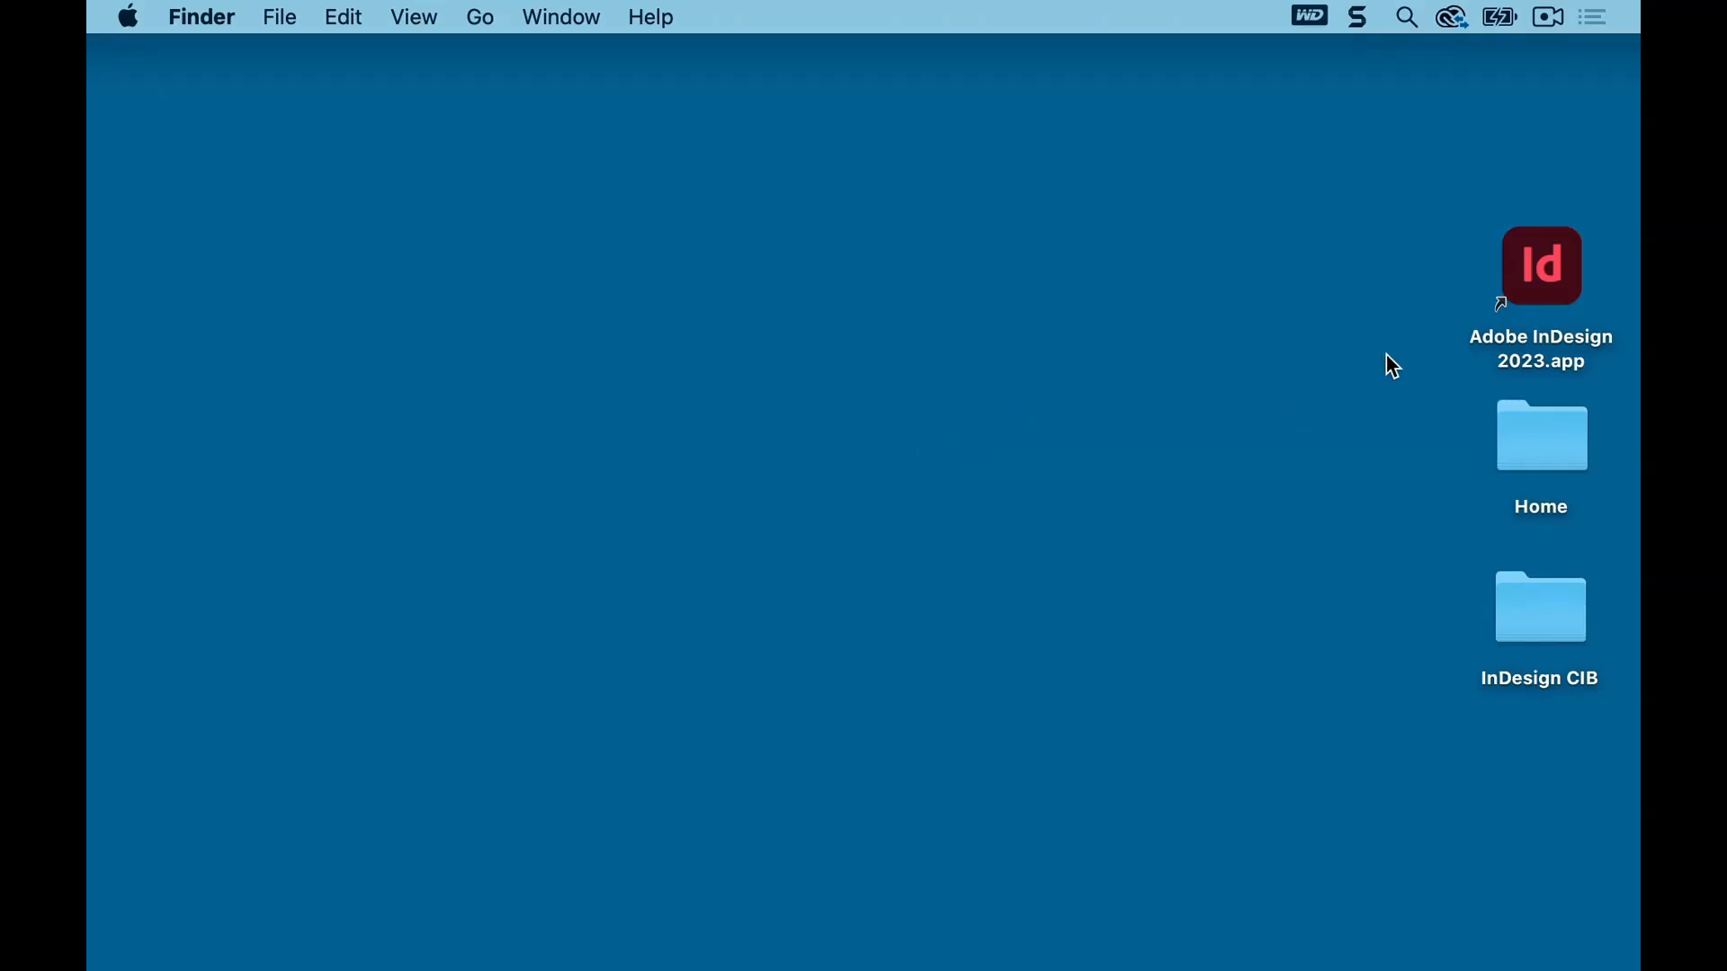
Launch Adobe InDesign 2023 and open 09_Start.indd from the Lesson09 folder
double_click(1533, 286)
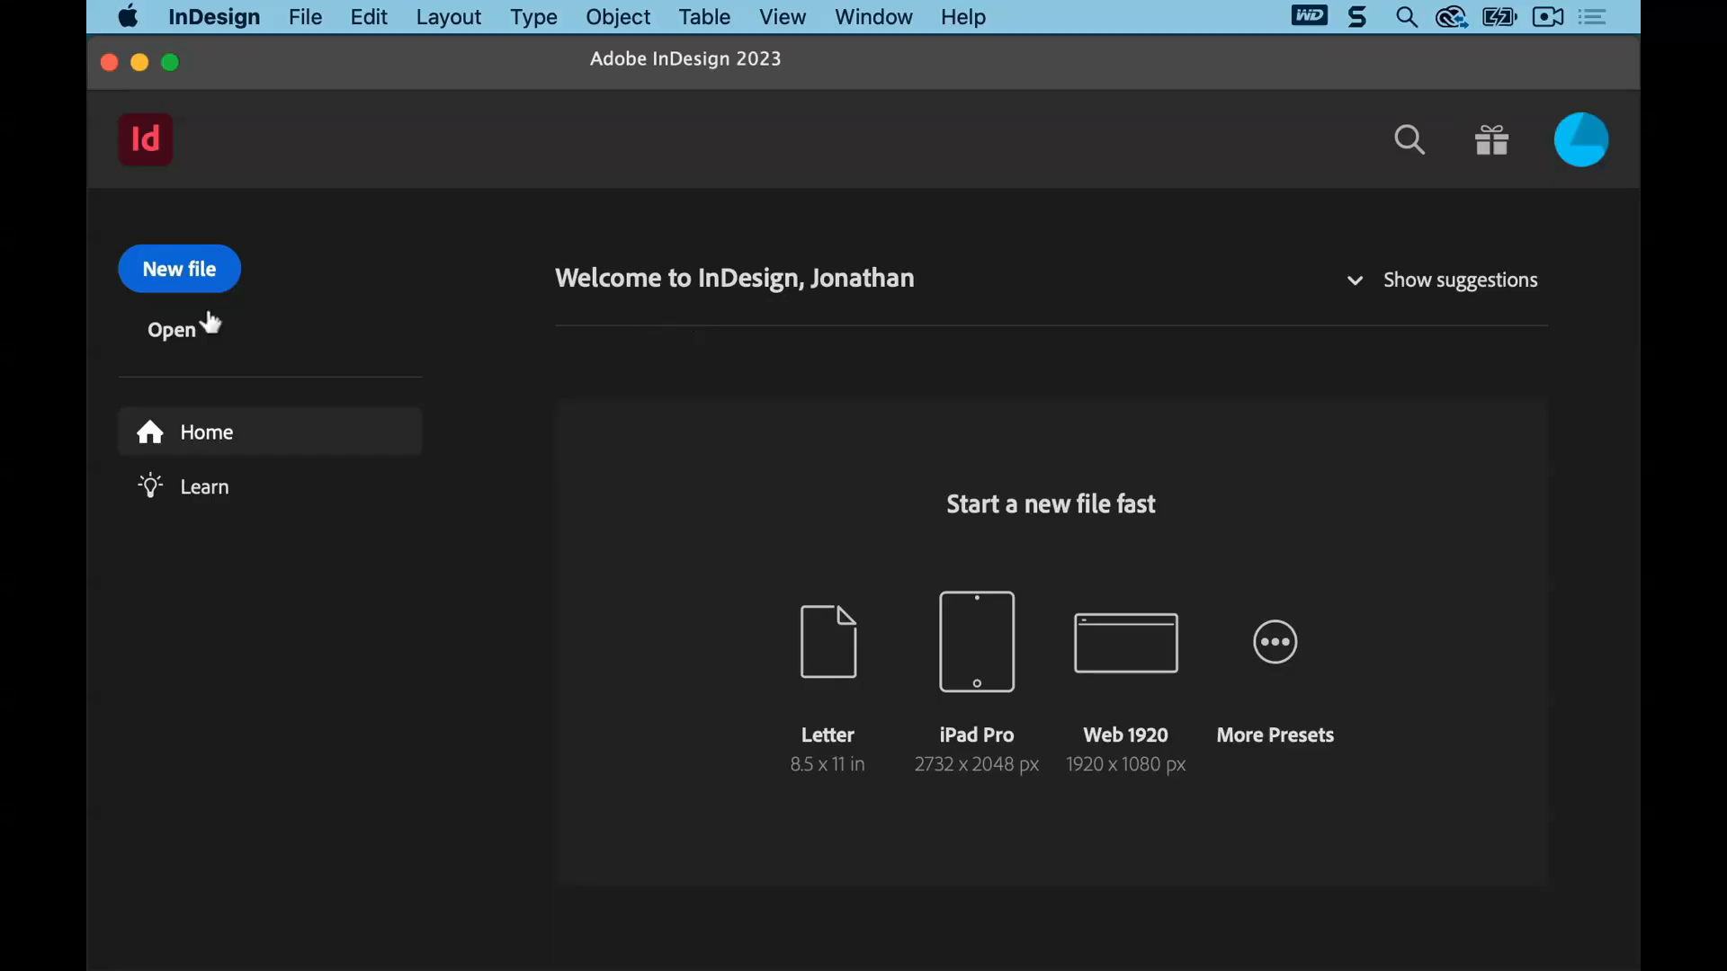
left_click(165, 338)
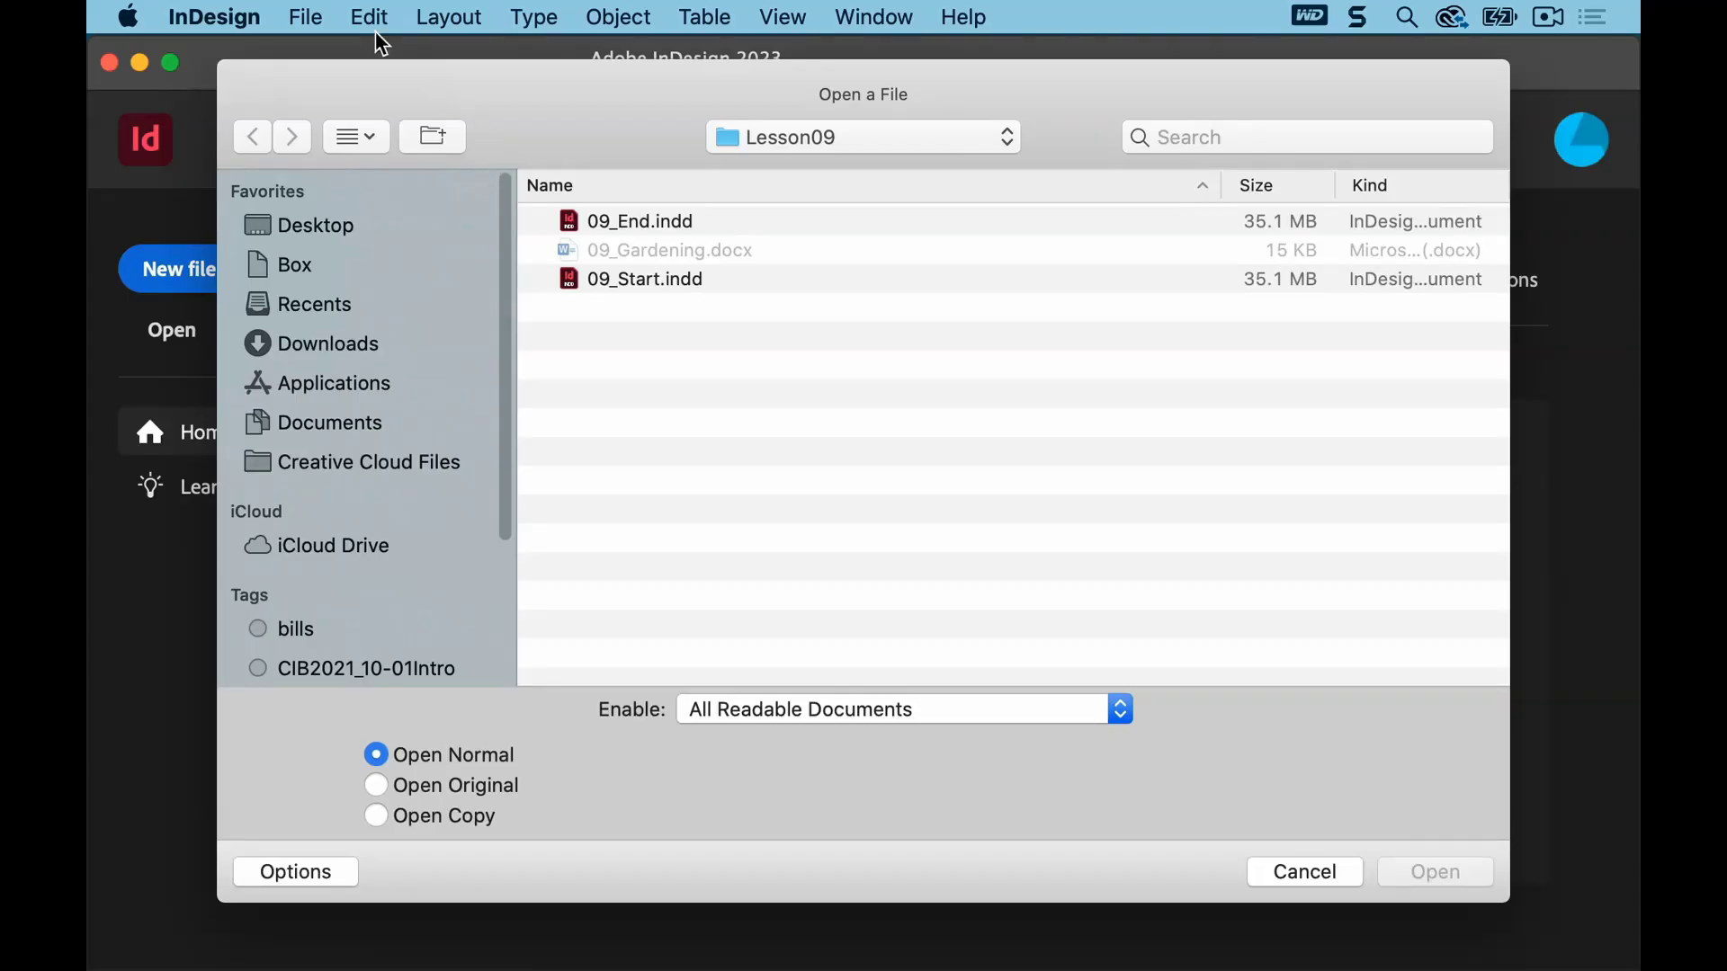
left_click(302, 17)
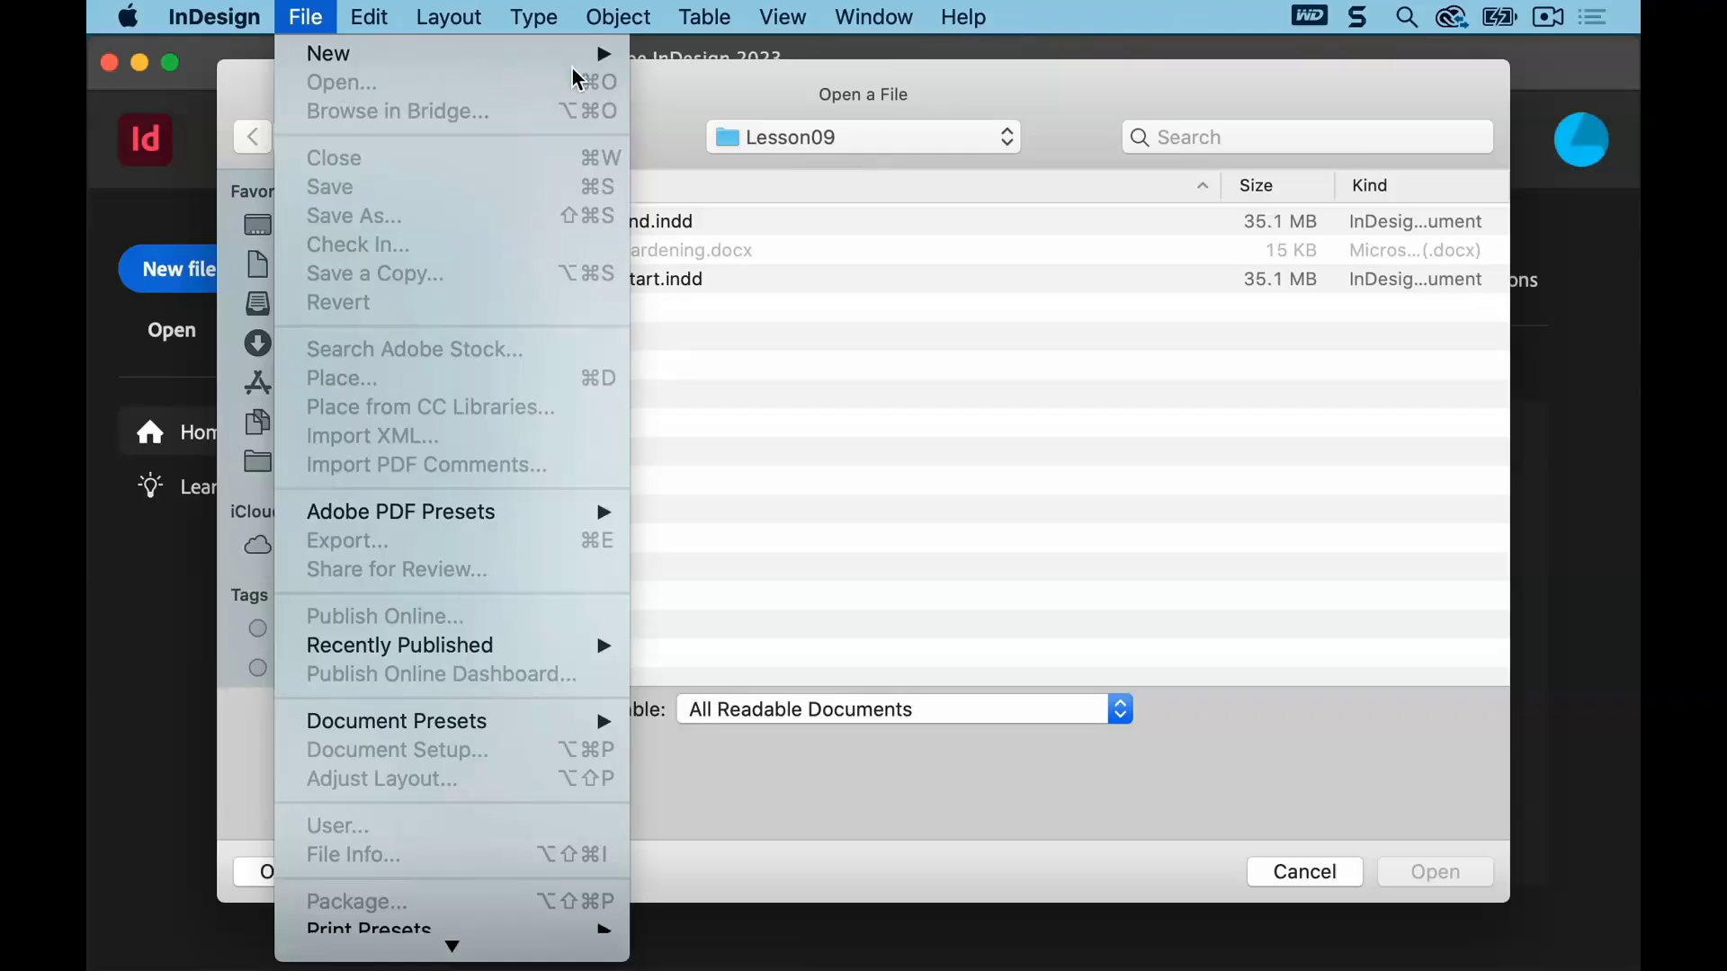
left_click(675, 83)
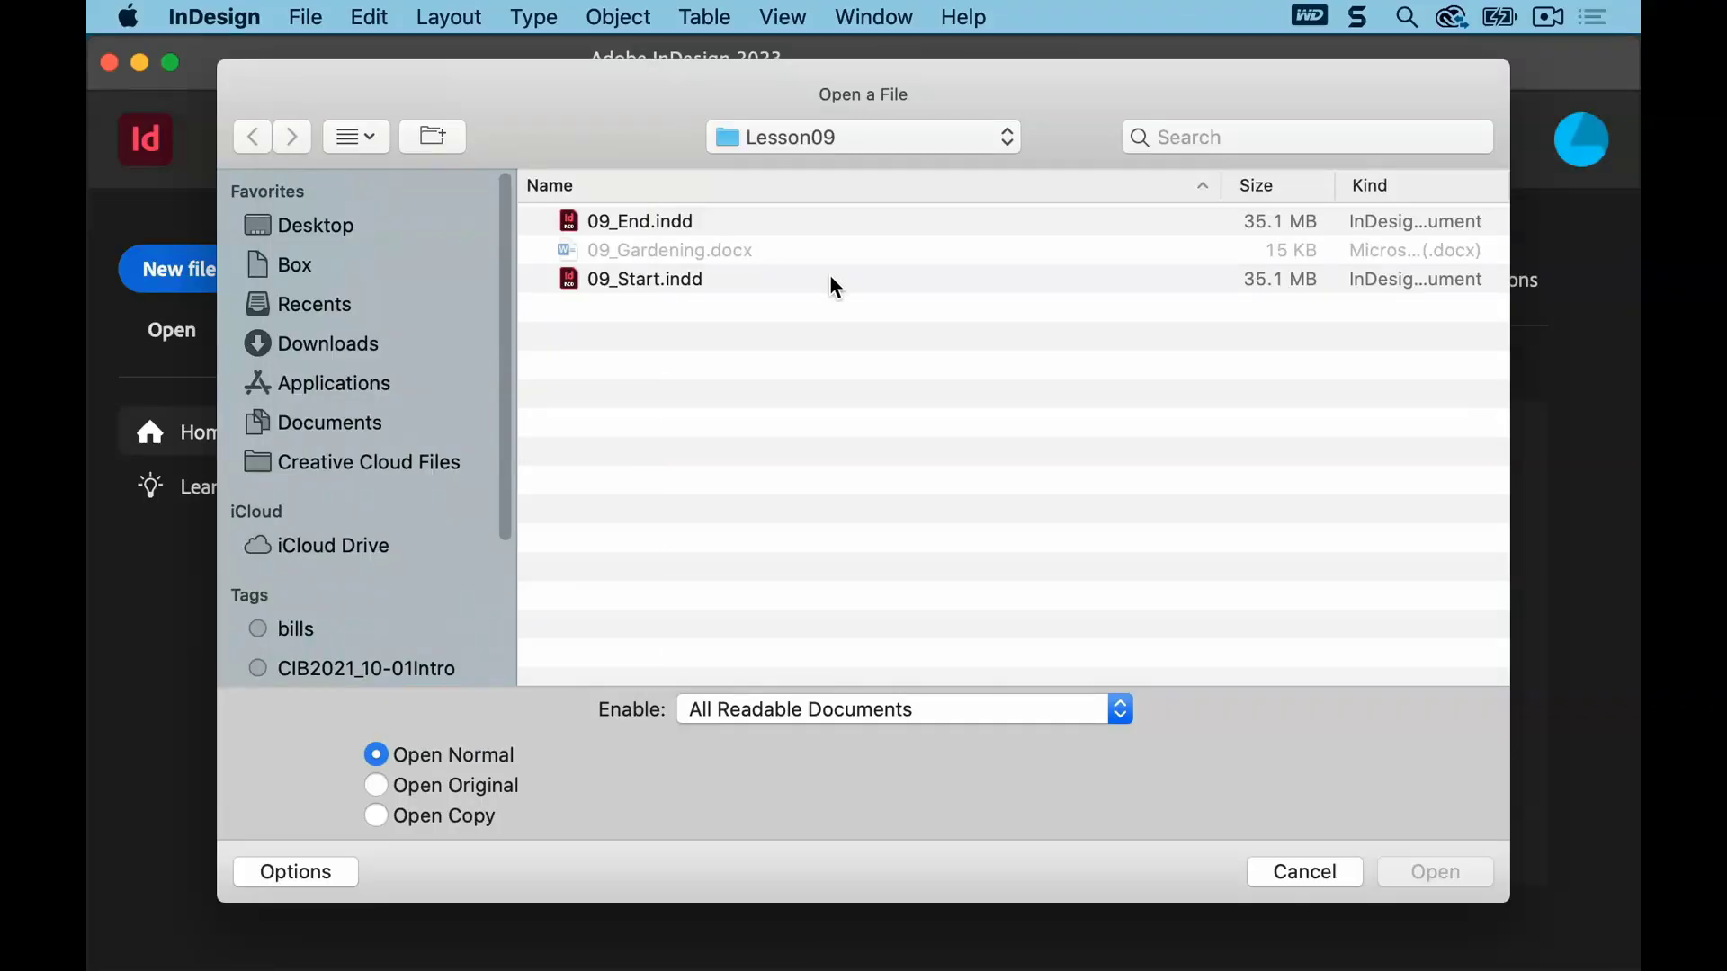
left_click(663, 286)
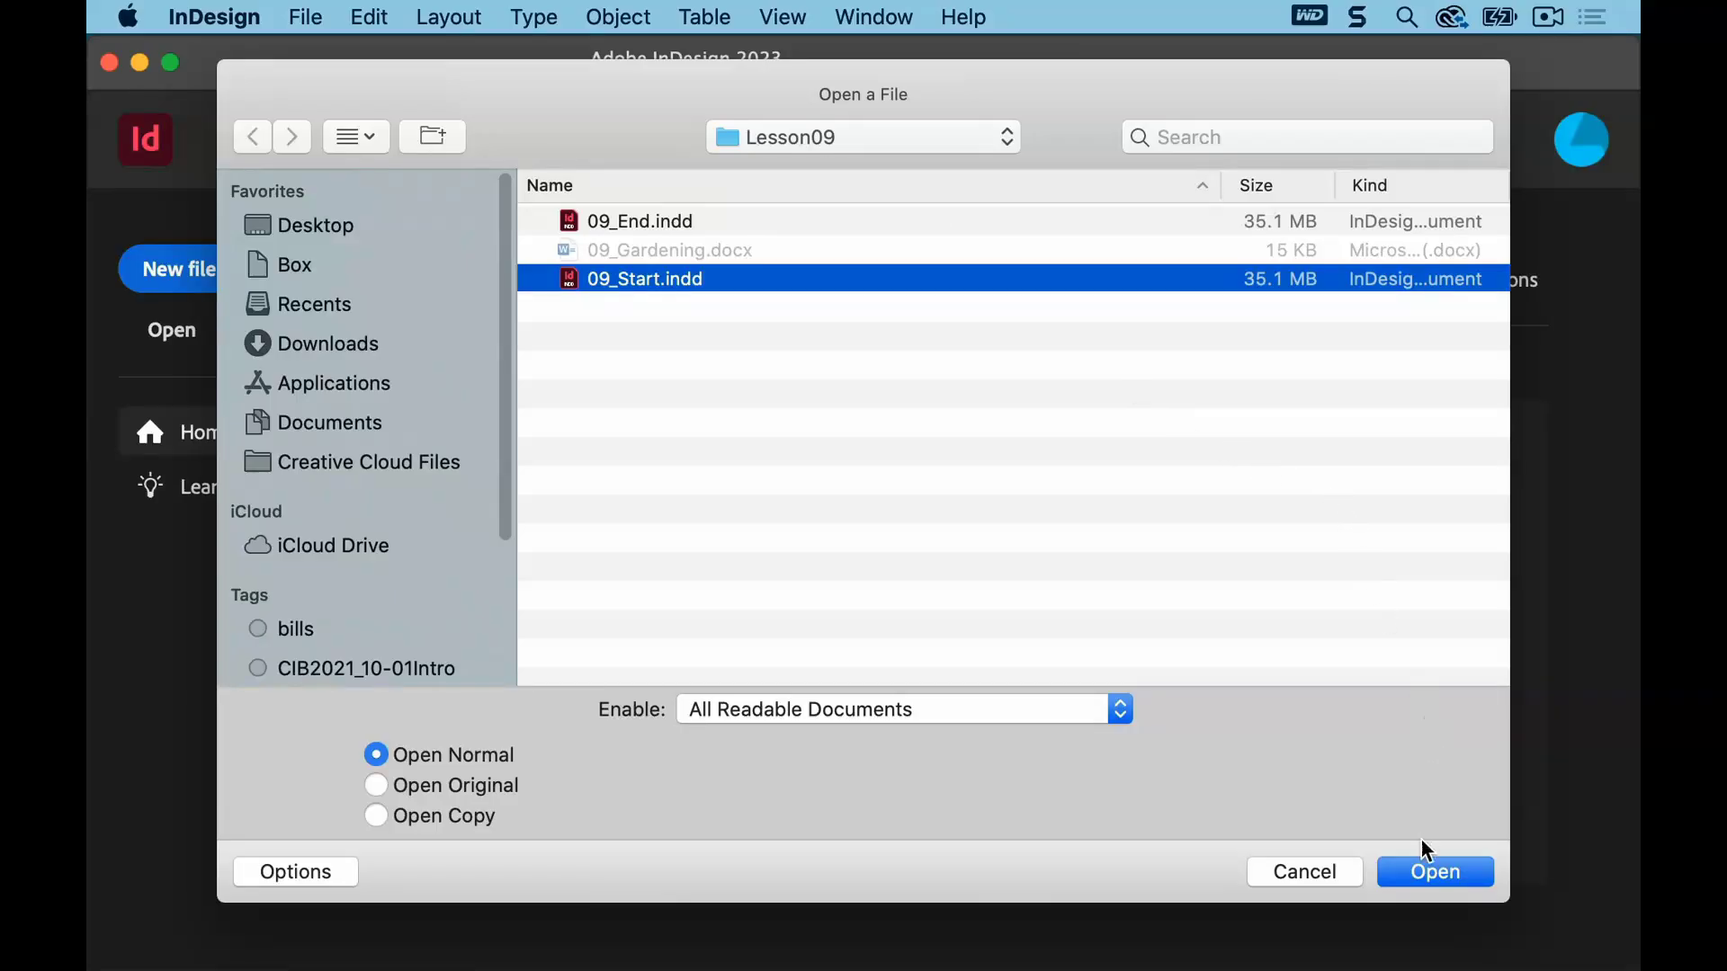
left_click(1414, 868)
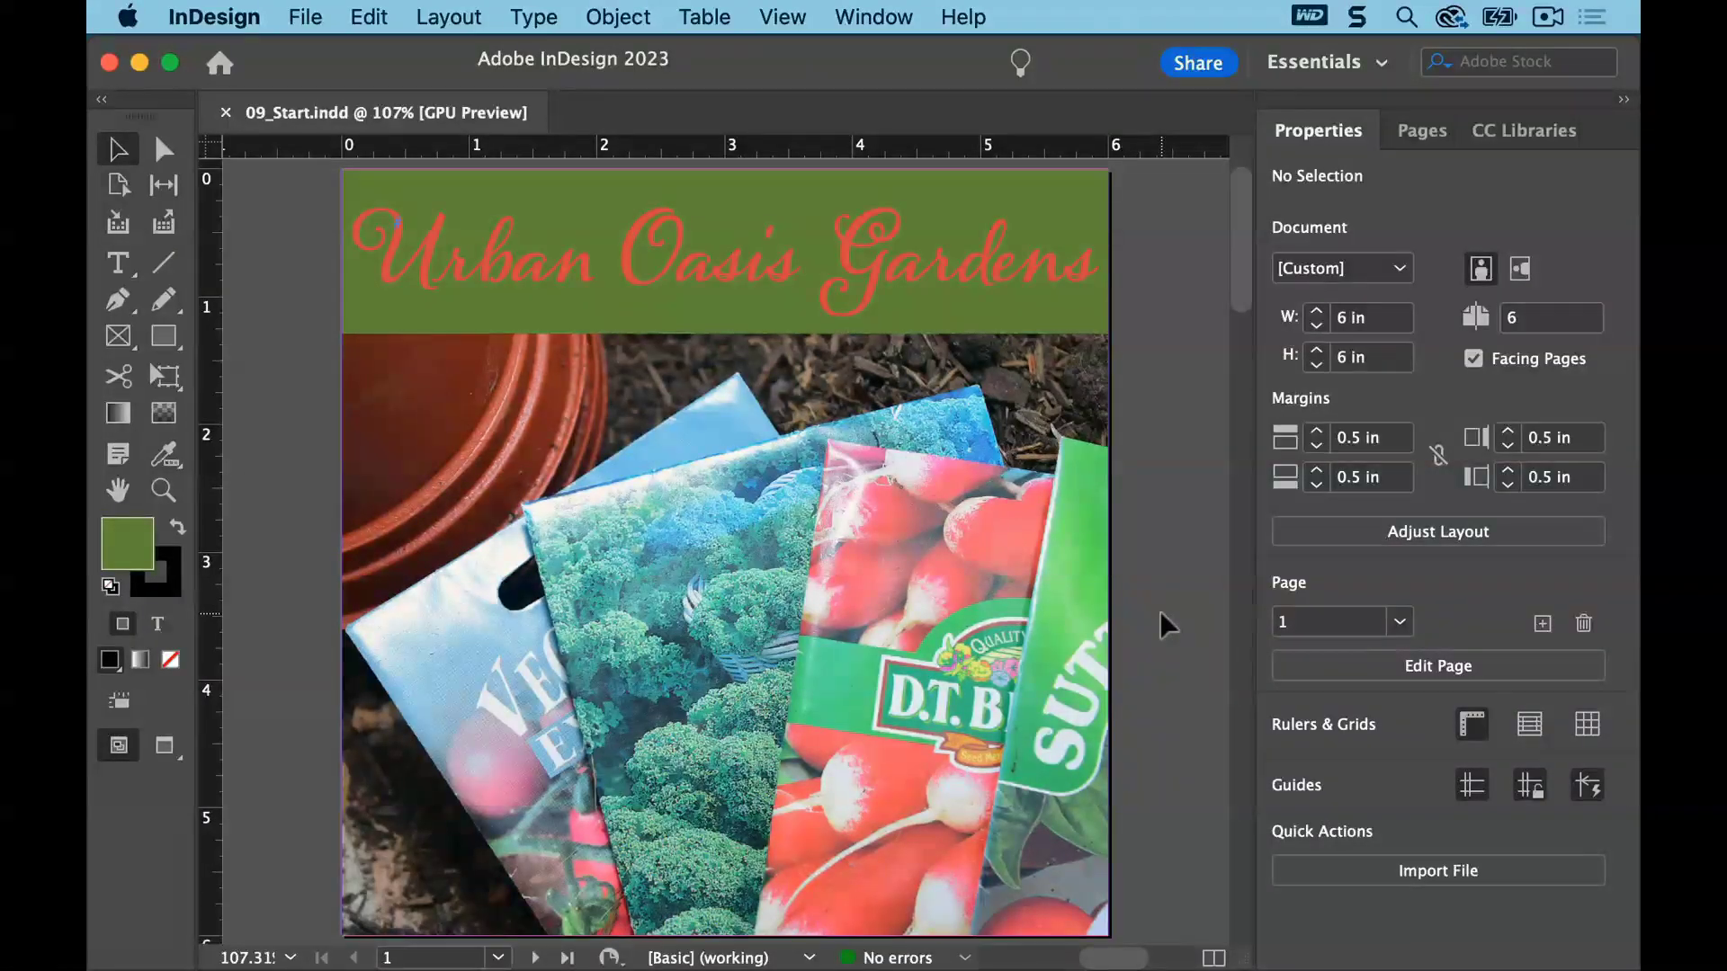
Save the document under the new name 09_Styles.indd in the Lesson09 folder
left_click(301, 16)
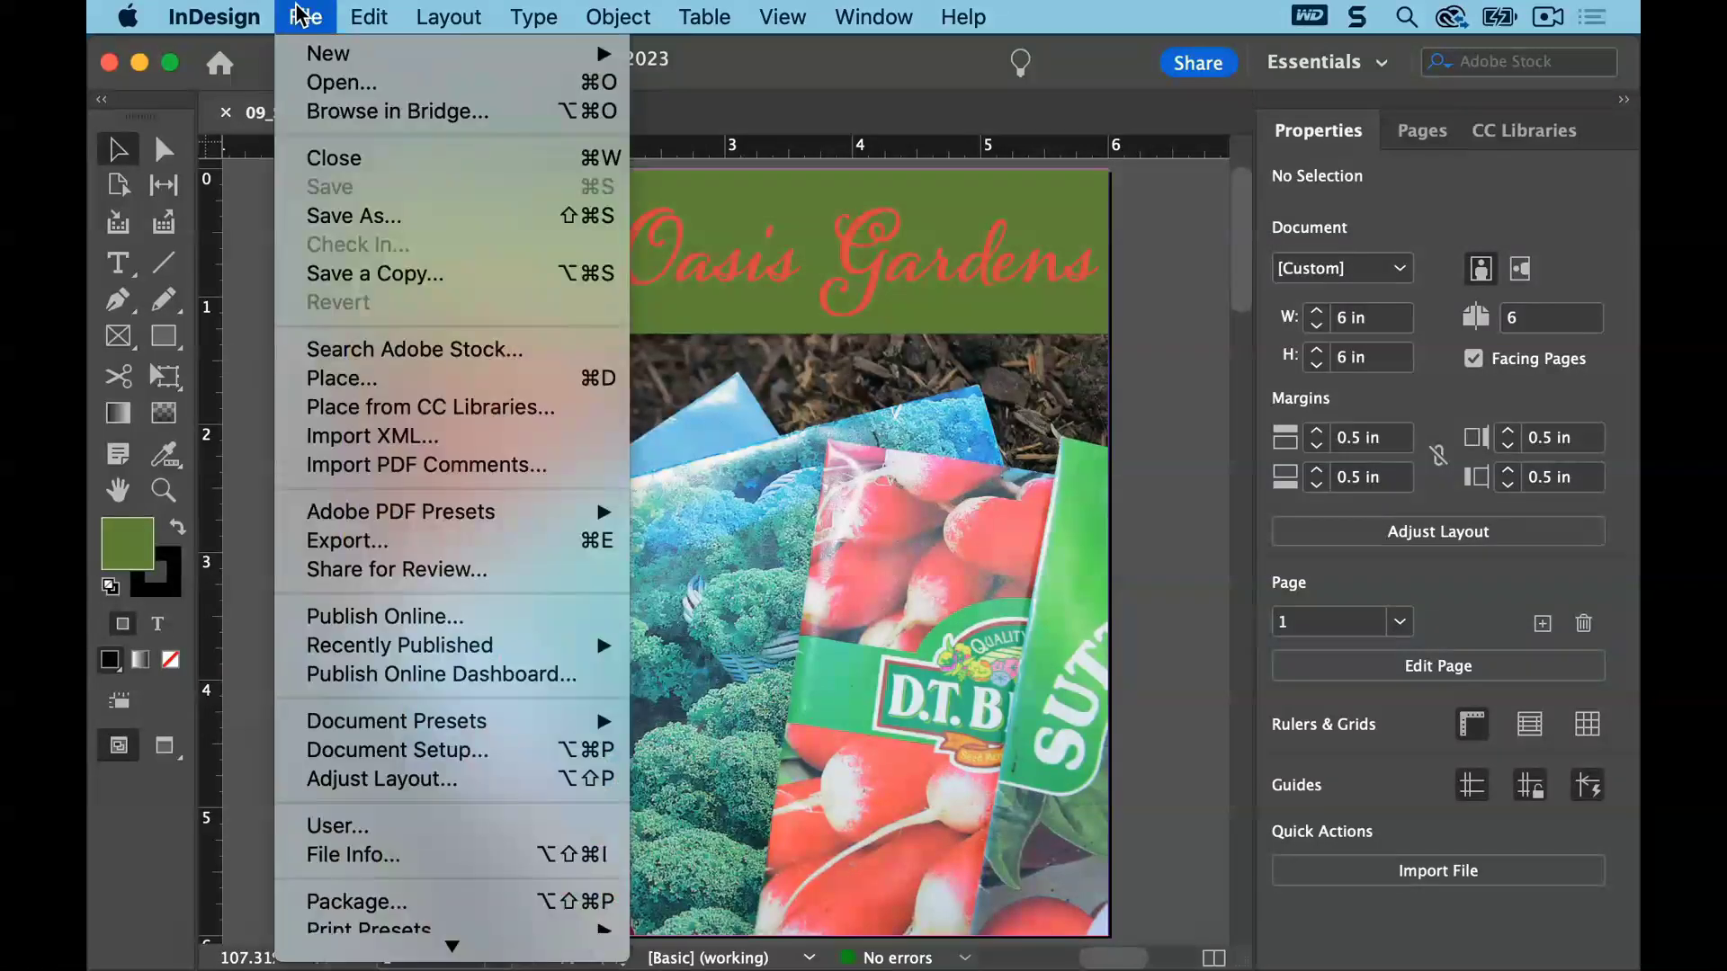
left_click(320, 216)
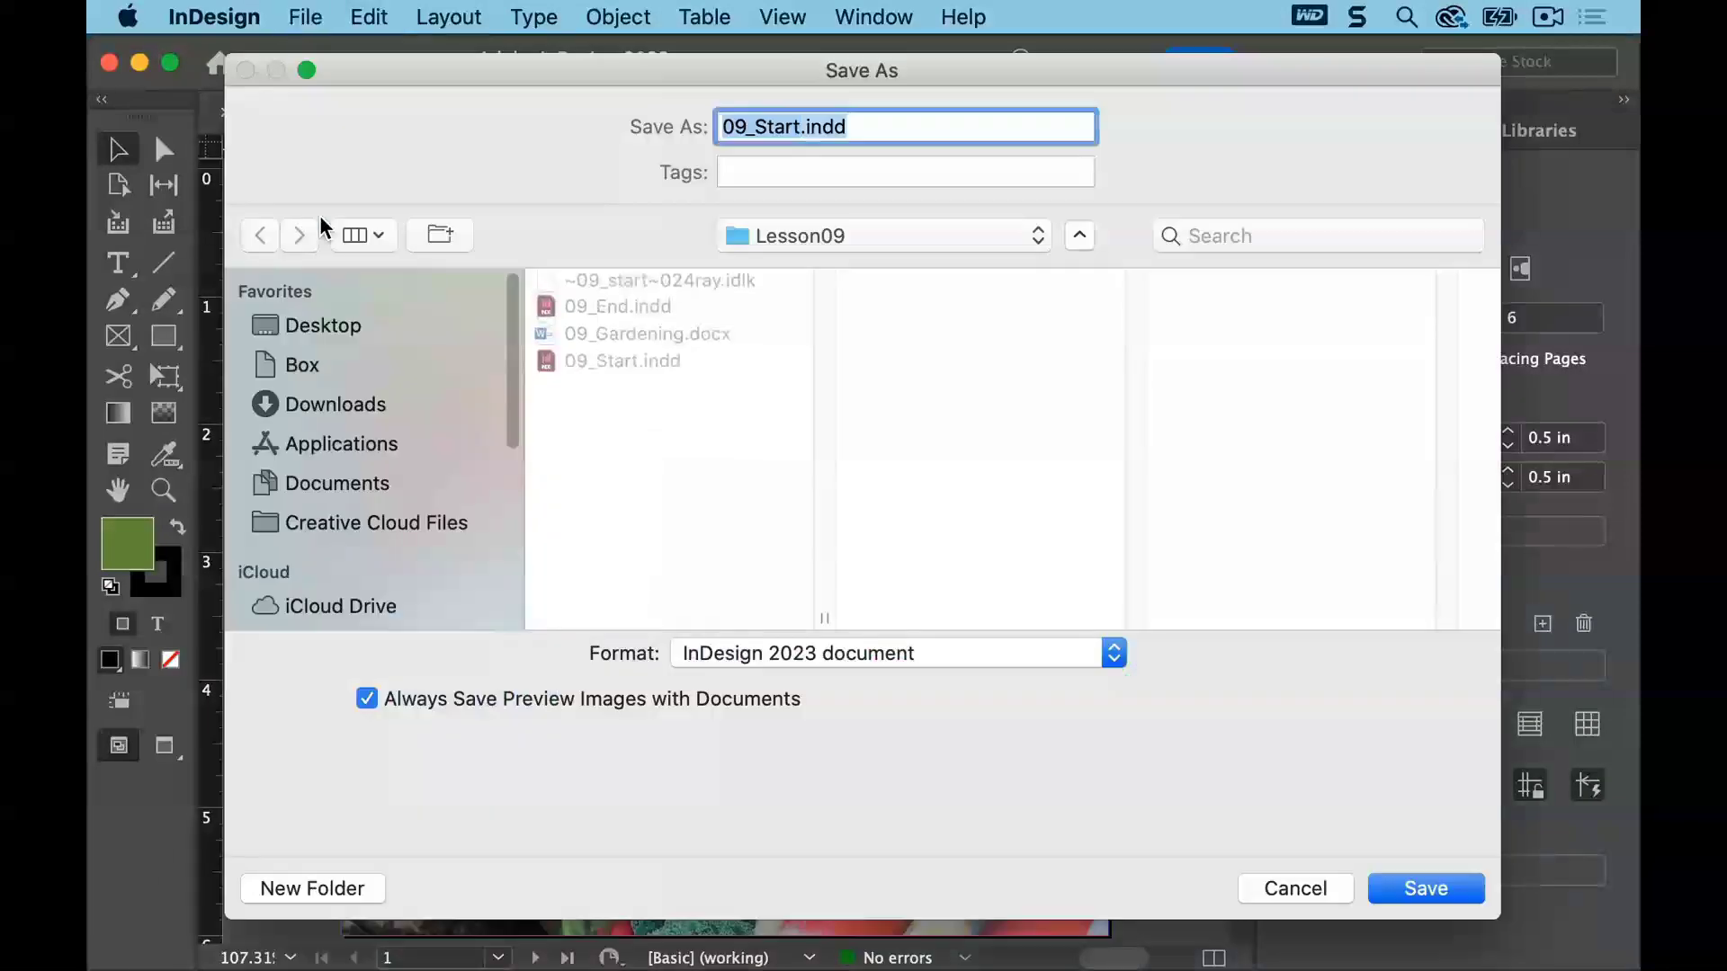
left_click(791, 127)
key("BackSpace")
key("BackSpace")
key("BackSpace")
key("BackSpace")
type("tyles")
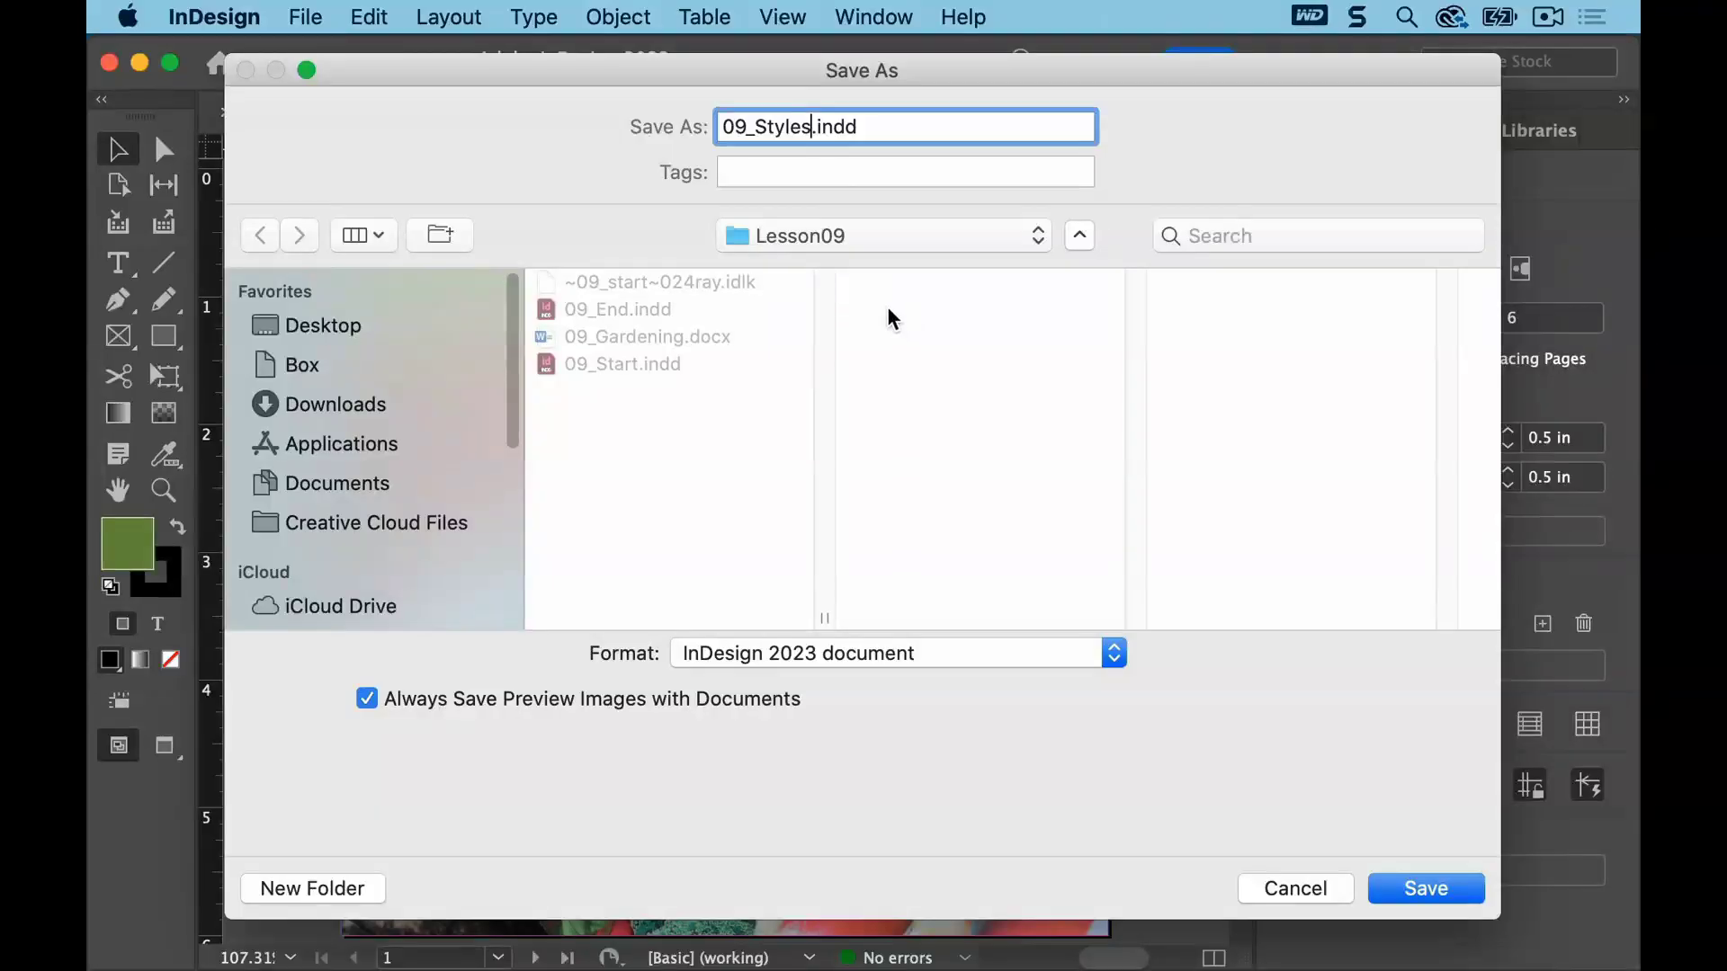
left_click(1405, 886)
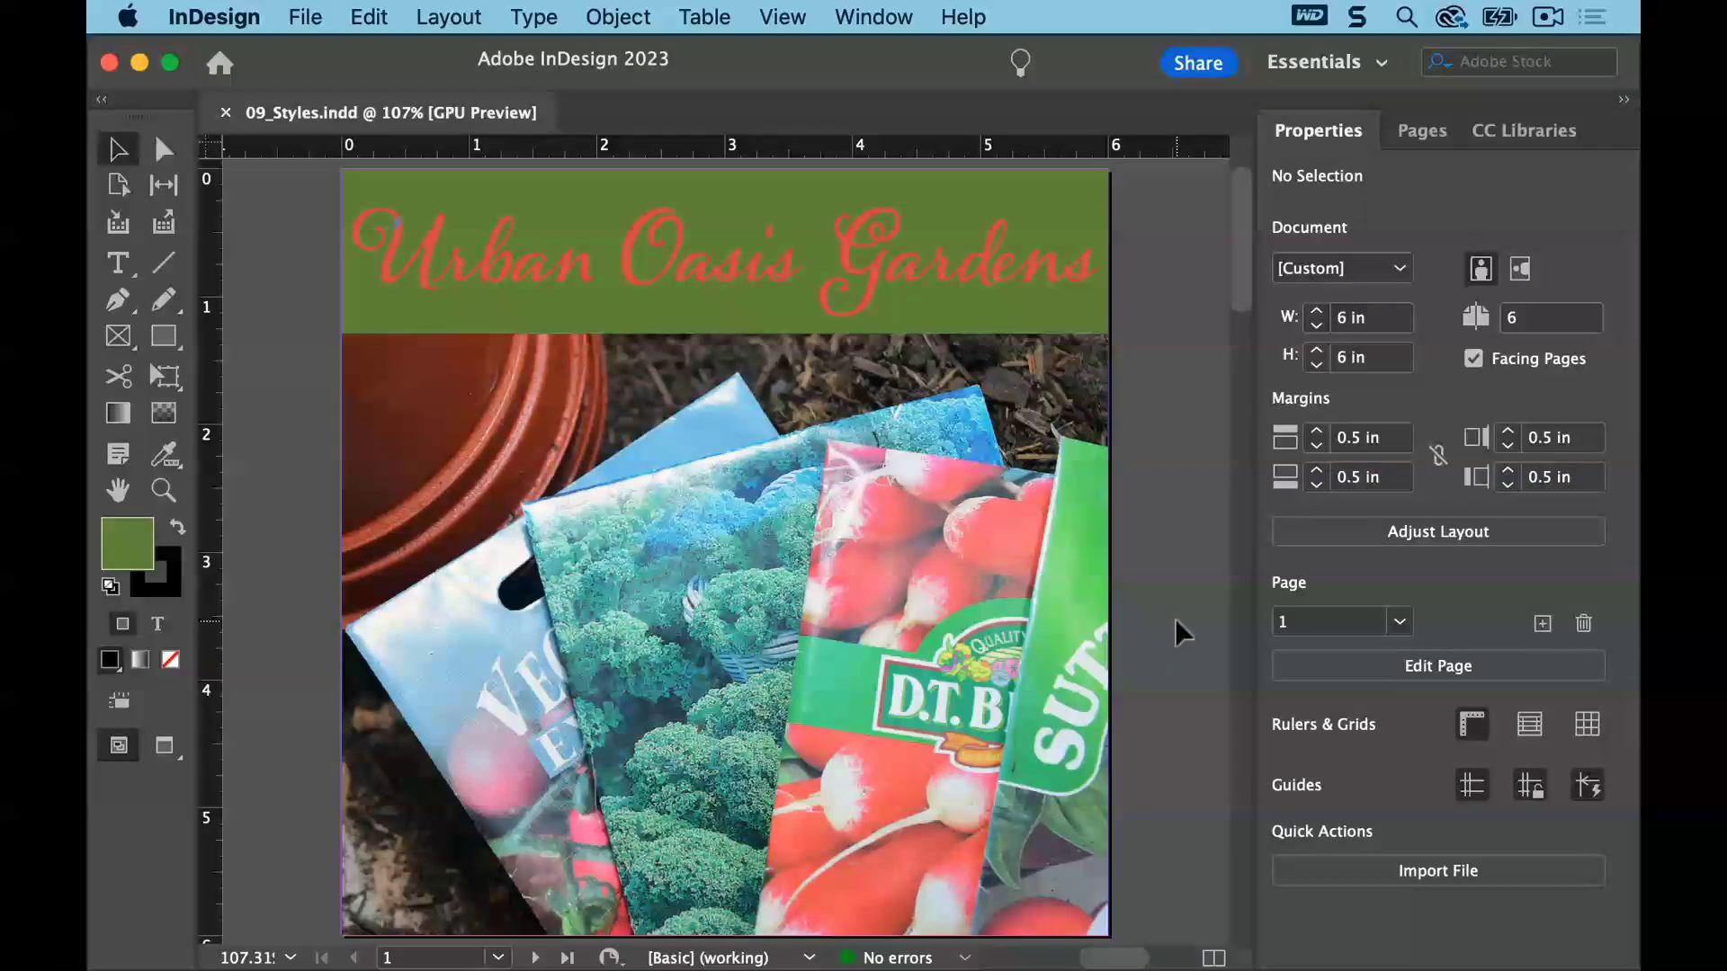
Choose the Essentials workspace and reset it to its default layout
left_click(902, 16)
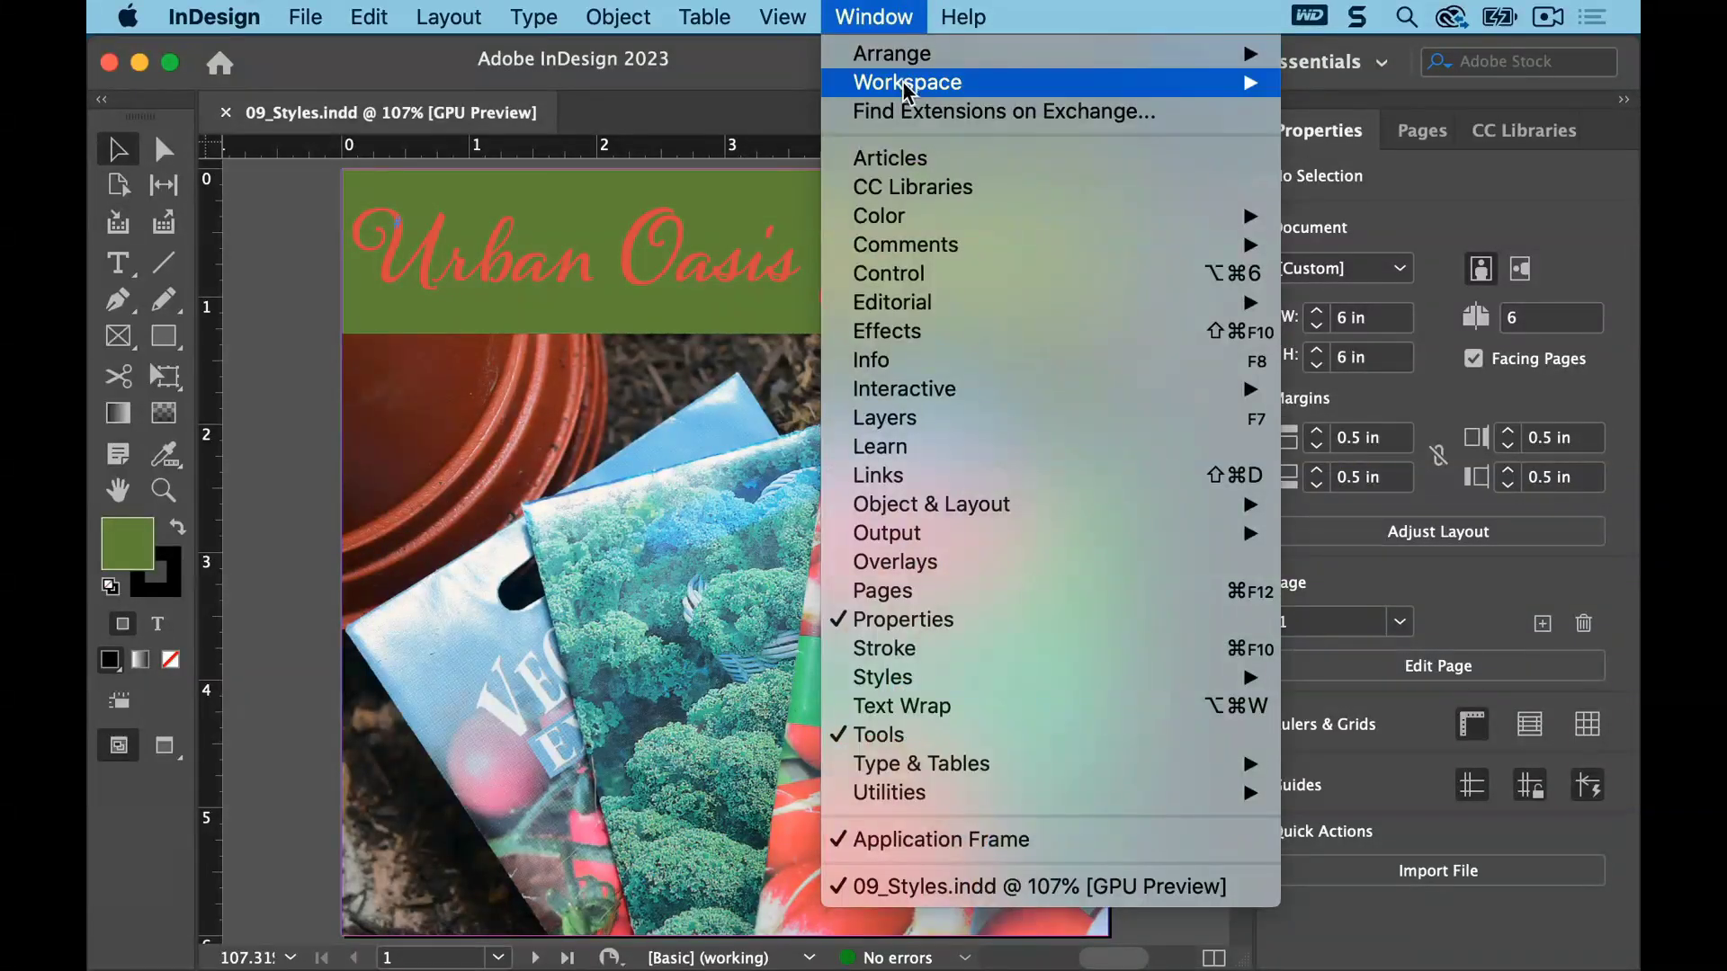
mouse_move(907, 89)
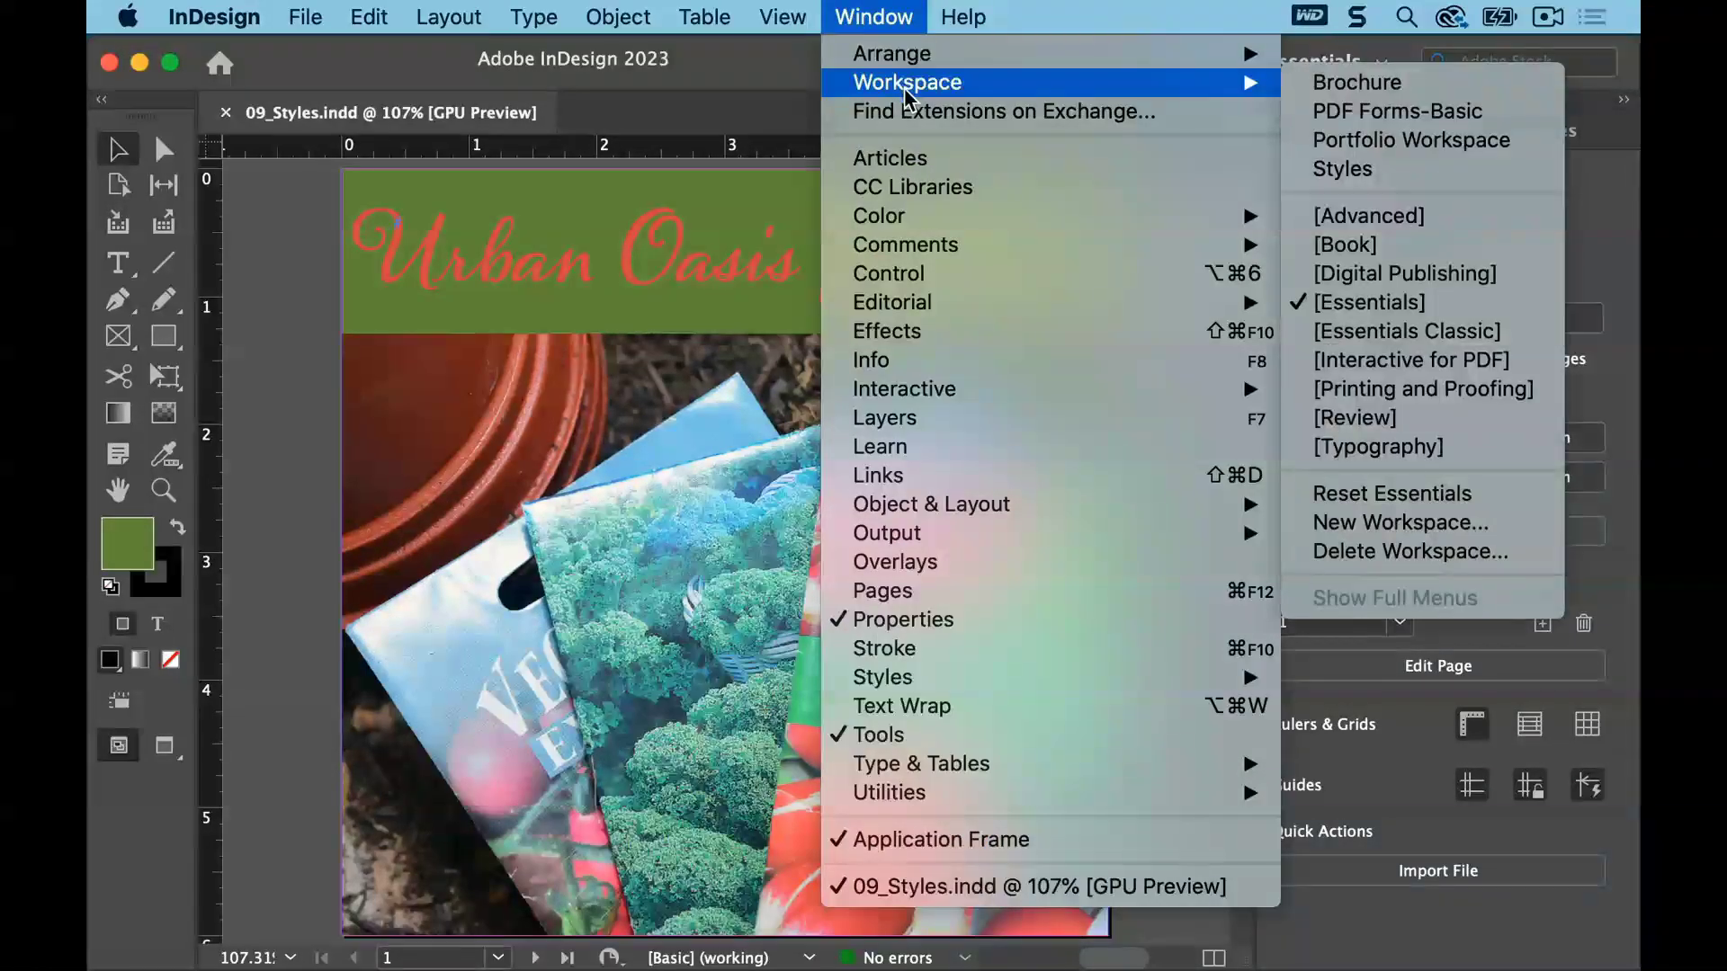
left_click(1498, 302)
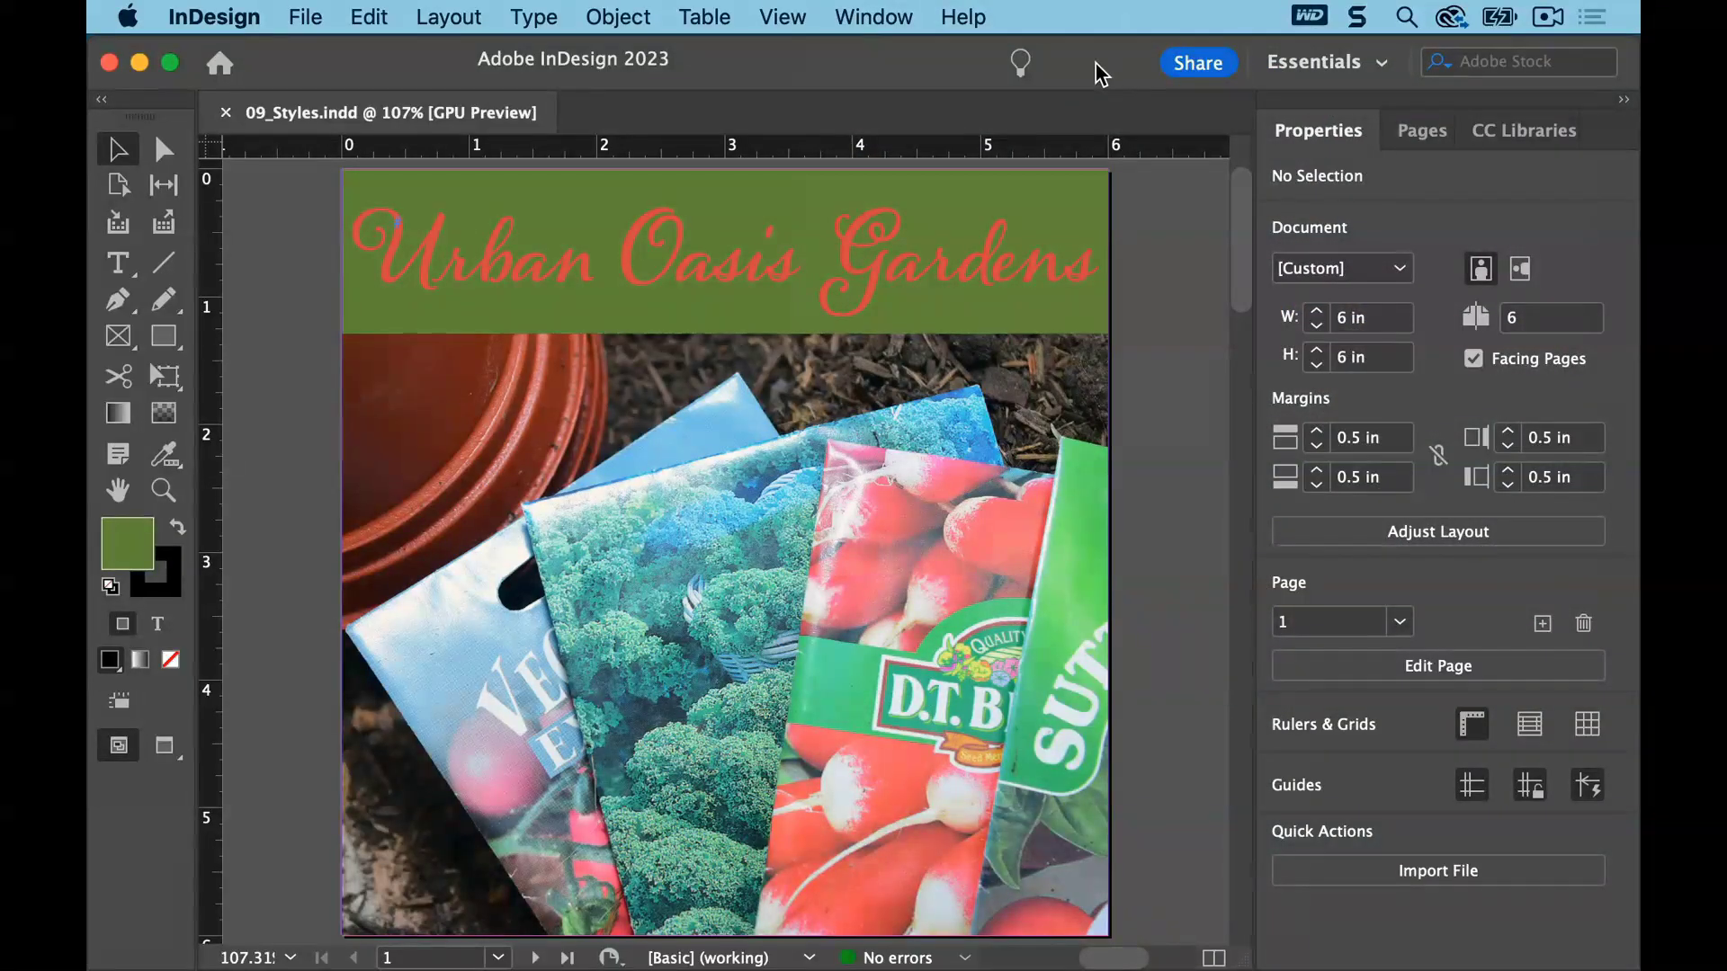
left_click(886, 14)
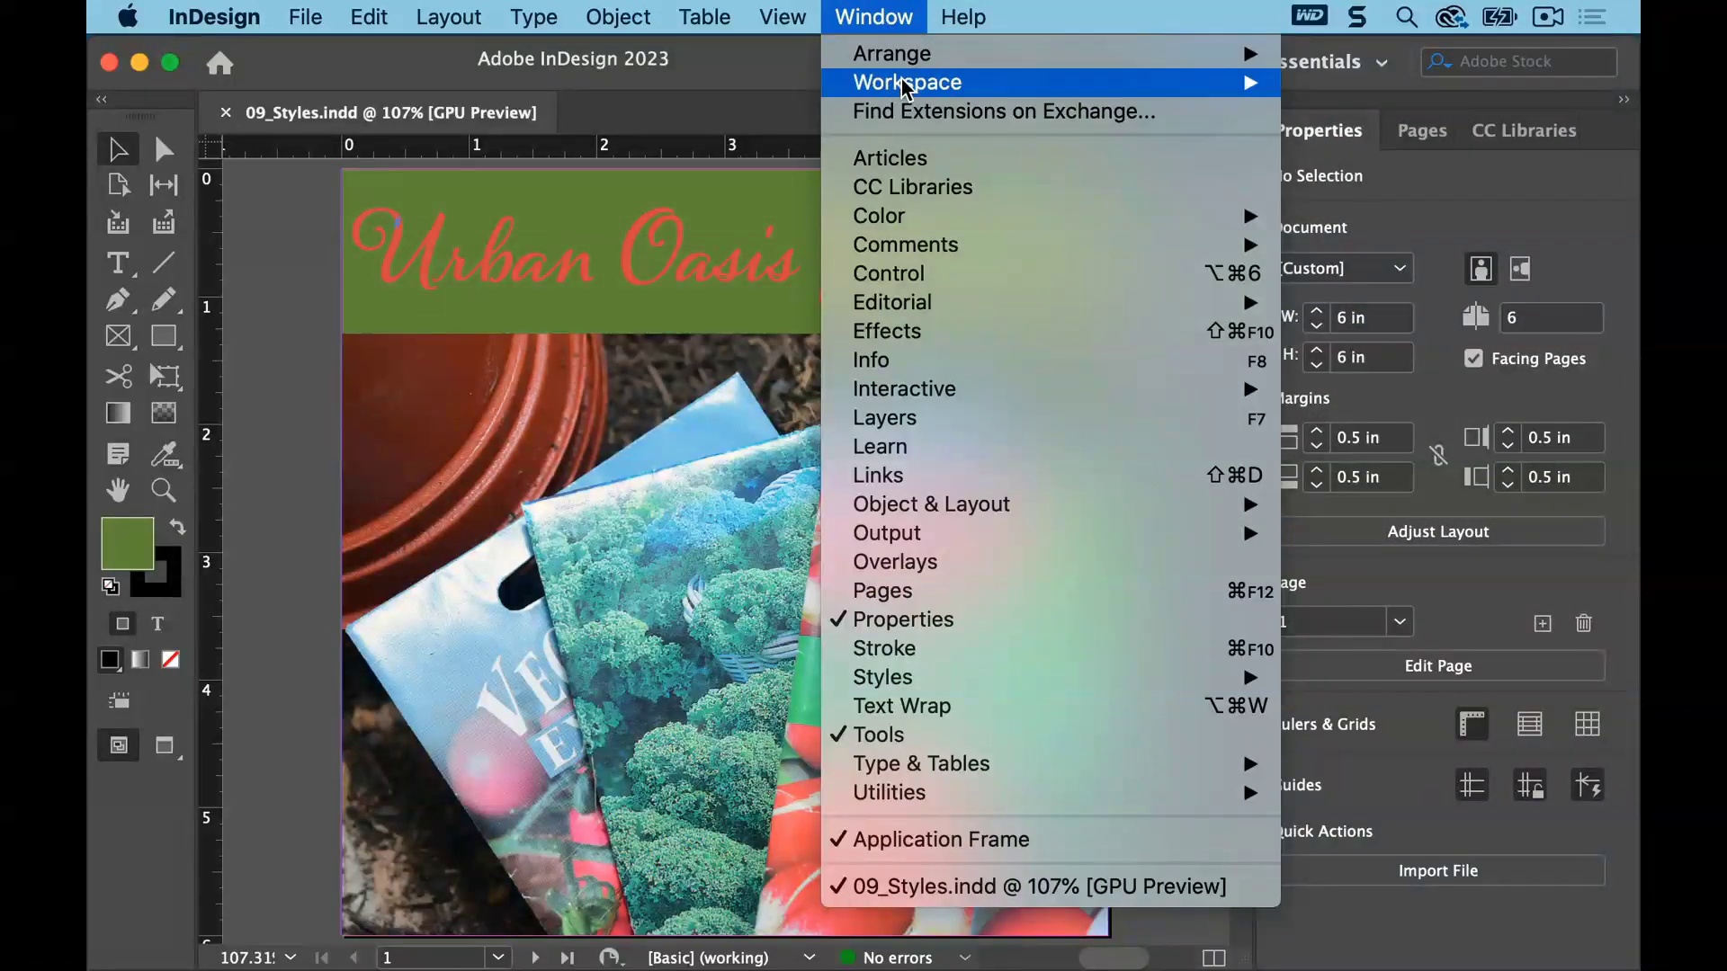
mouse_move(908, 82)
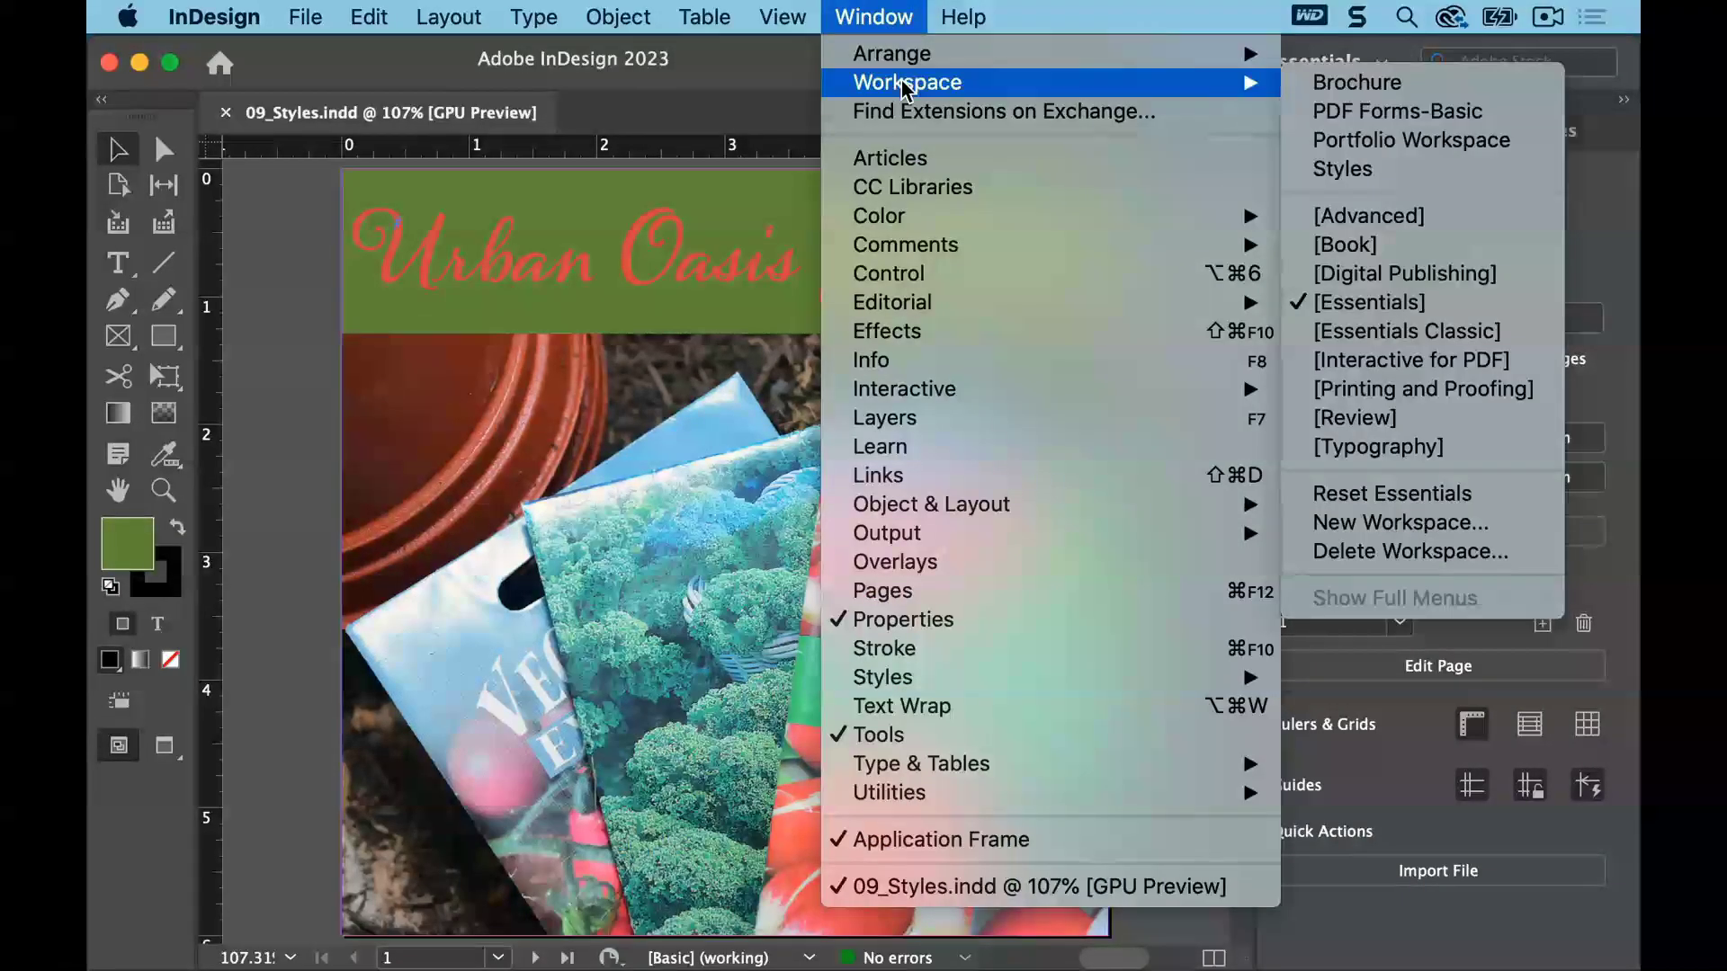
left_click(1477, 492)
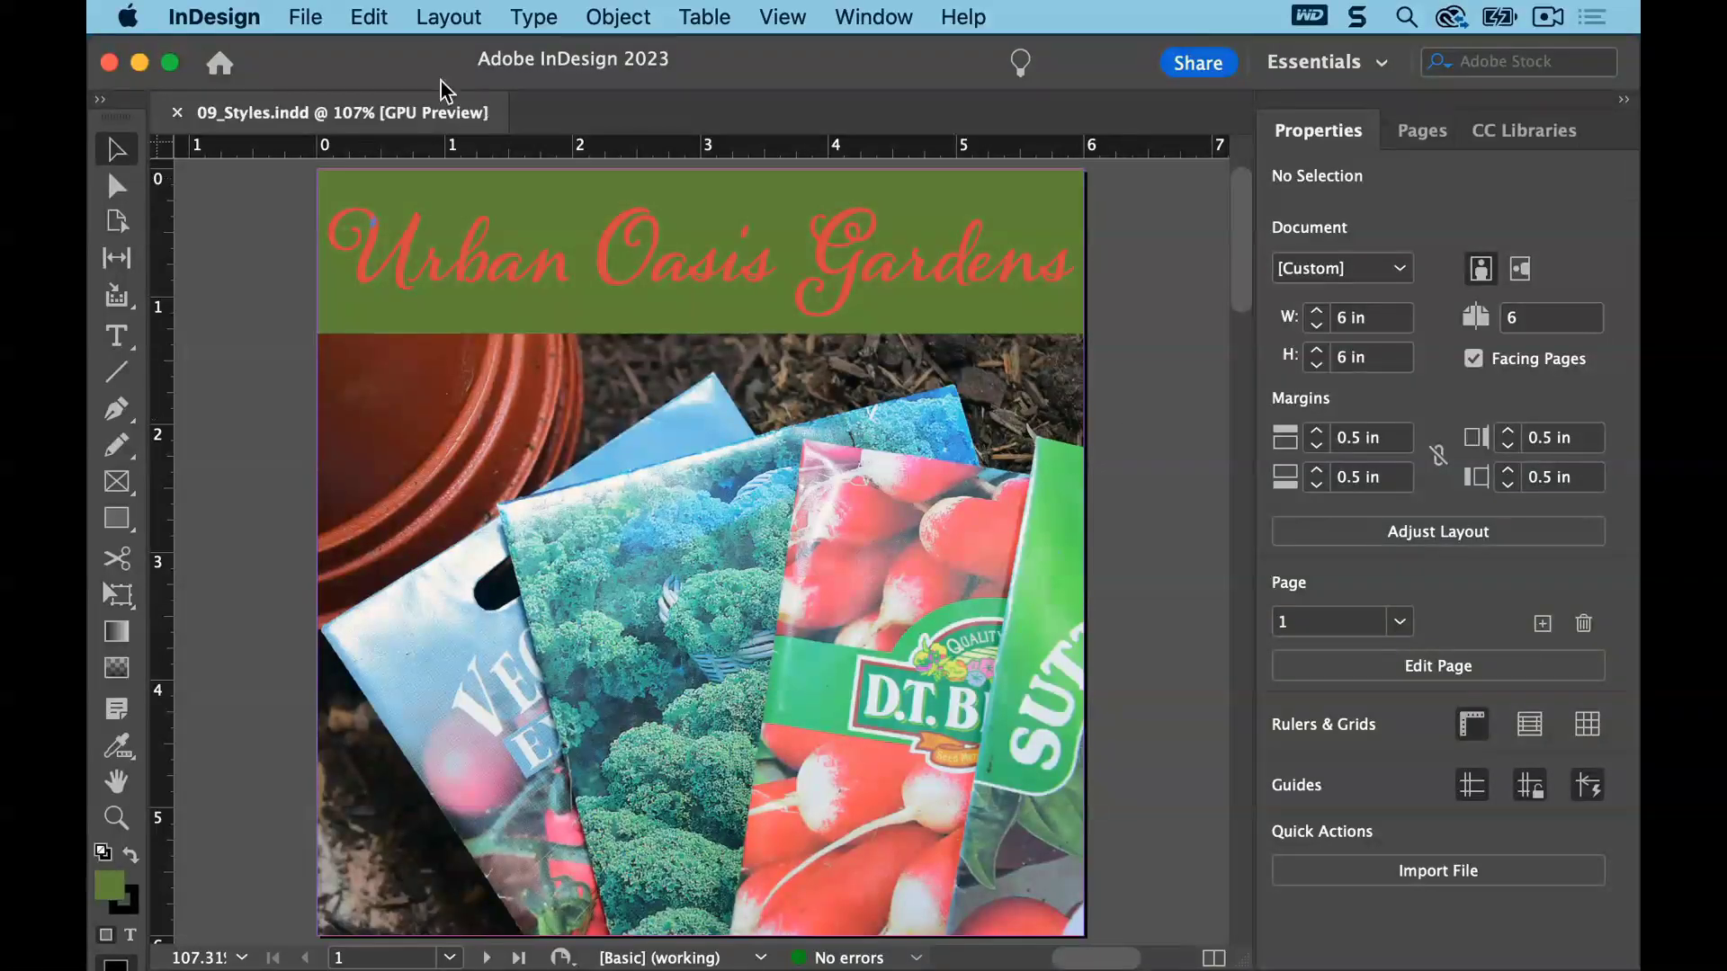
Open the finished sample document 09_End.indd from the Lesson09 folder
left_click(304, 18)
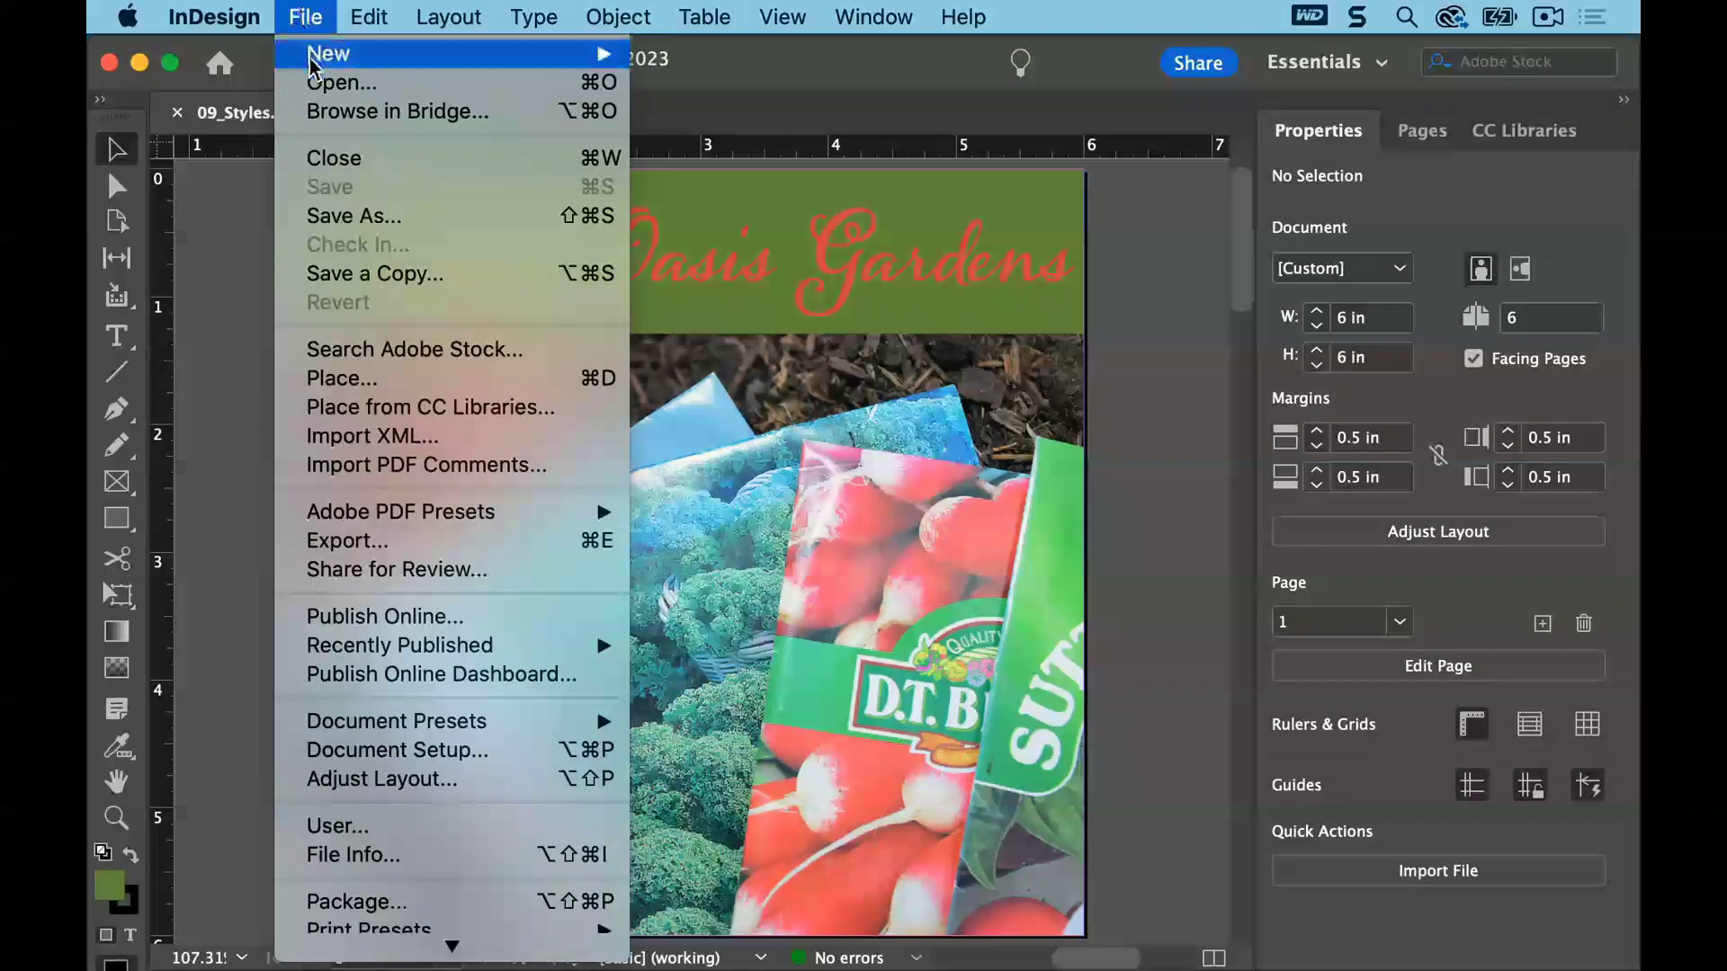
left_click(310, 84)
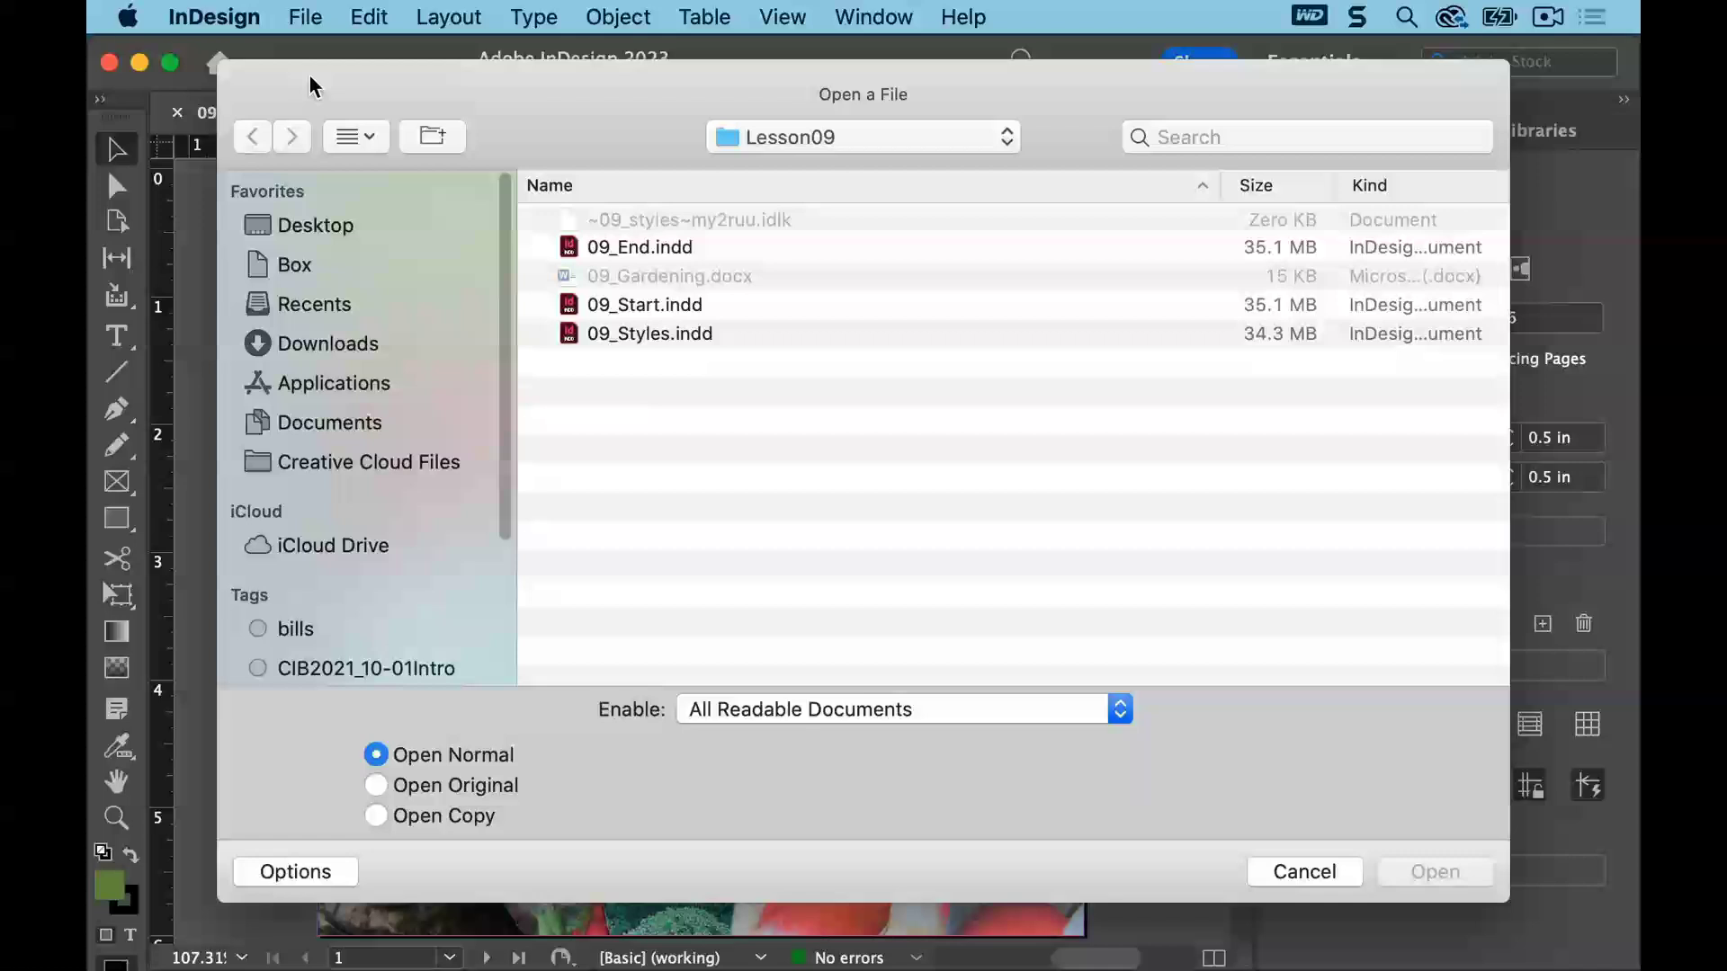
left_click(689, 254)
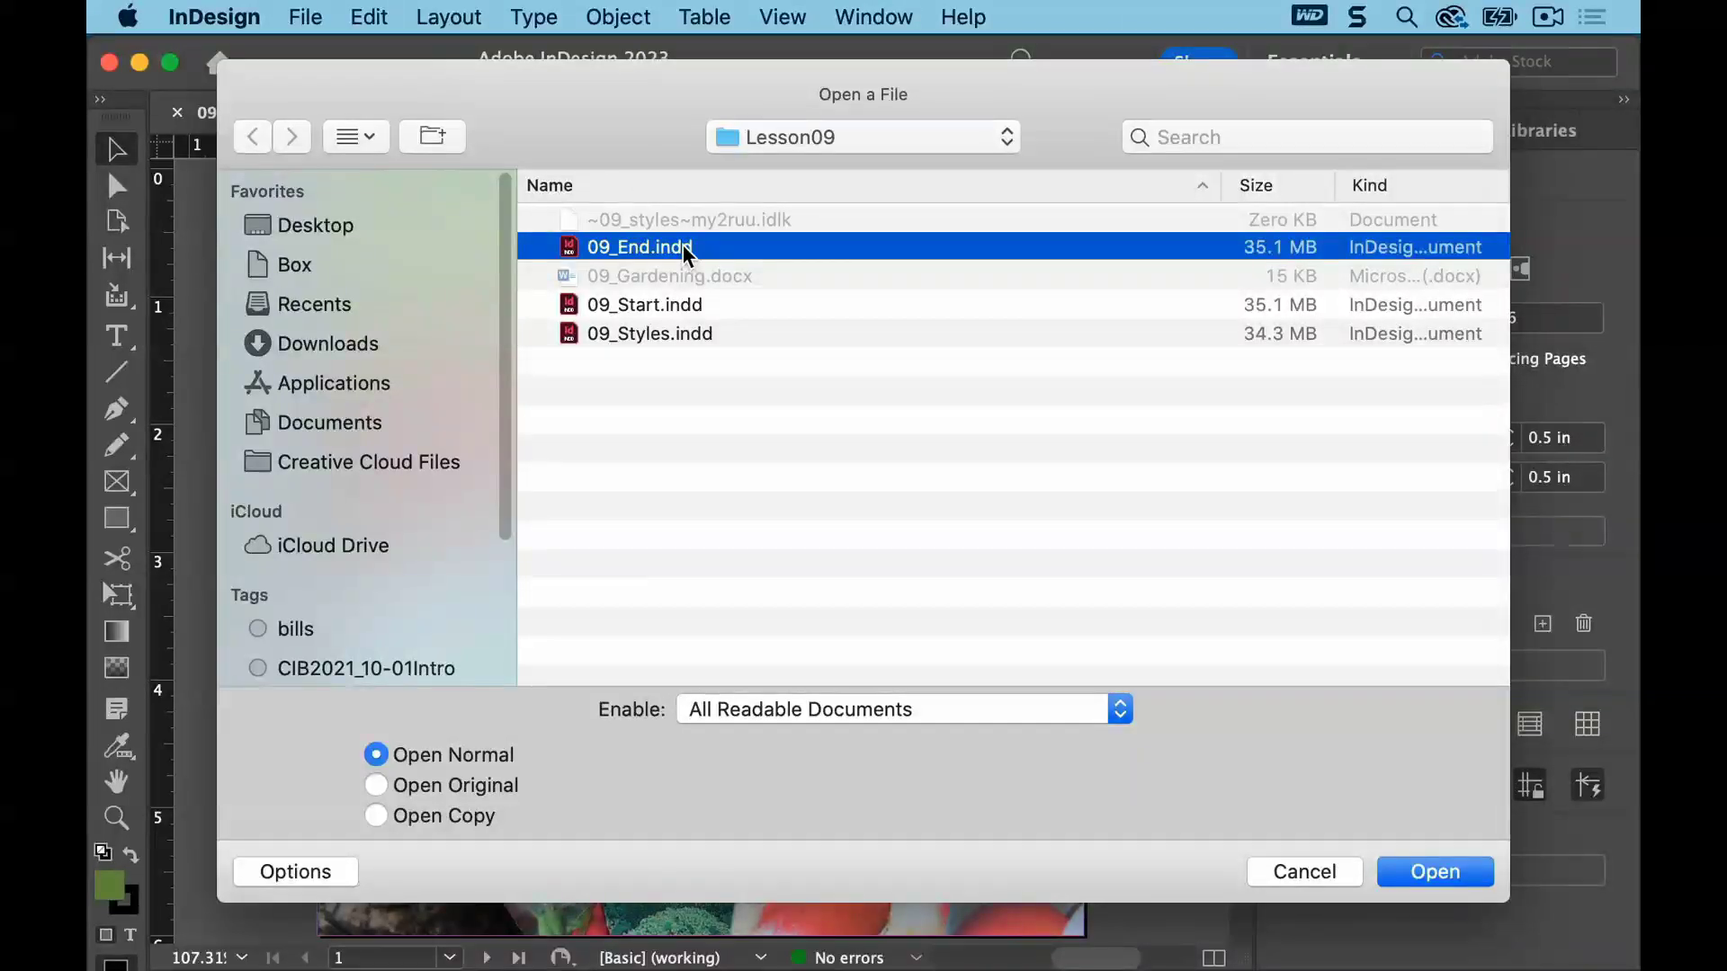
left_click(1436, 873)
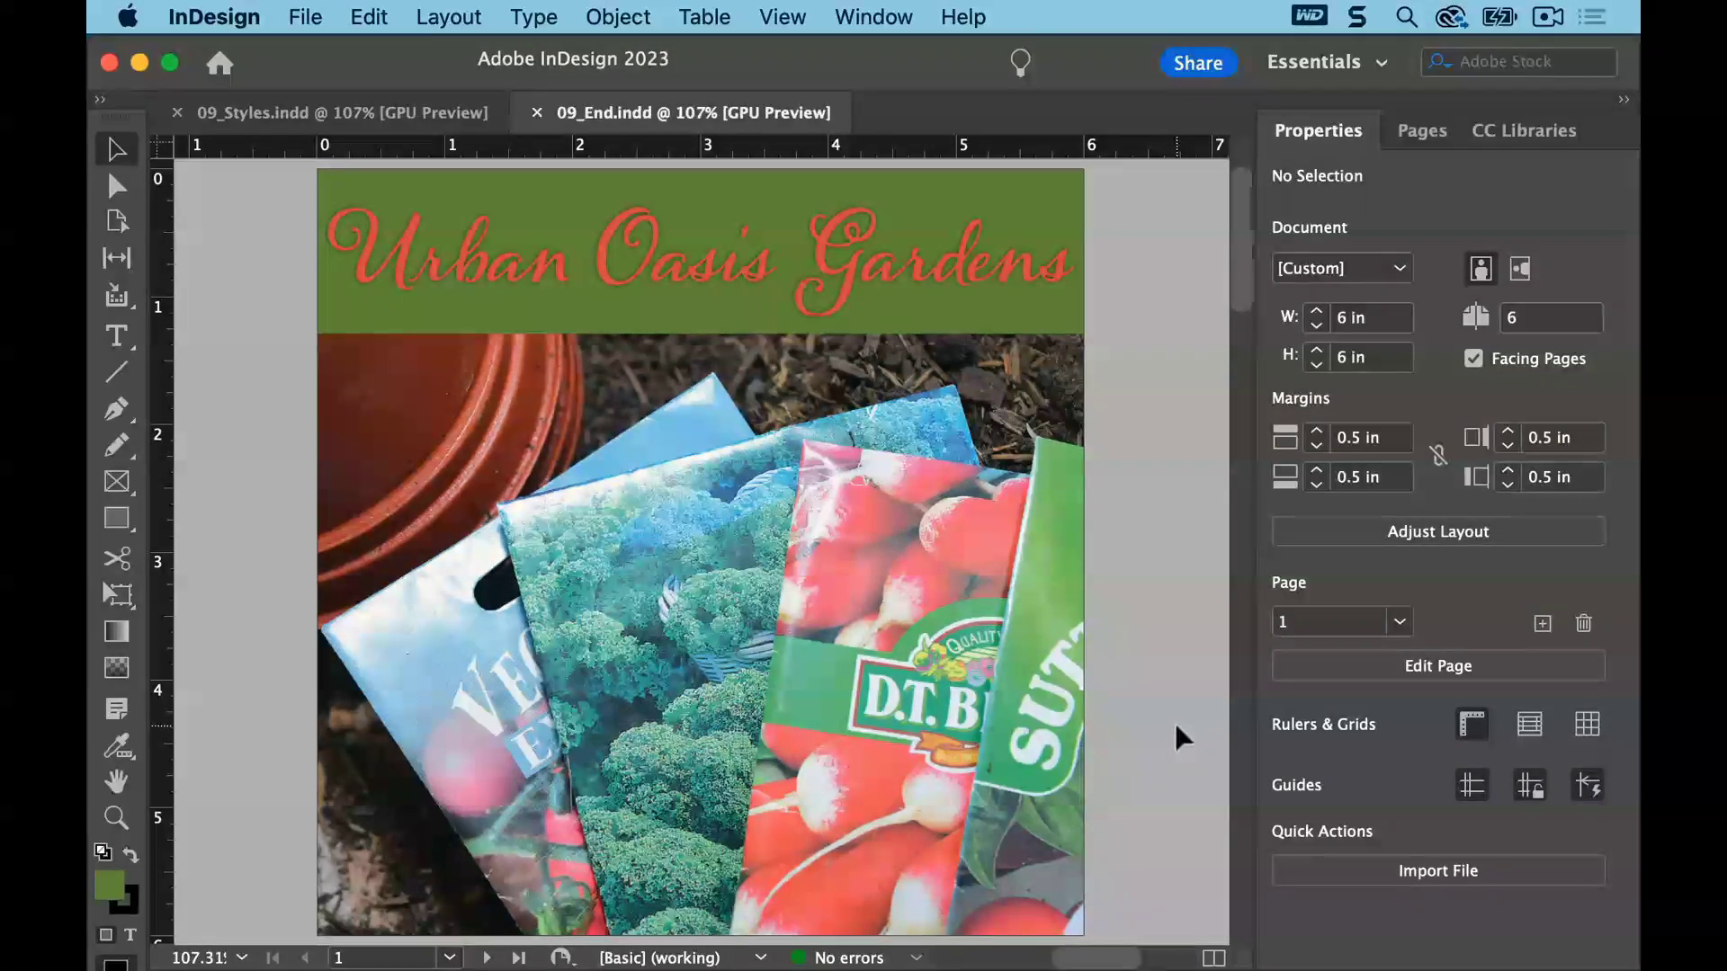
View the formatted text on the second spread of 09_End.indd and return to the cover page
left_click(459, 18)
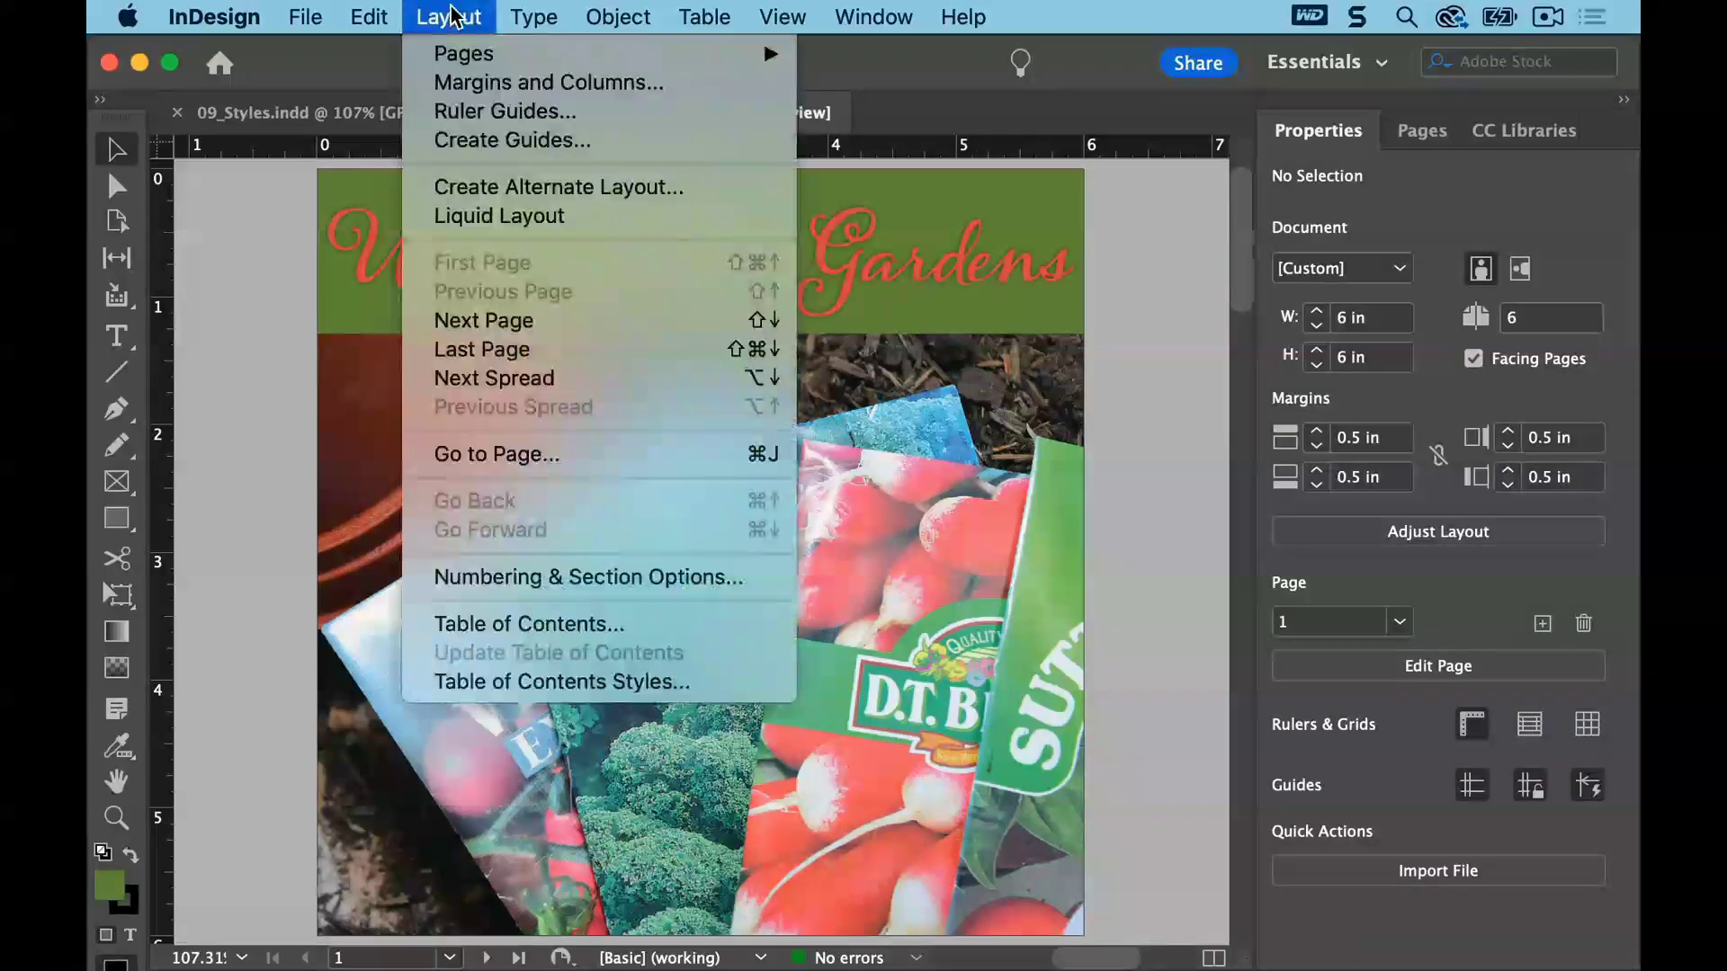
left_click(498, 376)
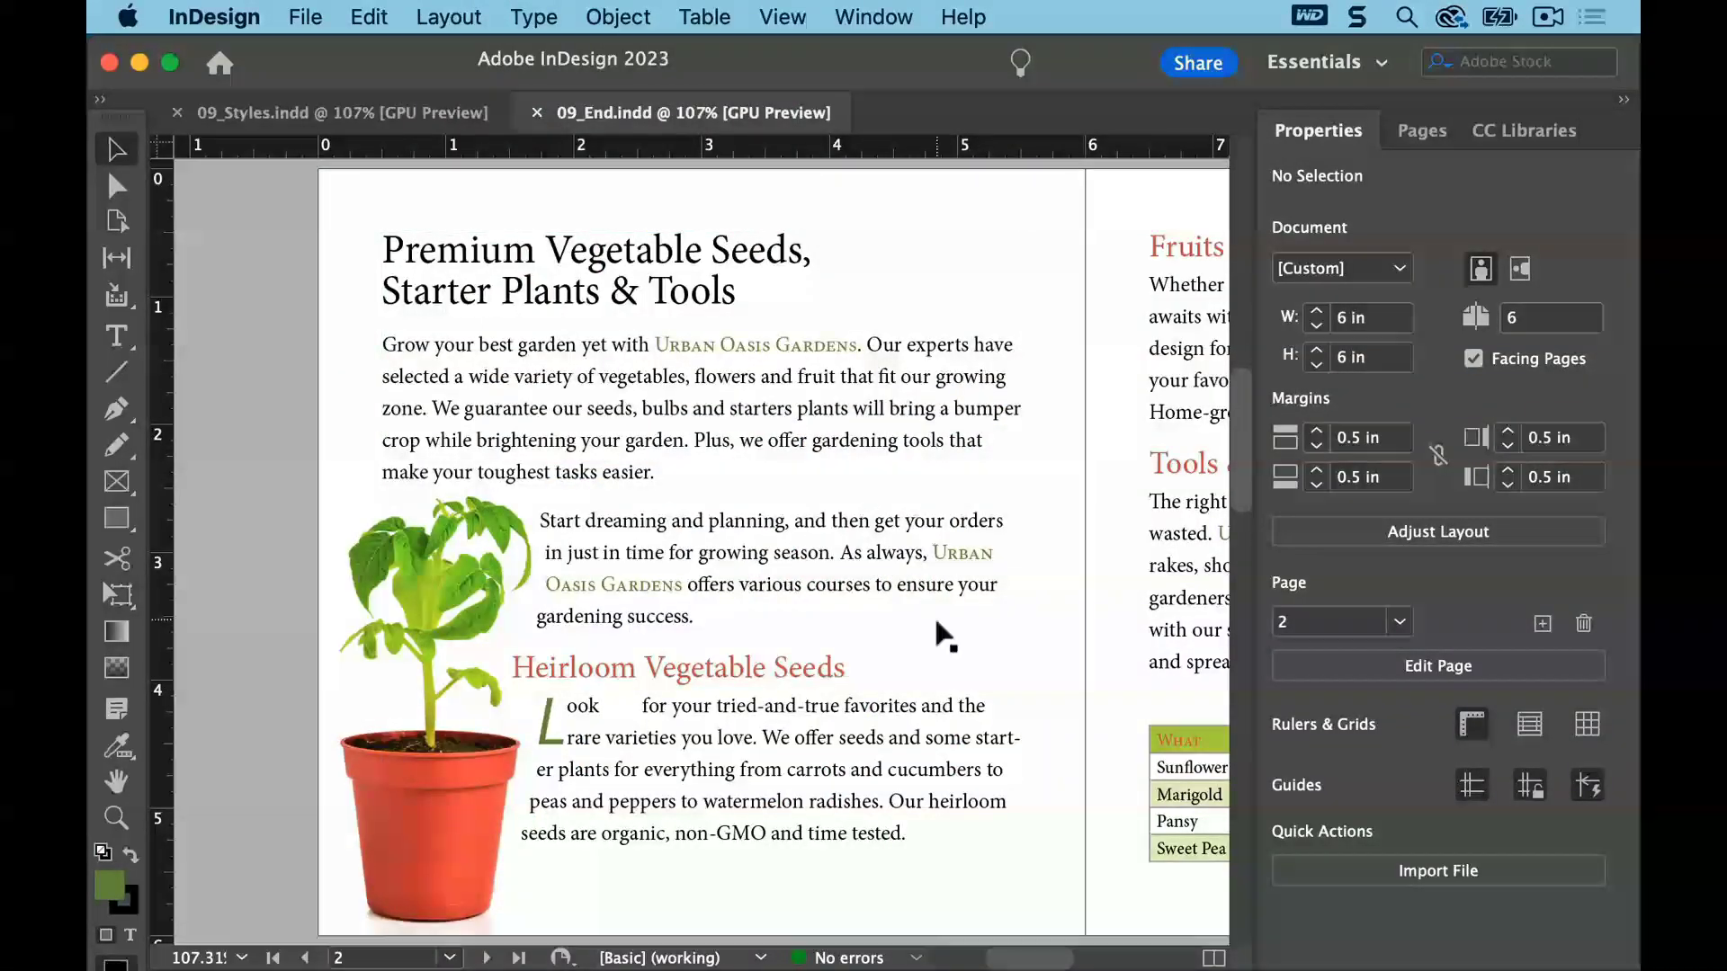
left_click(466, 11)
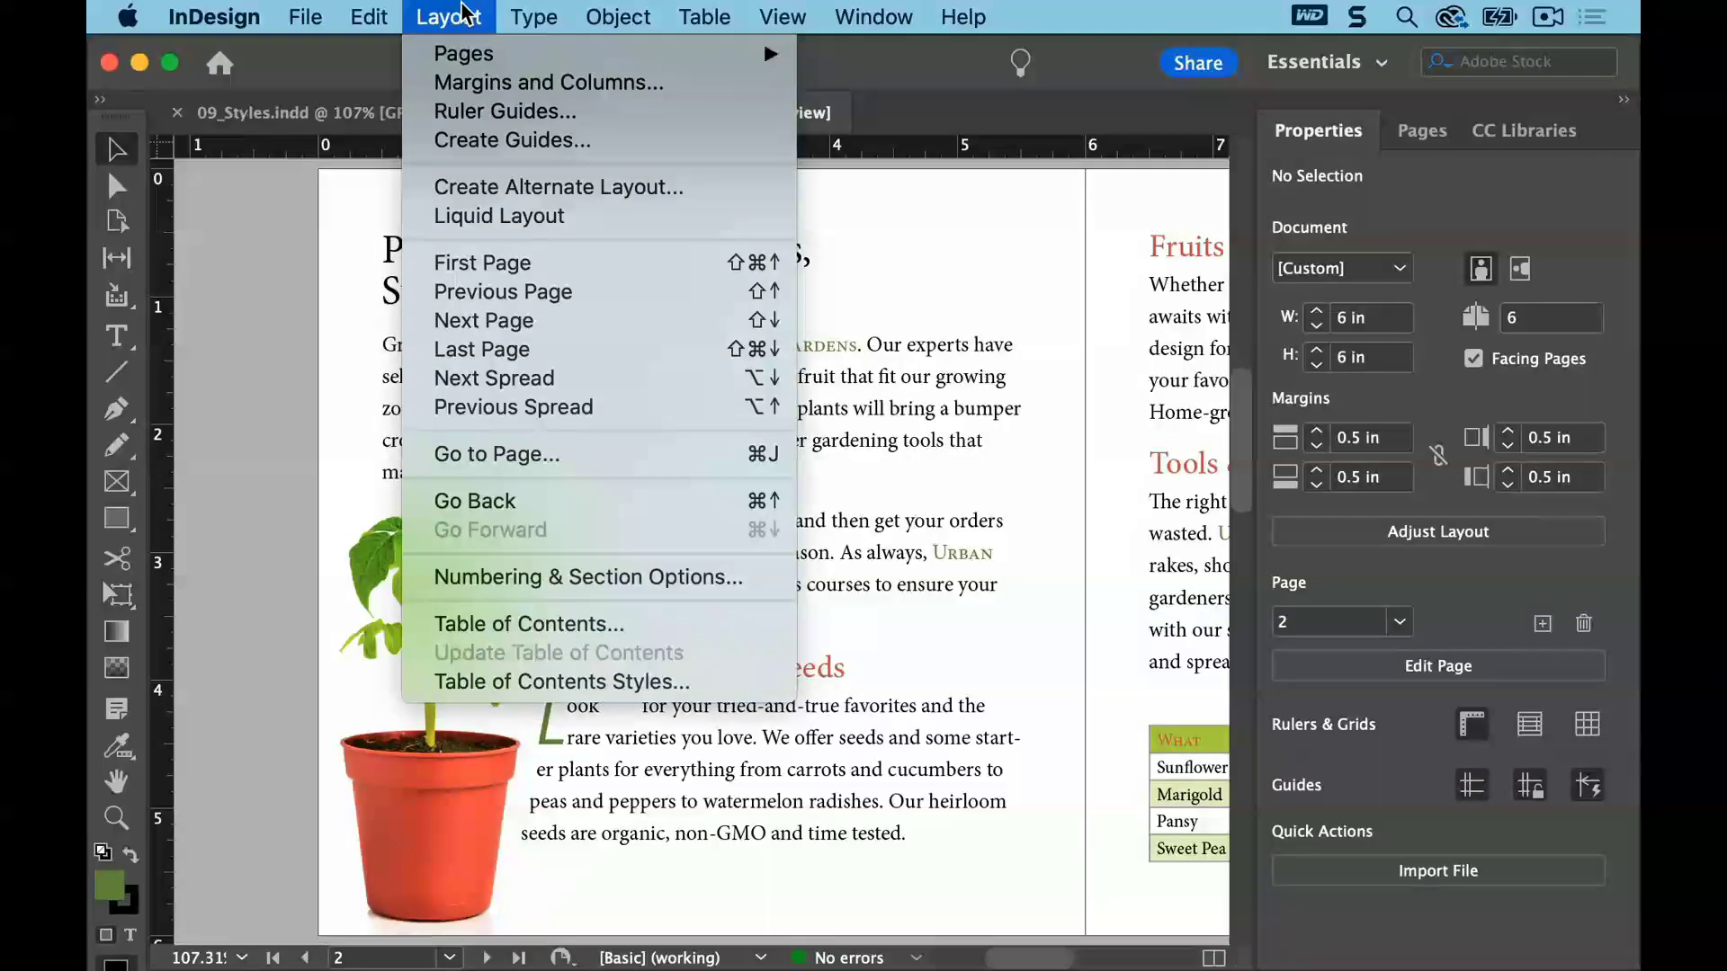
left_click(508, 407)
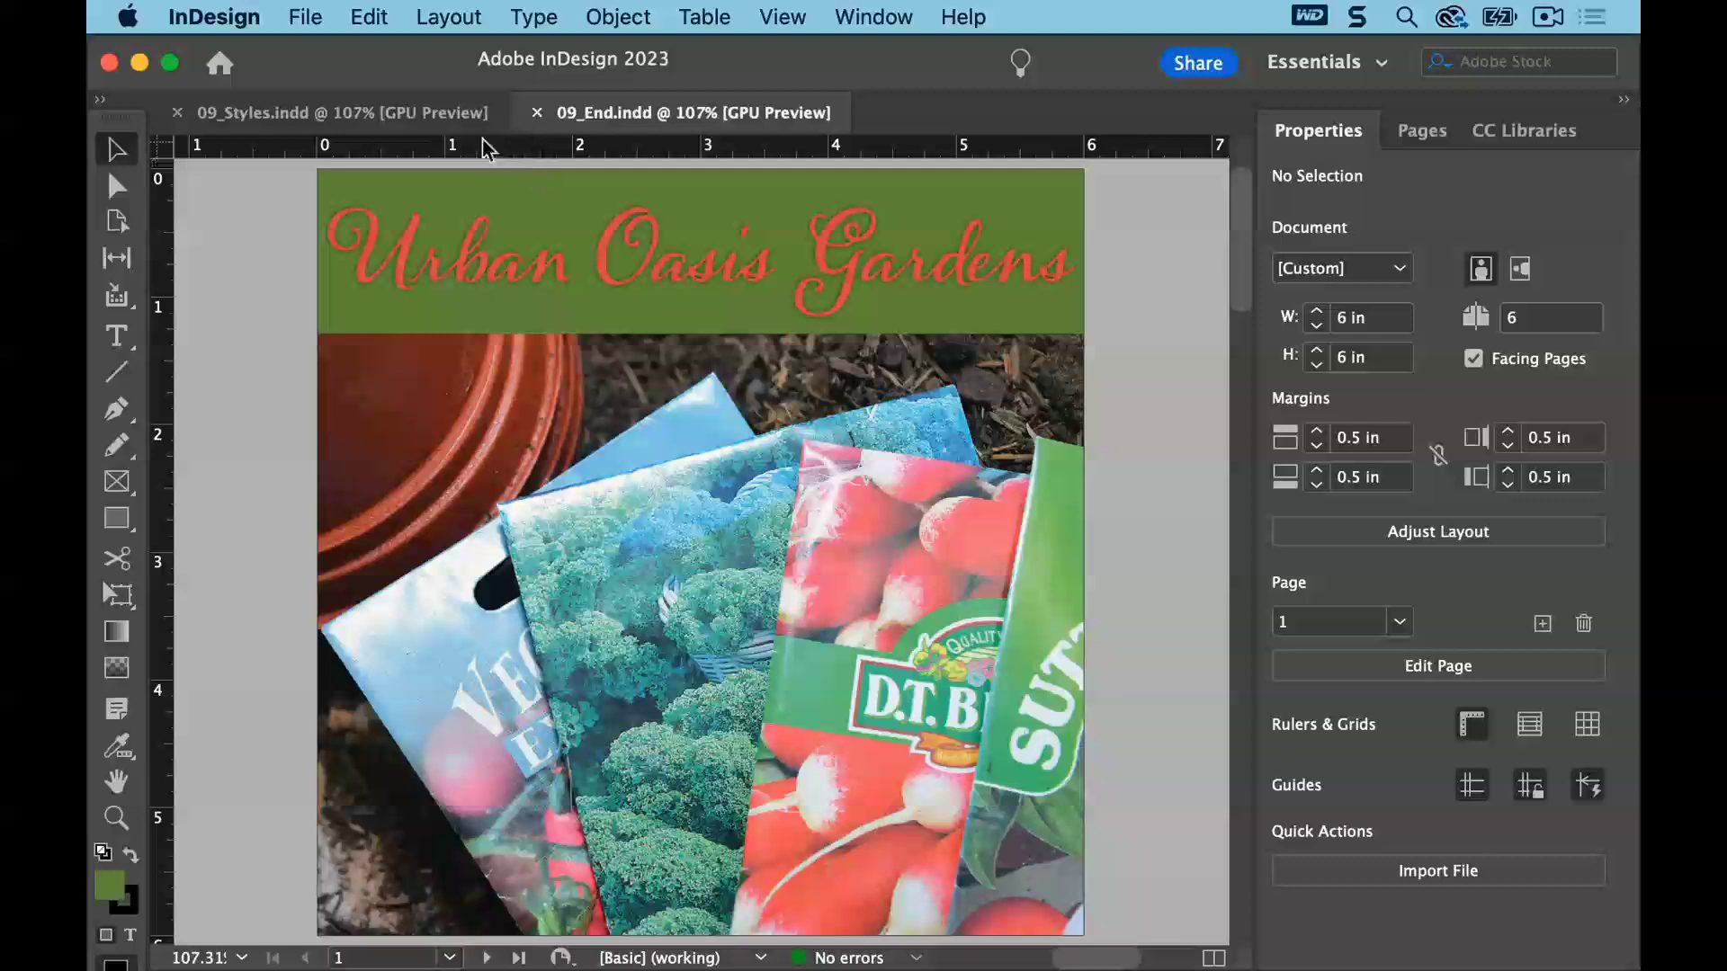
Switch back to 09_Styles.indd and go to page 2
left_click(338, 117)
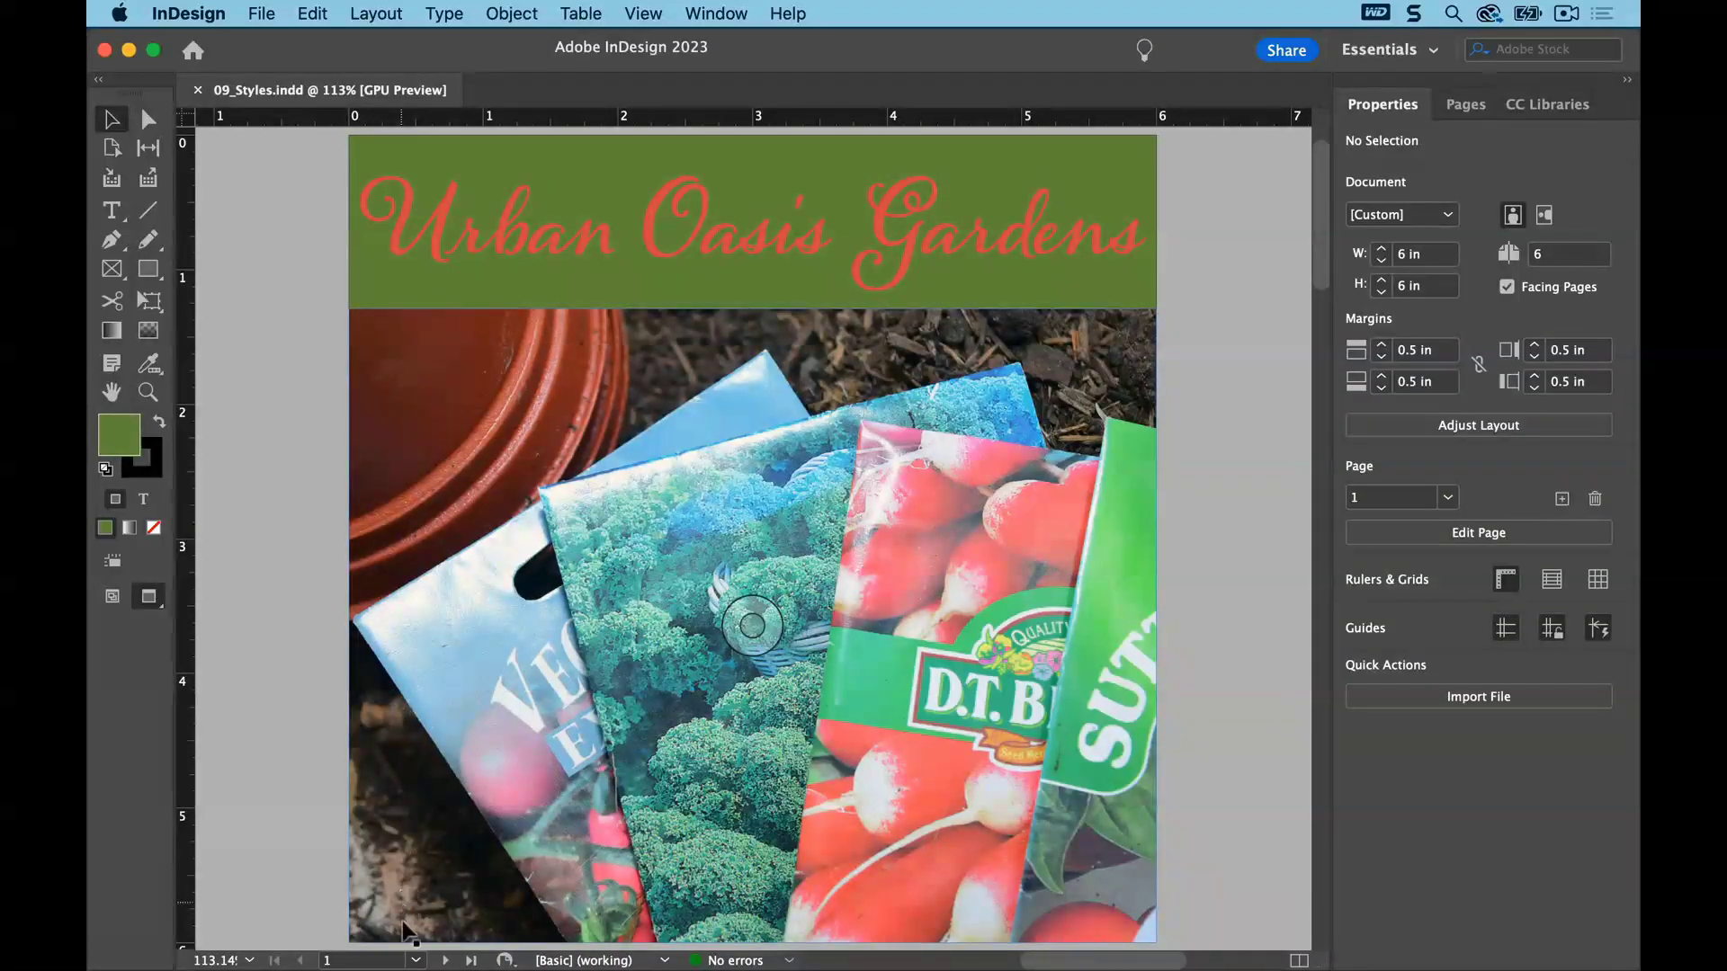
left_click(413, 960)
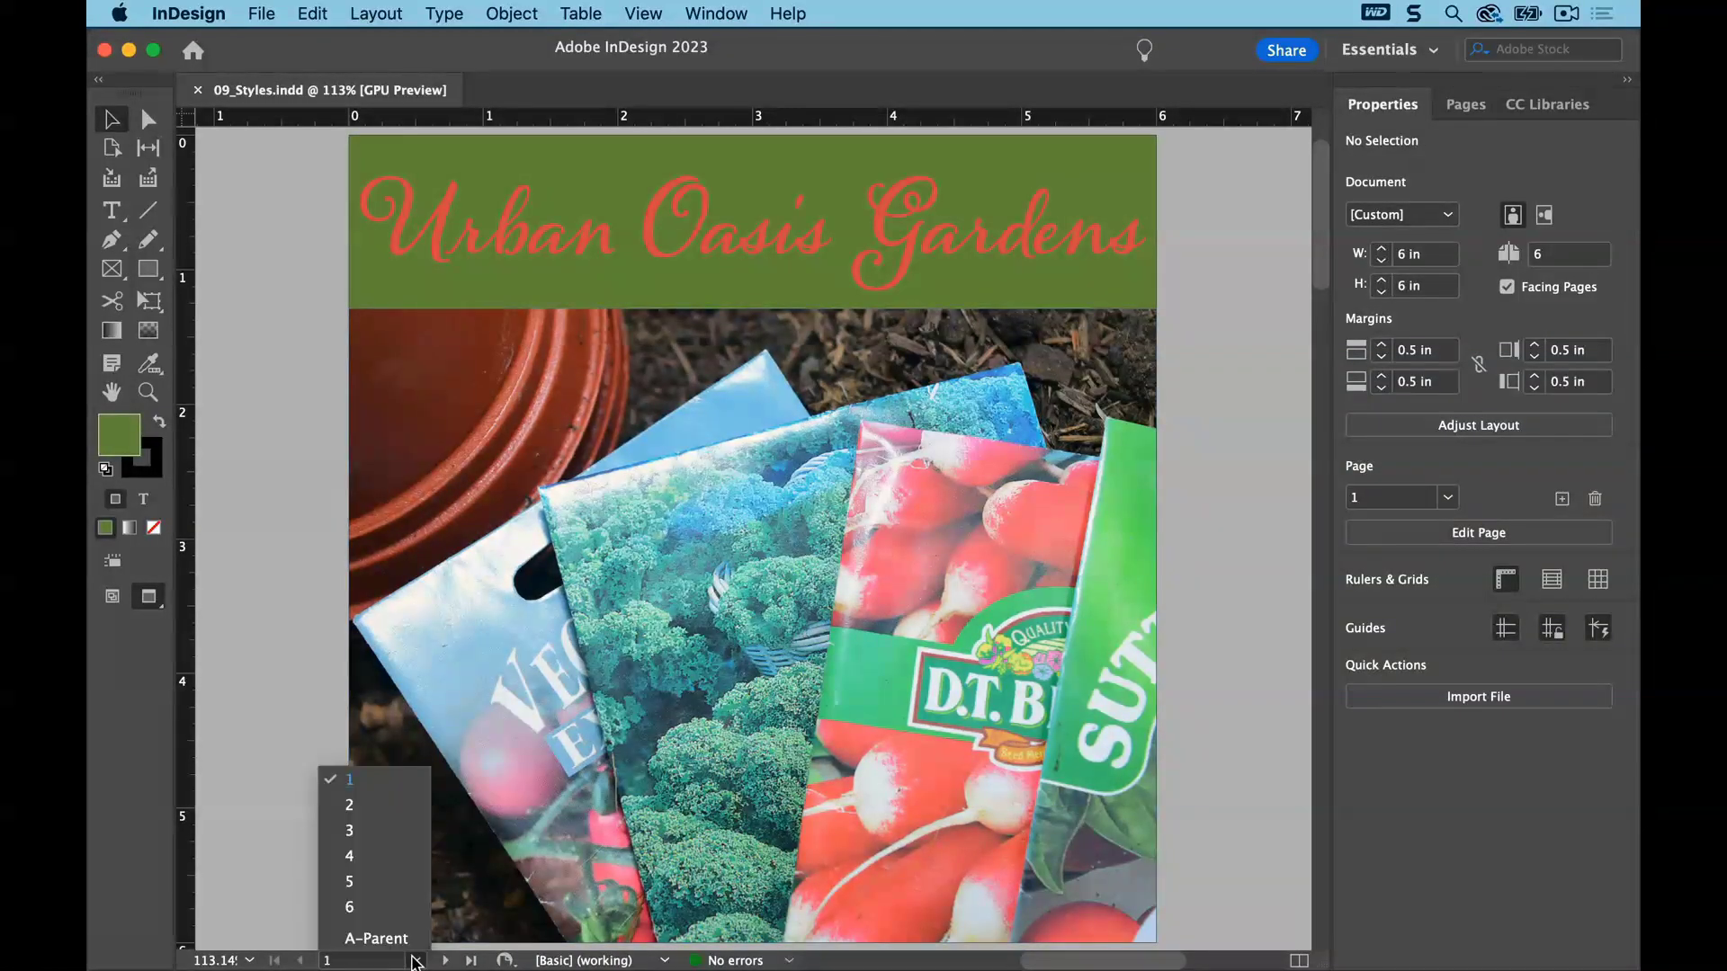
left_click(419, 805)
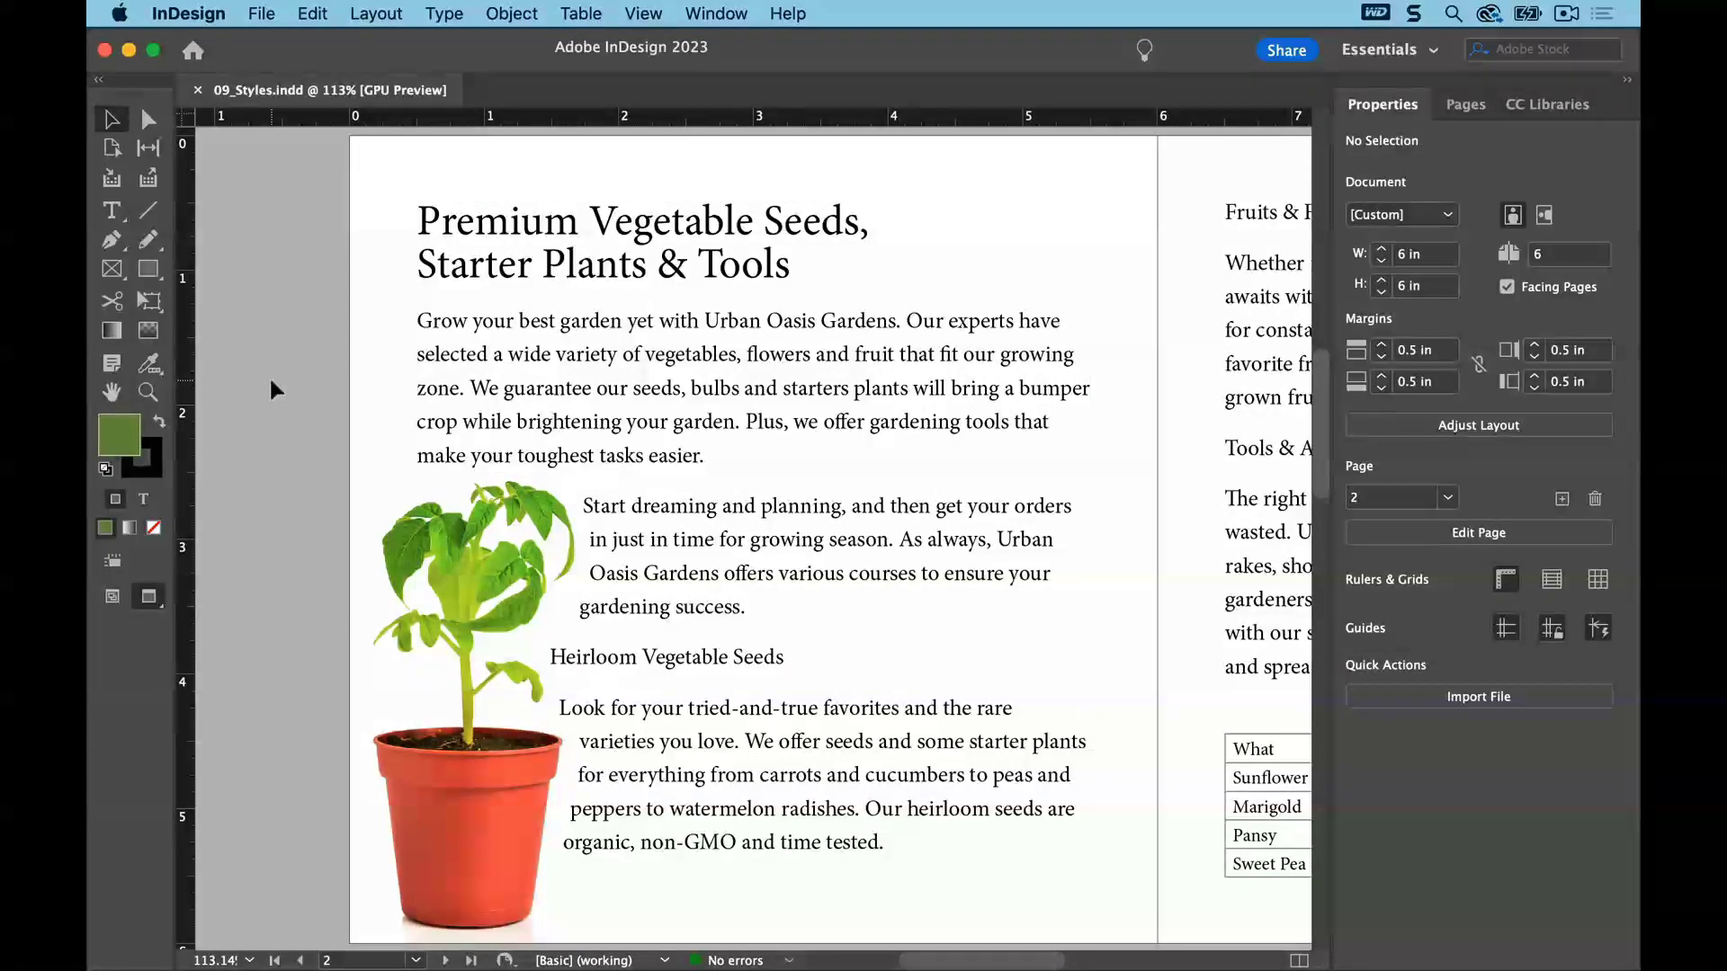
Select the heading "Heirloom Vegetable Seeds" on page 2 and set its text fill to Red-Tomato
left_click(113, 220)
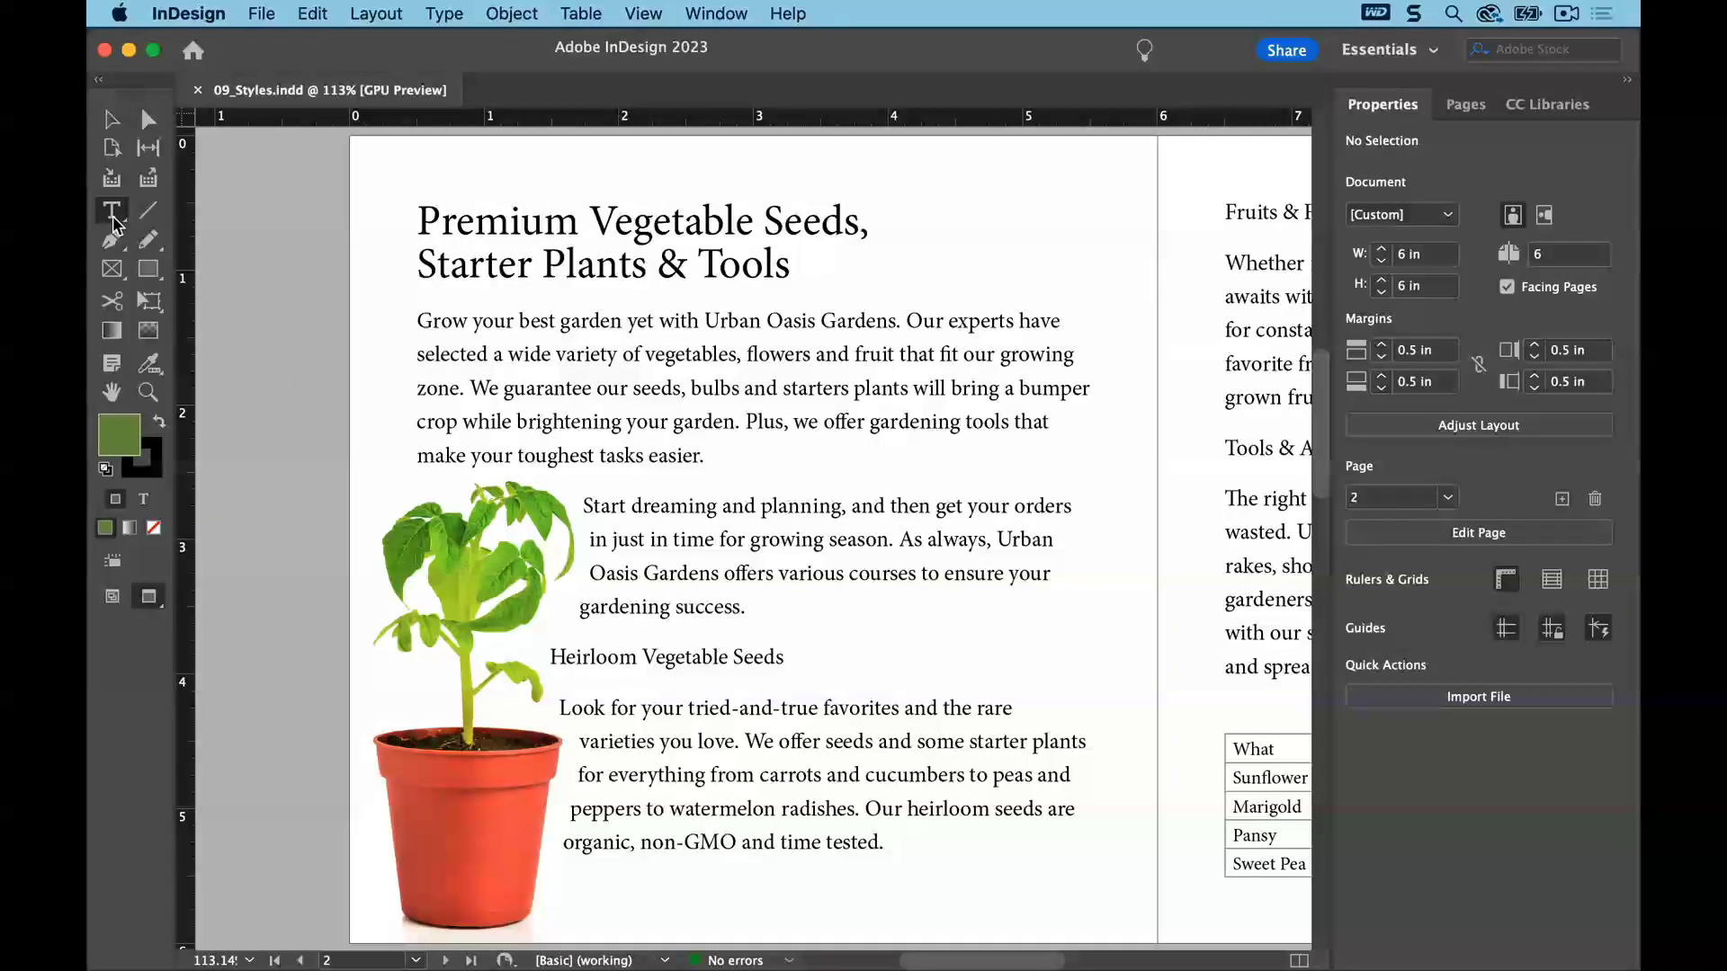
left_click_drag(548, 656, 783, 664)
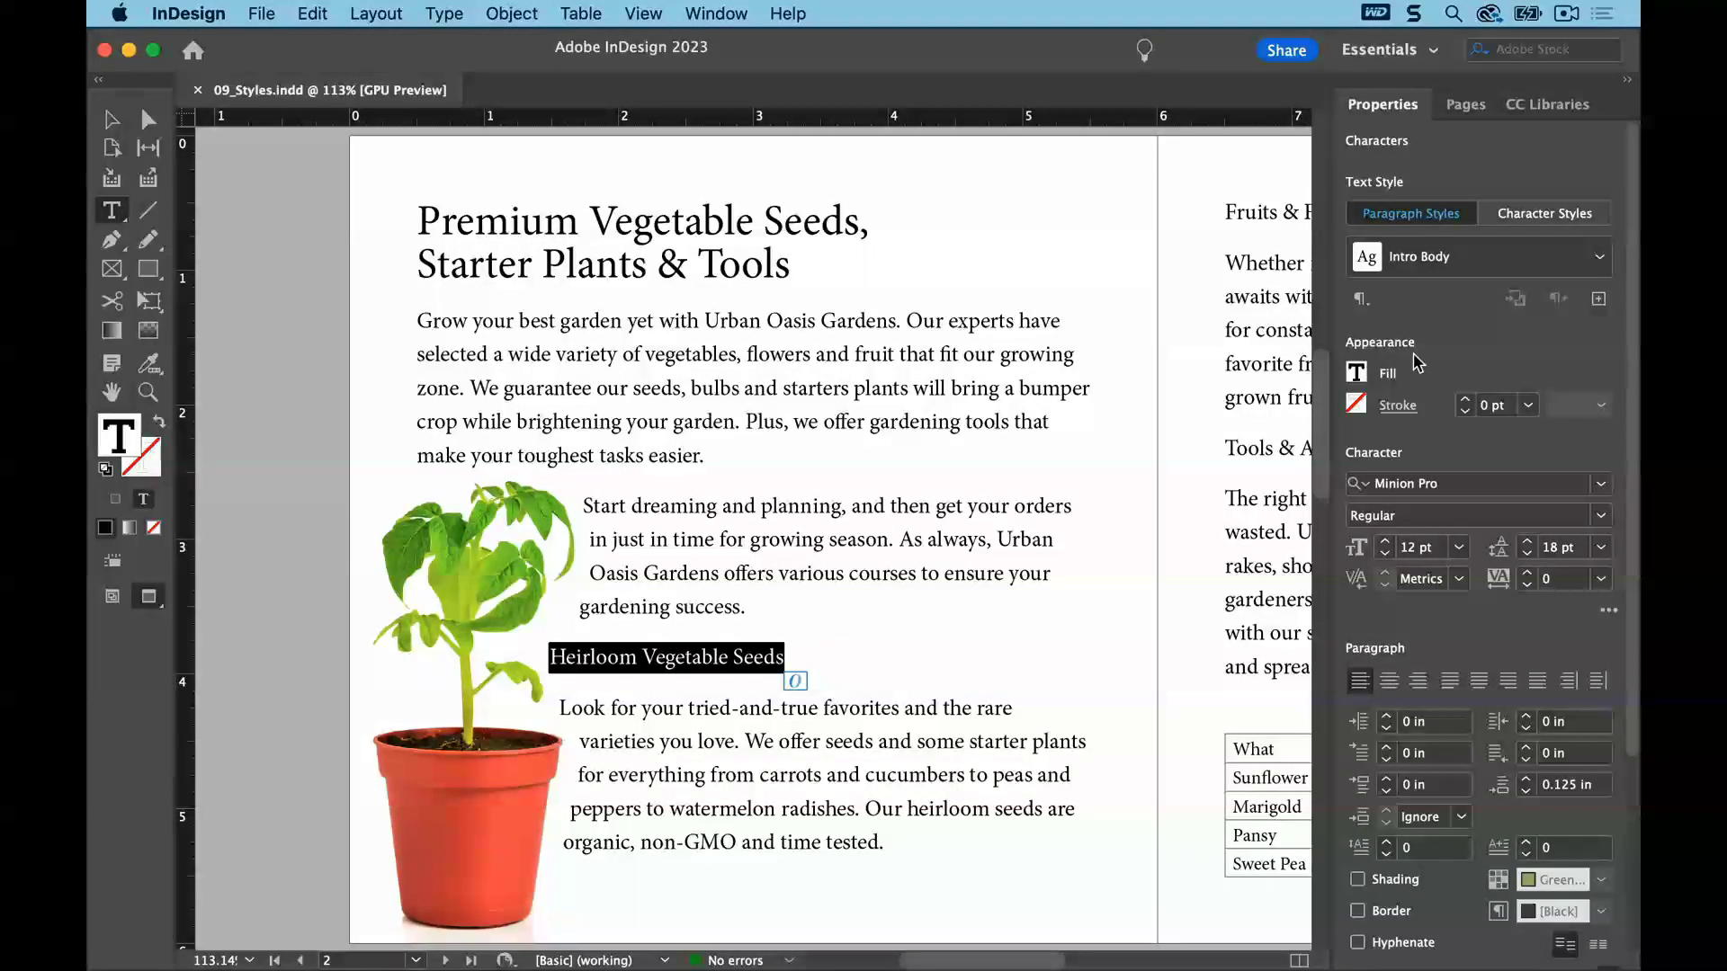
left_click(1359, 375)
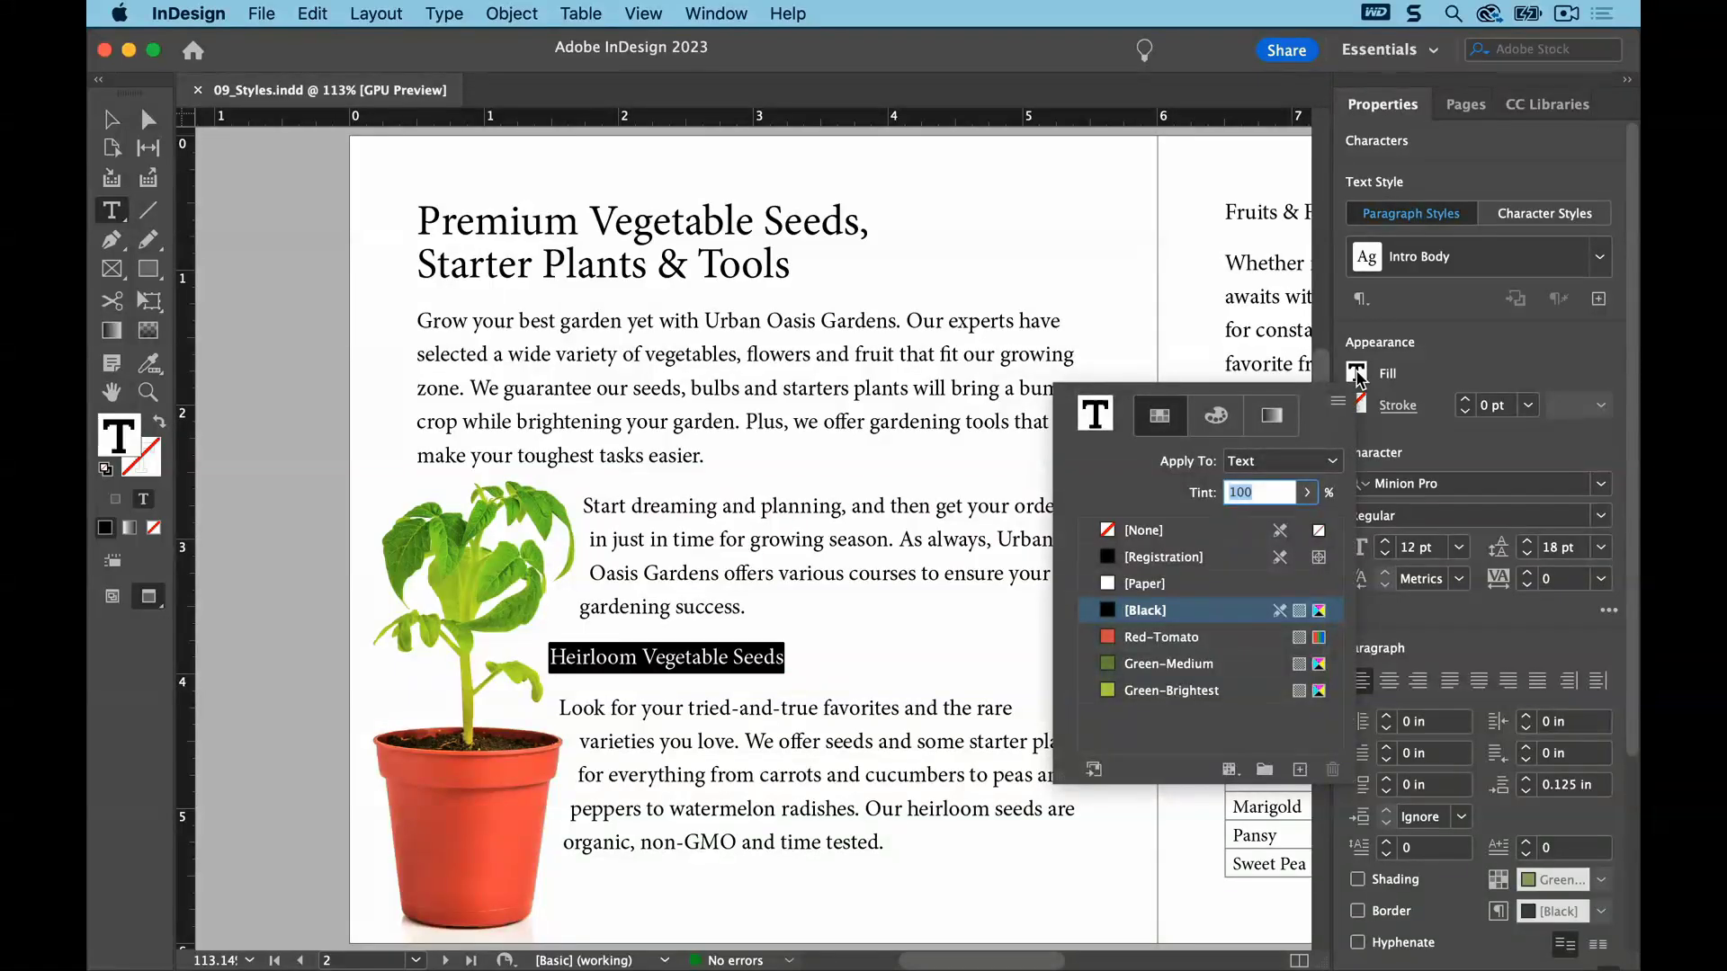
left_click(1217, 639)
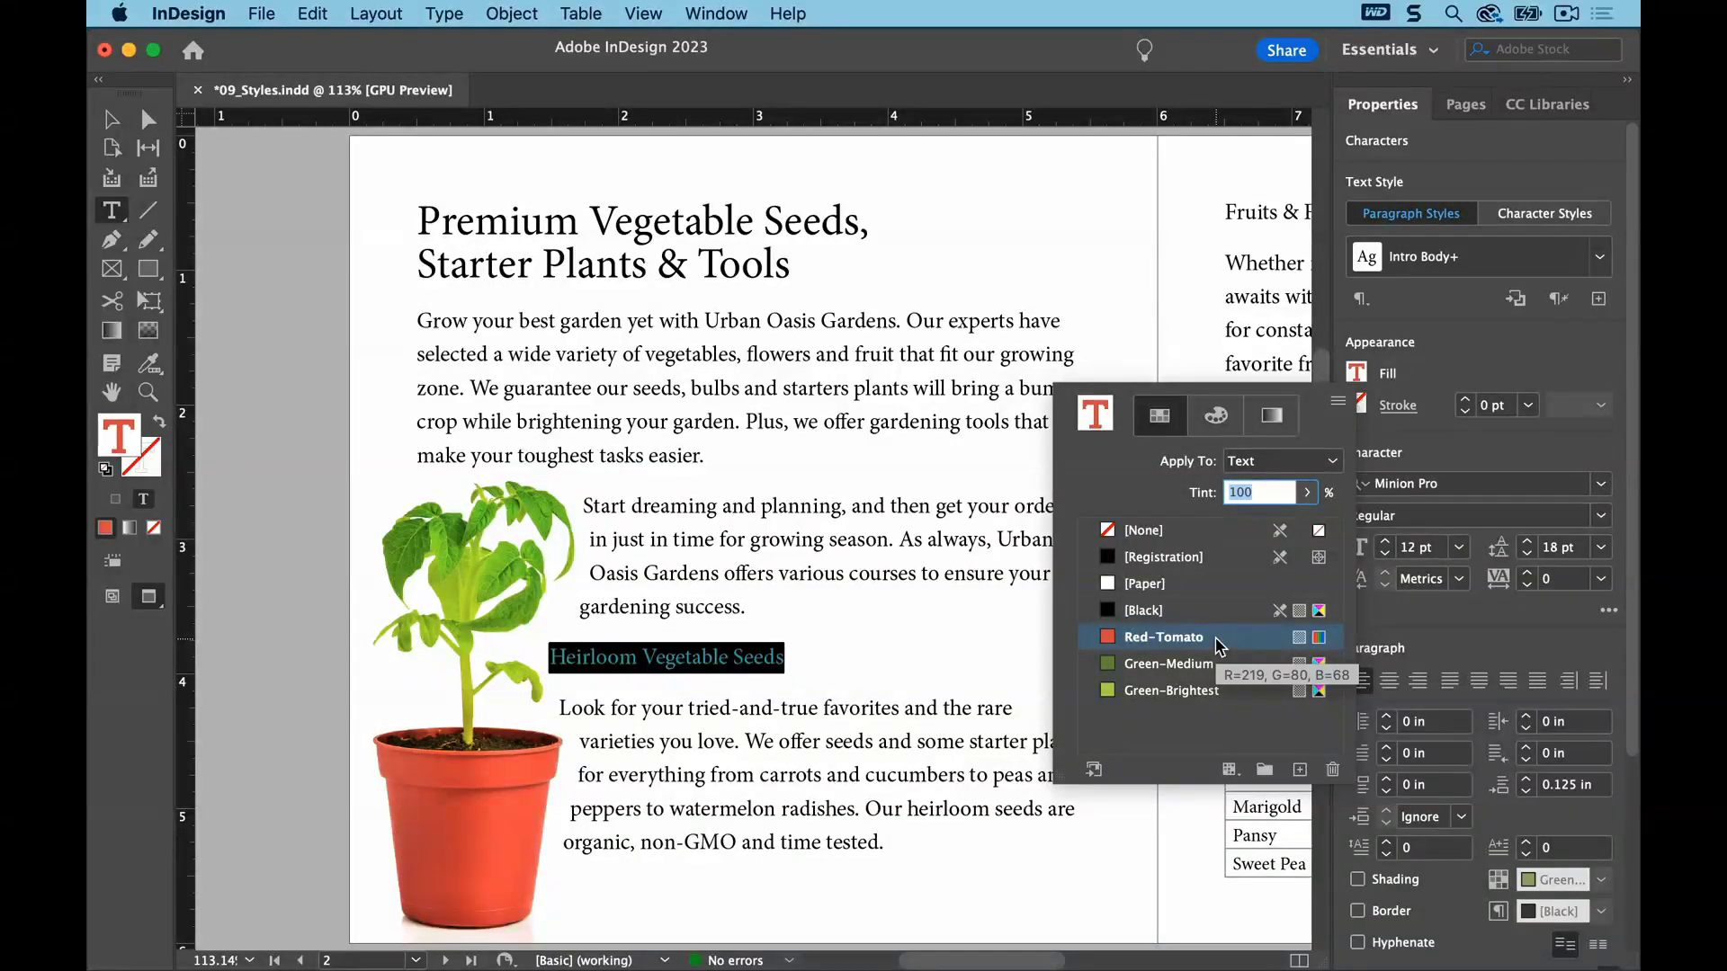
left_click(1438, 450)
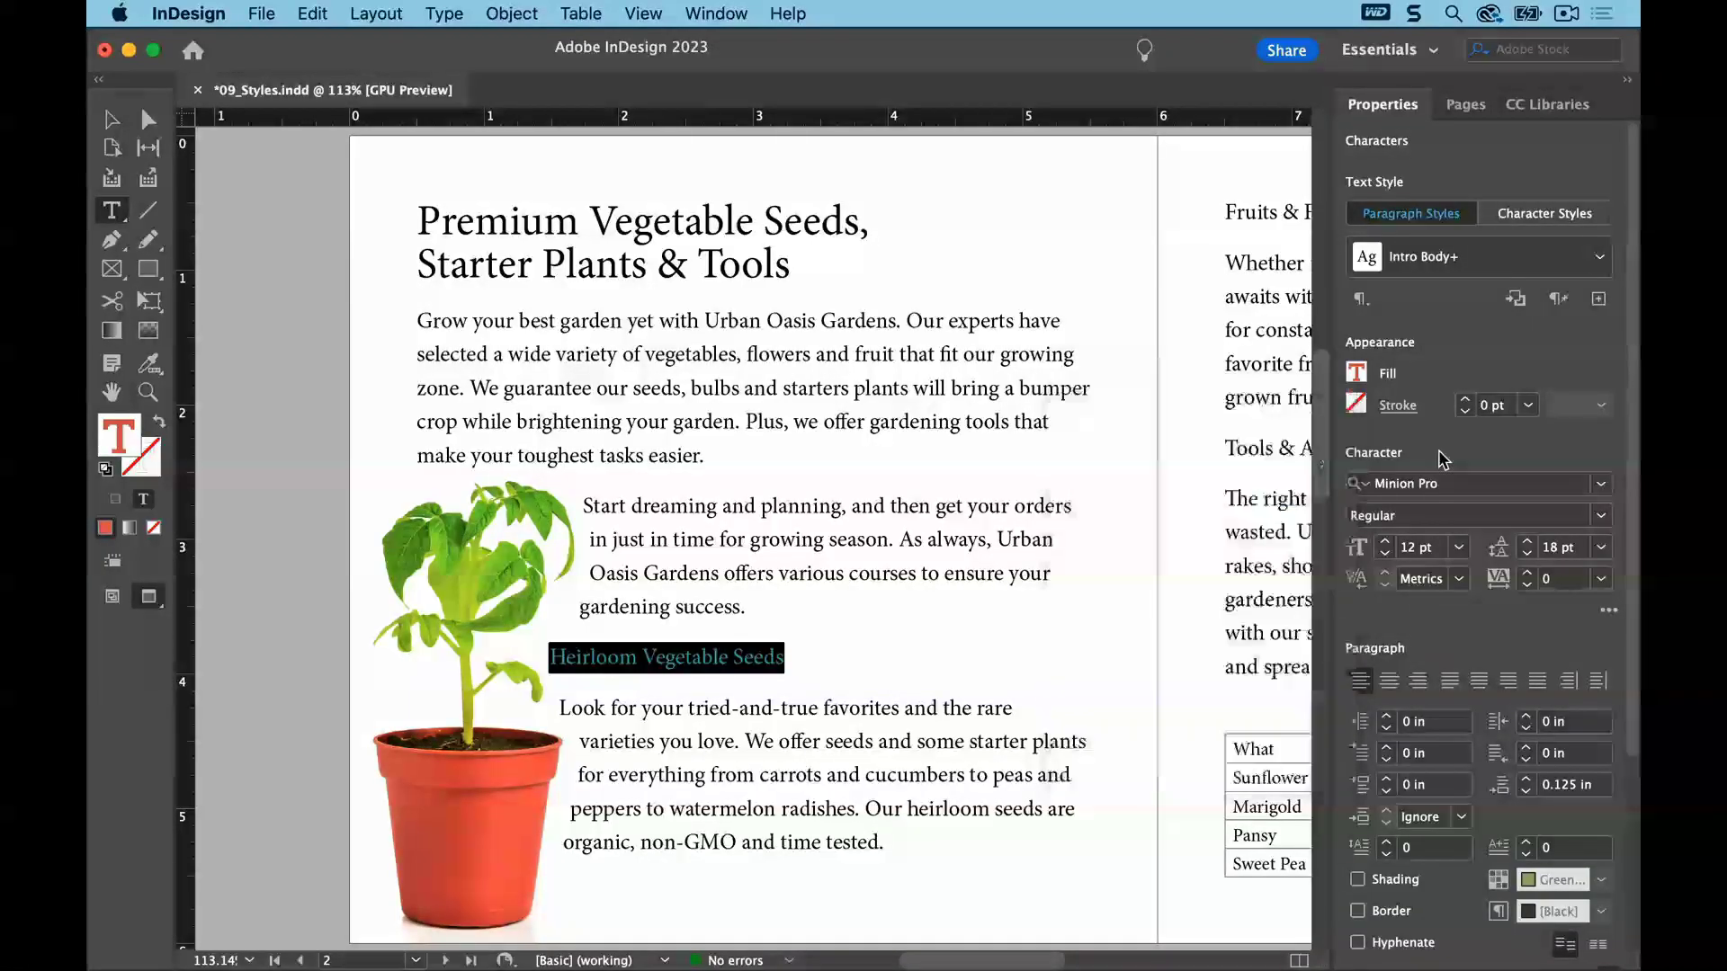
Set the font size of the selected "Heirloom Vegetable Seeds" heading to 18 pt
left_click(1430, 548)
type("18")
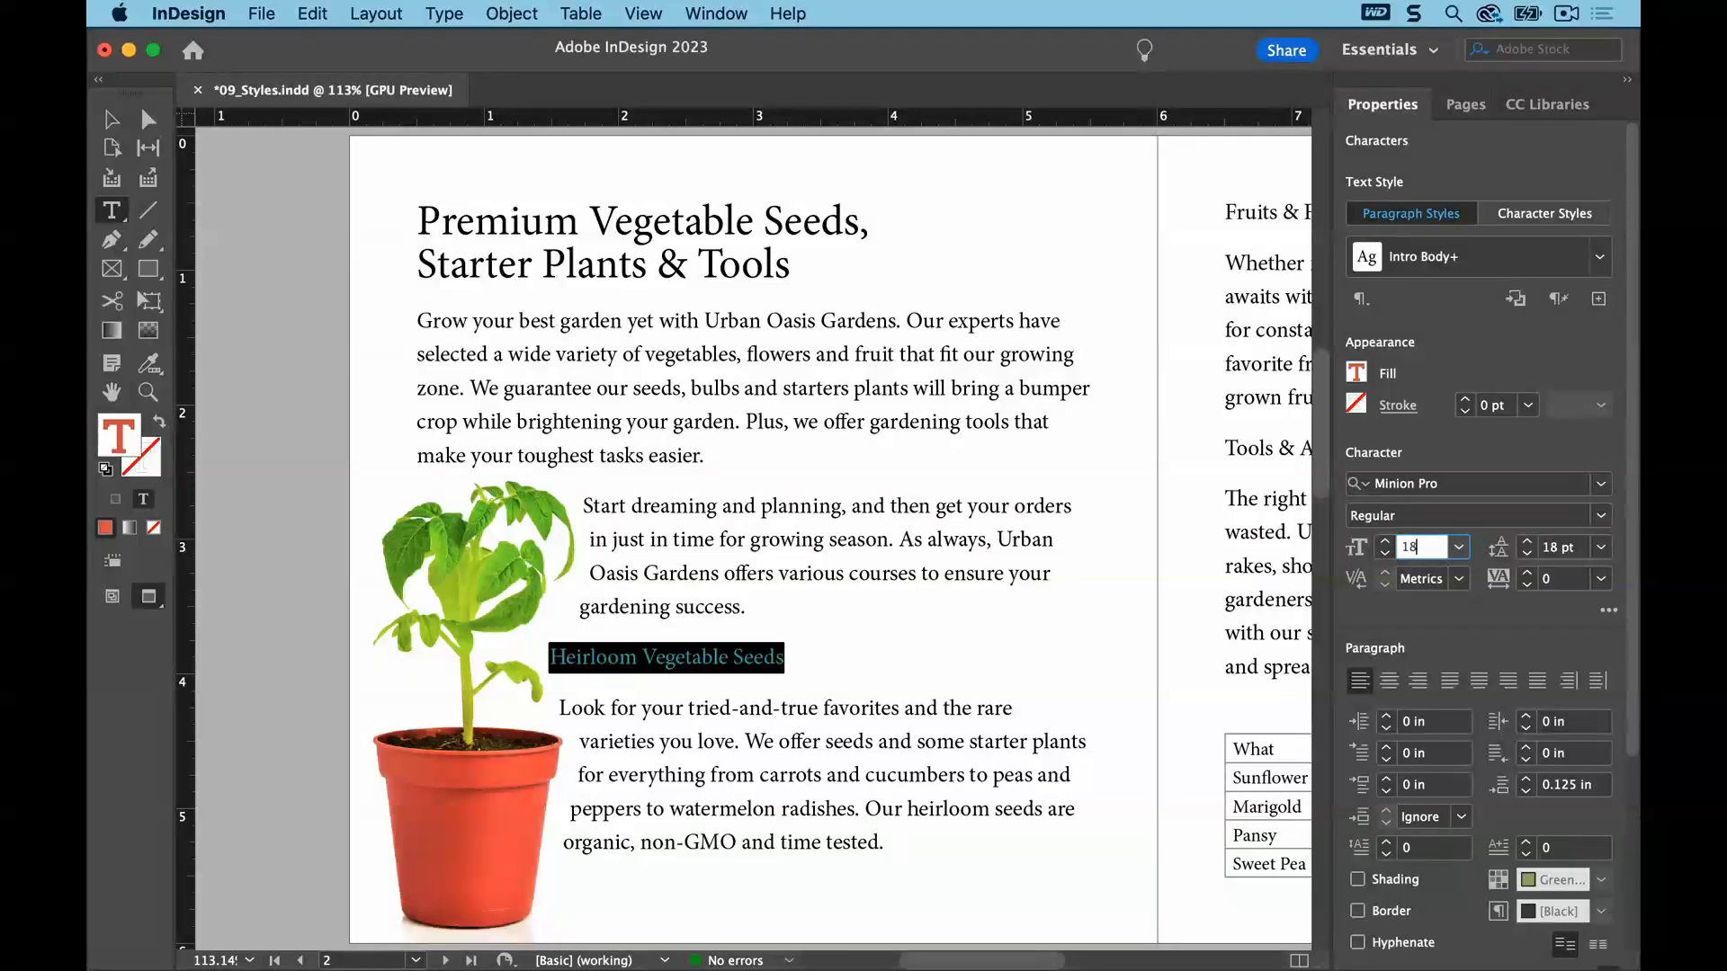
key("Return")
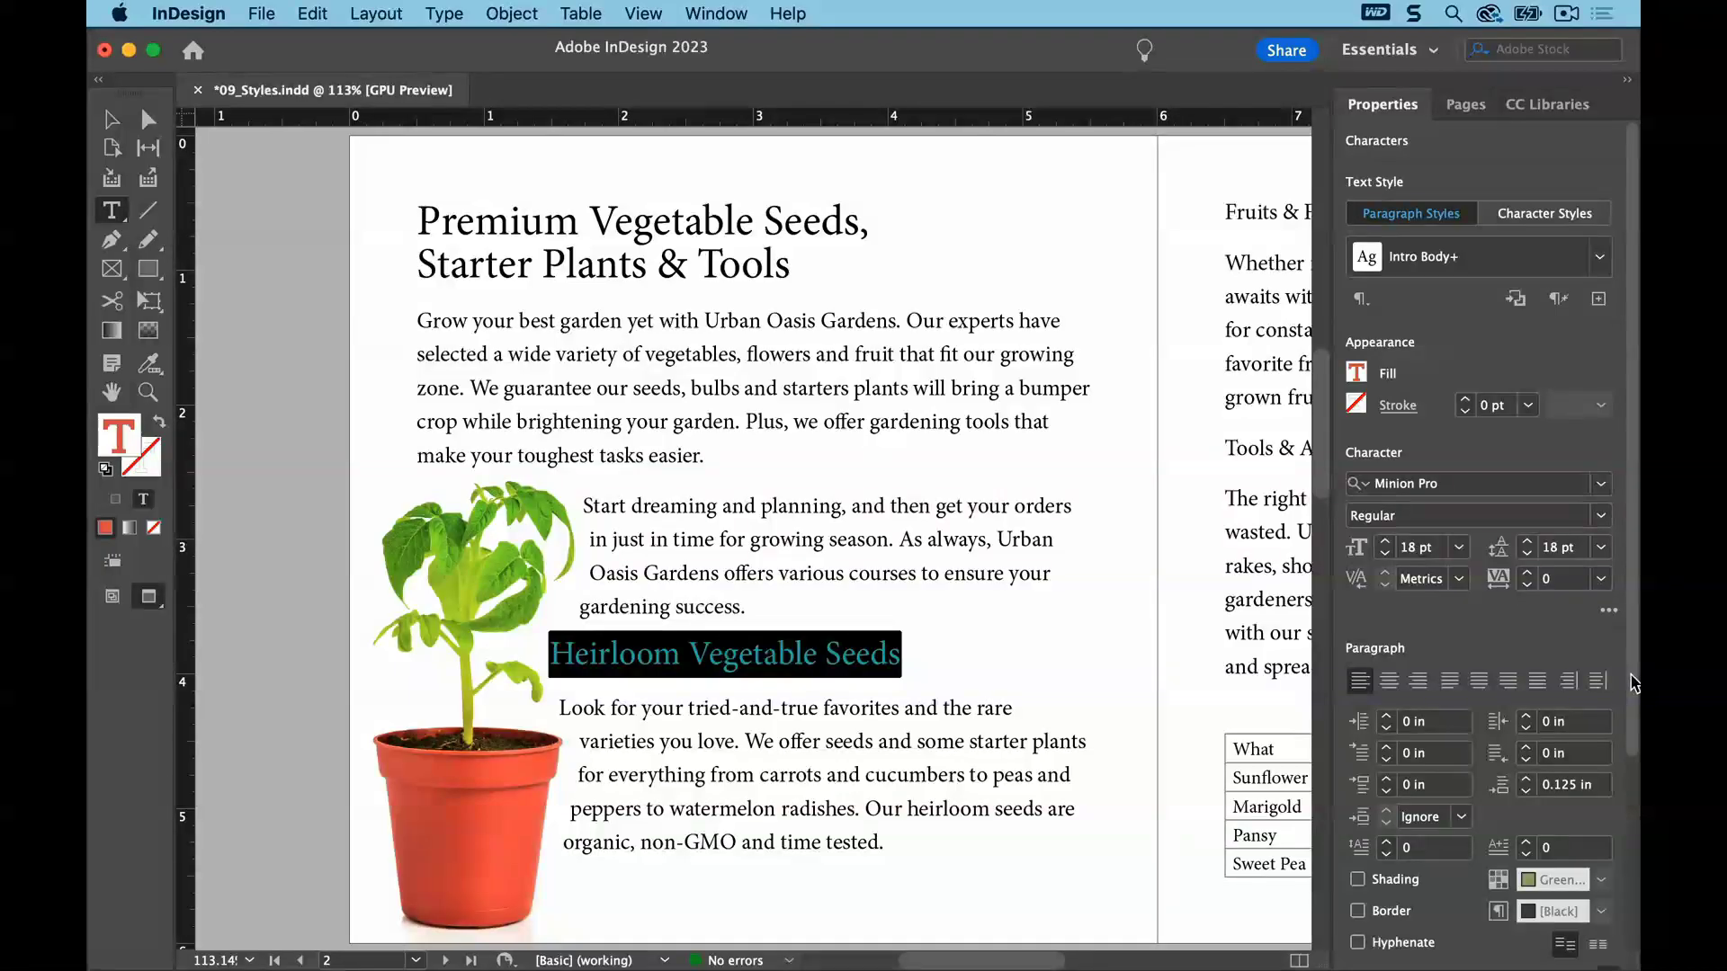
left_click_drag(1635, 668, 1635, 756)
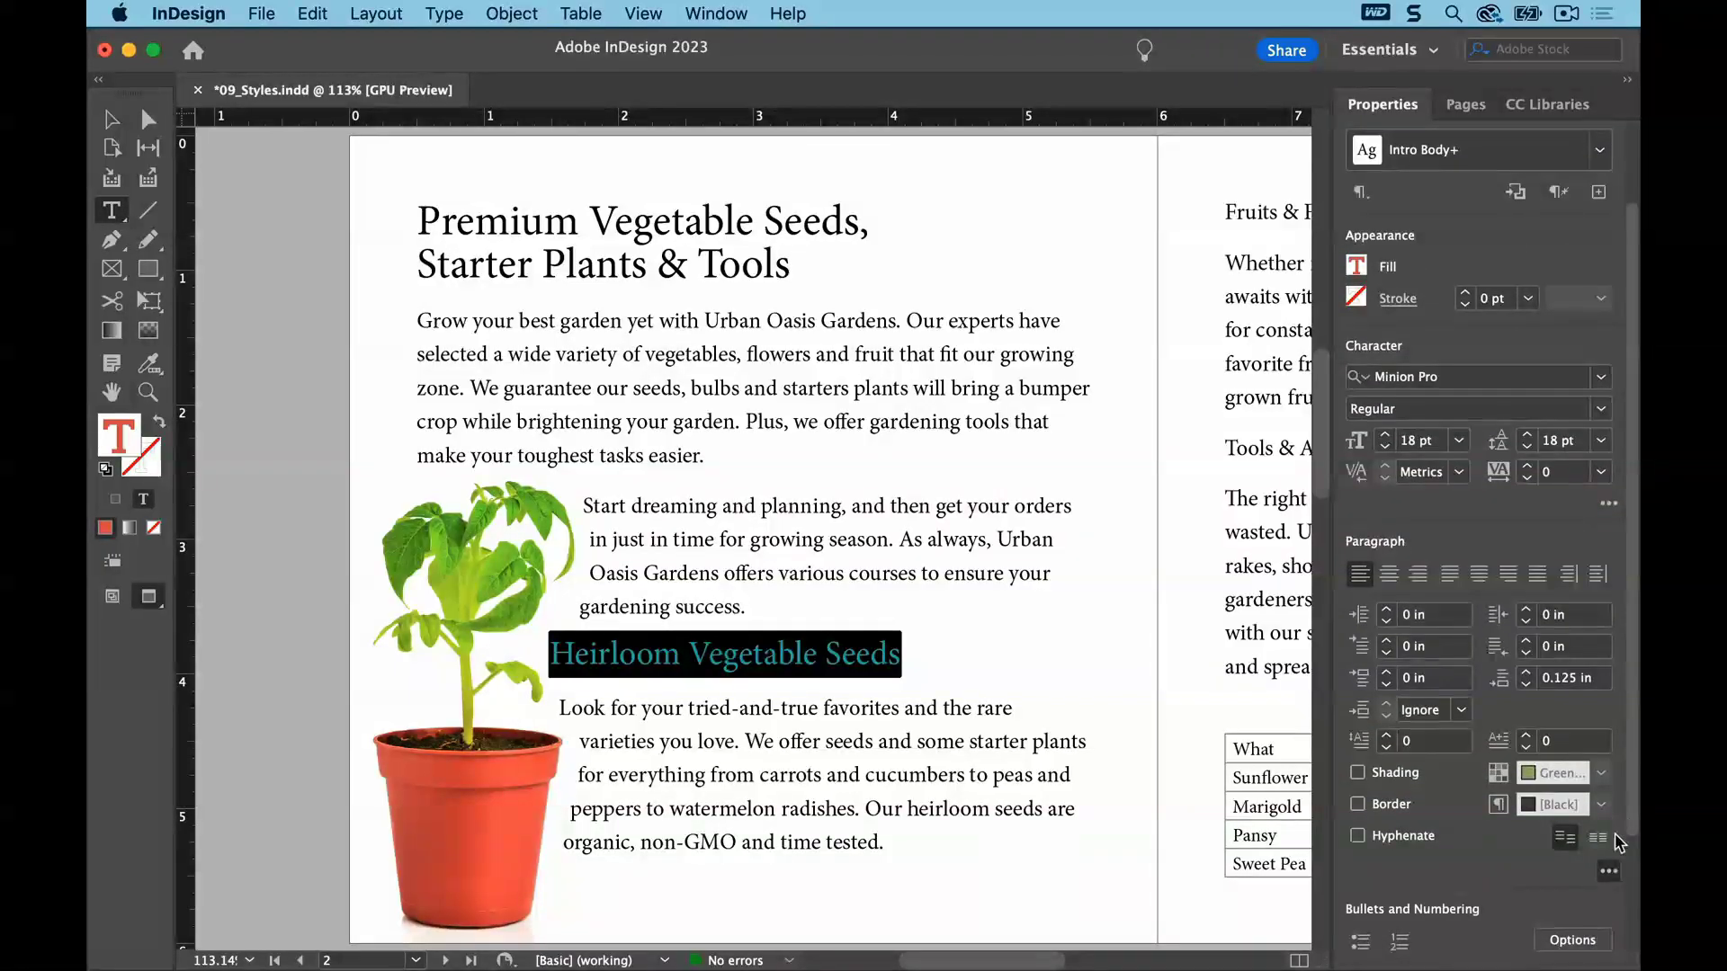
Set the space before the selected "Heirloom Vegetable Seeds" heading to 0.05 in and the space after it to 0.025 in
left_click(1610, 869)
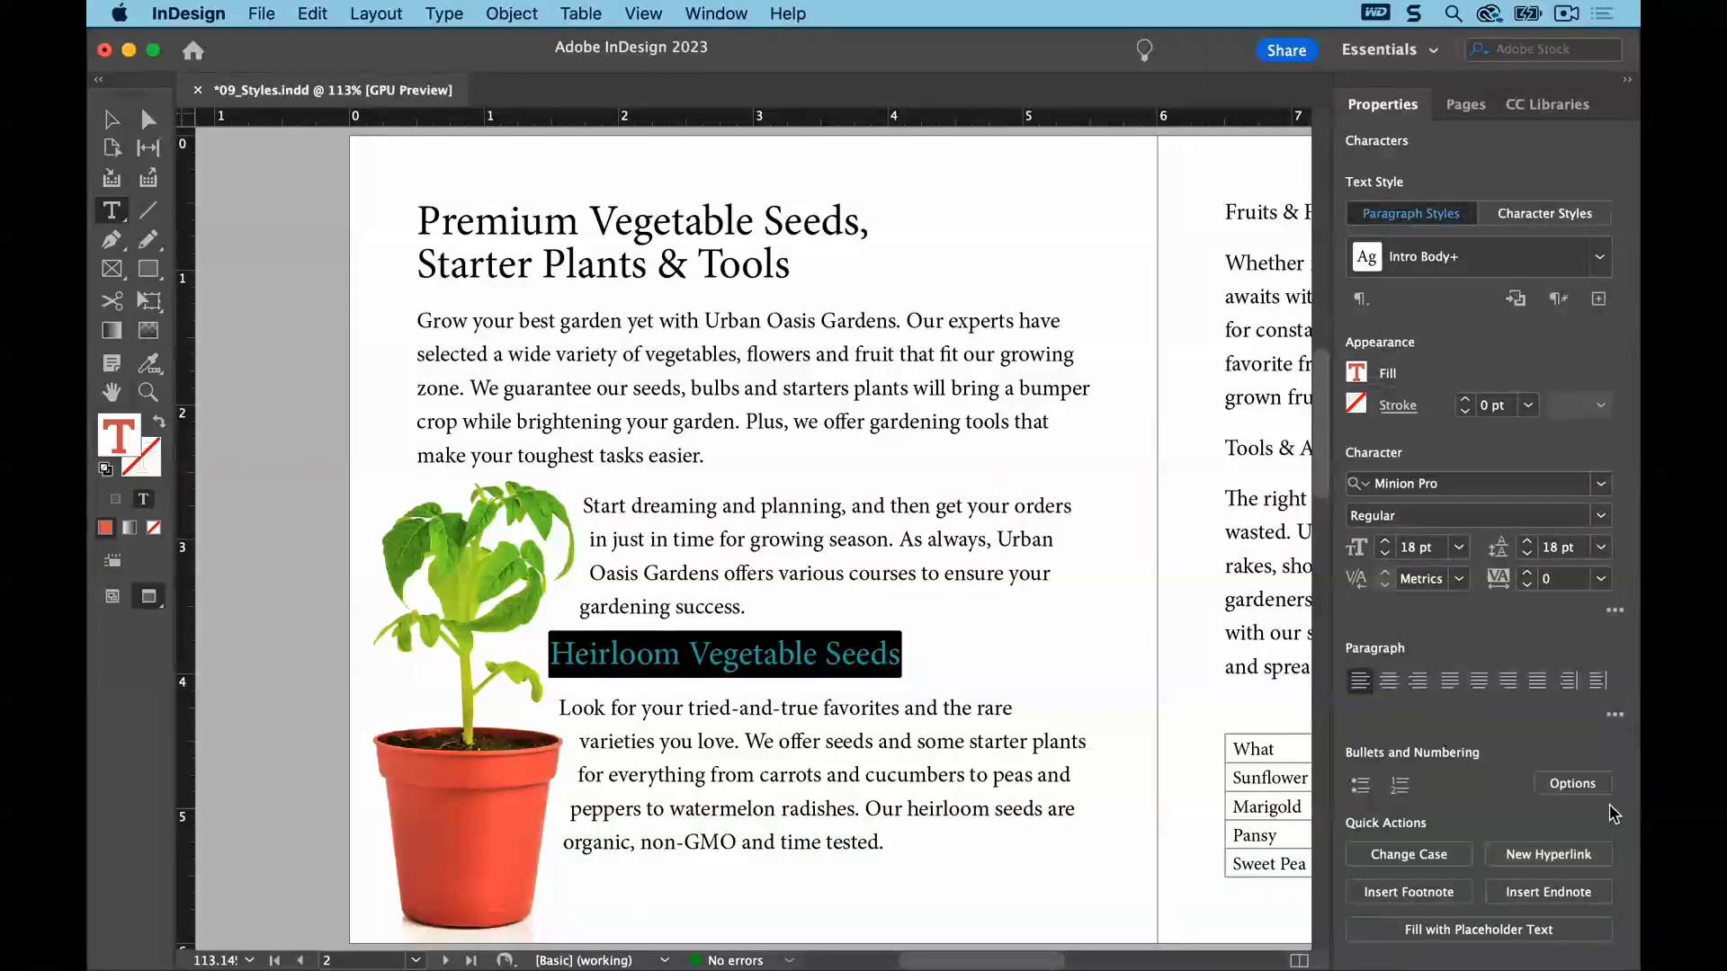
left_click(1614, 717)
left_click_drag(1634, 701, 1636, 790)
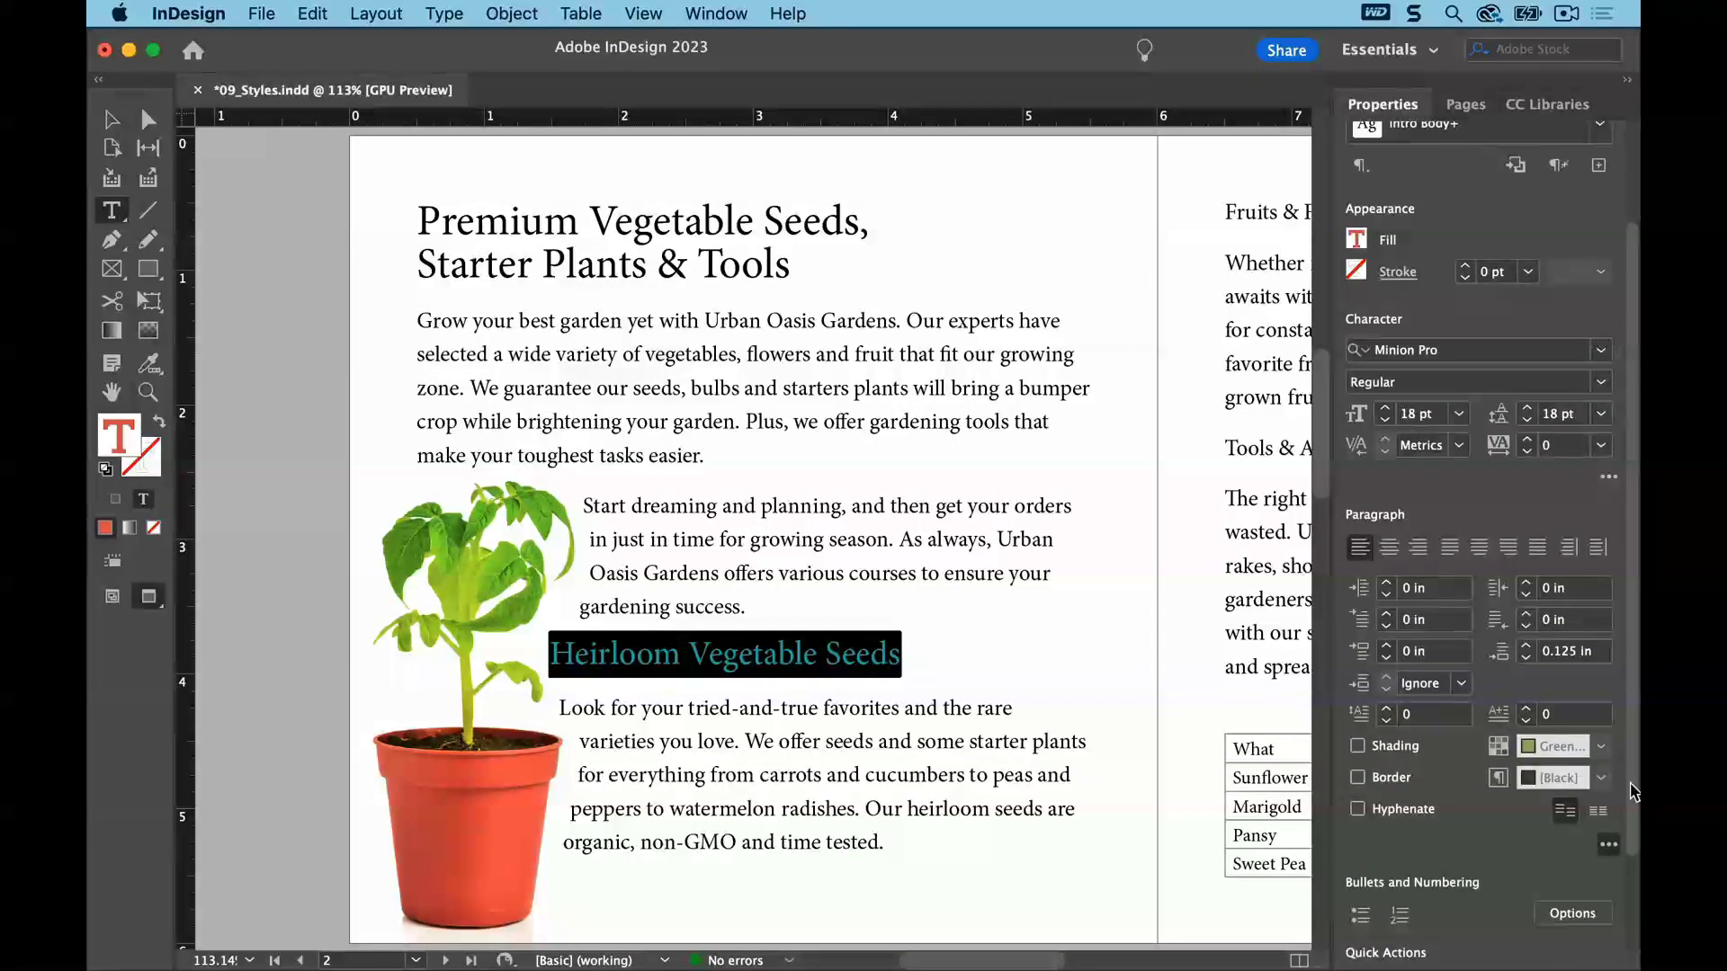
left_click(1436, 653)
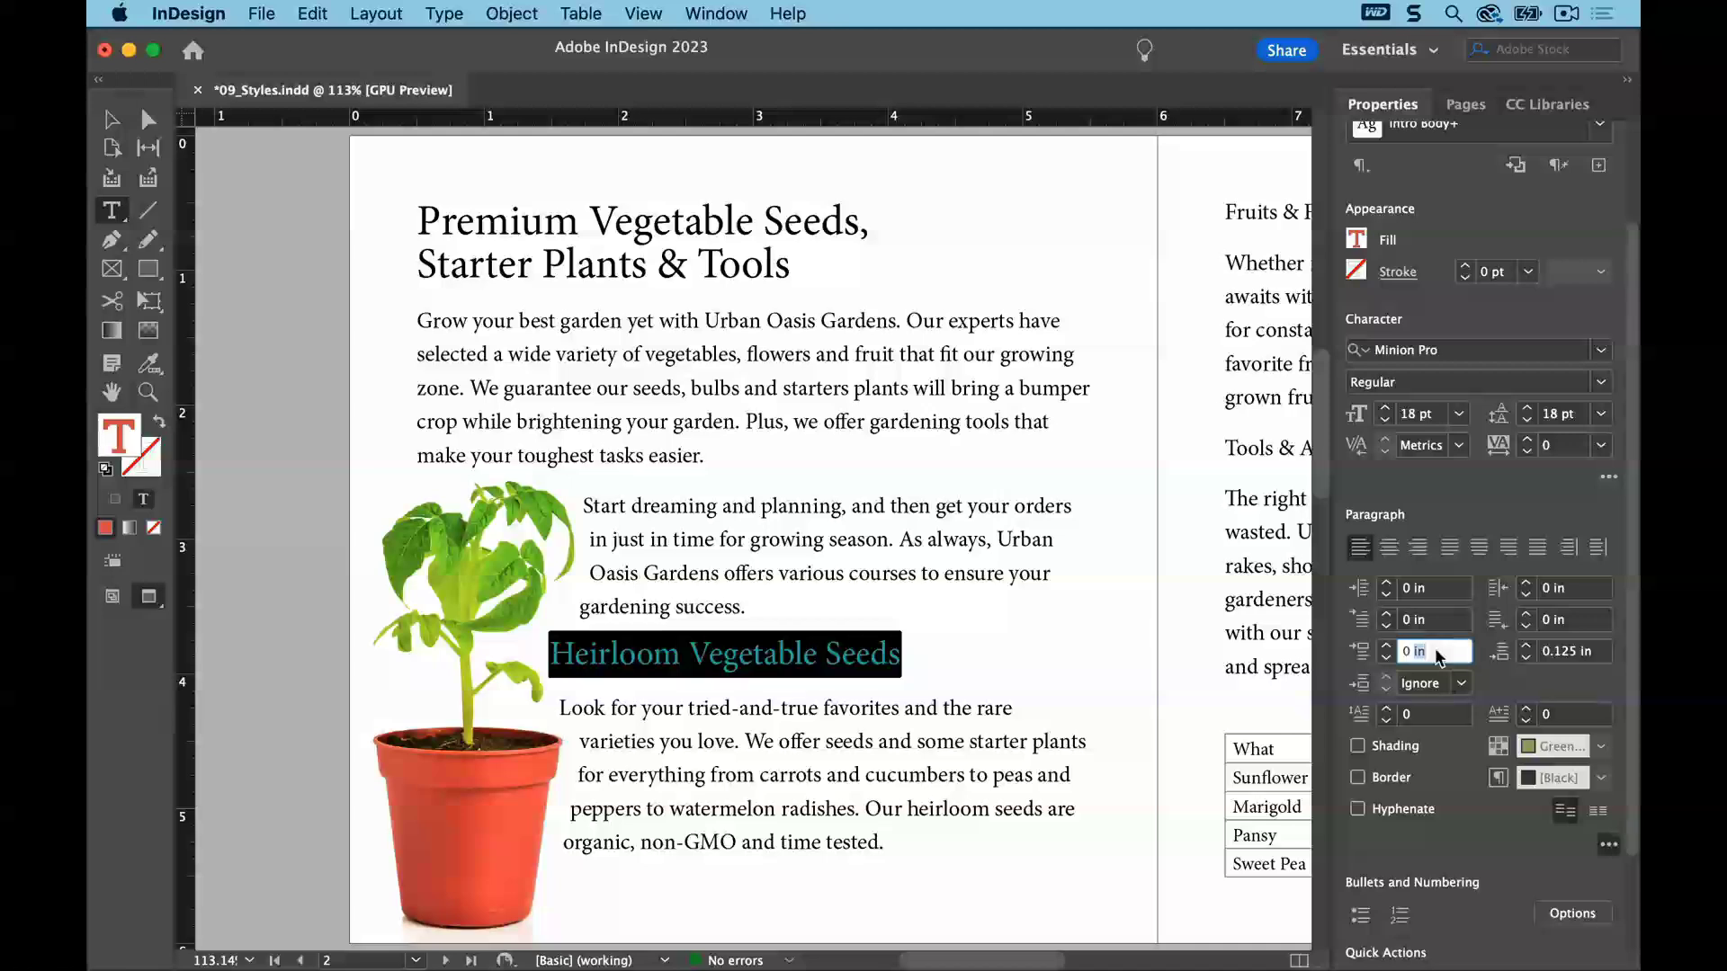
left_click_drag(1436, 653, 1383, 650)
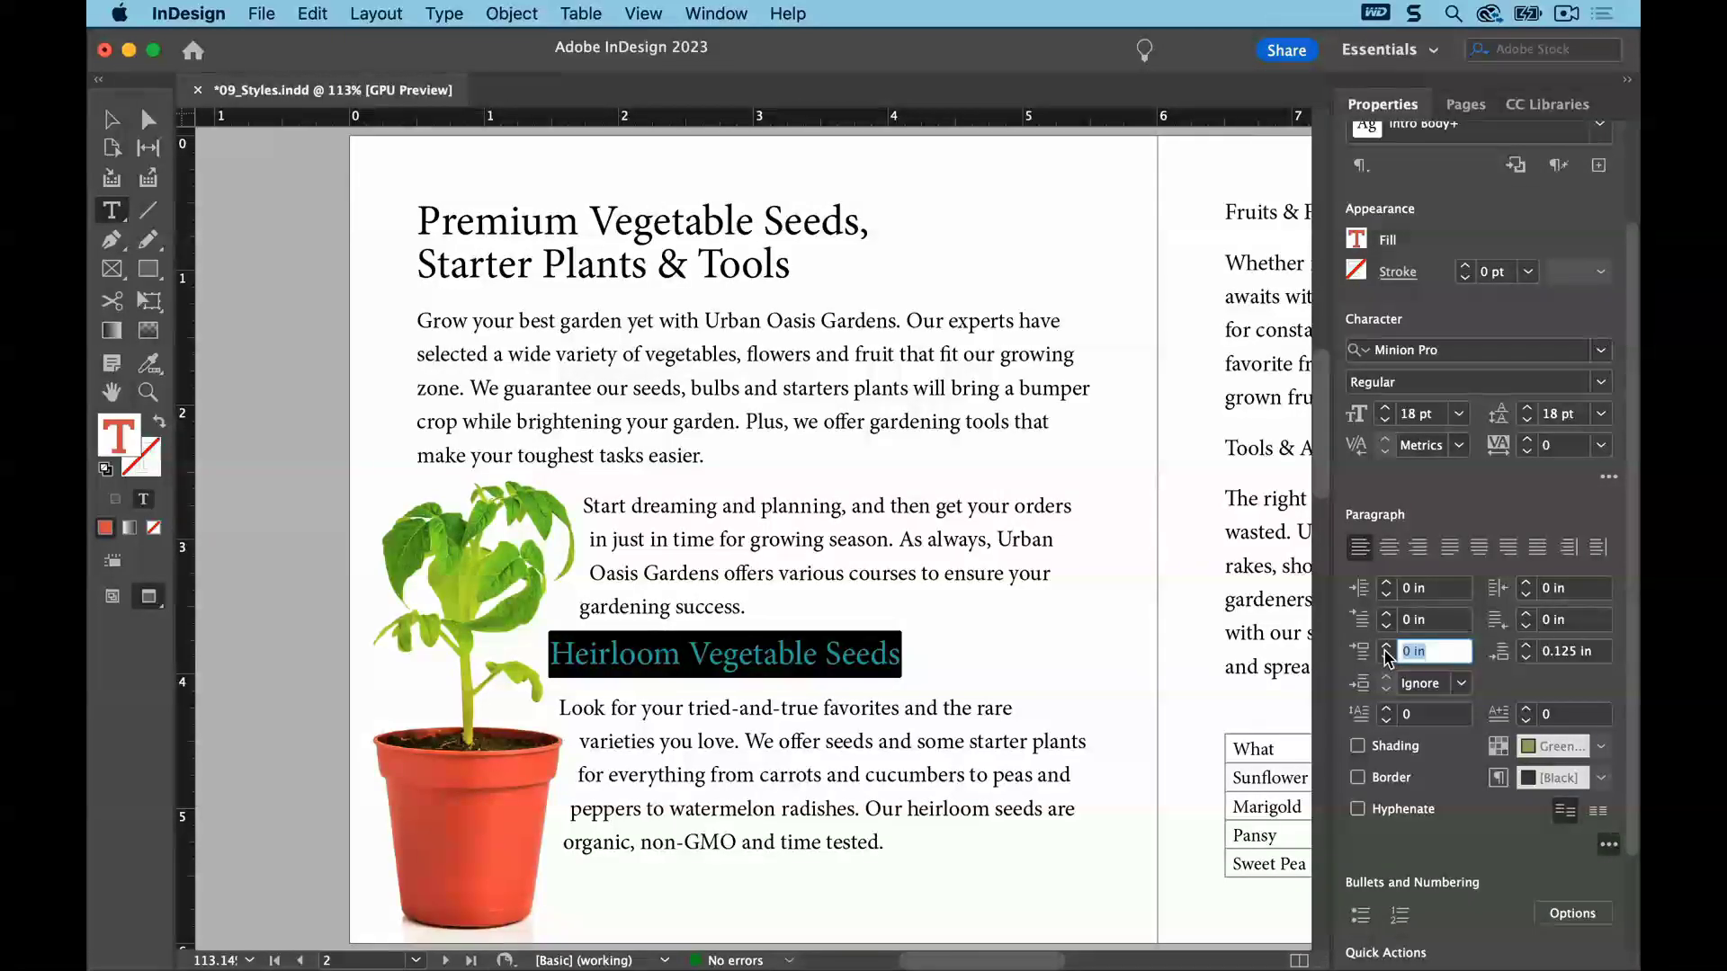
type(".05")
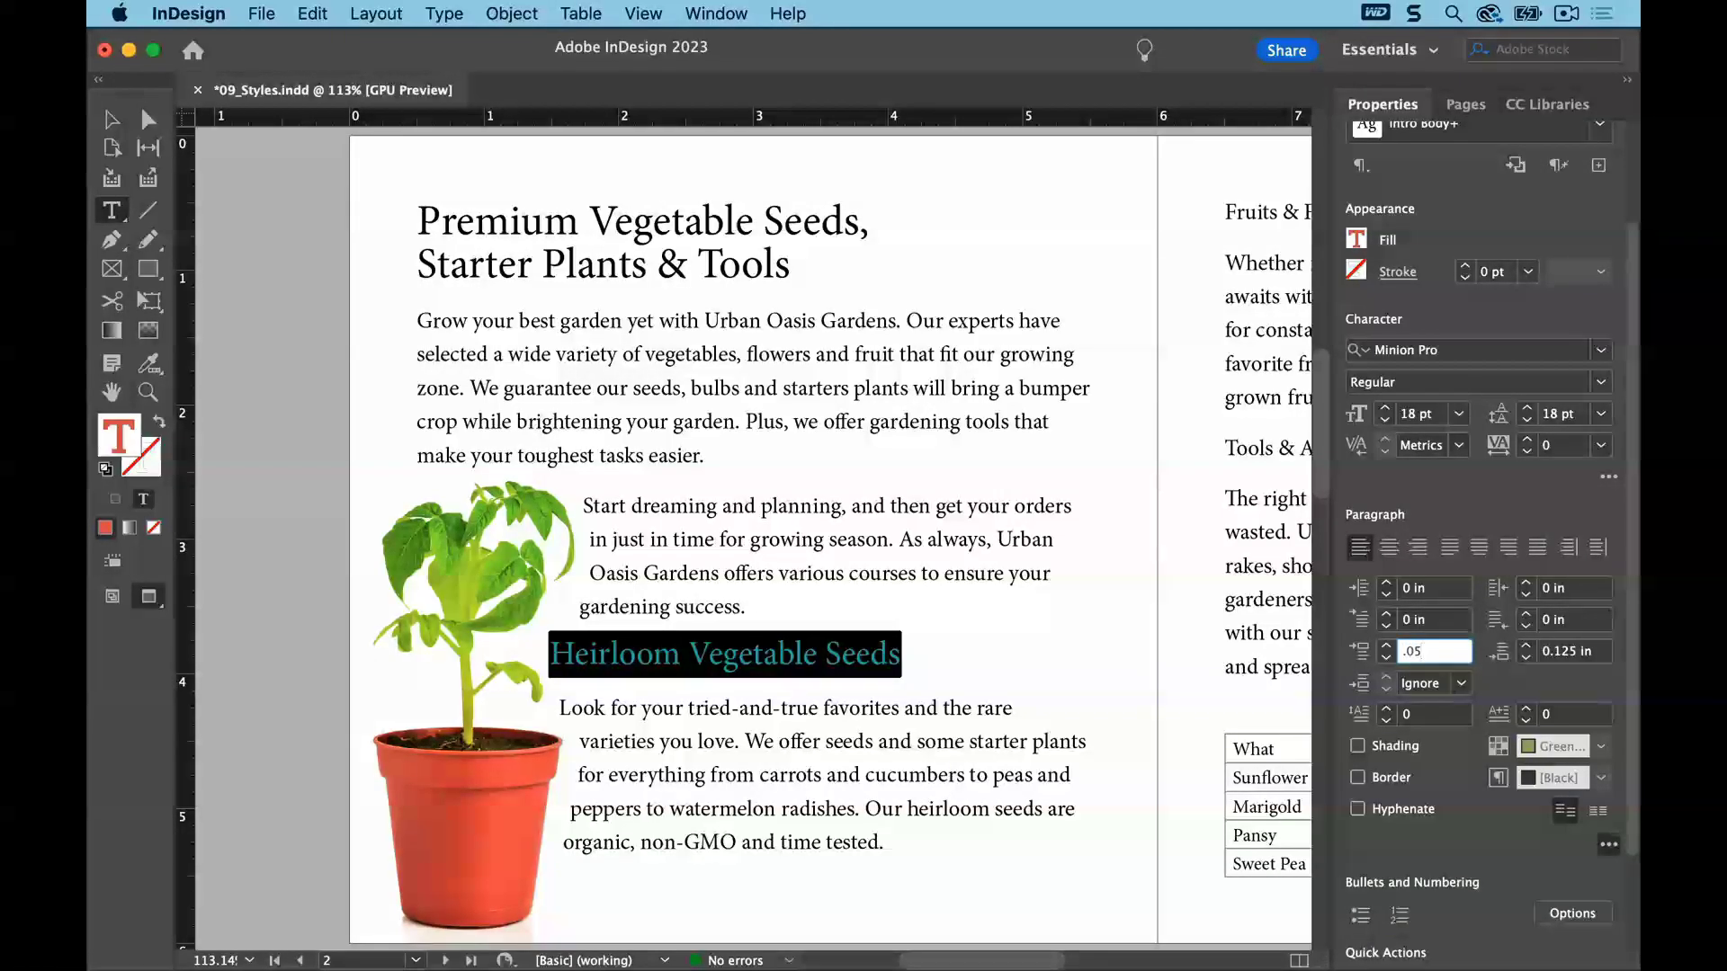
key("Tab")
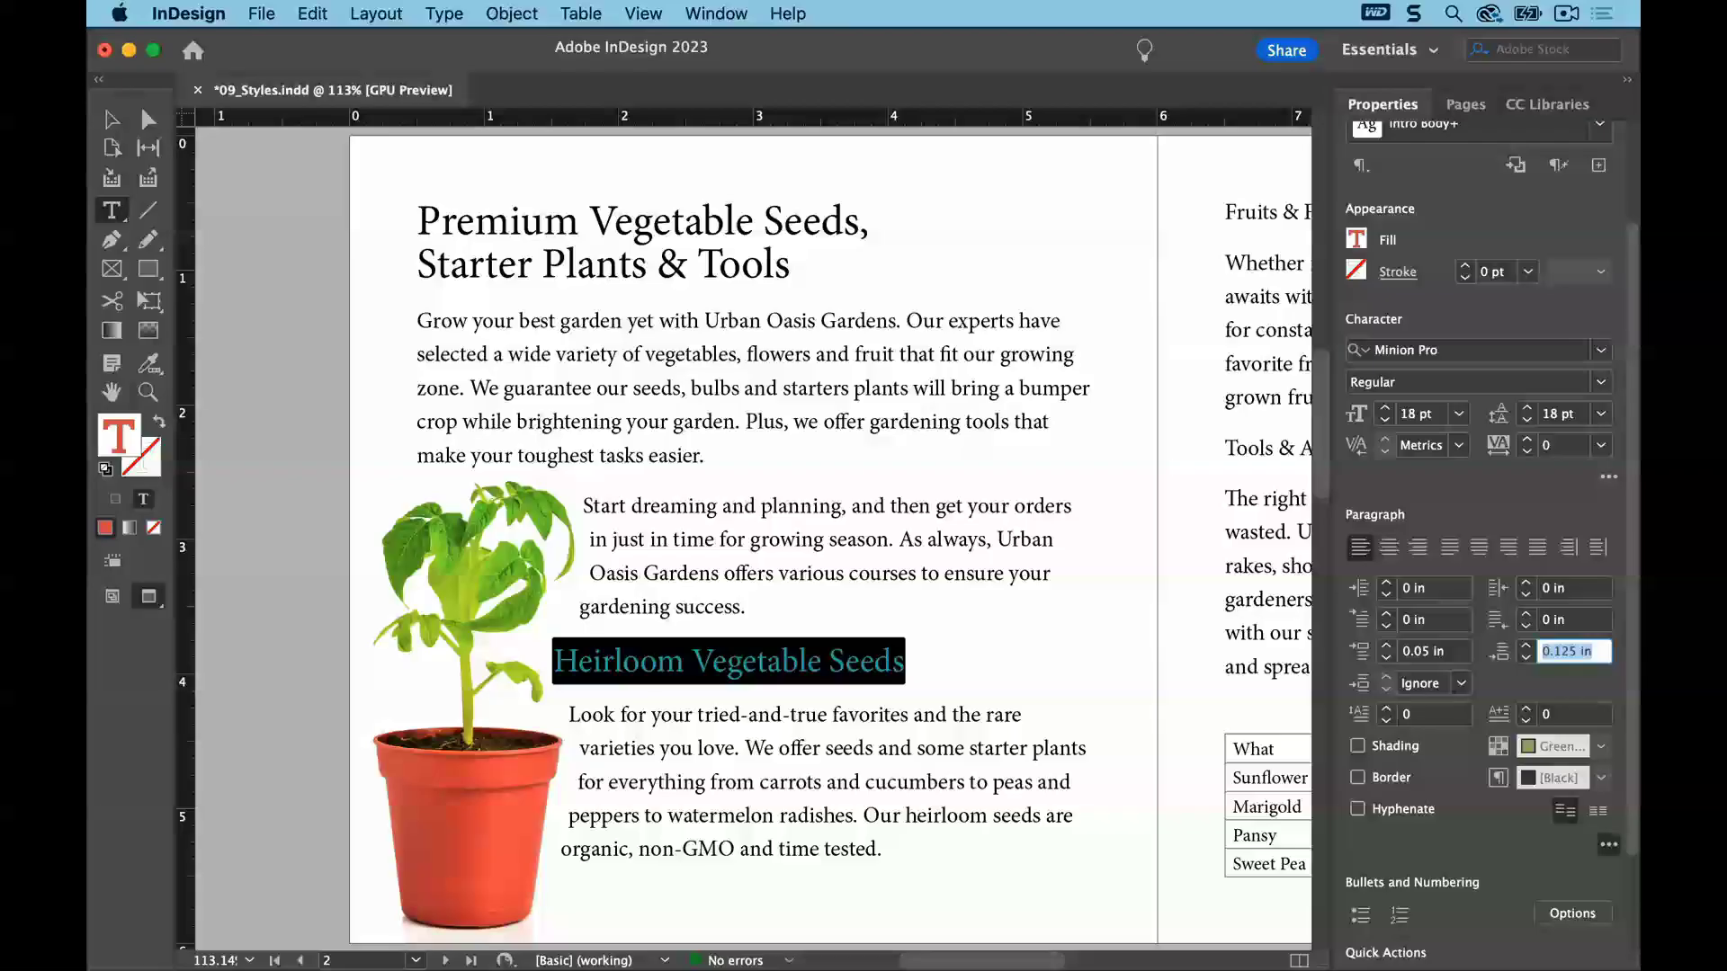
type(".025")
key("Return")
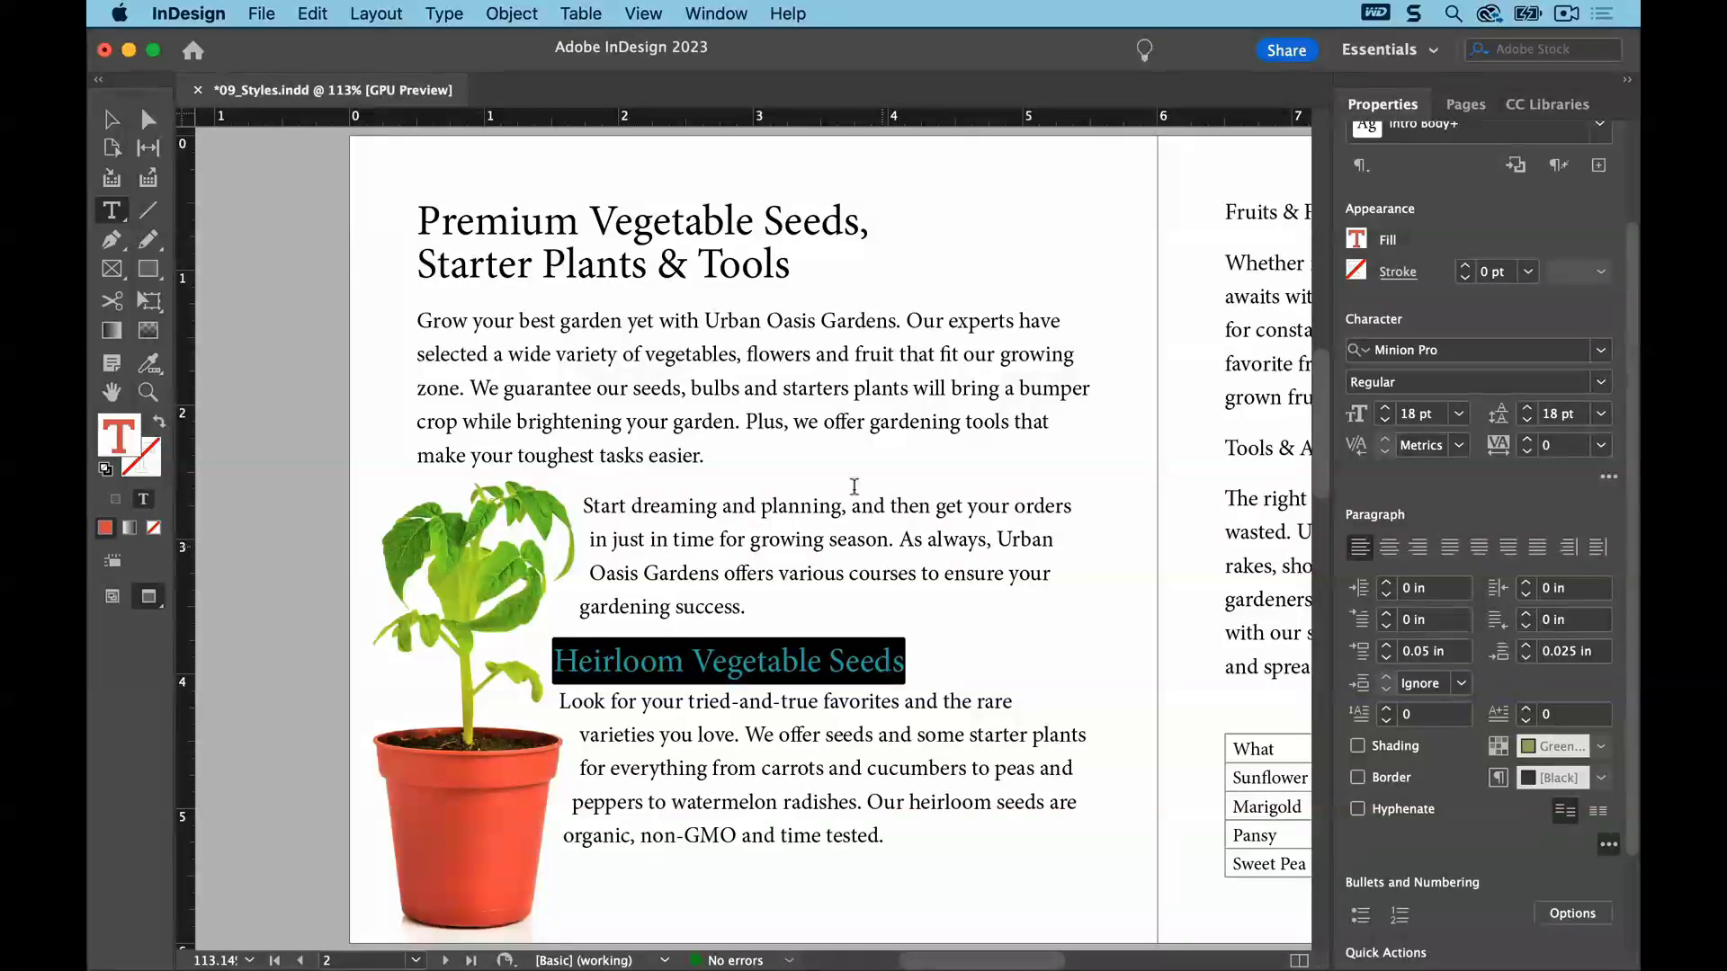
Show the Paragraph Styles panel, detach it from its group and place it beside the selected heading
left_click(456, 12)
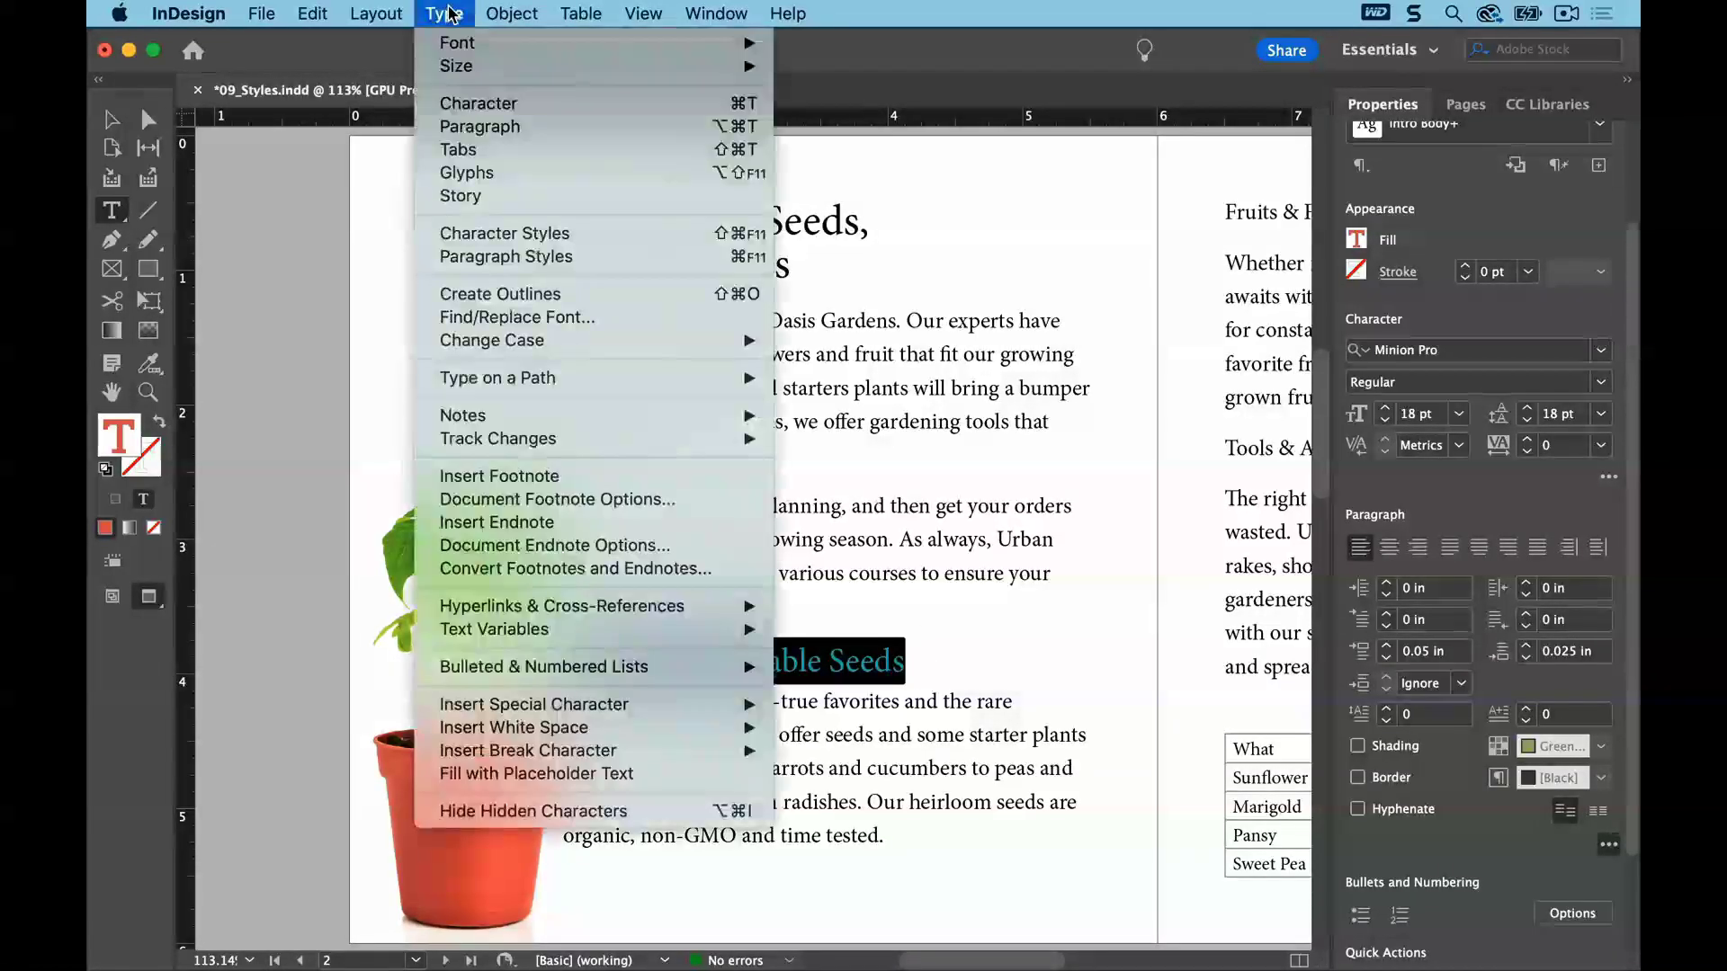
left_click(558, 256)
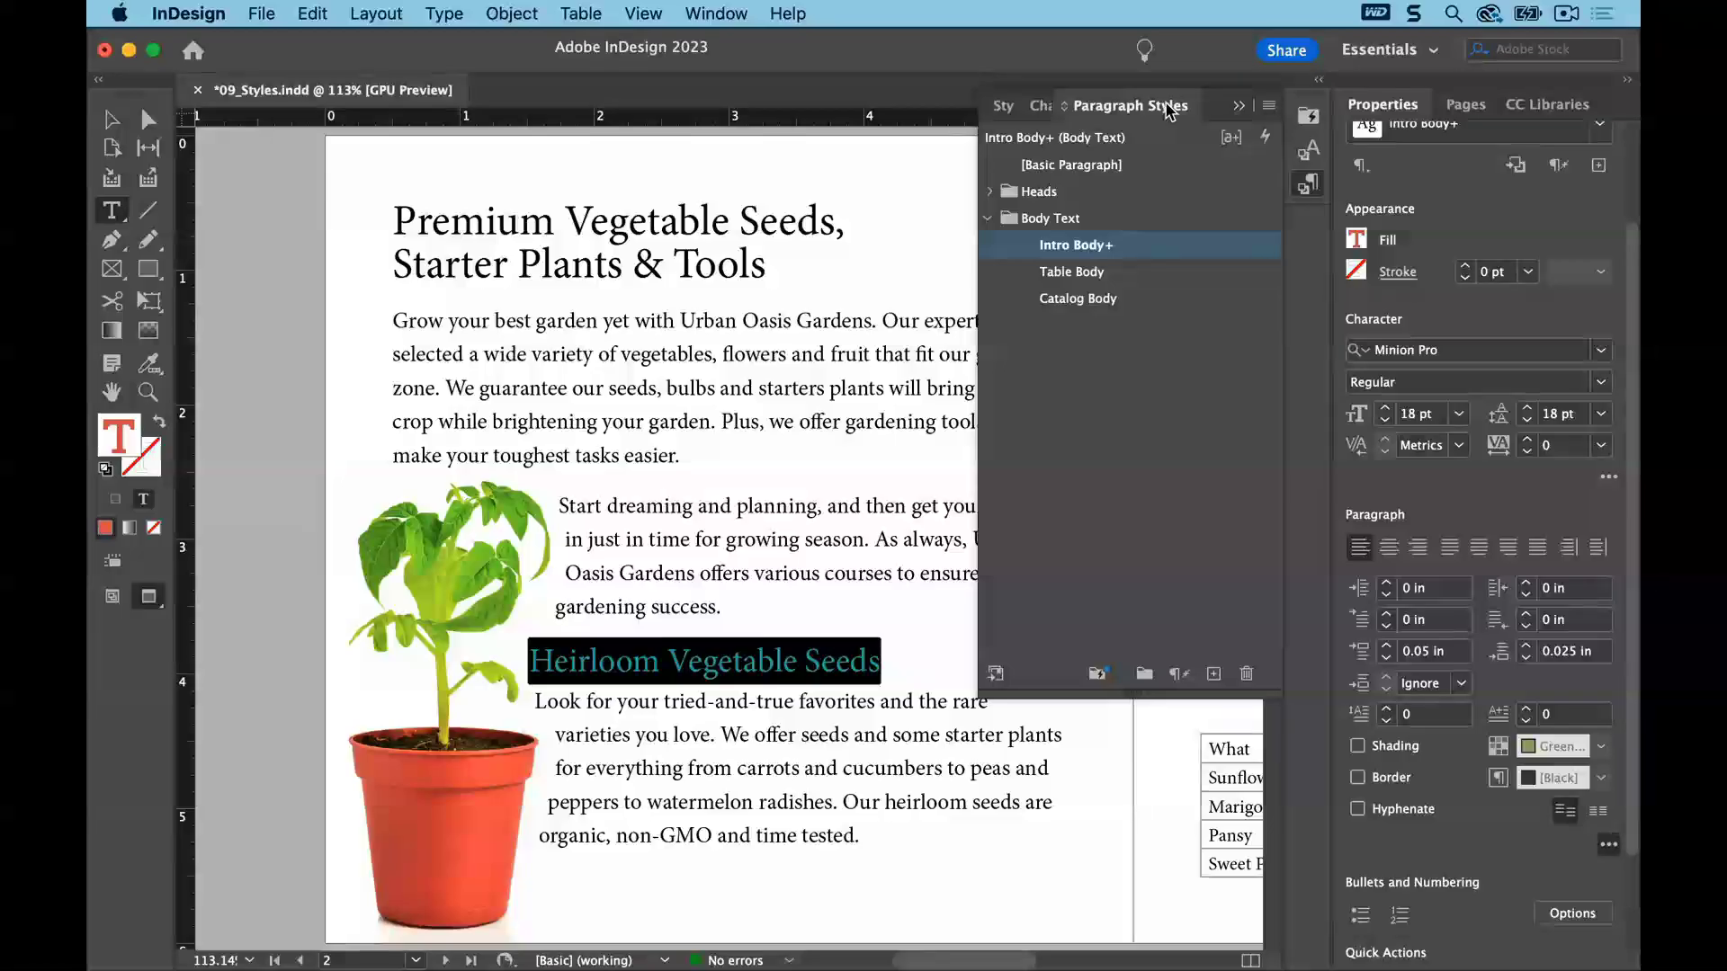
left_click_drag(1168, 108, 788, 153)
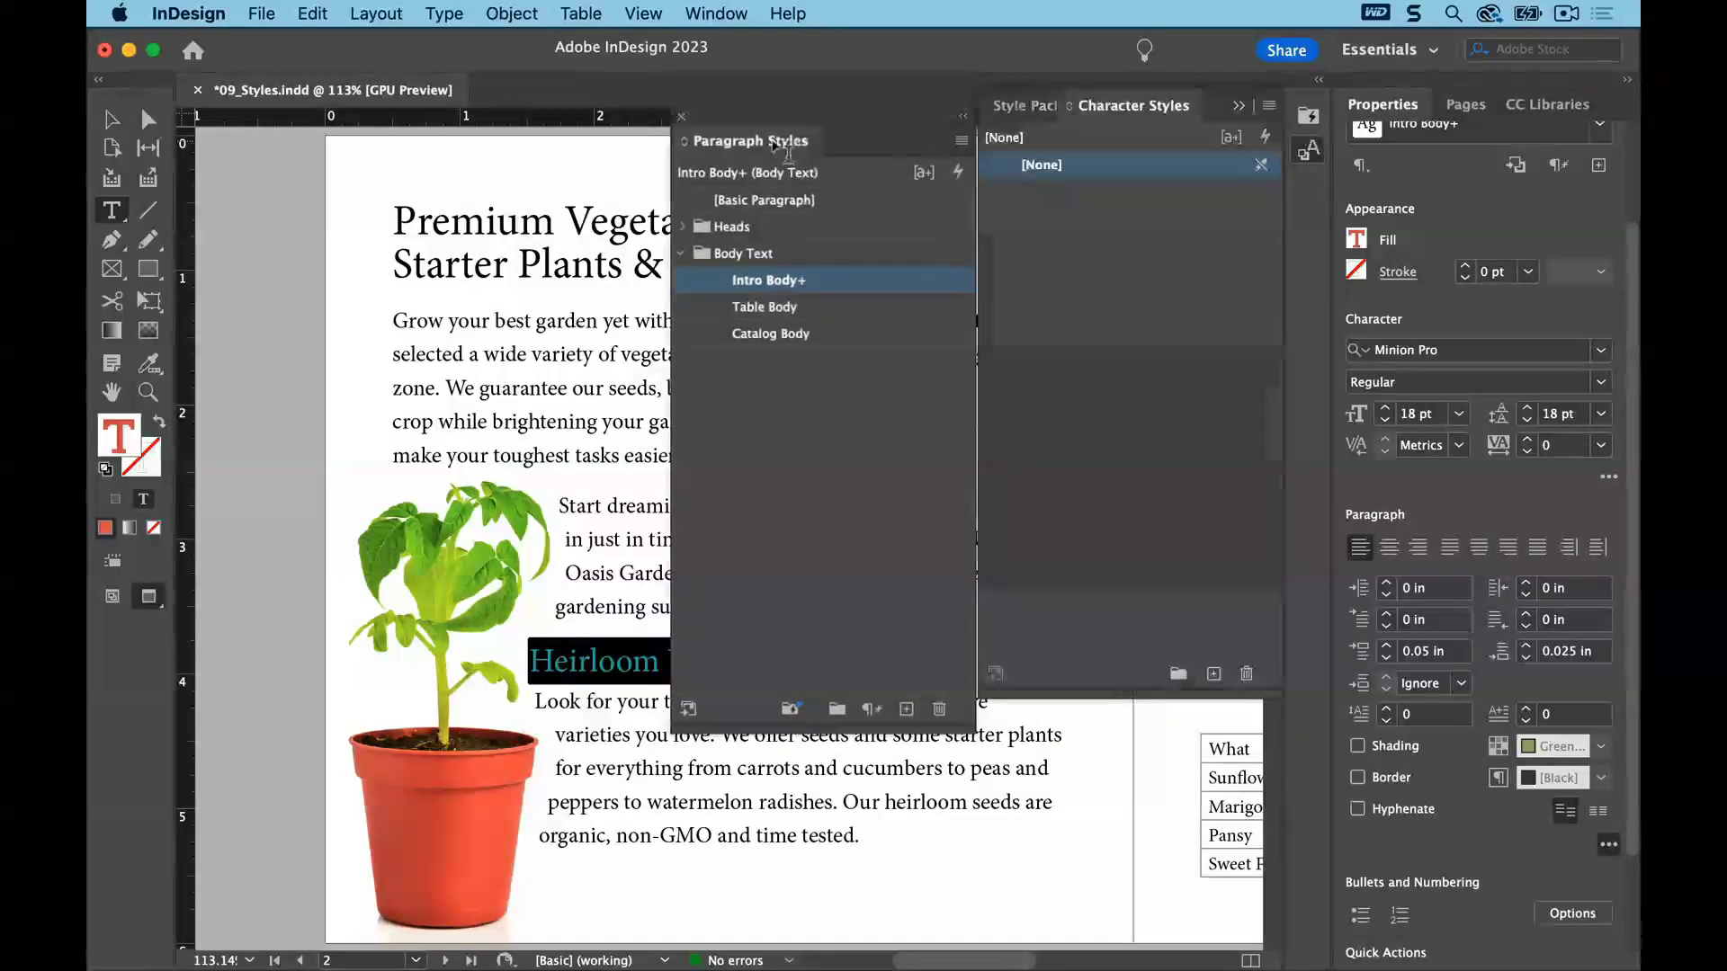
left_click(1238, 109)
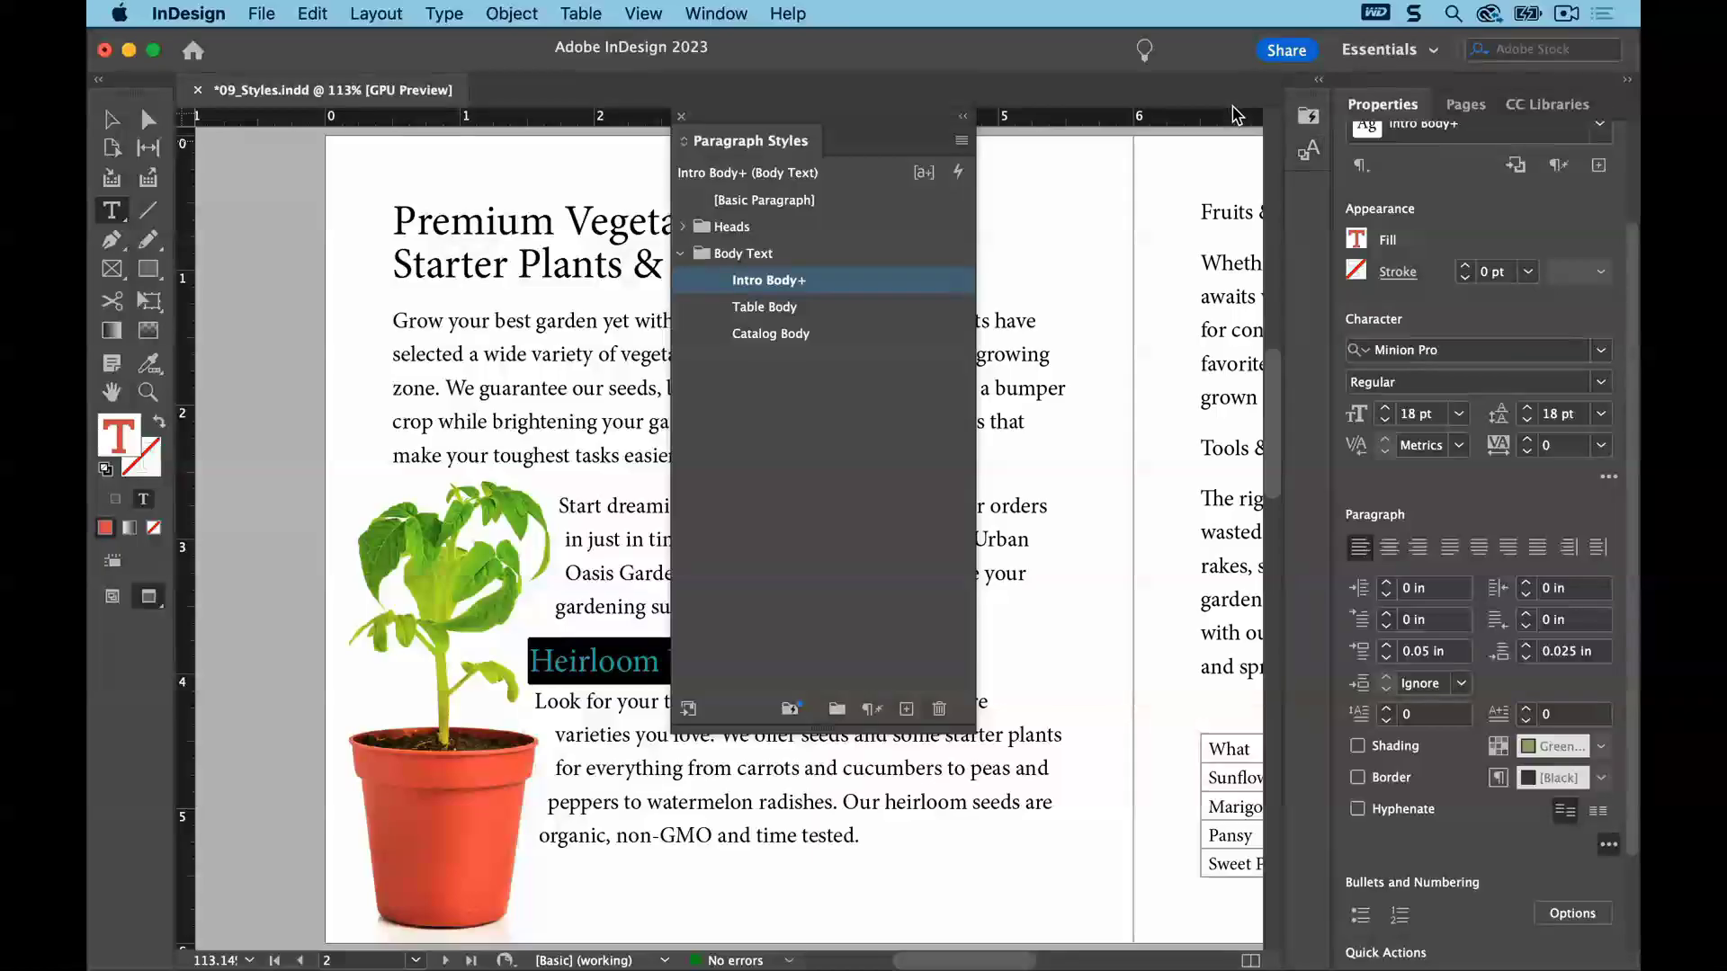
left_click_drag(888, 125, 1152, 117)
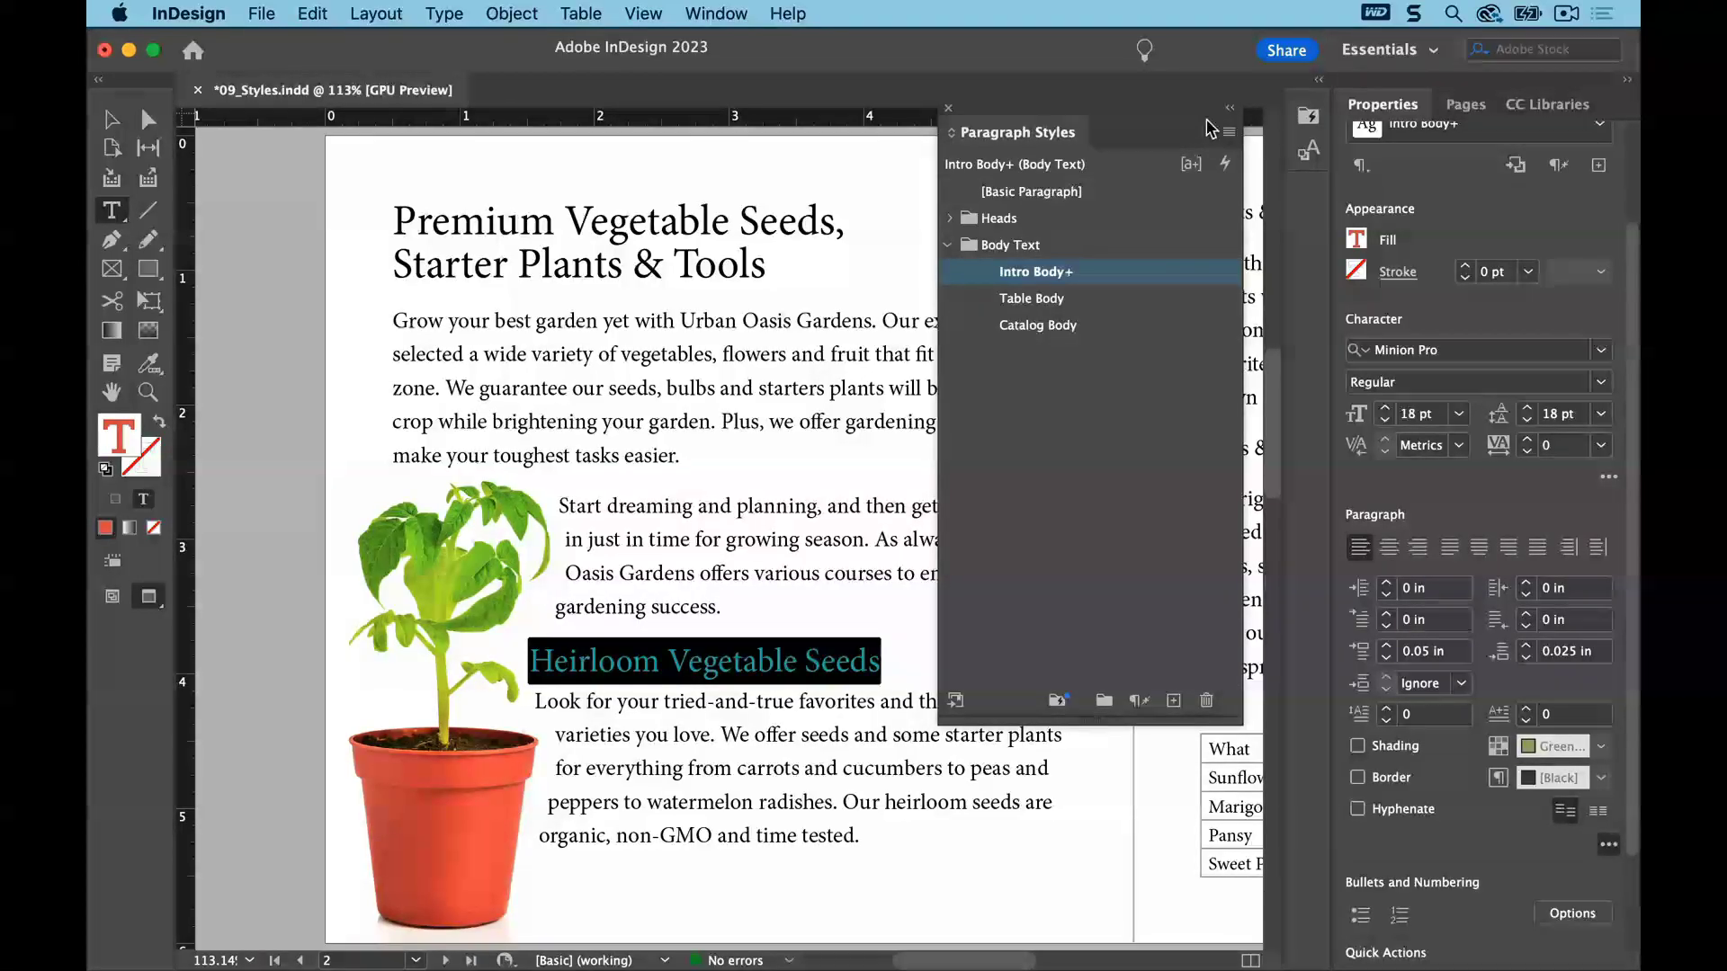
Start a new paragraph style based on the selected heading's formatting and name it Head 2
left_click(1229, 133)
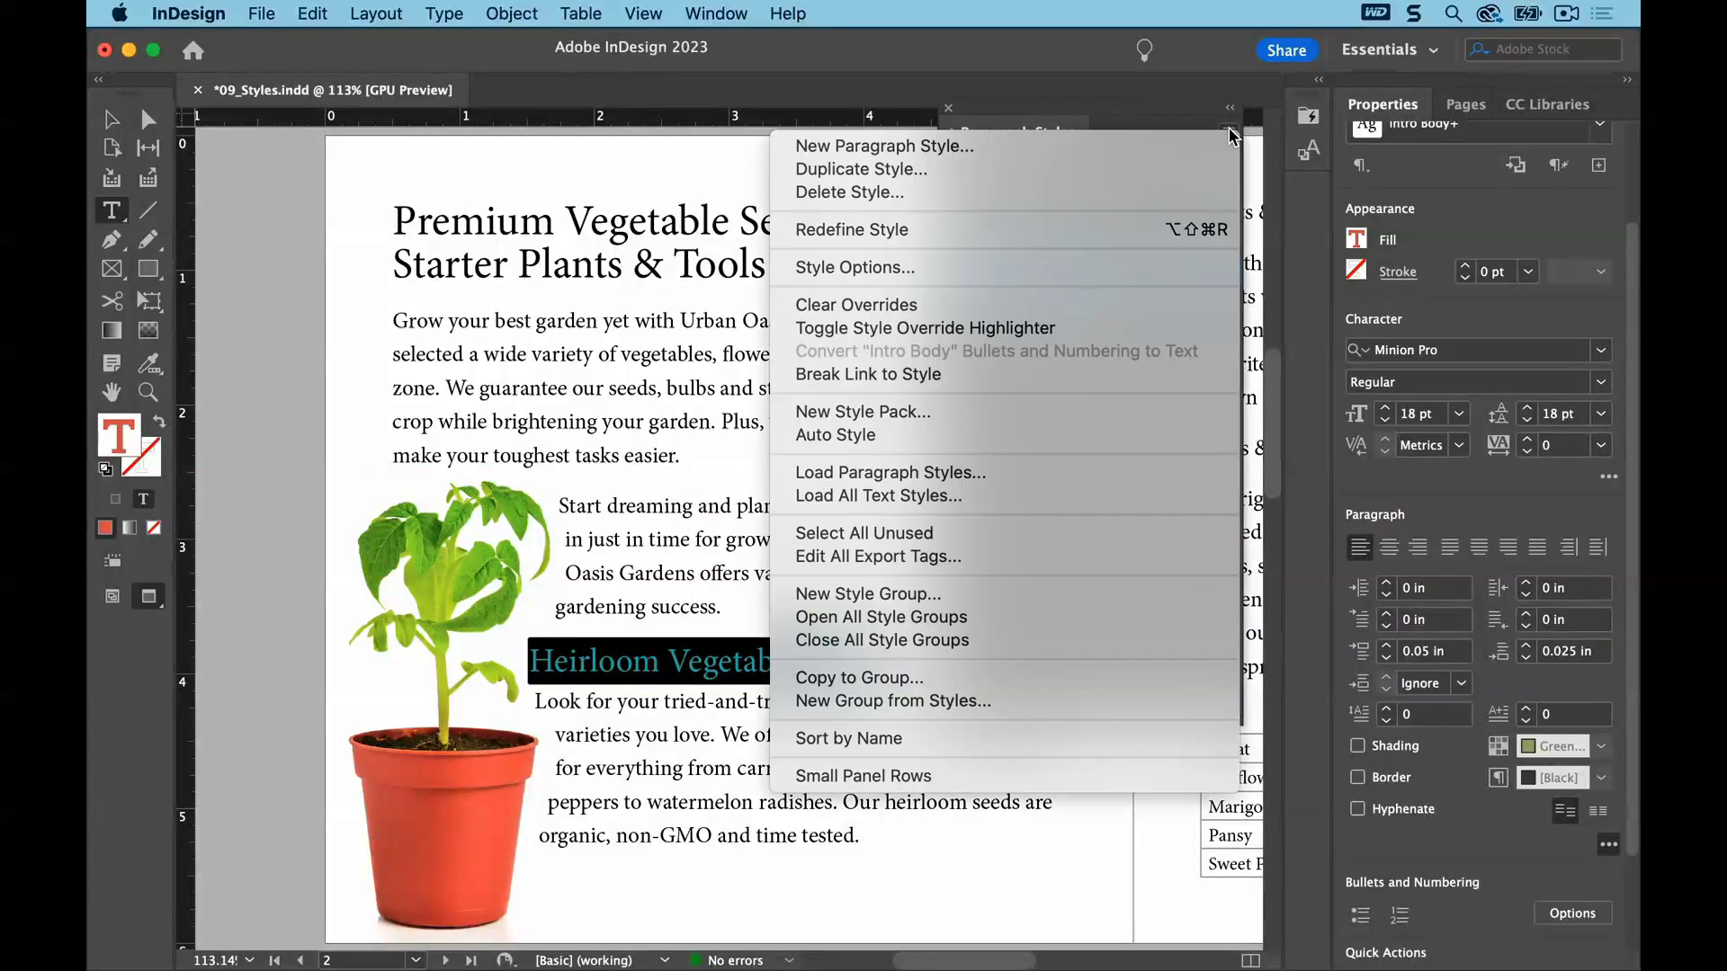
left_click(1152, 144)
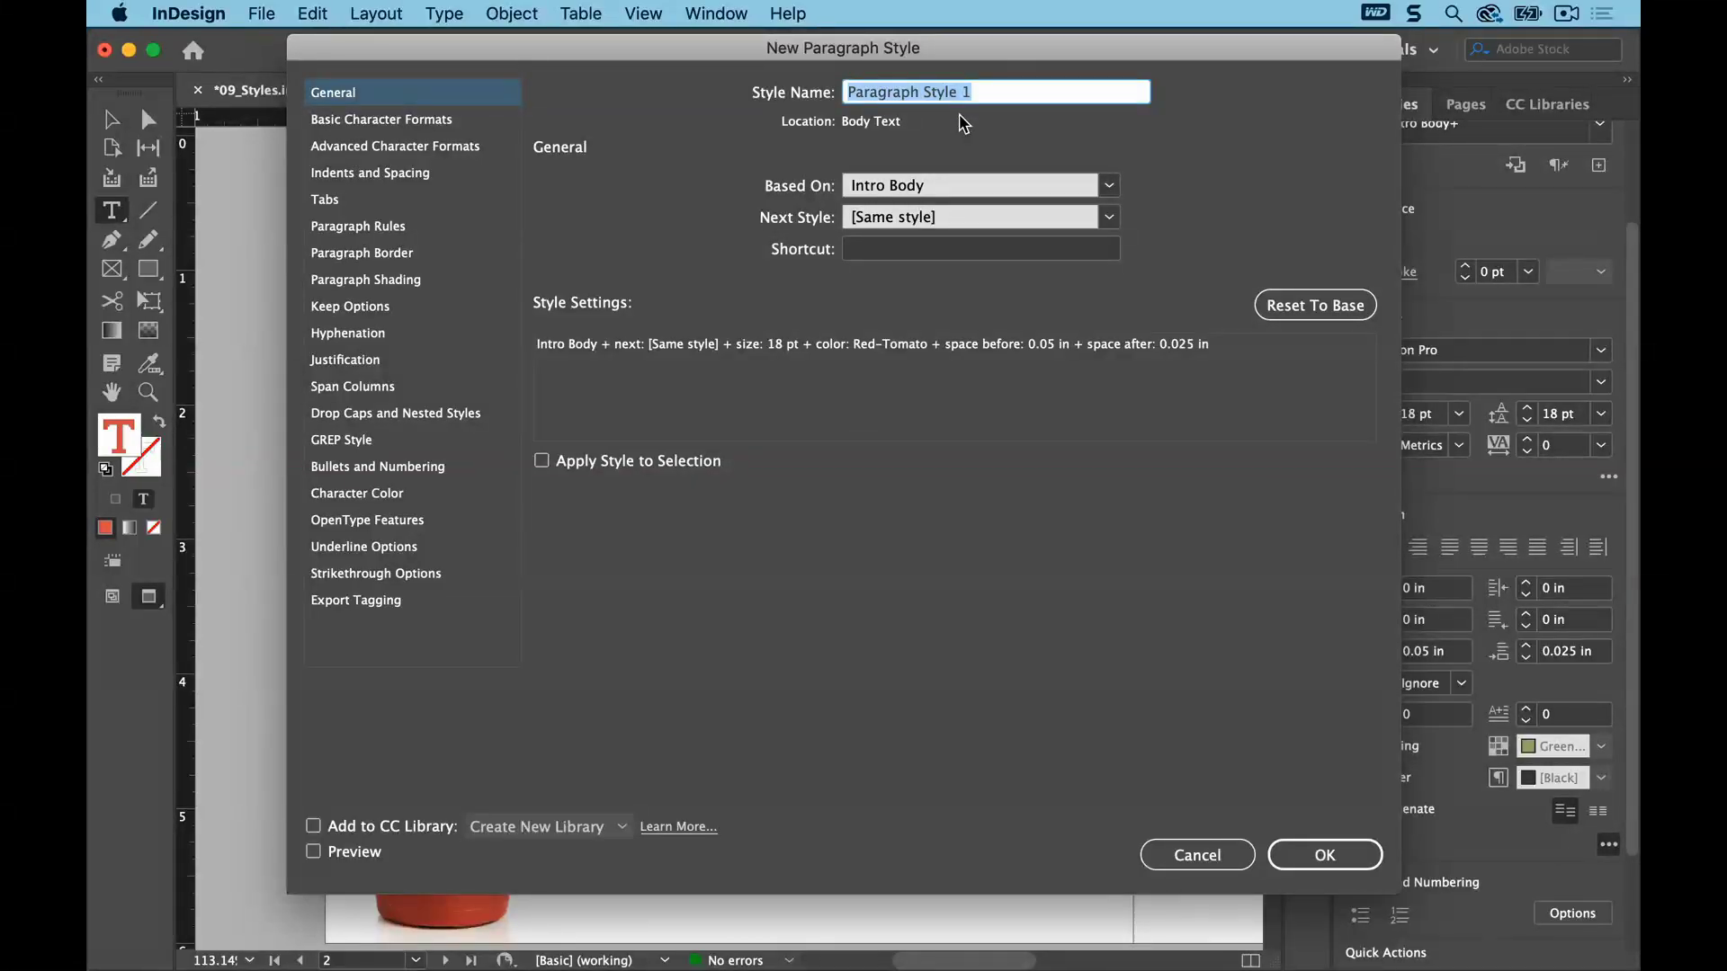
type("Head 2")
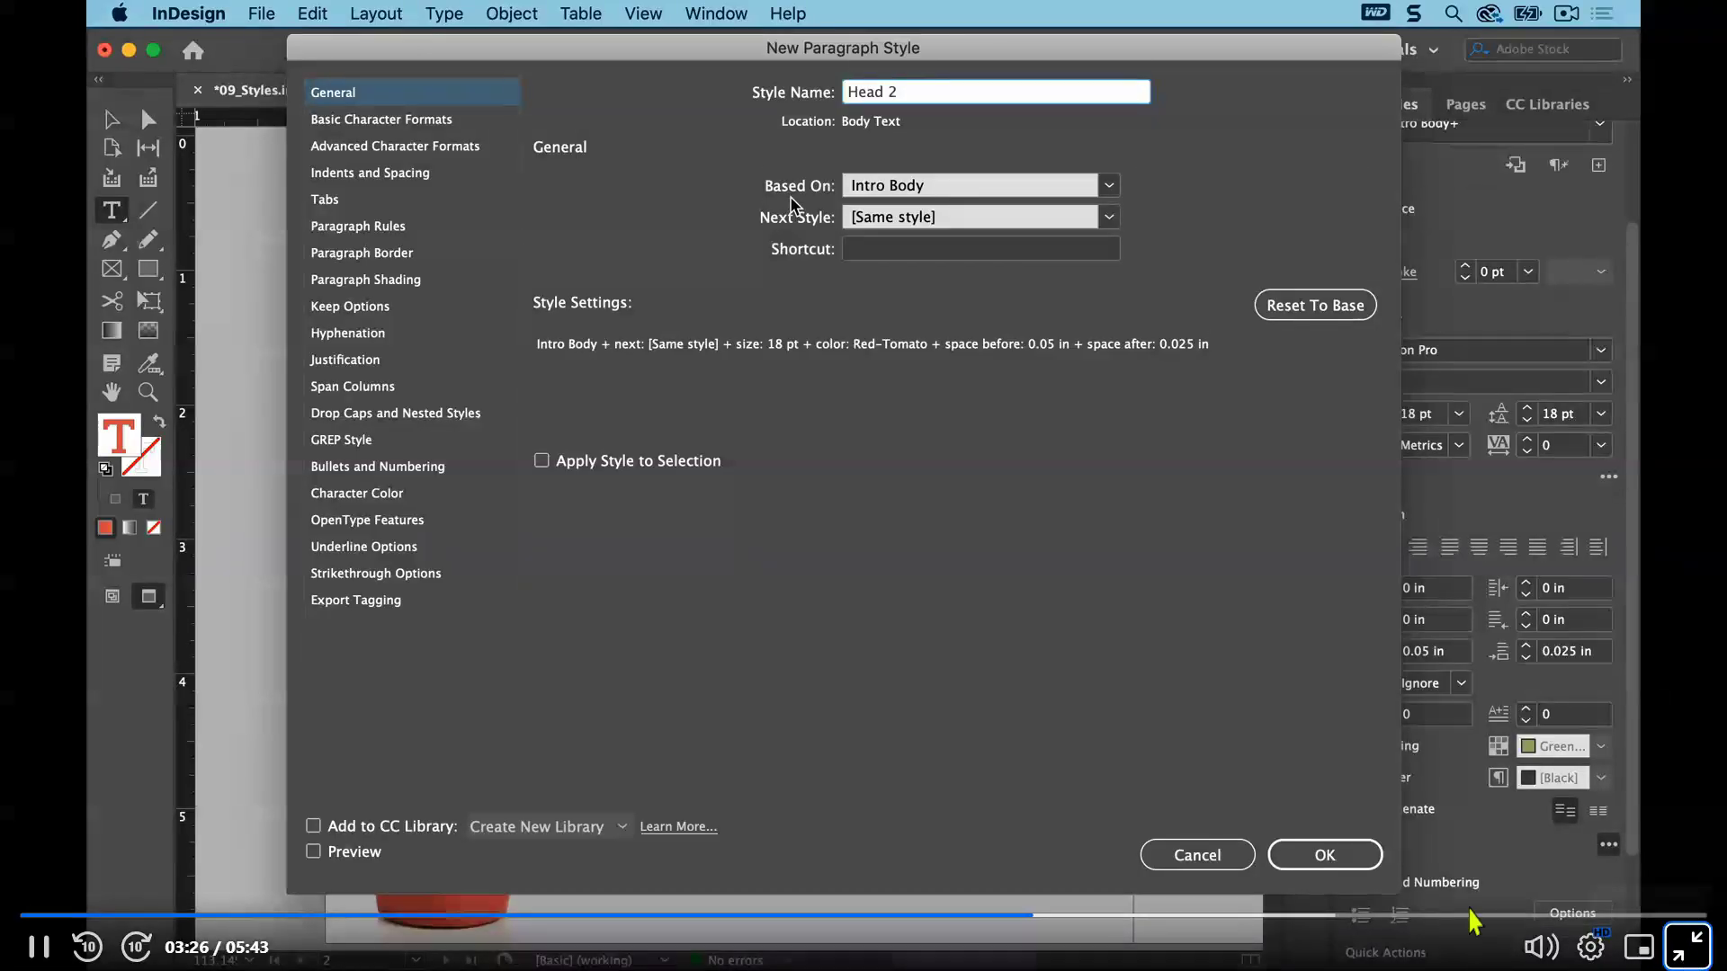
Leave full-screen playback, look through the remaining Lesson 9 topics in the O'Reilly course outline, and return to full screen
key("Escape")
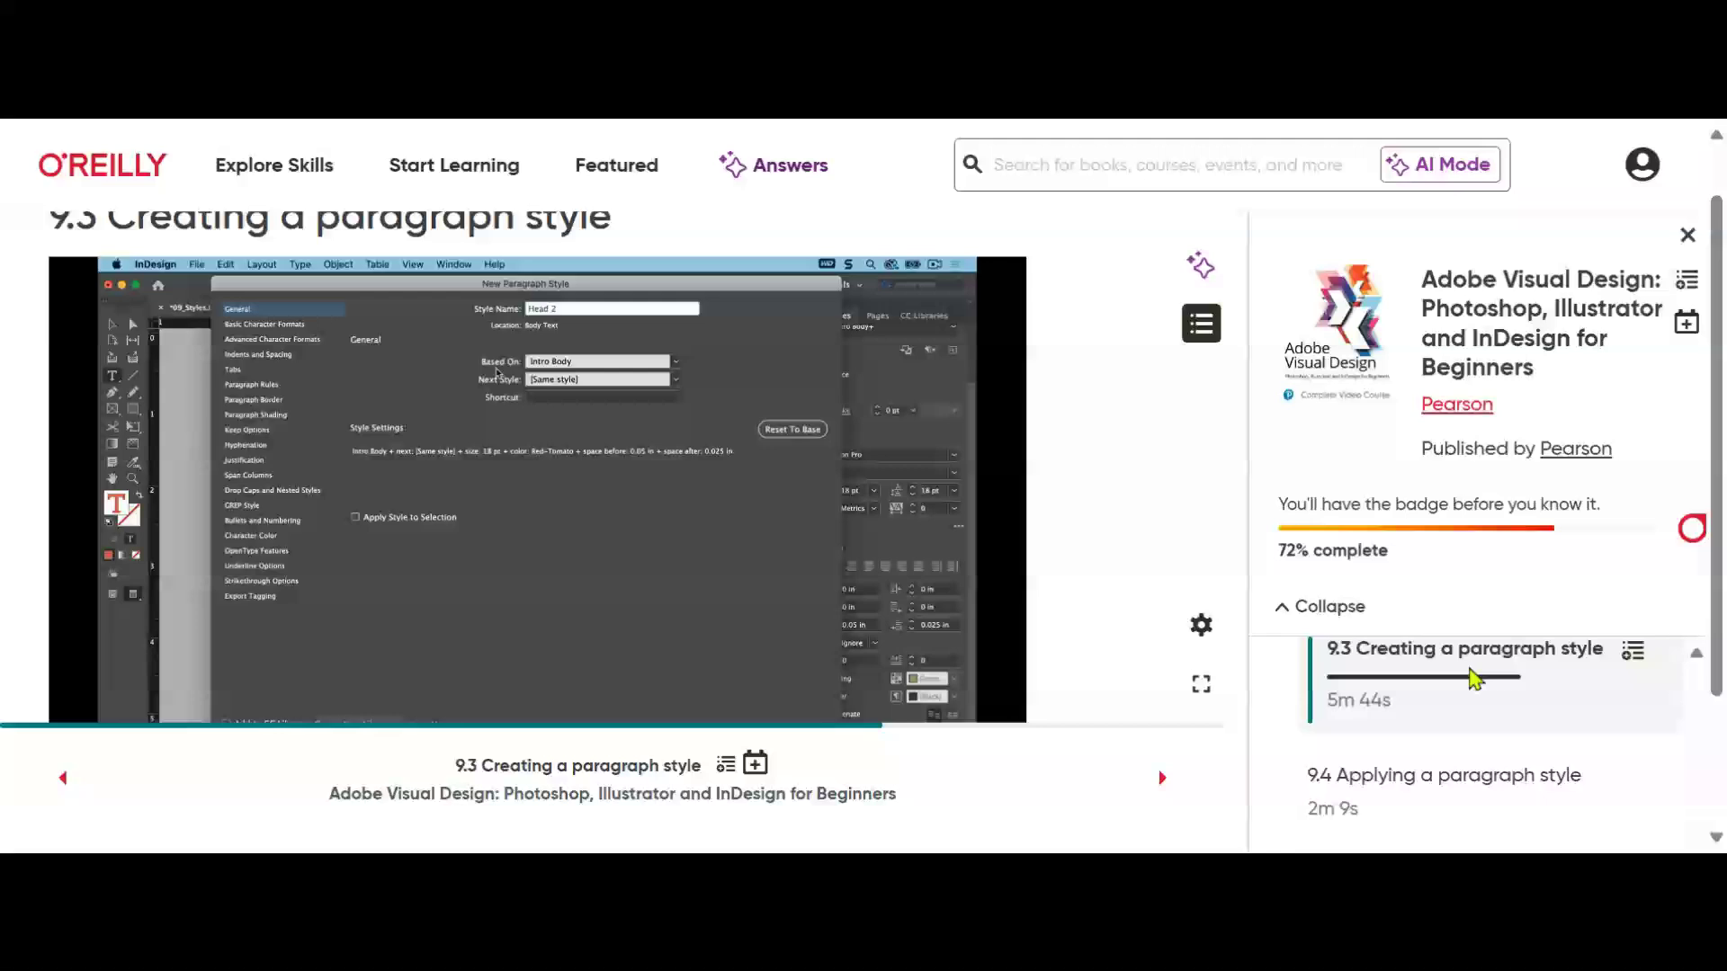
scroll(1474, 679, "down", 2)
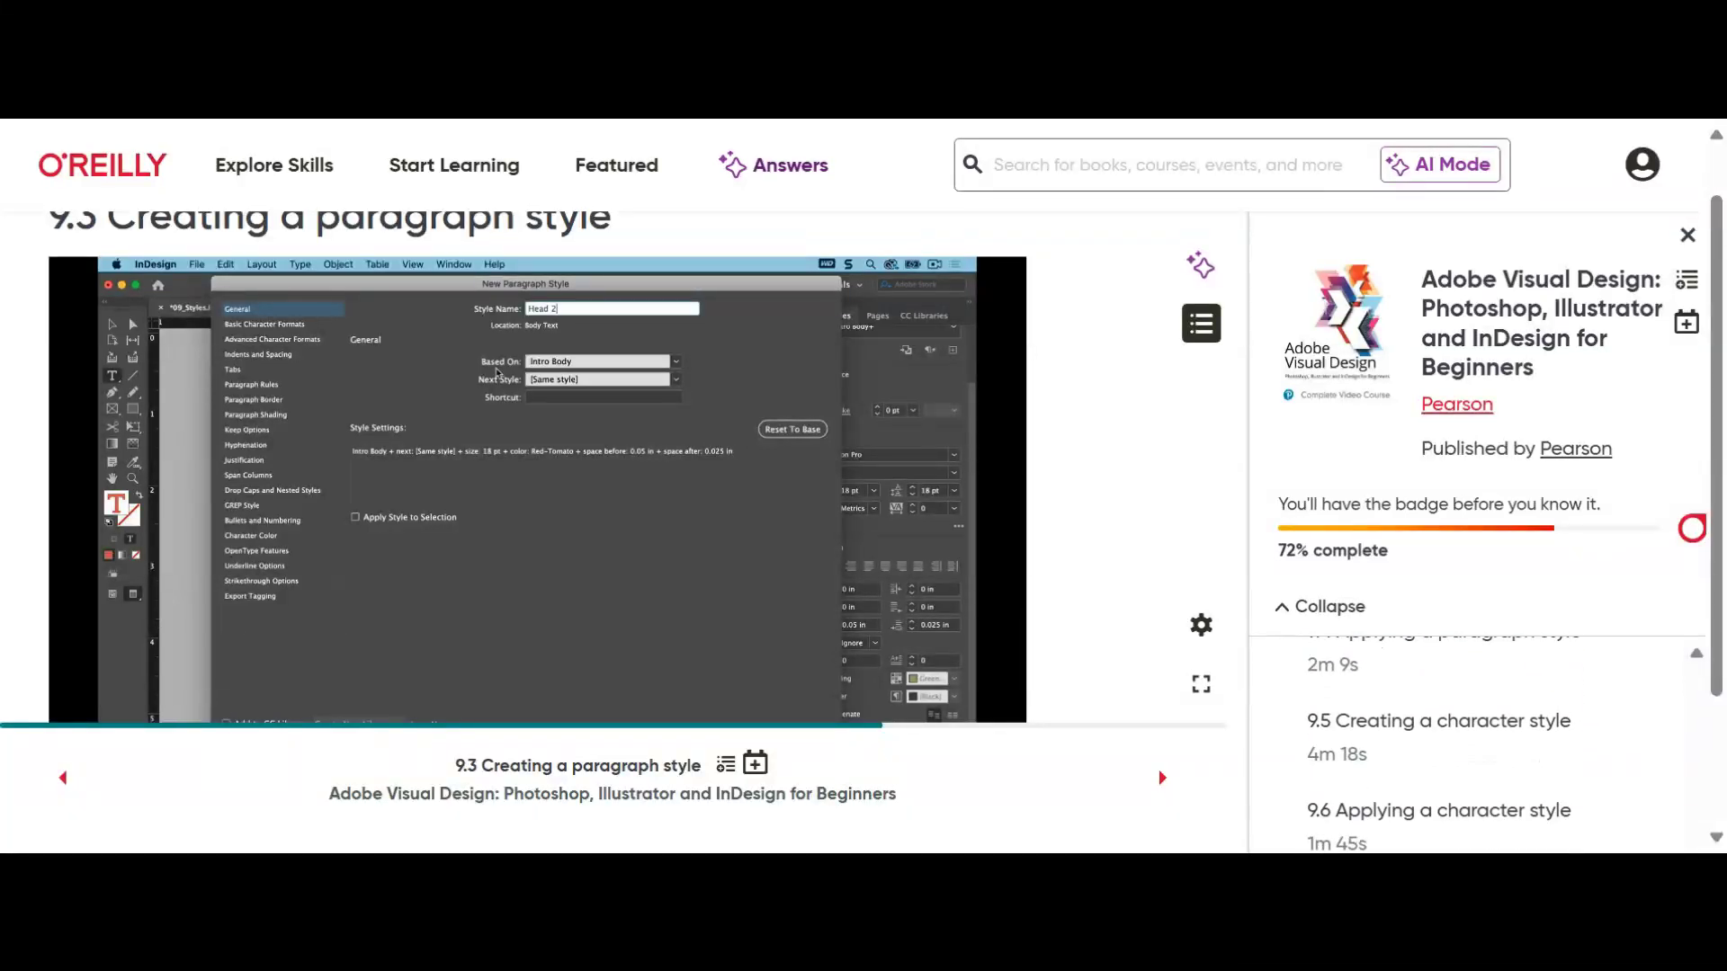
scroll(1475, 746, "down", 2)
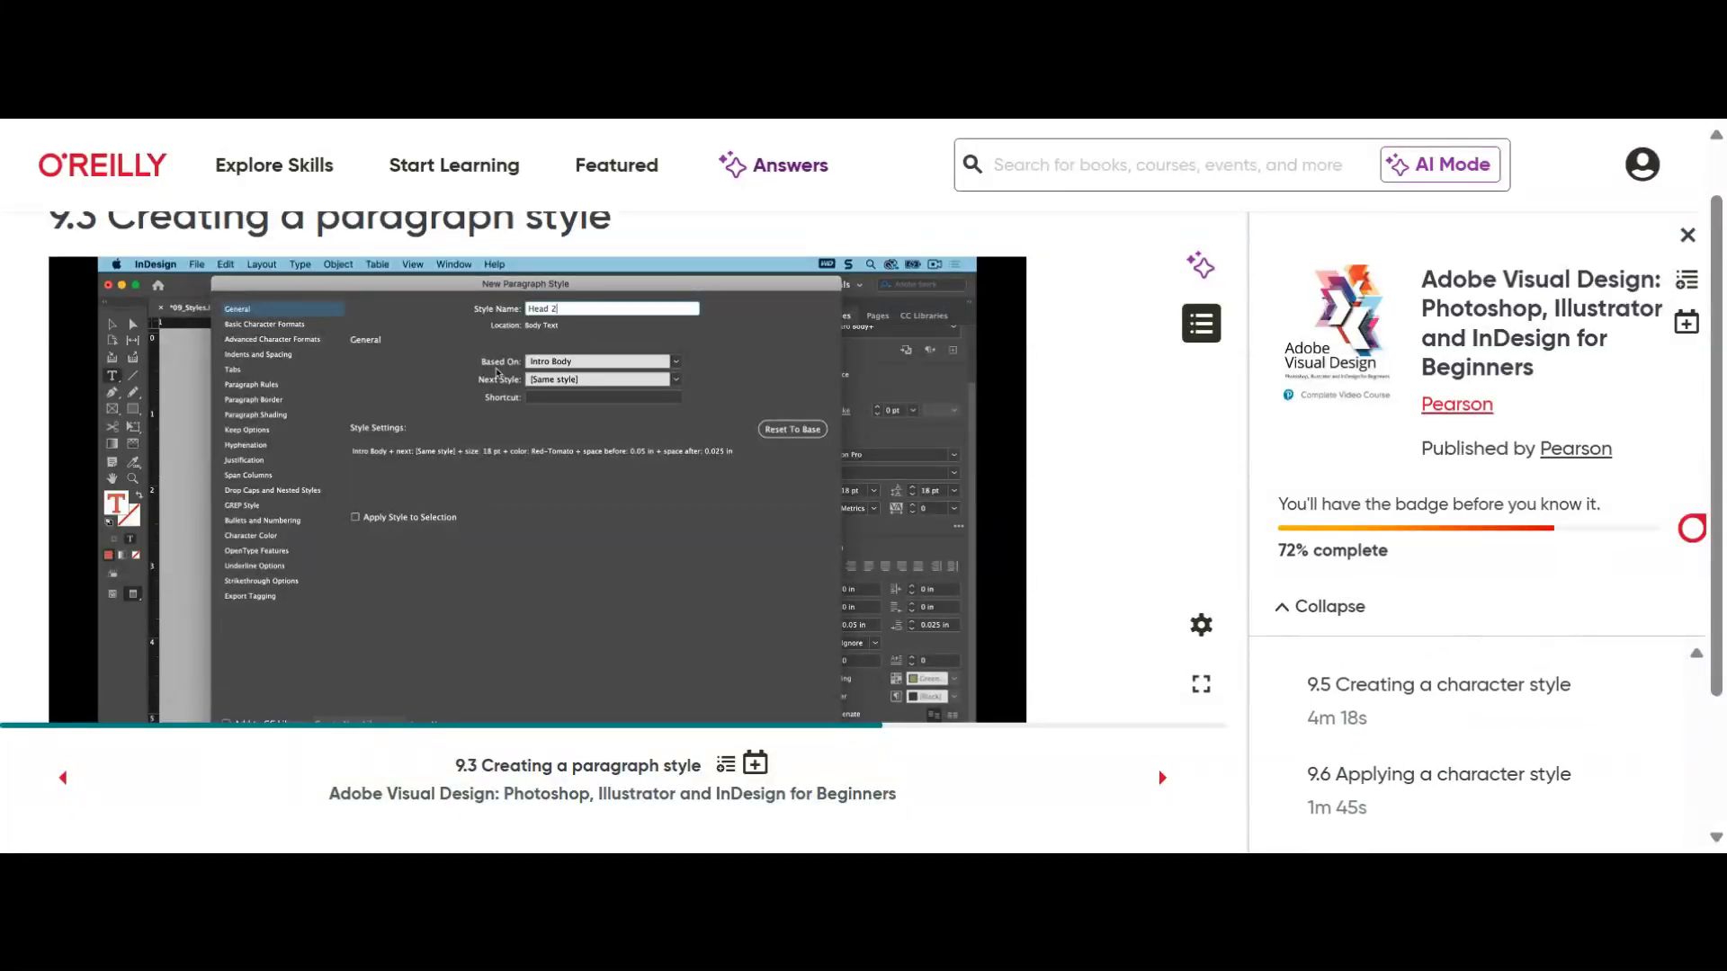
scroll(1476, 737, "down", 2)
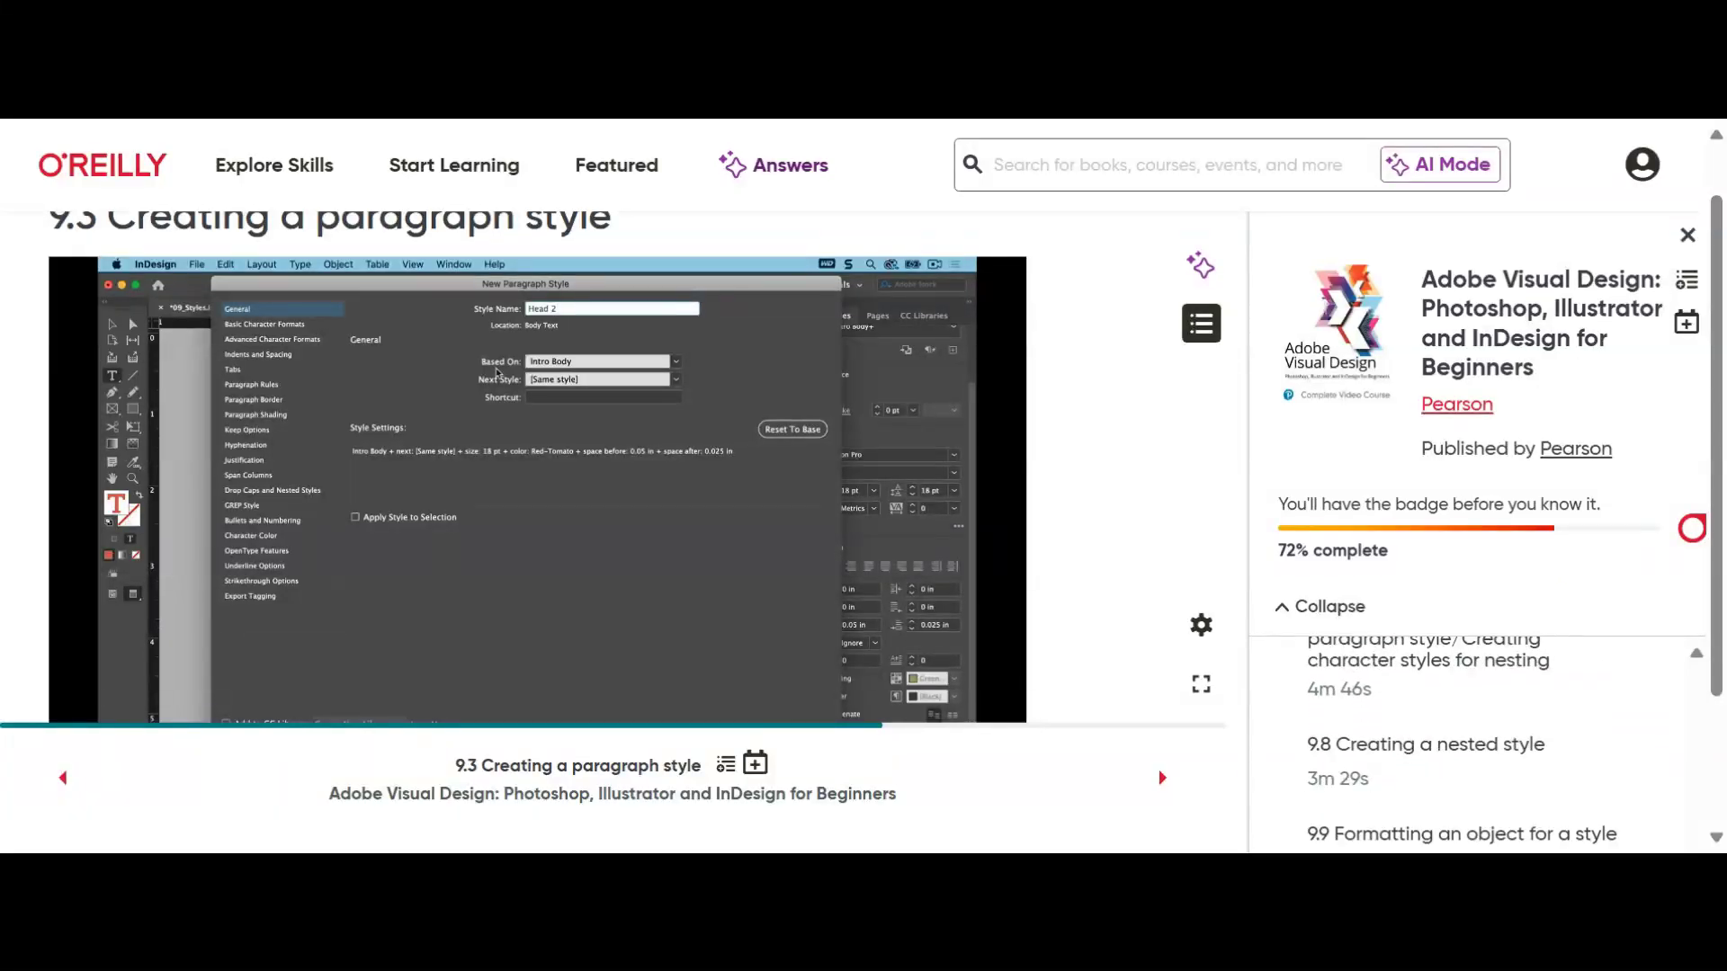
scroll(1475, 737, "down", 2)
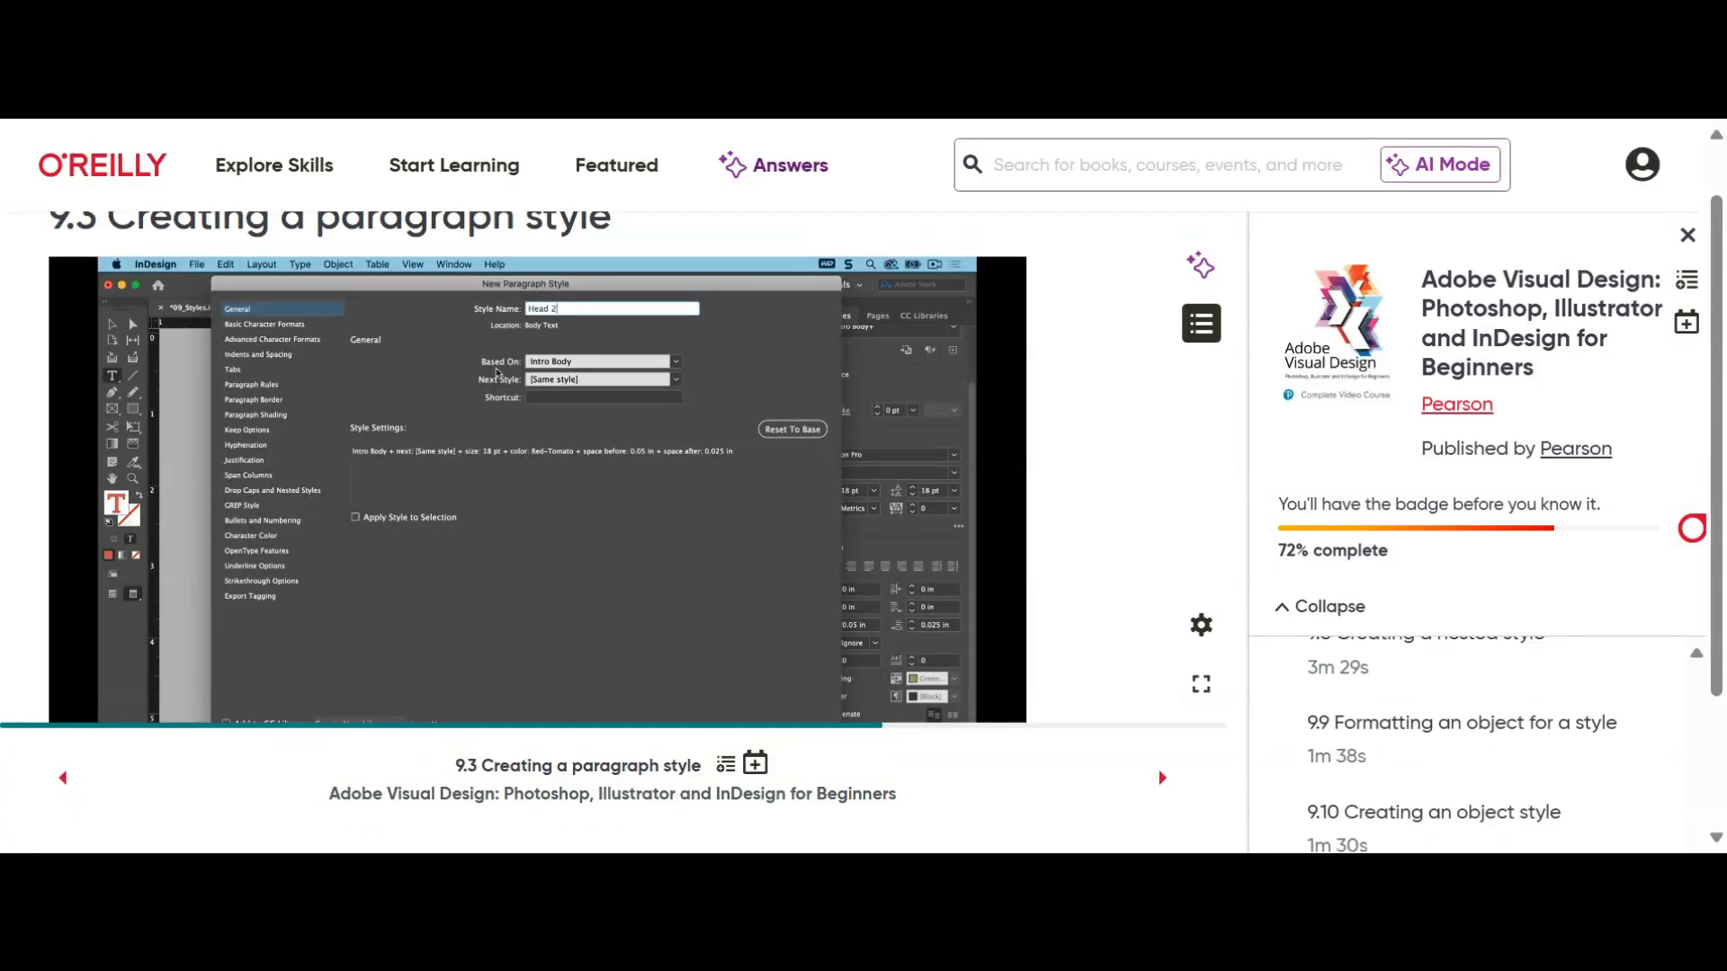
scroll(1475, 684, "down", 1)
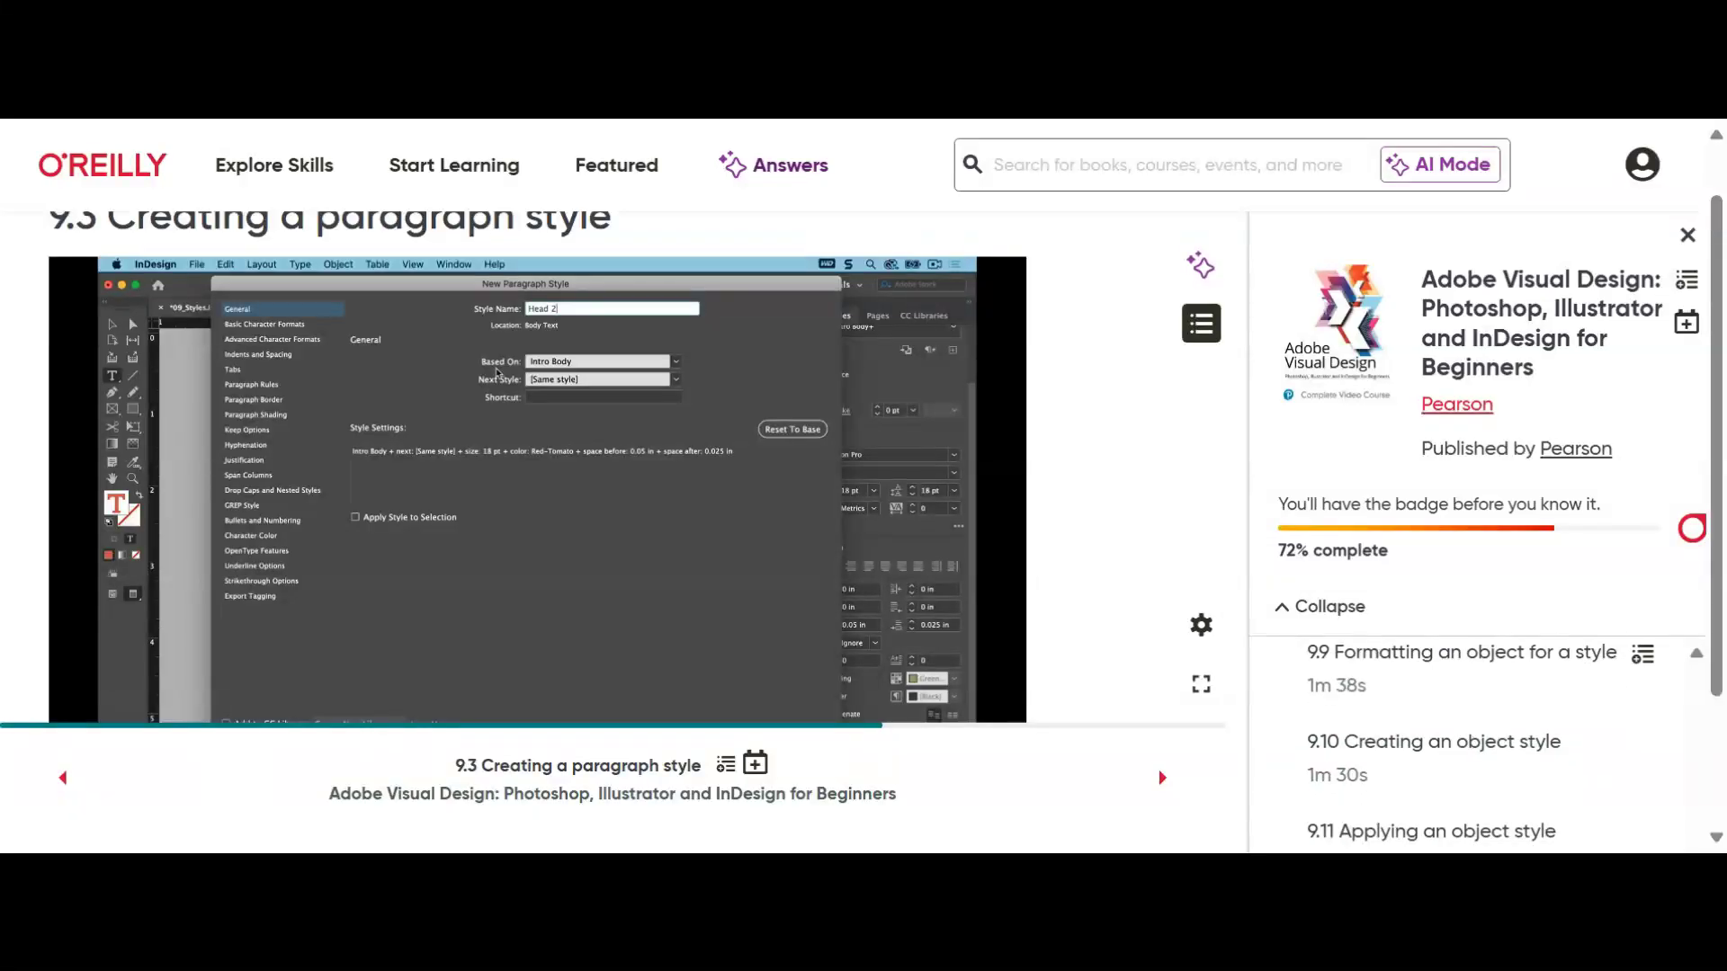
scroll(1475, 737, "down", 1)
scroll(1475, 737, "down", 1)
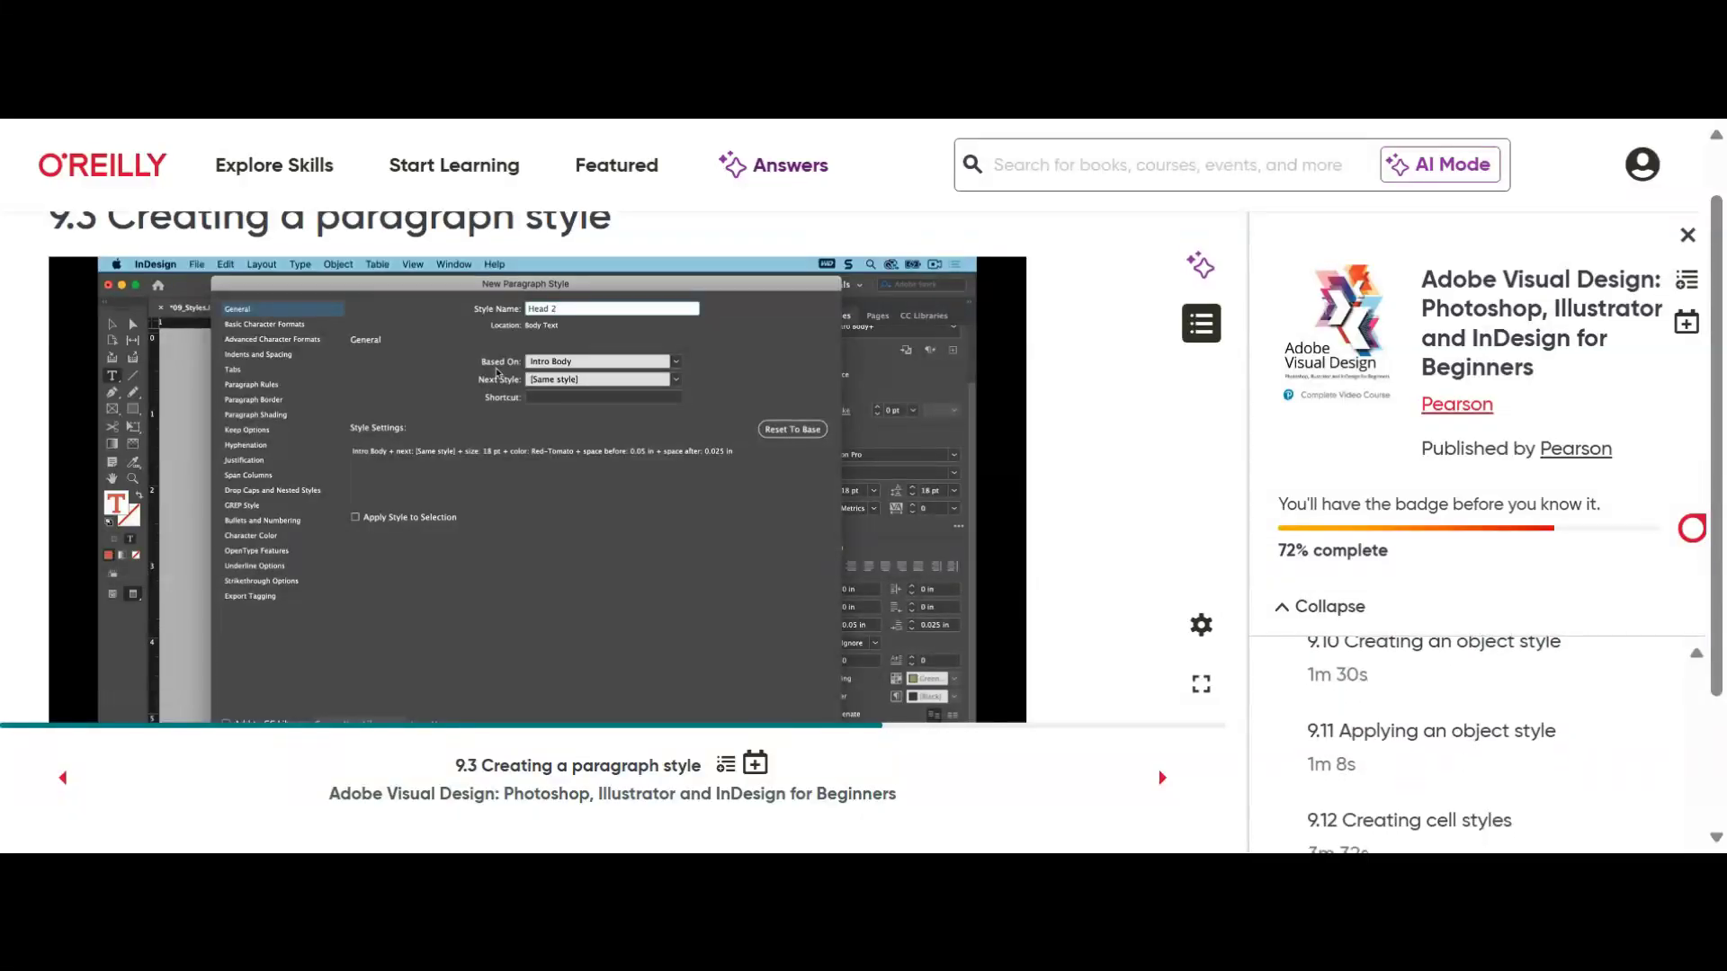
scroll(1475, 738, "down", 2)
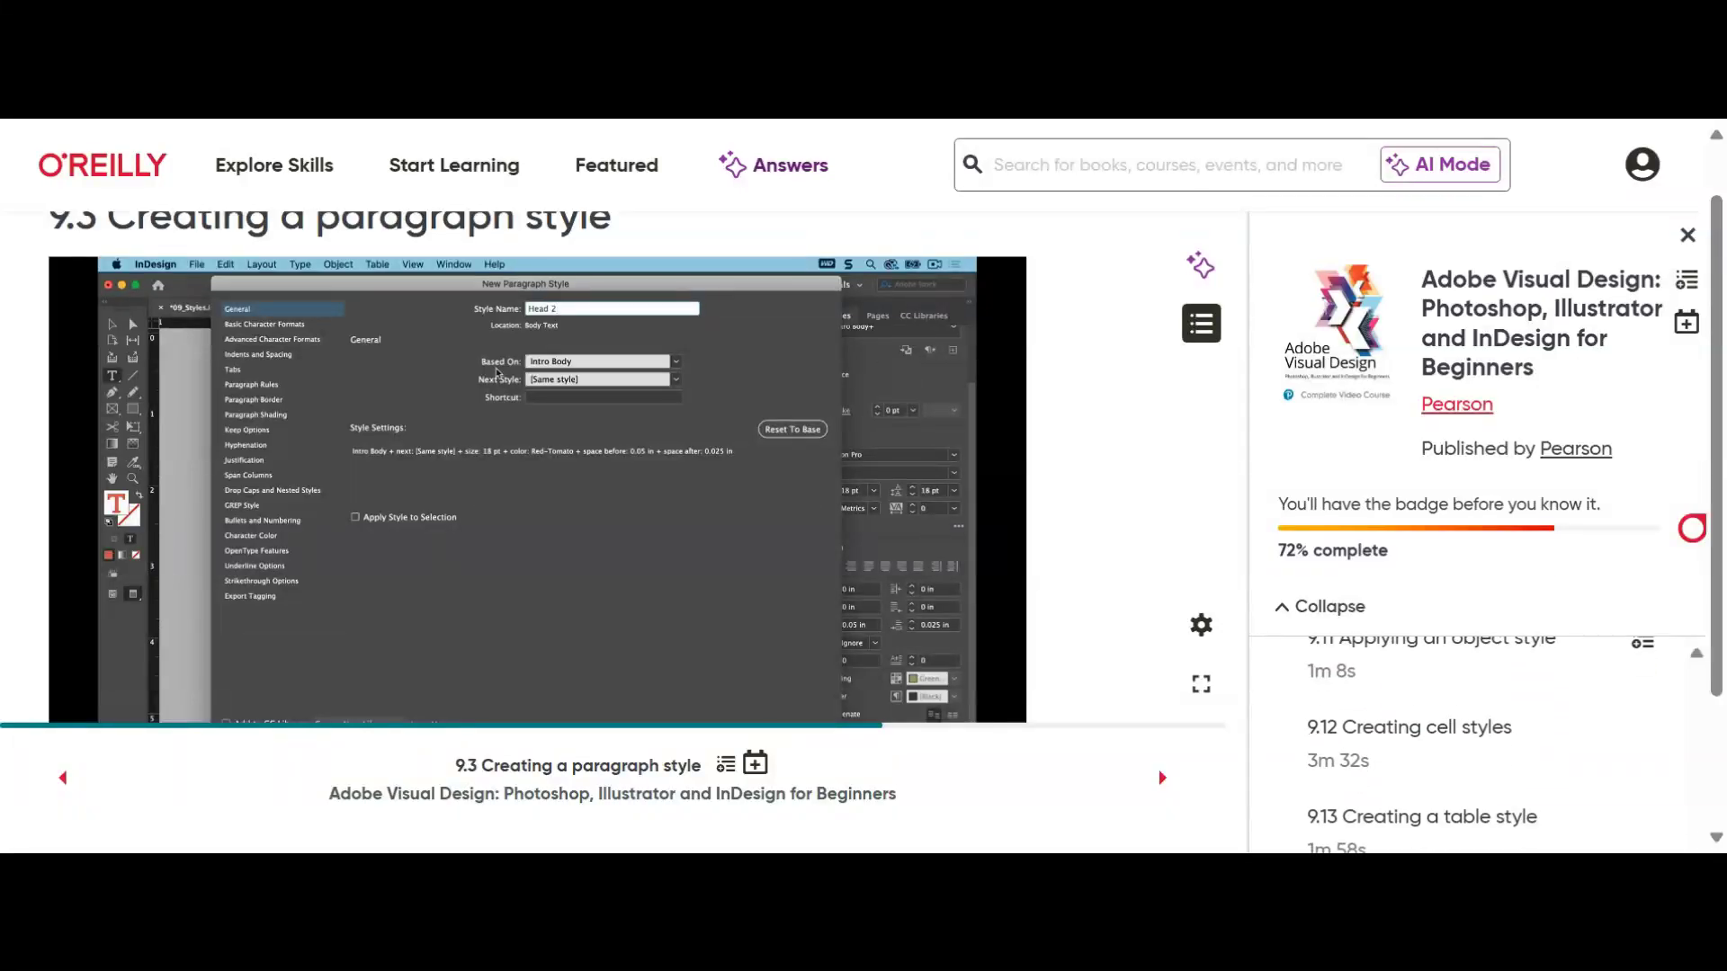
scroll(1475, 738, "down", 3)
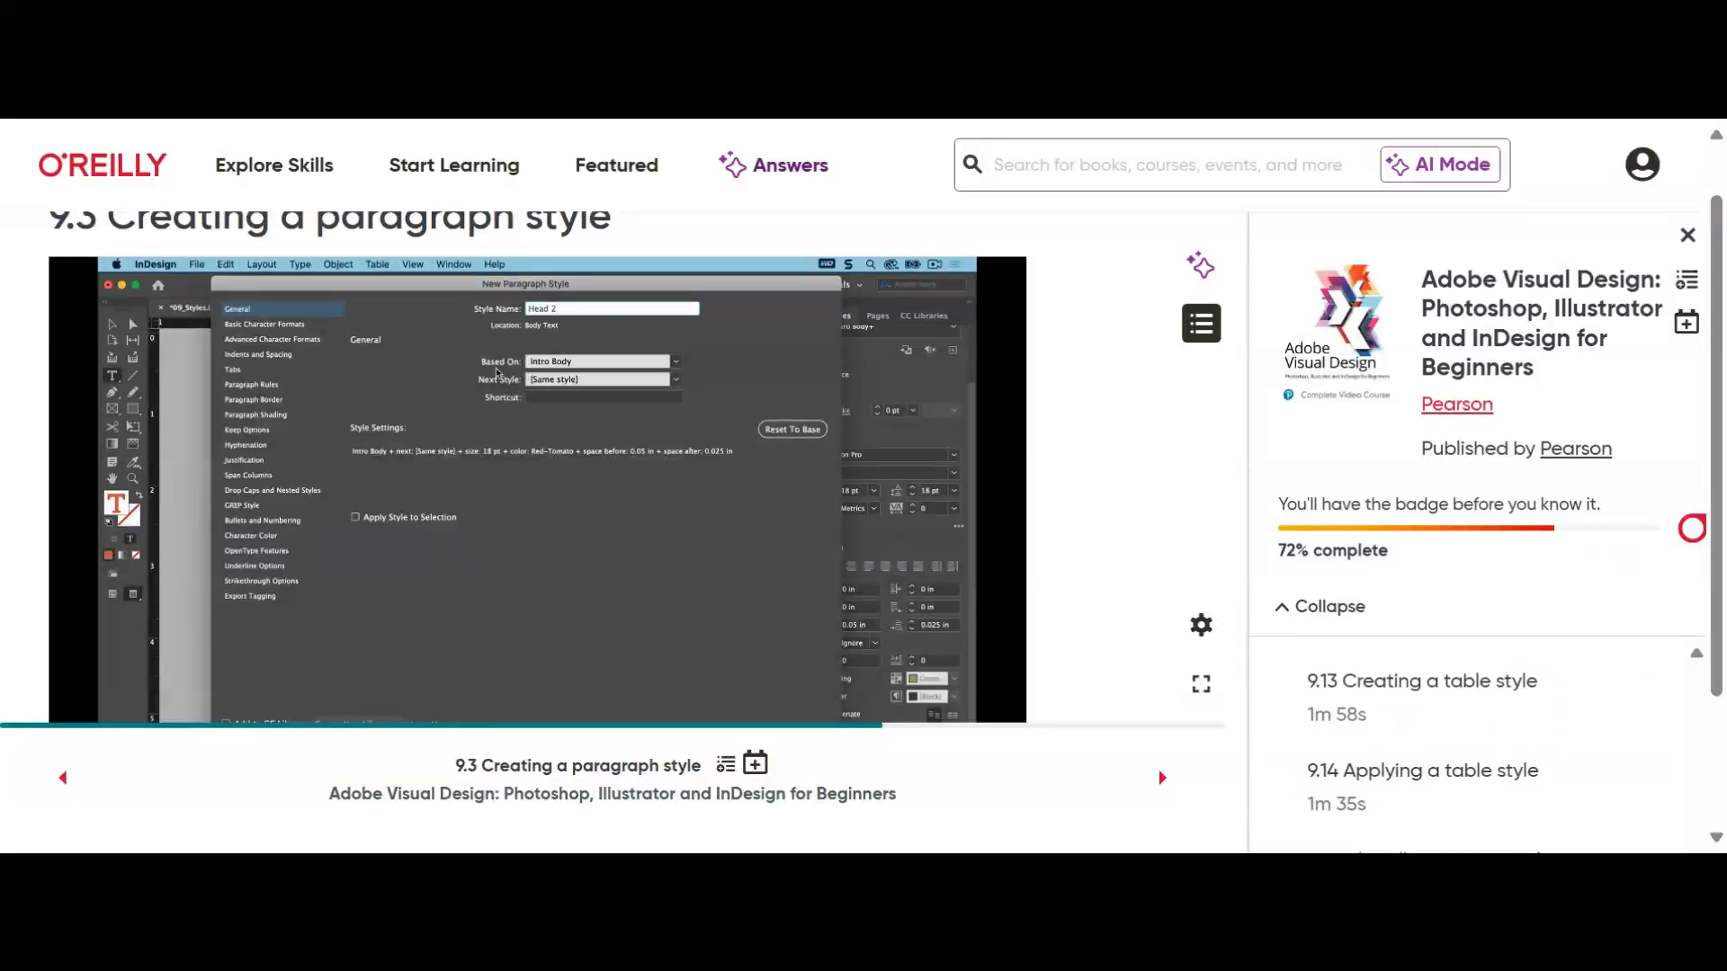
scroll(1475, 737, "down", 2)
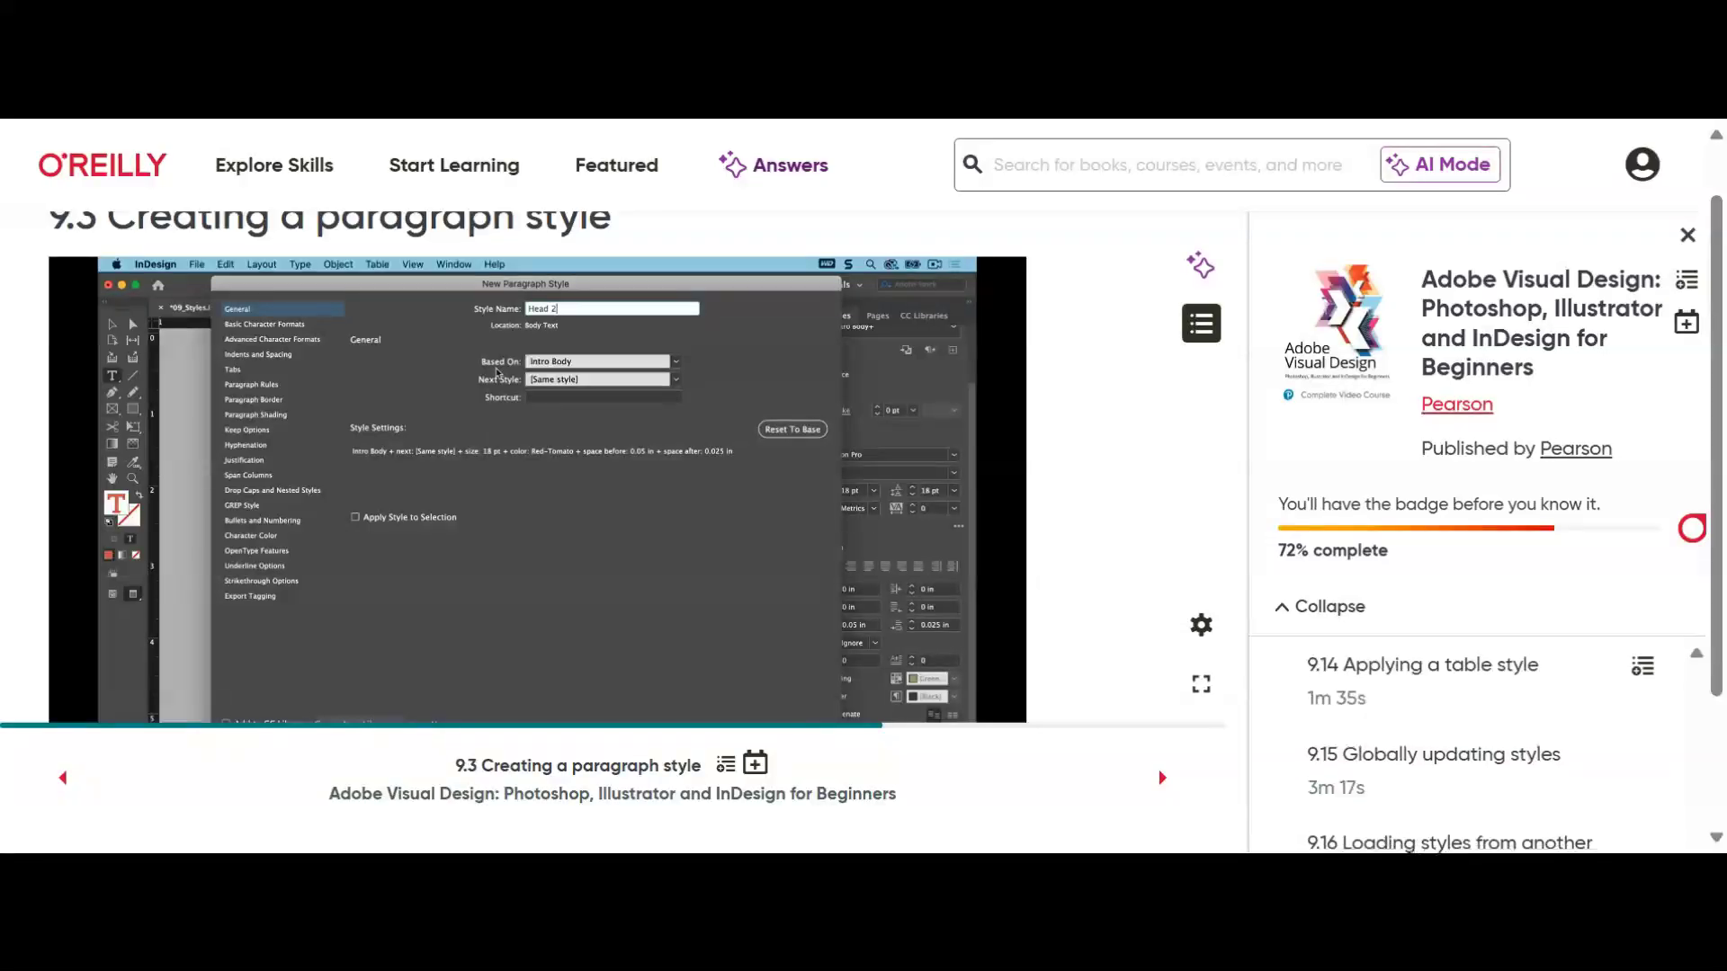
scroll(1476, 737, "down", 2)
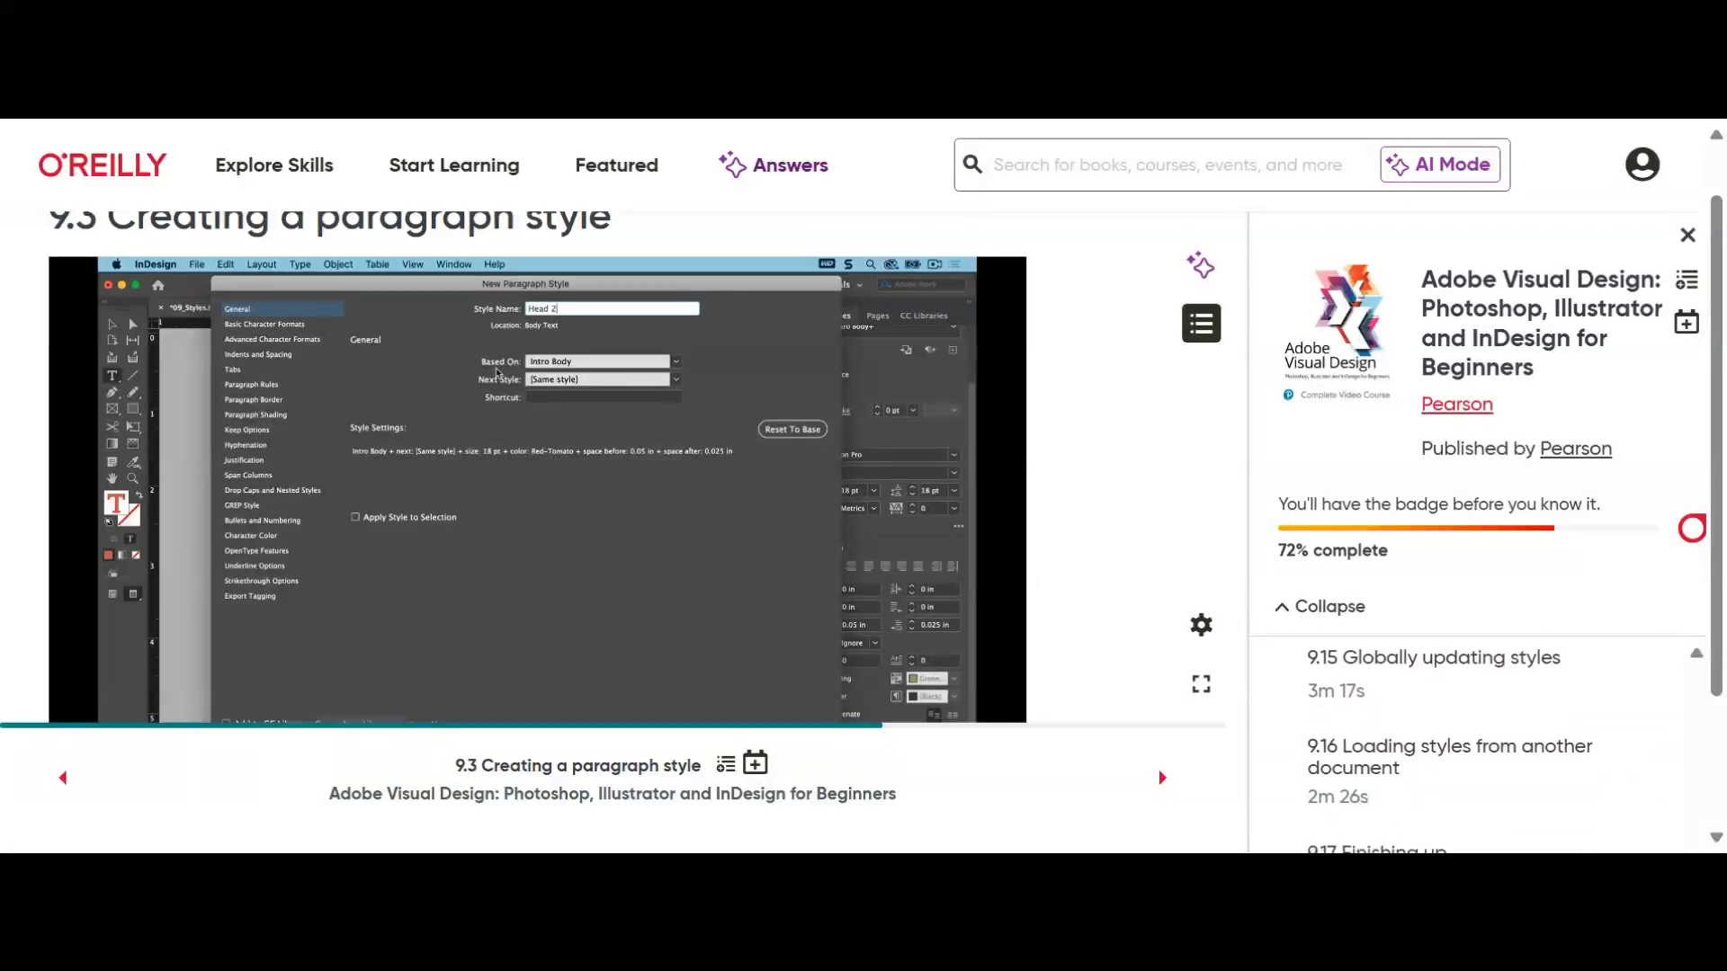
scroll(1475, 738, "down", 3)
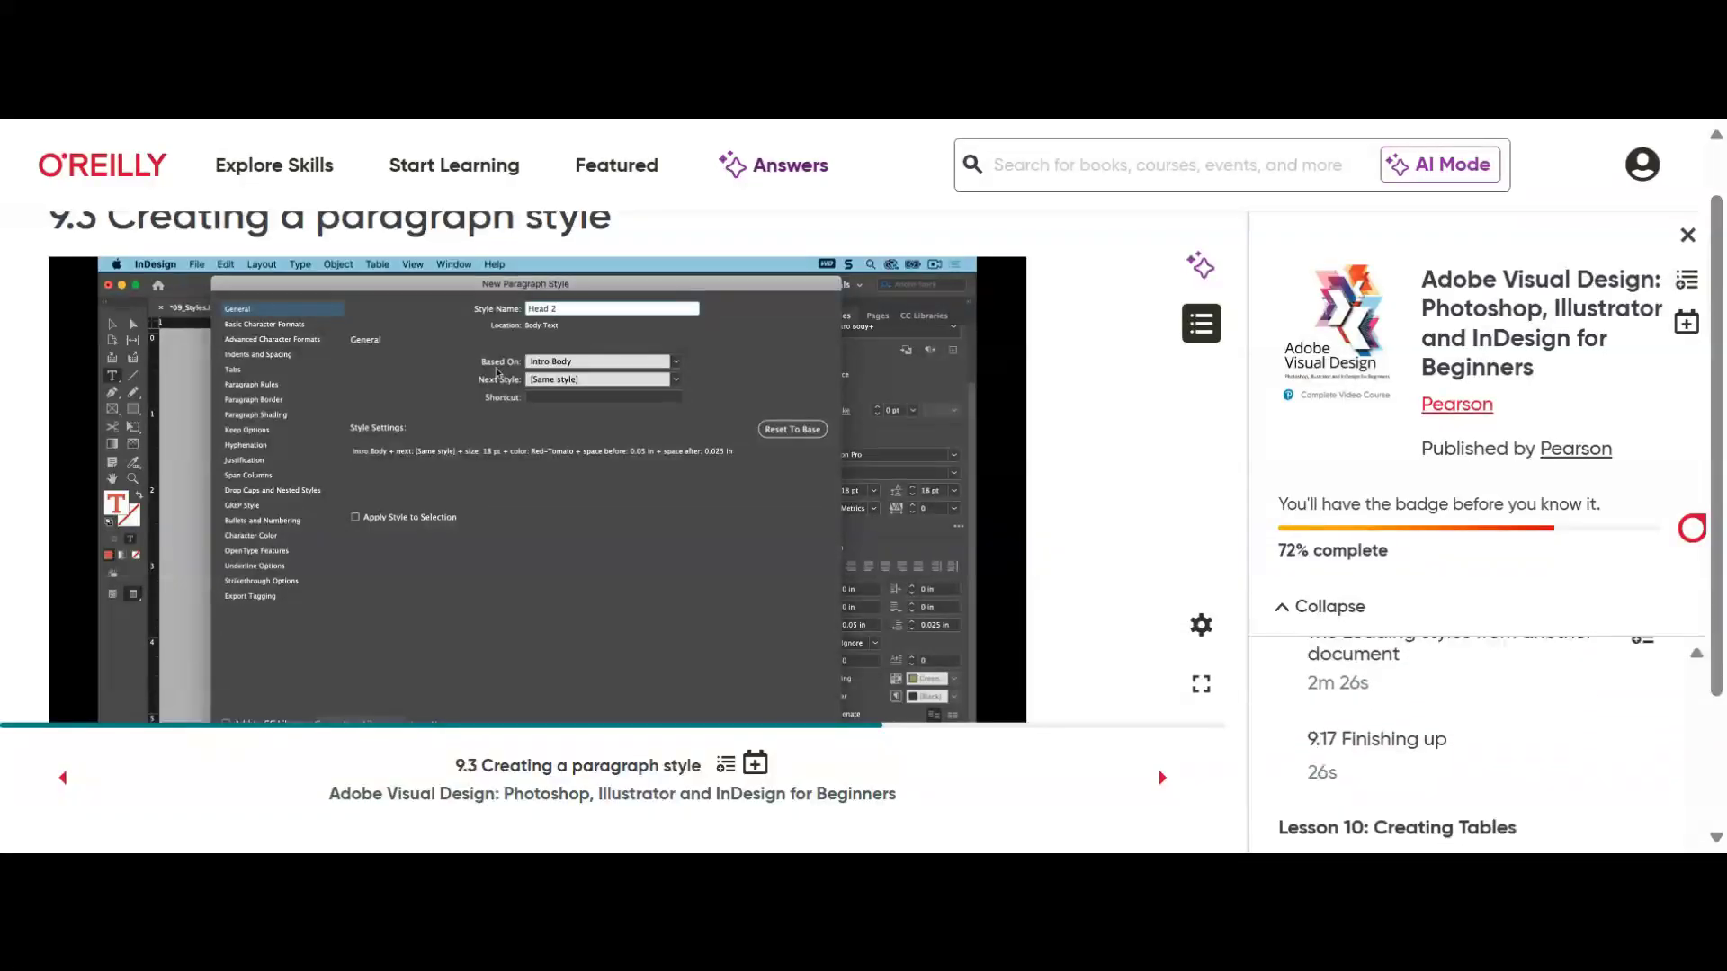
scroll(1475, 738, "down", 1)
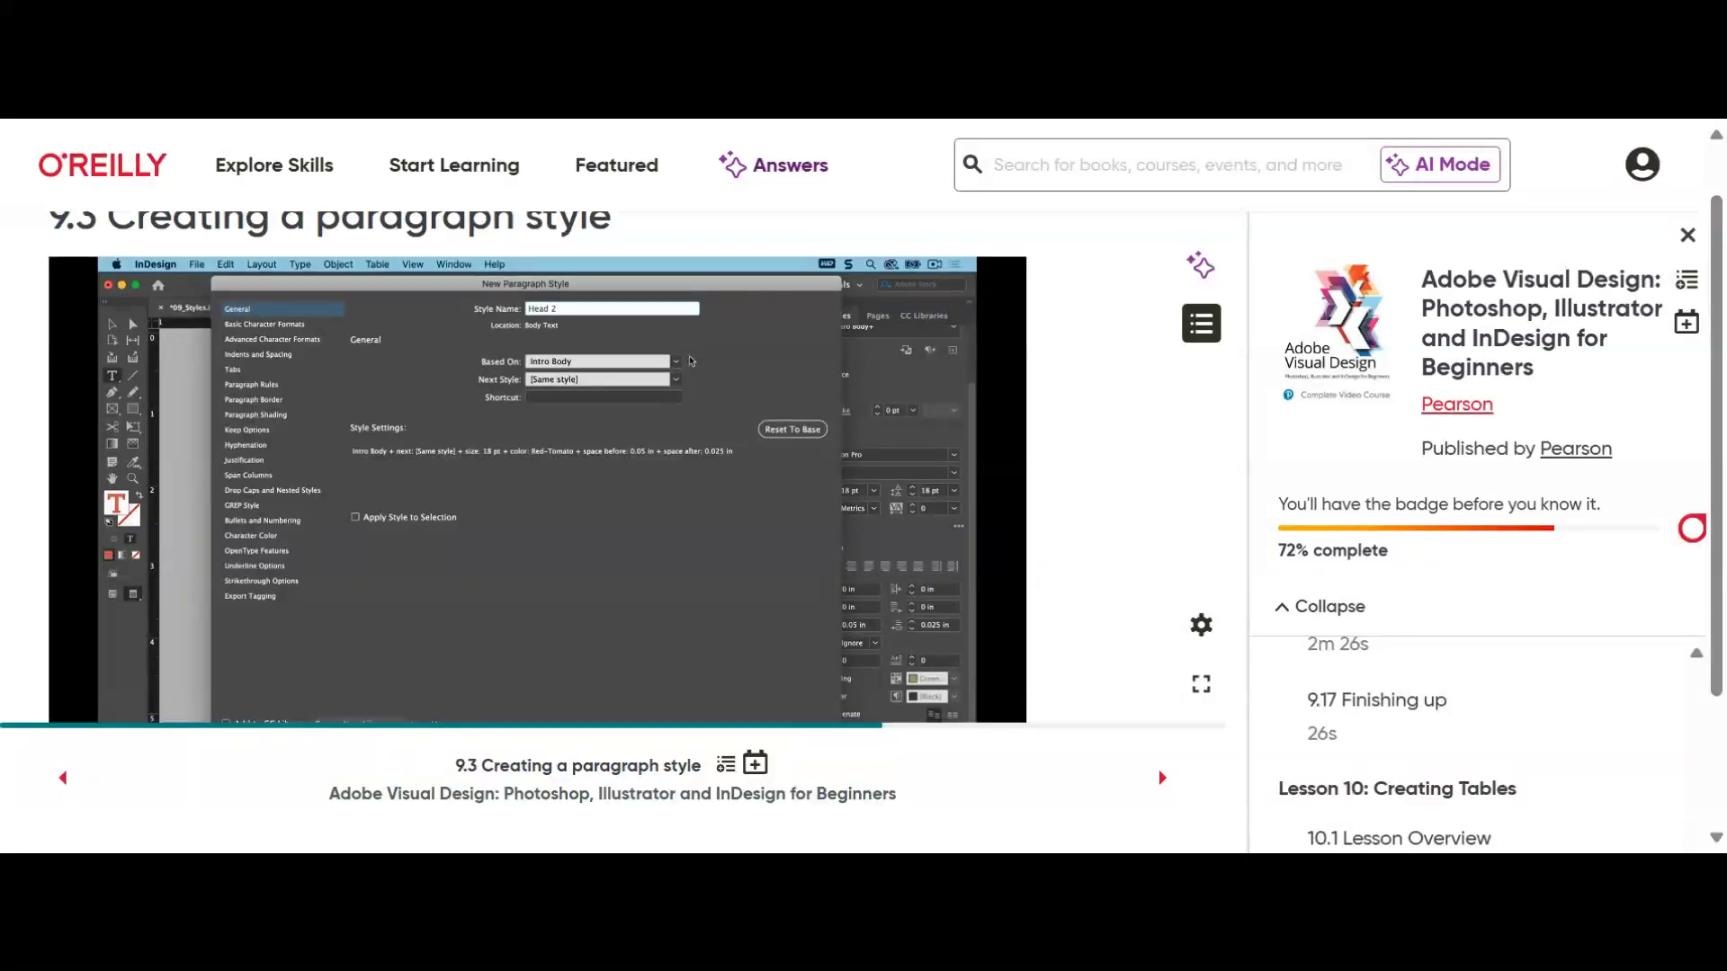
scroll(1475, 738, "up", 5)
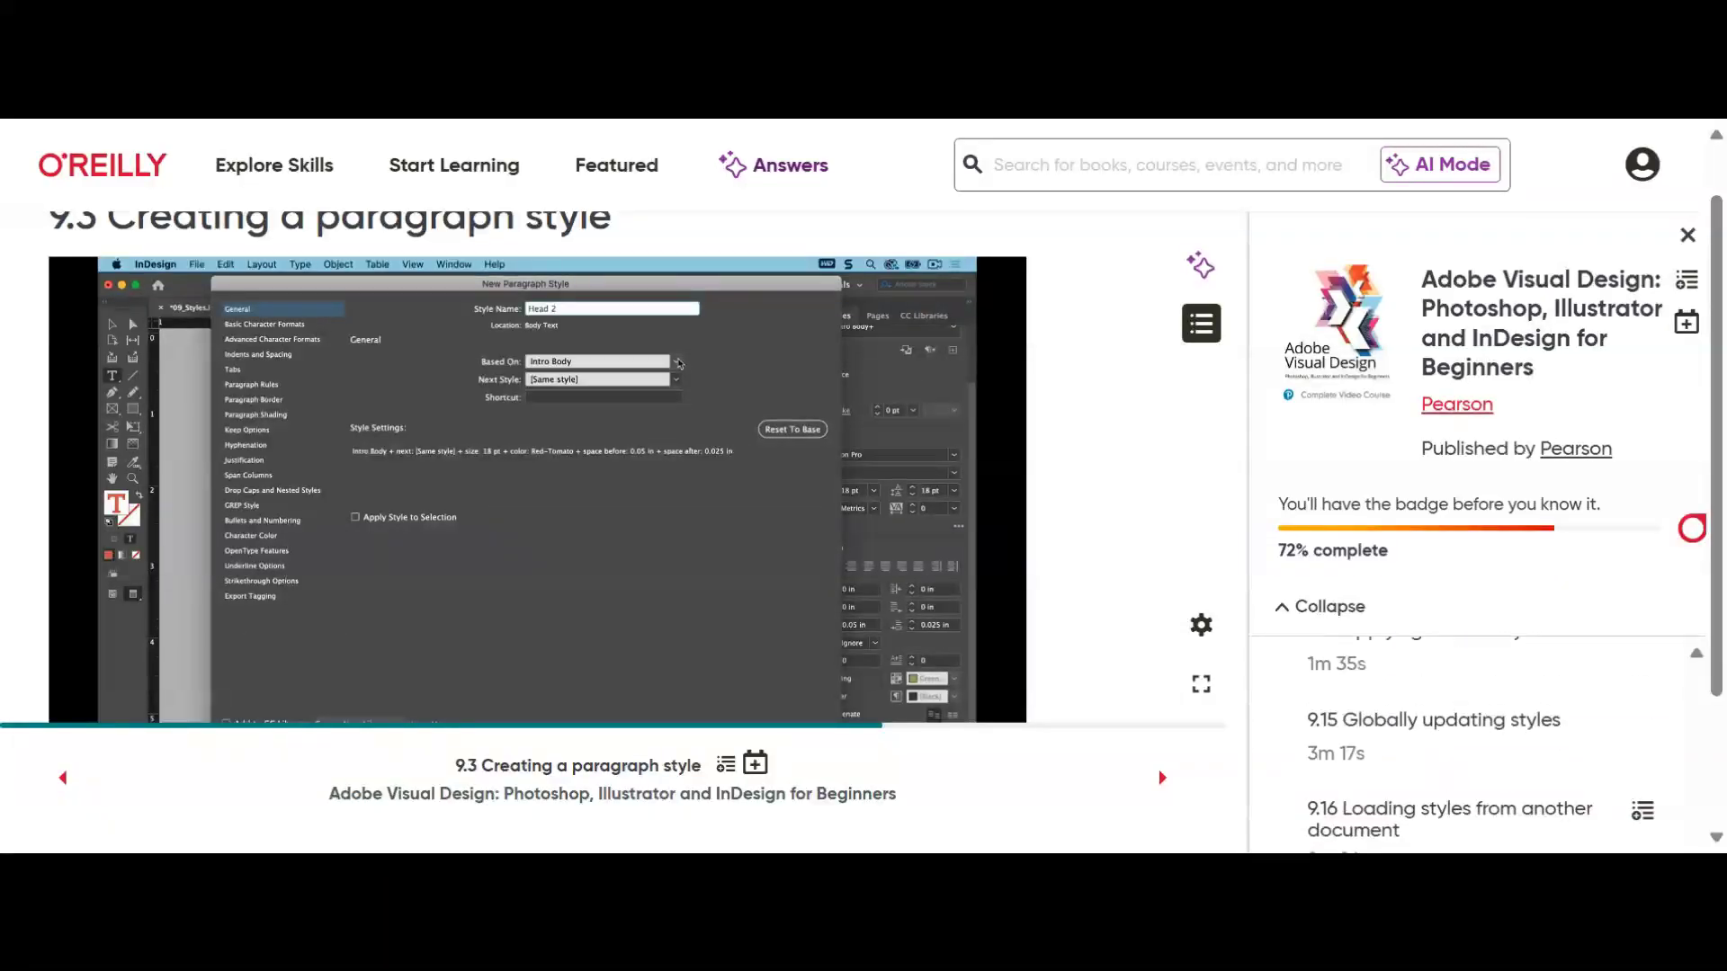
scroll(971, 652, "down", 1)
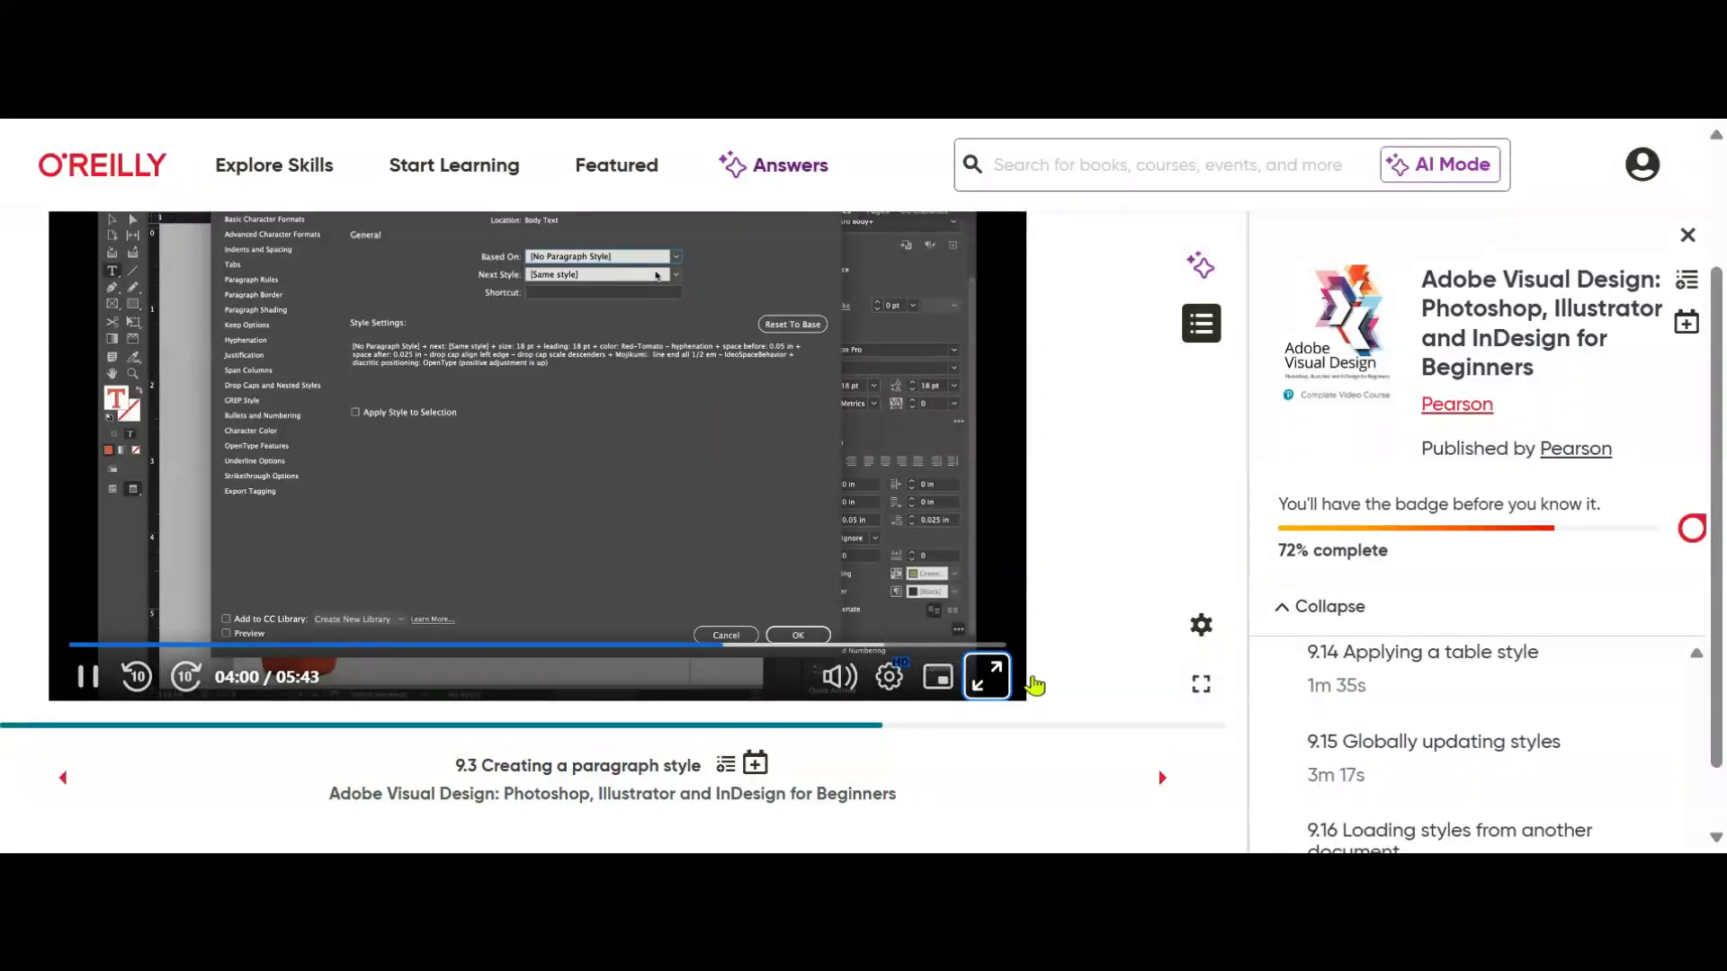
left_click(987, 677)
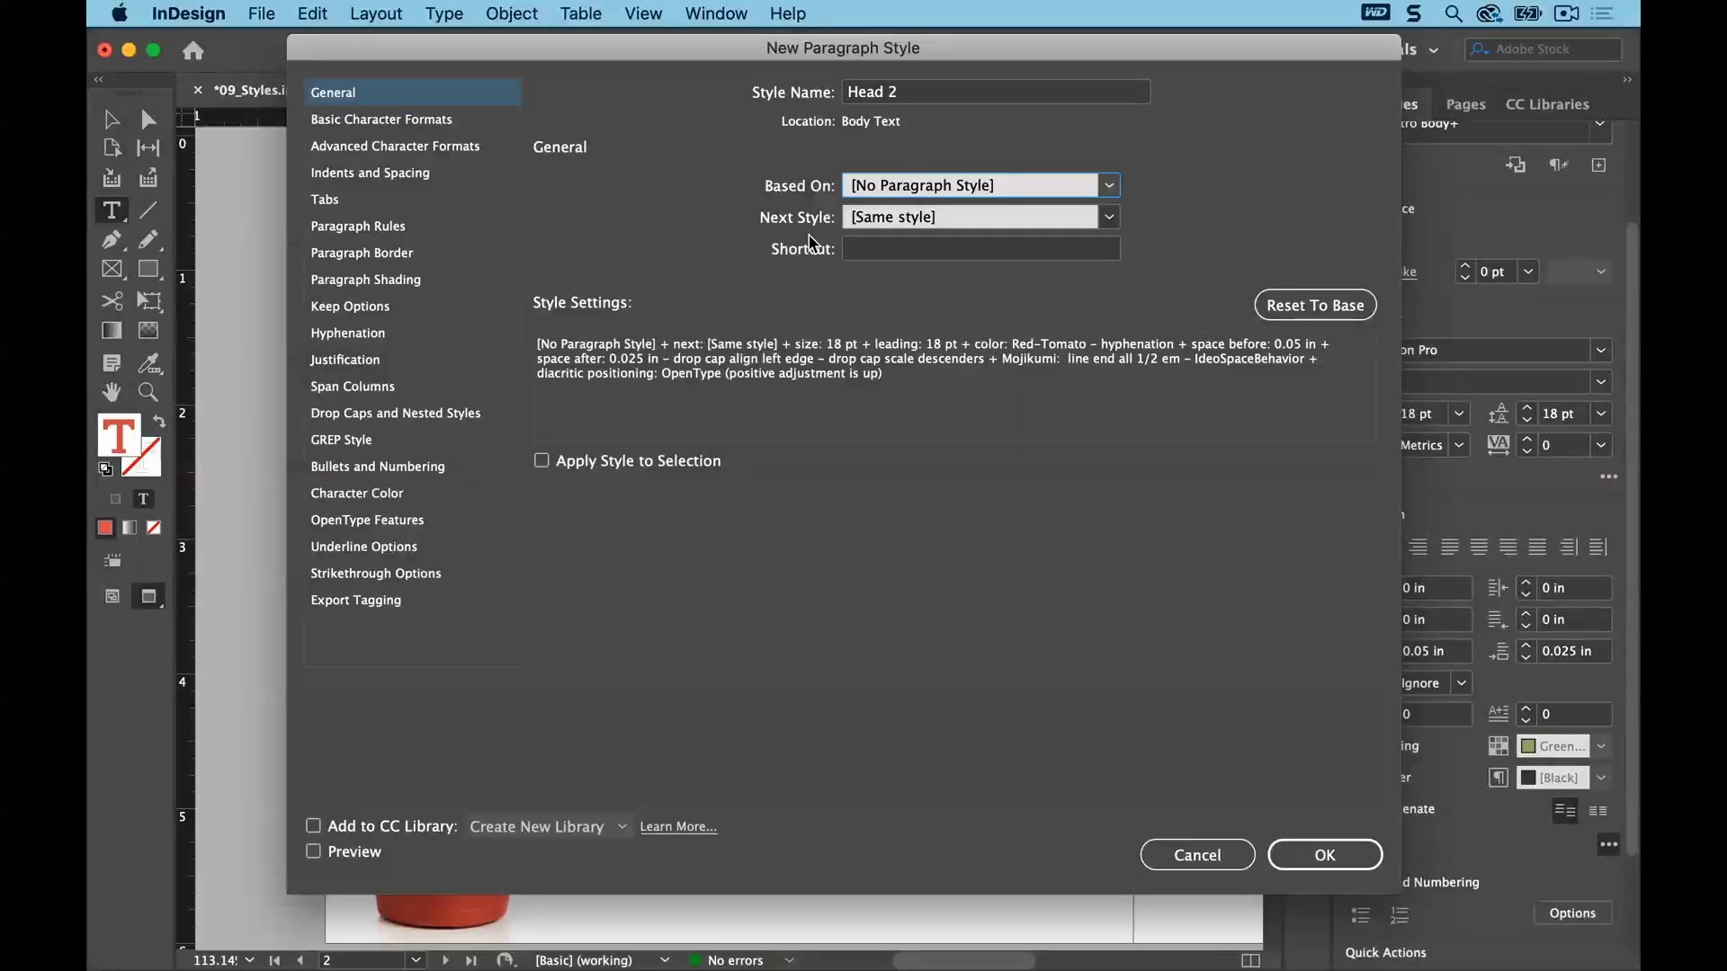
Set the Head 2 style's next style to Intro Body and assign it the shortcut Cmd+9
left_click(1110, 217)
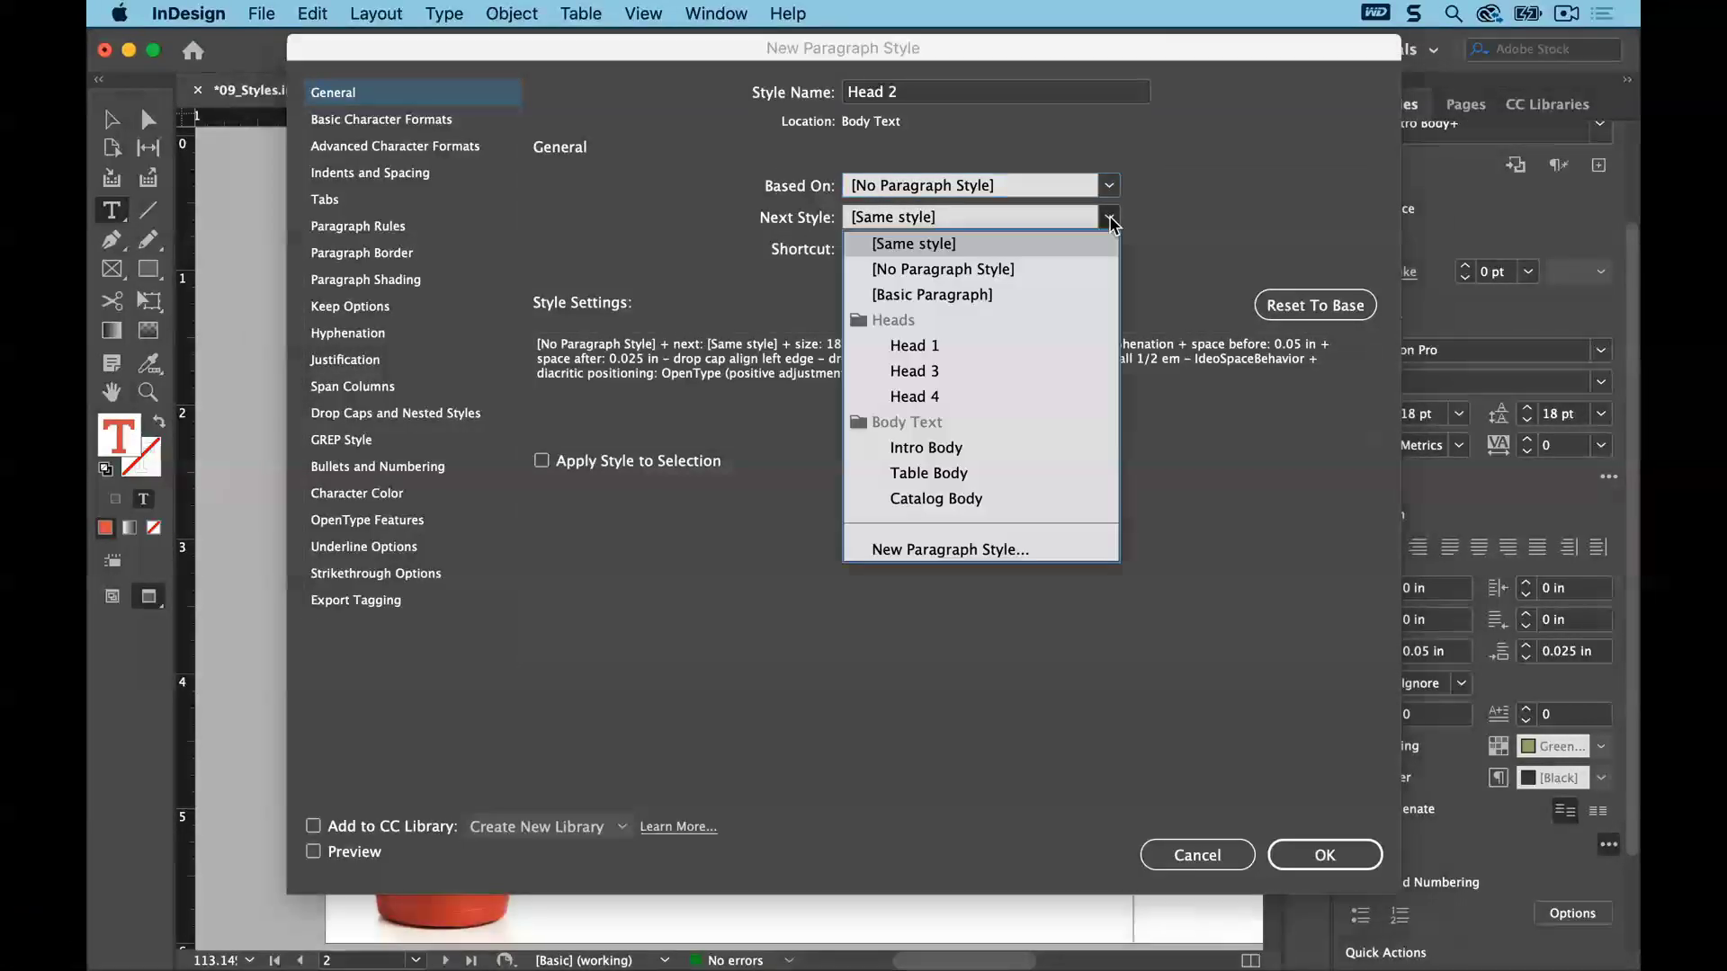
left_click(1046, 450)
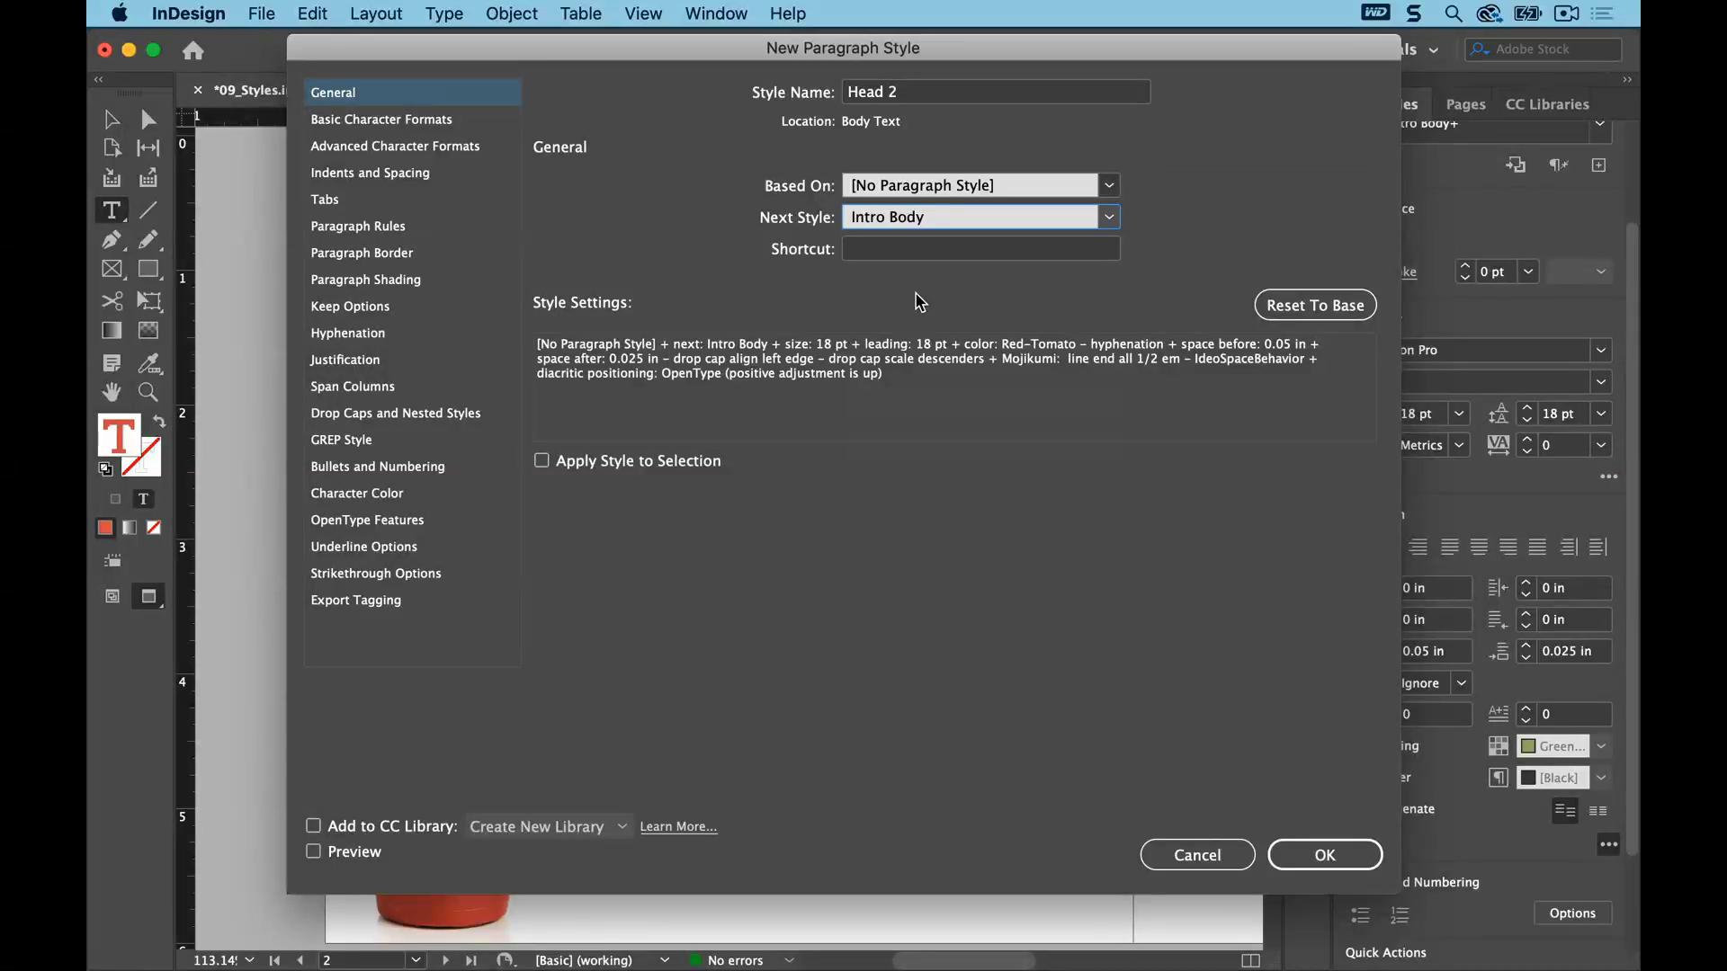
left_click(870, 259)
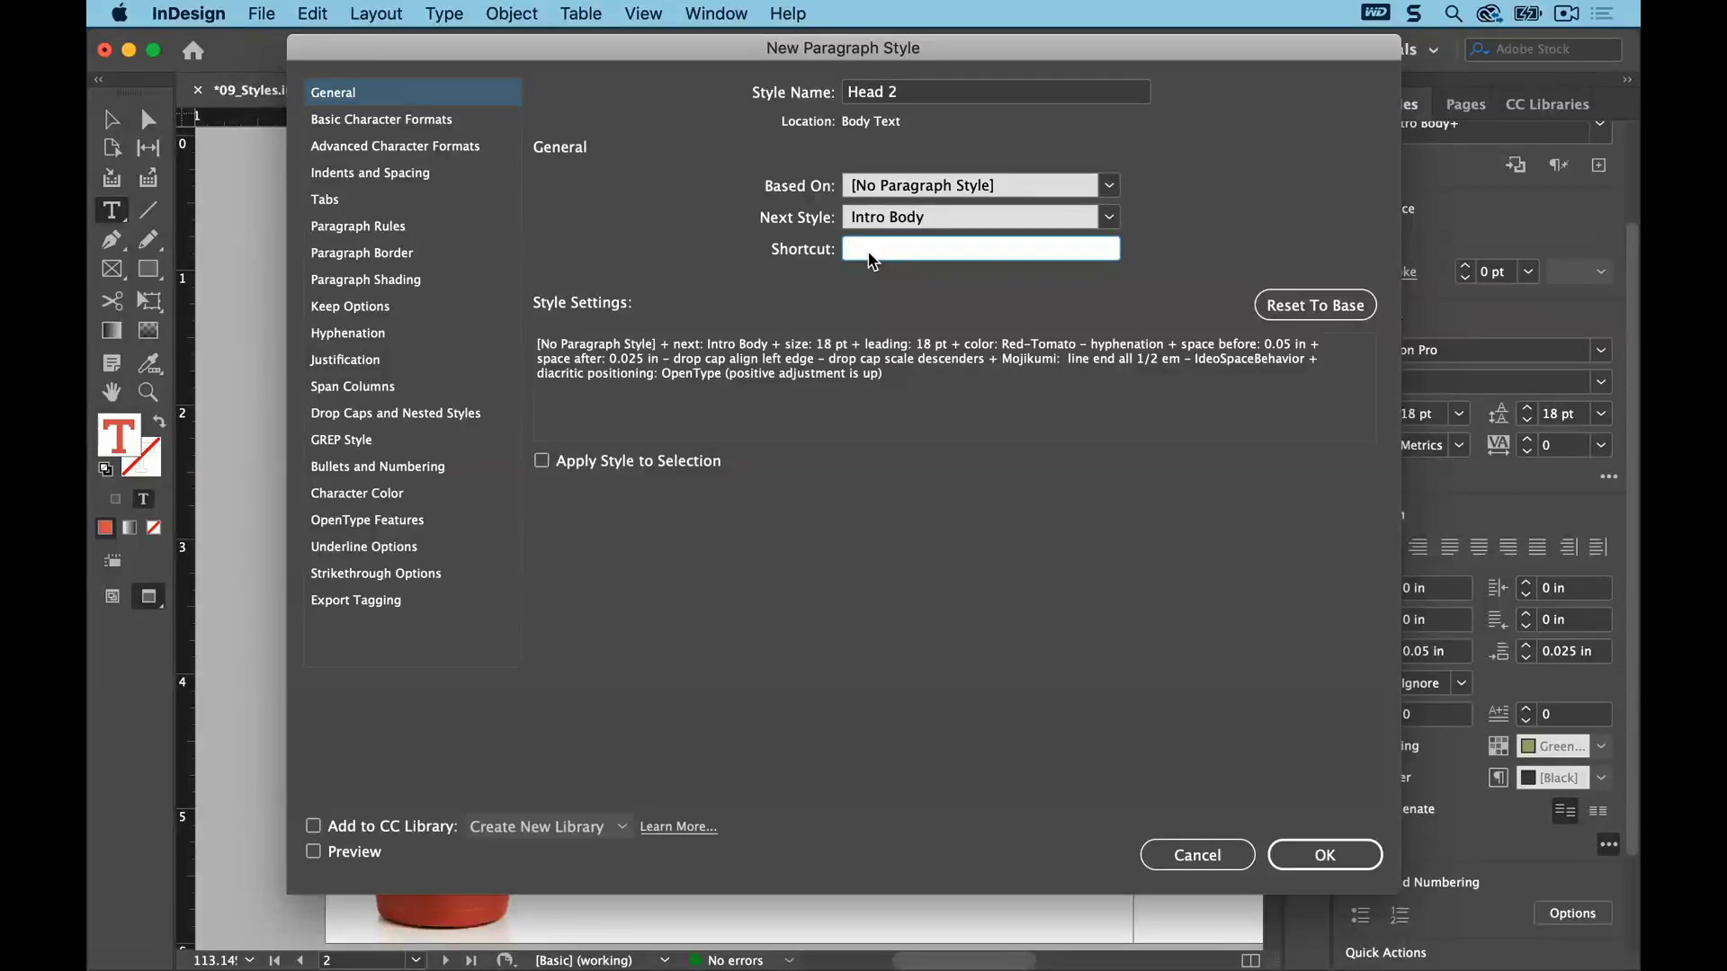
key("super+9")
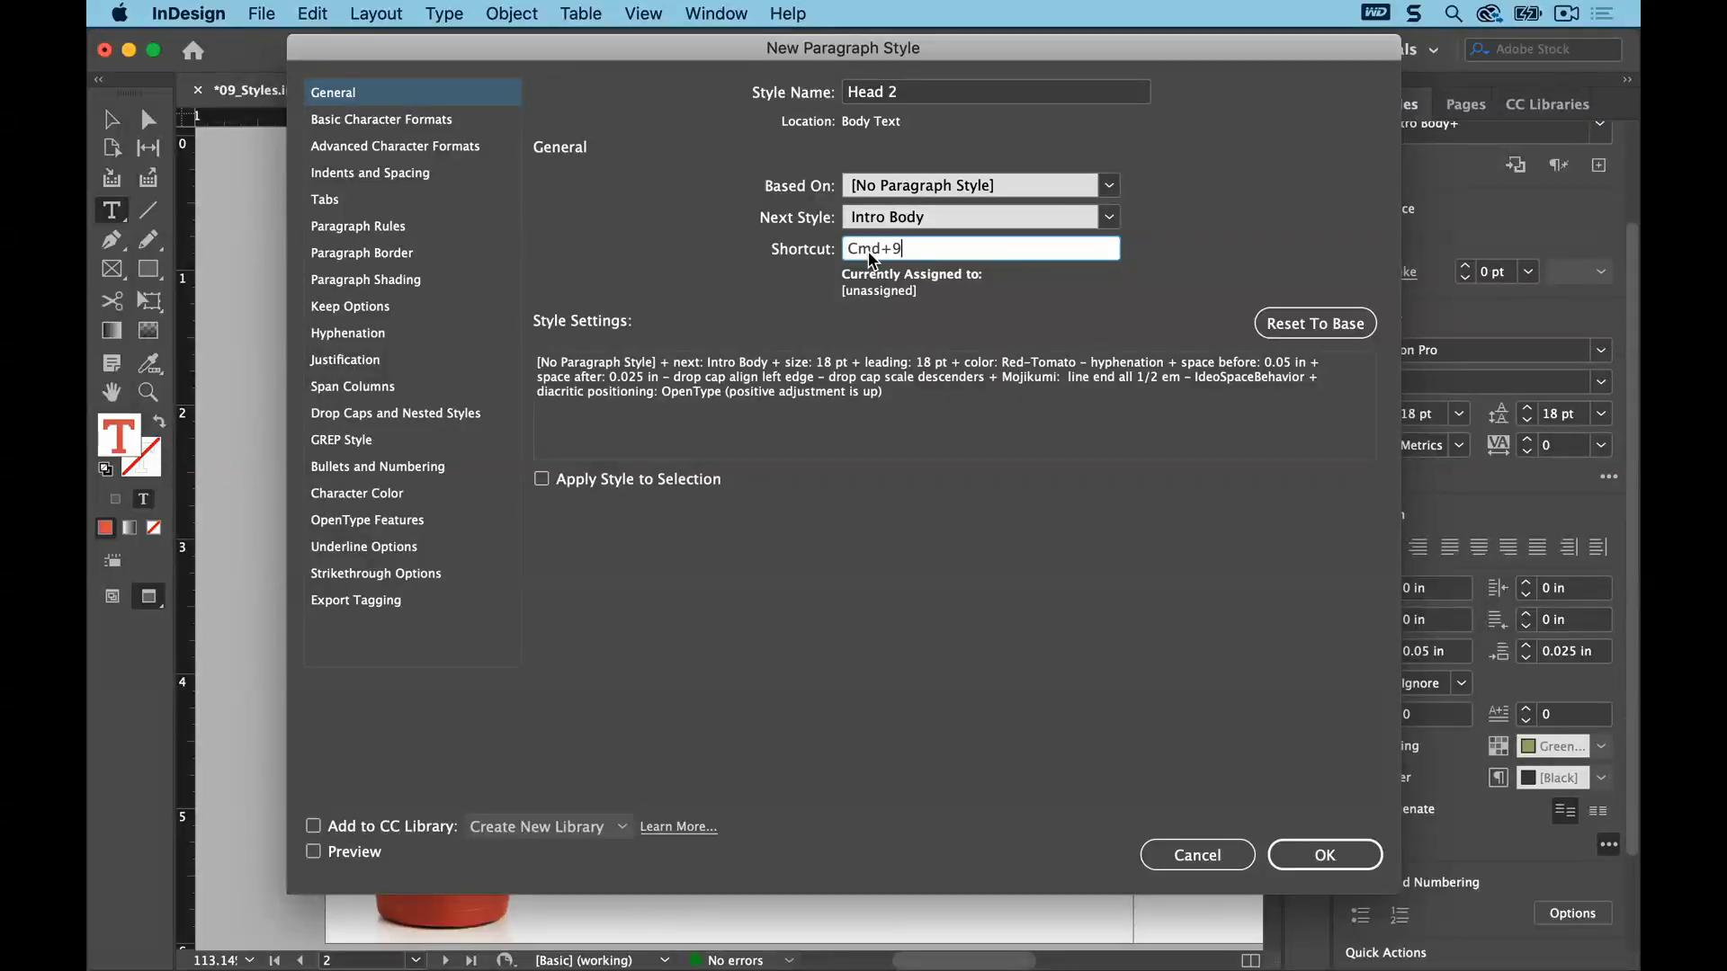
Create the Head 2 style with it applied to the selected heading, and move it between Head 1 and Head 3 in the Heads group
left_click(543, 481)
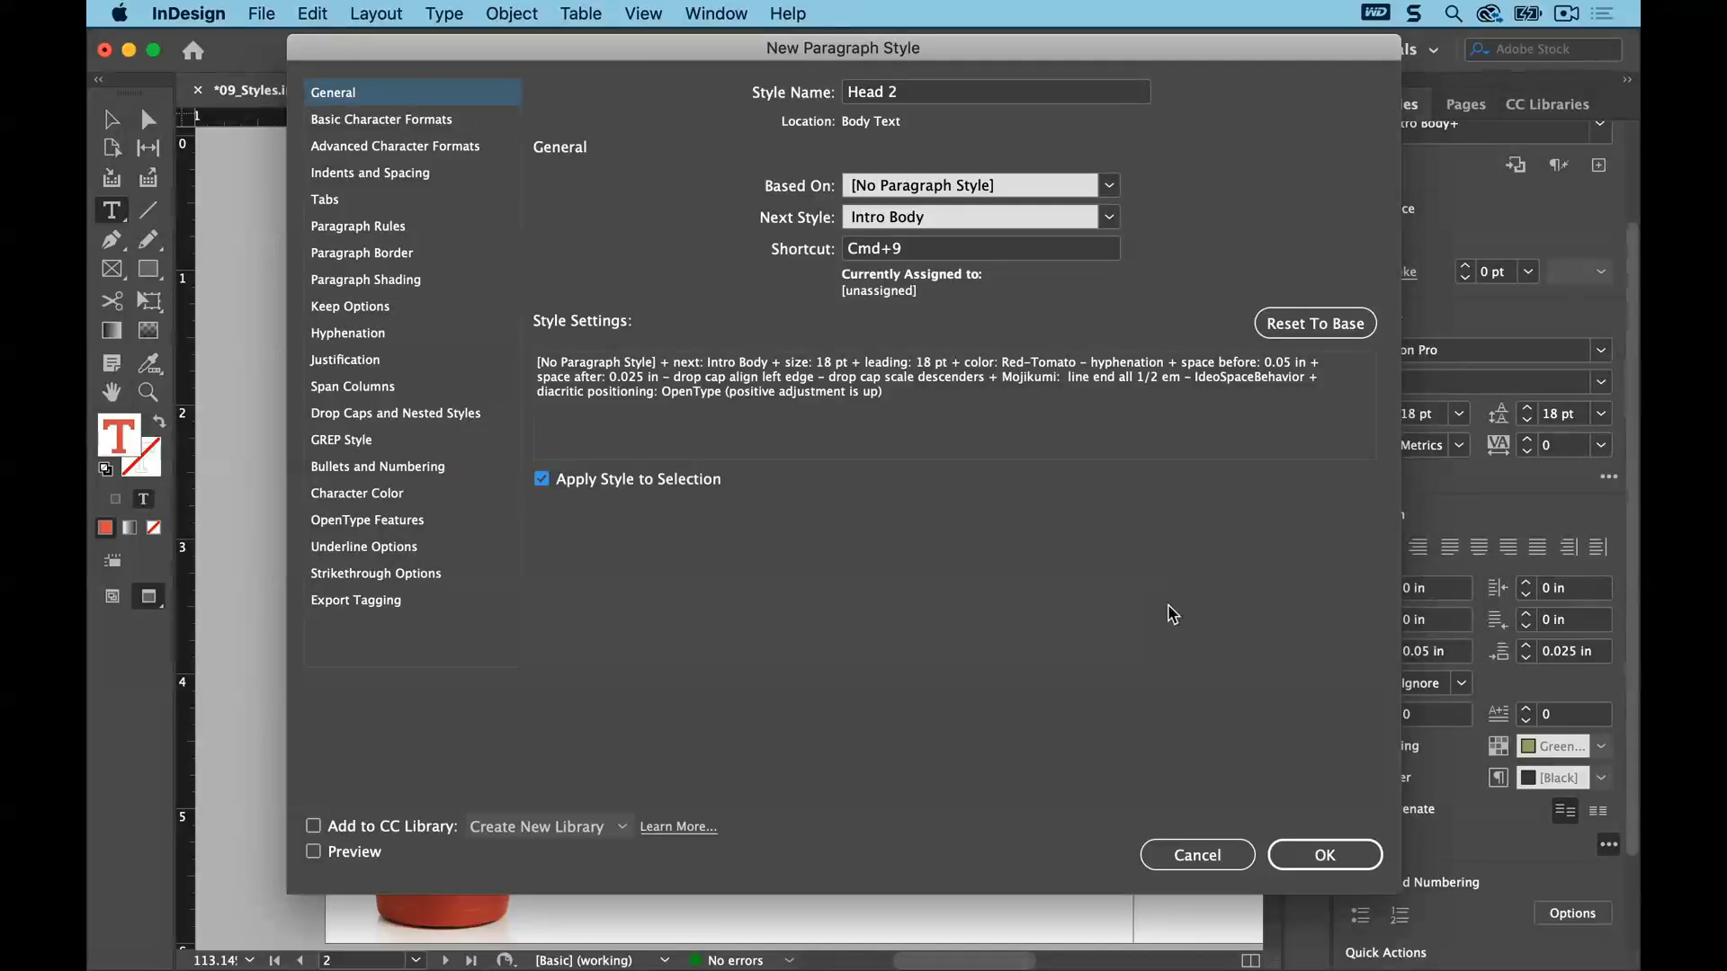
left_click(1306, 854)
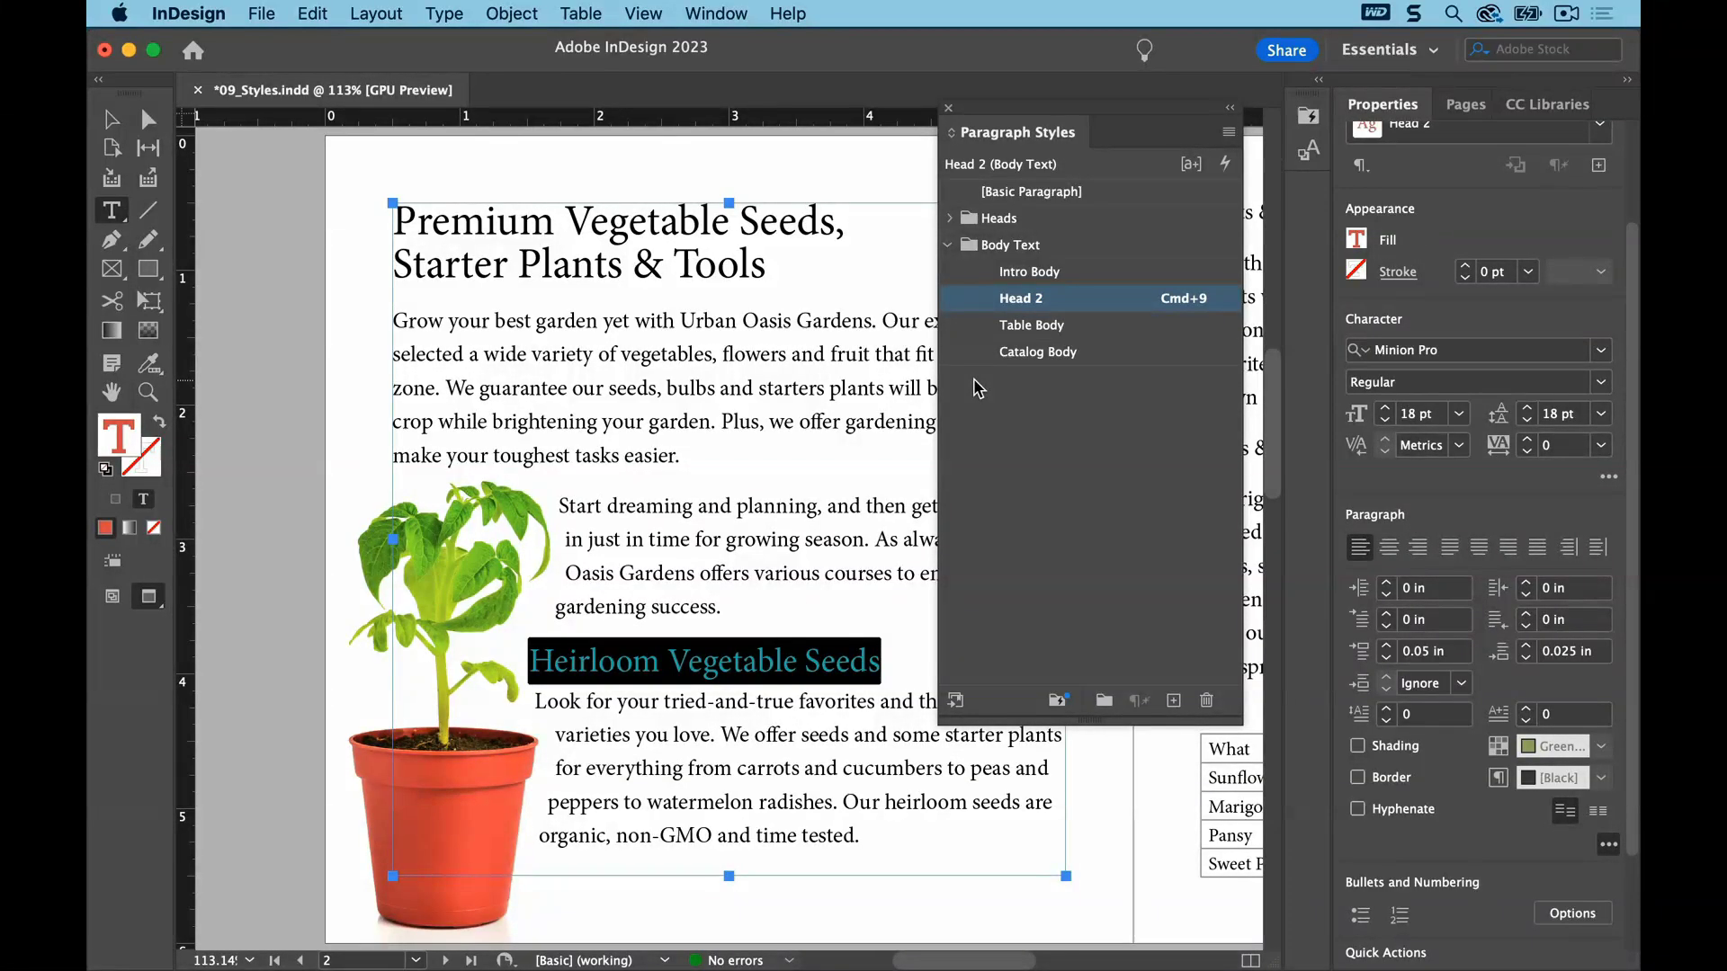
left_click(950, 219)
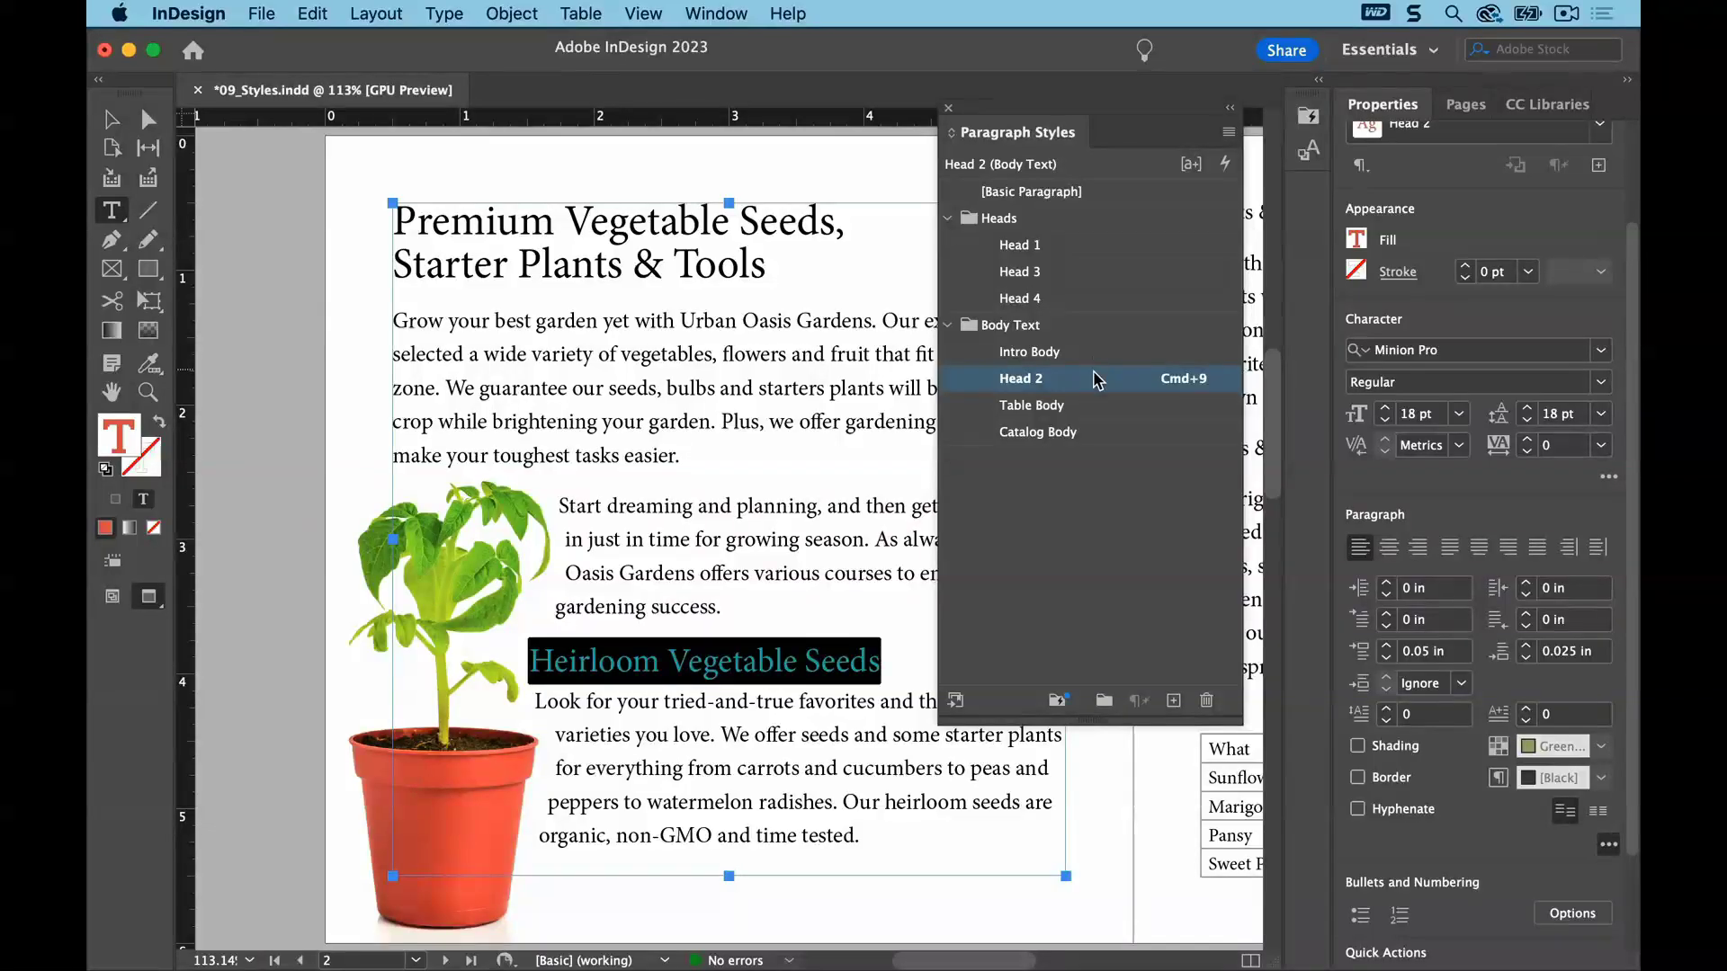
left_click_drag(1091, 380, 1093, 266)
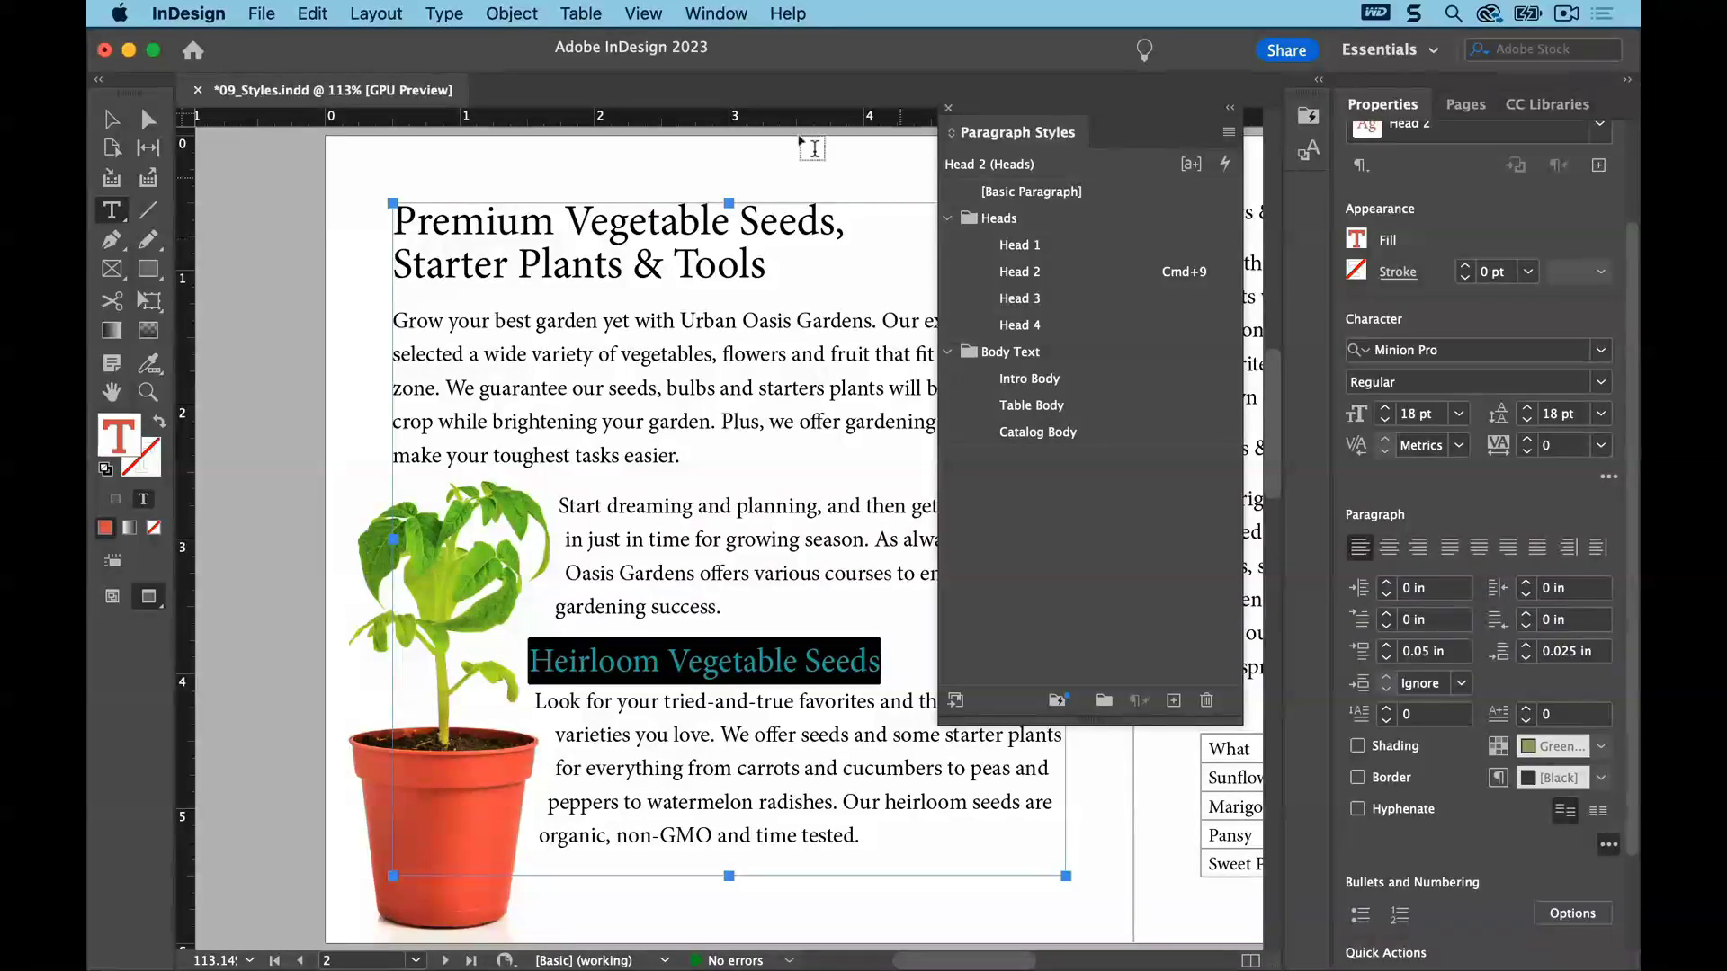
Deselect the page 2 heading and save the document
left_click(315, 14)
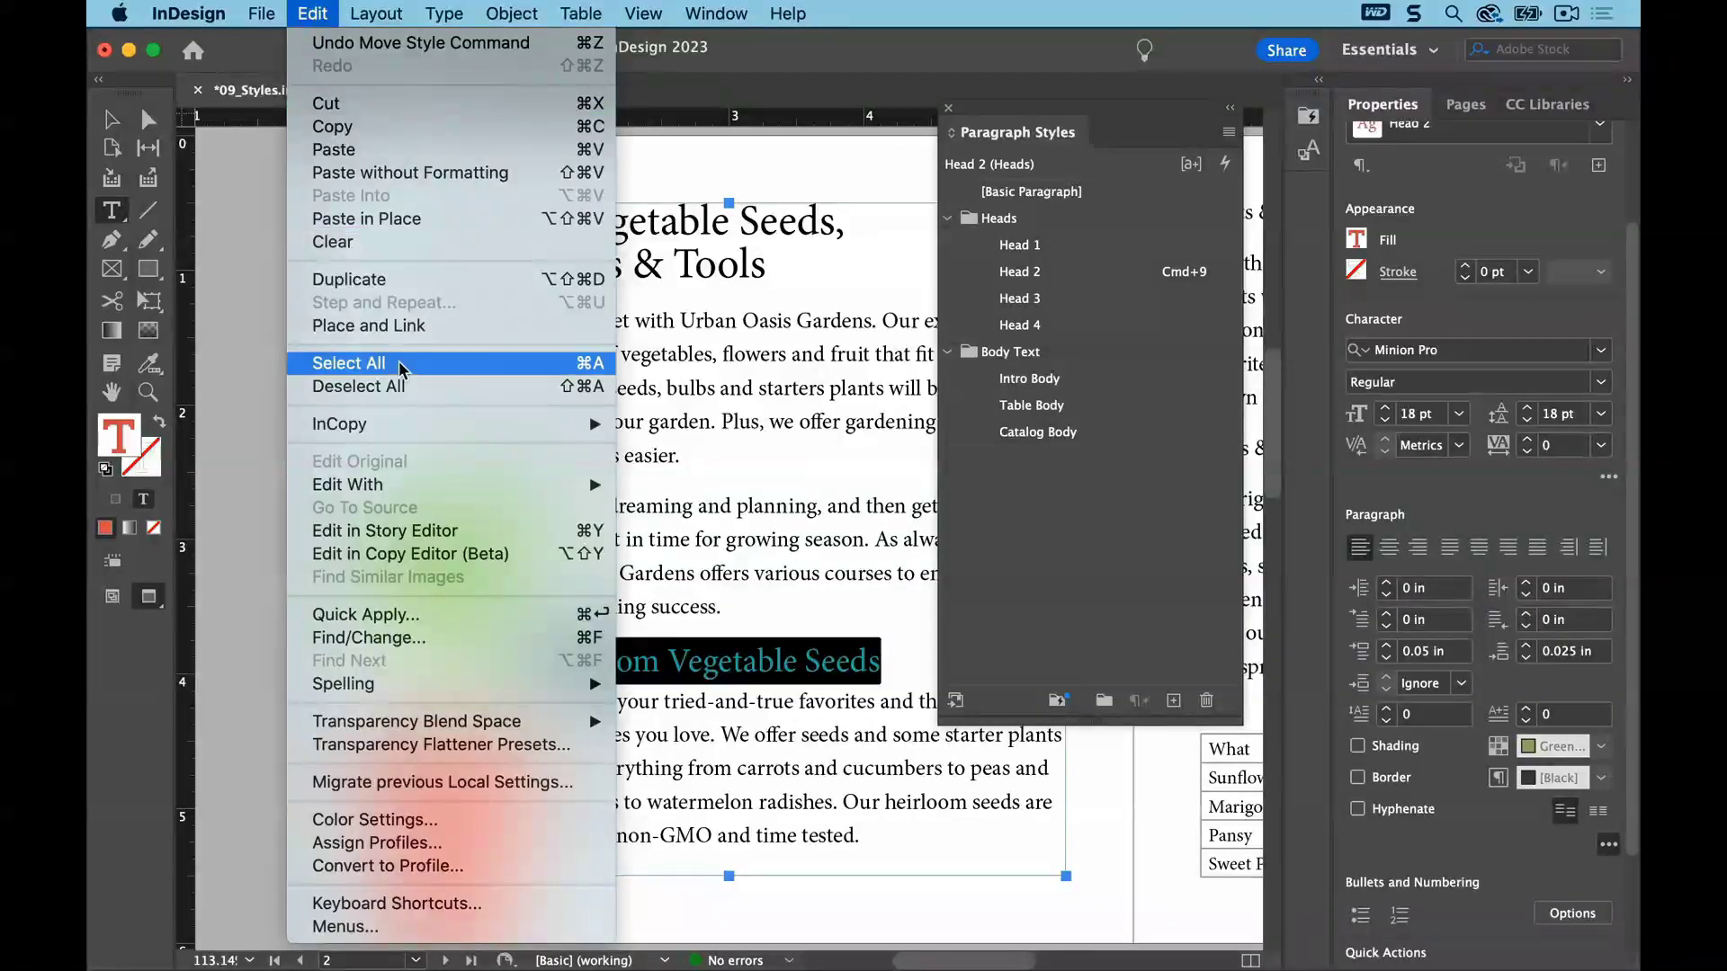
left_click(406, 387)
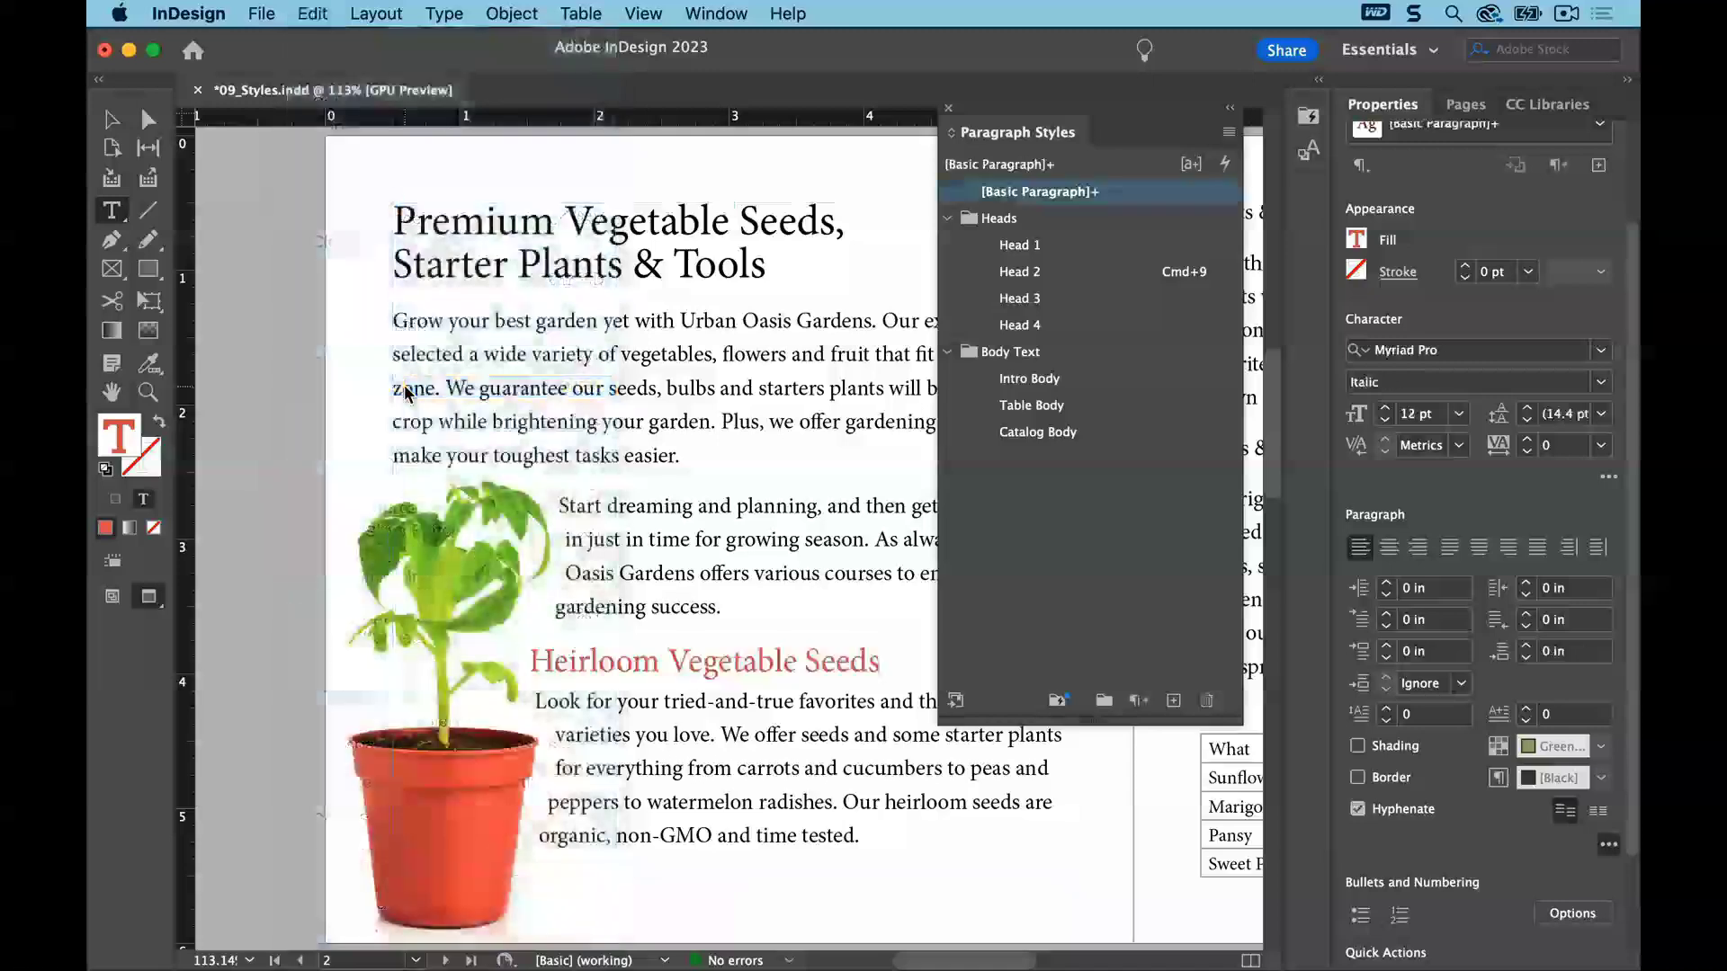
left_click(266, 11)
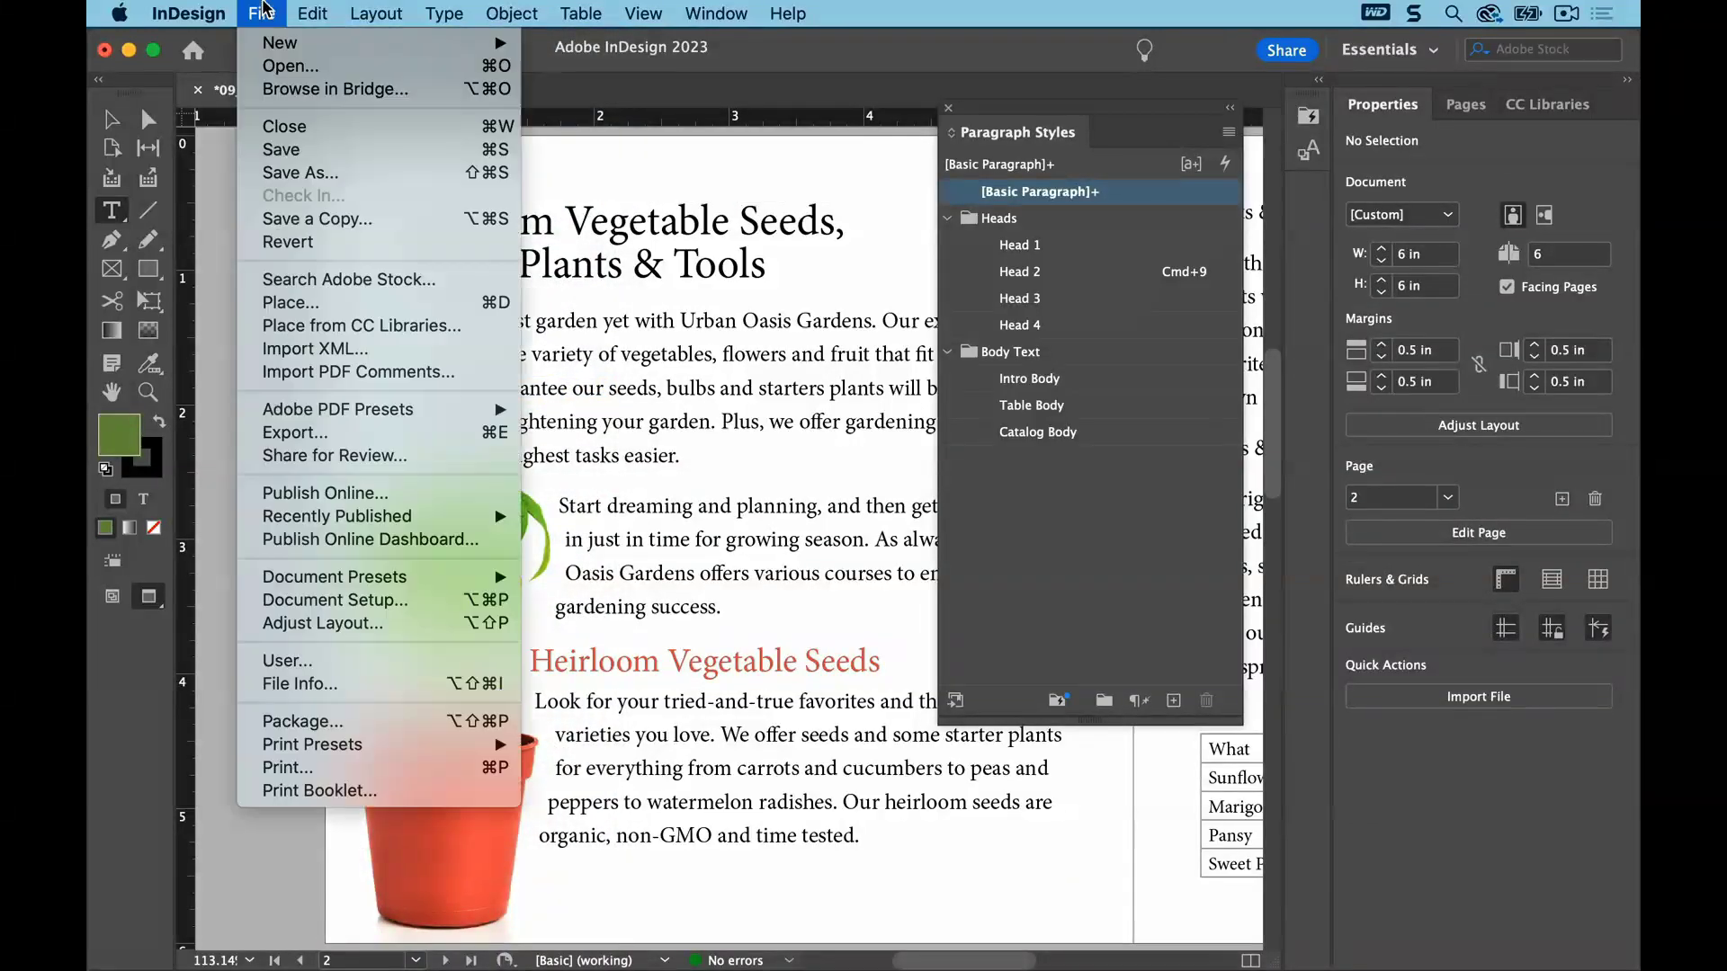
left_click(272, 150)
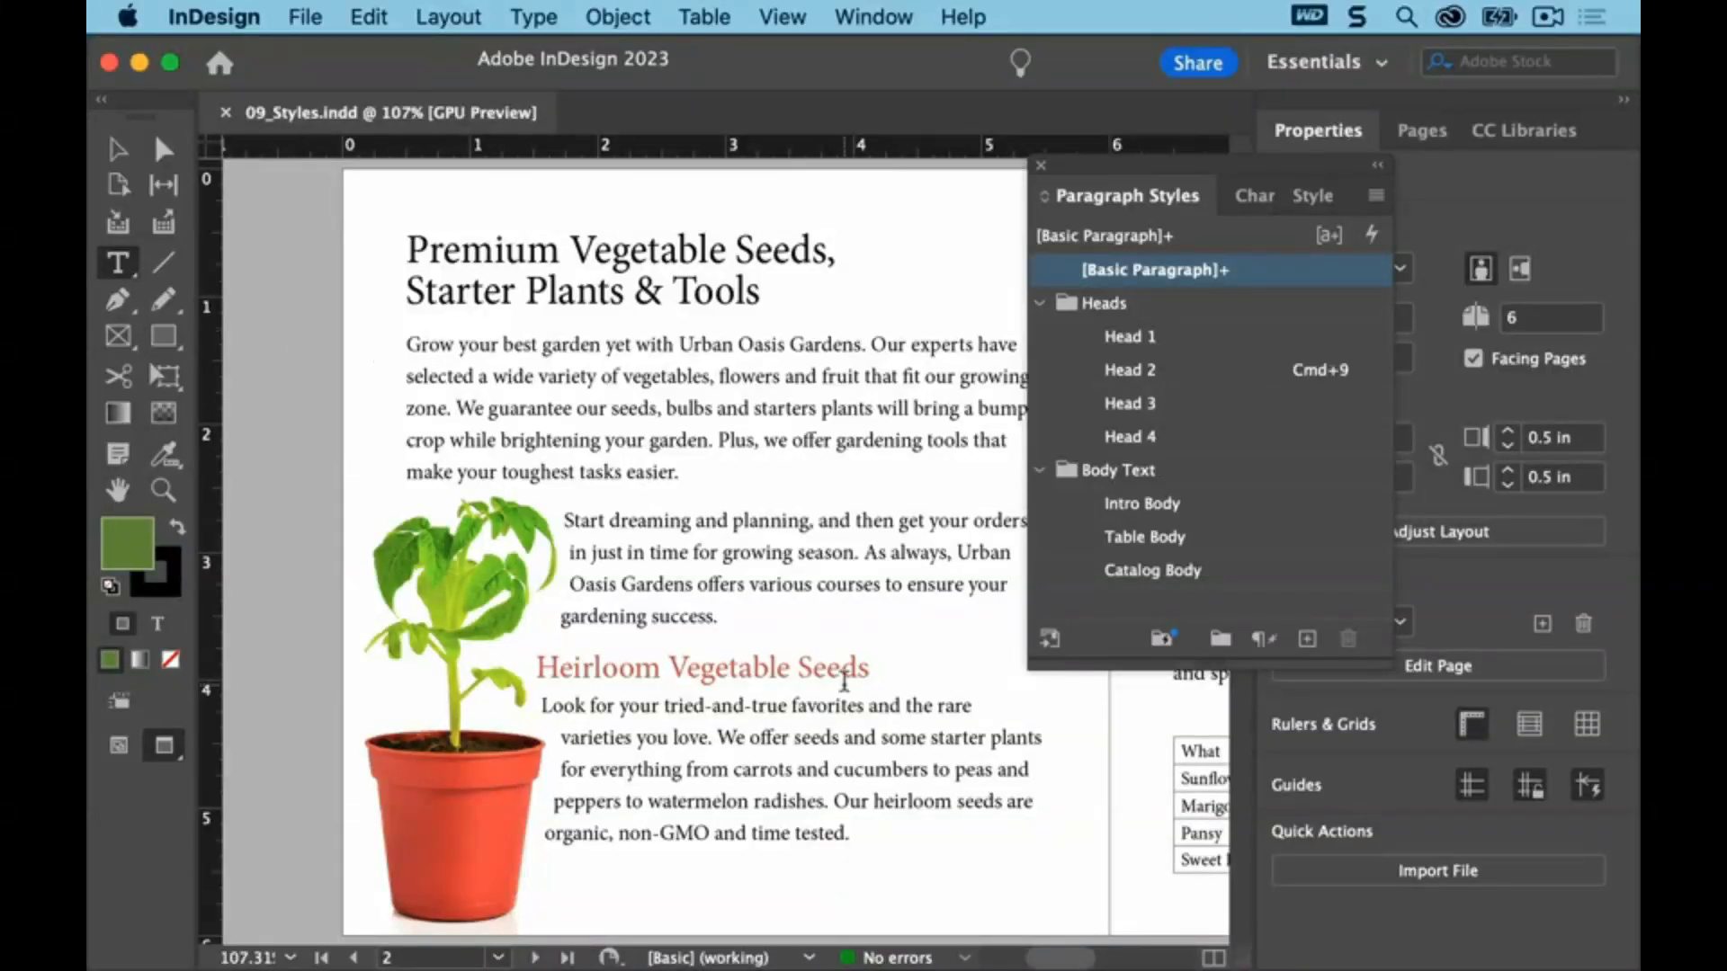
Apply the Head 2 paragraph style to the "Fruits & Flowers" and "Tools & Accessories" headings on page 3
left_click_drag(1067, 955, 1124, 955)
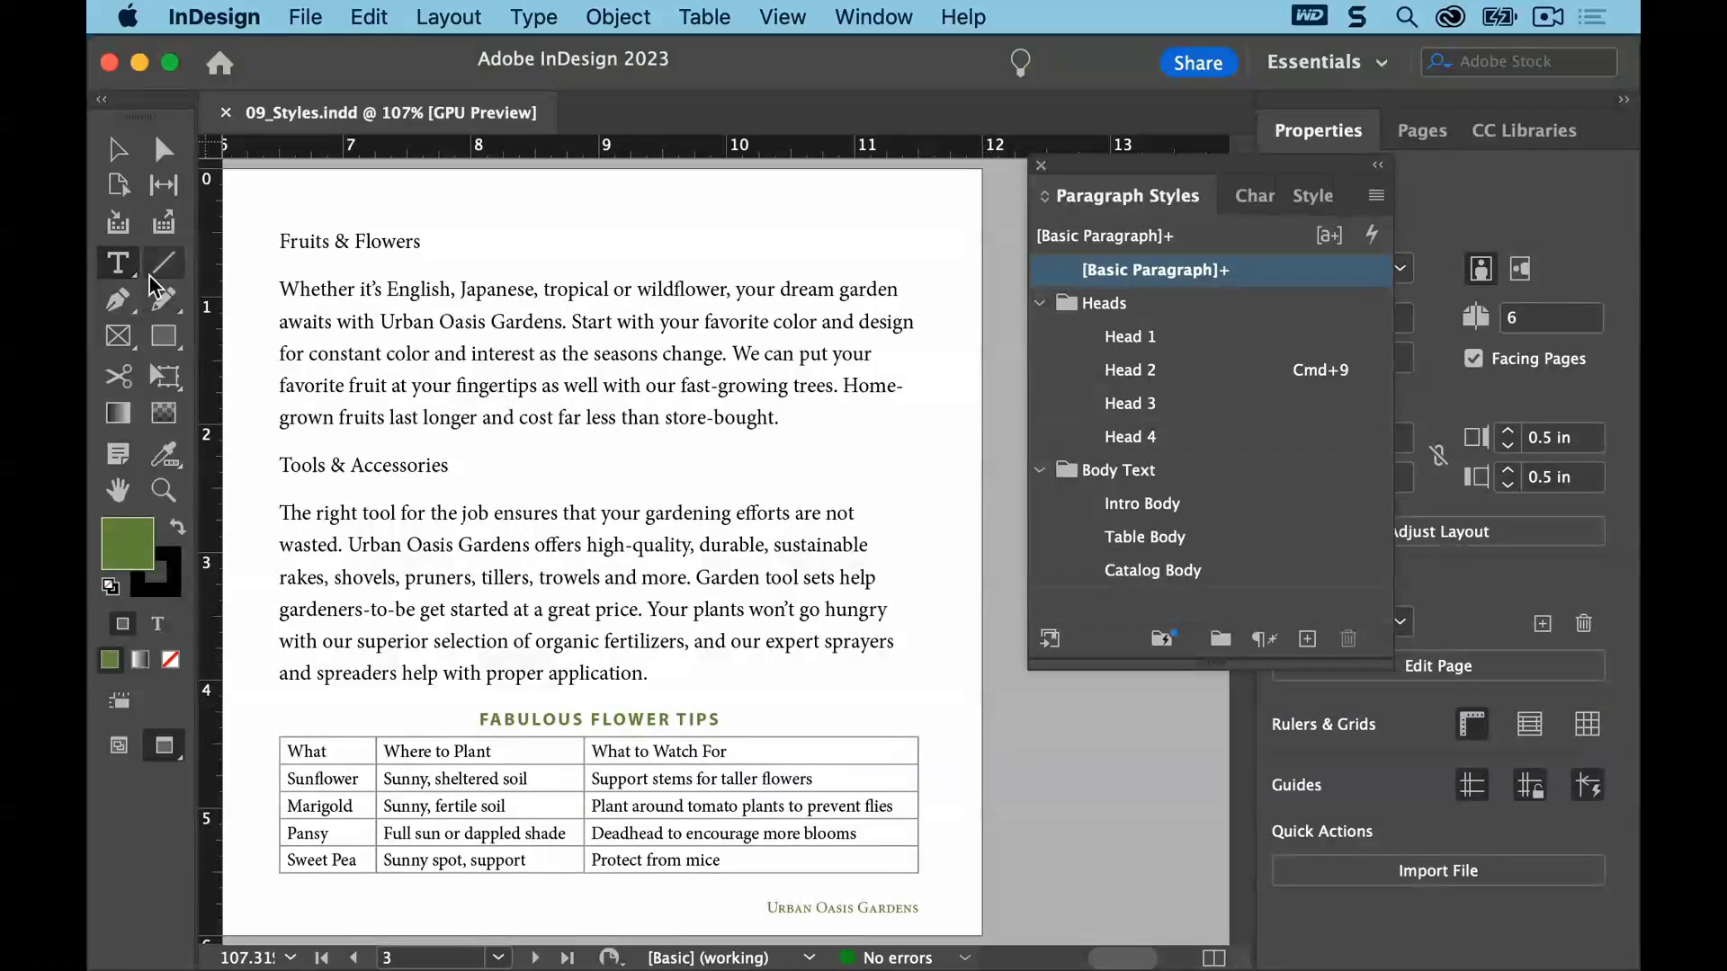
left_click(280, 241)
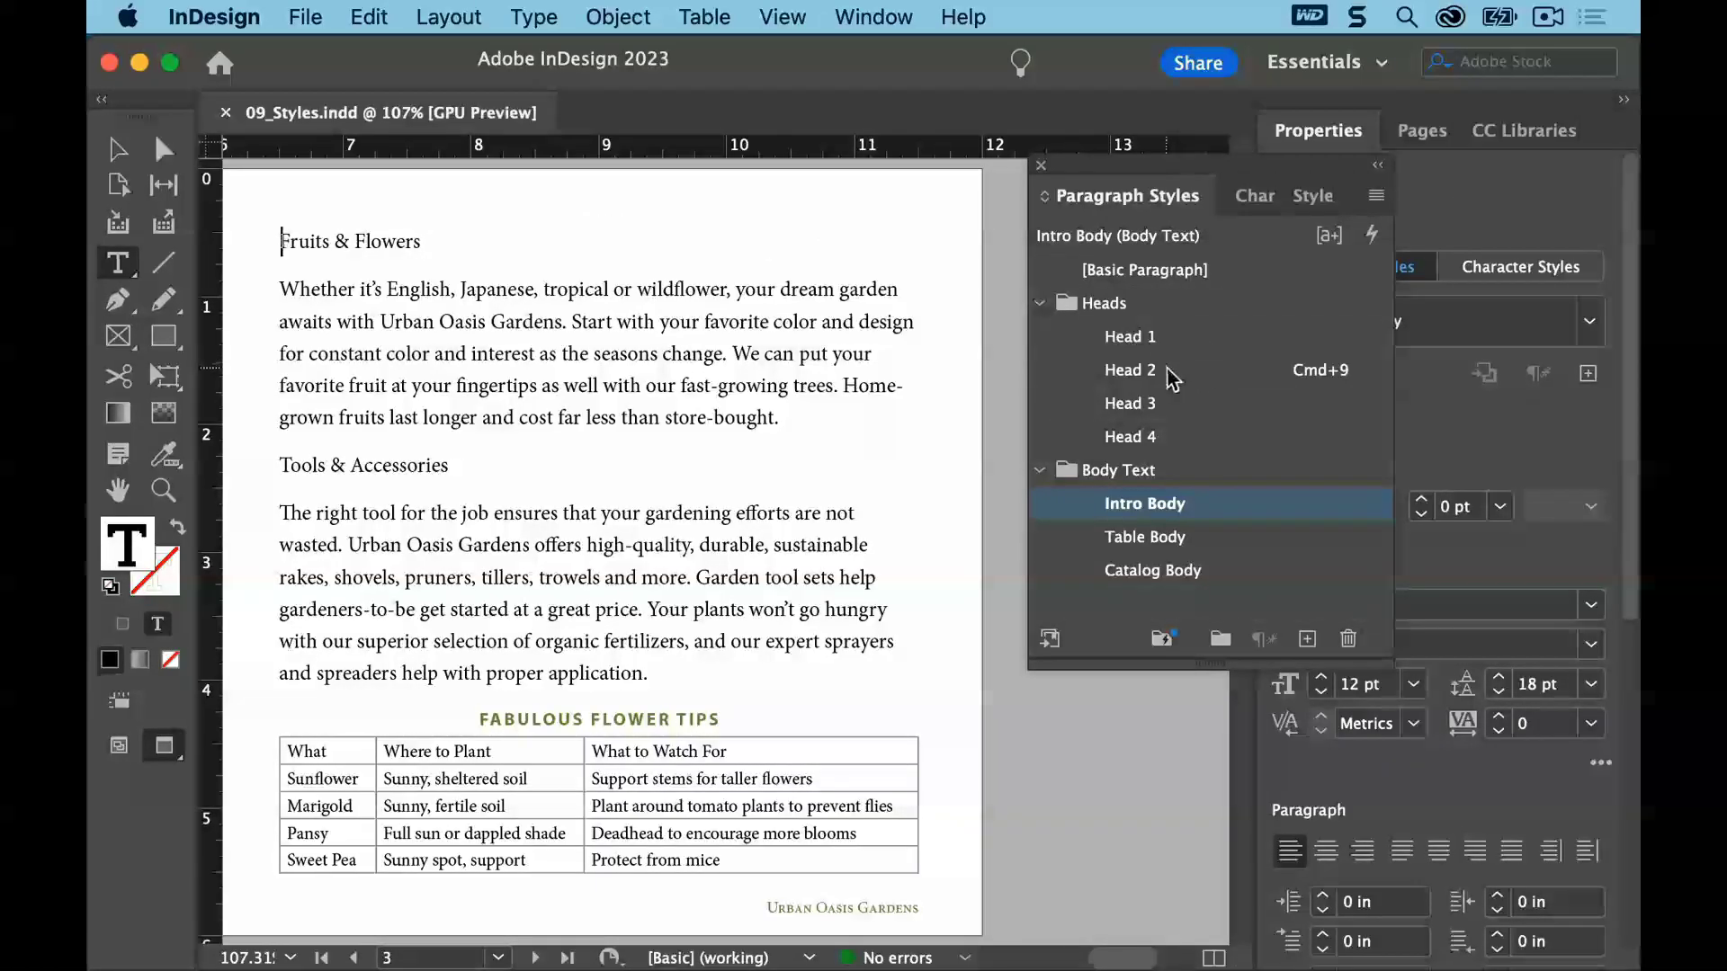
left_click(1131, 369)
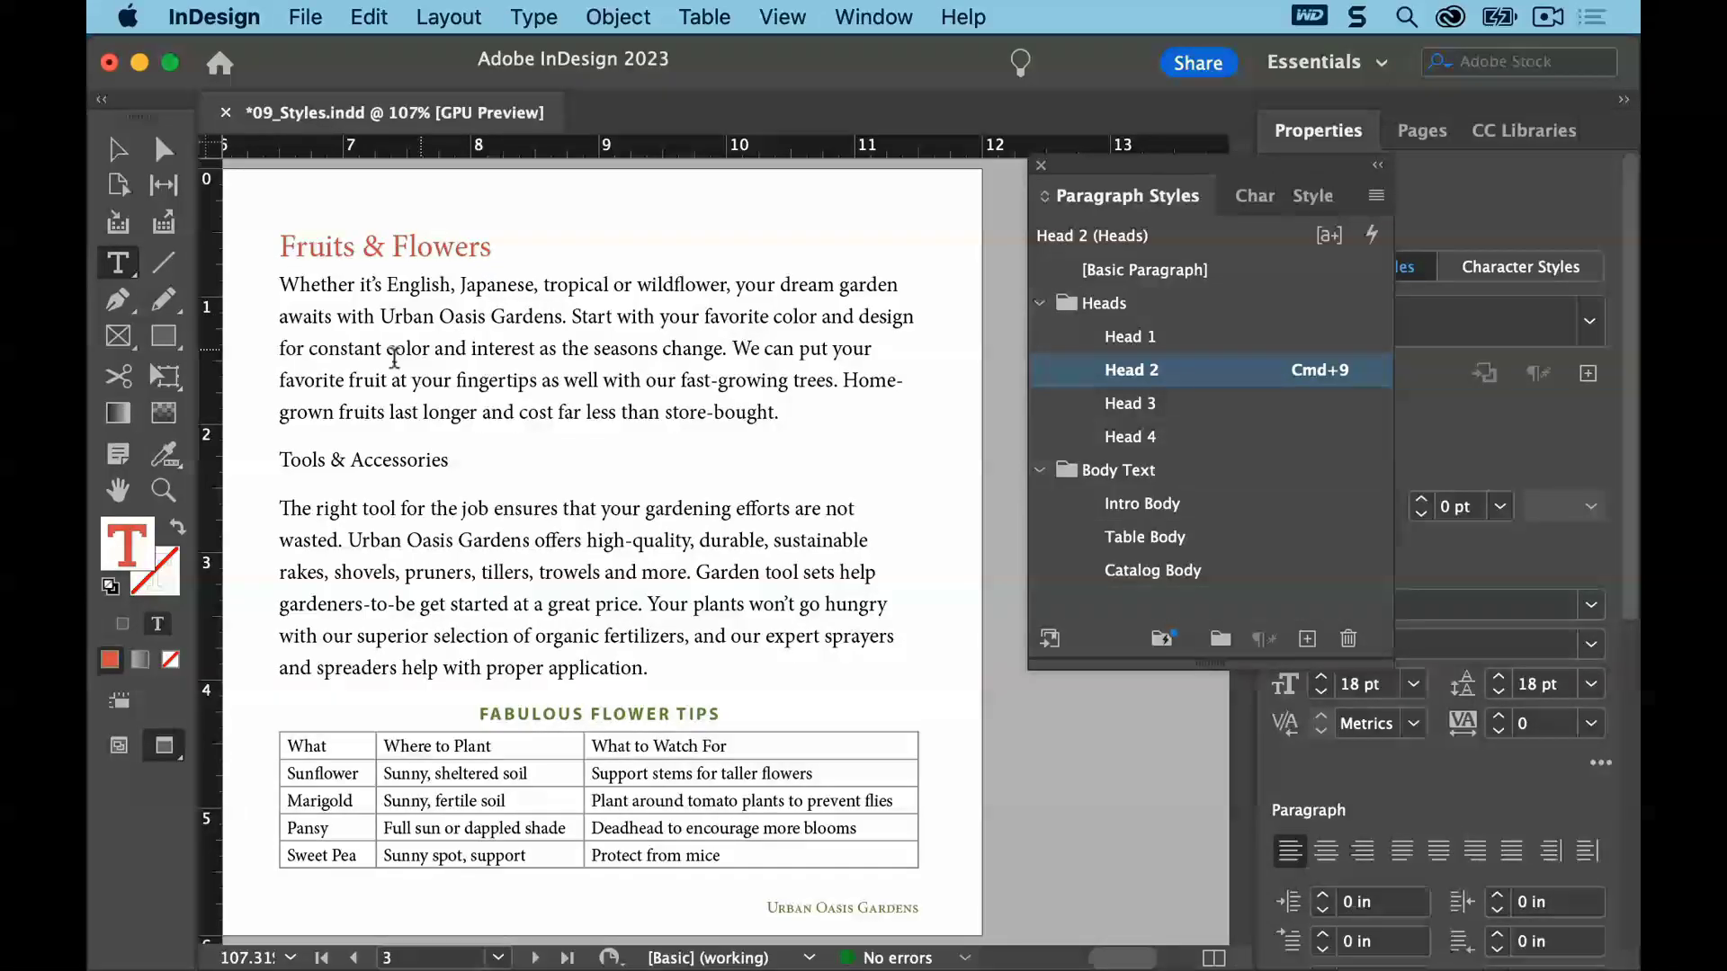
left_click(313, 459)
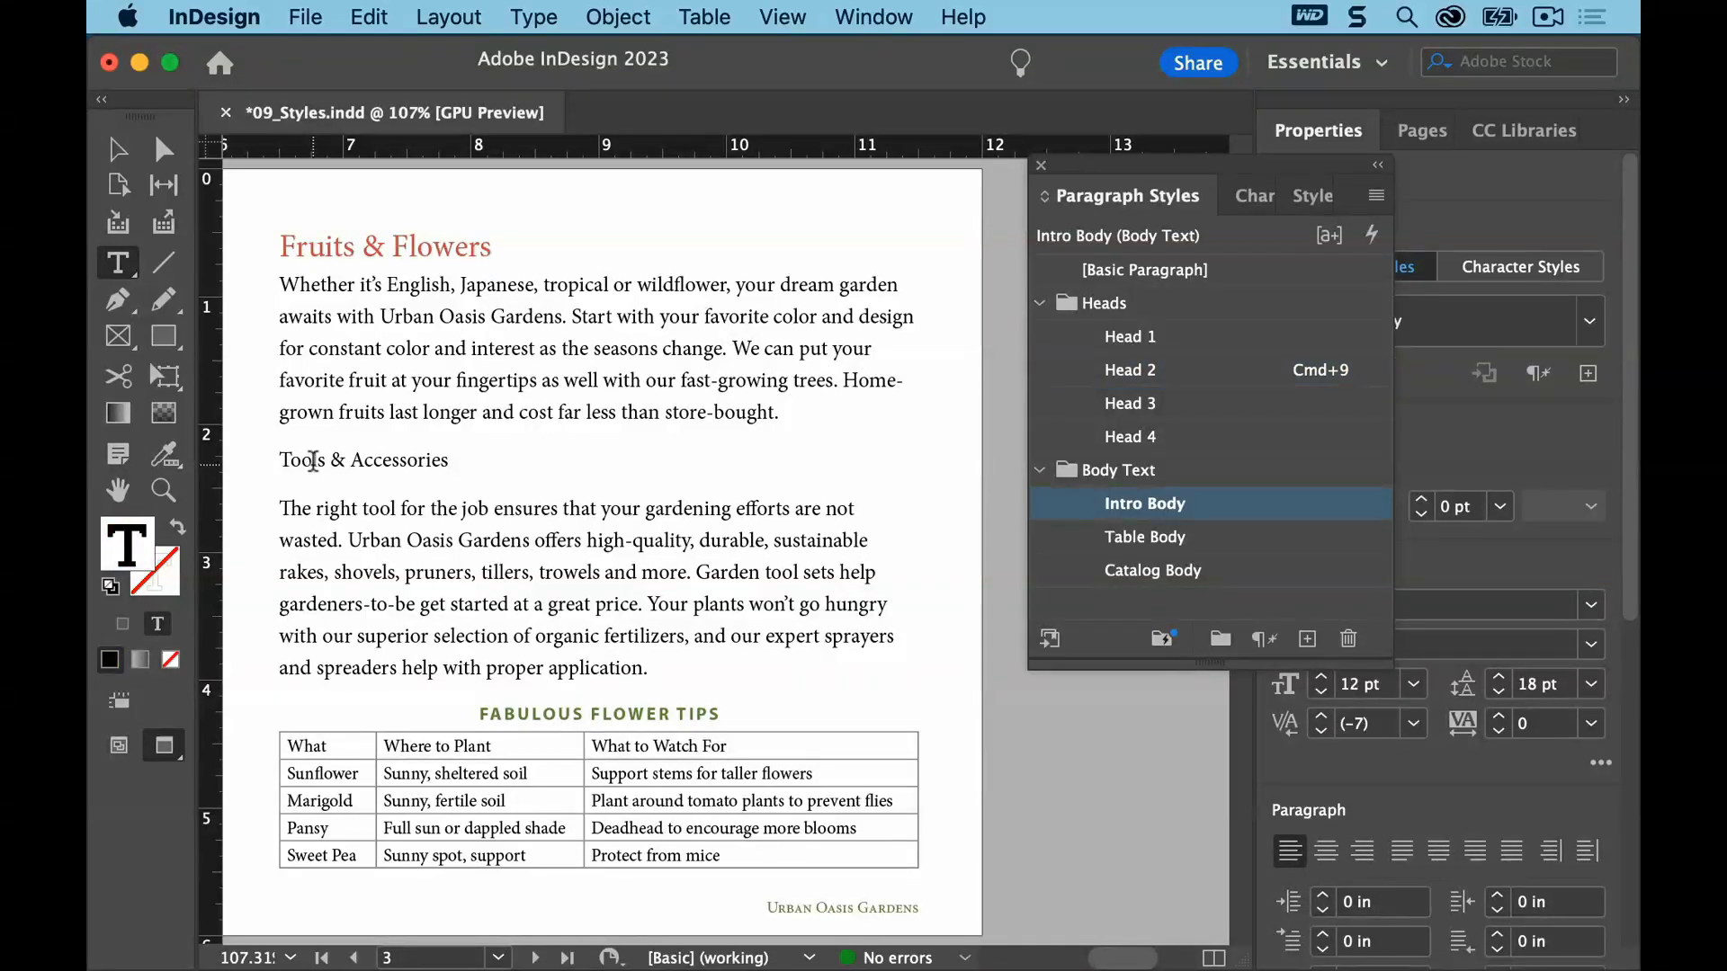
left_click(1128, 372)
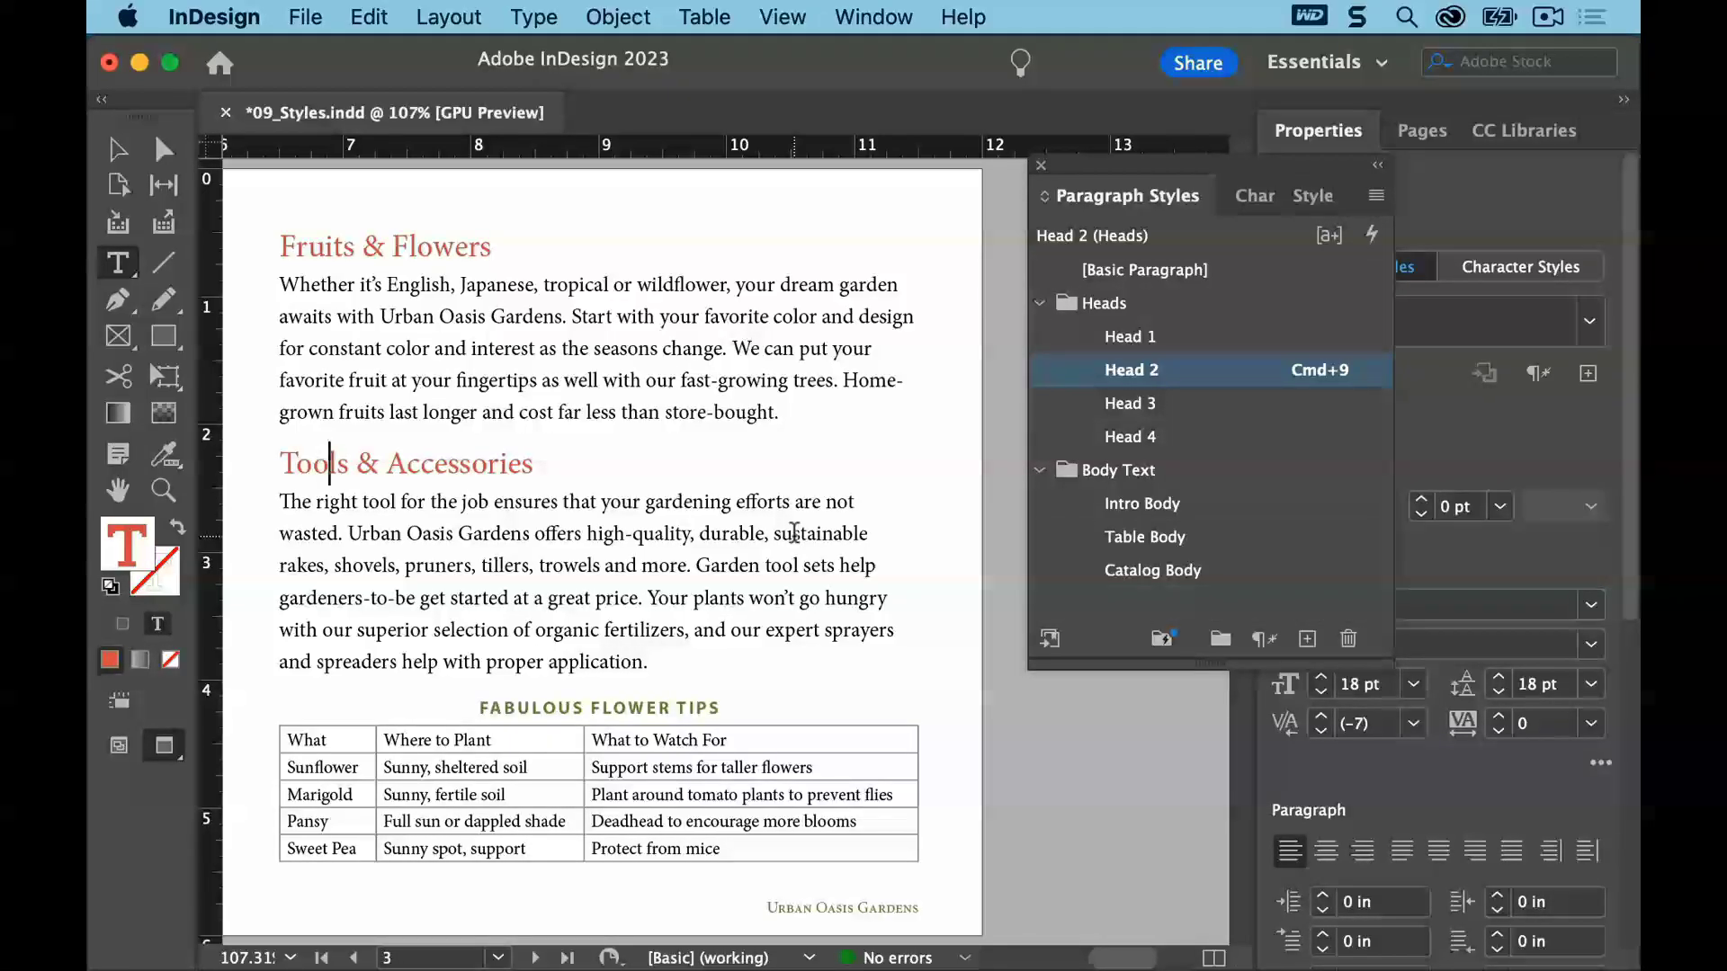
Override the "Tools & Accessories" heading's text fill with Green-Medium, and clear the style overrides again
double_click(421, 466)
triple_click(421, 466)
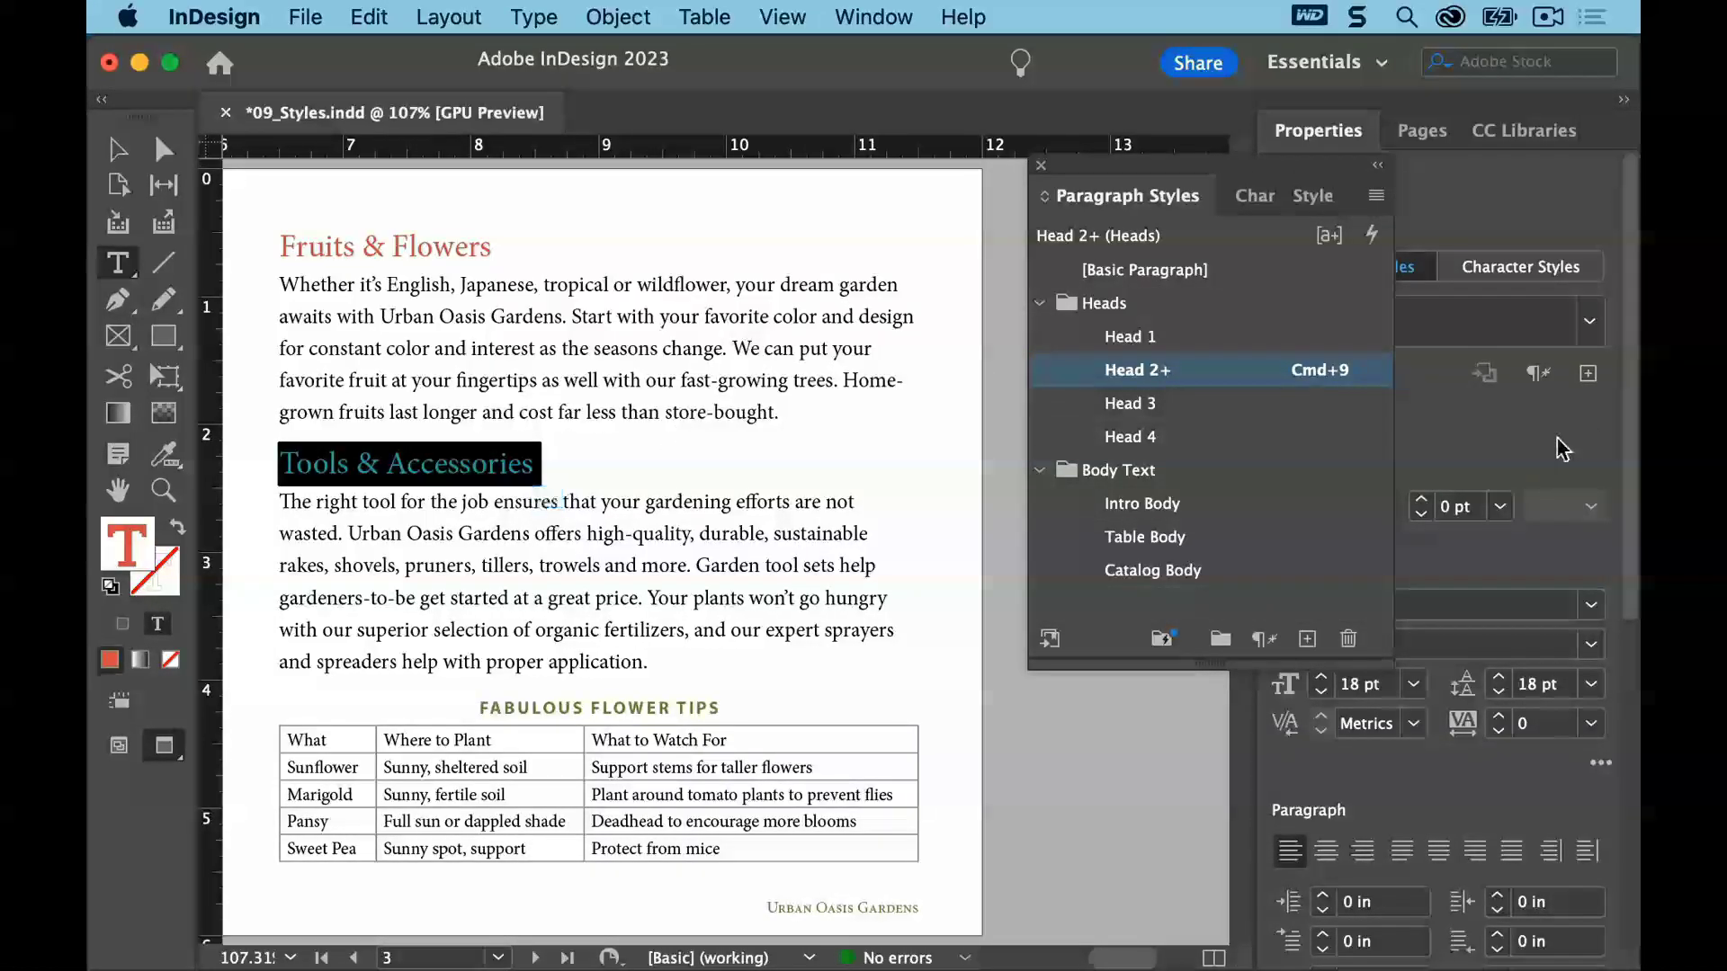
left_click_drag(1180, 165, 966, 131)
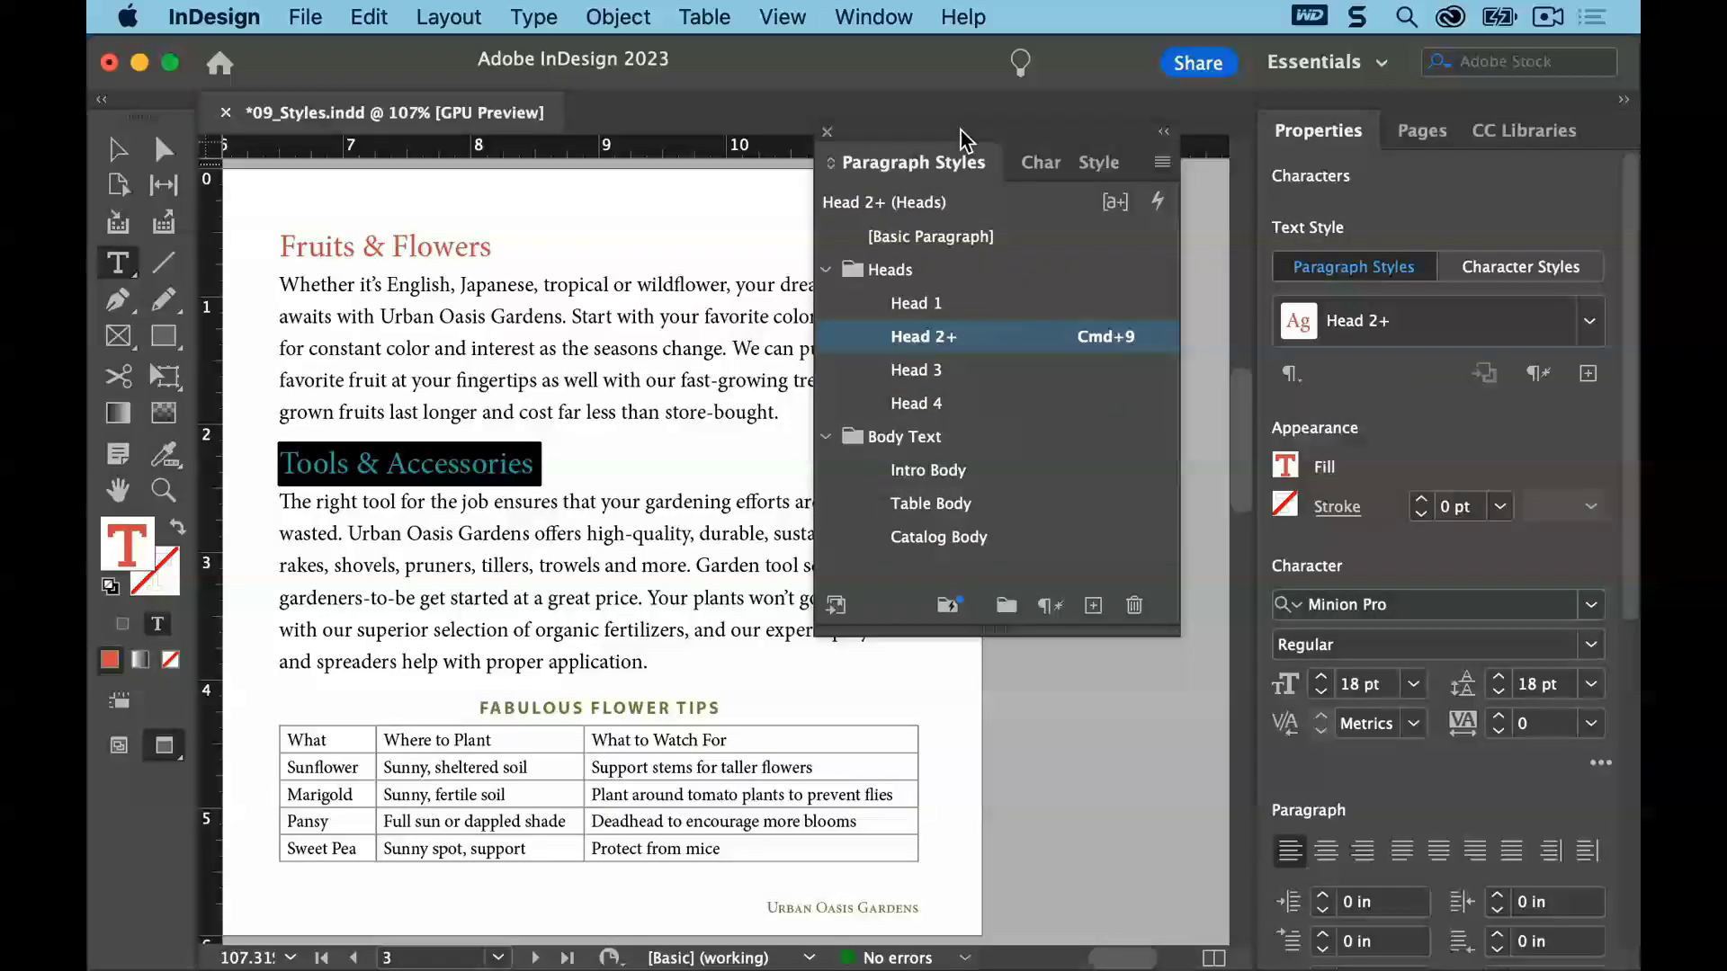
left_click(1285, 466)
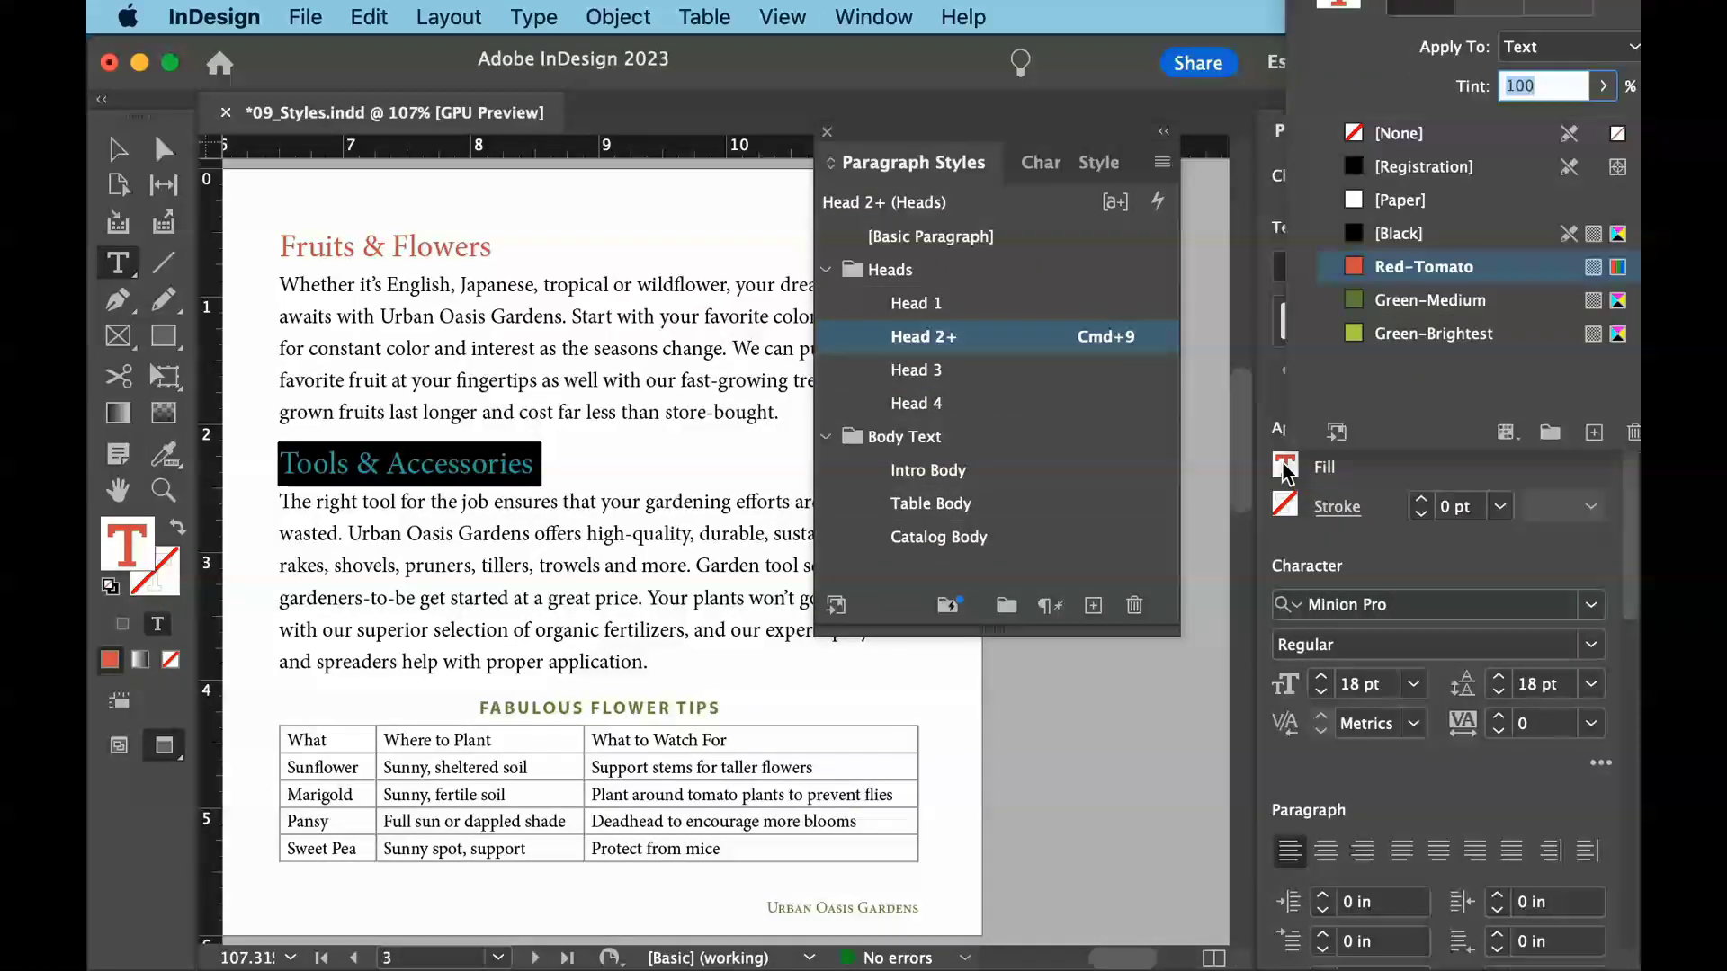
left_click(1424, 306)
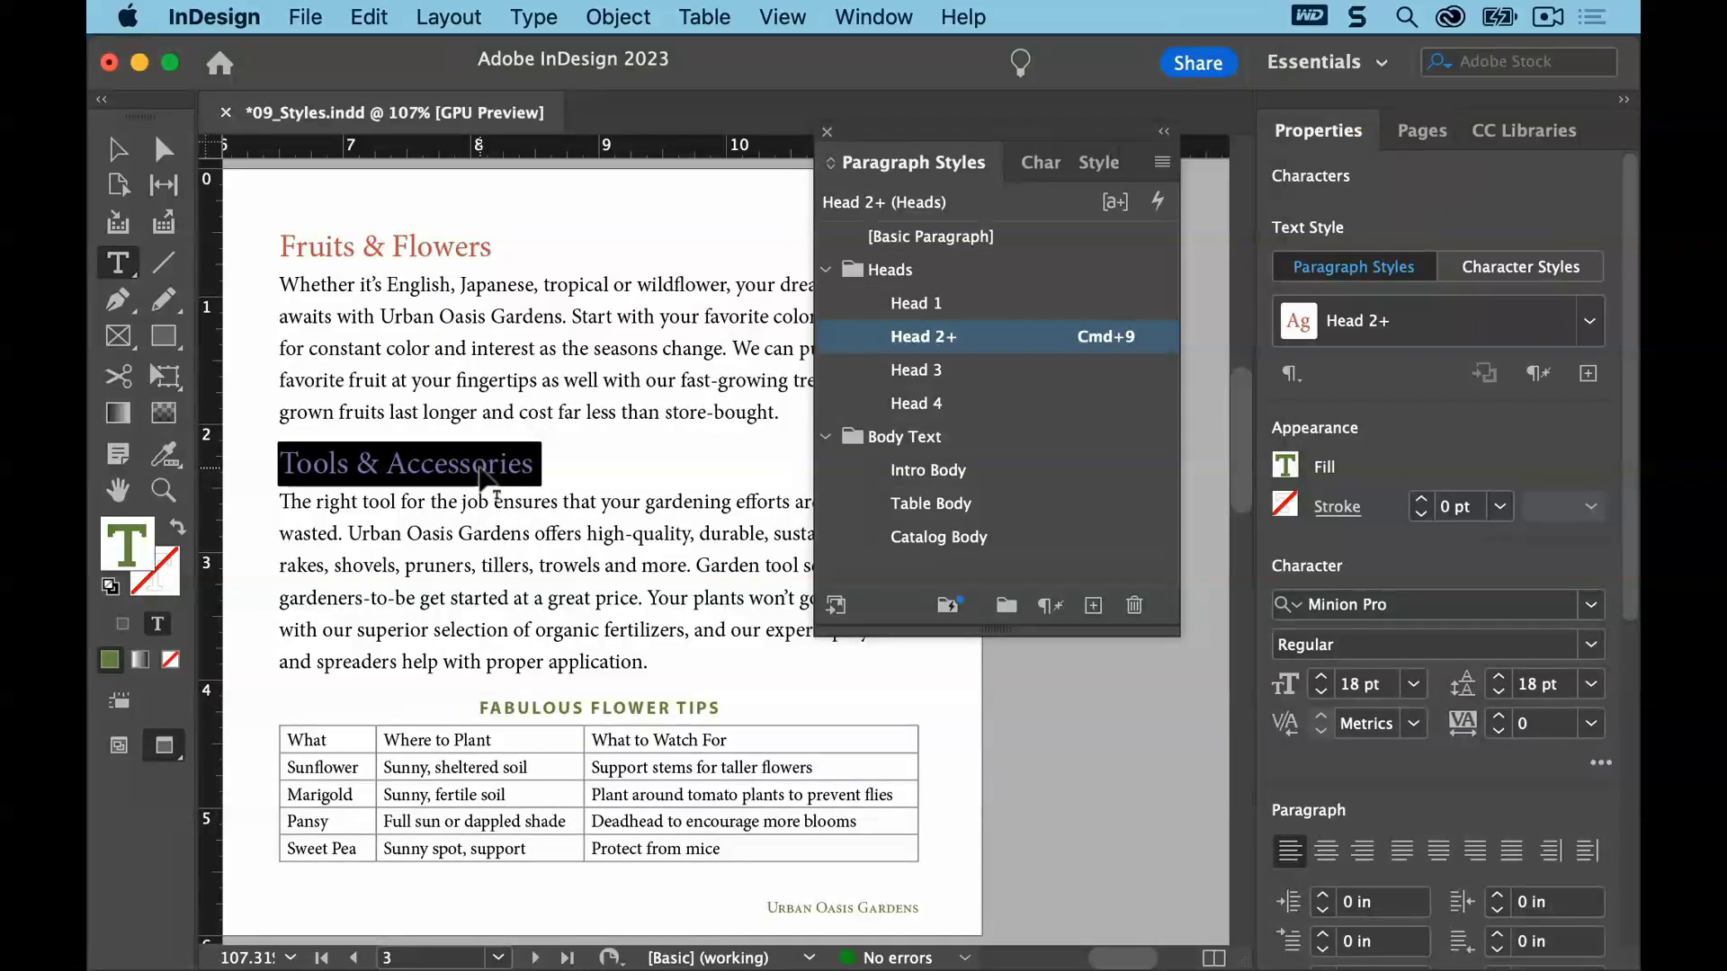
left_click(484, 465)
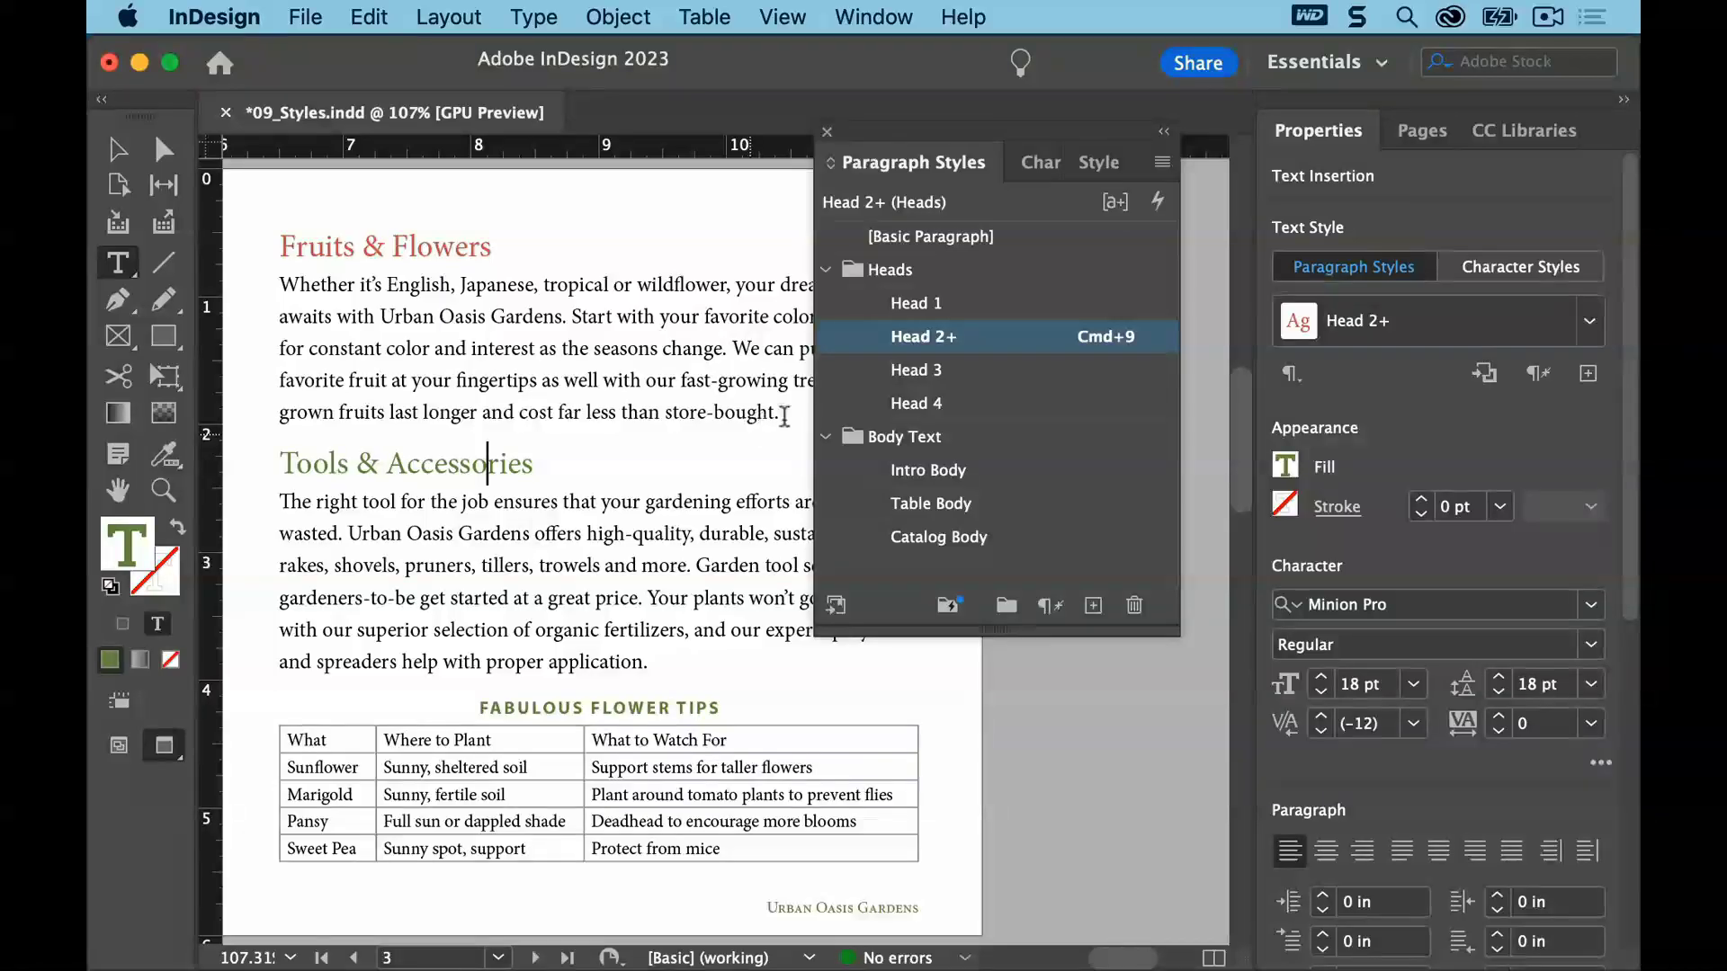
mouse_move(956, 348)
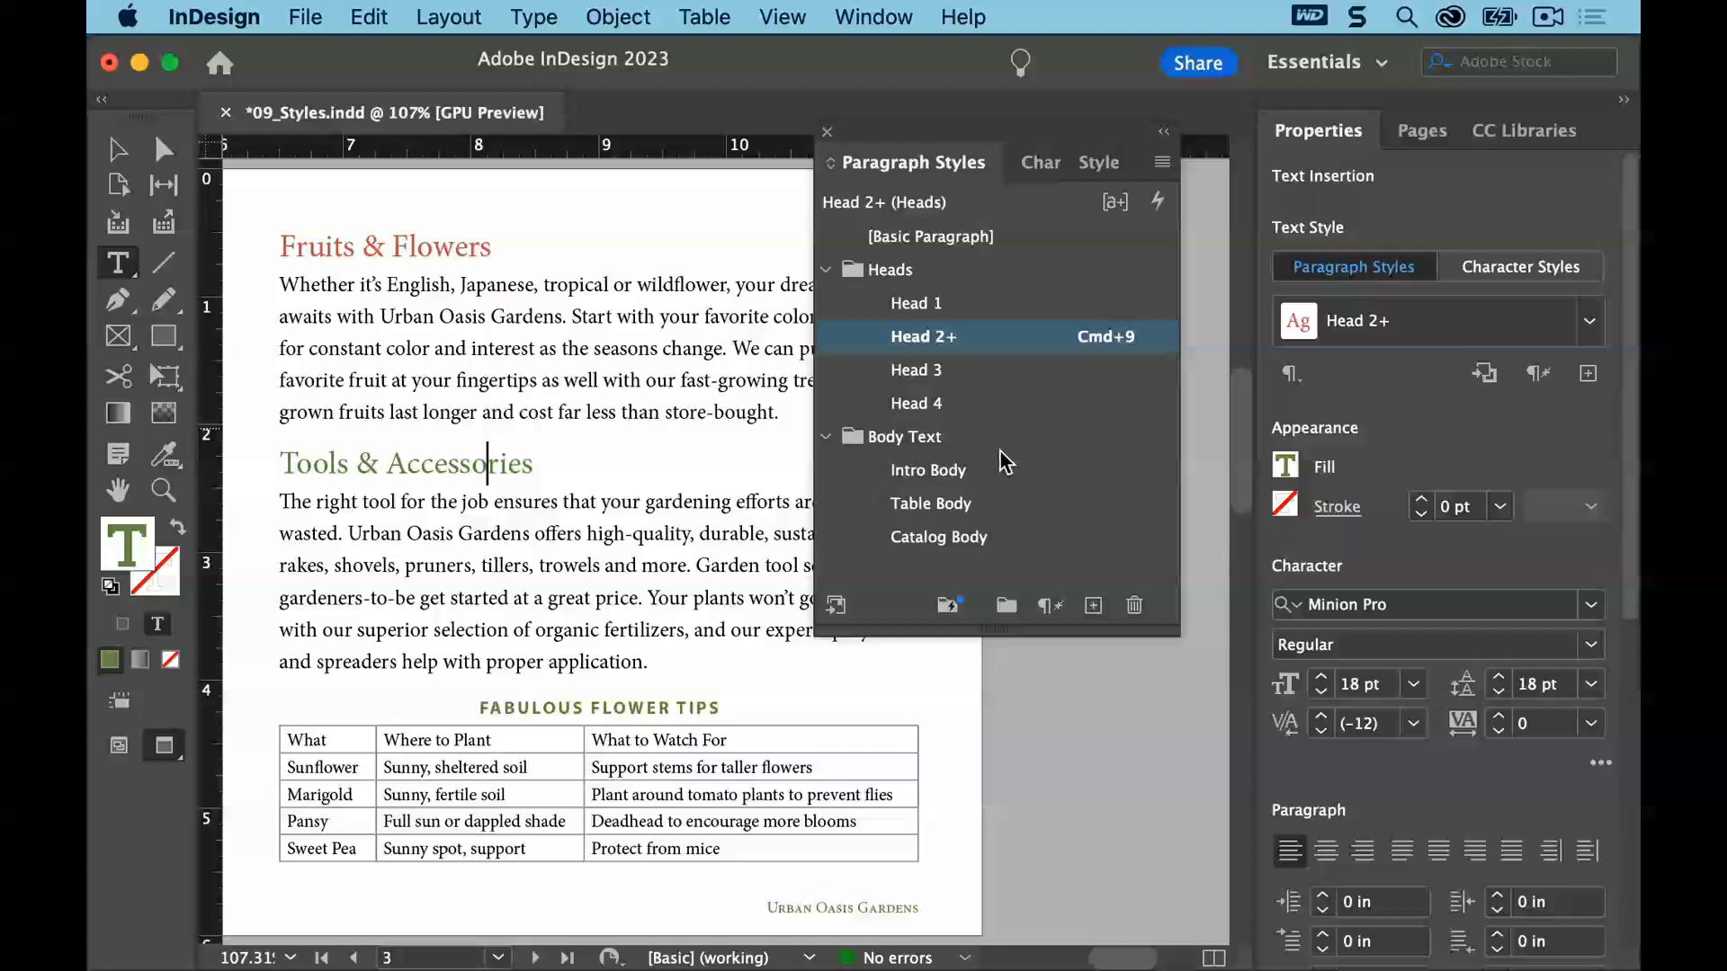
left_click(1045, 605)
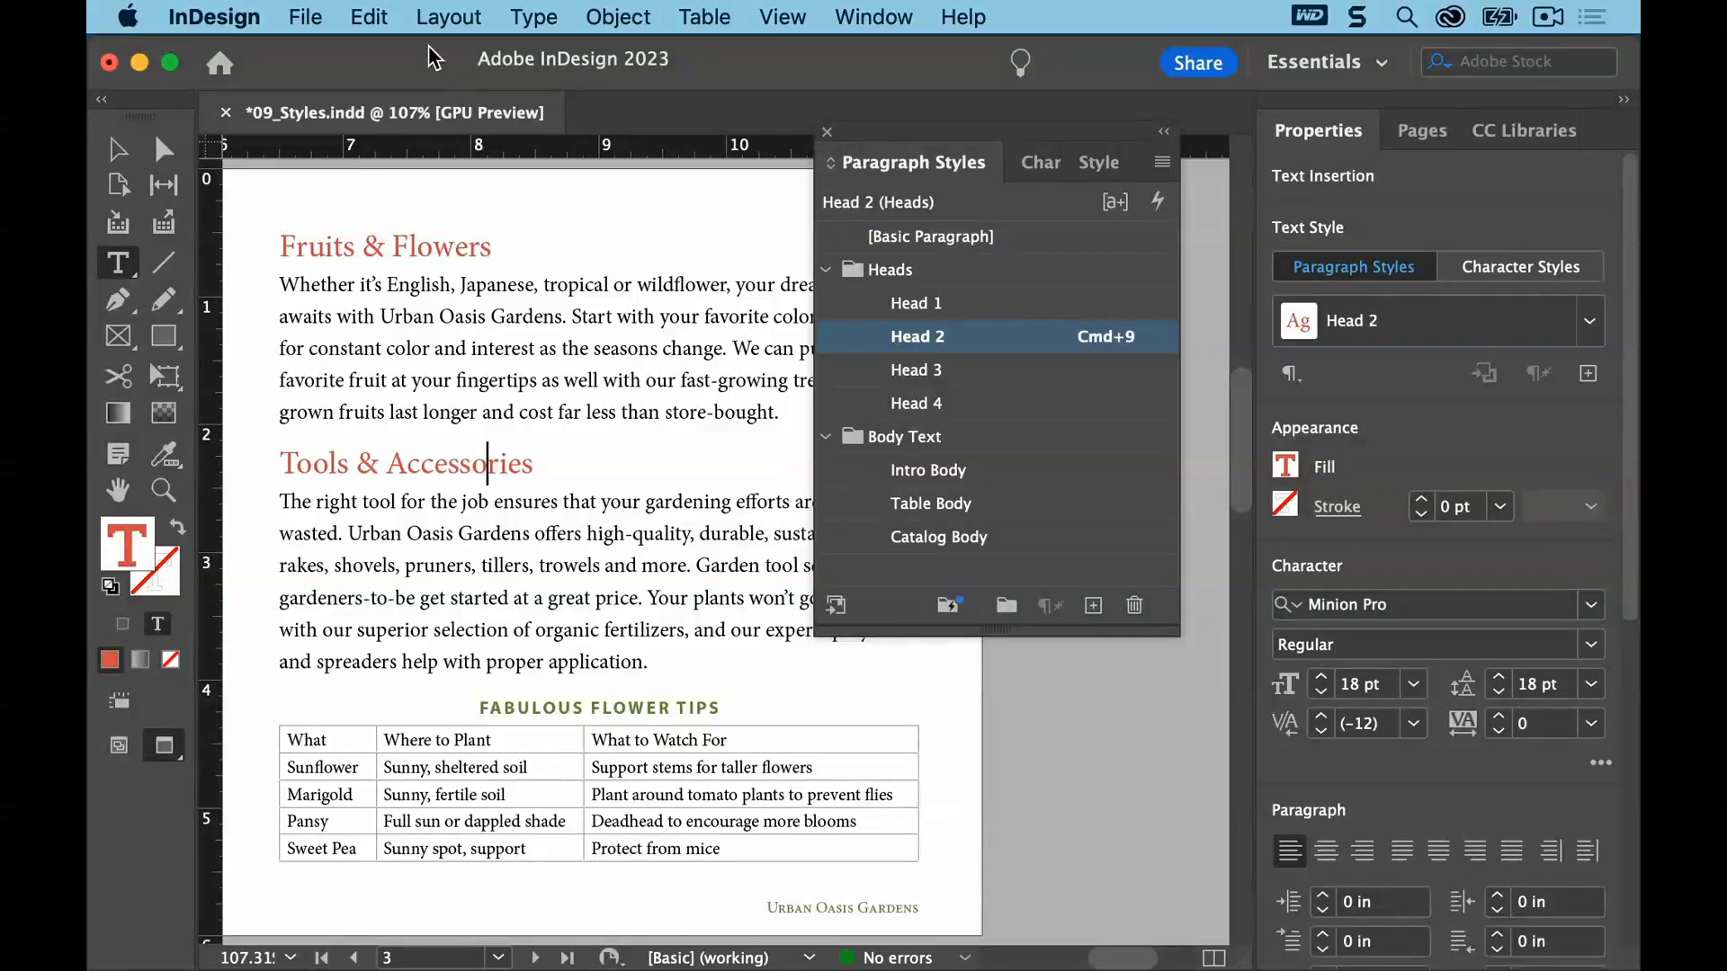
Deselect all text on page 3 and save 09_Styles.indd with the styled headings
left_click(367, 17)
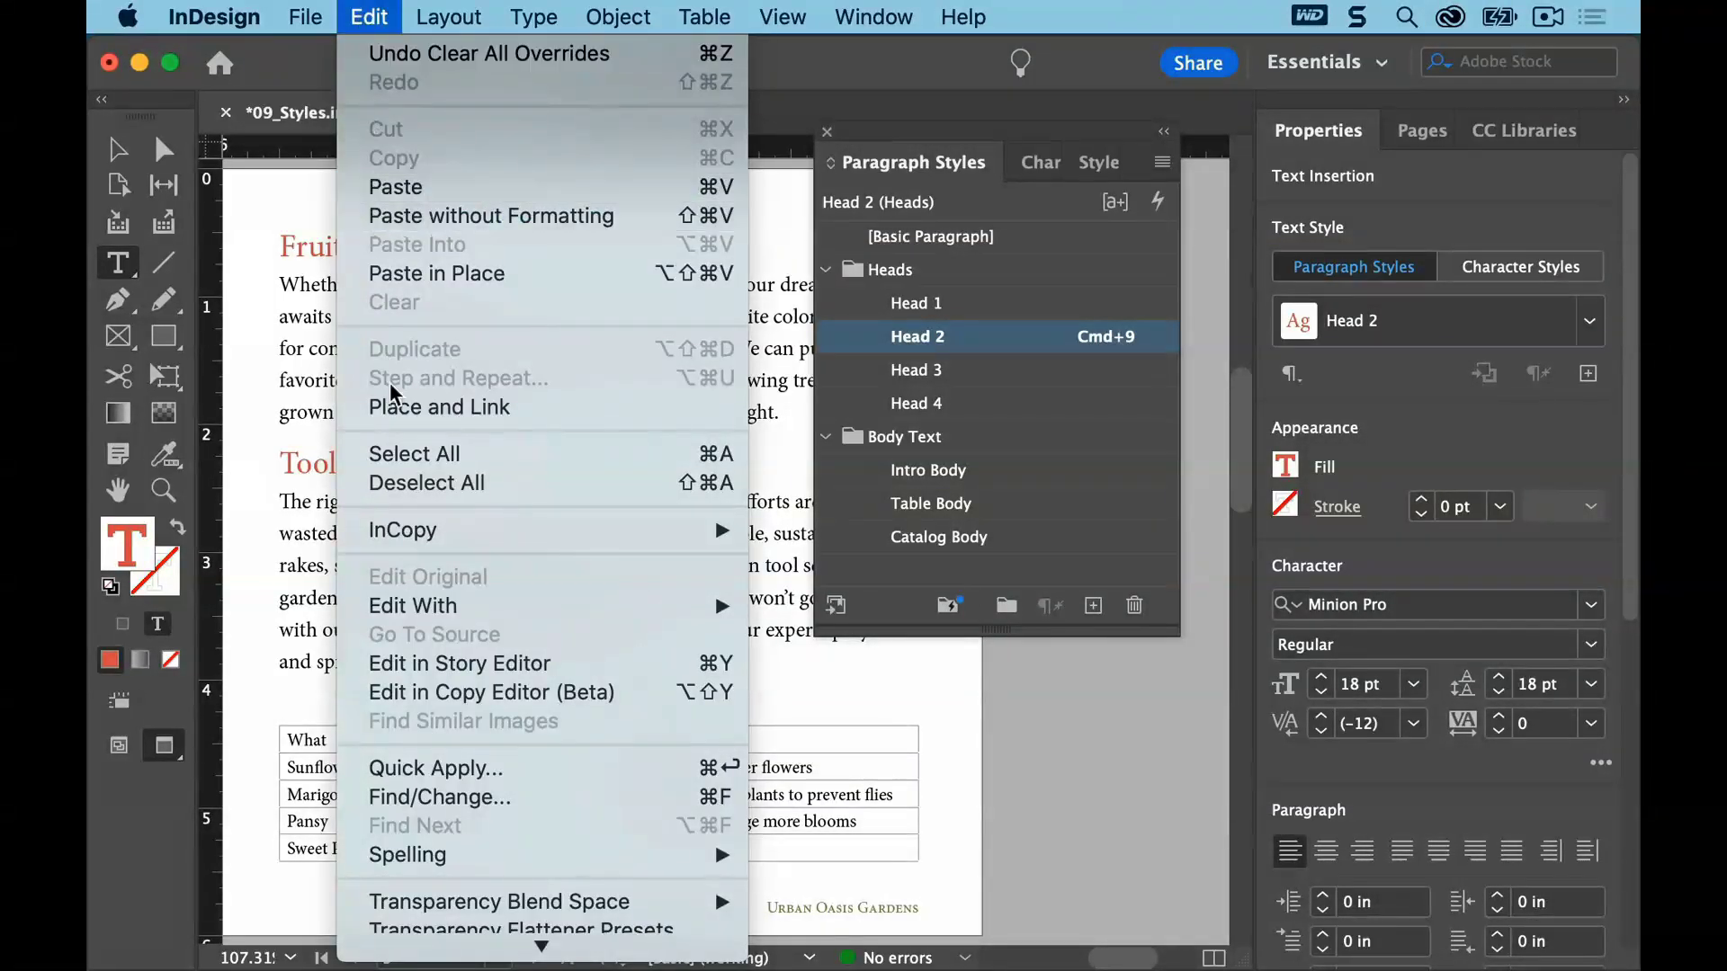
left_click(398, 484)
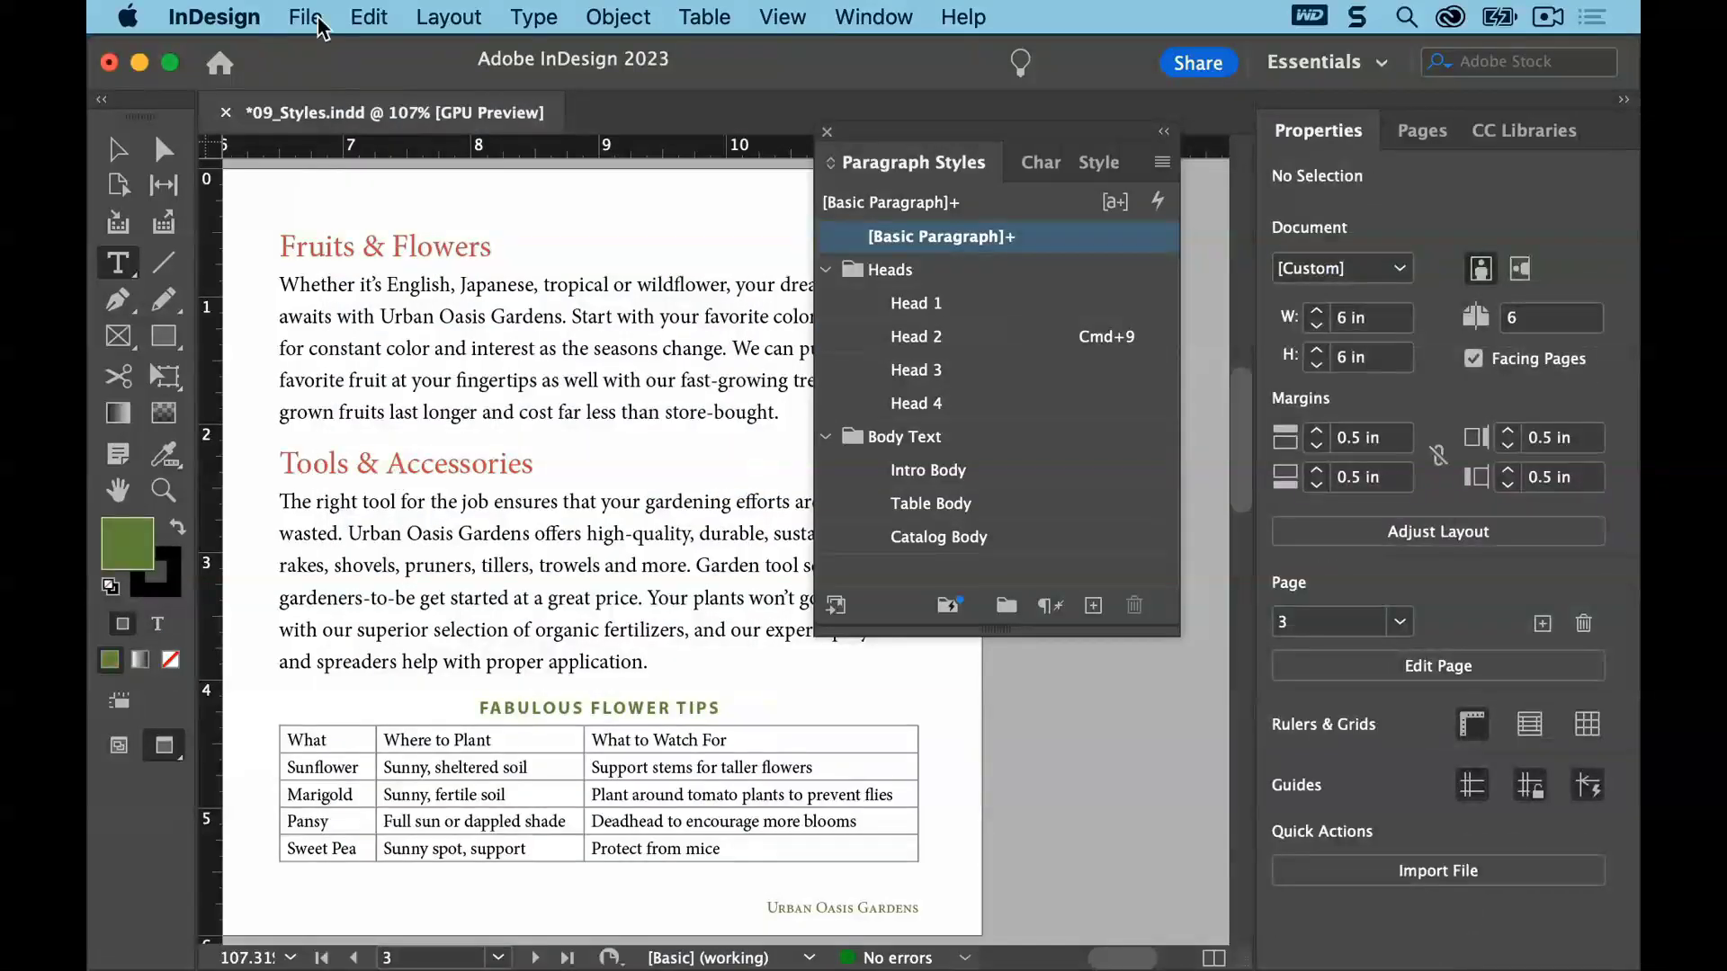
left_click(308, 18)
left_click(329, 187)
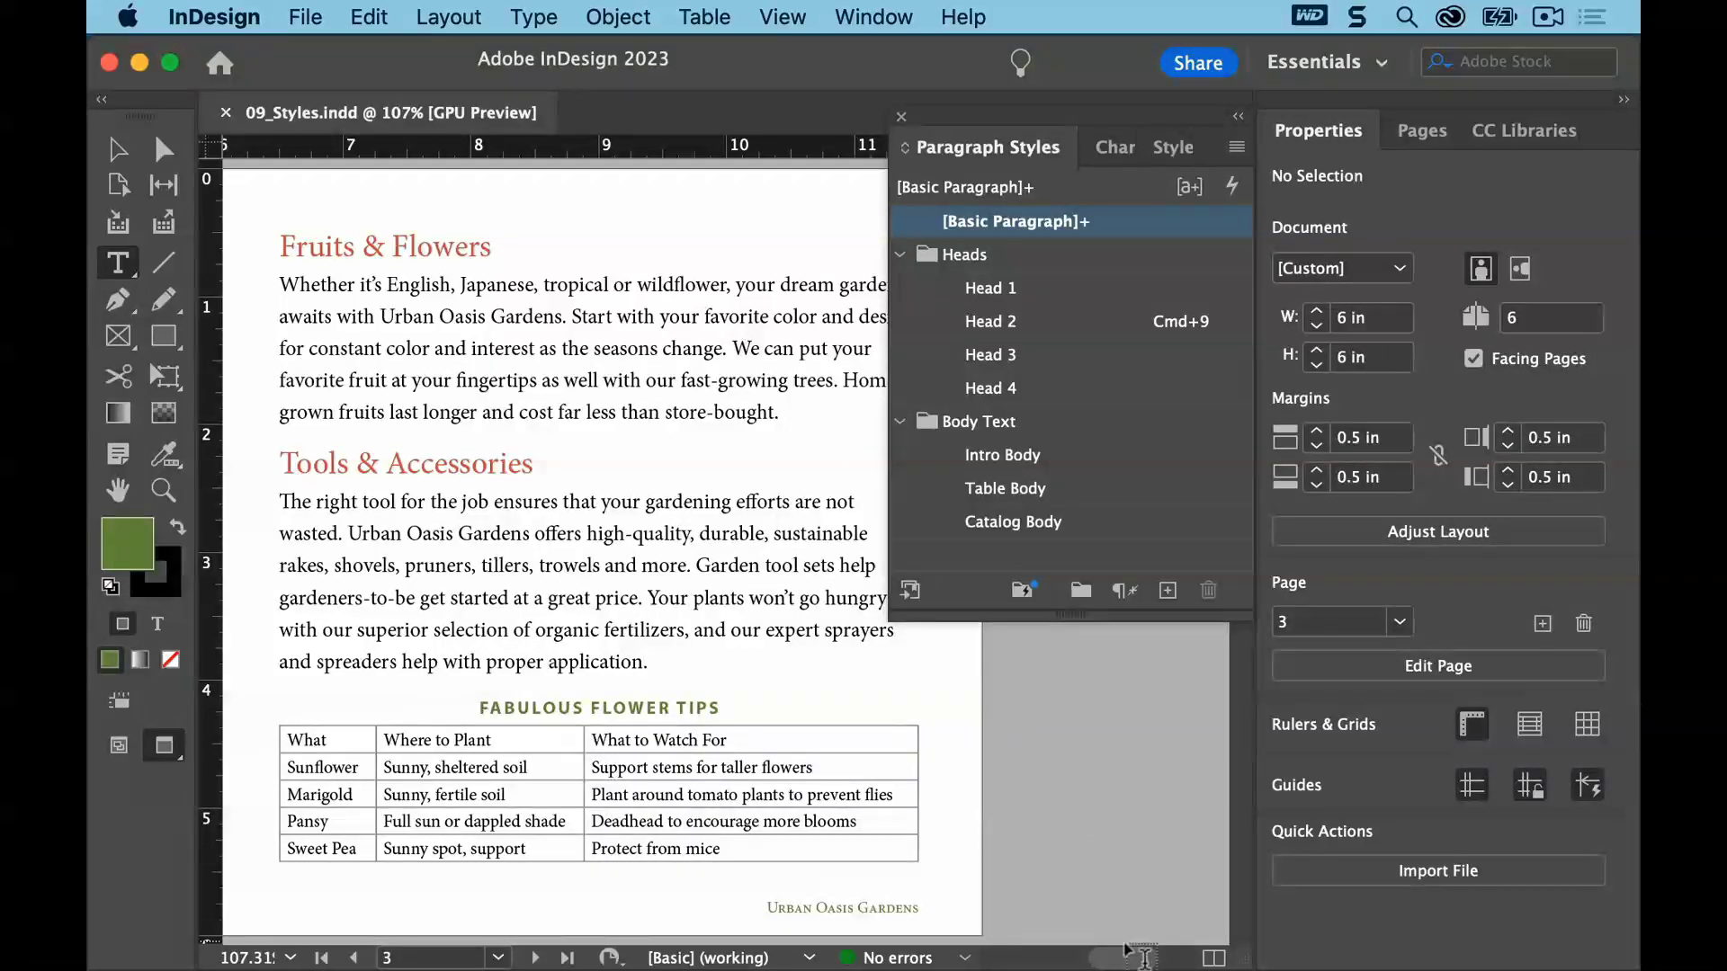
Return to page 2, show the Character Styles panel and move it to the end of its panel group
left_click_drag(1125, 961, 1076, 963)
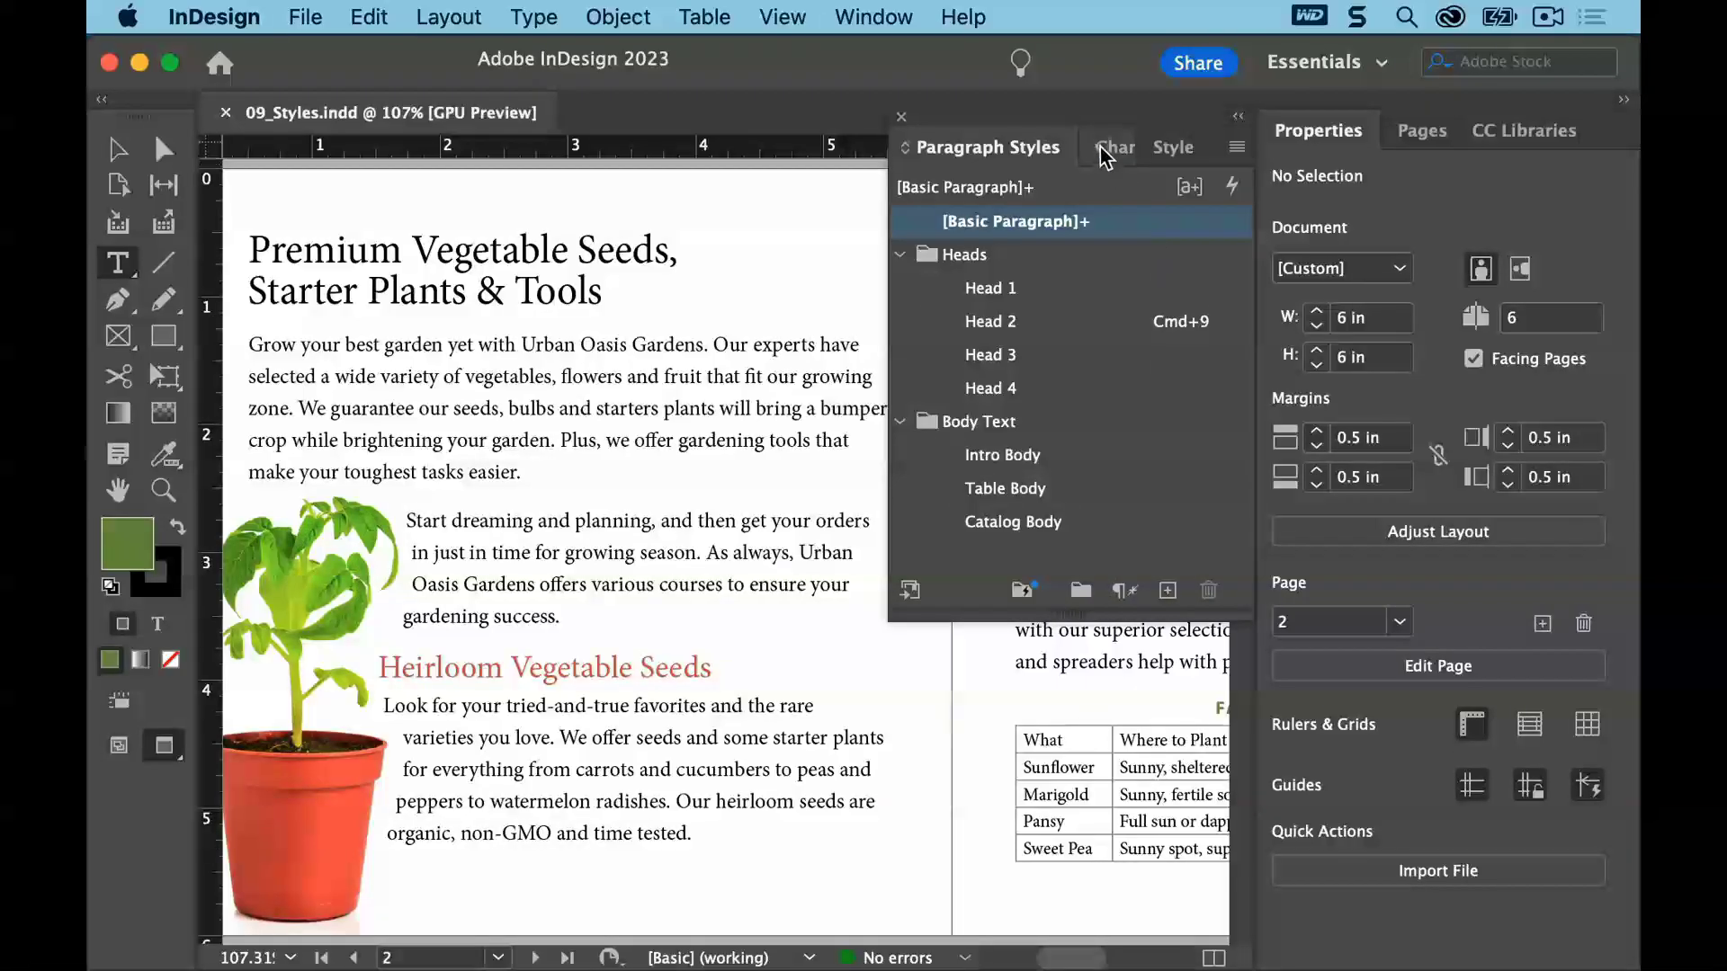
left_click(536, 17)
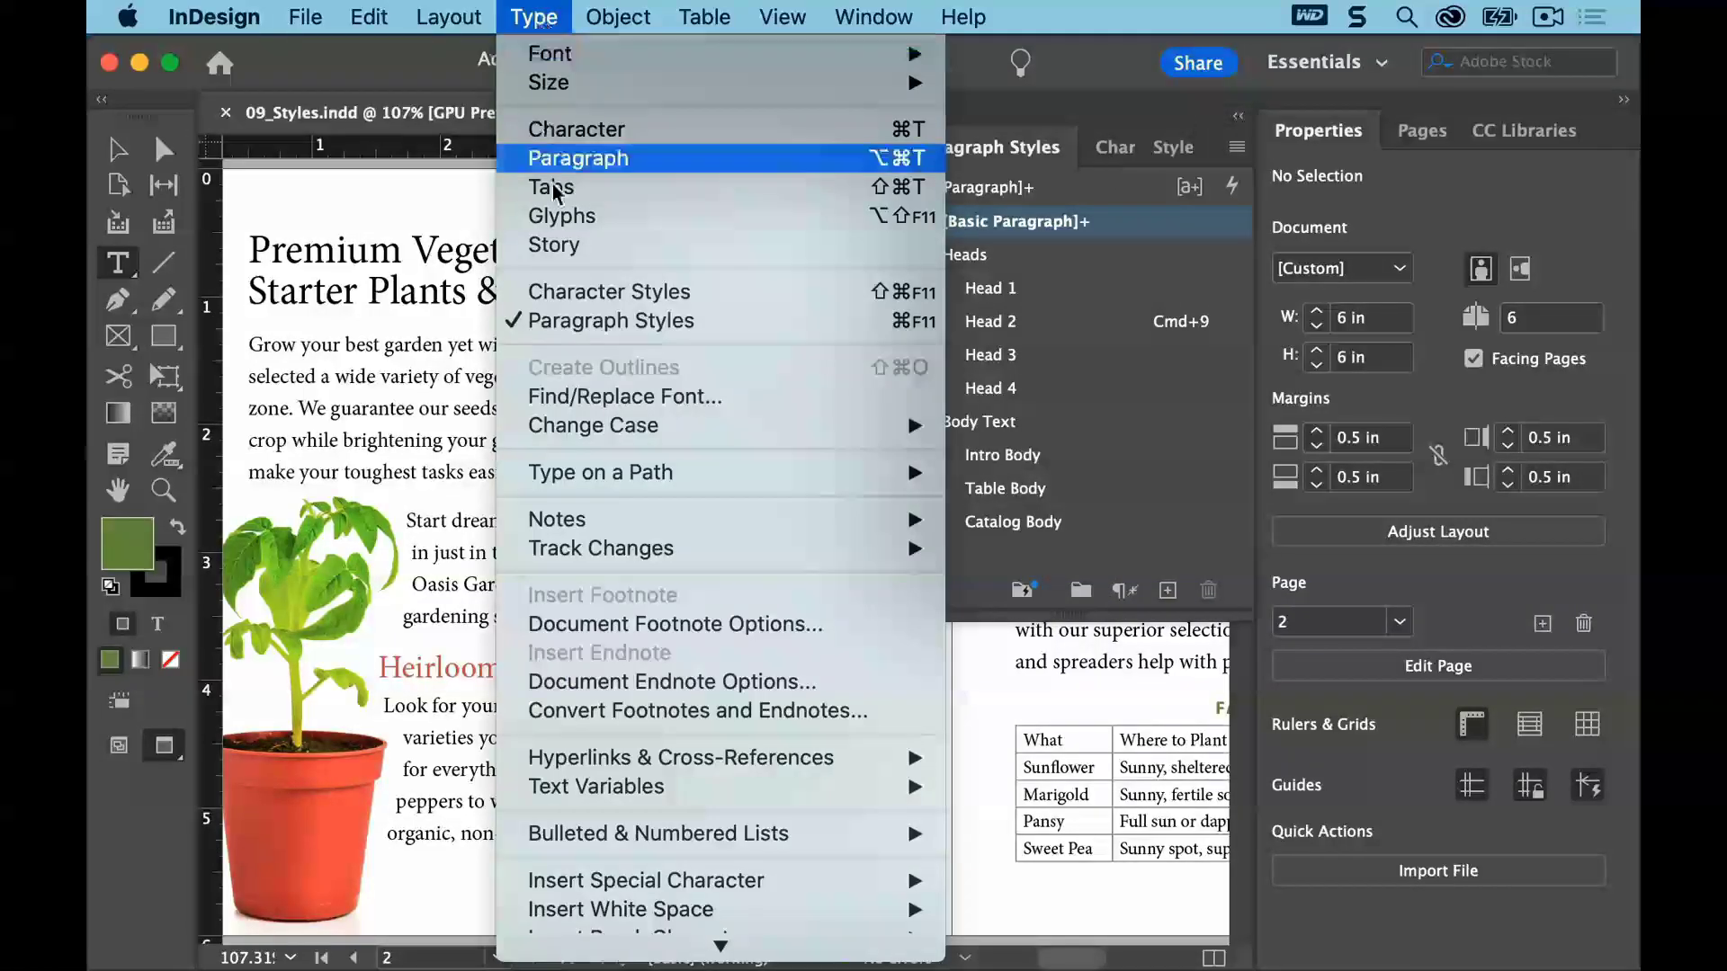
left_click(589, 292)
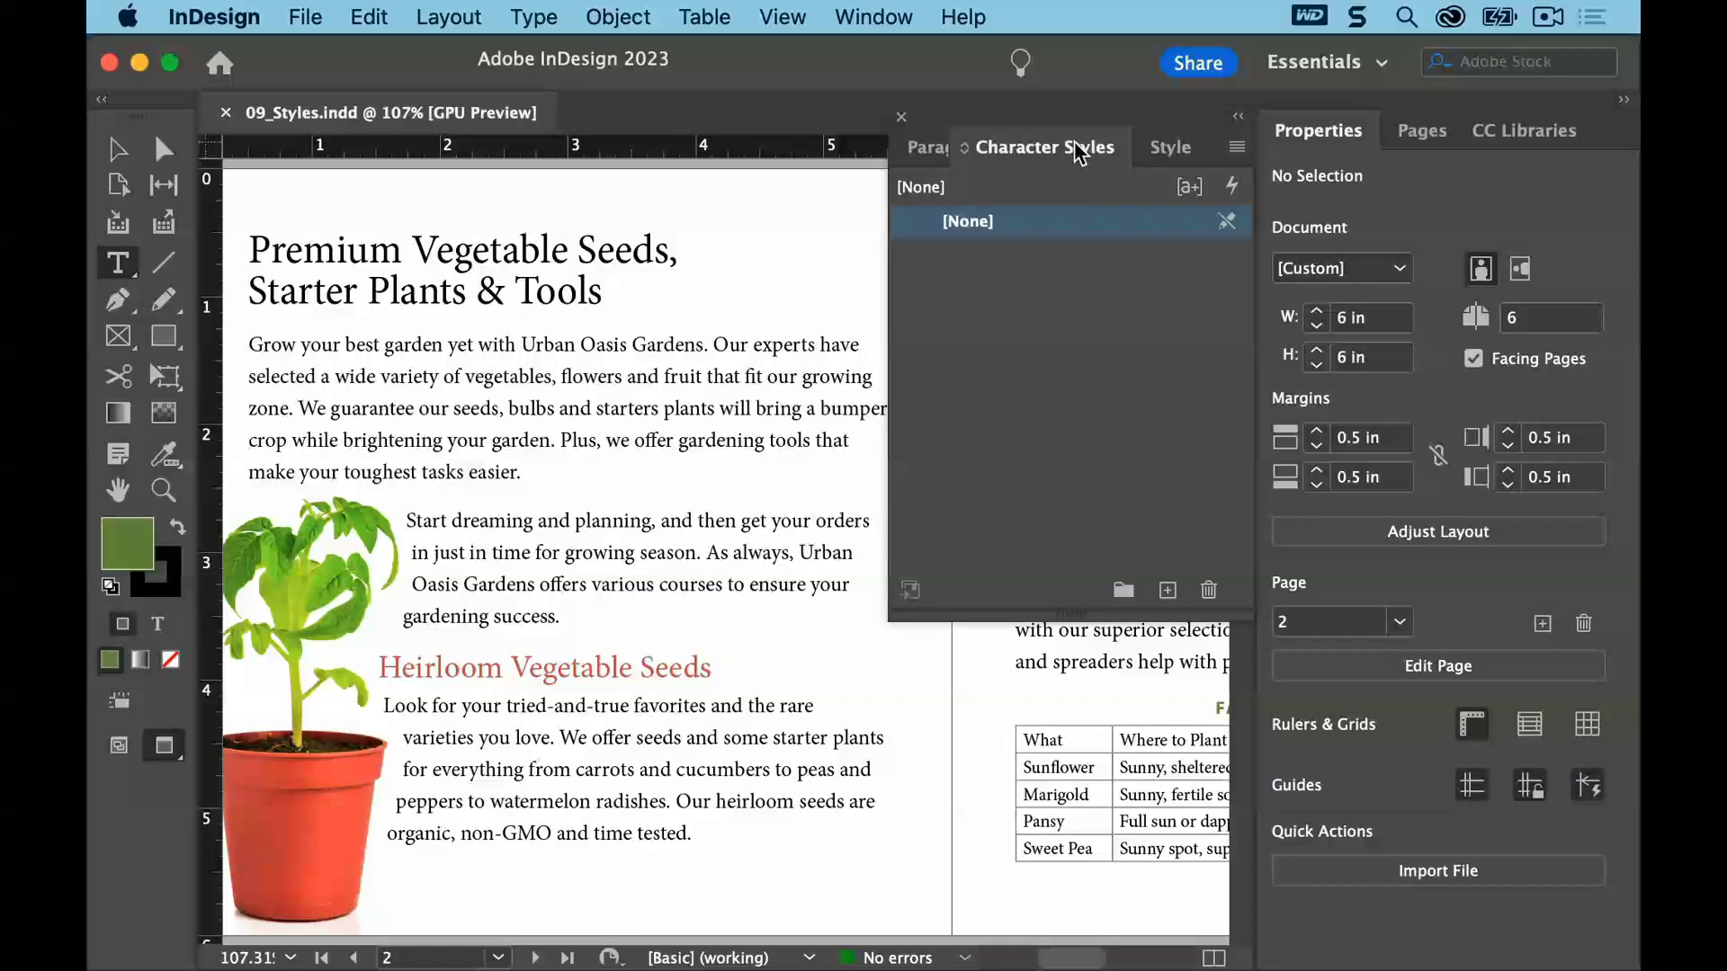
left_click_drag(1070, 191, 1024, 151)
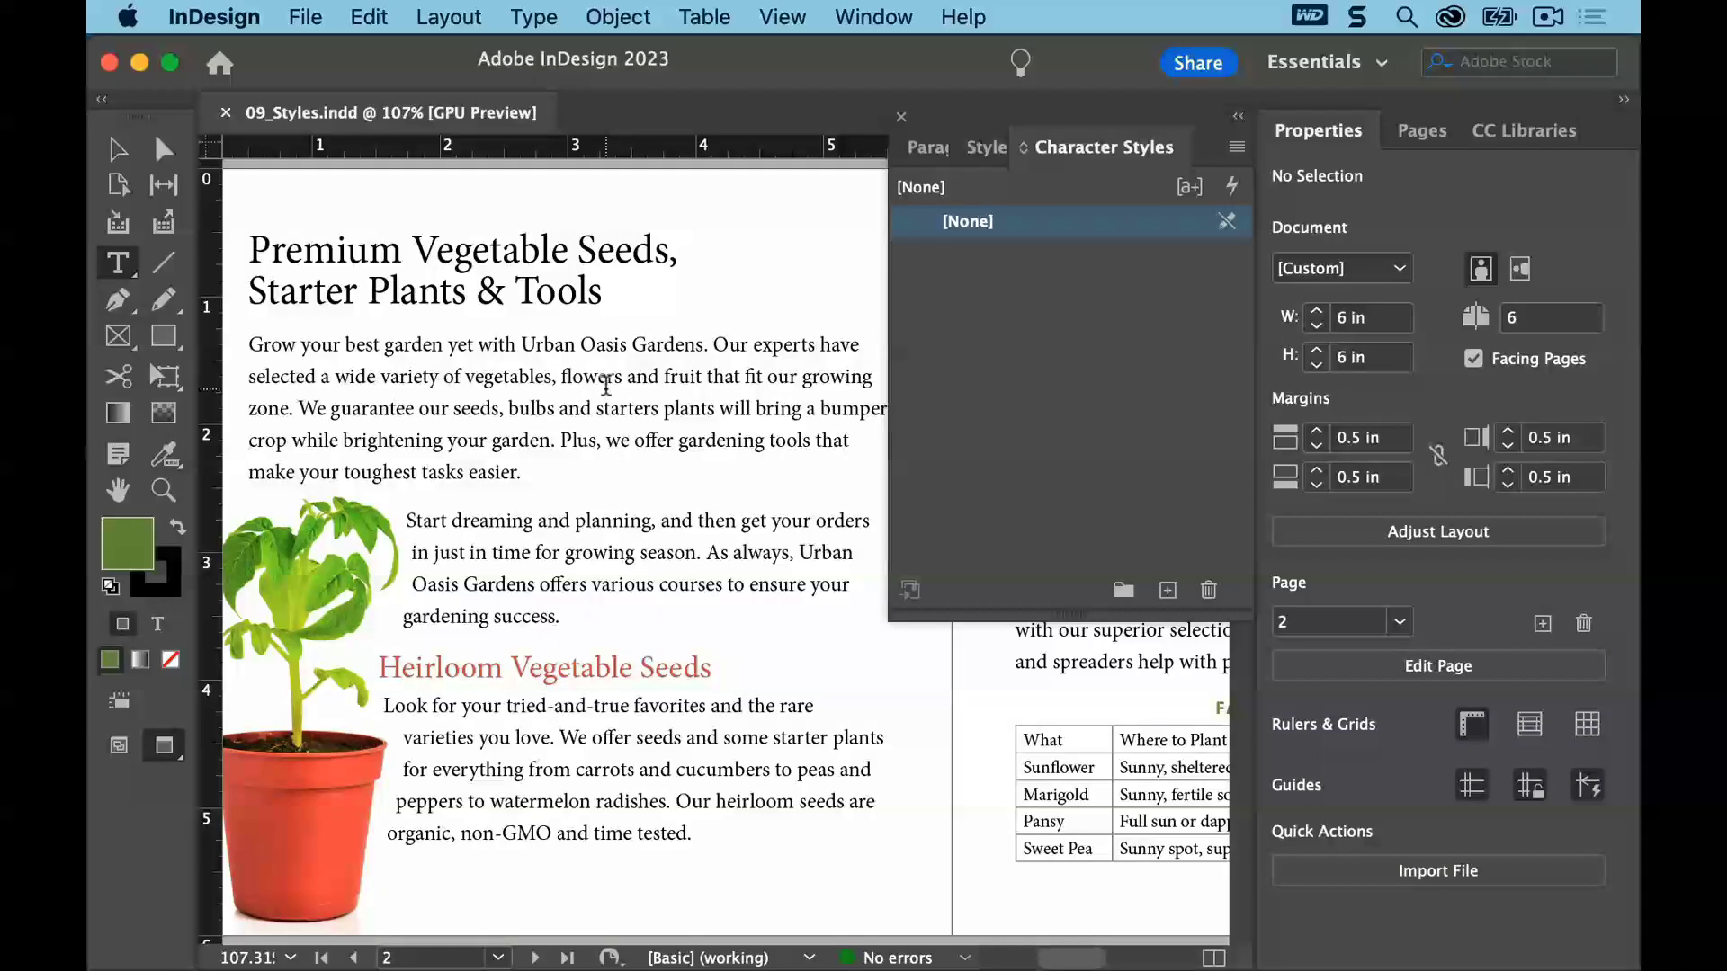
Set the text fill of "Urban Oasis Gardens" in the first body paragraph on page 2 to Green-Medium
left_click(116, 266)
left_click_drag(525, 344, 707, 344)
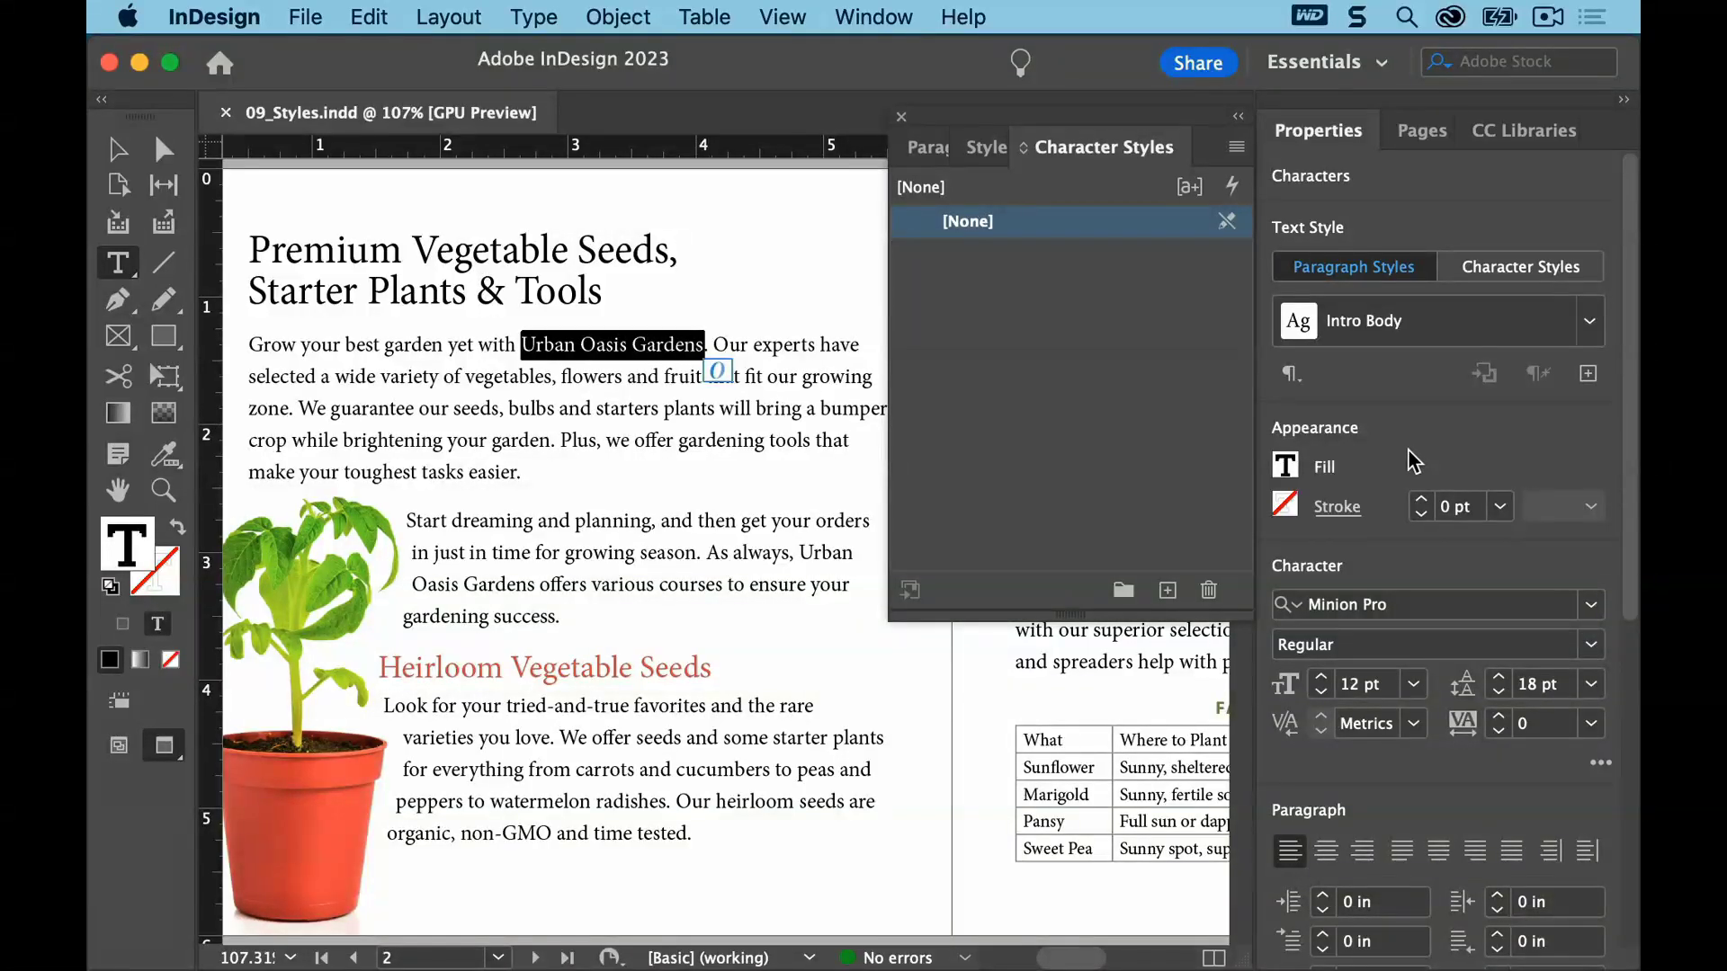
left_click(1286, 466)
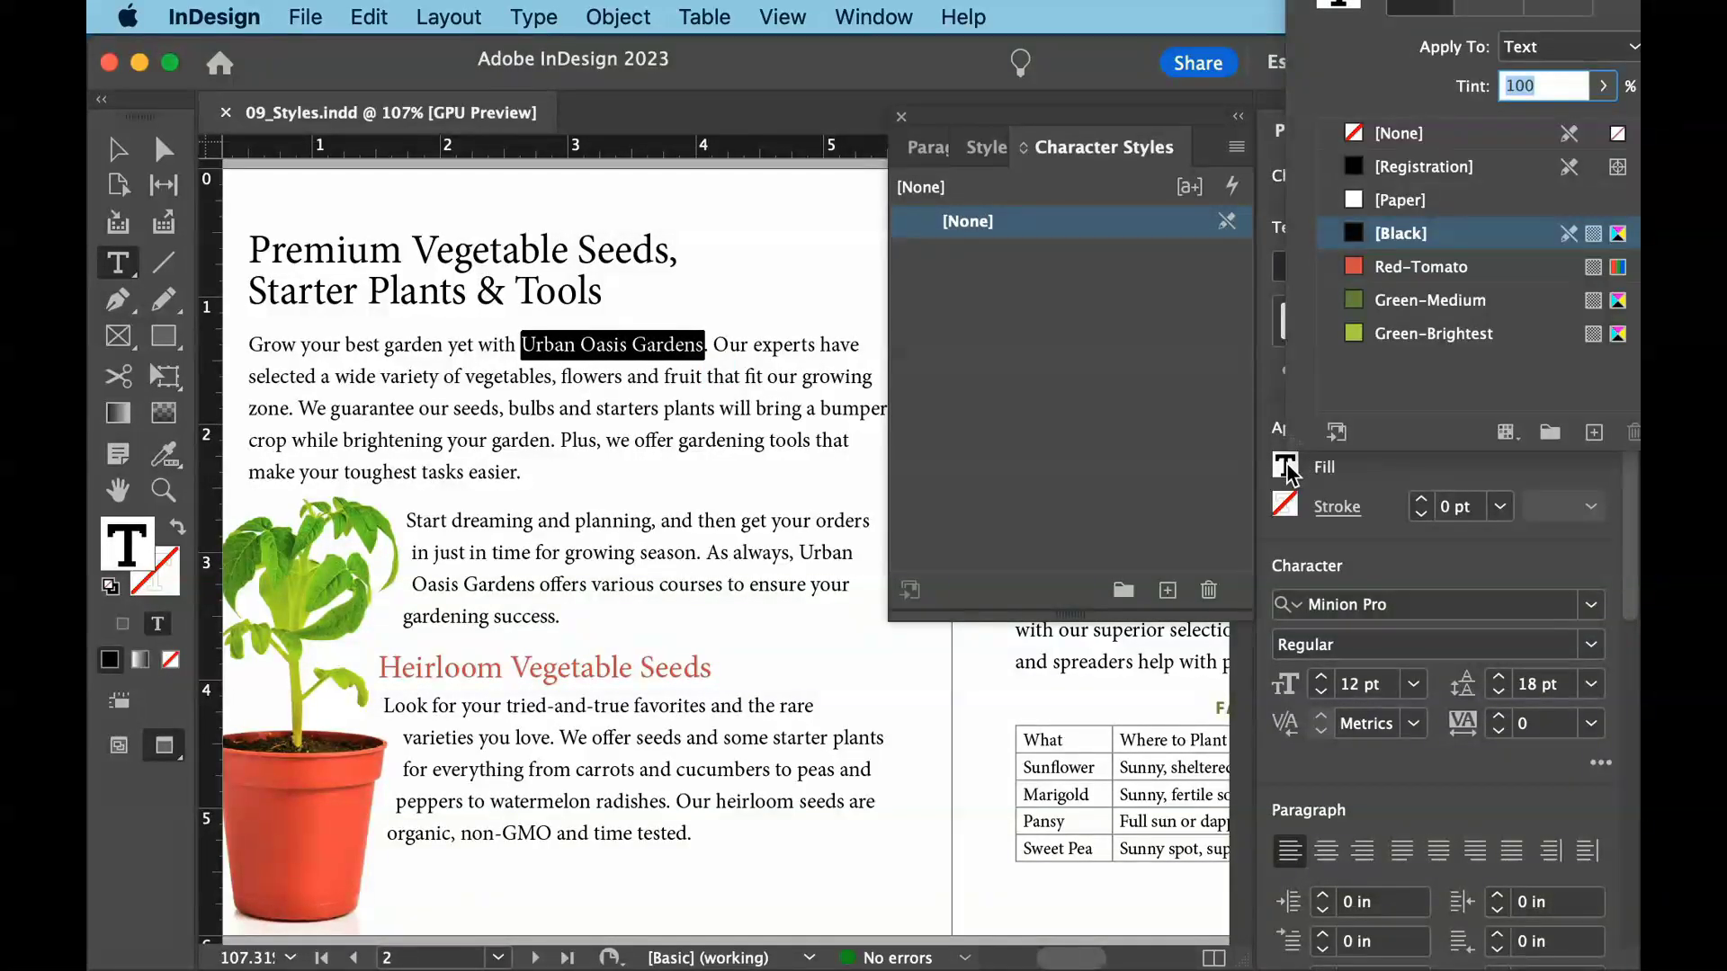
left_click(1392, 306)
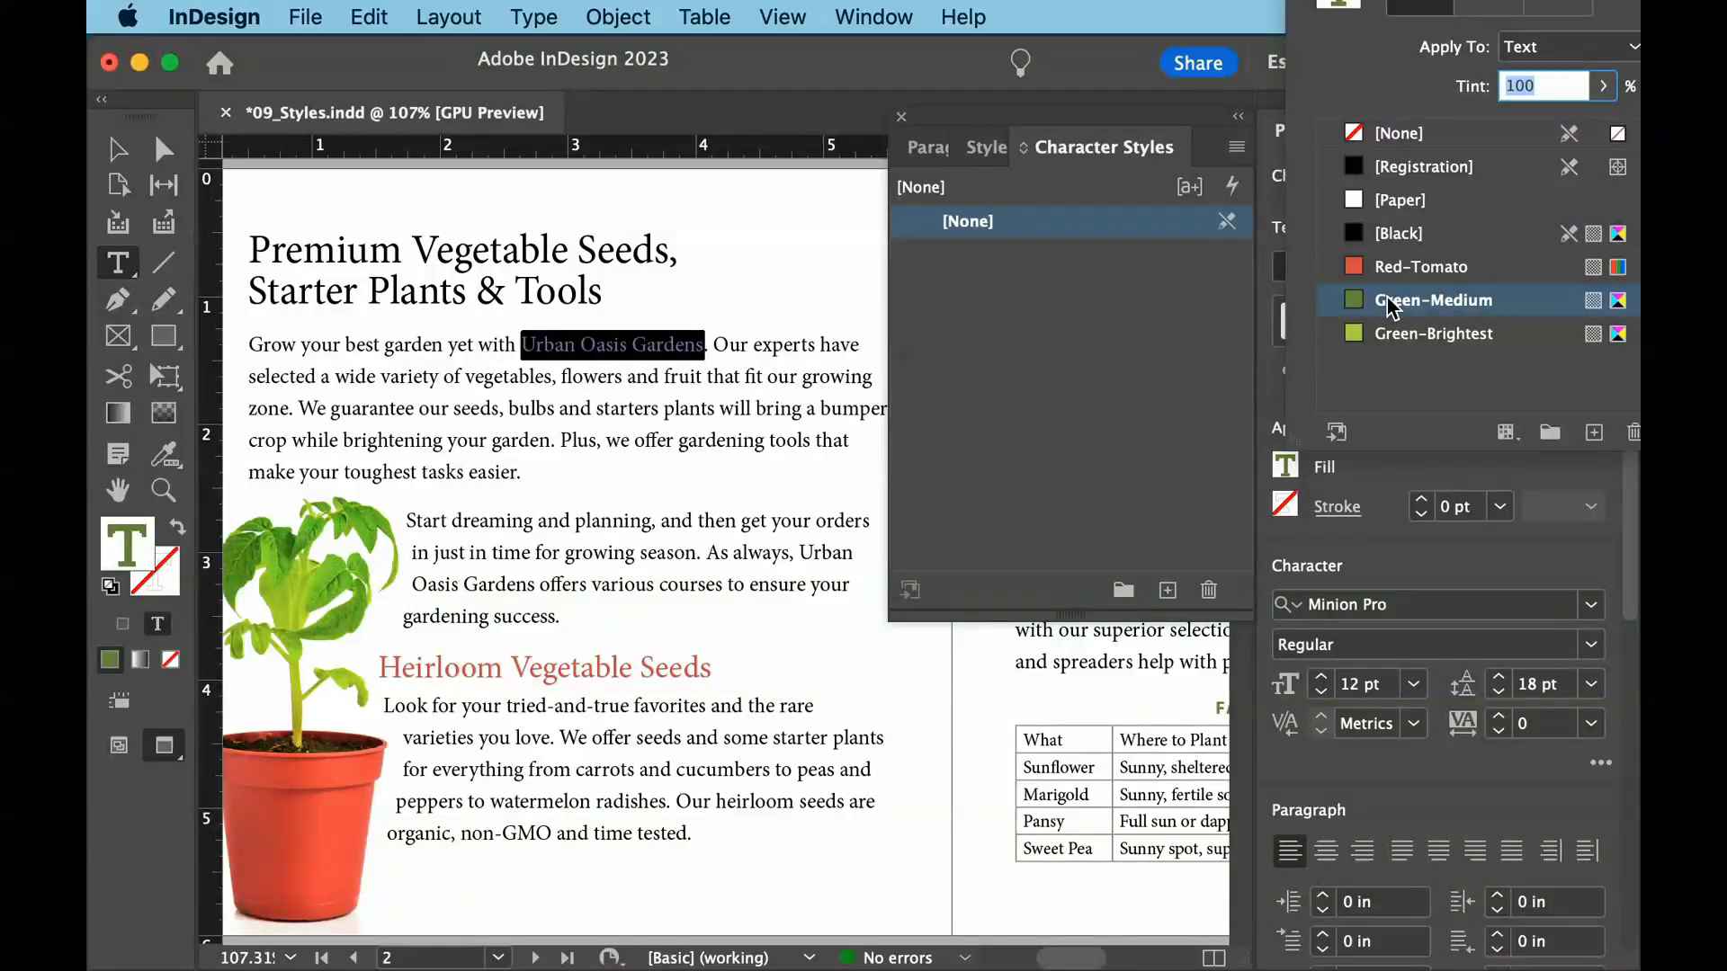
left_click(1415, 557)
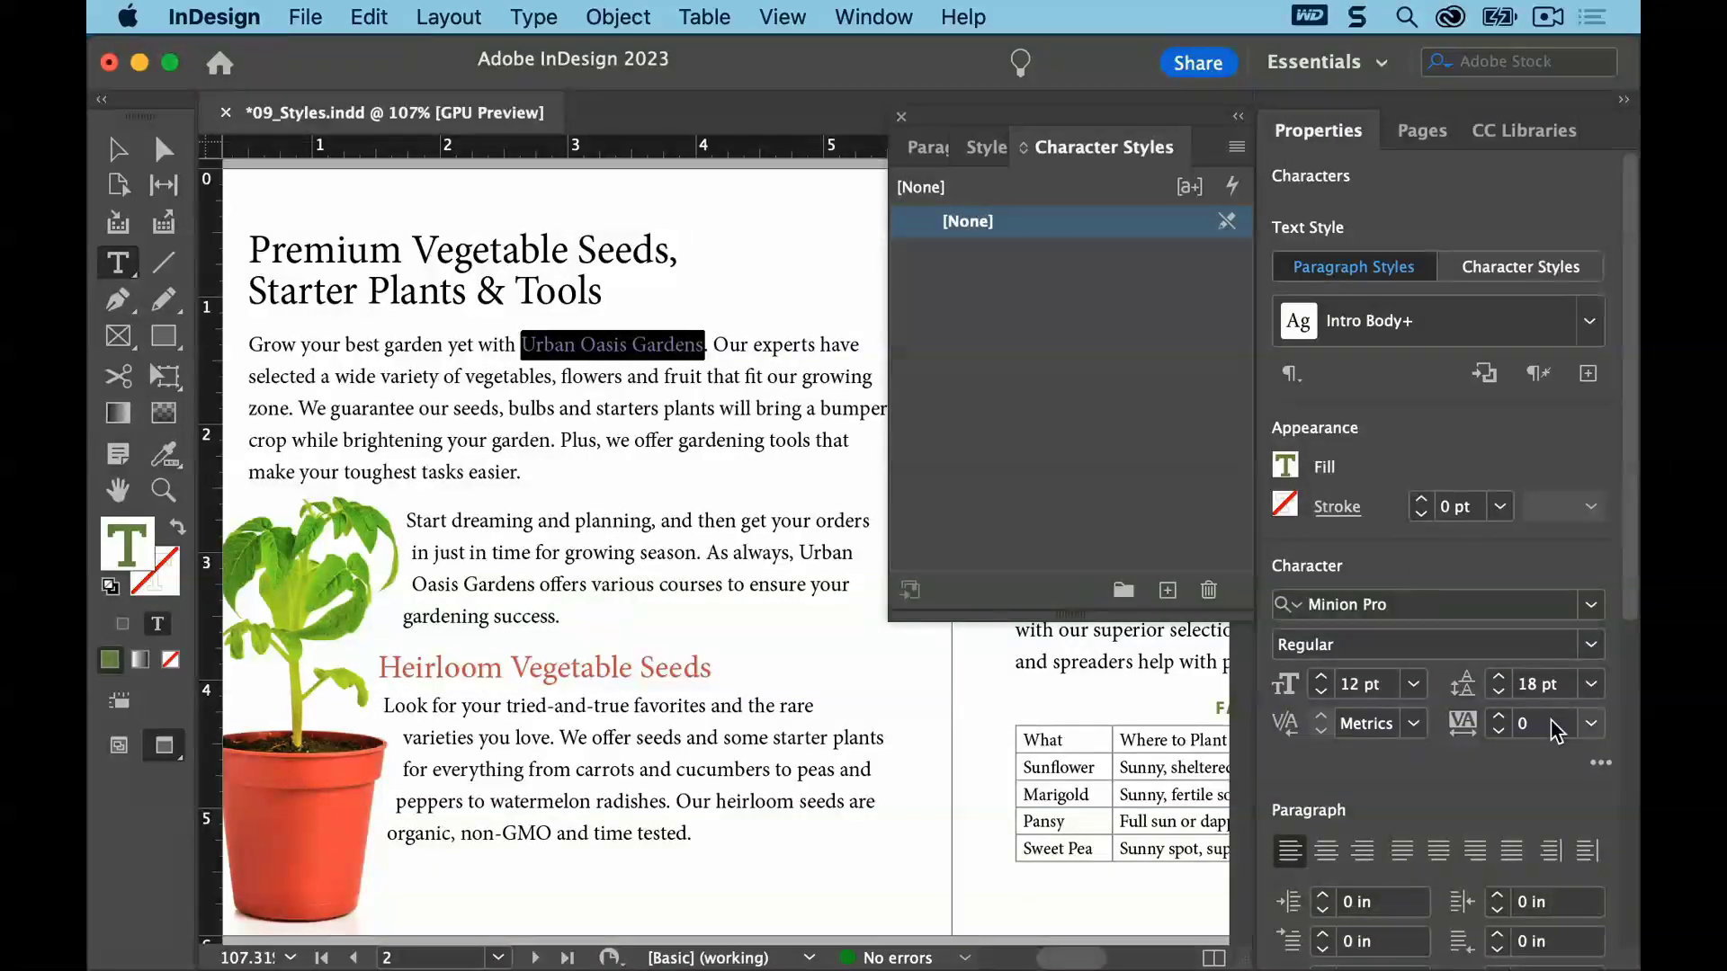
Set the selected "Urban Oasis Gardens" in small caps and create a new character style from its formatting
left_click(1600, 763)
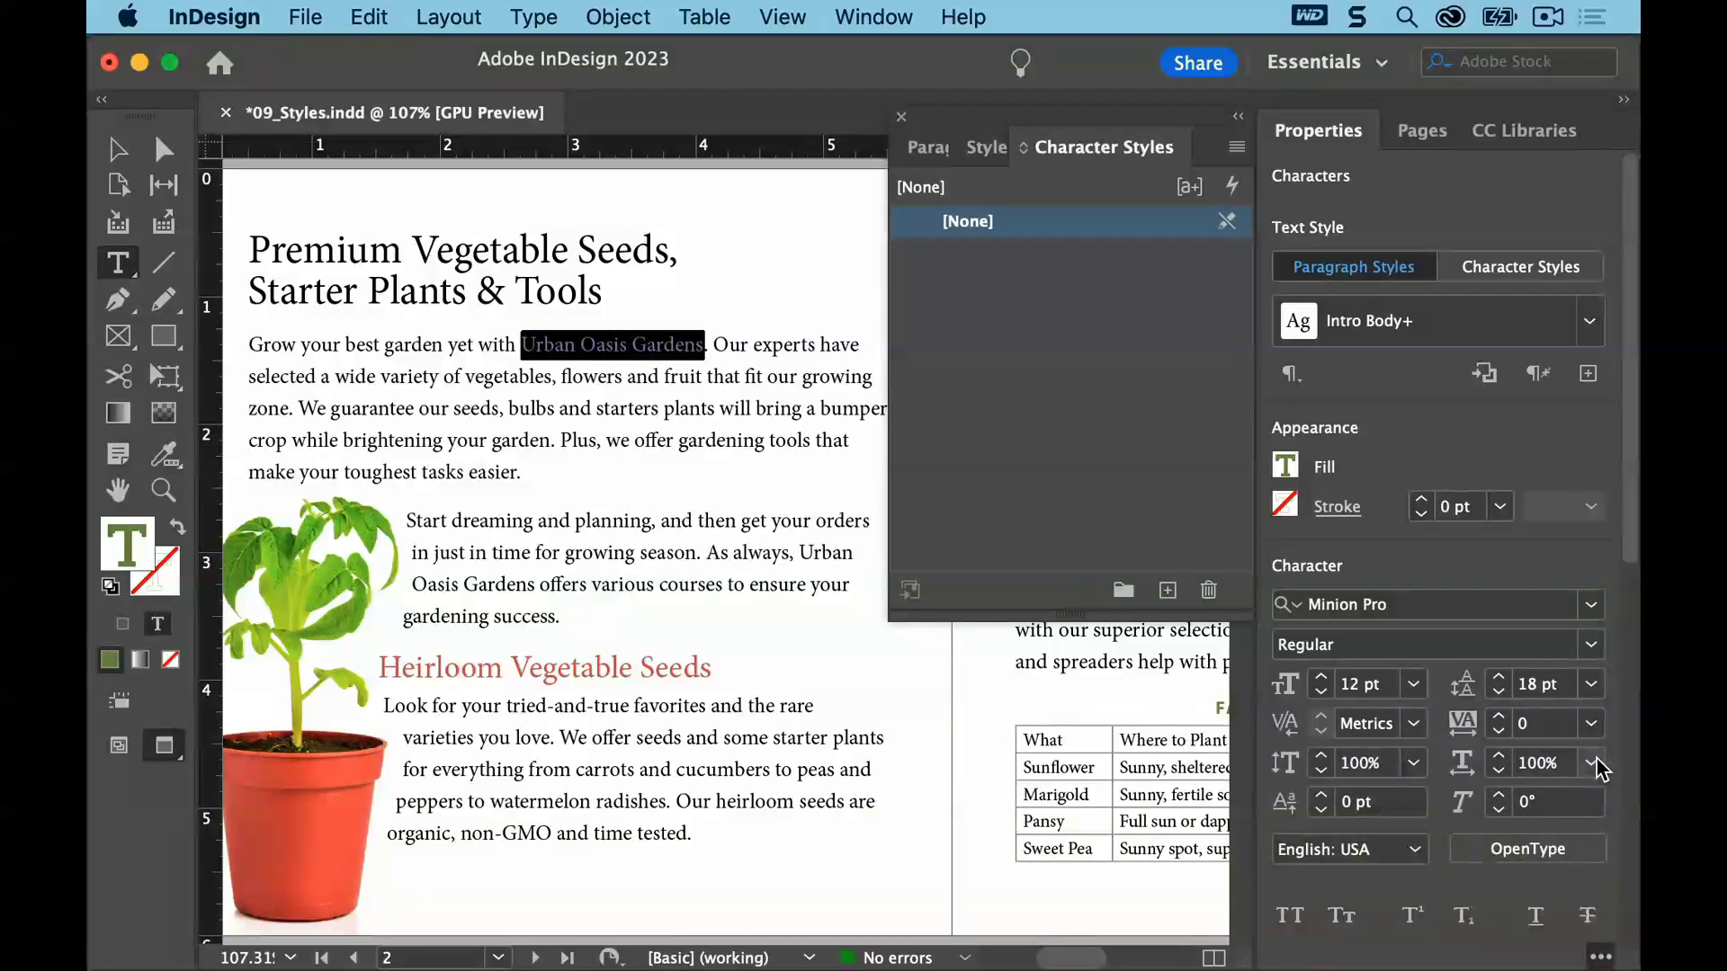
left_click_drag(1631, 544, 1635, 690)
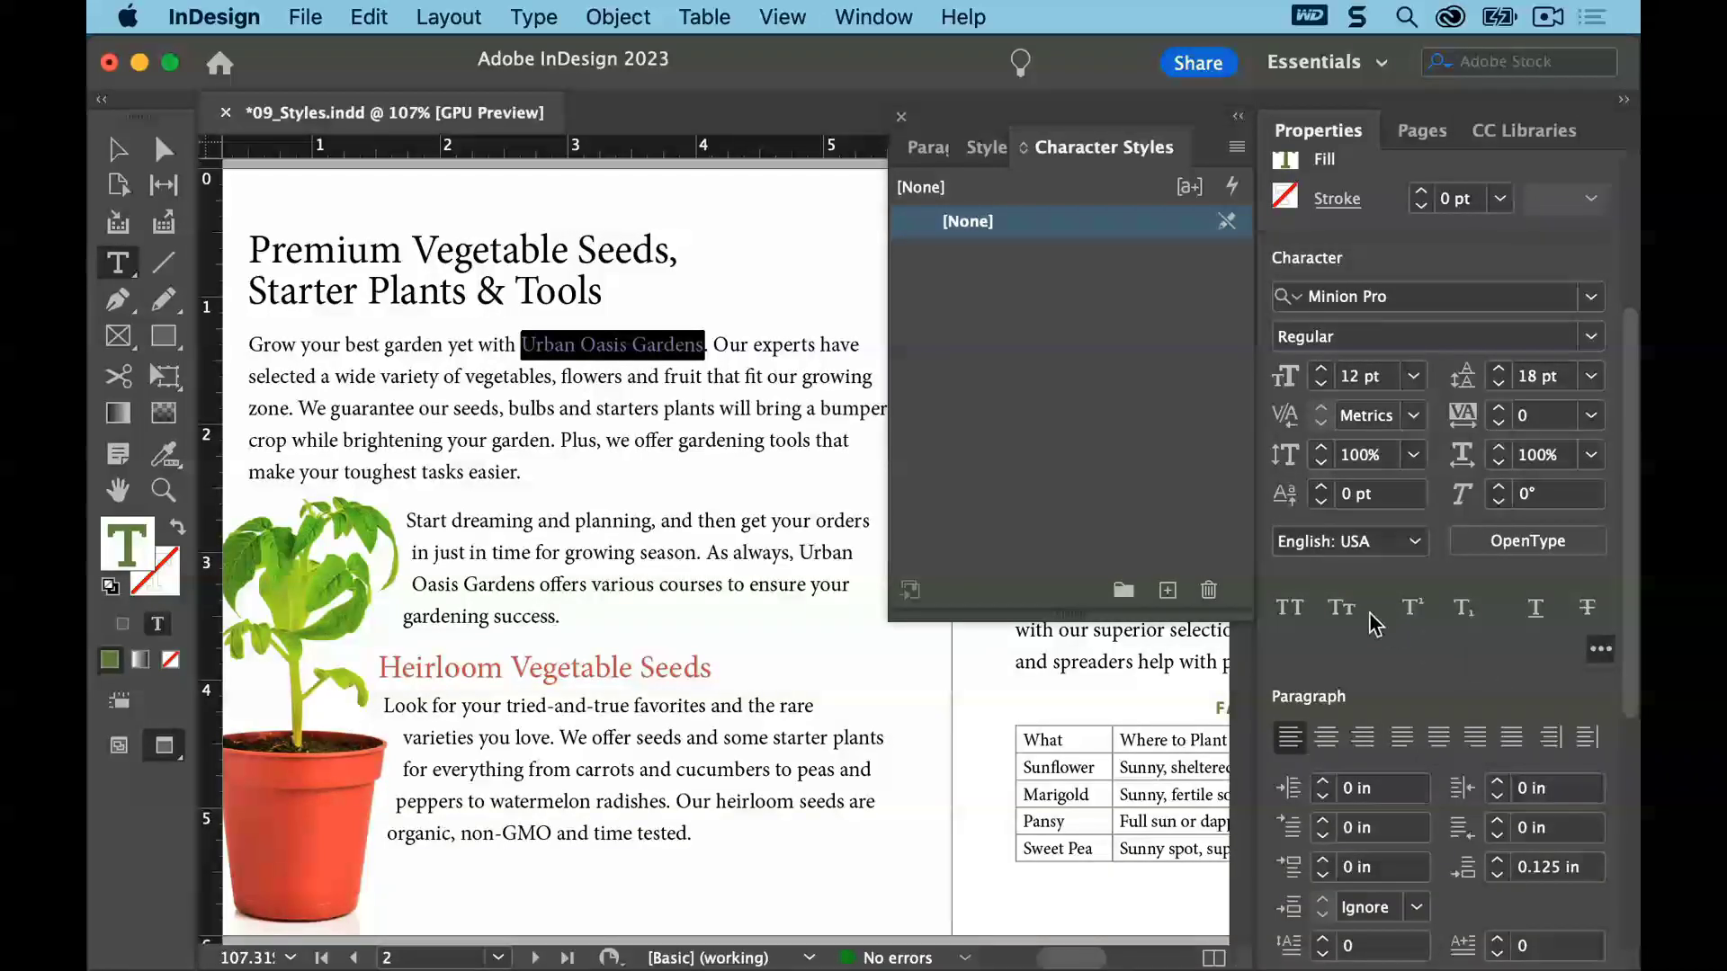
left_click(1341, 609)
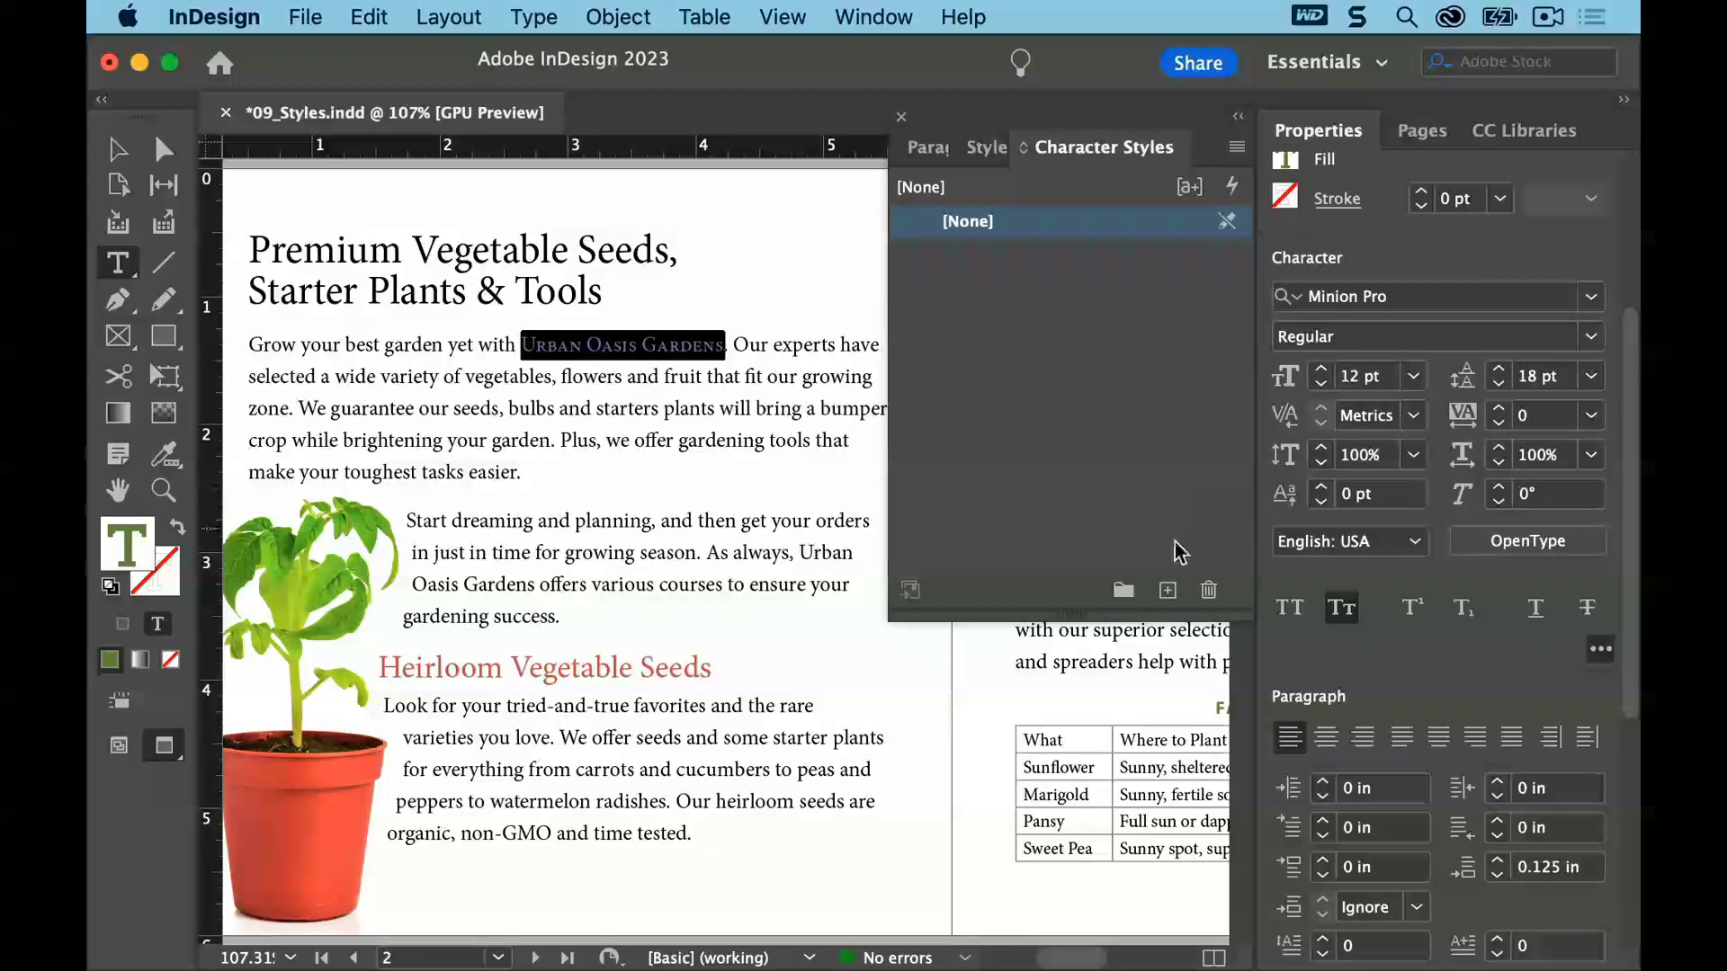
left_click(1168, 591)
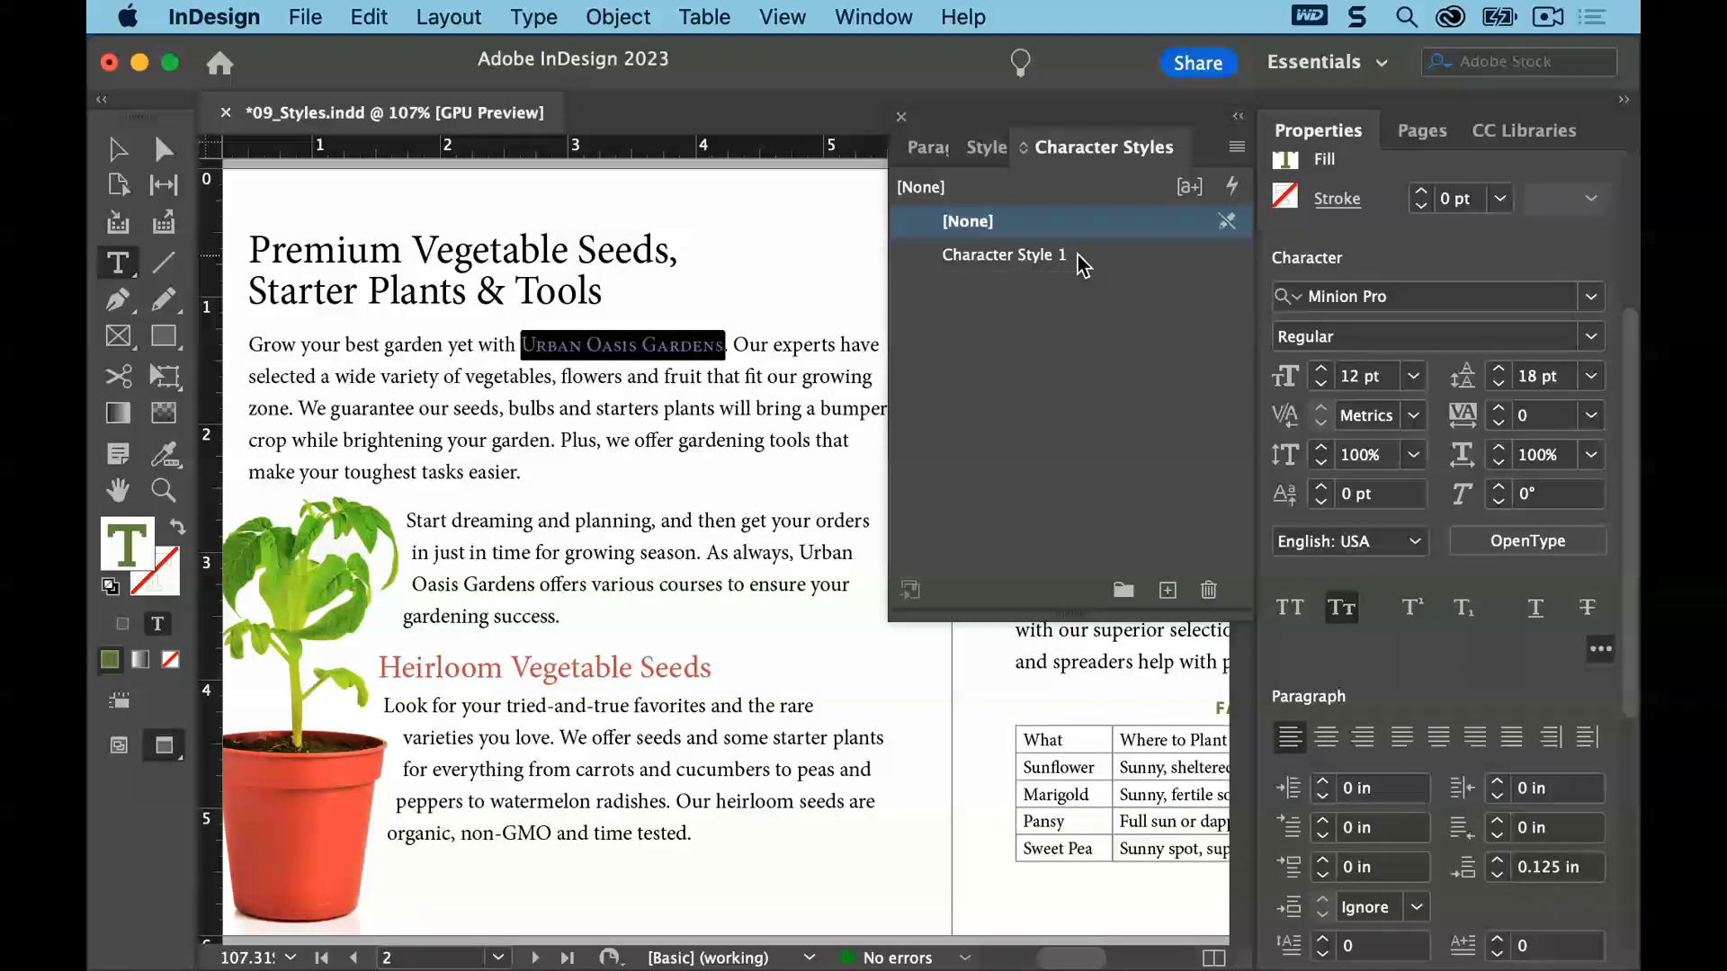
Rename Character Style 1 as Garden Name and assign it the shortcut Shift+Cmd+8
double_click(1038, 258)
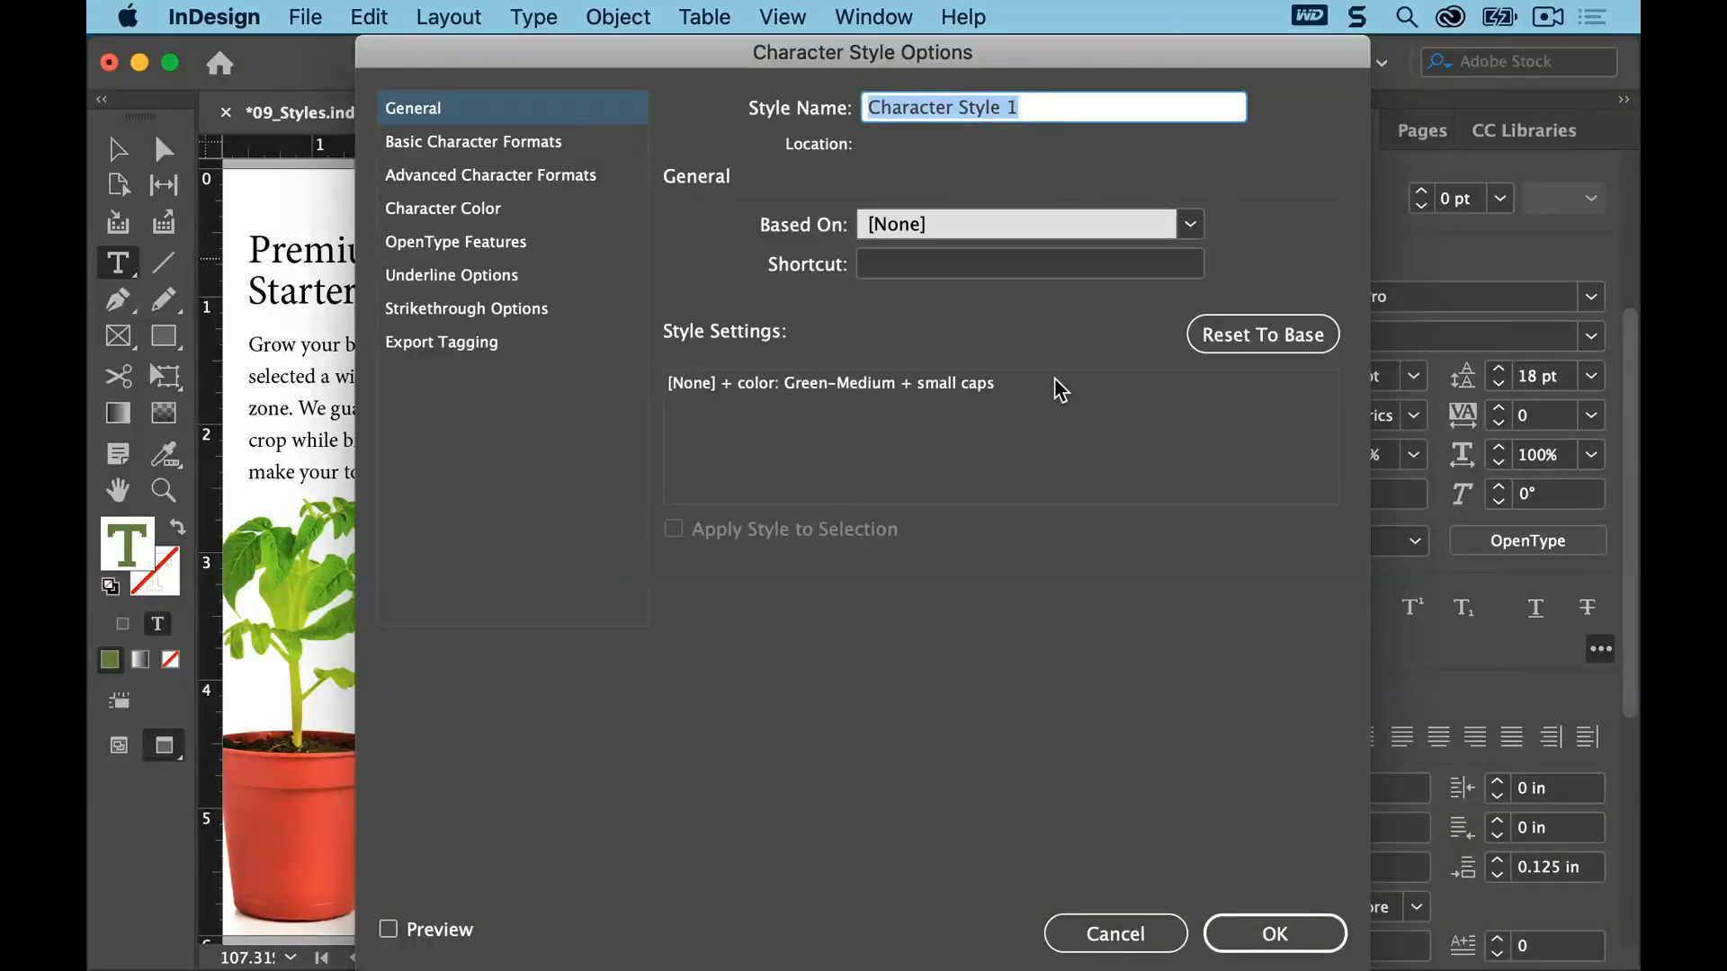
type("Gard")
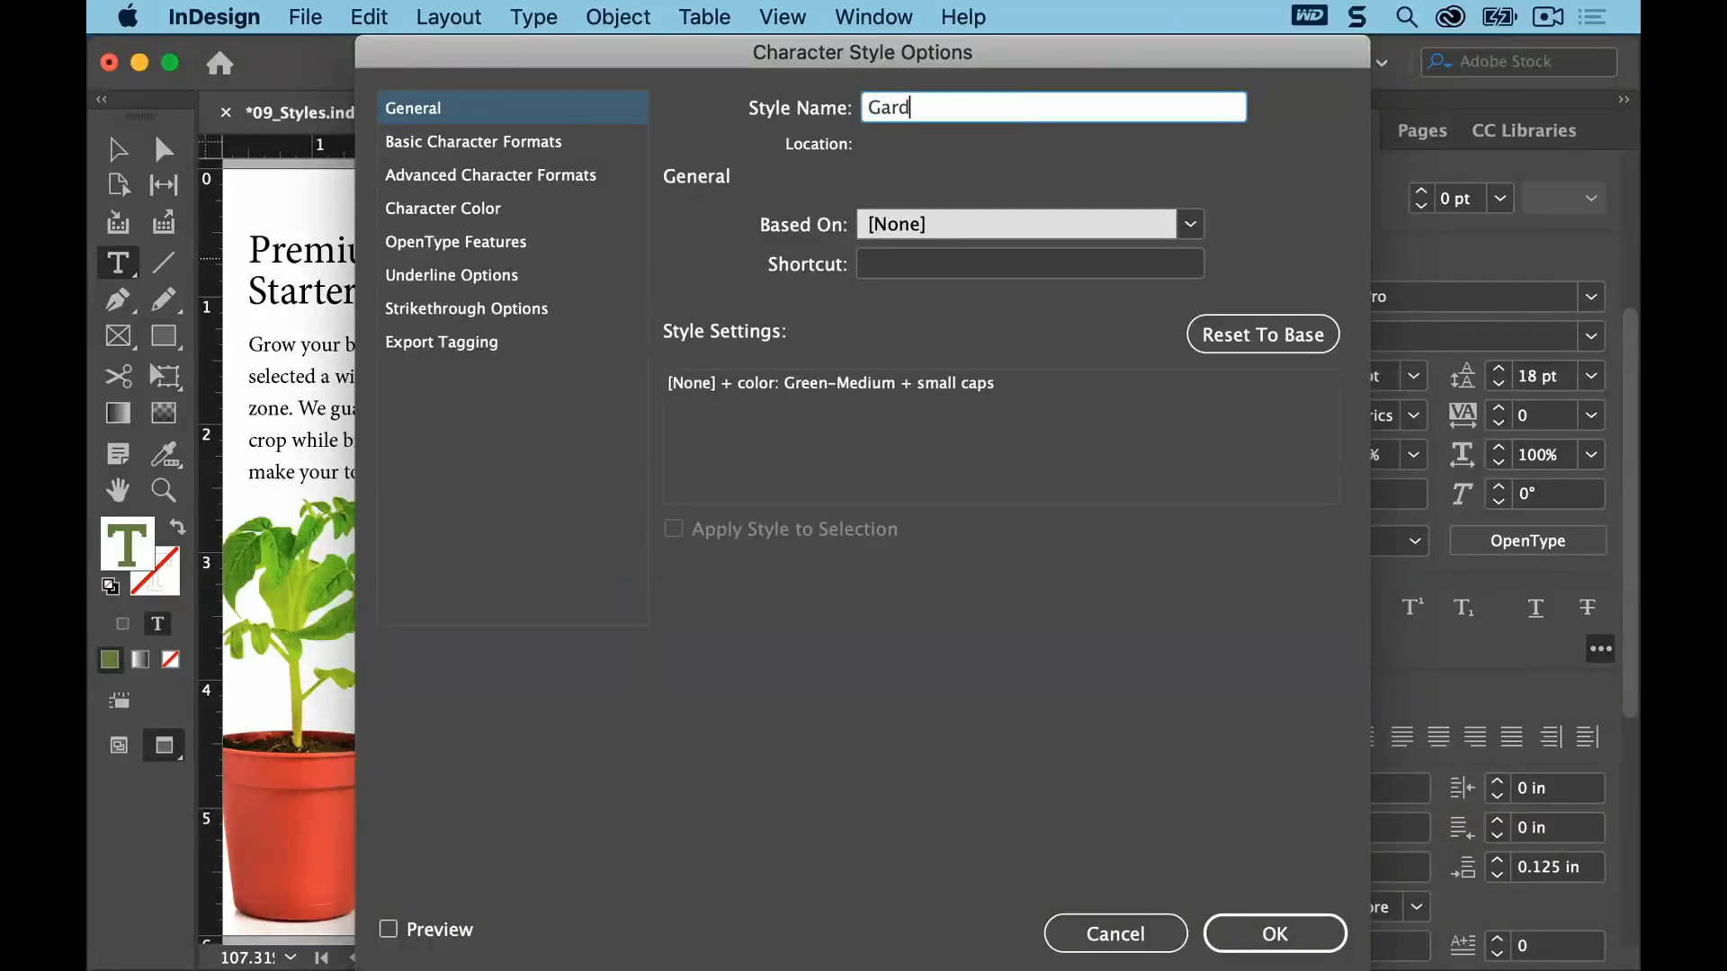
type("en Name")
left_click(891, 261)
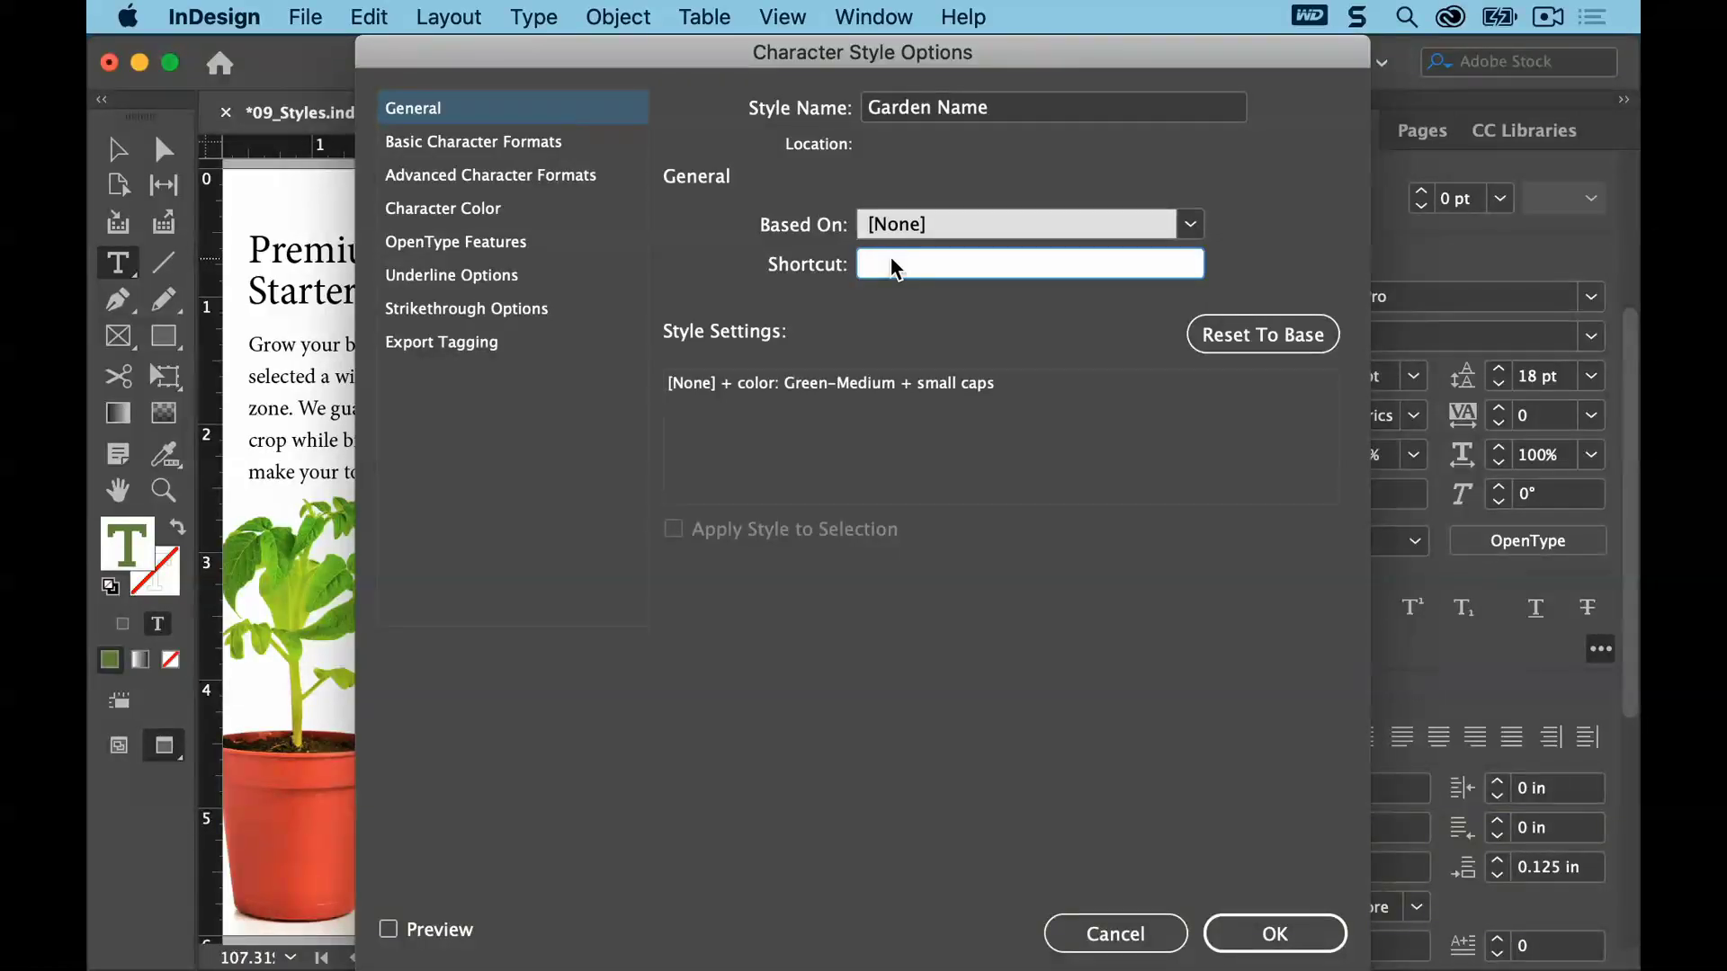
key("shift+super+8")
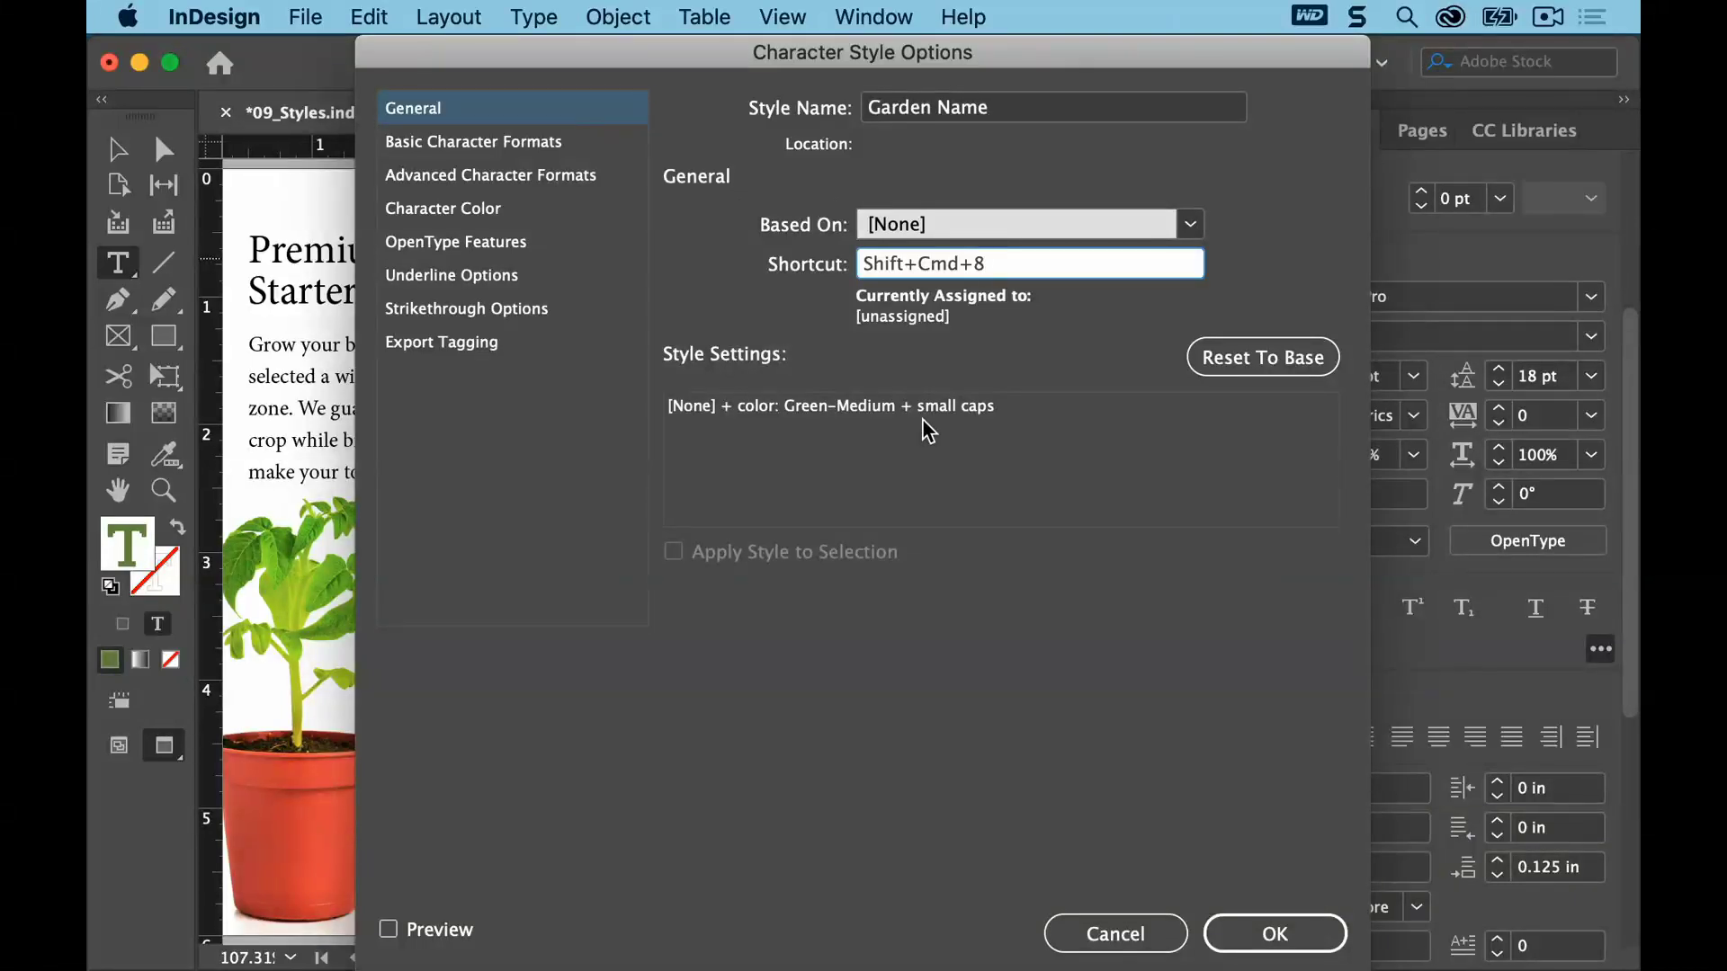
left_click(1273, 935)
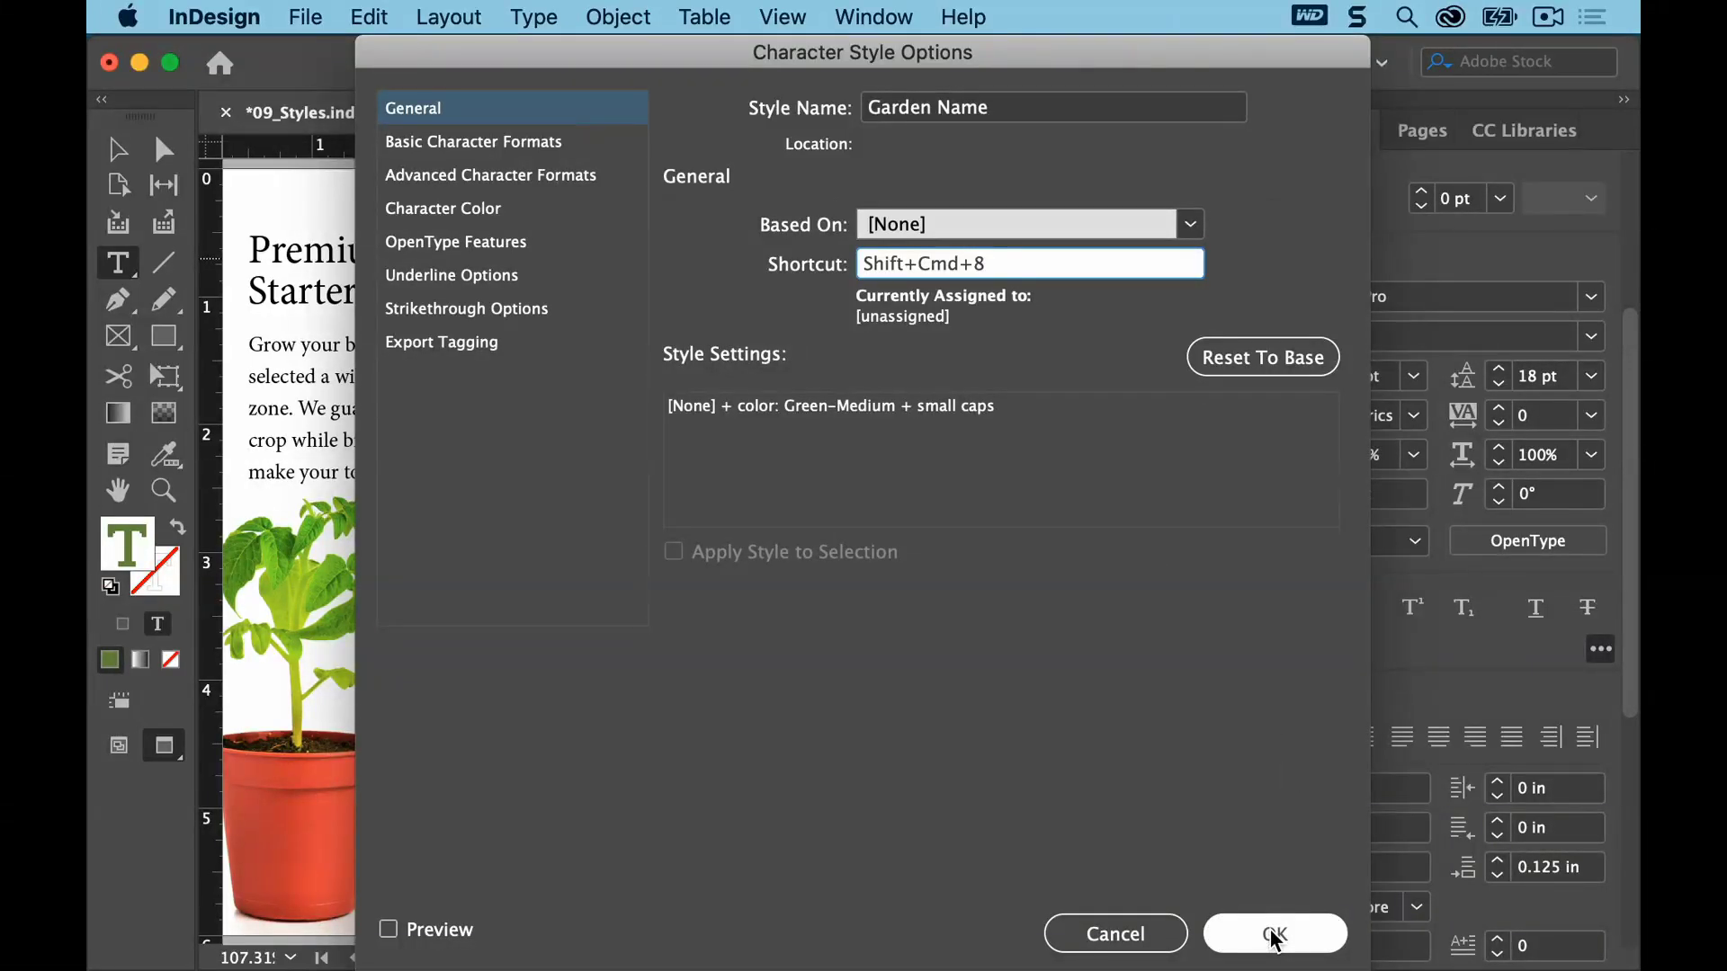
left_click(1274, 935)
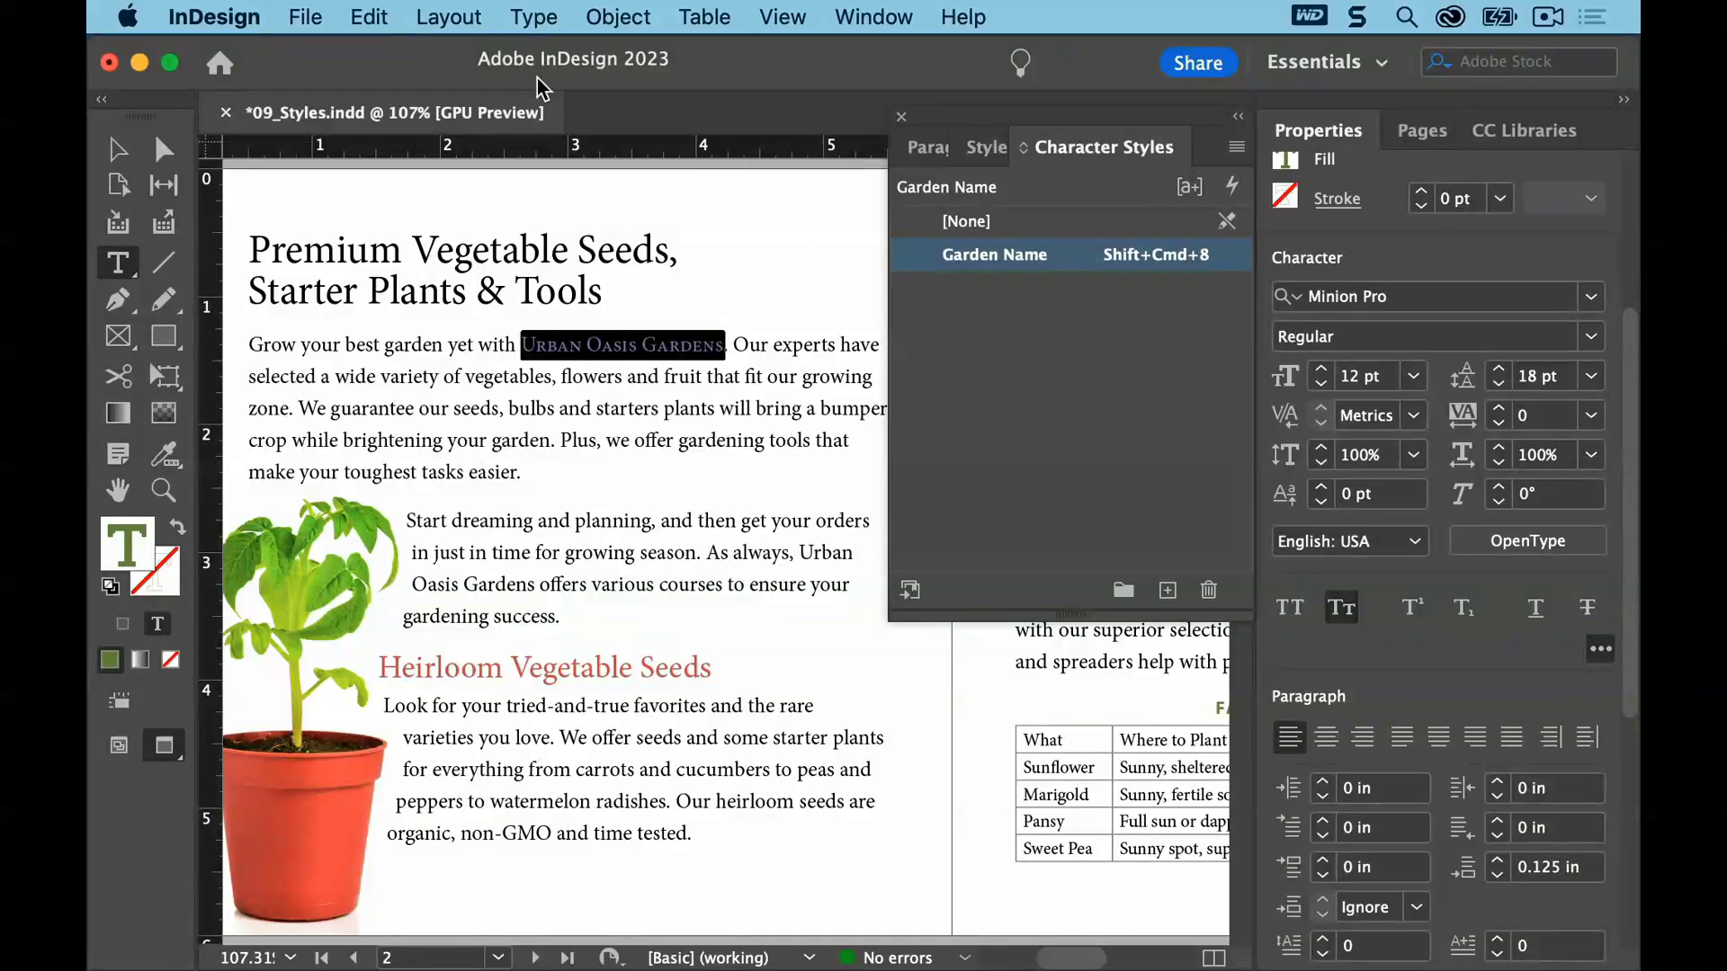
Deselect the text on page 2 and save 09_Styles.indd with the new character style
left_click(364, 14)
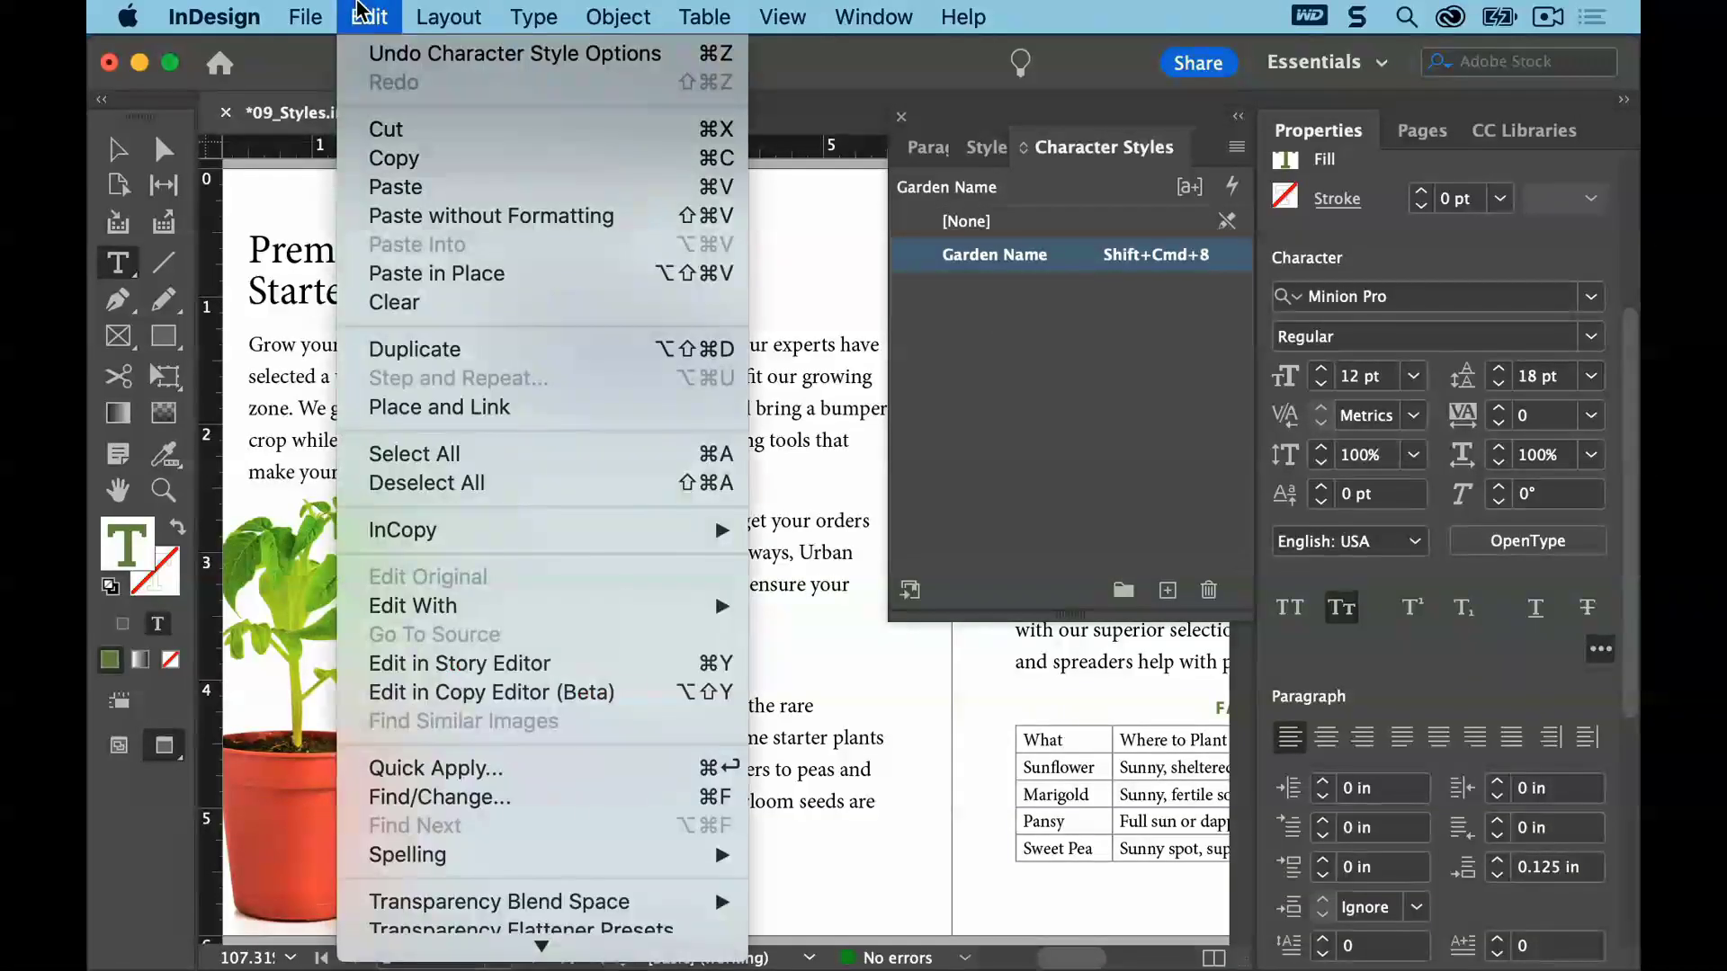
left_click(452, 482)
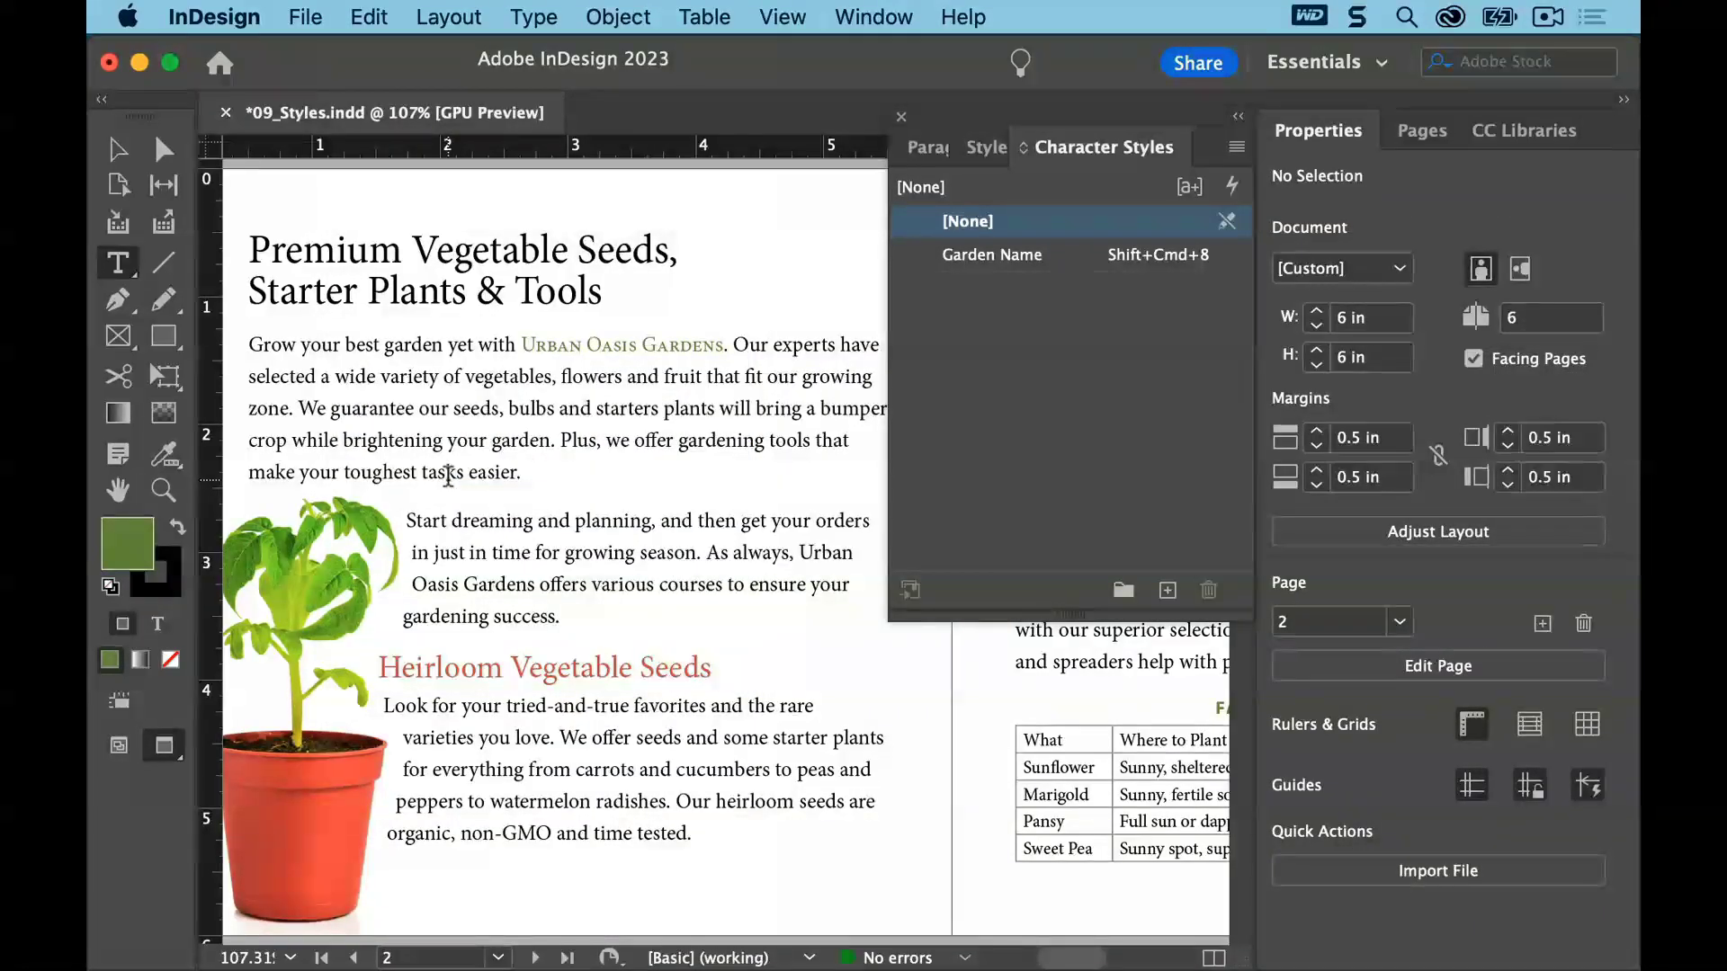
left_click(306, 18)
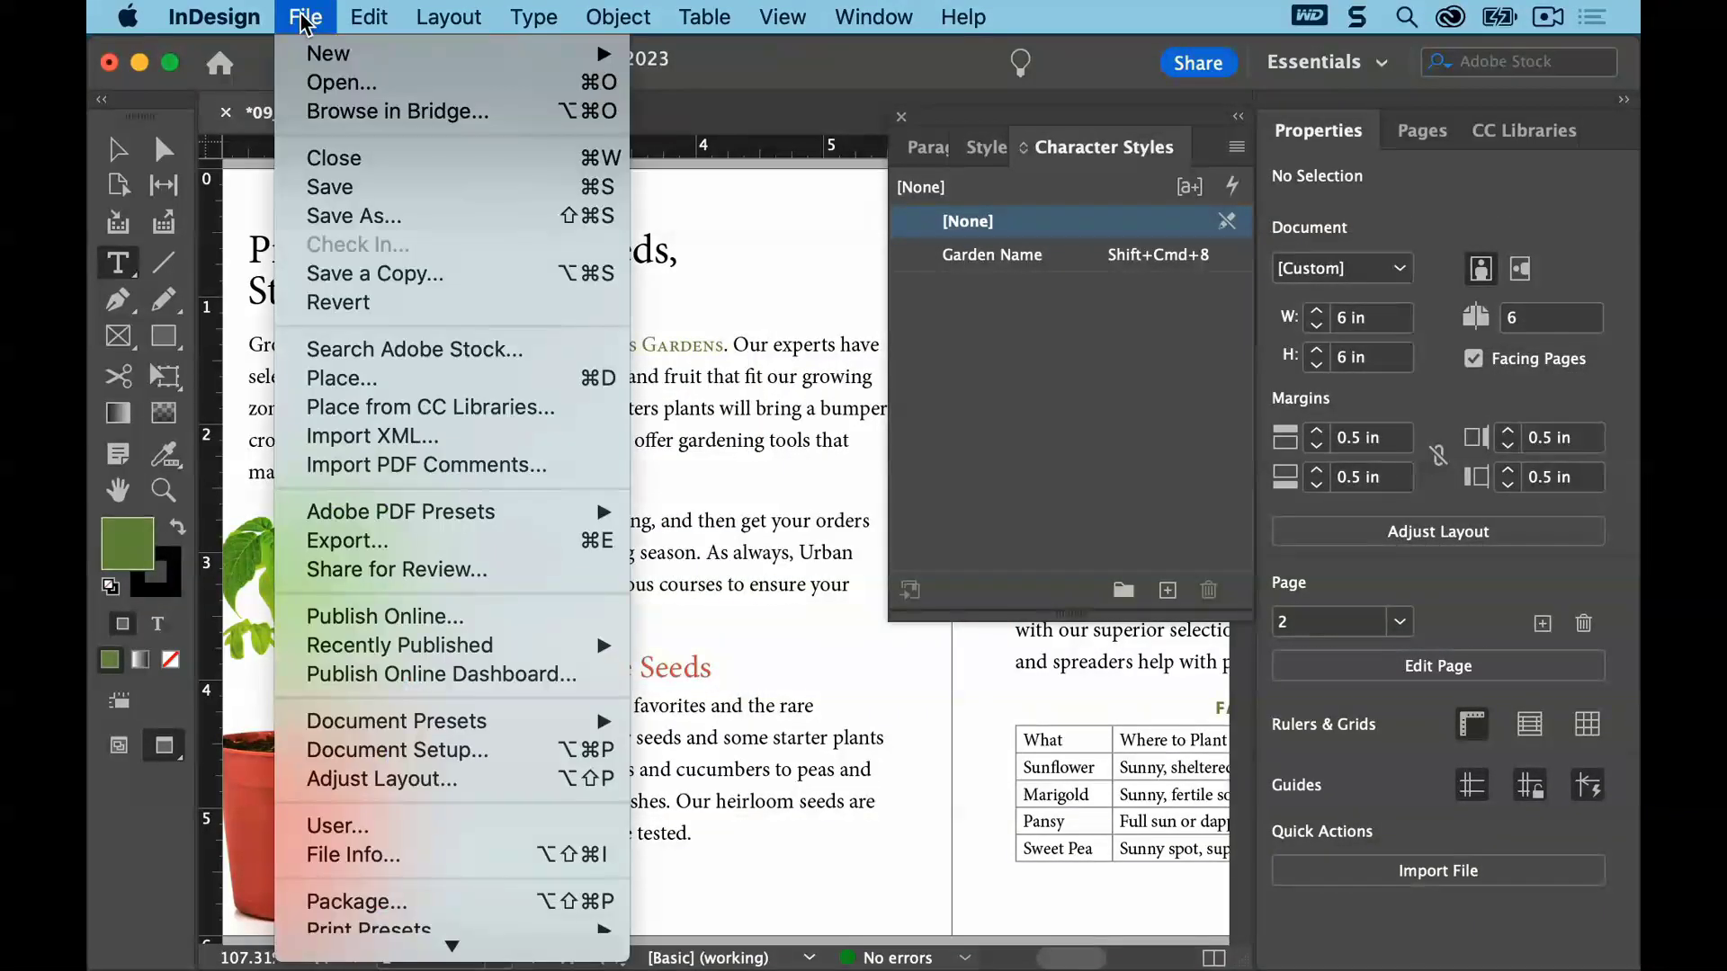
left_click(326, 191)
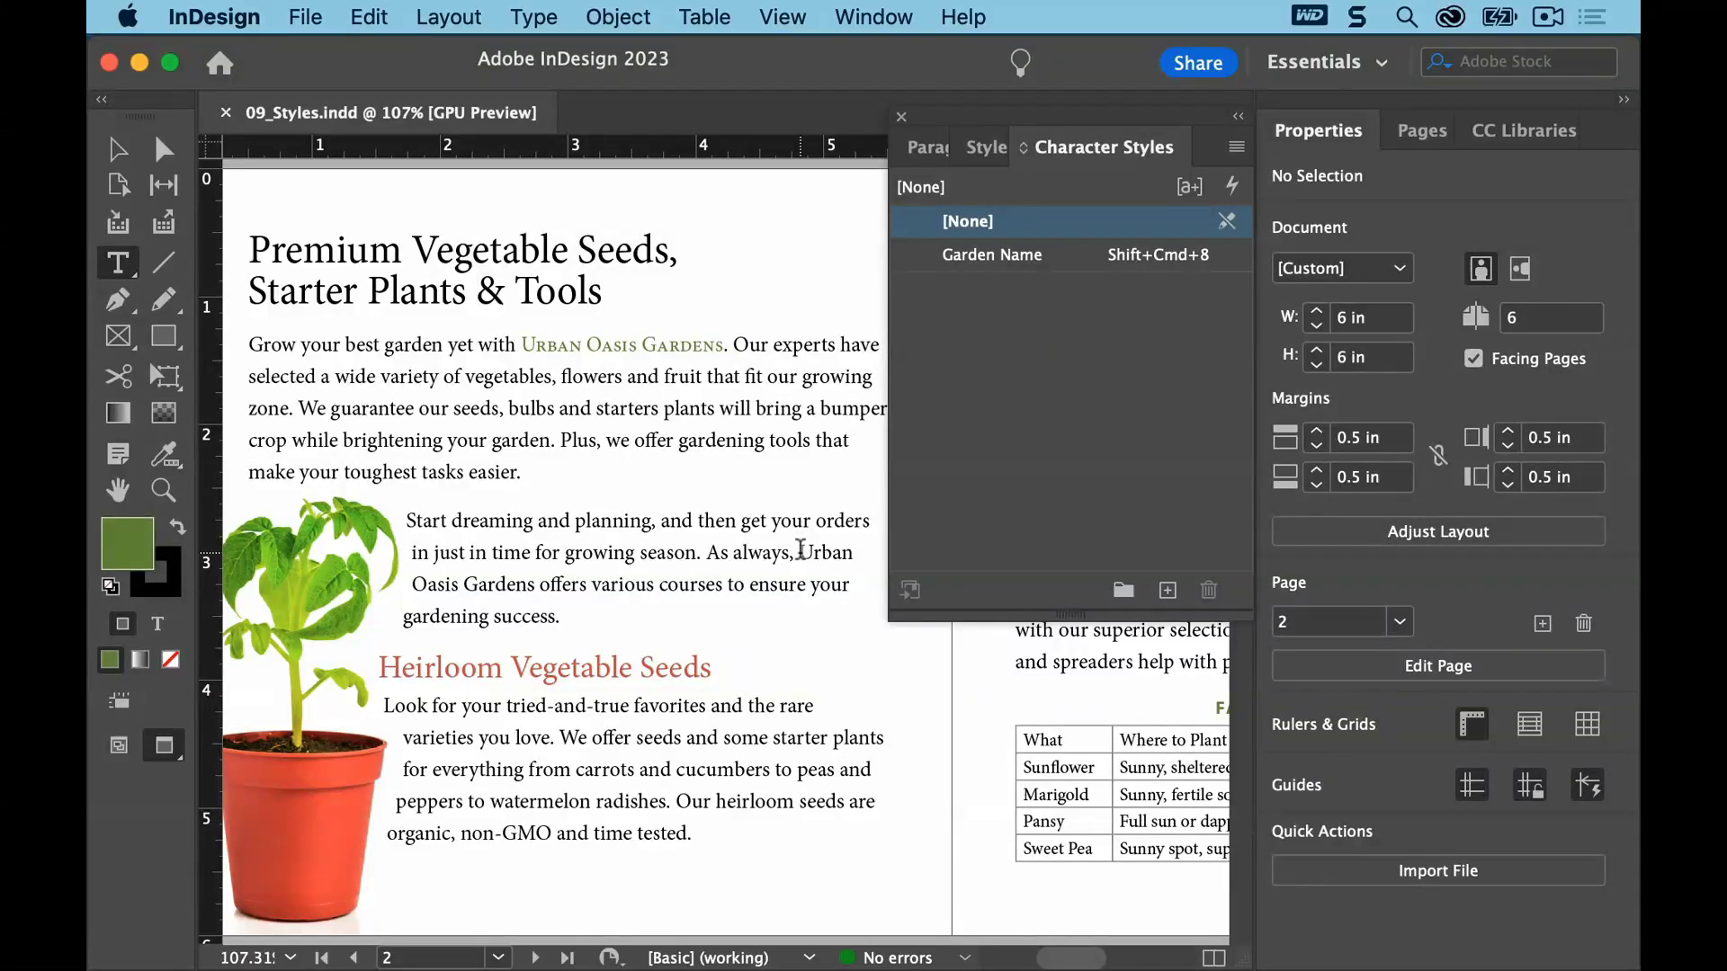
Apply the Garden Name character style to "Urban Oasis Gardens" in page 2's second paragraph and in both body paragraphs on page 3
left_click_drag(800, 552, 537, 581)
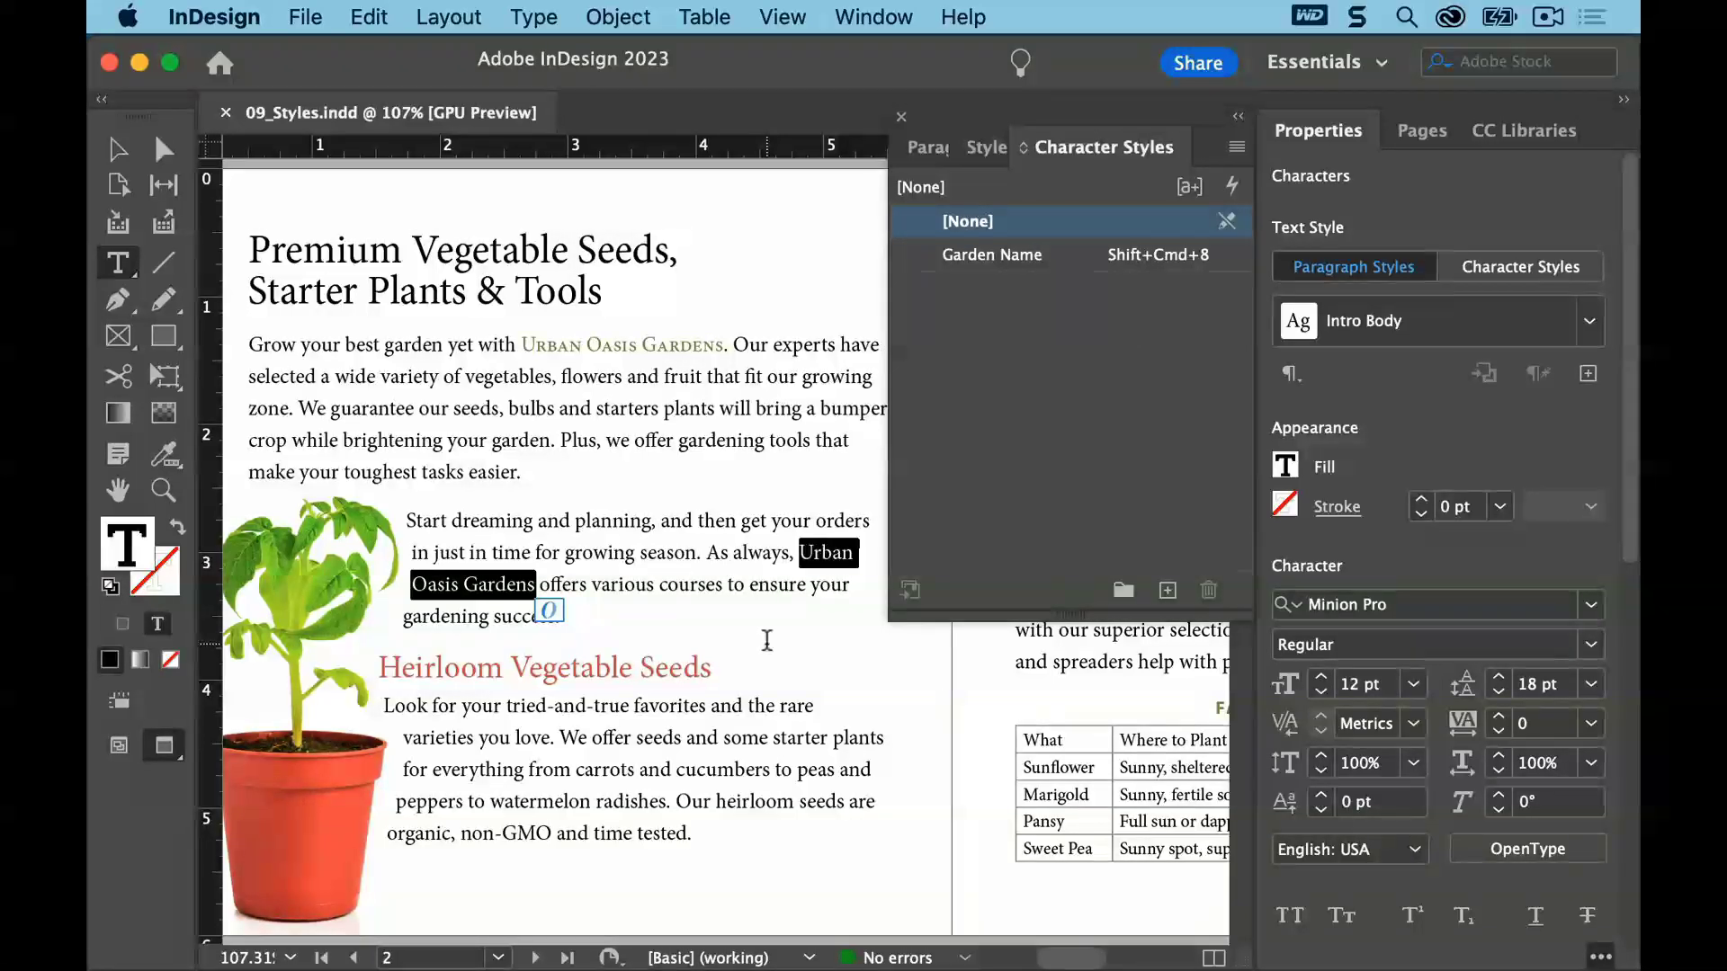
left_click(996, 257)
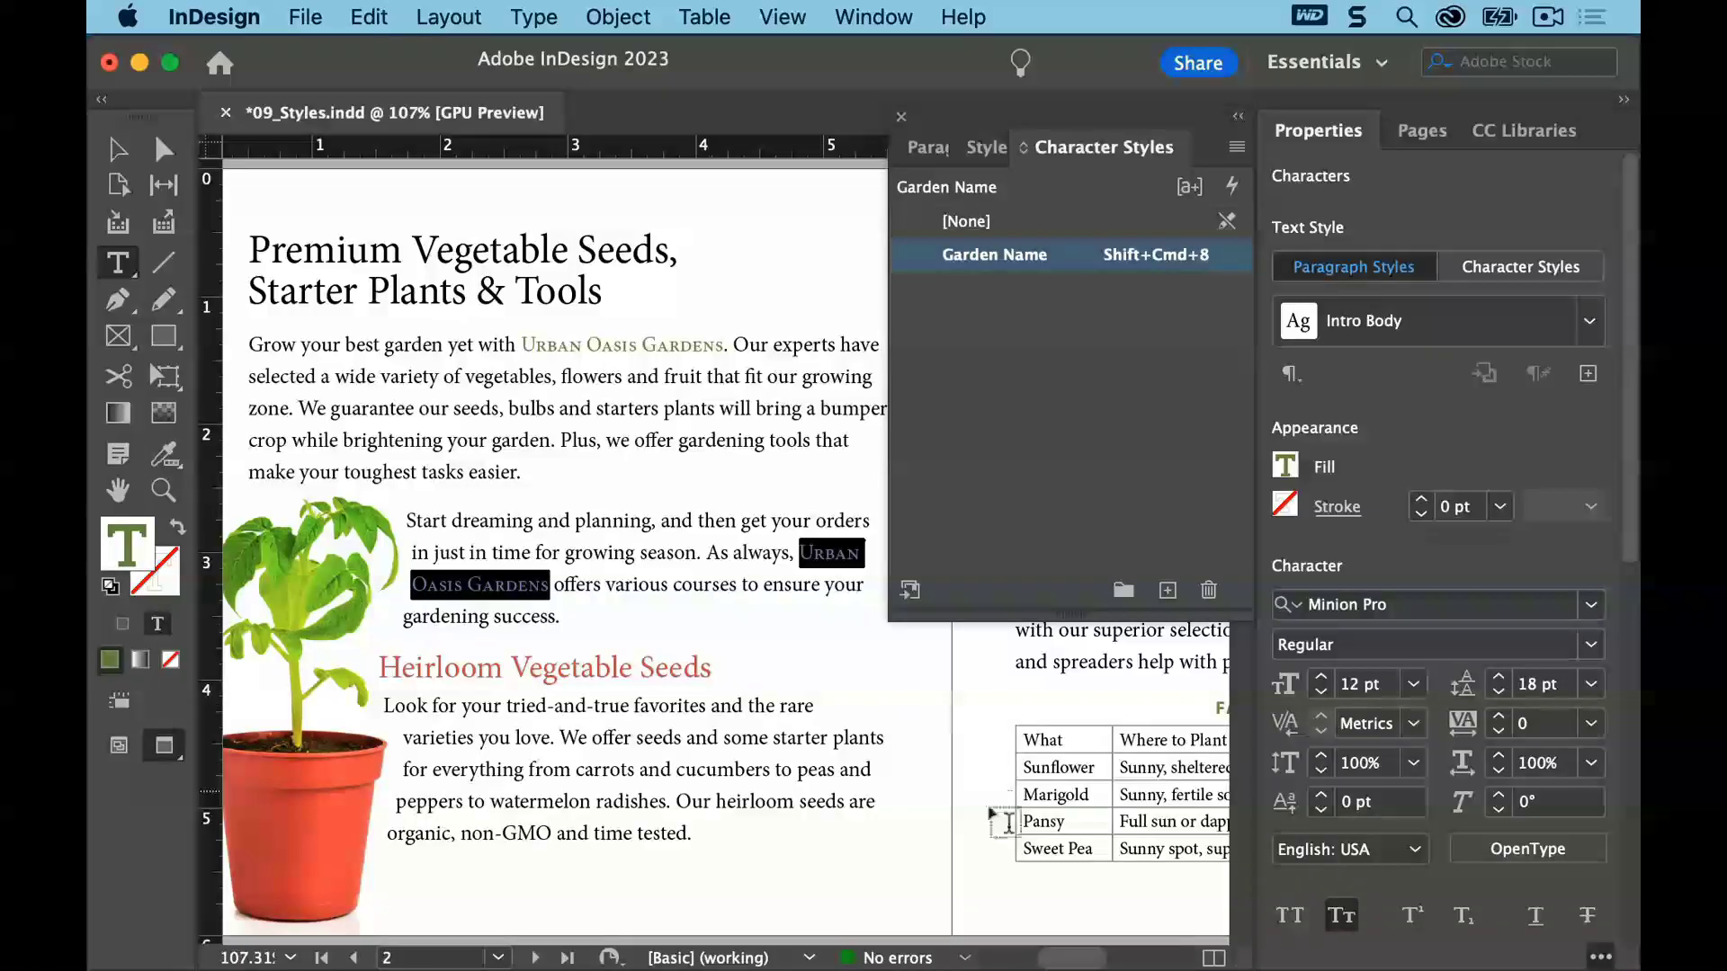
left_click_drag(1073, 958, 1121, 962)
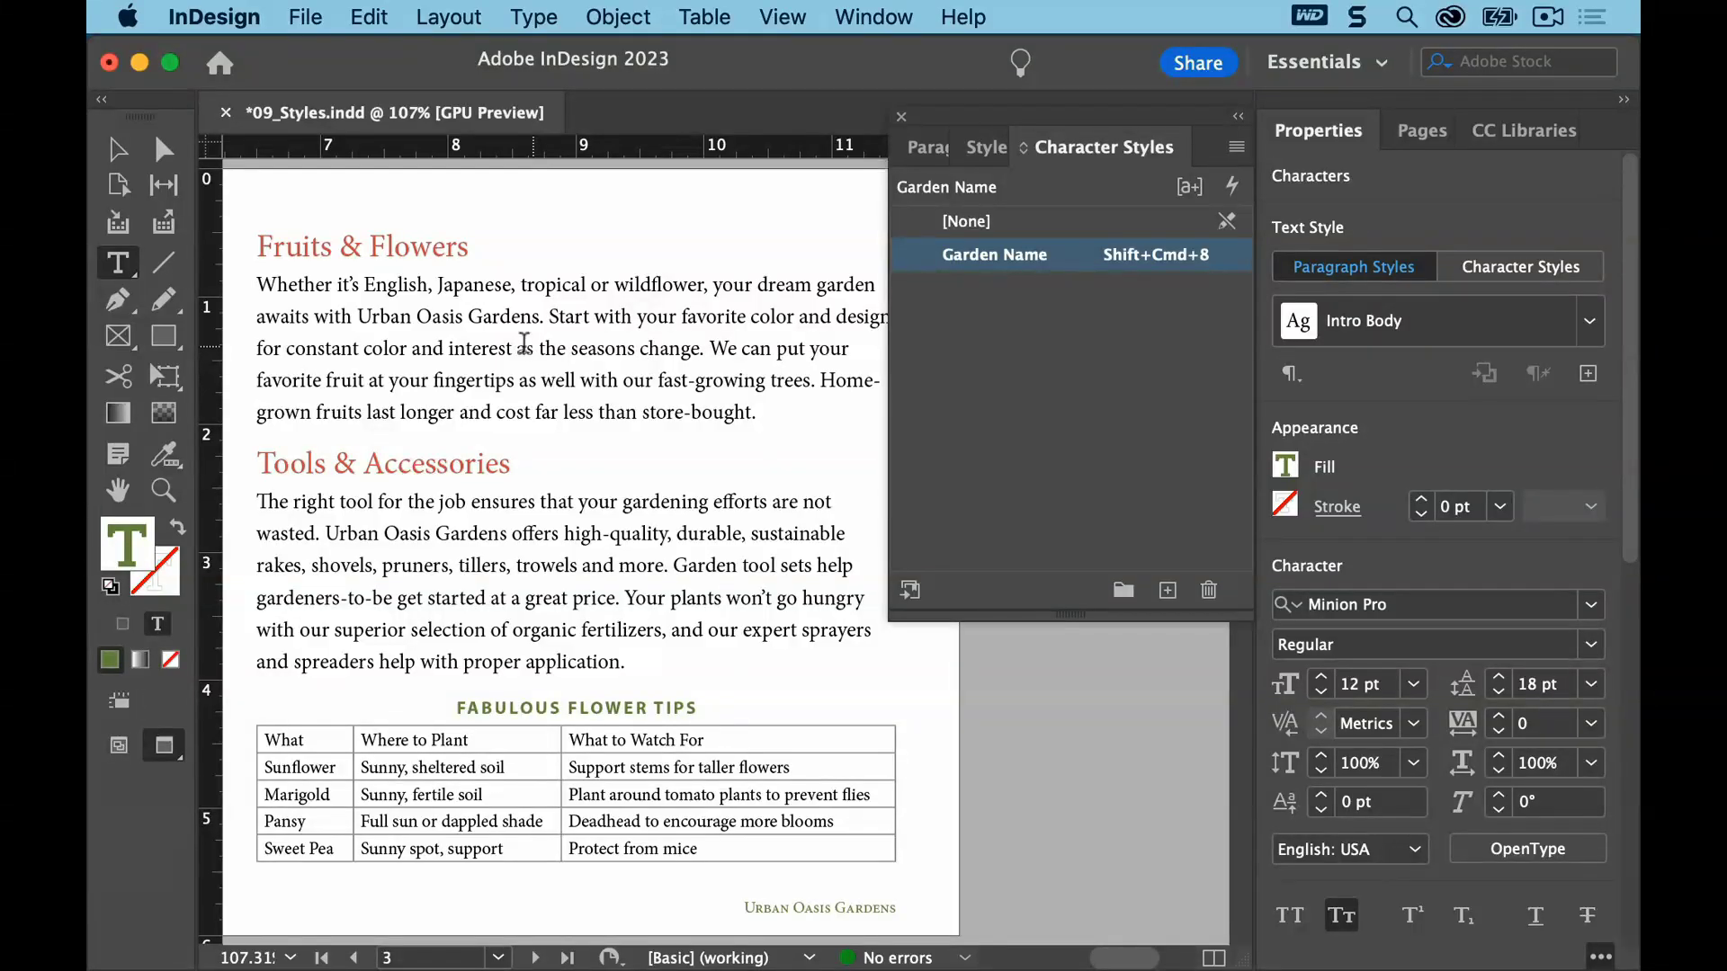
left_click_drag(358, 316, 540, 320)
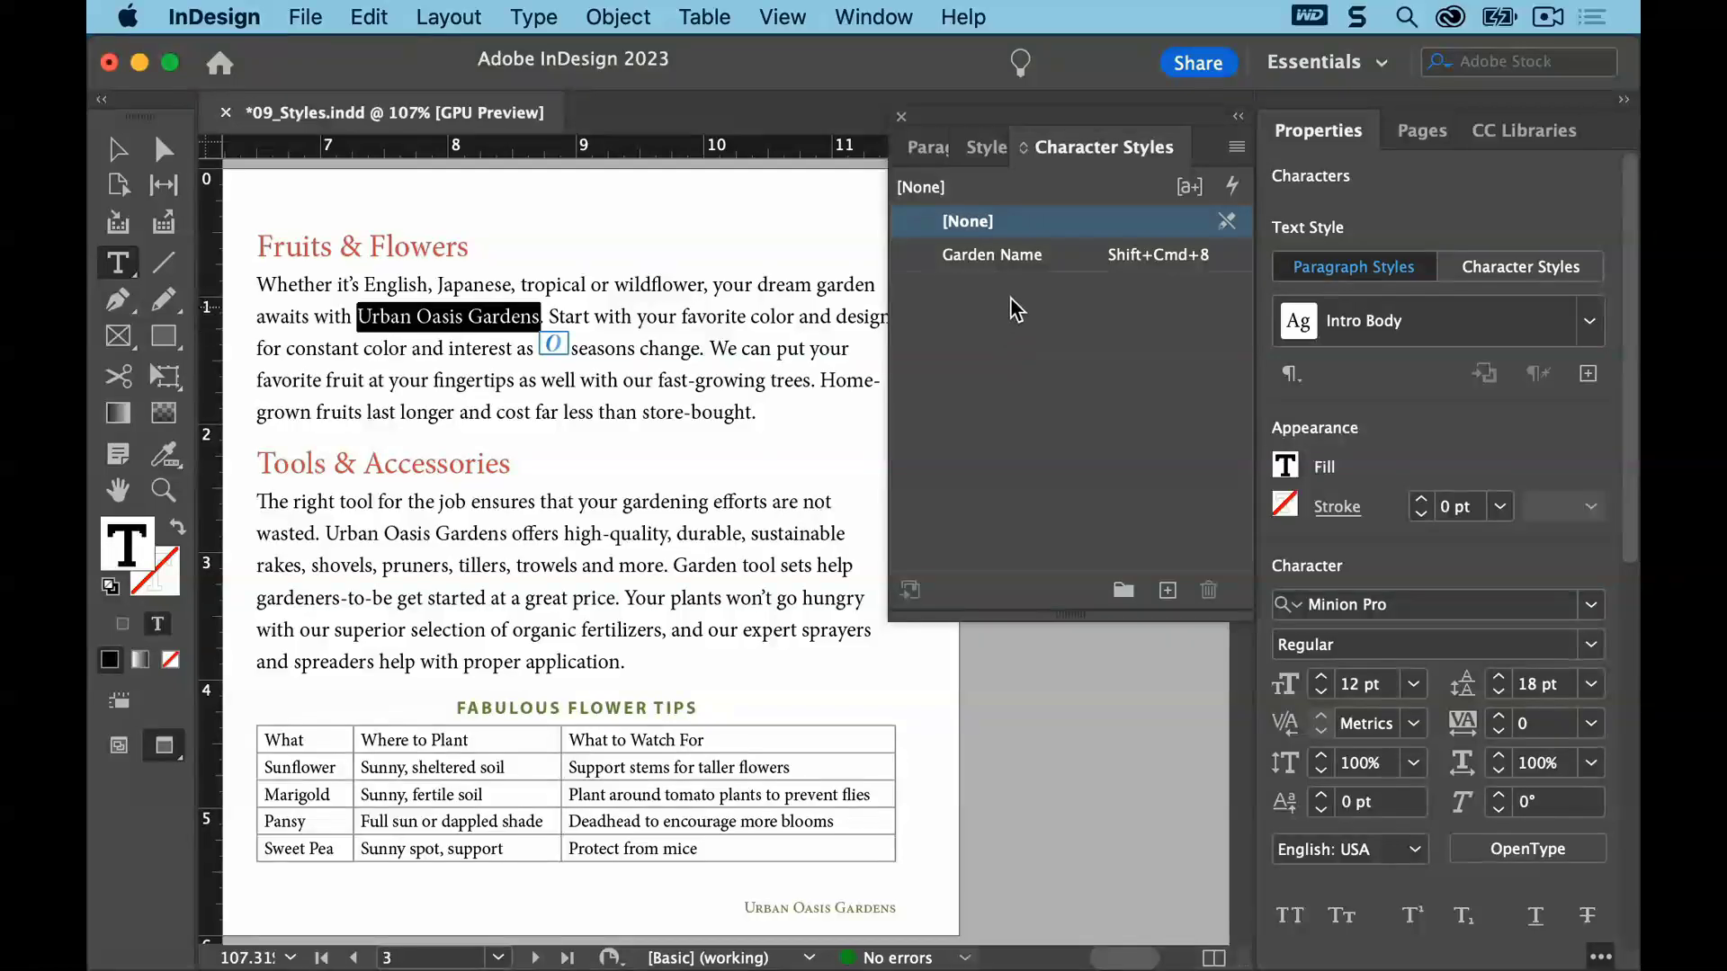
left_click(1022, 259)
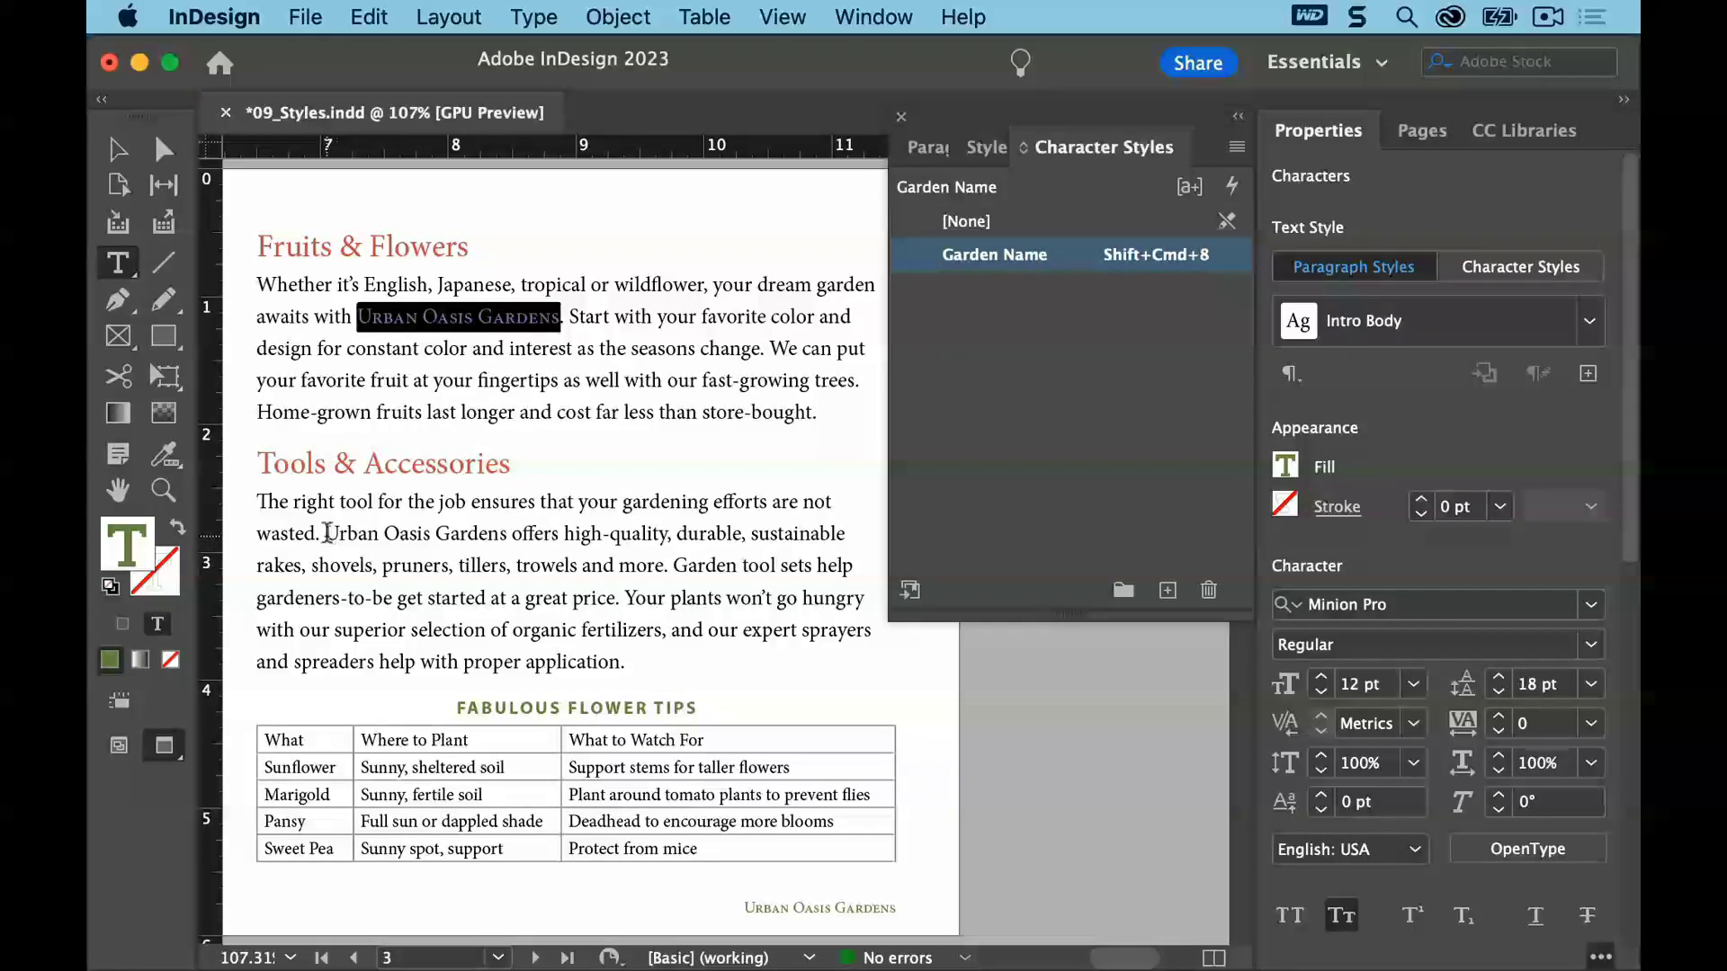
left_click_drag(325, 534, 508, 536)
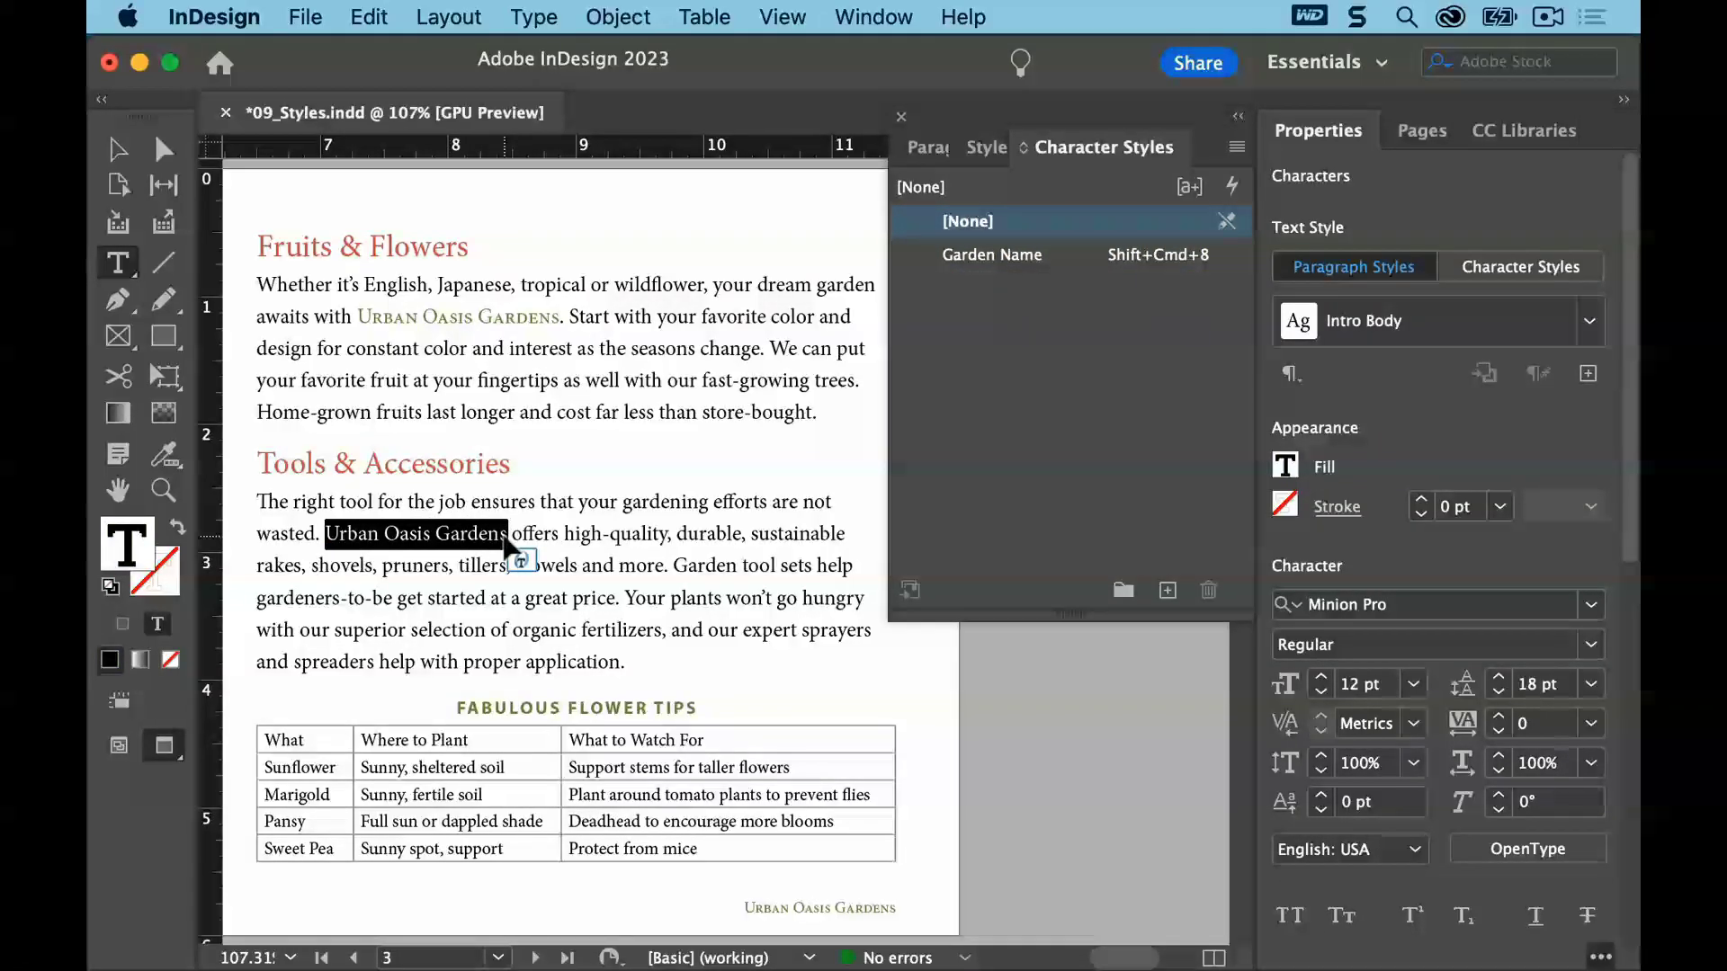
key("super")
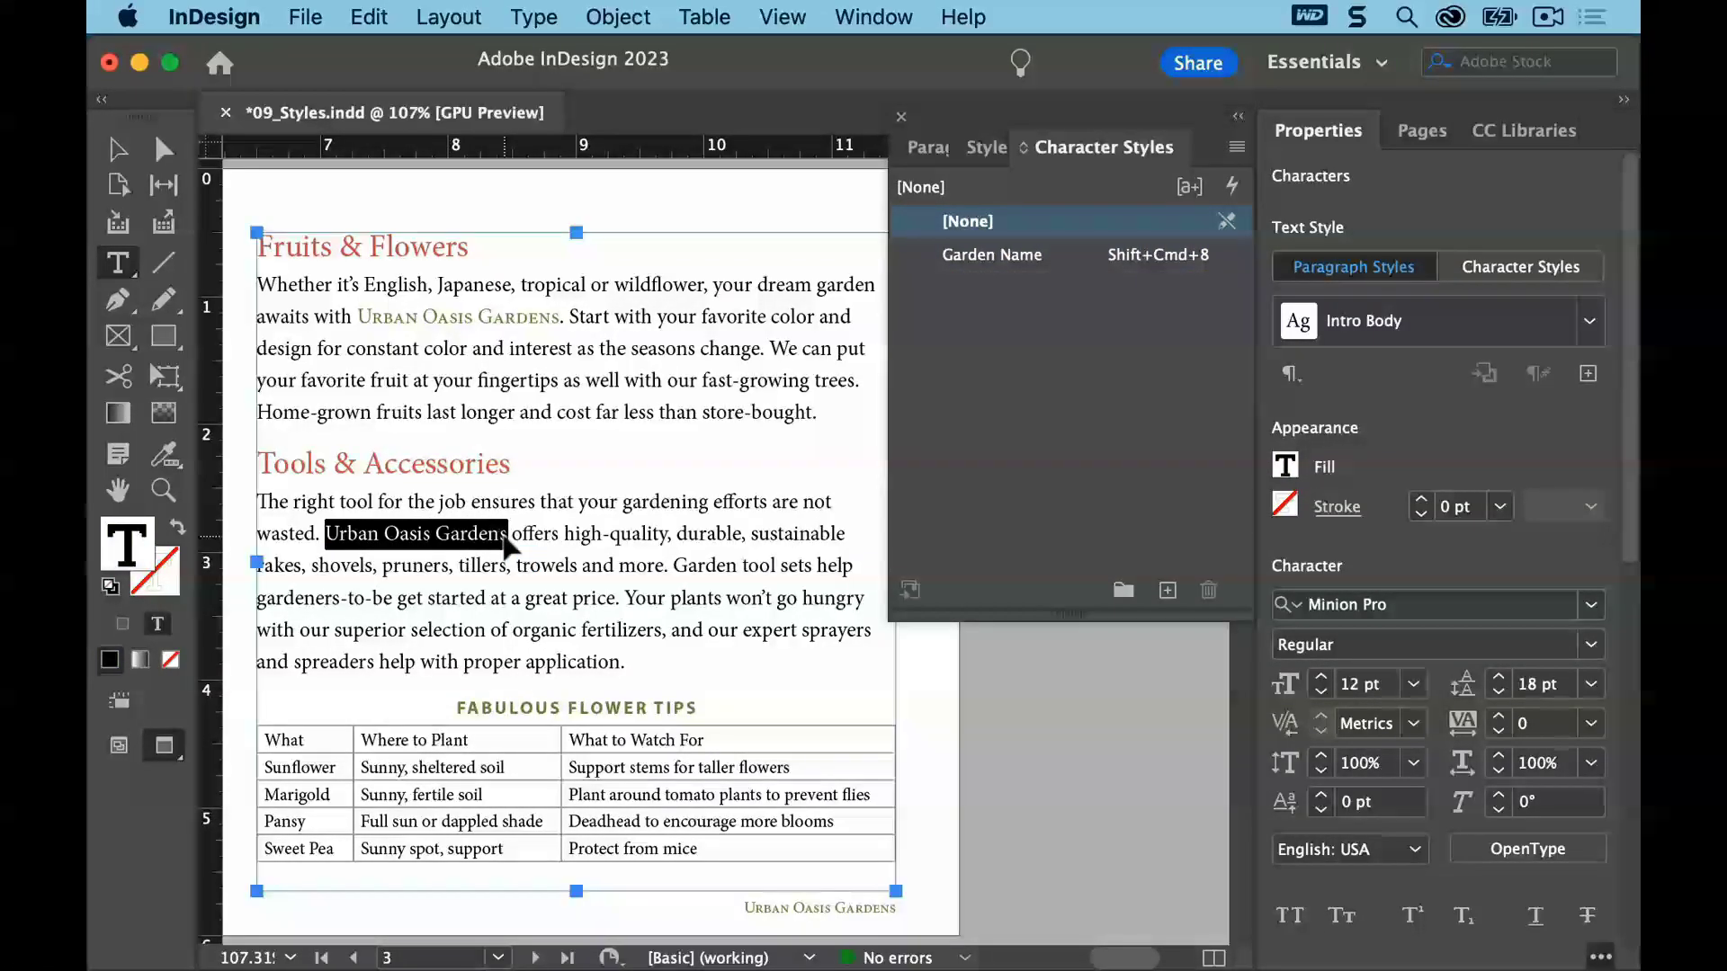
key("shift+super+8")
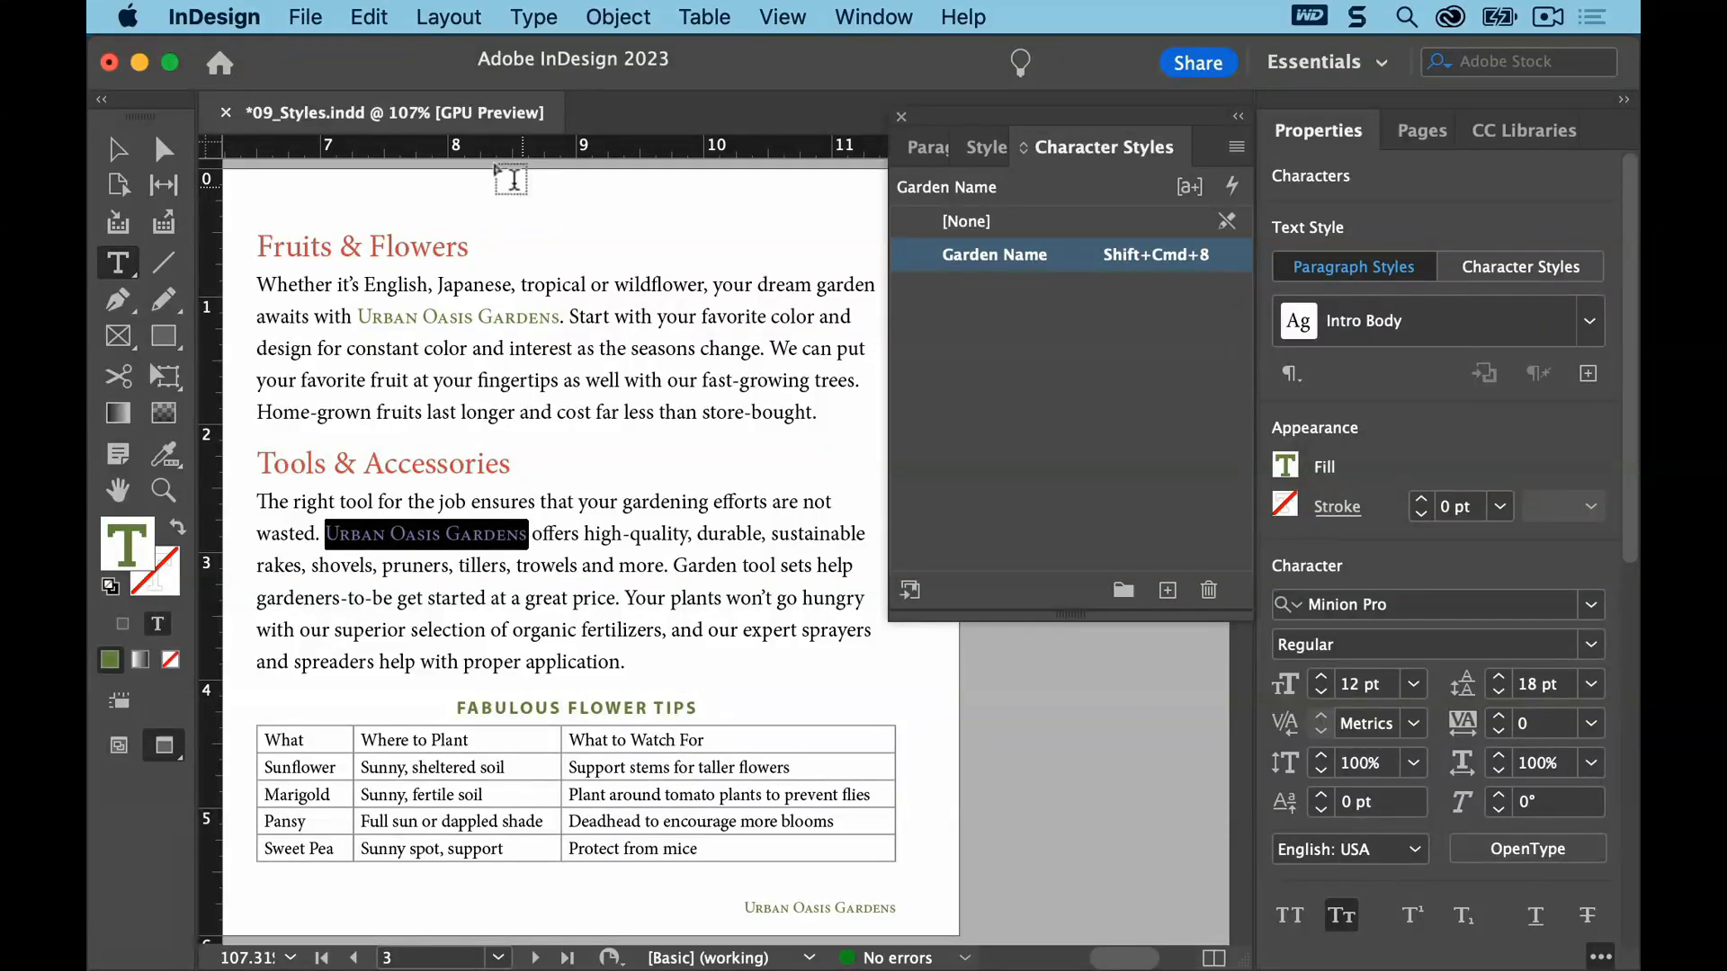
Deselect everything on page 3 and save 09_Styles.indd with the styled garden names
left_click(370, 17)
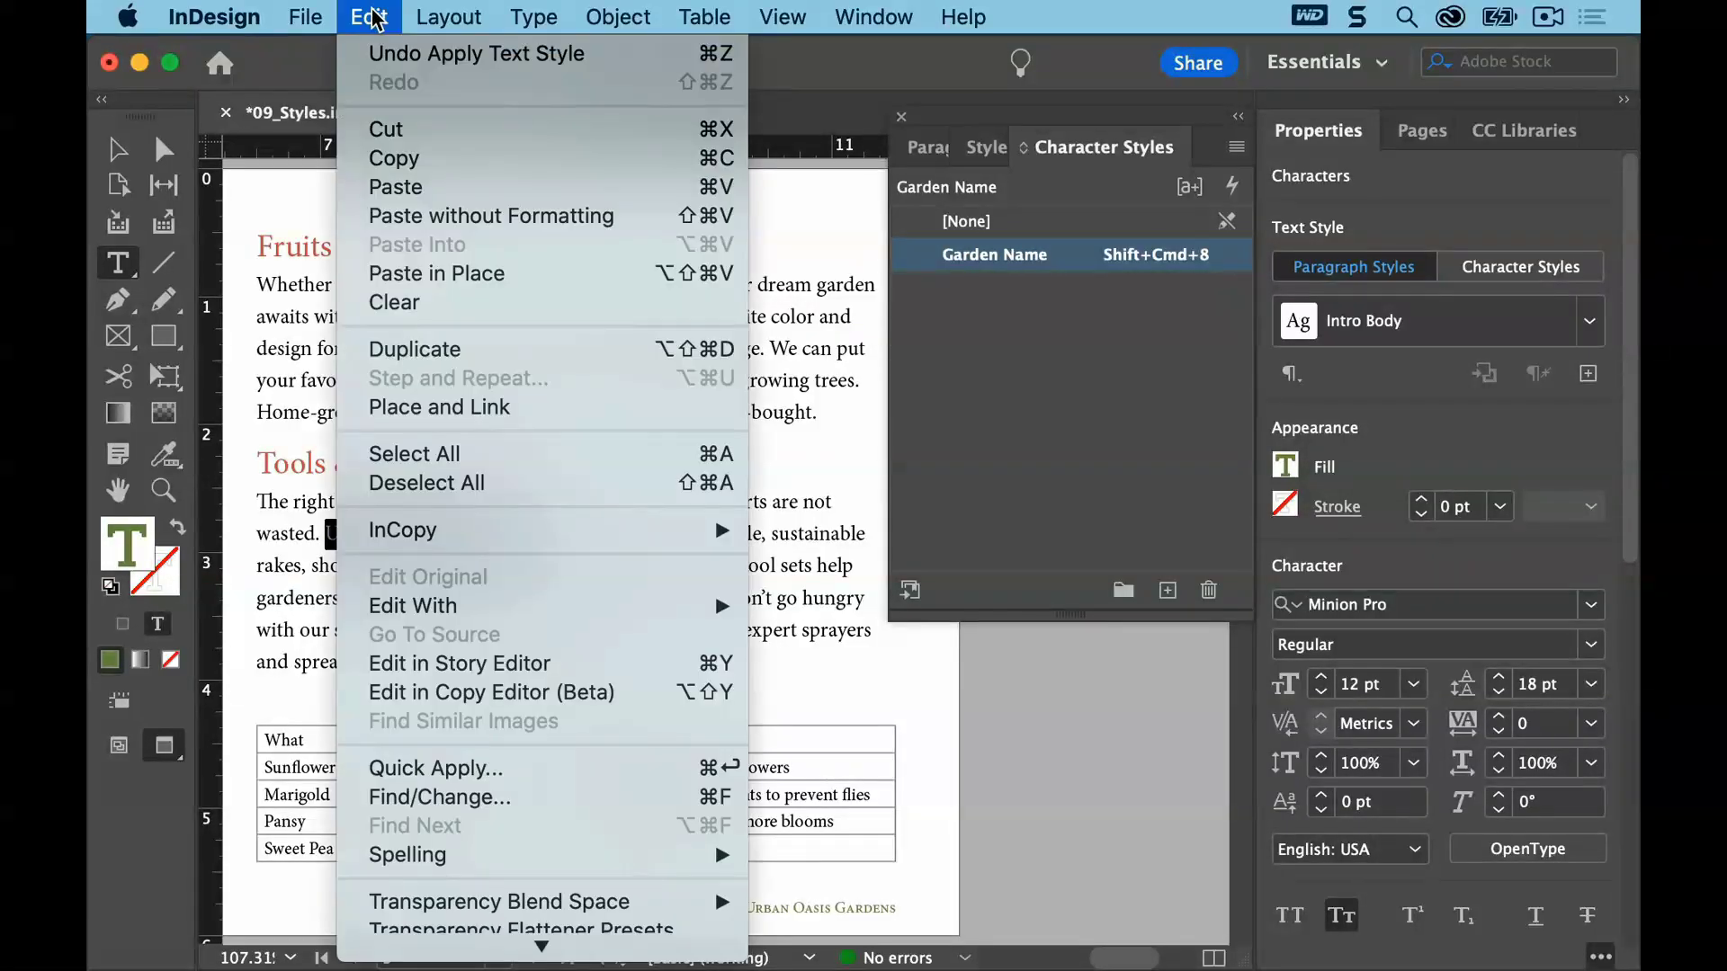
left_click(501, 483)
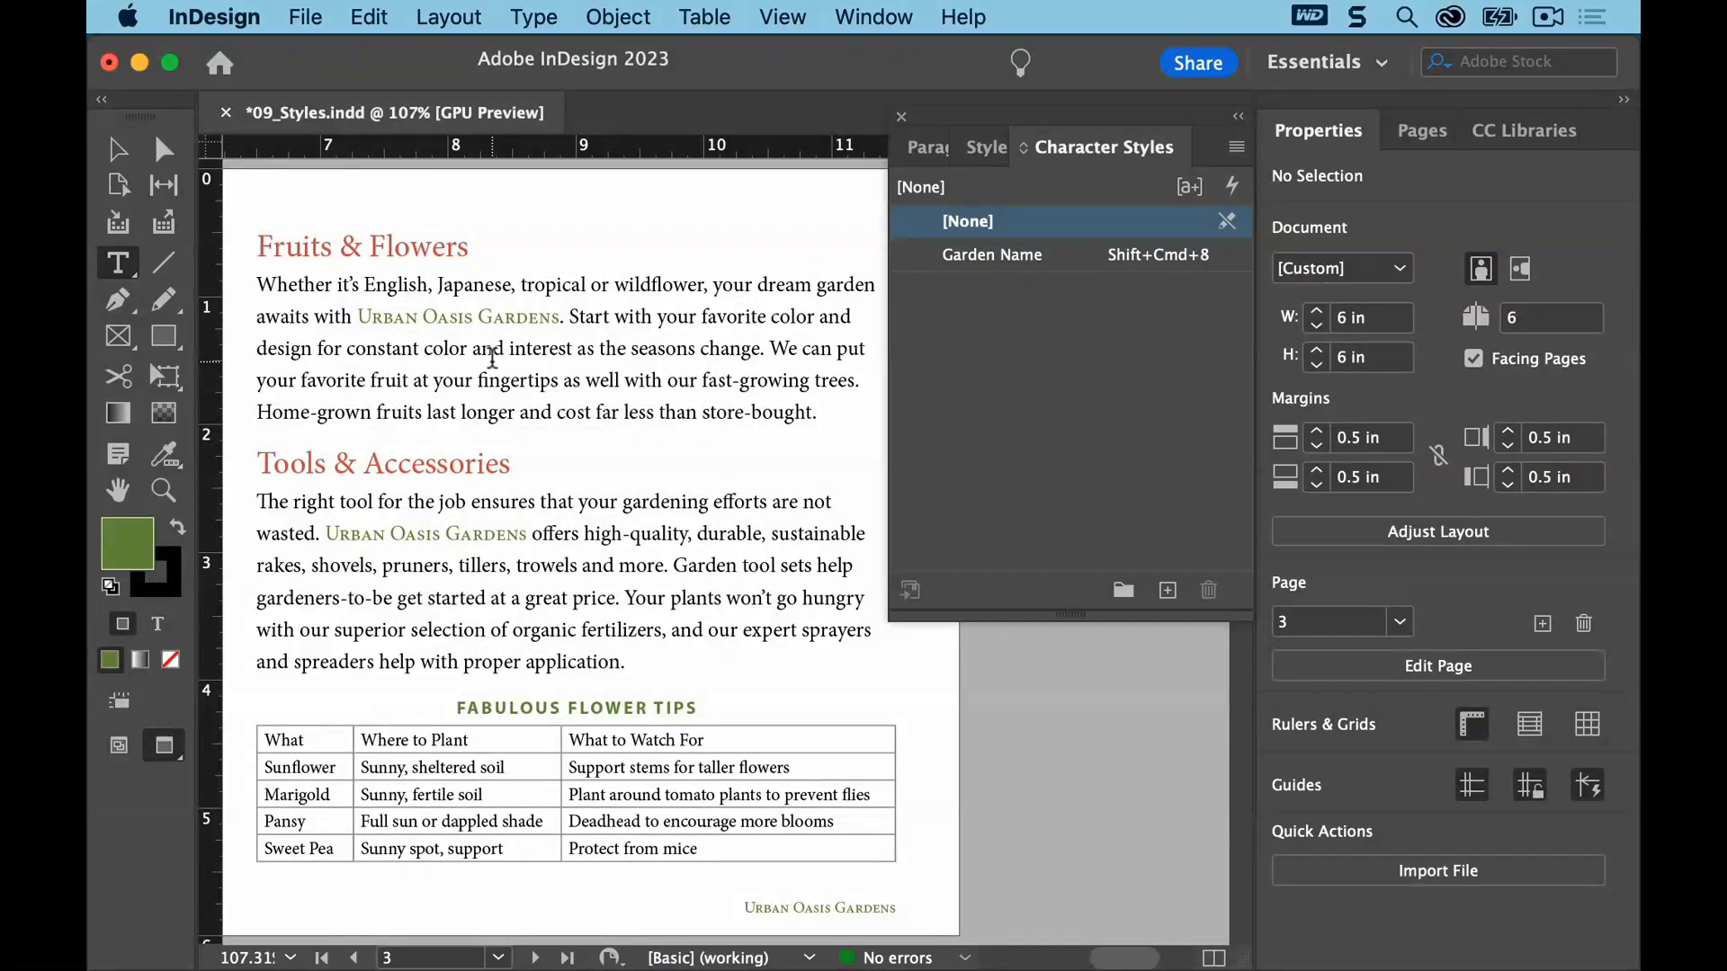
left_click(300, 14)
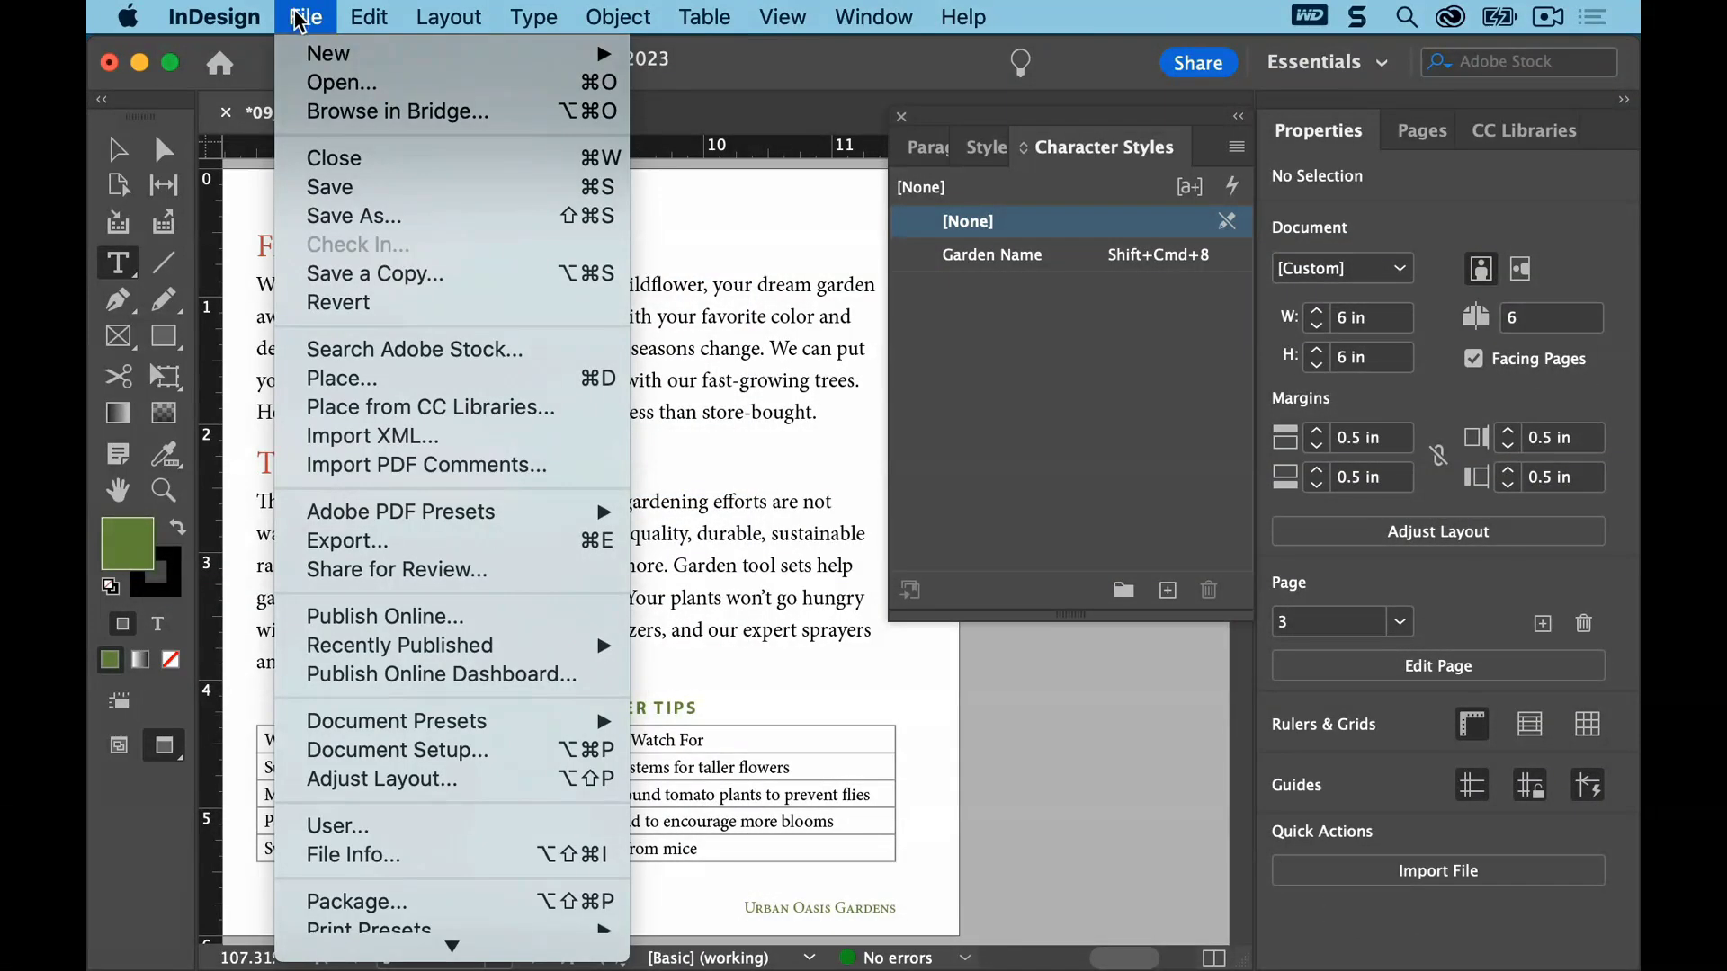
left_click(319, 187)
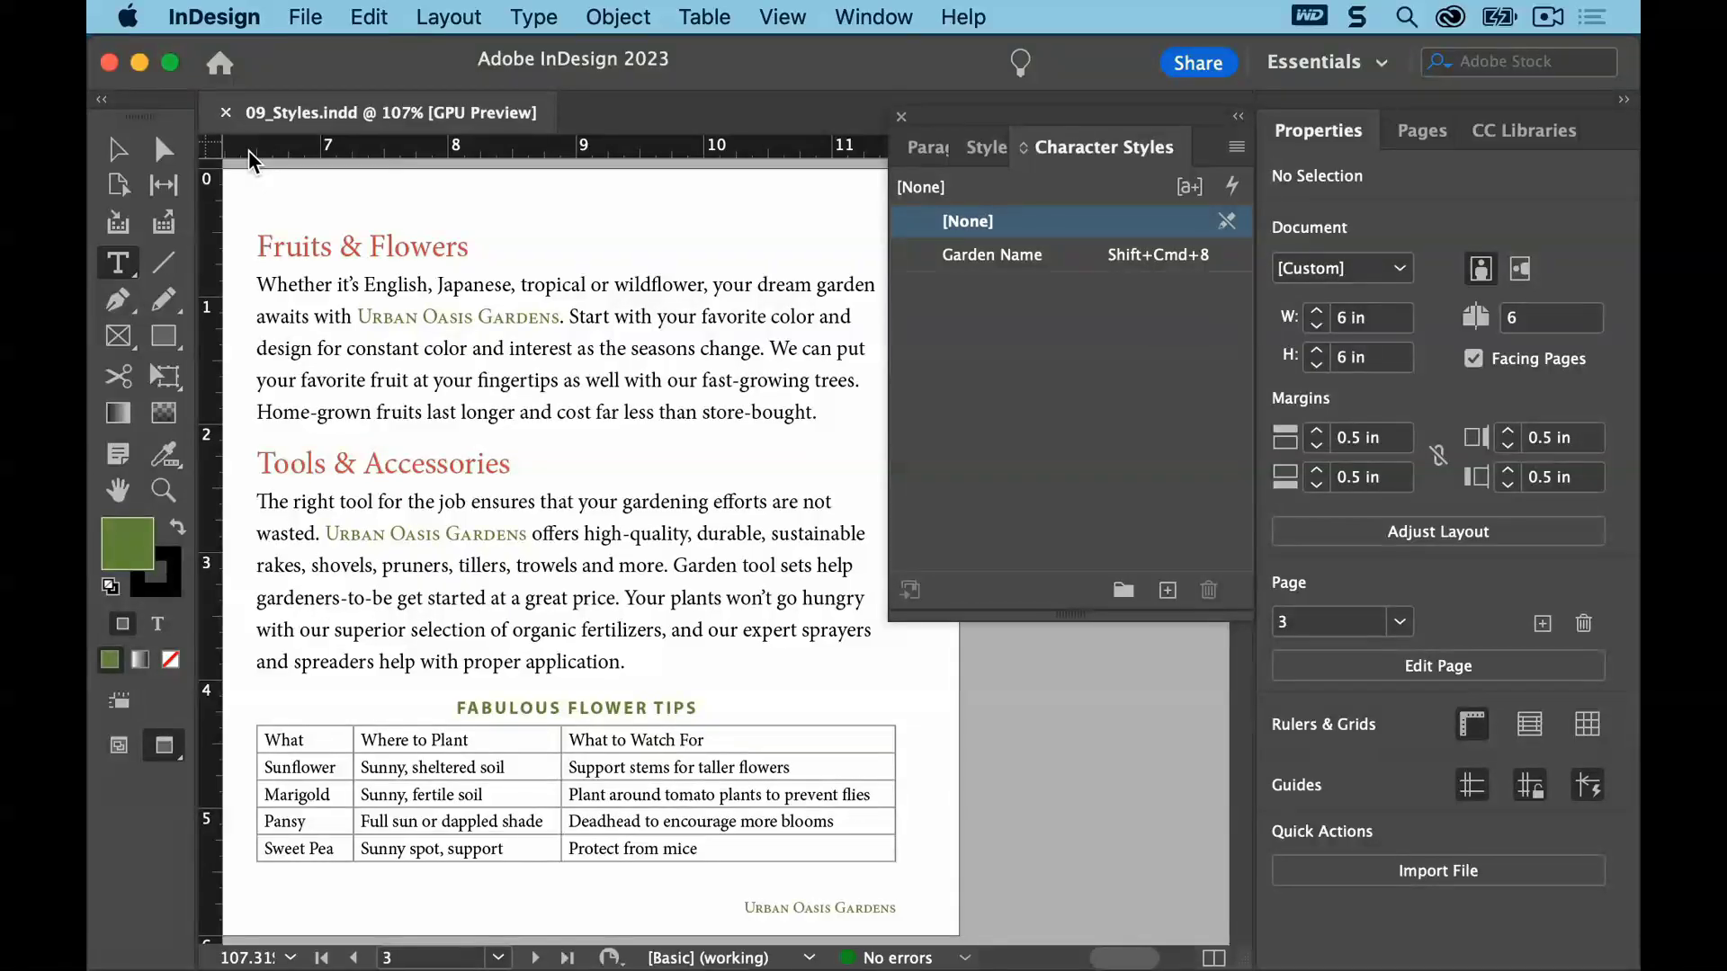
Go to page 4 and enlarge the BEANS entries in the first column to about 181%
left_click(1421, 131)
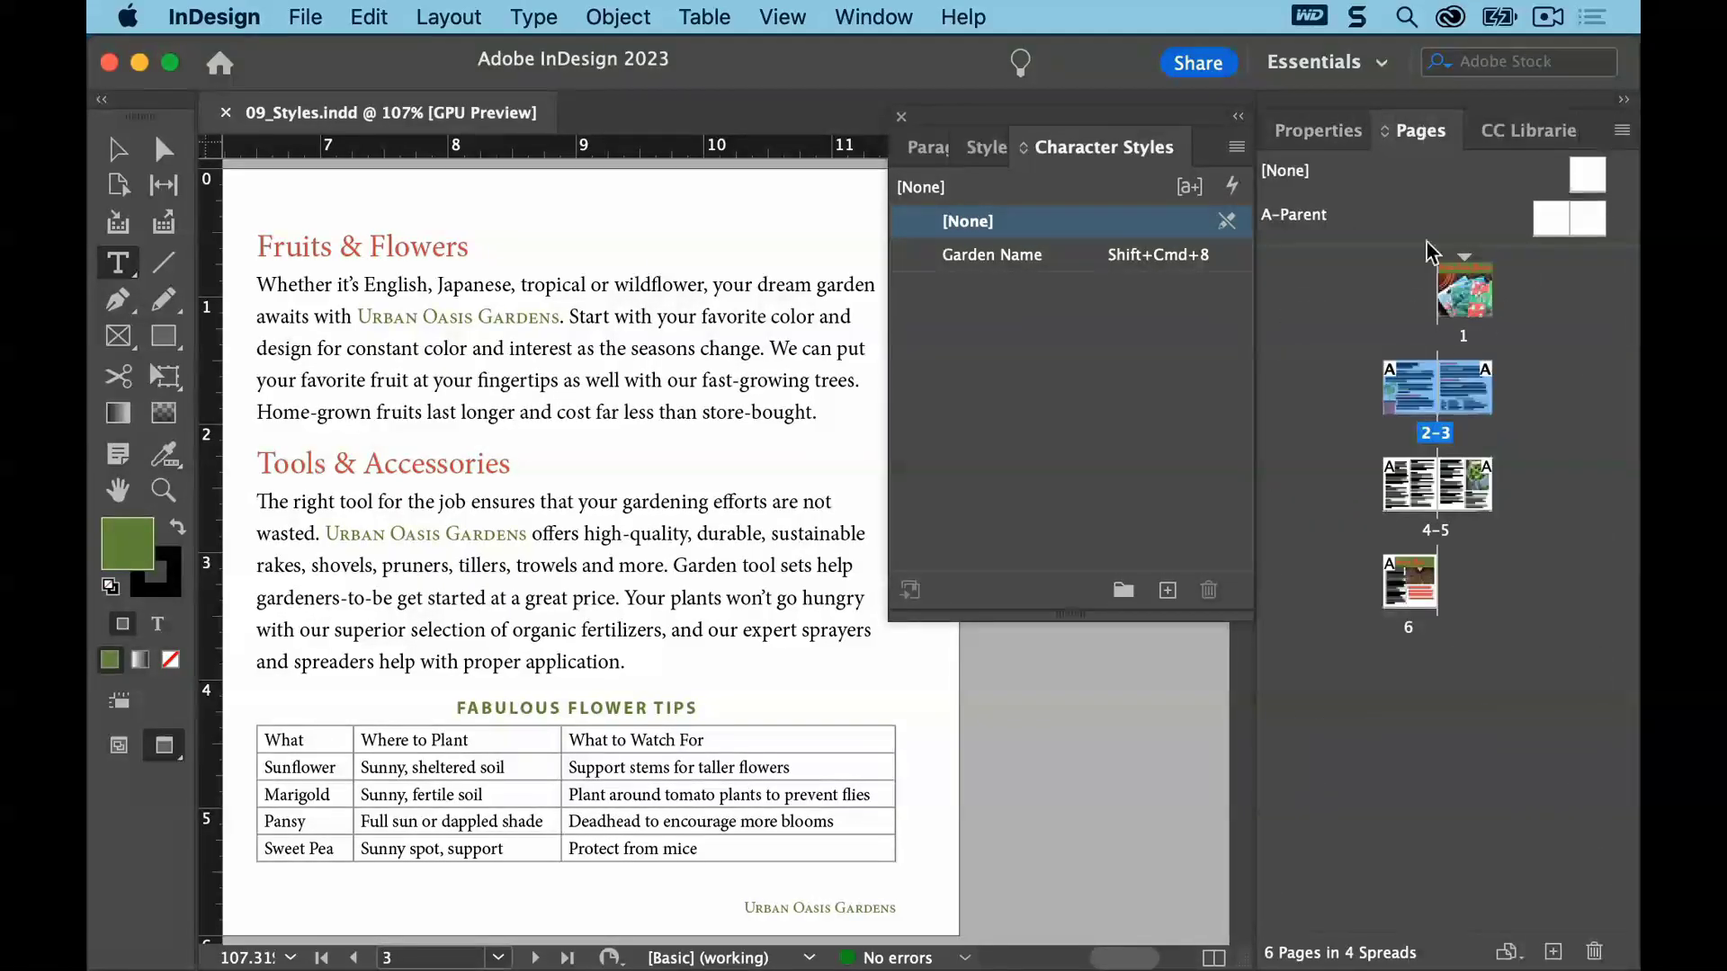
double_click(1416, 503)
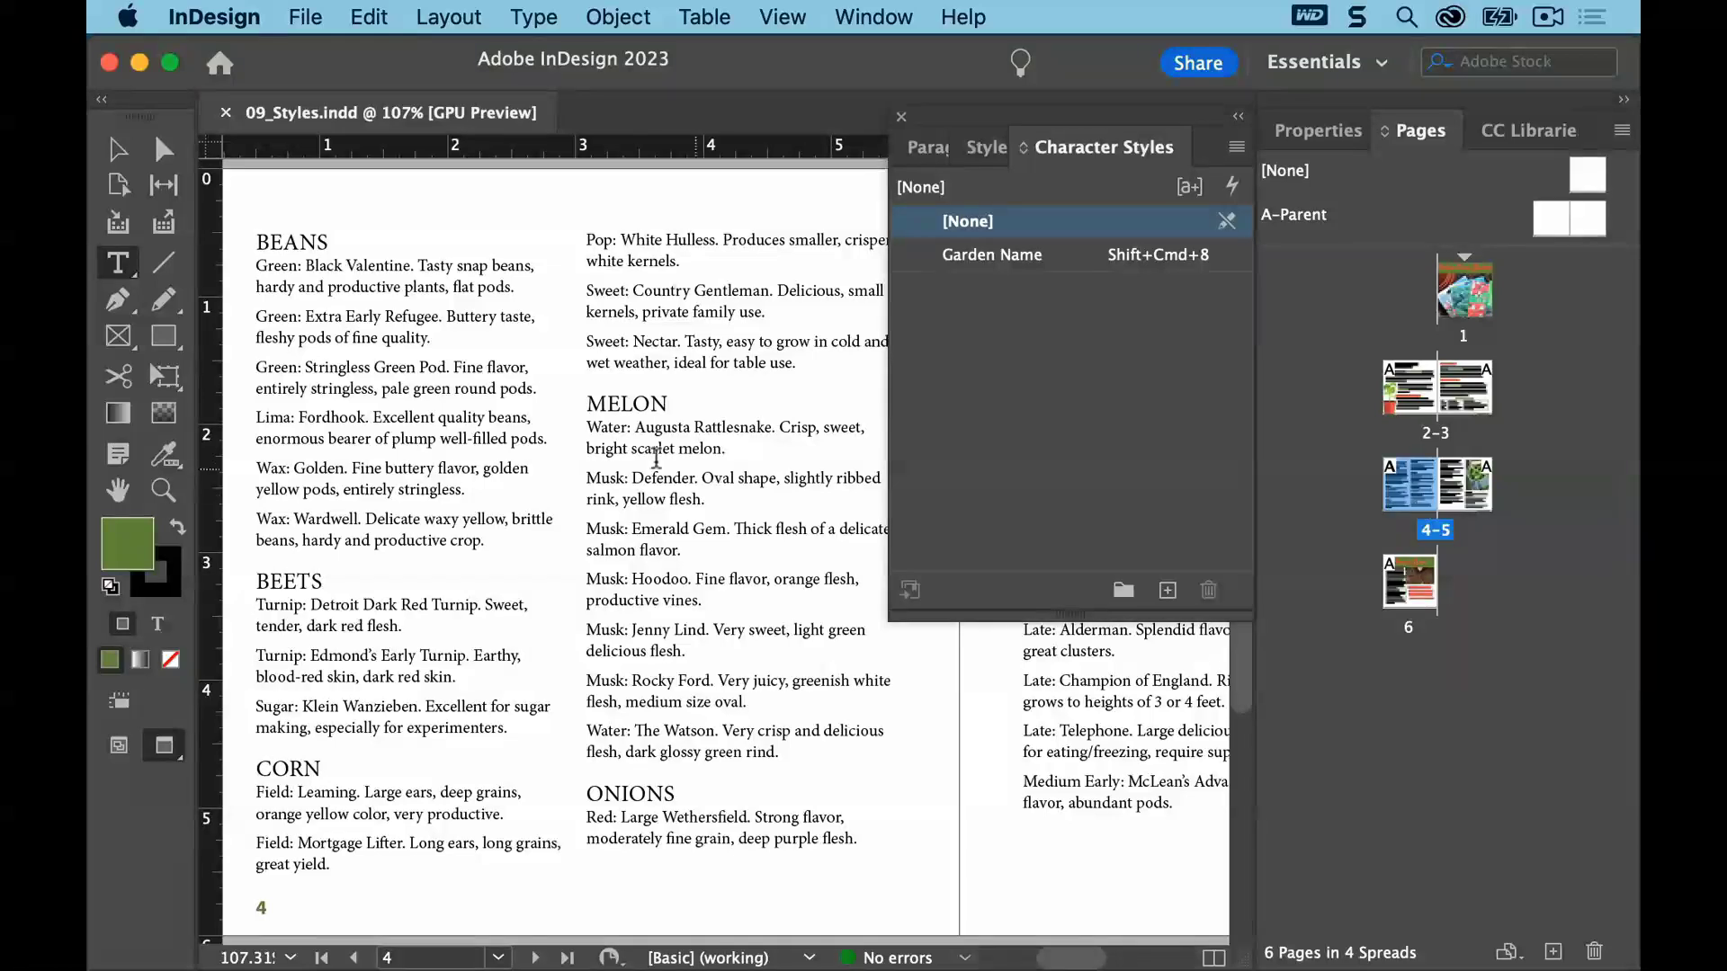
left_click(779, 19)
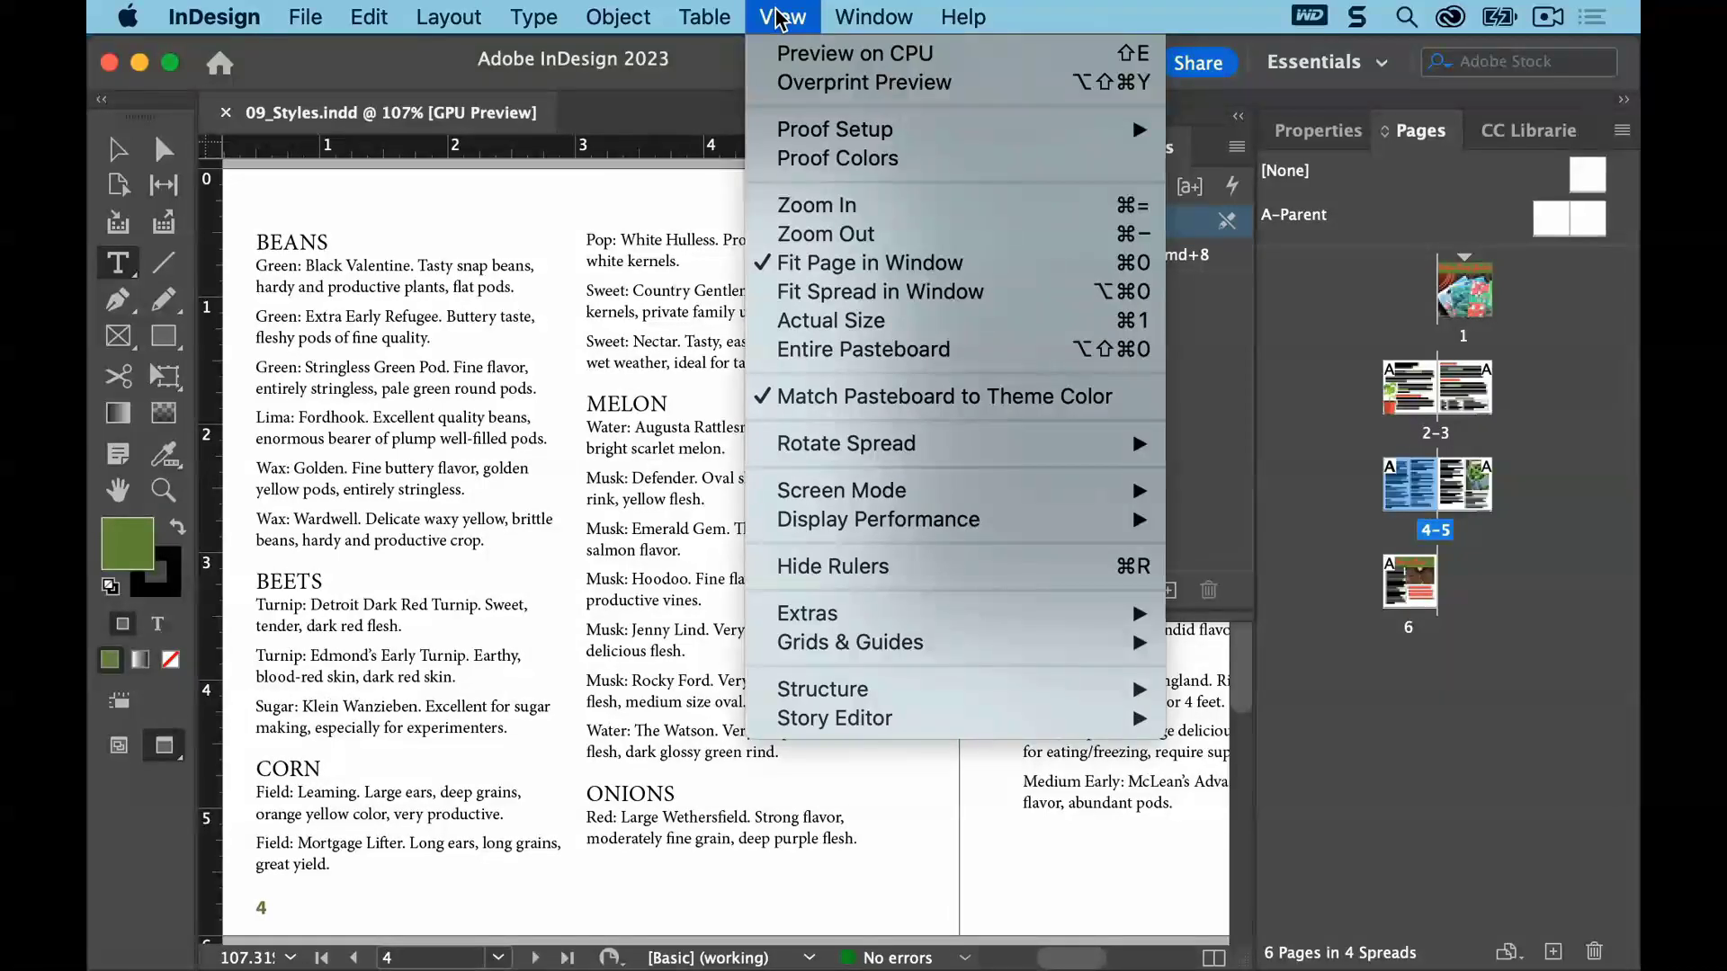
left_click(818, 262)
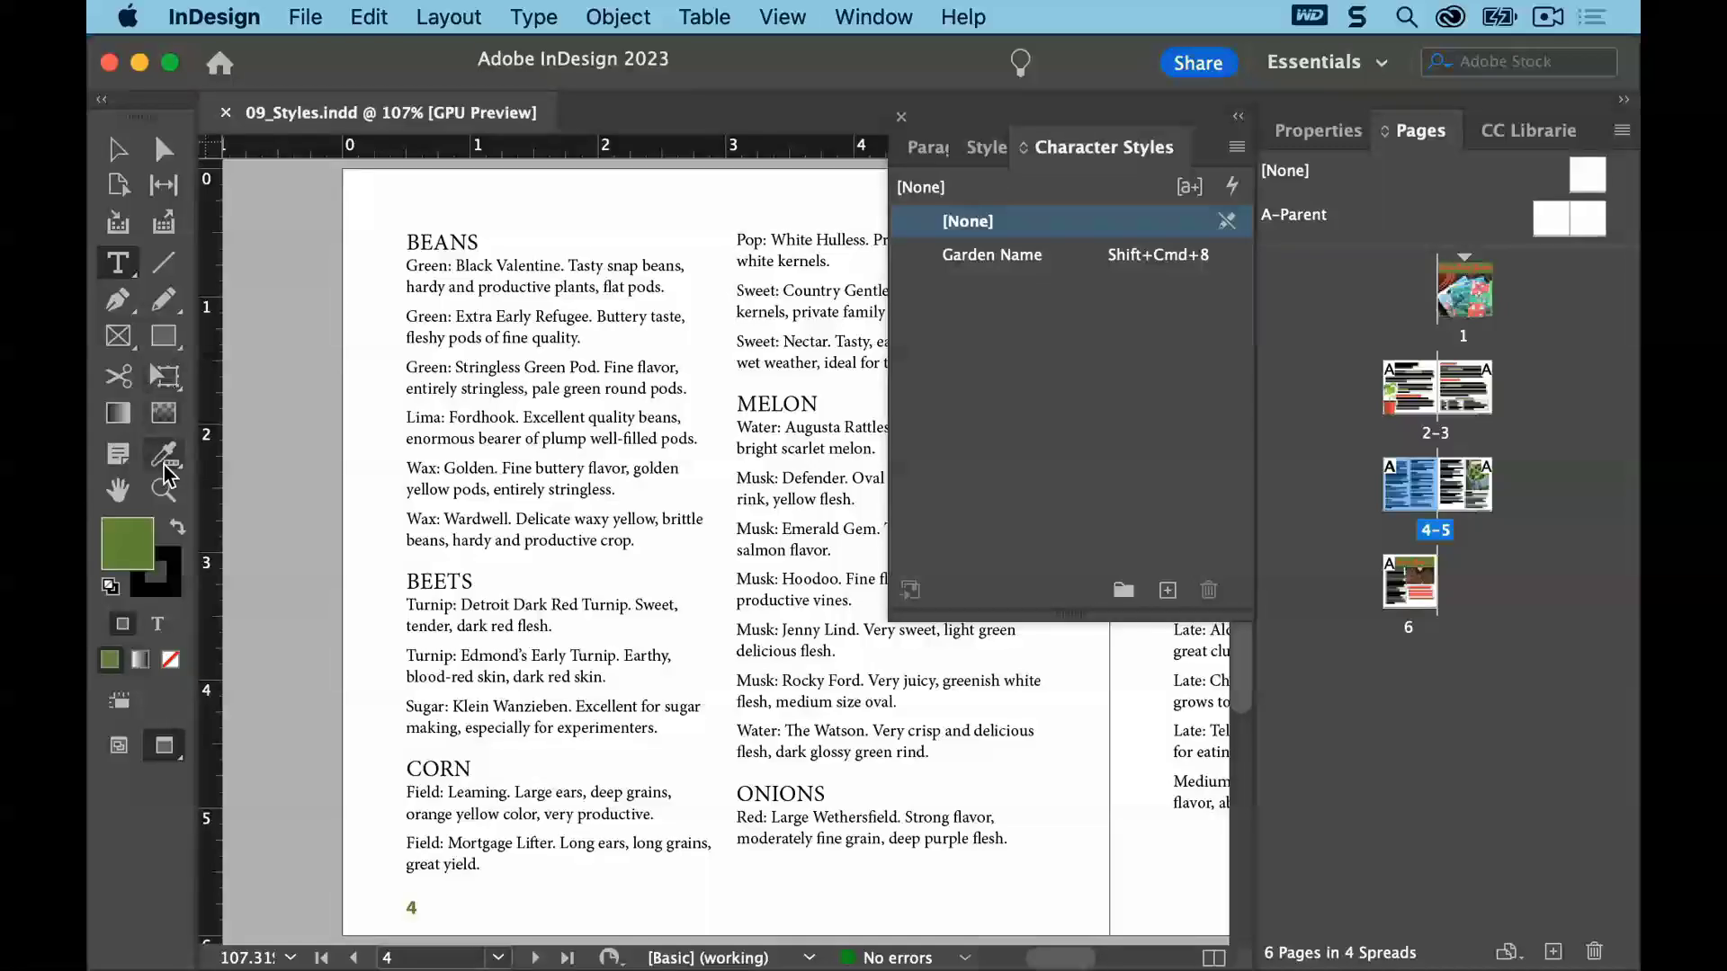
left_click(163, 490)
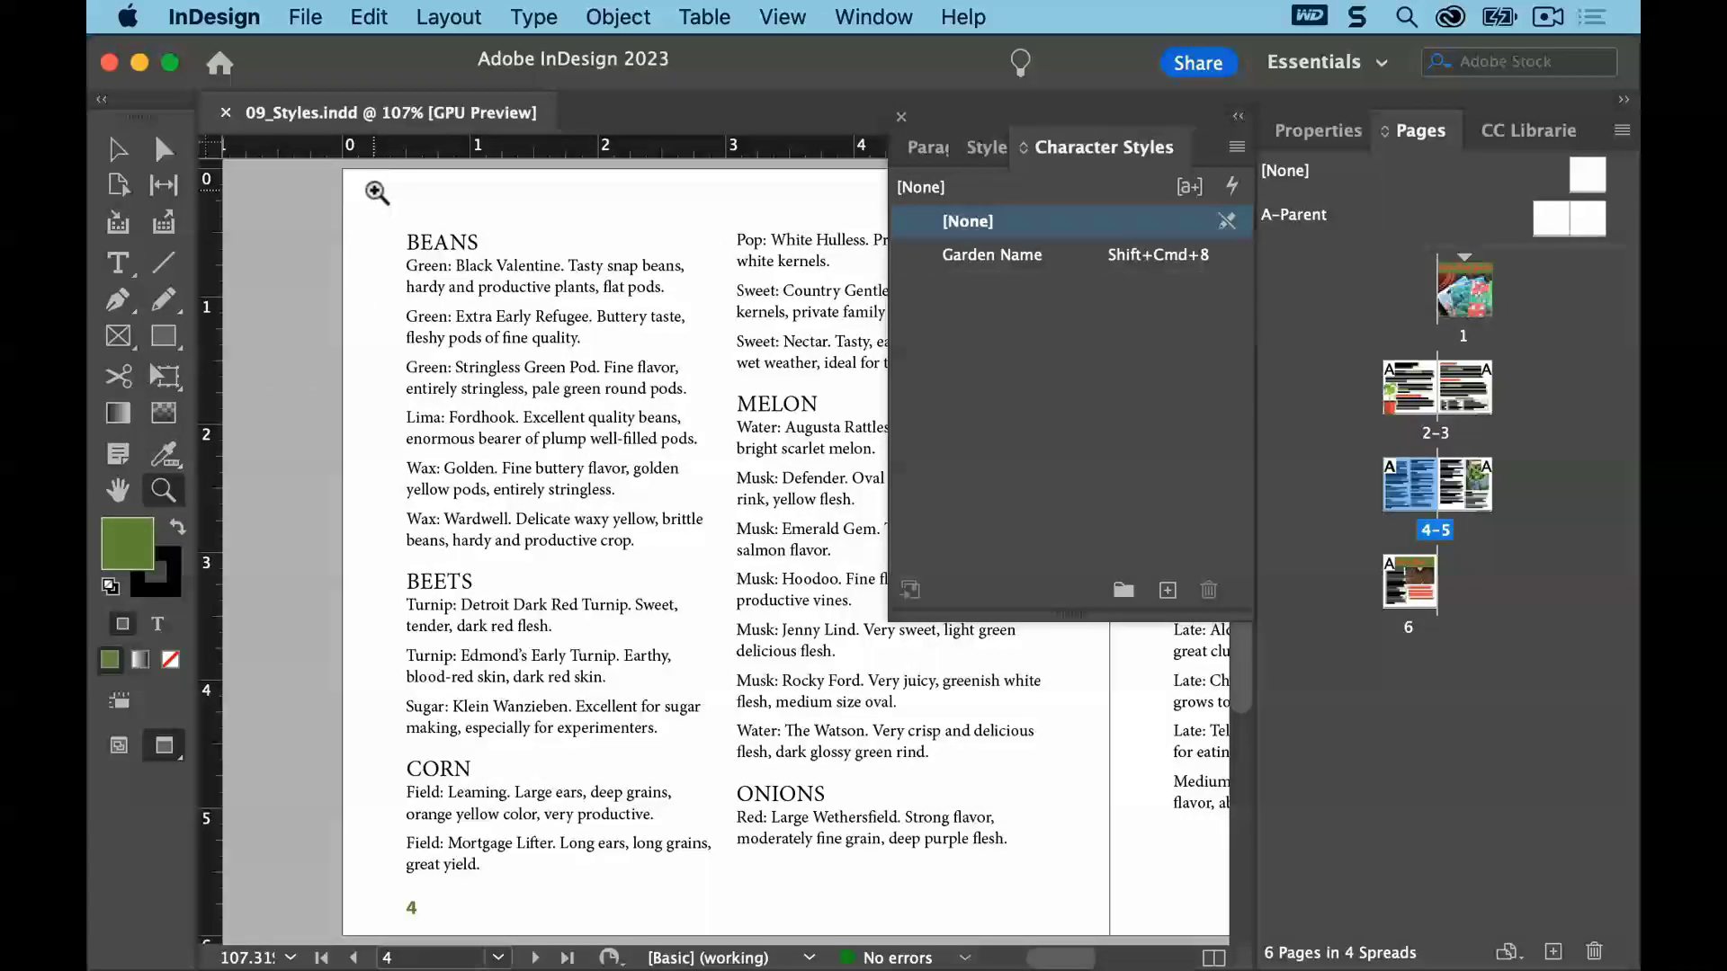
left_click_drag(374, 190, 720, 644)
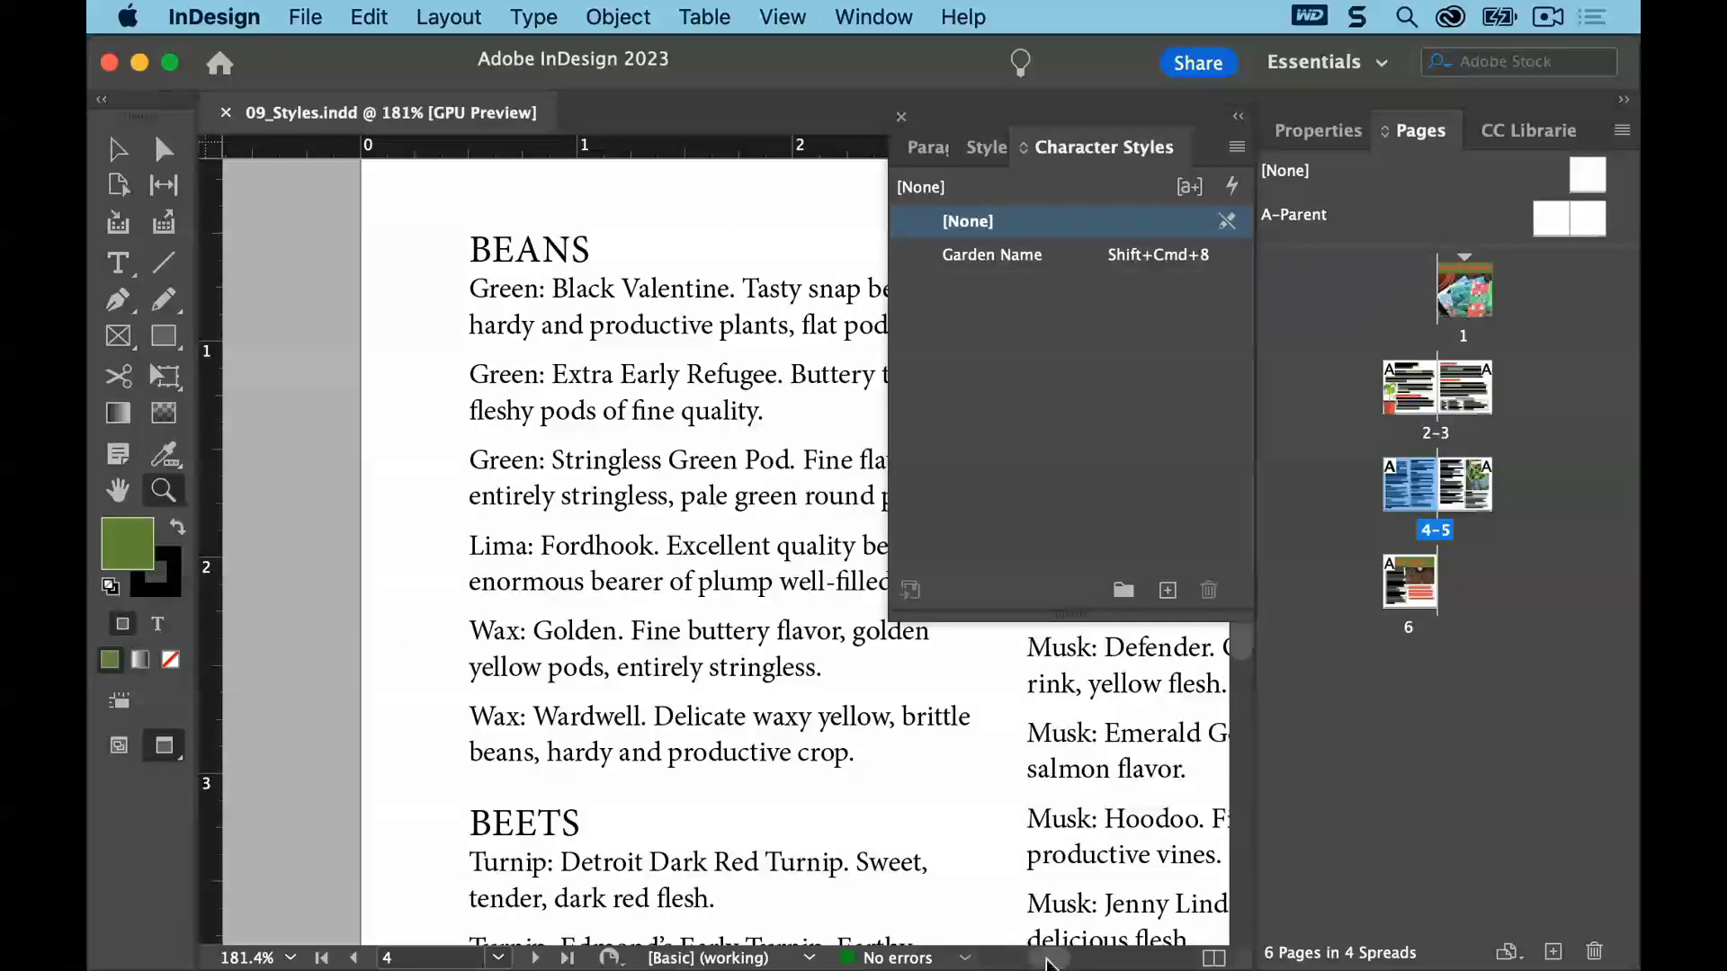
left_click_drag(1049, 962, 1061, 965)
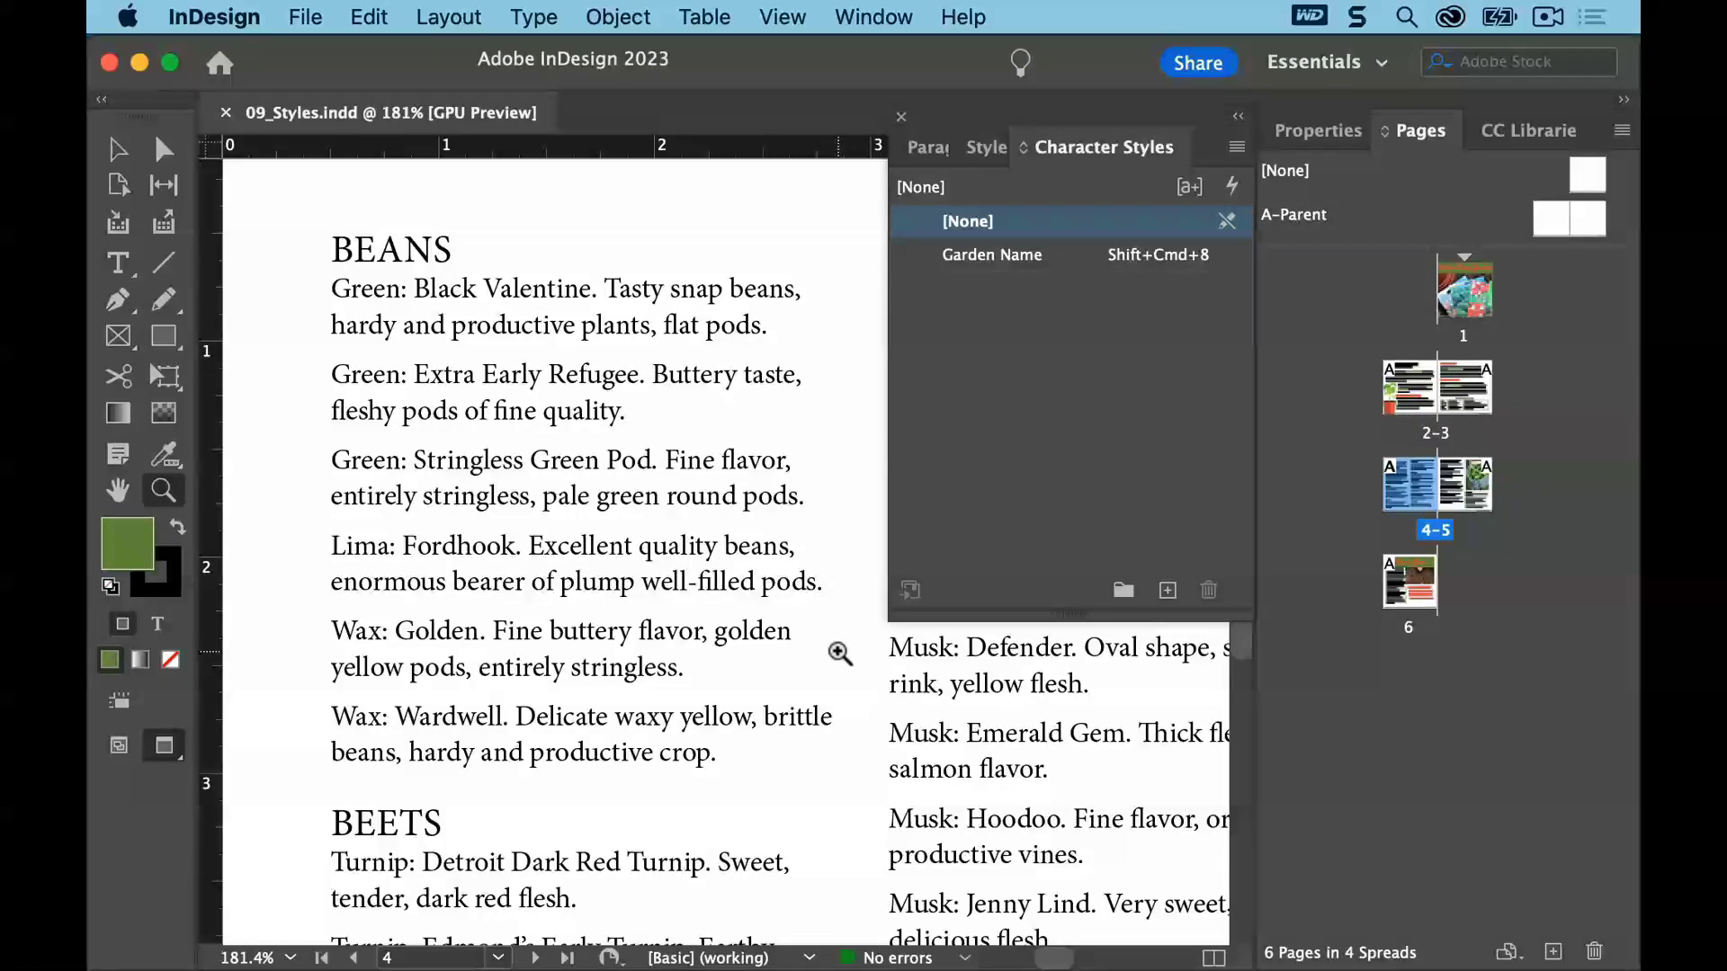
Start a new character style named Variety from "Green:" in the first BEANS entry, set to apply to the selection
left_click(118, 148)
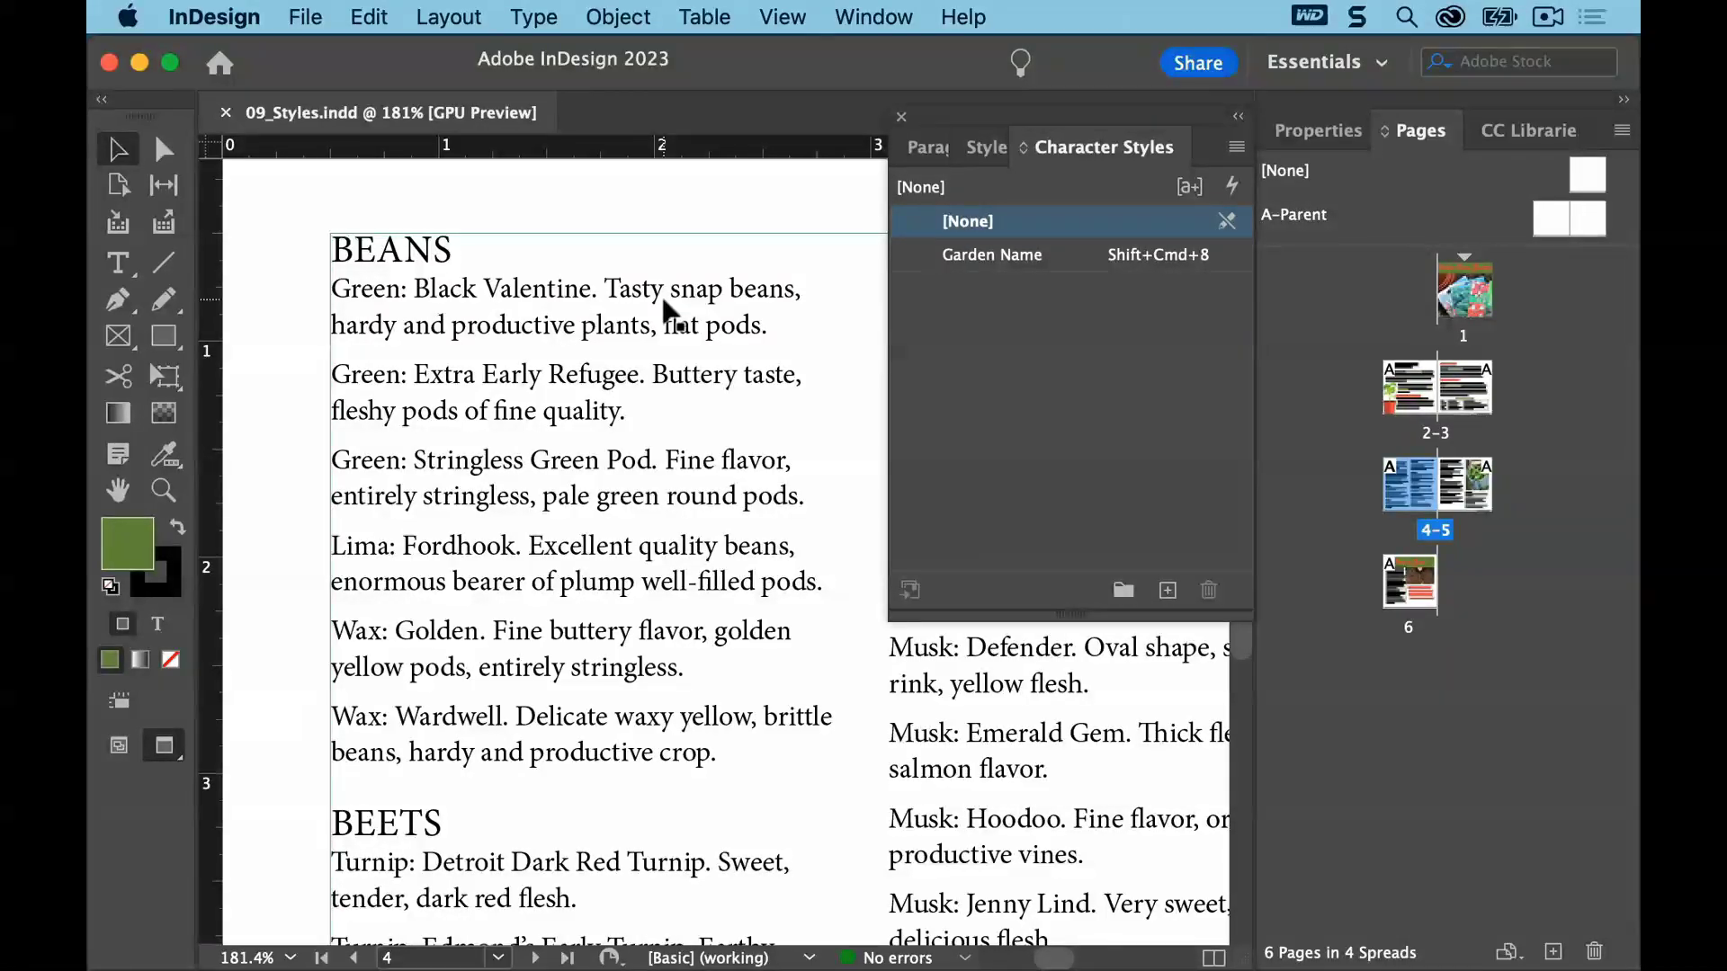
left_click(118, 263)
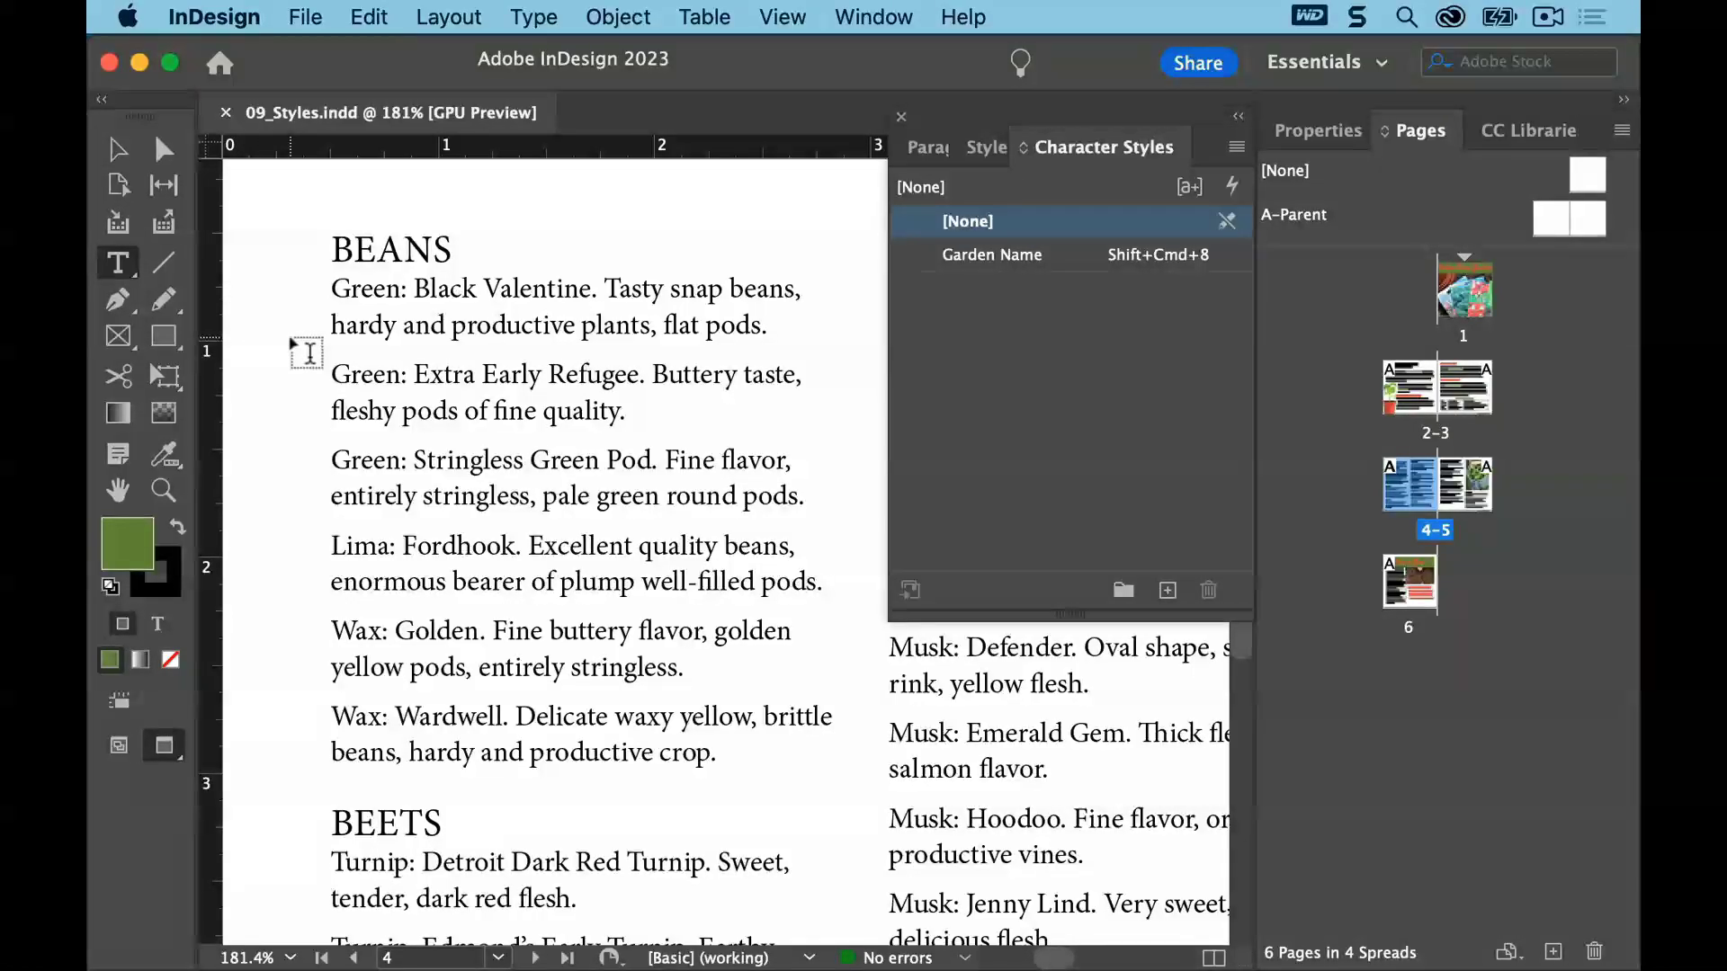
left_click_drag(333, 286, 406, 293)
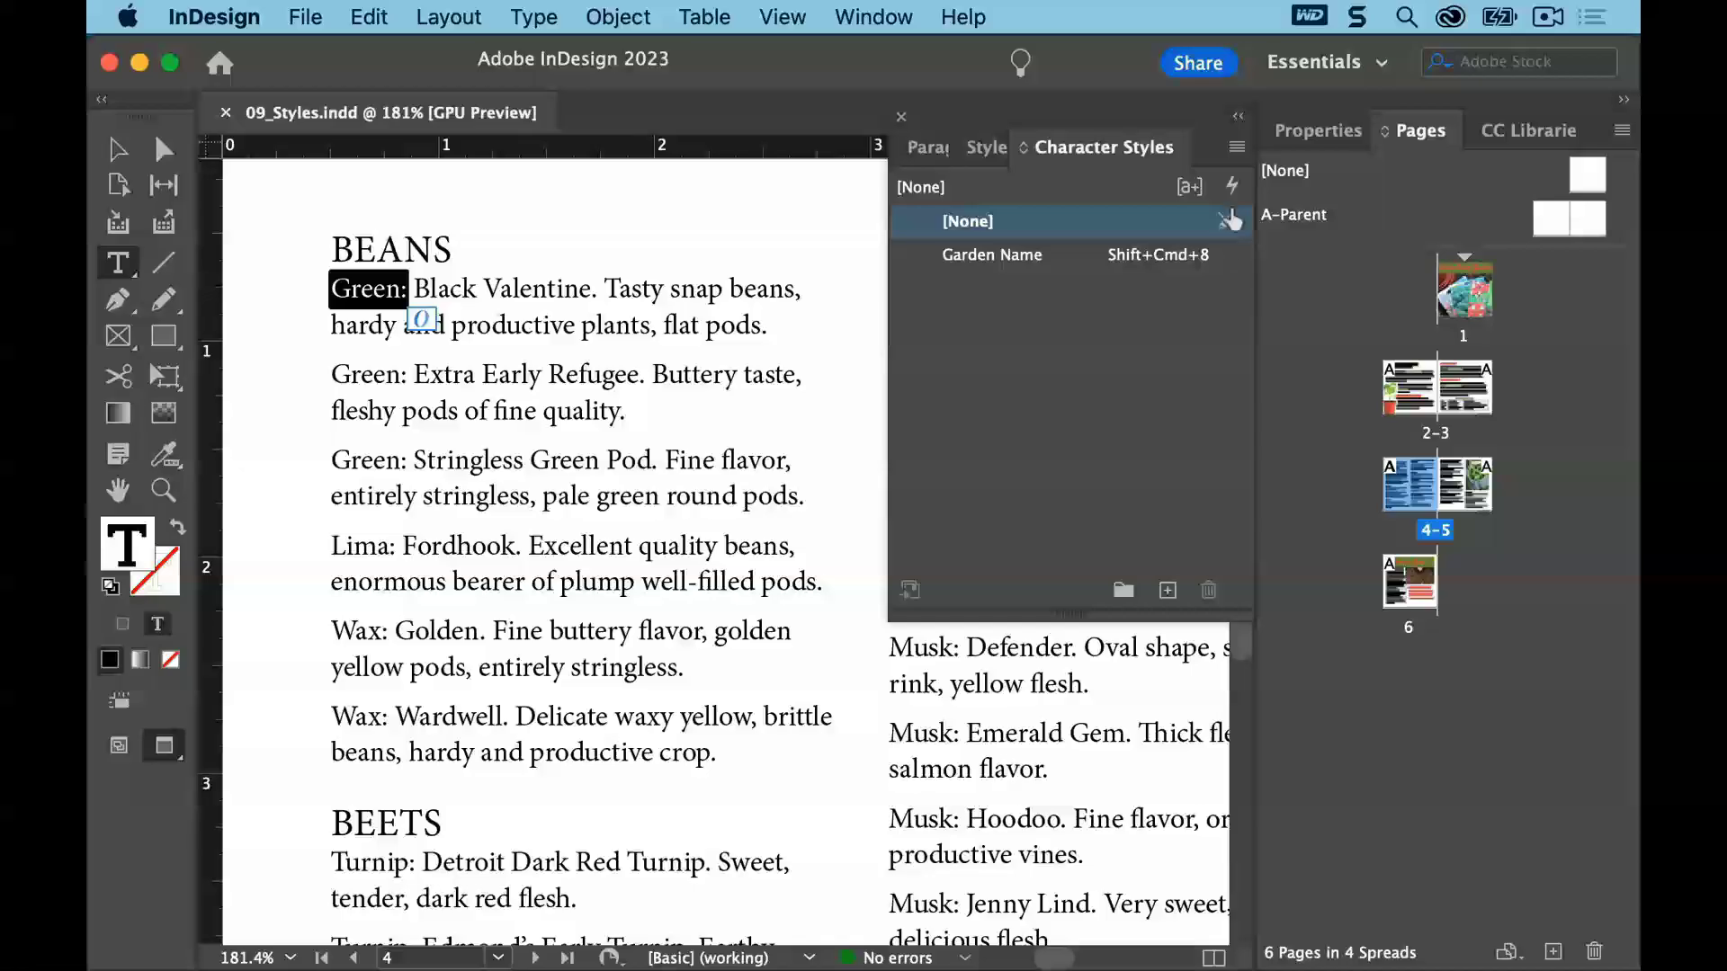
left_click(1237, 146)
left_click(1197, 167)
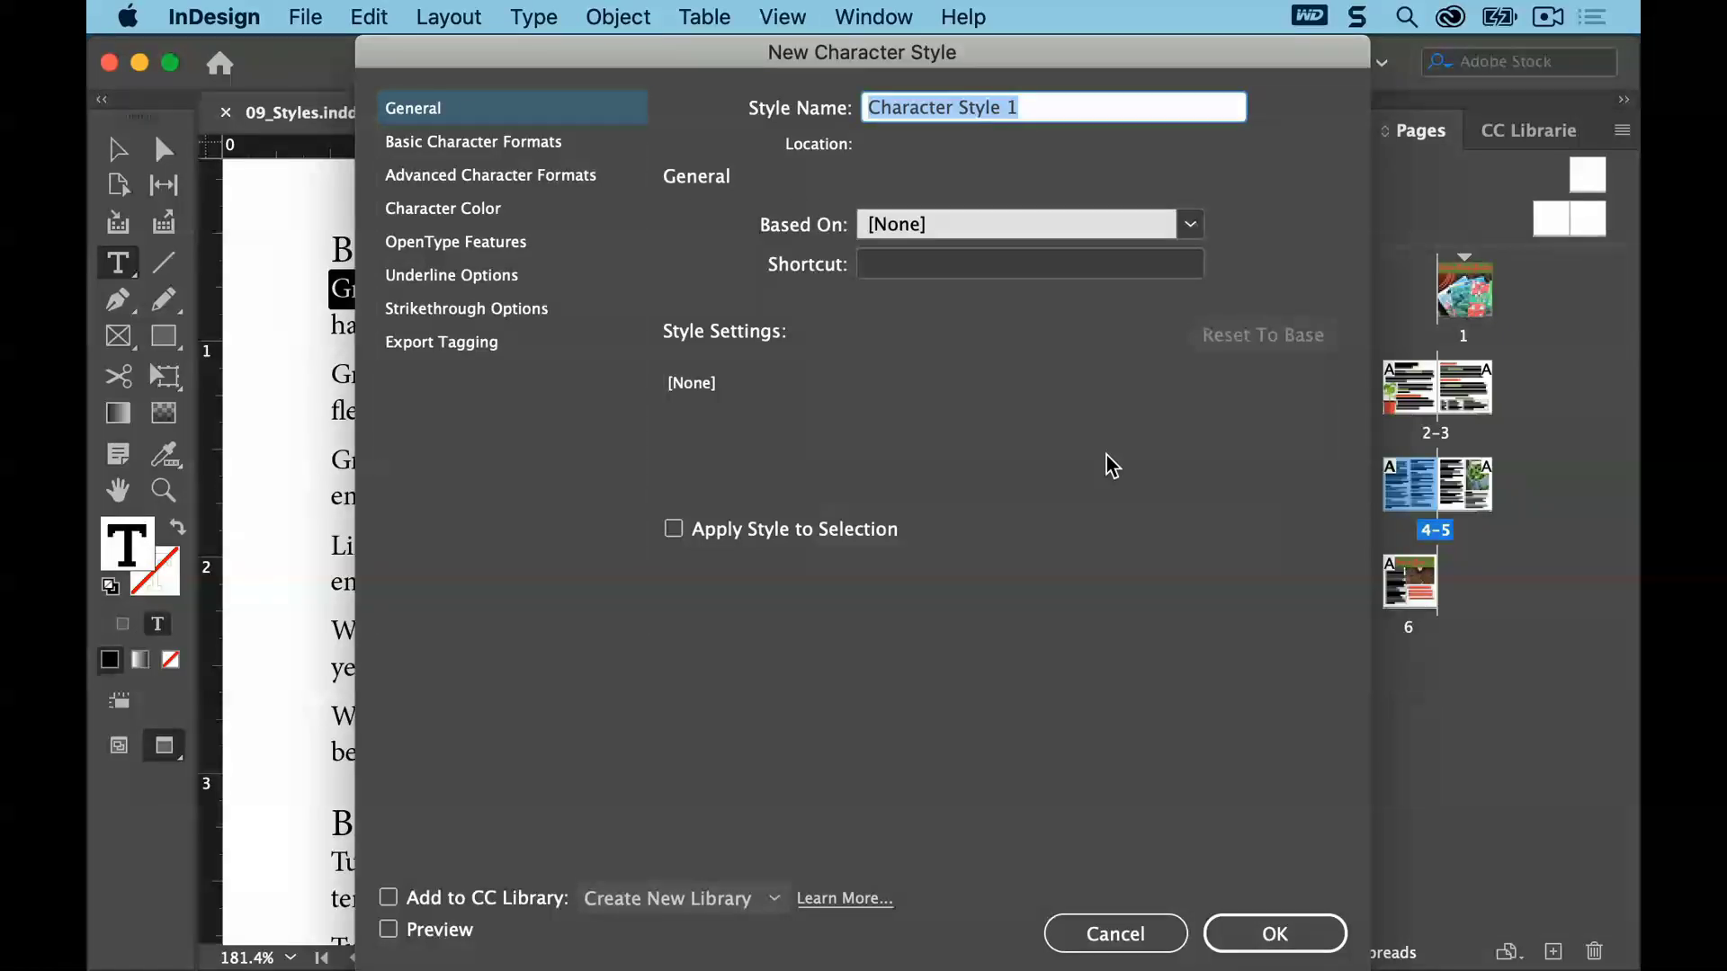
type("Vari")
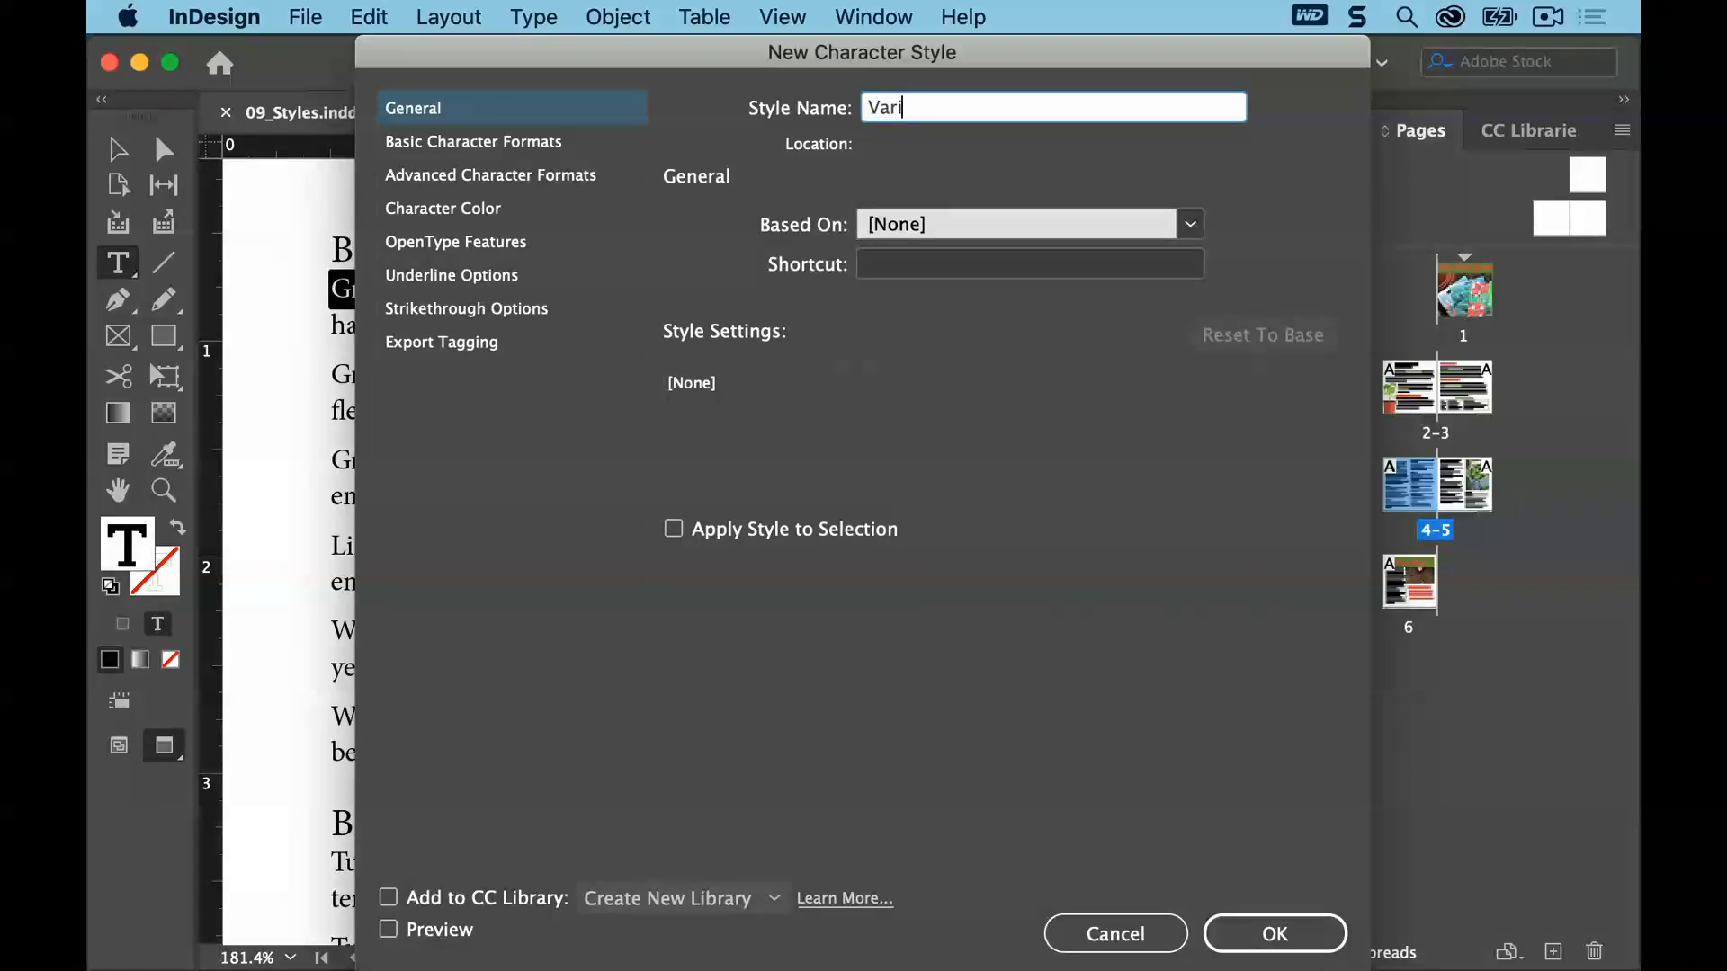
type("ety")
left_click_drag(1066, 61, 1135, 54)
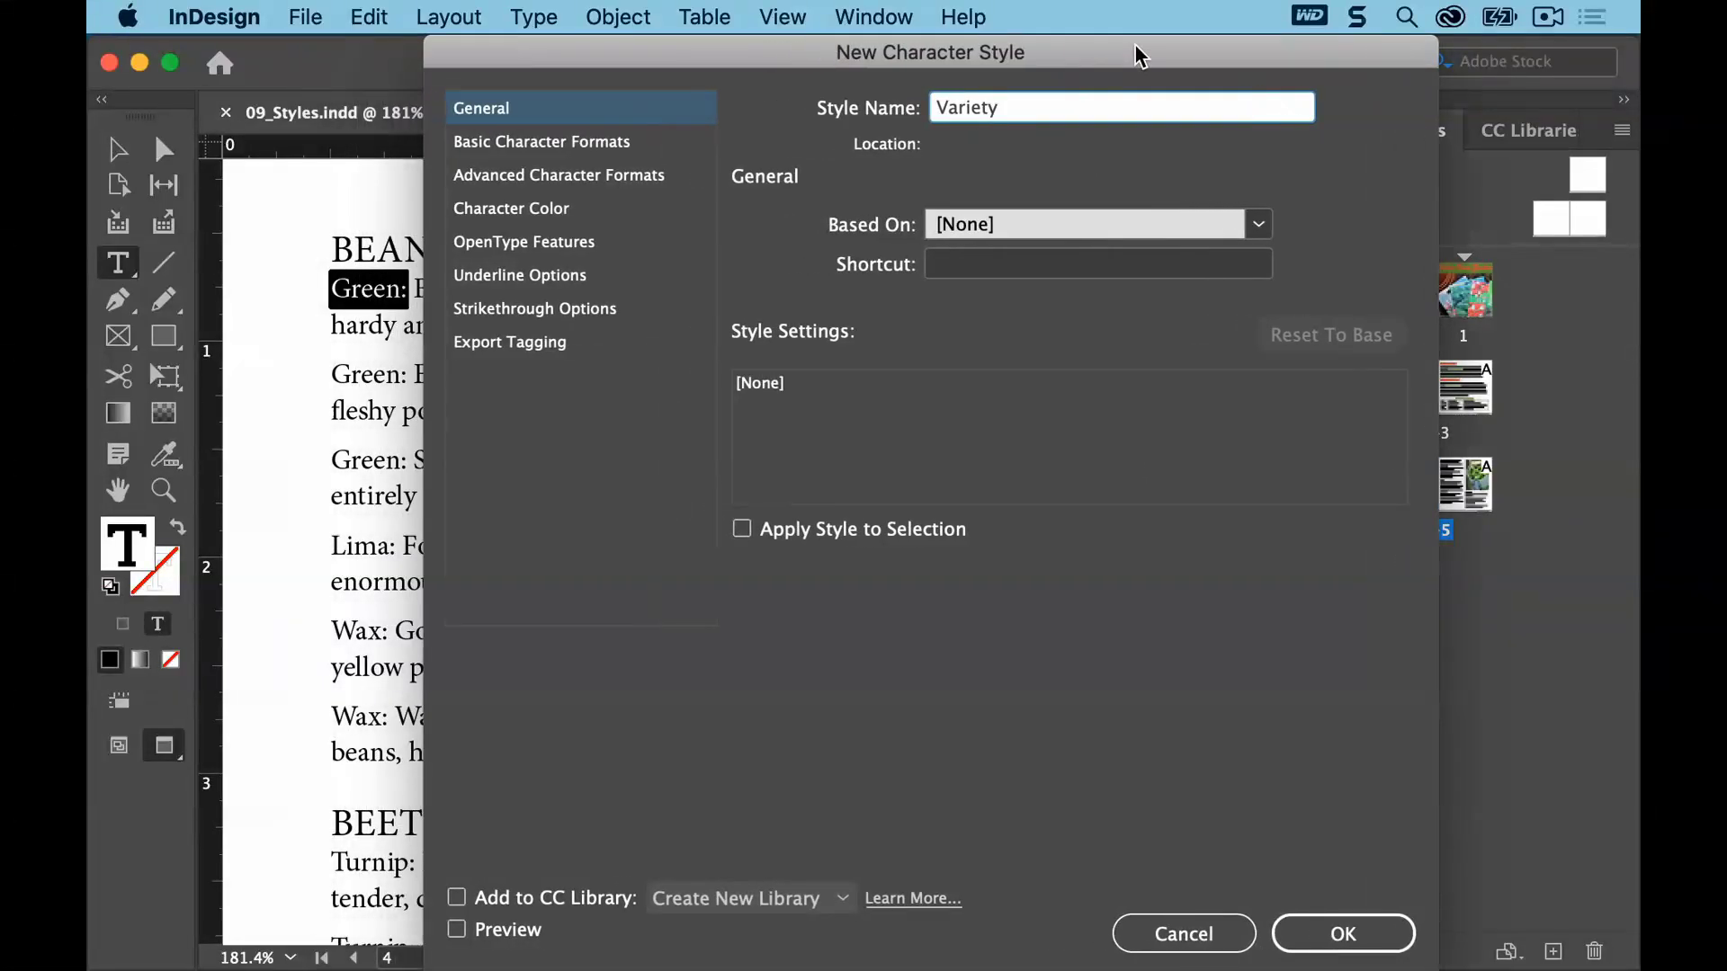
left_click(742, 530)
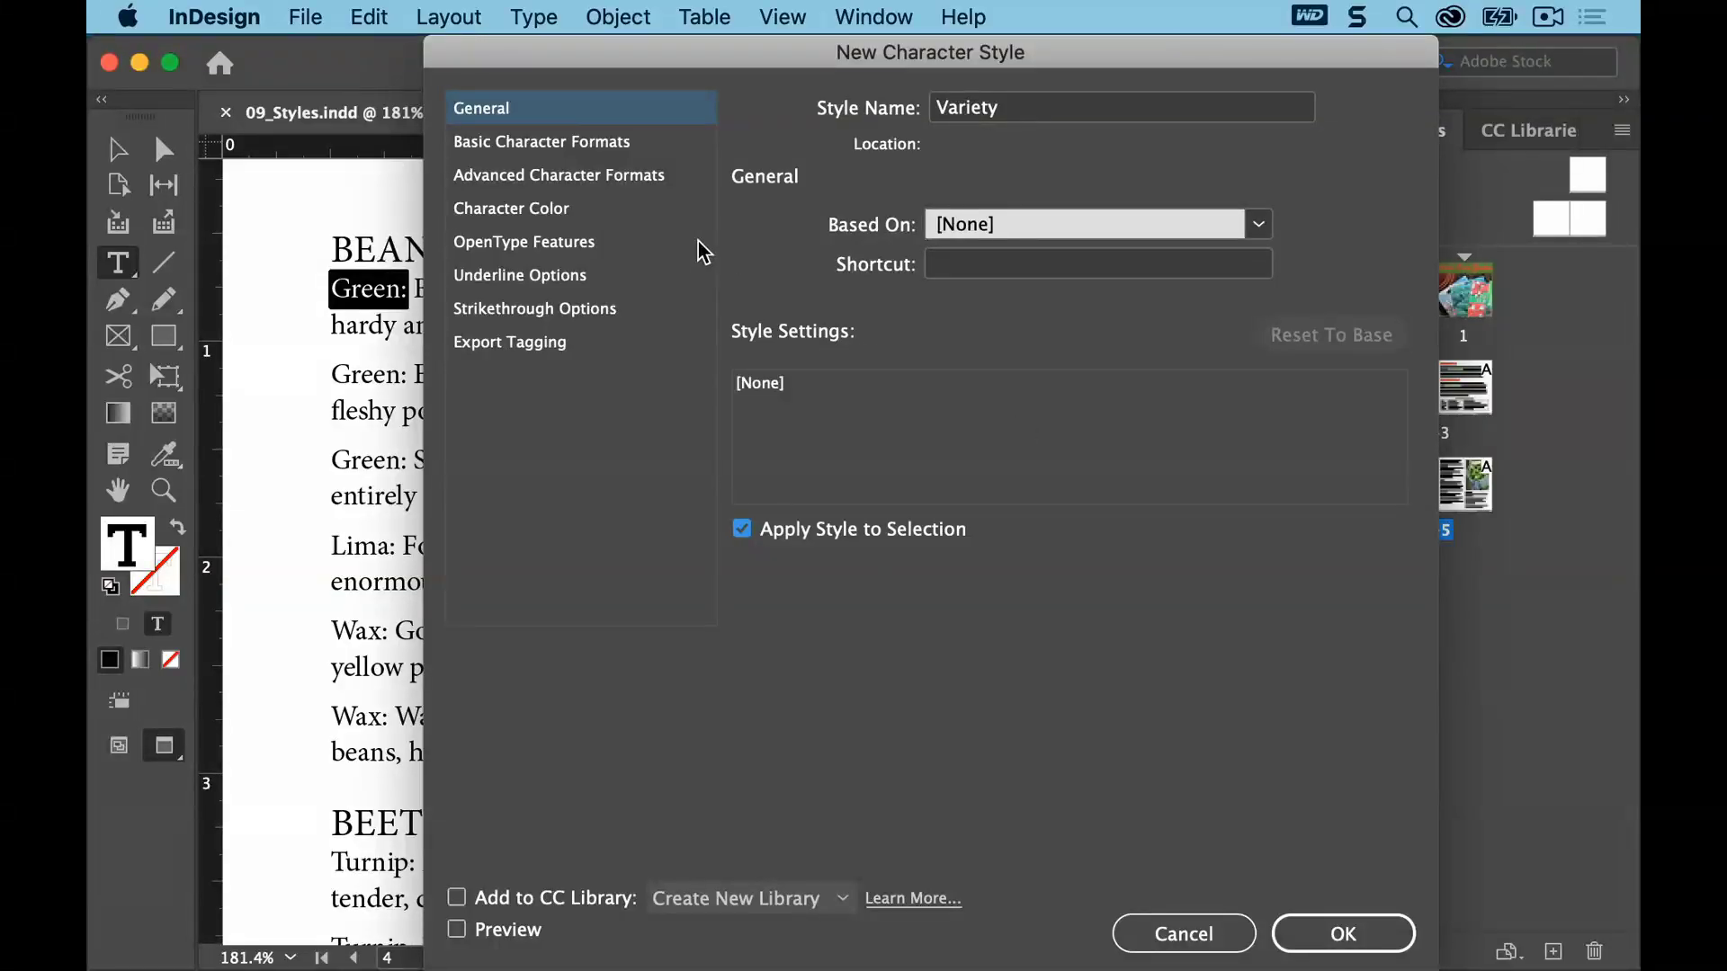
Set the Variety style's basic character formats to the Myriad Pro font family in Bold
left_click(603, 144)
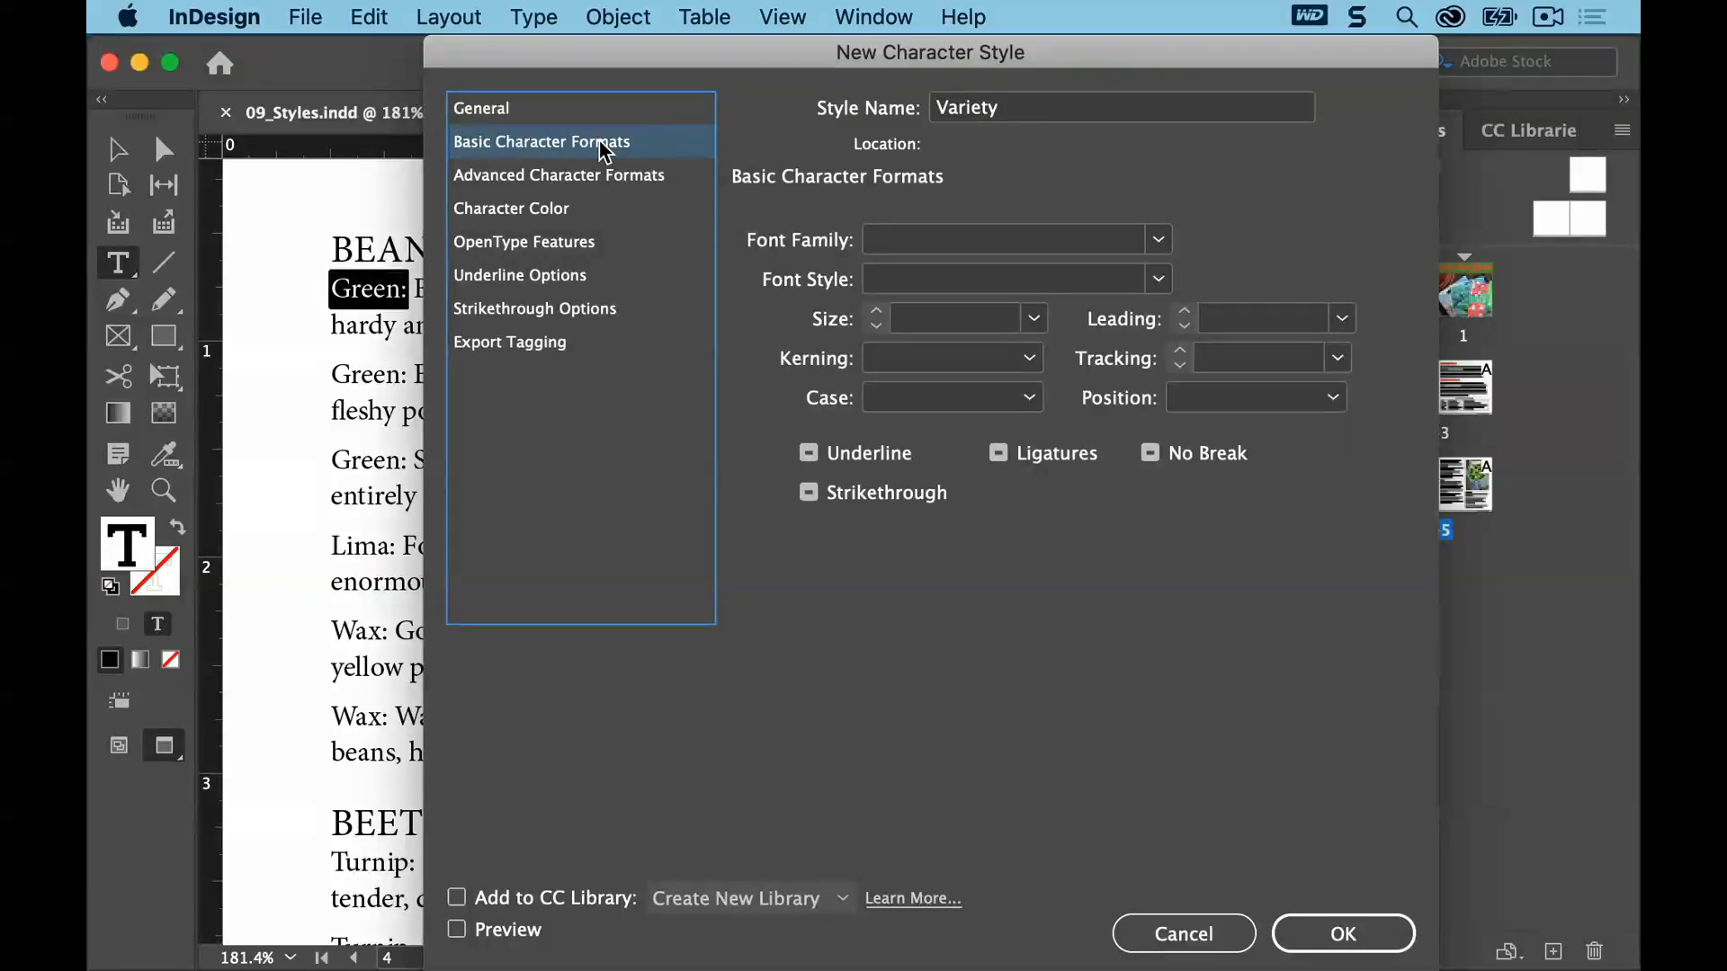
left_click(1005, 224)
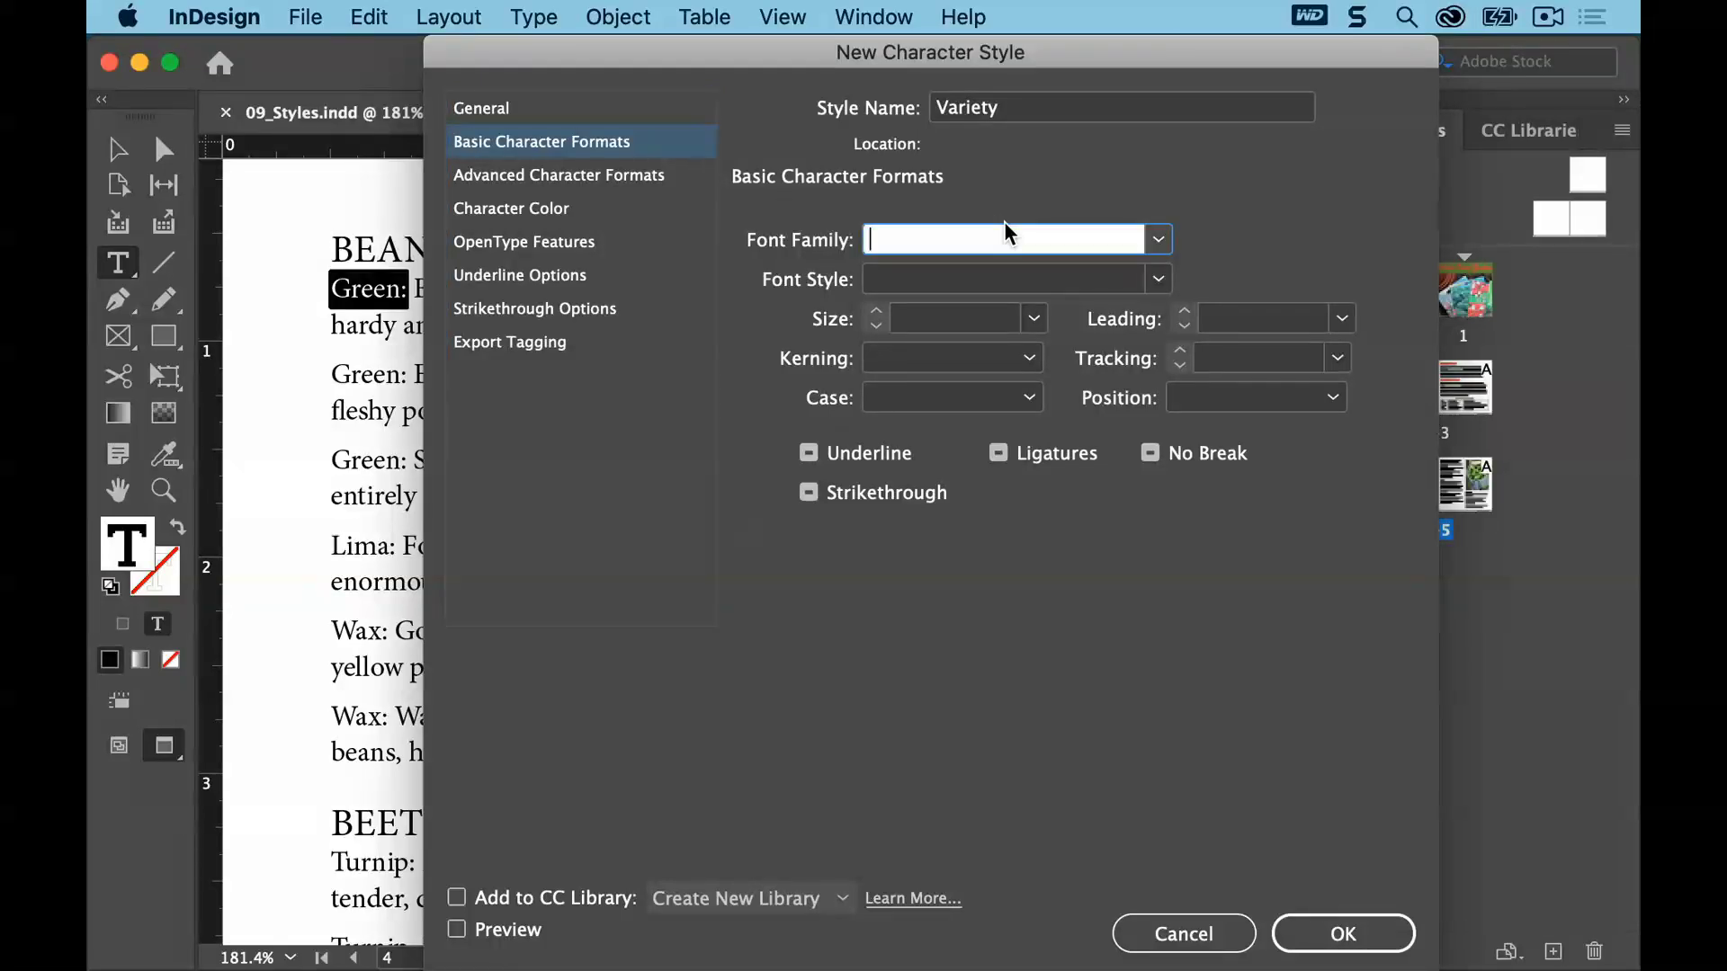
type("Myriad Pro")
left_click(1157, 279)
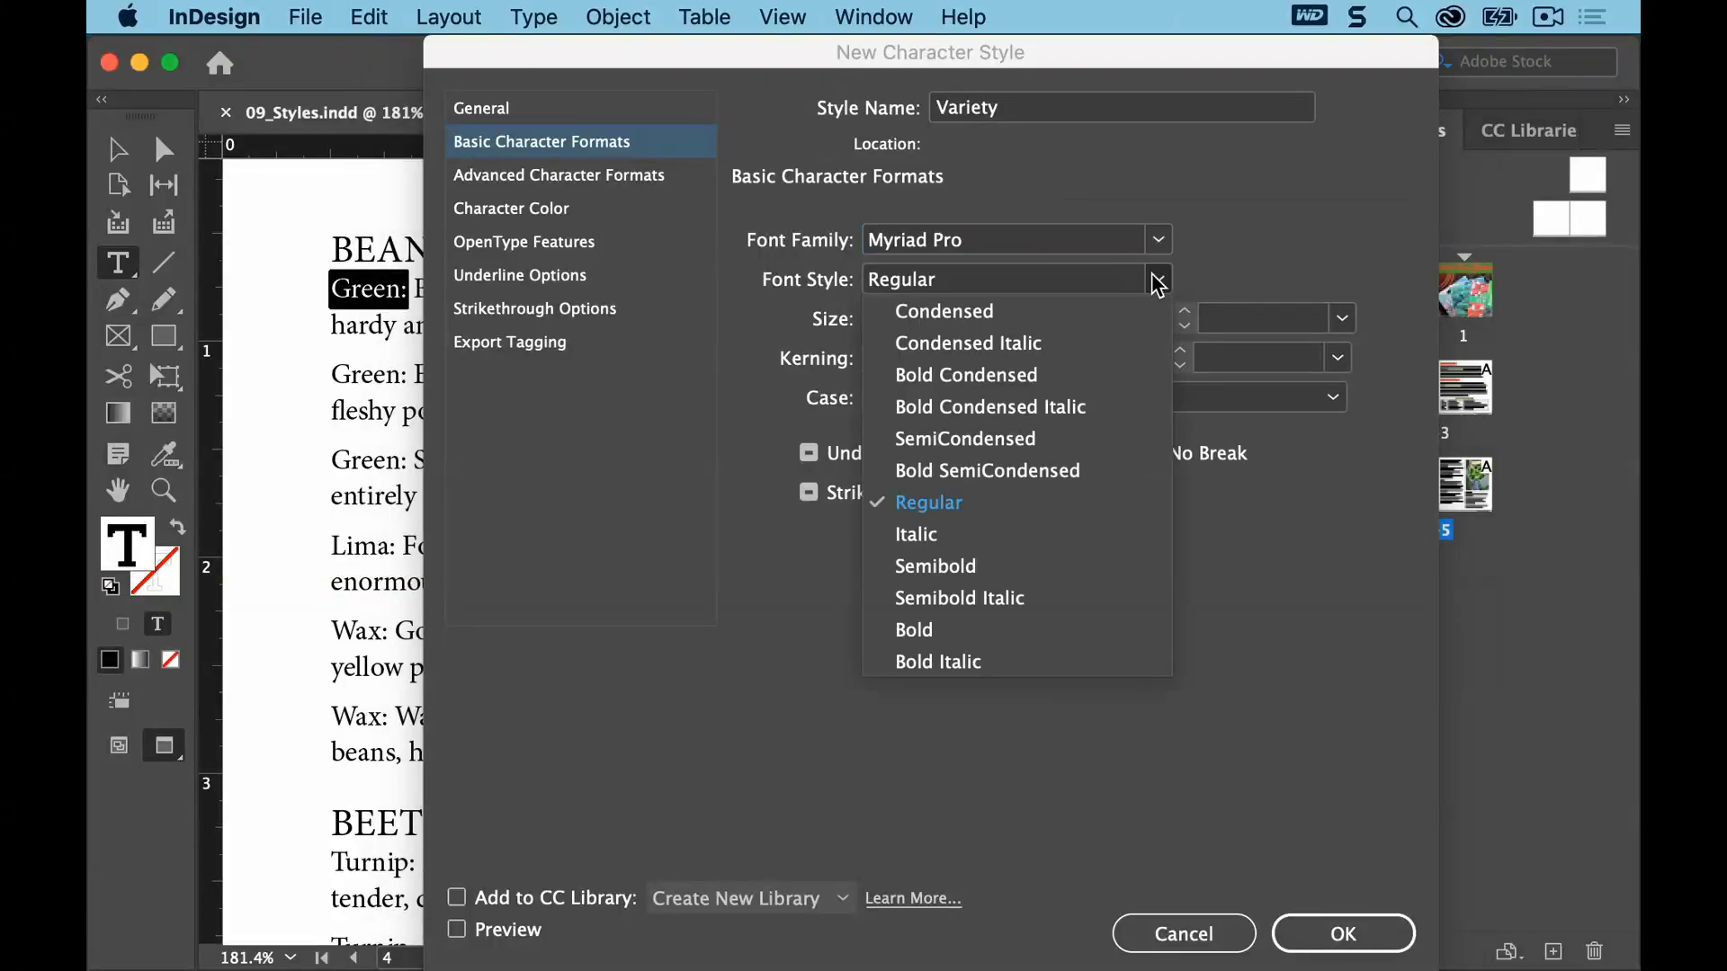
left_click(974, 630)
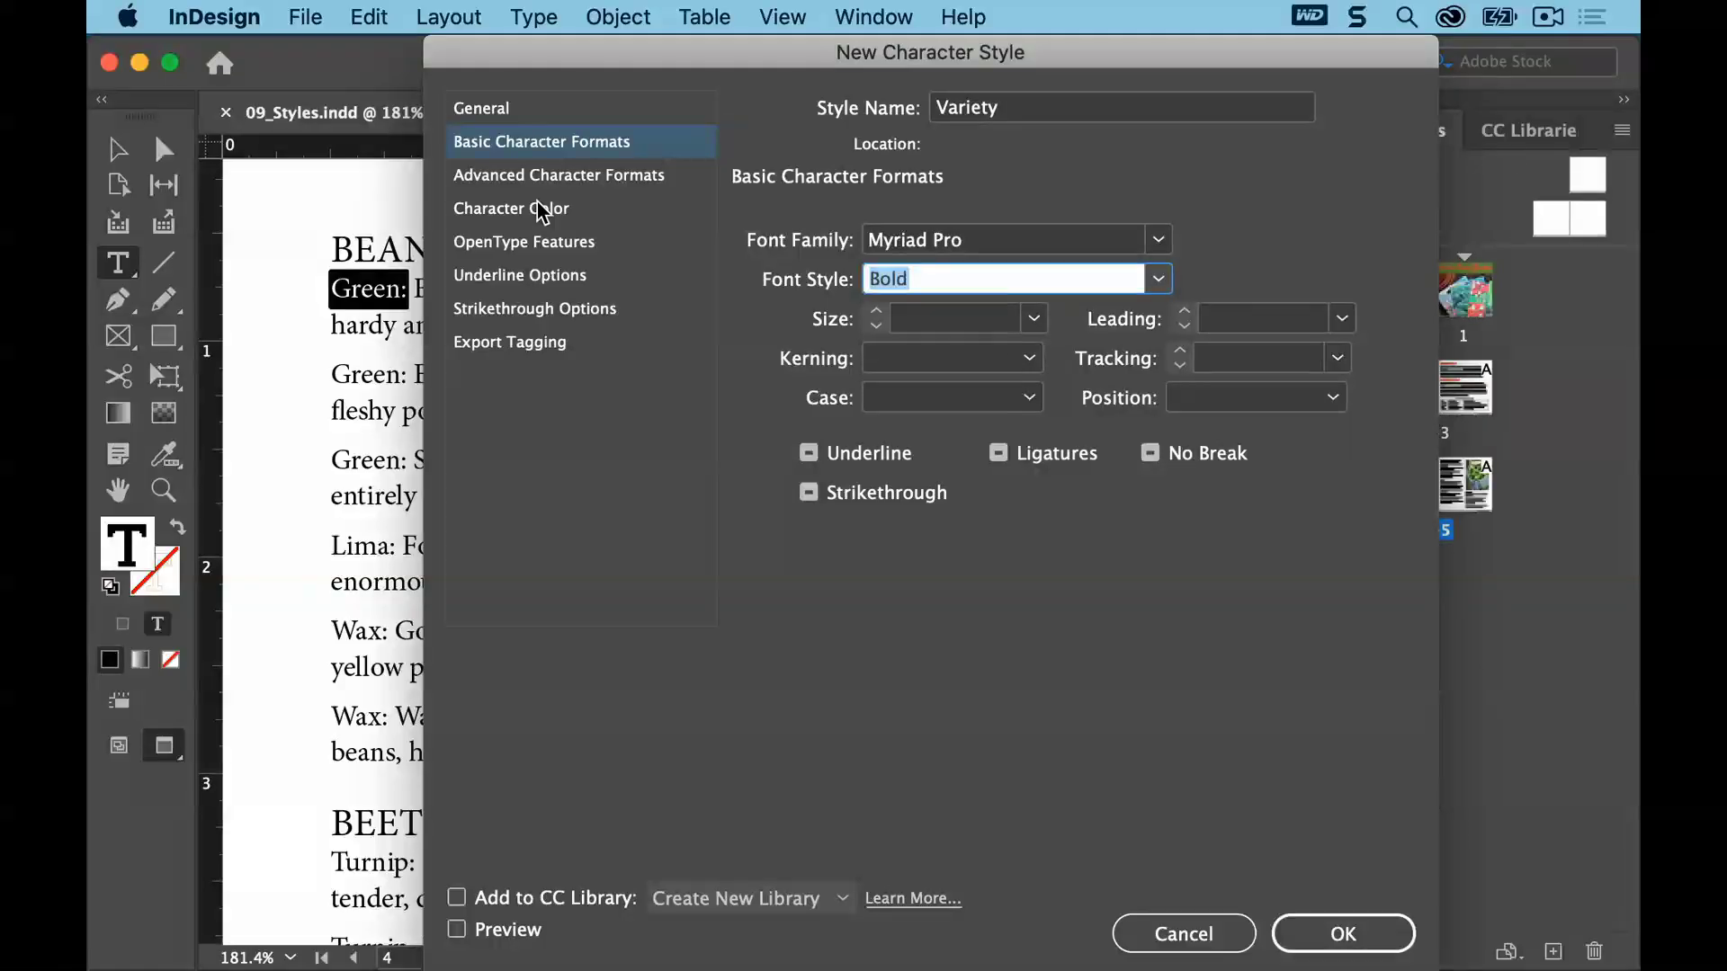
Set the Variety style's character color to Green-Medium and create the style
left_click(544, 208)
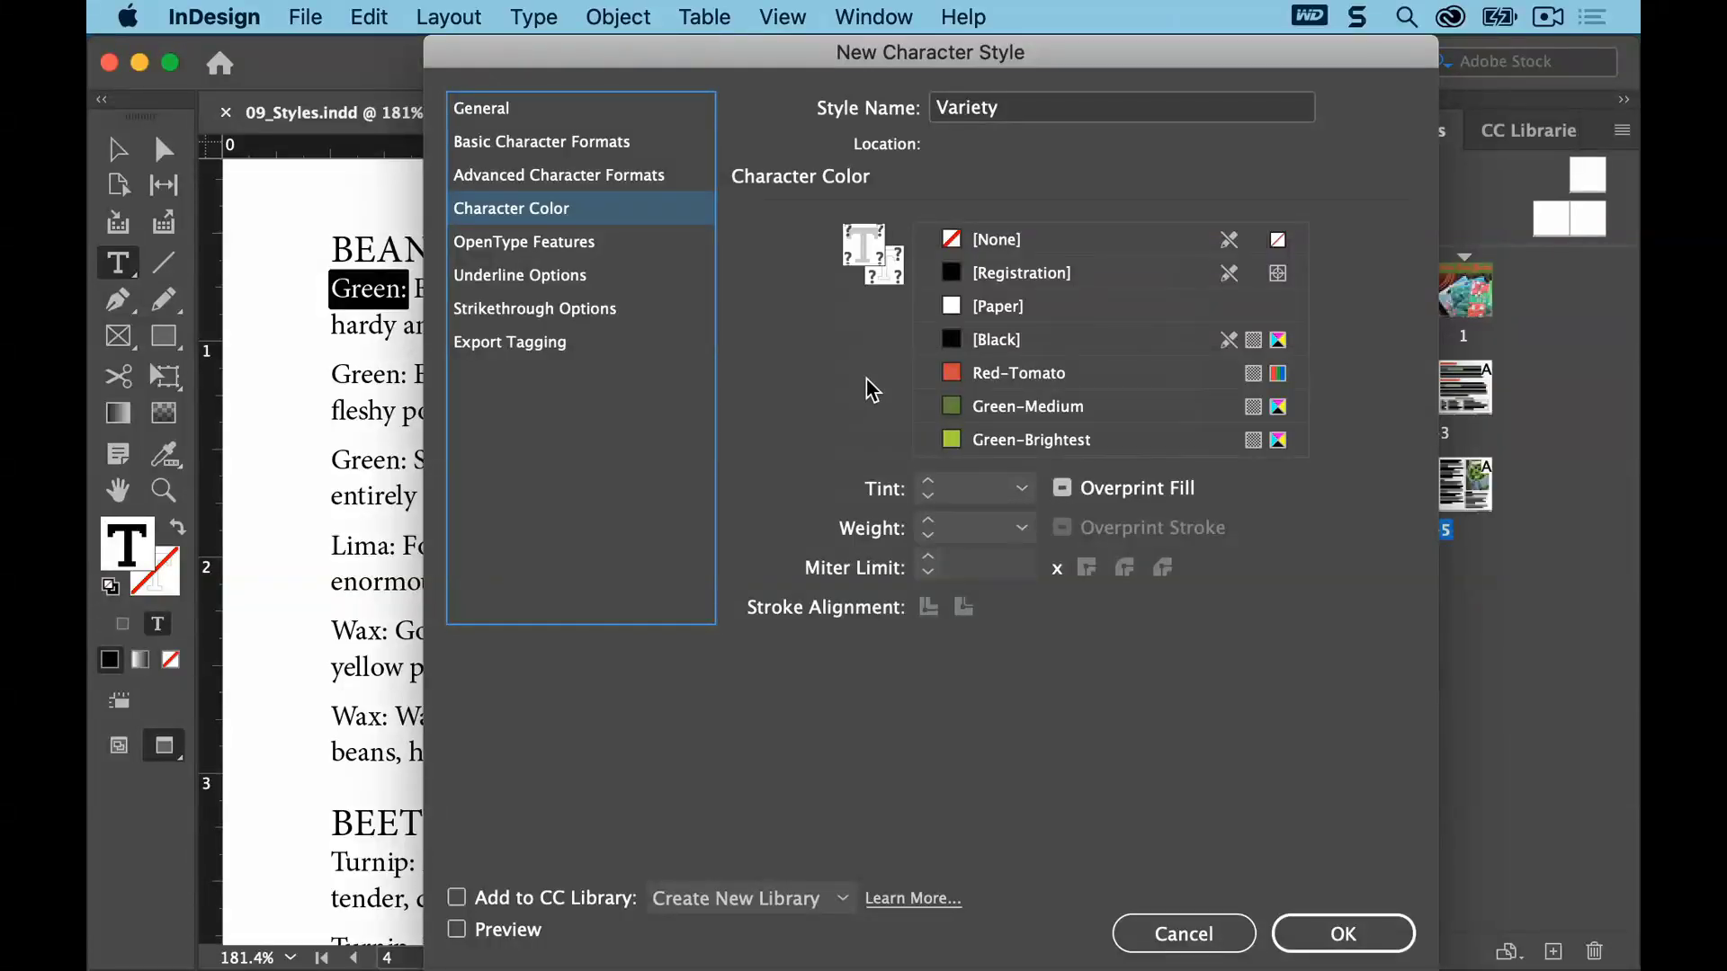
left_click(1046, 409)
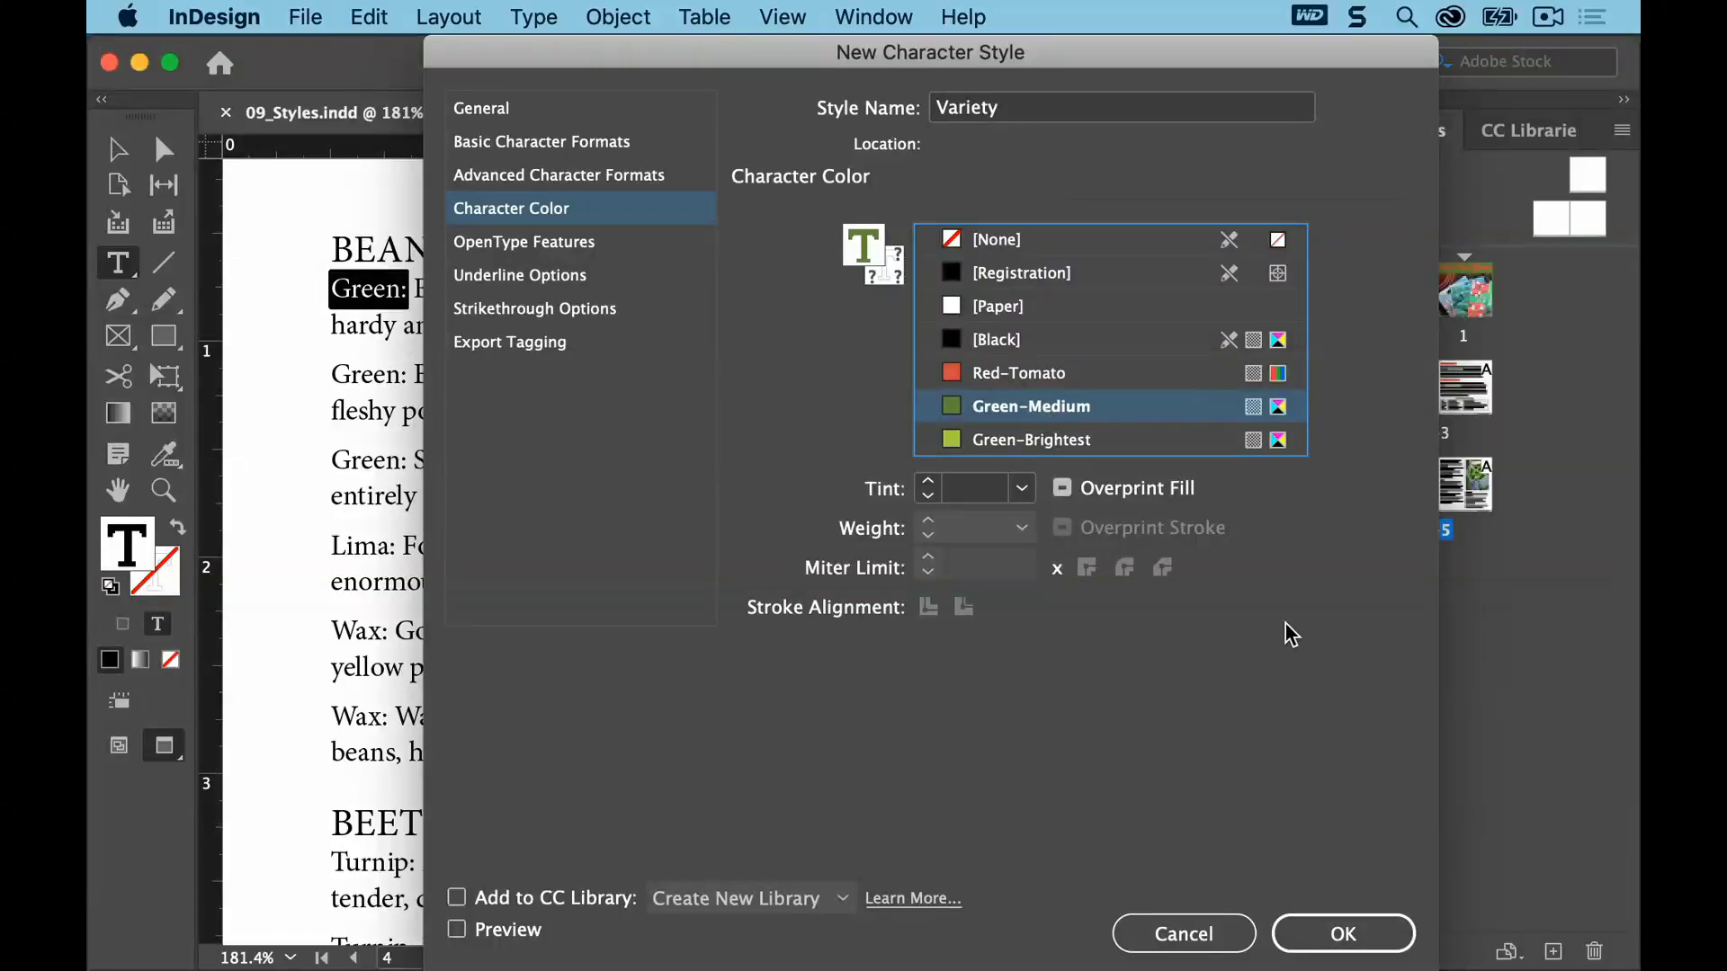
left_click(1340, 935)
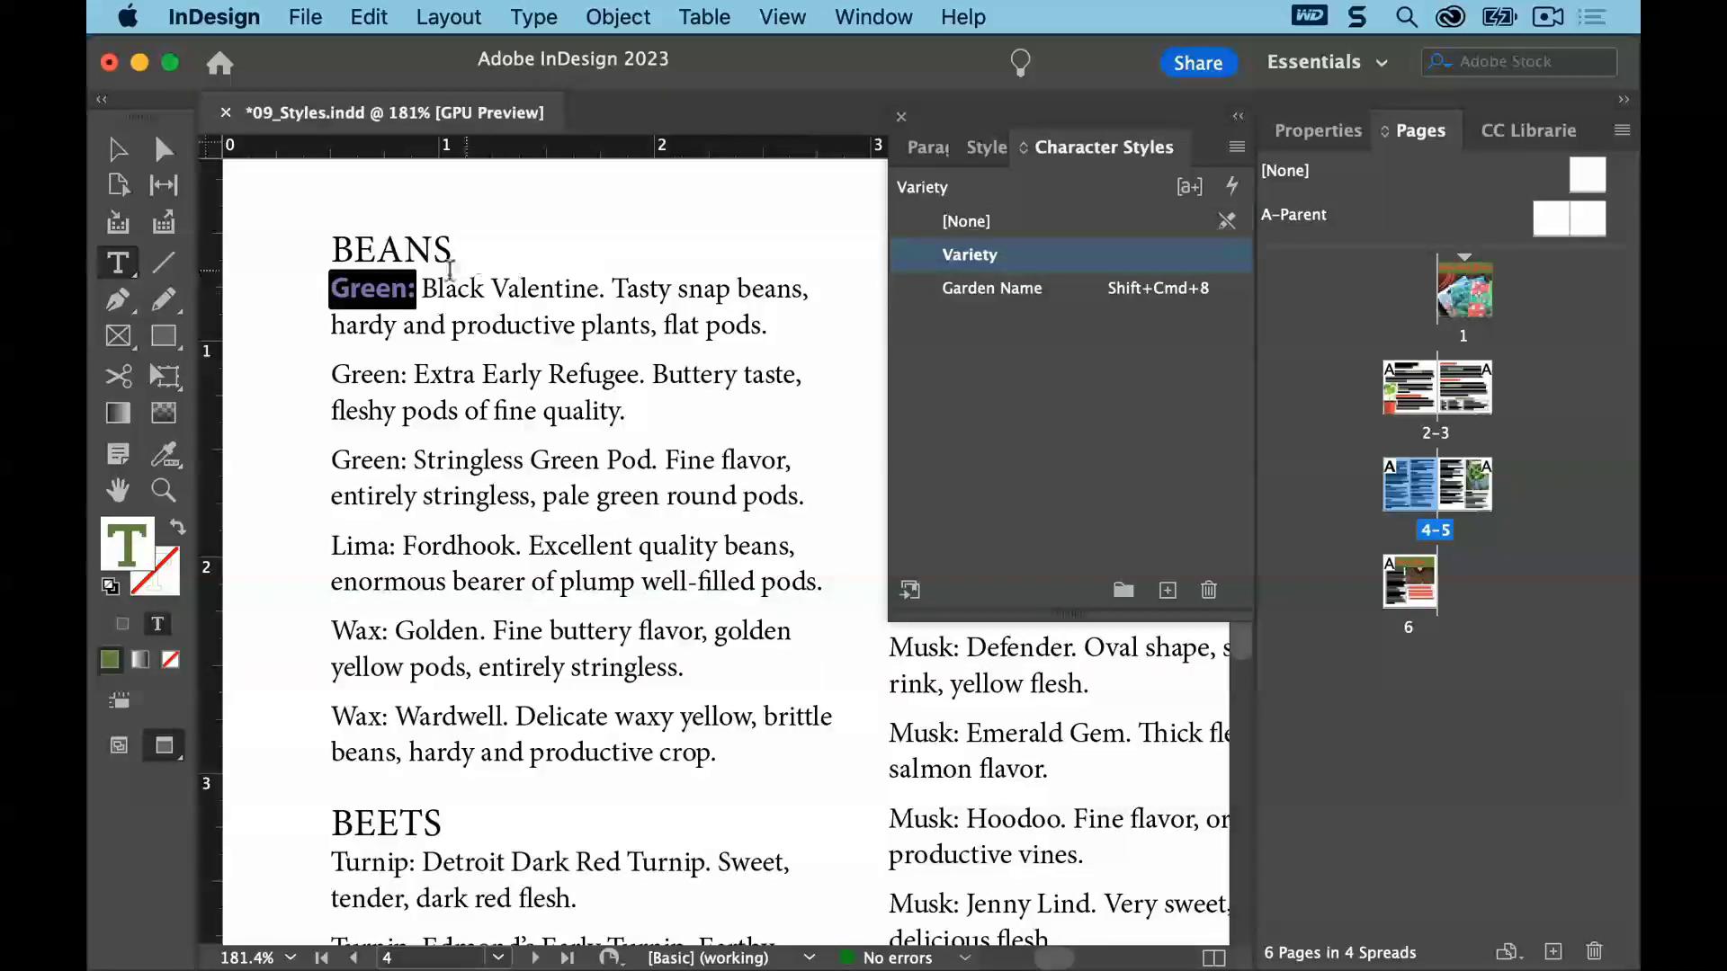
Format "Black Valentine." in the first BEANS entry with Myriad Pro Italic
left_click_drag(429, 288, 608, 290)
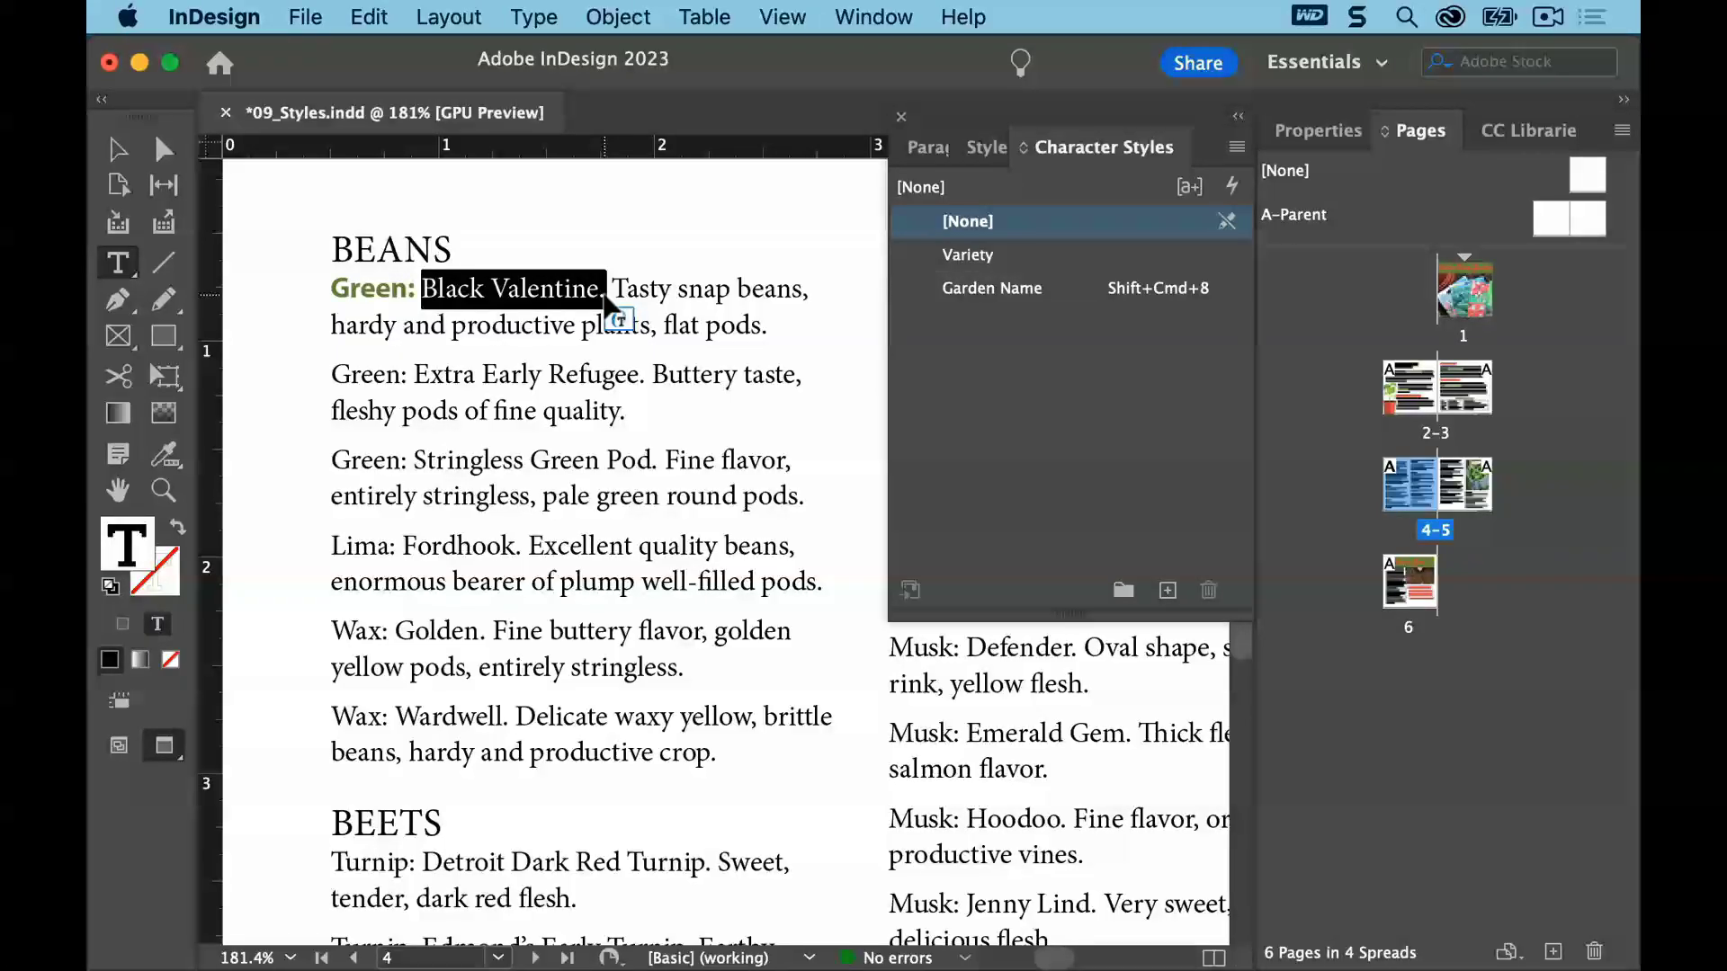
left_click(1303, 135)
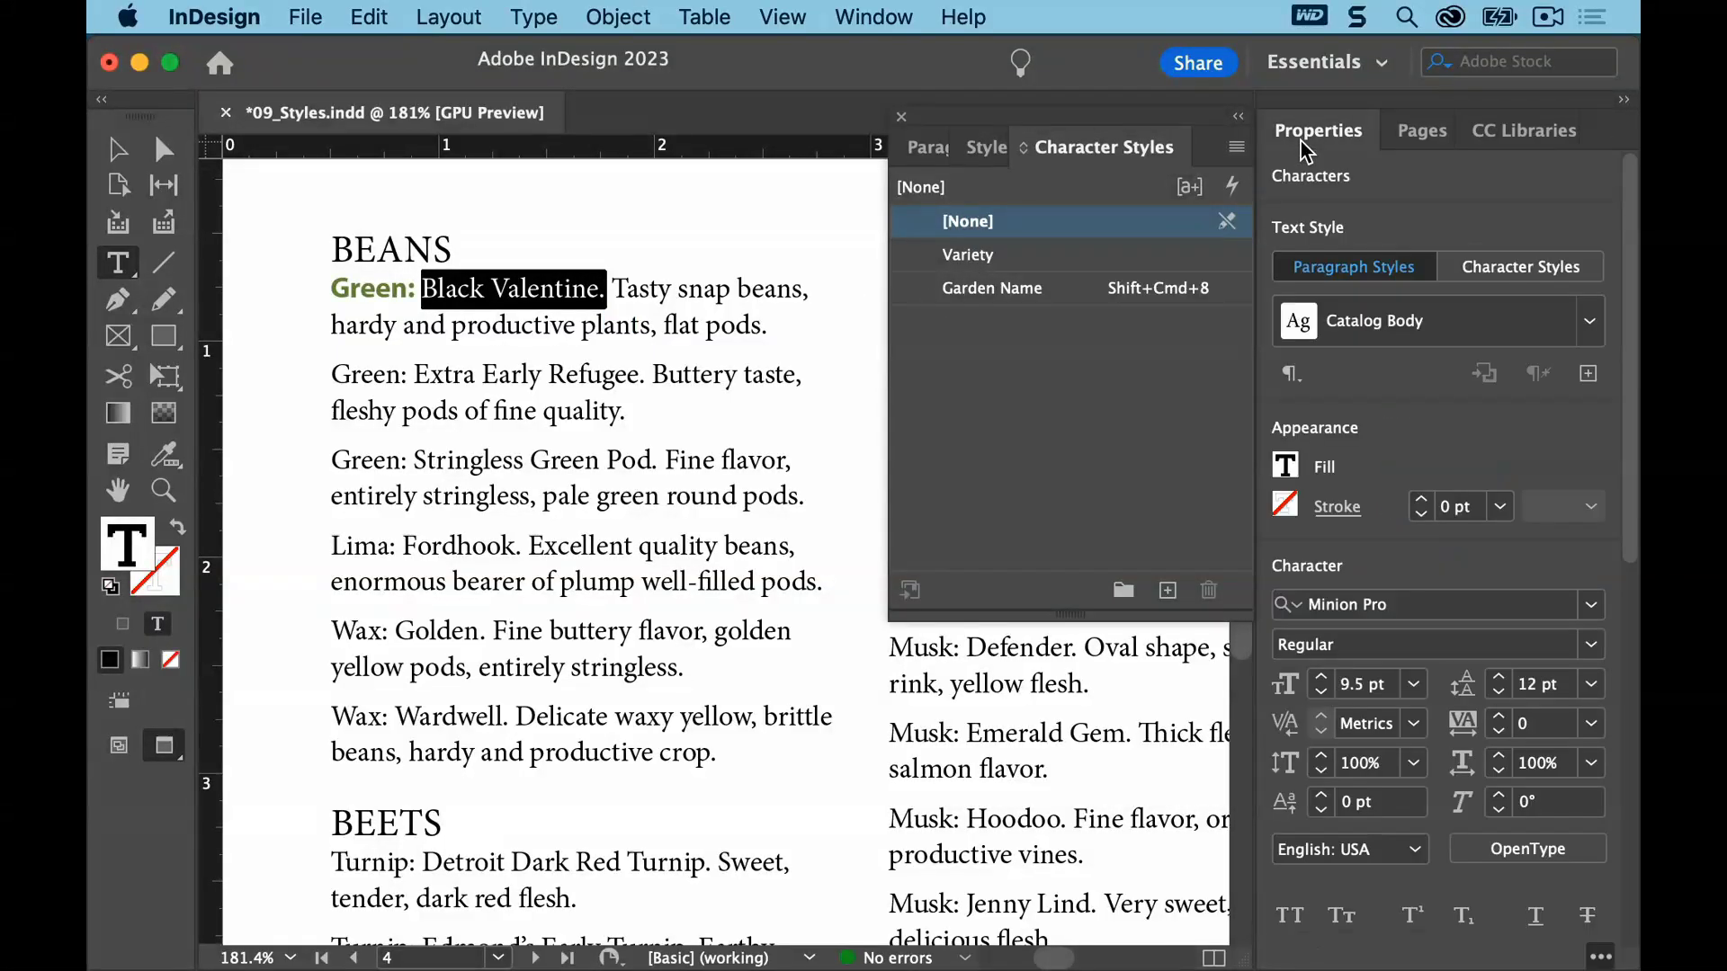
left_click(1392, 606)
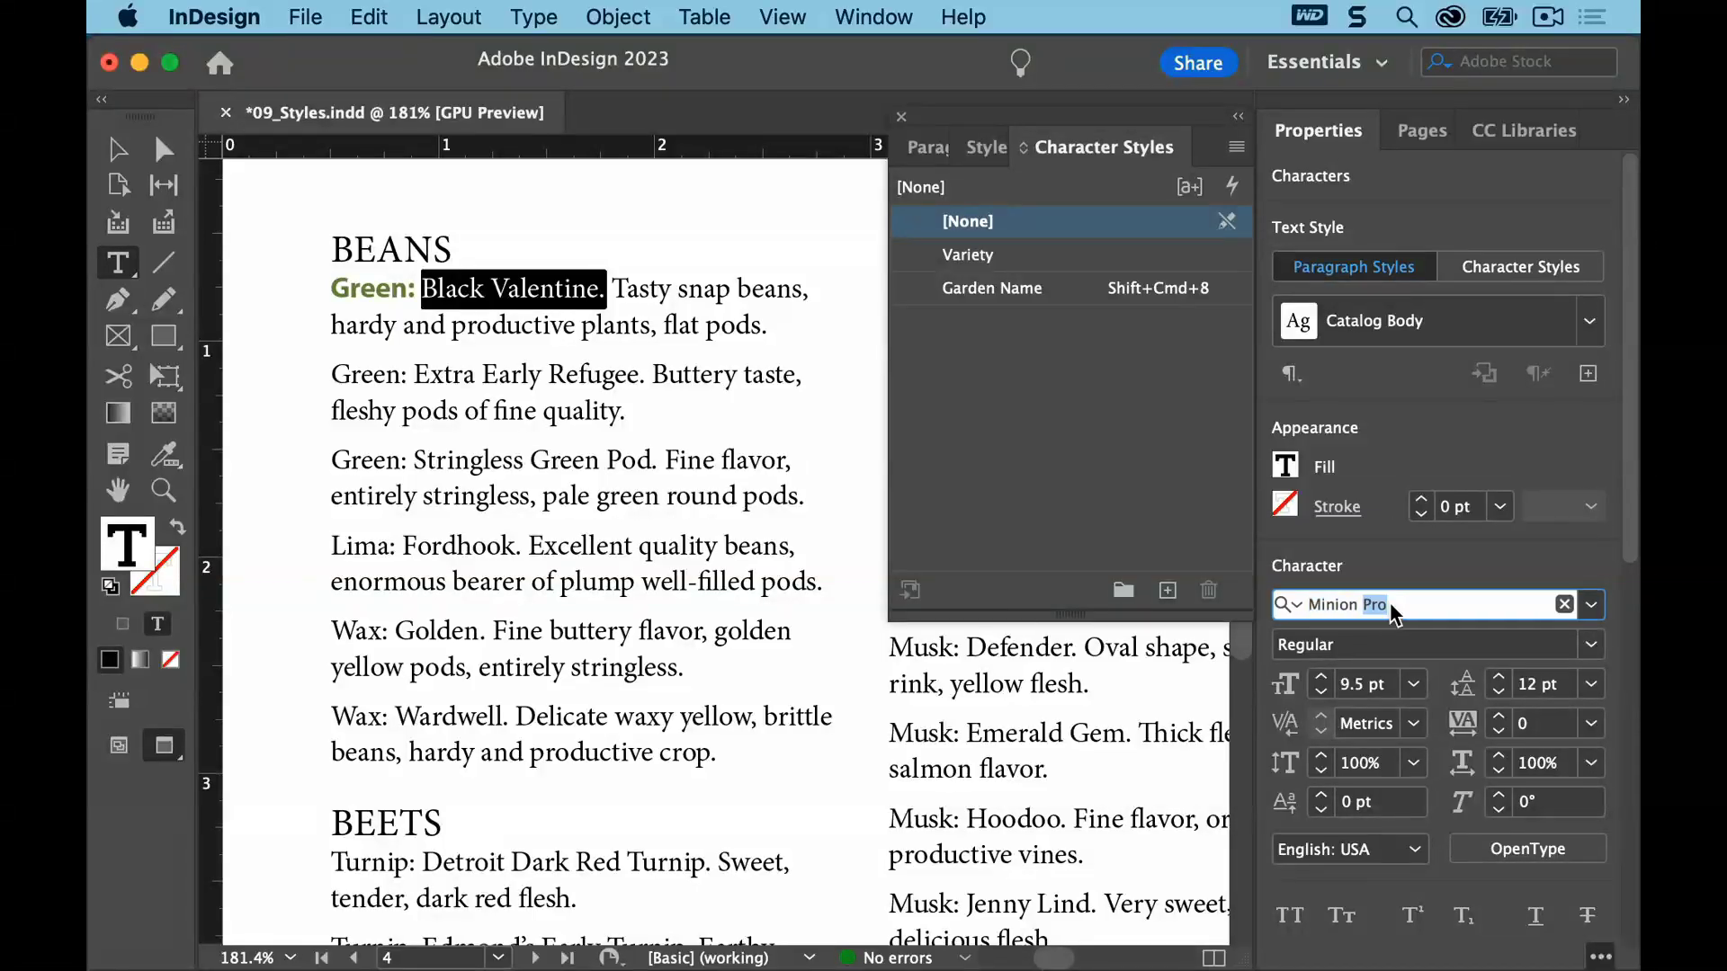
type("myriad pro")
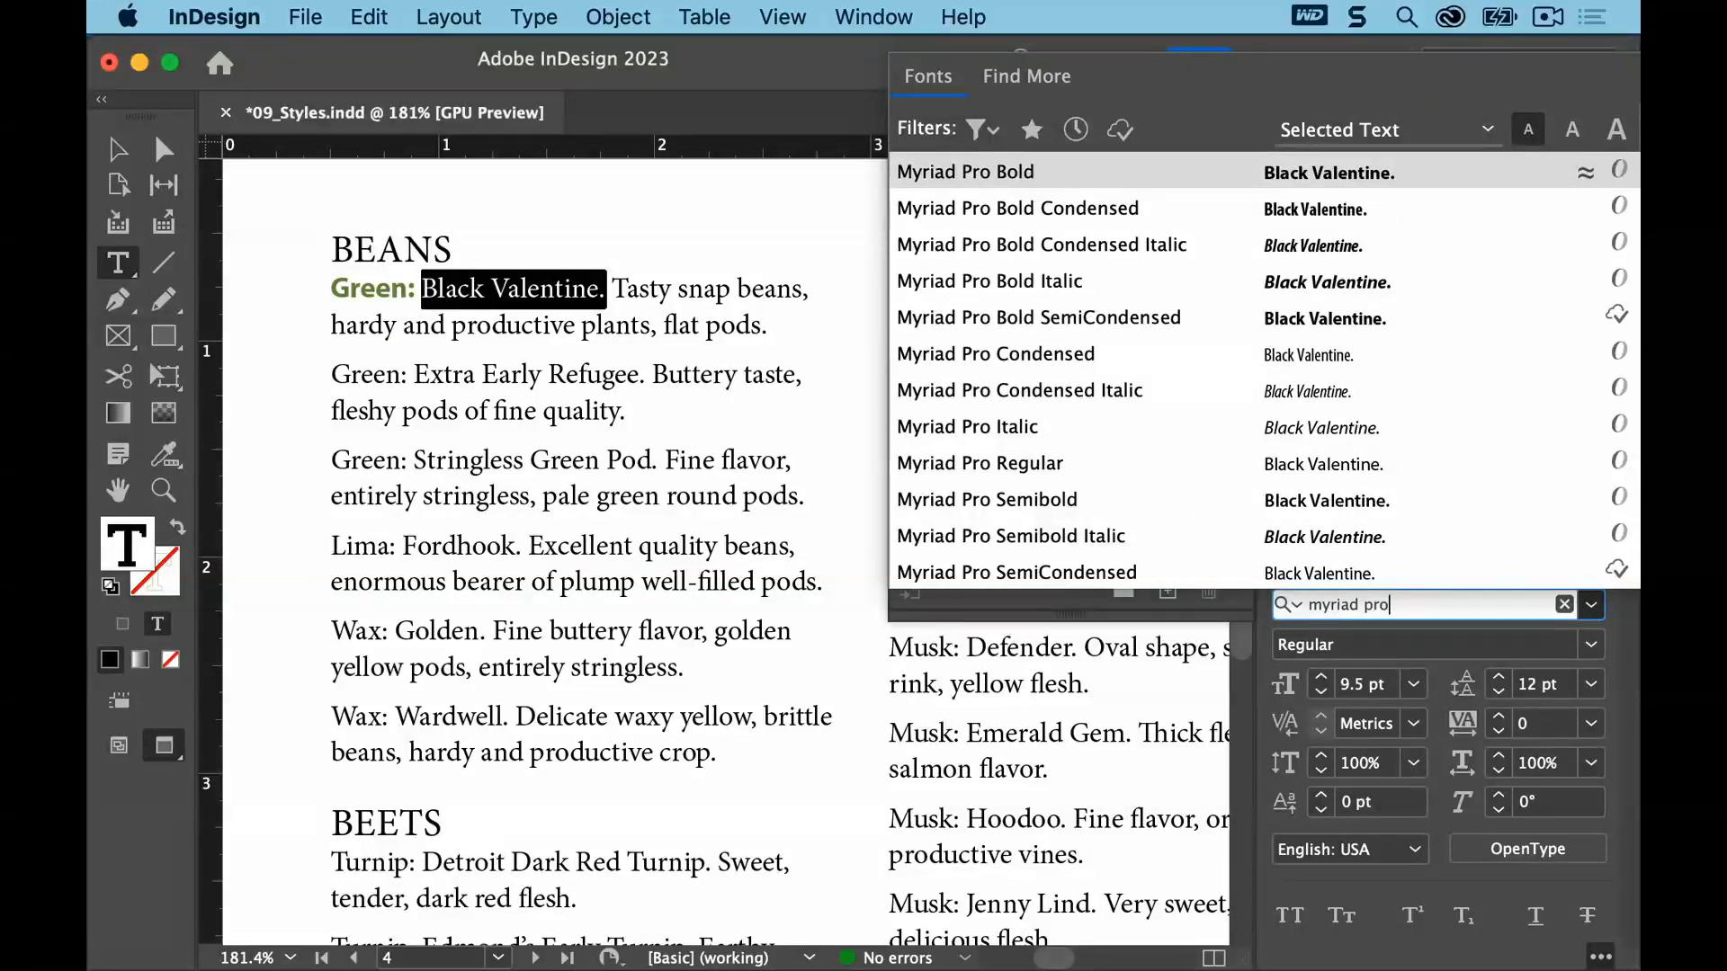
left_click(1022, 432)
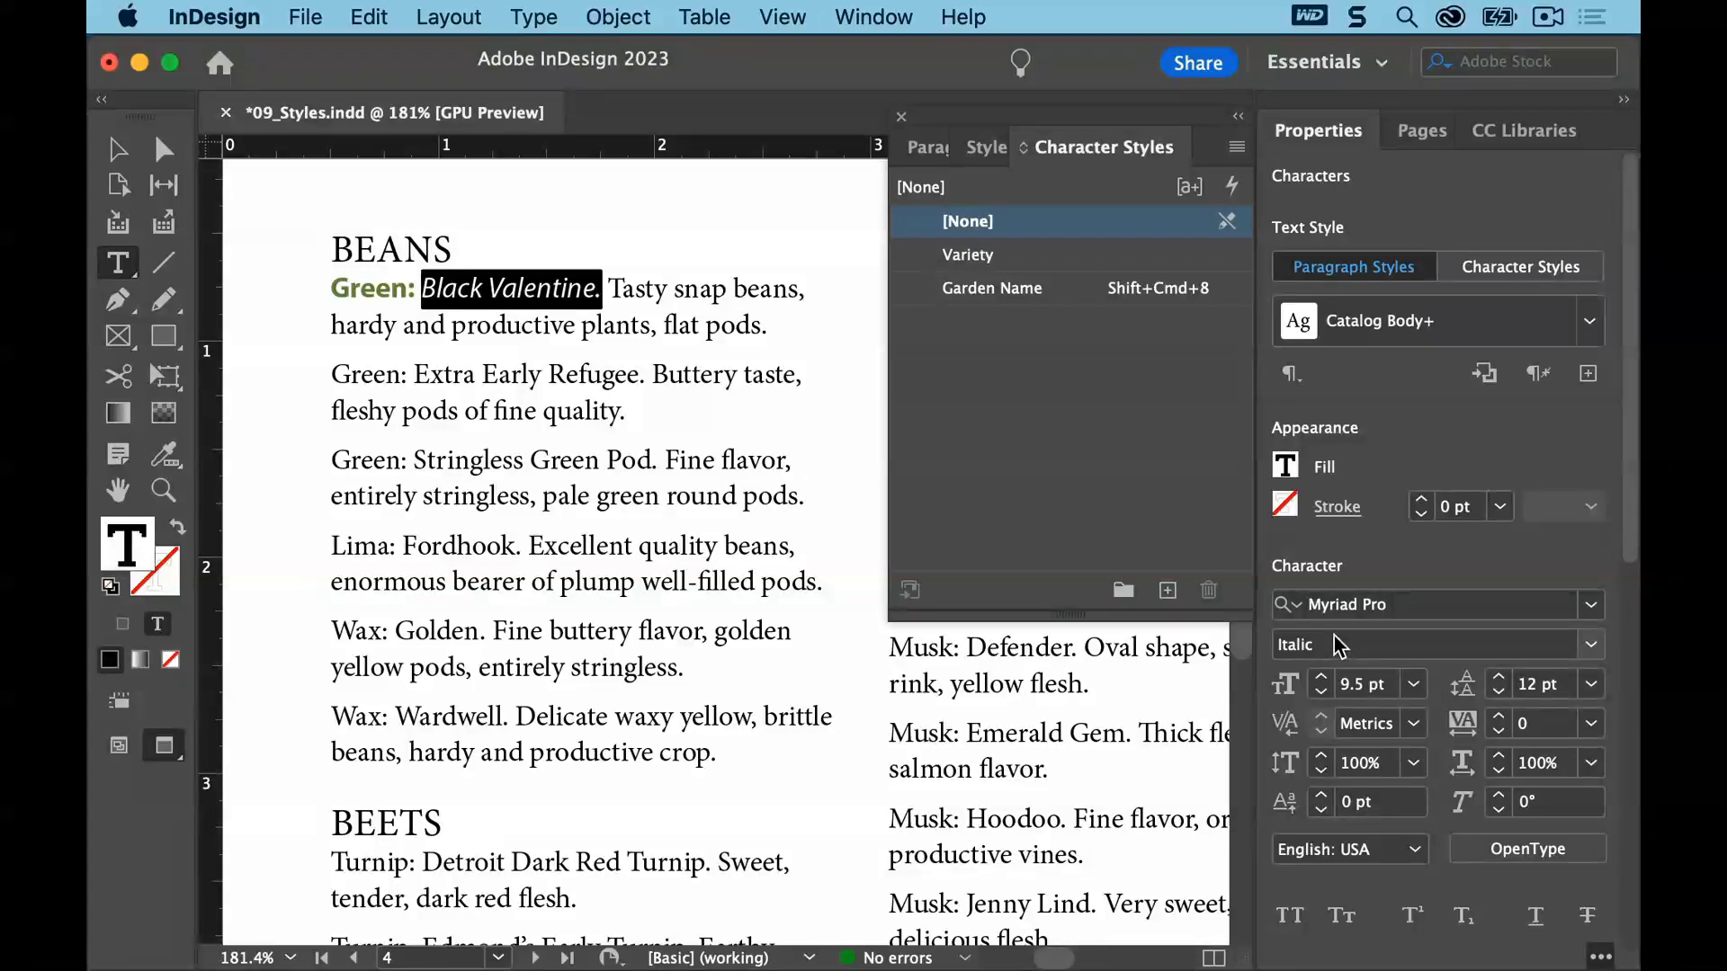
Create a character style named Vegetable Name from the formatted "Black Valentine." and apply it to the selection
left_click(1237, 146)
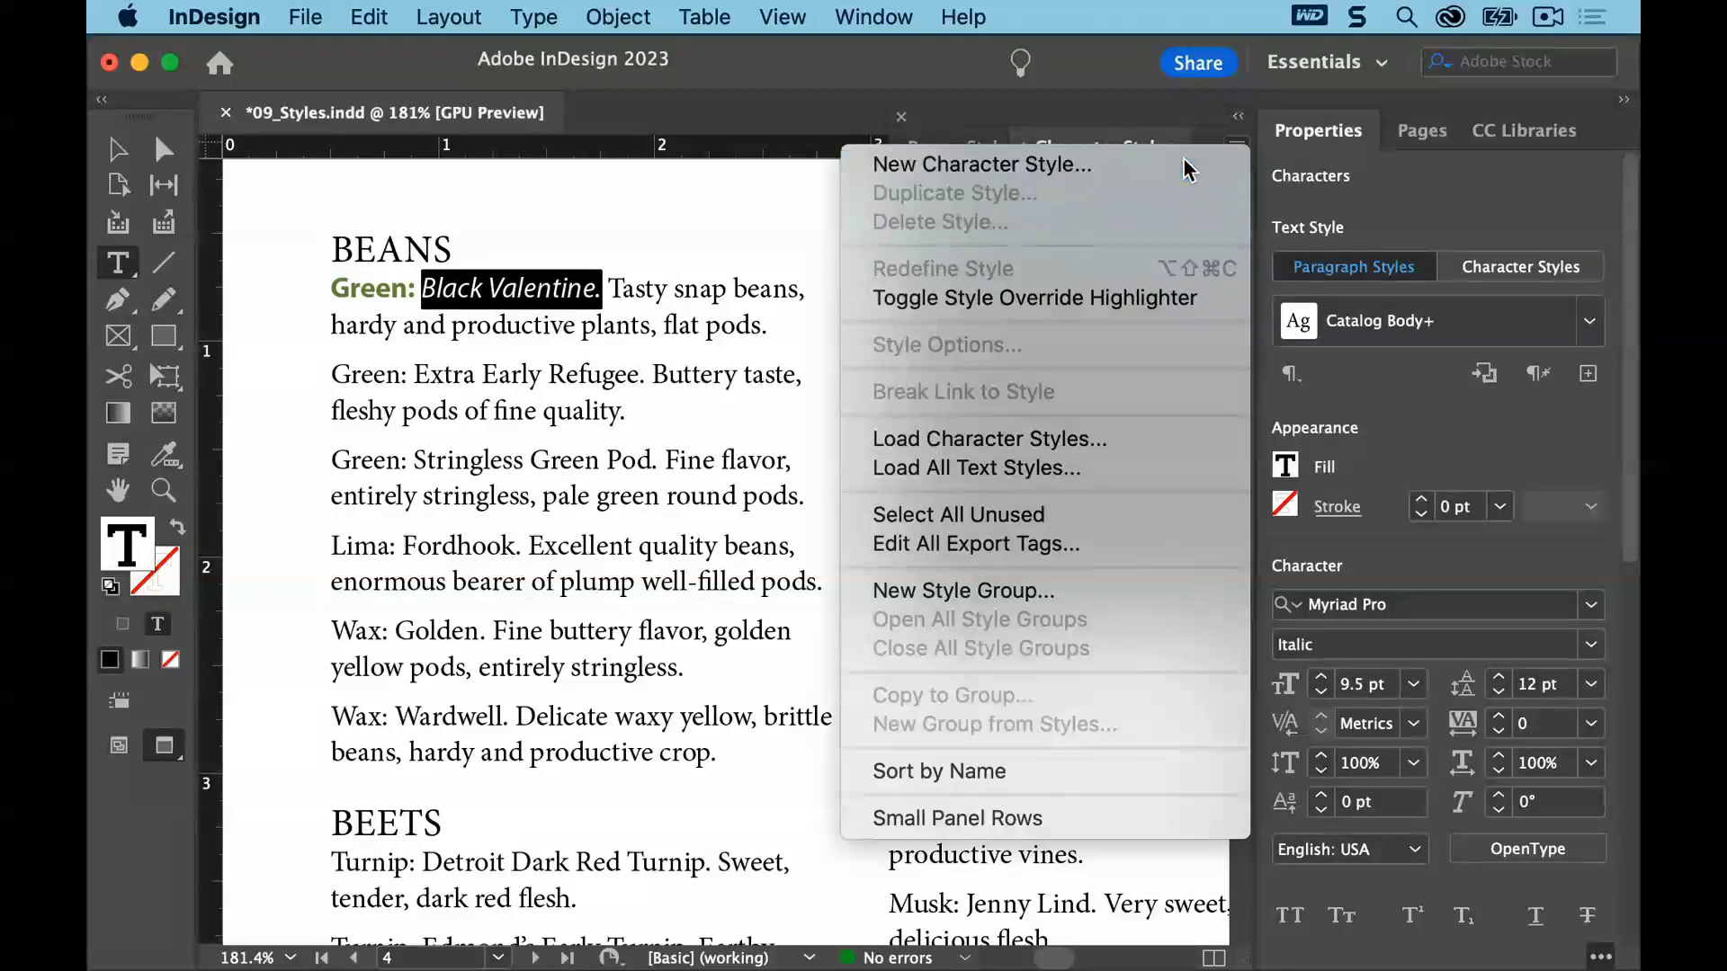
left_click(1189, 169)
left_click_drag(1010, 54, 1210, 53)
type("Vegetable")
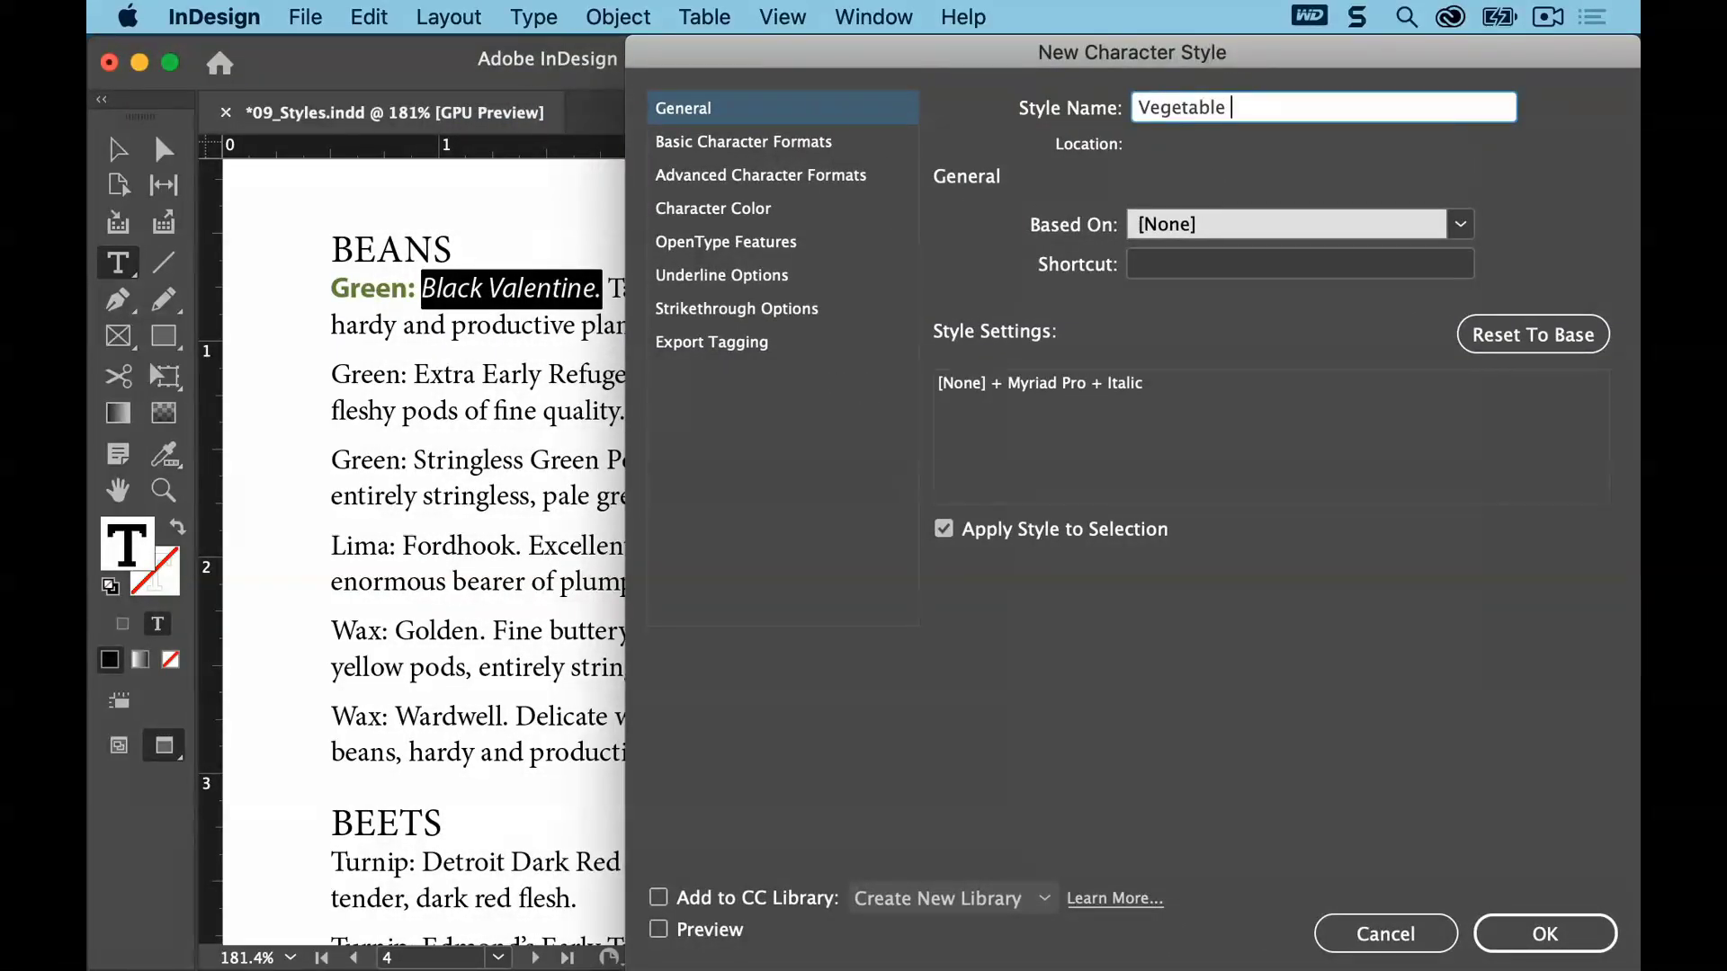
type(" Name")
left_click(945, 534)
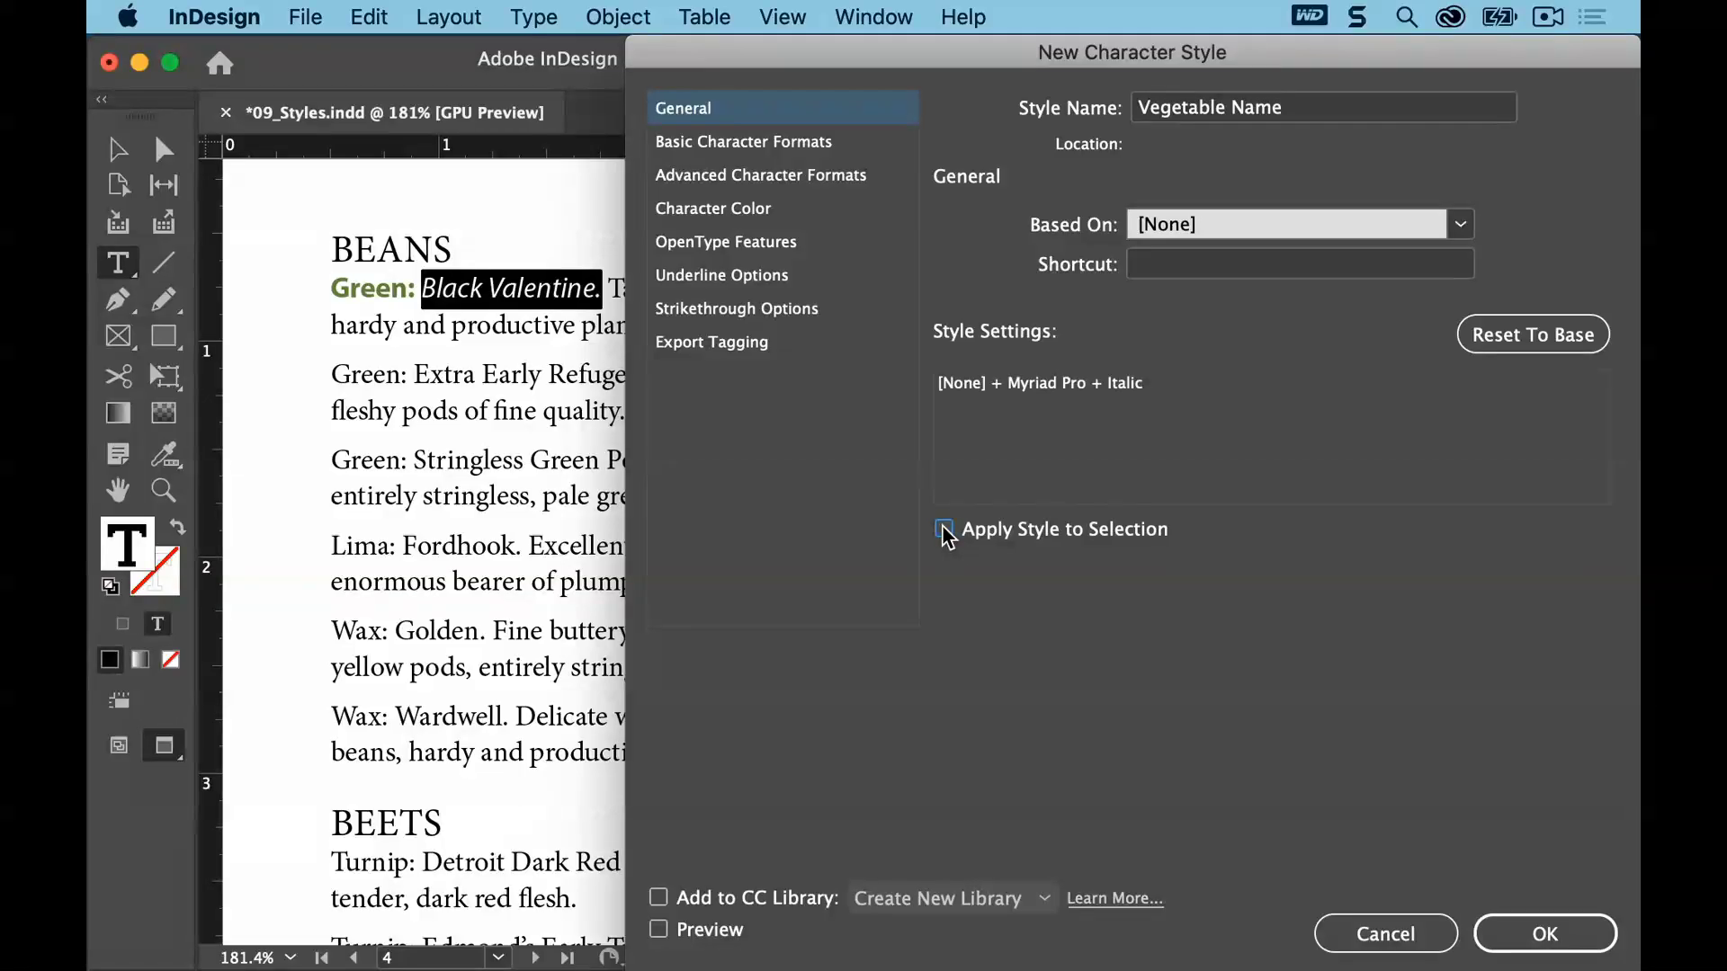
left_click(944, 531)
left_click(1535, 935)
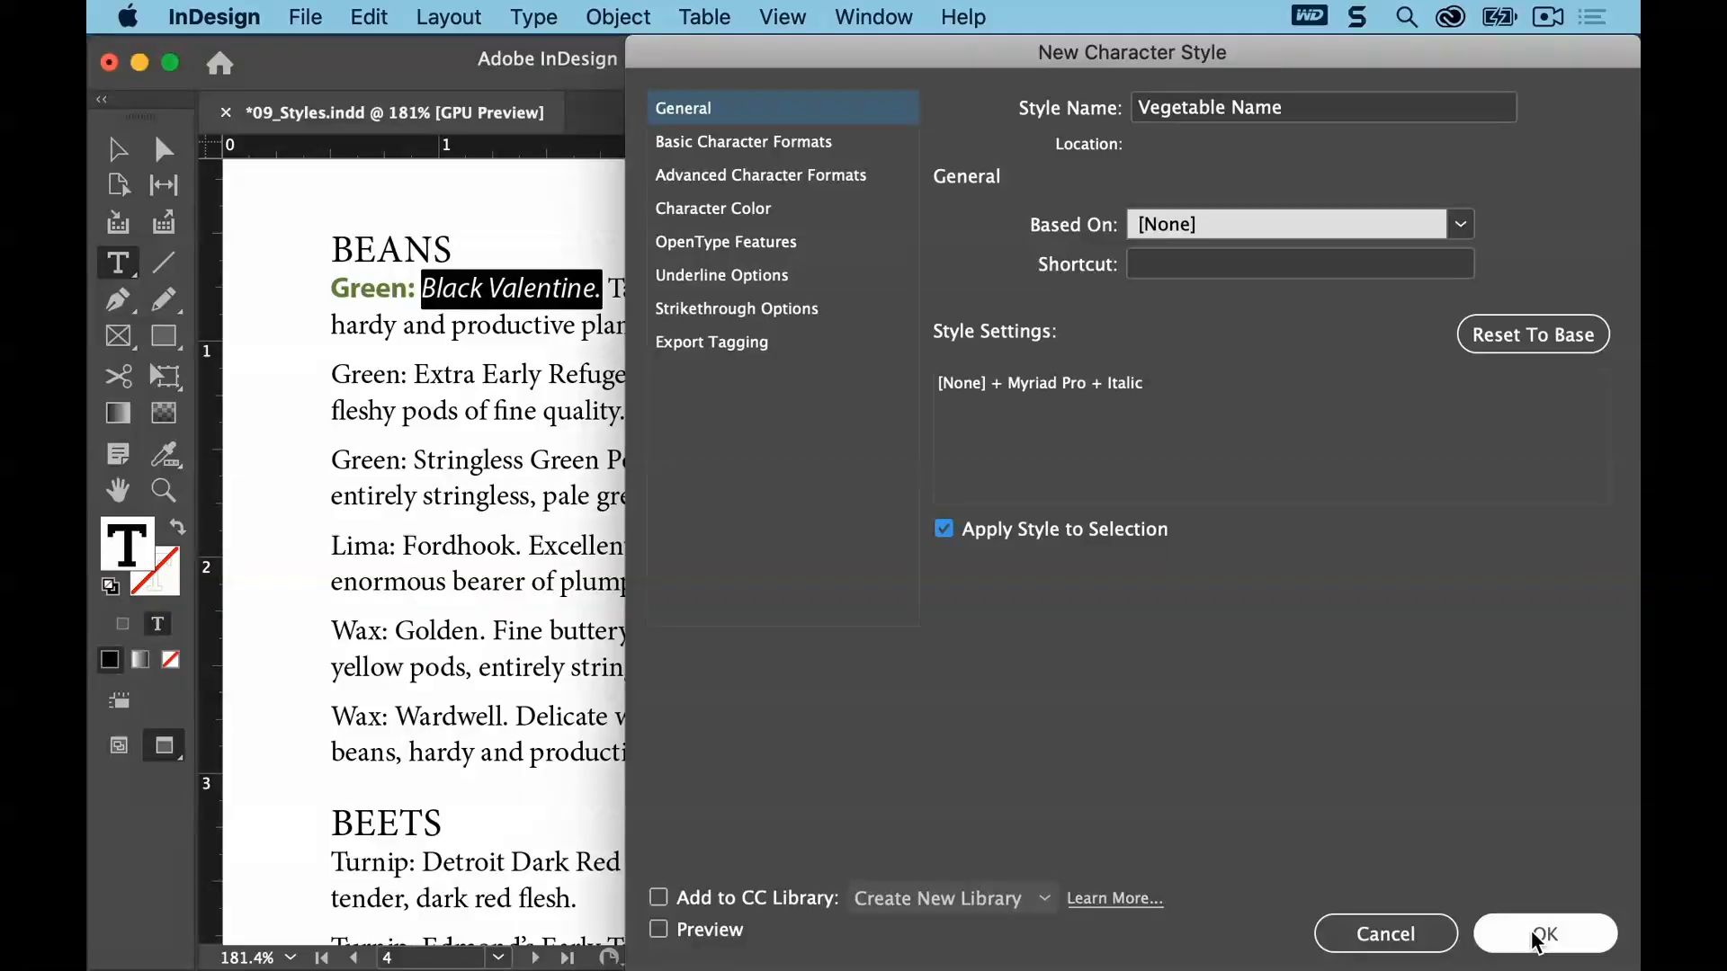
left_click(1538, 935)
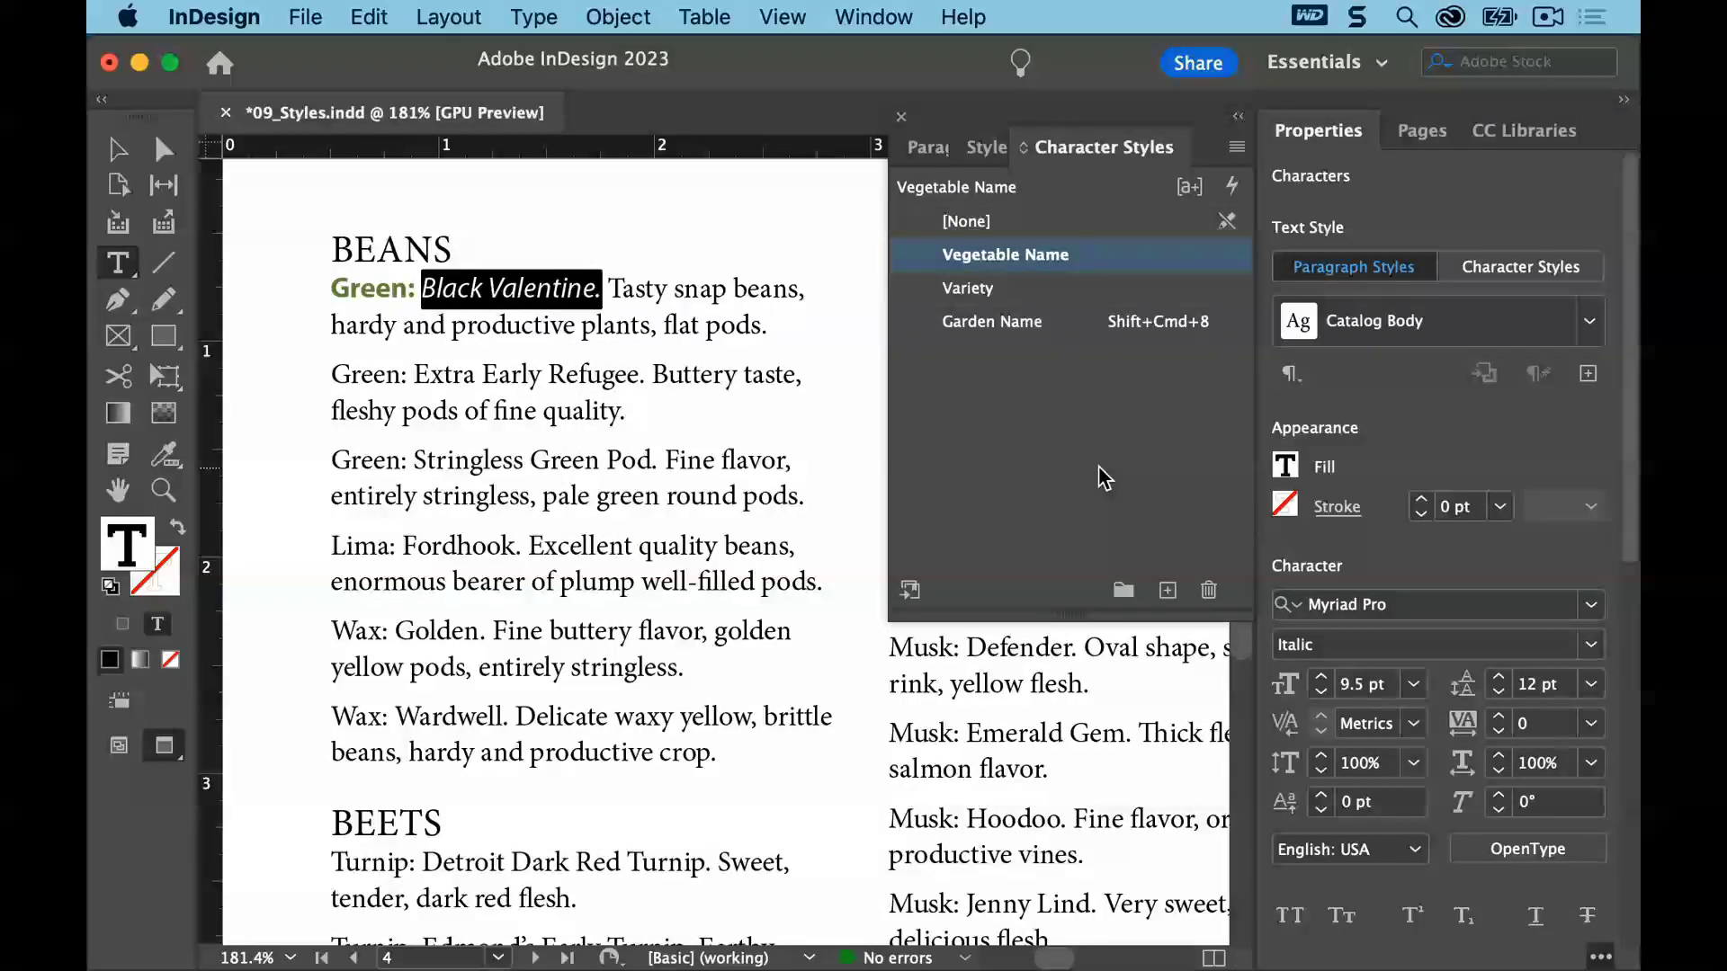
Deselect the text on page 4 and save 09_Styles.indd with the two new character styles
left_click(358, 17)
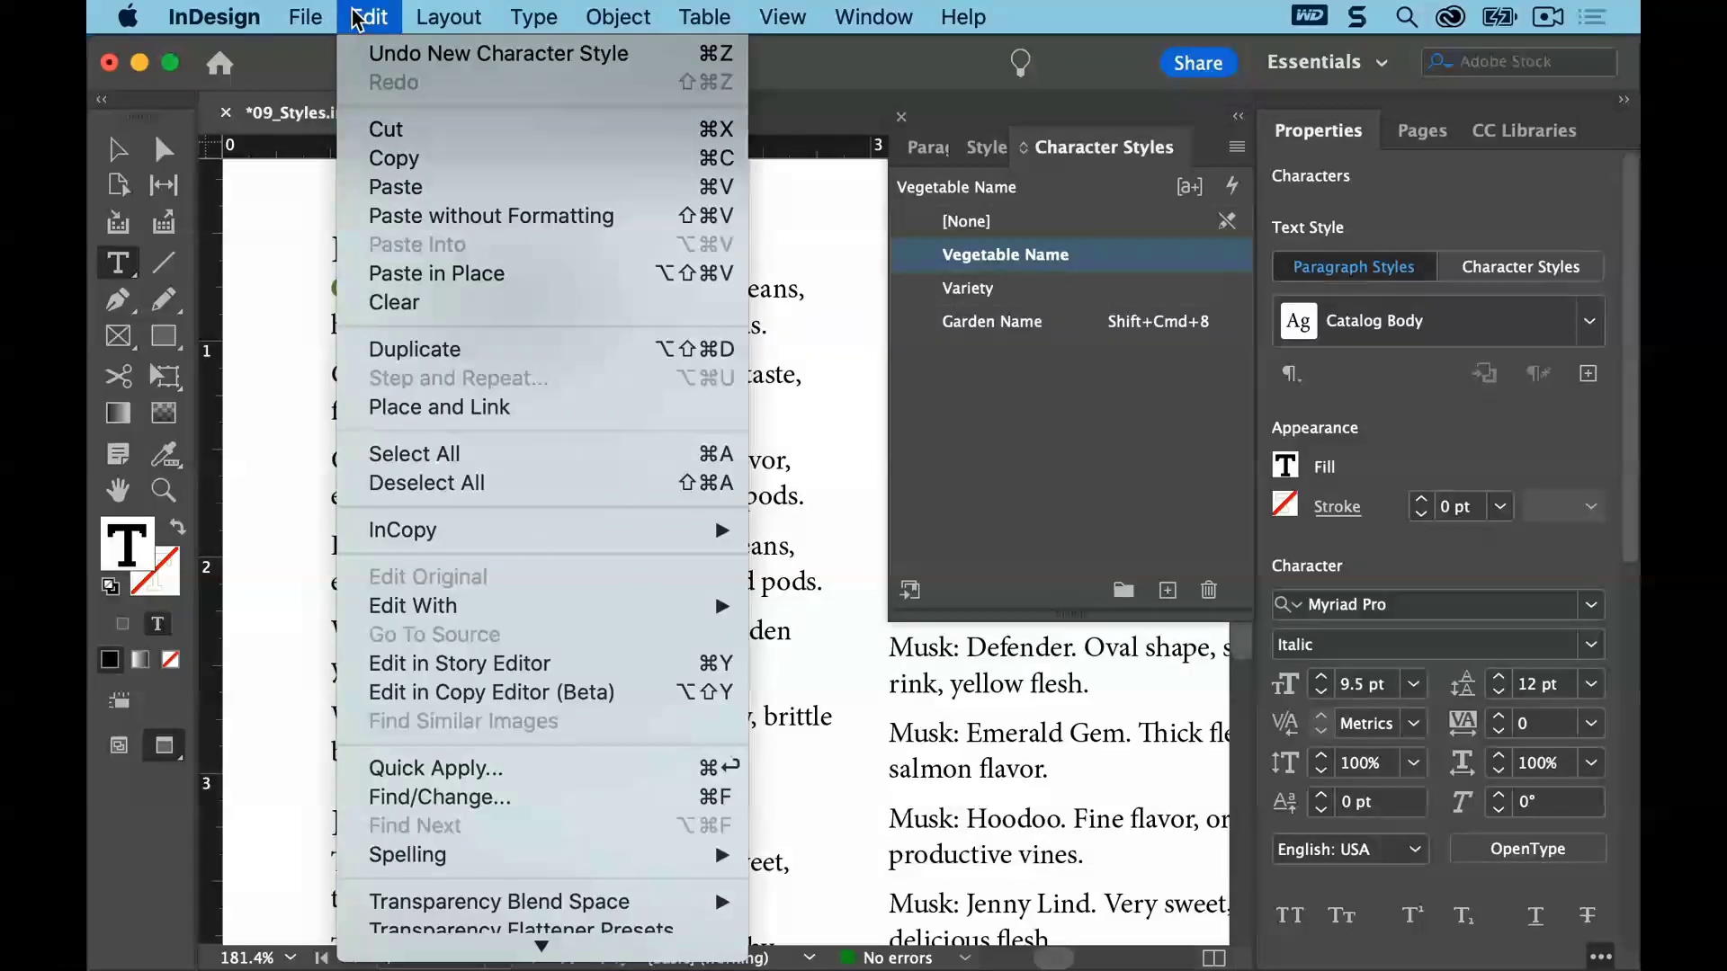
left_click(442, 486)
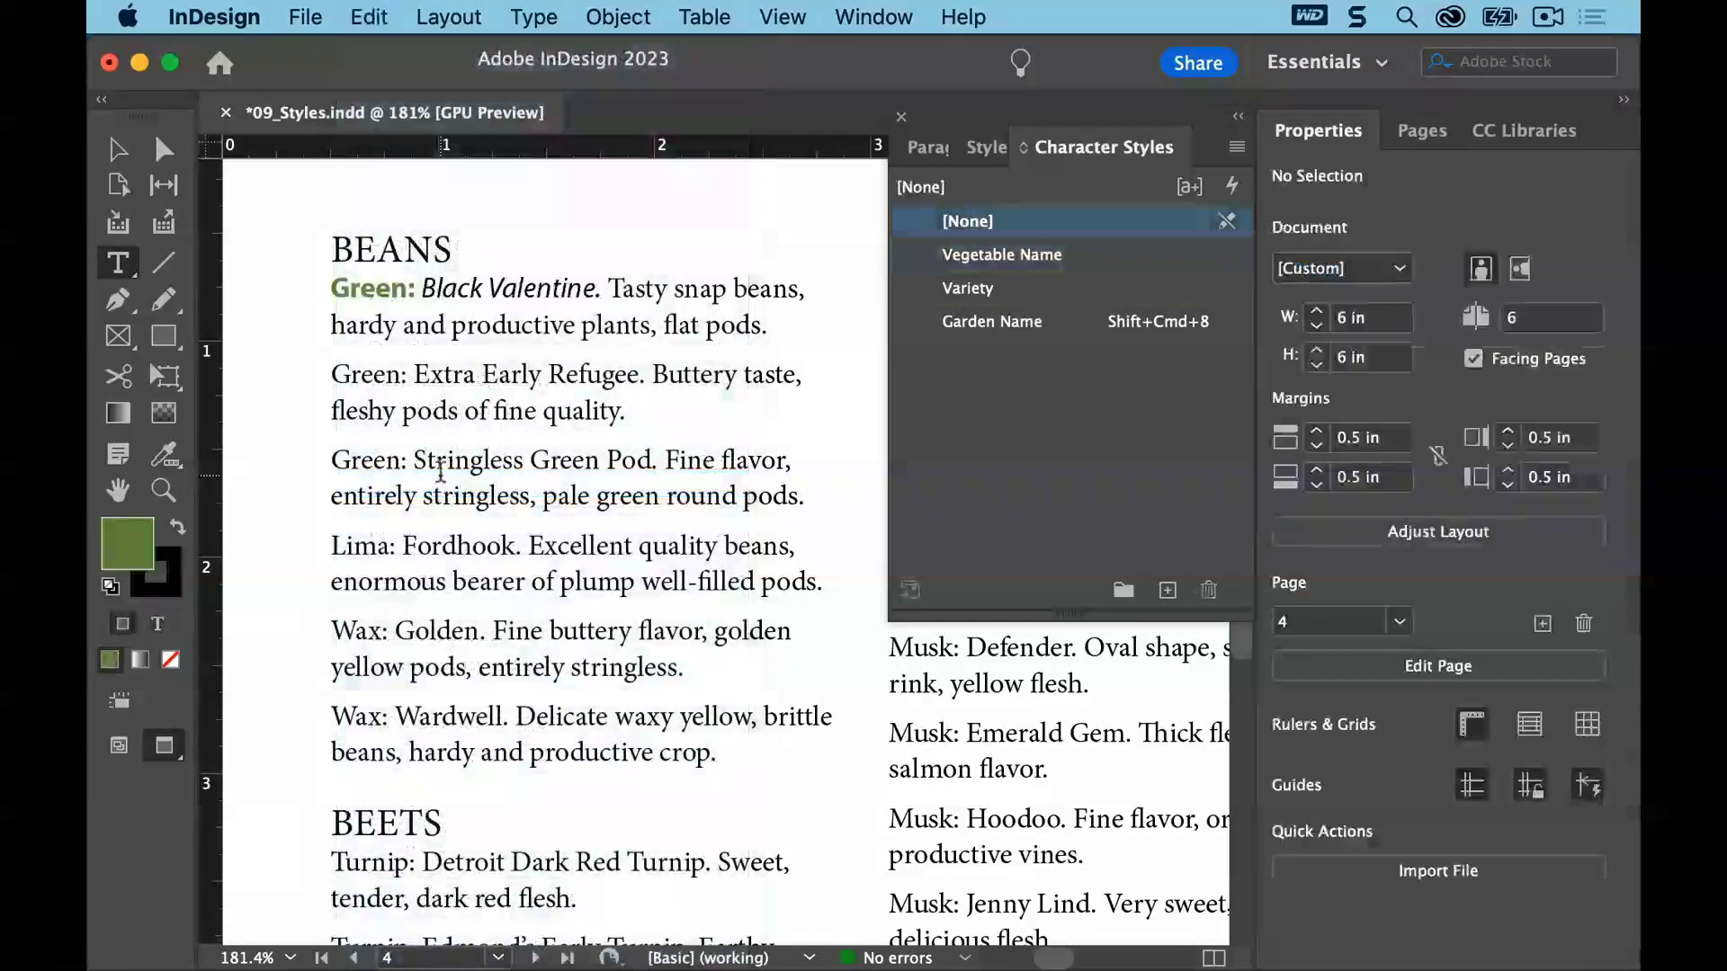
left_click(306, 17)
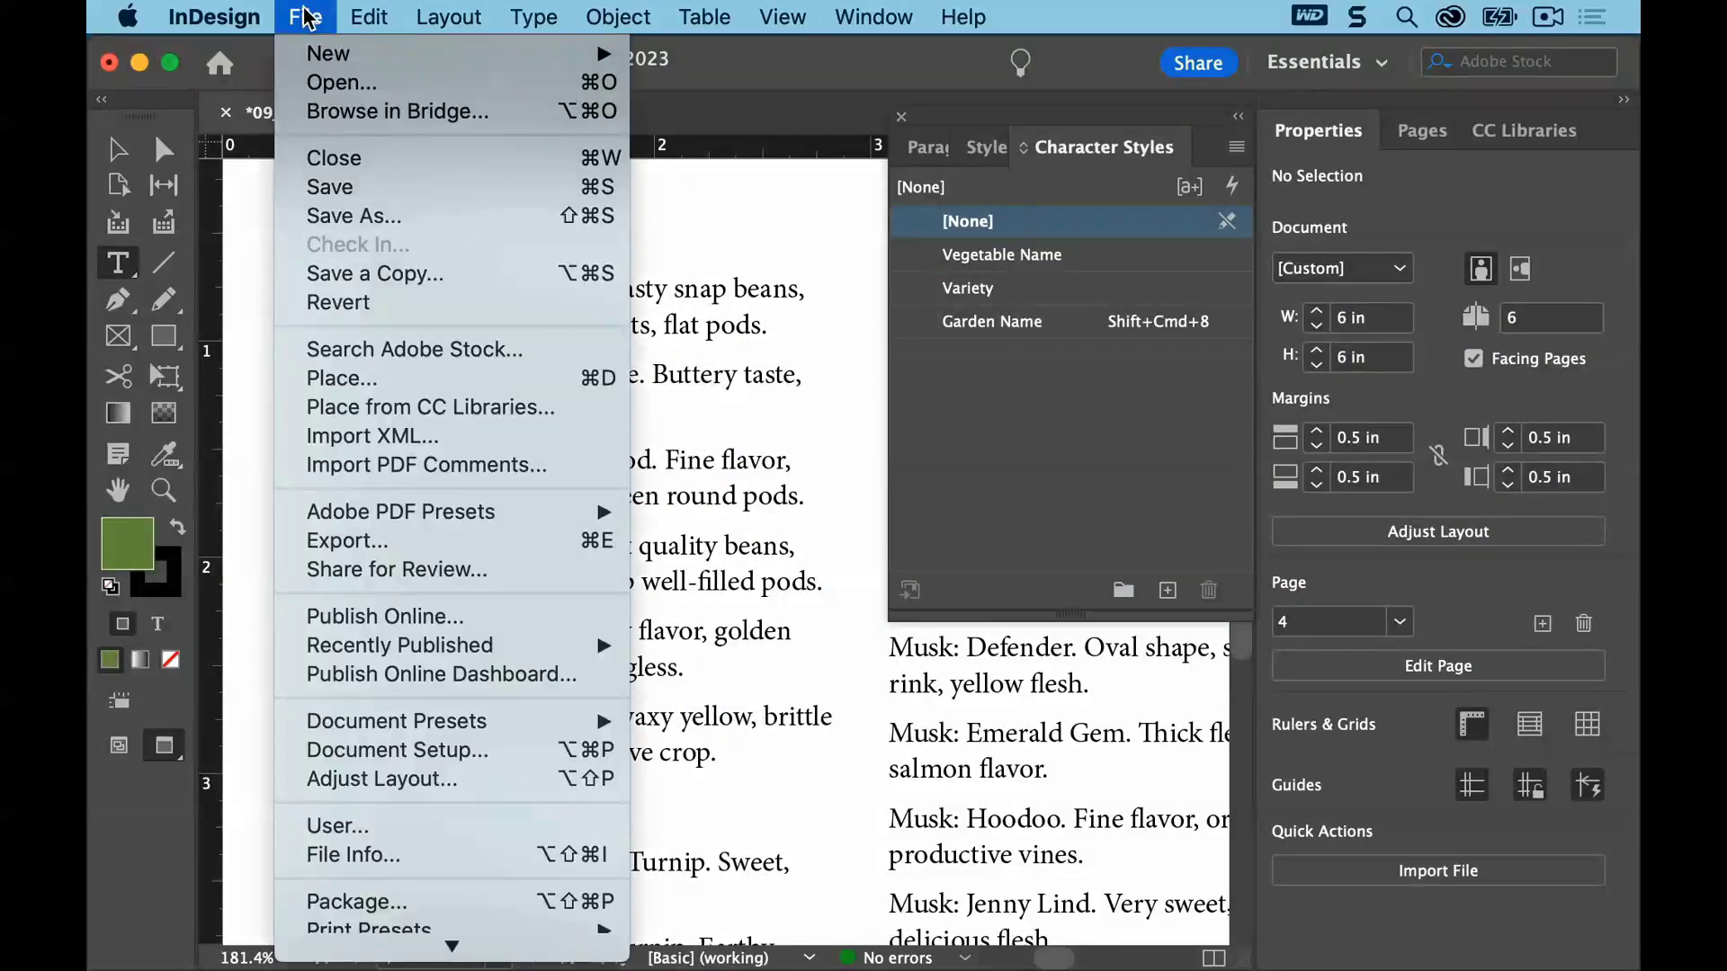
left_click(316, 186)
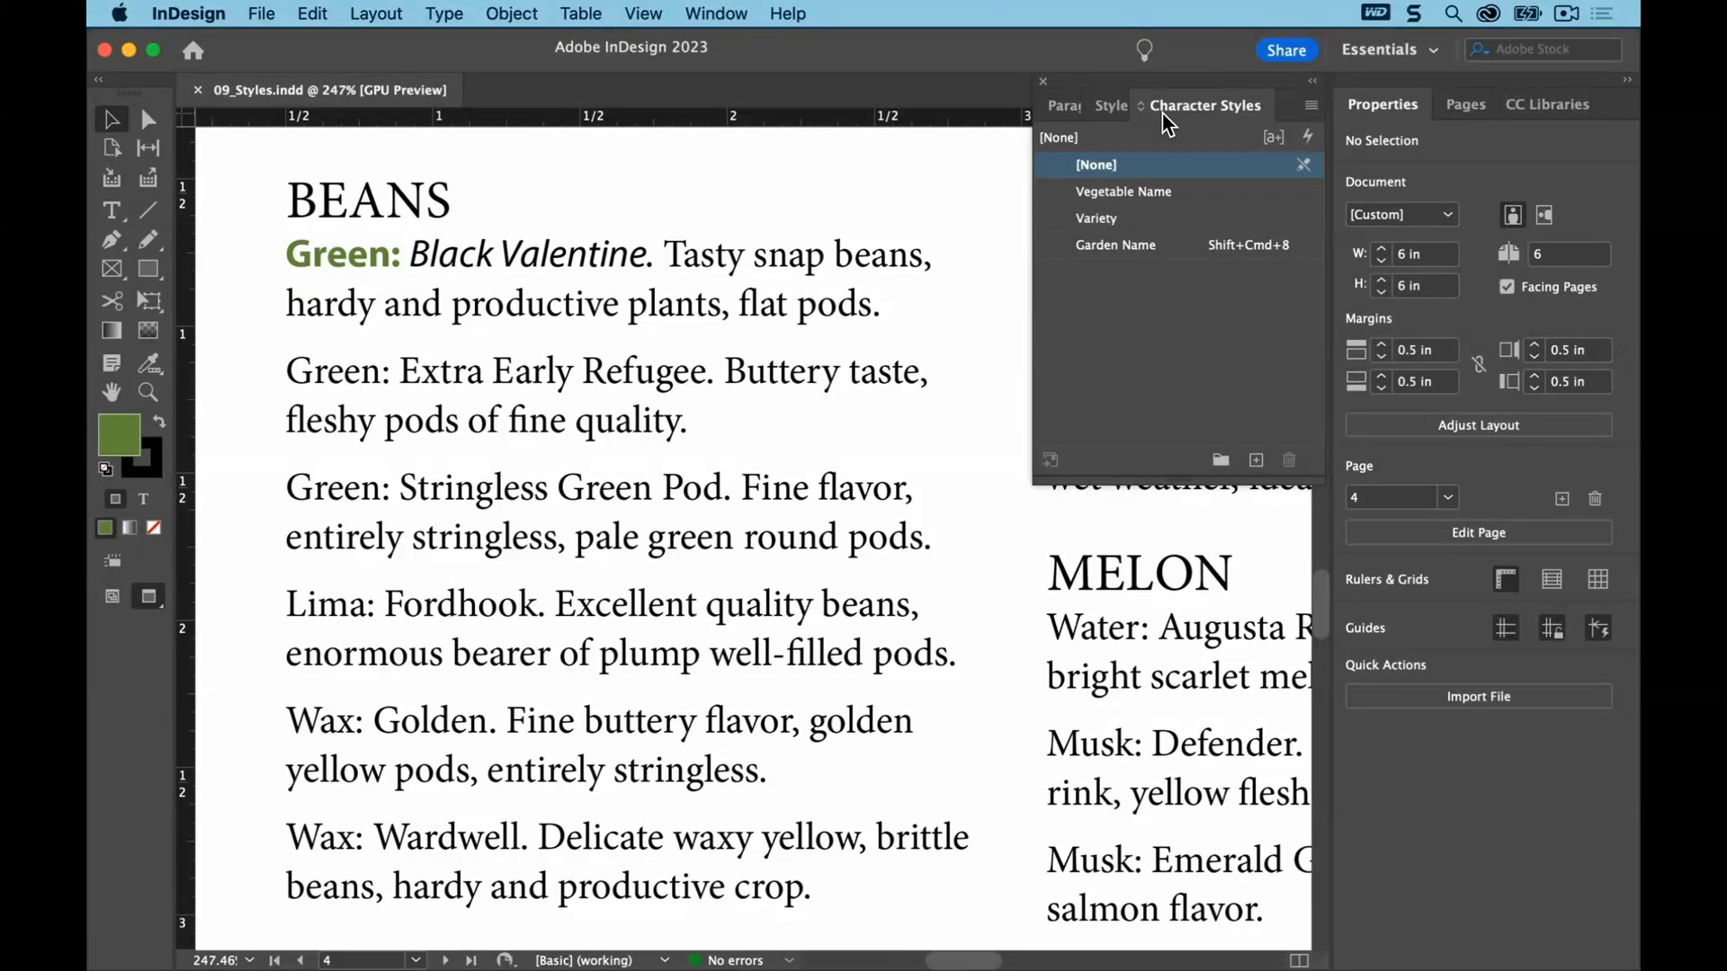
Bring page 4 into view and open the Drop Caps and Nested Styles settings of the Catalog Body paragraph style
left_click(1465, 104)
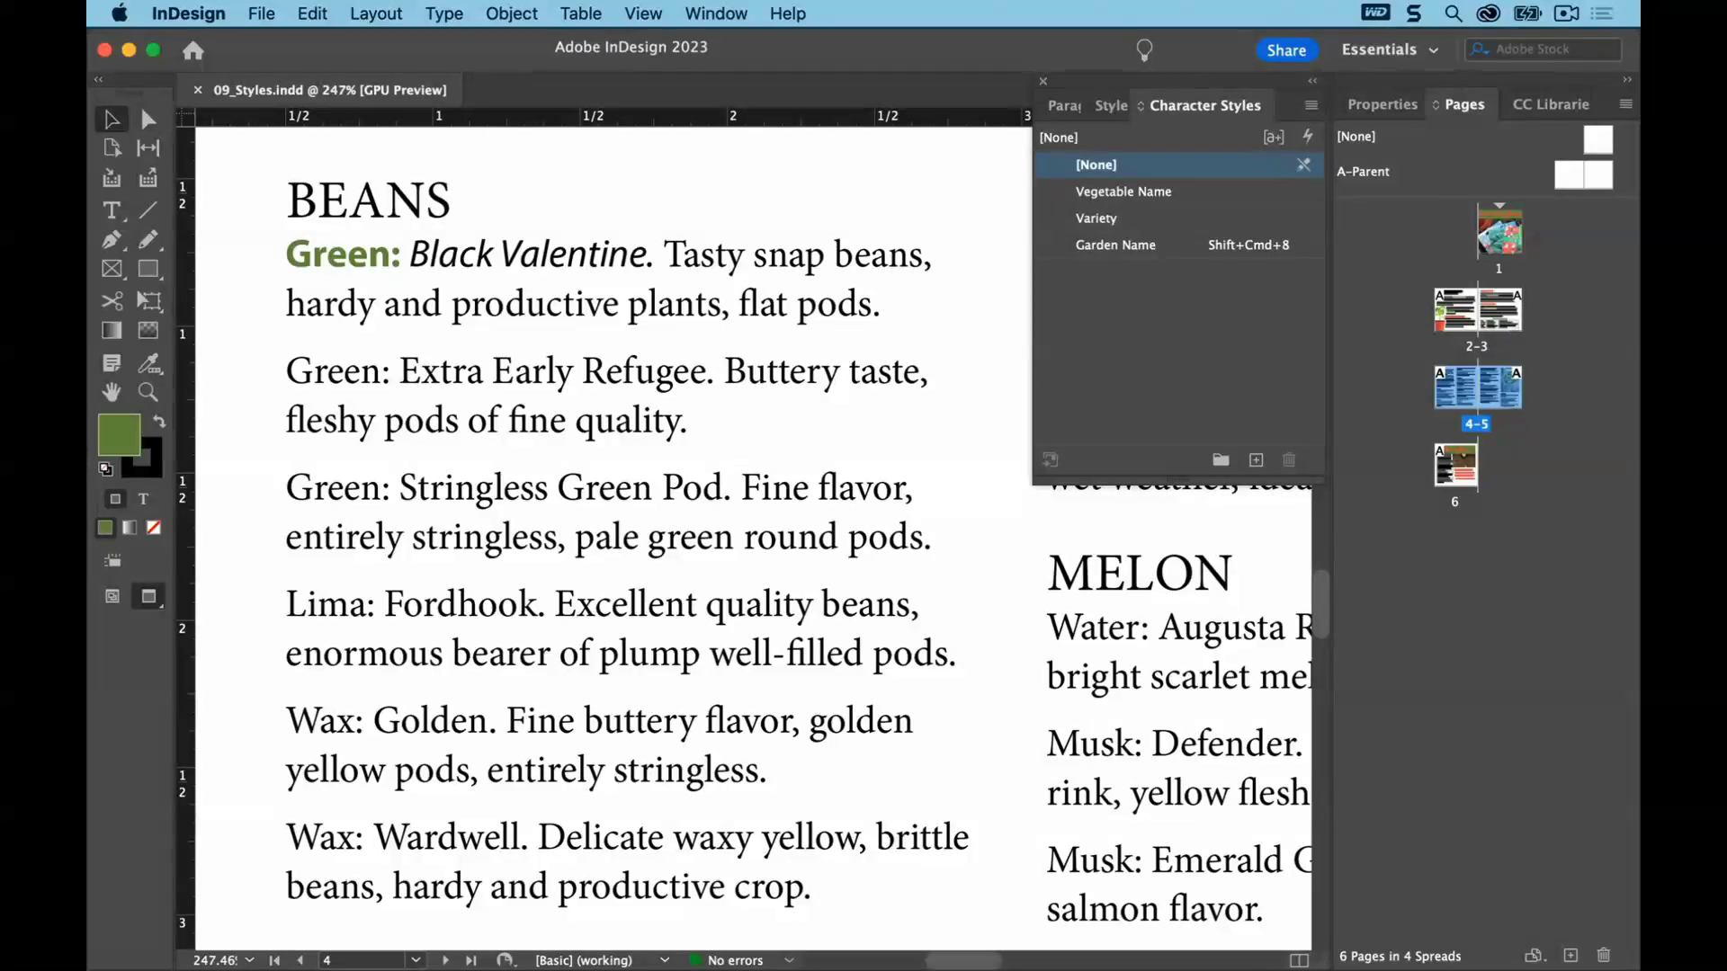
double_click(1456, 396)
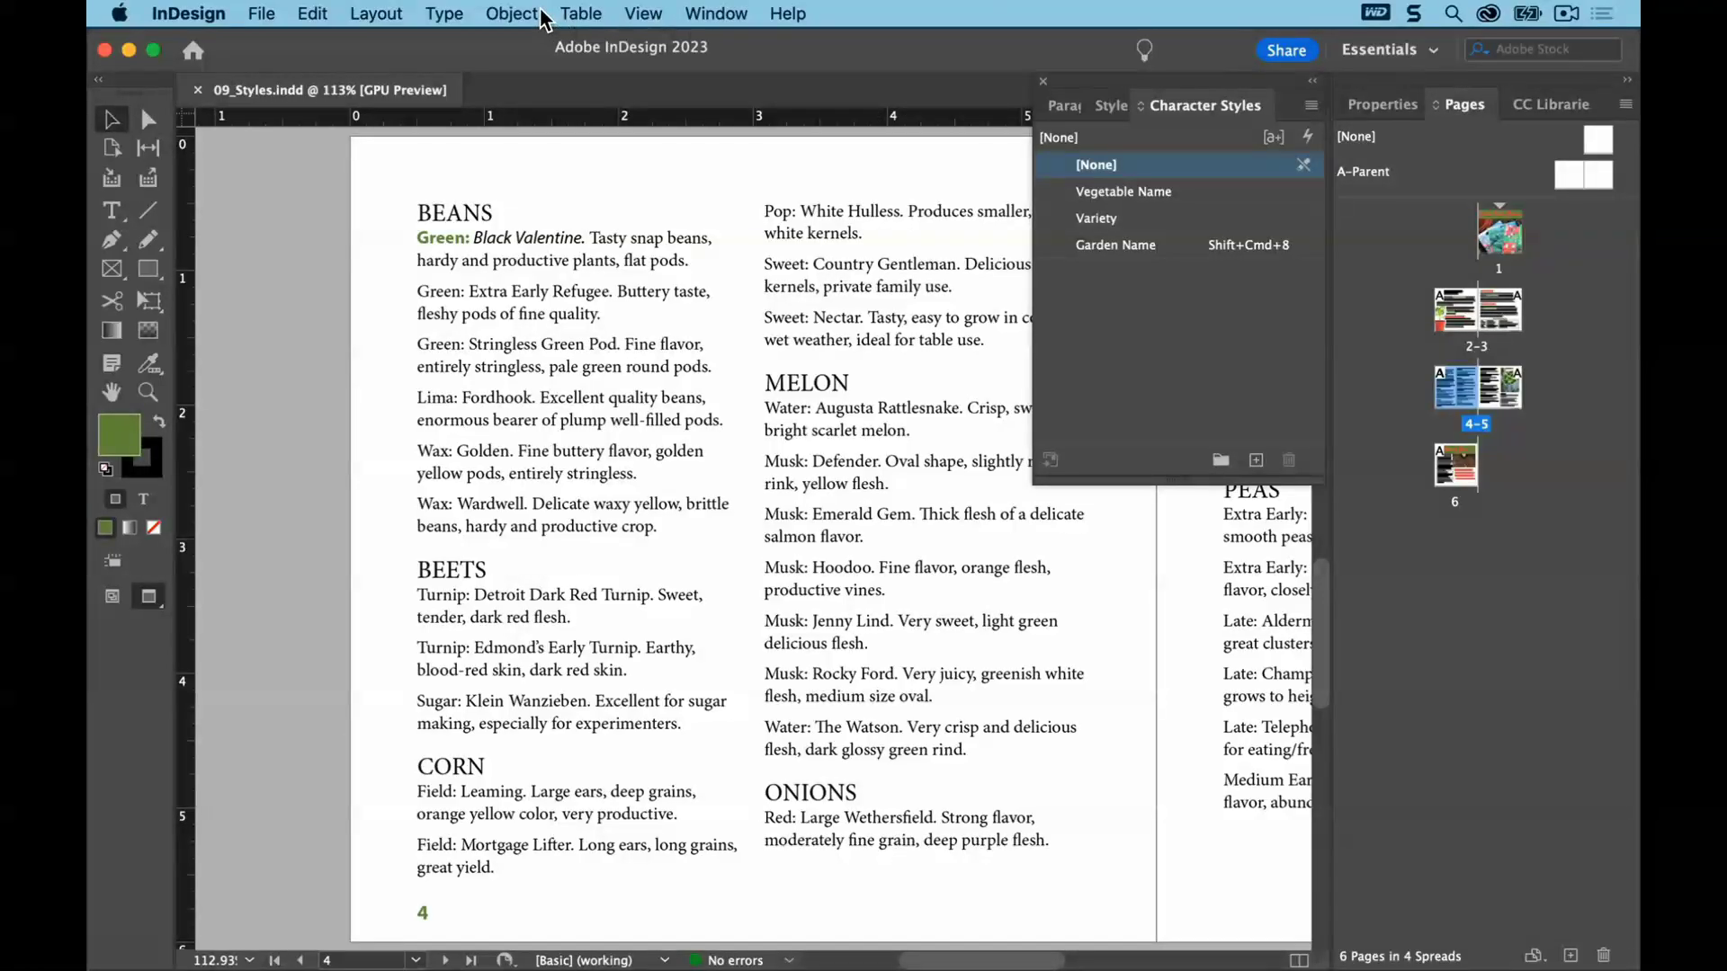
left_click(444, 14)
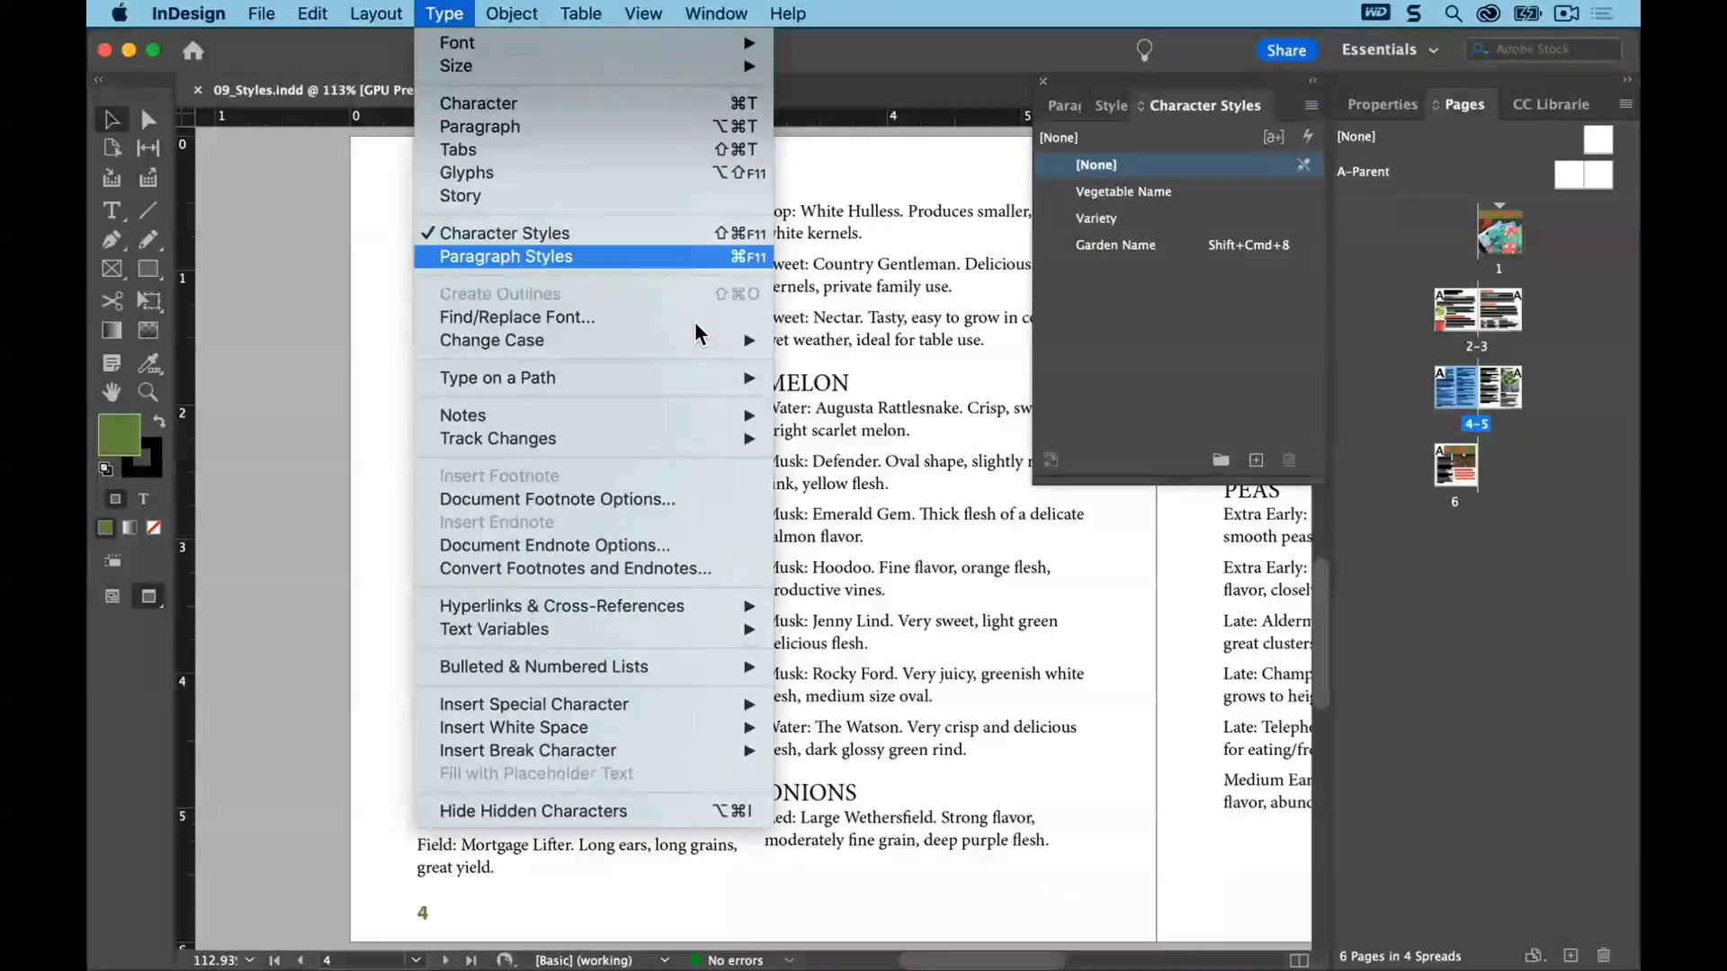
left_click(699, 257)
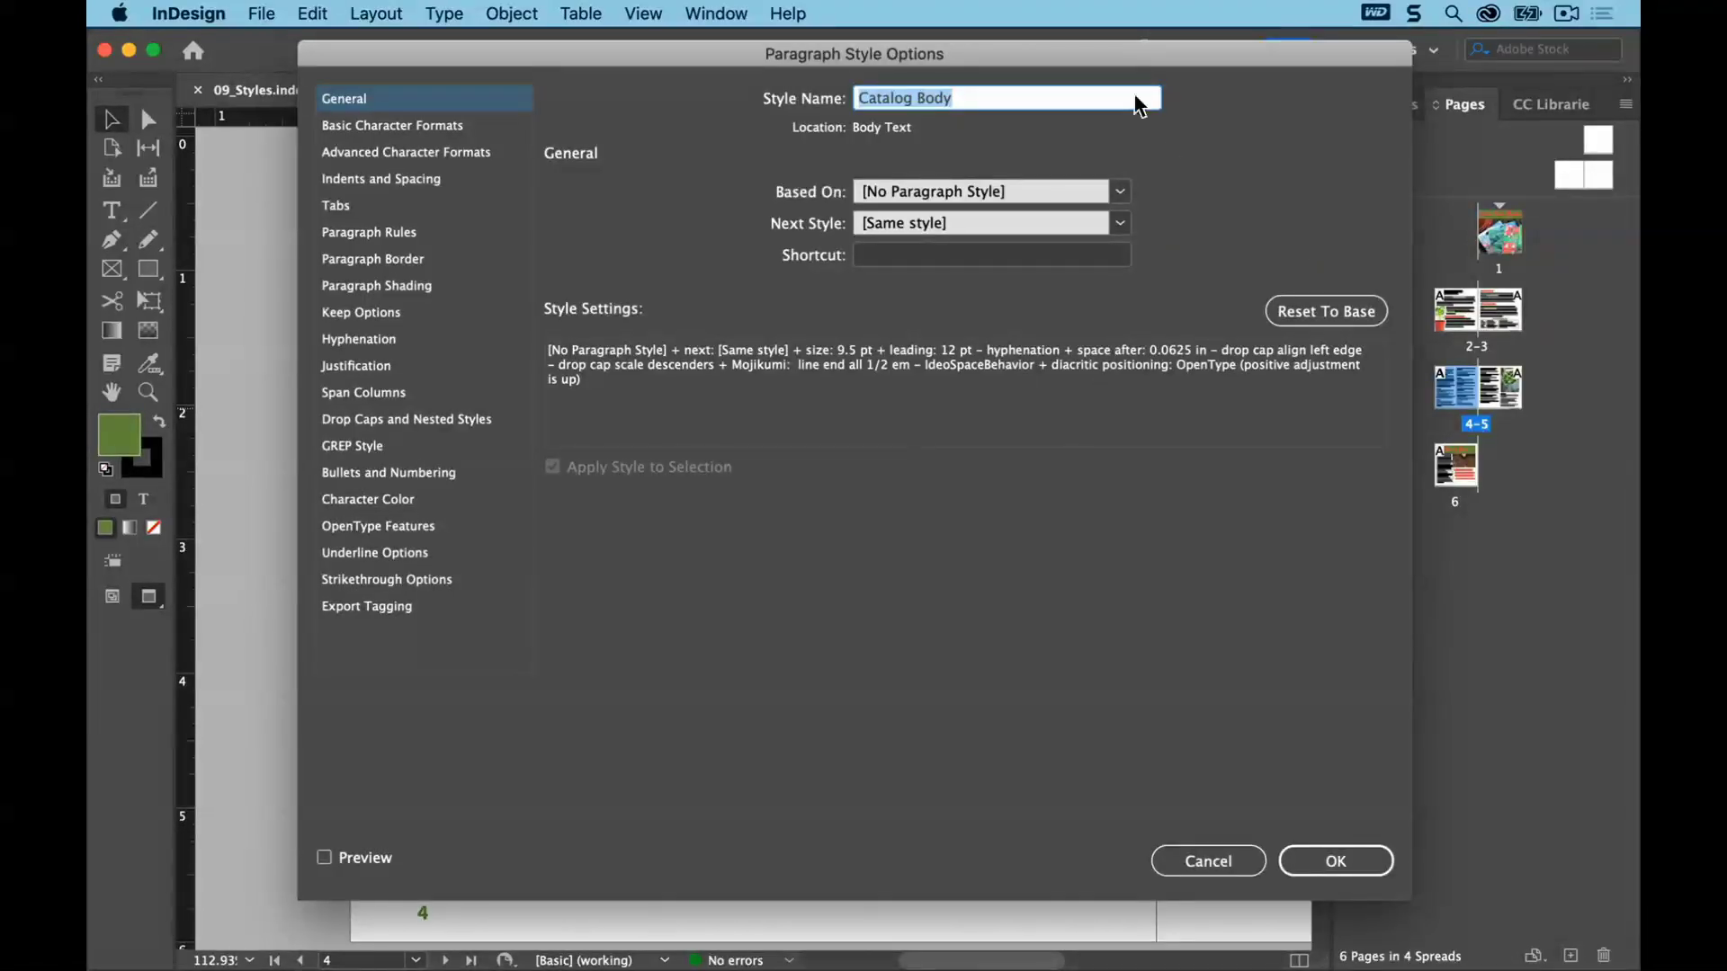
left_click_drag(1120, 56, 1383, 16)
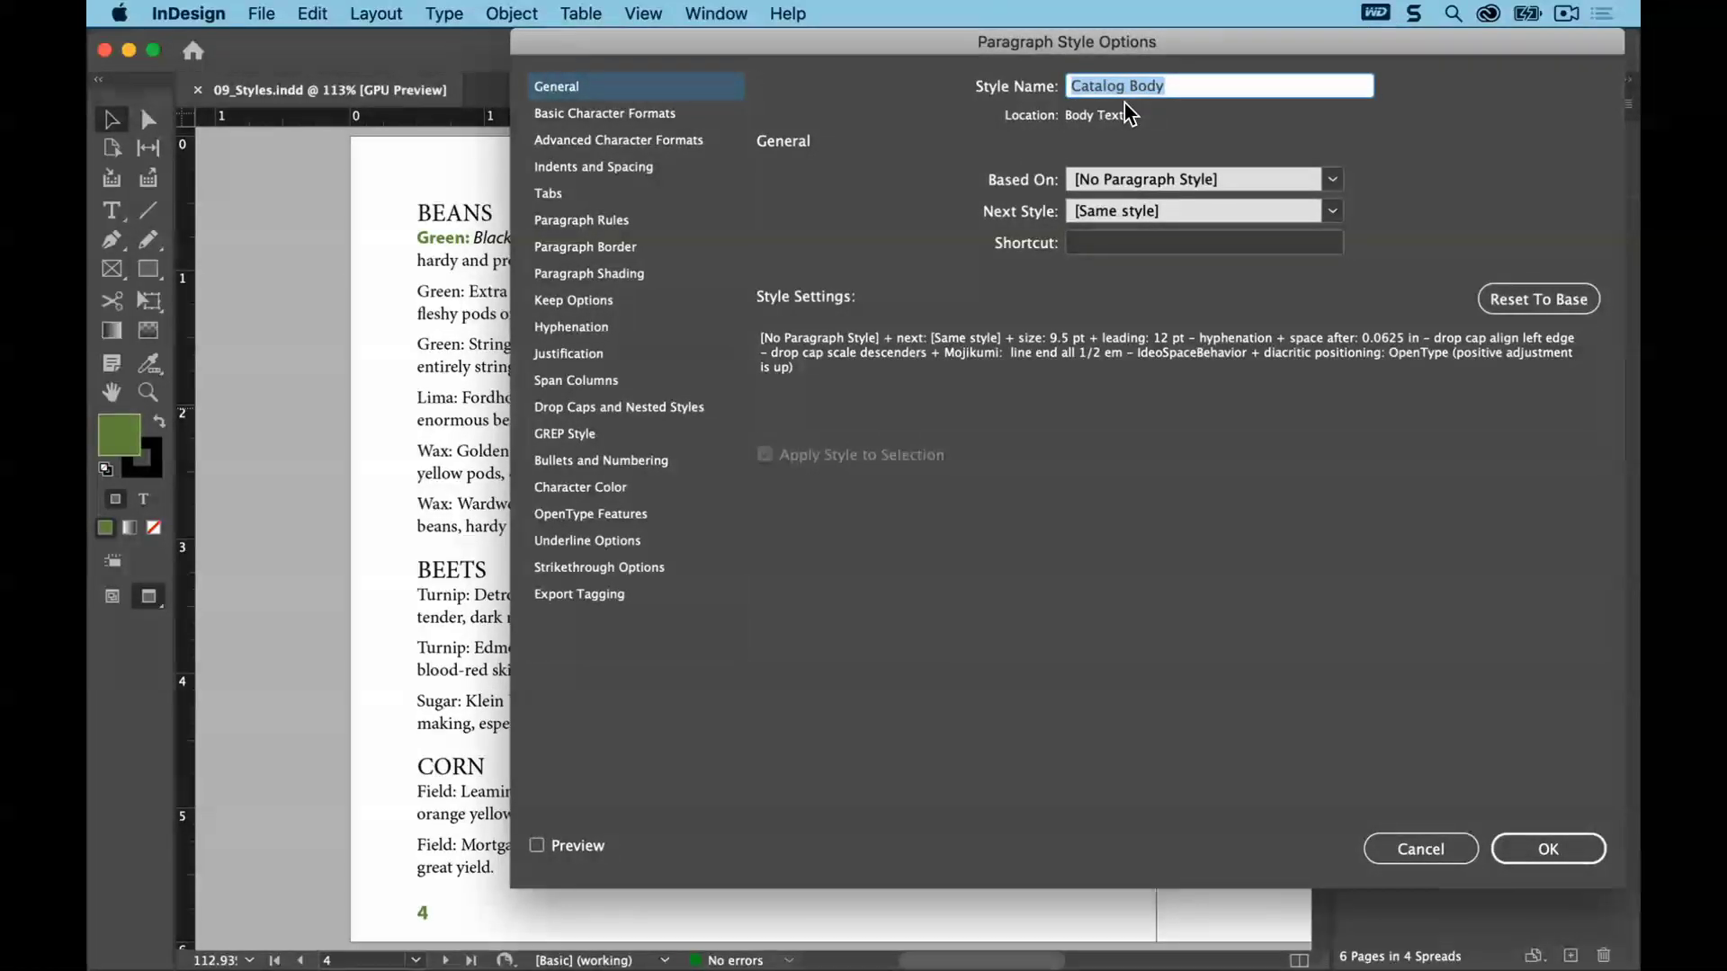
left_click(618, 407)
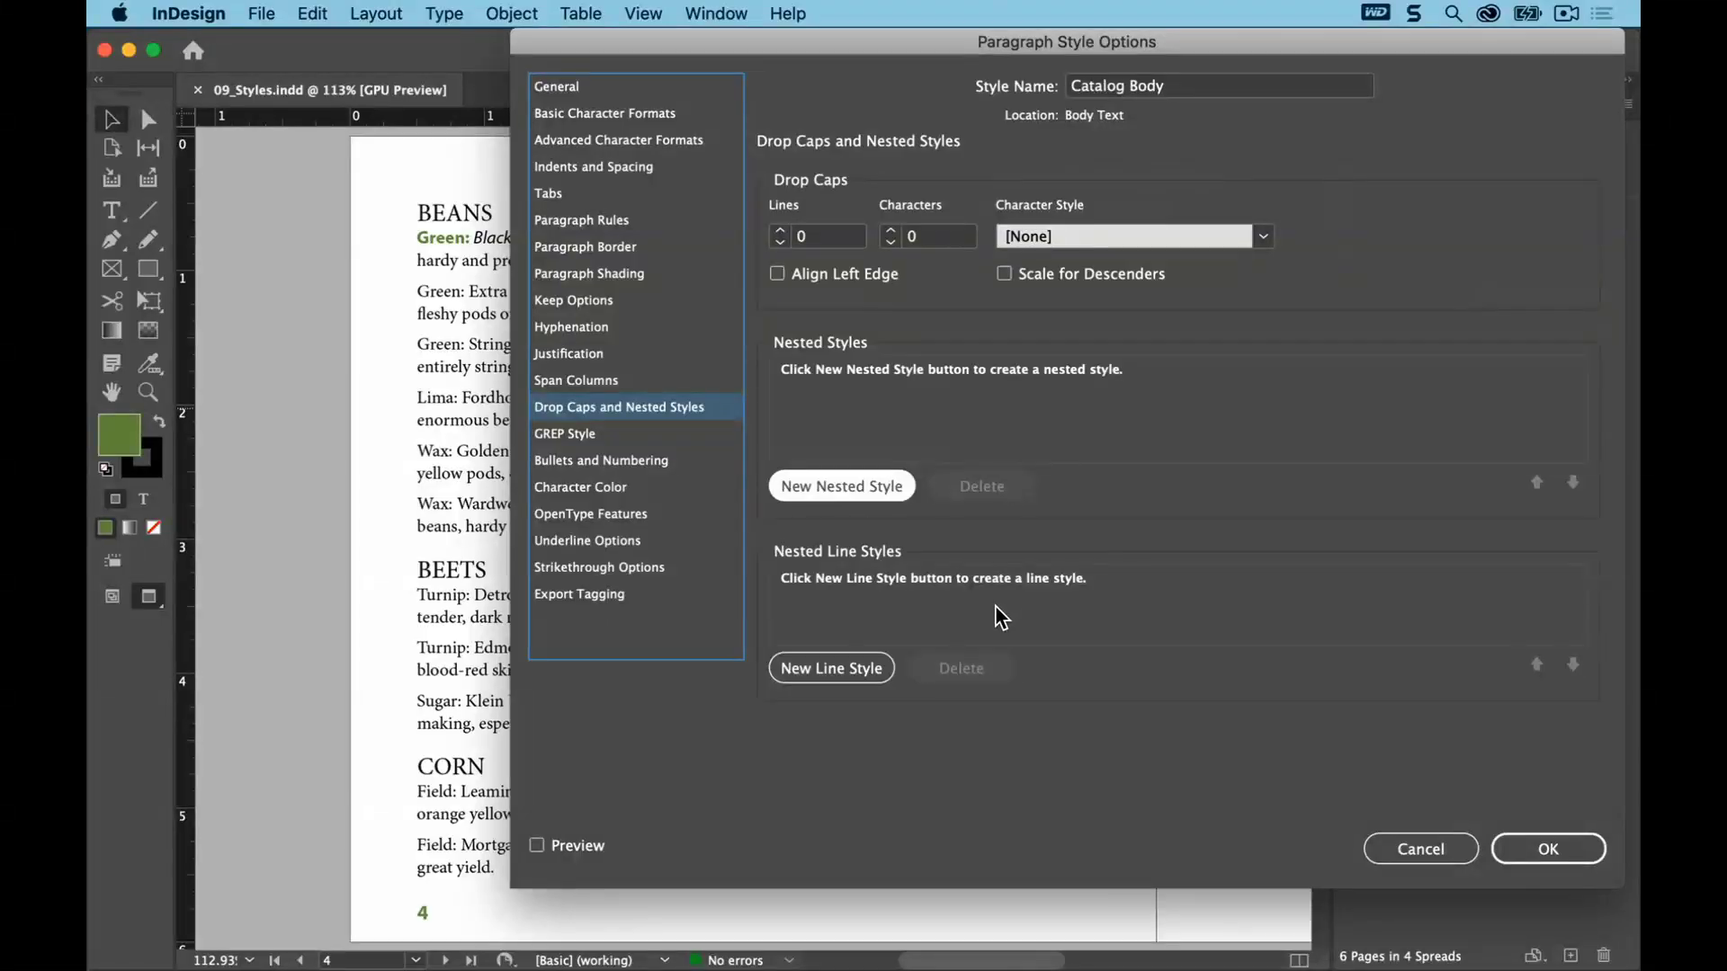
Add a nested style to Catalog Body that uses the Variety character style
key("space")
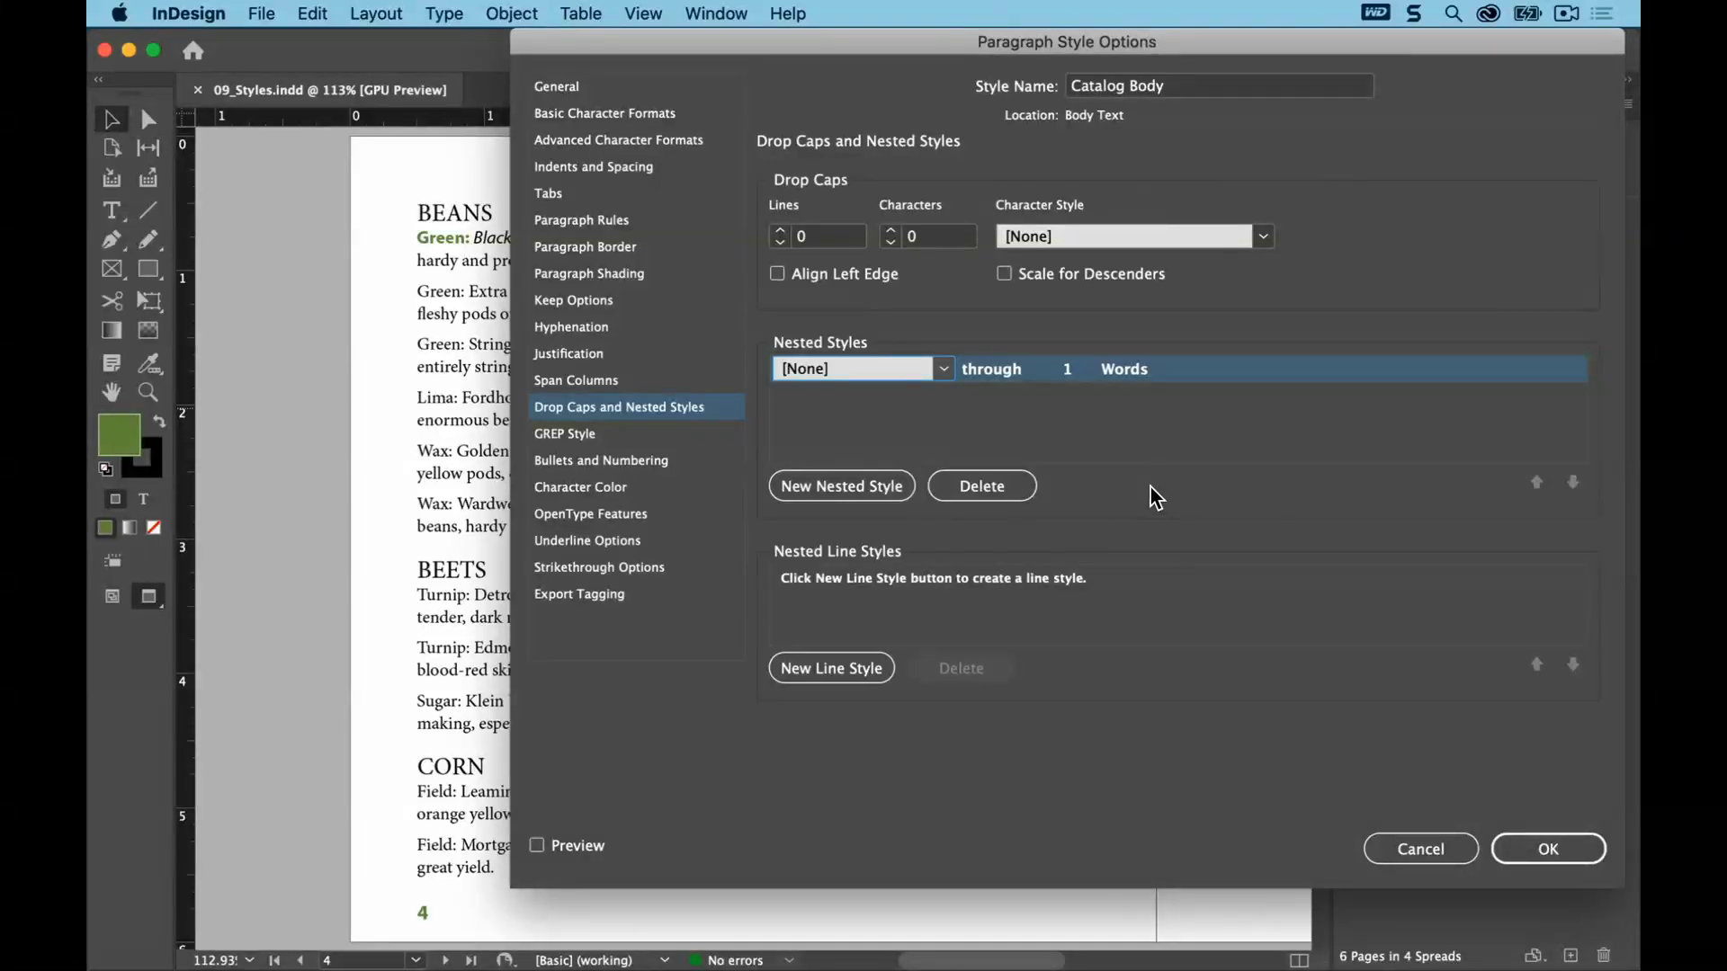
key("Down")
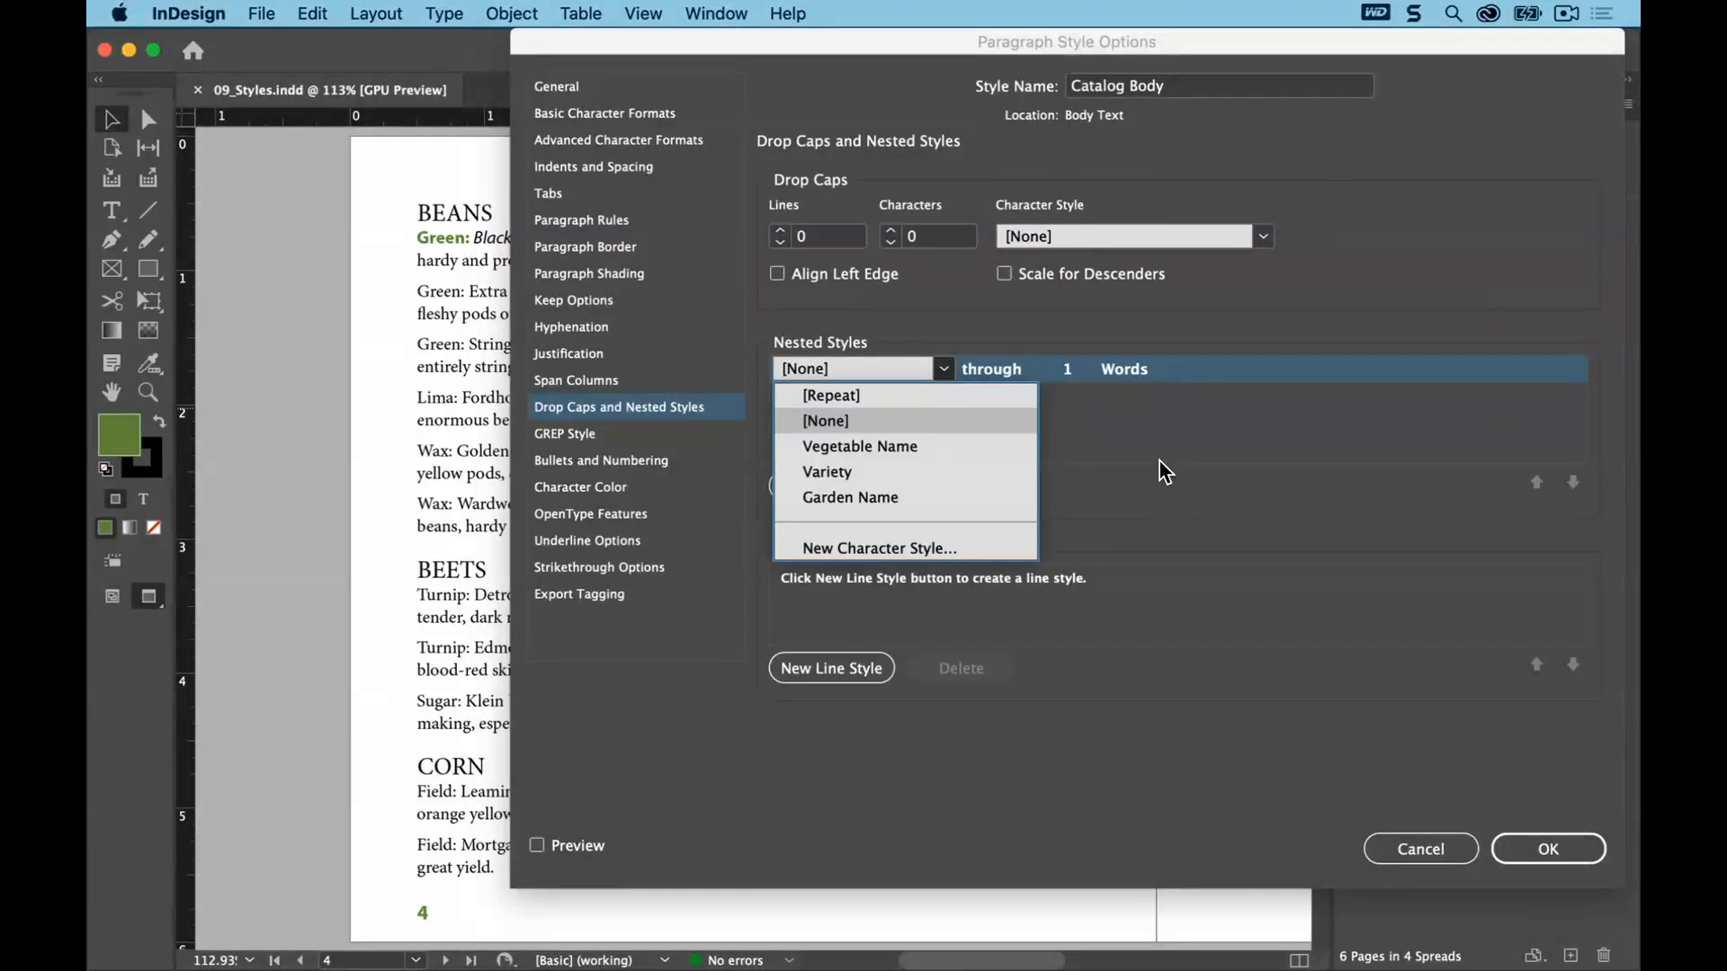
key("Down")
key("Down")
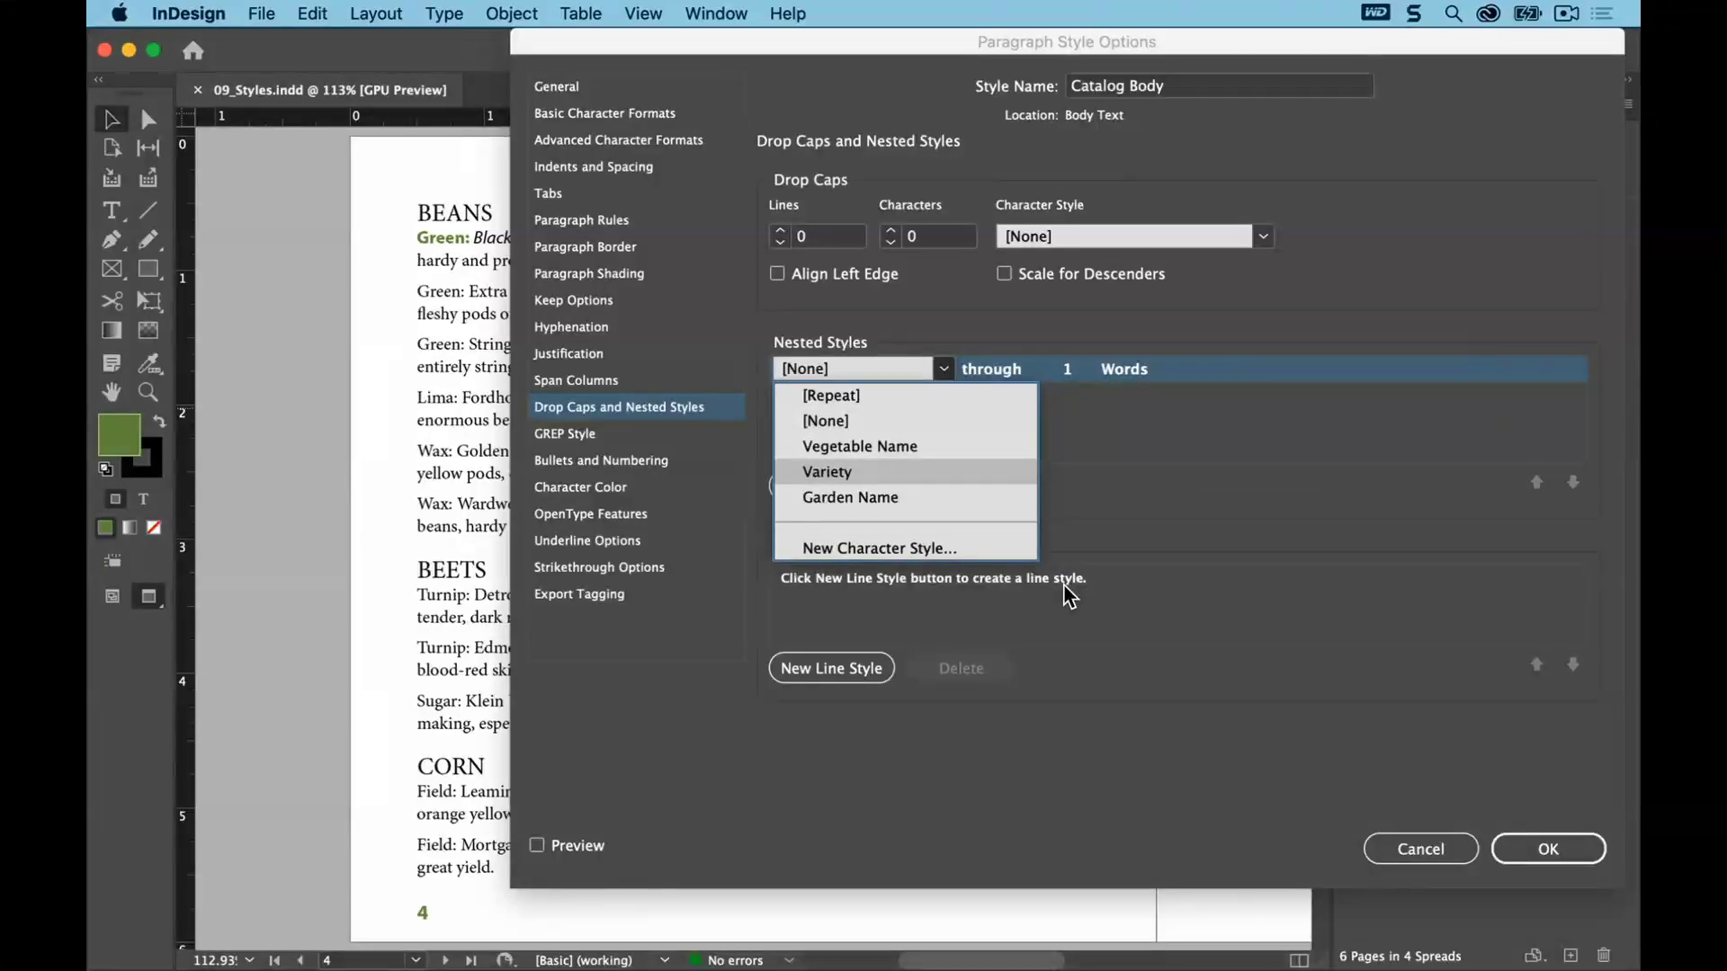
key("Return")
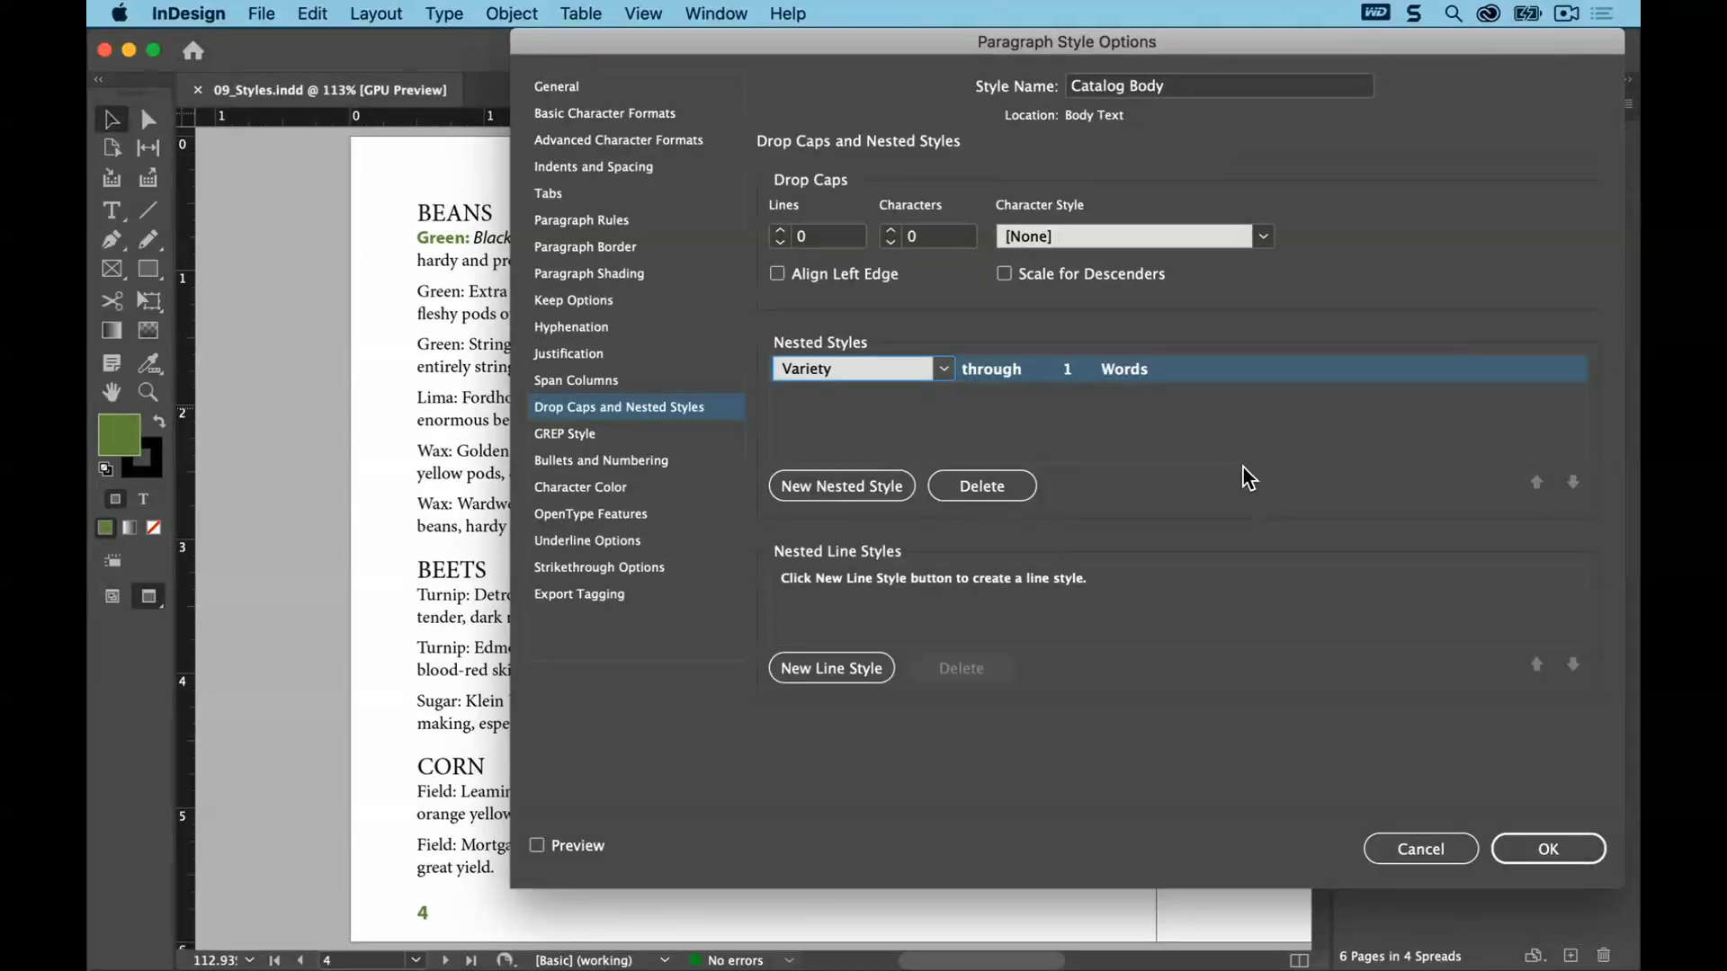
Set the Variety nested style to run through 1 colon (:) and preview the change on page 4
key("Tab")
key("Down")
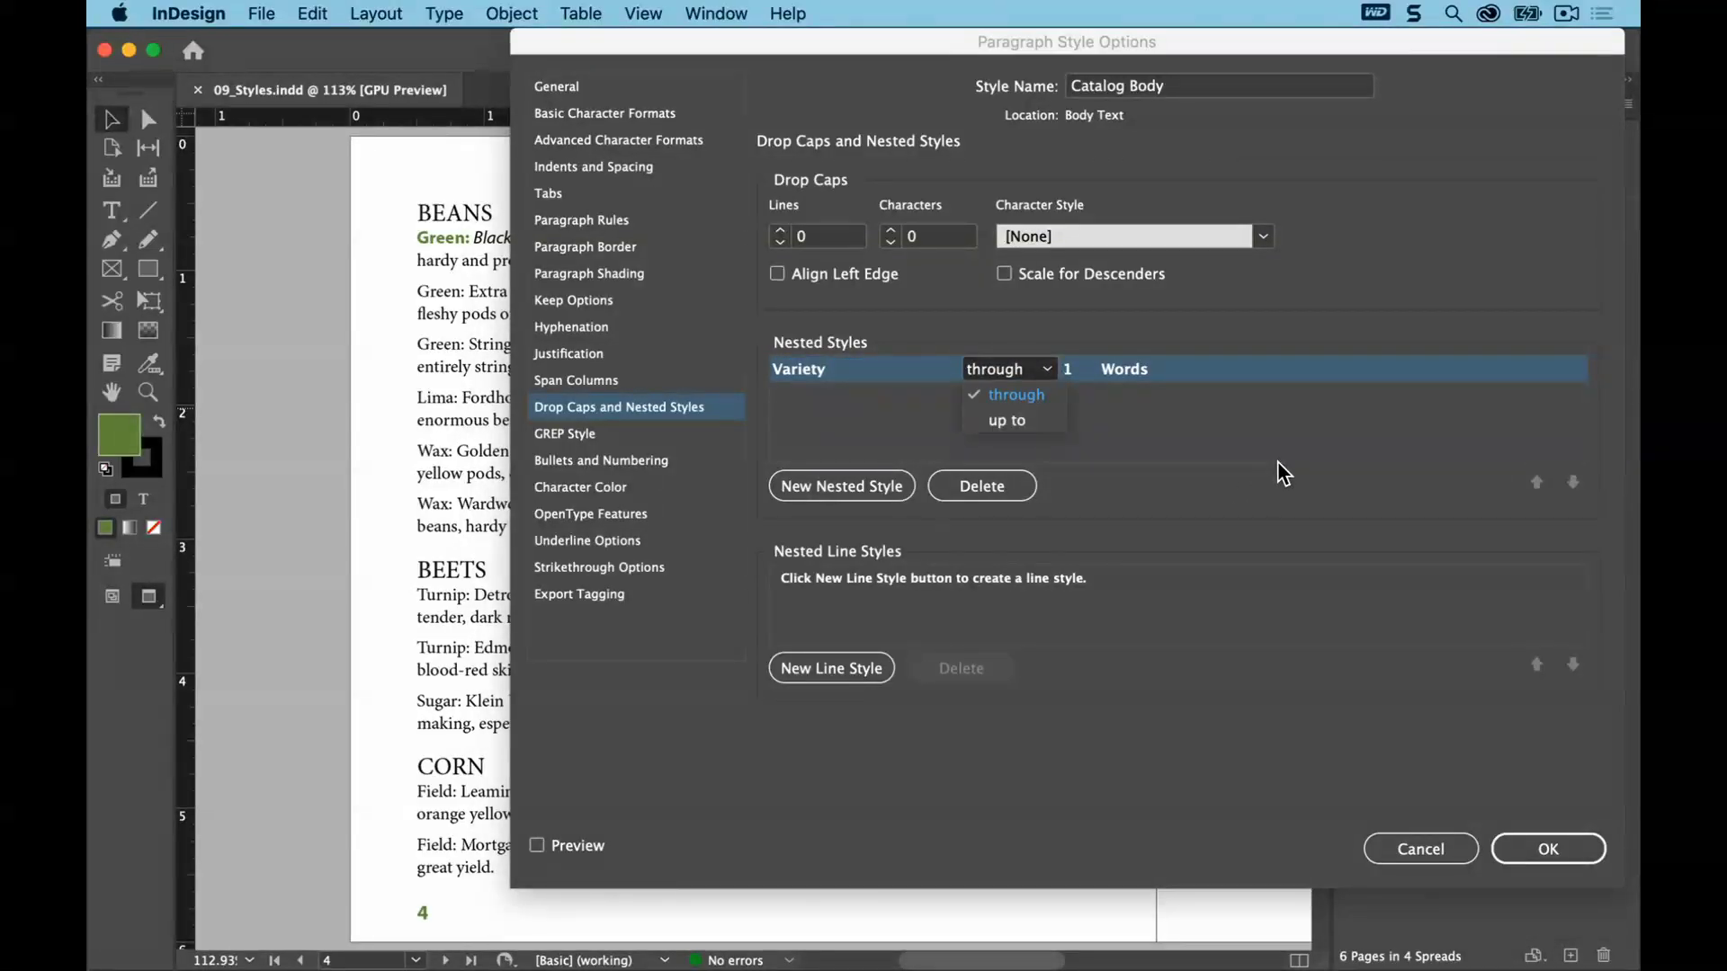
left_click(1299, 502)
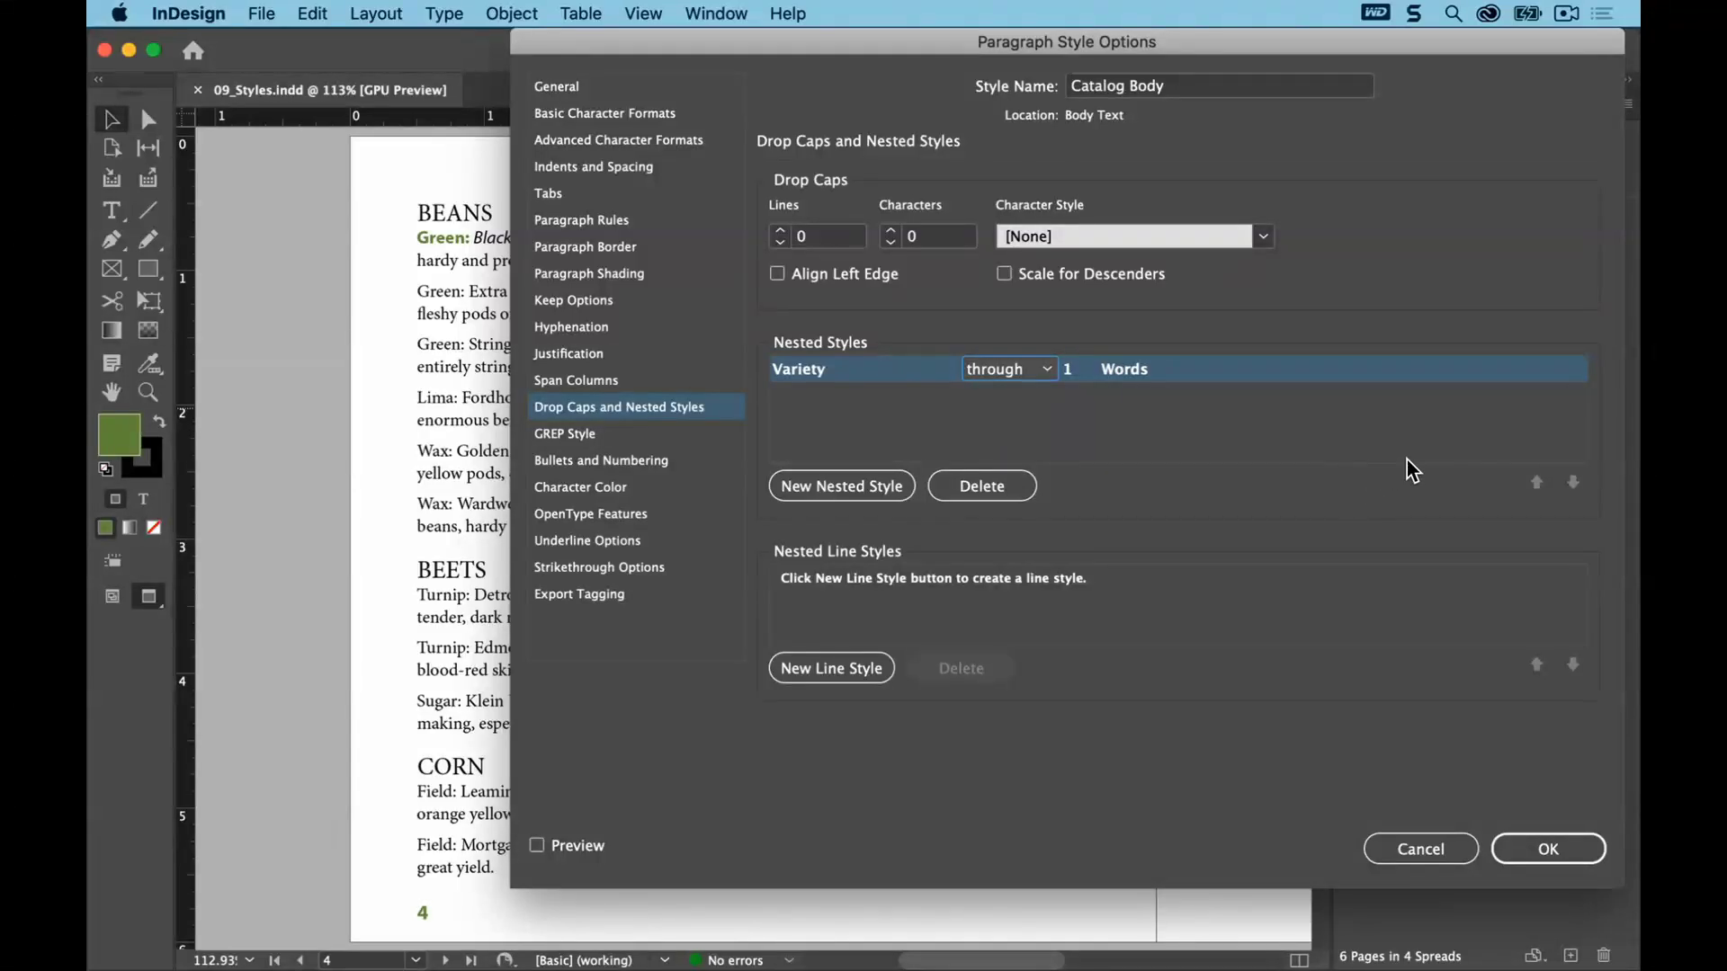
key("Tab")
key("Tab")
key("Down")
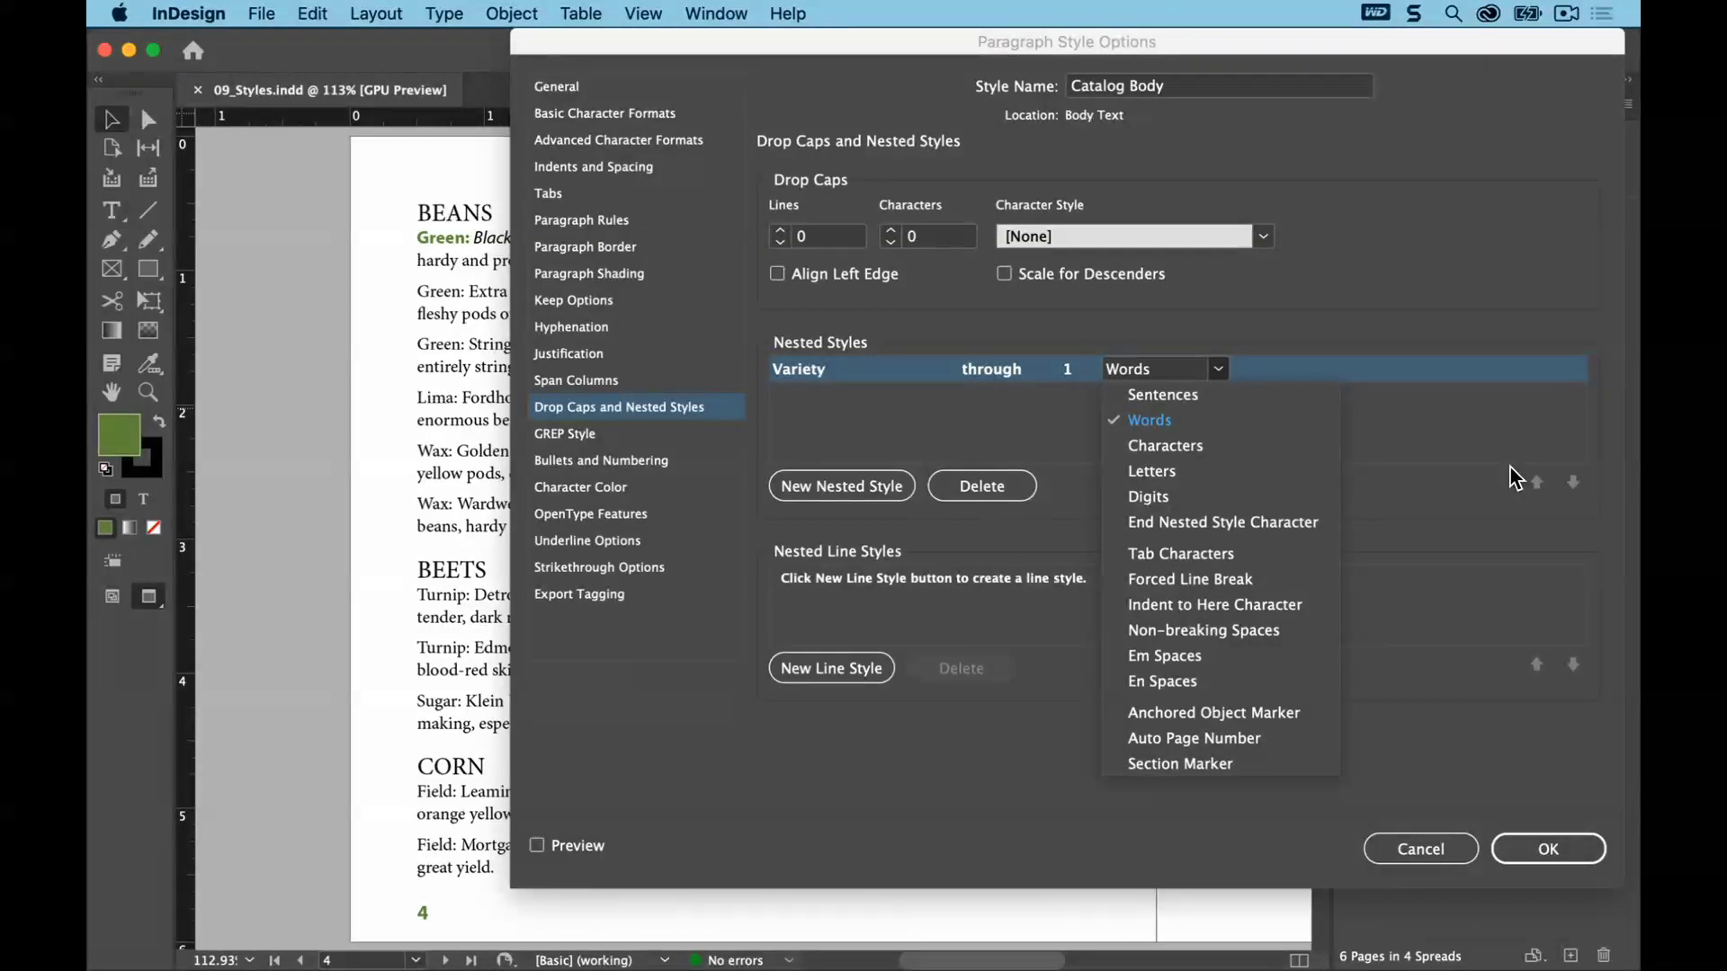
left_click(1445, 461)
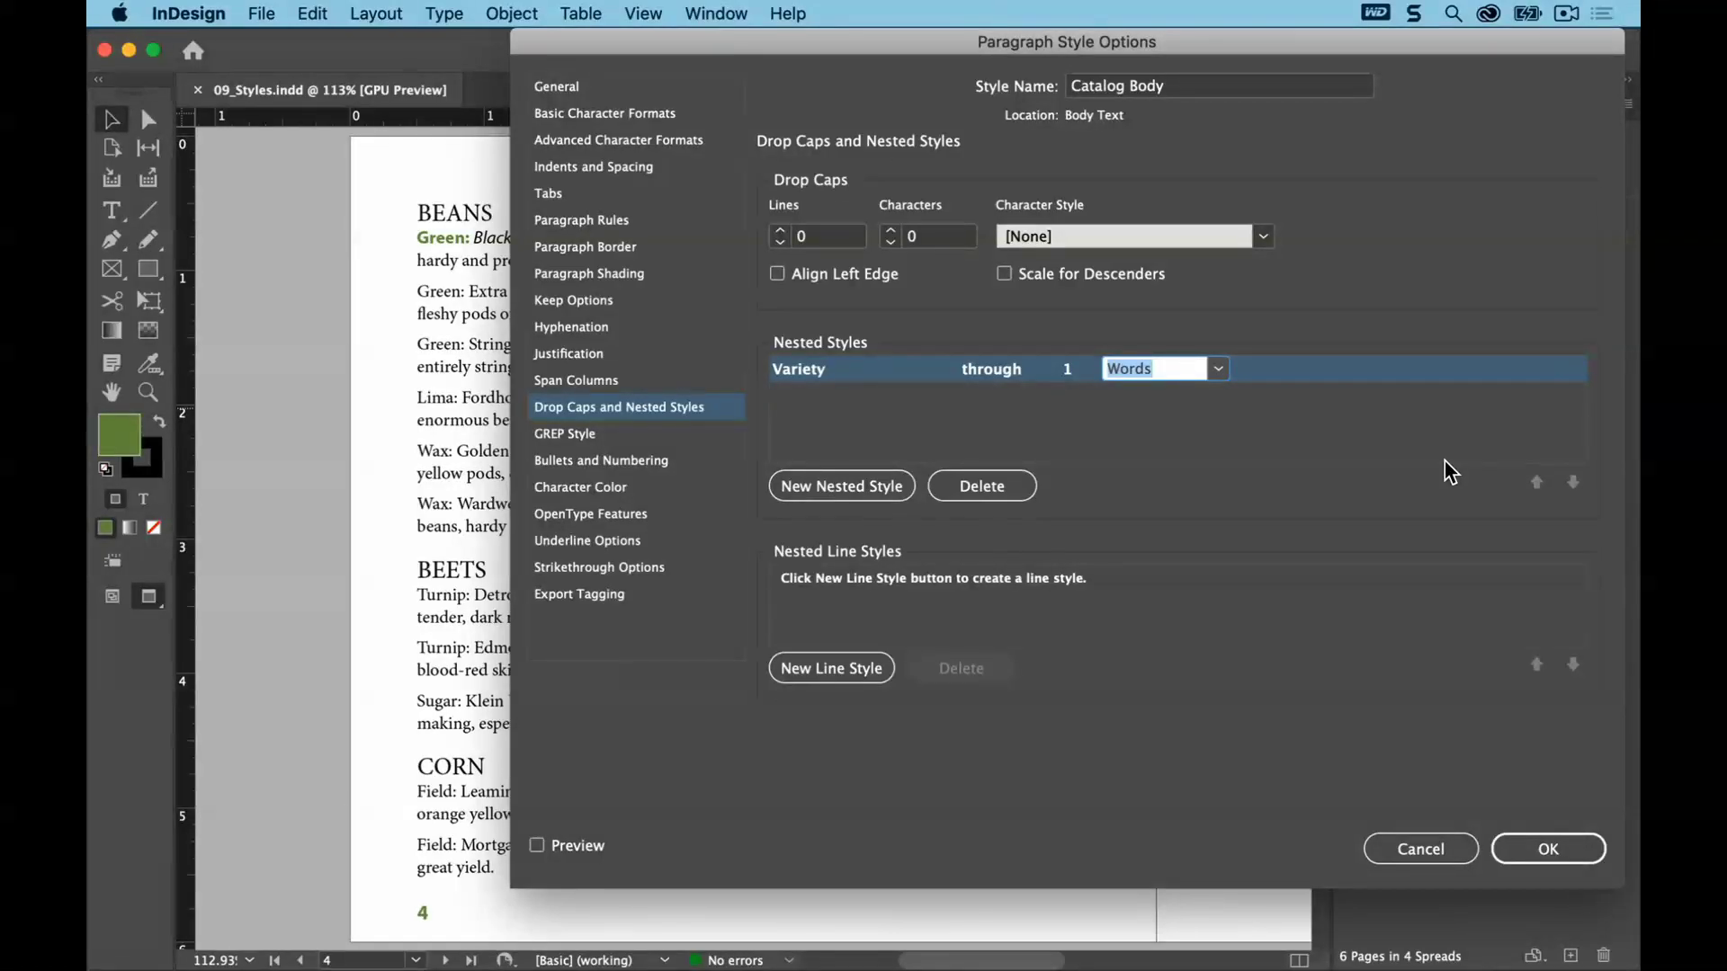
key("BackSpace")
left_click(537, 845)
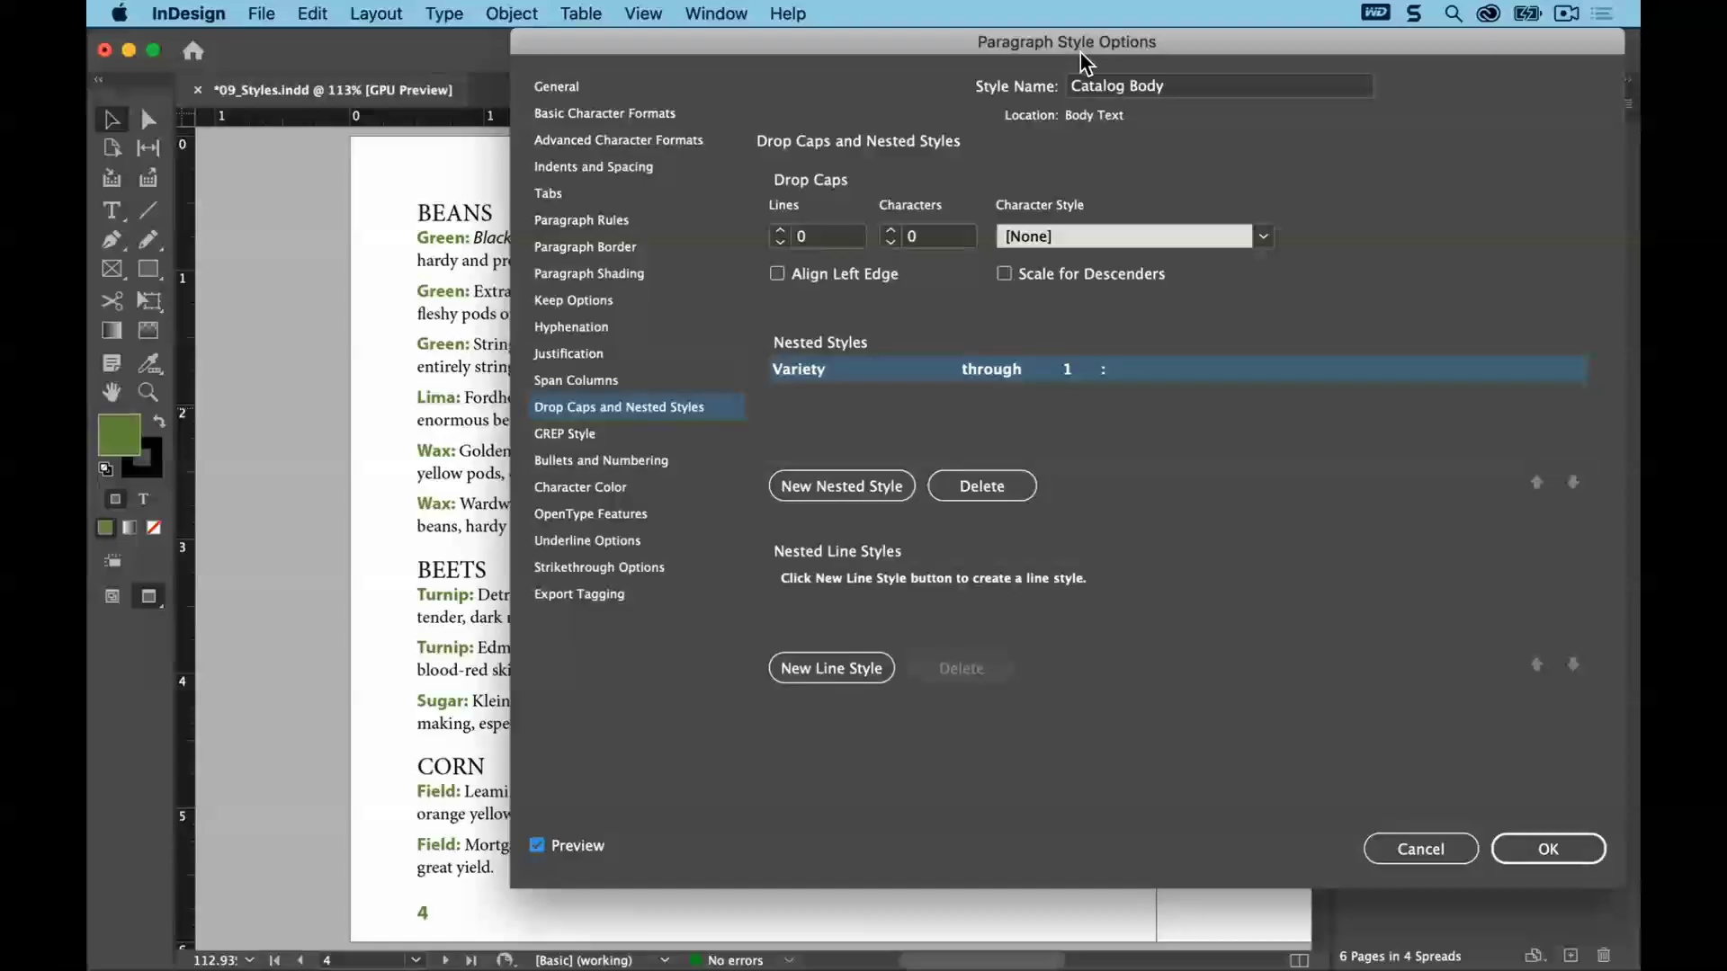
mouse_move(1088, 47)
left_mouse_down()
mouse_move(1724, 34)
mouse_move(994, 51)
mouse_move(1108, 68)
left_mouse_up()
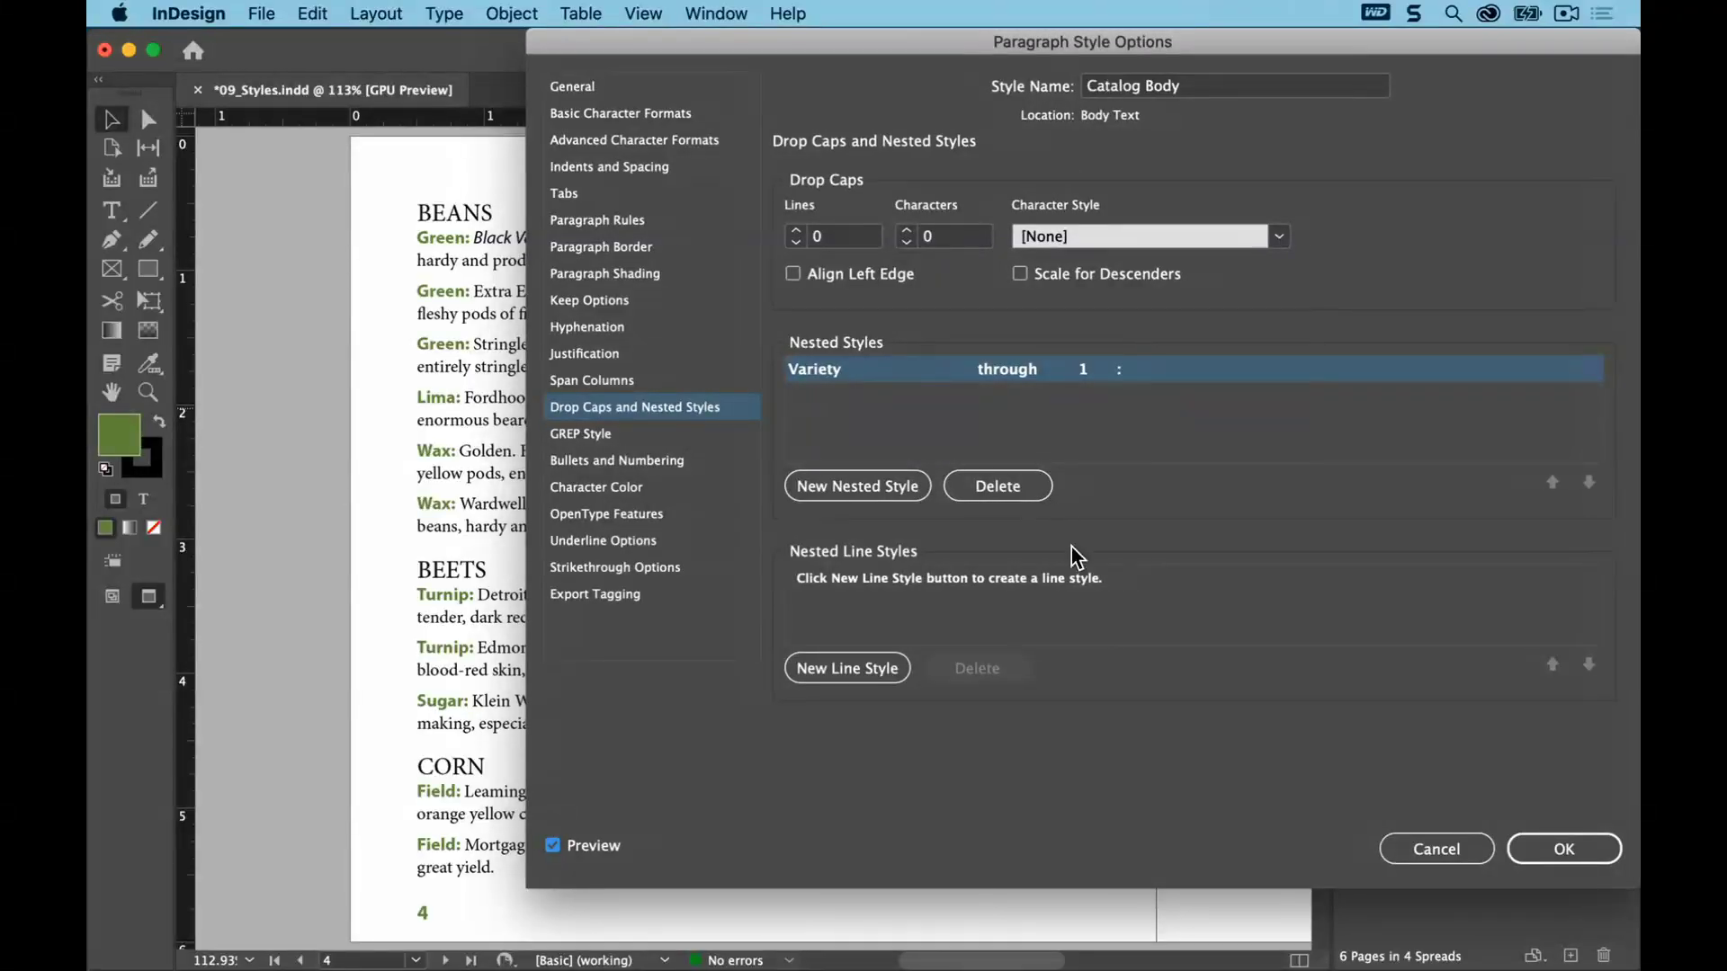
Add a second nested style to Catalog Body that uses the Vegetable Name character style
key("space")
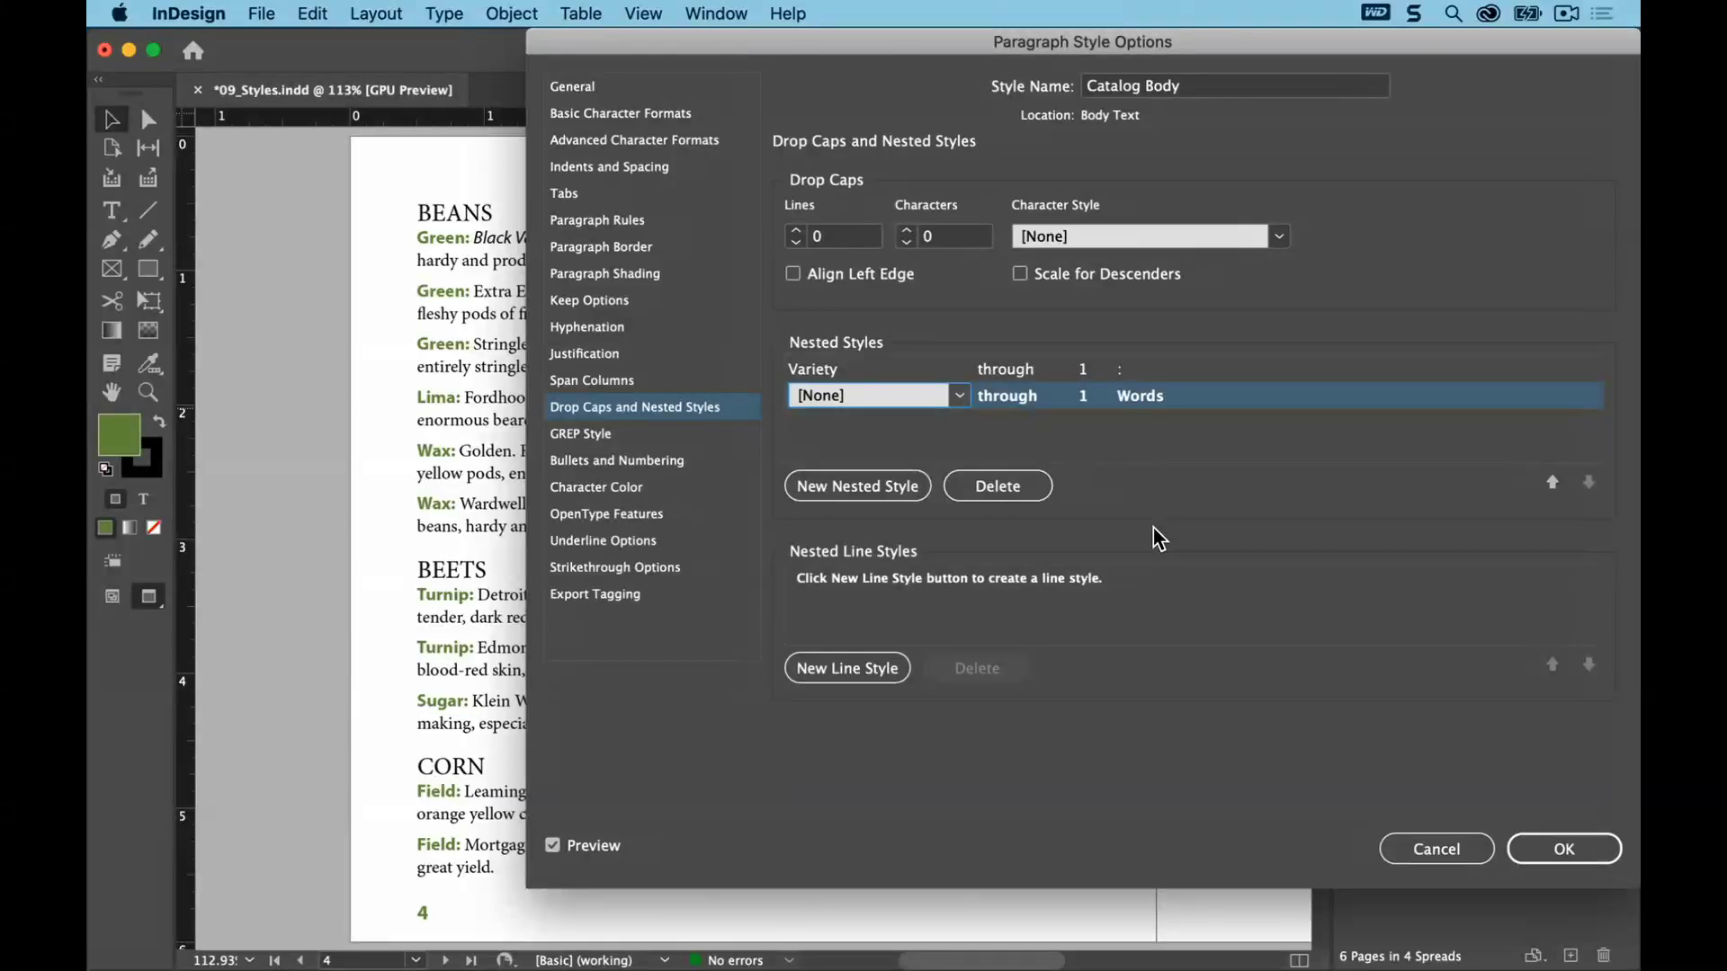
key("Down")
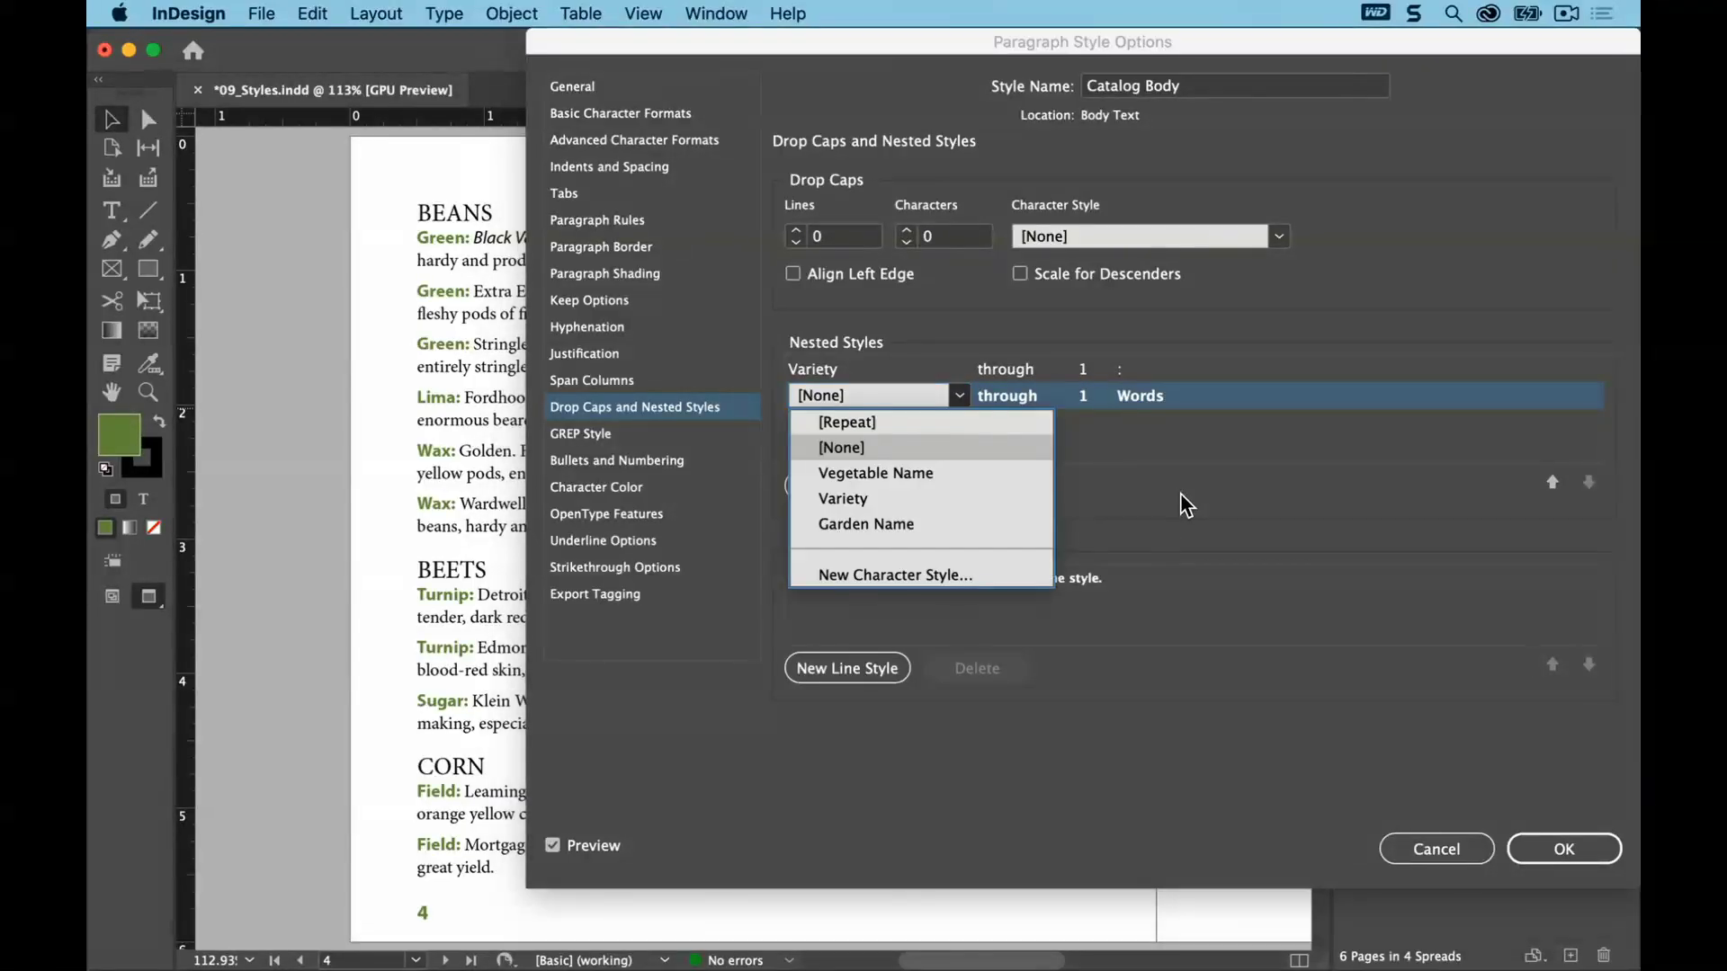
key("Down")
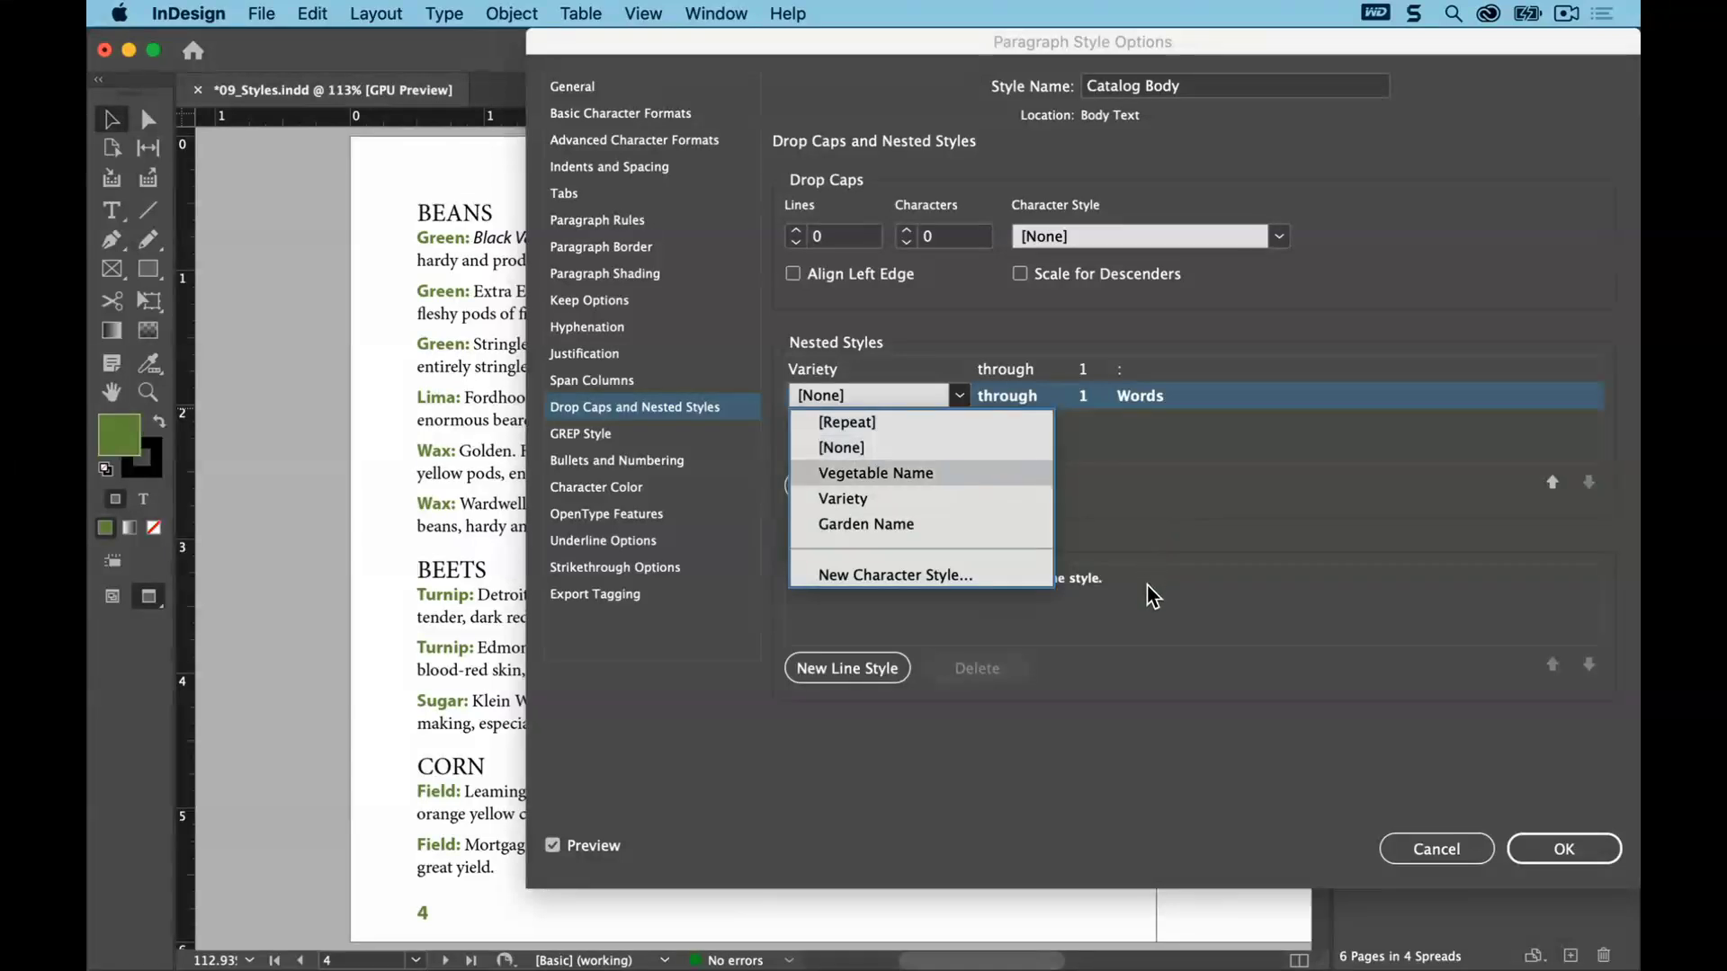
key("Return")
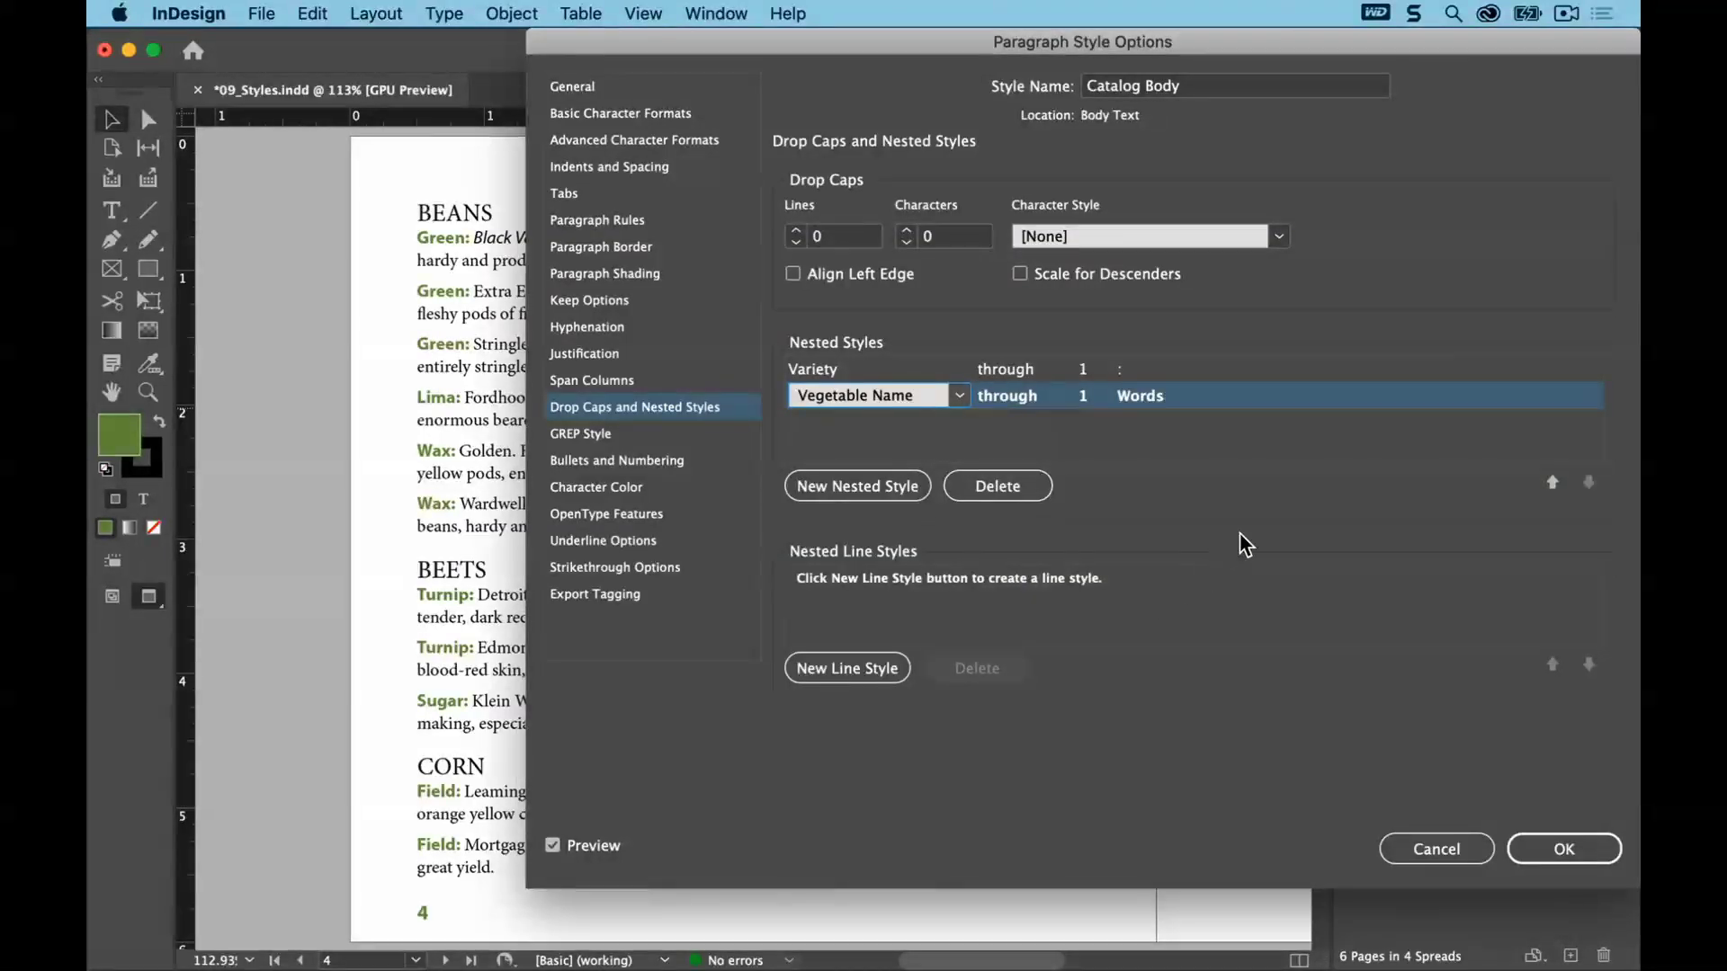
Set the Vegetable Name nested style to run up to 1 Sentences and accept the Catalog Body style changes
key("Tab")
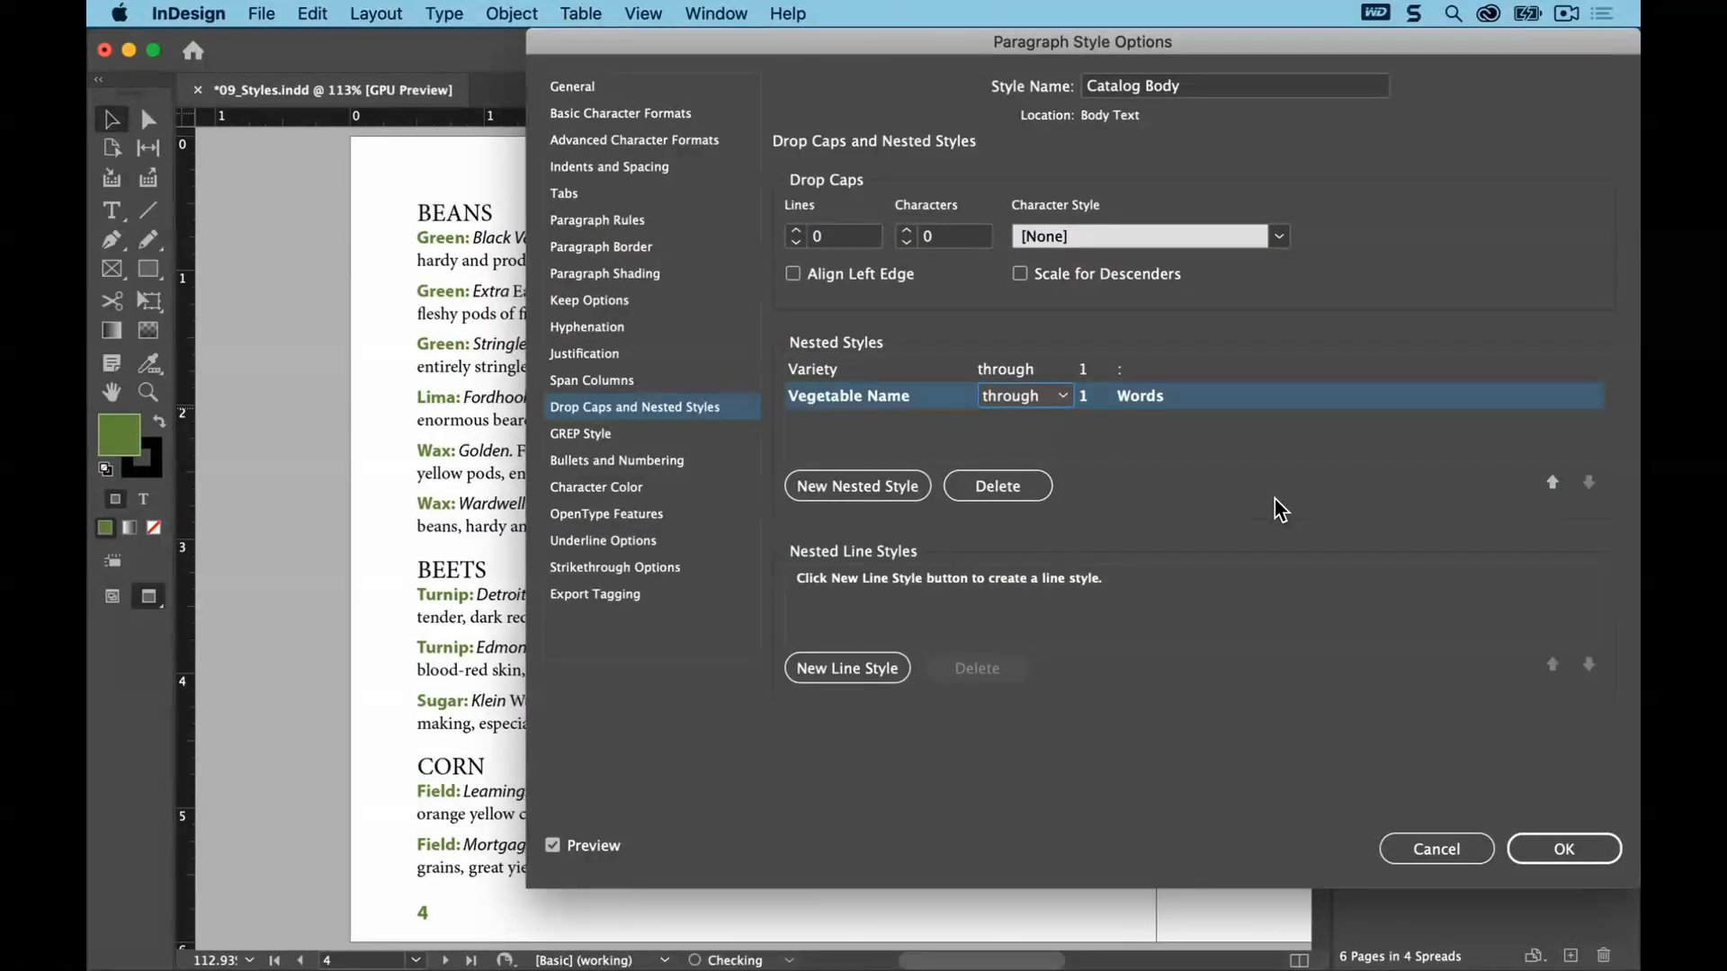
key("Down")
key("Down")
key("Return")
key("Tab")
key("Tab")
key("Down")
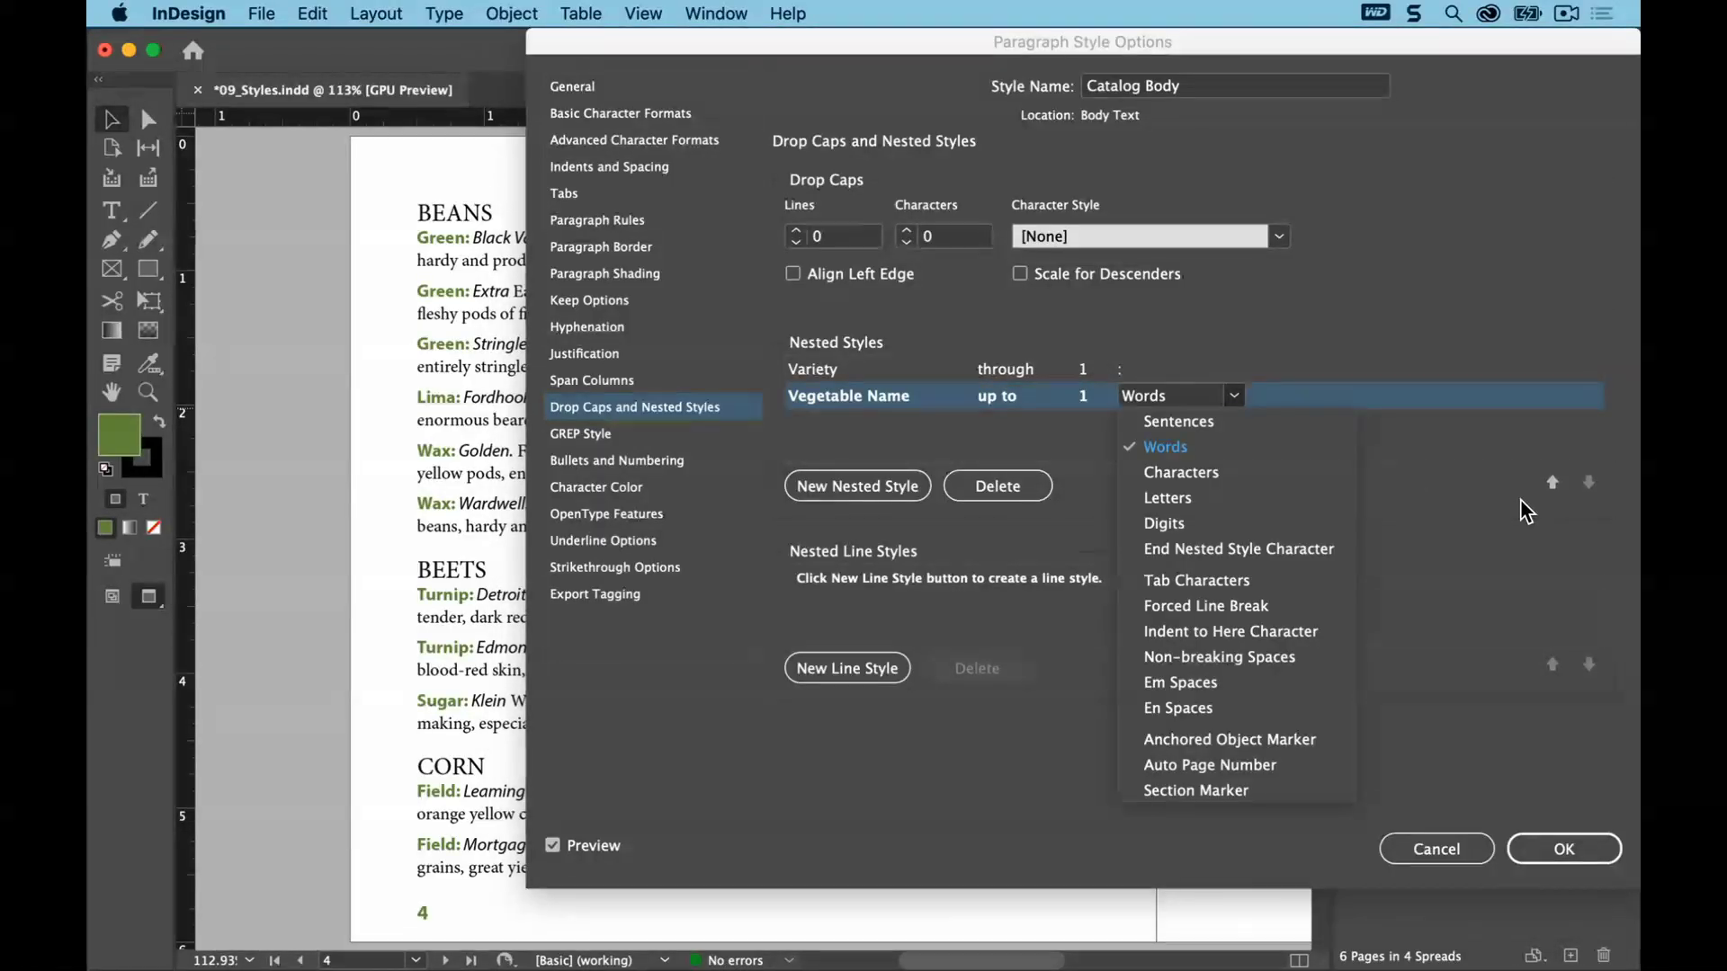
key("Down")
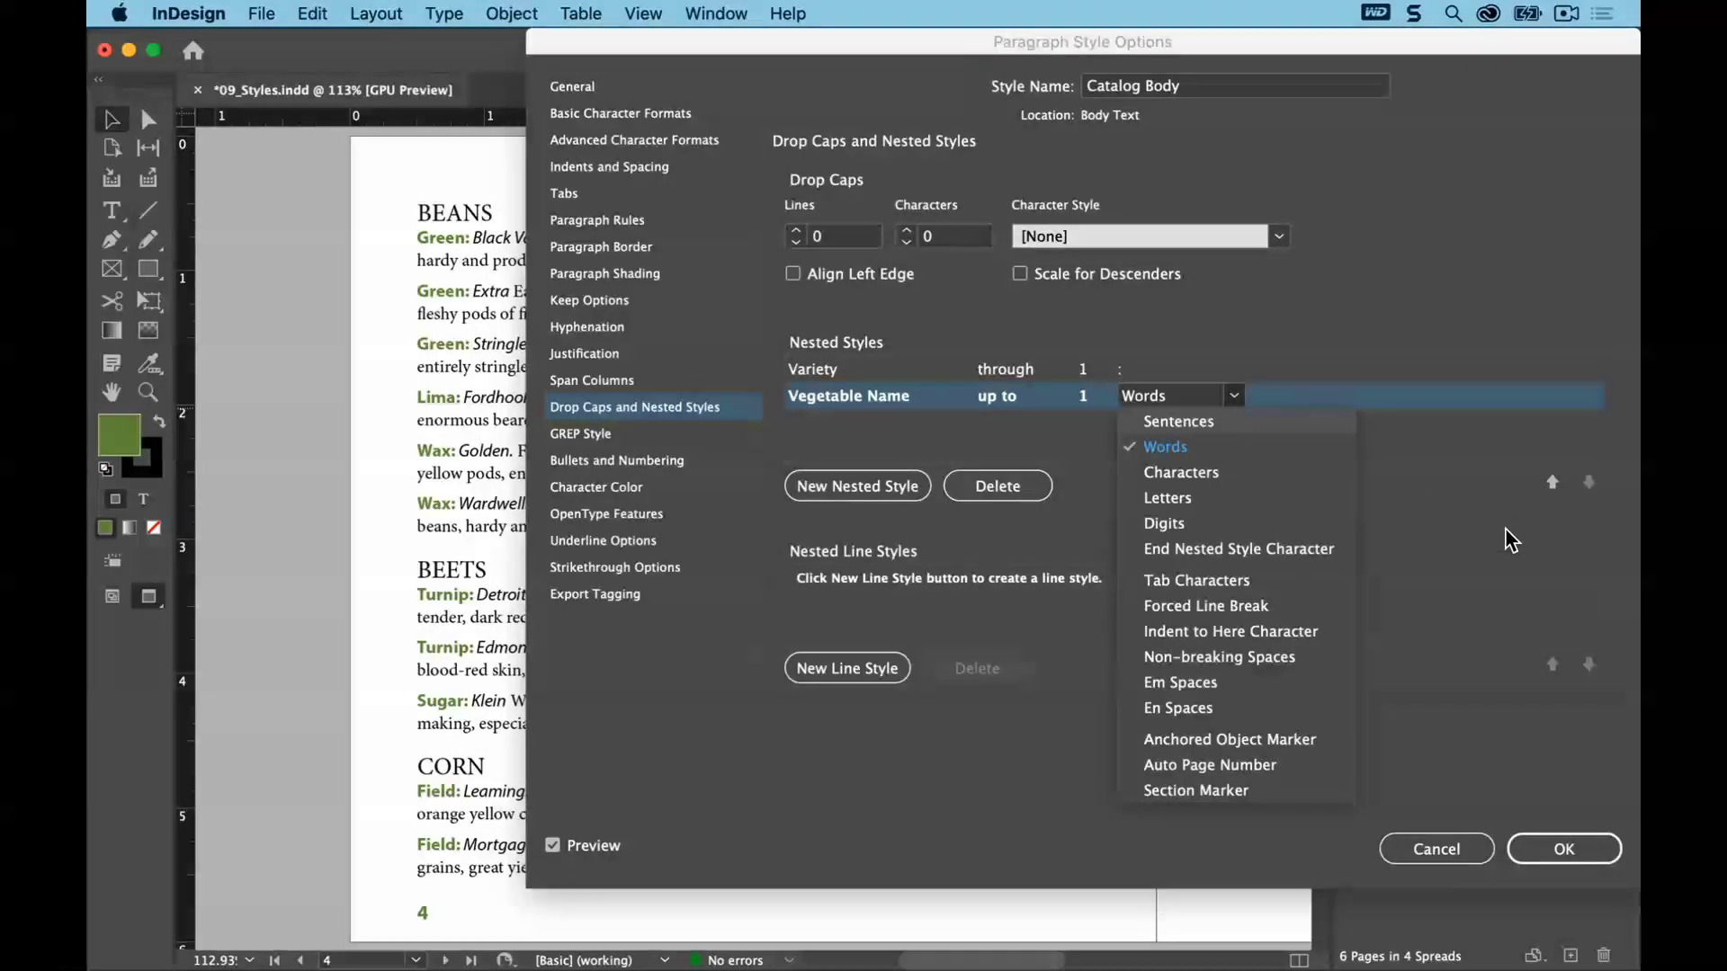
key("Return")
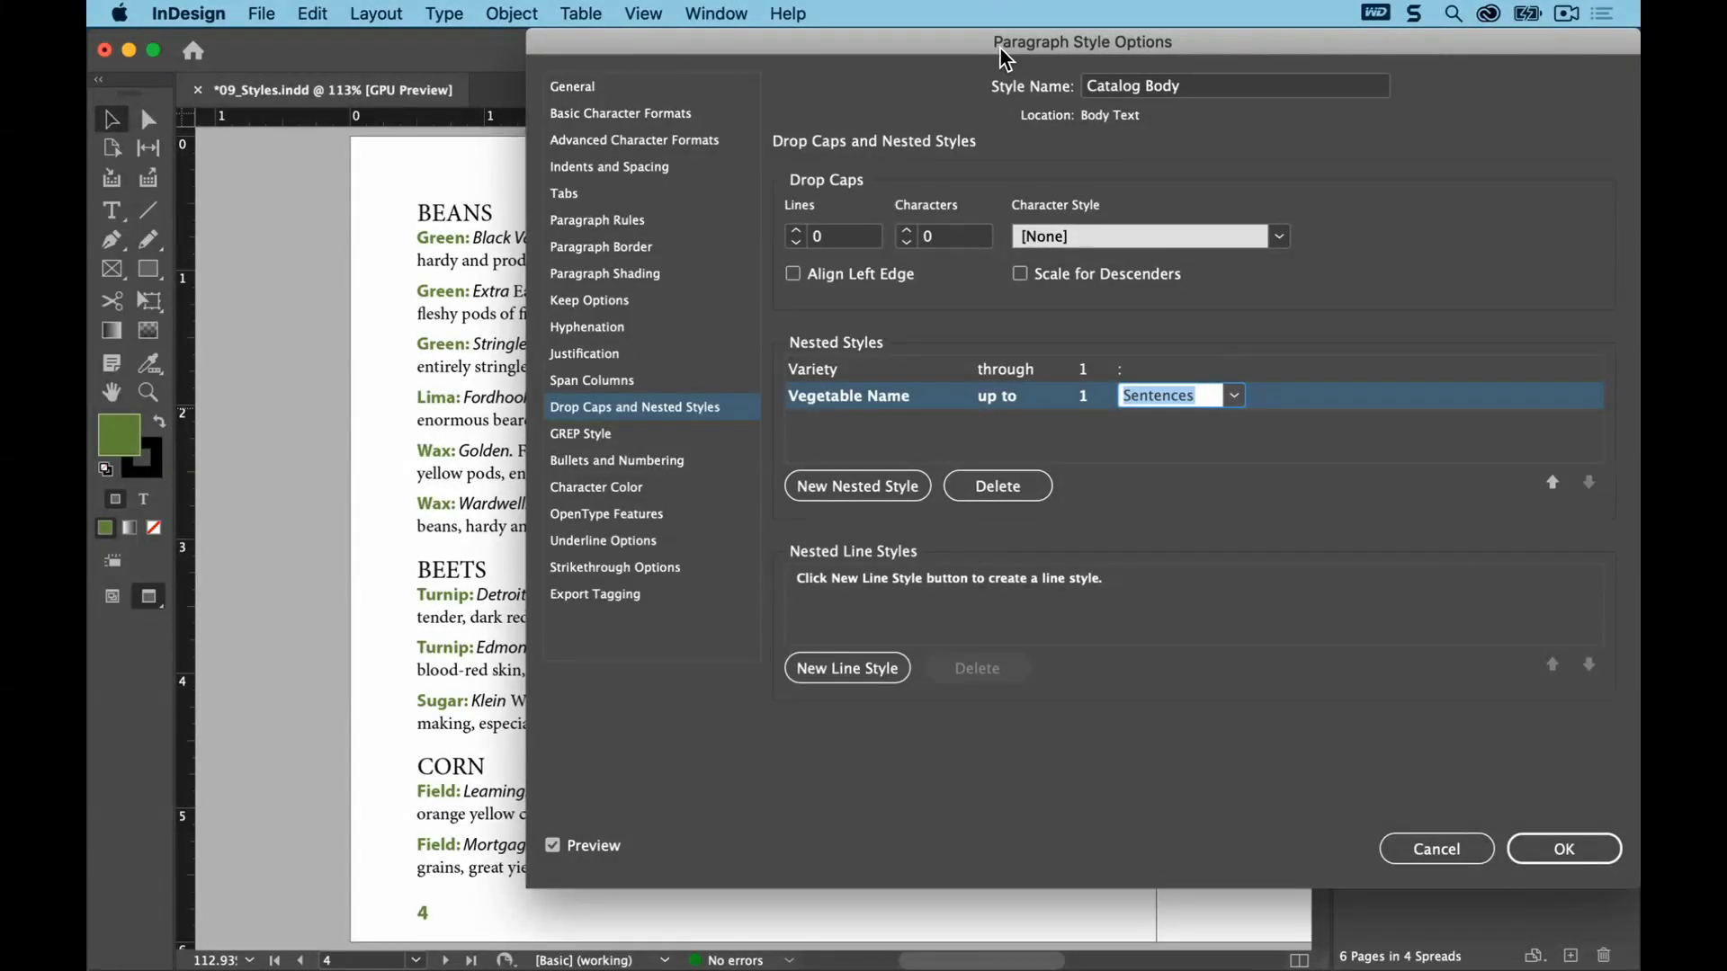
left_click_drag(1000, 49, 1118, 90)
key("Return")
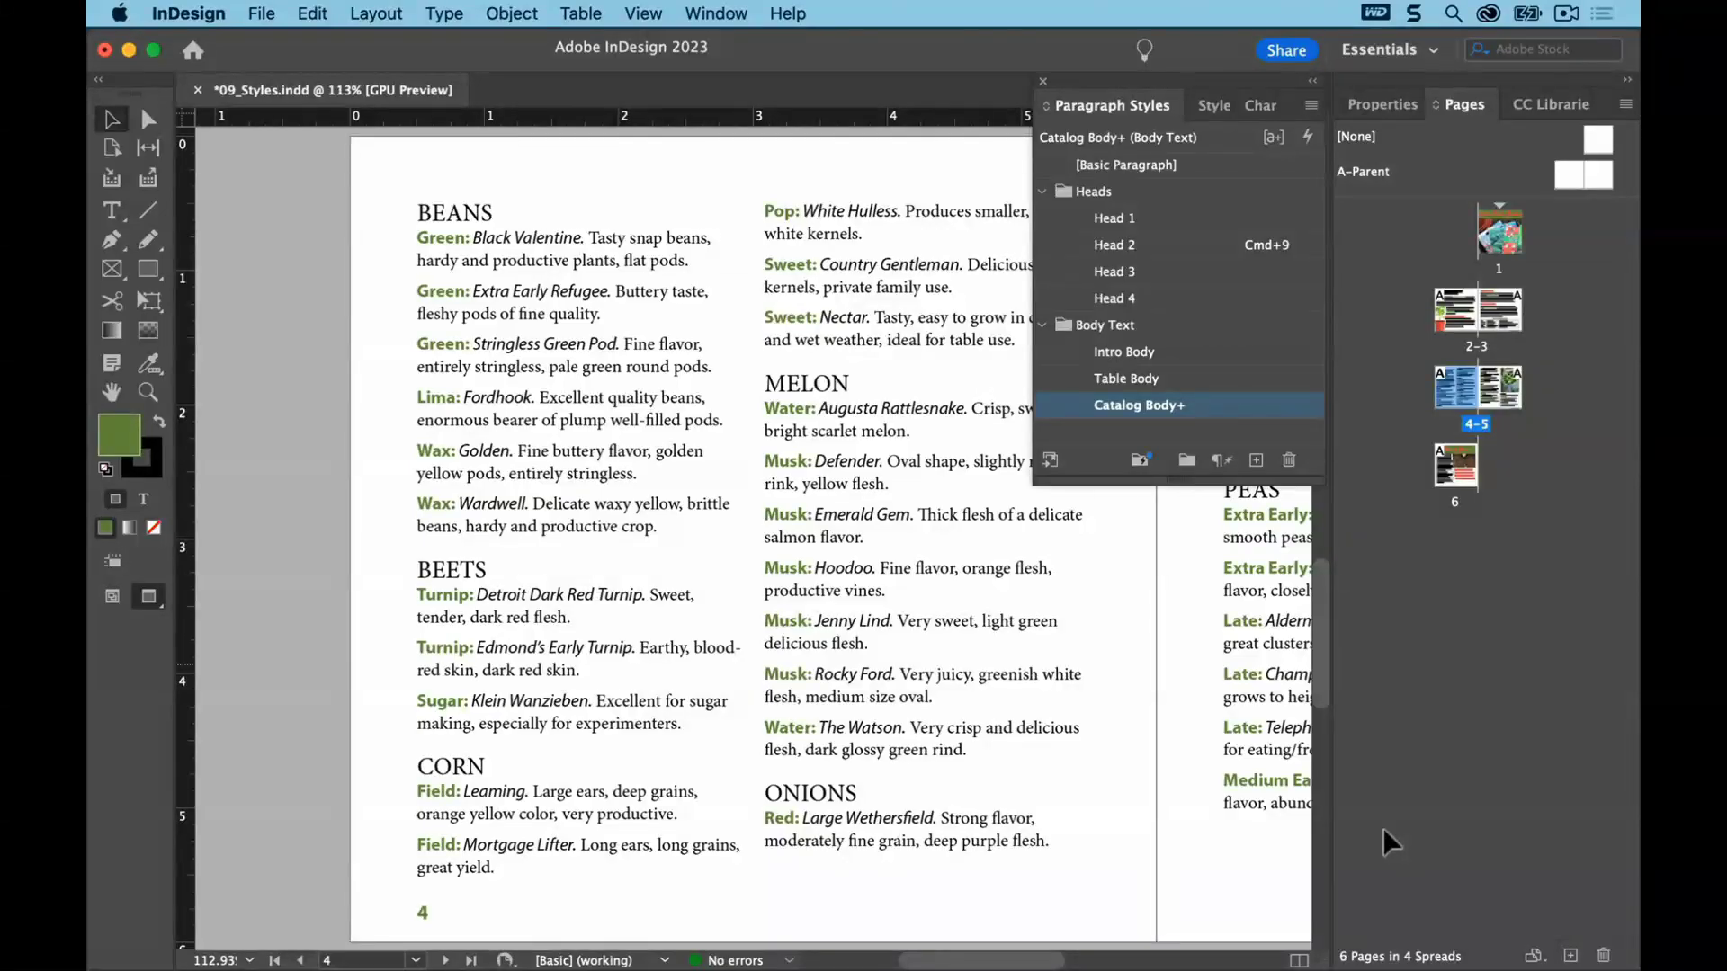
Save 09_Styles.indd with the nested styles and put away the paragraph styles list
left_click(312, 13)
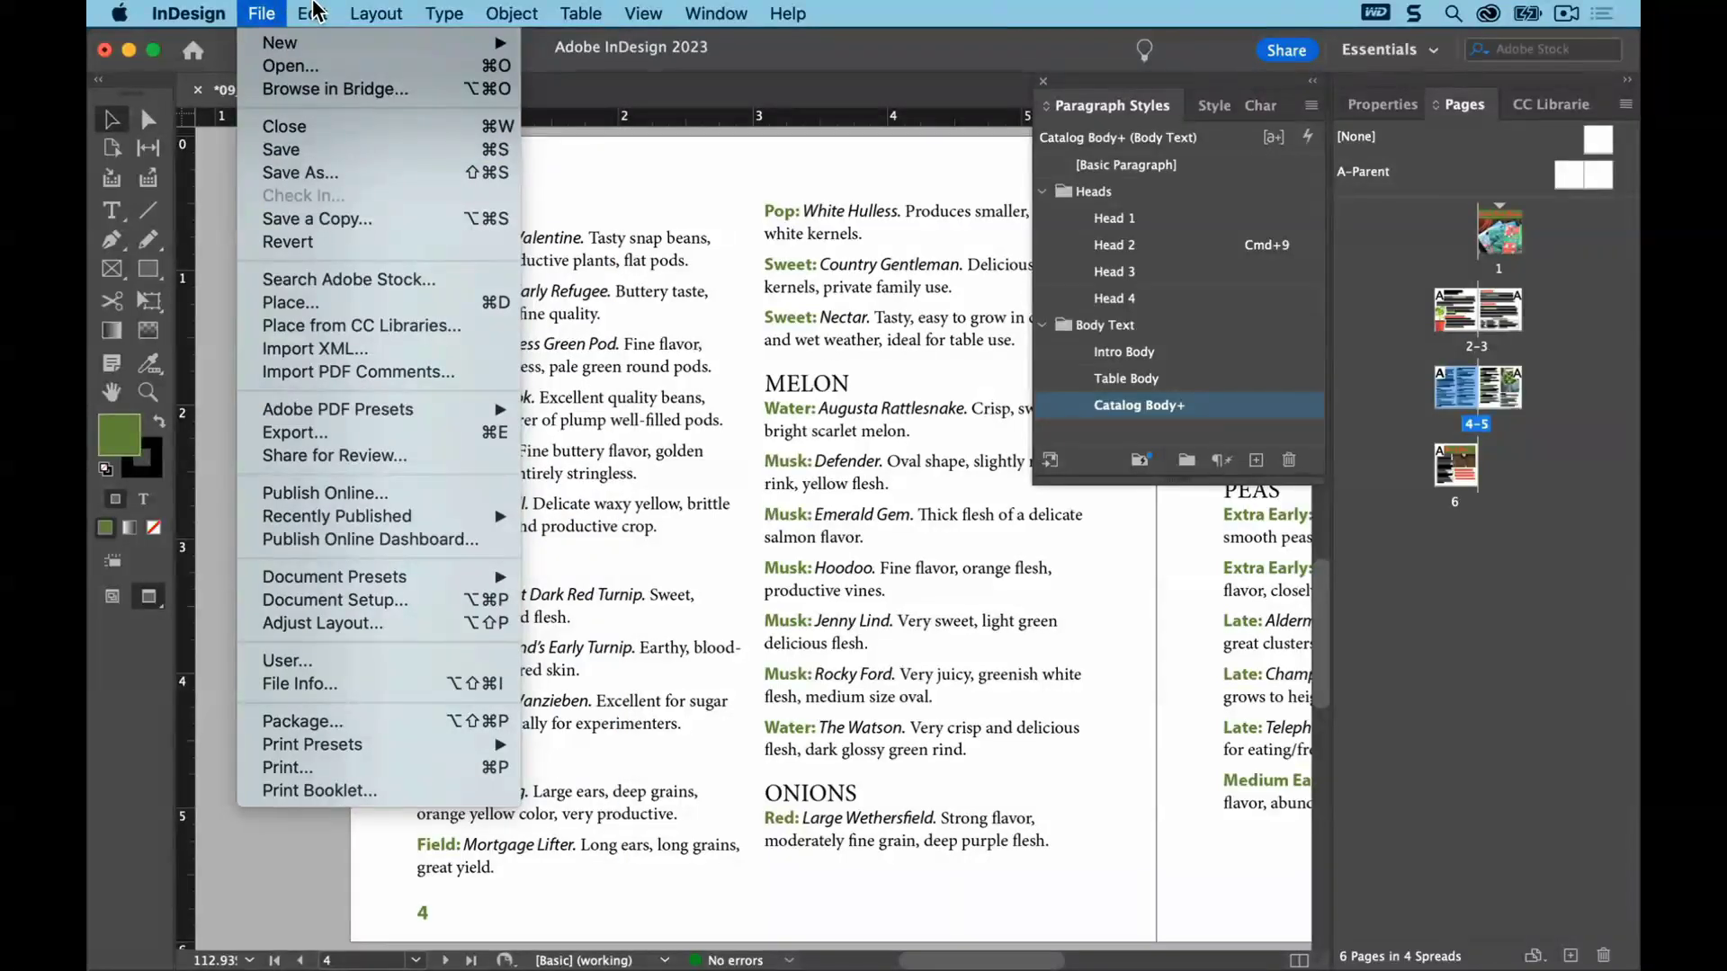
left_click(325, 151)
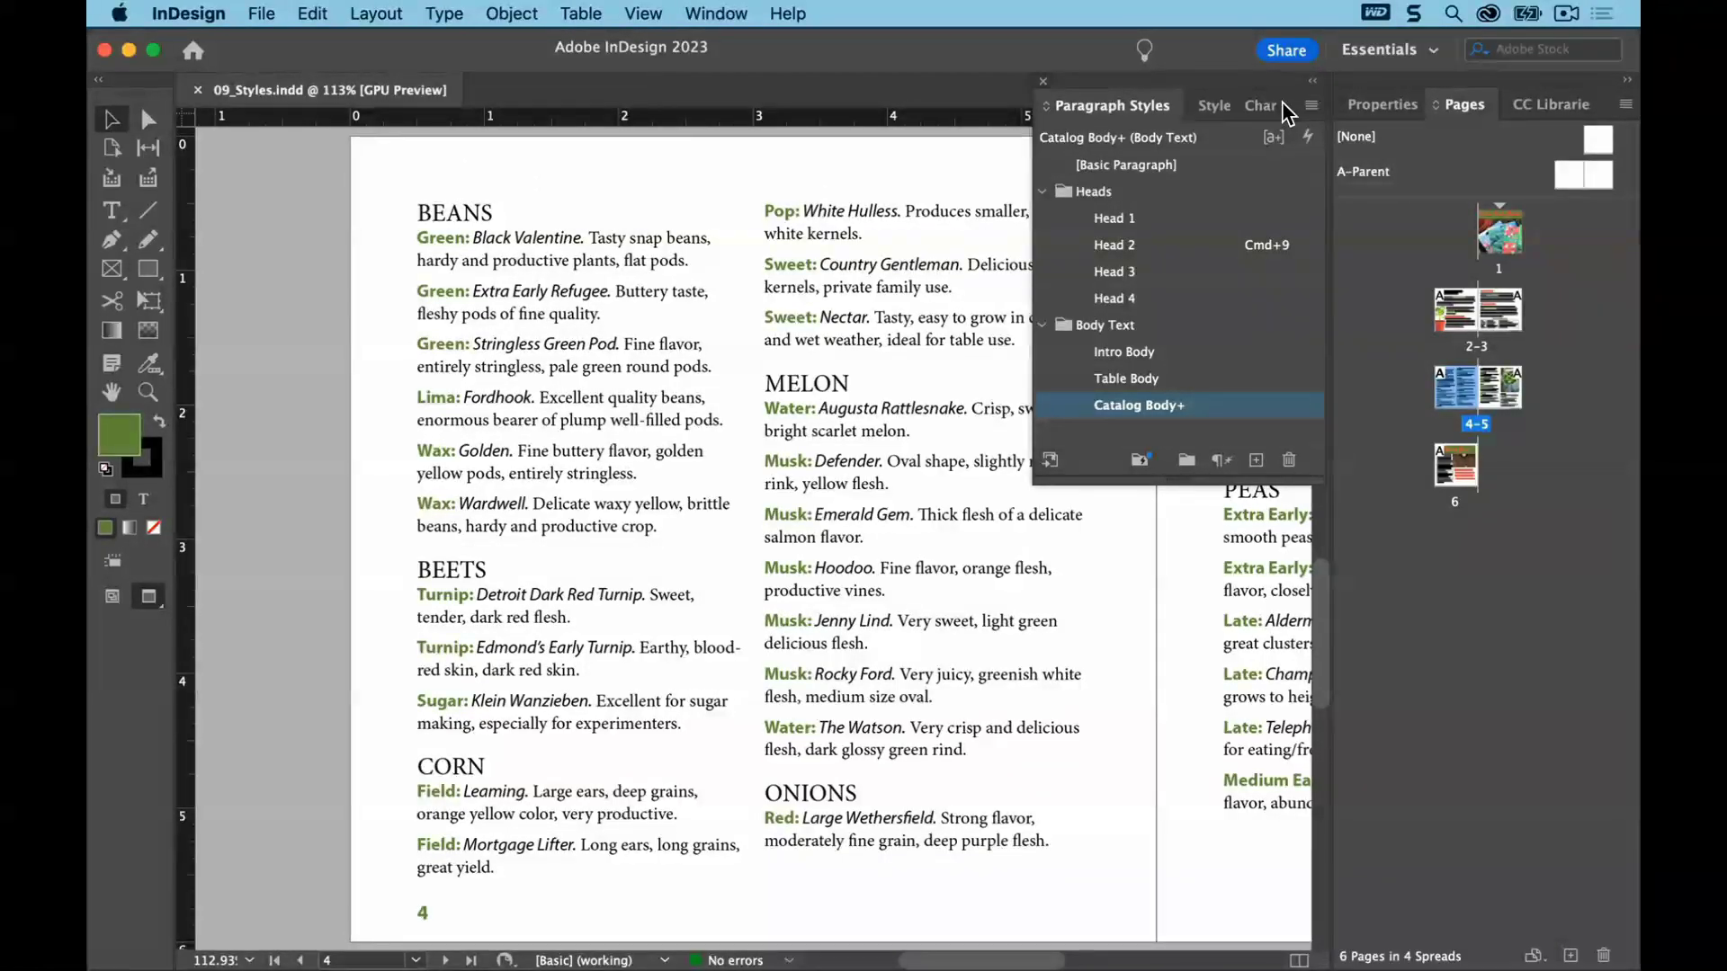
key("super+F11")
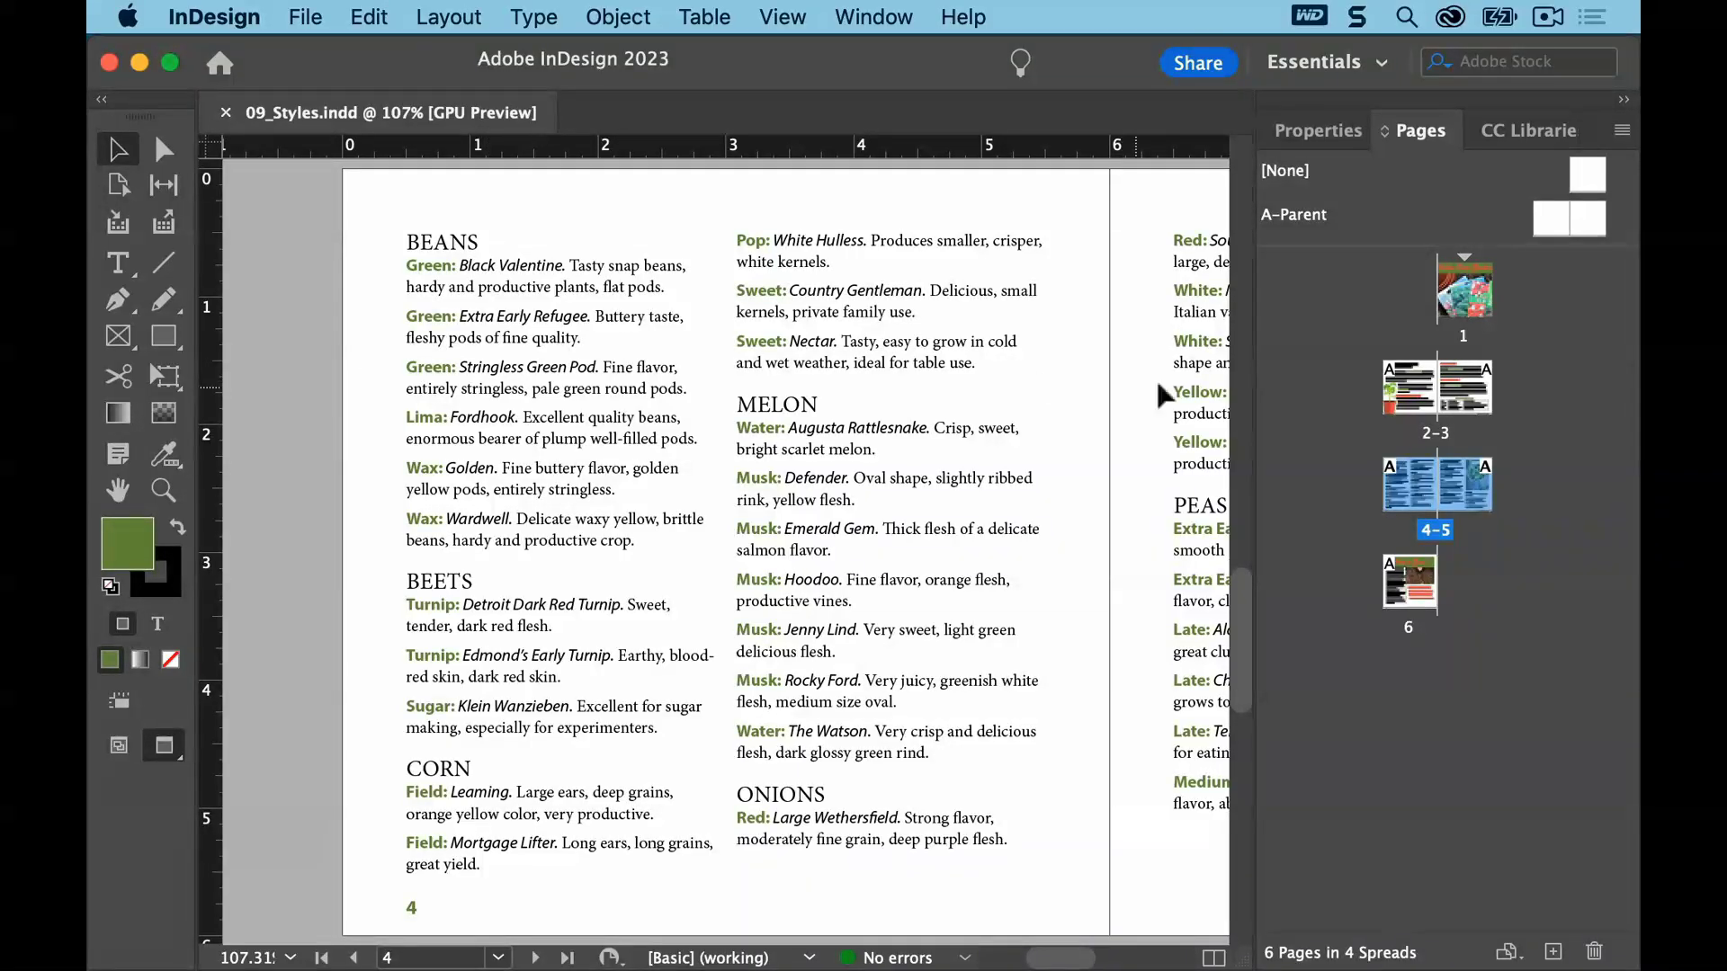
Add a Drop Shadow effect with its preset values to the "Urban Oasis Gardens" title frame on page 1, with the preview on
double_click(1466, 293)
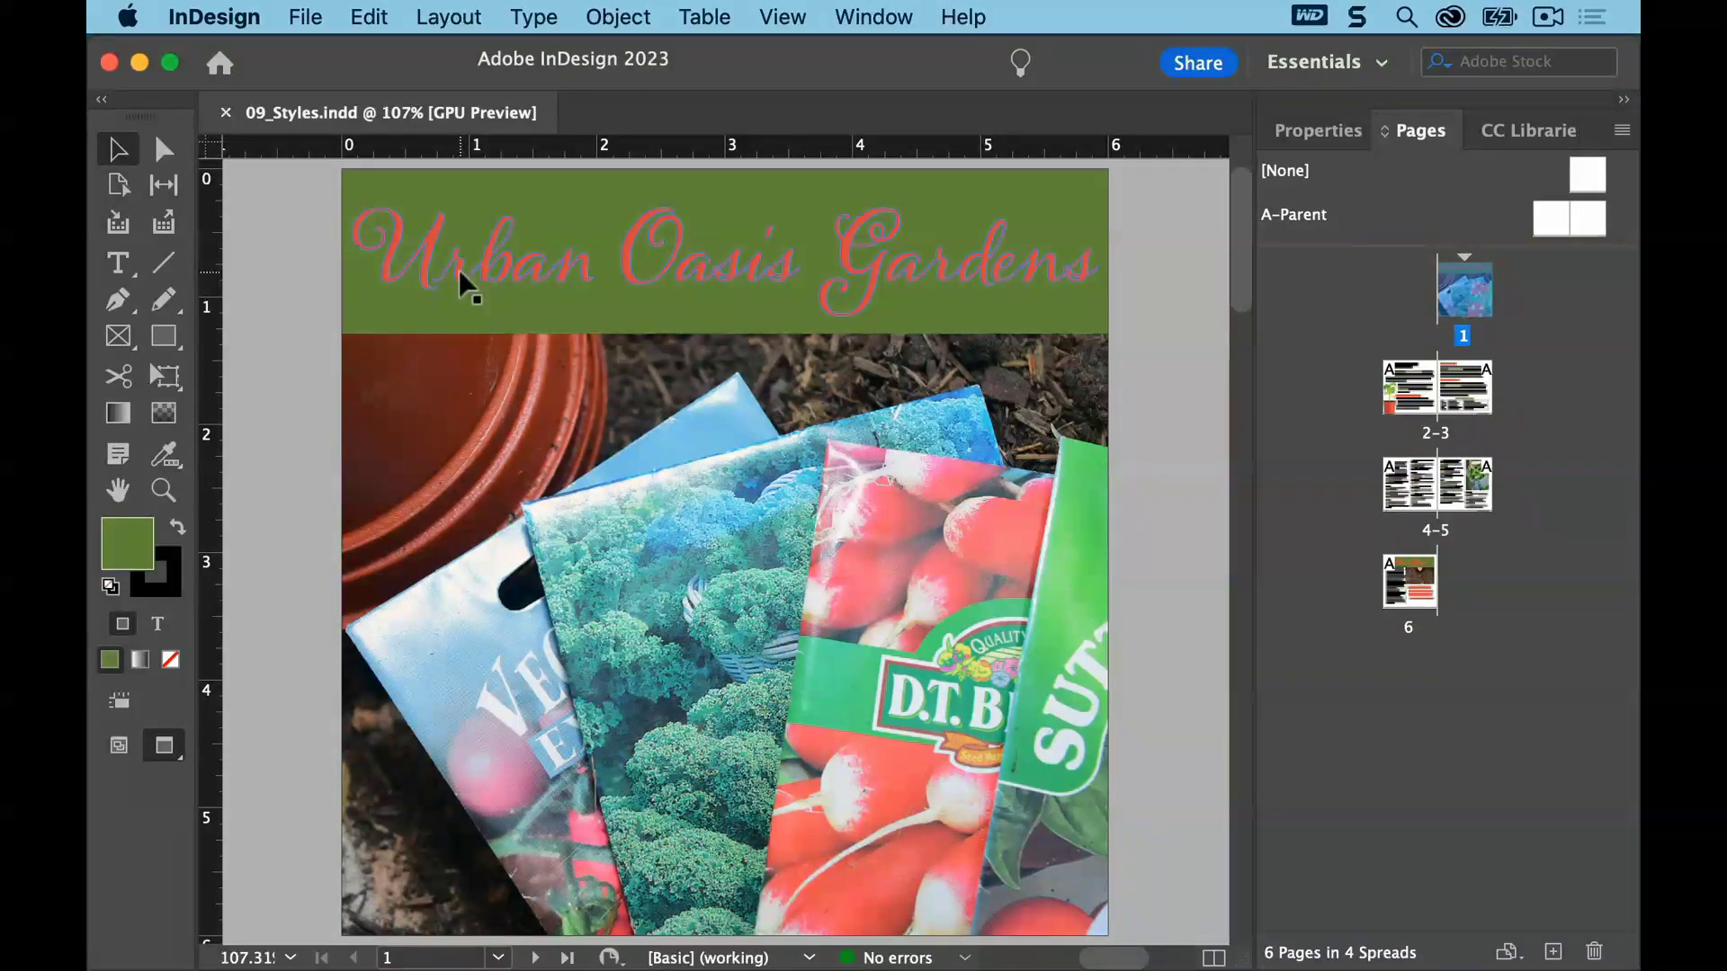
left_click(461, 274)
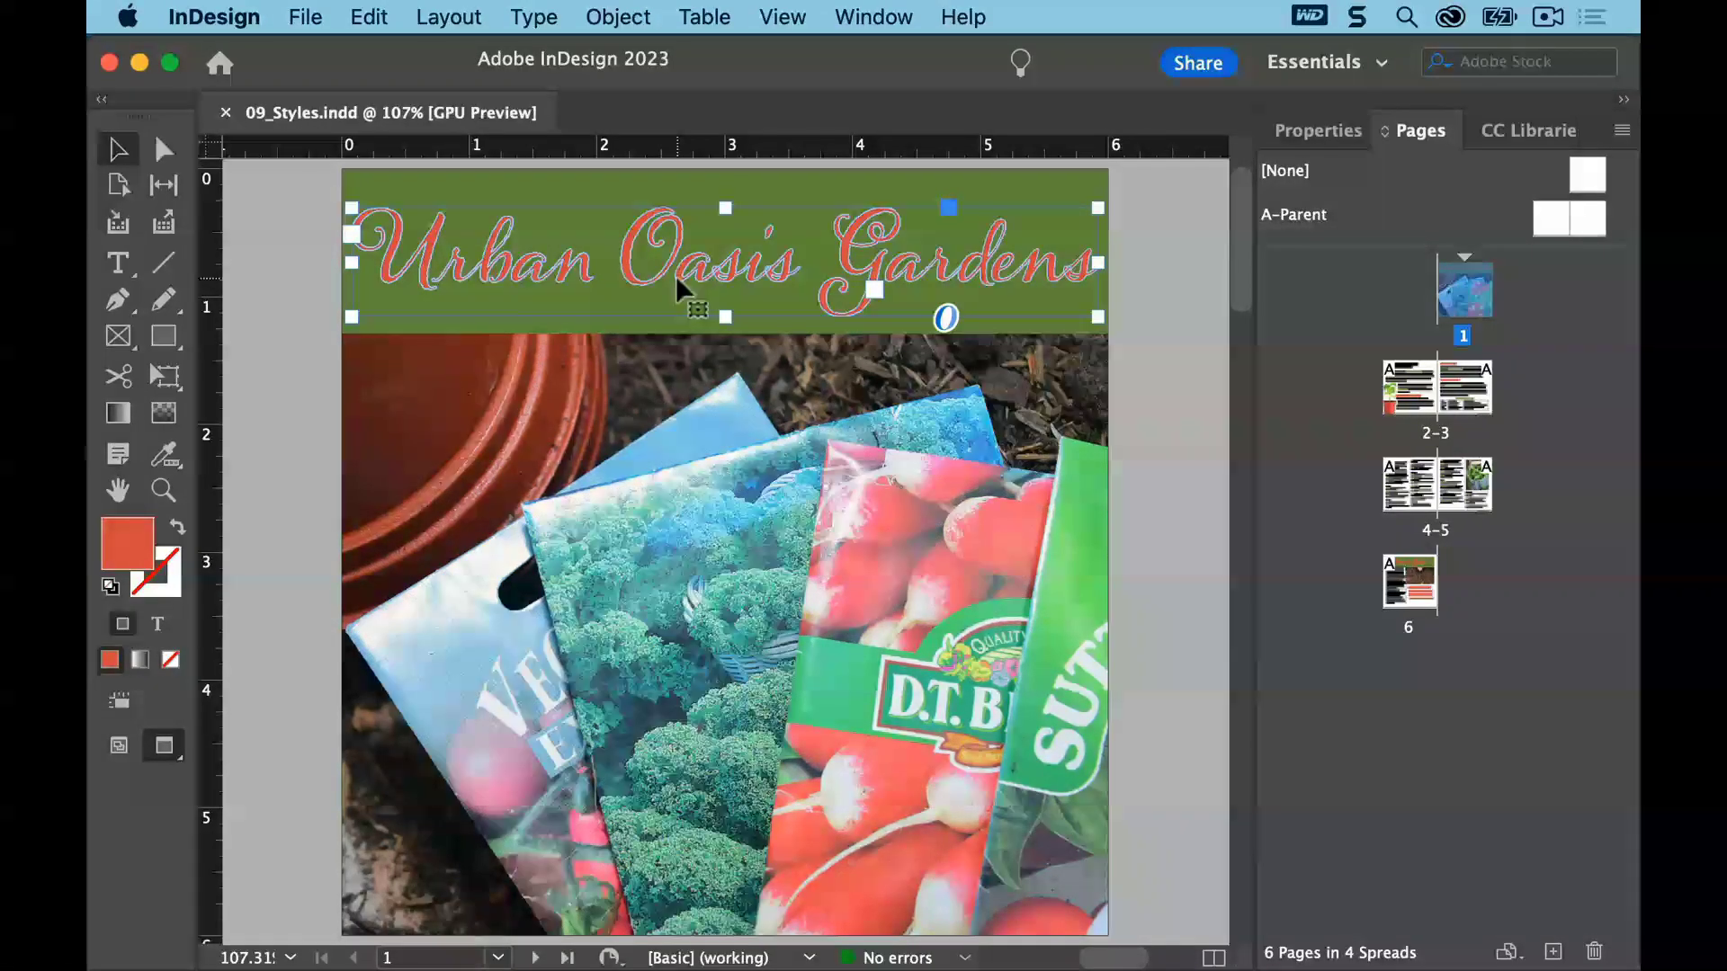
left_click(617, 16)
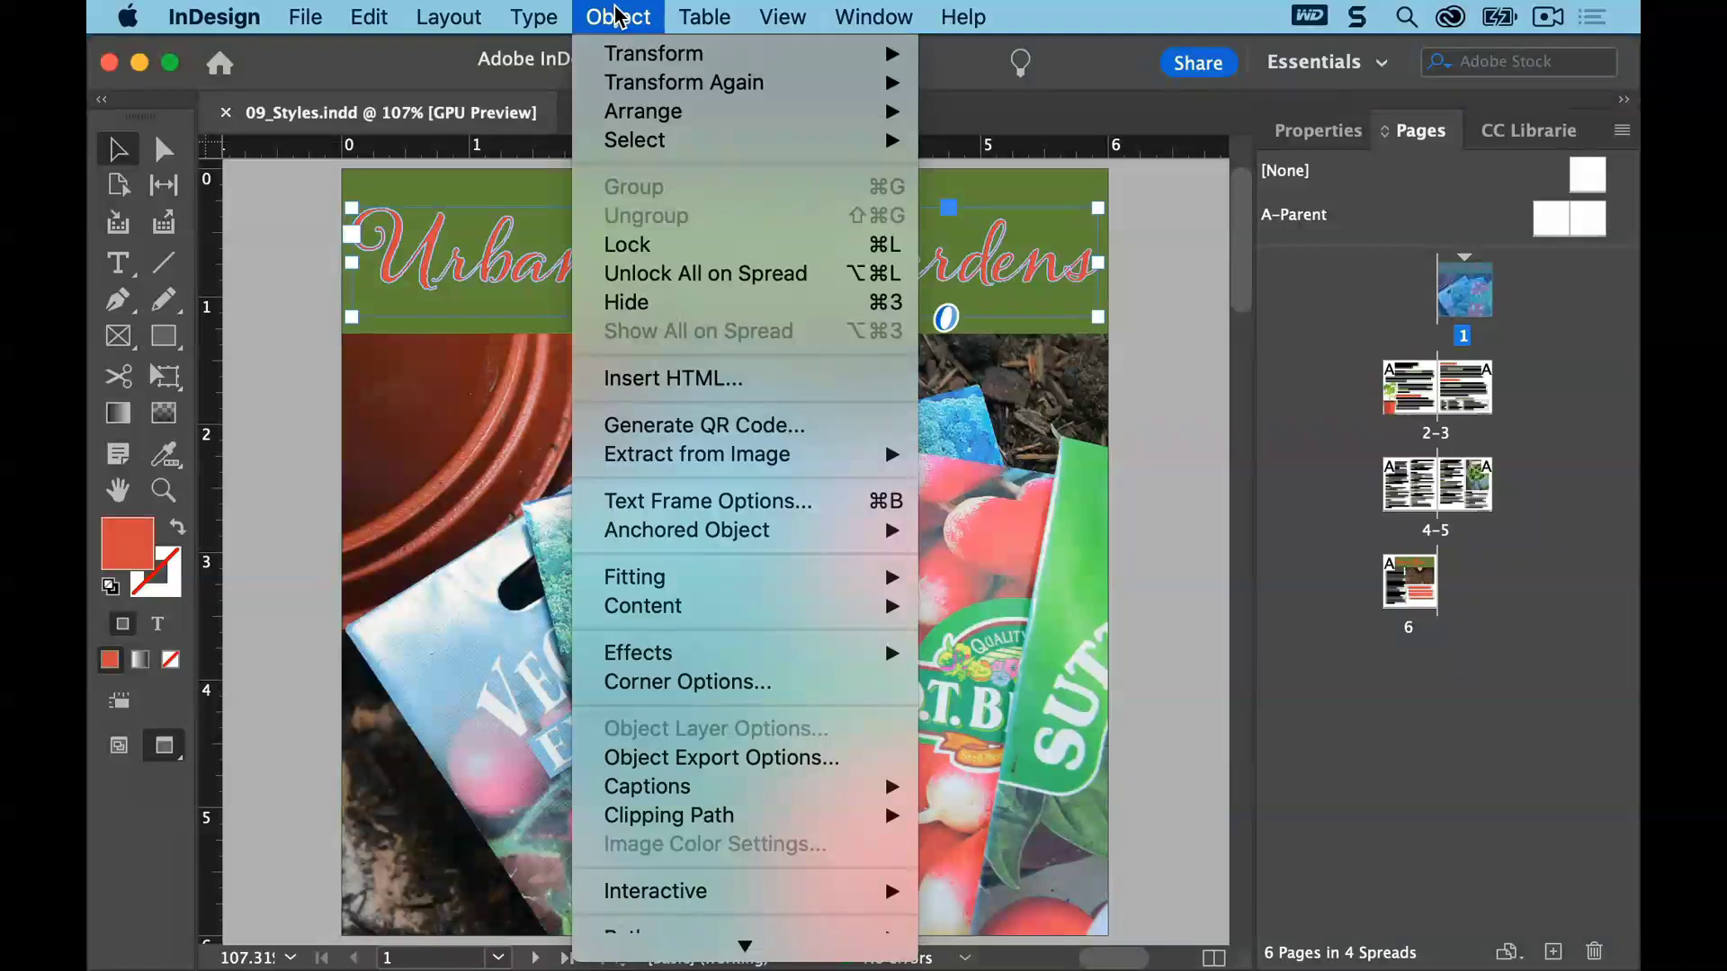
mouse_move(724, 655)
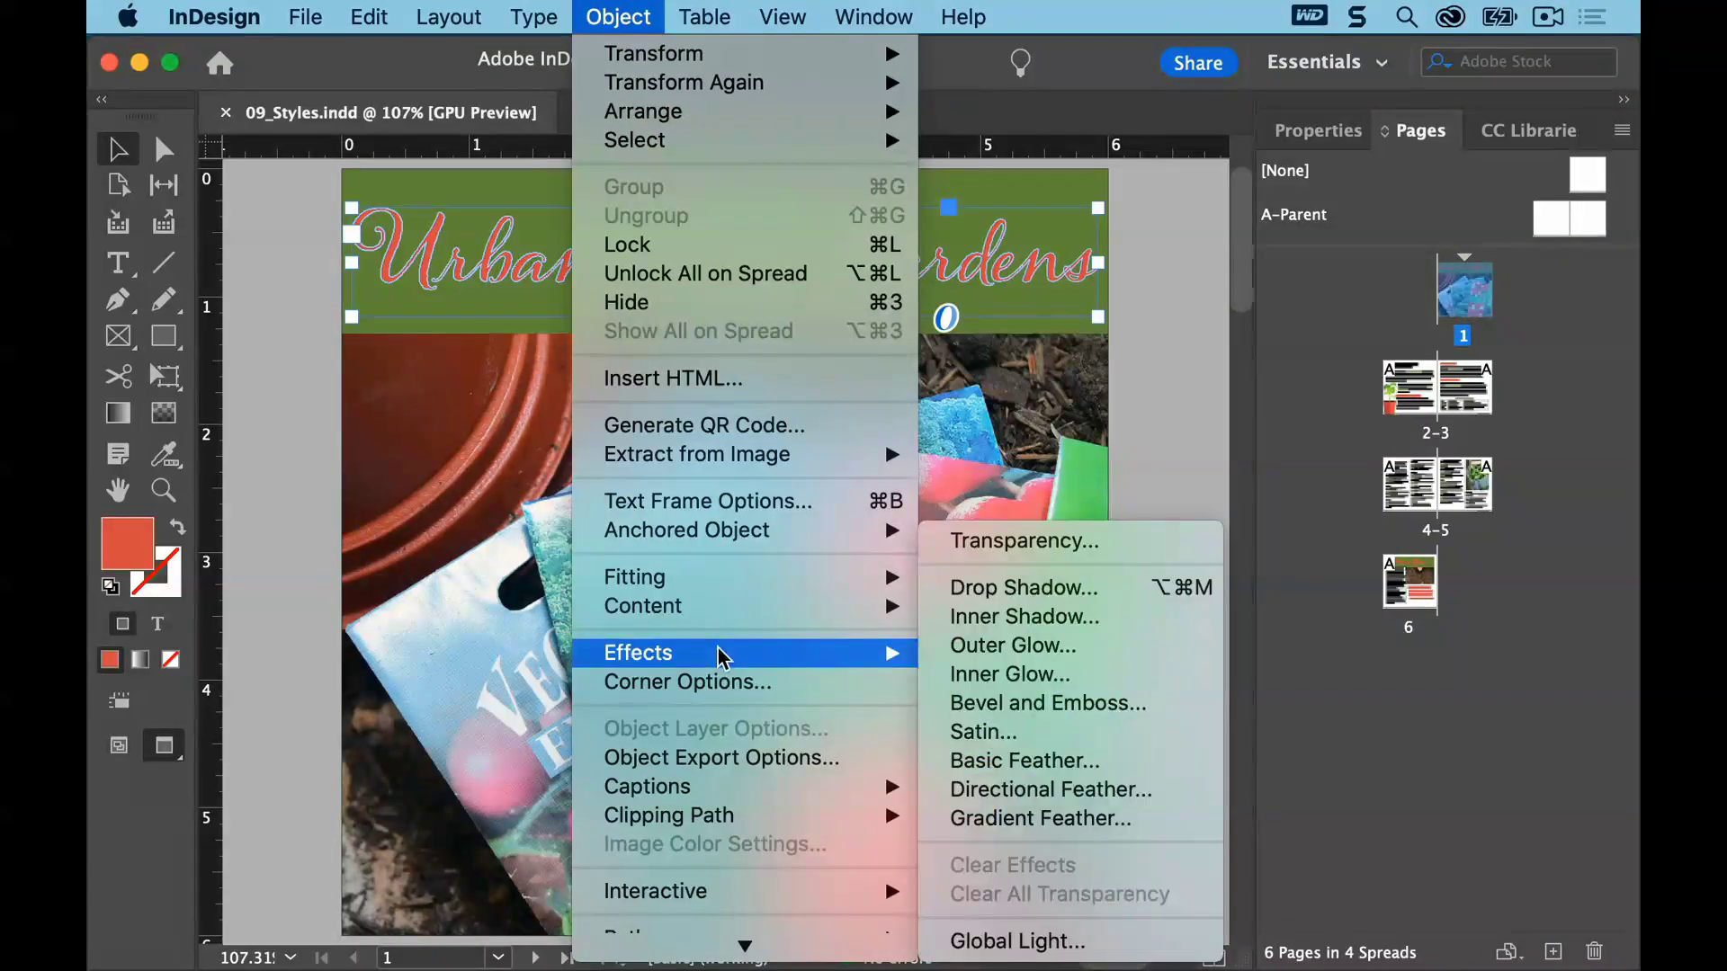
left_click(1070, 594)
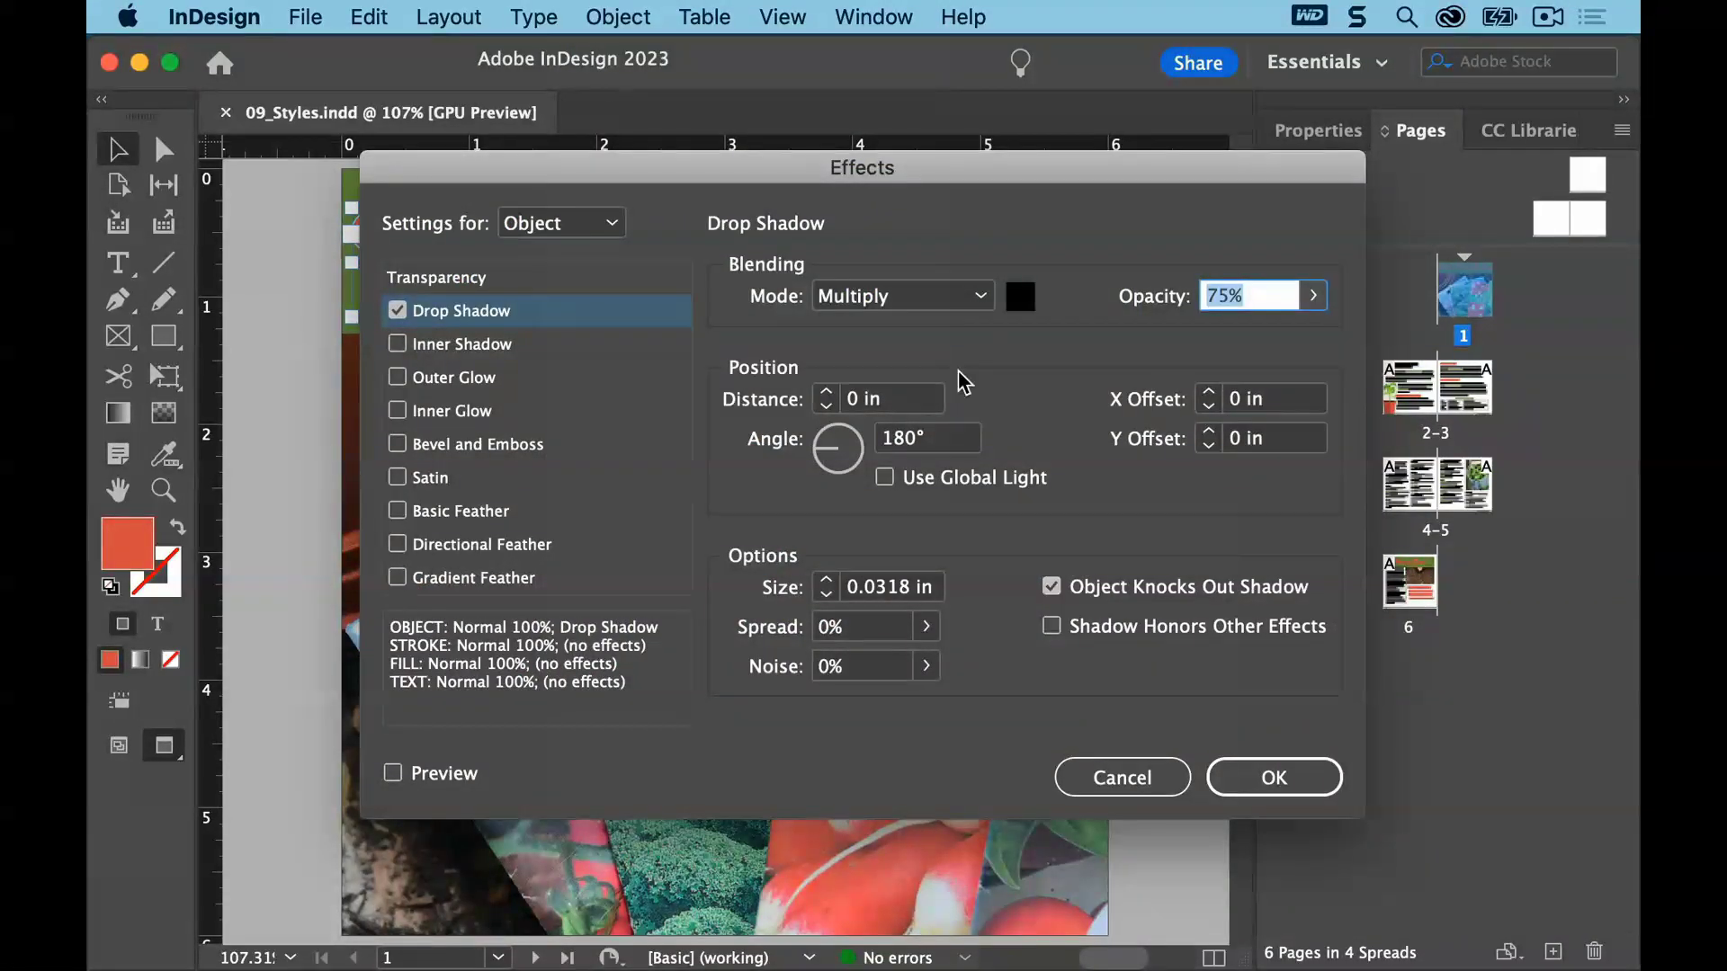
left_click_drag(904, 171, 1138, 109)
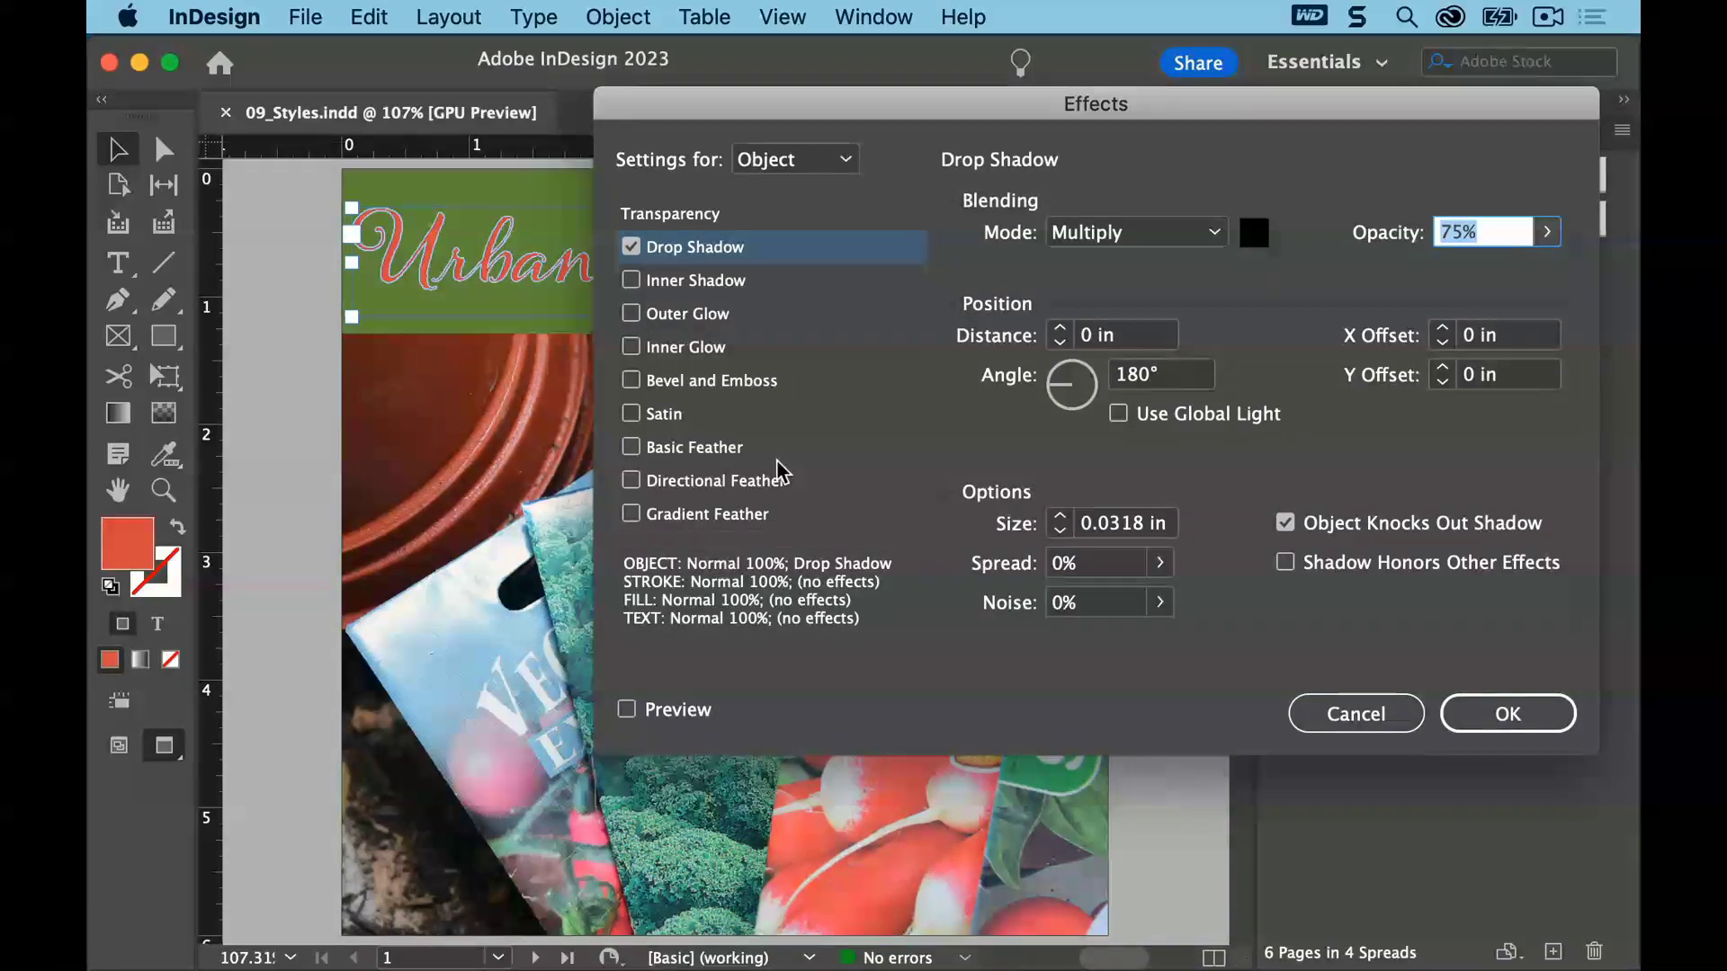
left_click(627, 712)
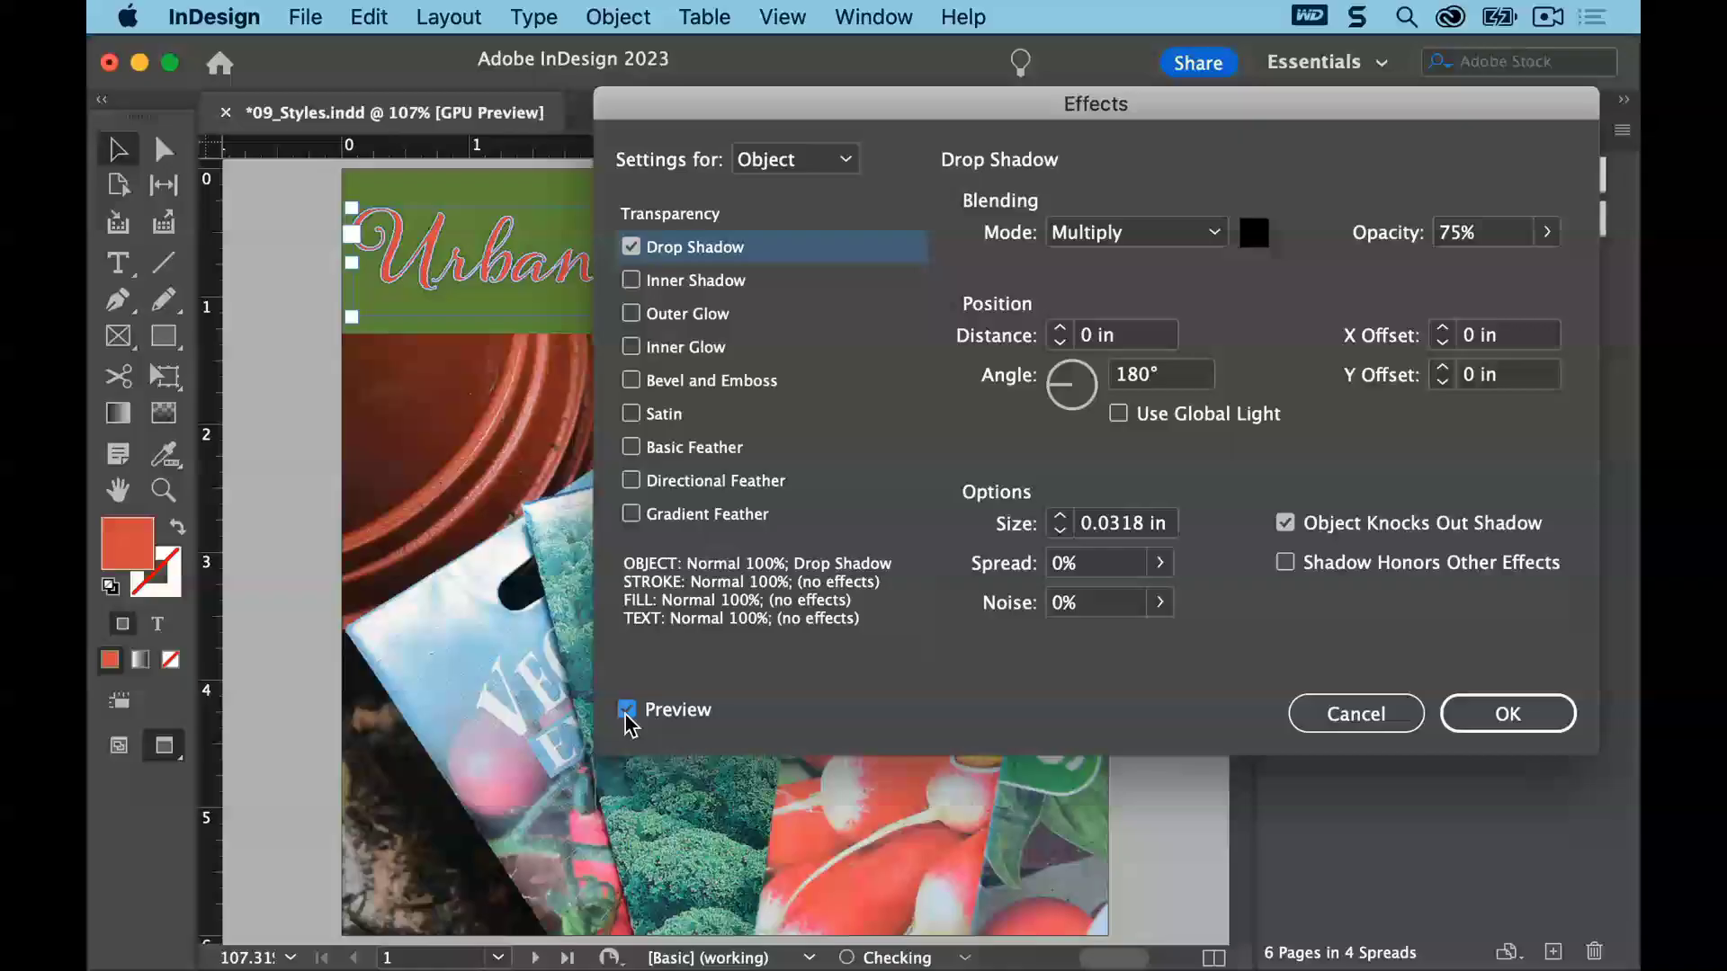
left_click(1498, 713)
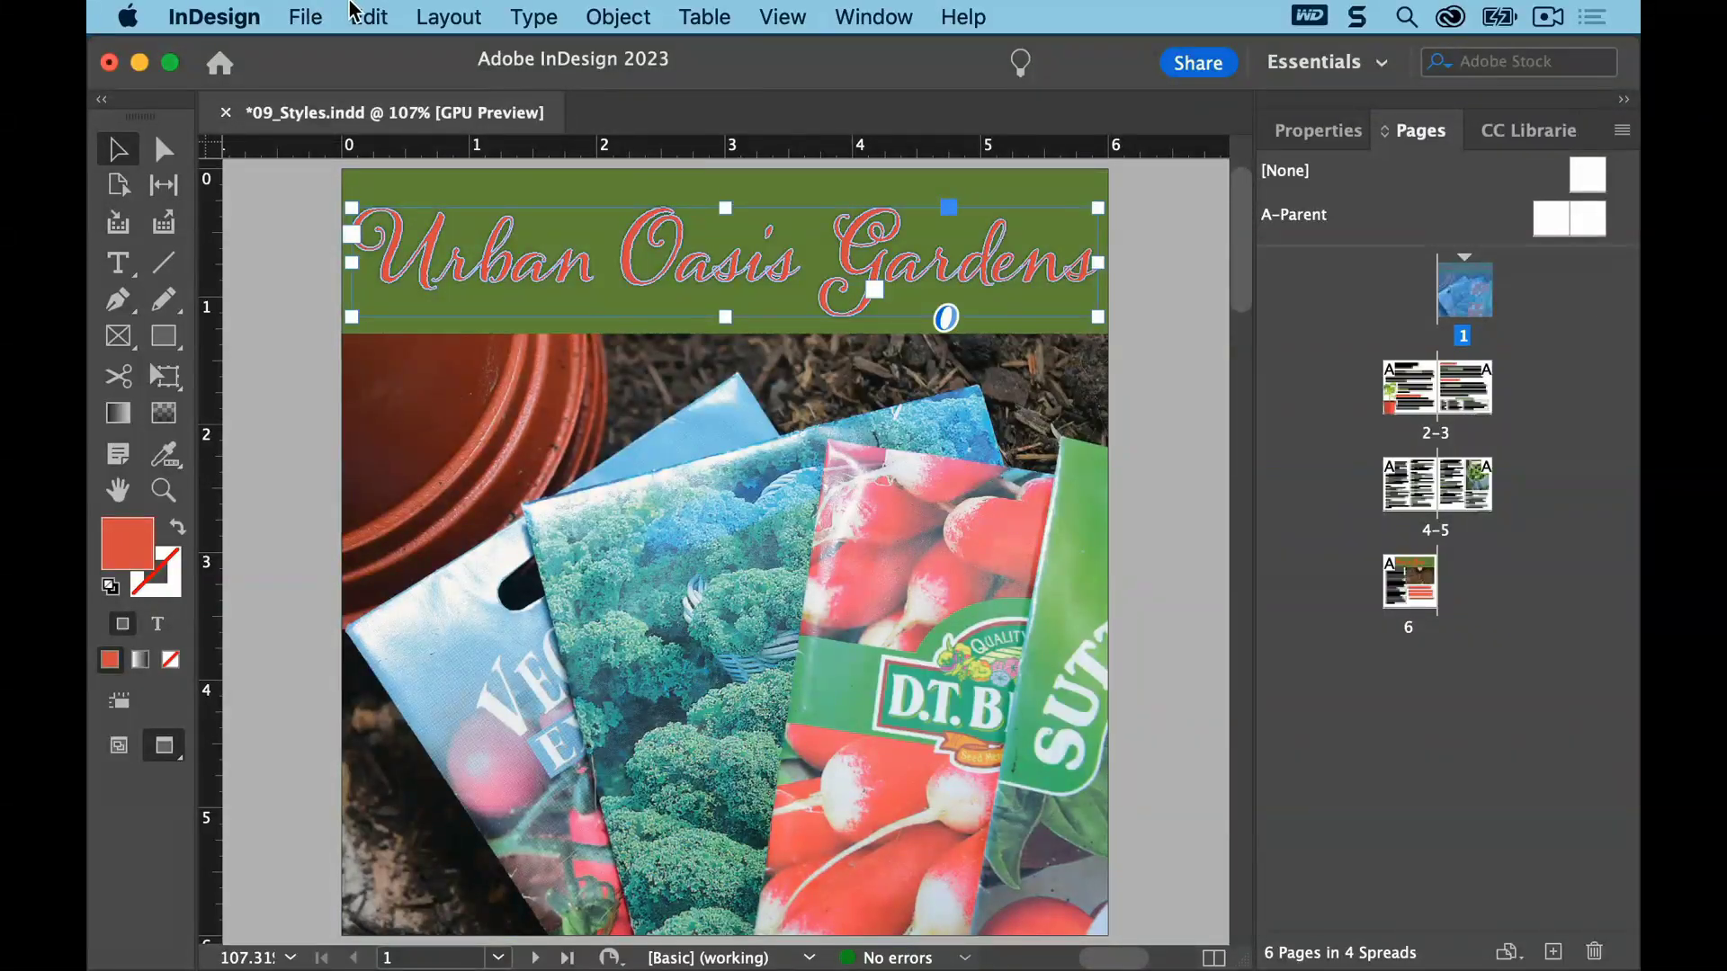
Deselect the page 1 title and save 09_Styles.indd with the drop shadow
left_click(359, 14)
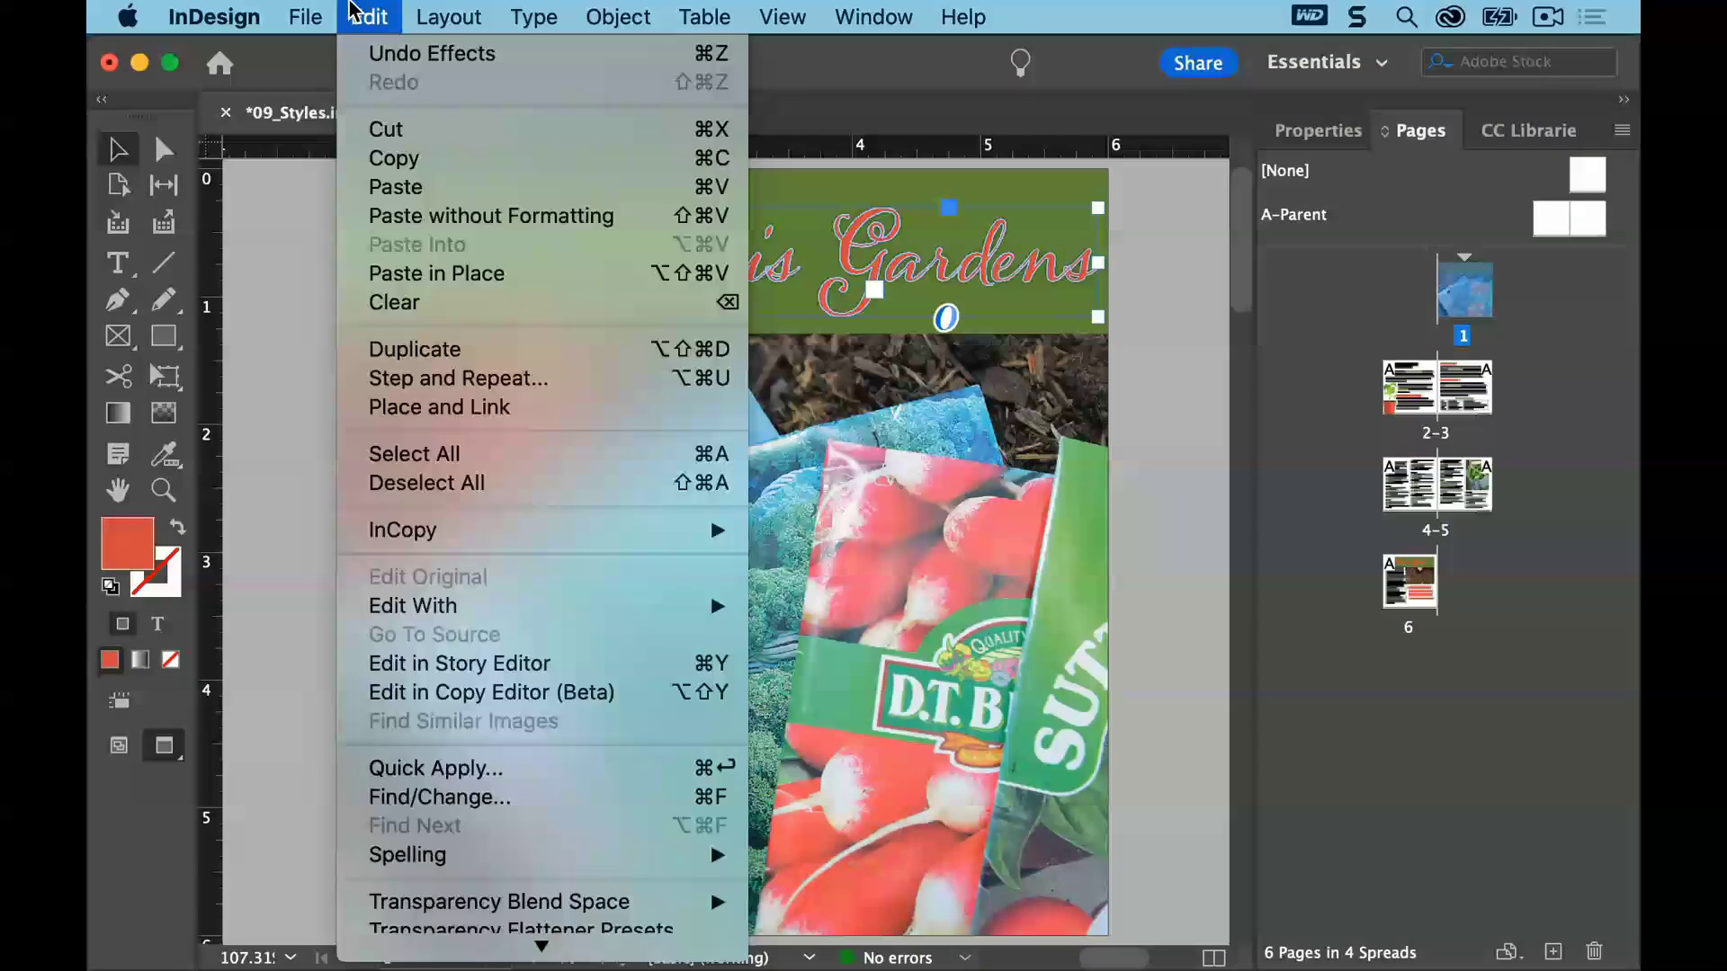
left_click(414, 483)
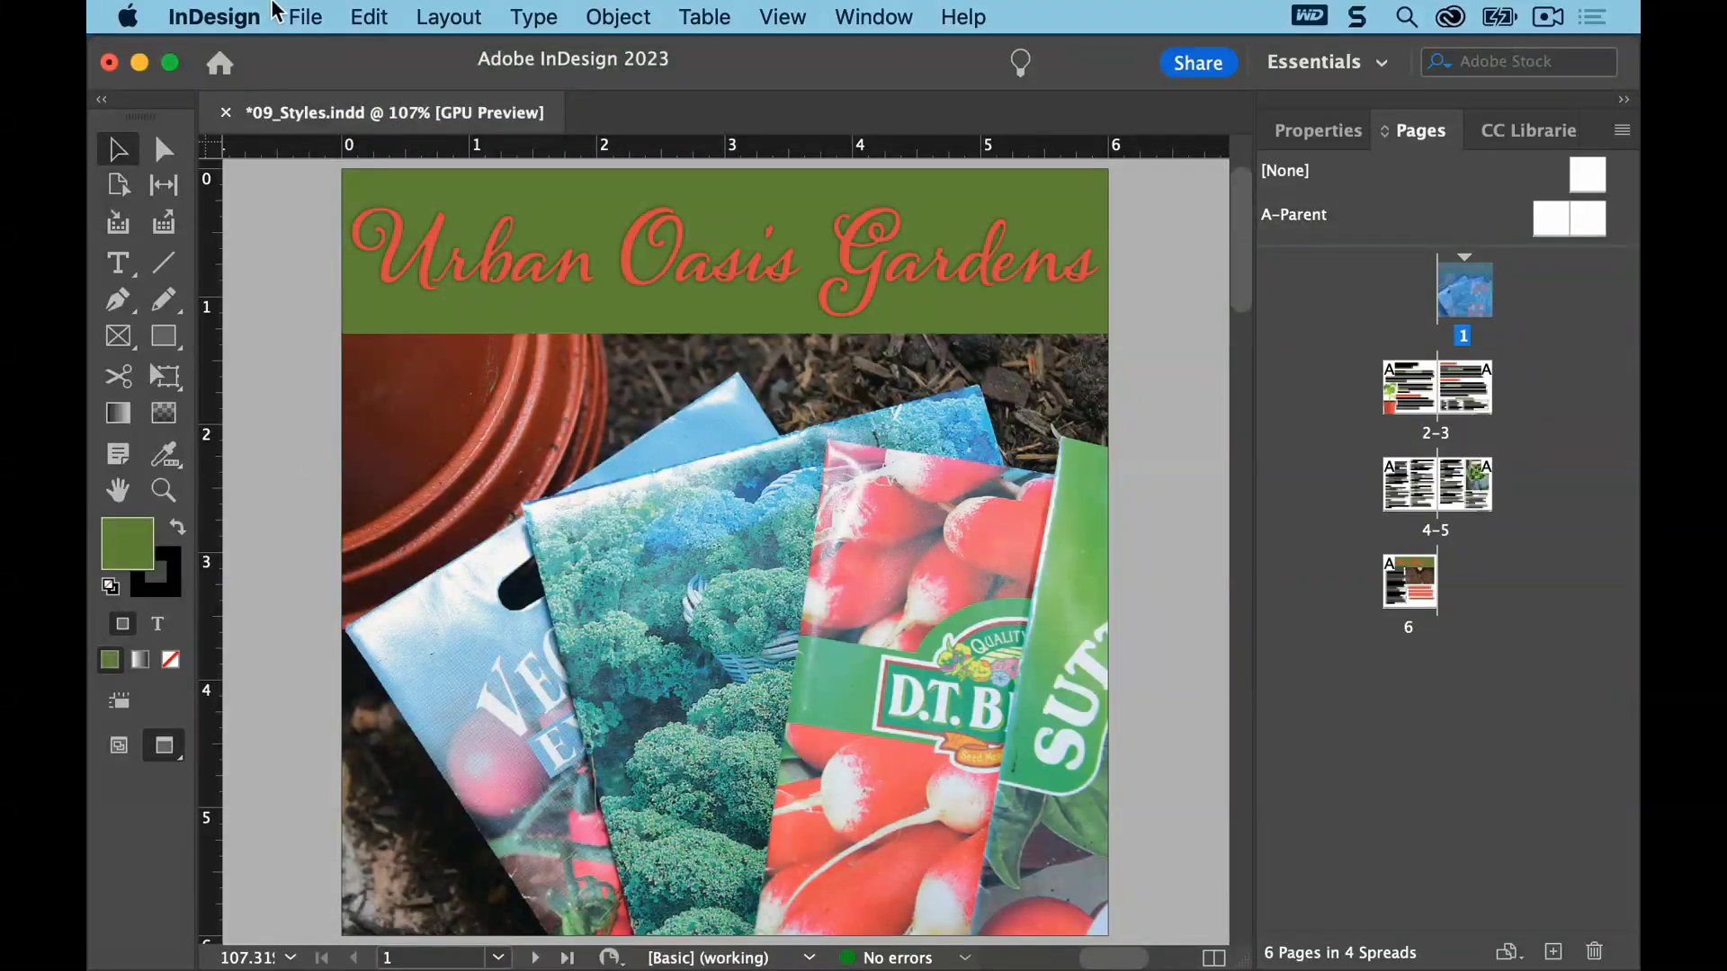
left_click(297, 14)
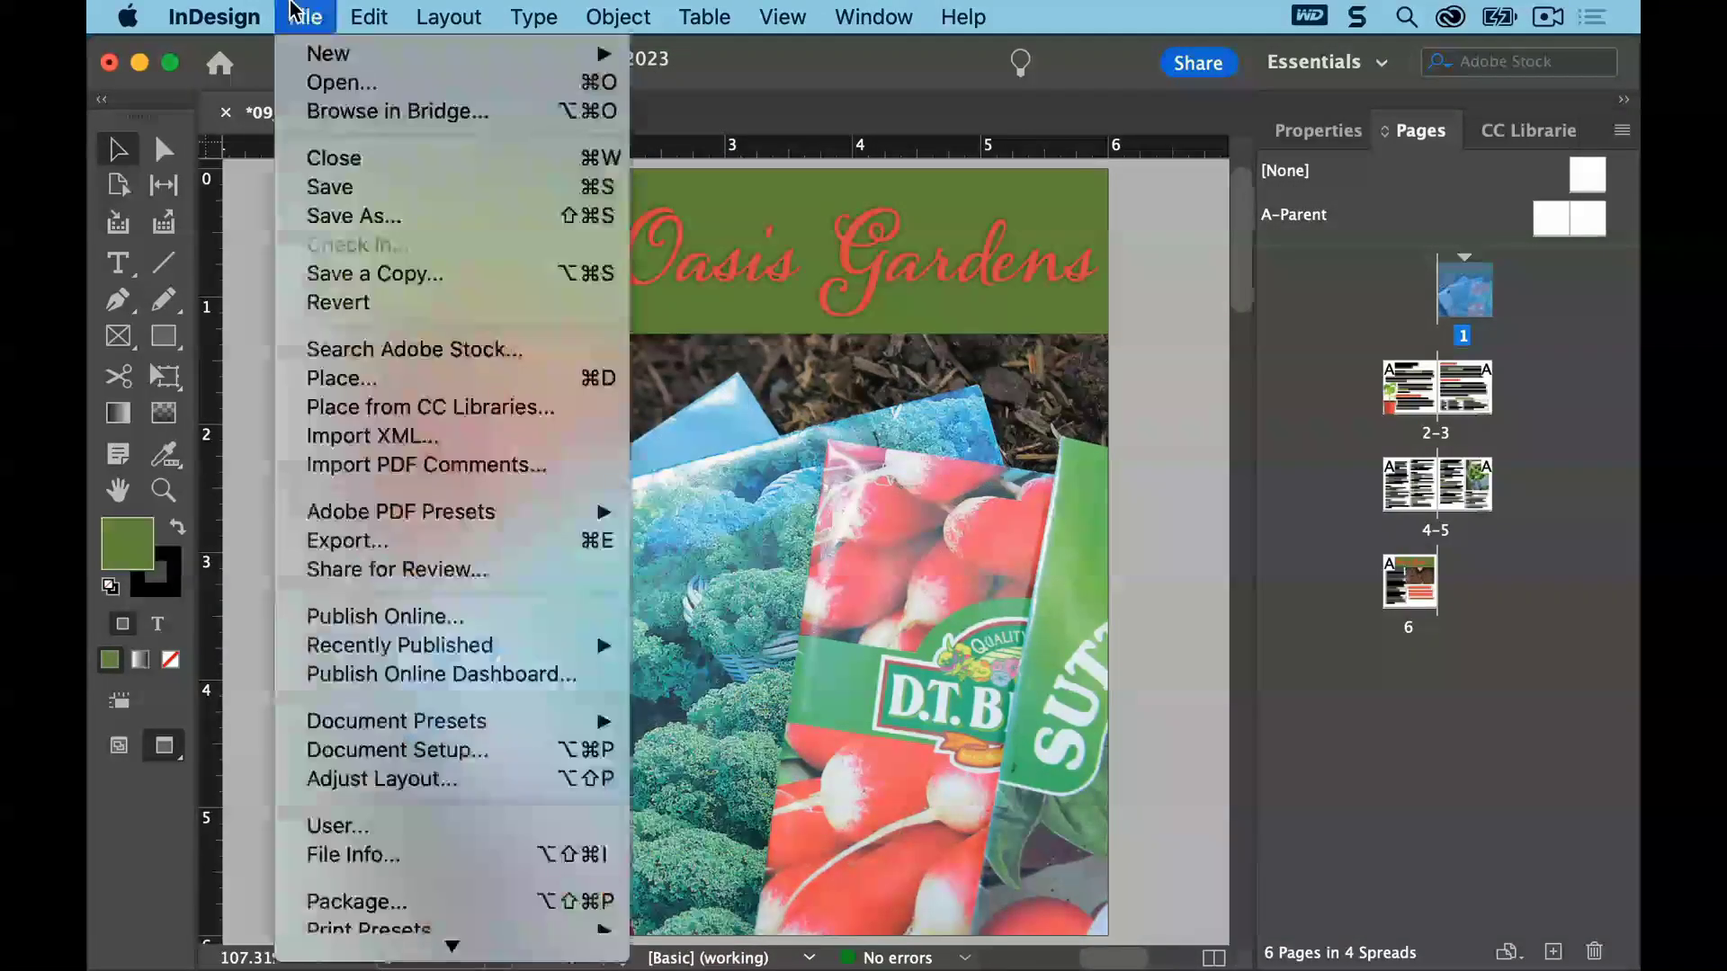
left_click(301, 187)
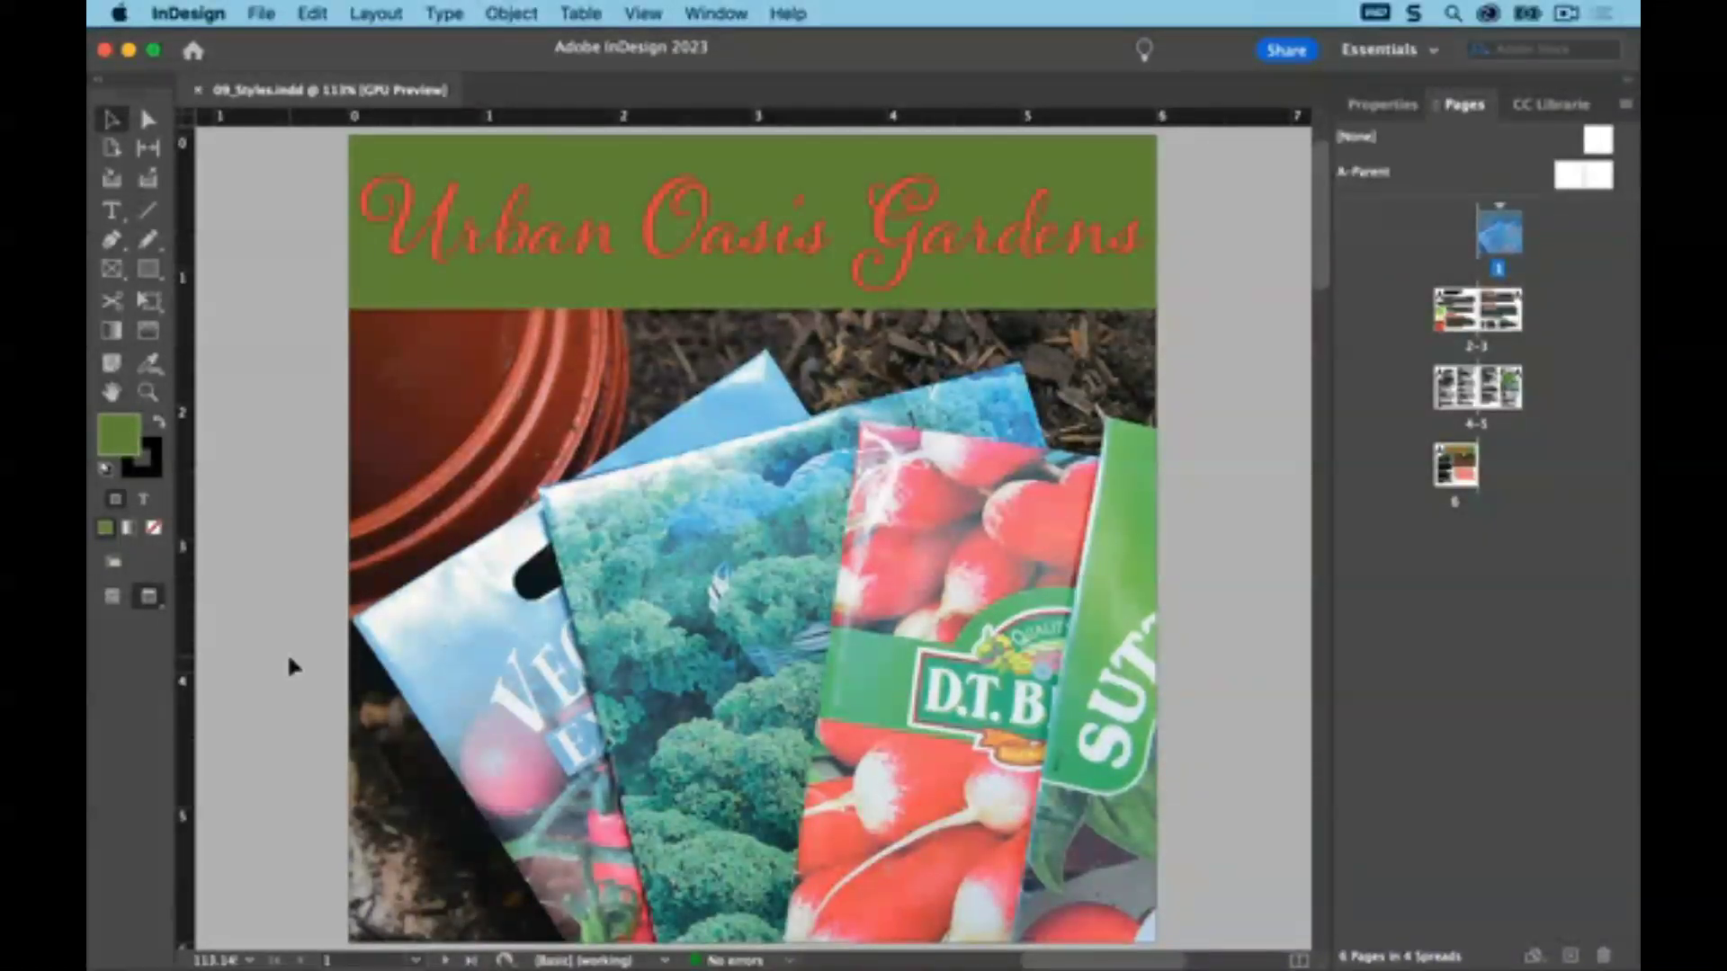
Create an object style named Drop Shadow from the "Urban Oasis Gardens" title frame and apply it to the selection
left_click(697, 236)
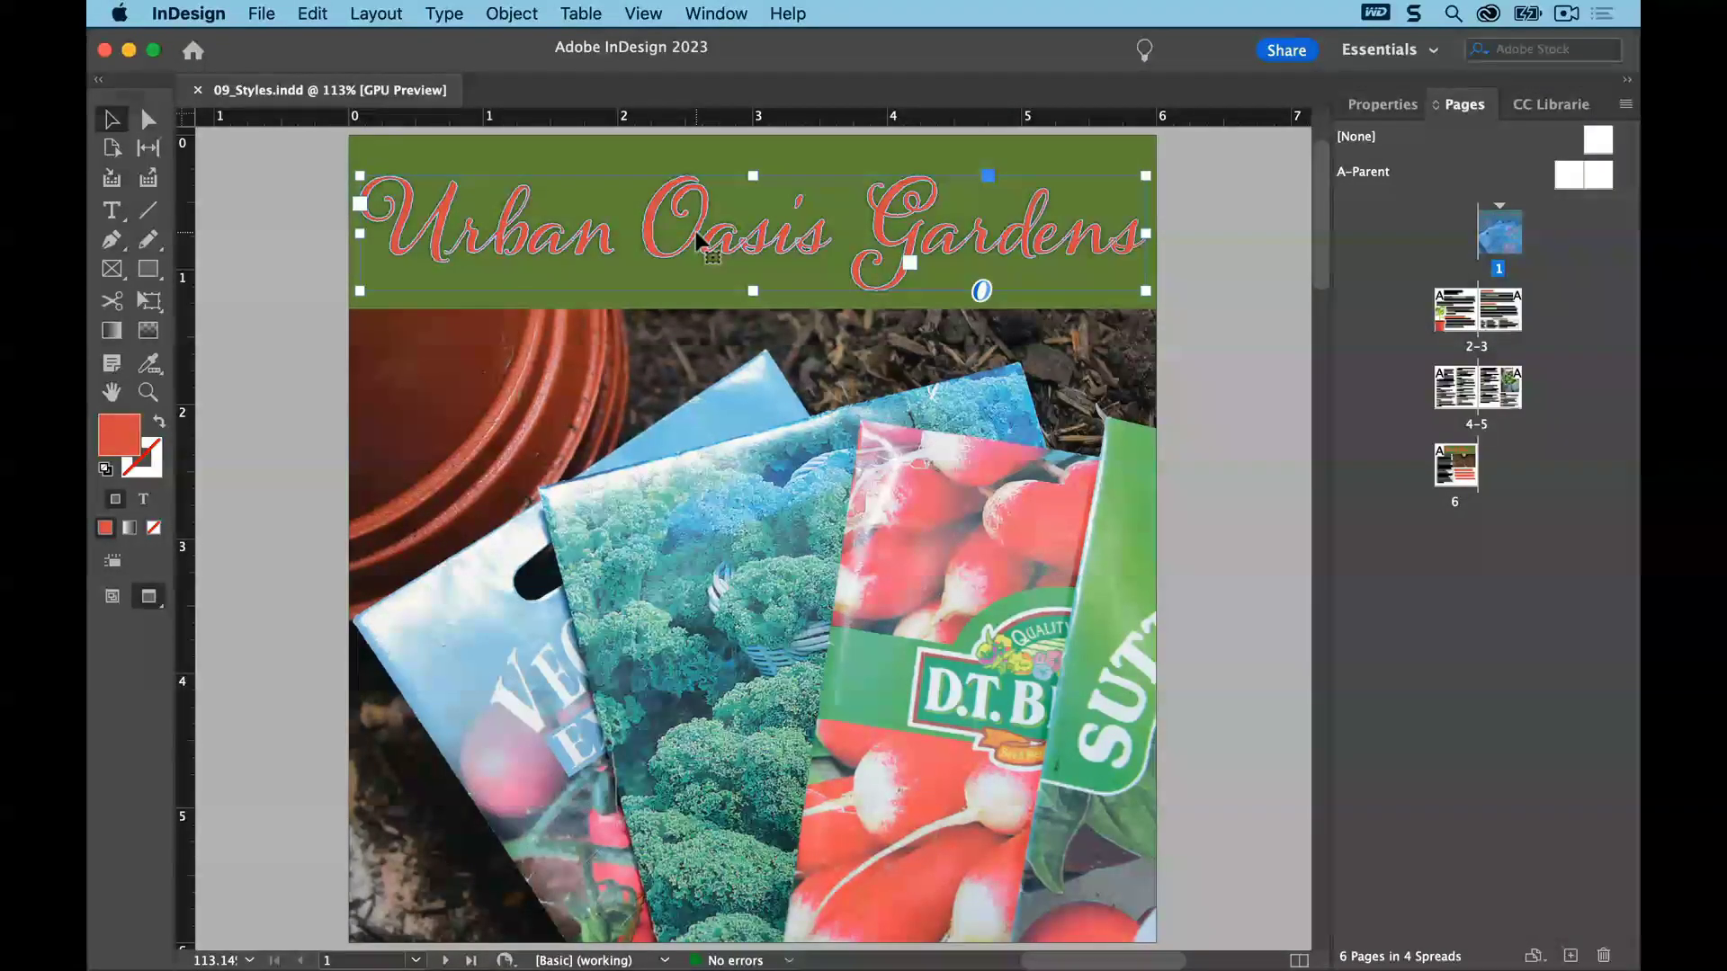
left_click(736, 20)
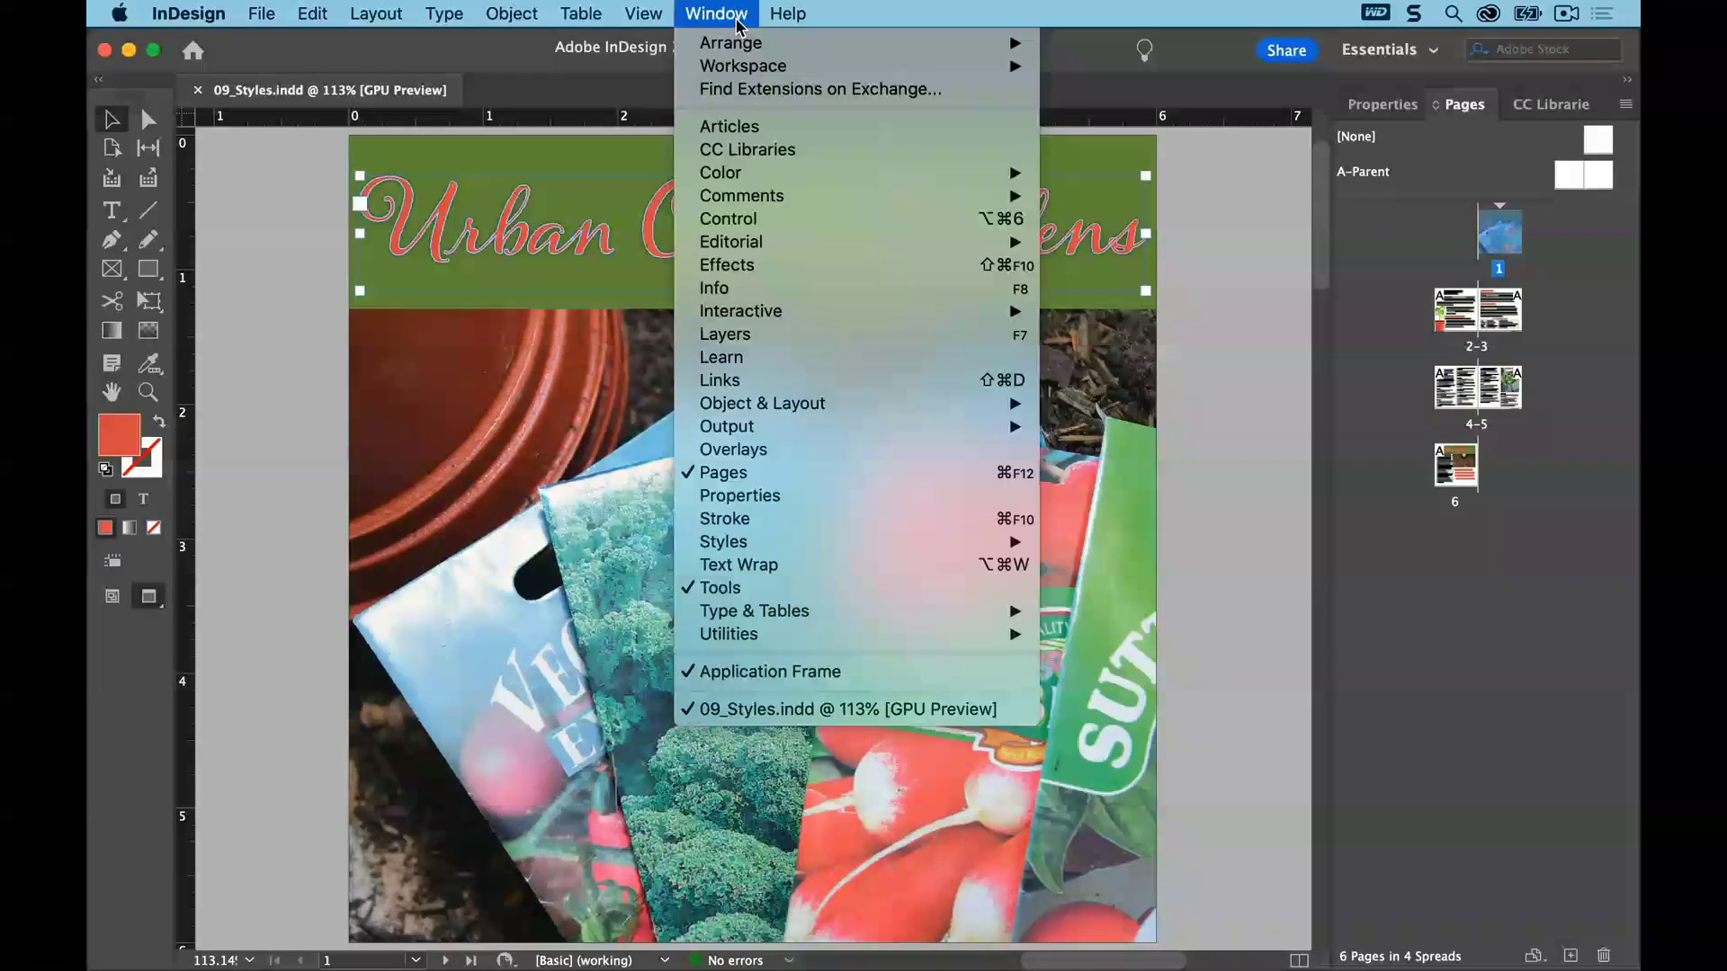
mouse_move(882, 544)
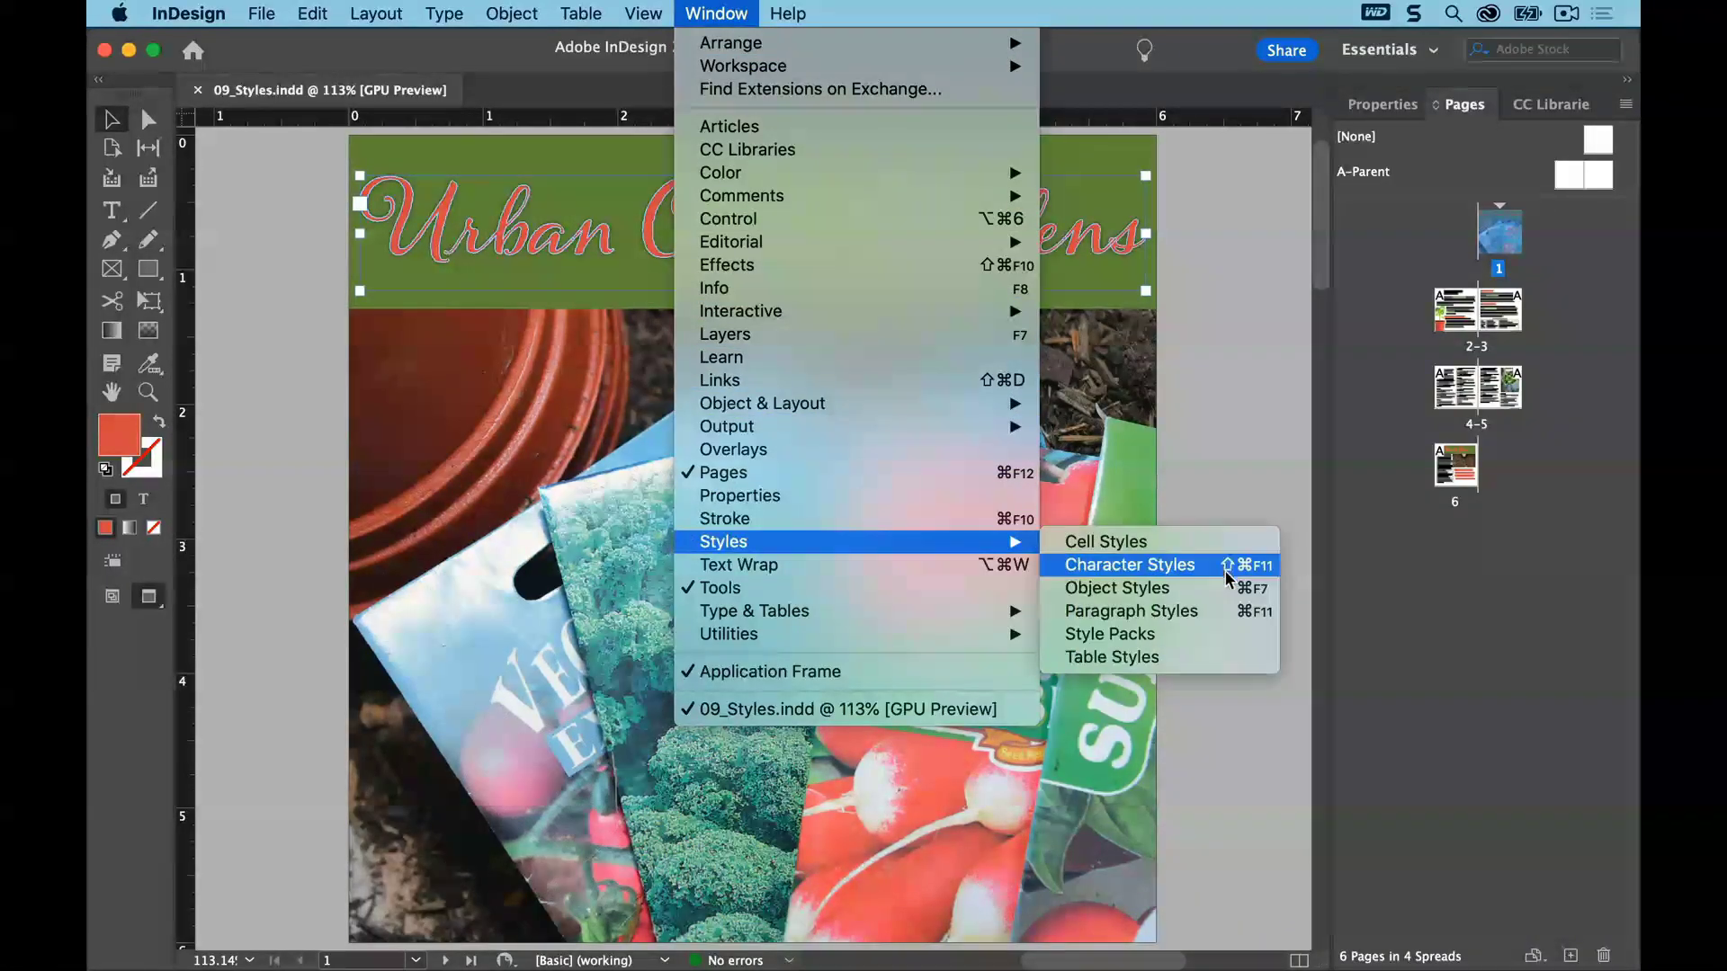
left_click(1215, 592)
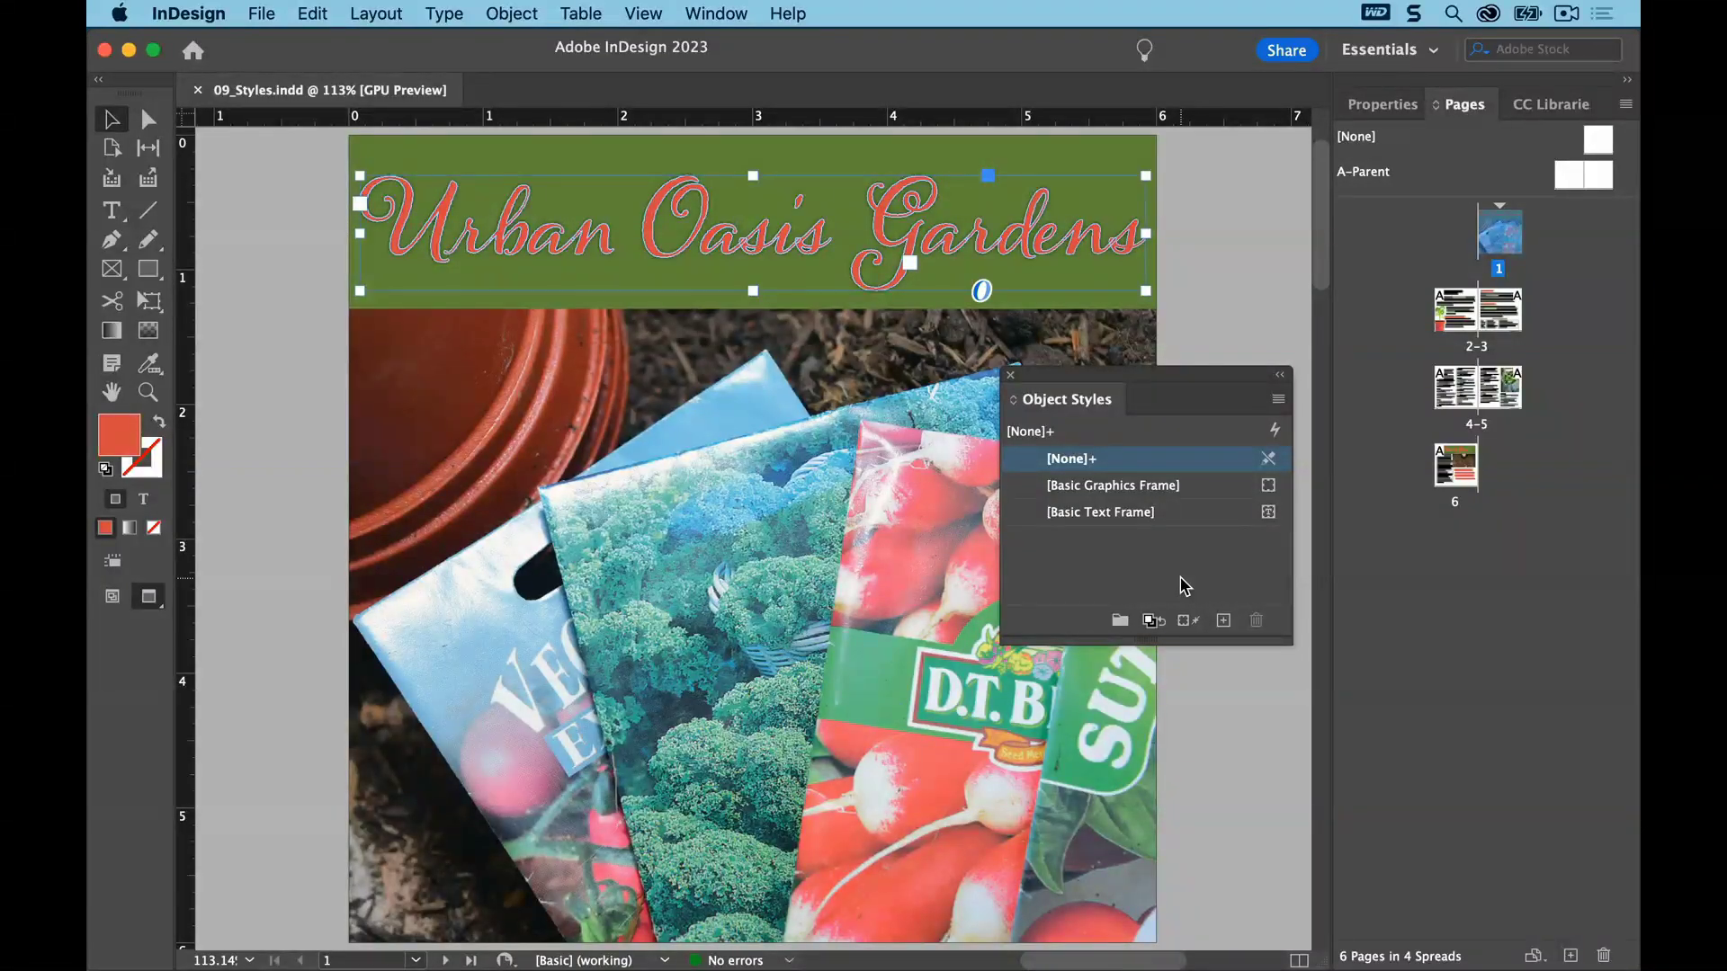
left_click(1222, 622, "alt")
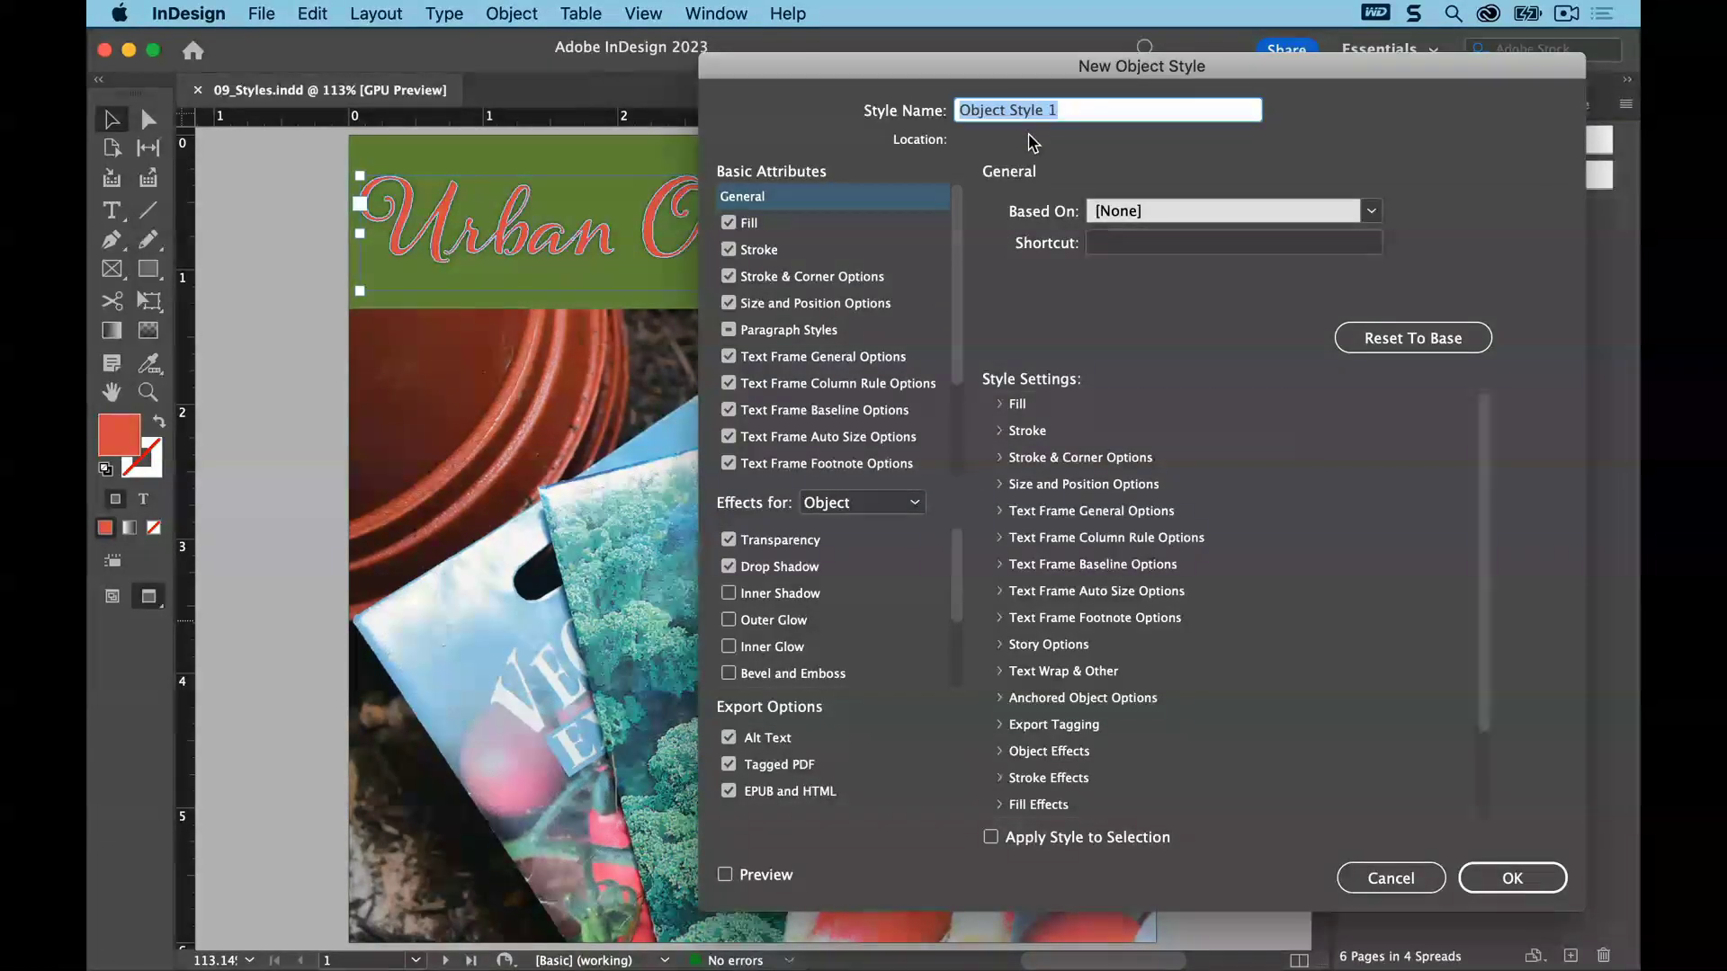
type("Drop")
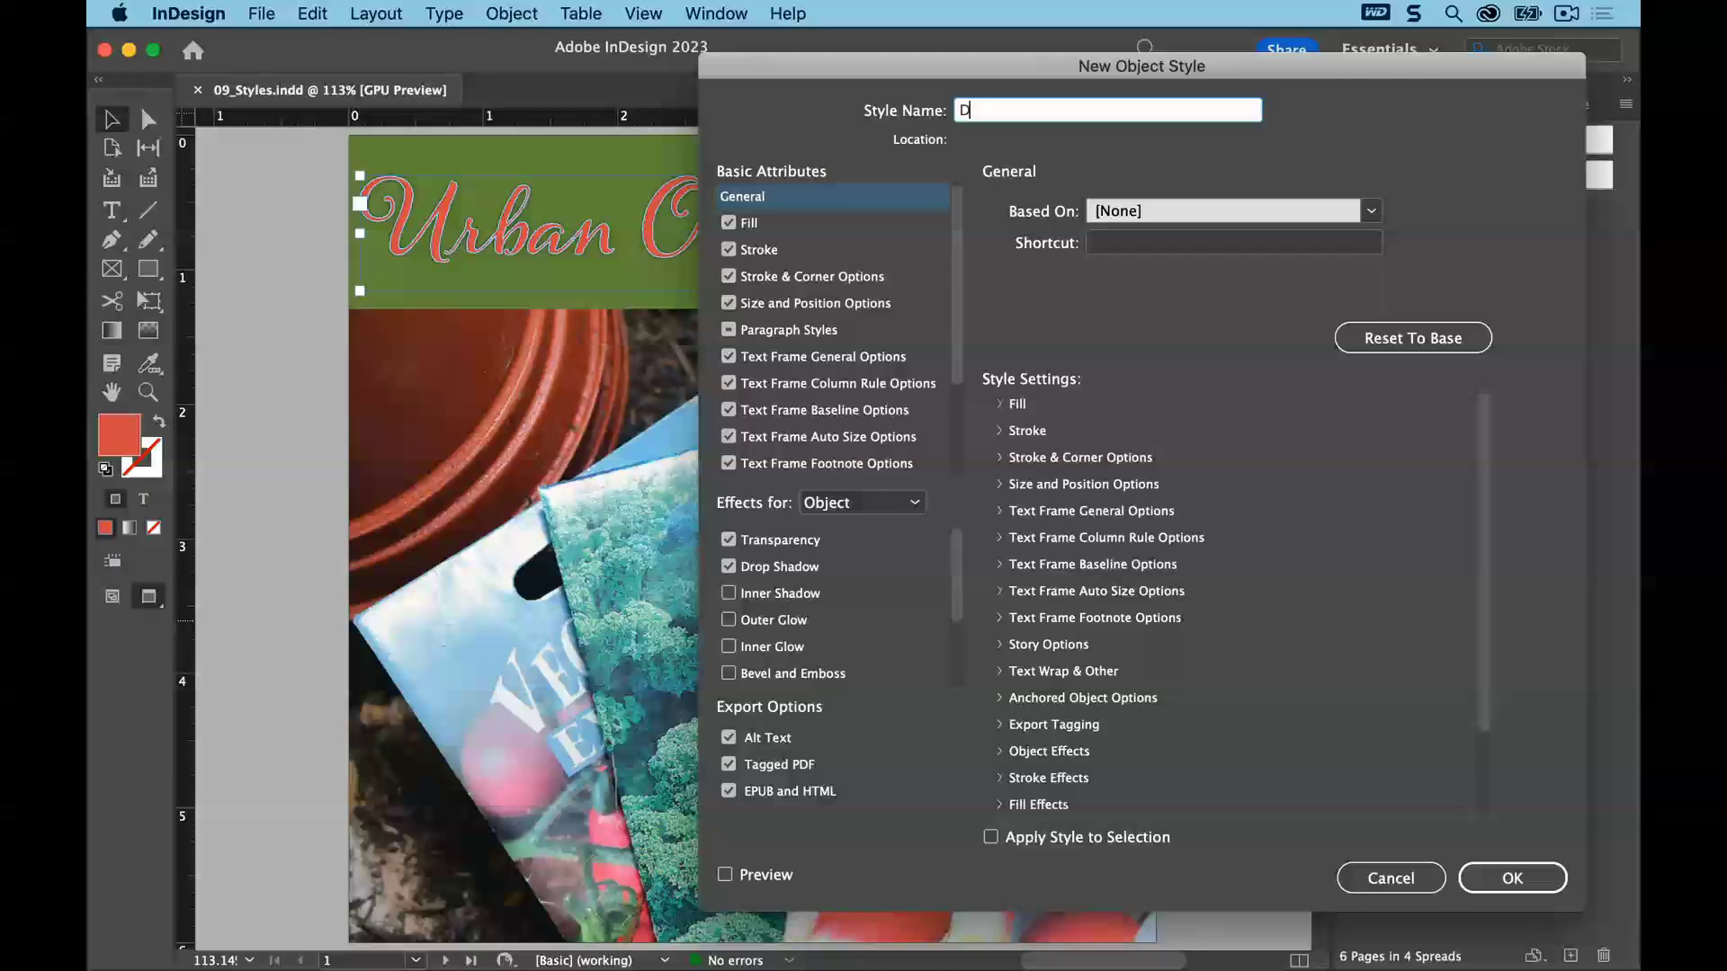
type("dow")
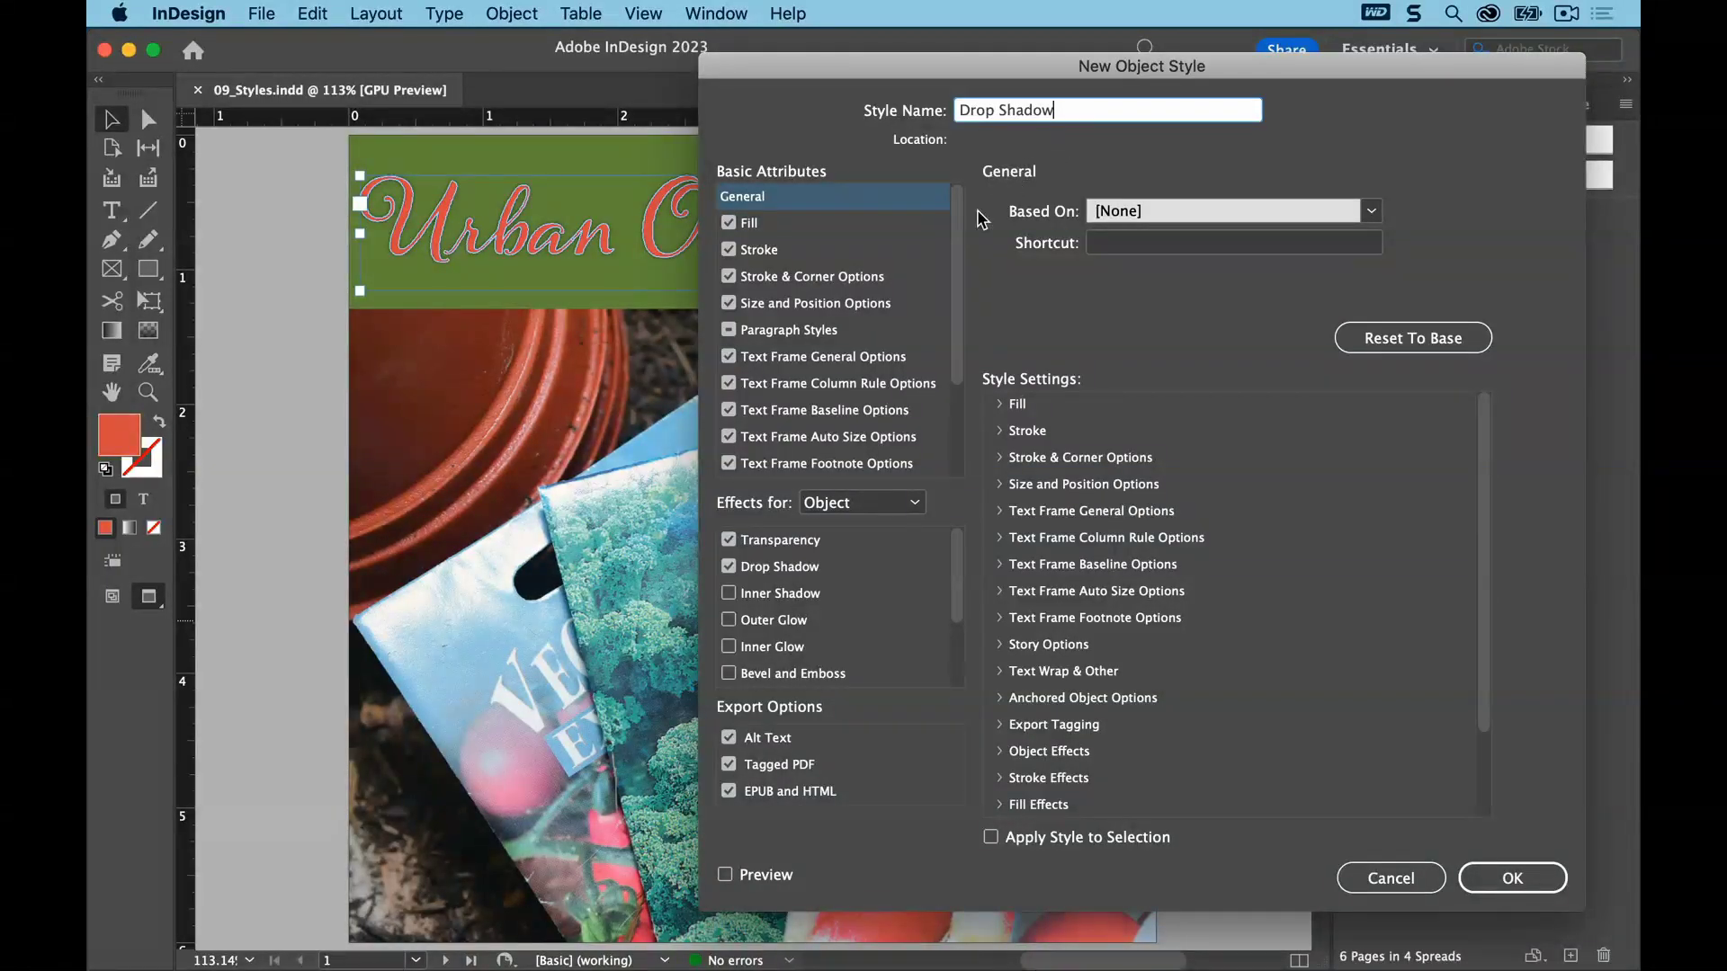
left_click(733, 229)
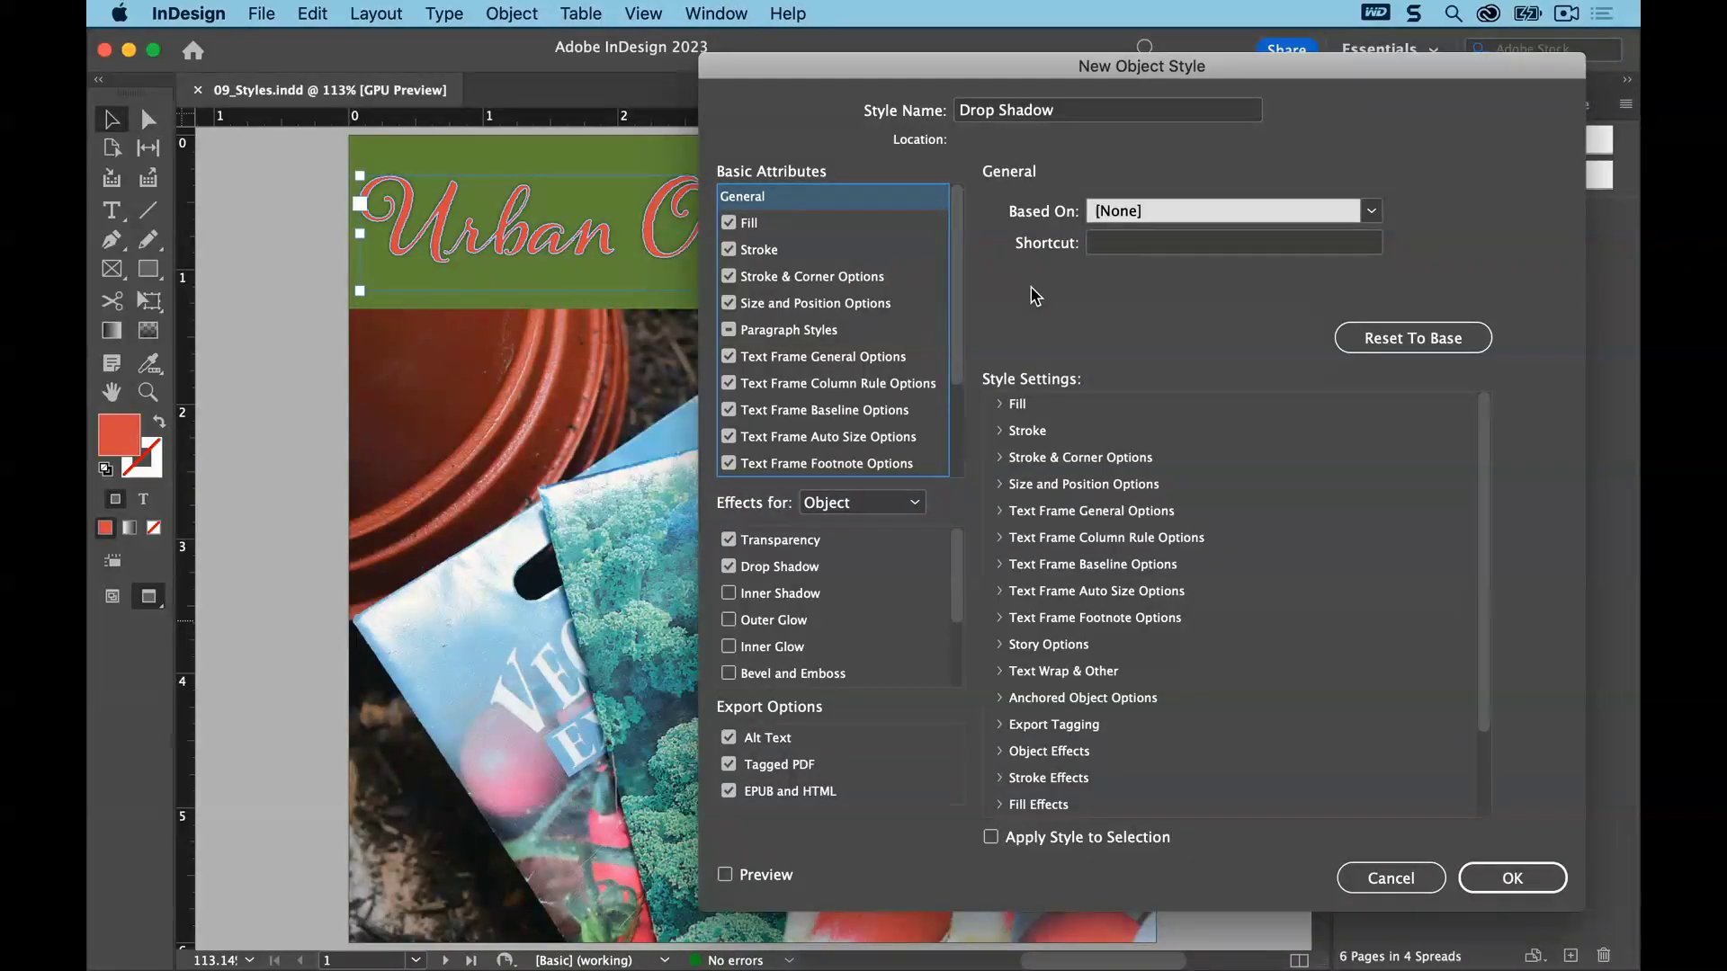
left_click(991, 839)
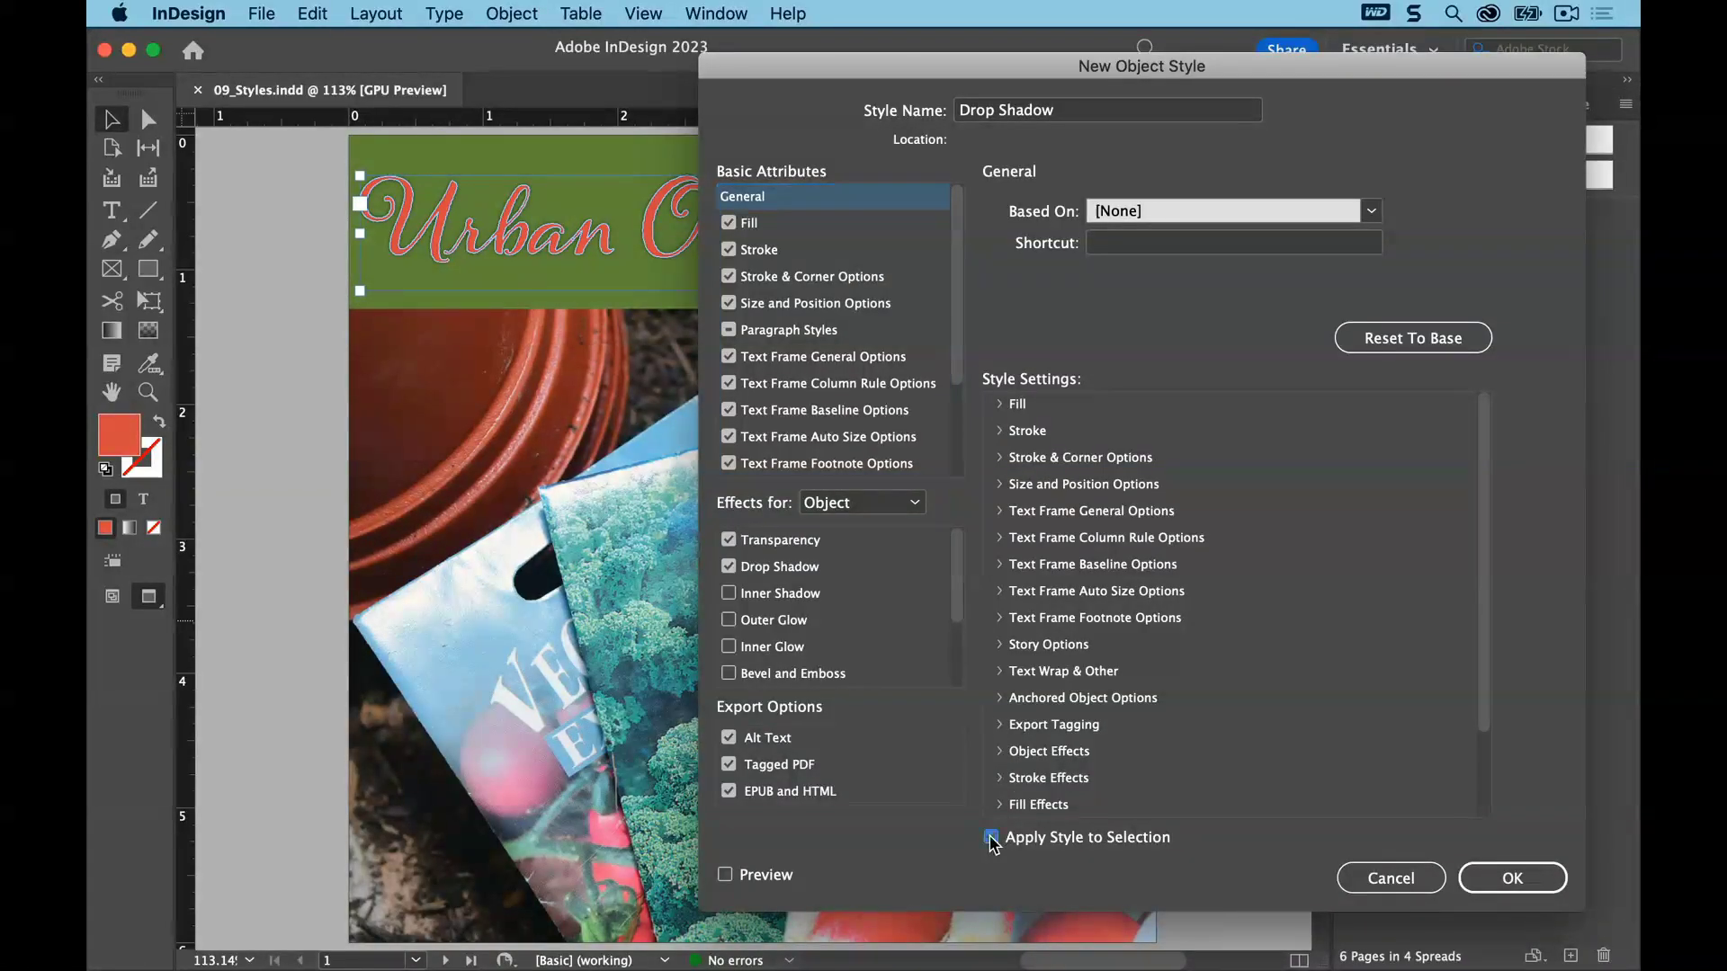
left_click(1501, 881)
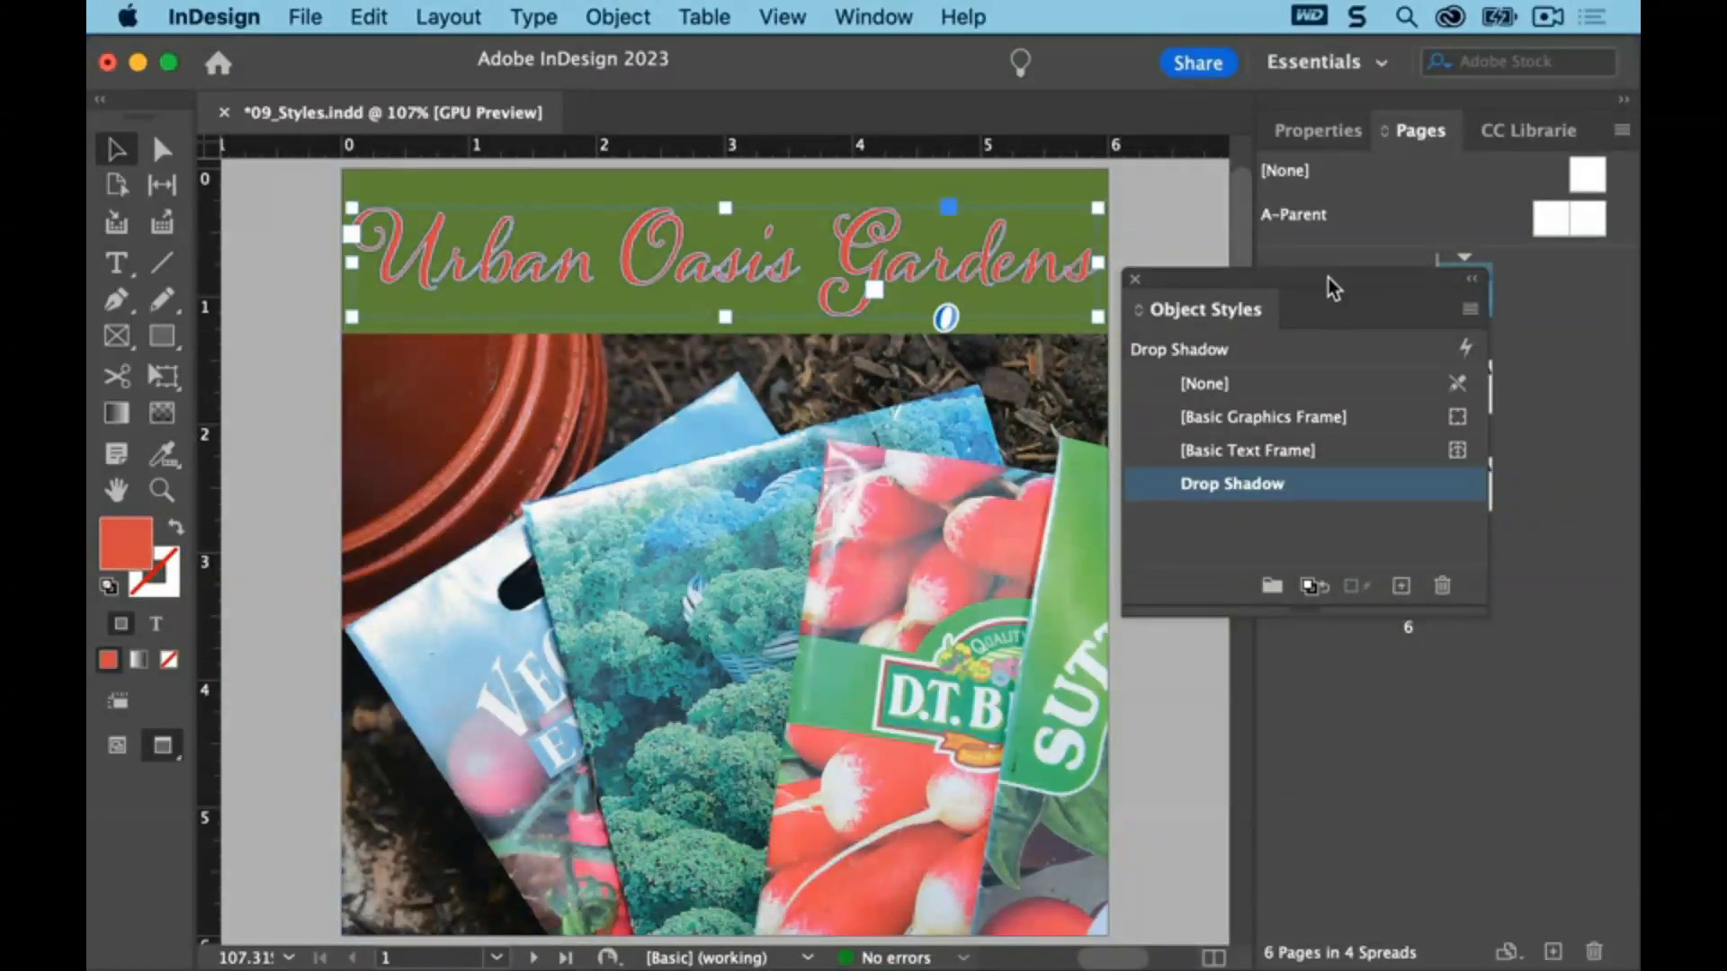
Apply the Drop Shadow object style to the "How to Grow" title on page 6
left_click_drag(1332, 288, 1062, 451)
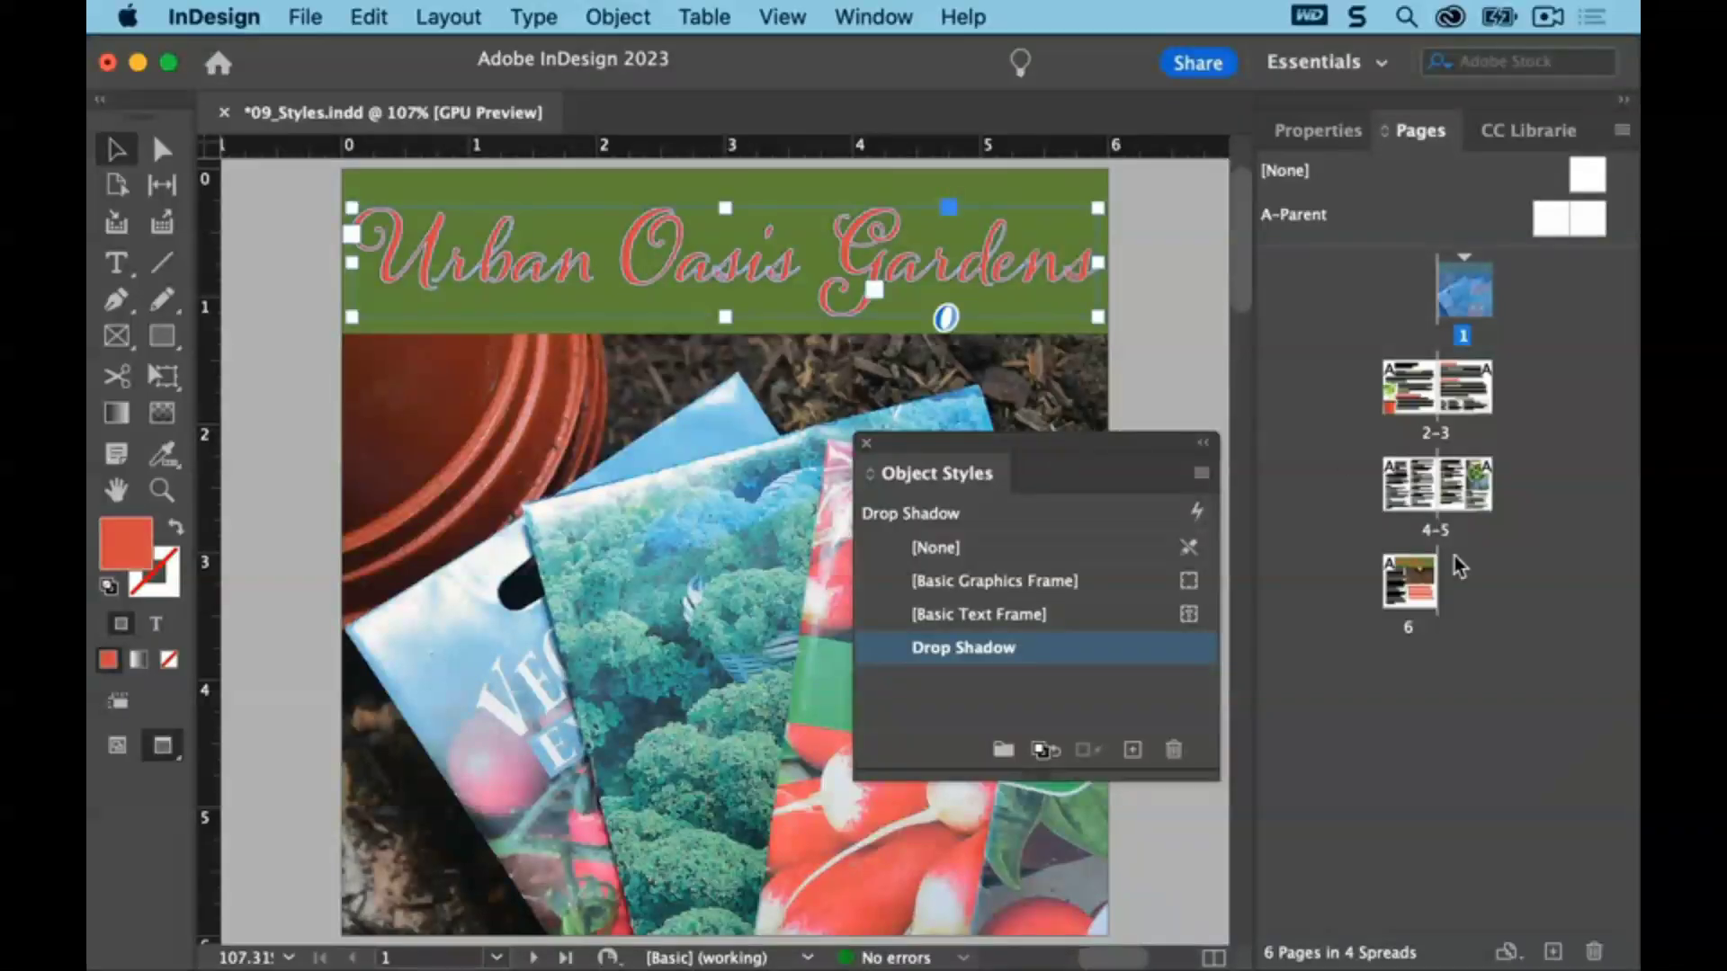
double_click(1419, 598)
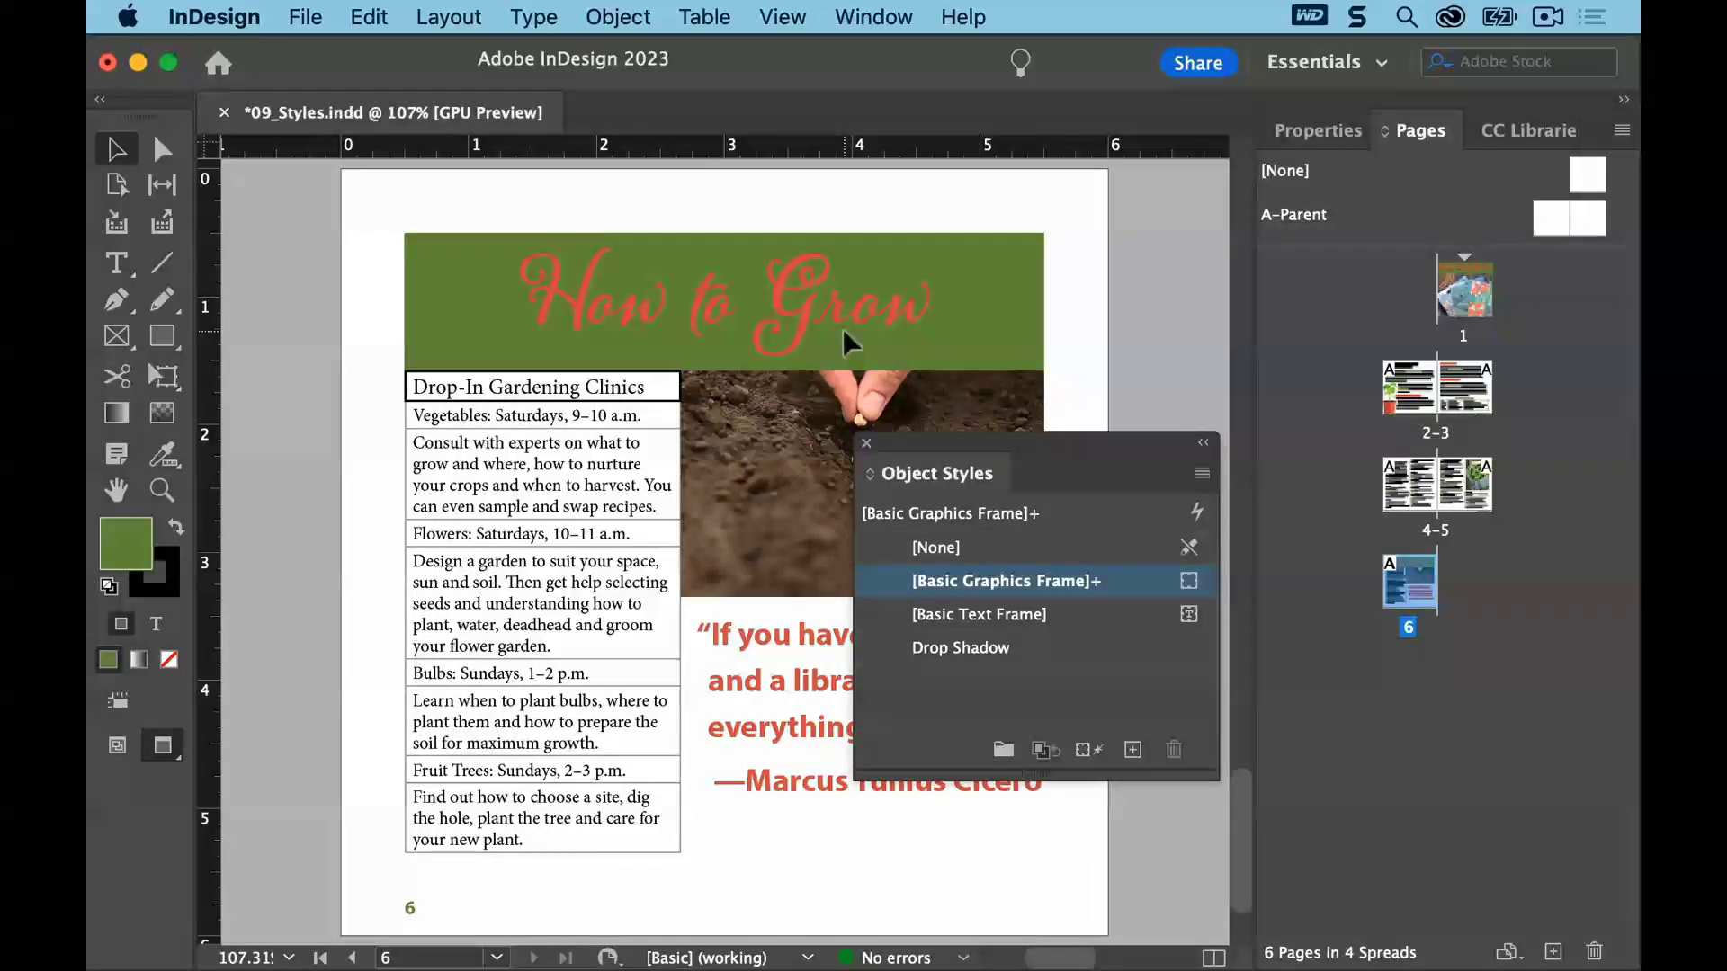
left_click(582, 312)
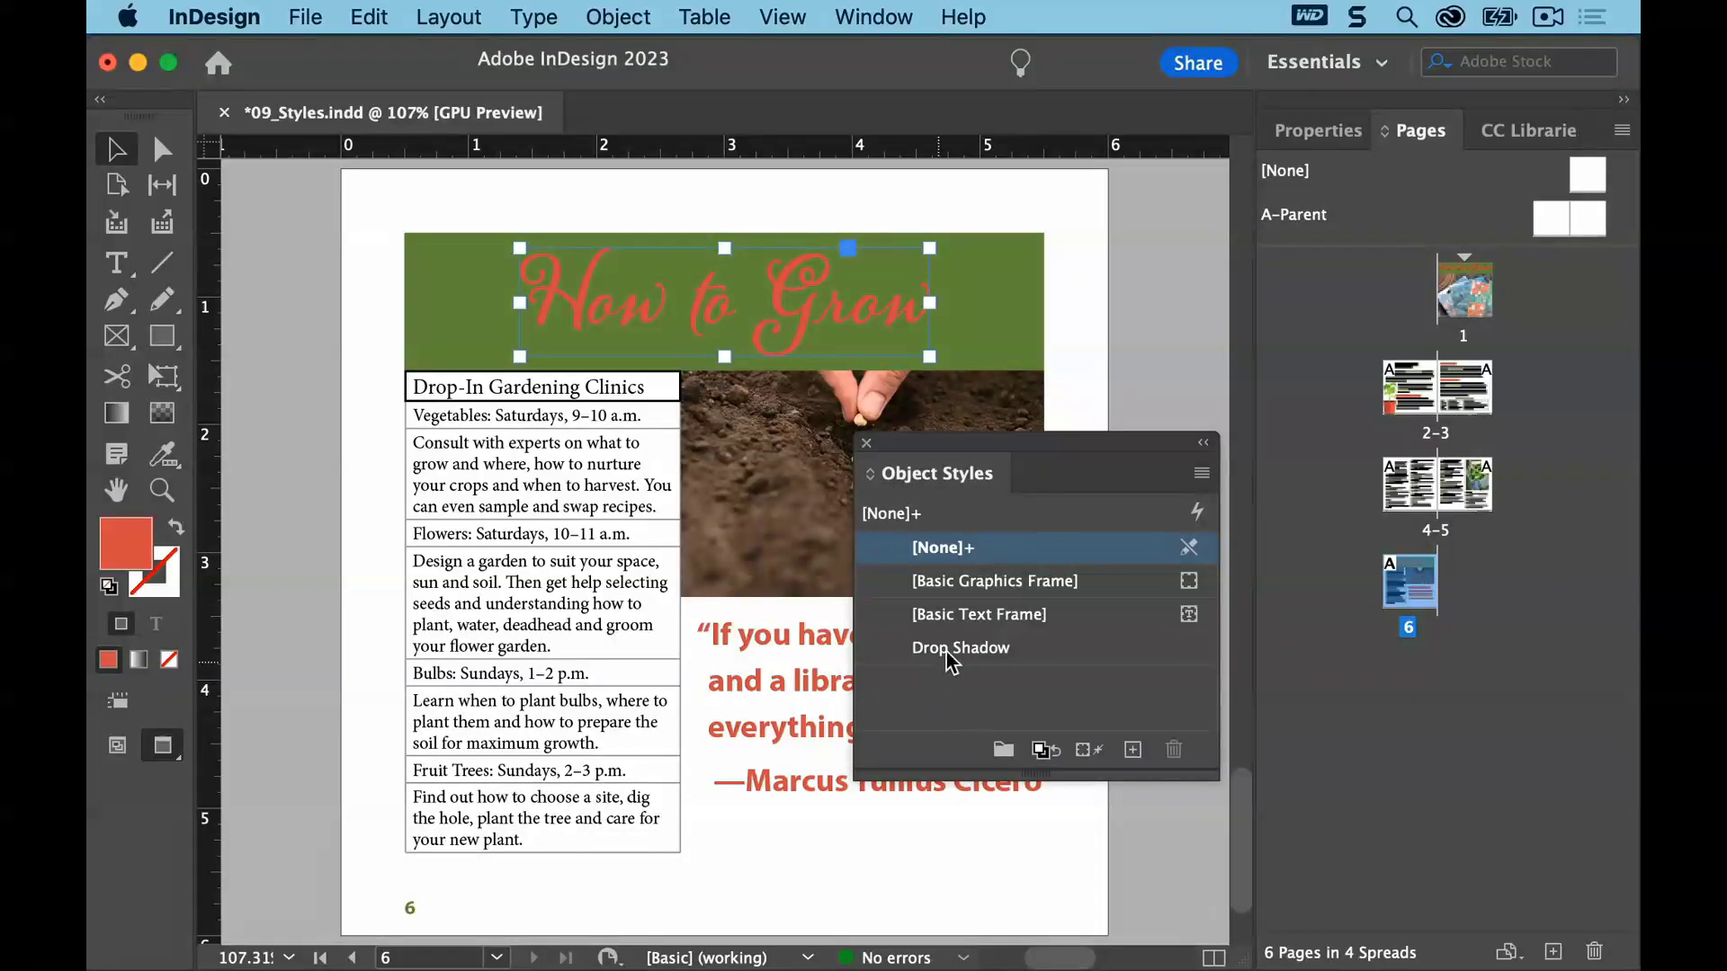
left_click(997, 651)
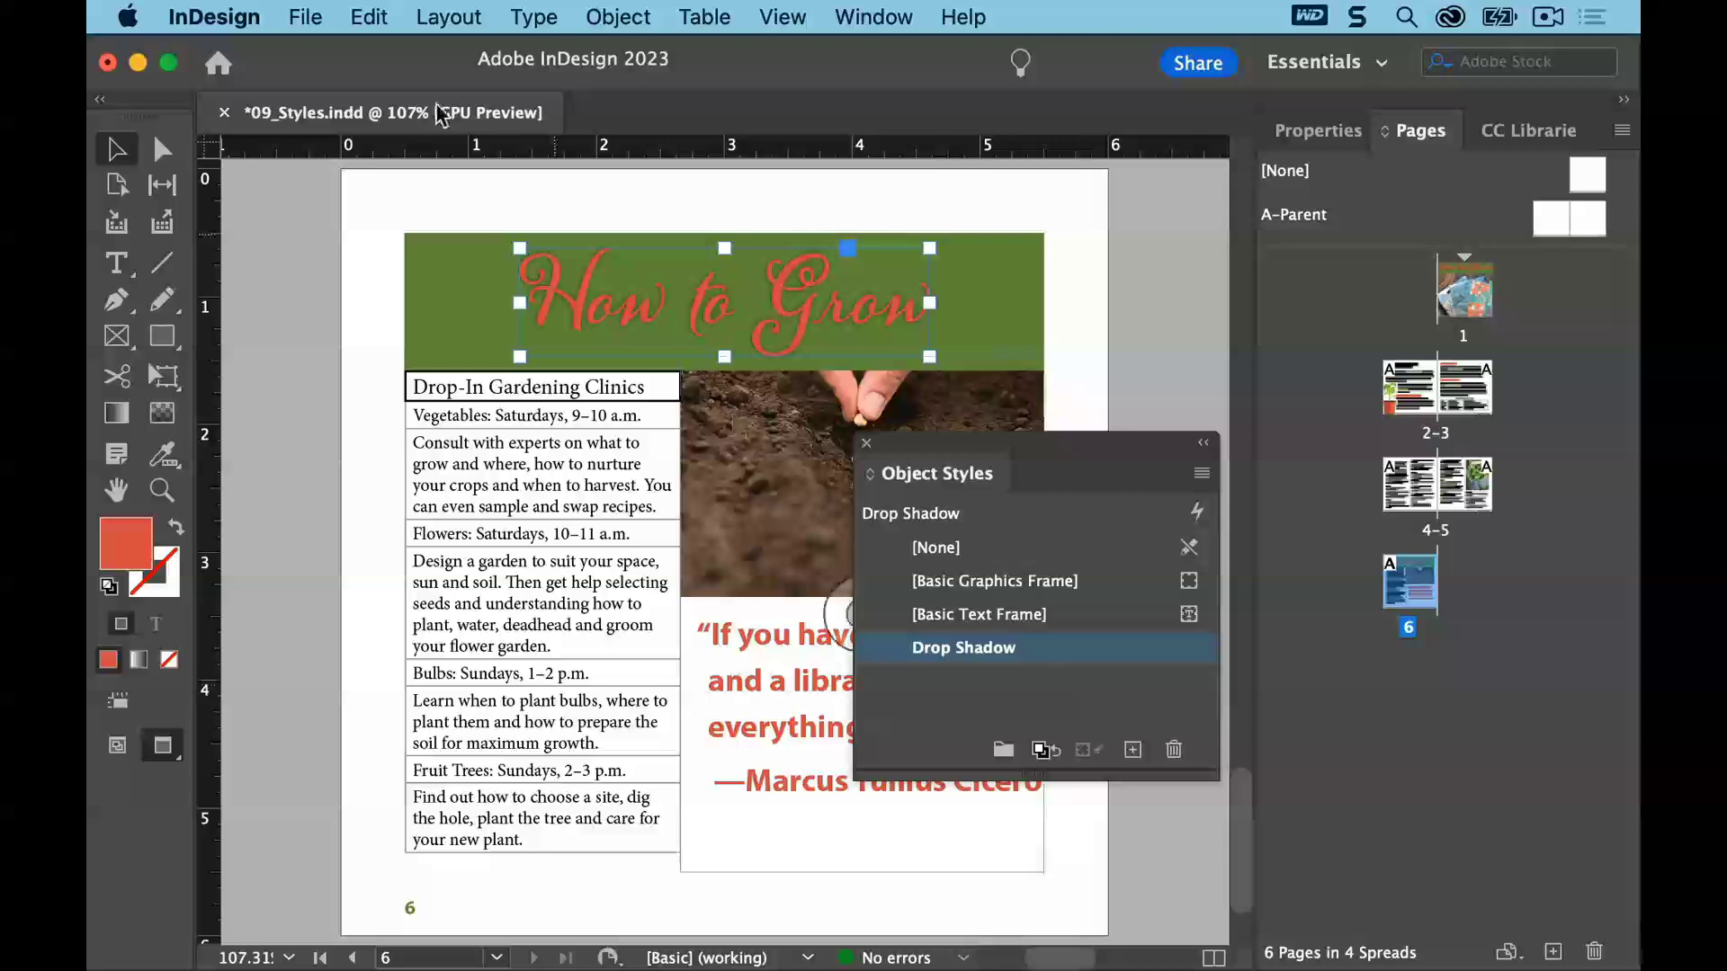
Deselect the "How to Grow" title and save 09_Styles.indd with the object style applied
left_click(369, 17)
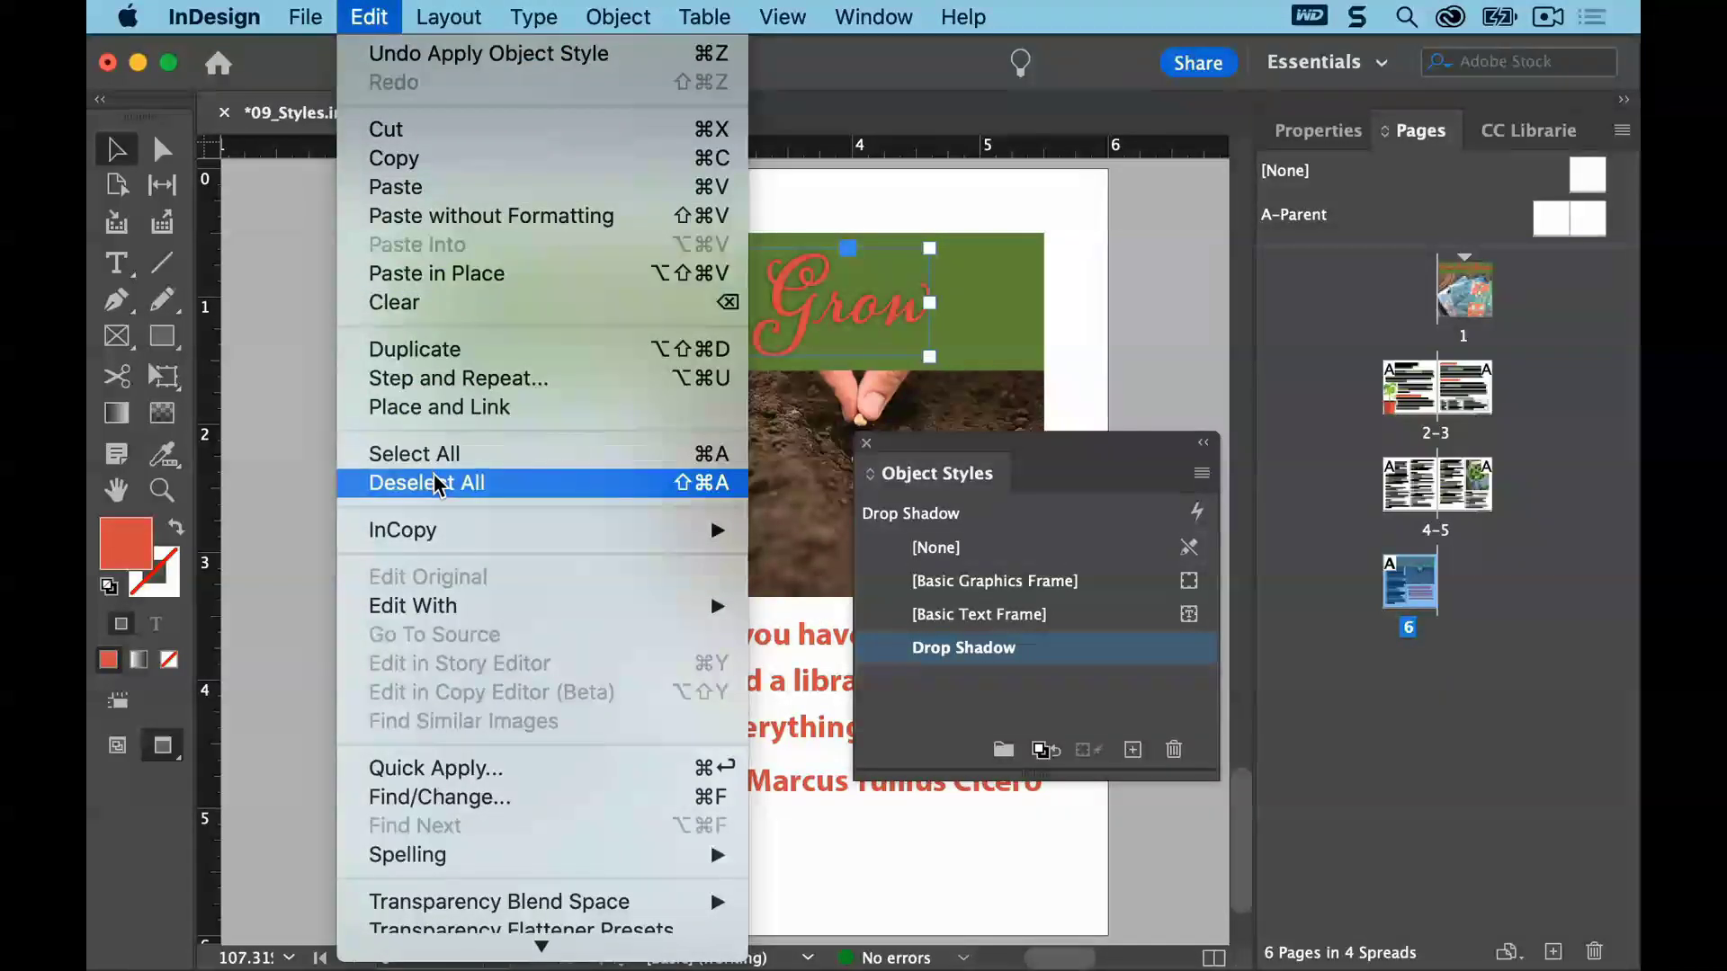
left_click(455, 483)
left_click(305, 17)
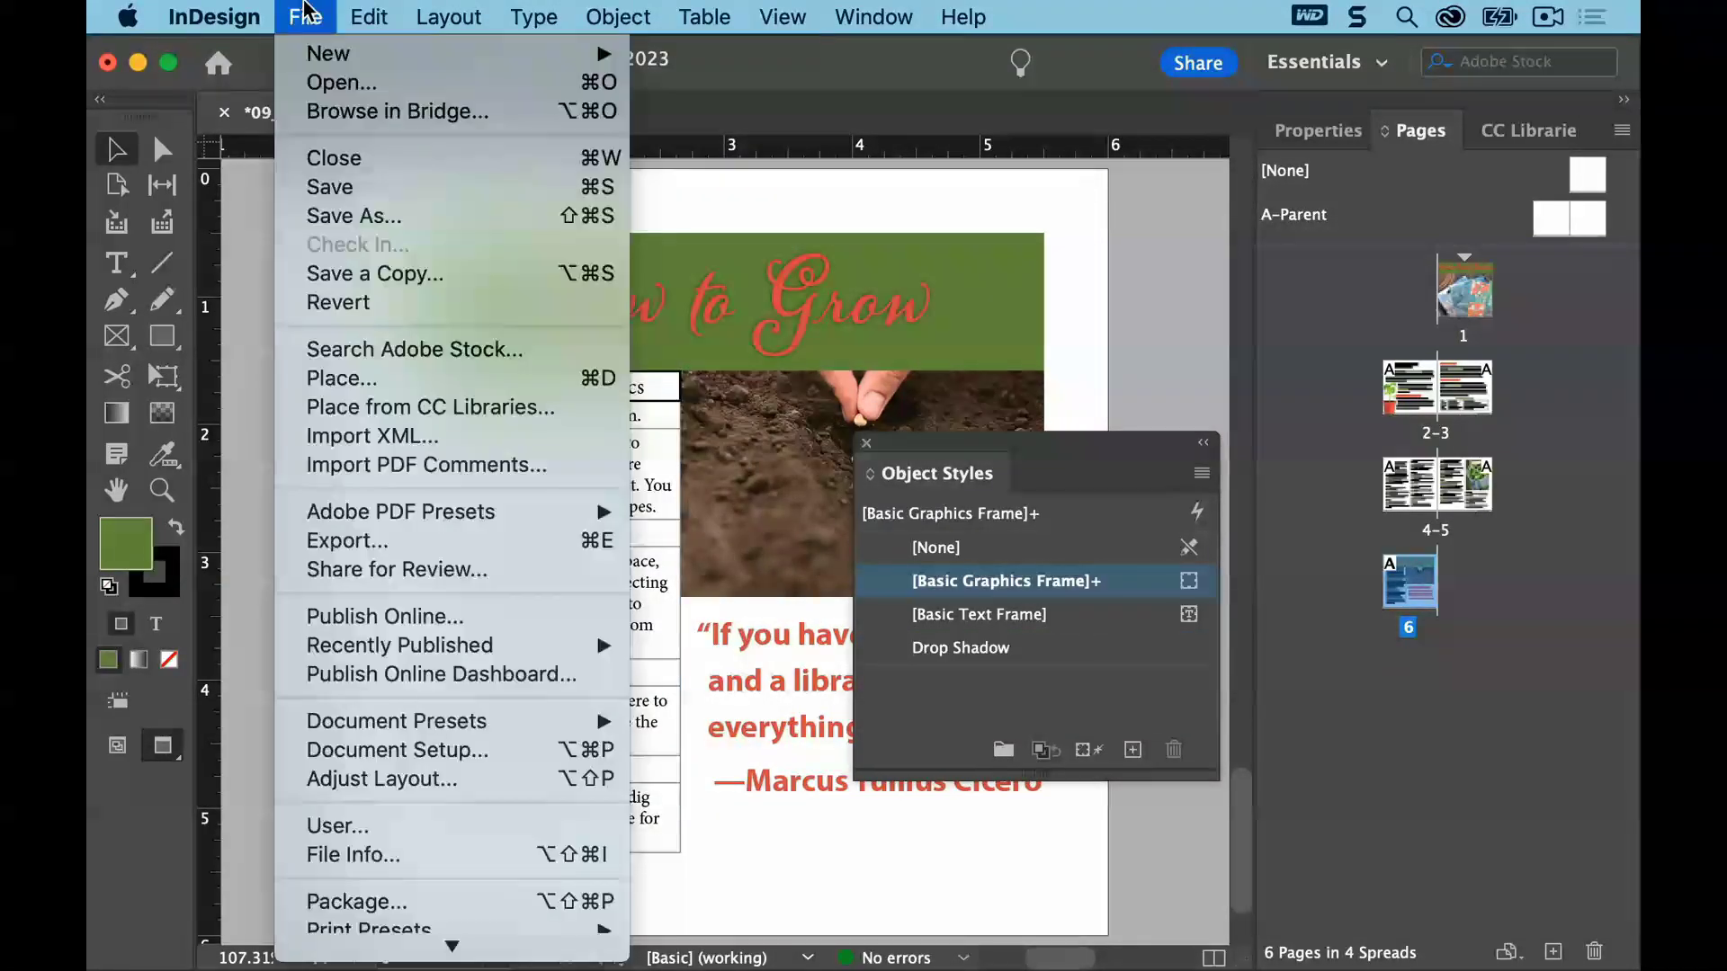
left_click(319, 189)
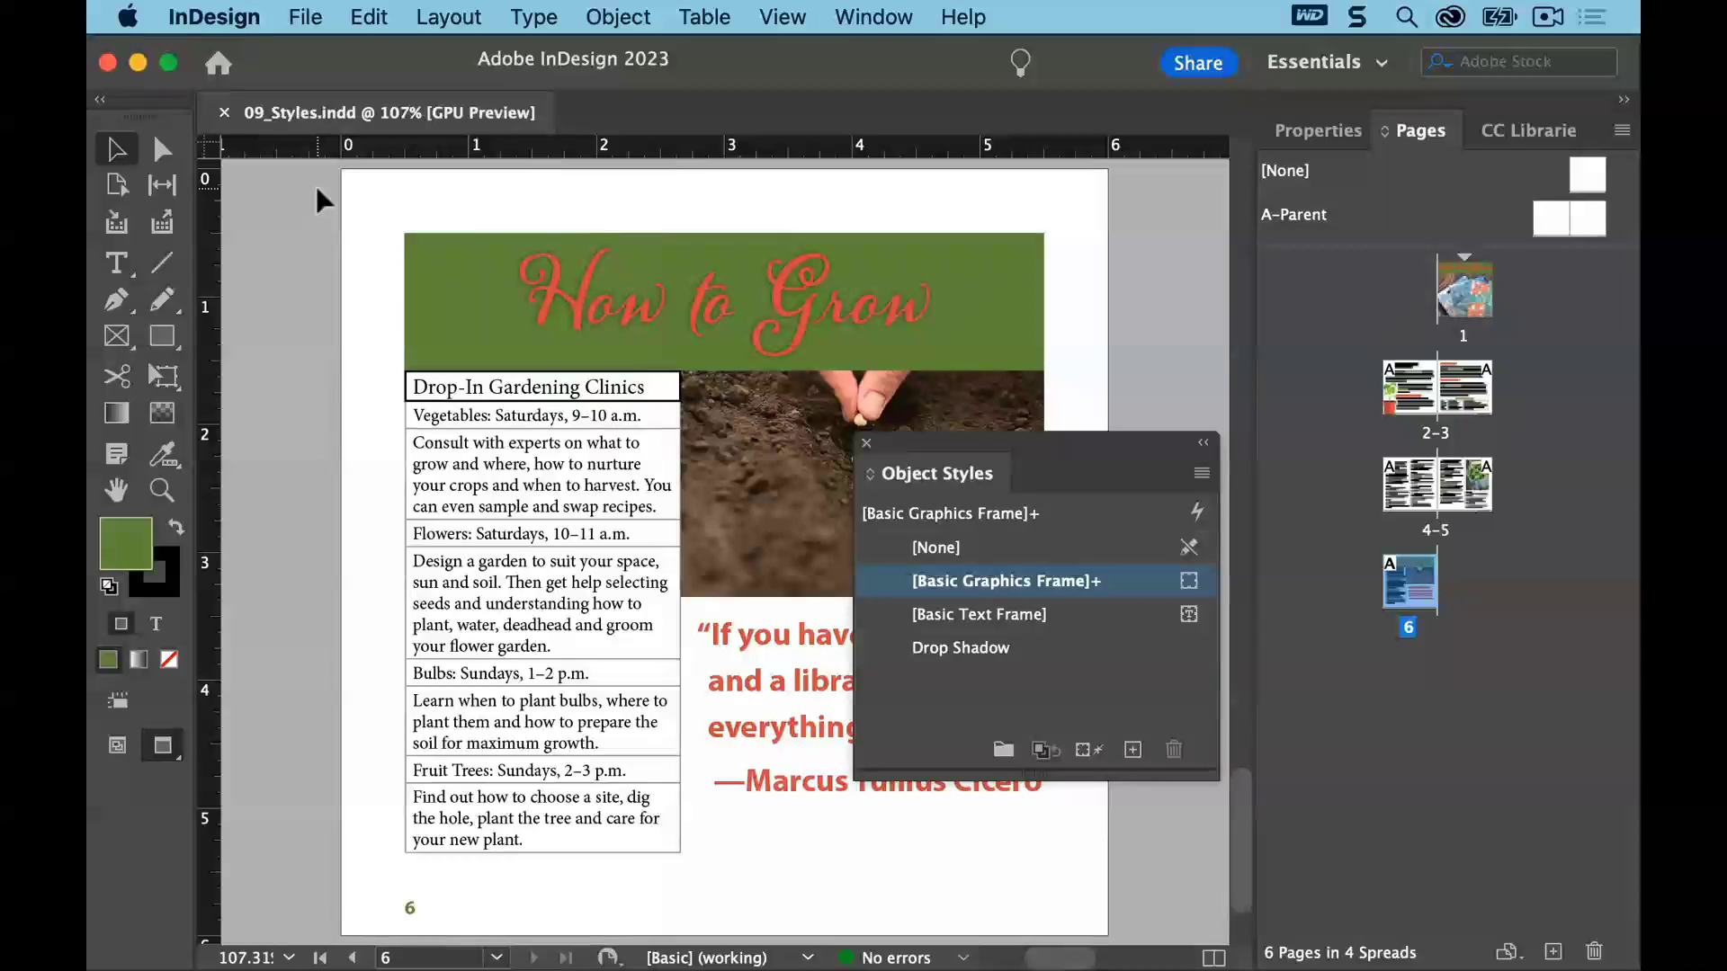
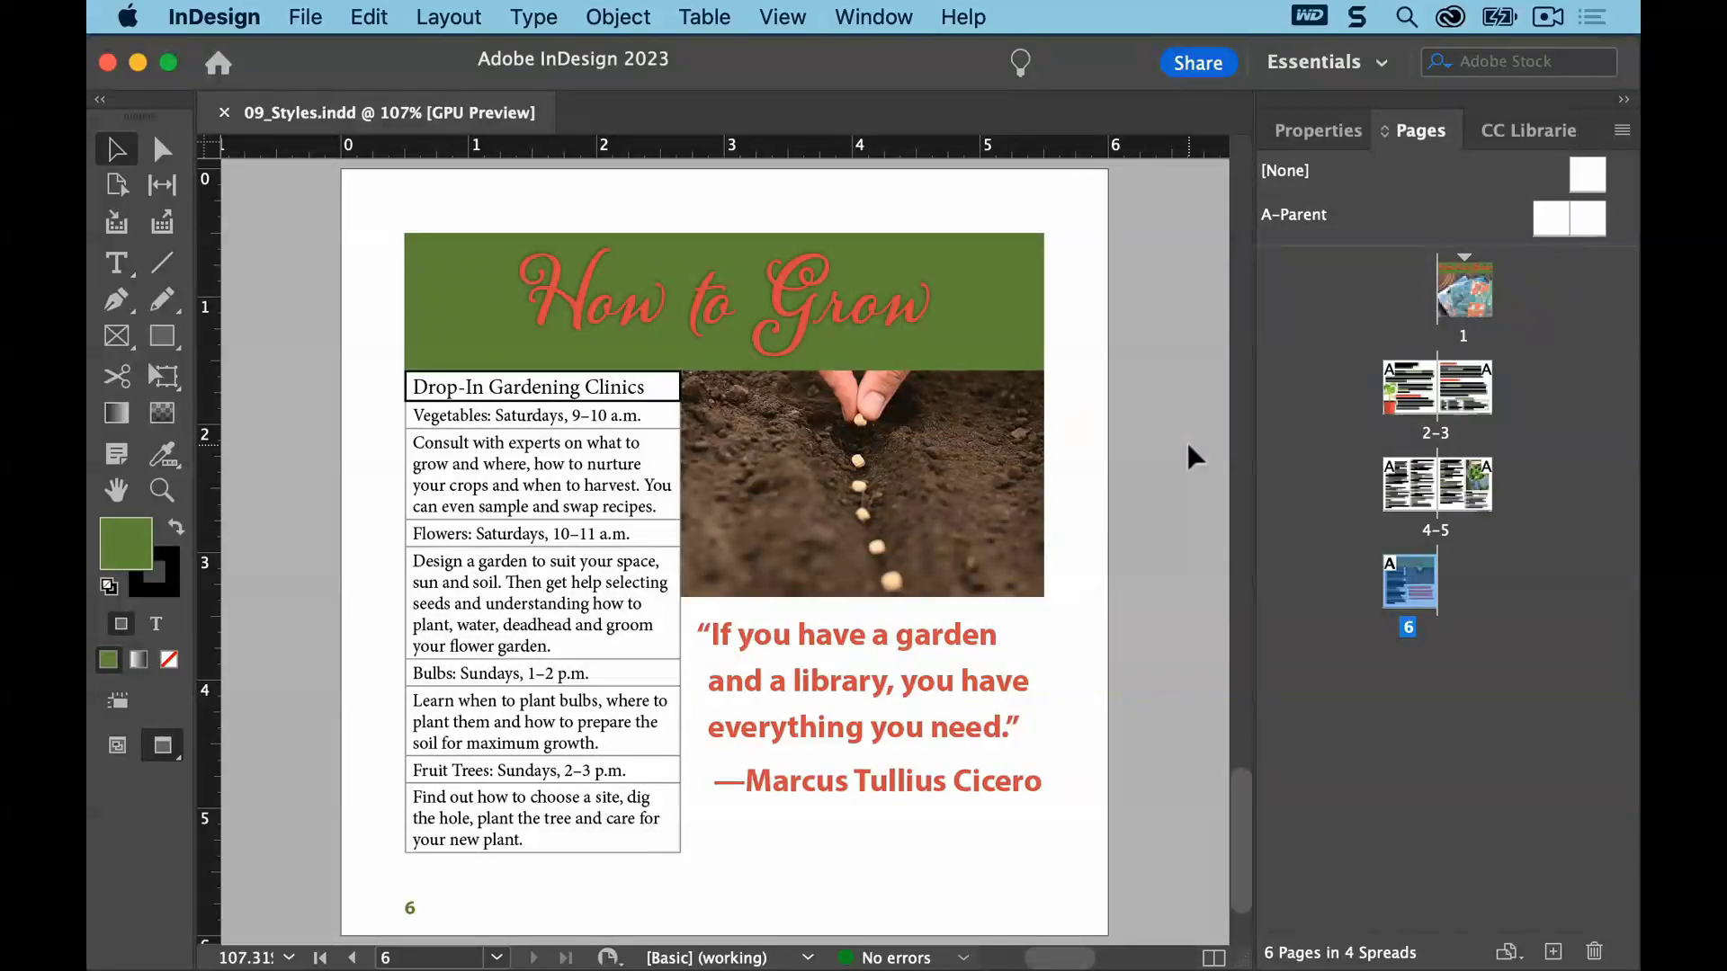
Fill the header row of the "Fabulous Flower Tips" table on page 3 with the Green-Brightest color
double_click(1468, 396)
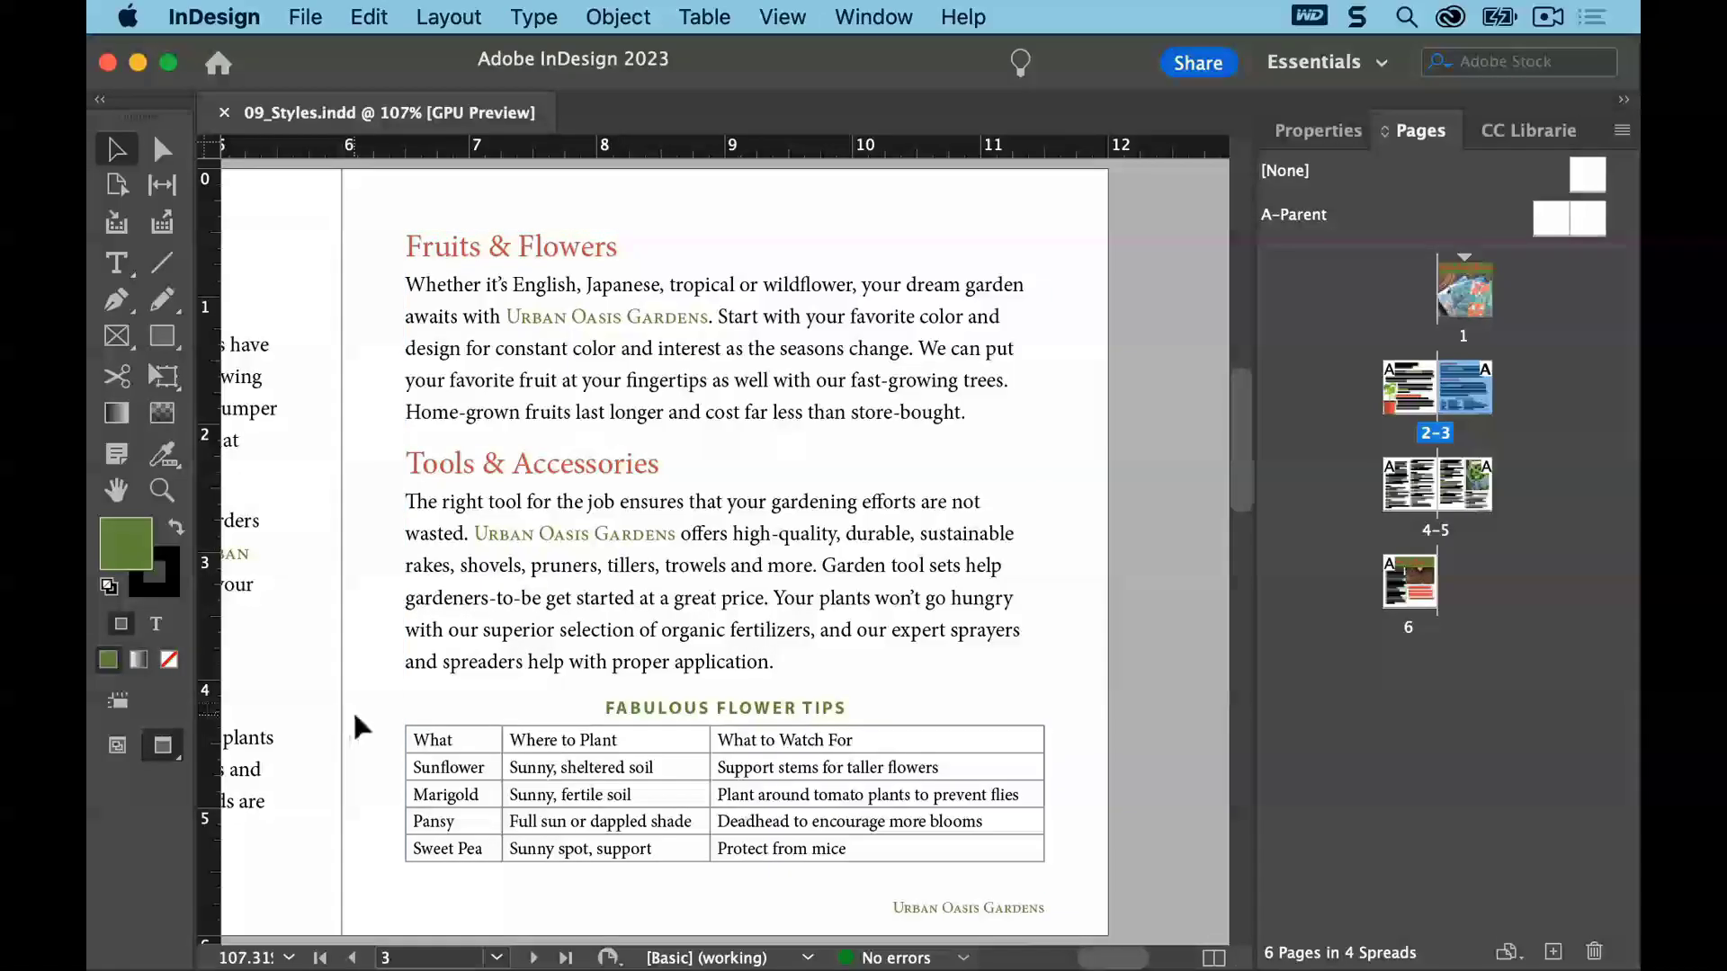
left_click(161, 490)
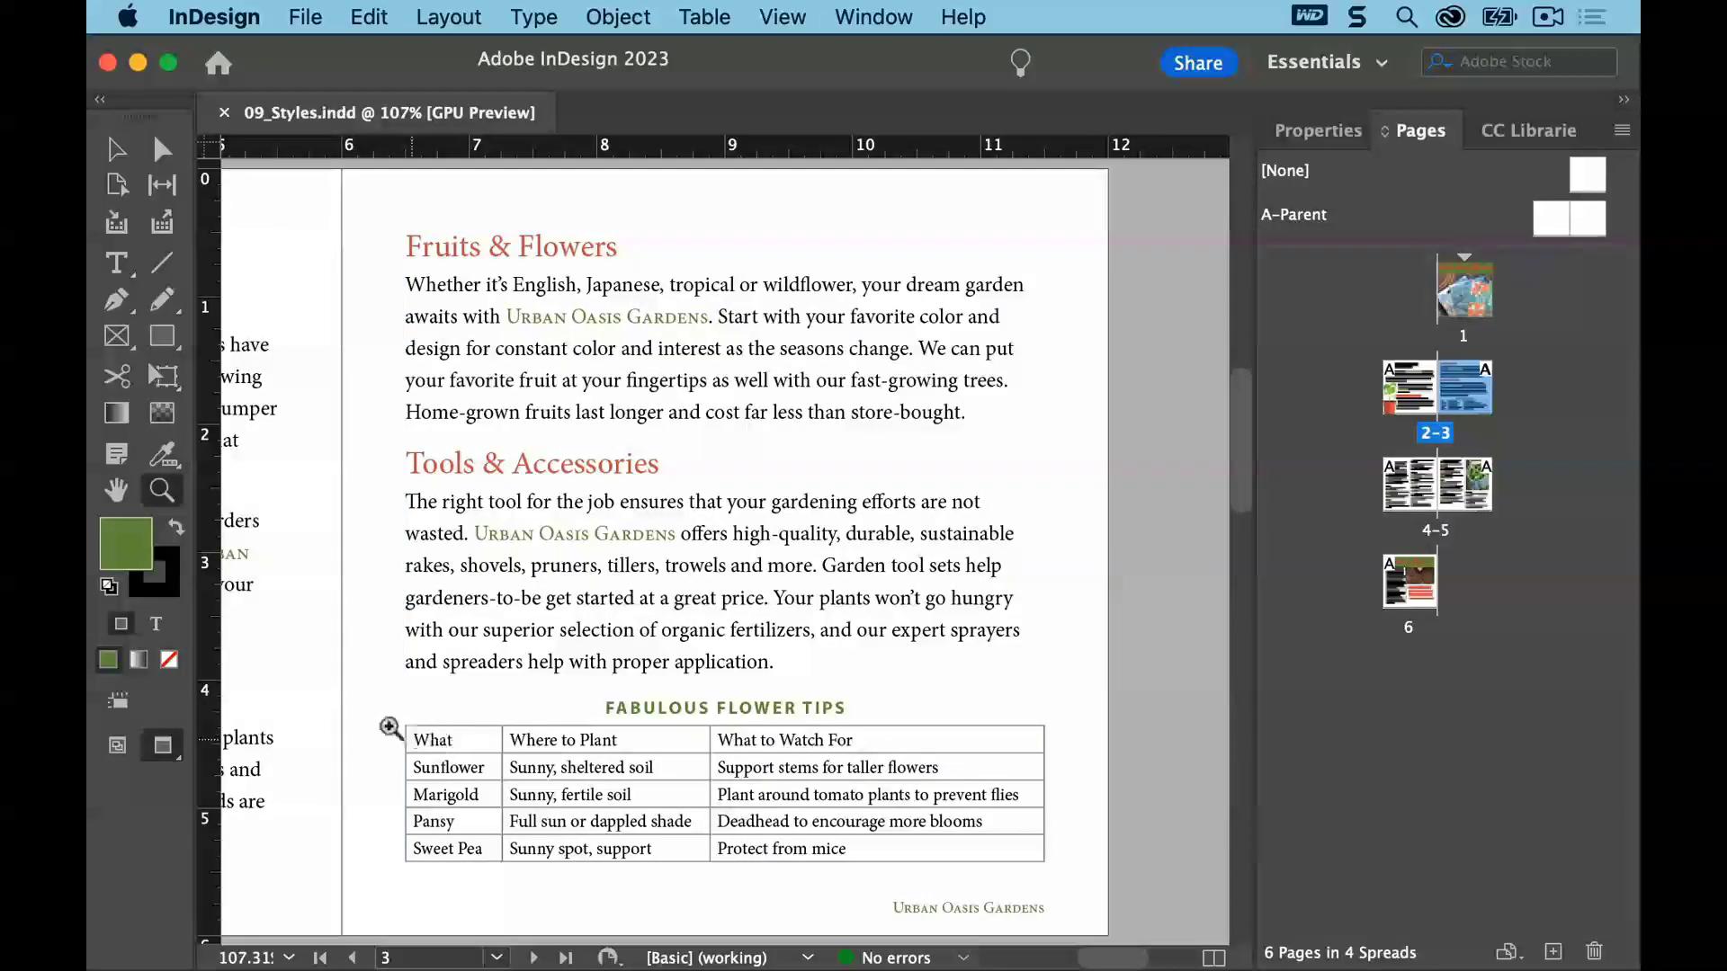
left_click_drag(376, 687, 1101, 882)
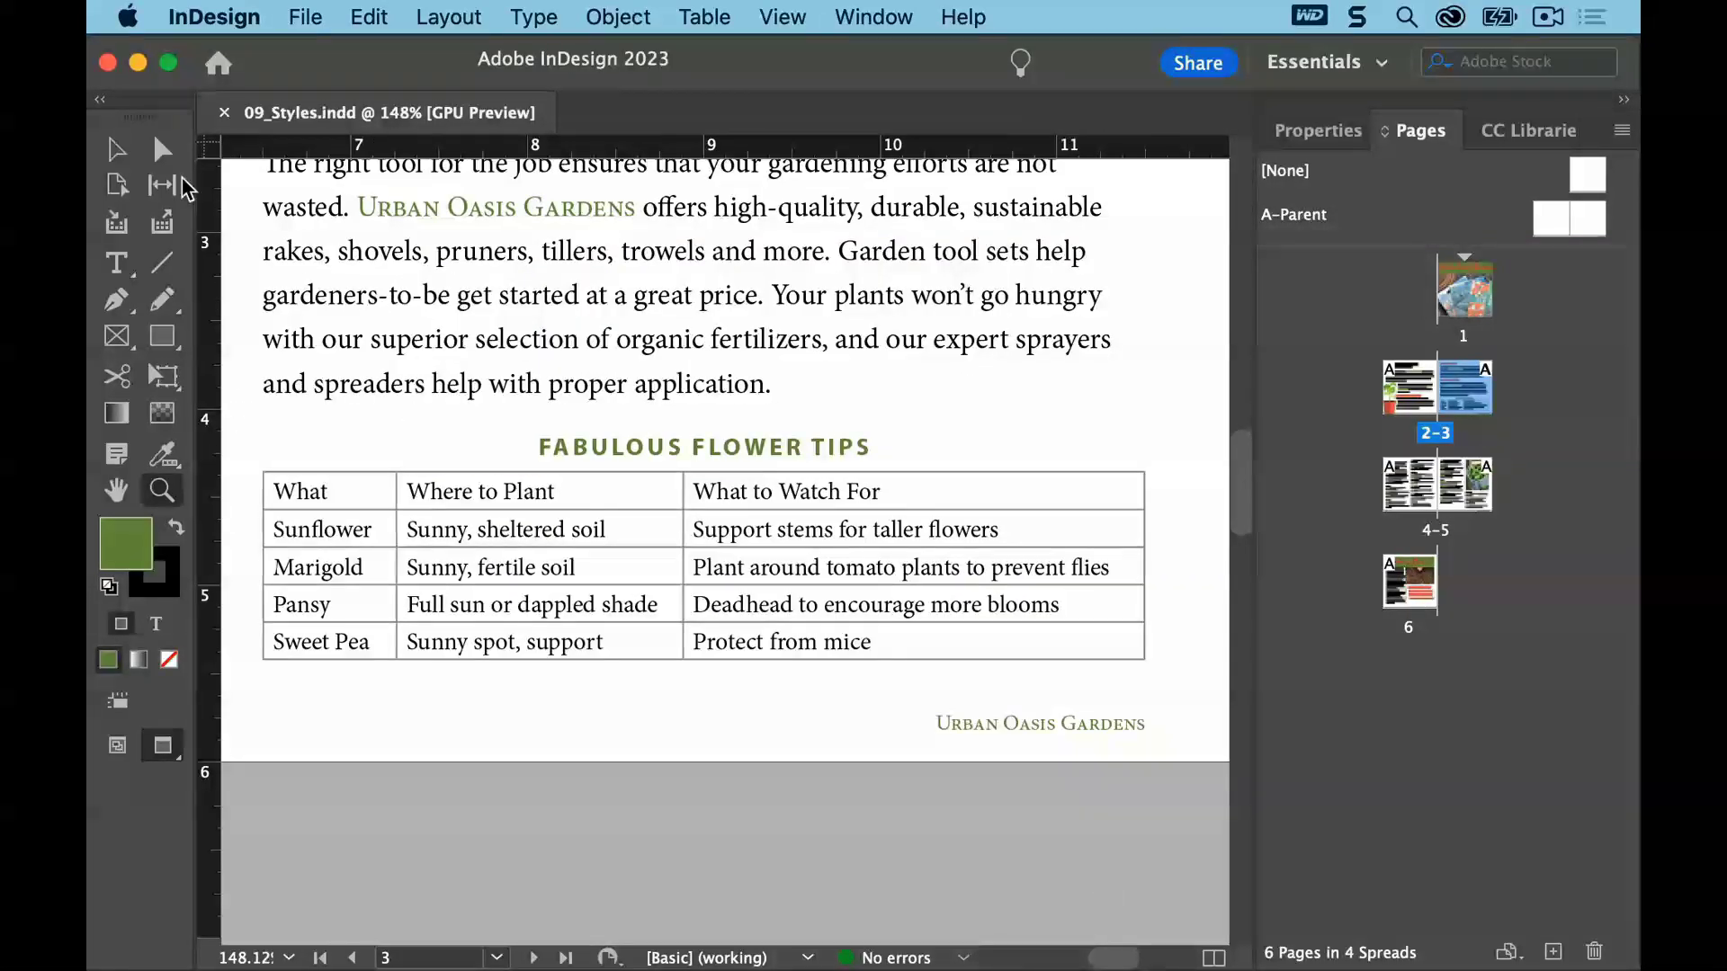
left_click(116, 148)
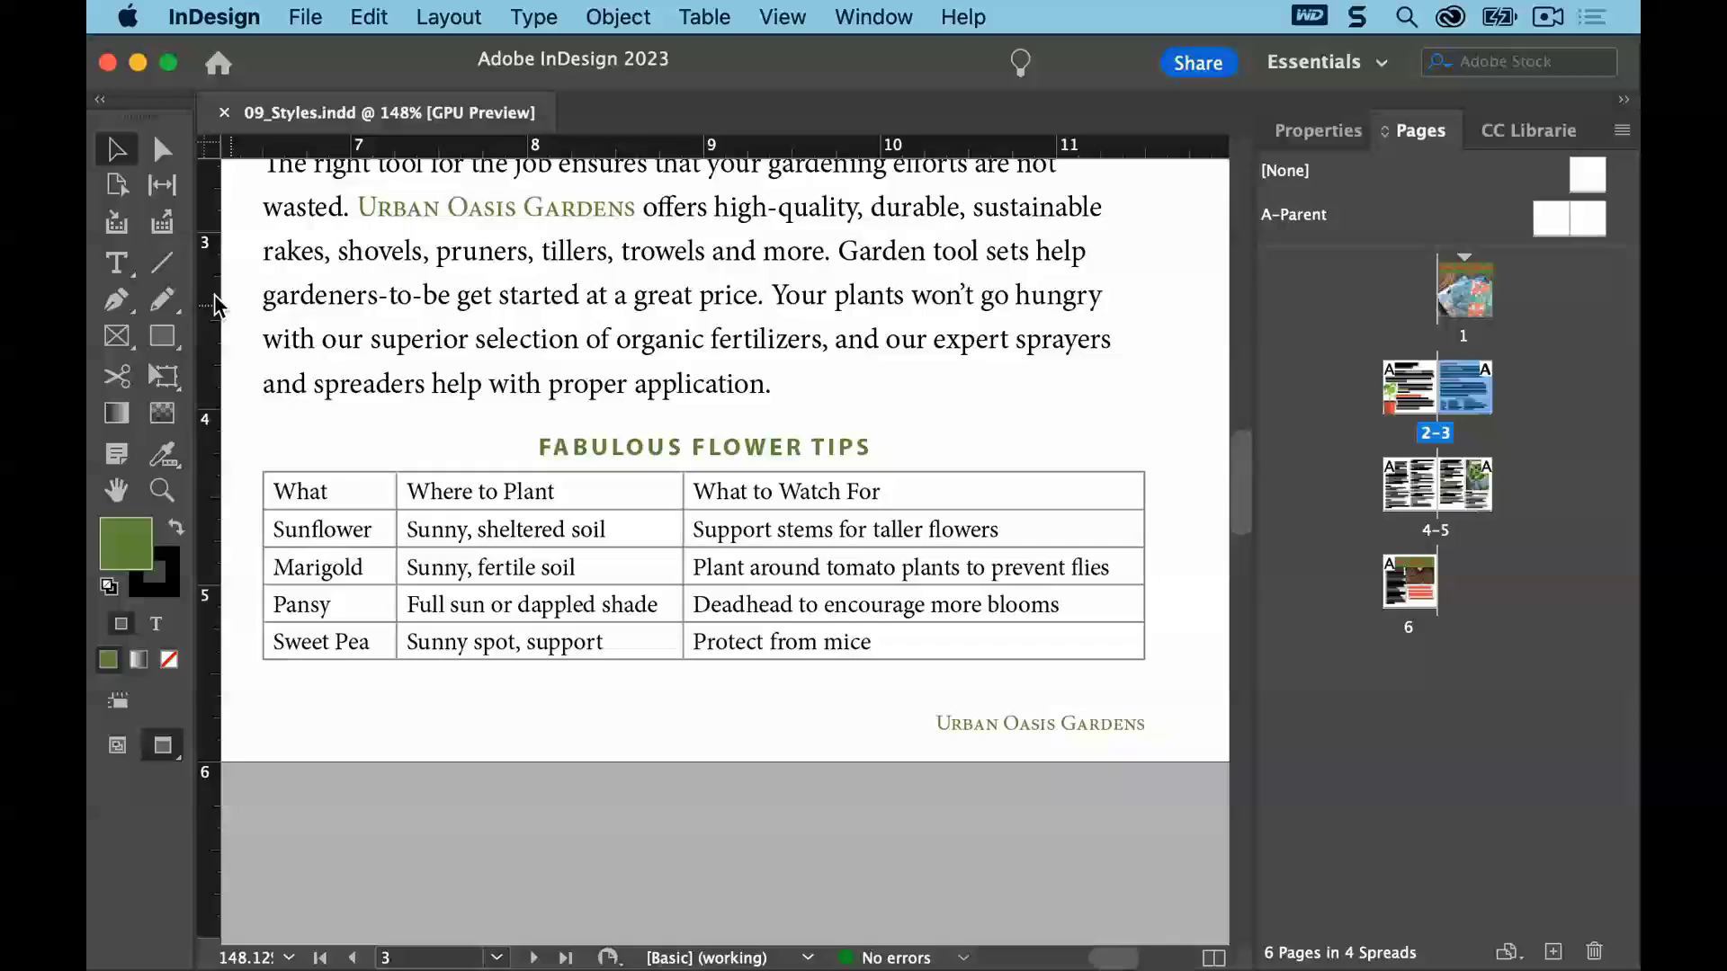
left_click(116, 263)
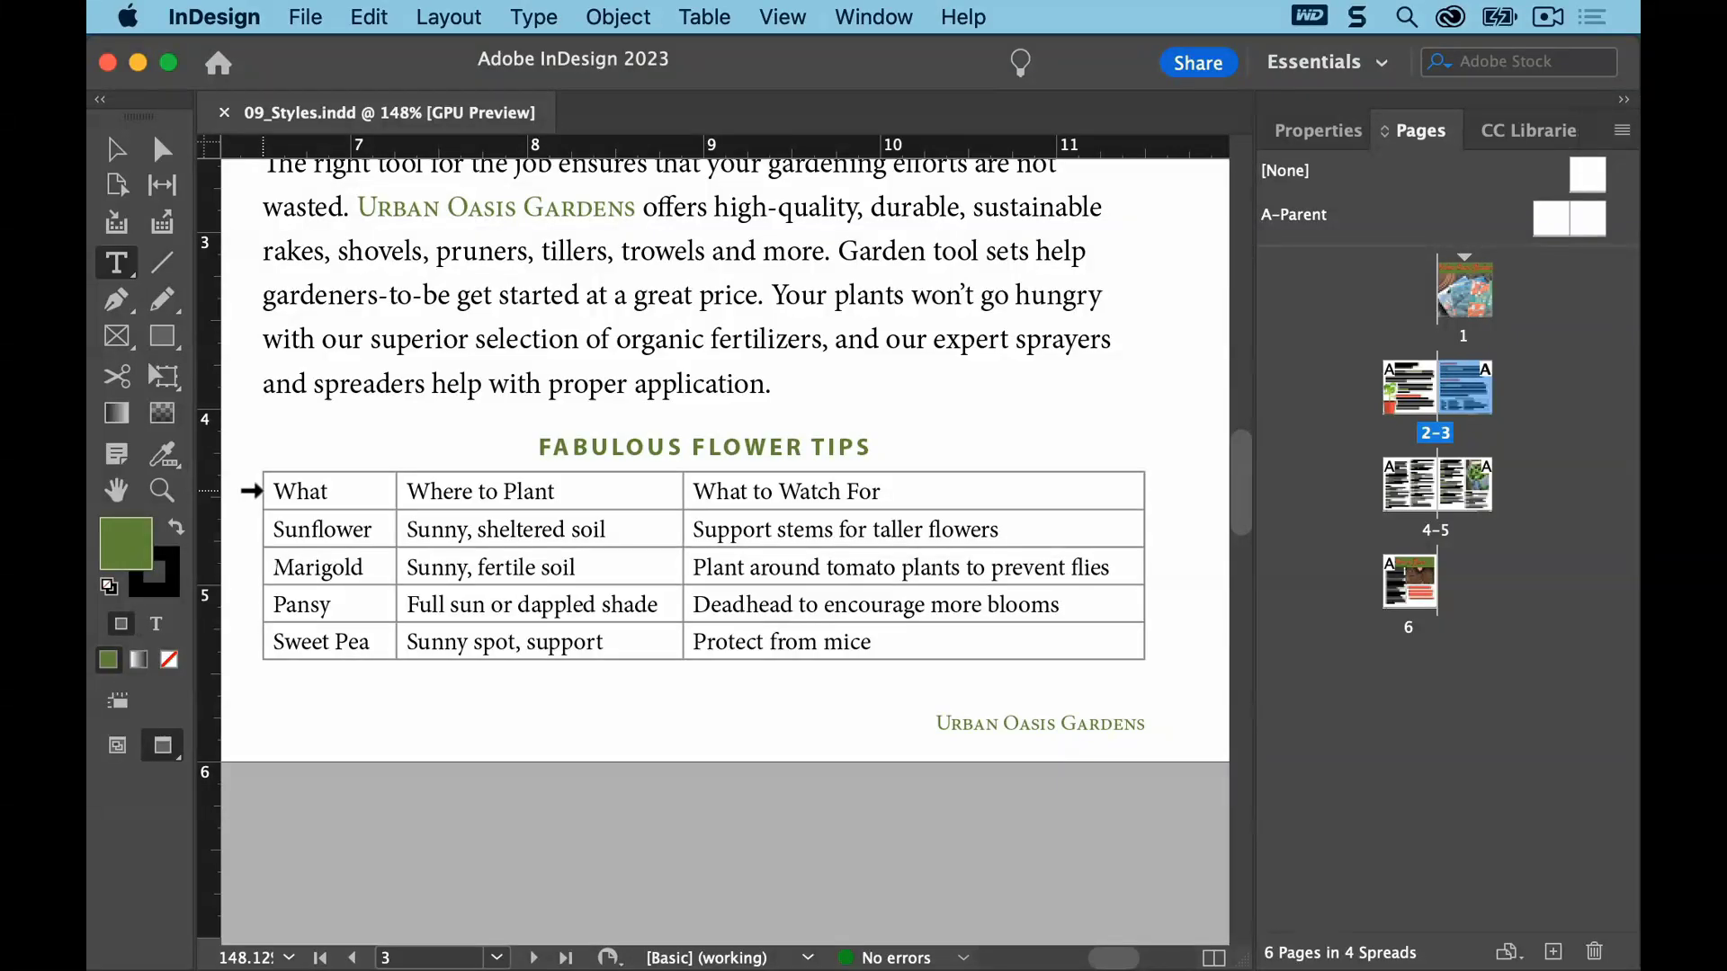
left_click(251, 490)
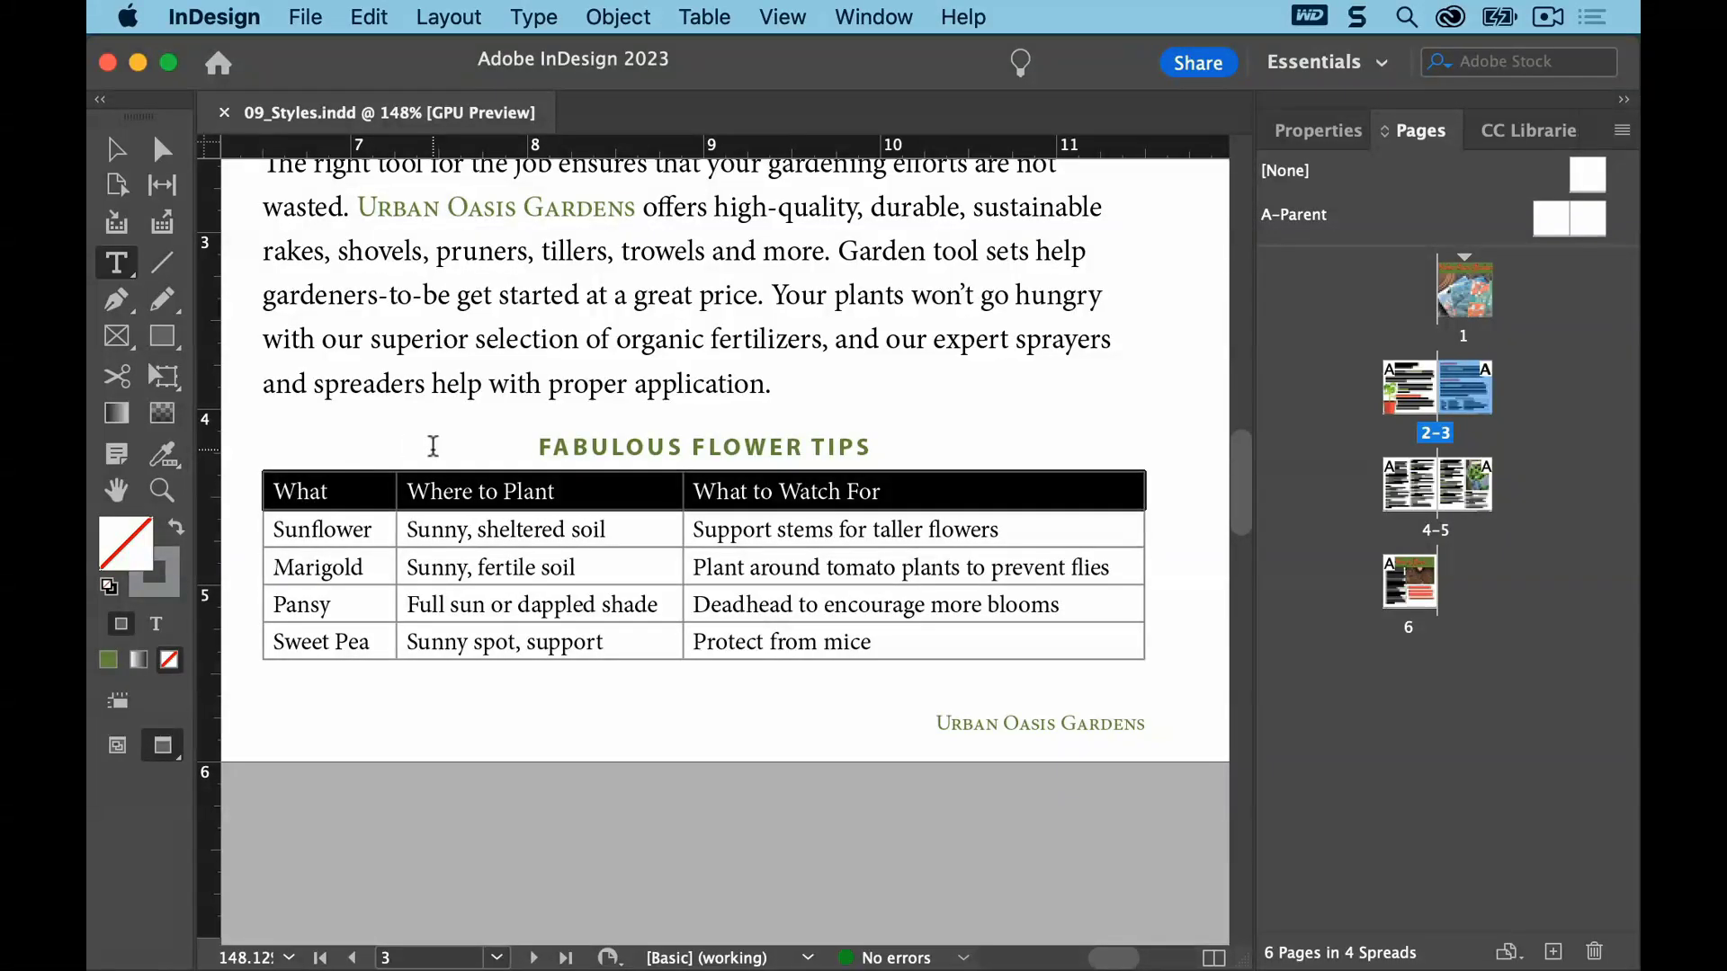
left_click(693, 18)
mouse_move(748, 185)
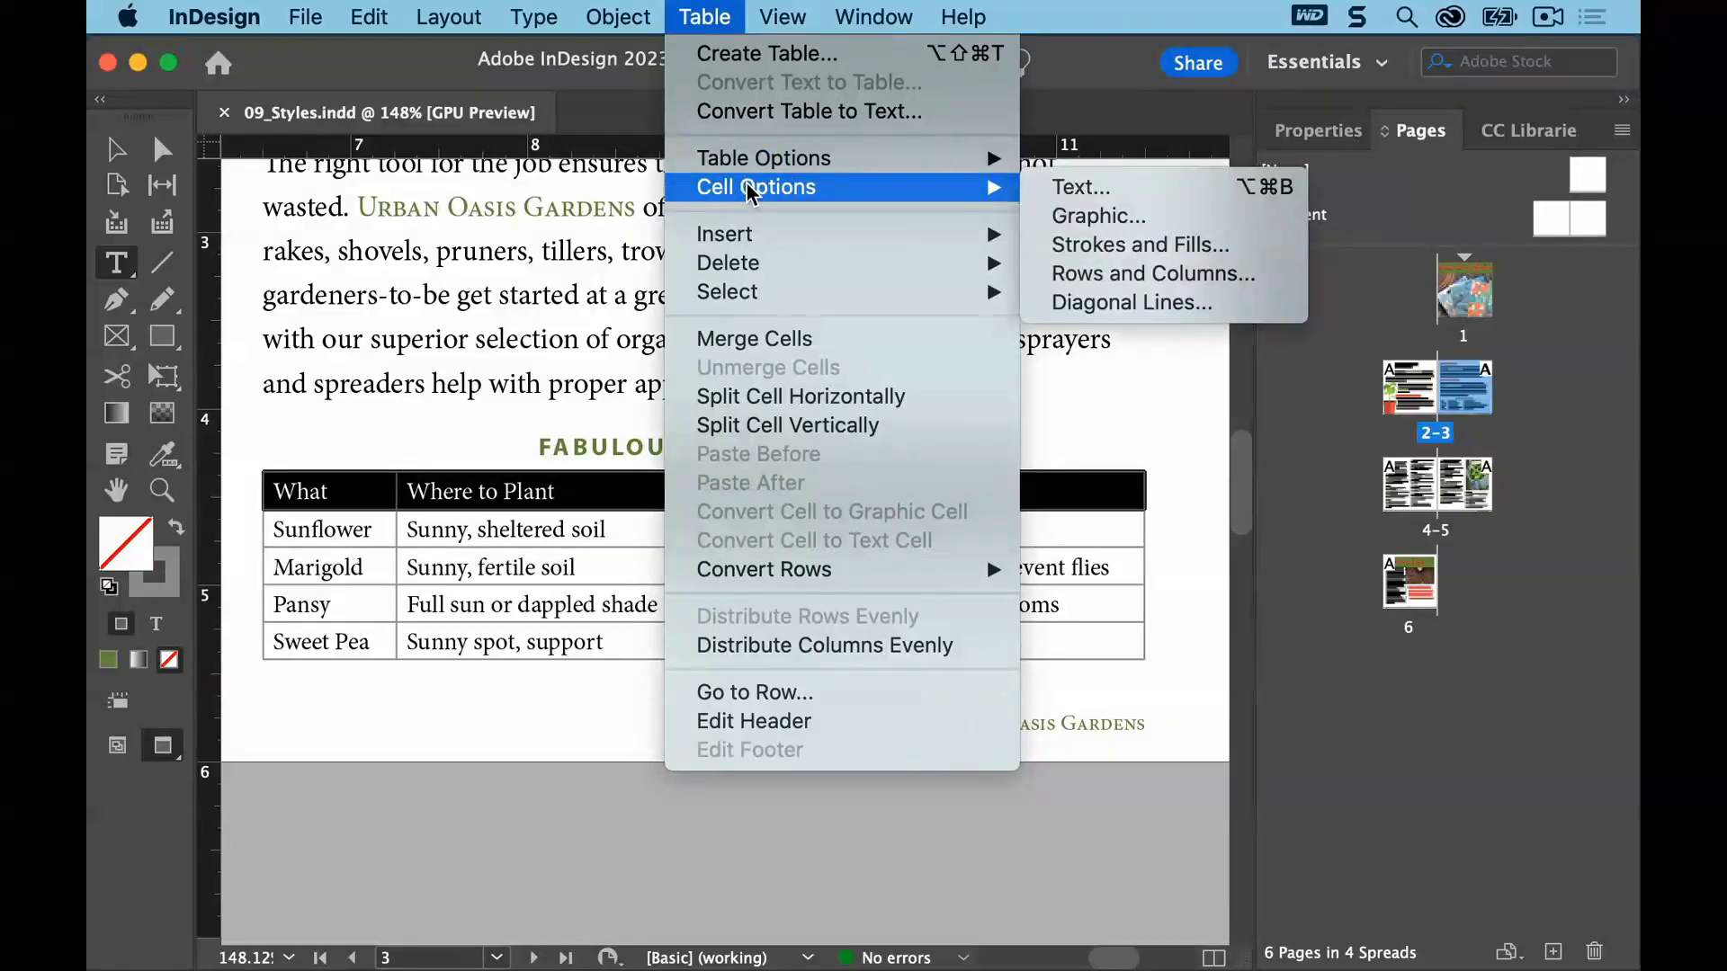
left_click(1244, 245)
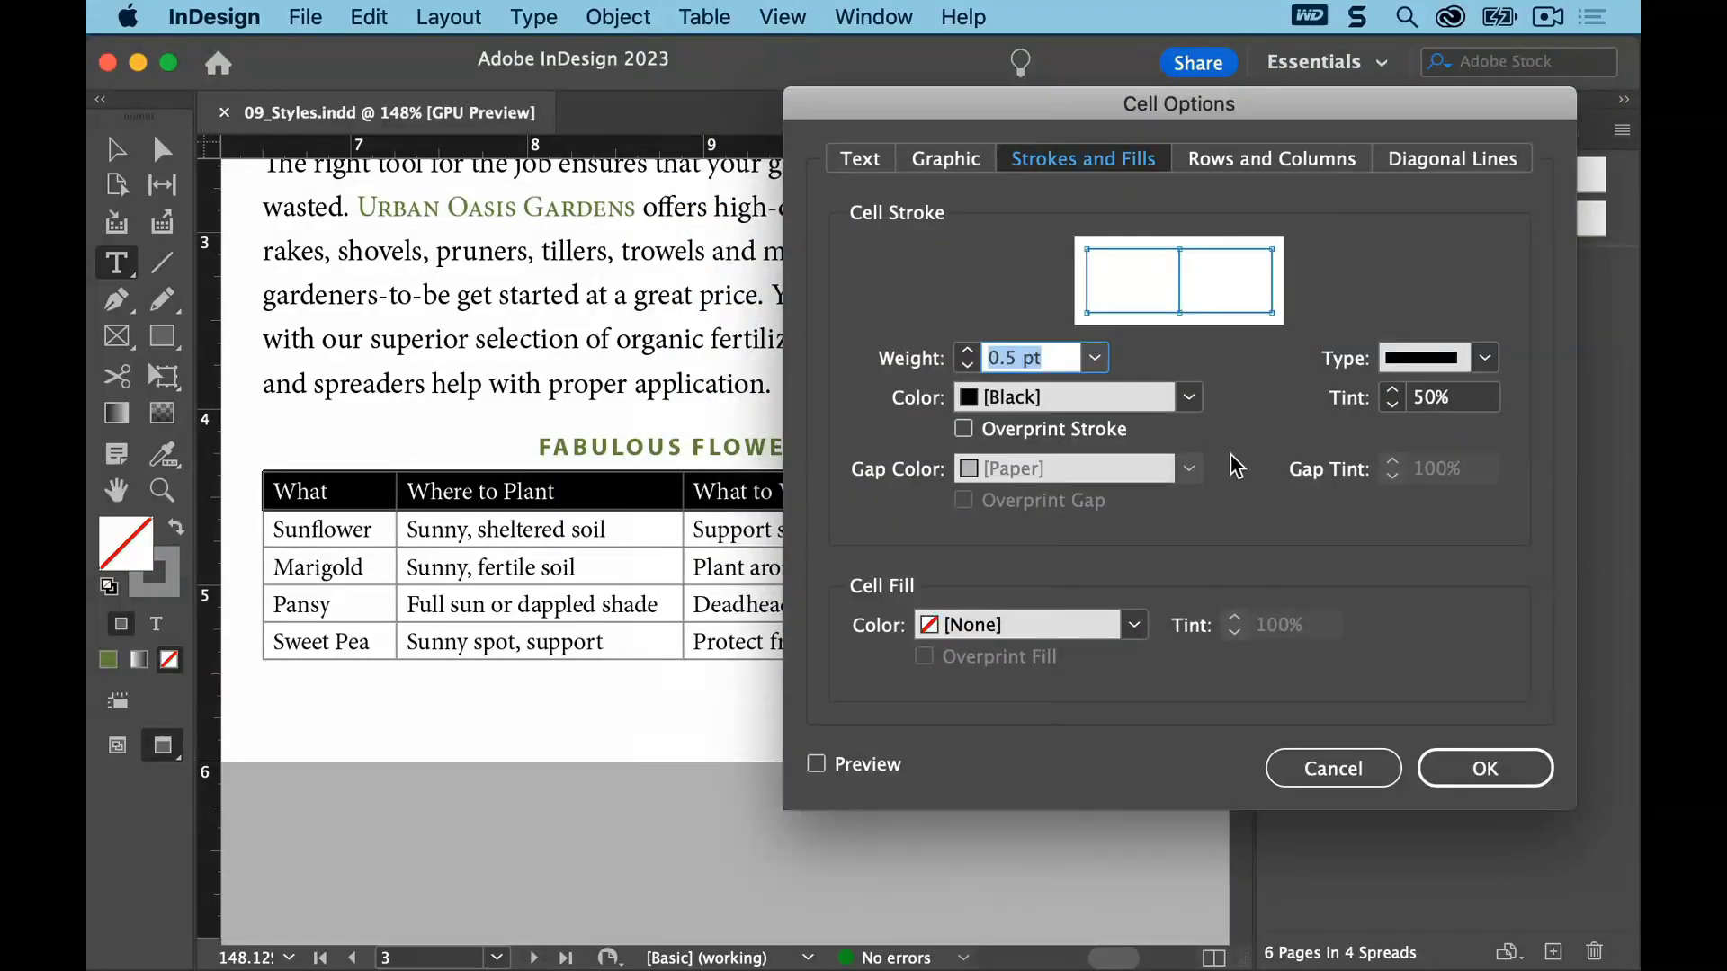
left_click(1134, 625)
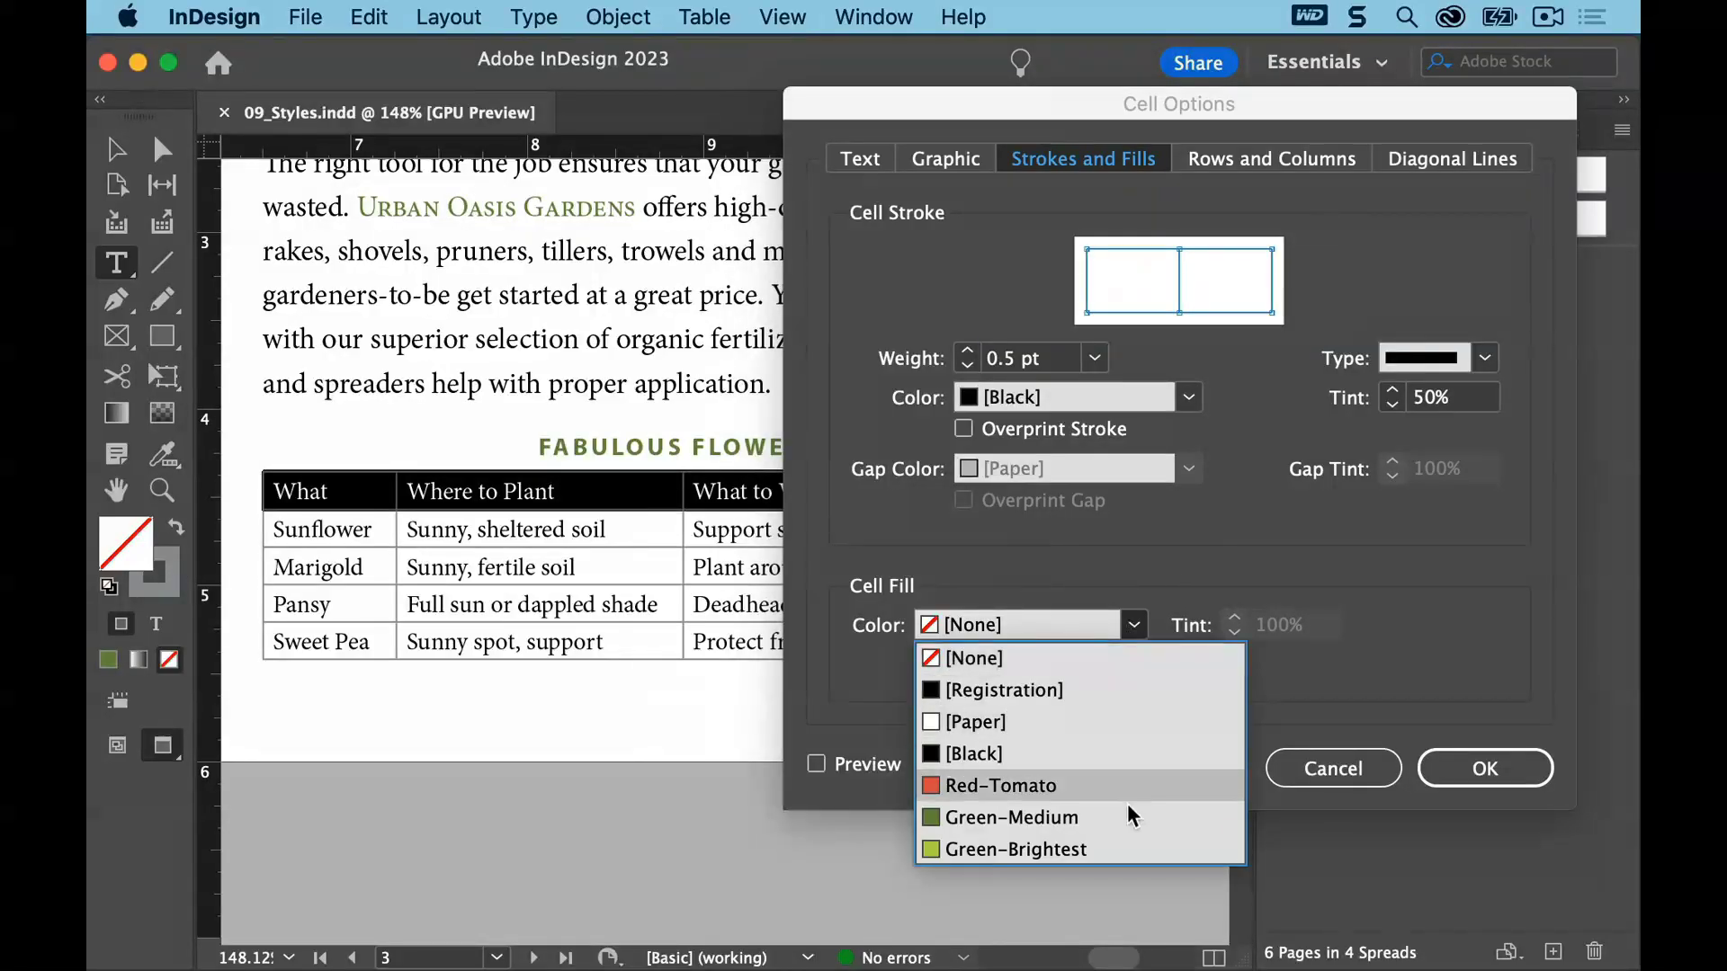
left_click(1124, 849)
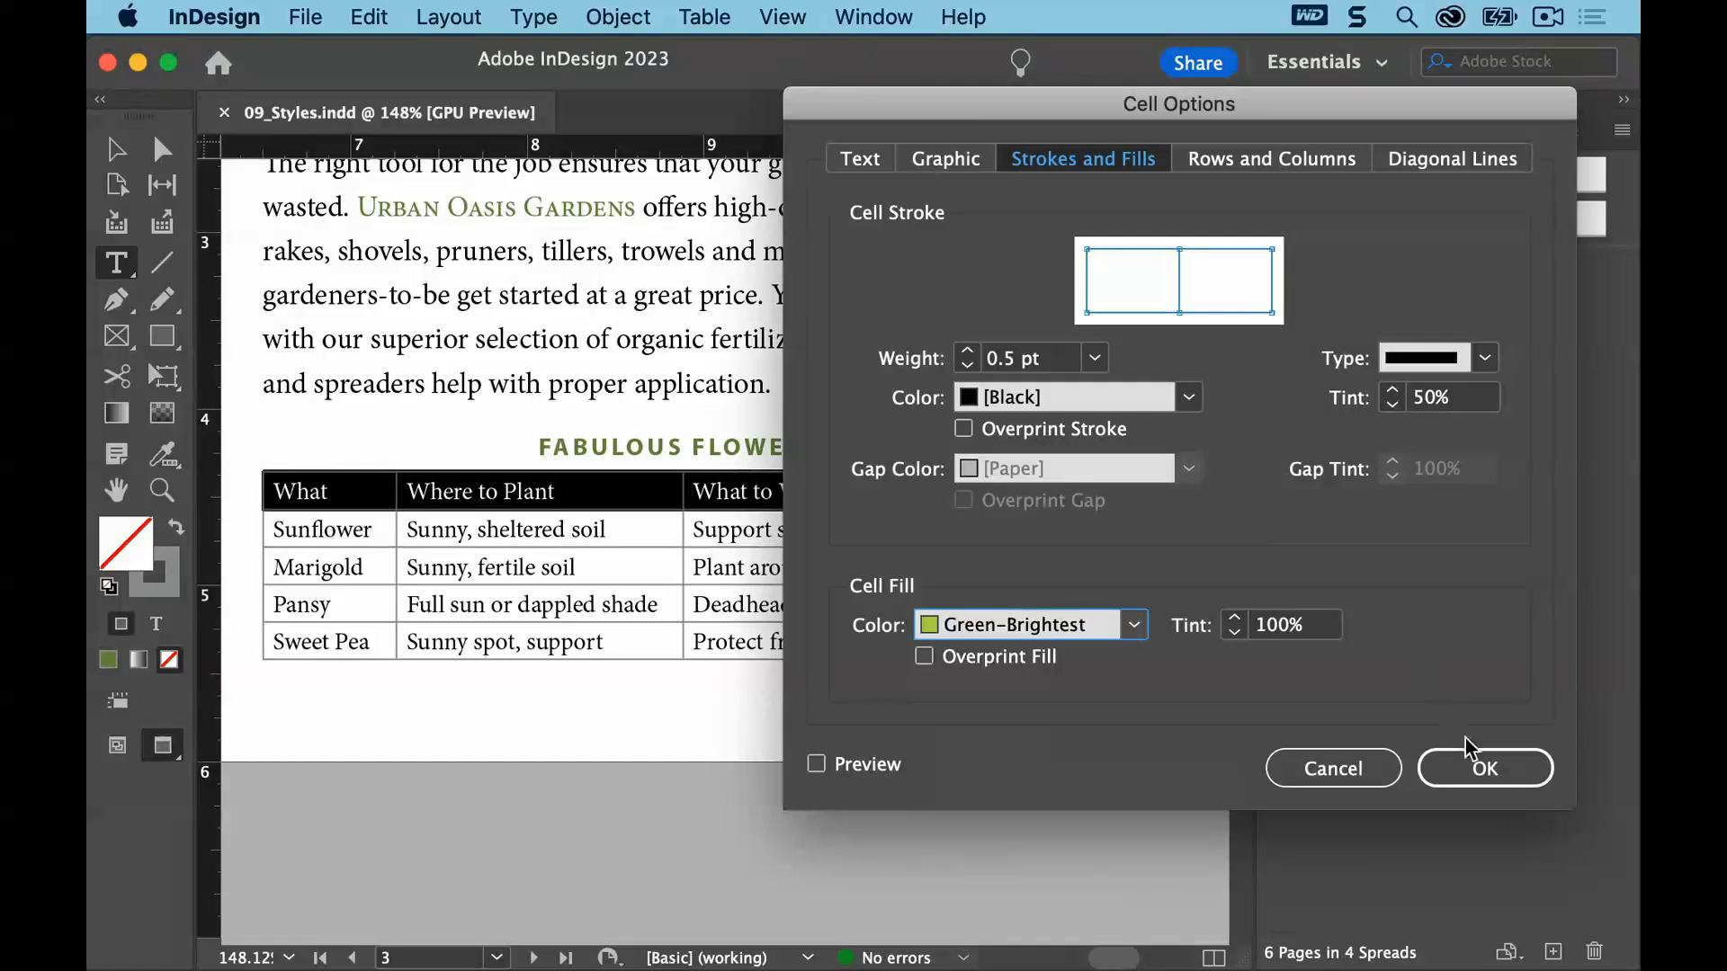
left_click(1485, 766)
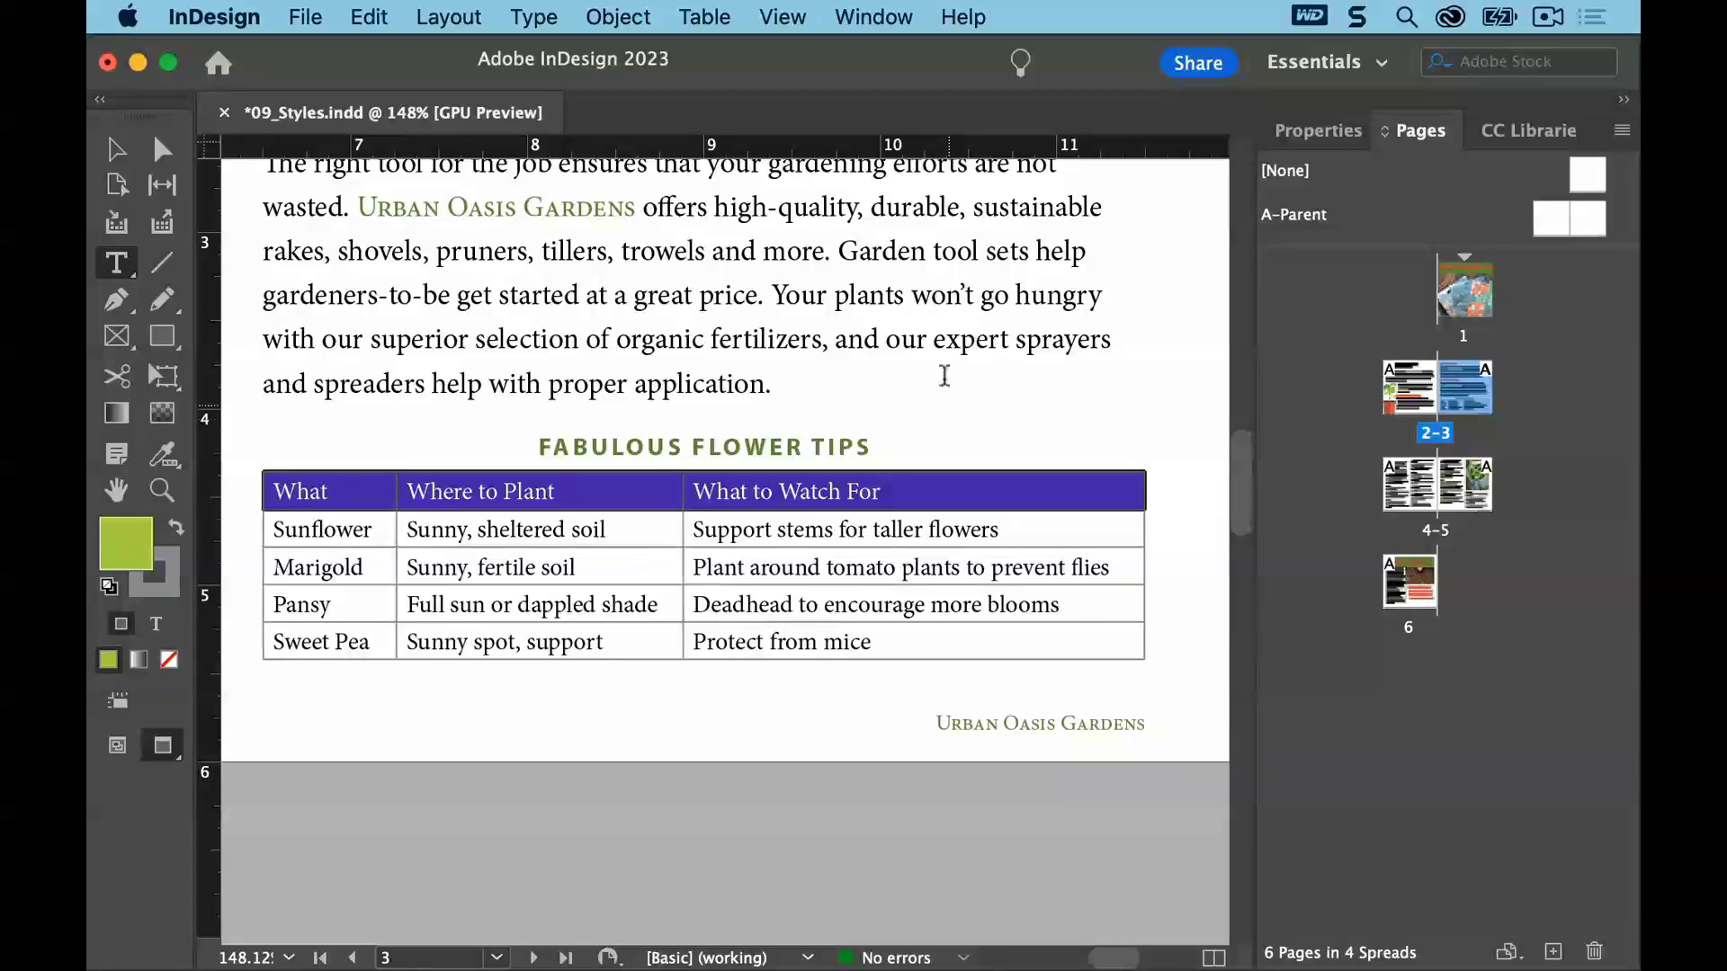
Create a cell style named Table Head from the selected header row, using the Head 4 paragraph style
left_click(893, 13)
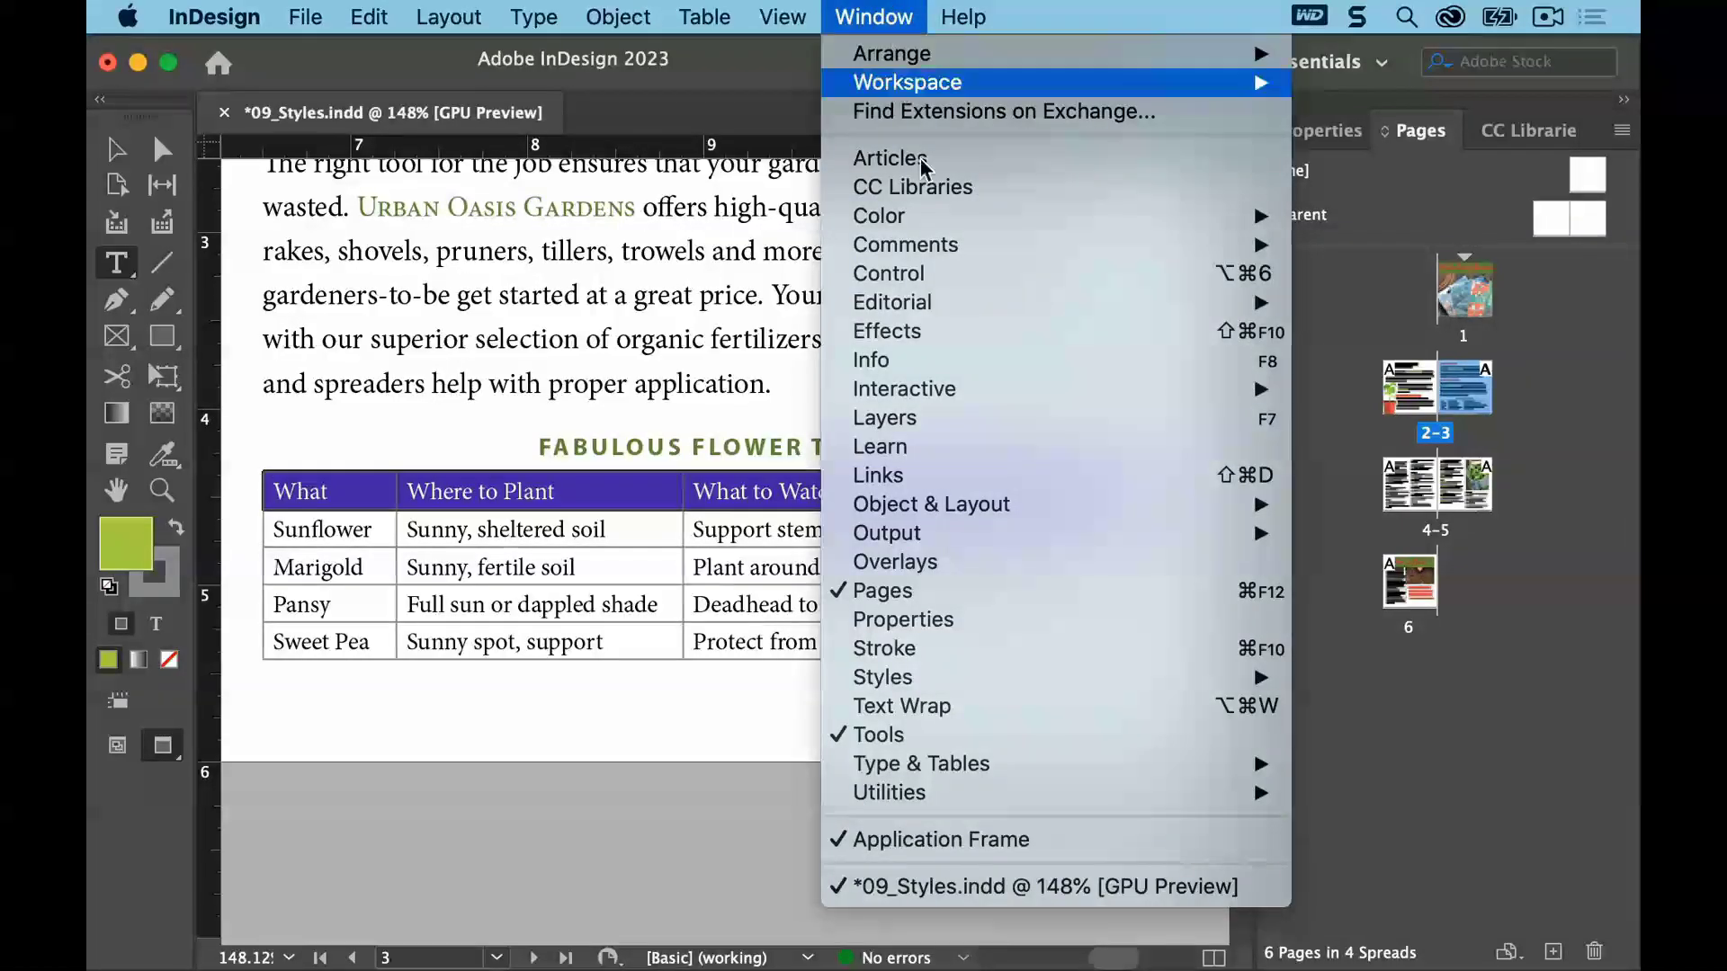
mouse_move(1039, 679)
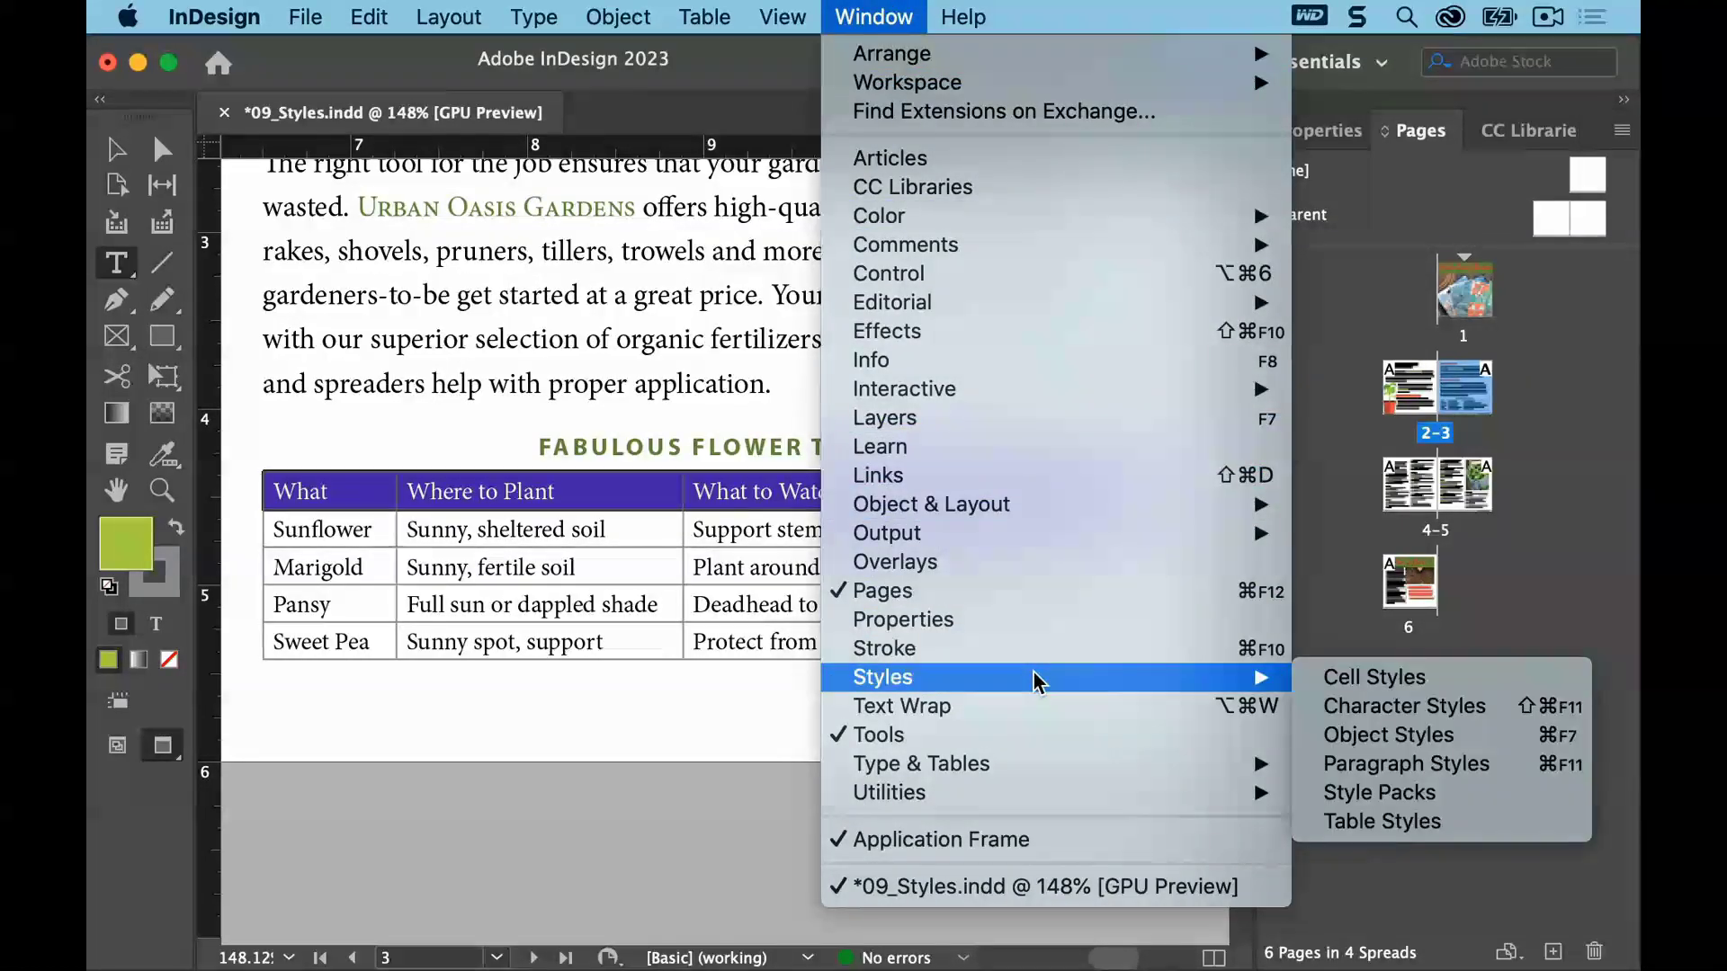
left_click(1463, 680)
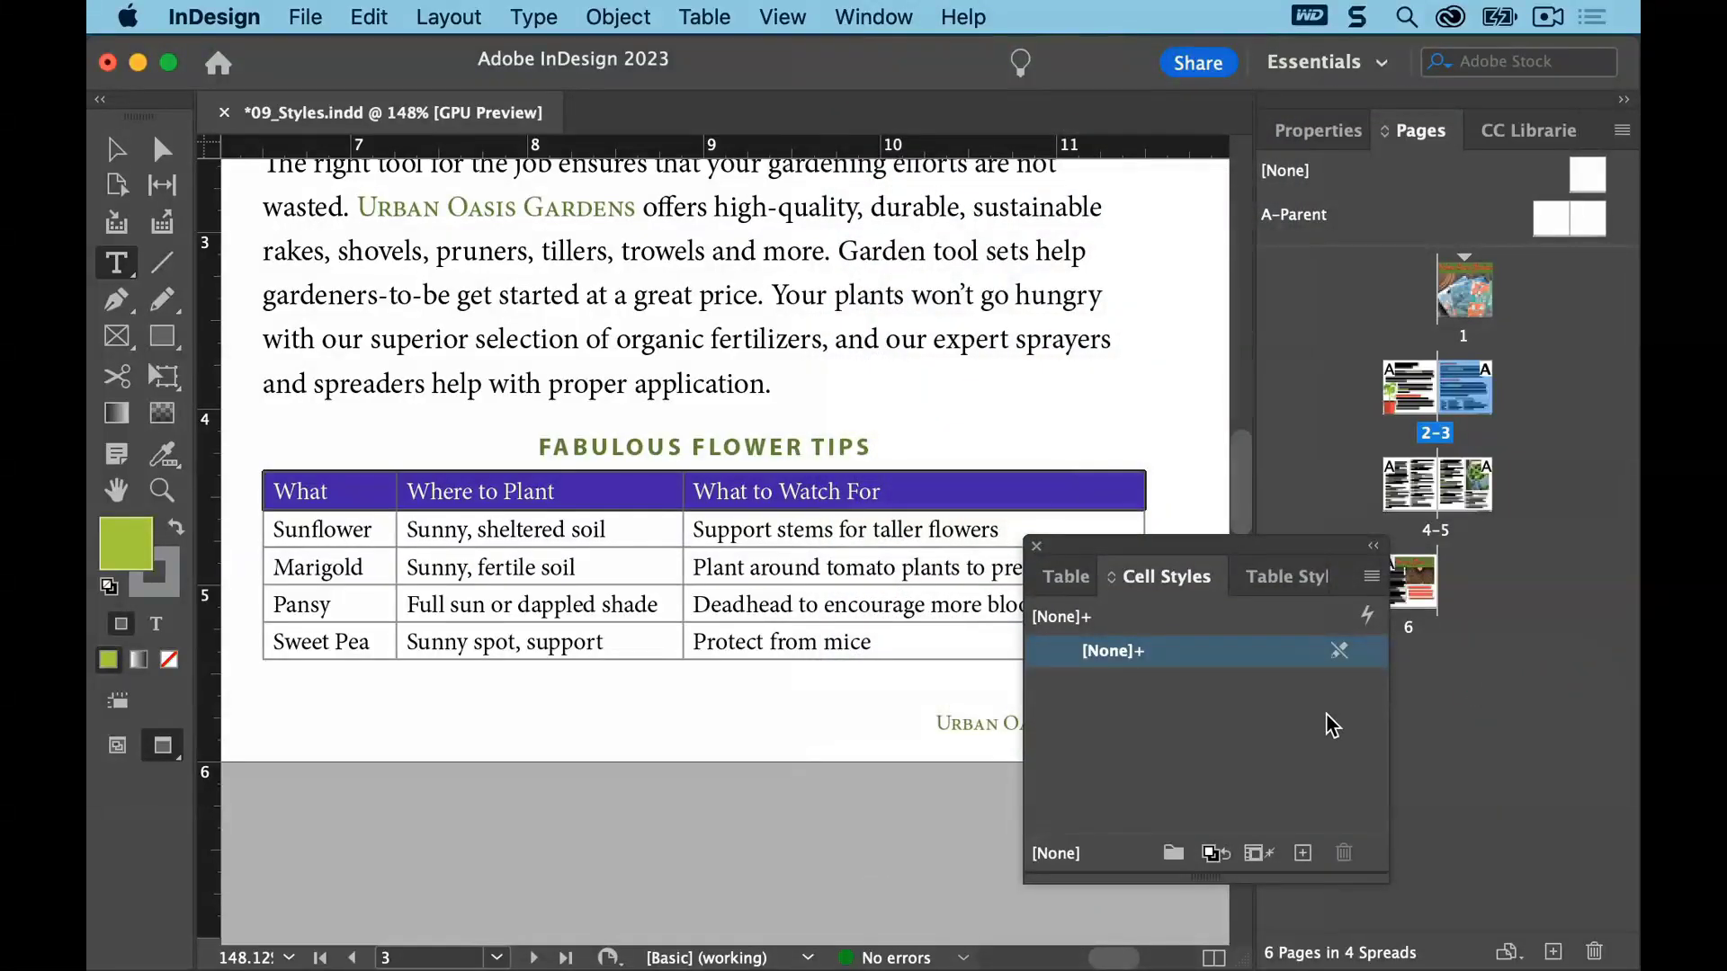
left_click(1372, 576)
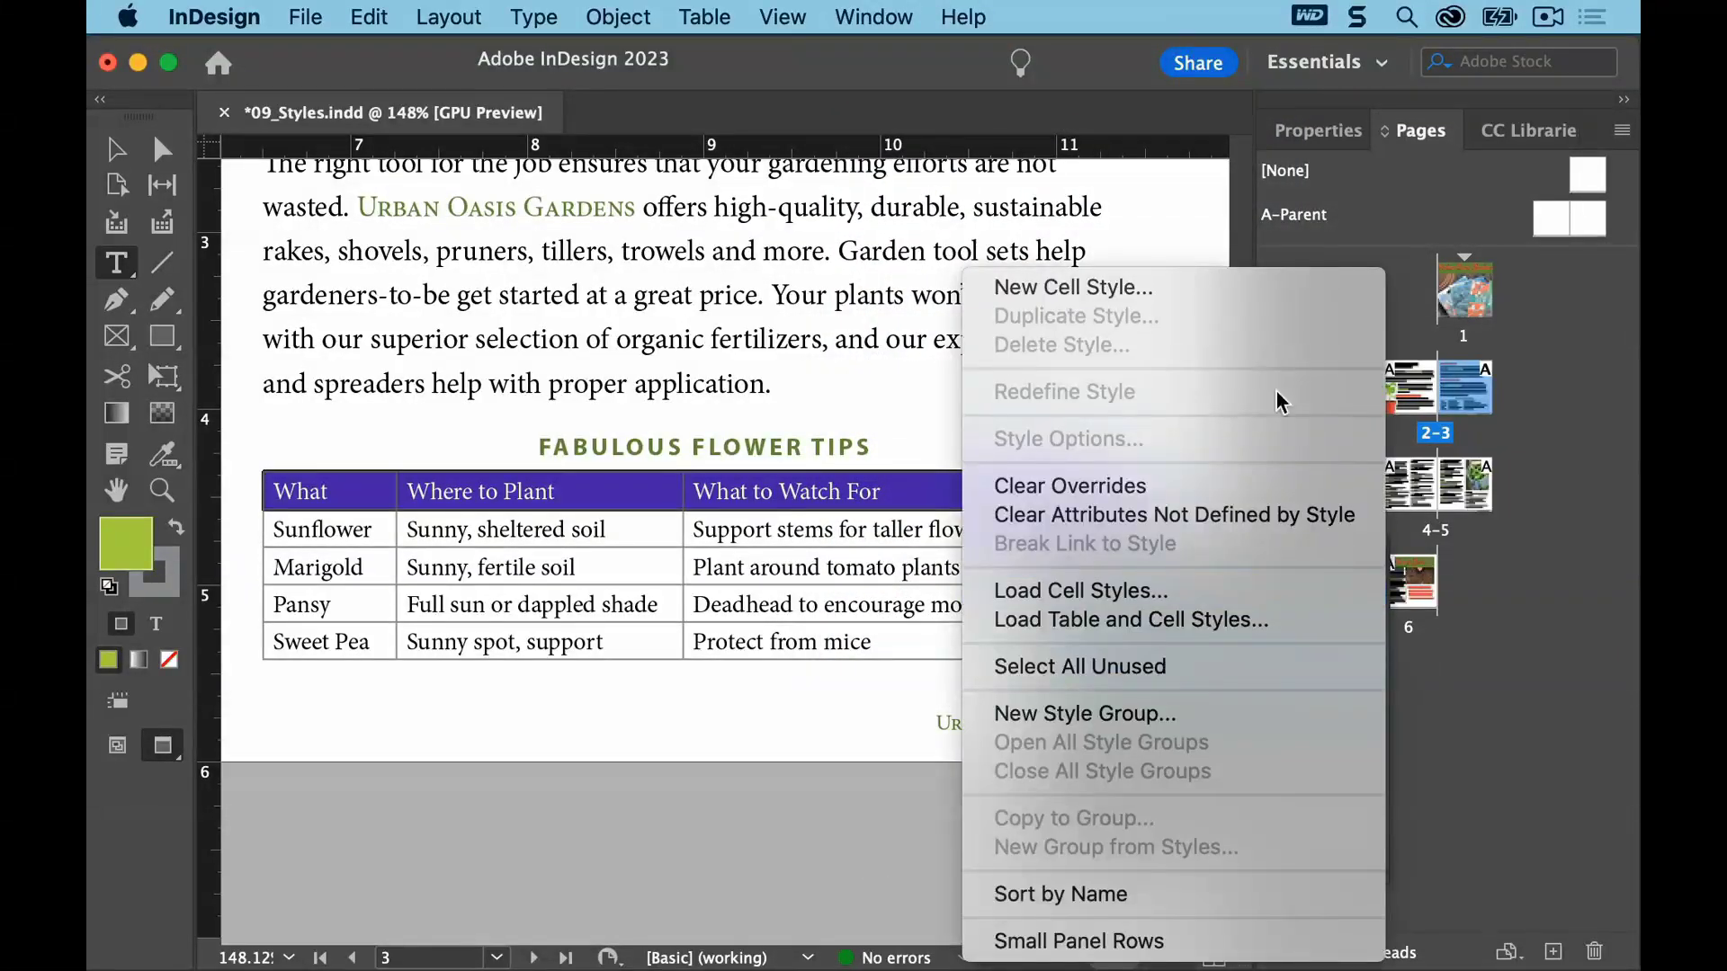
left_click(1252, 292)
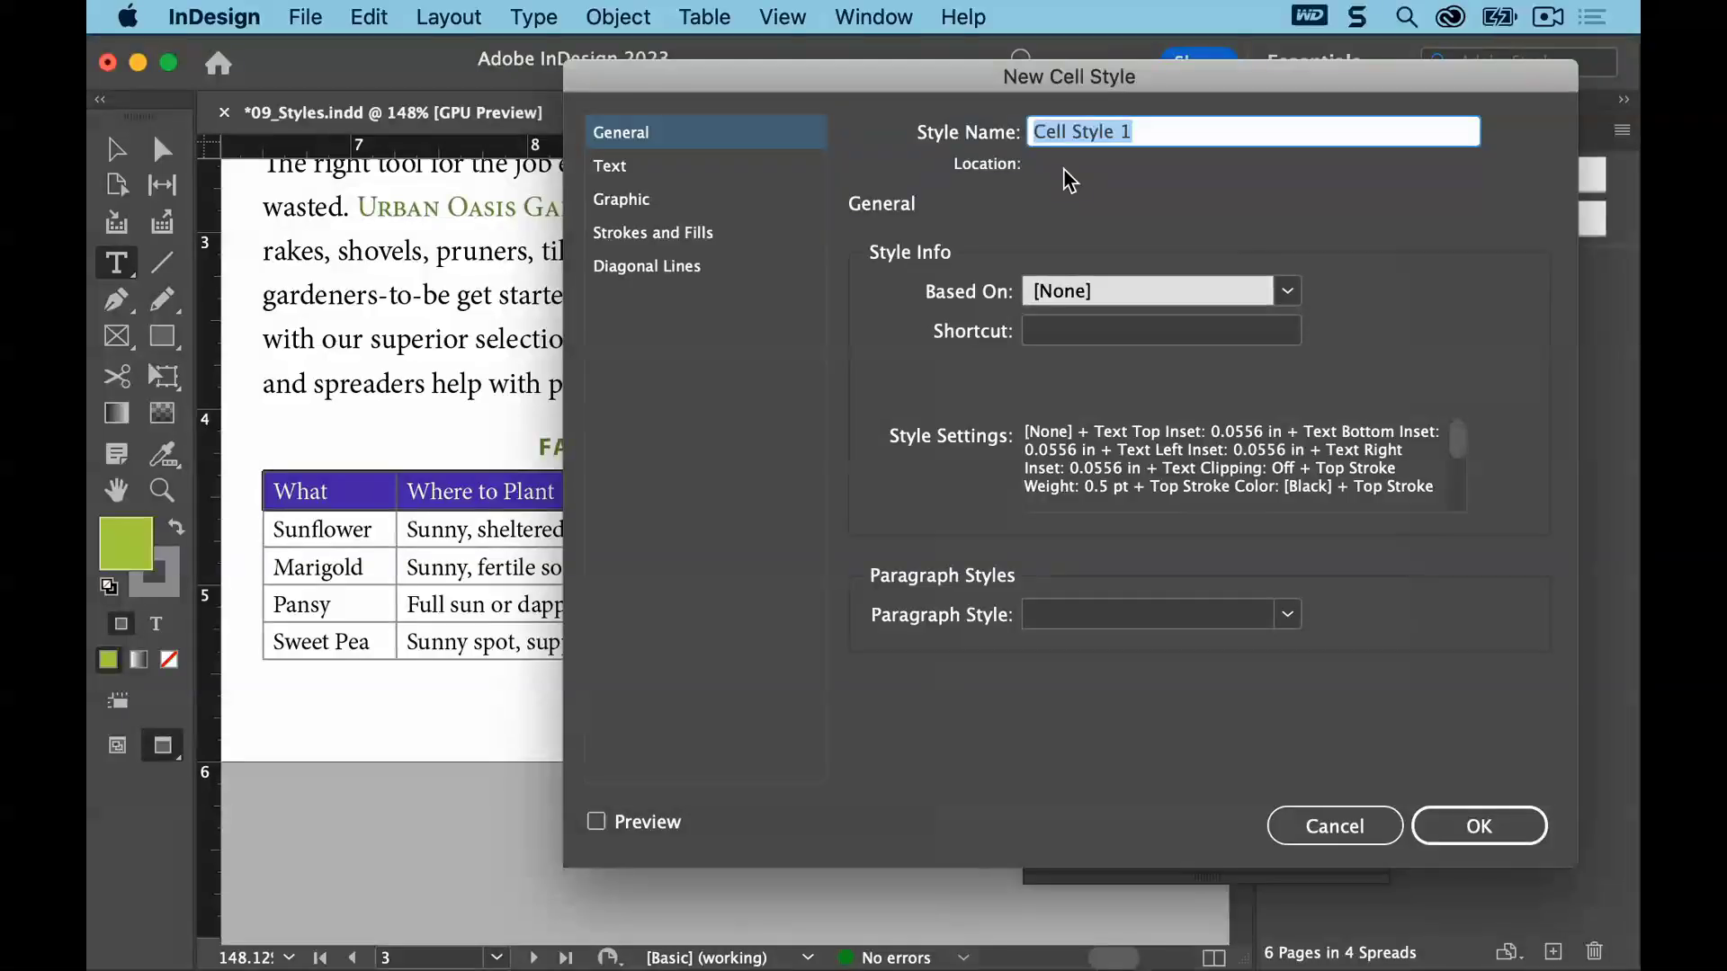
type("Table H")
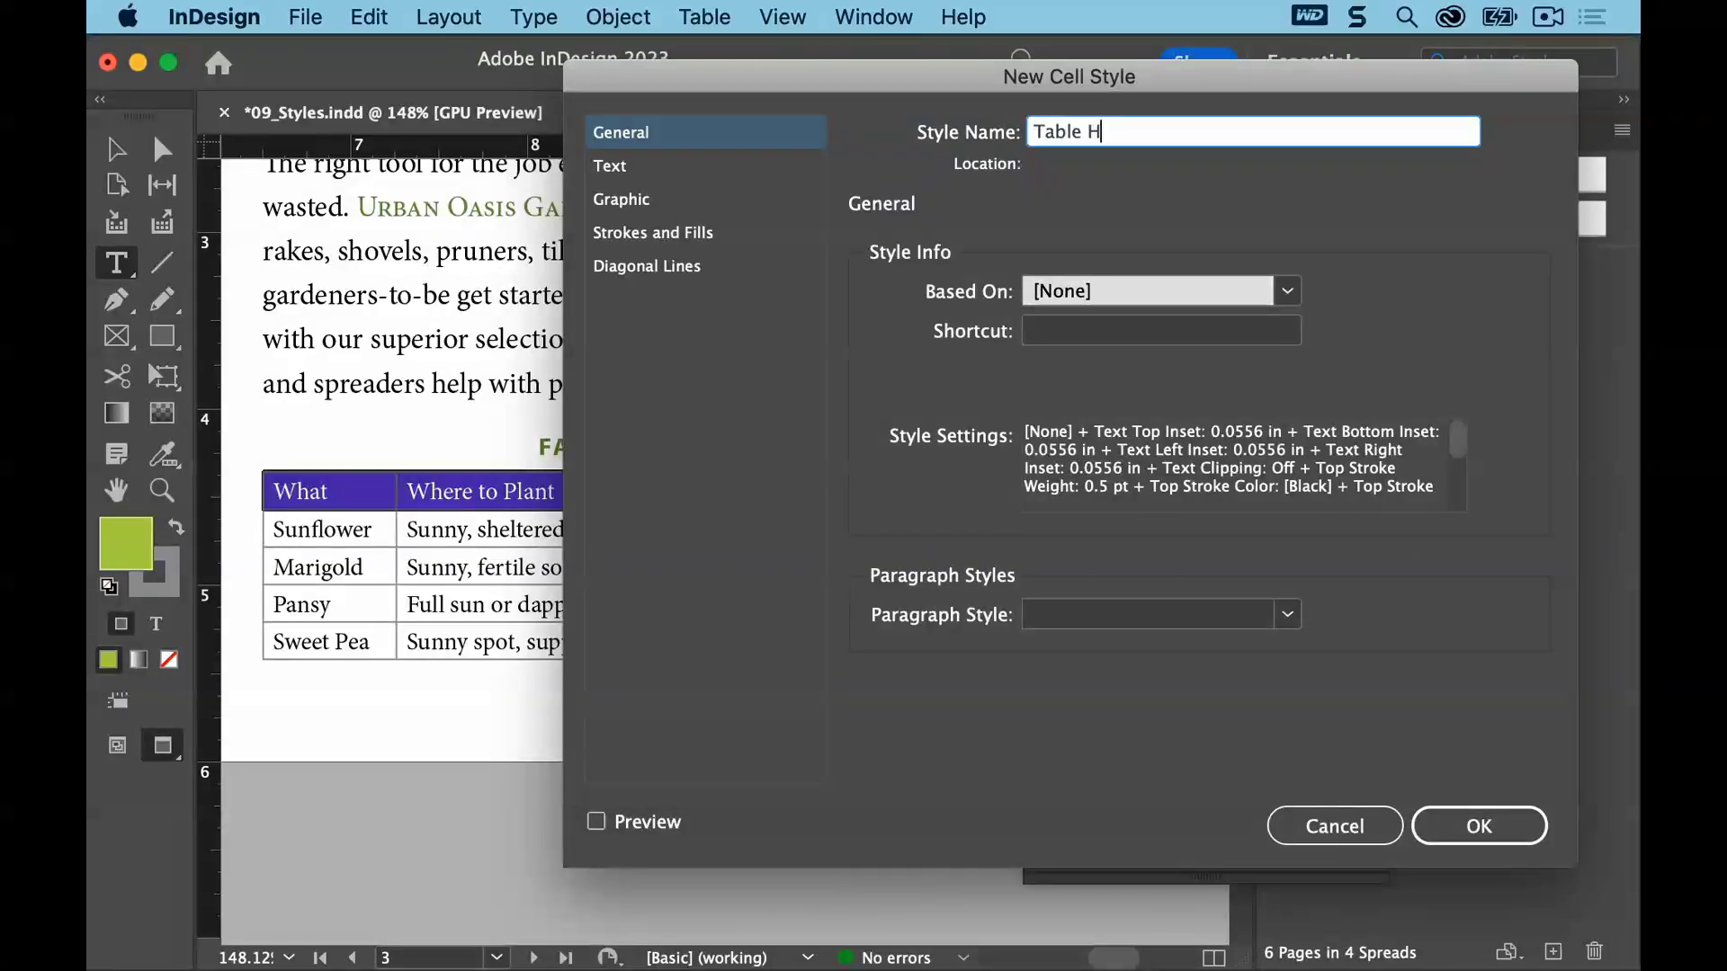
type("ead")
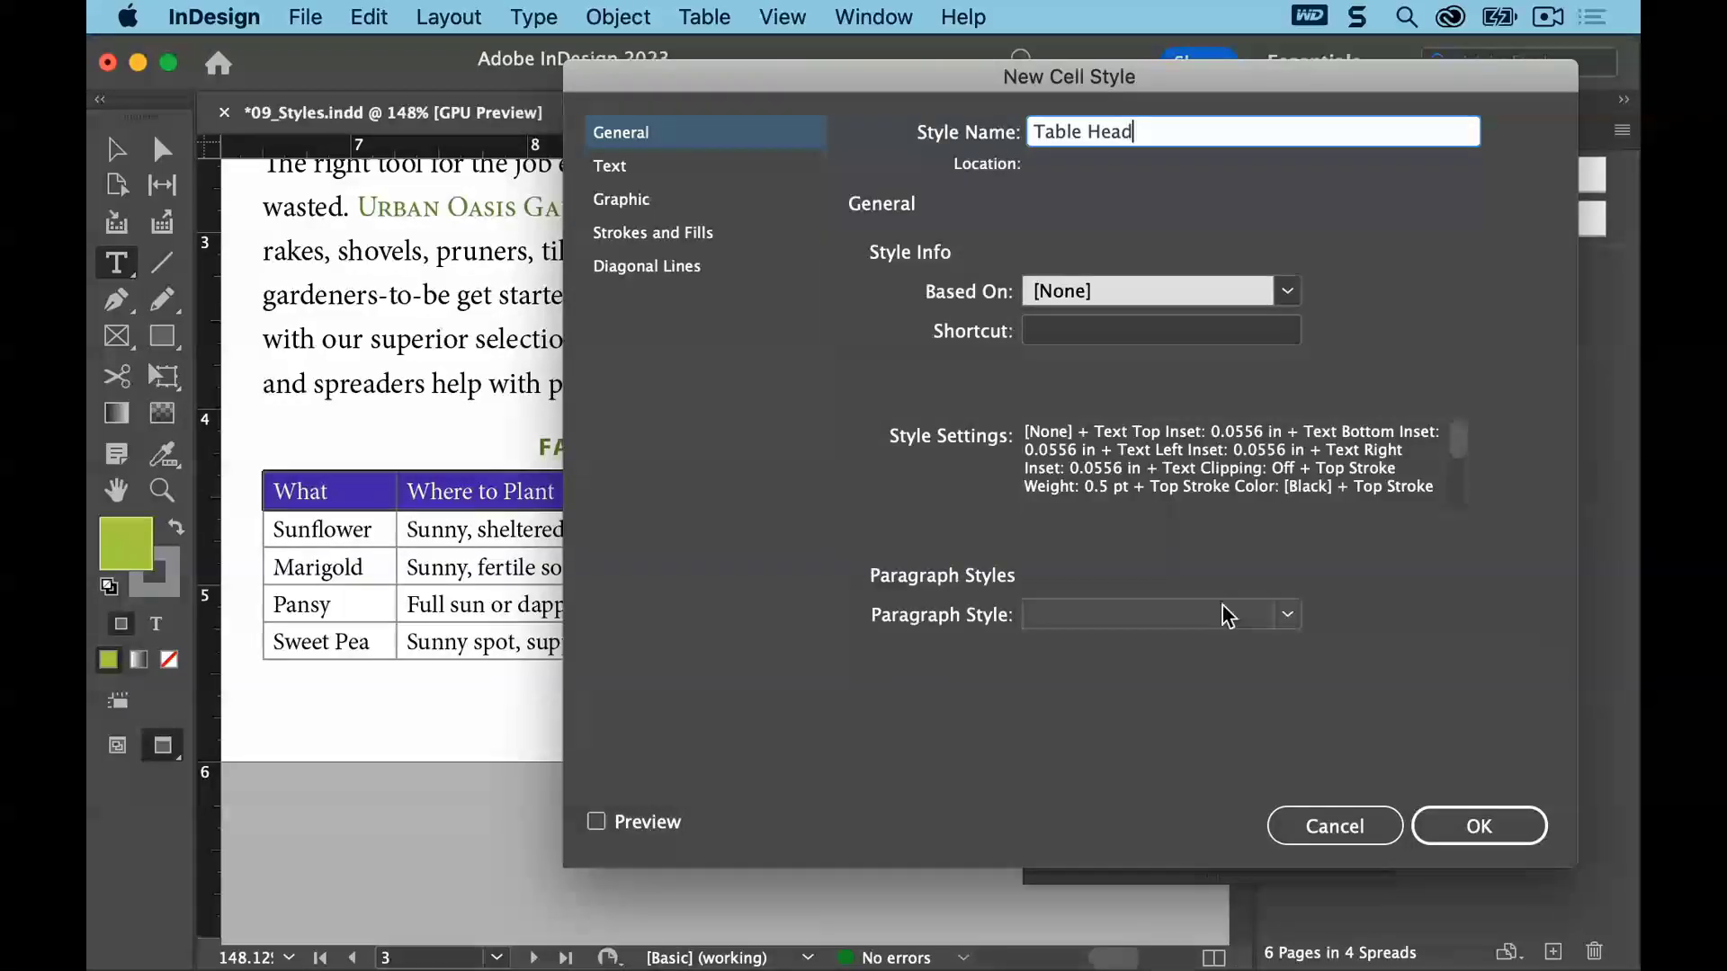
left_click(1290, 619)
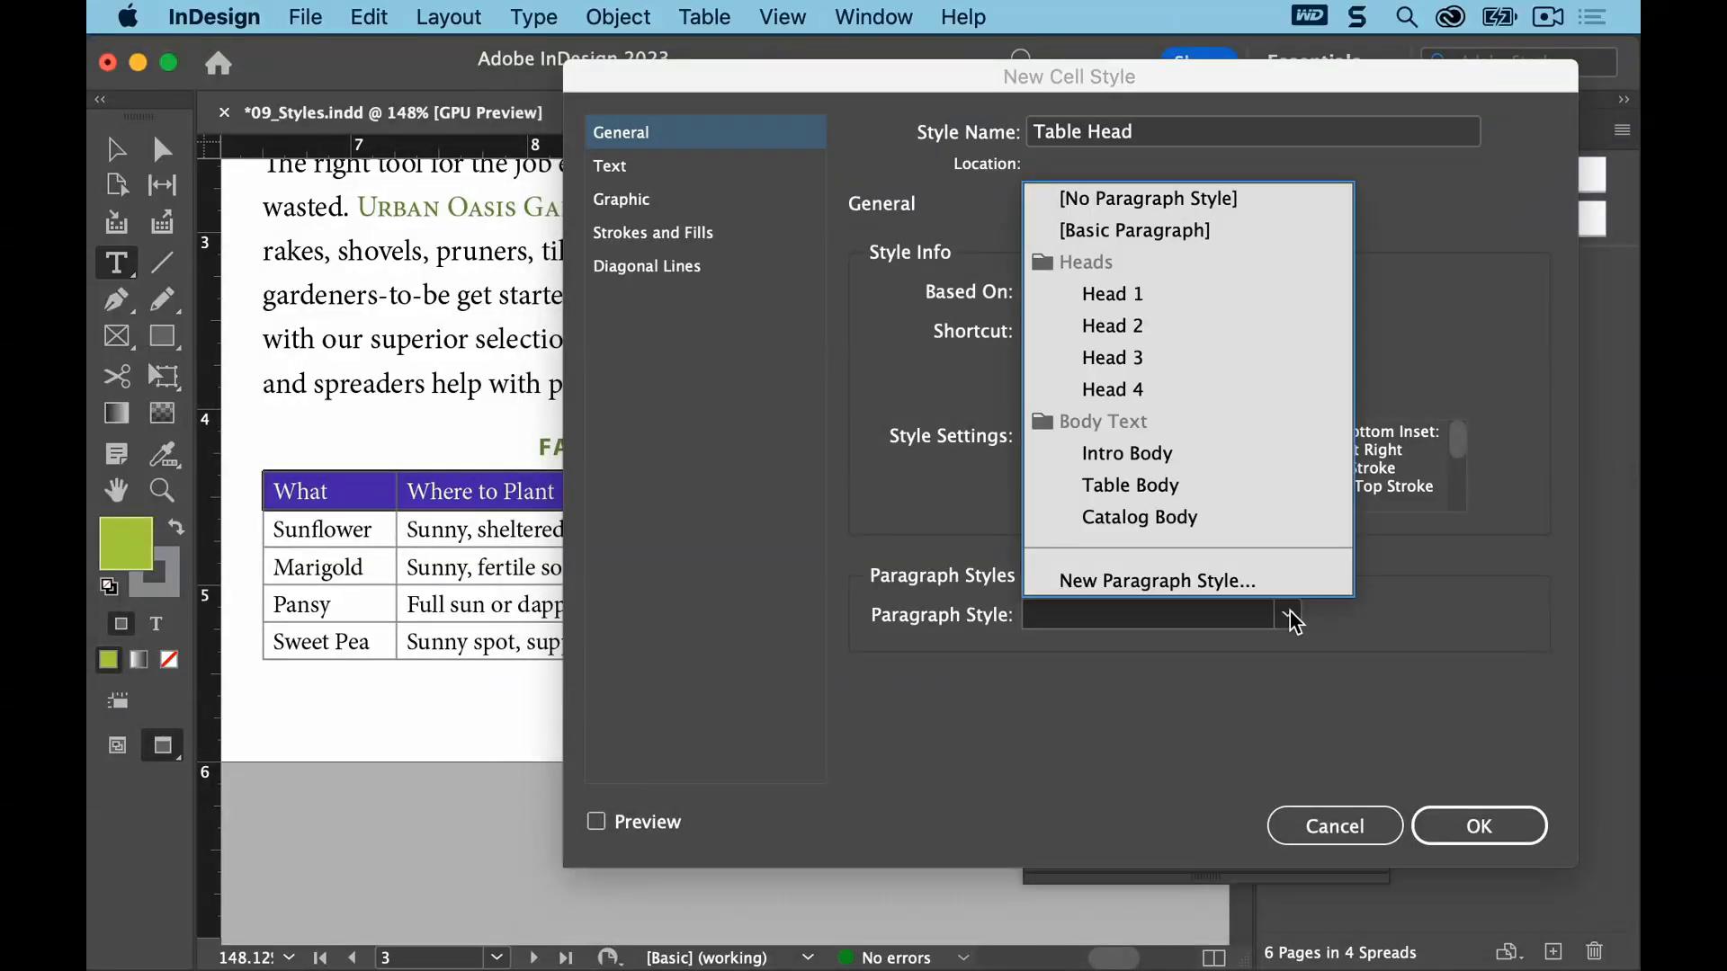
left_click(1240, 396)
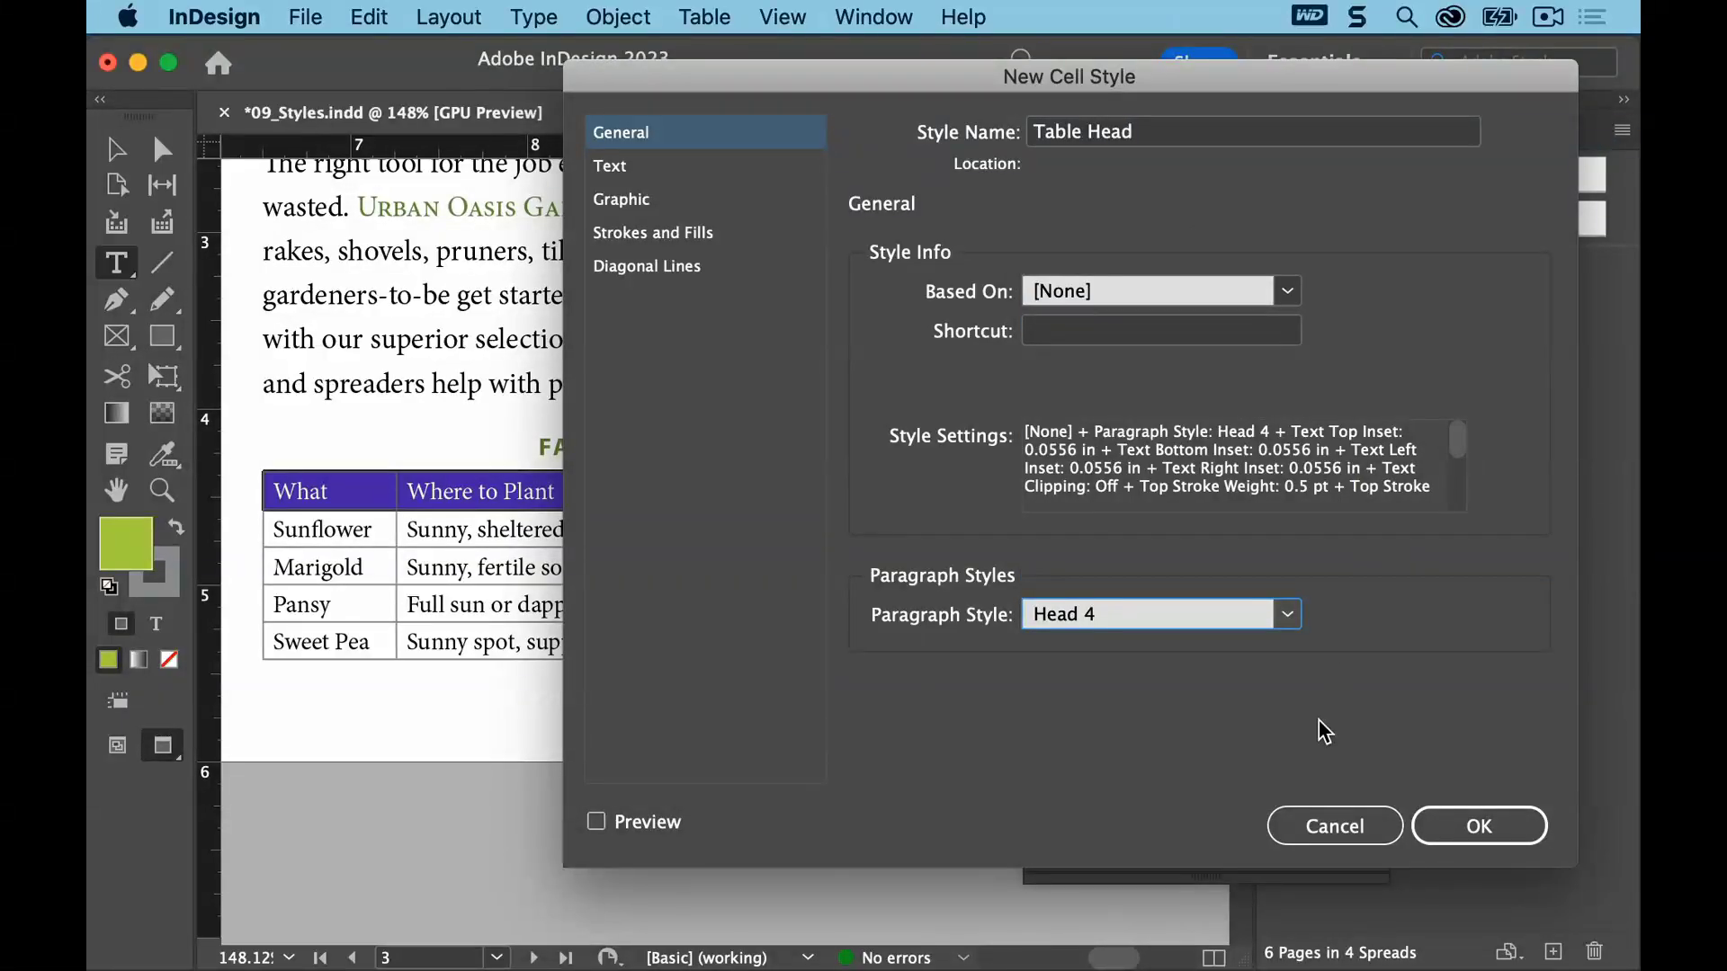
left_click(1462, 824)
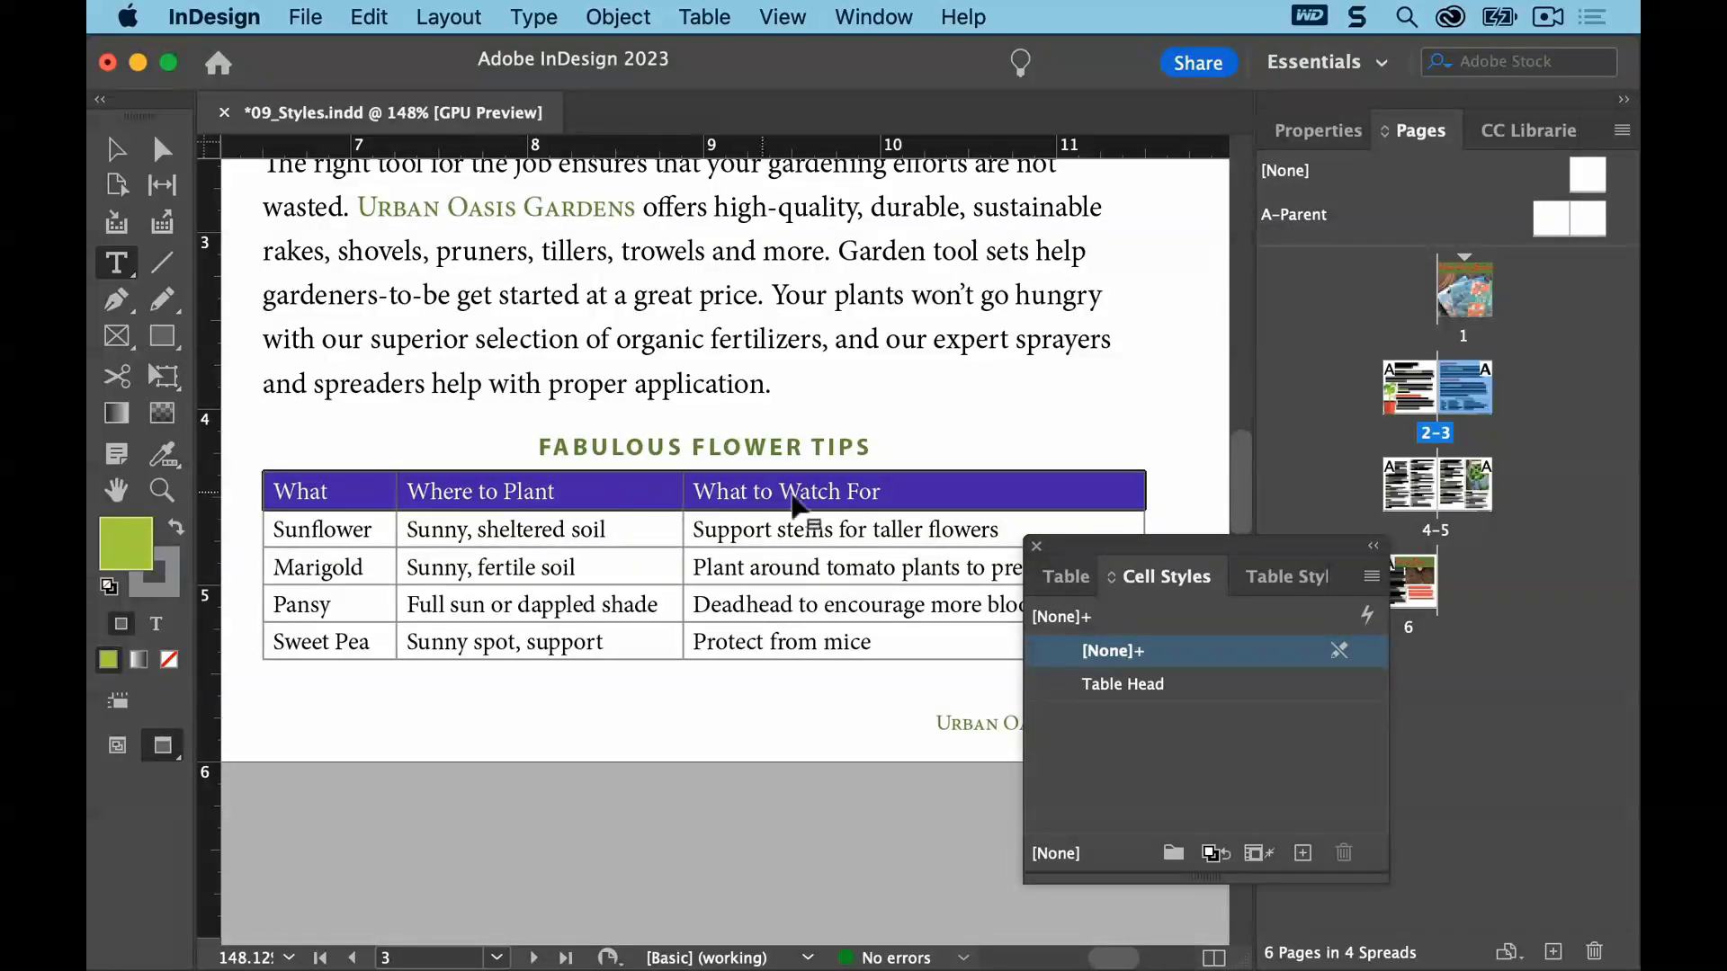
Apply the Table Head cell style to the table's header row and clear its overrides
left_click(1142, 686)
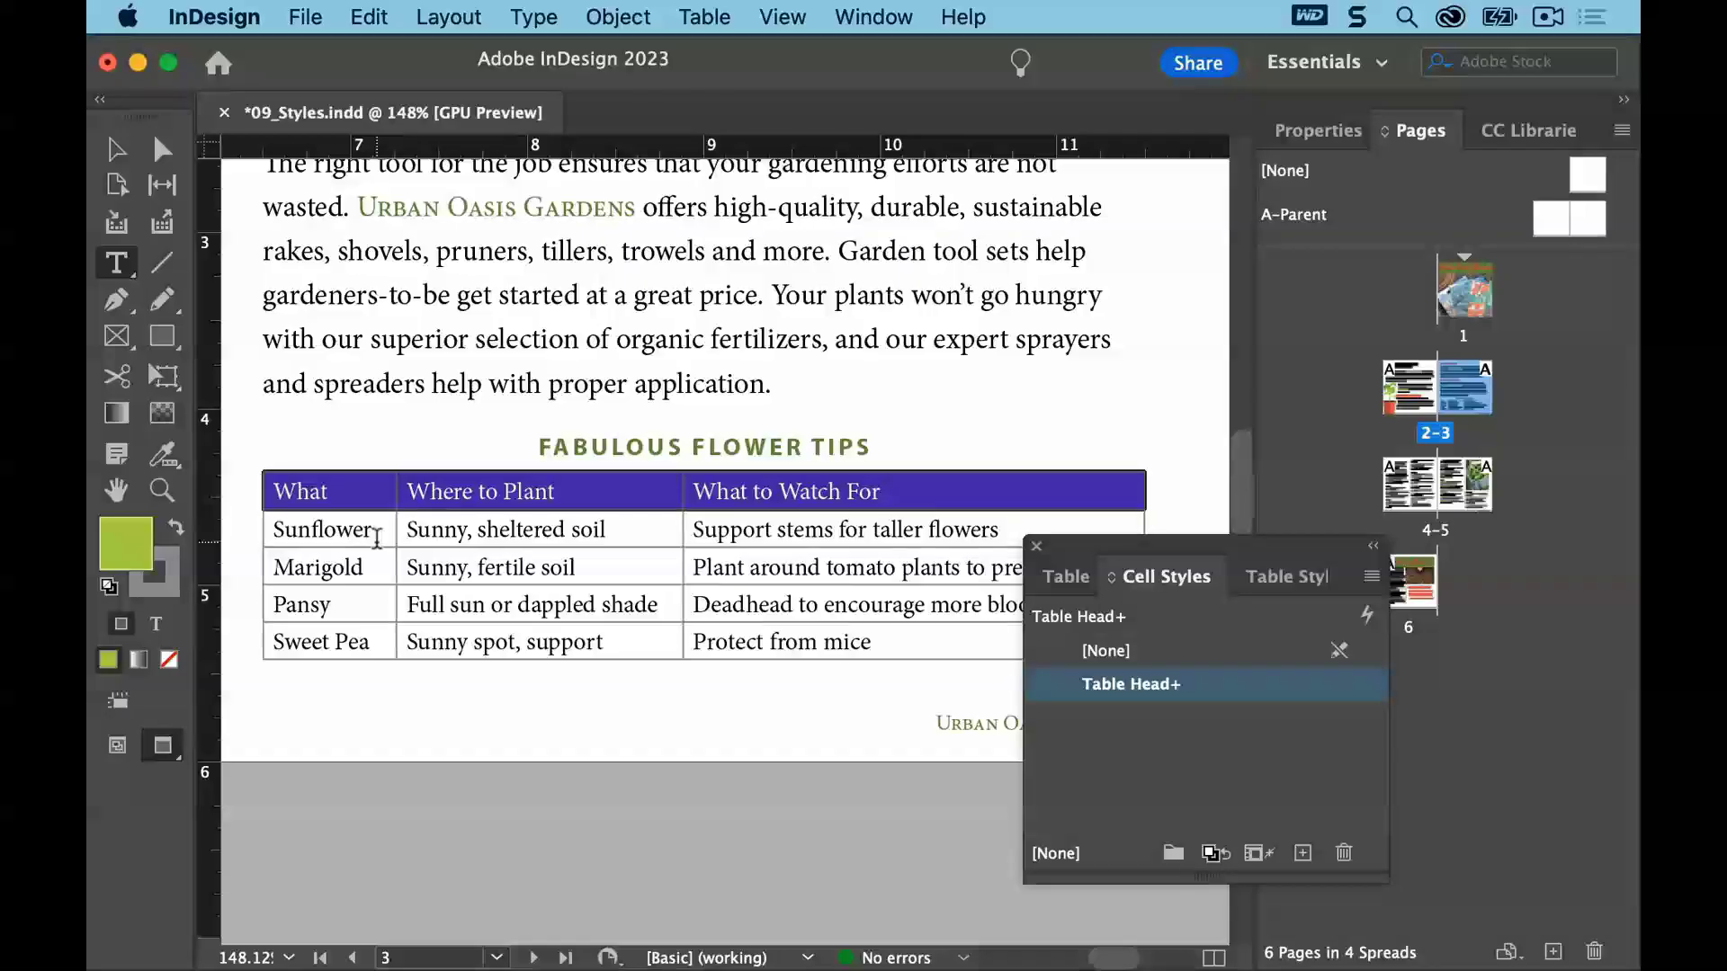
left_click(276, 491)
left_click_drag(276, 491, 706, 491)
left_click(1371, 576)
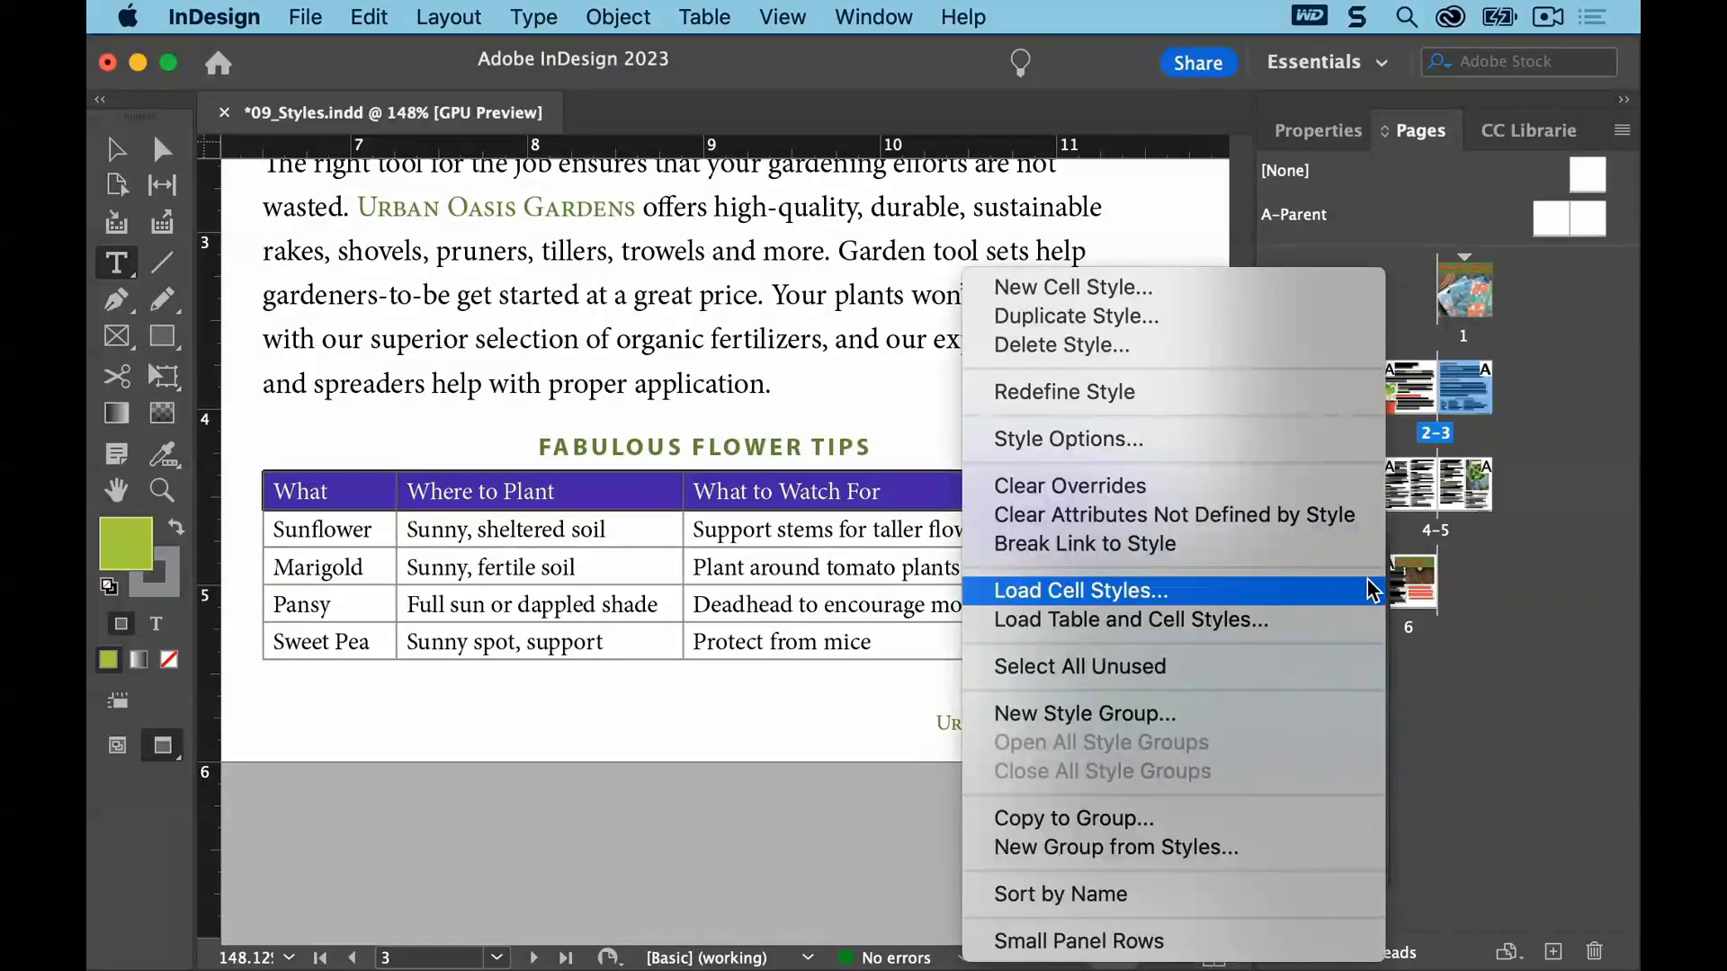
left_click(1302, 488)
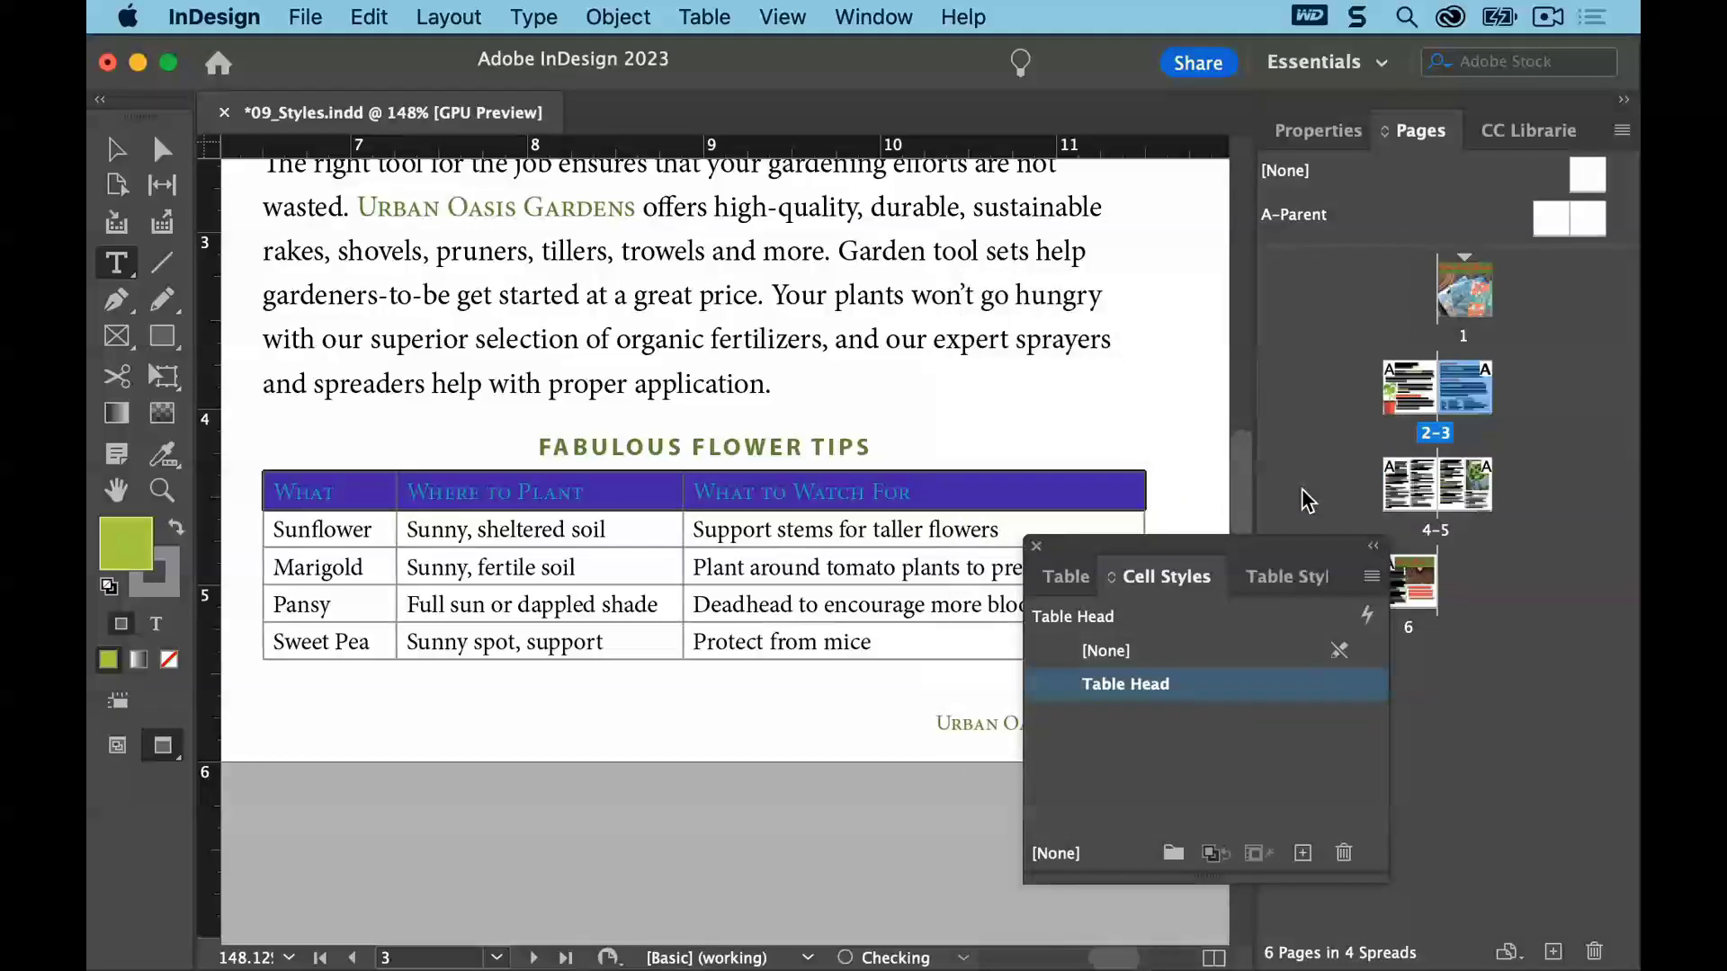
Deselect the table's header row and save 09_Styles.indd with the cell style applied
left_click(381, 14)
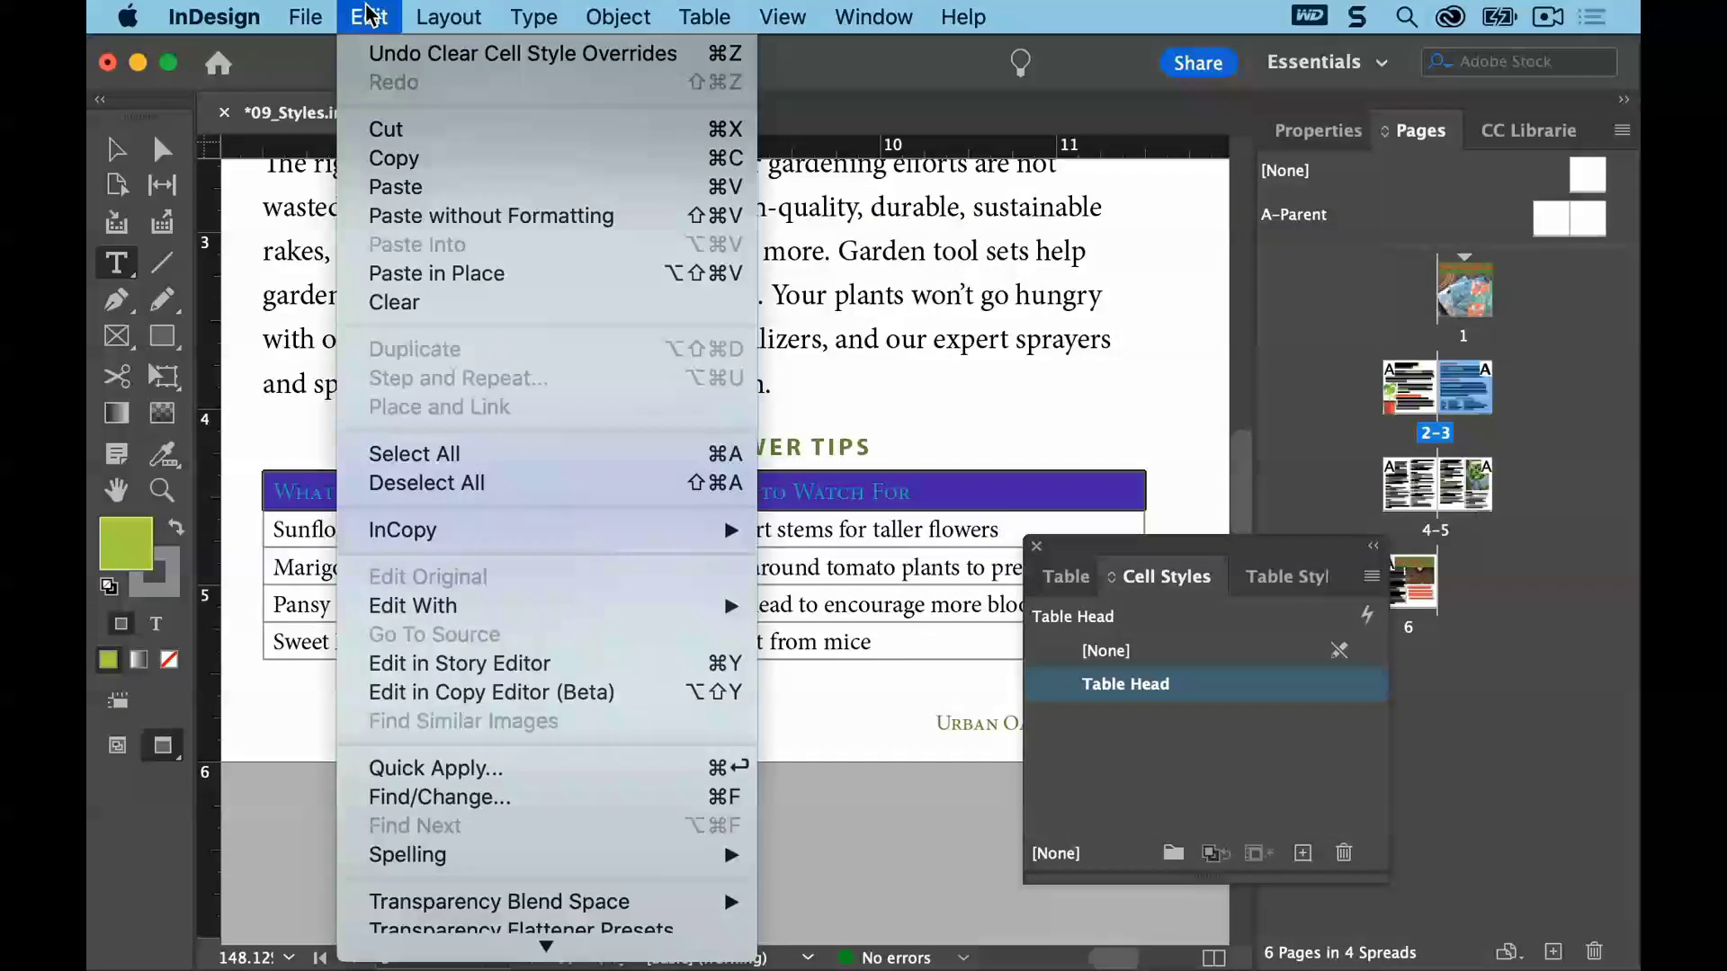
left_click(440, 490)
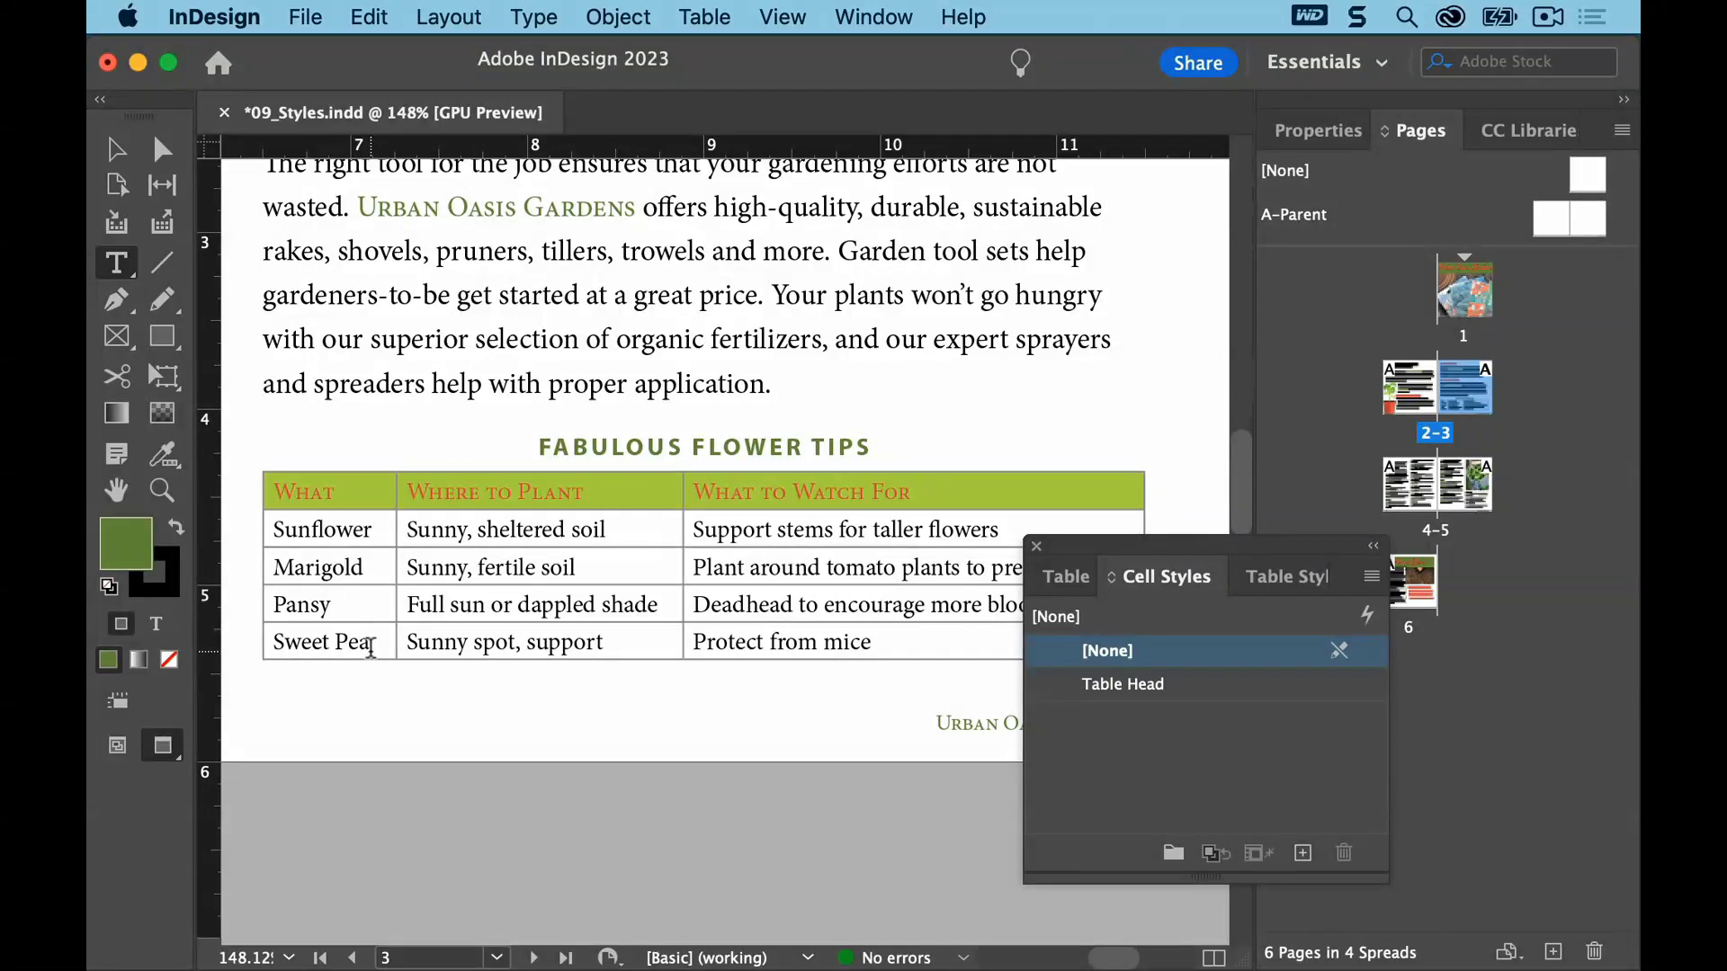
left_click(306, 16)
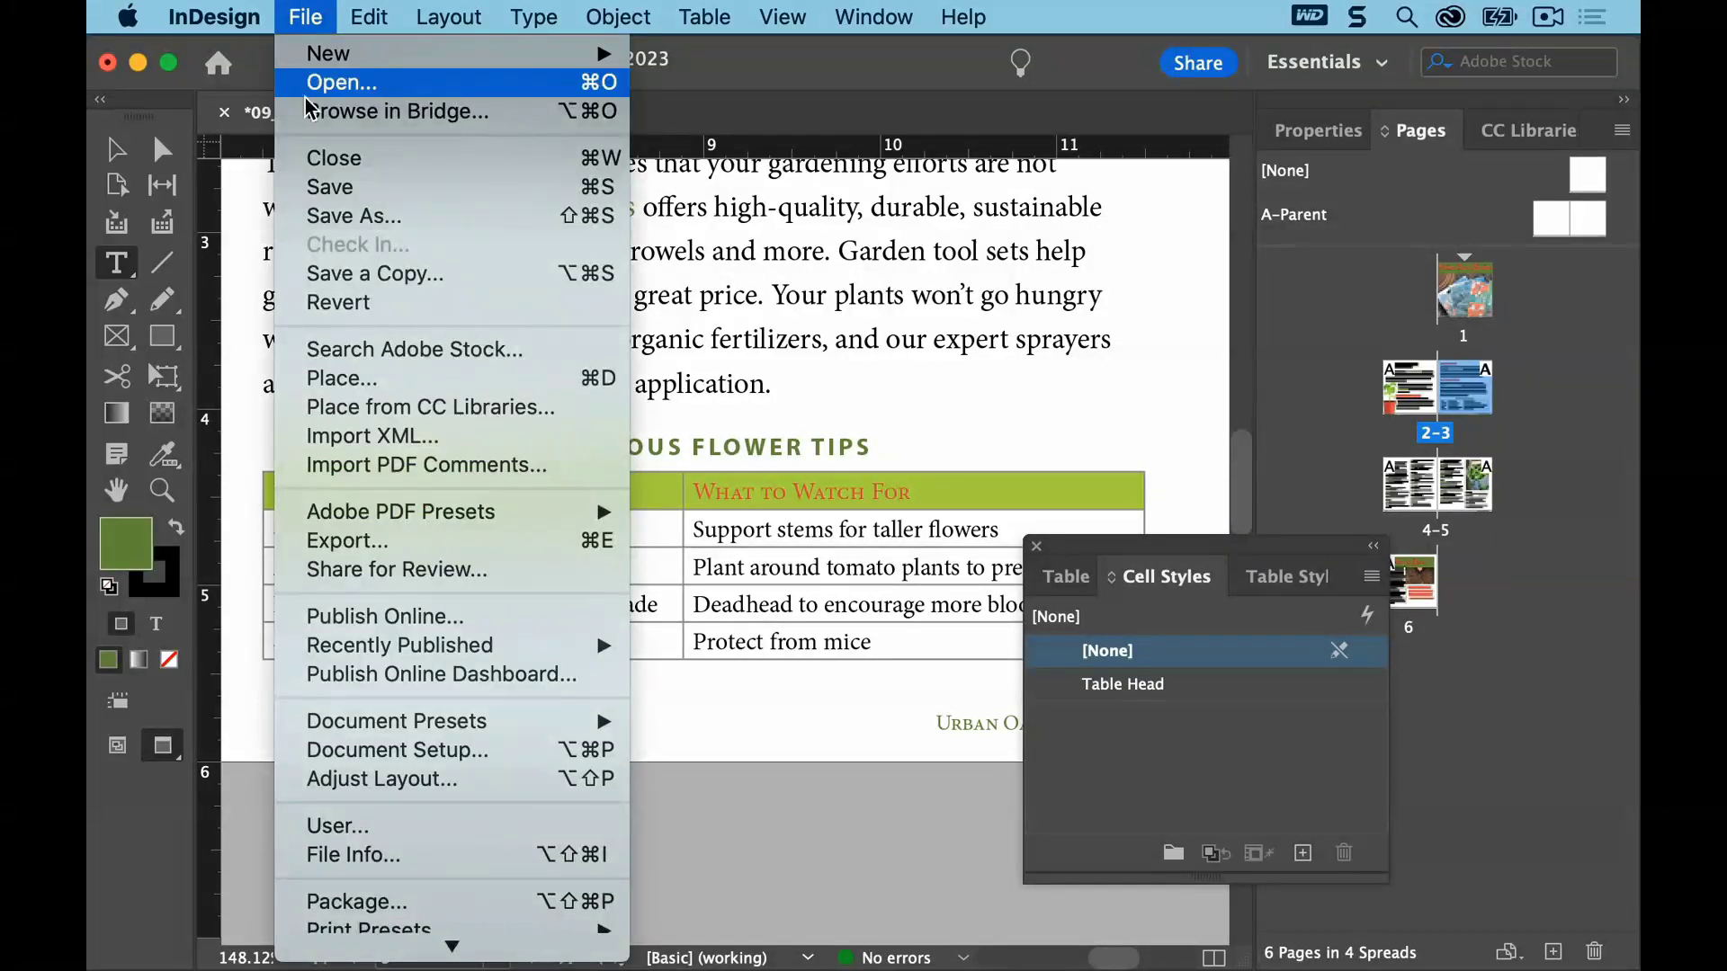
left_click(311, 186)
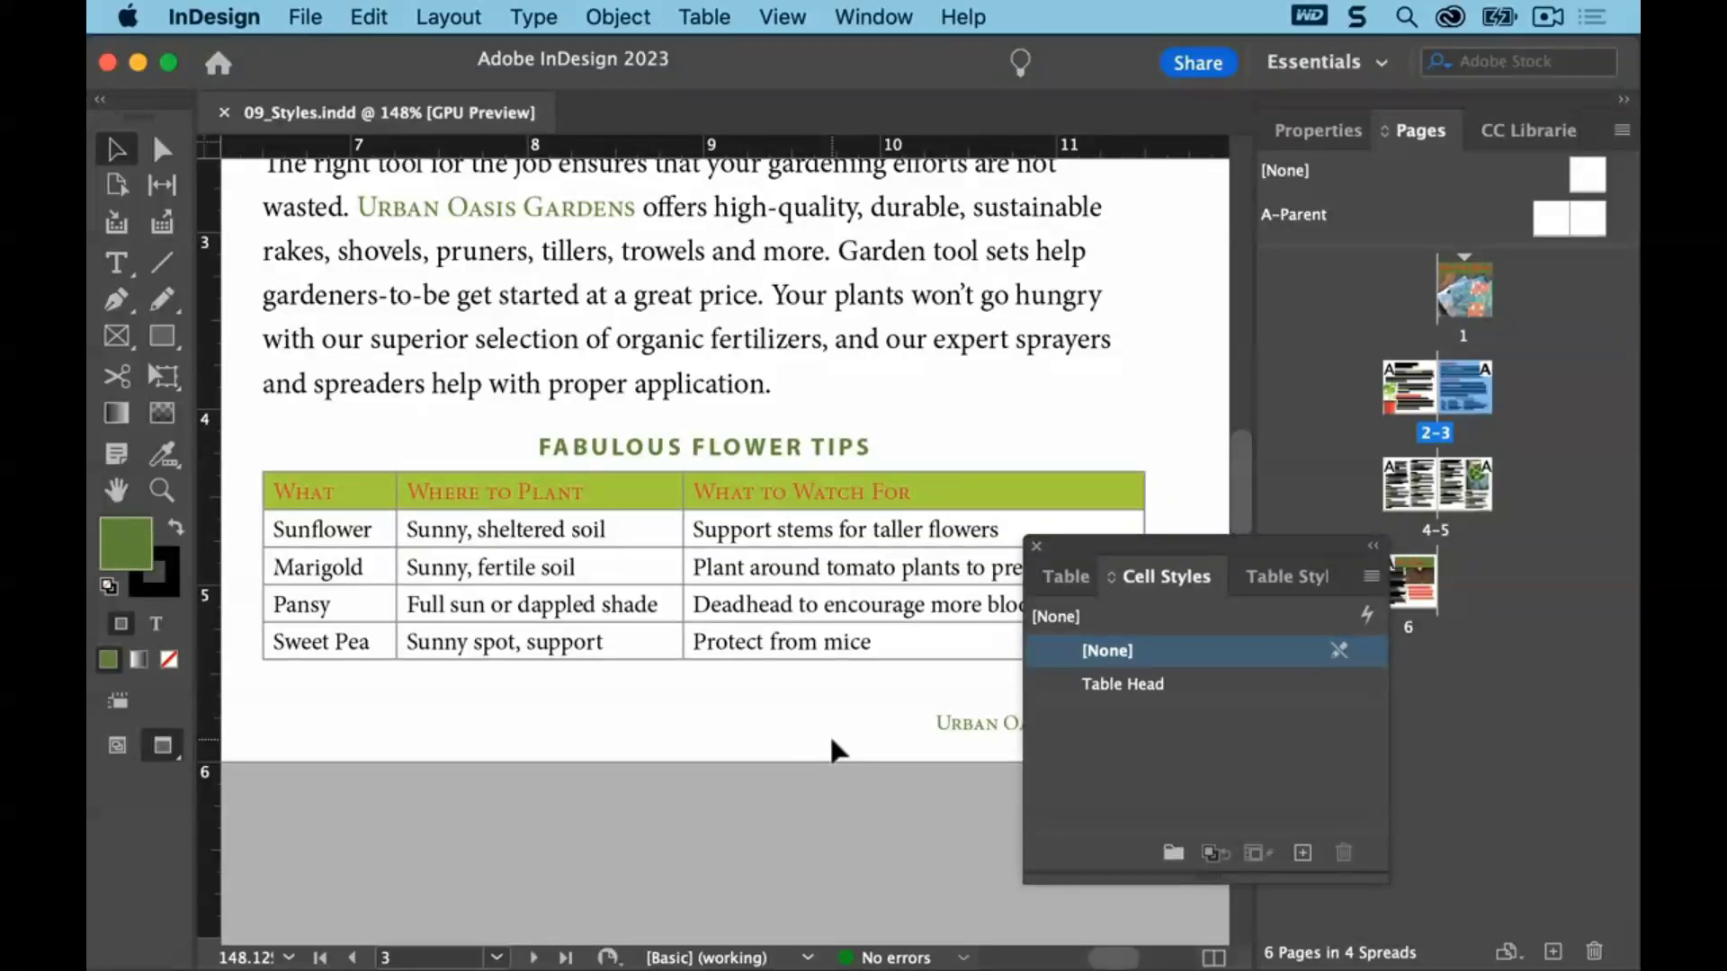
Start a new table style named Garden Table from the "Fabulous Flower Tips" table, with Table Head as the header-row cell style
left_click(116, 263)
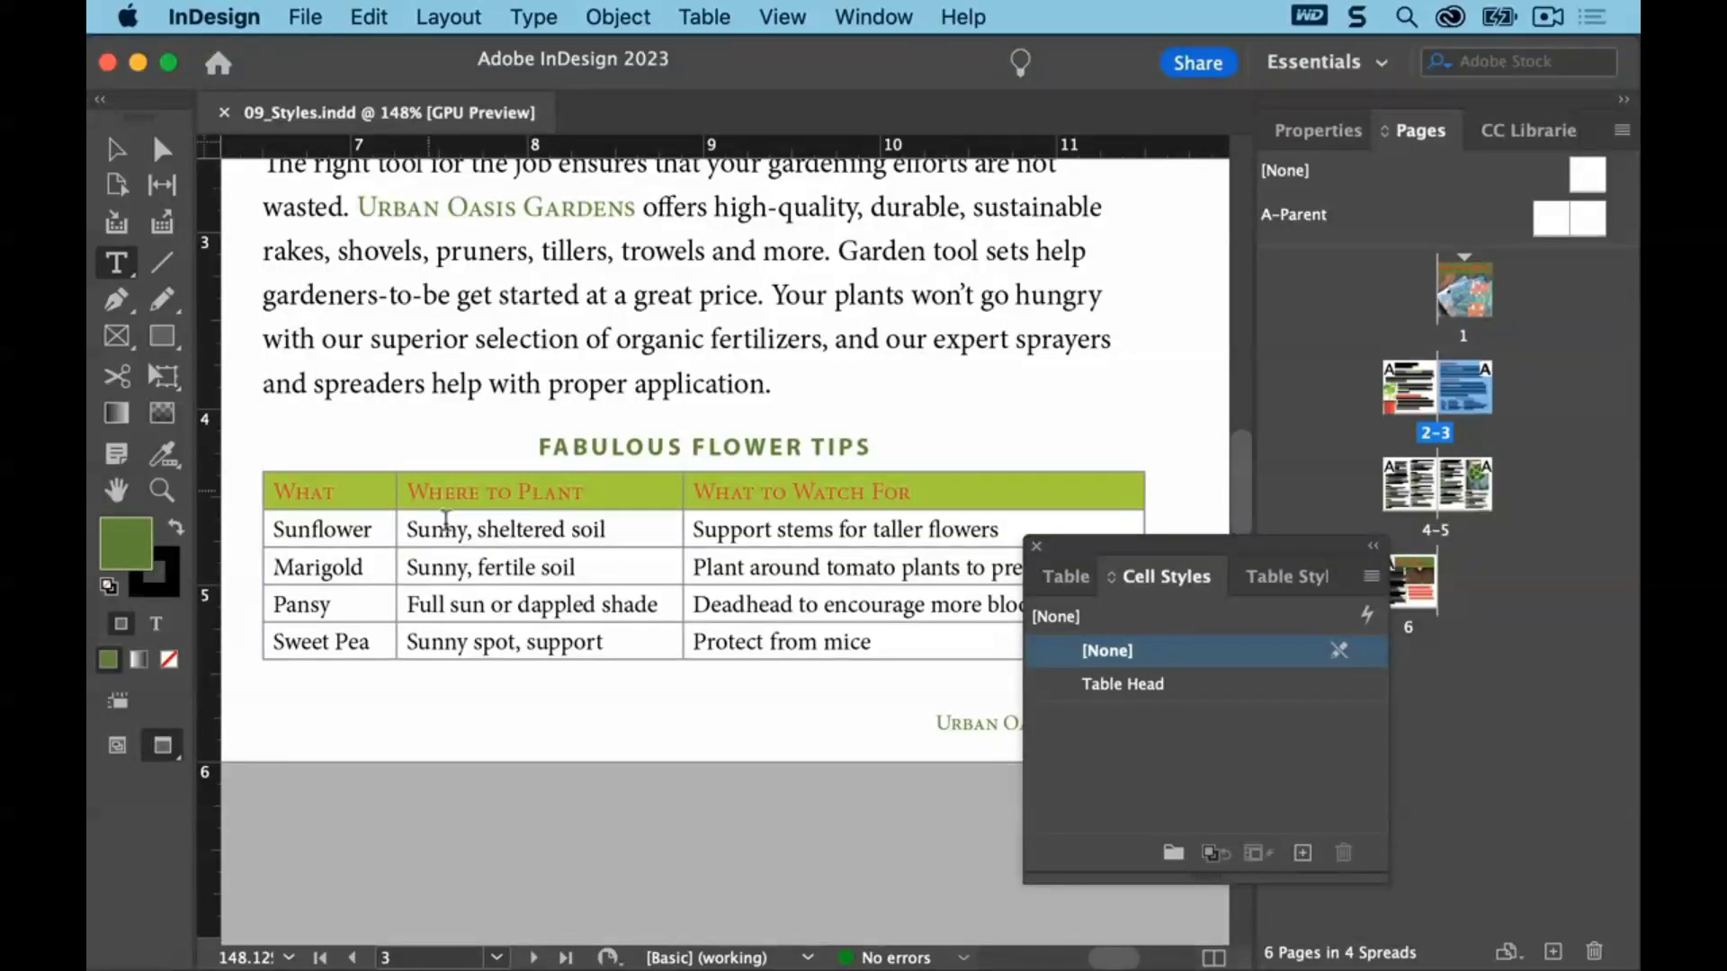
left_click(459, 572)
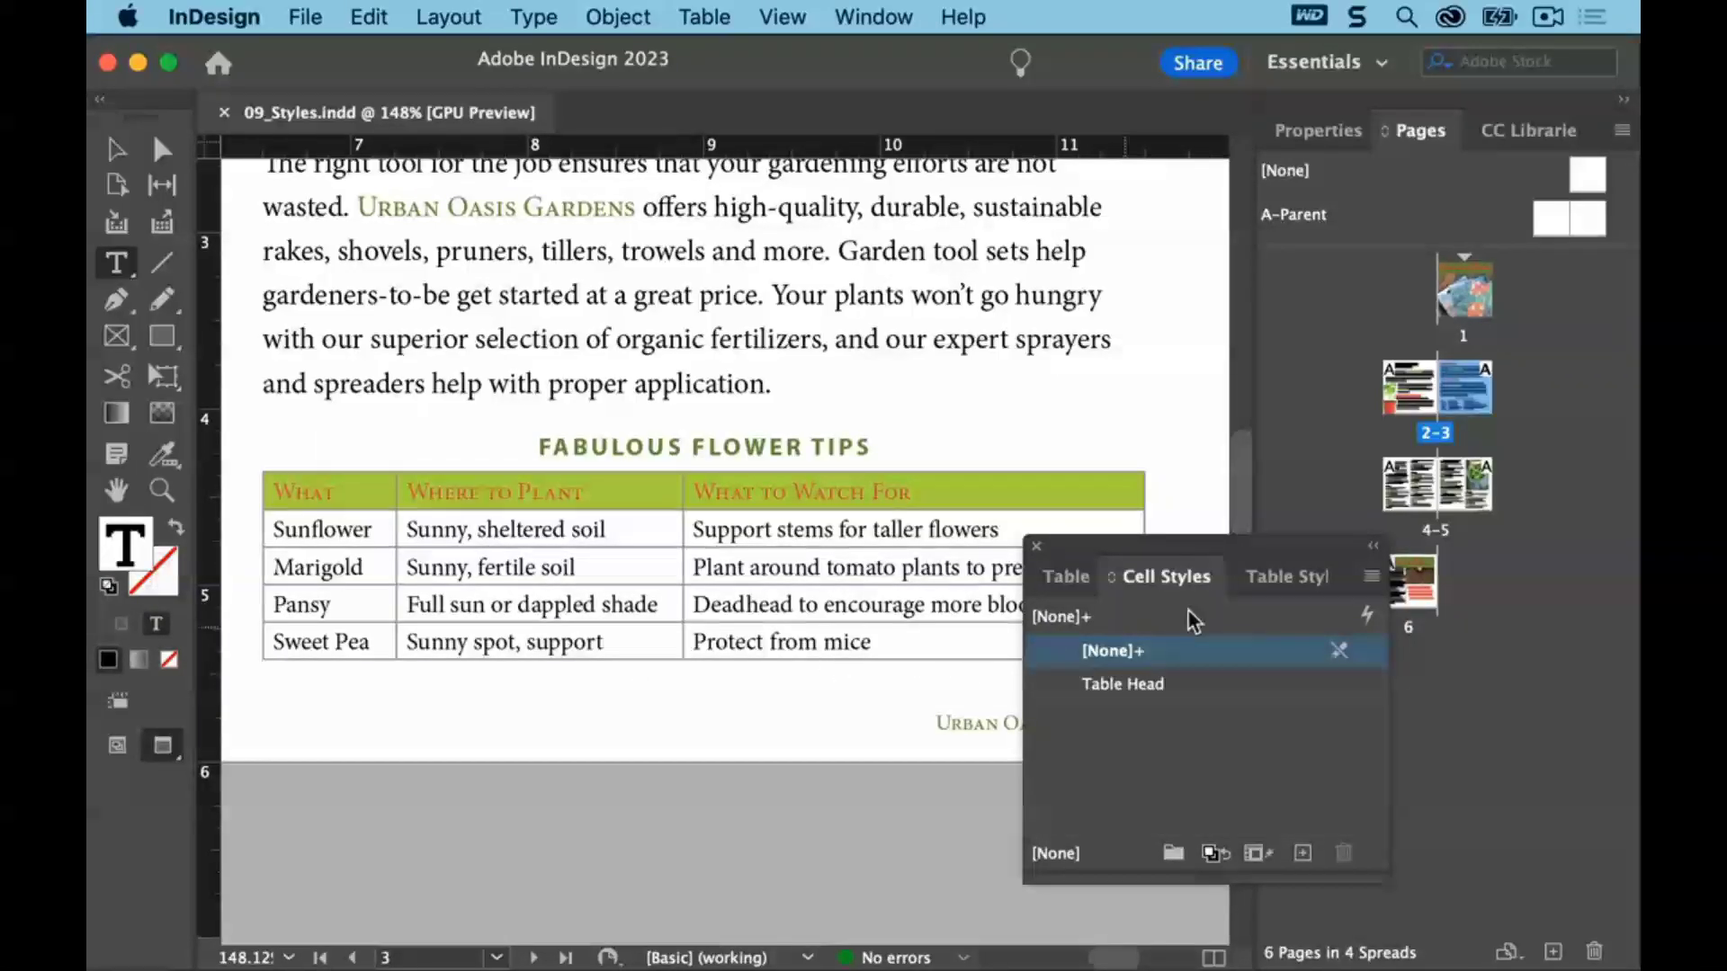
left_click(1281, 574)
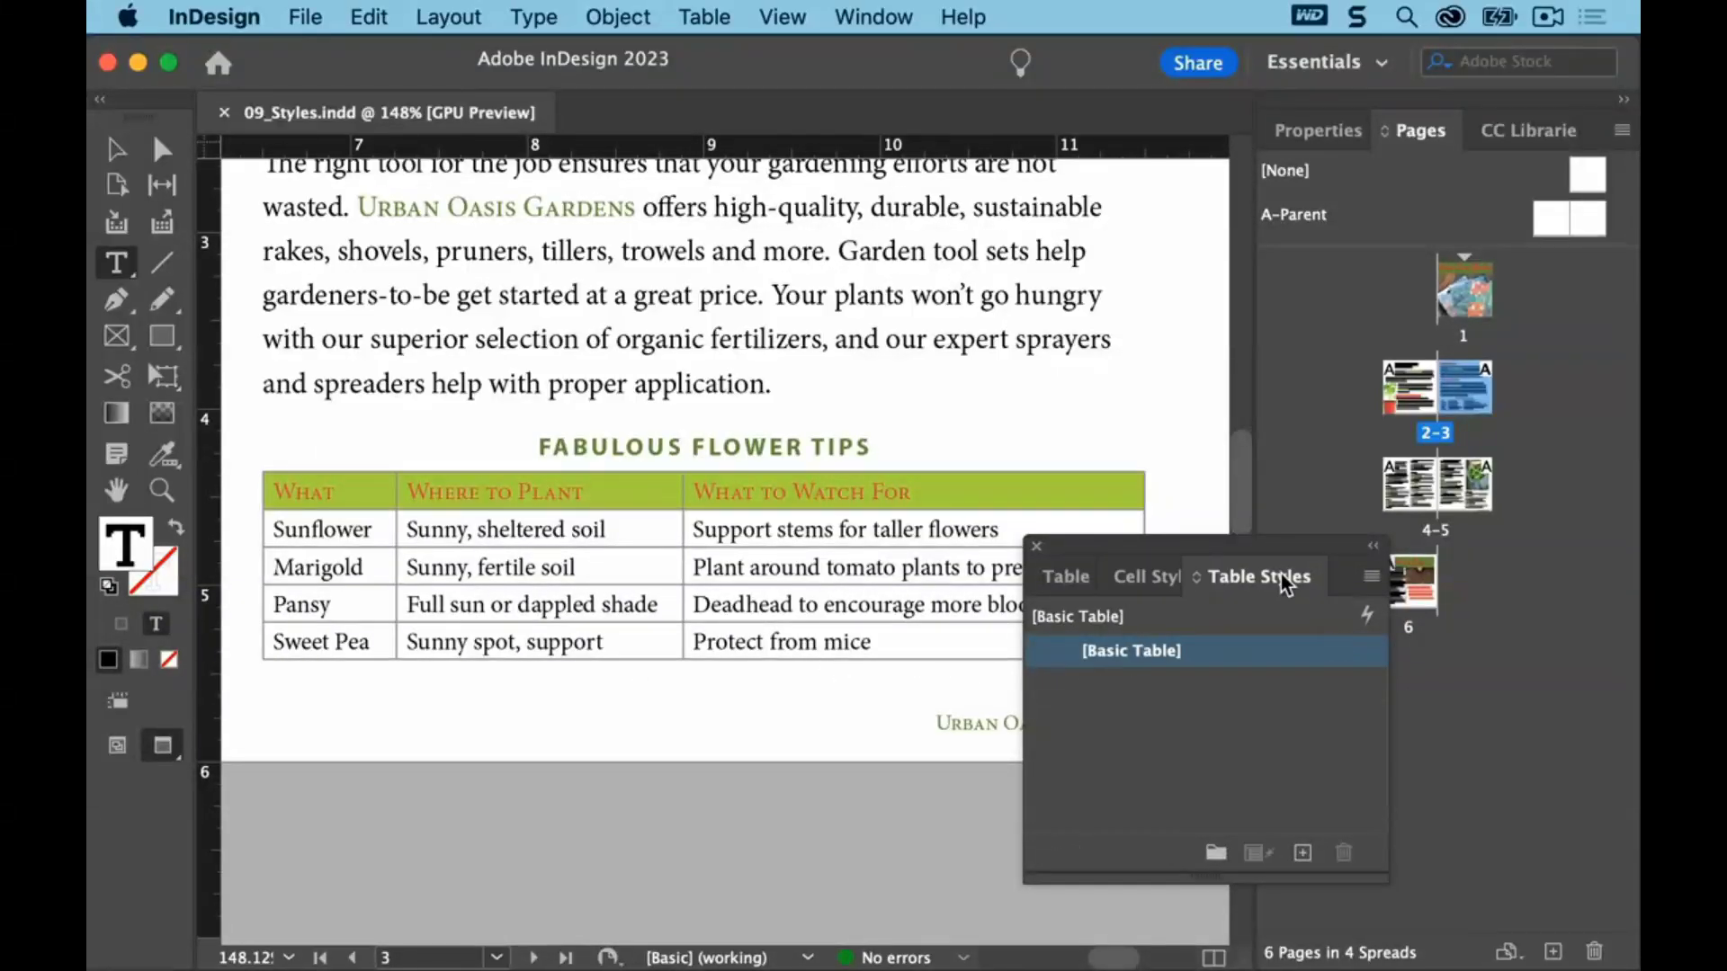
left_click(883, 17)
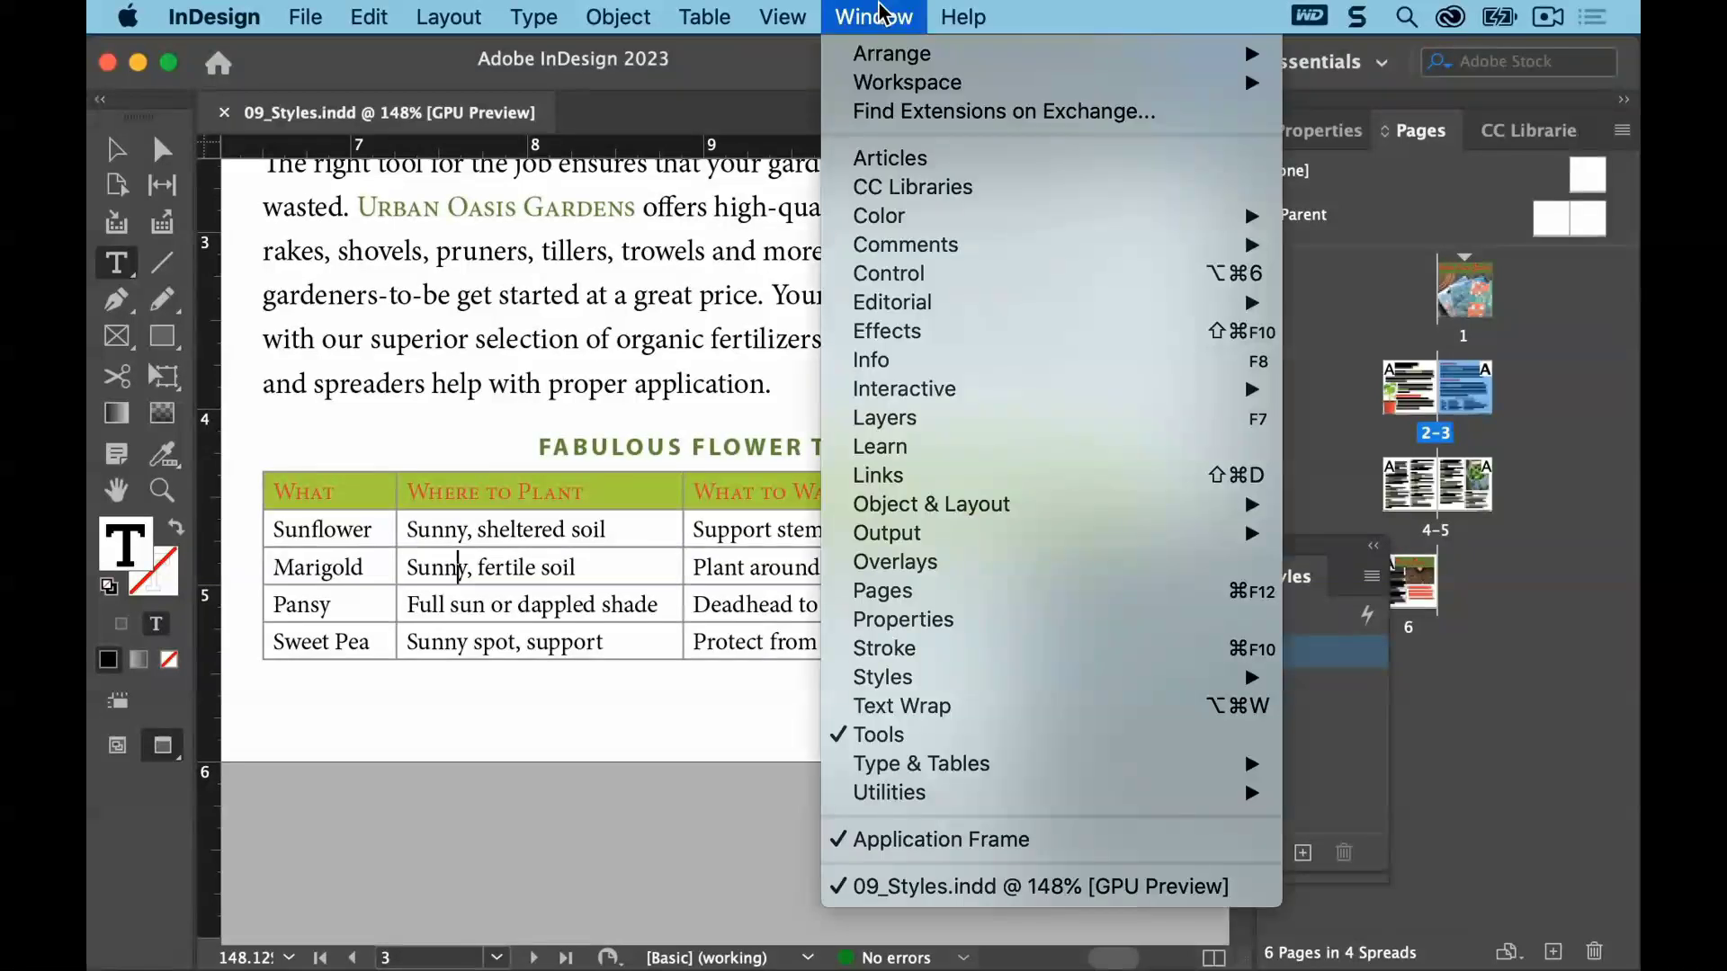
mouse_move(995, 678)
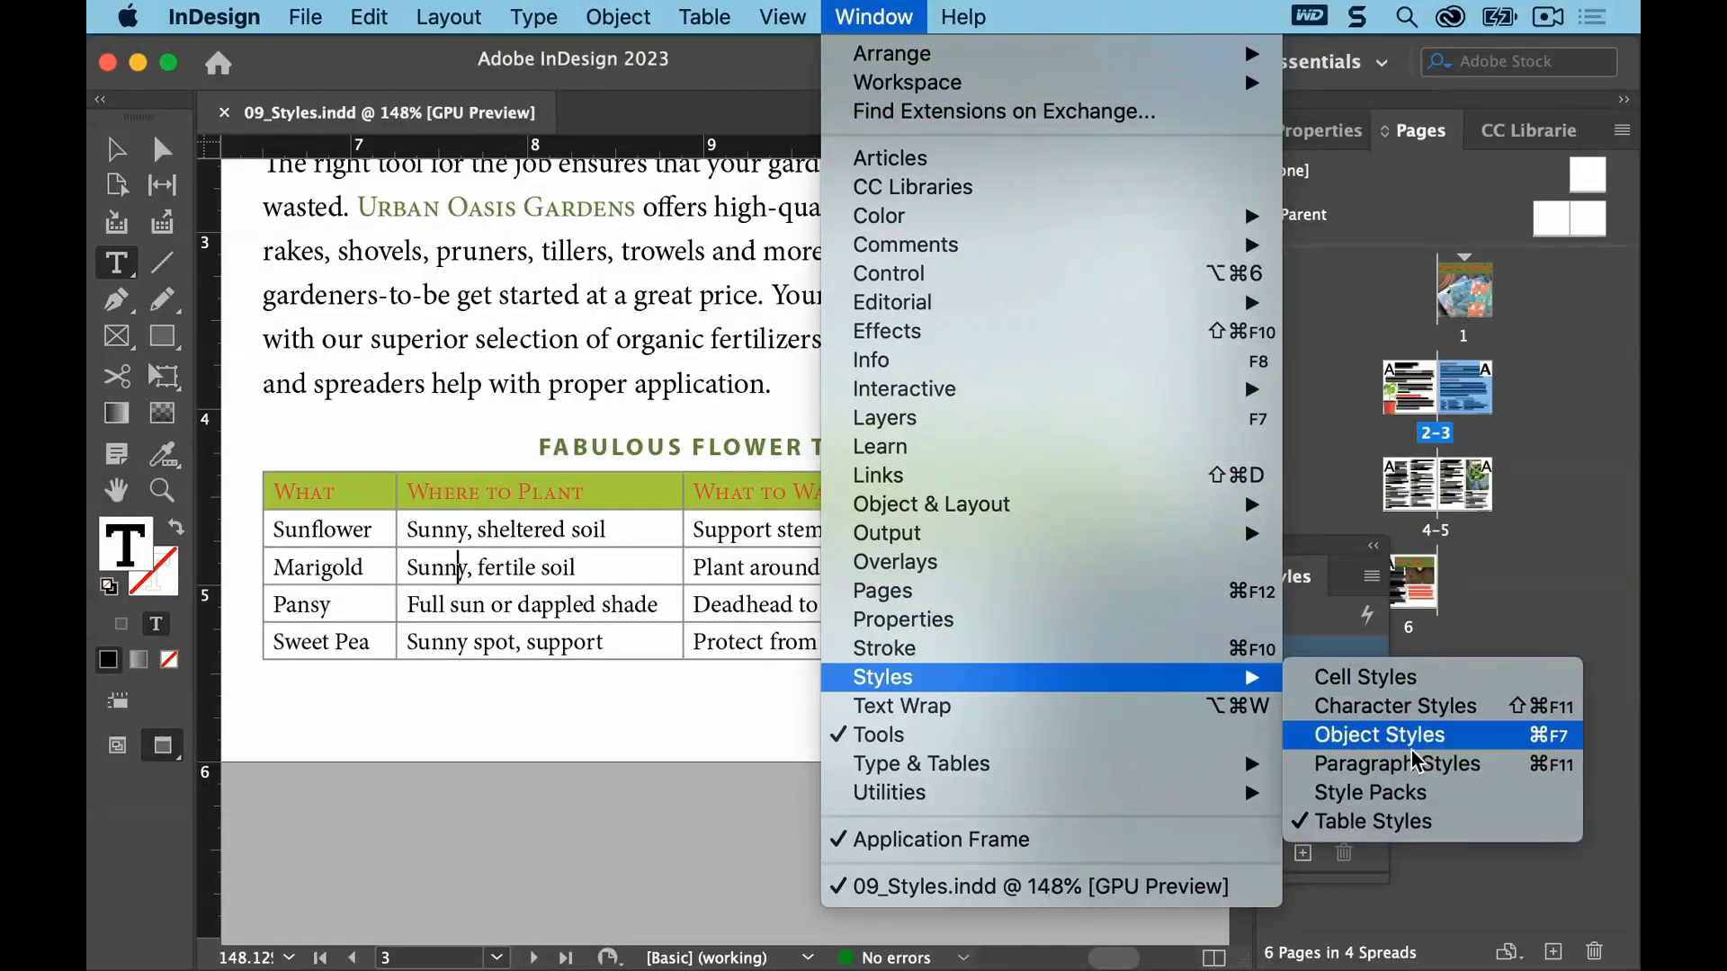
left_click(1401, 821)
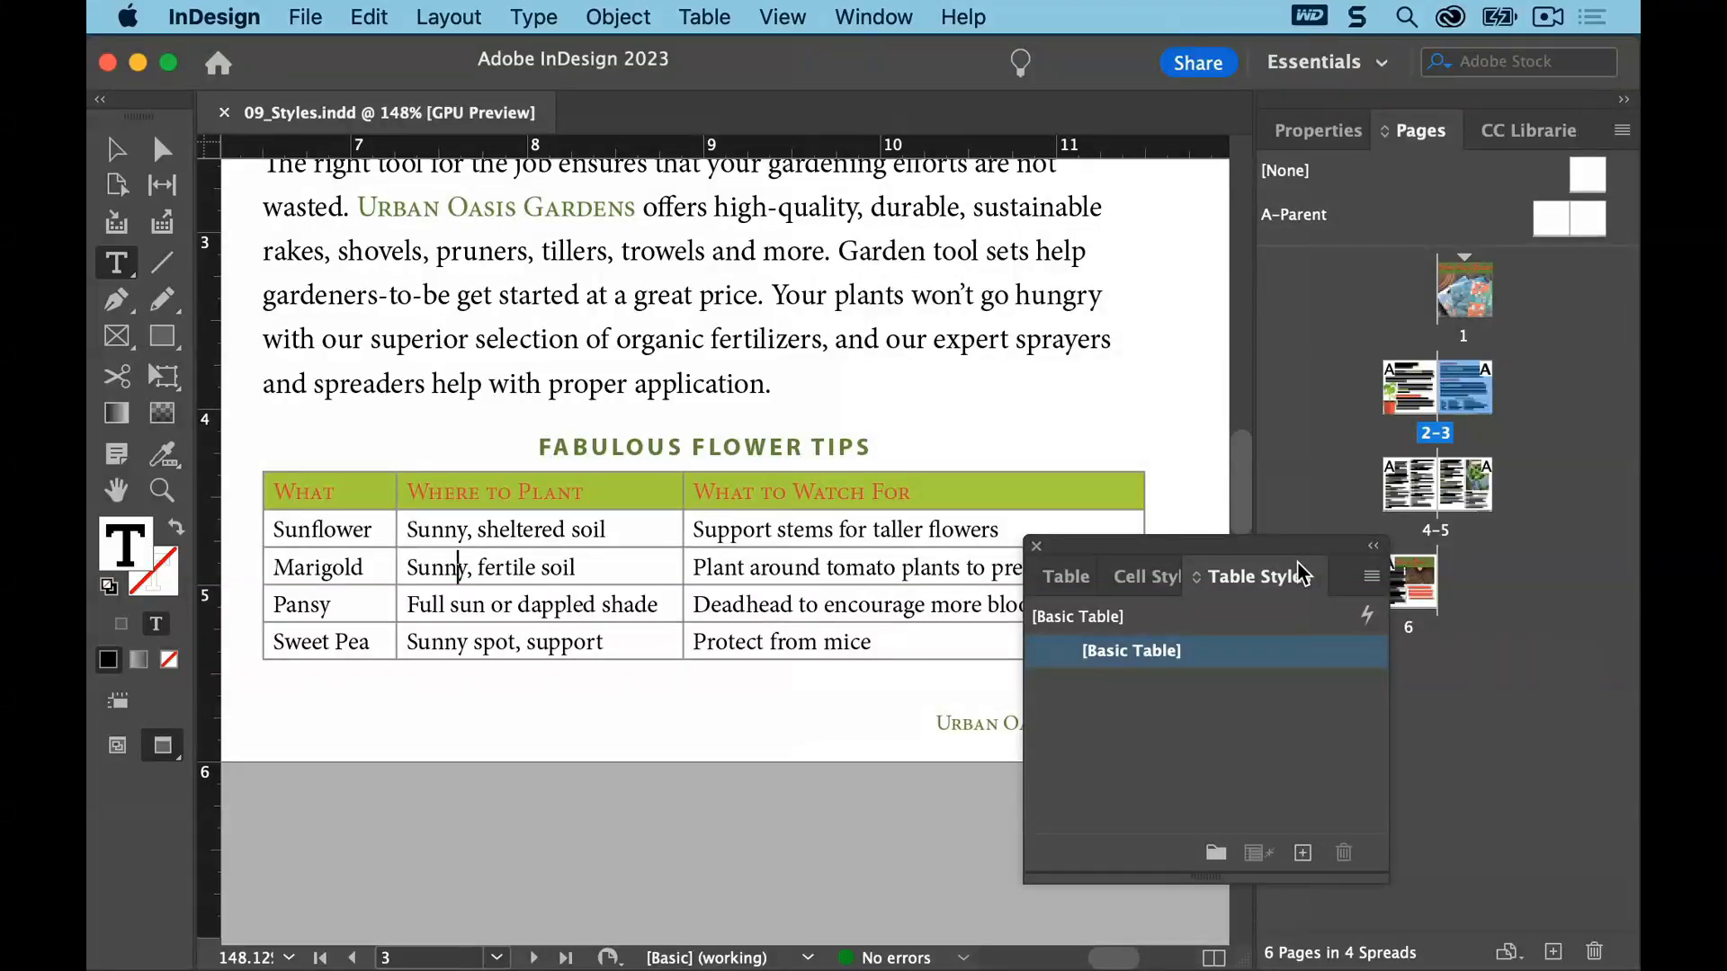
left_click(1371, 576)
left_click(1314, 316)
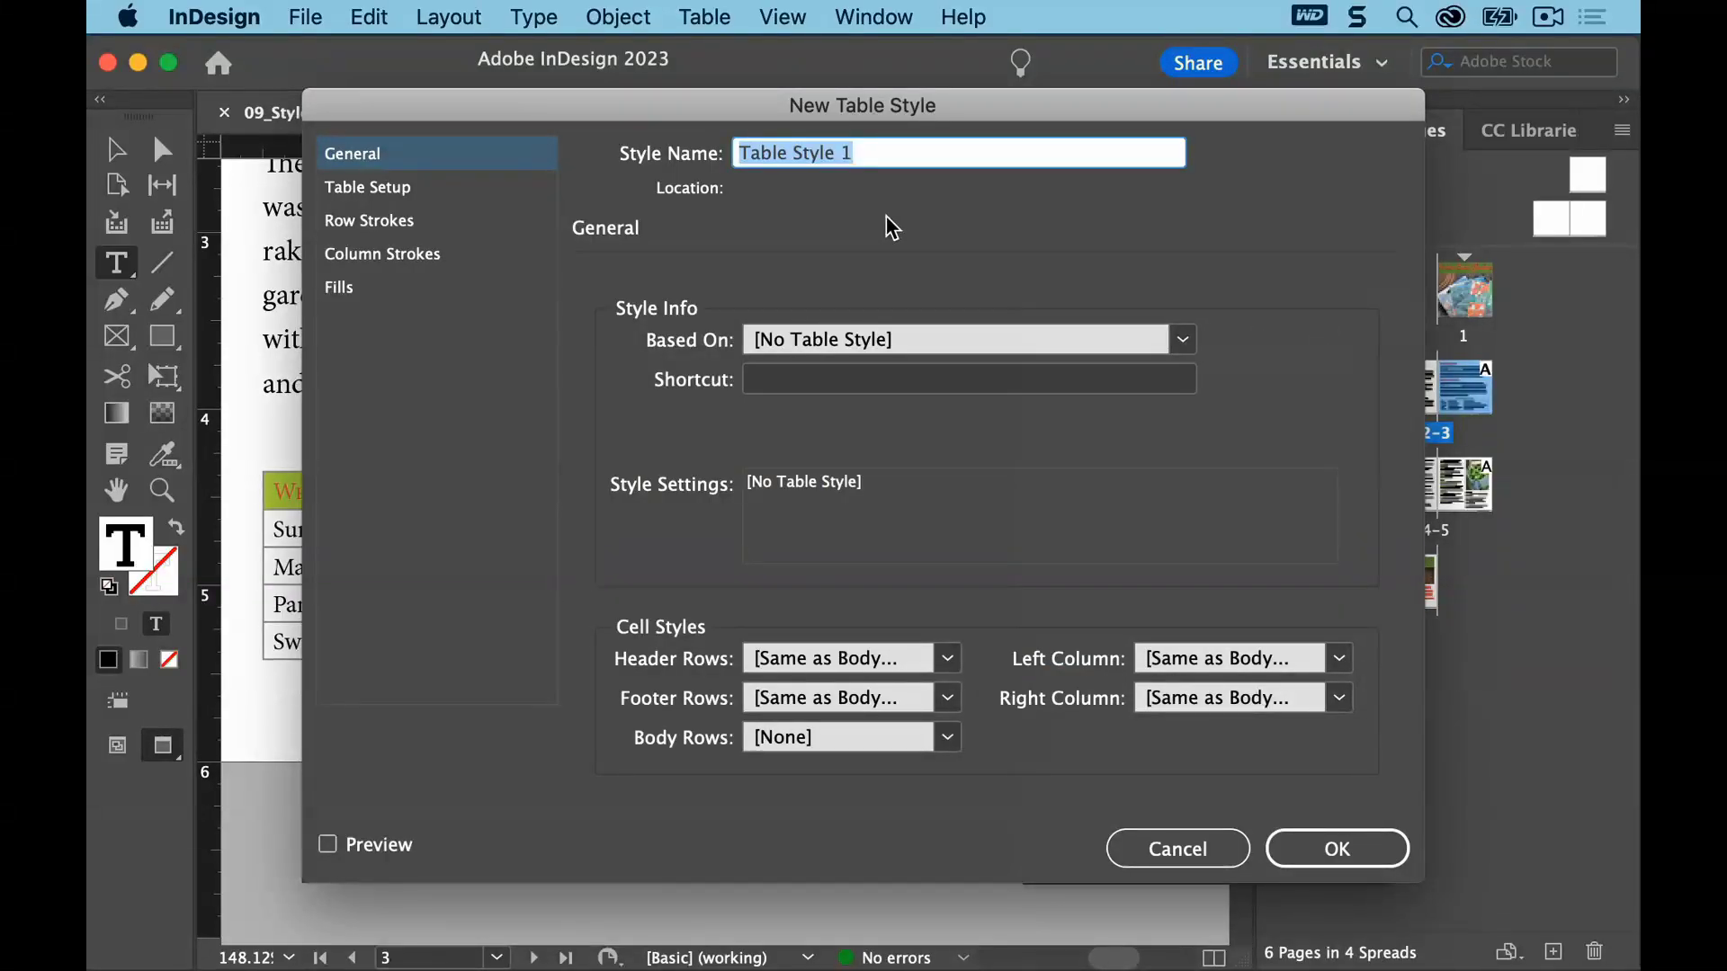
type("Garden Table")
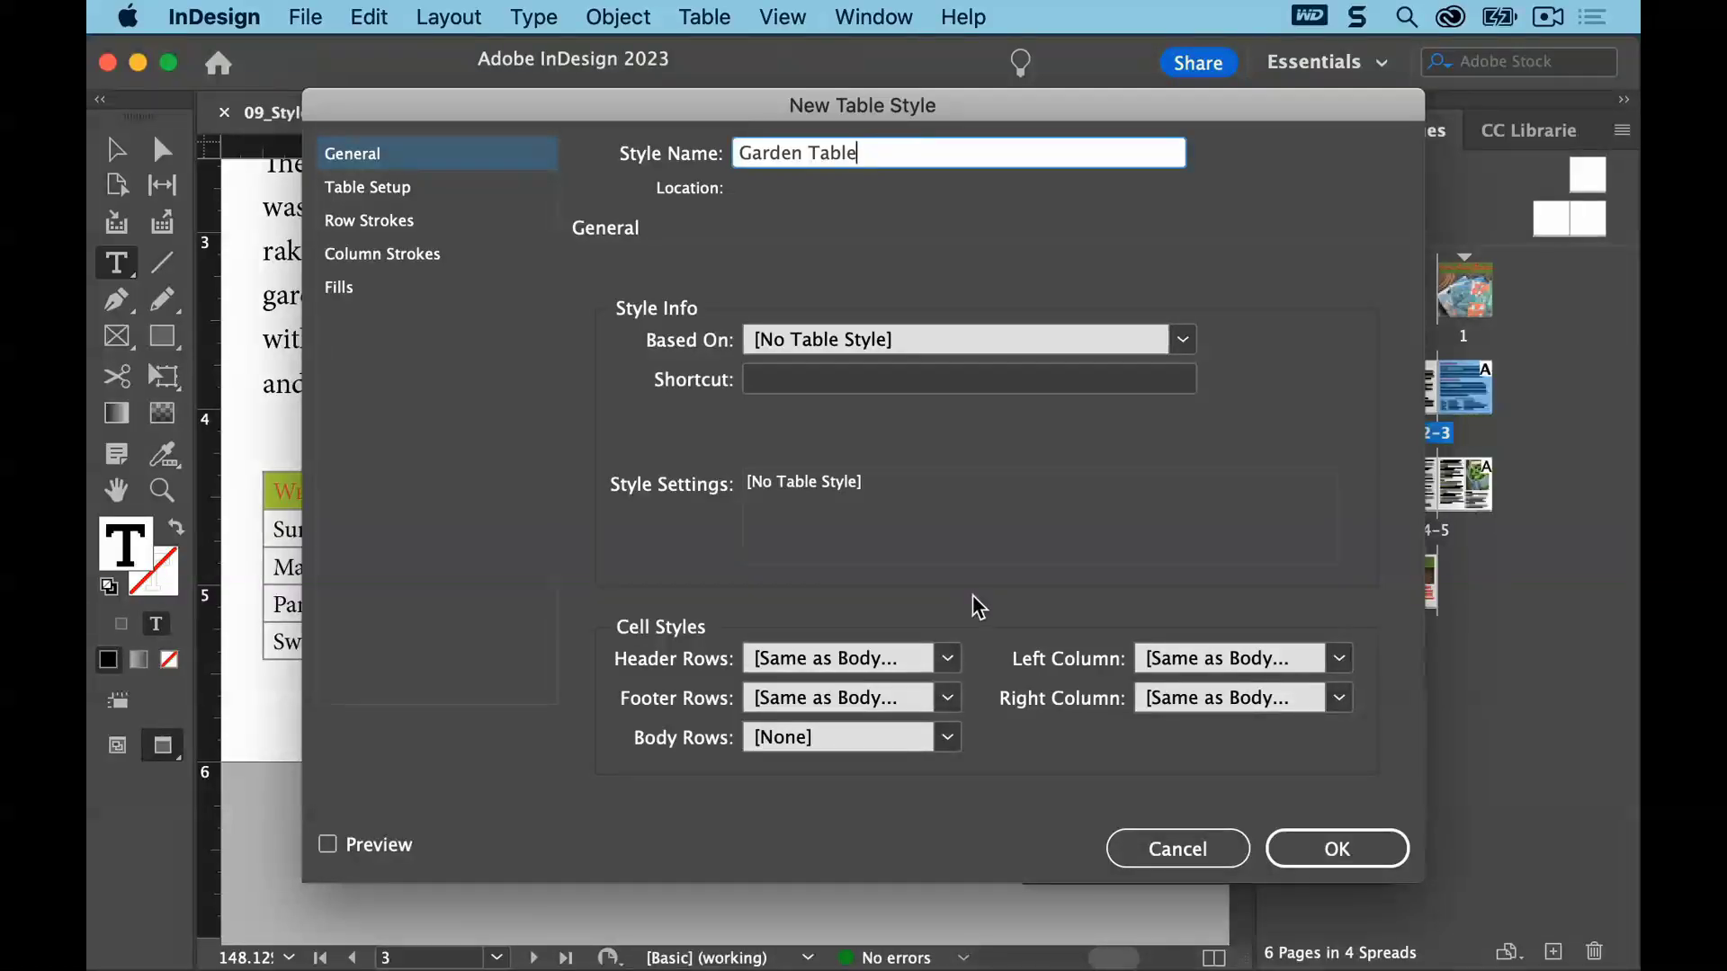
left_click(949, 660)
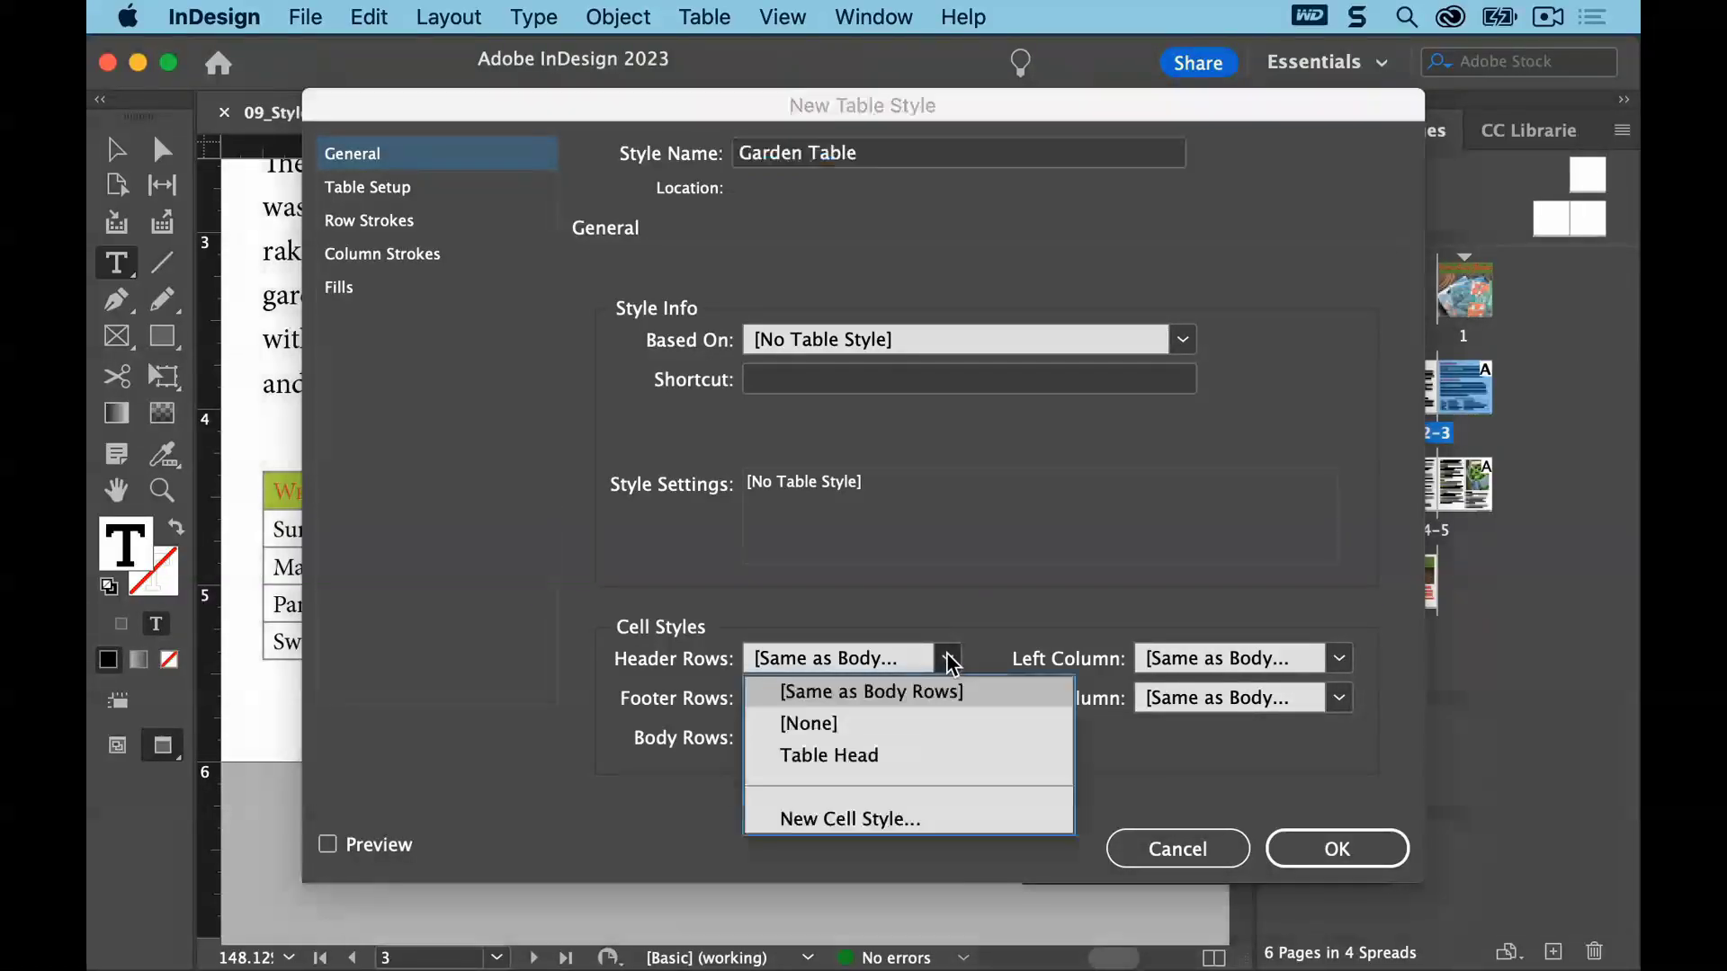
left_click(918, 756)
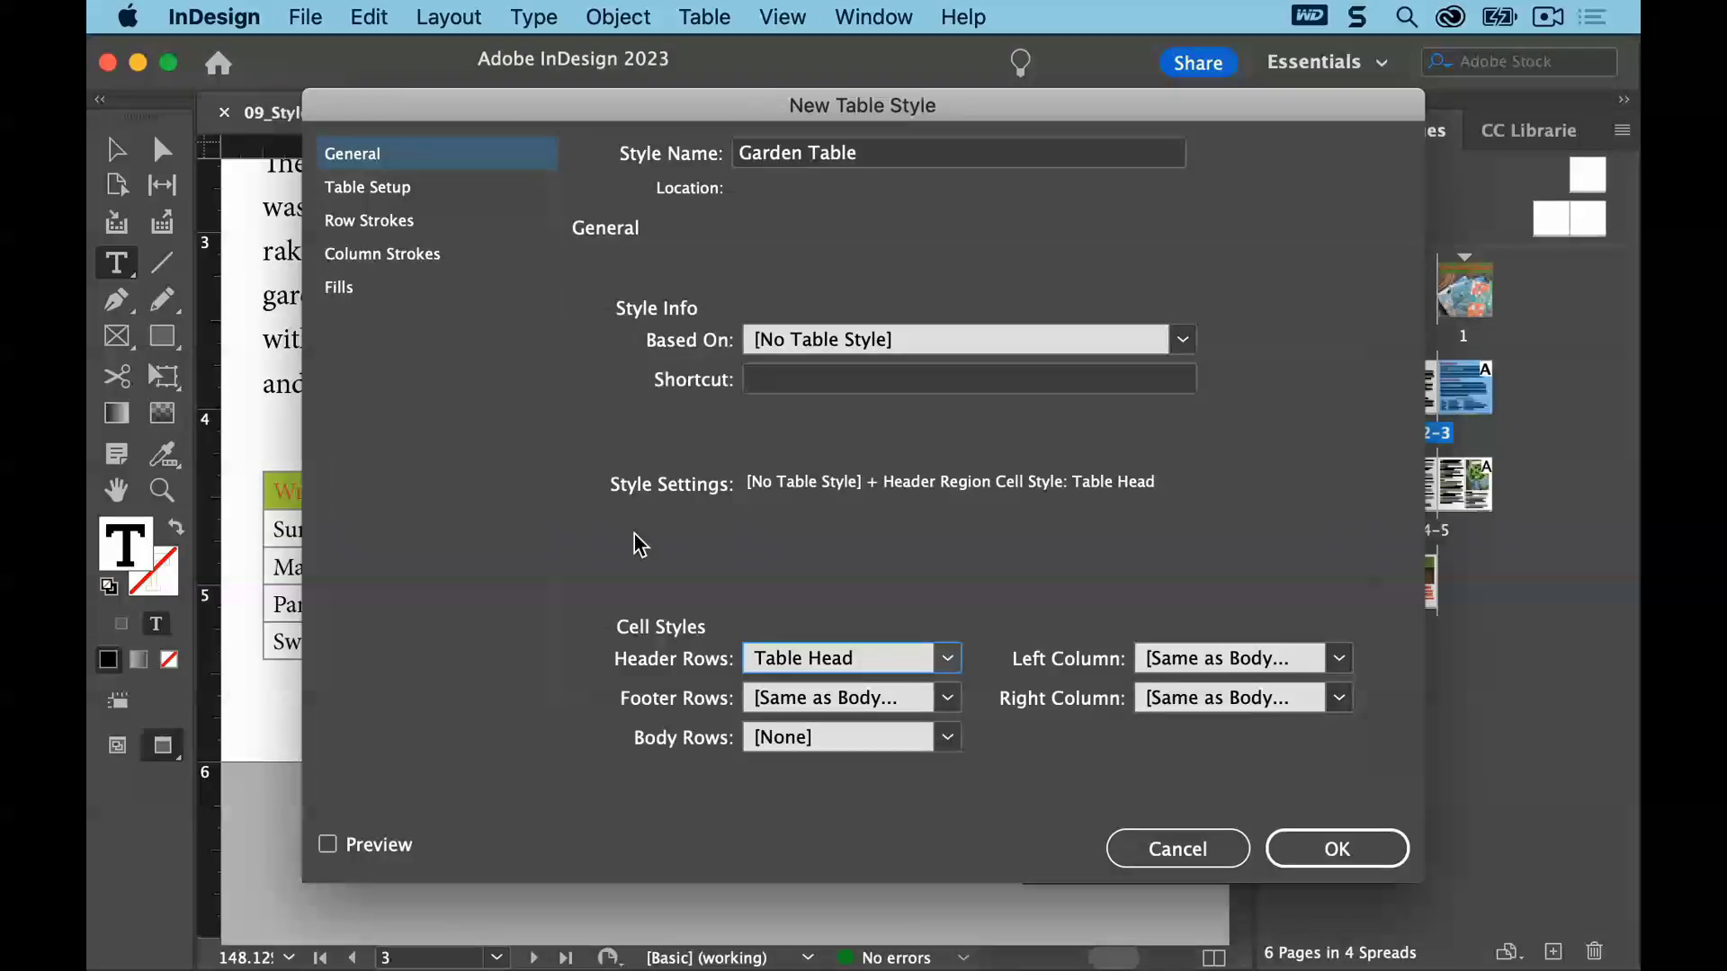
Set the Garden Table style's fills to alternate every other row, using [Paper] for the first row of each pair
left_click(340, 289)
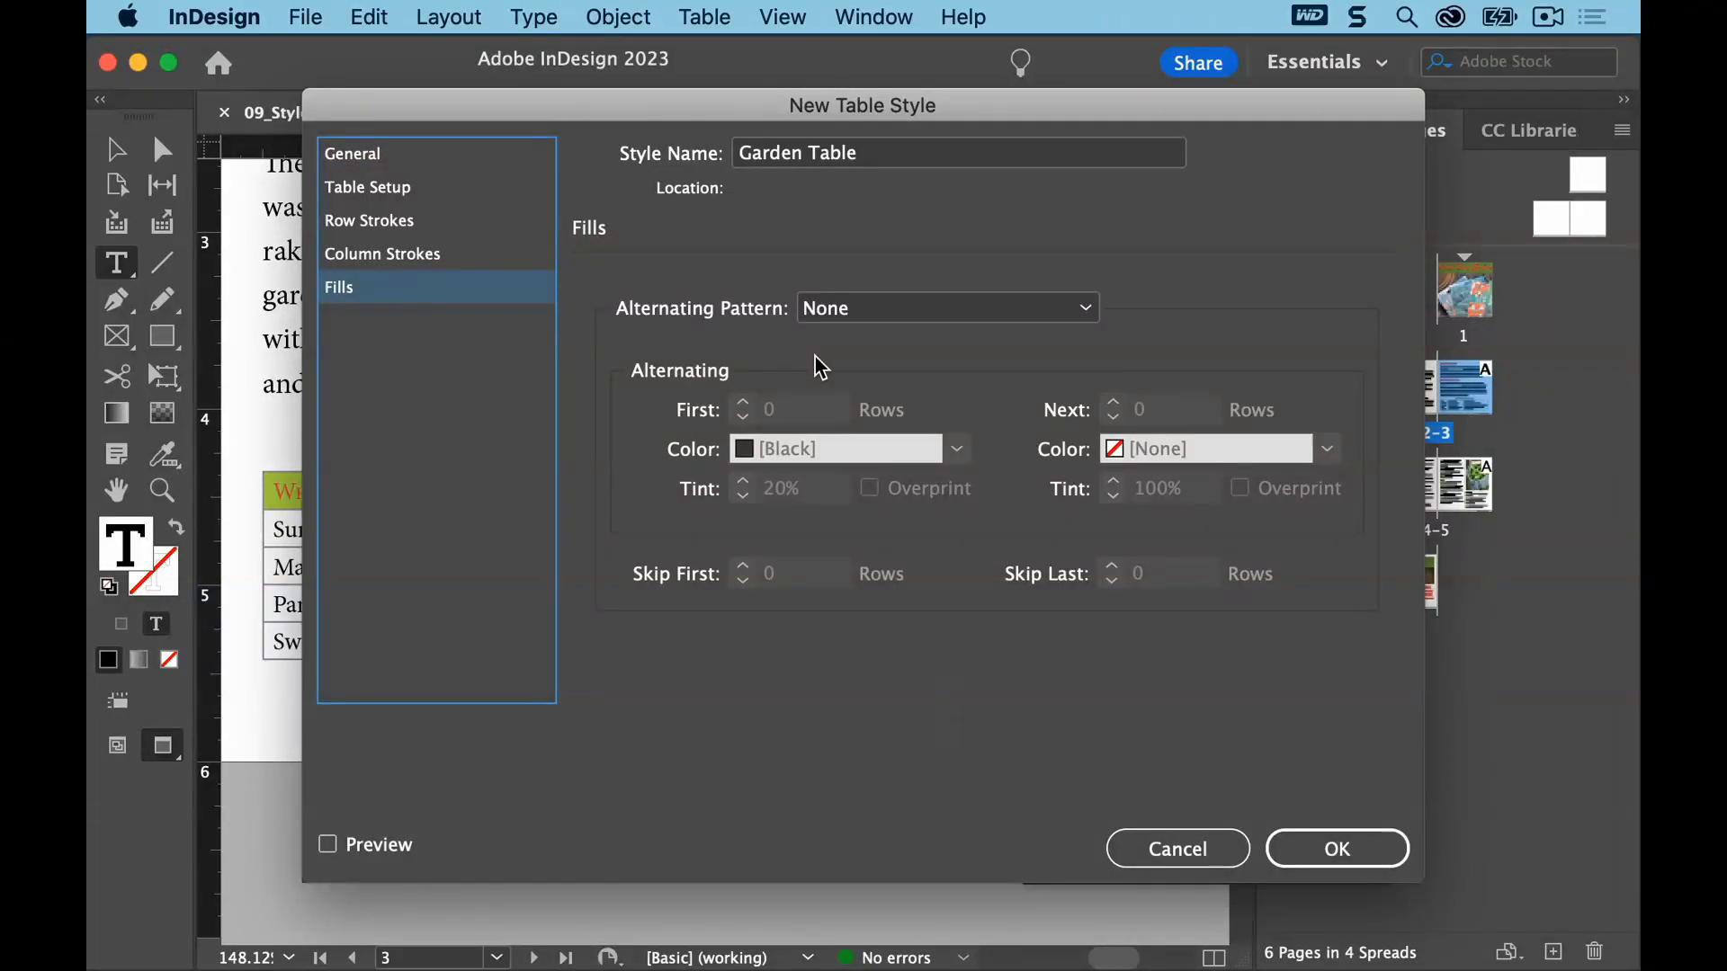
left_click(902, 315)
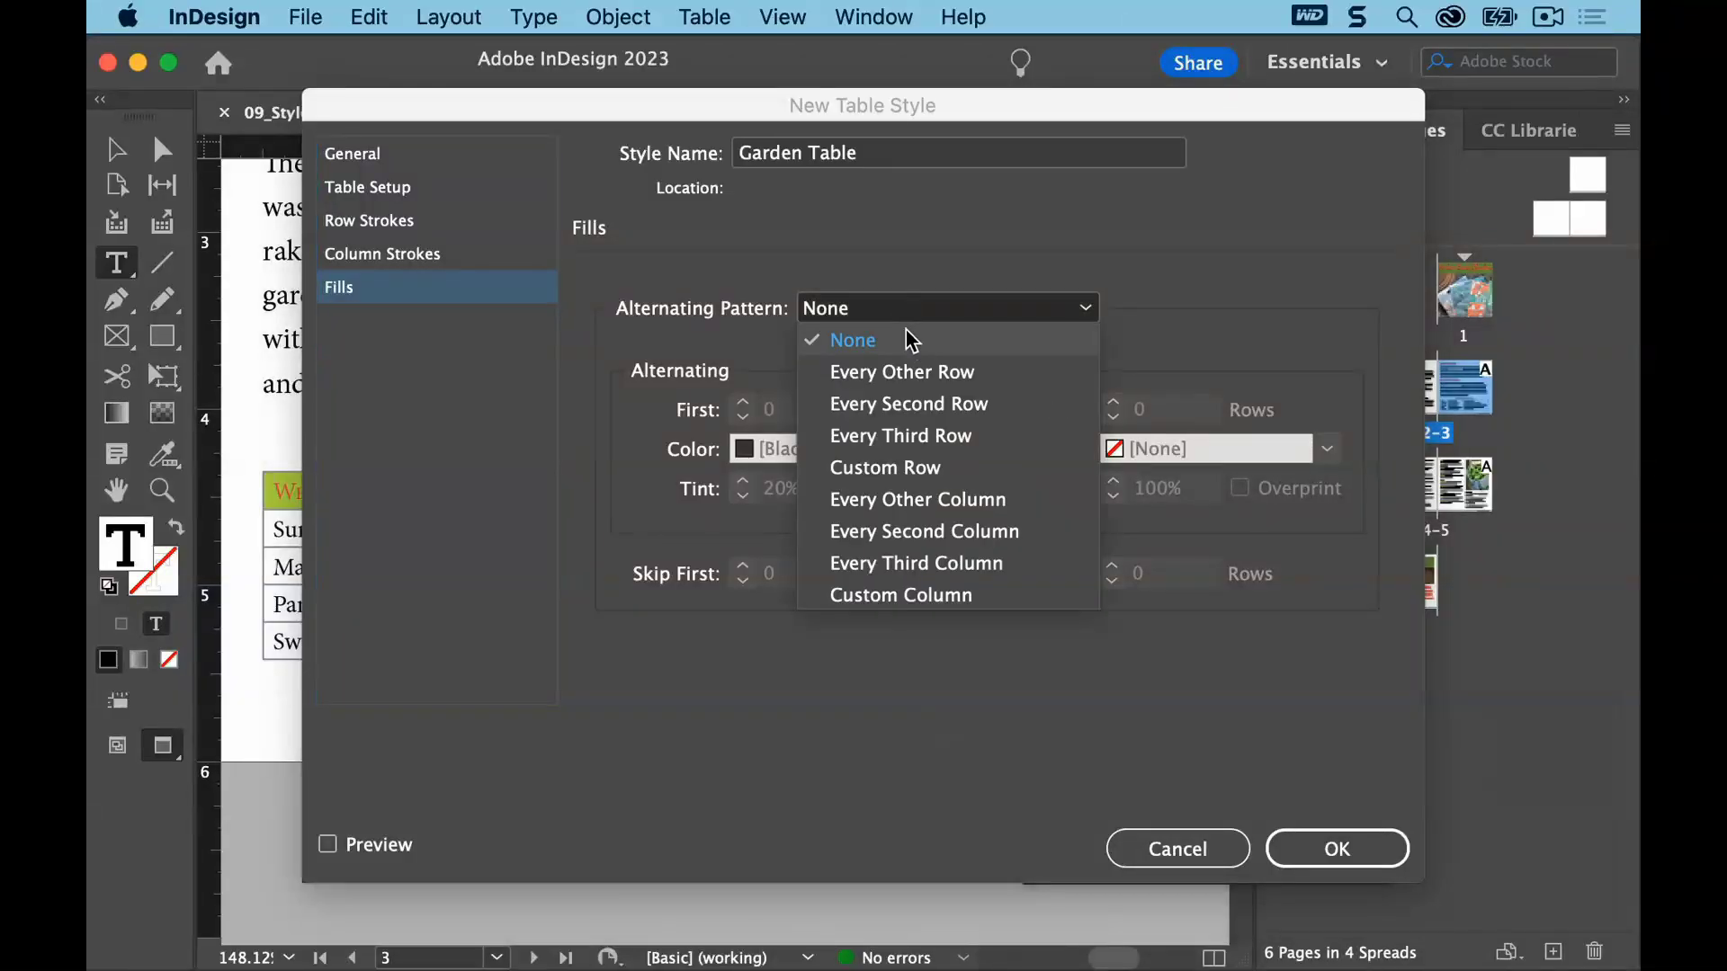
left_click(916, 376)
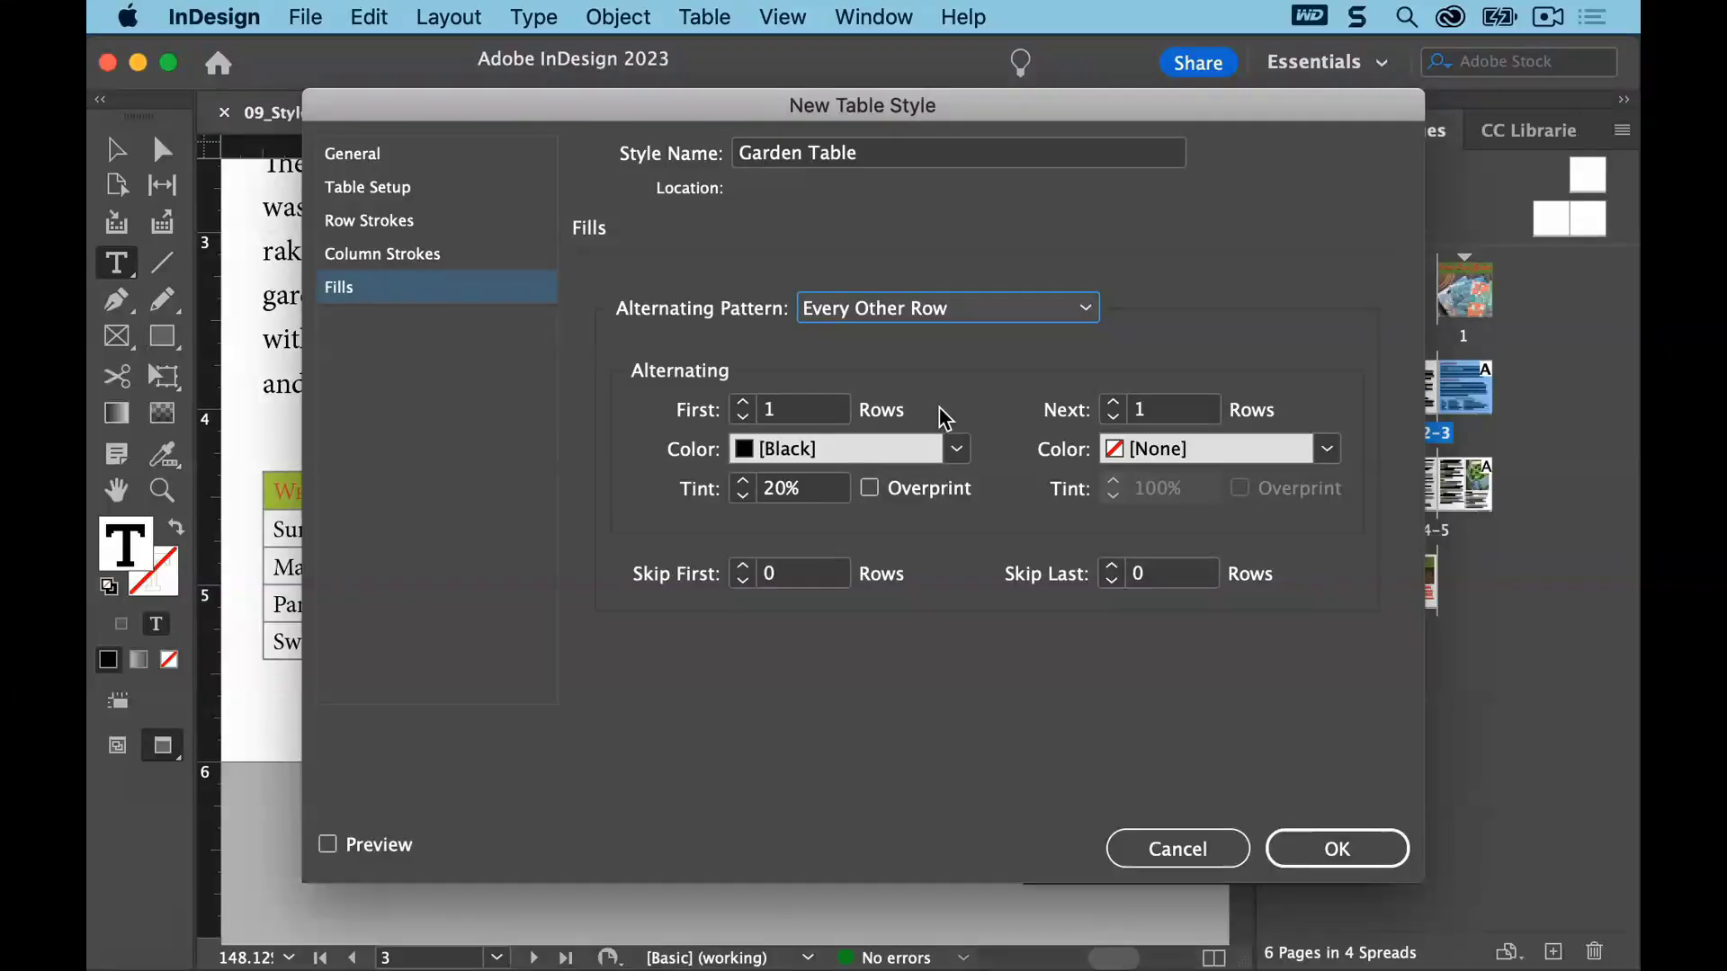
left_click(957, 449)
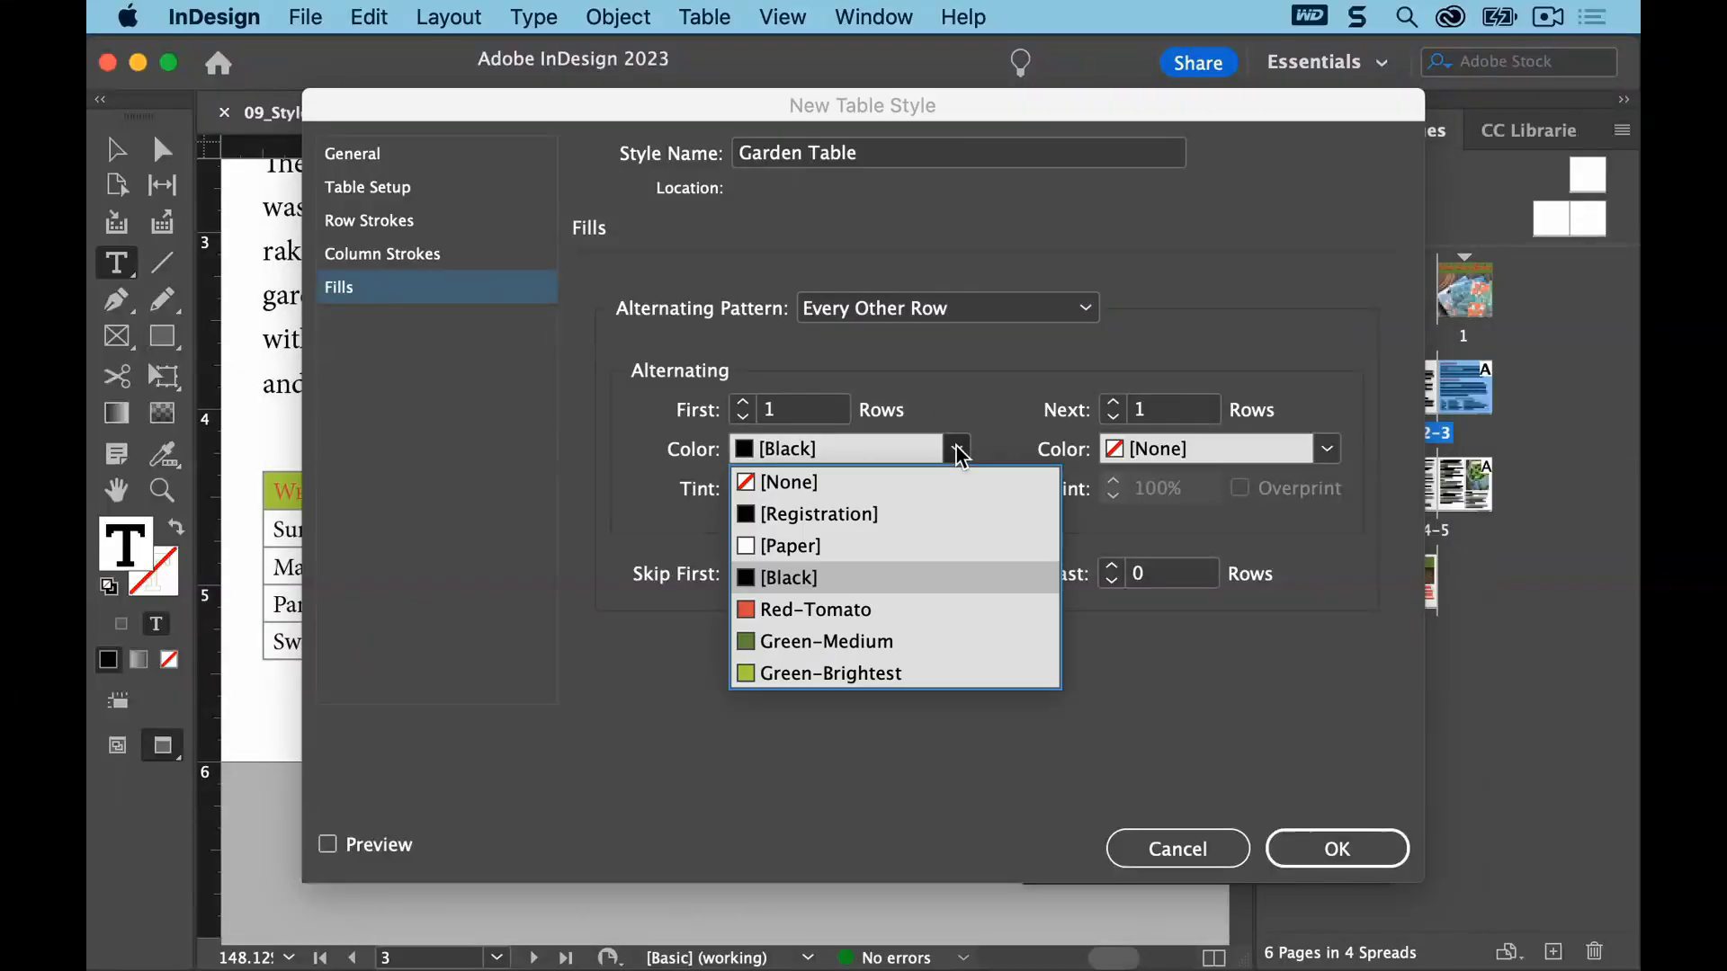
left_click(903, 545)
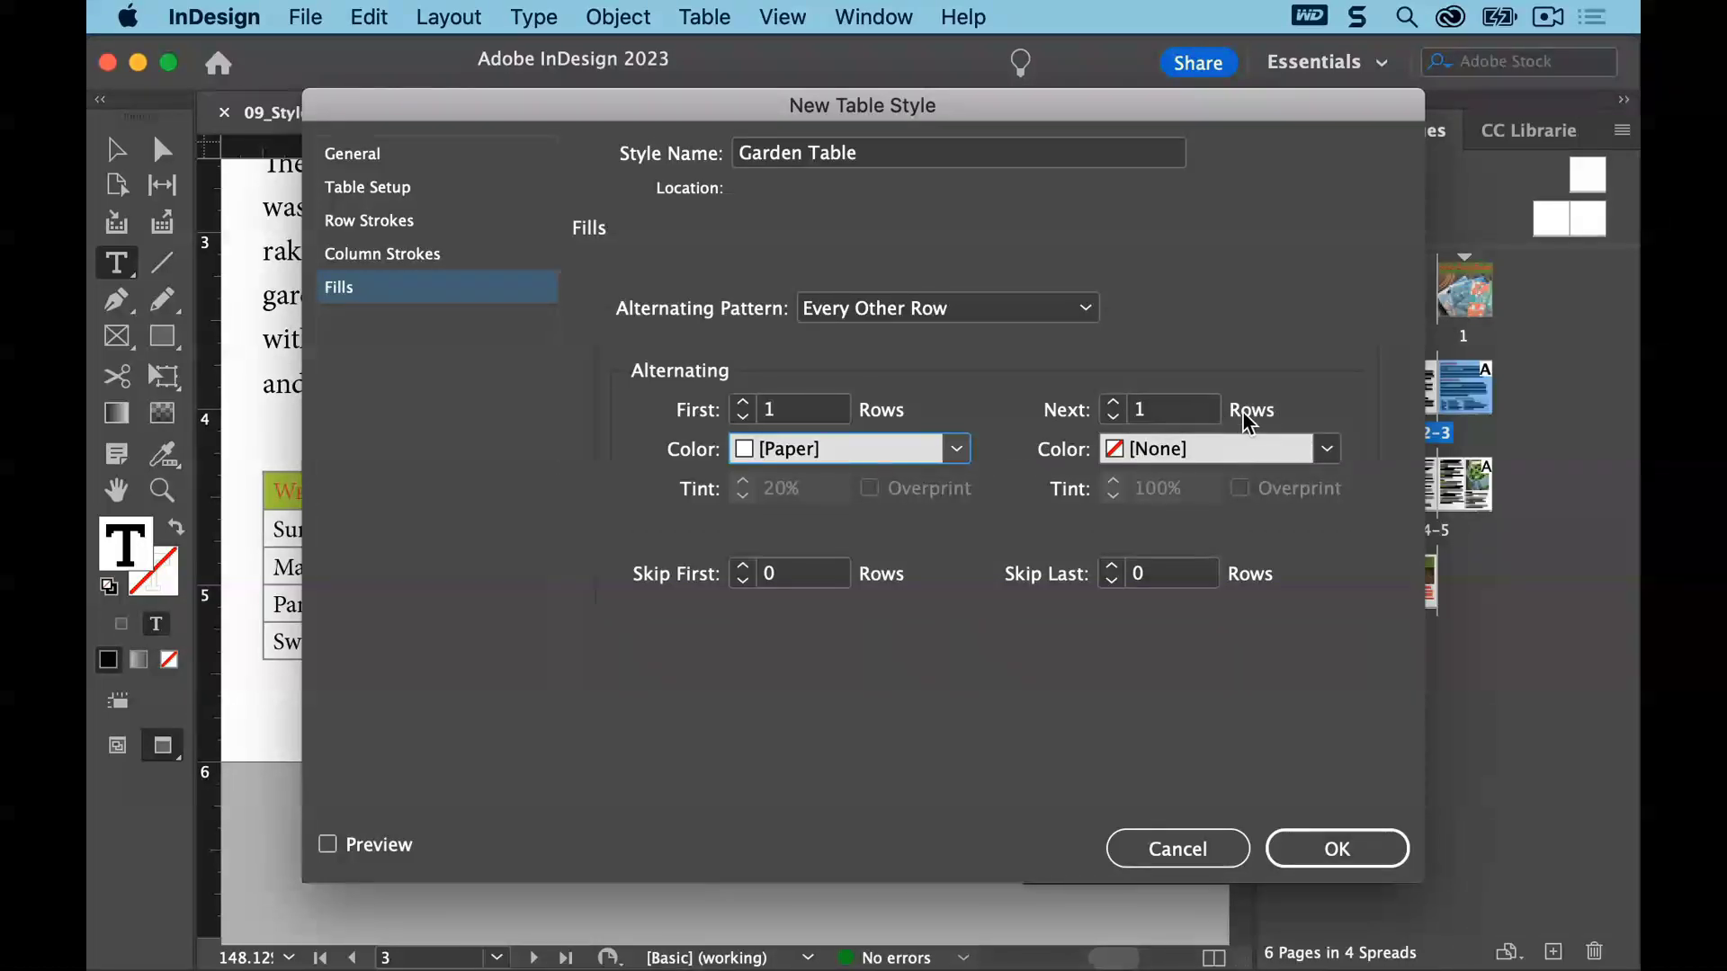
Fill the next alternating rows with Green-Brightest at a 30% tint and finish creating the Garden Table style
left_click(1324, 447)
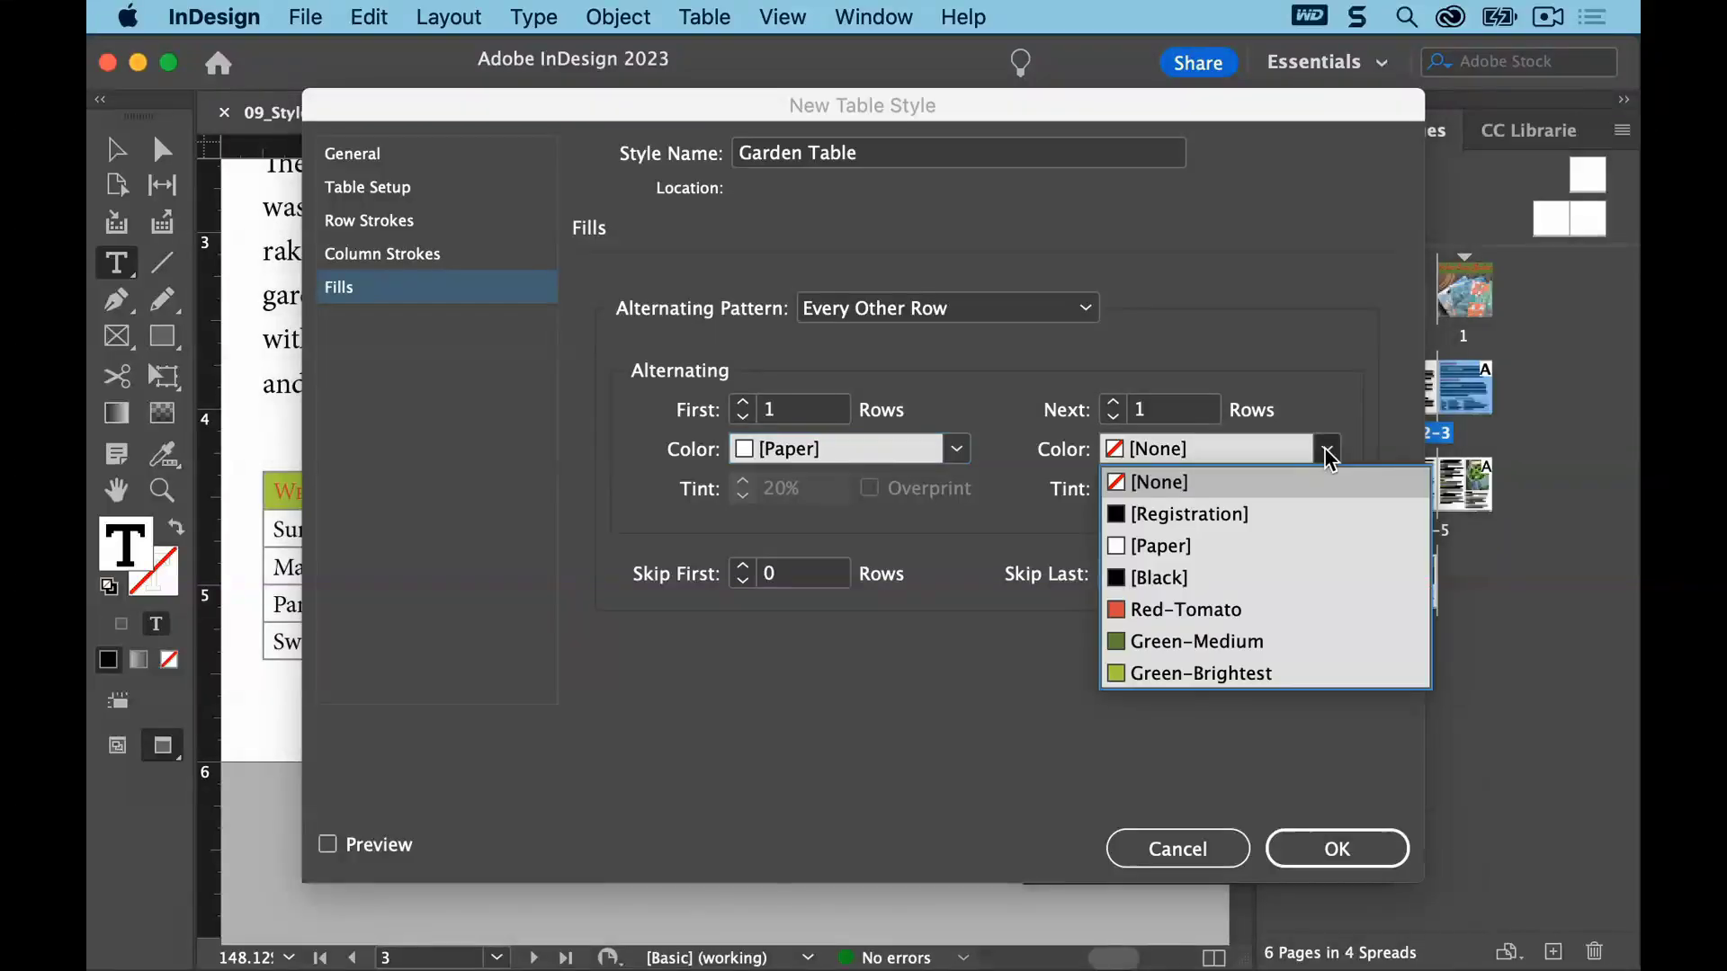
left_click(1277, 675)
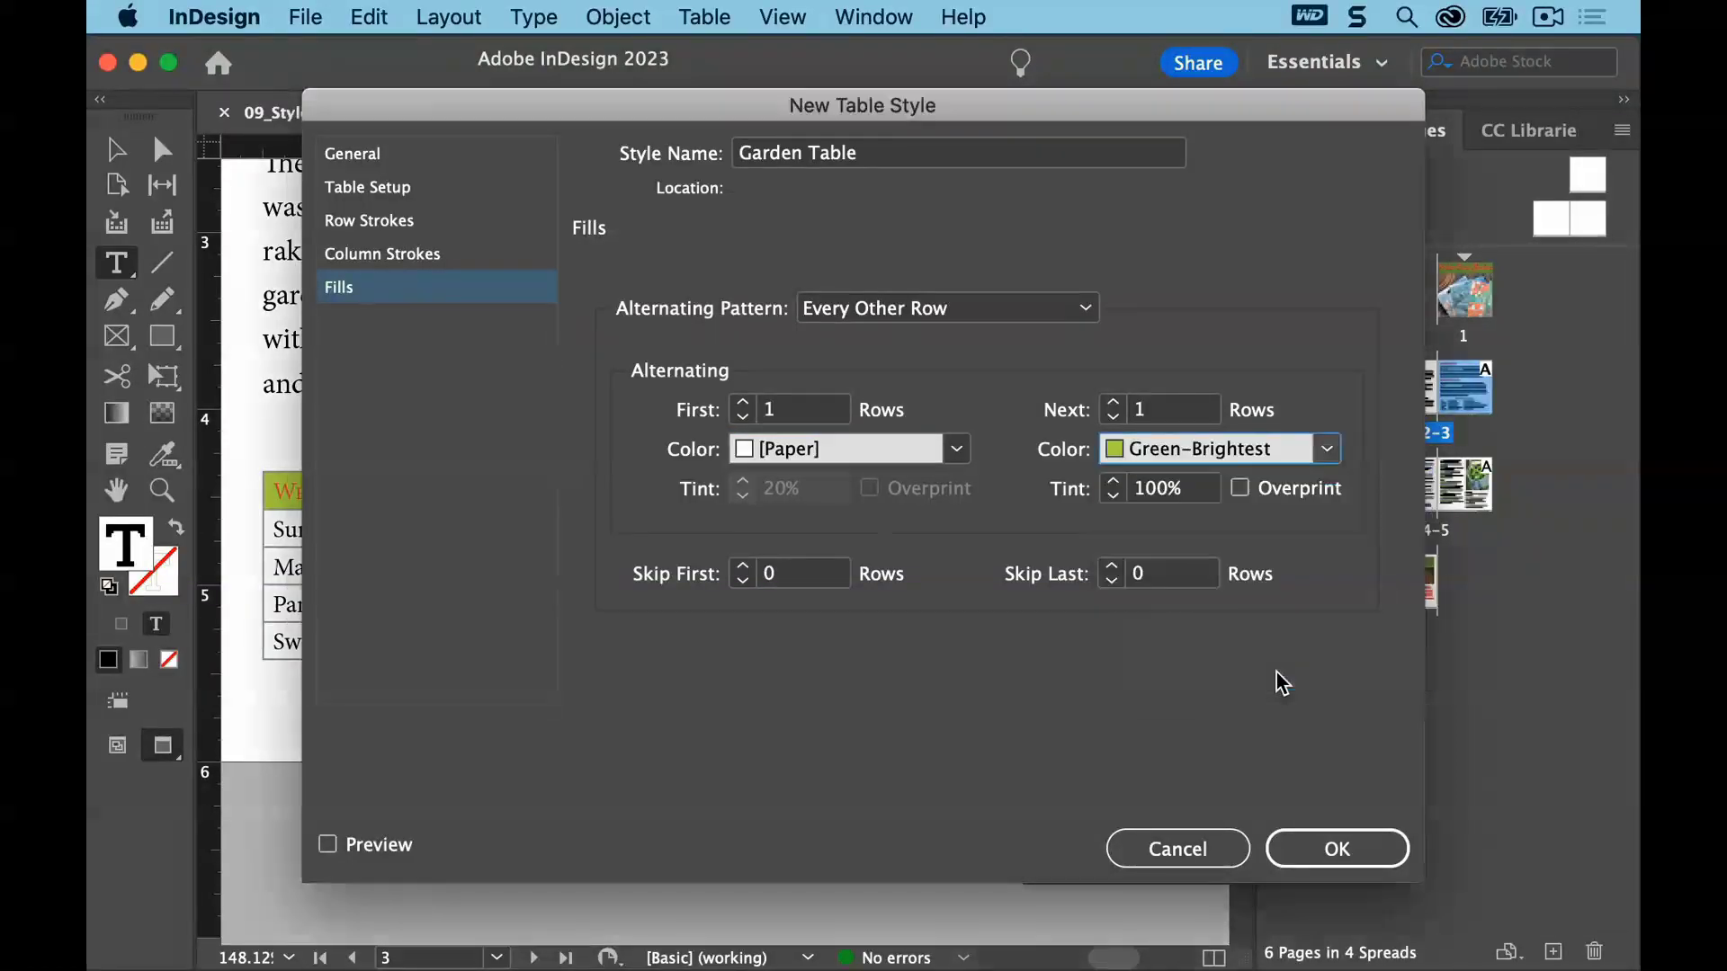
left_click(1196, 491)
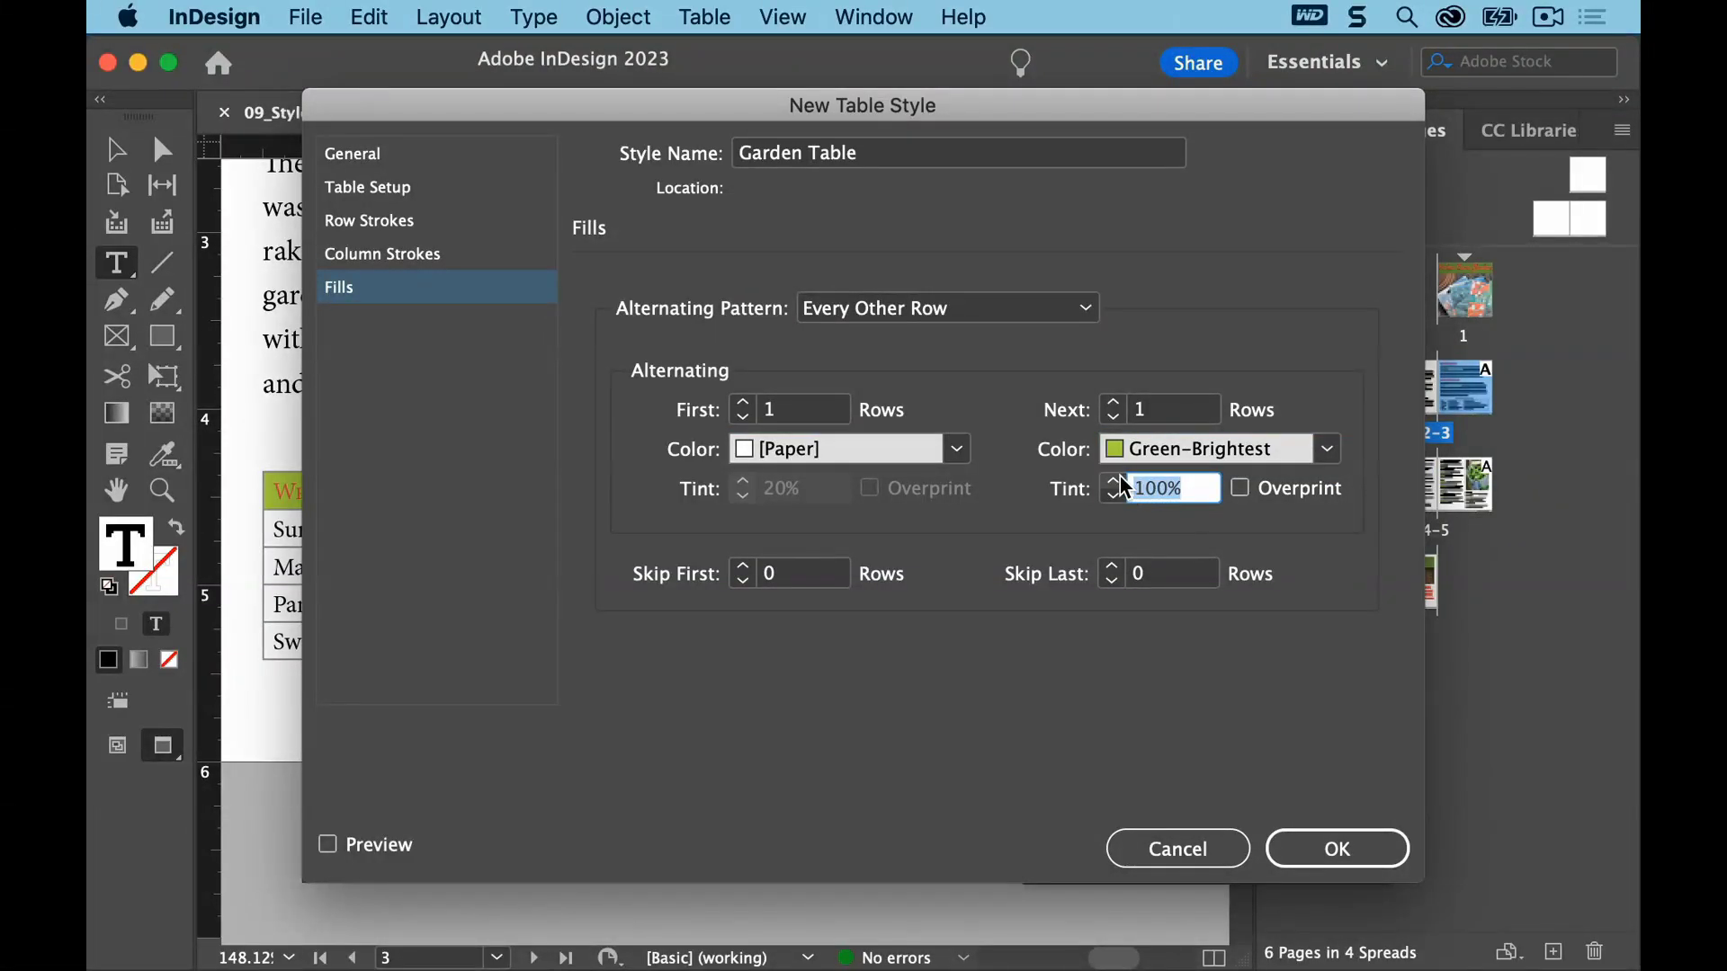
type("30")
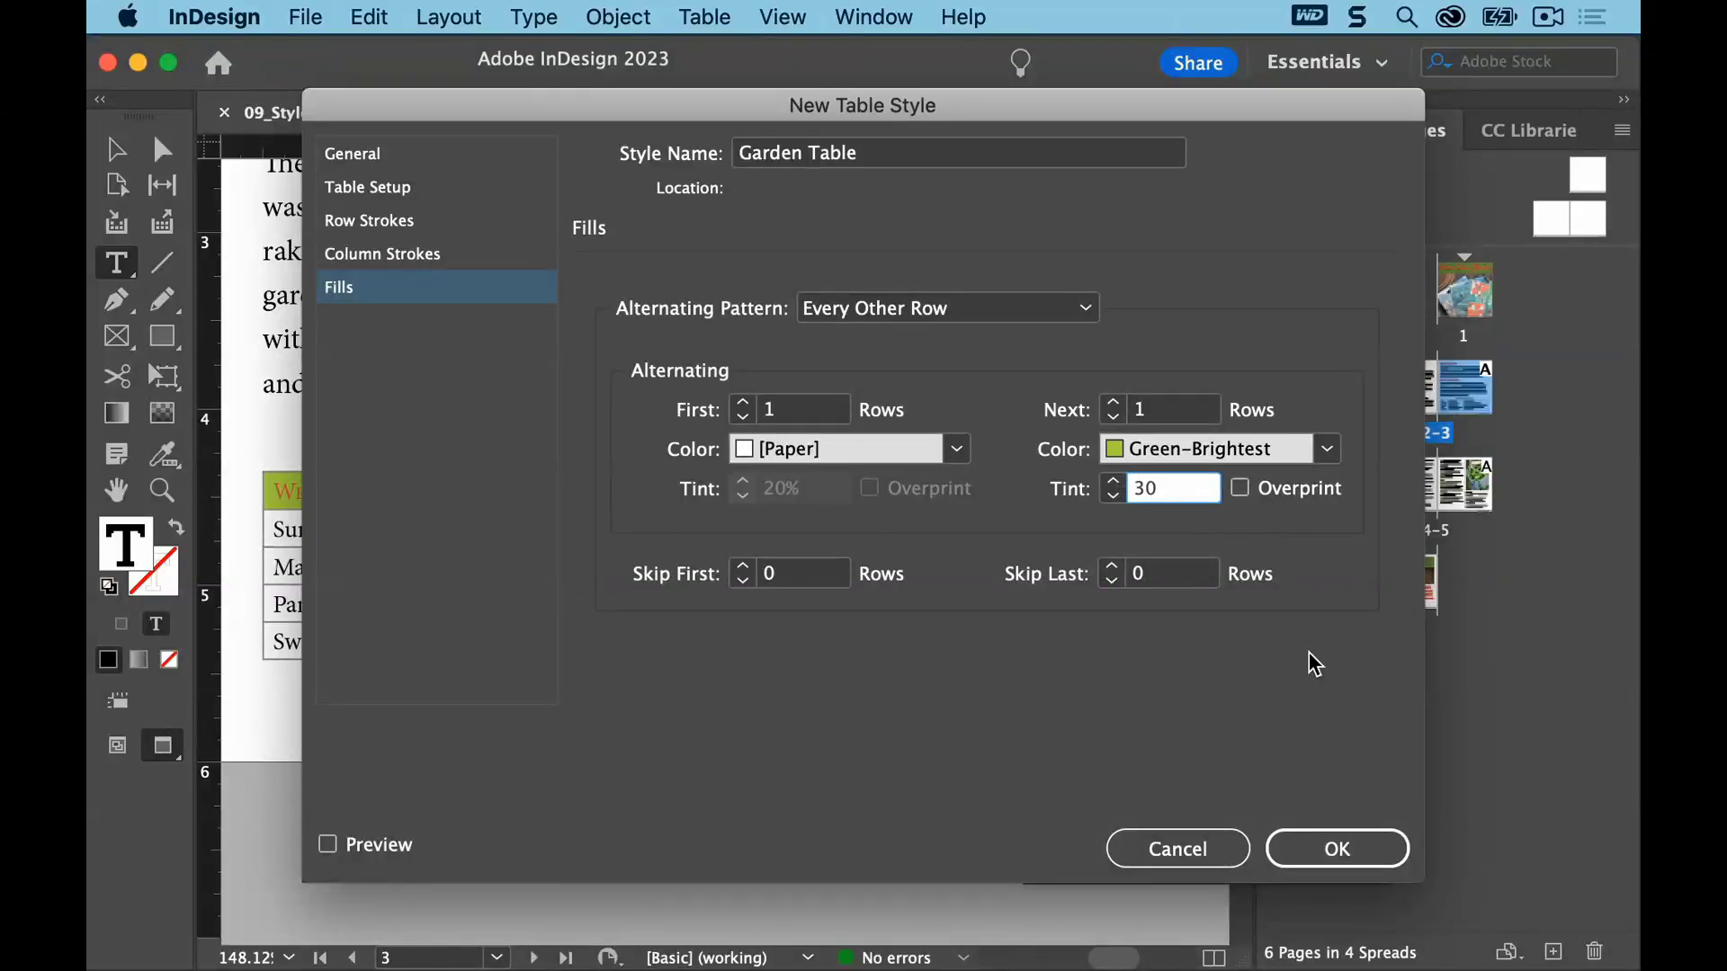
left_click(1339, 849)
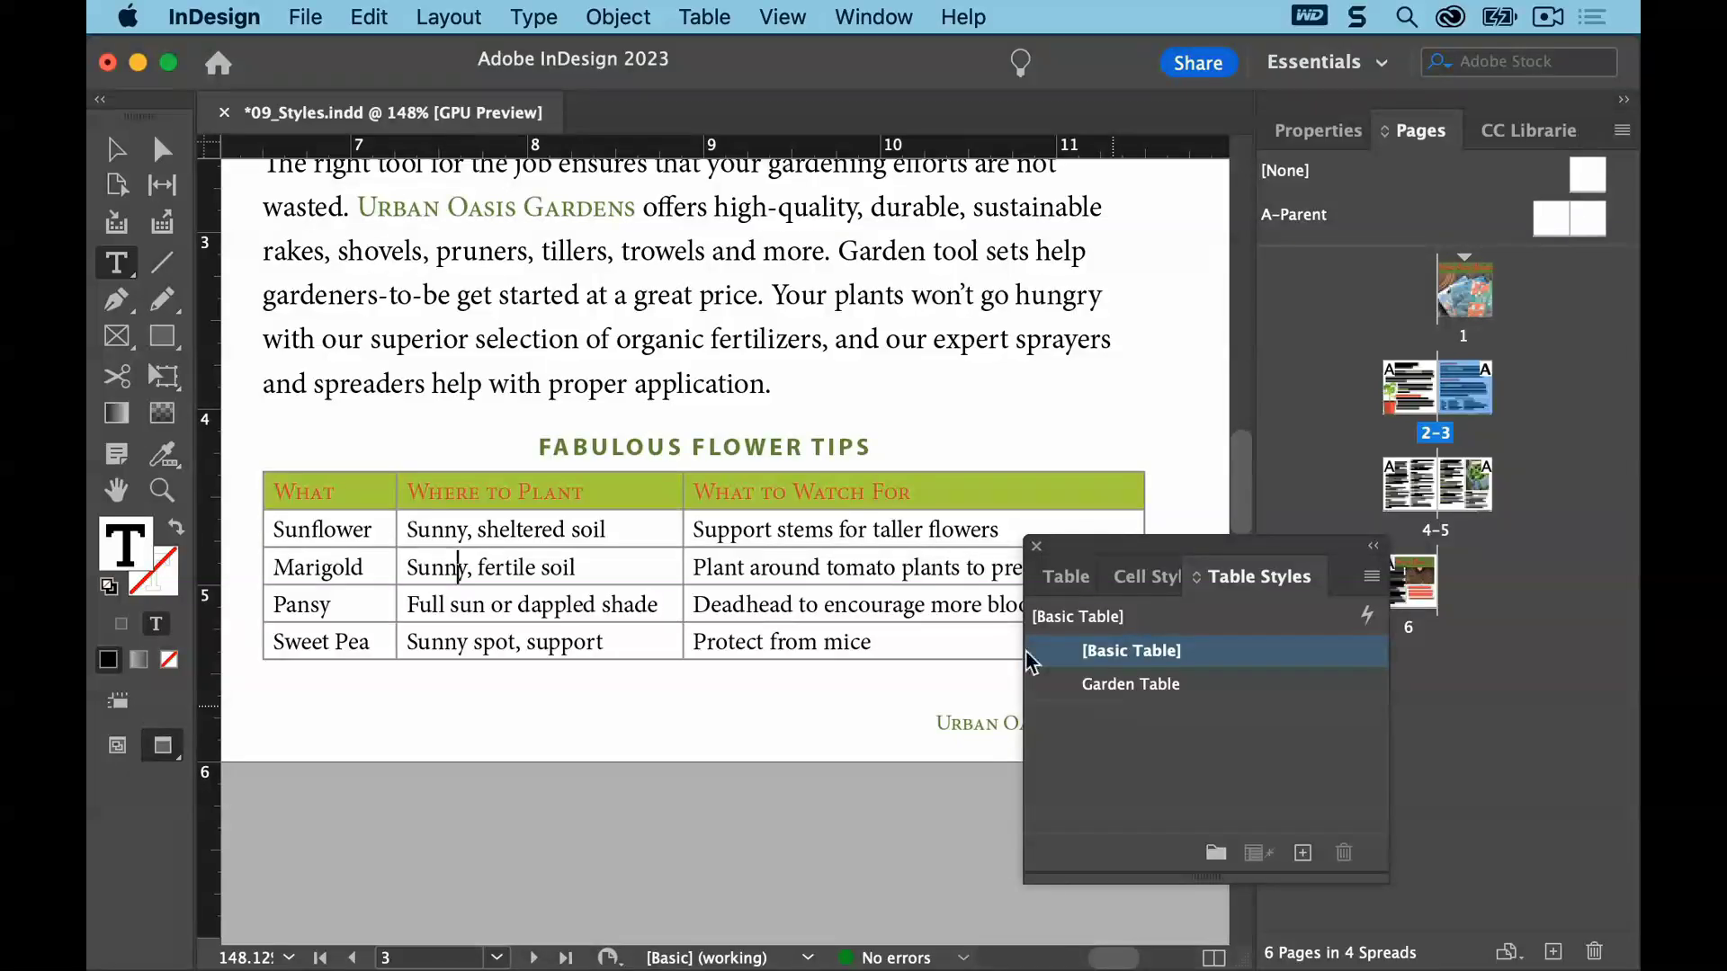
Deselect everything and save 09_Styles.indd with the new table style
left_click(368, 13)
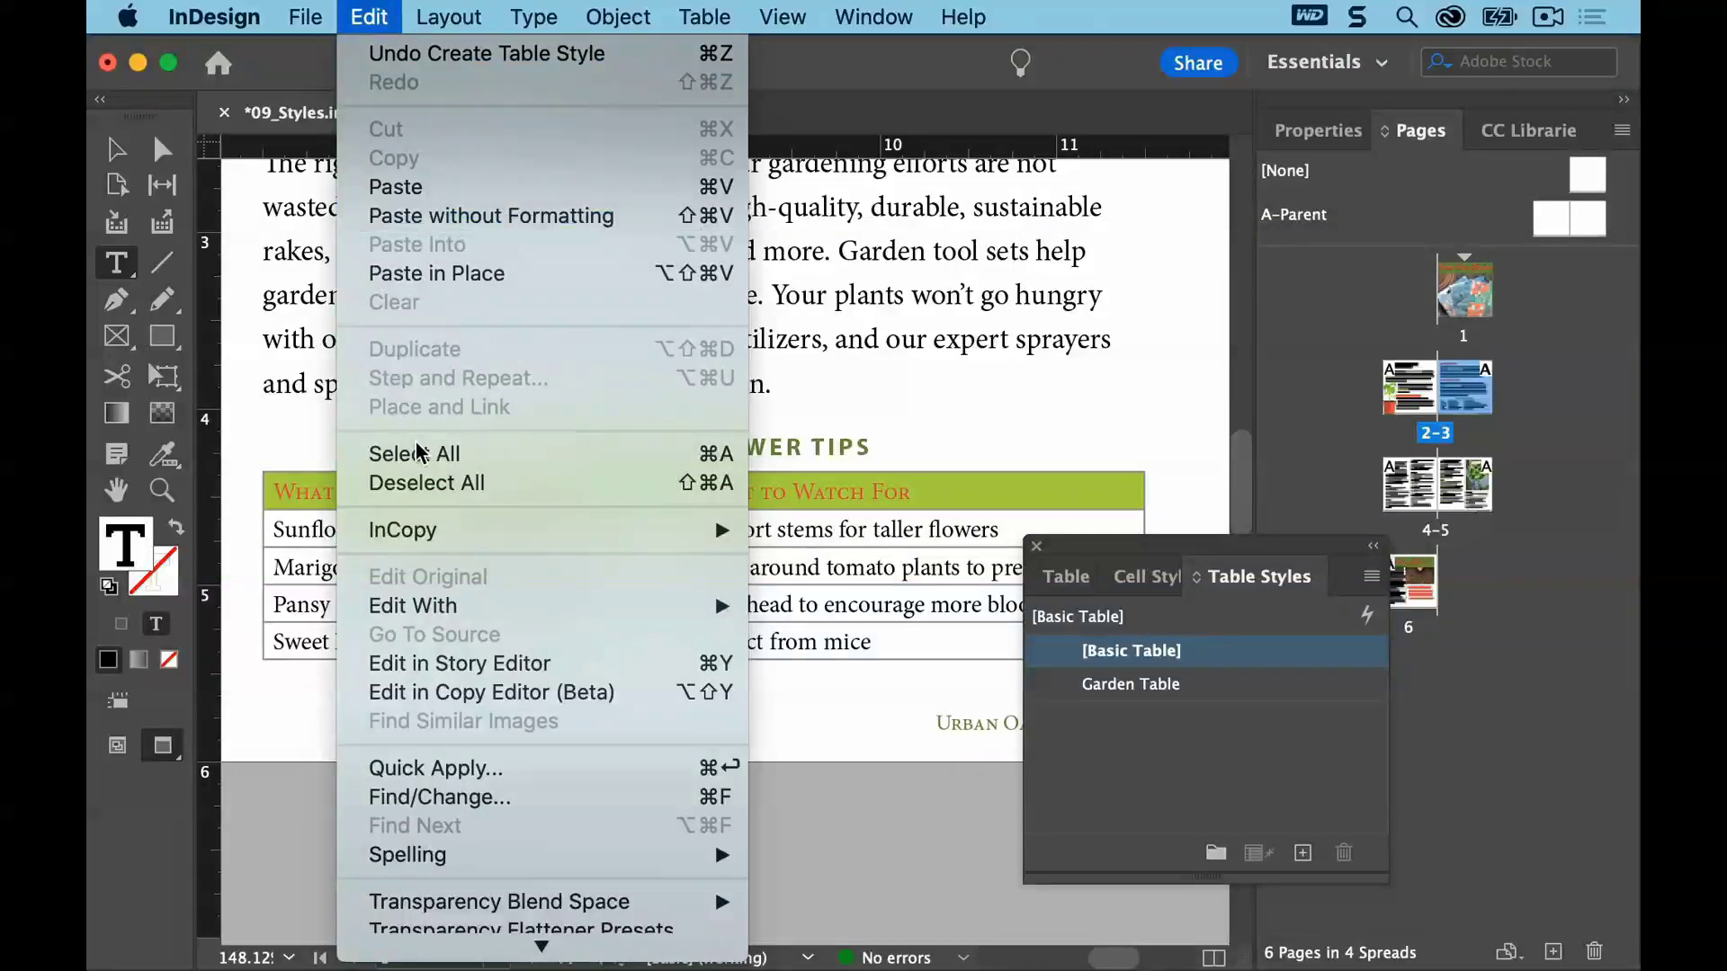
left_click(422, 485)
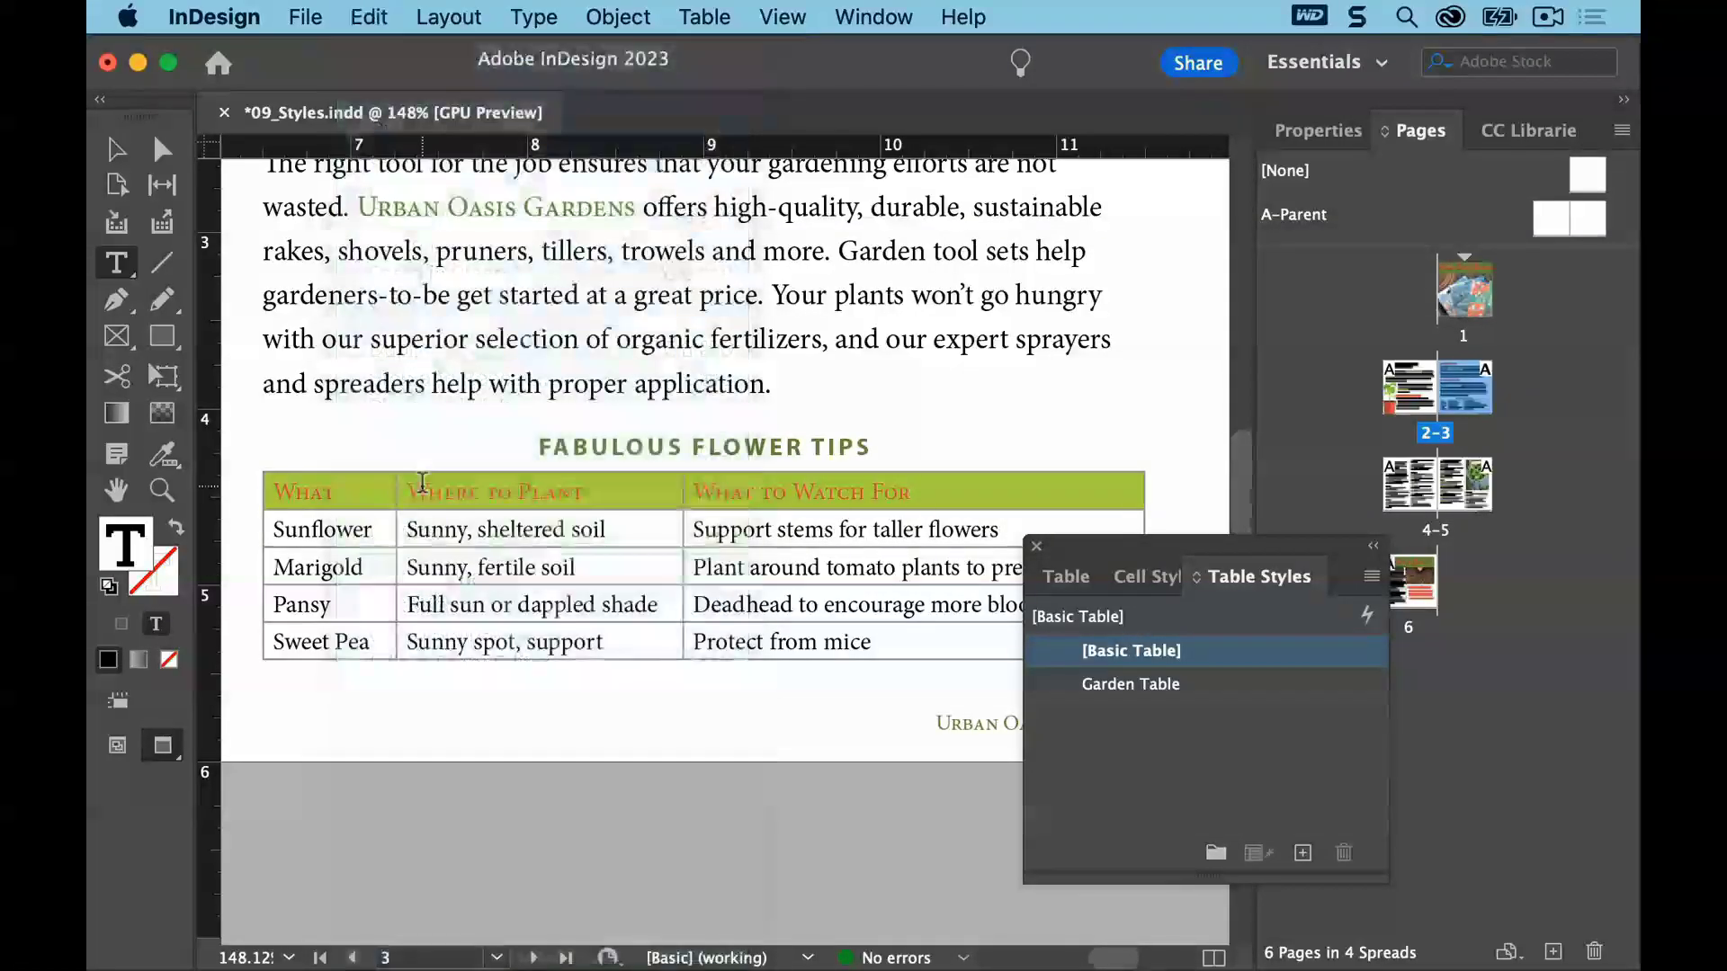
left_click(300, 14)
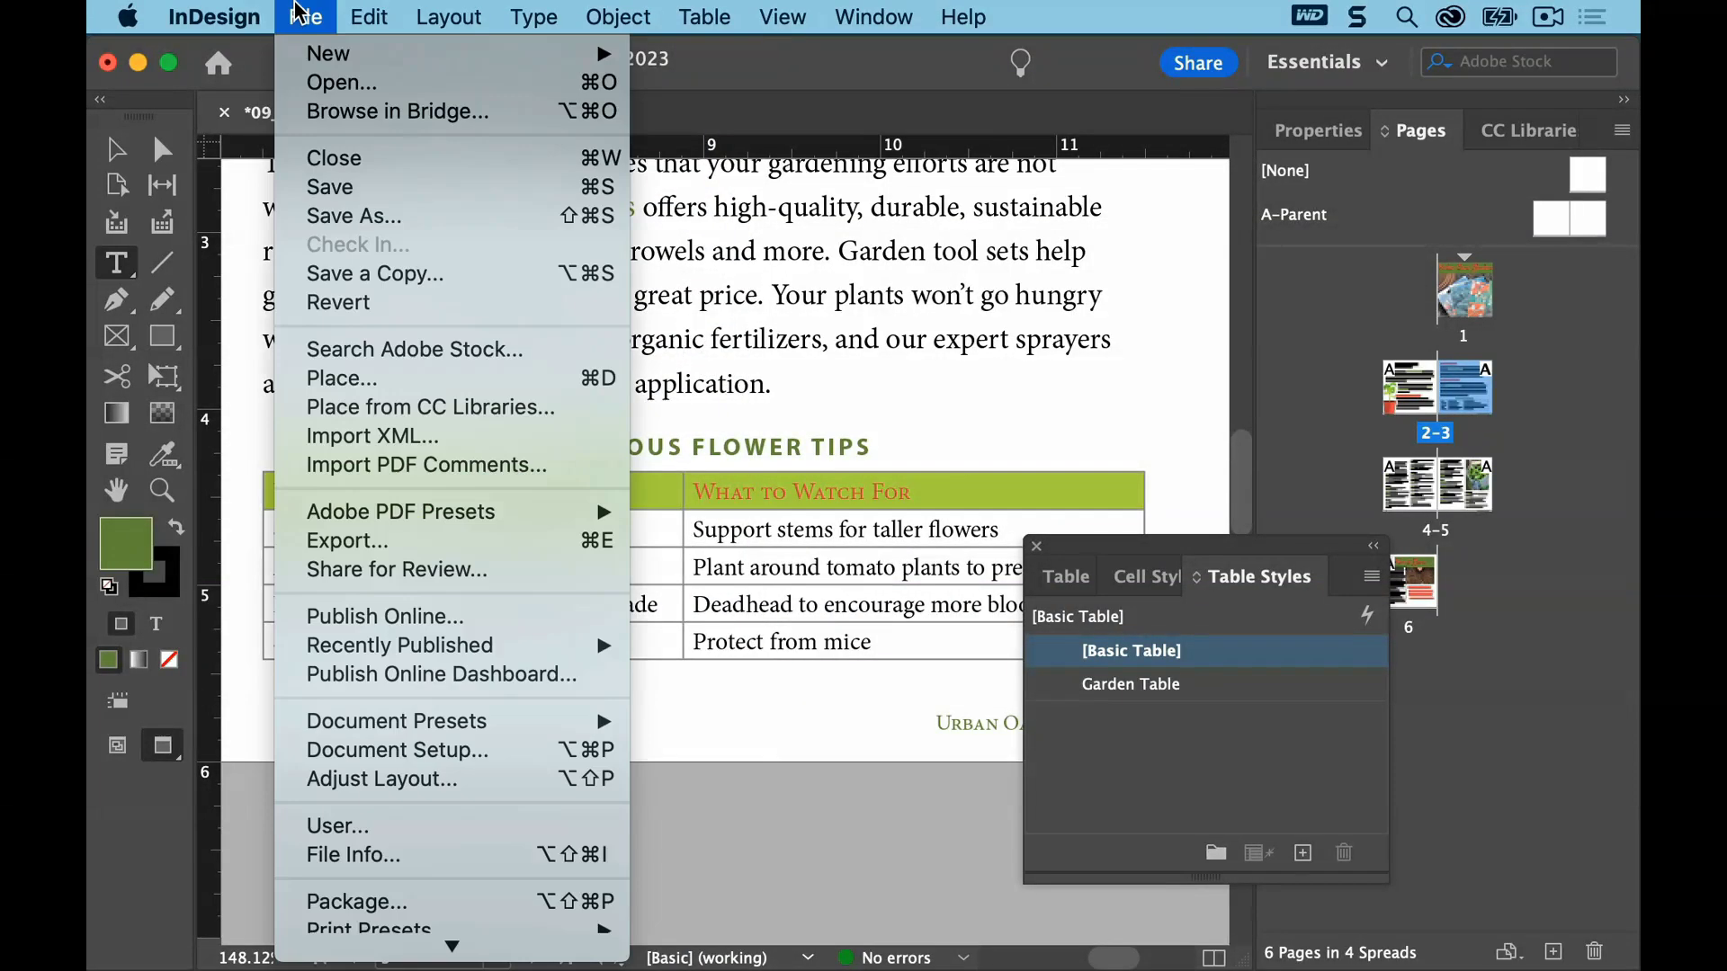
left_click(316, 186)
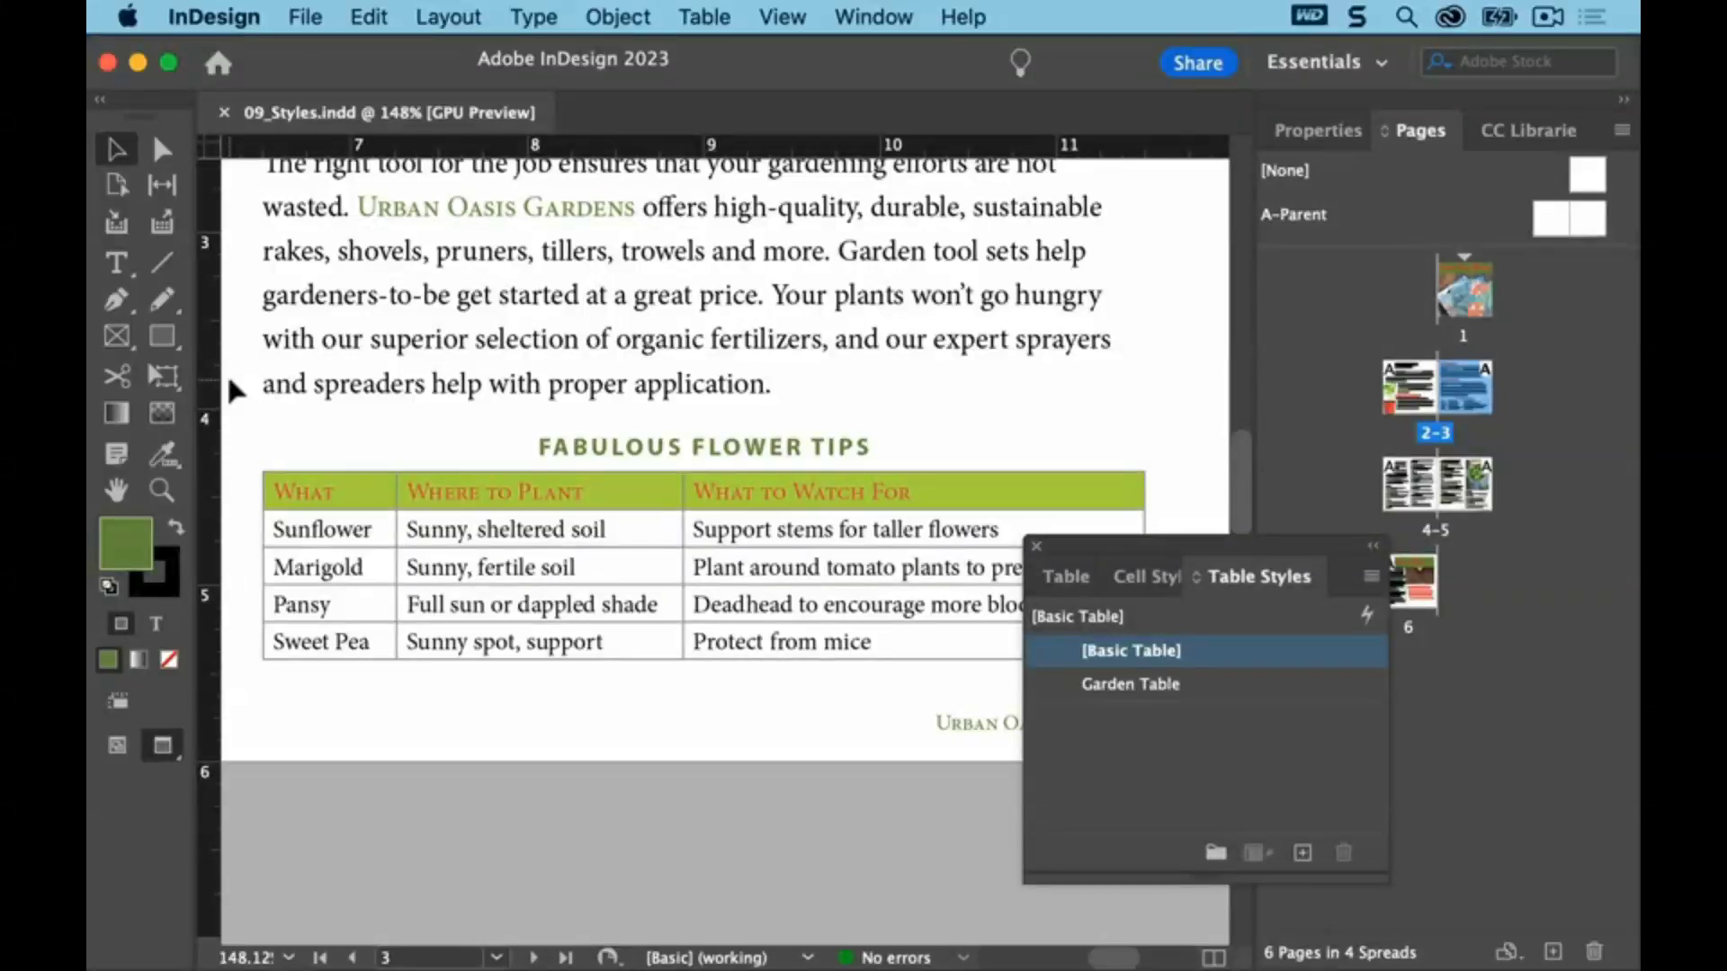
Apply the Garden Table style to the entire "Fabulous Flower Tips" table, then deselect it and uncover it to show the result
left_click(122, 266)
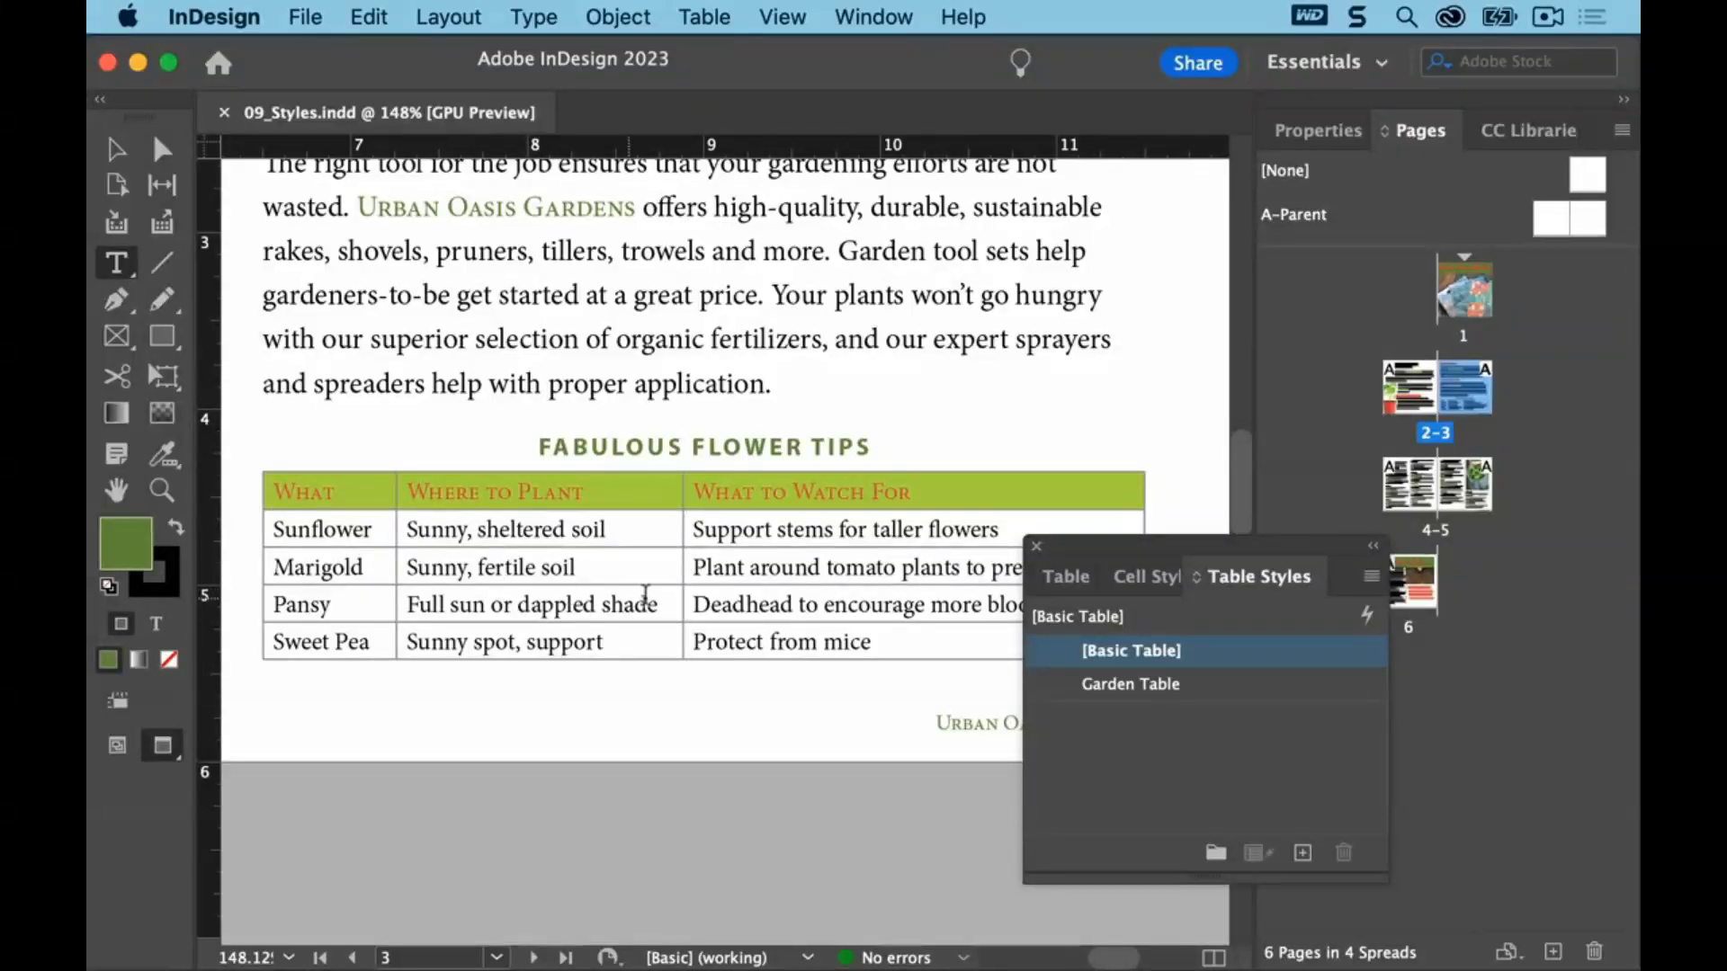
left_click(579, 603)
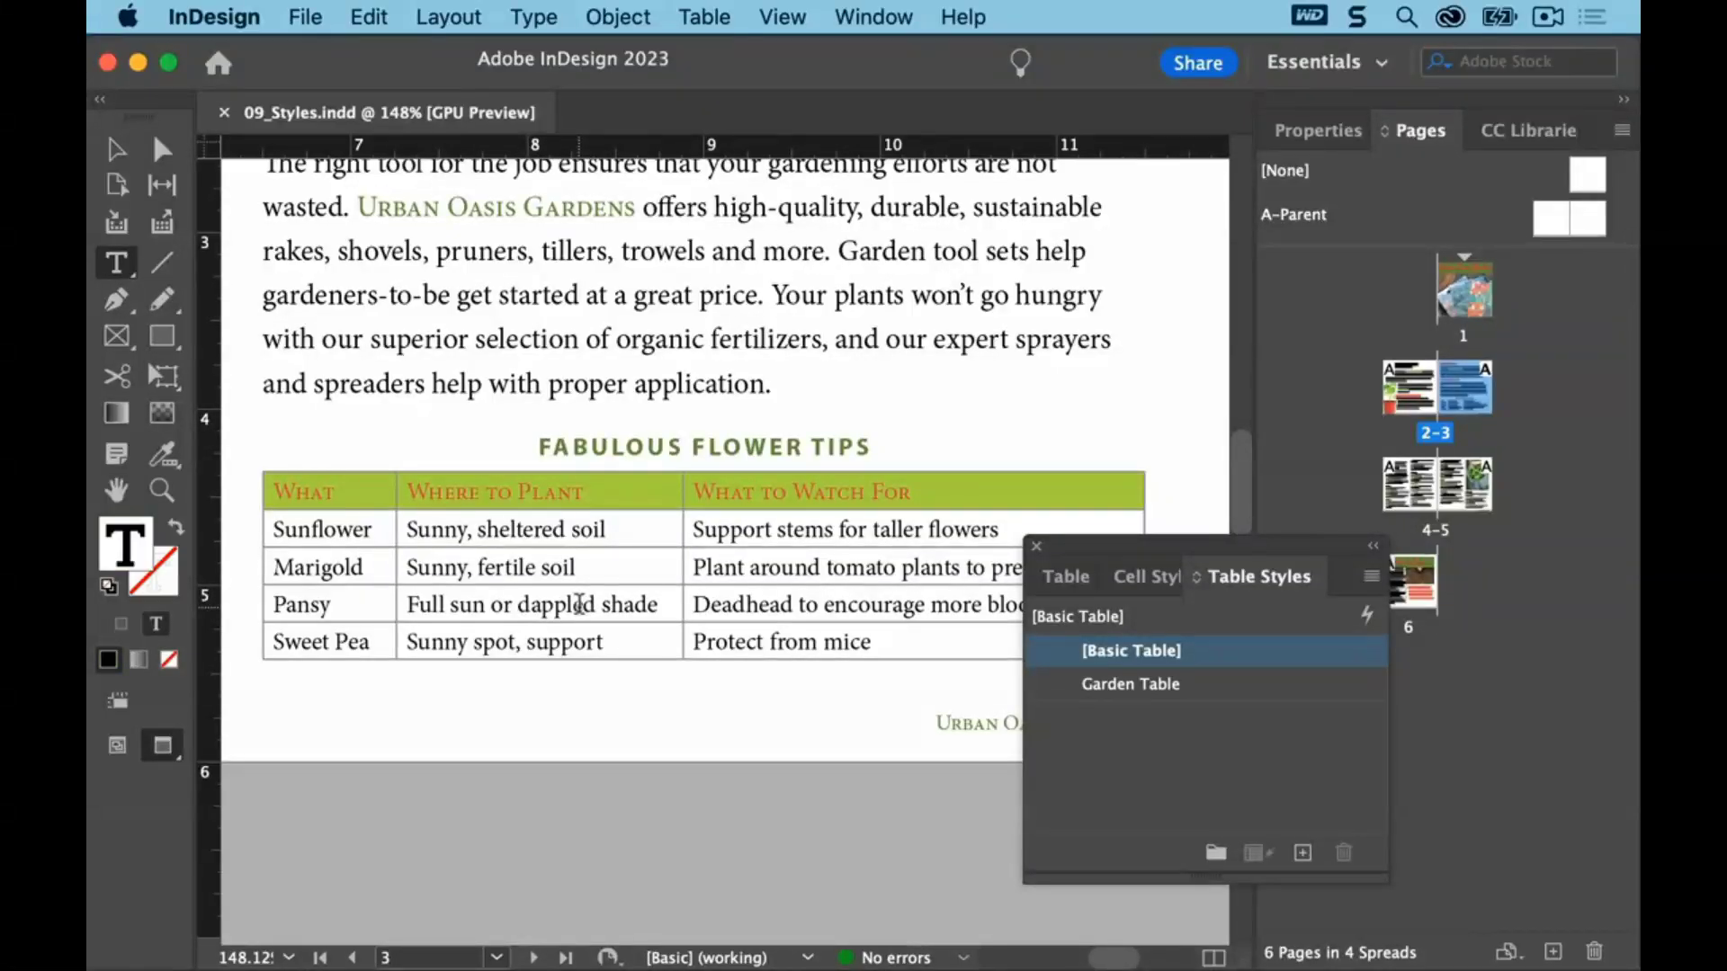
left_click(706, 18)
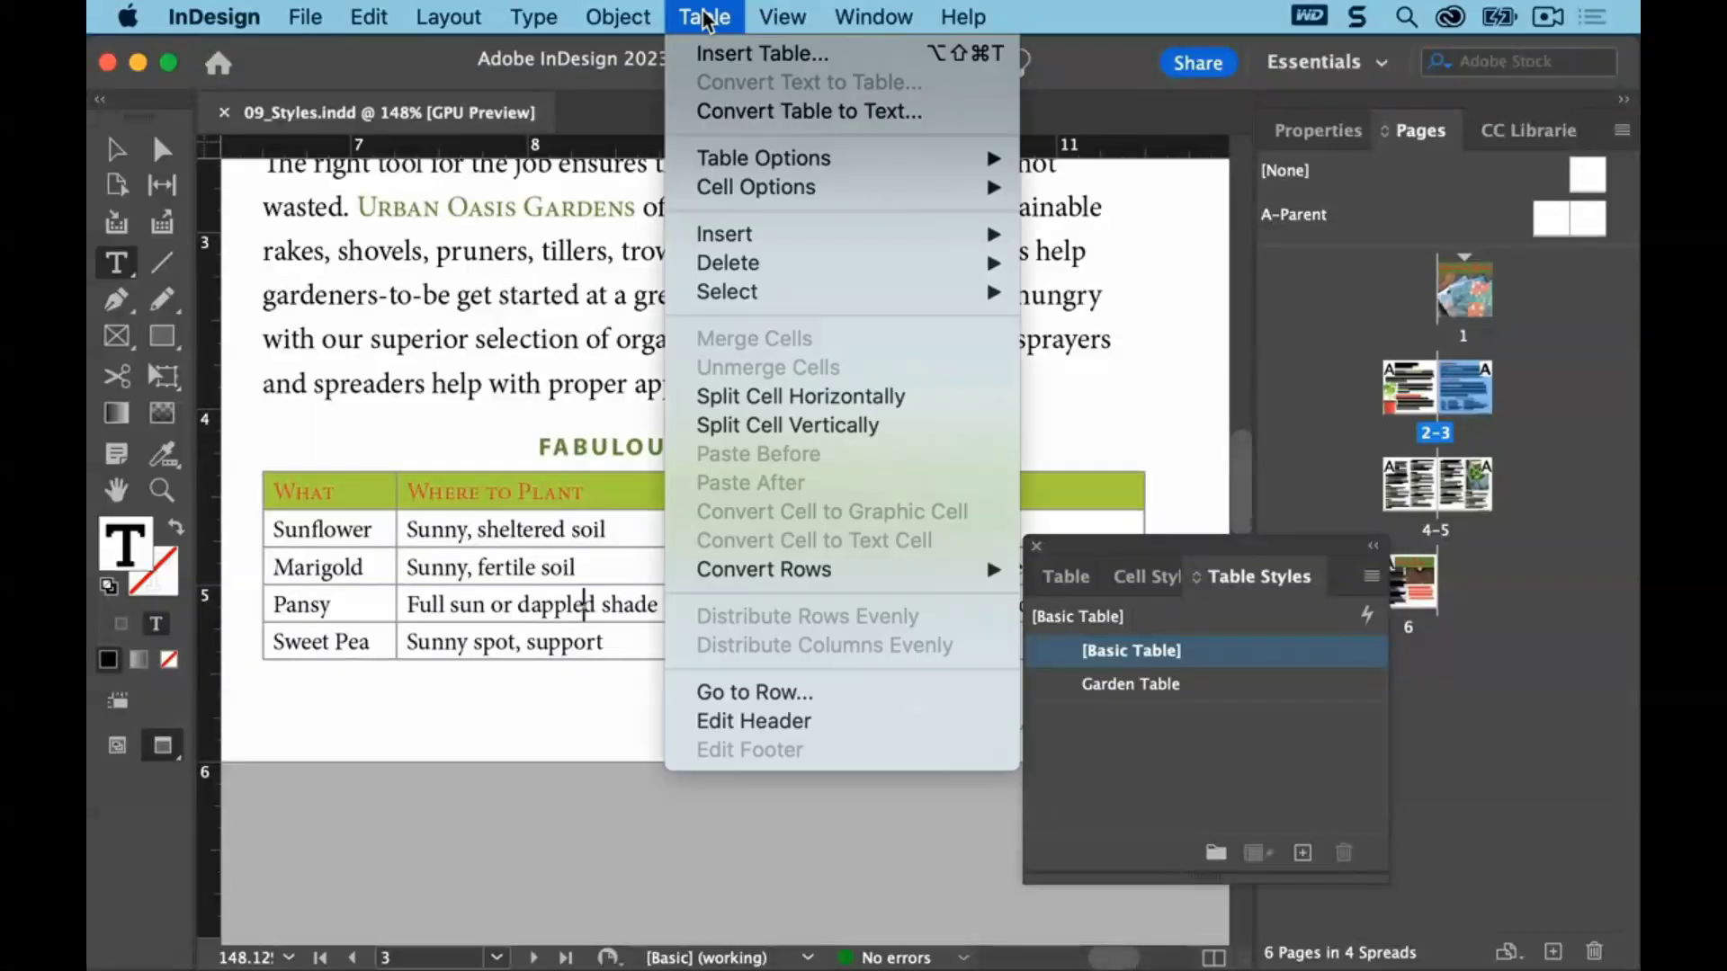
mouse_move(775, 293)
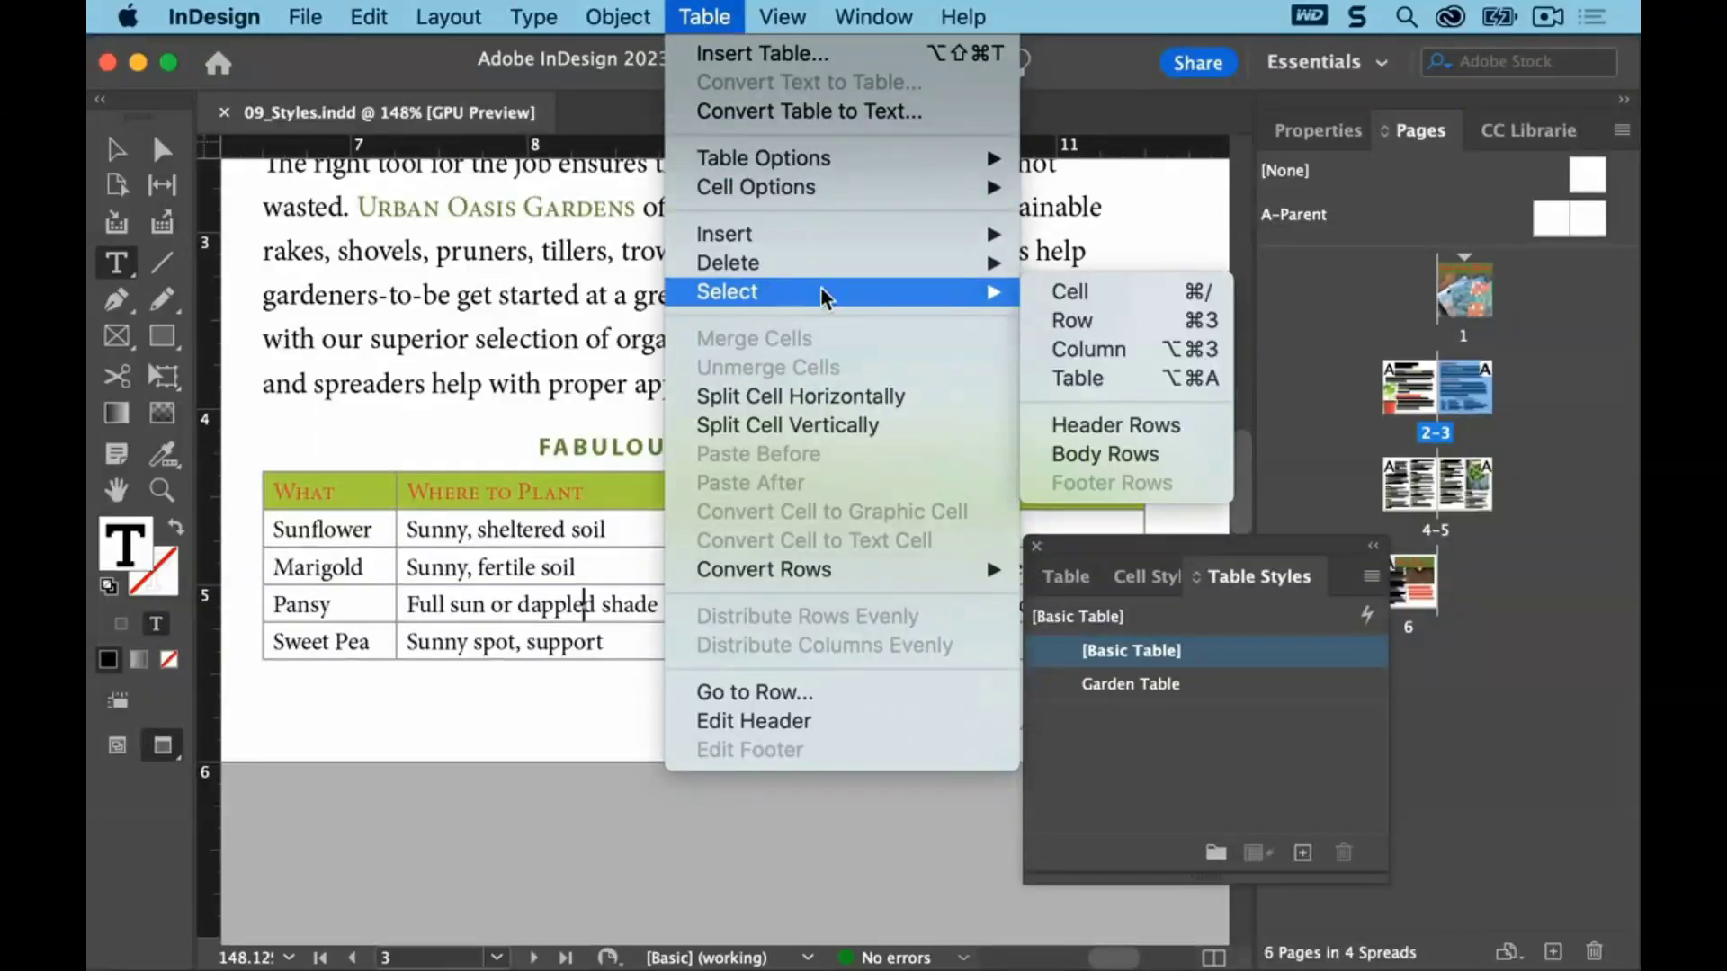
left_click(1170, 378)
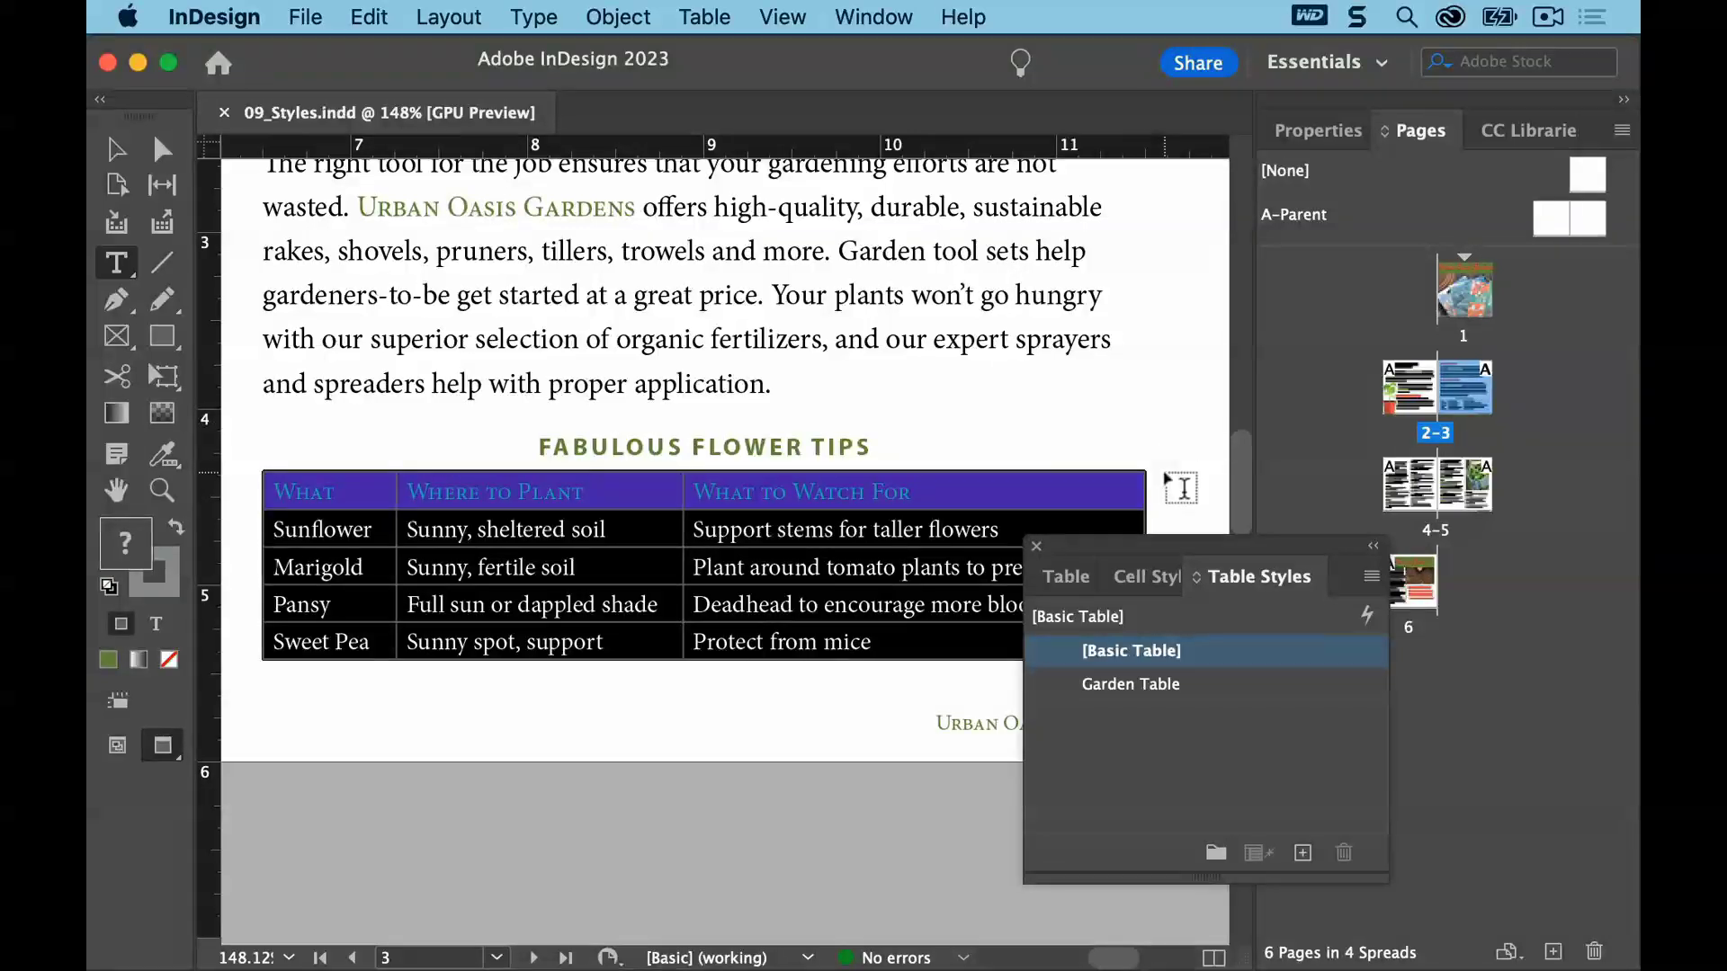
left_click(1172, 686)
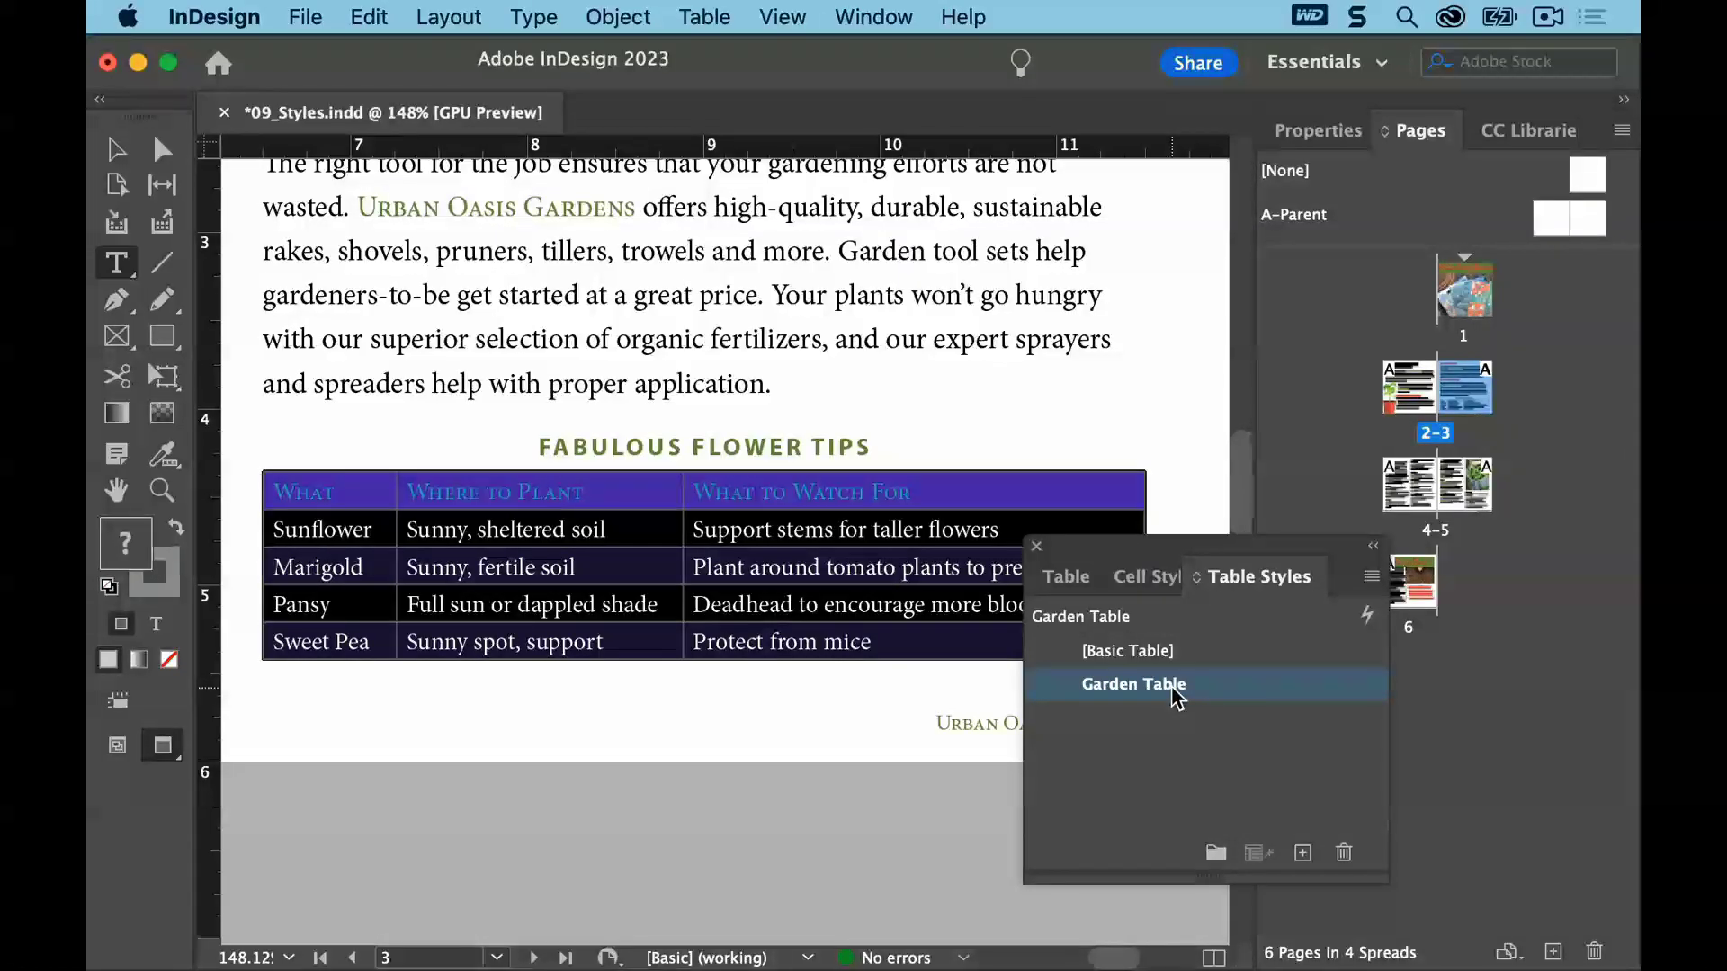
left_click(624, 571)
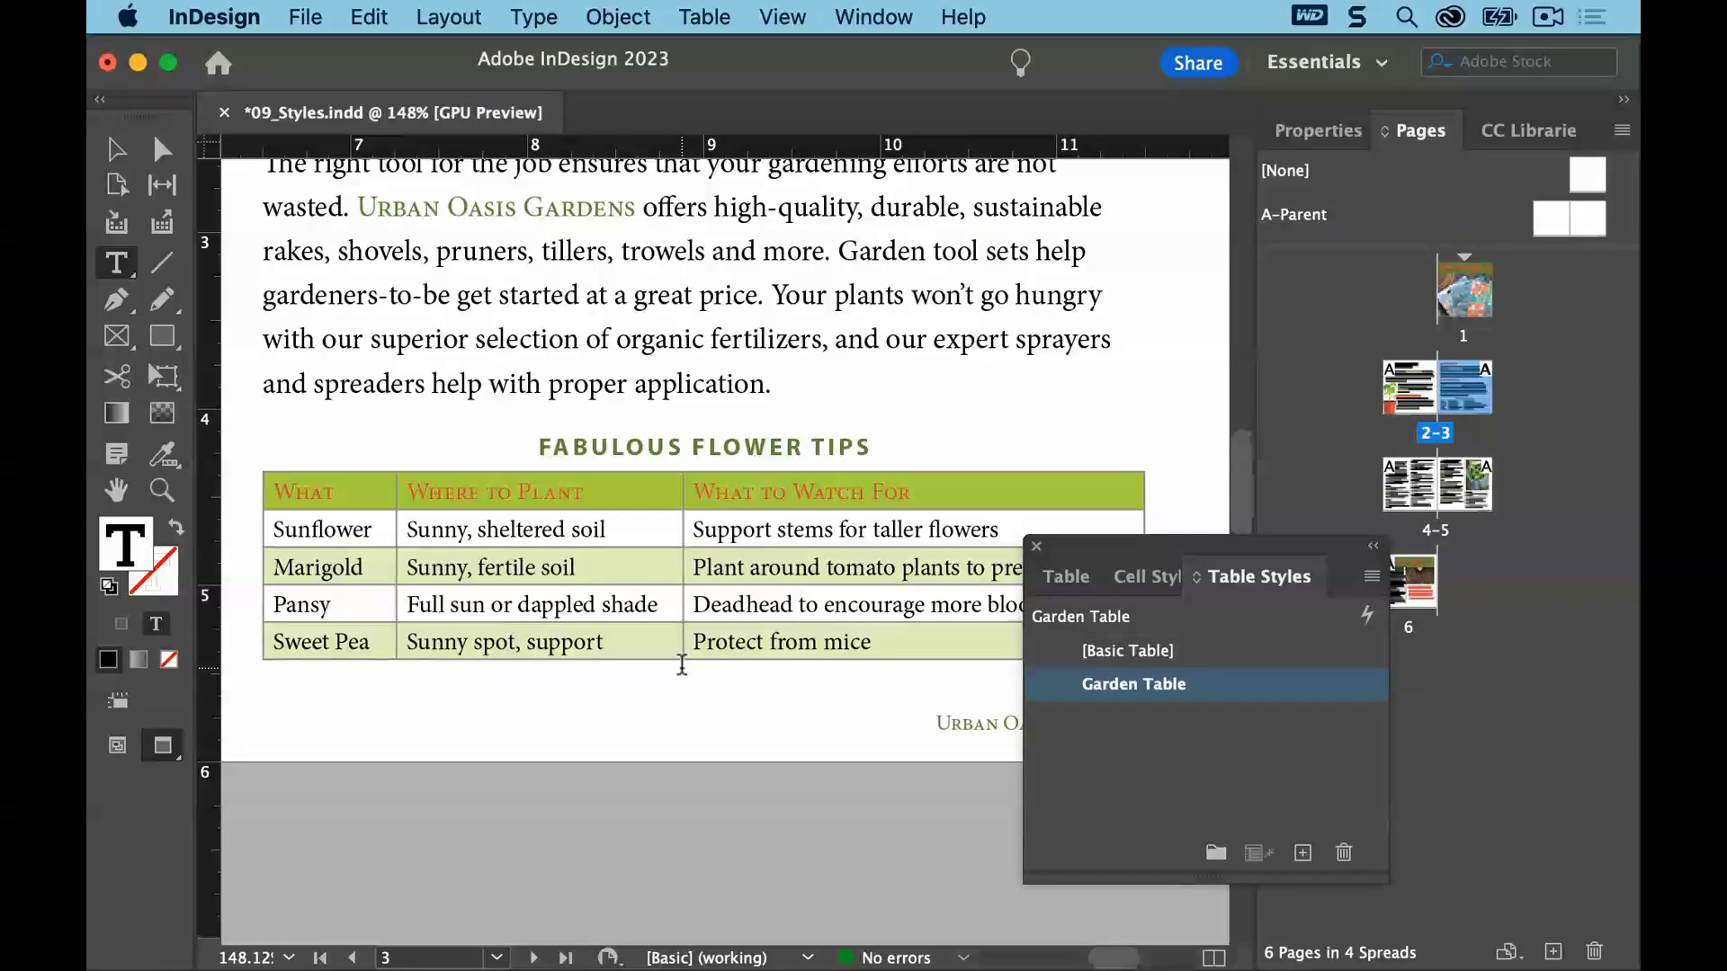
left_click_drag(1107, 554, 1202, 639)
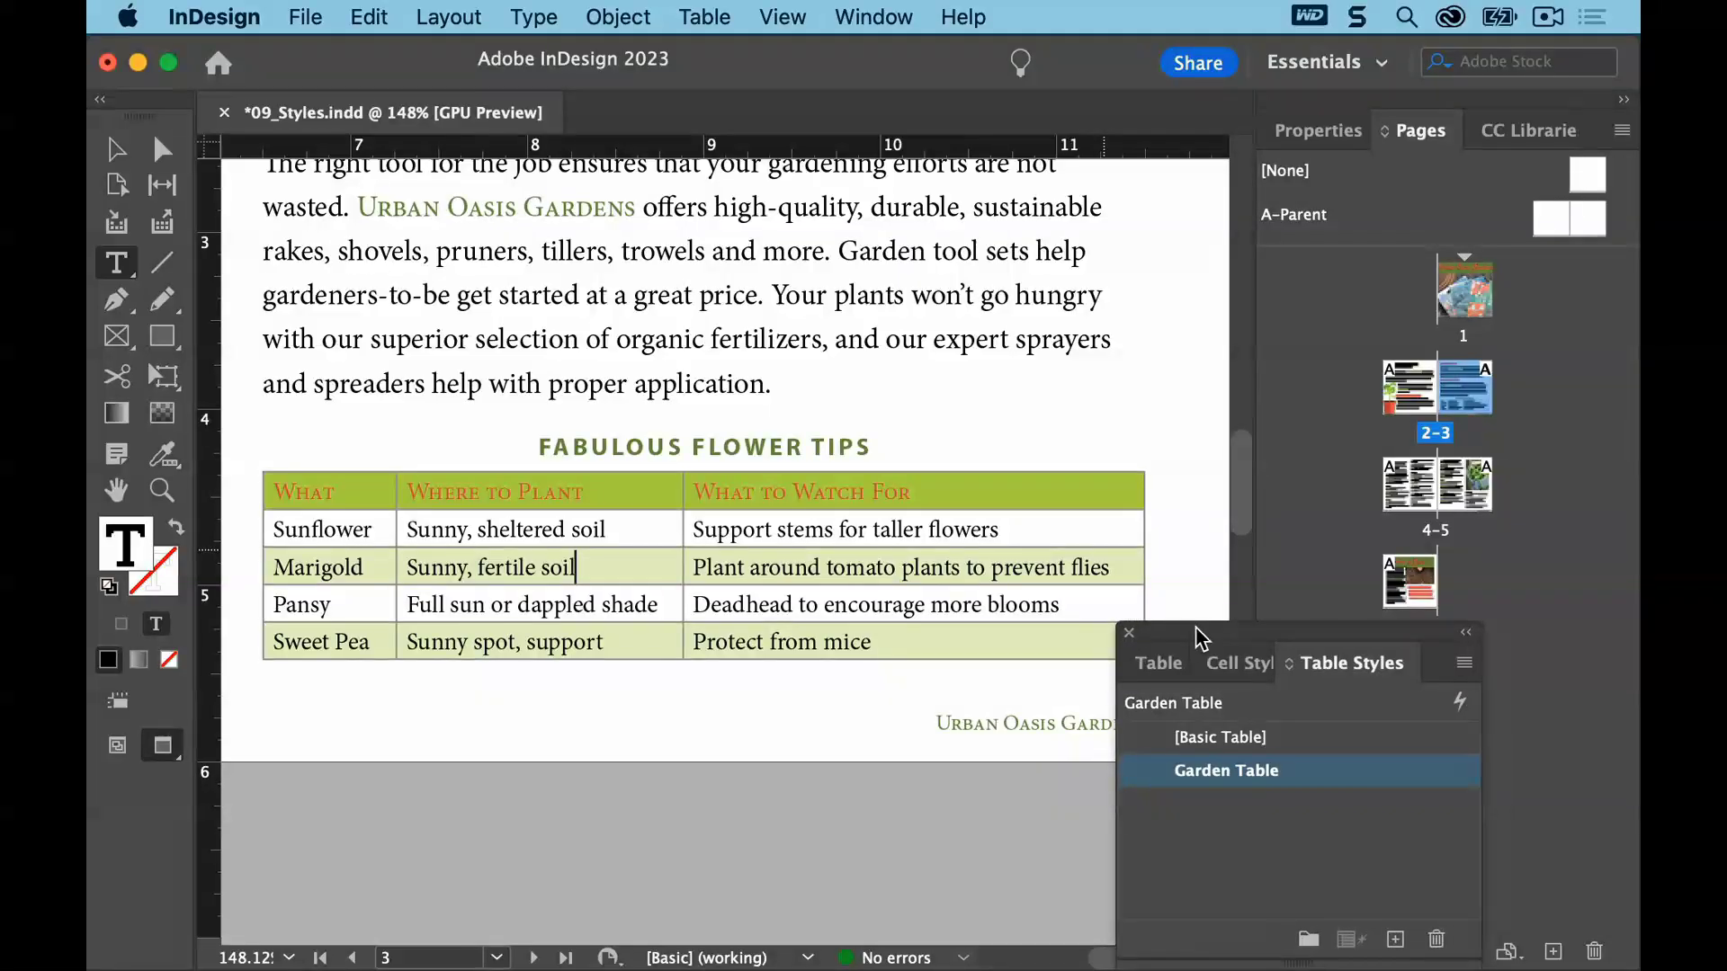
Apply the Garden Table style to the entire "Drop-In Gardening Clinics" table on page 6, with the page fitted in the window
double_click(1408, 583)
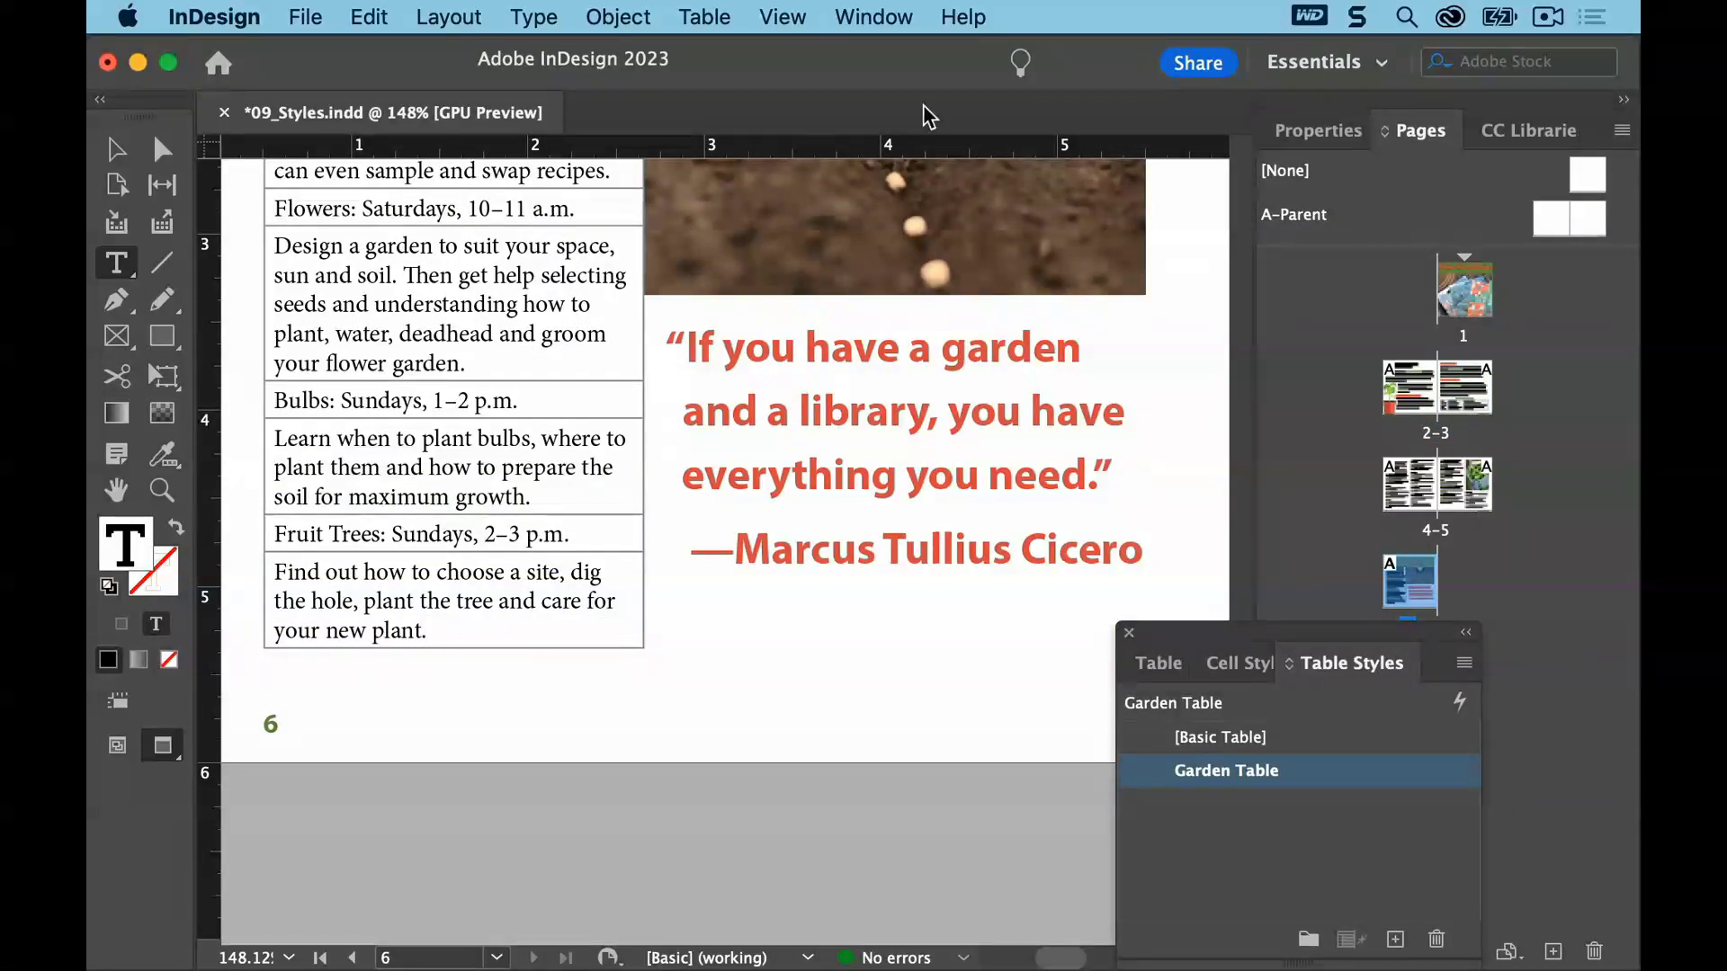
left_click(782, 17)
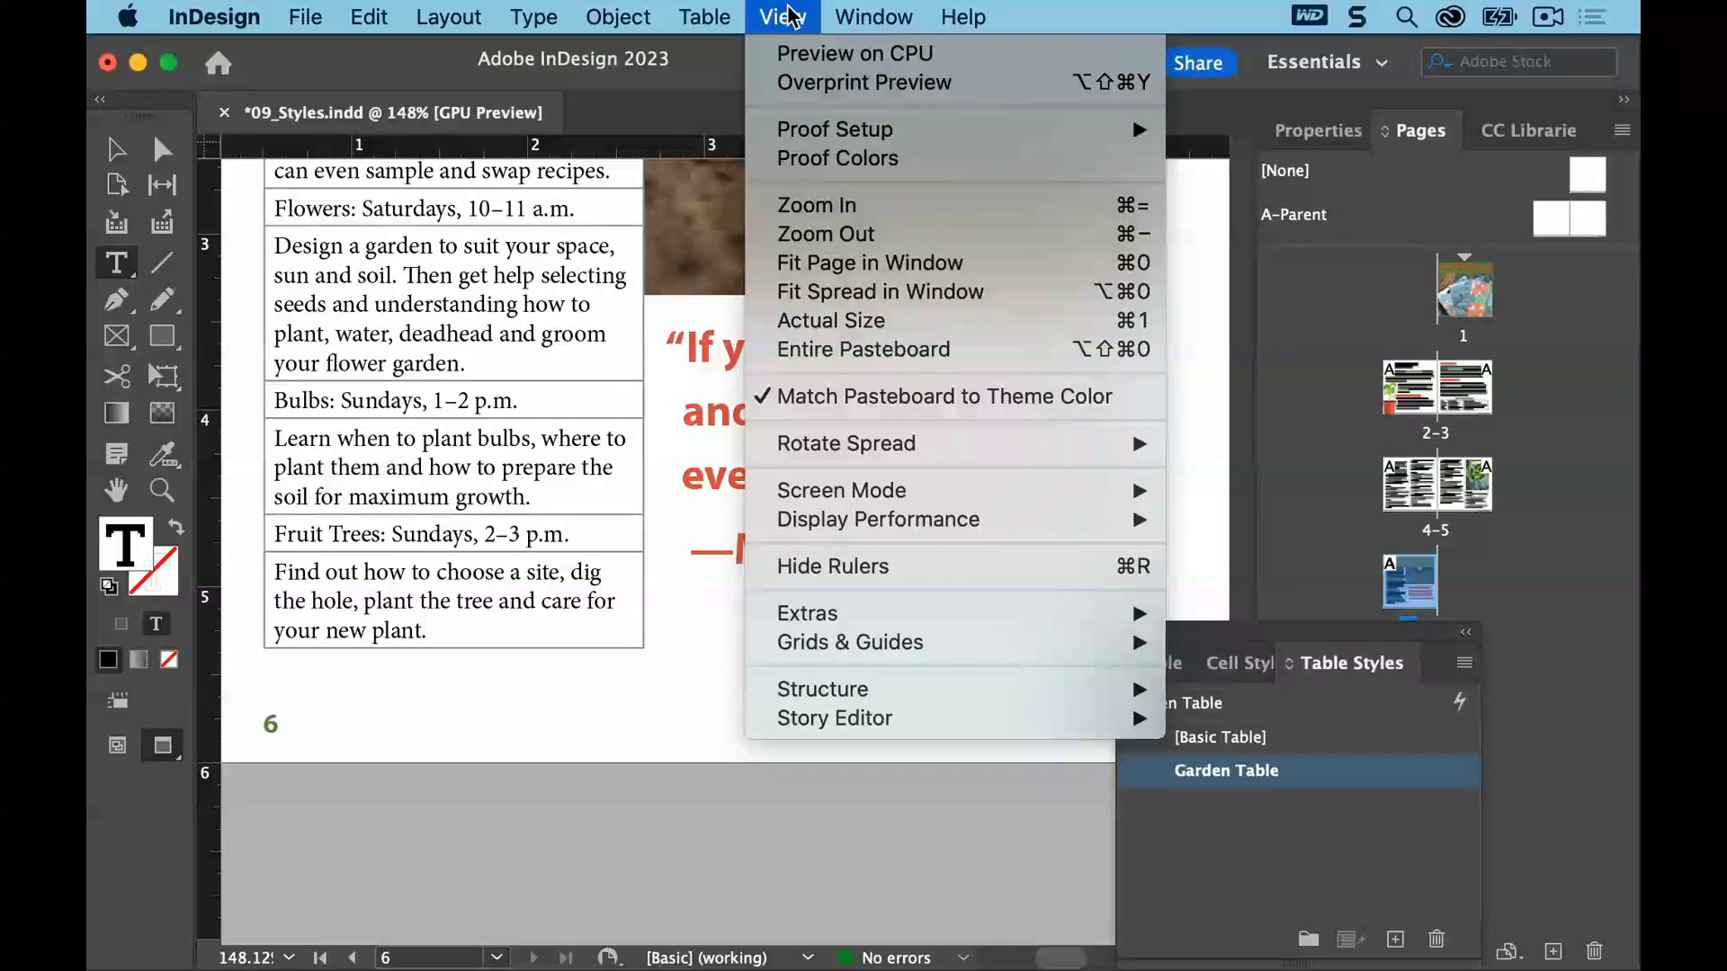
left_click(817, 263)
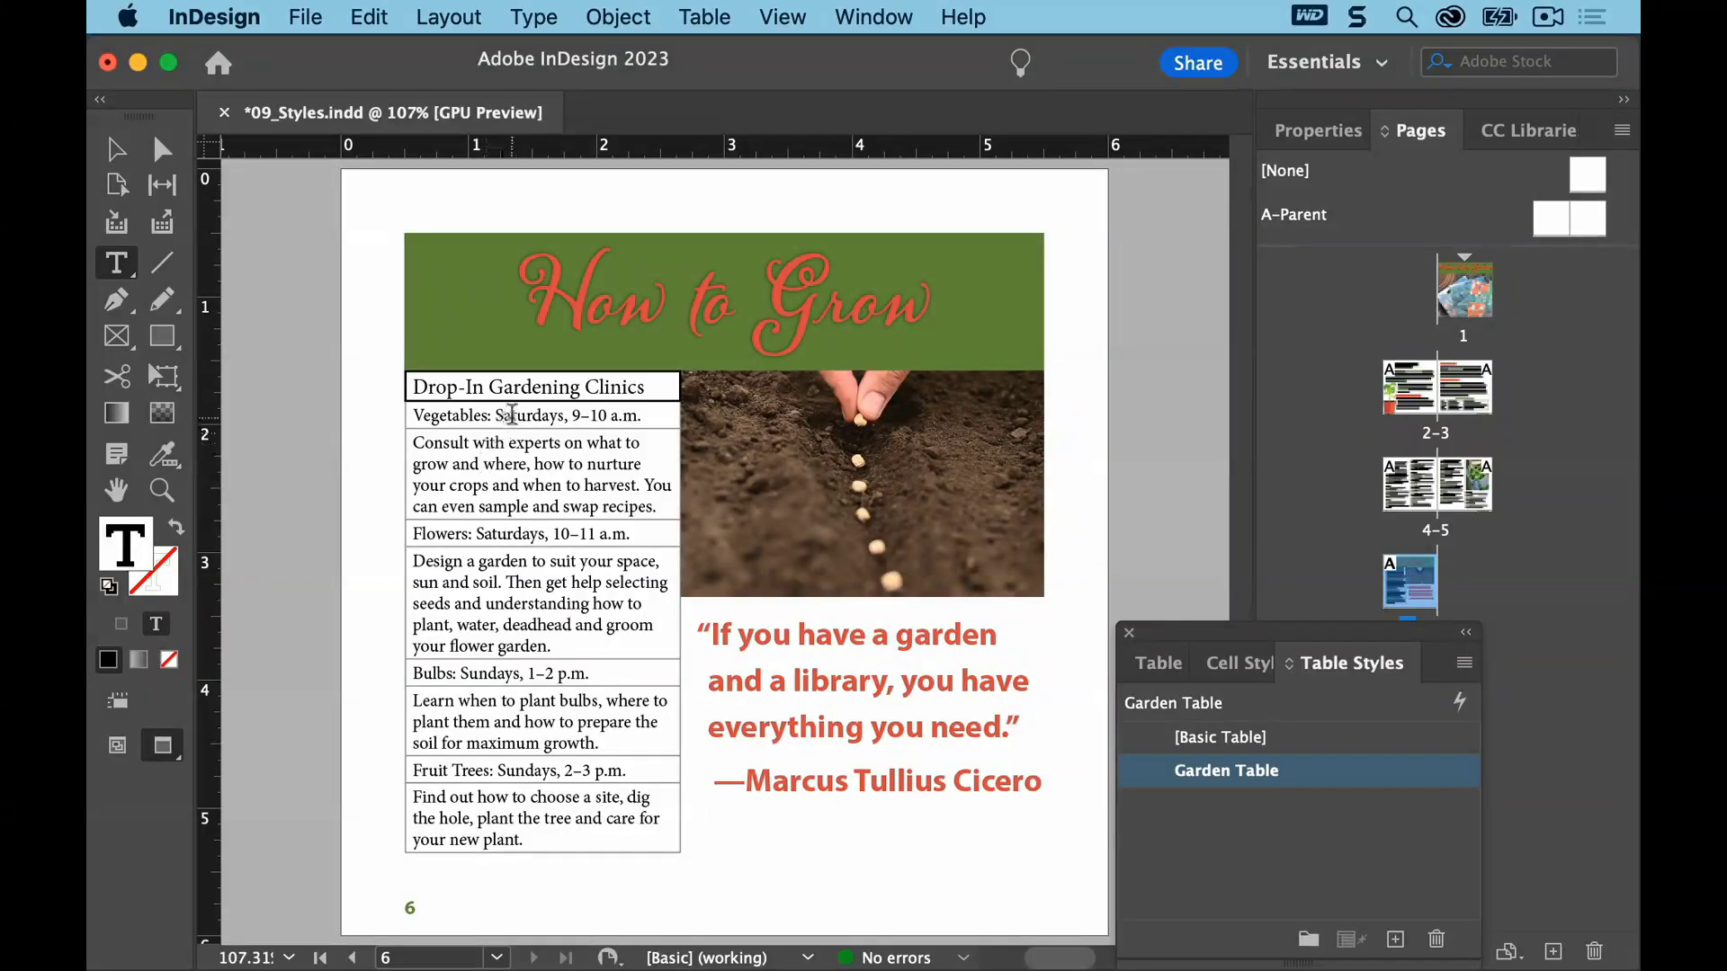
left_click(524, 389)
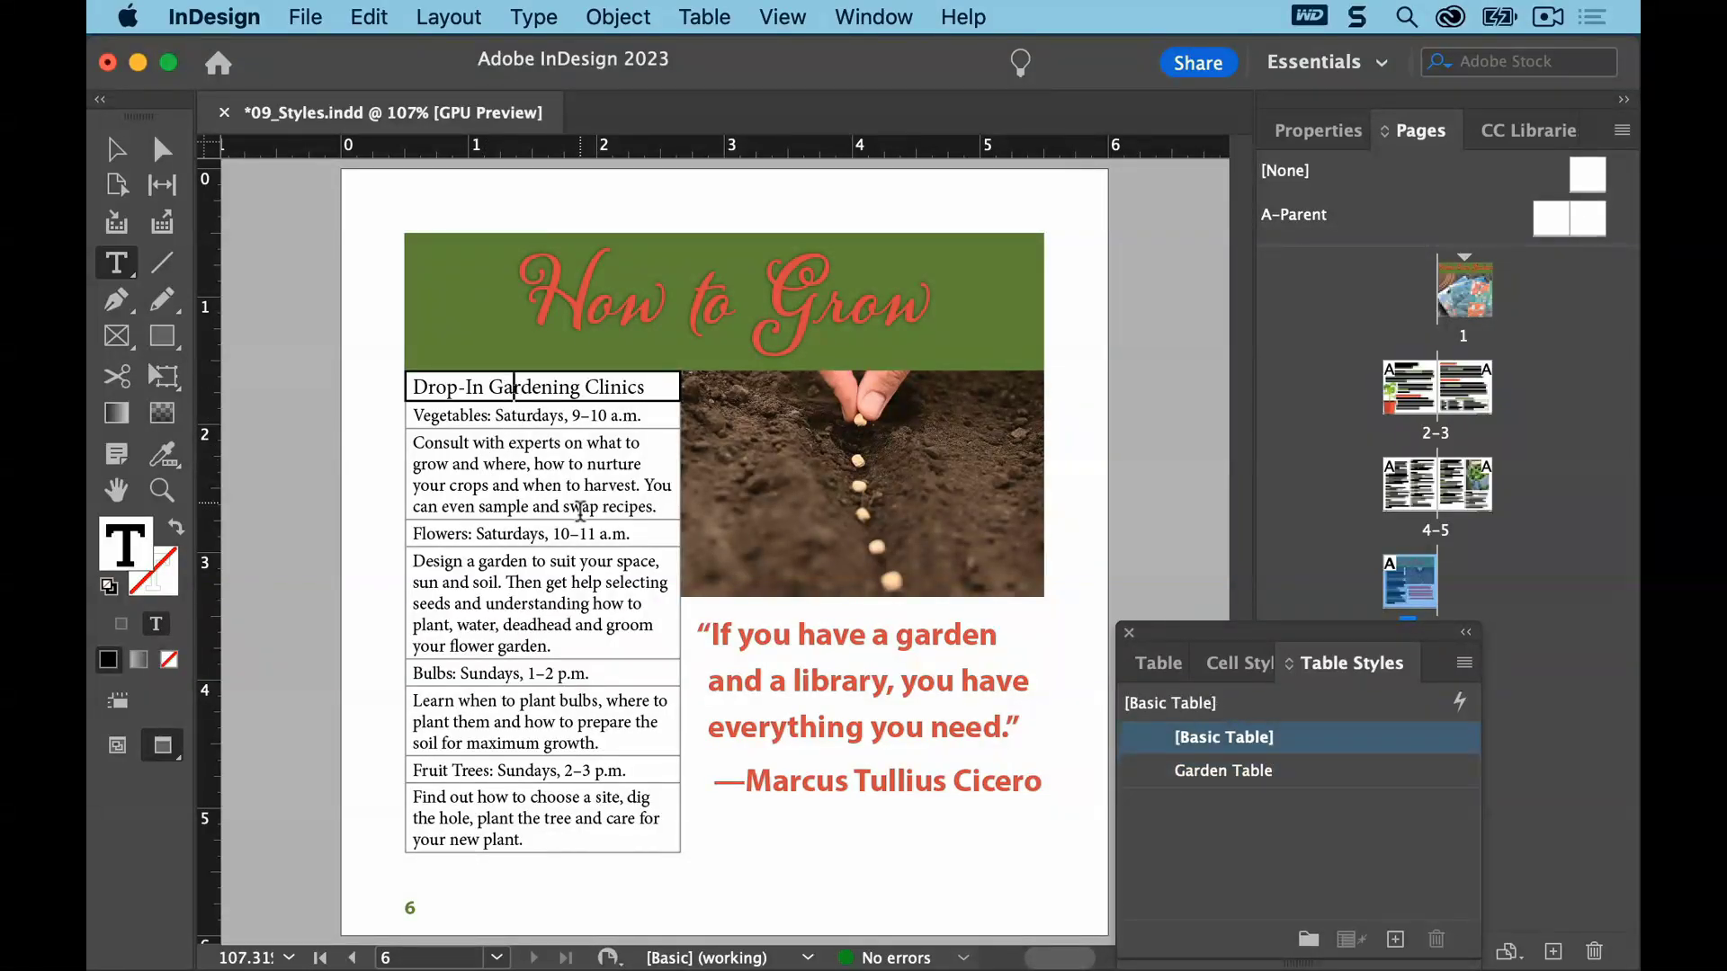
left_click(705, 17)
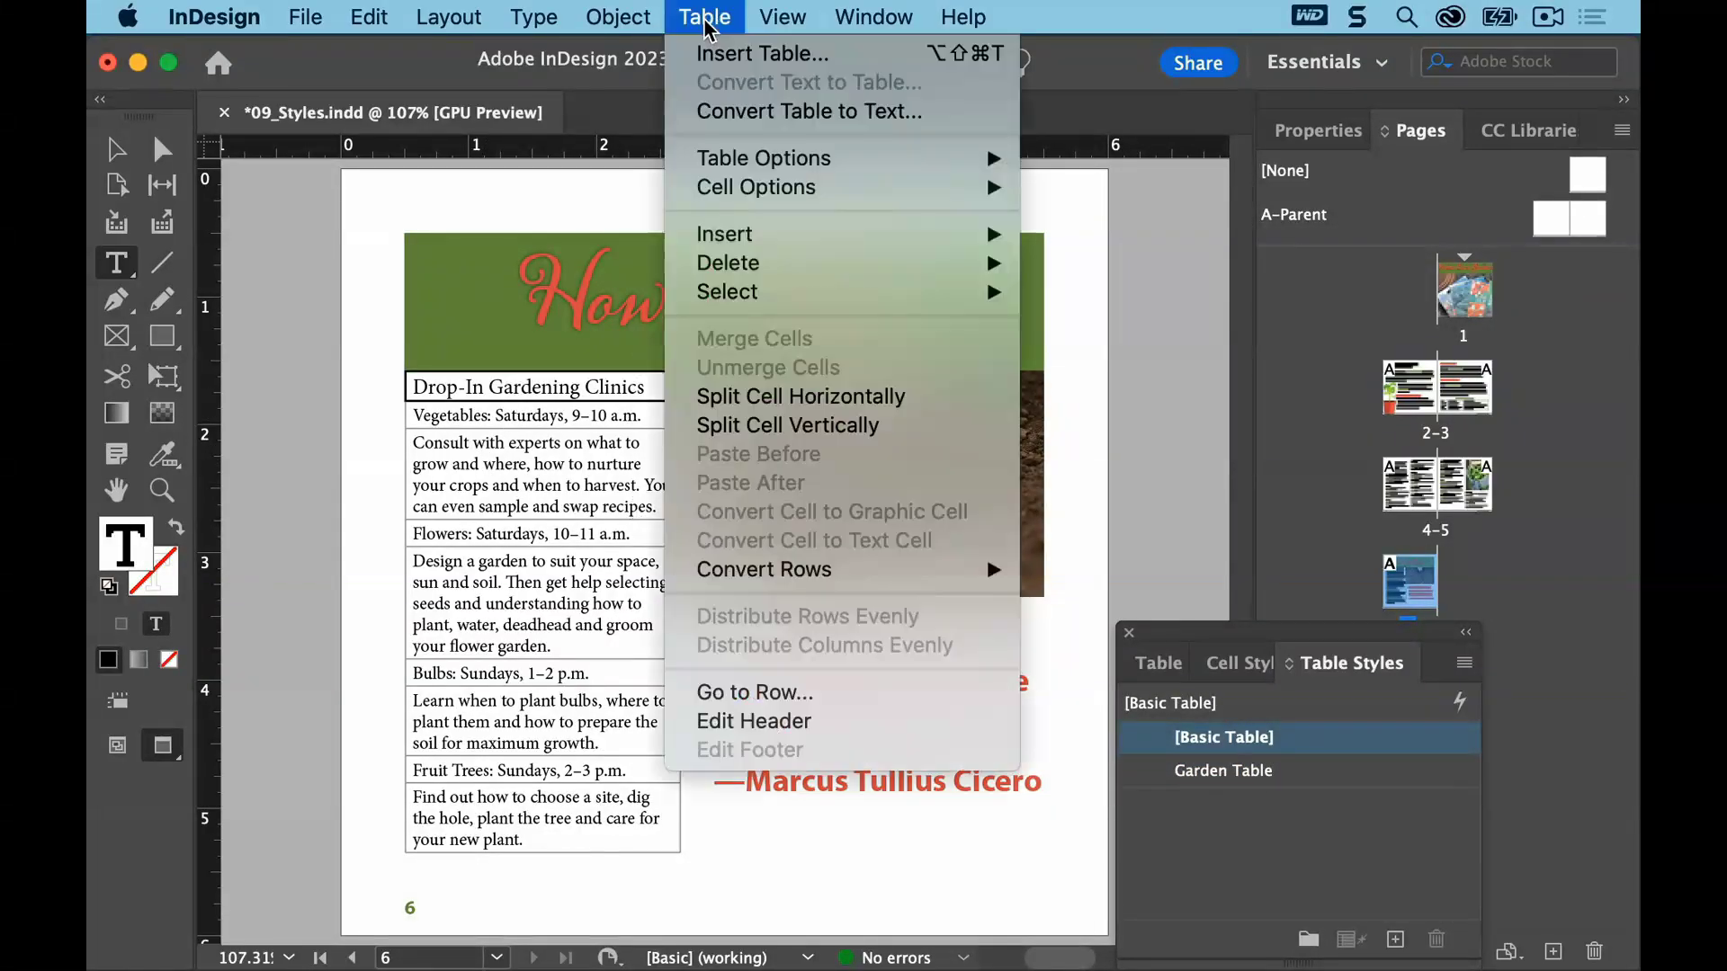
mouse_move(760, 291)
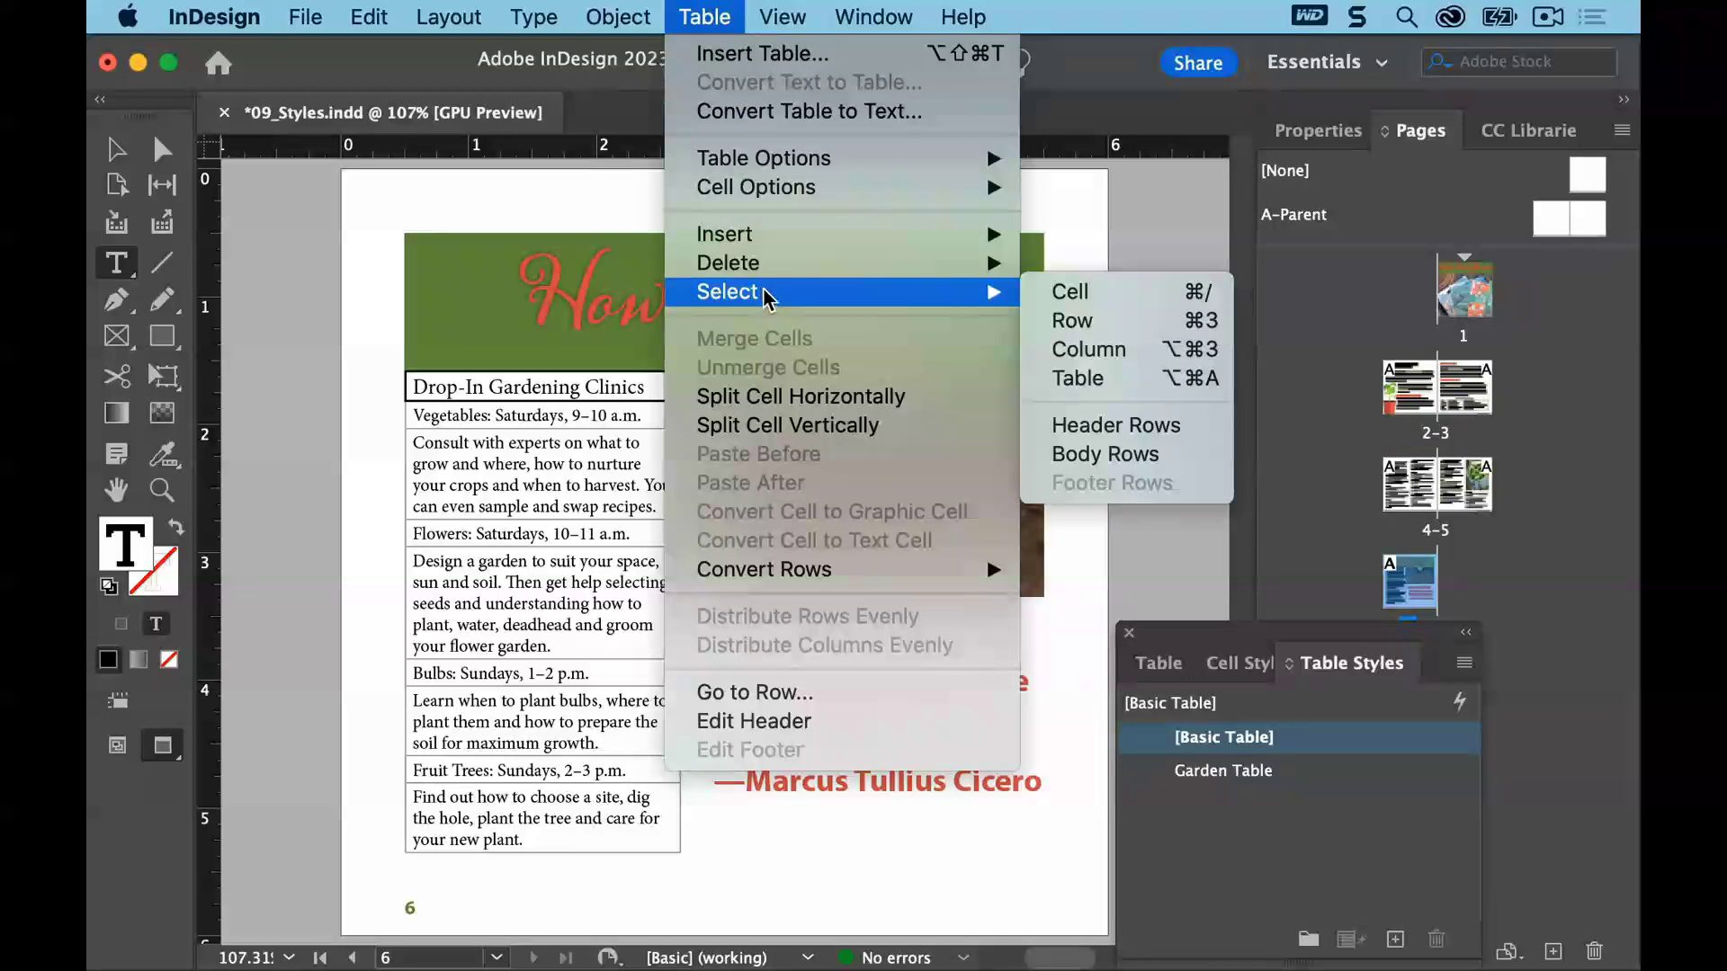
left_click(1147, 385)
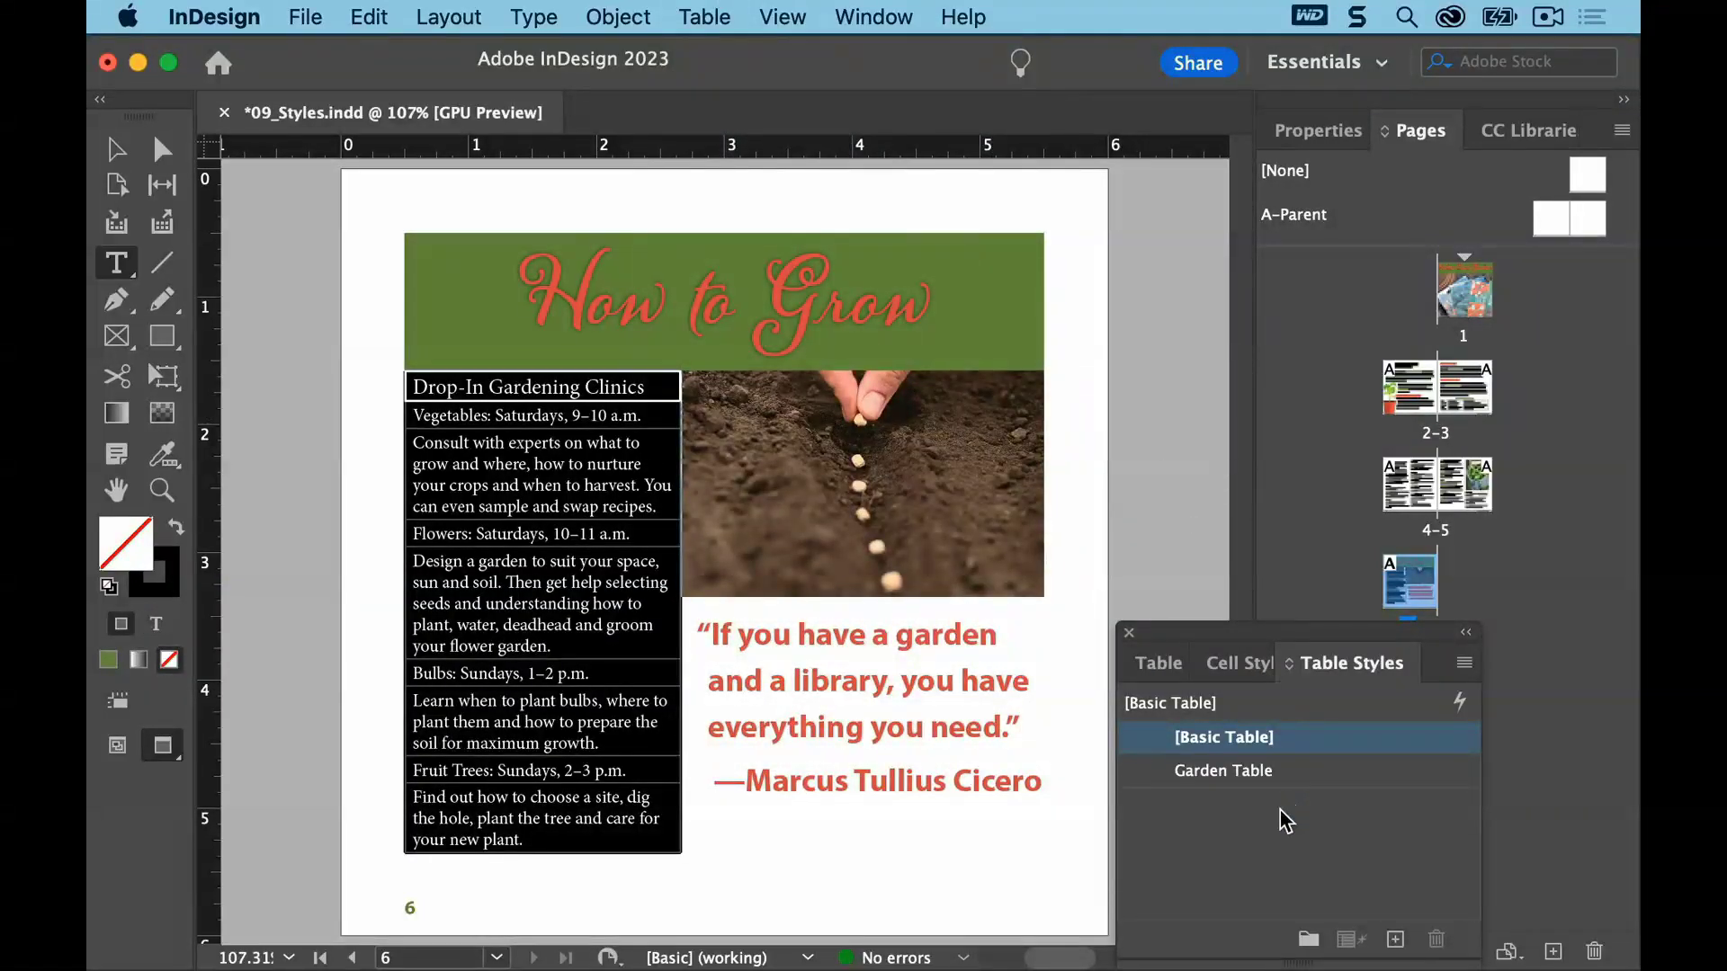
left_click(1213, 772)
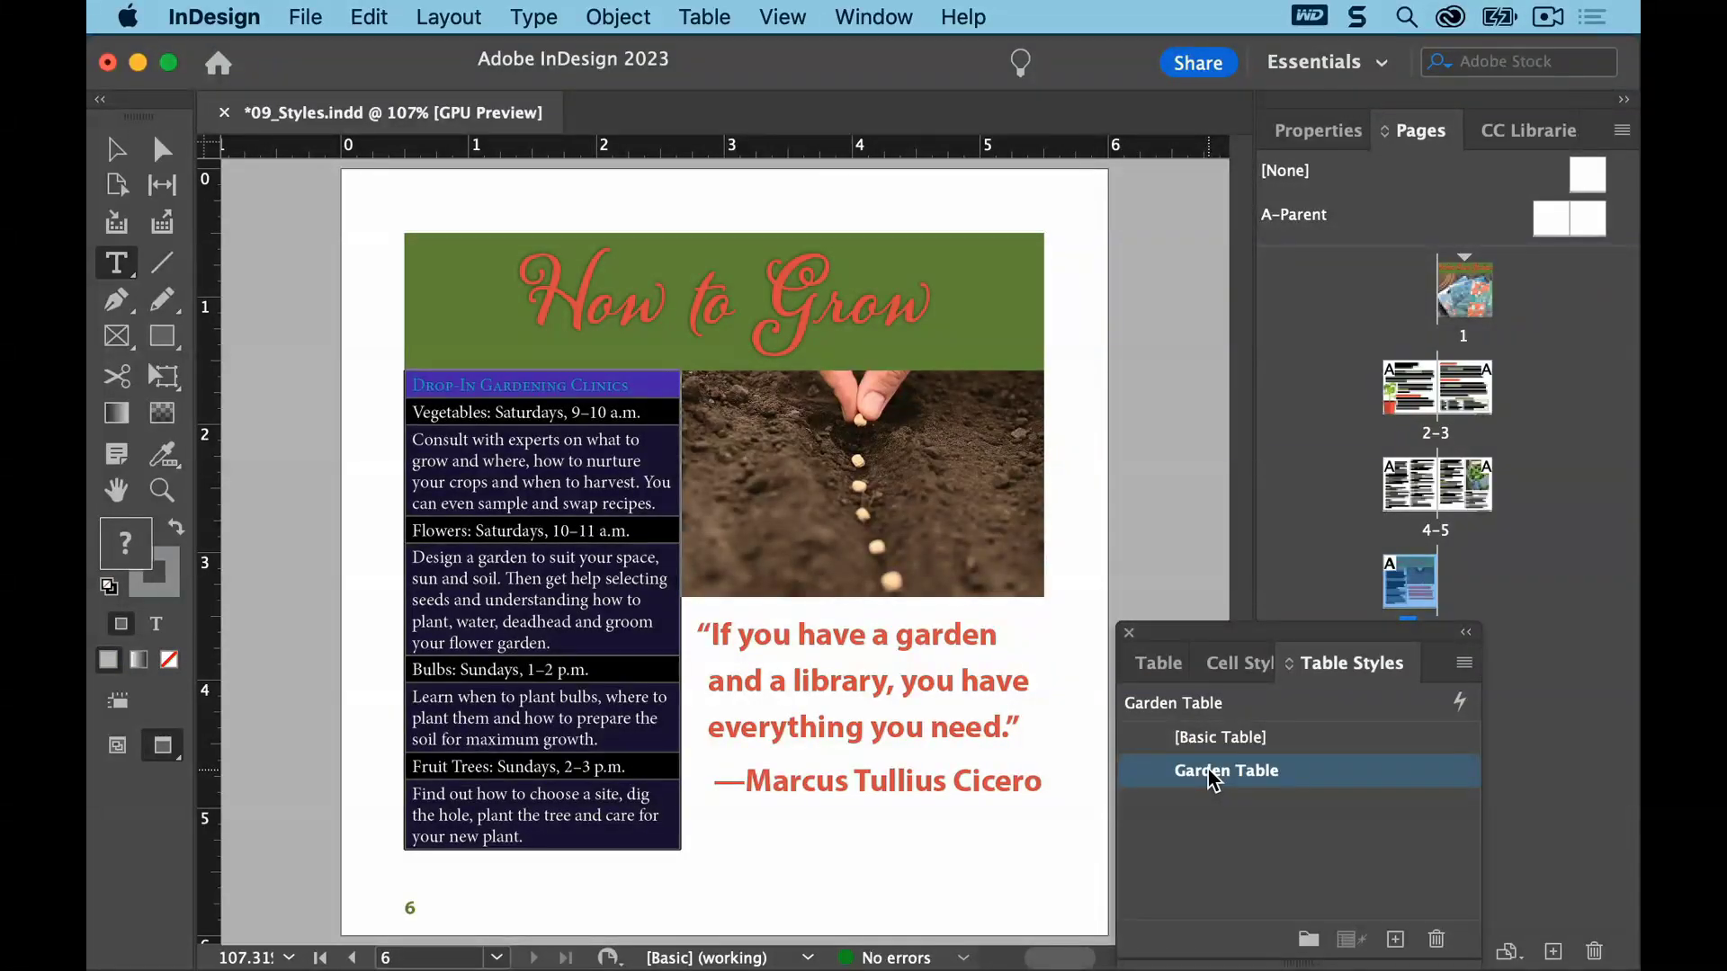
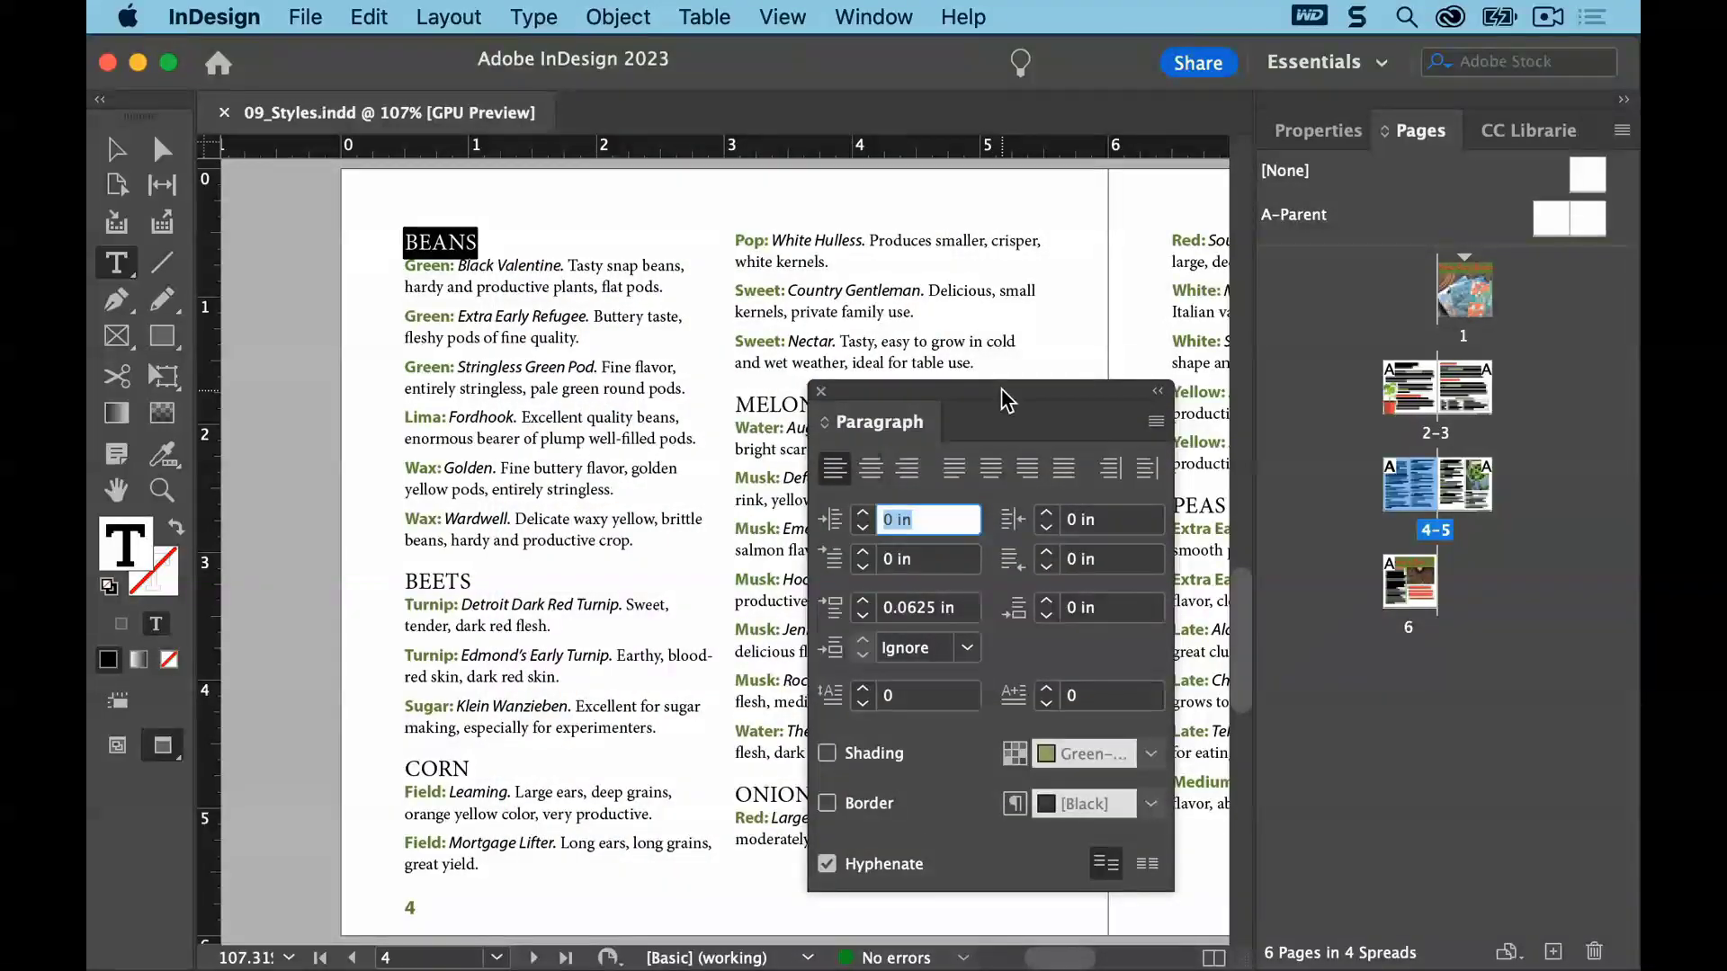
Turn on a paragraph rule below the selected BEANS heading on page 4 and compare it with the preview off and on
left_click(1155, 422)
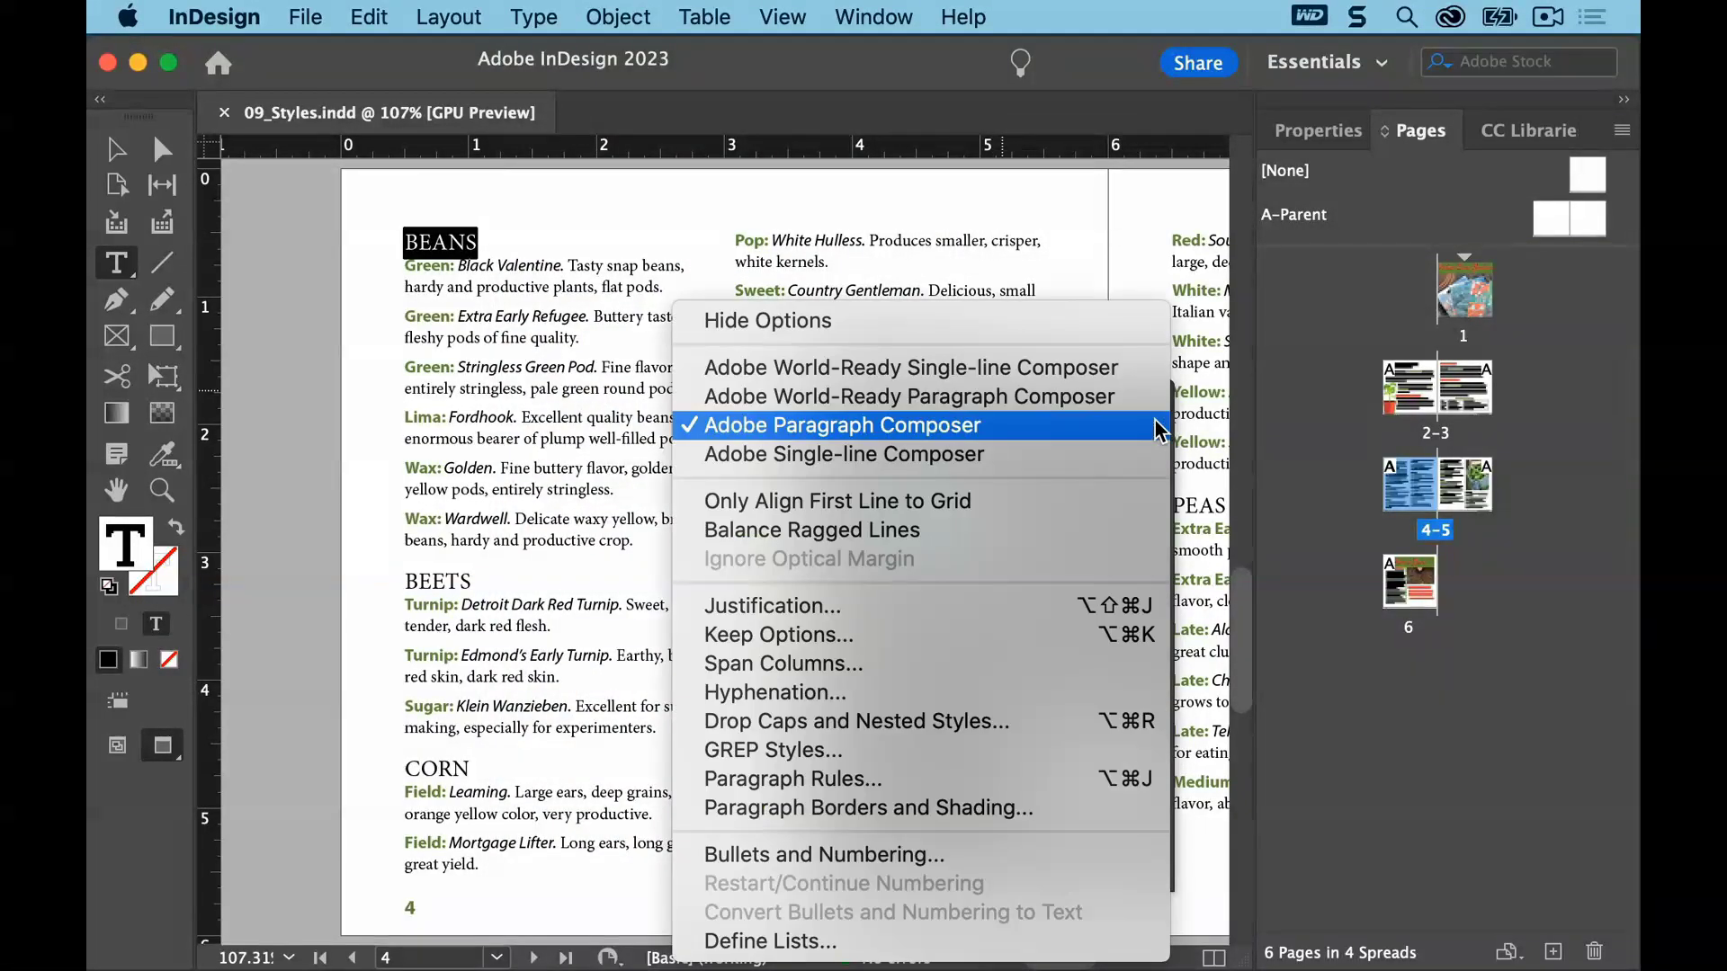
left_click(1002, 777)
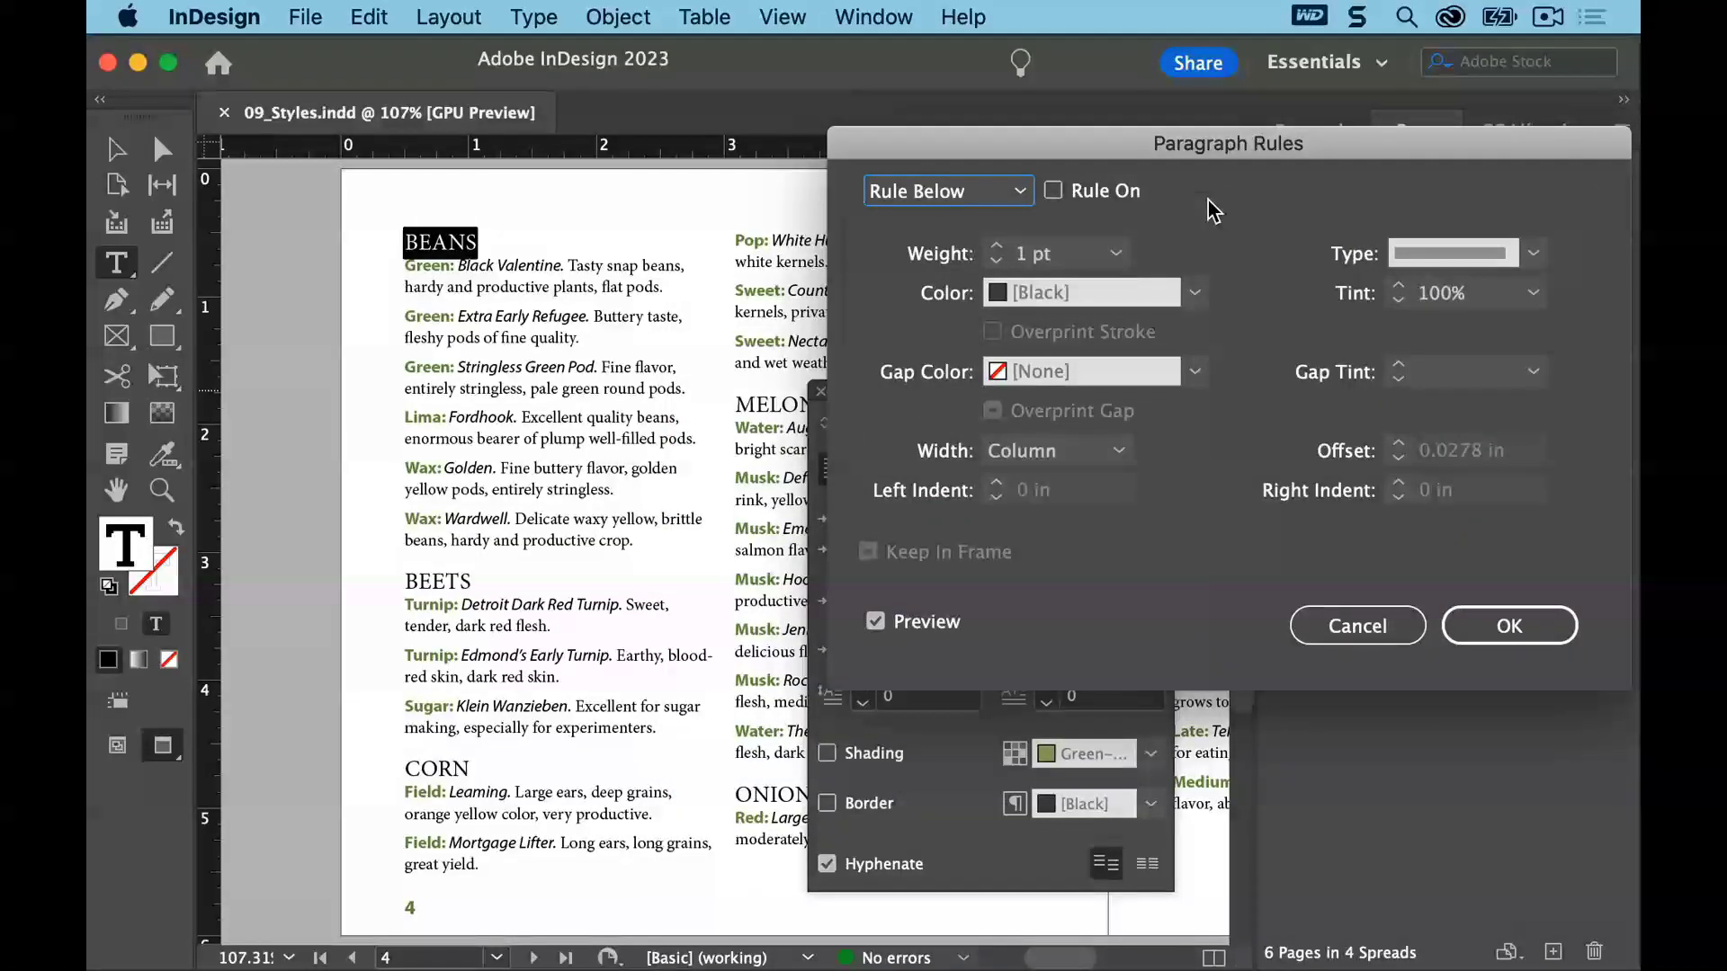
left_click(971, 202)
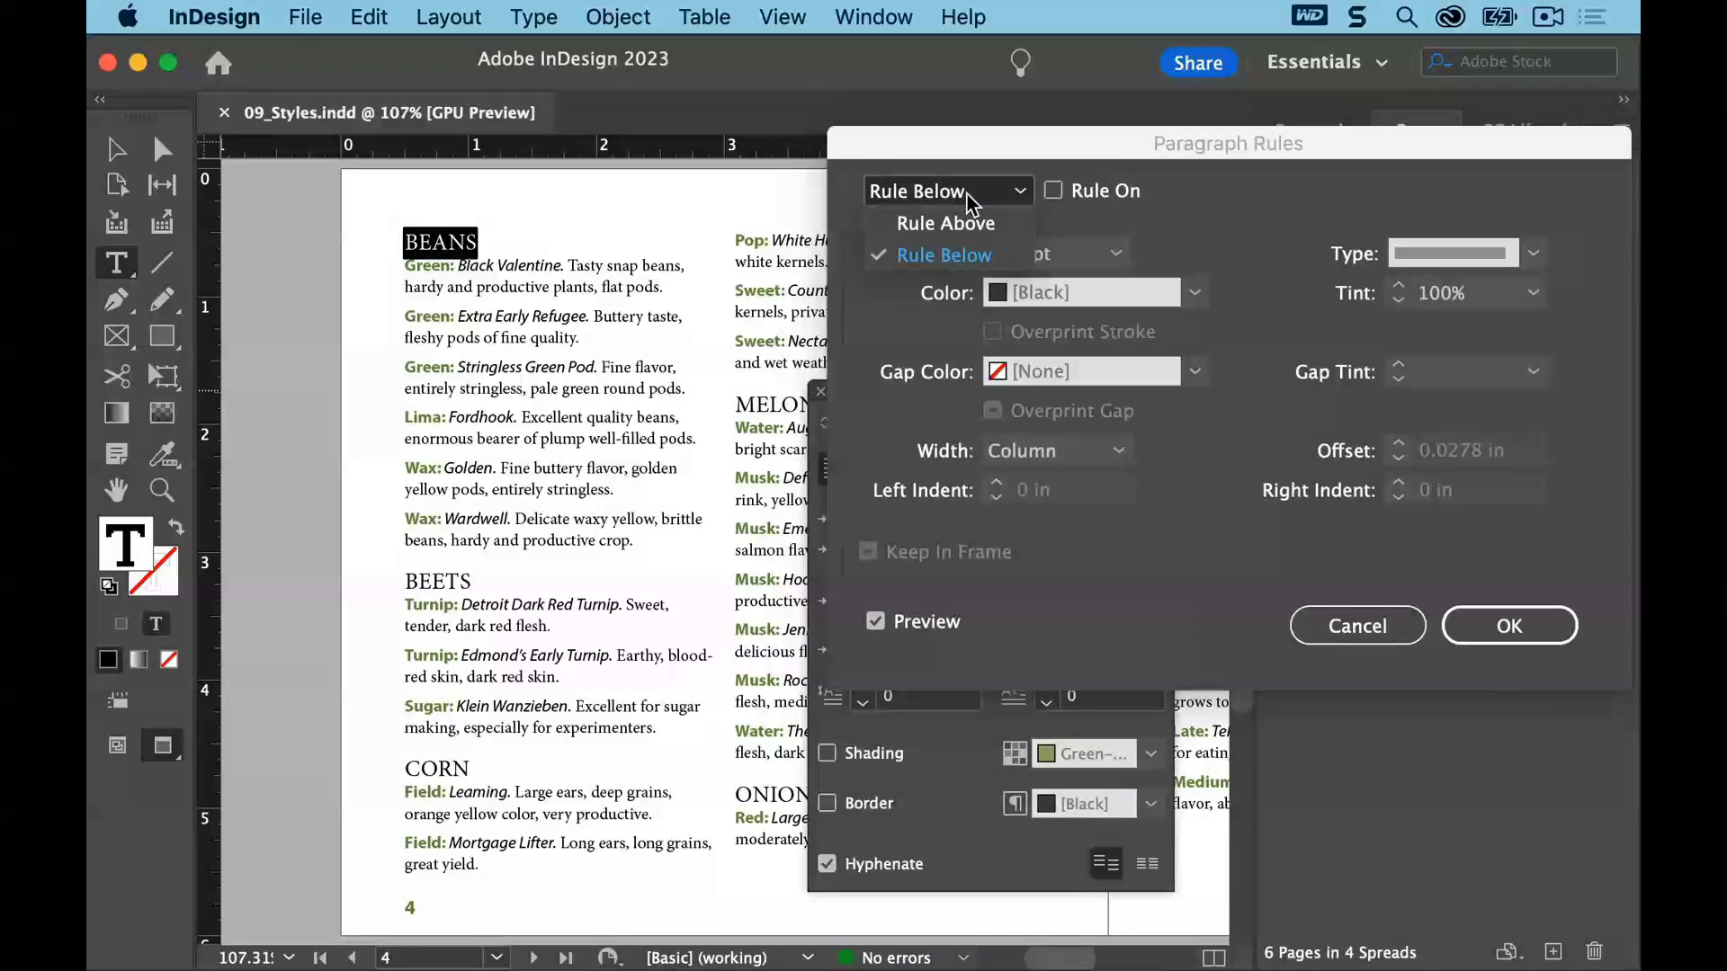
left_click(964, 261)
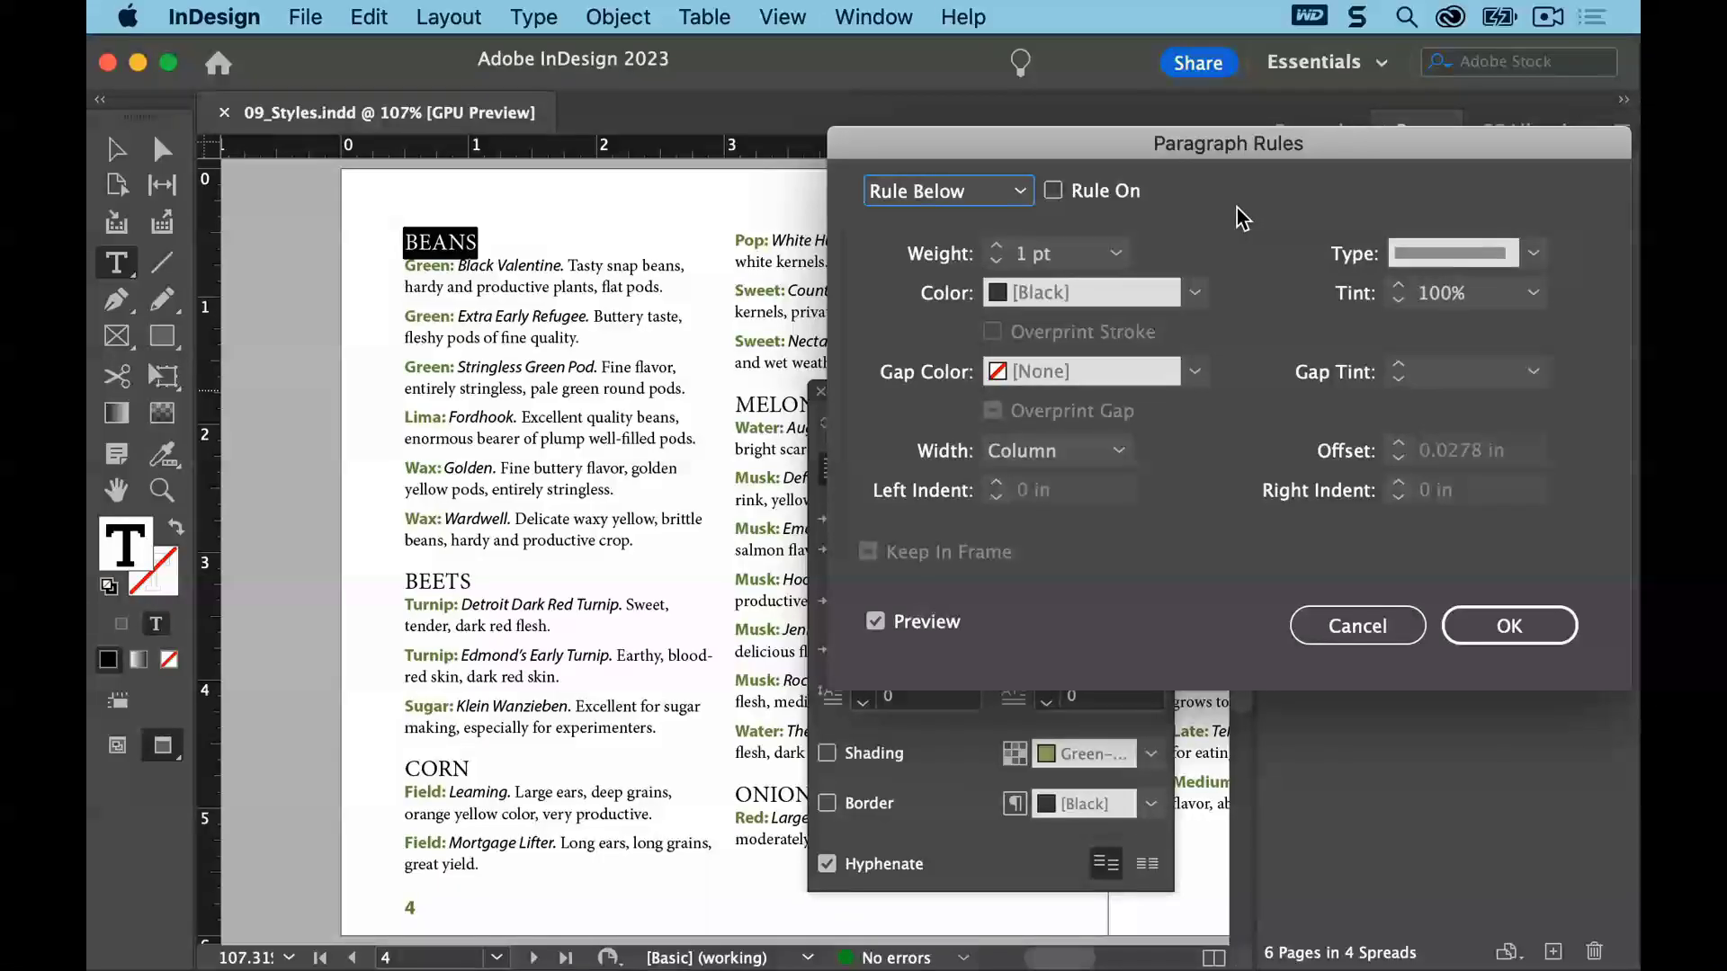
left_click(1054, 190)
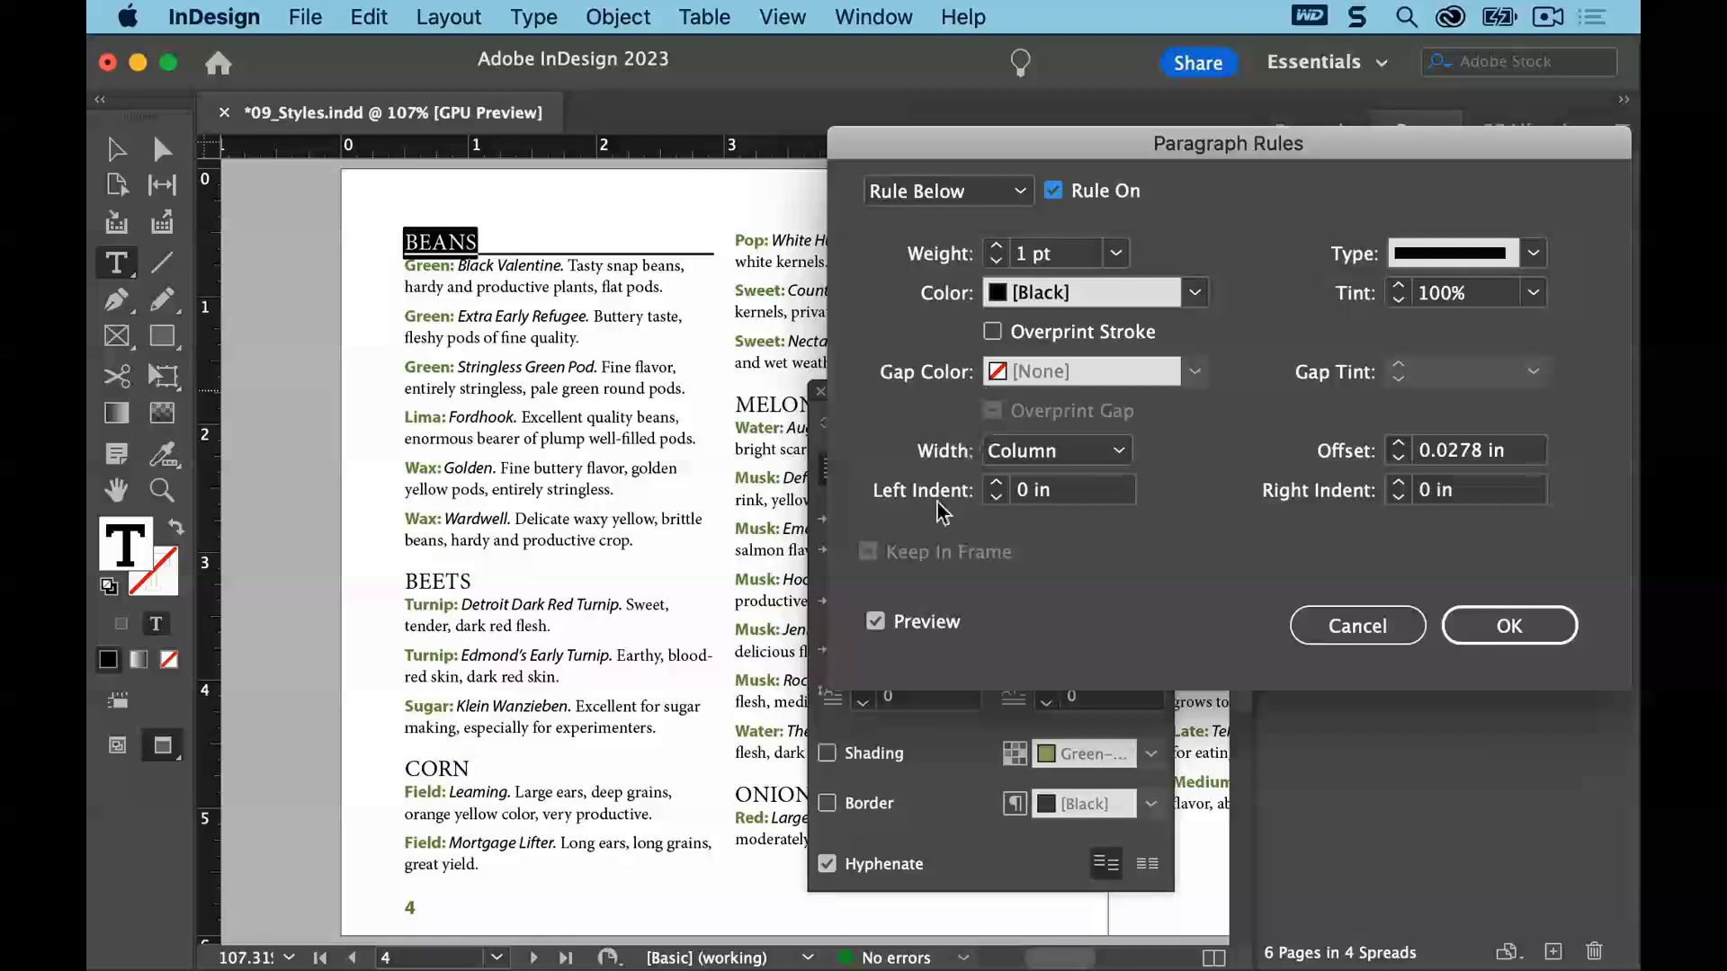
left_click(875, 622)
left_click(875, 621)
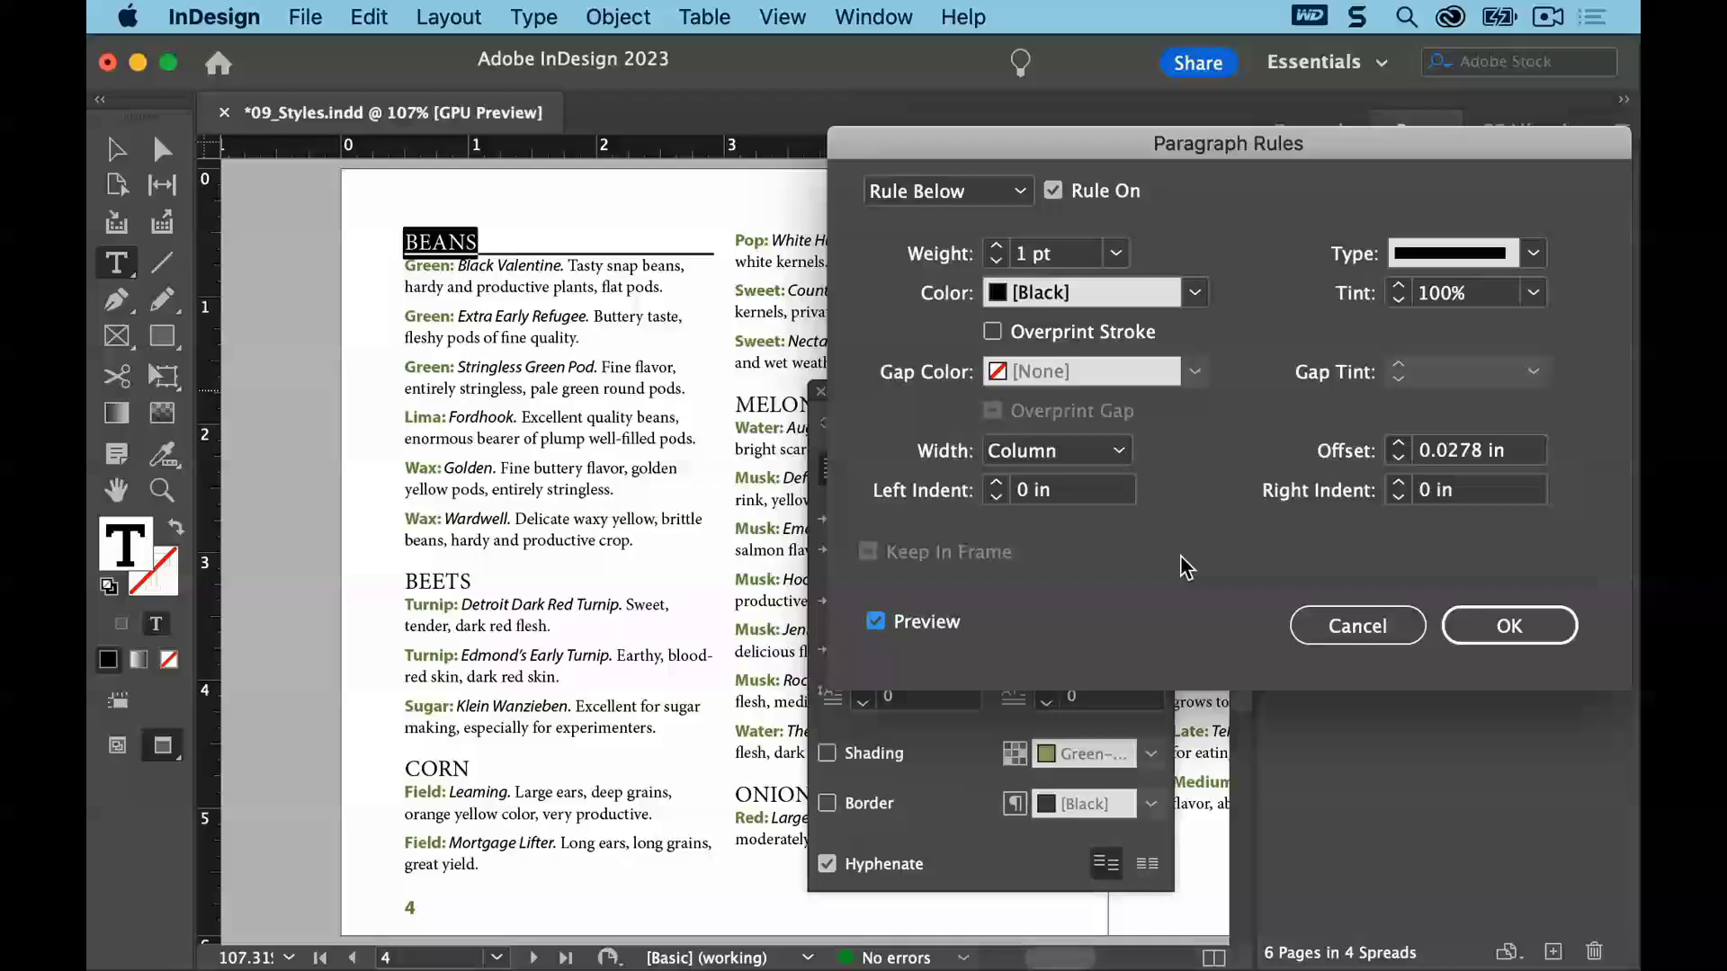
Set the rule below BEANS to 0.5 pt weight, Red-Tomato color and 0.025 in offset, and apply it
left_click_drag(1332, 153, 1314, 142)
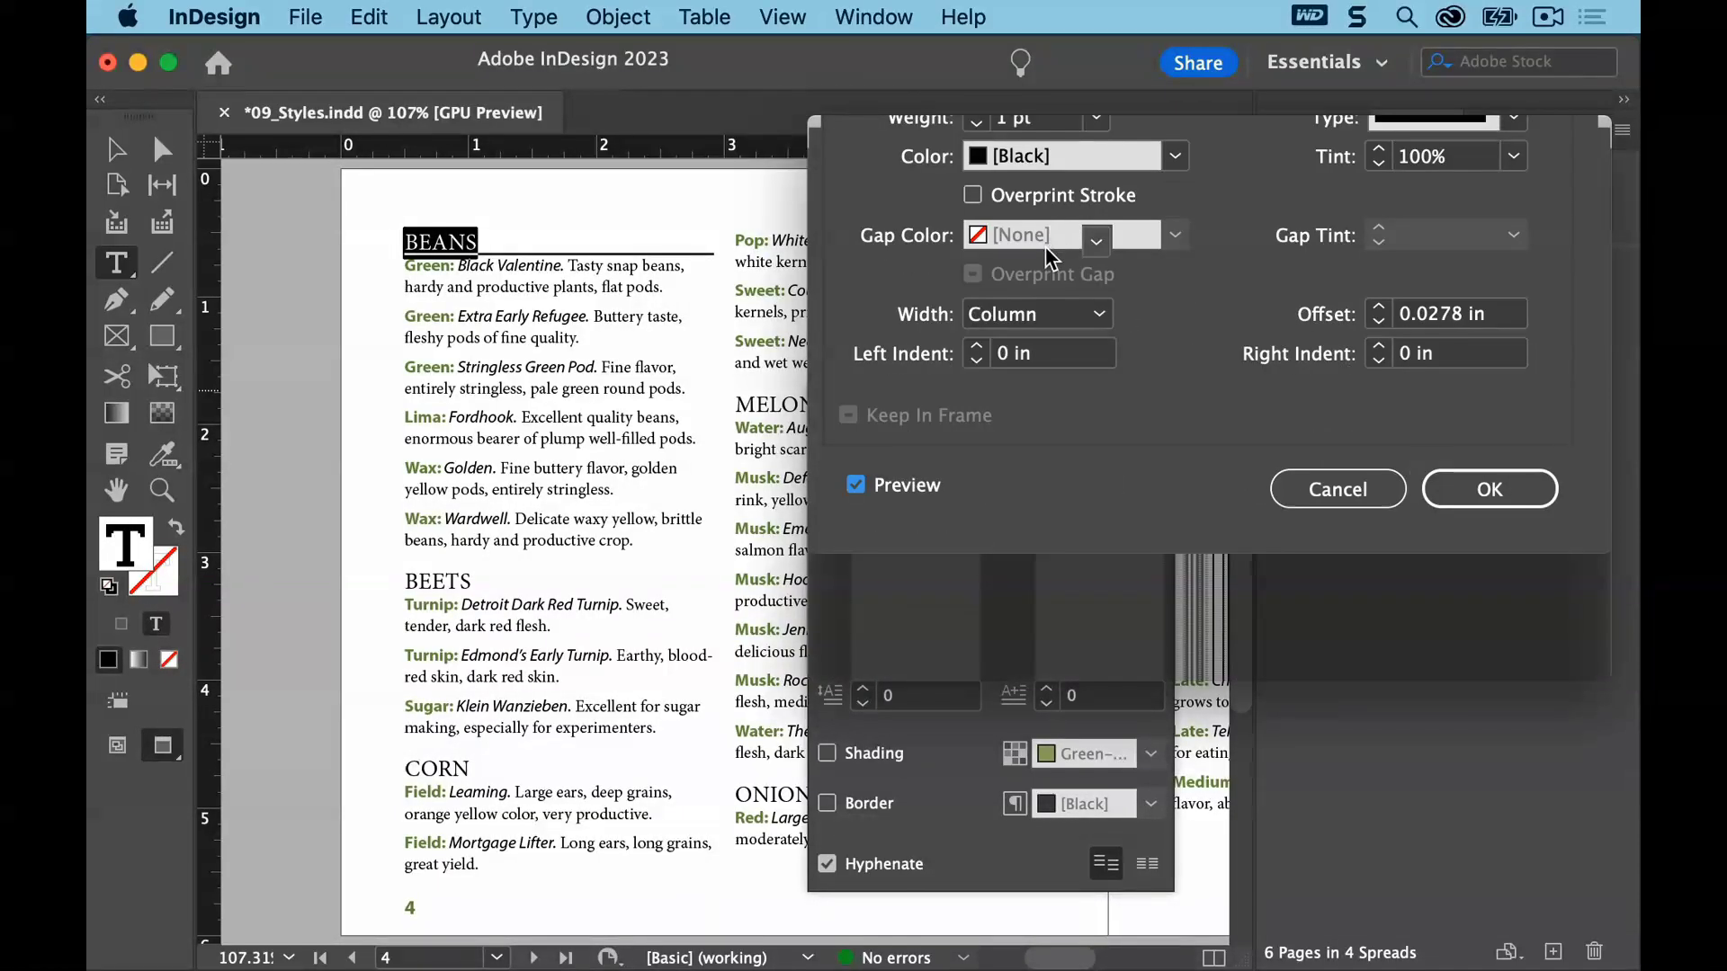
triple_click(1045, 245)
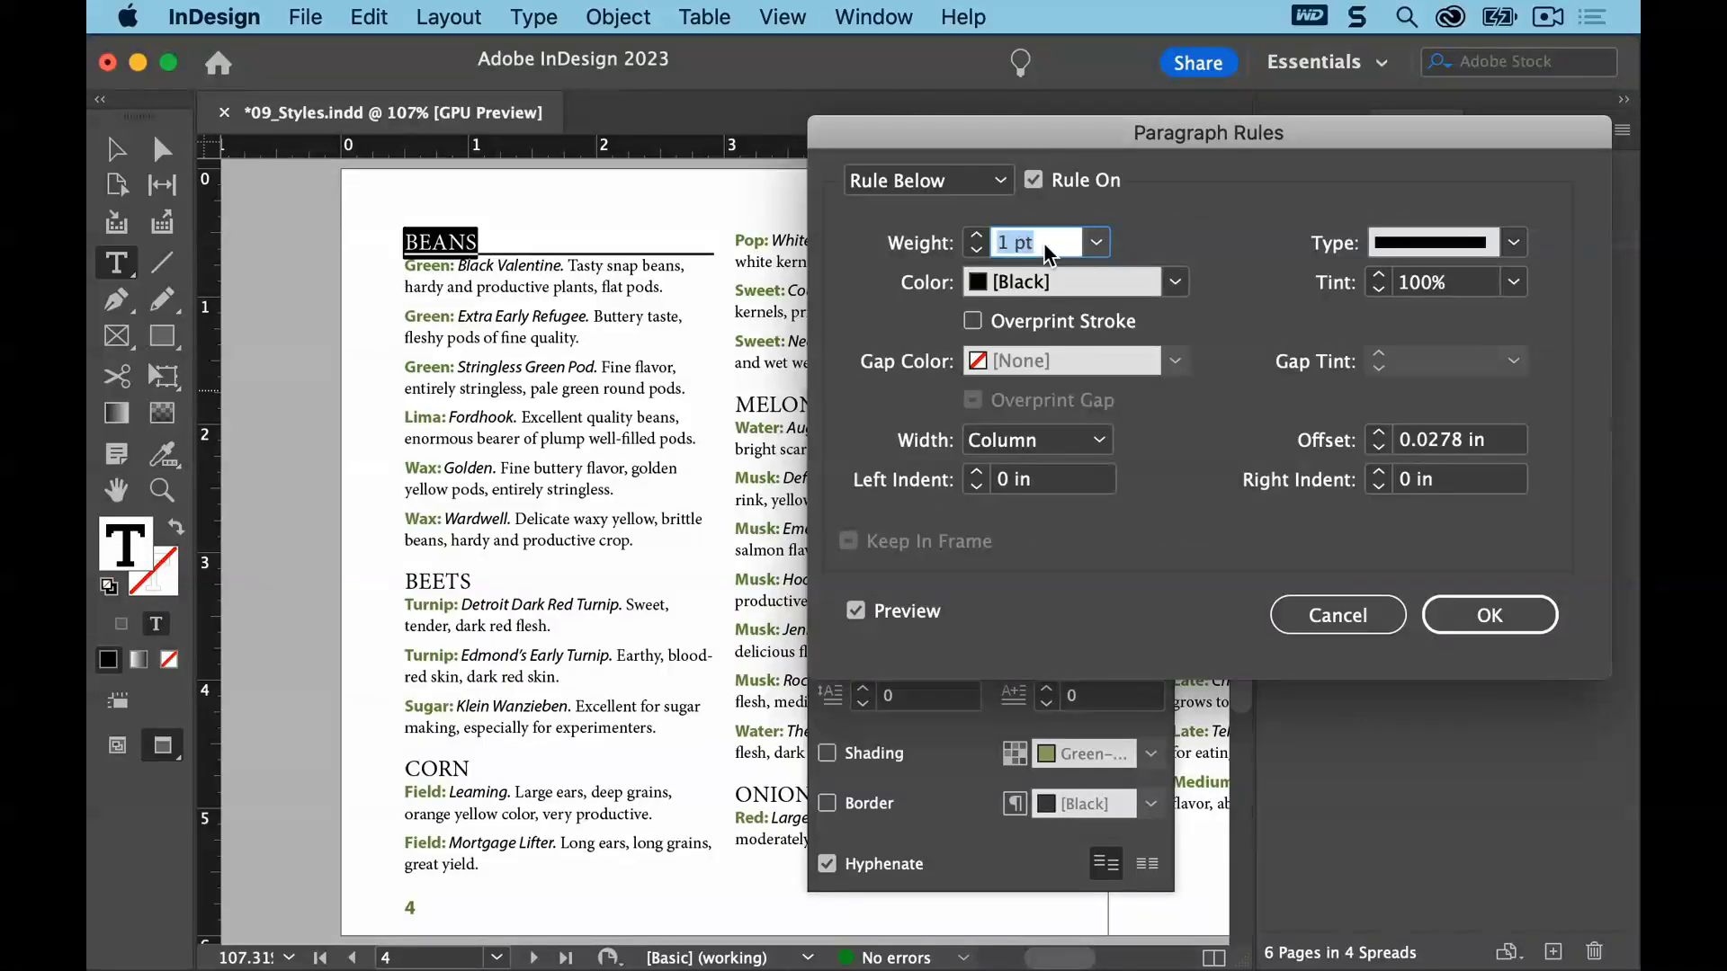
type(".5")
left_click(1175, 282)
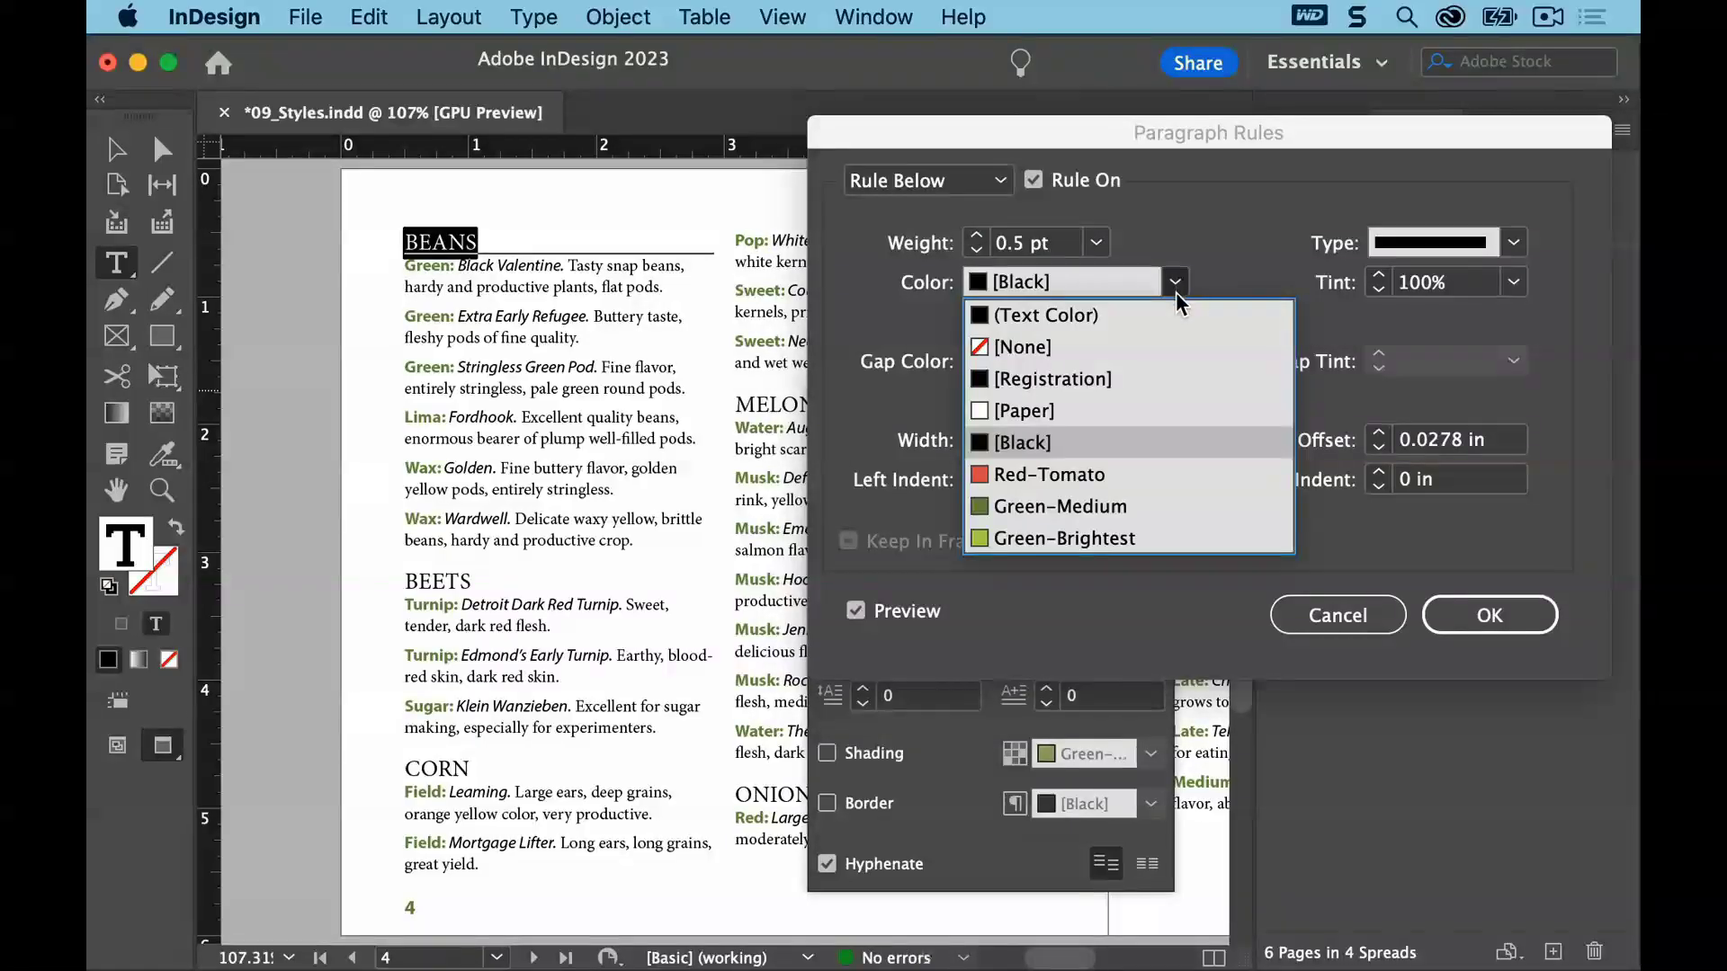
left_click(1138, 474)
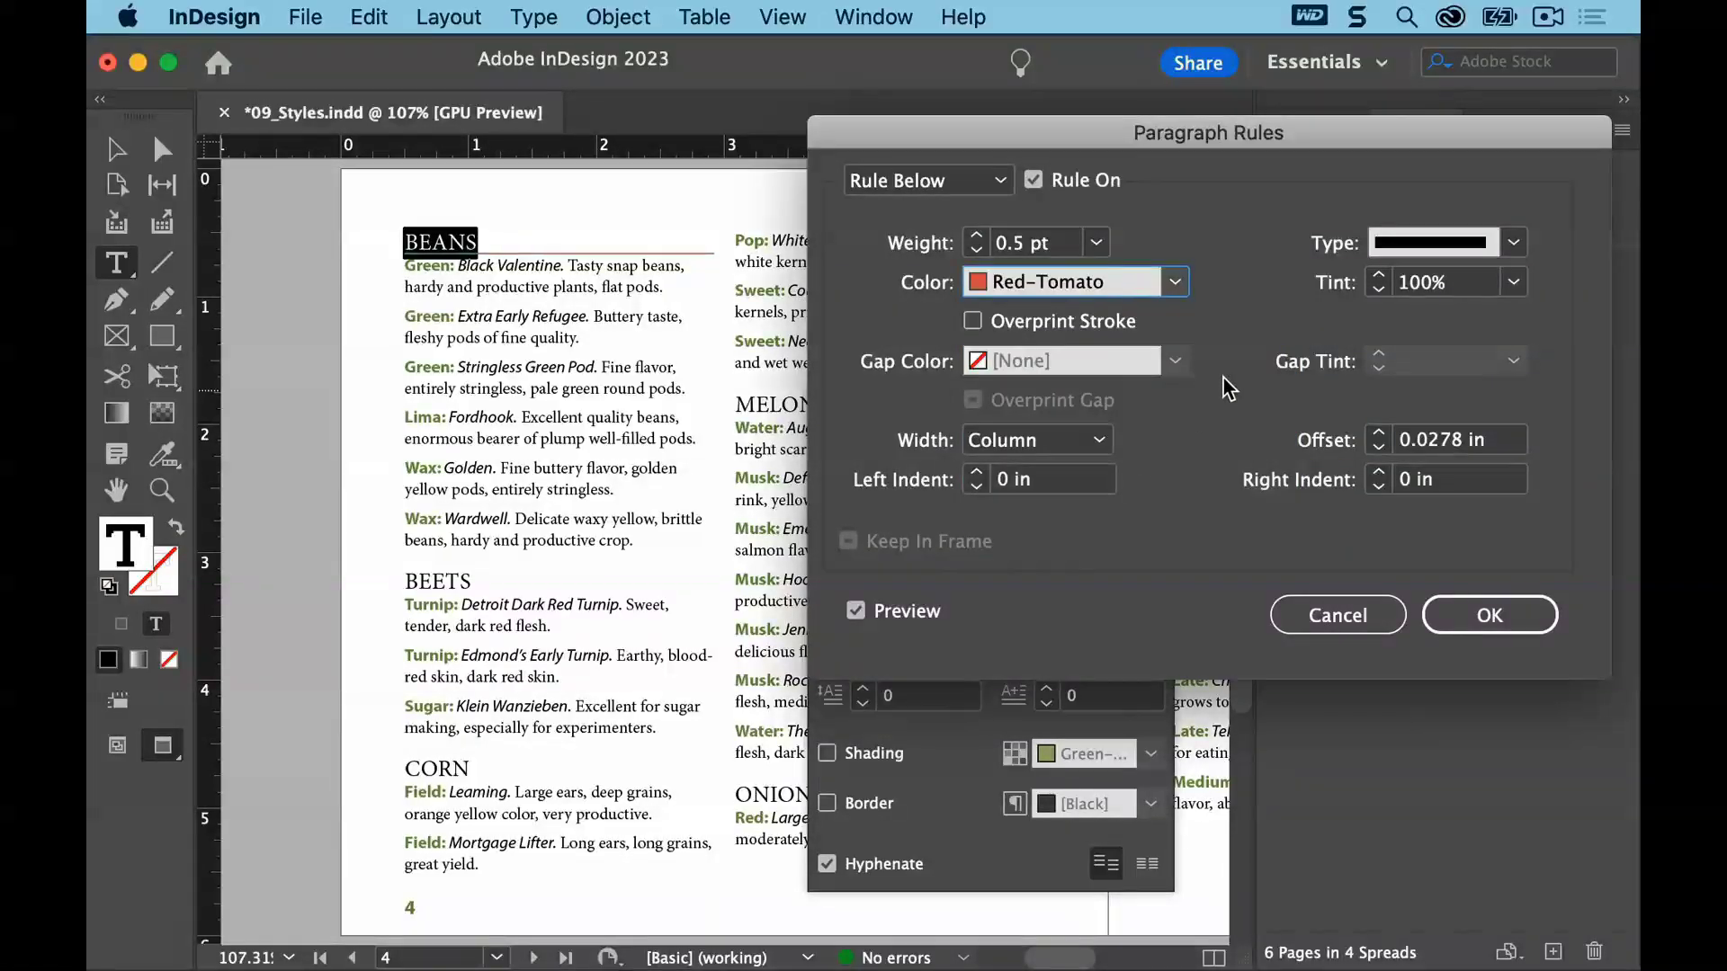
triple_click(1480, 441)
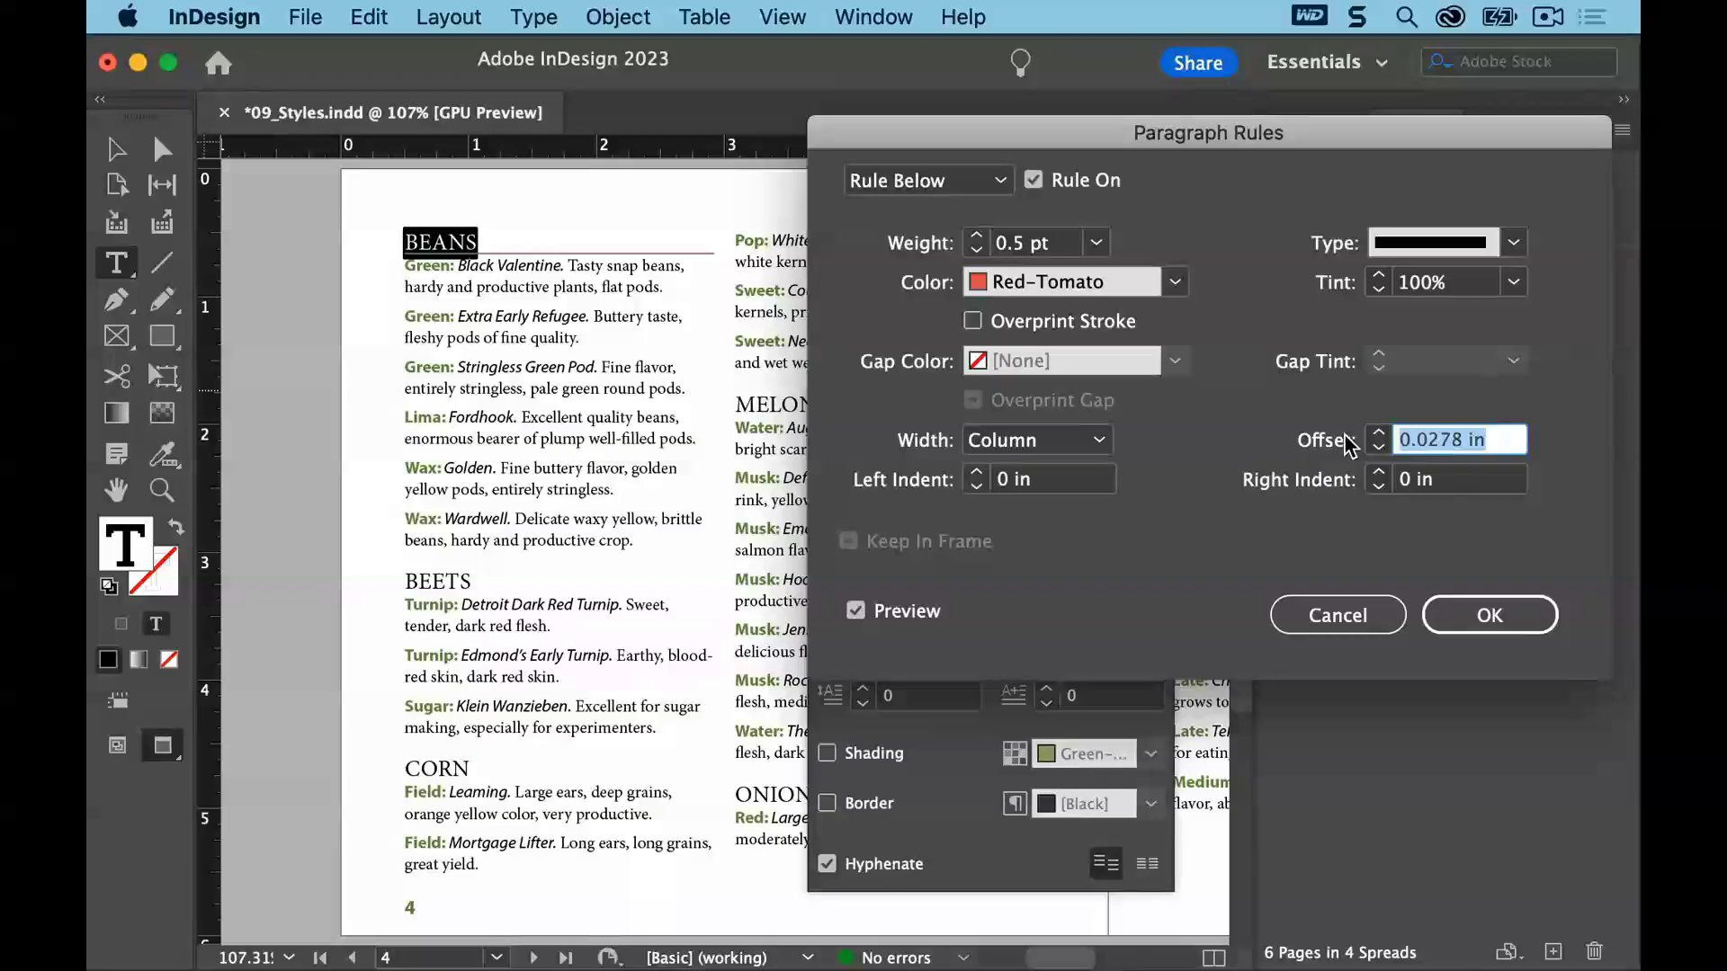
type(".025")
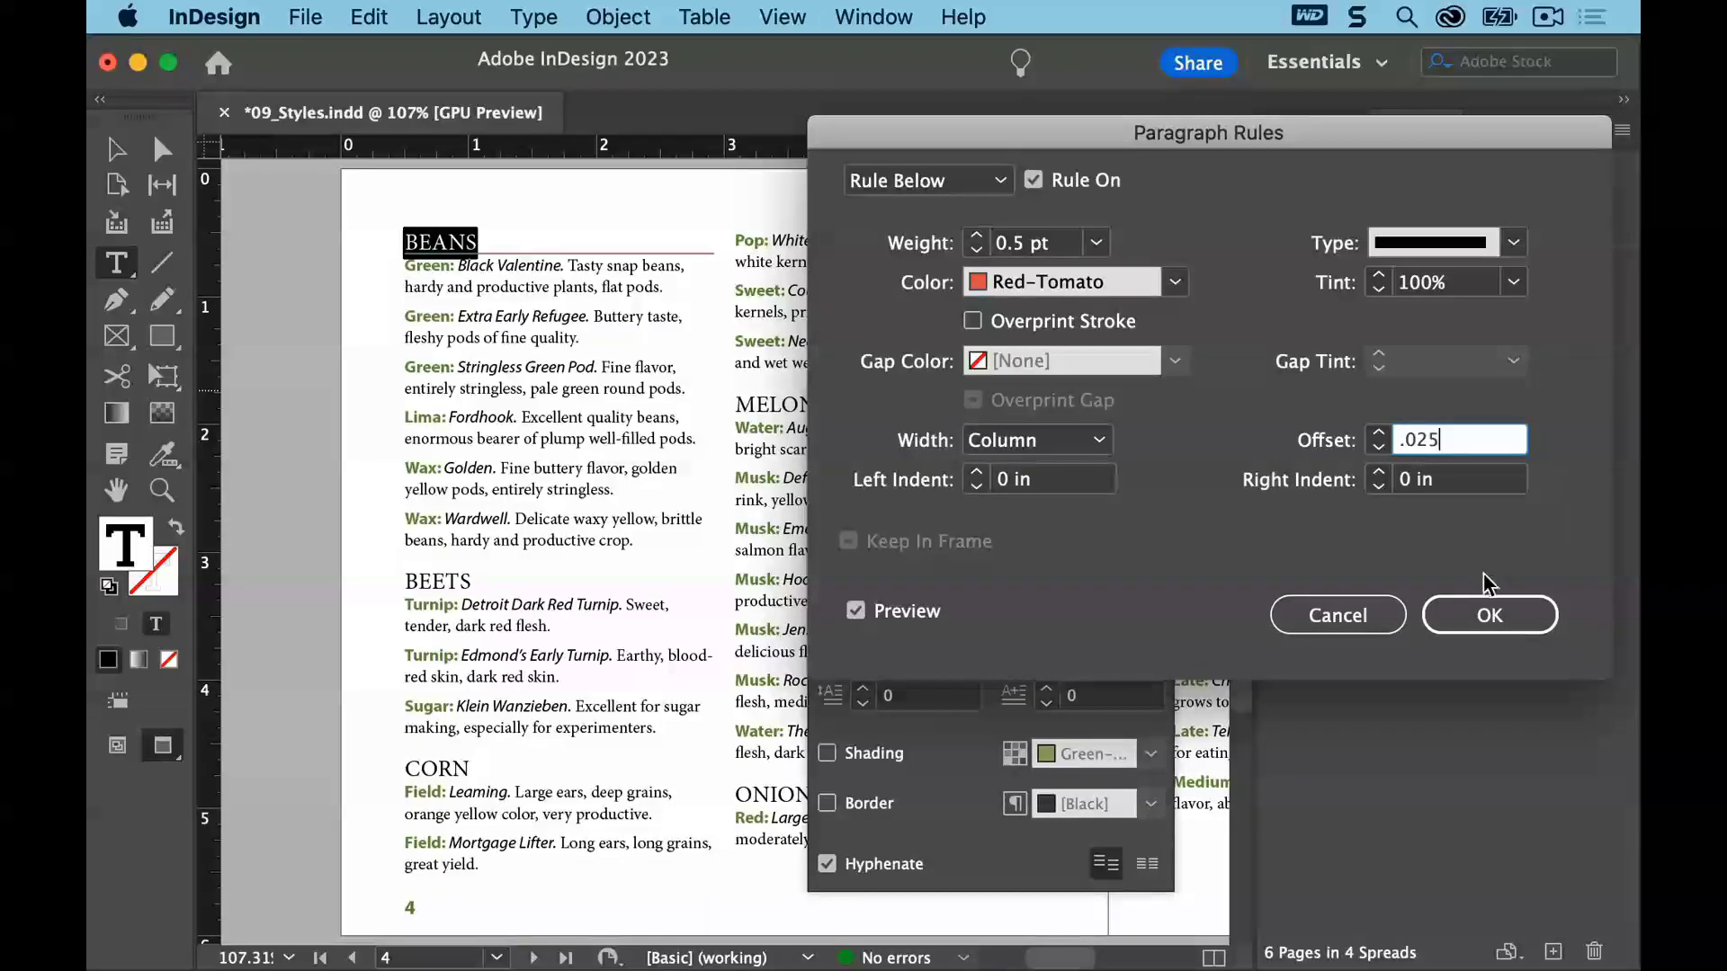
left_click(1489, 615)
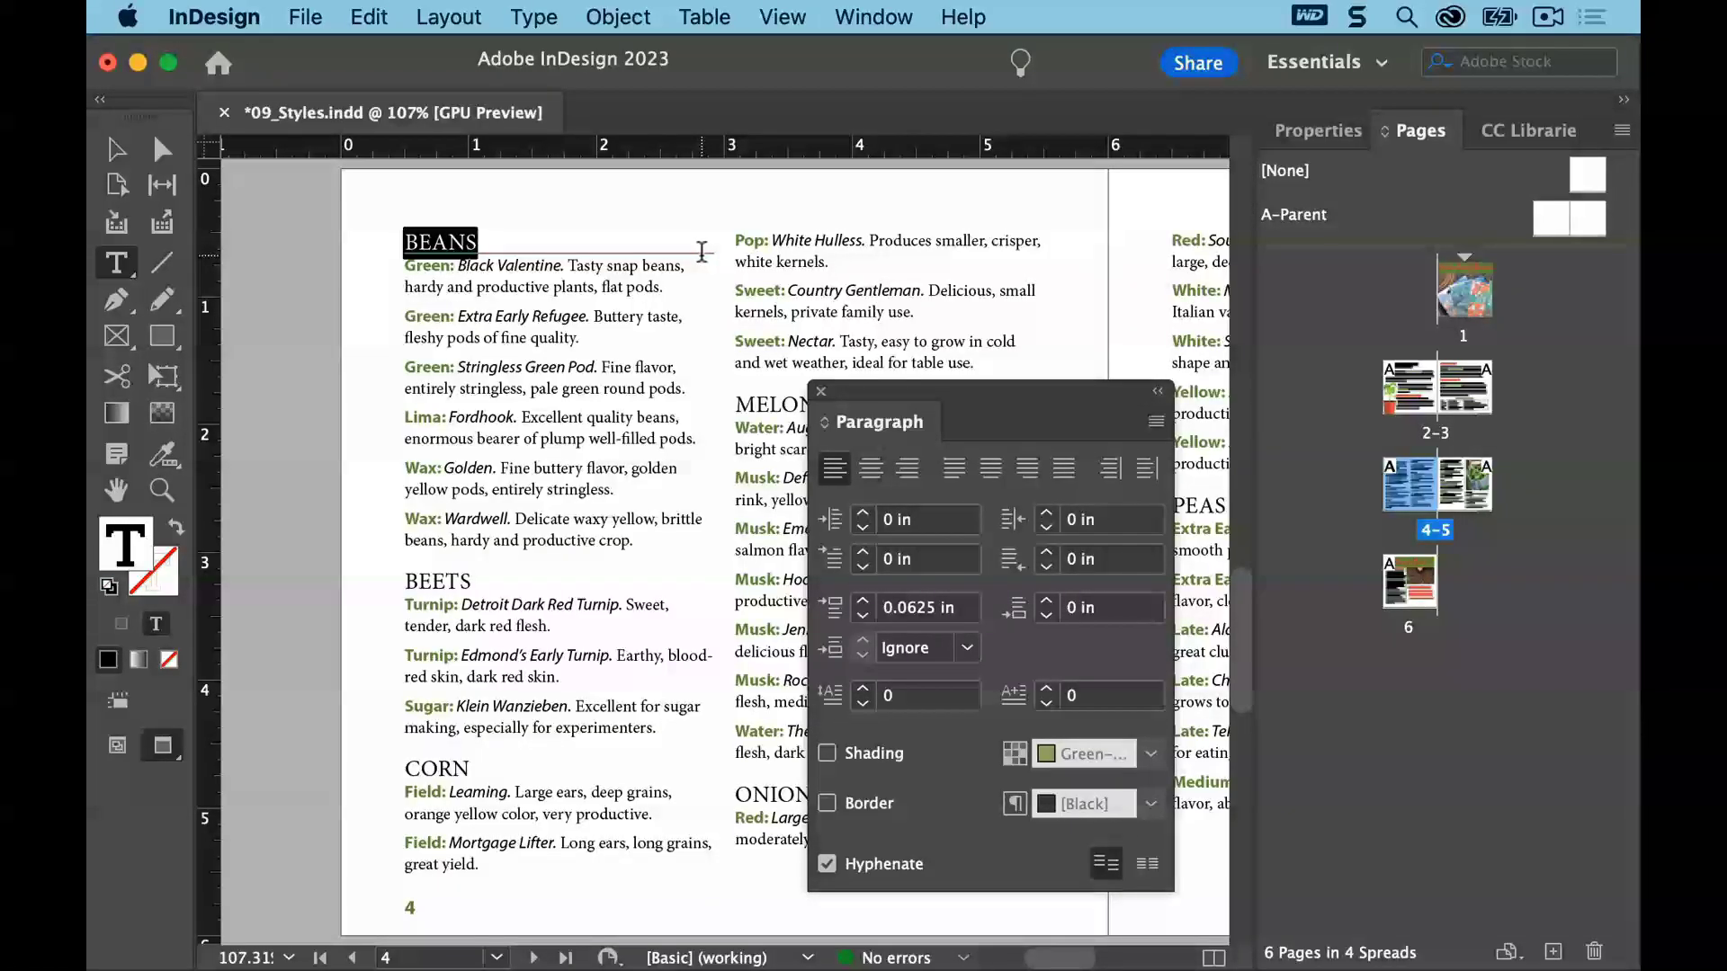
Check the overrides on the BEANS heading's Head 3 paragraph style and redefine the style to include the new rule
left_click(543, 17)
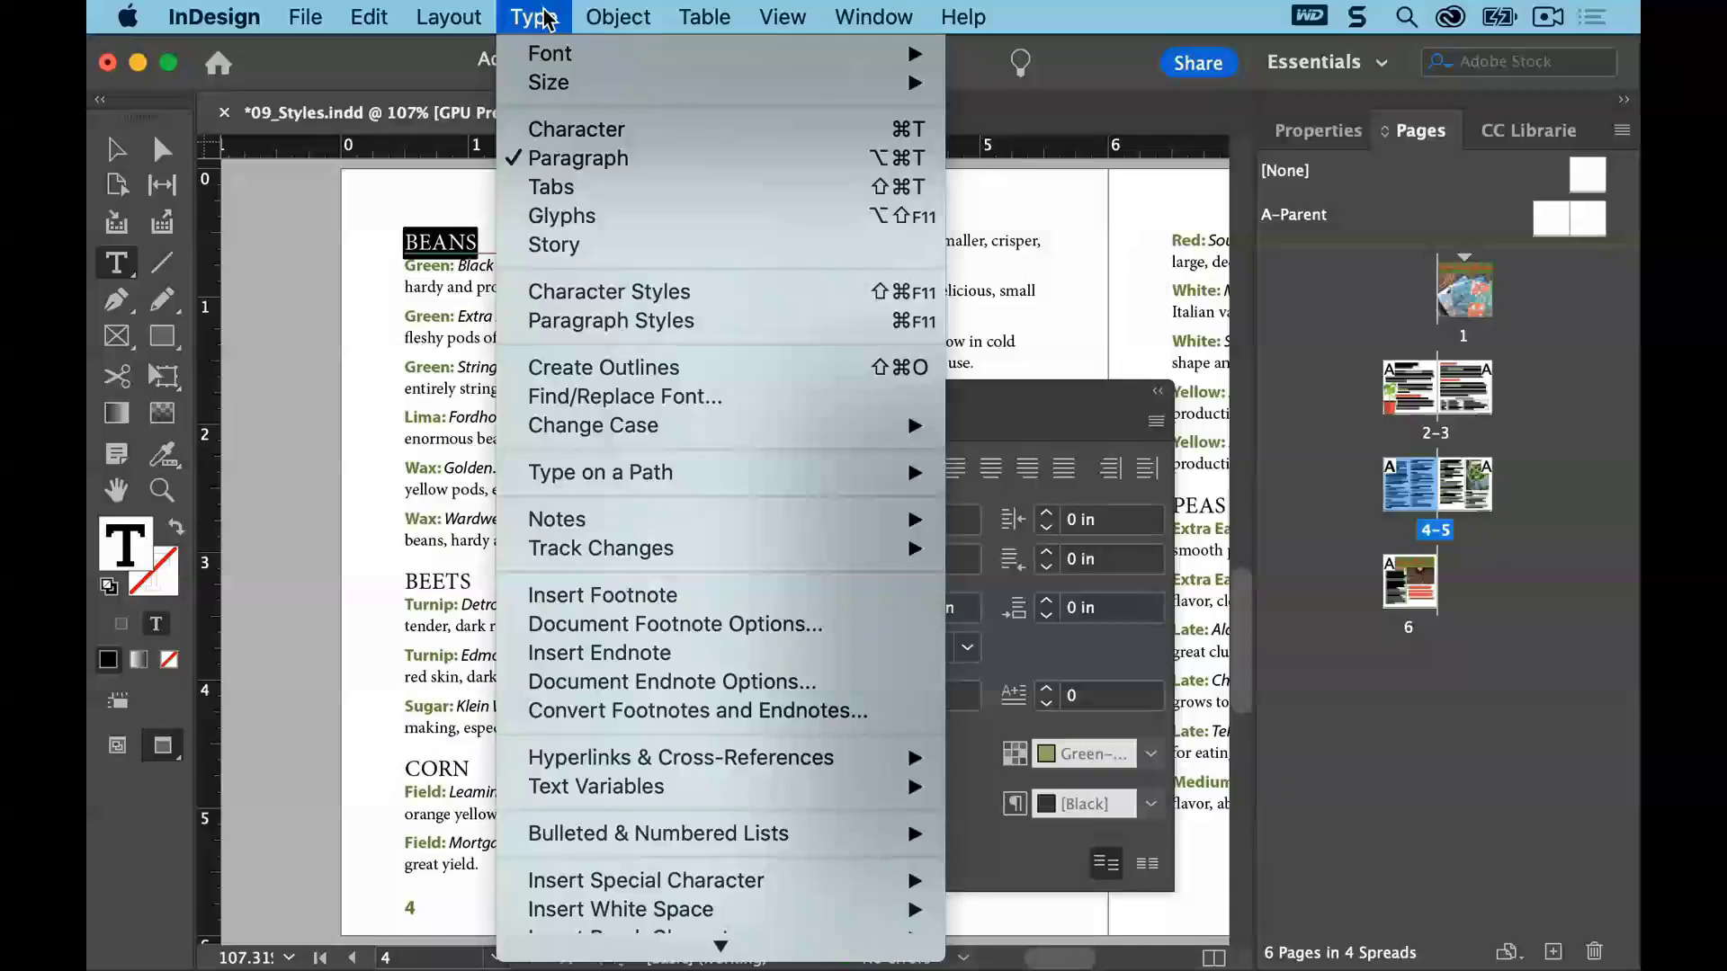
left_click(617, 321)
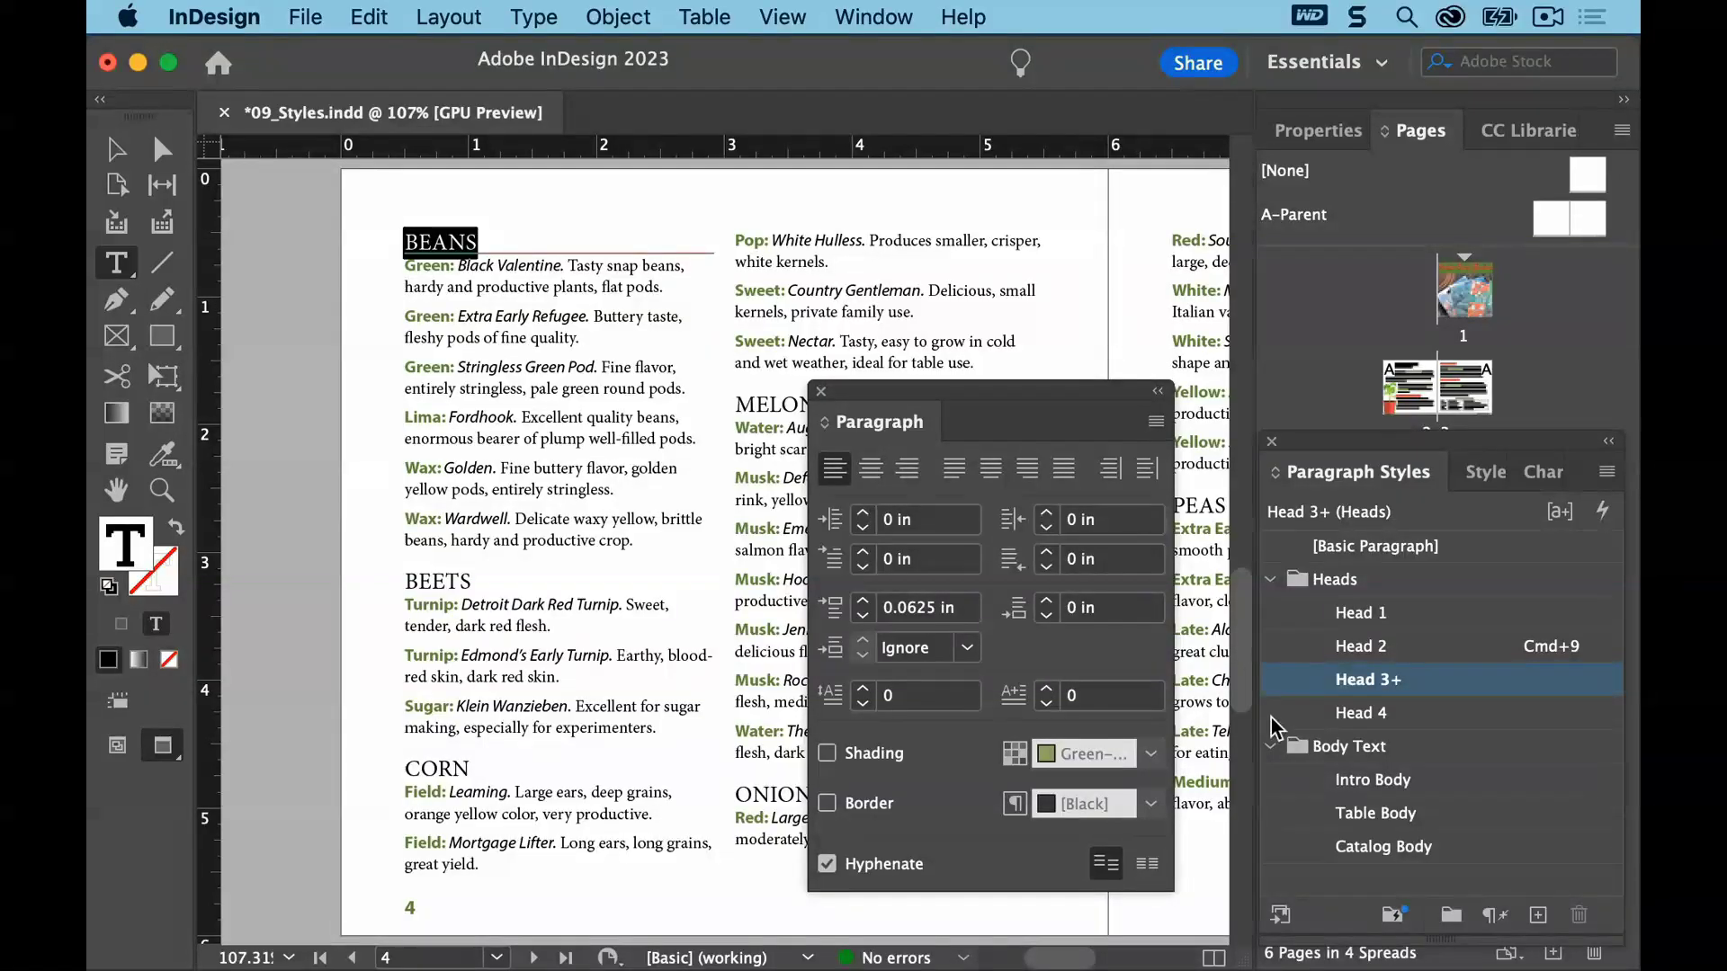
mouse_move(1310, 693)
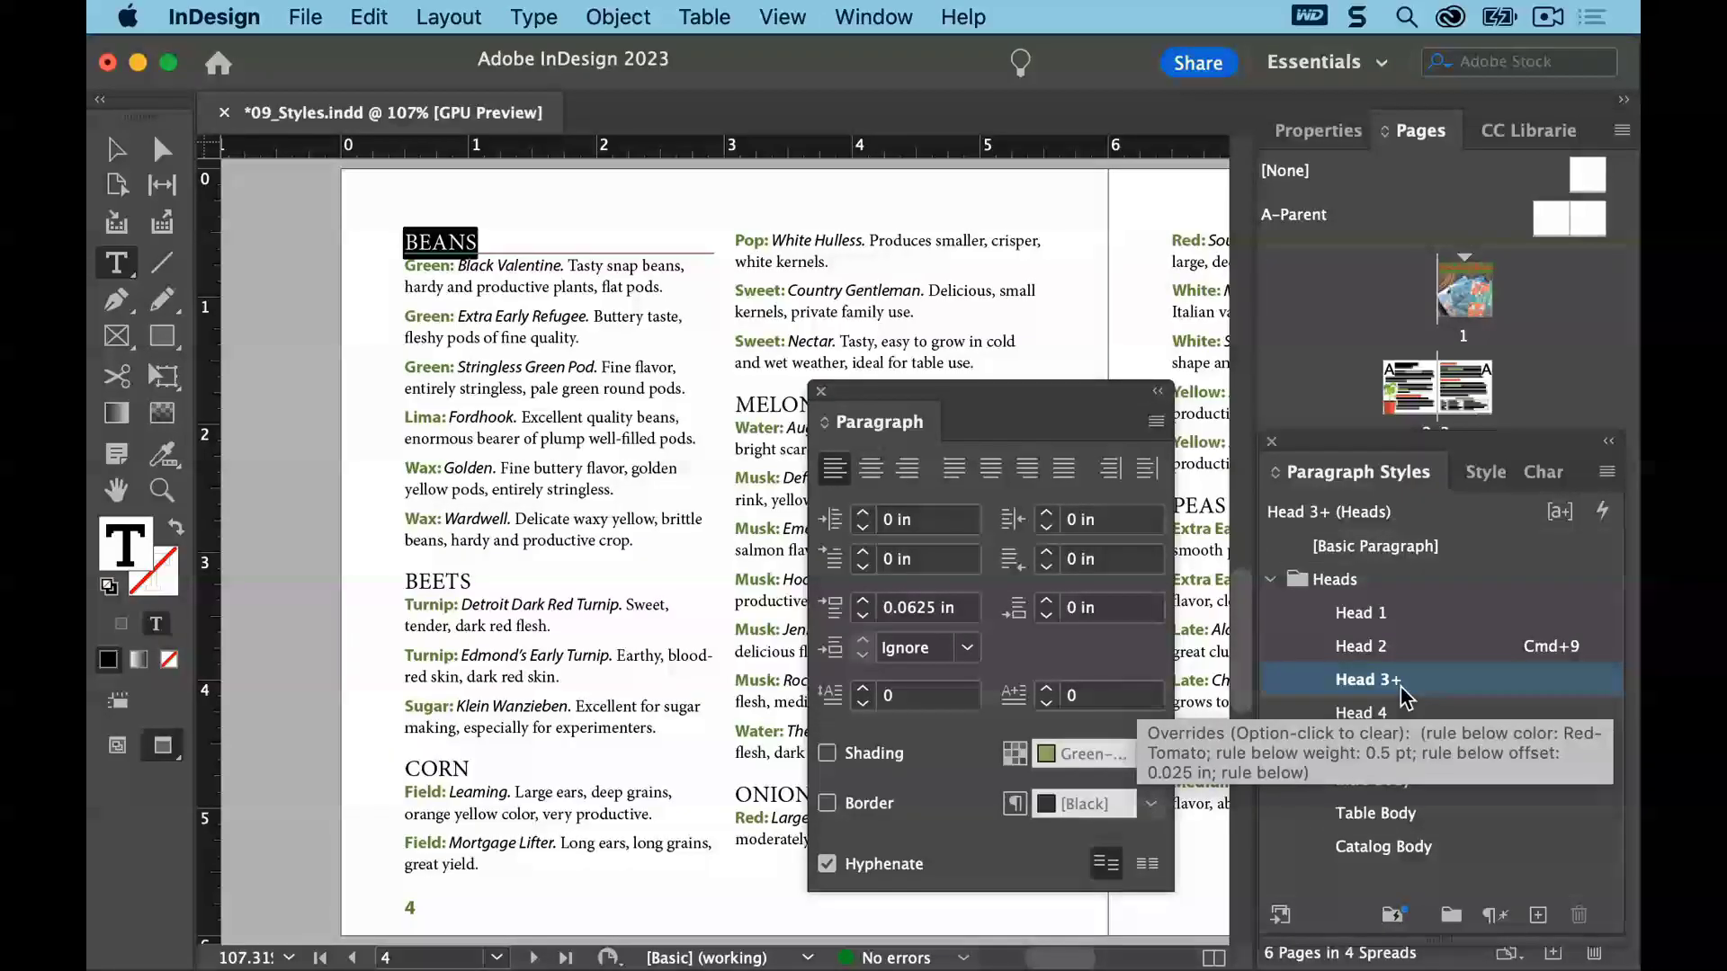
left_click(1607, 473)
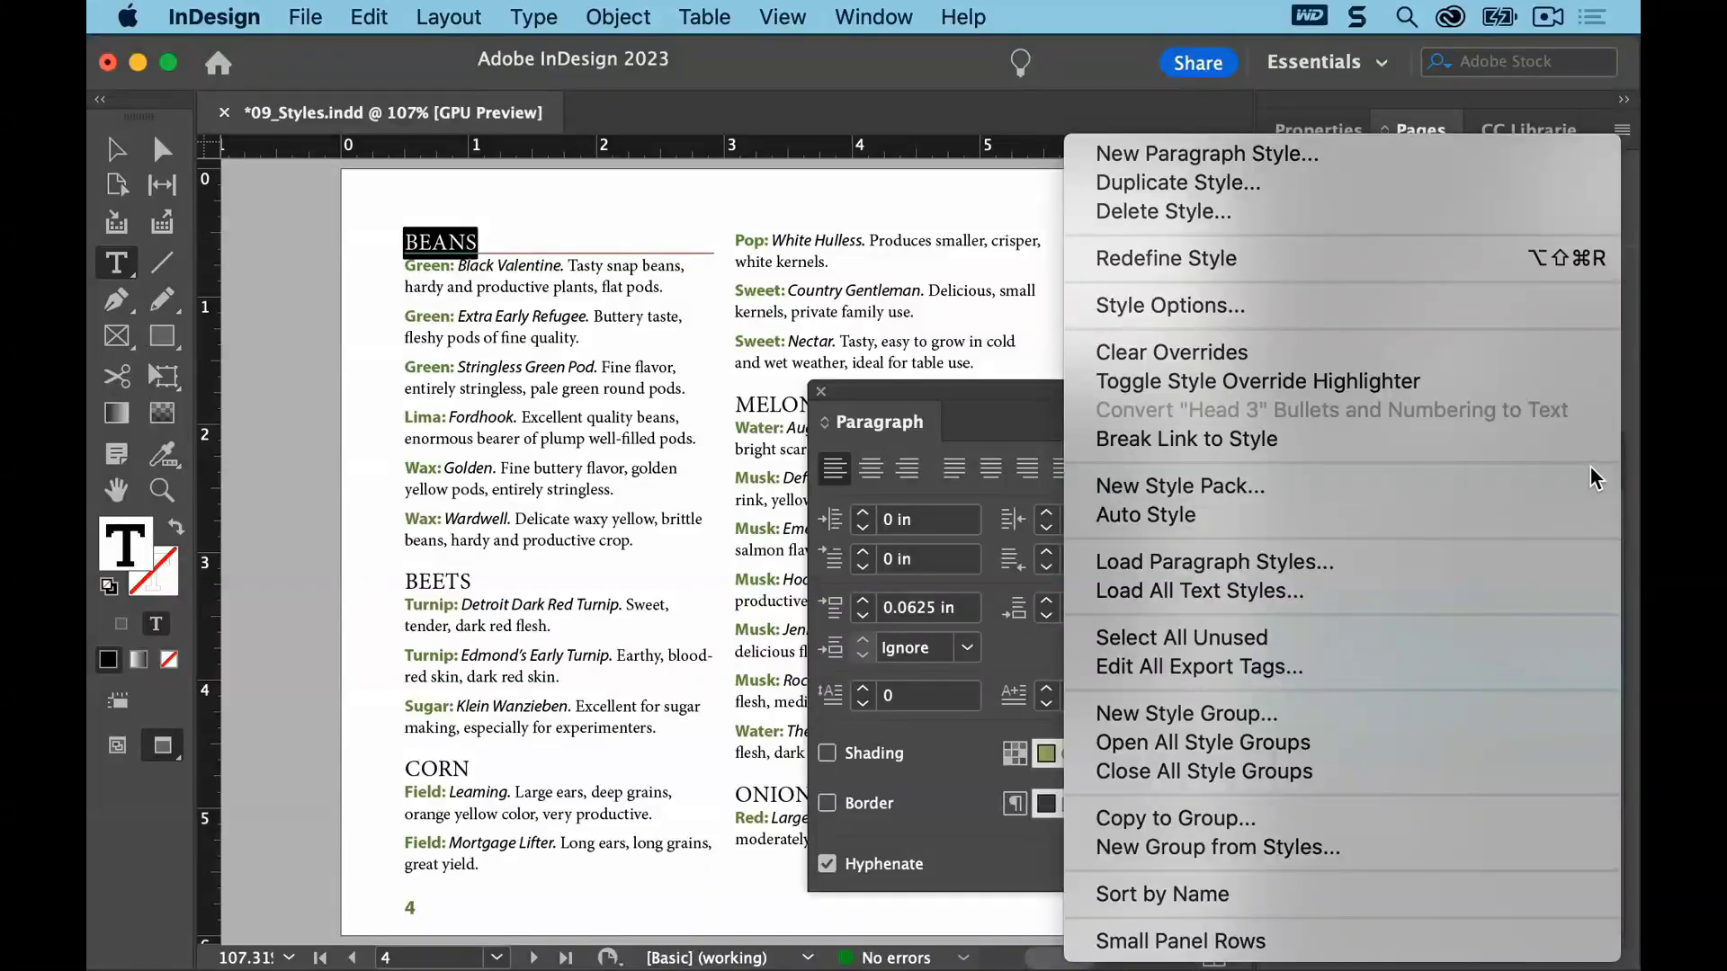
left_click(1390, 261)
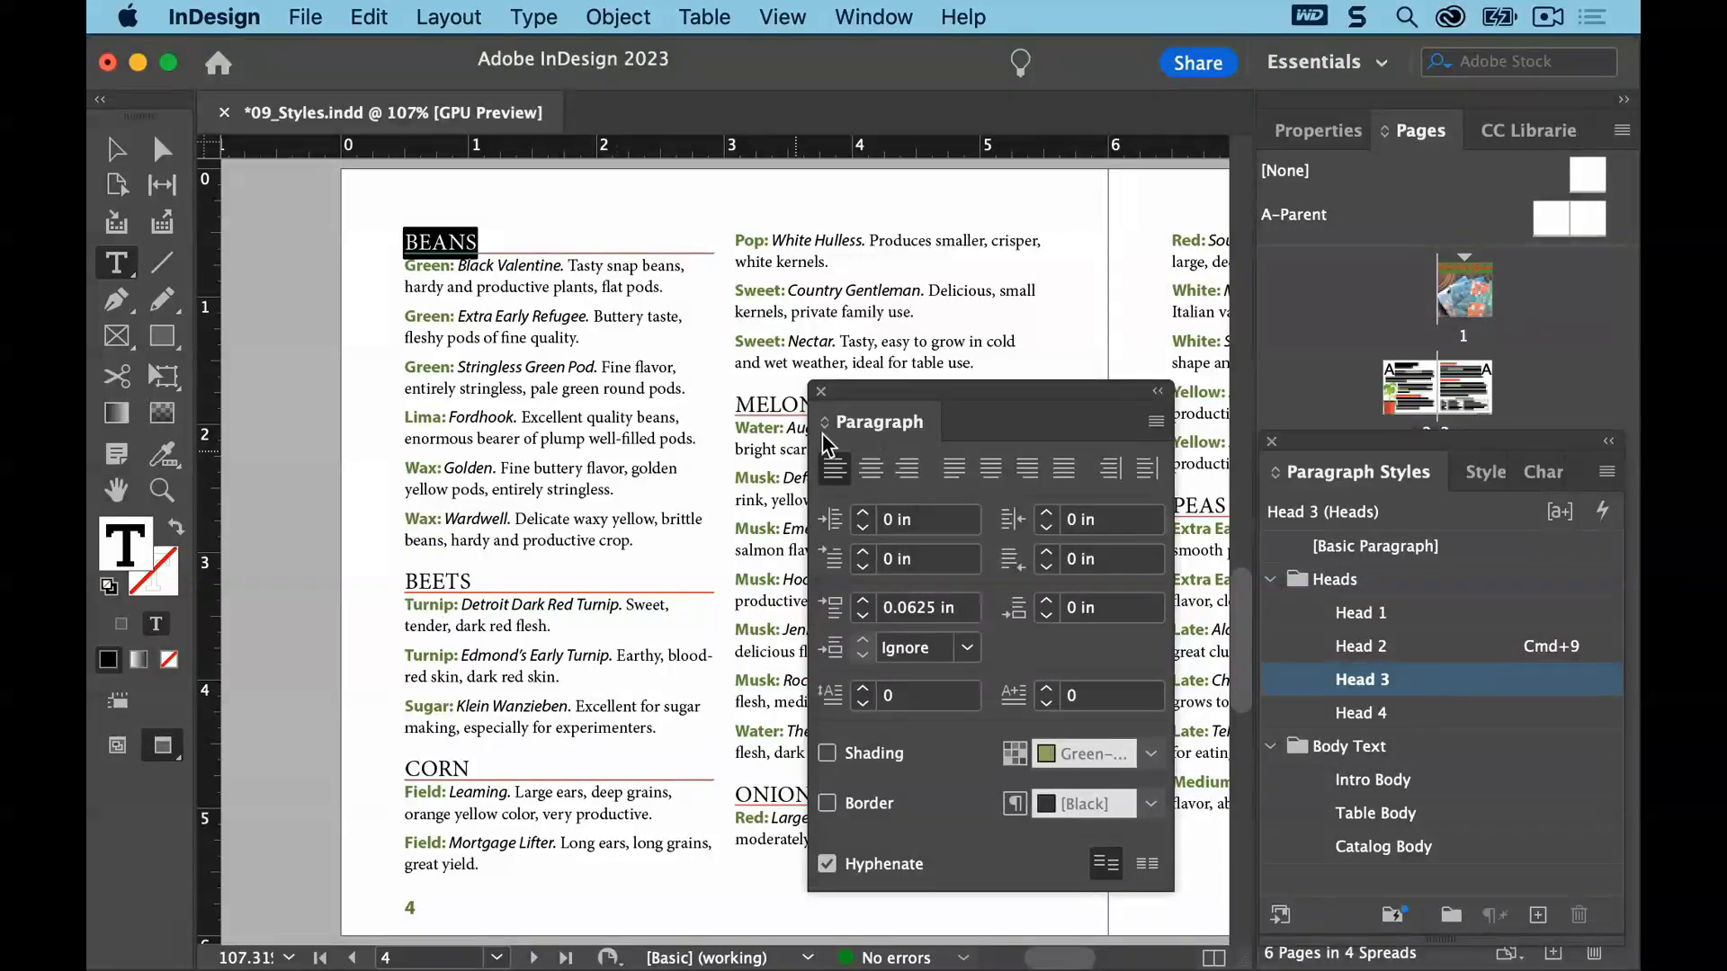
Put away the paragraph formatting controls and fit the page 4–5 spread in the window to examine its headings
left_click_drag(884, 391, 853, 473)
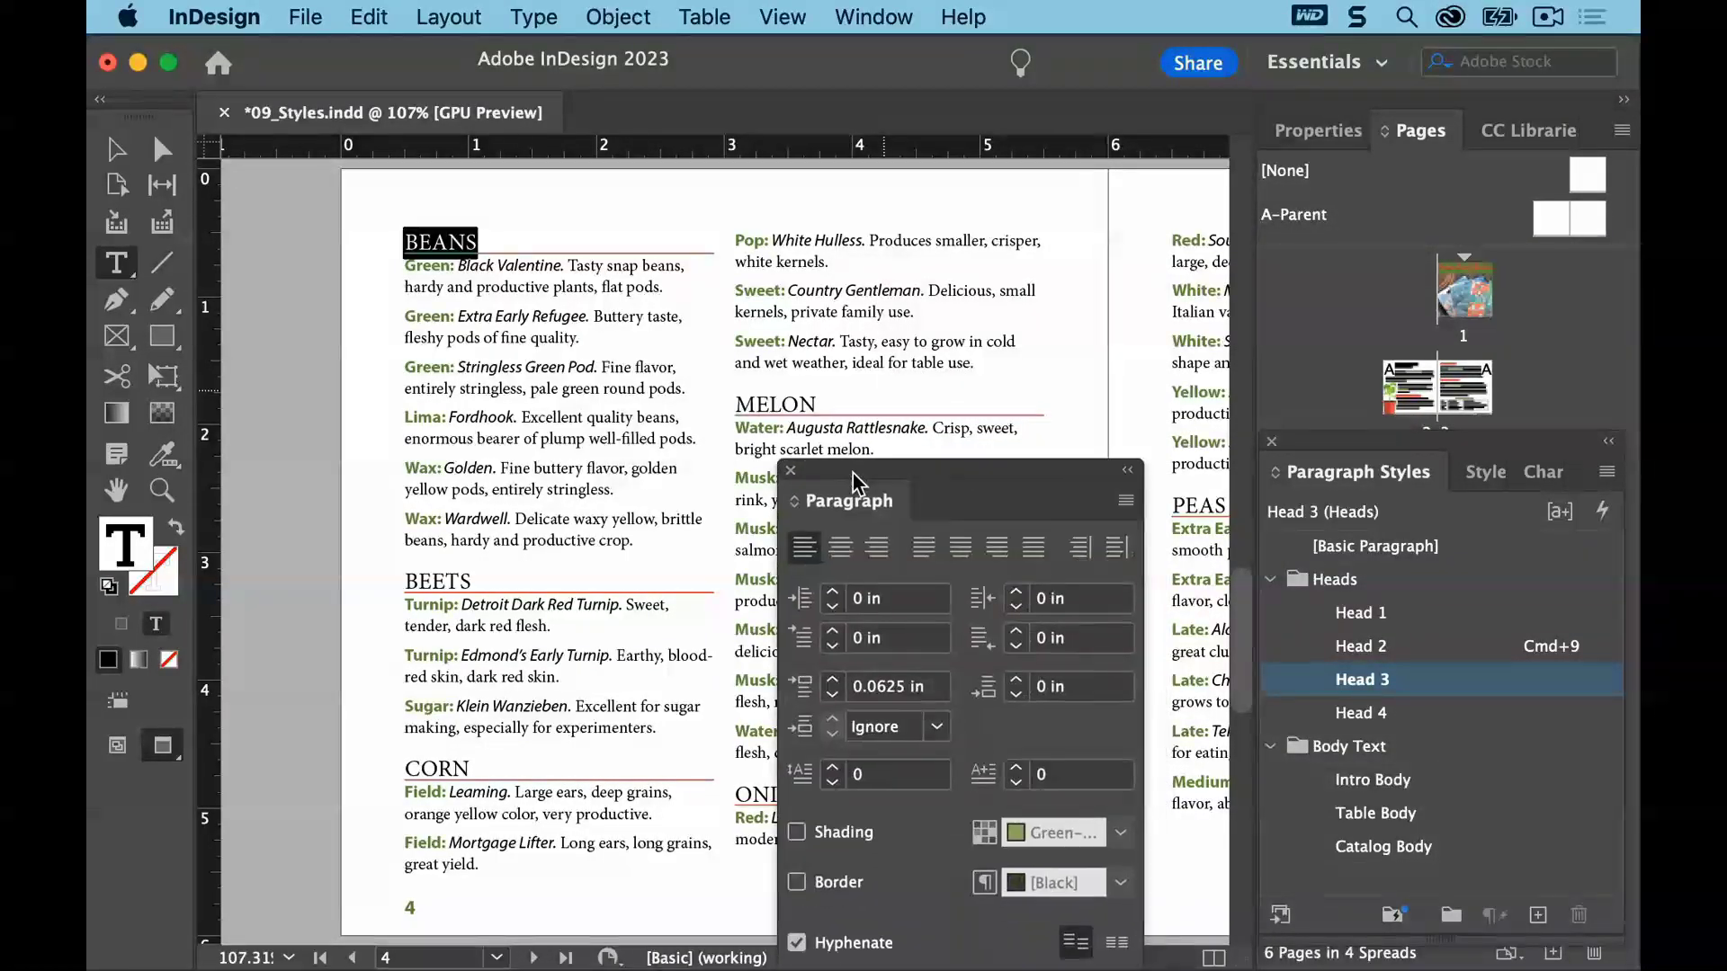
left_click(791, 471)
left_click(781, 17)
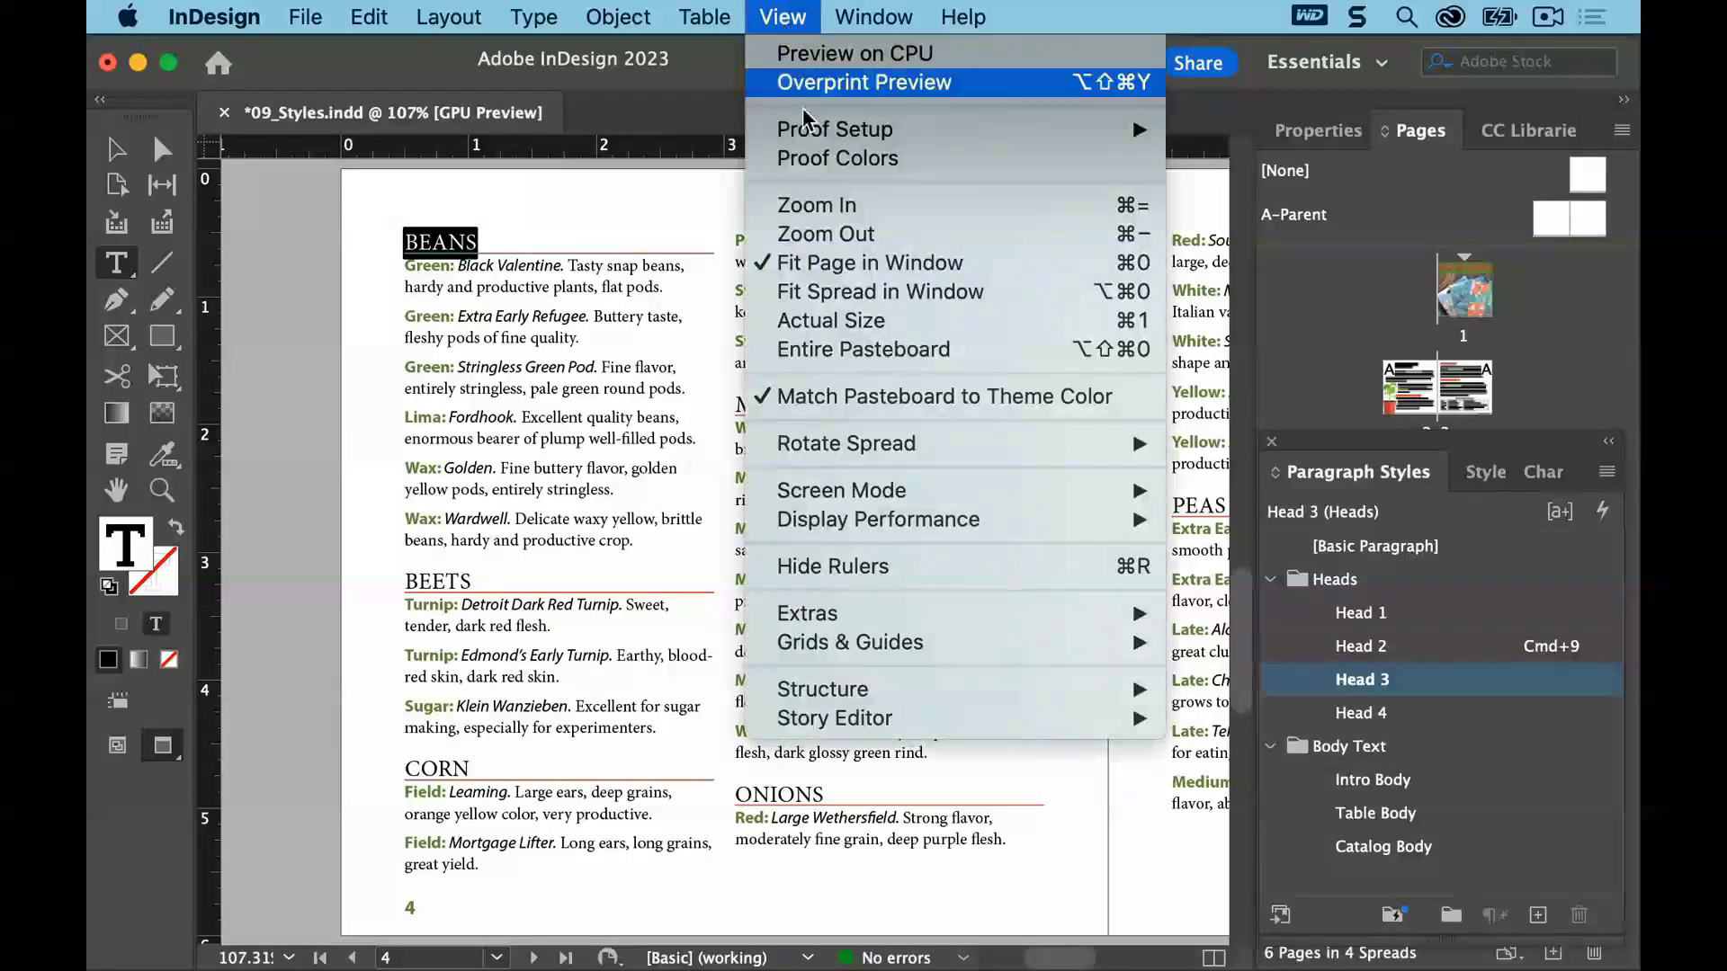
left_click(833, 292)
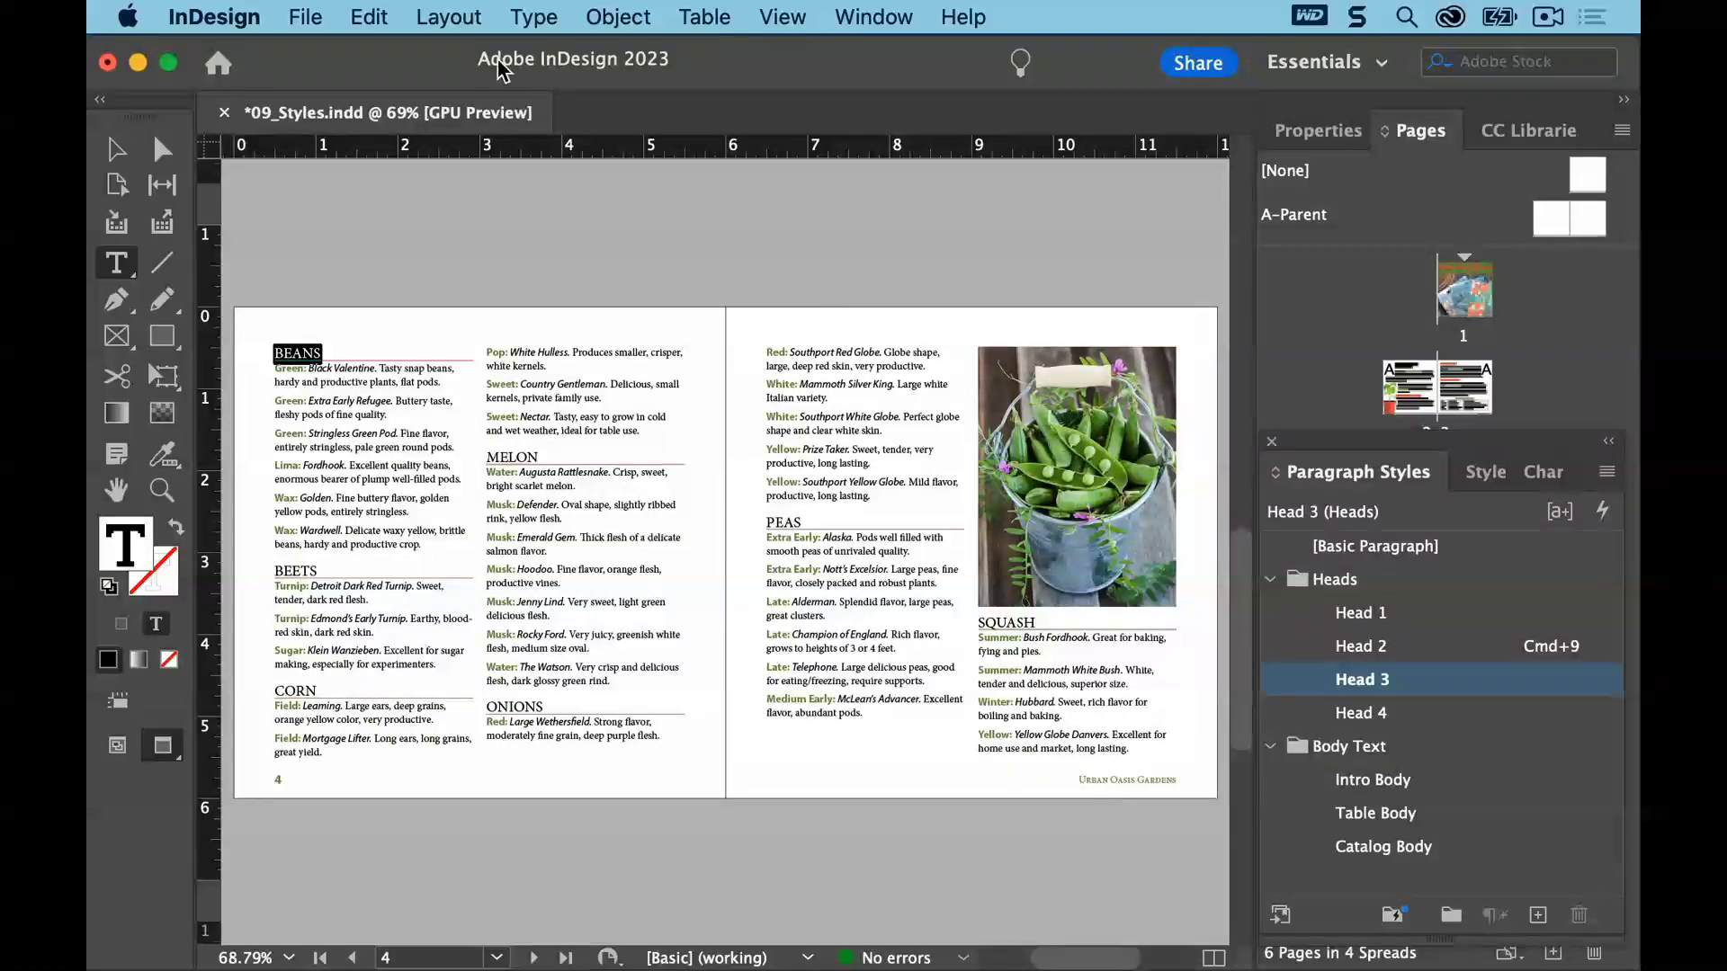
Deselect the BEANS heading text and save the 09_Styles.indd document
left_click(373, 17)
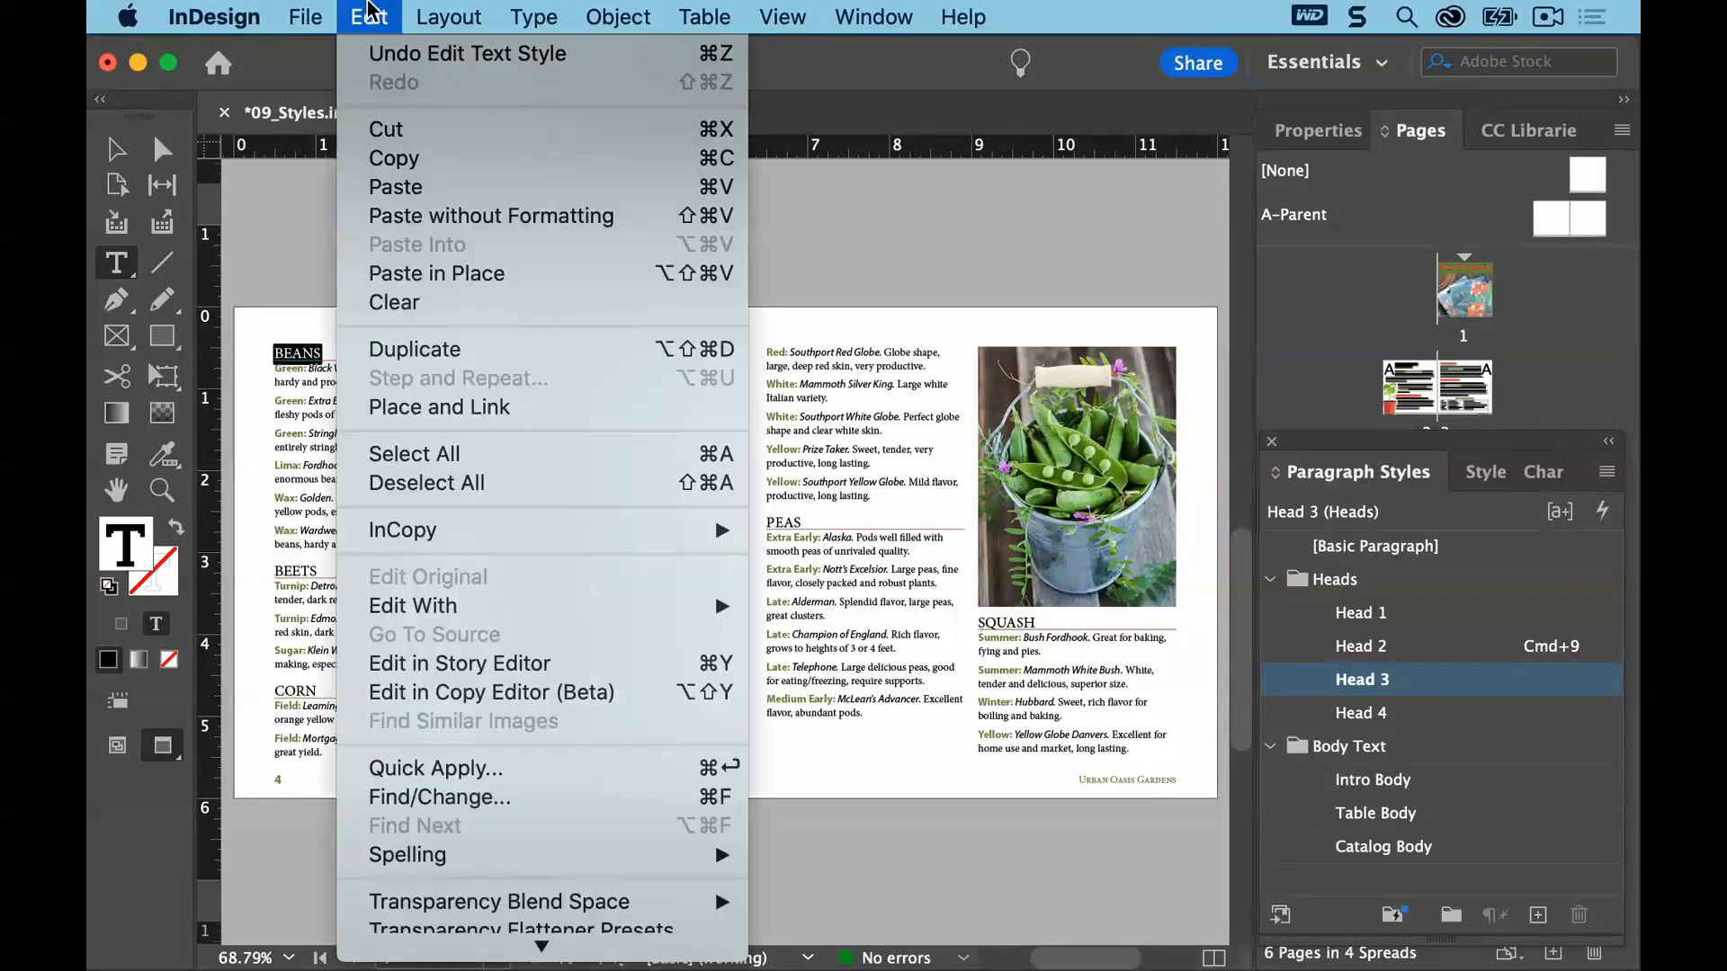
left_click(419, 483)
left_click(305, 17)
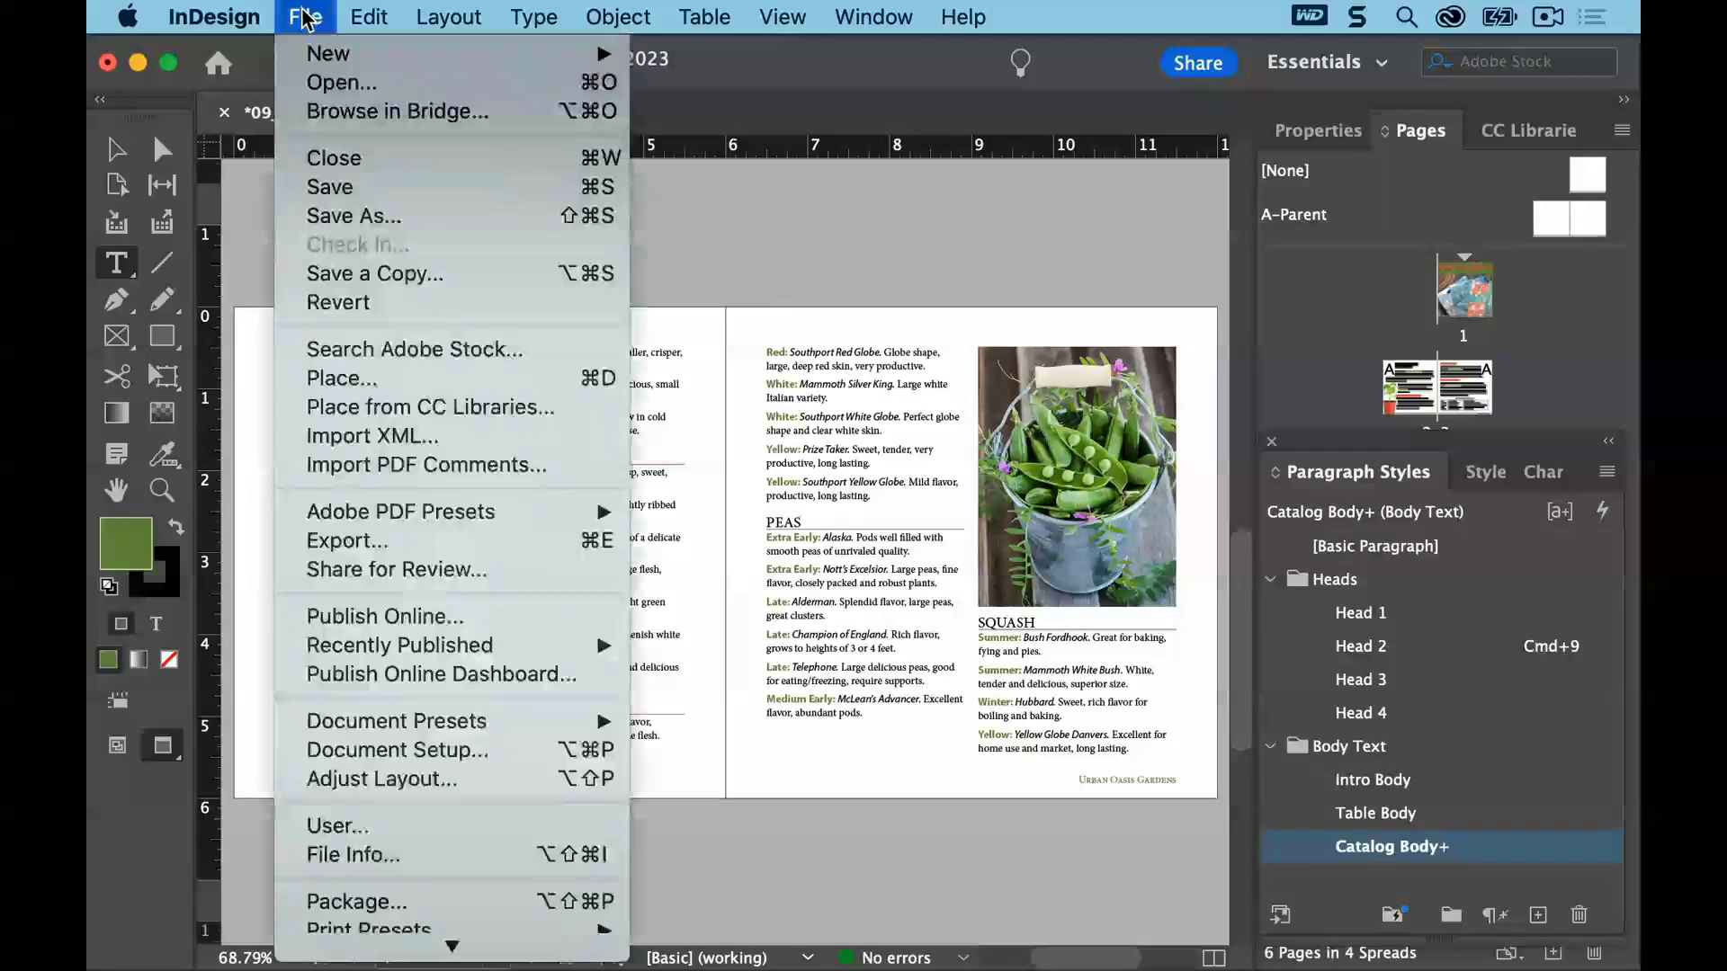
left_click(321, 189)
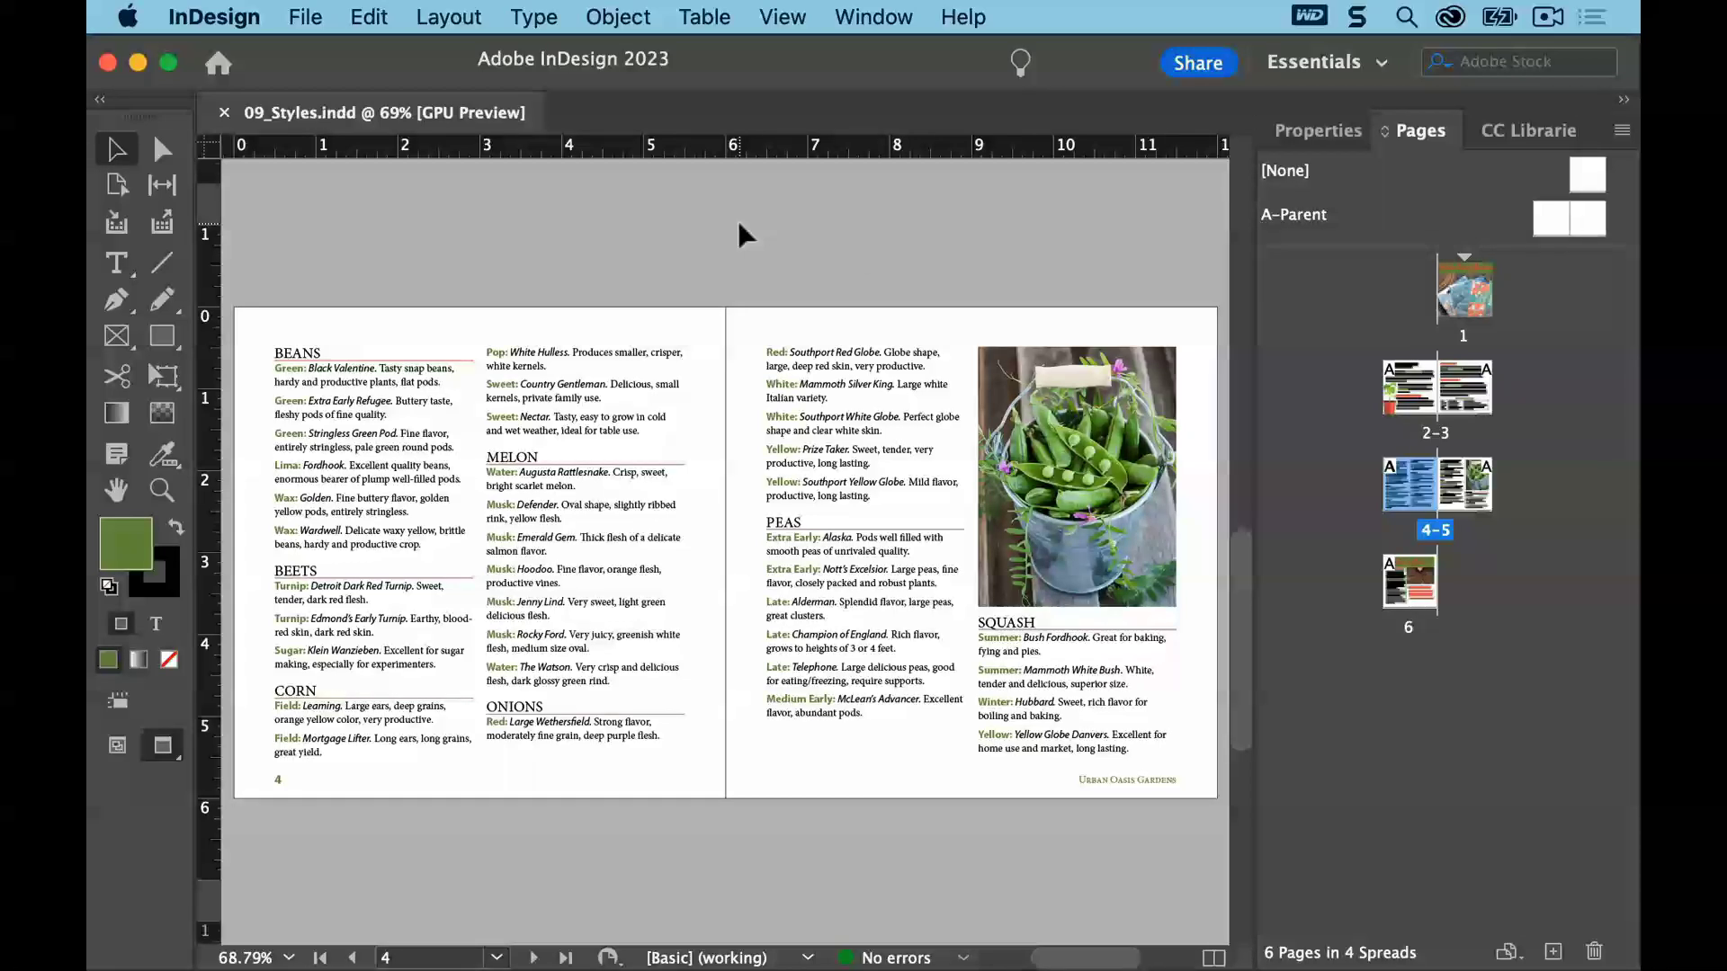
Display page 2 fitted to the window and bring up the document's paragraph styles
double_click(1419, 389)
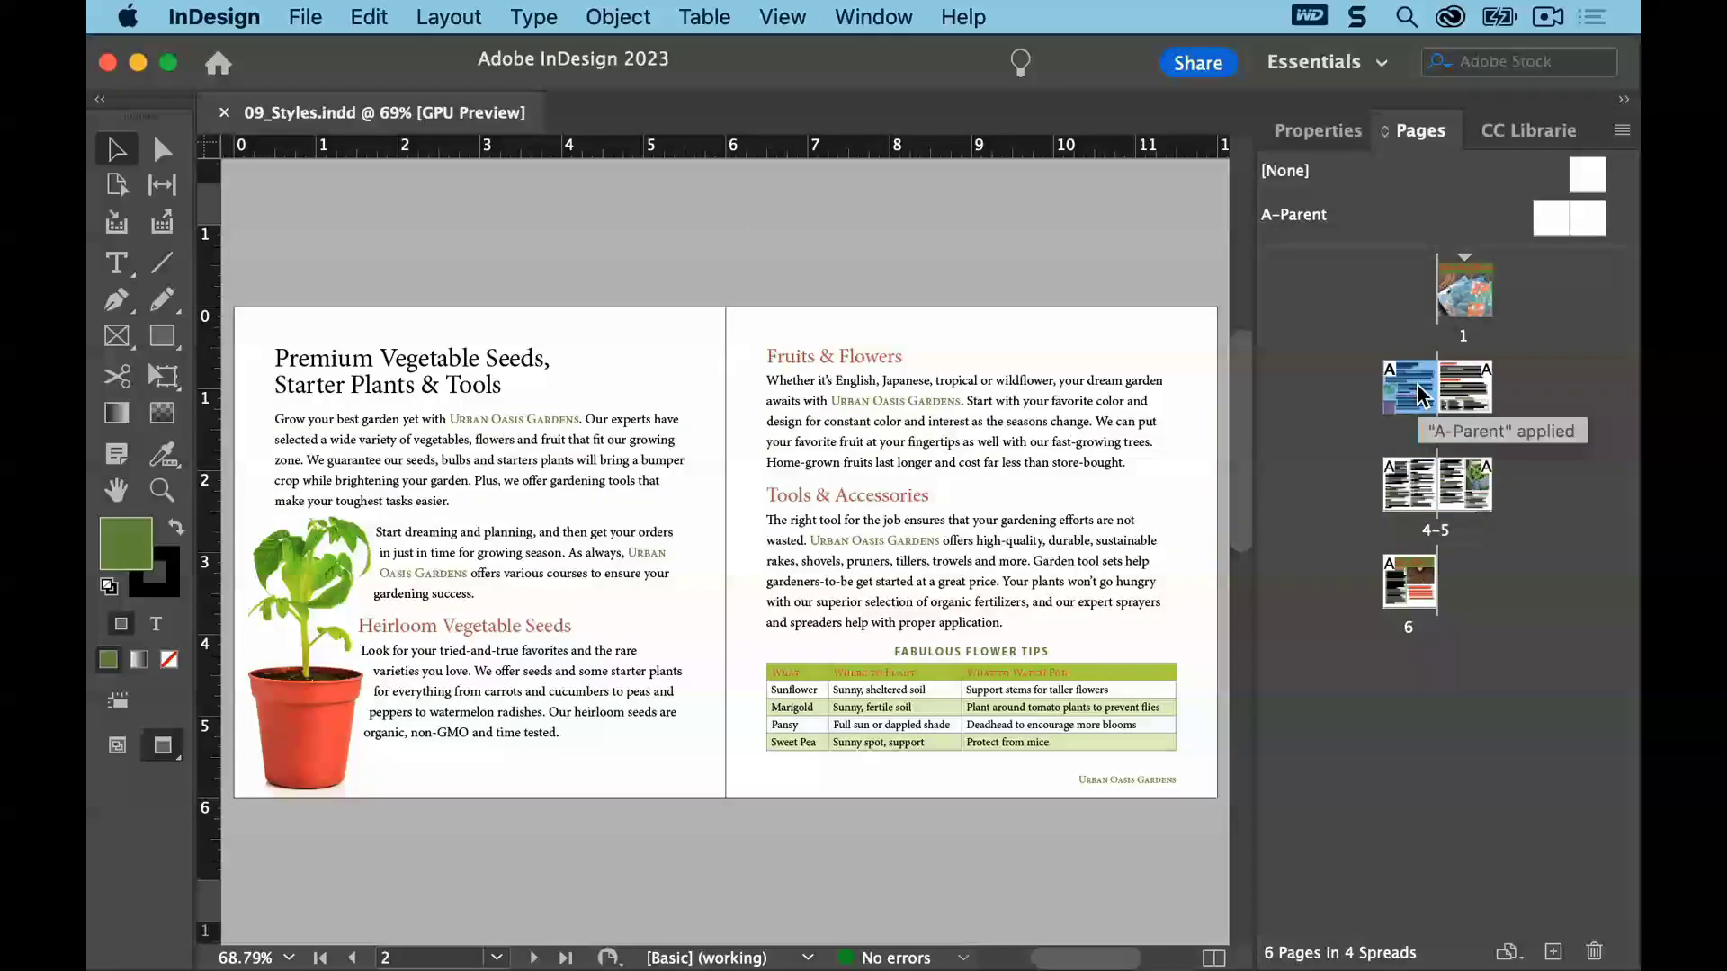
left_click(781, 13)
left_click(821, 265)
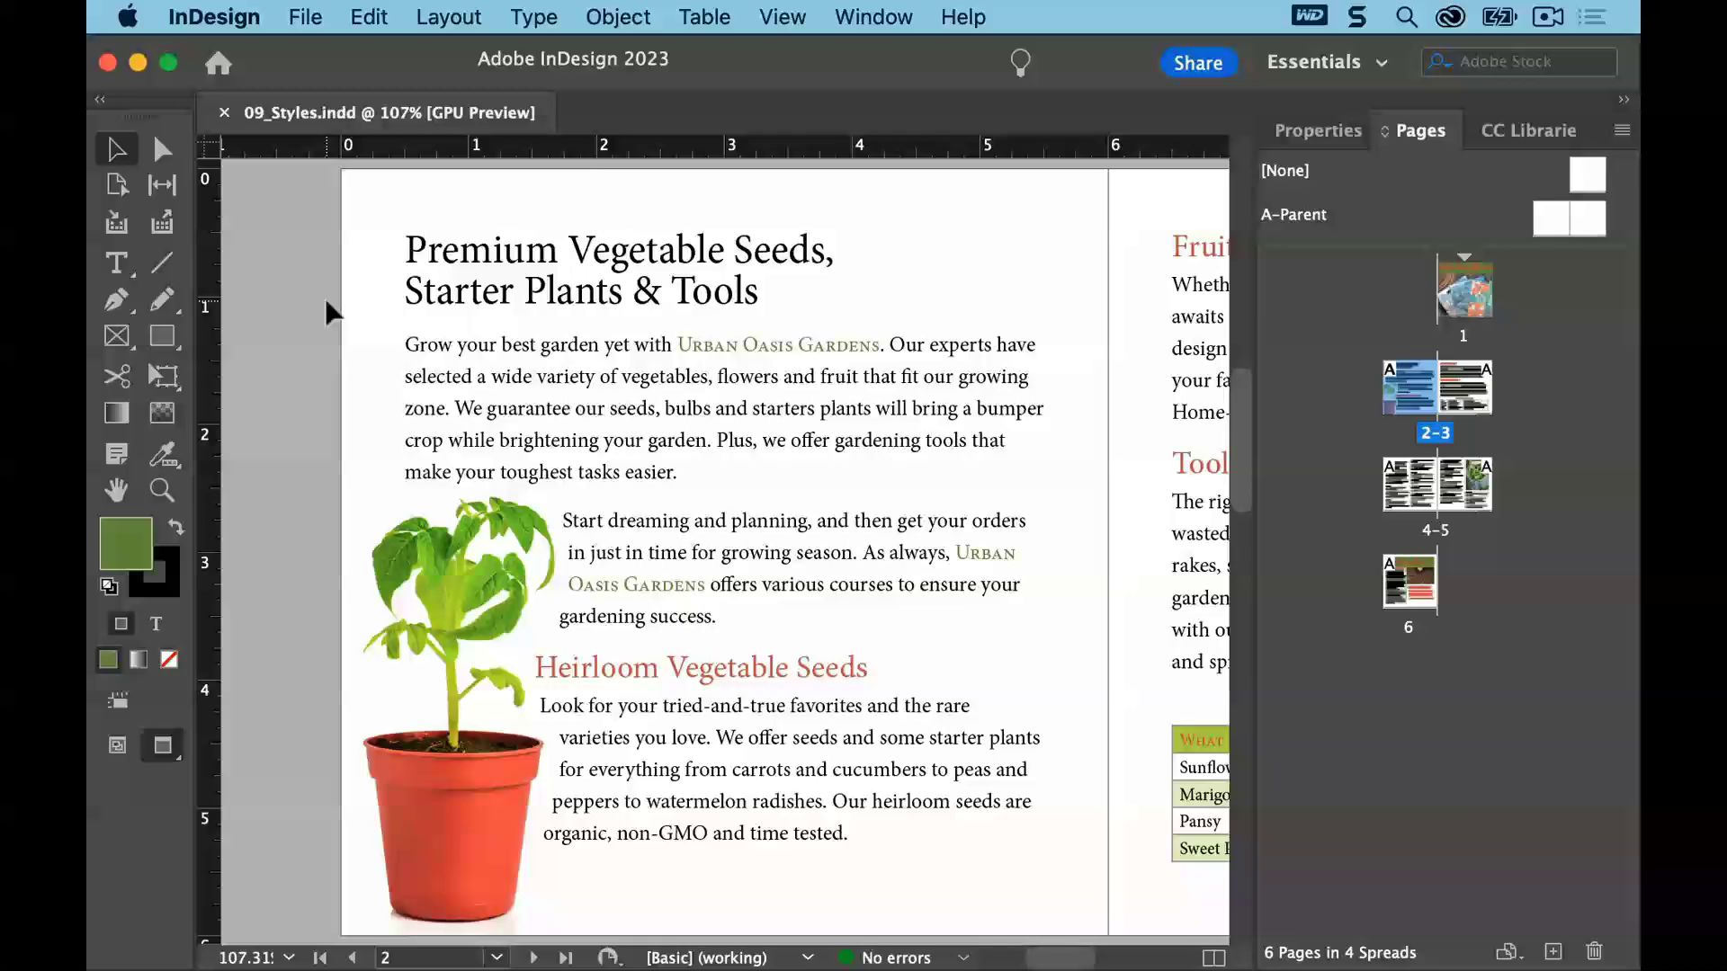
left_click(532, 16)
left_click(629, 321)
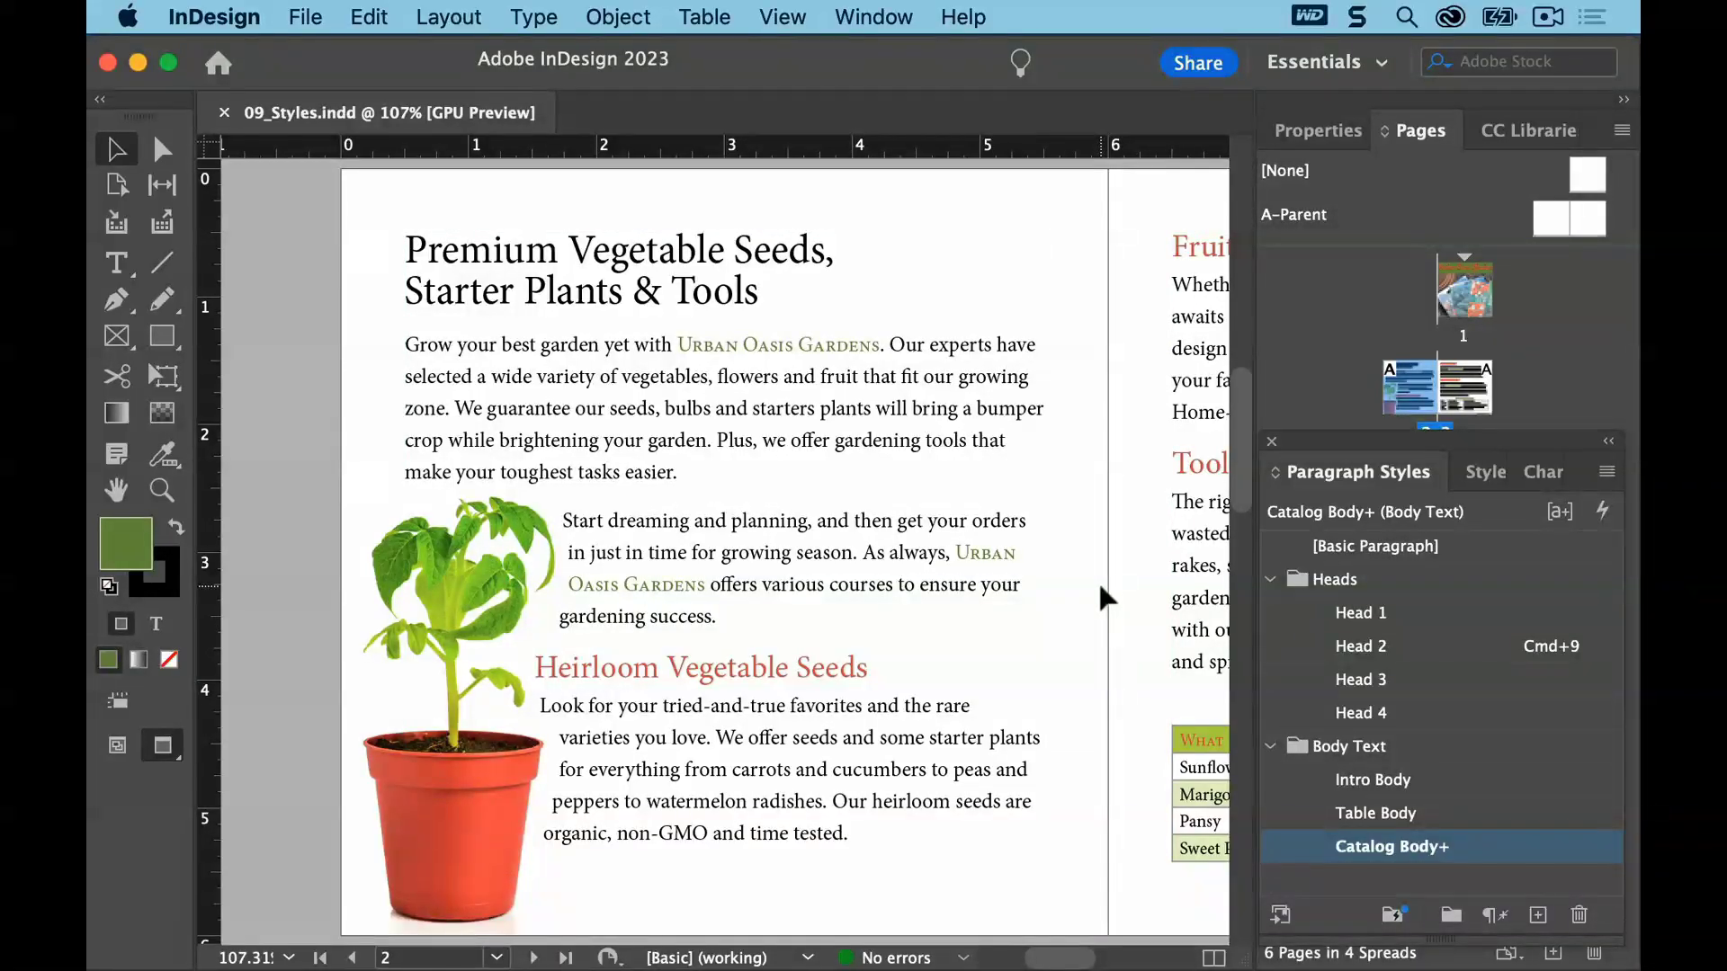
Start loading all text styles from 09_End.indd in the Lesson09 folder
left_click(1605, 481)
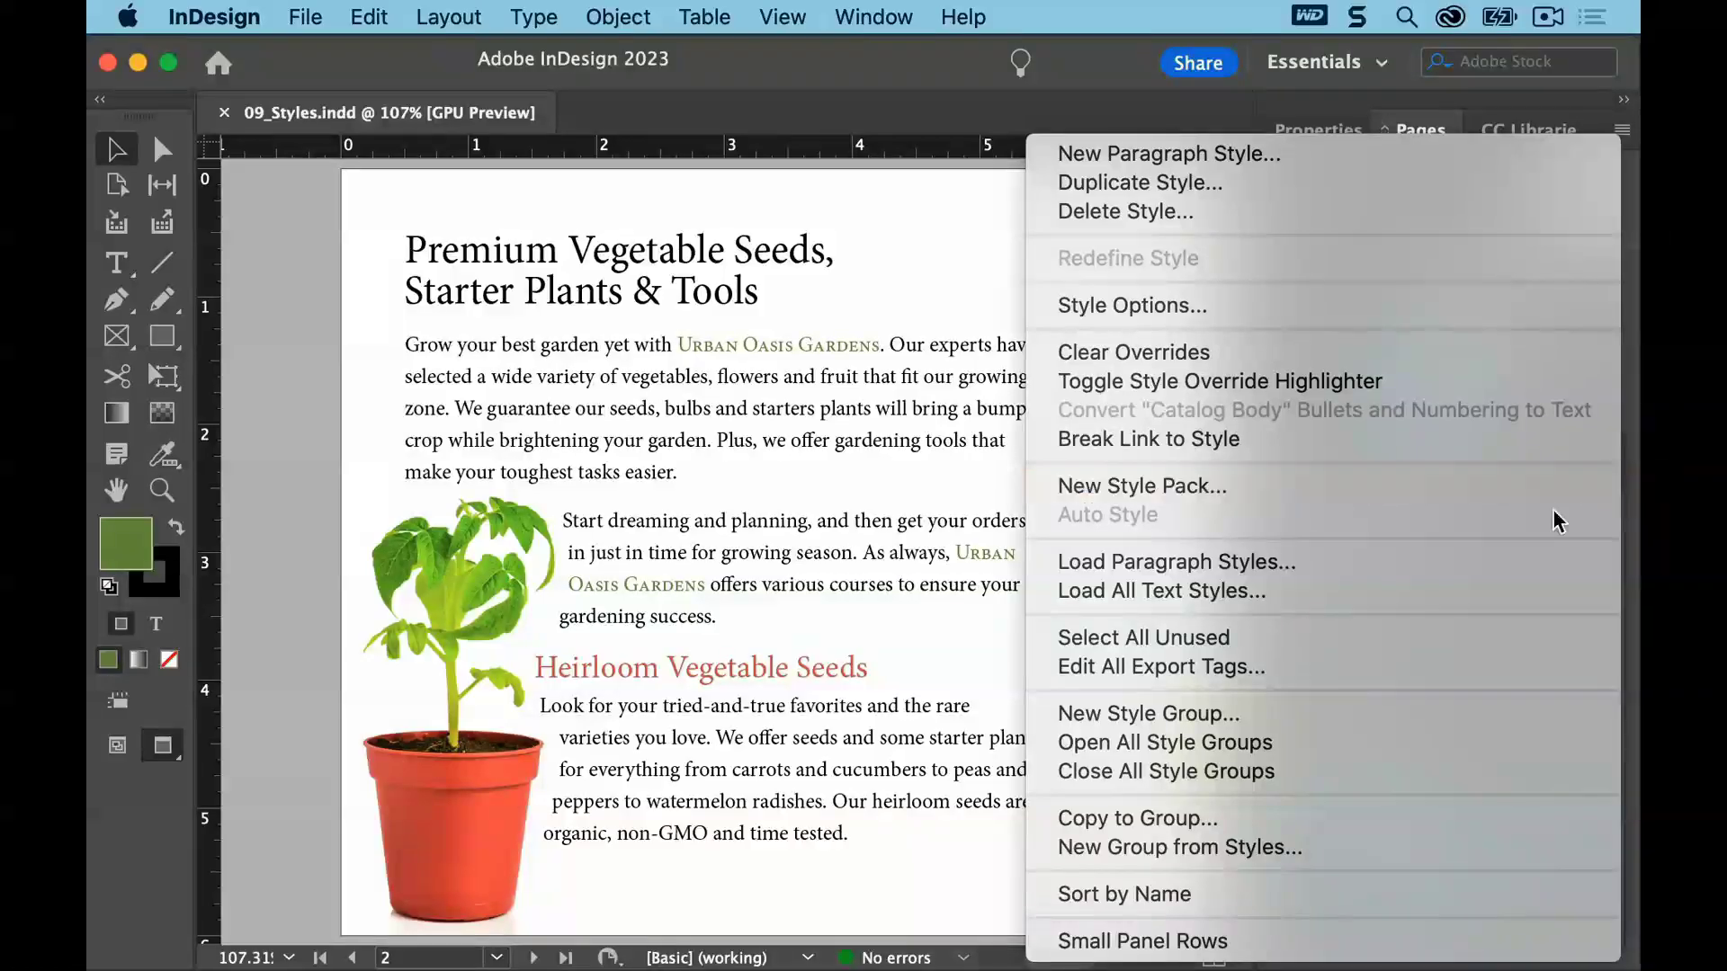
left_click(1499, 590)
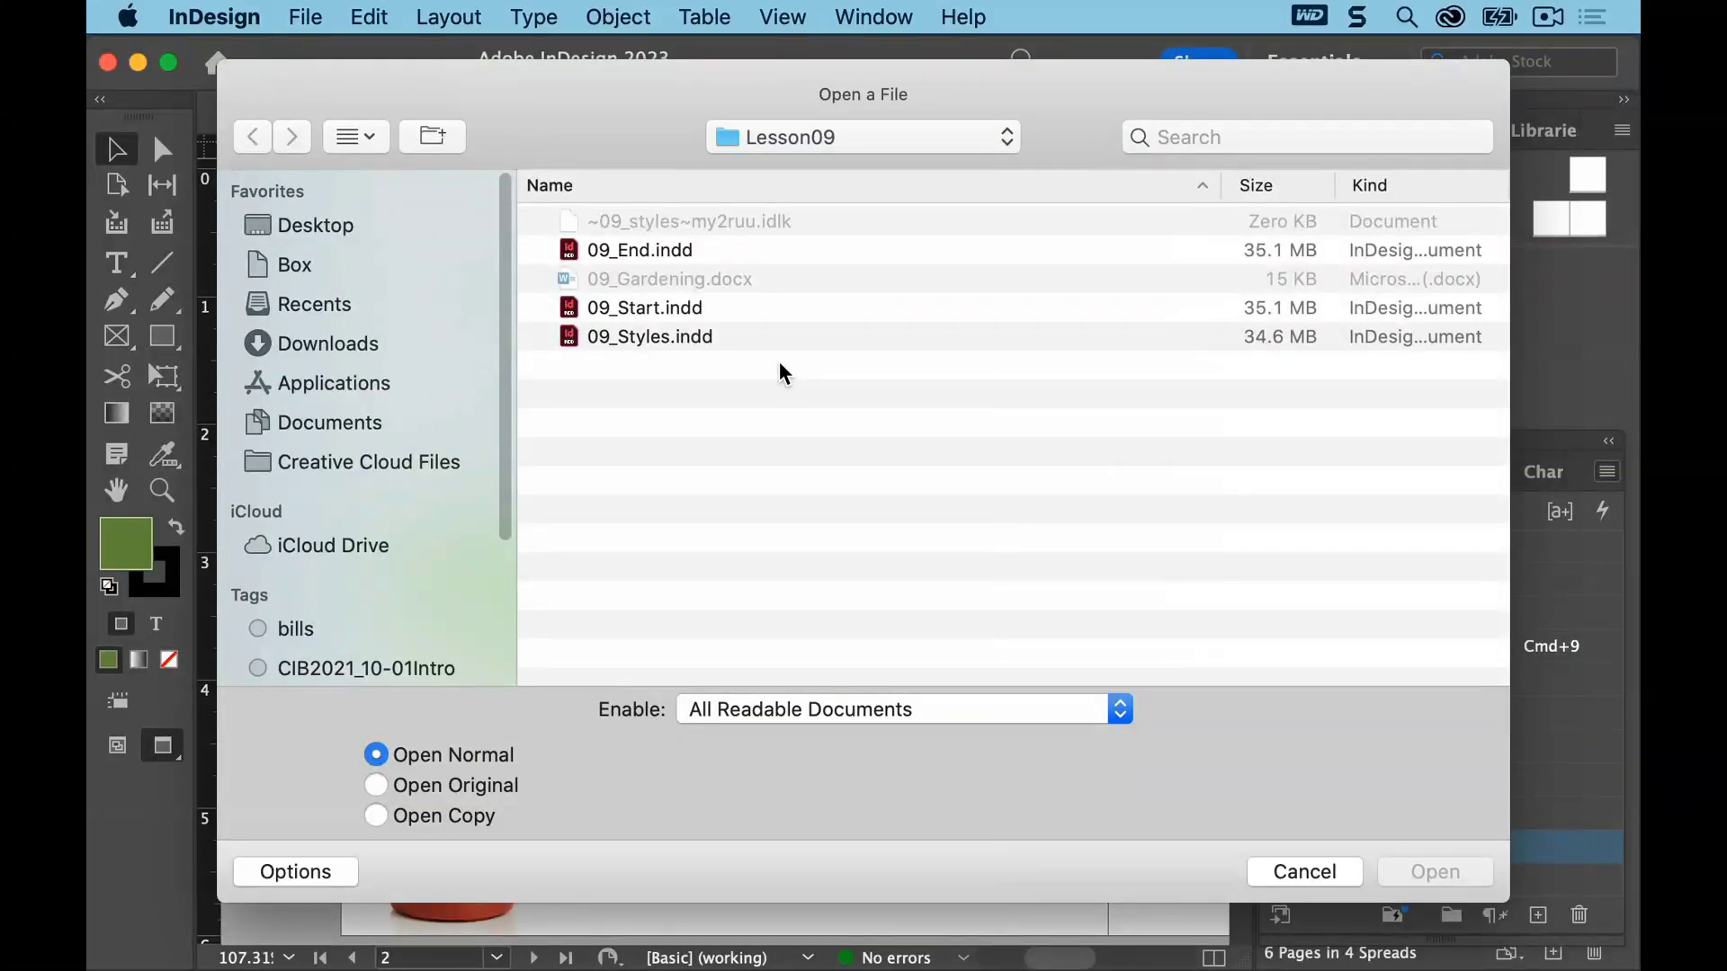
left_click(651, 256)
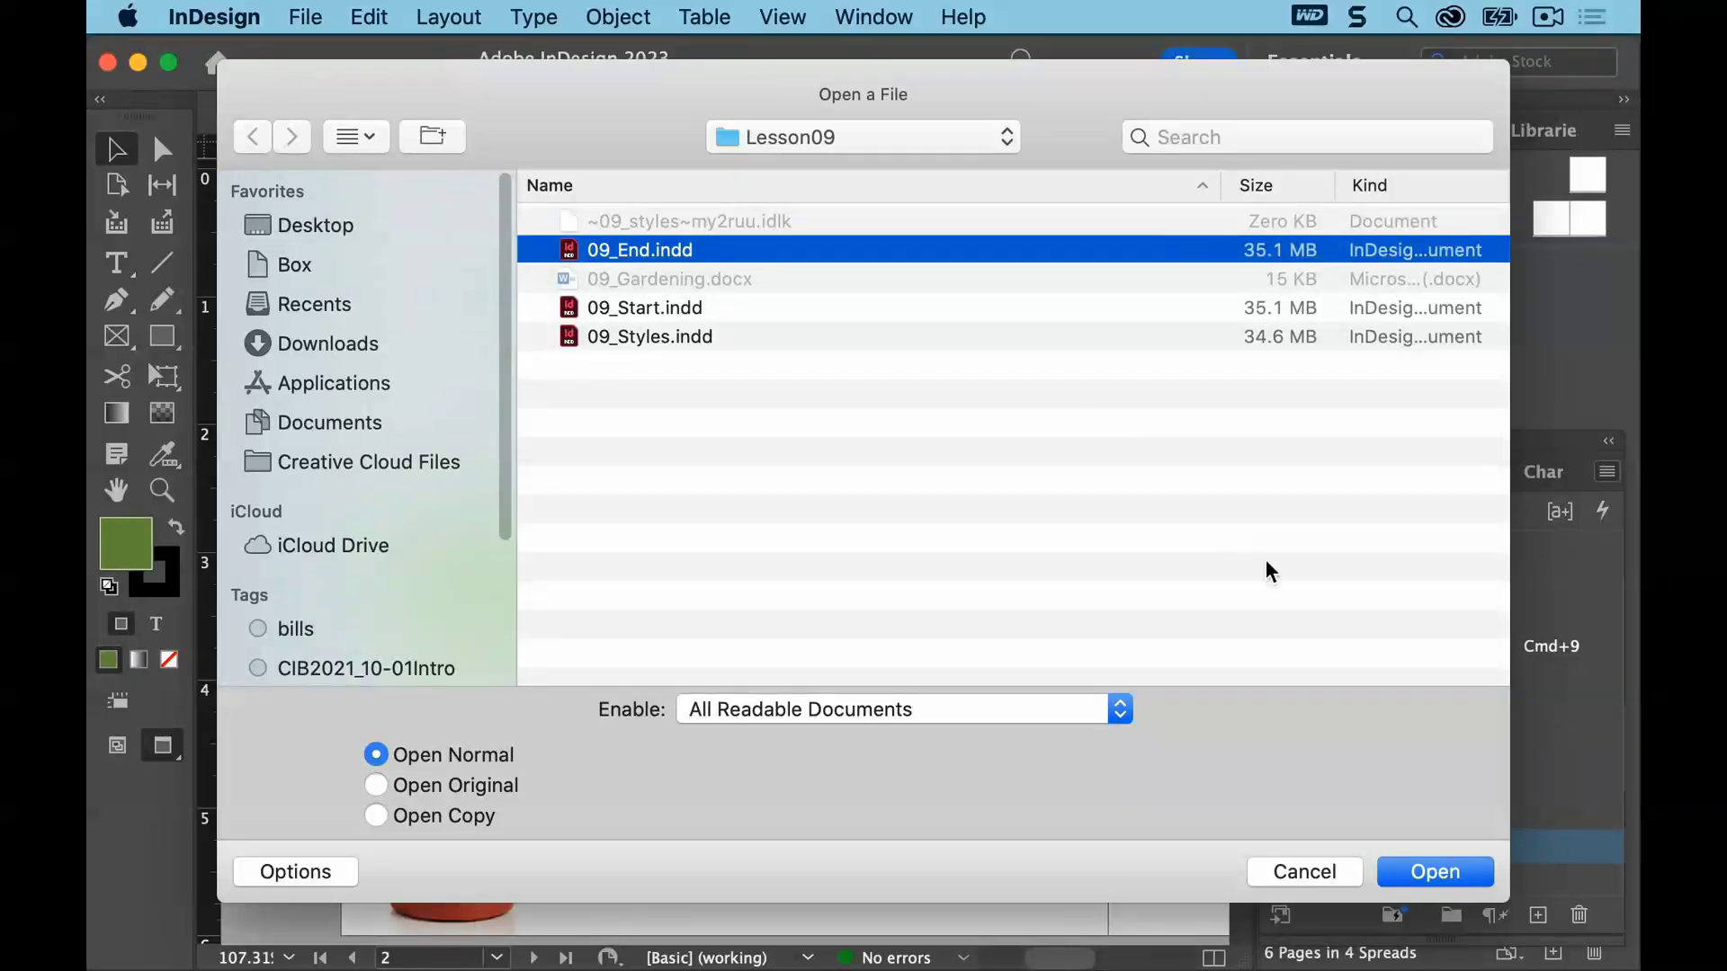
left_click(1428, 869)
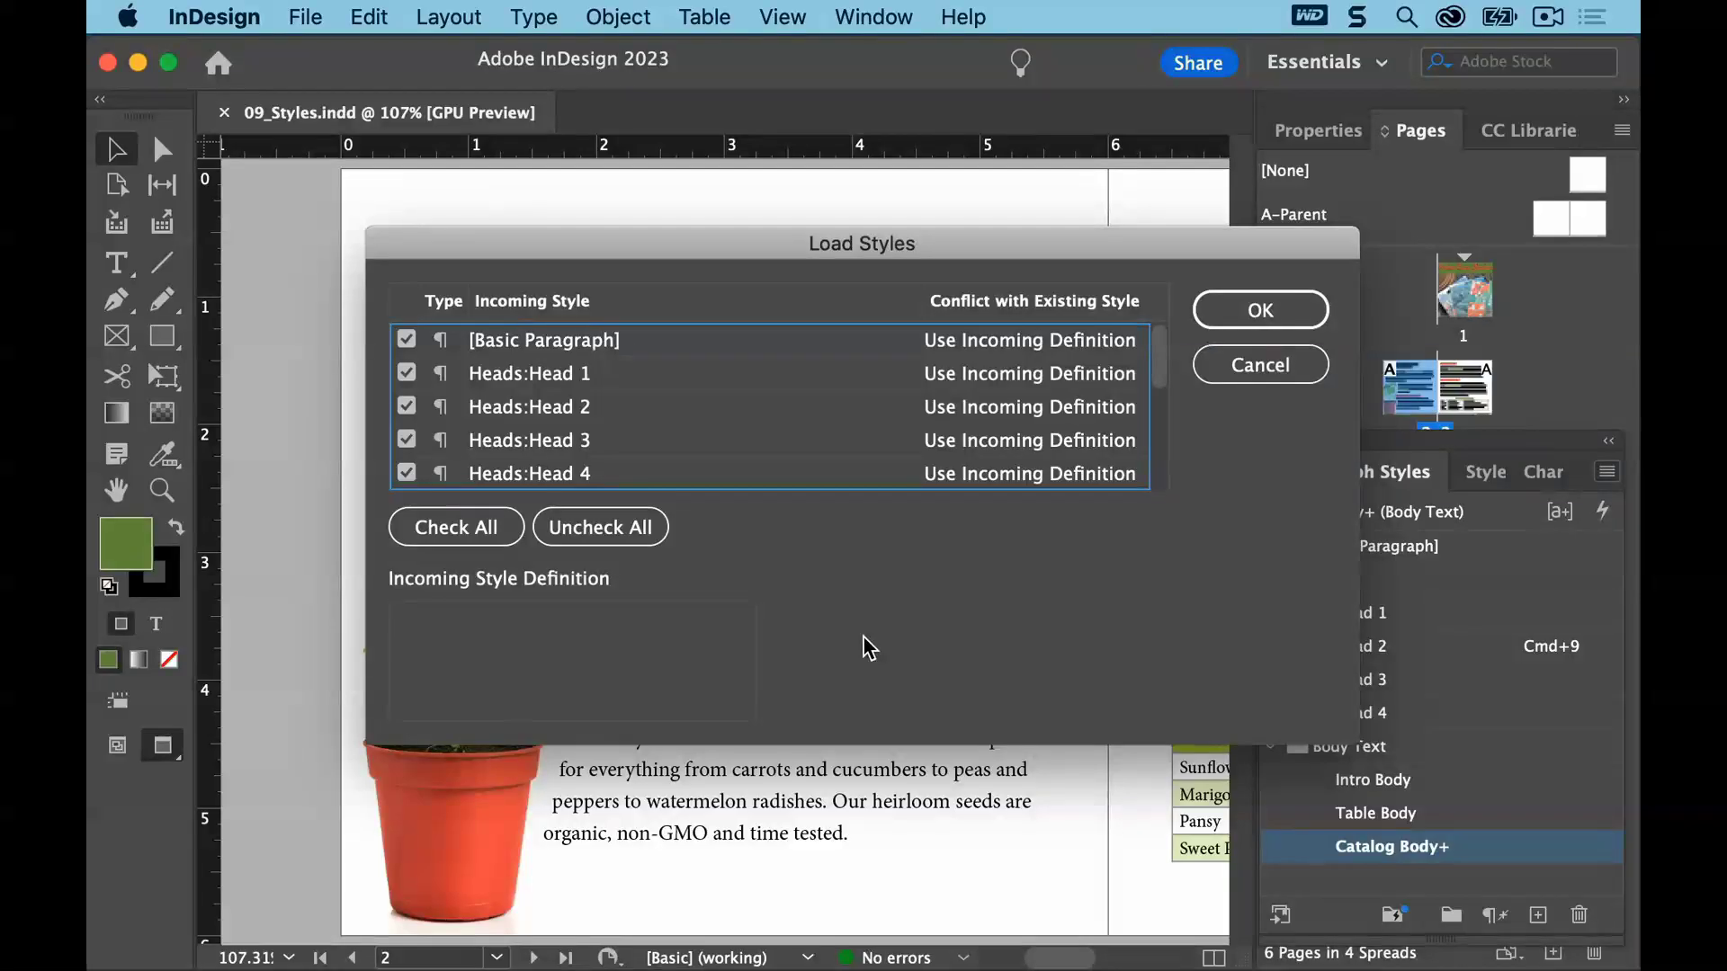
Import only the Drop Cap Body paragraph style and its Drop Cap character style, leaving all other incoming styles out
left_click(605, 530)
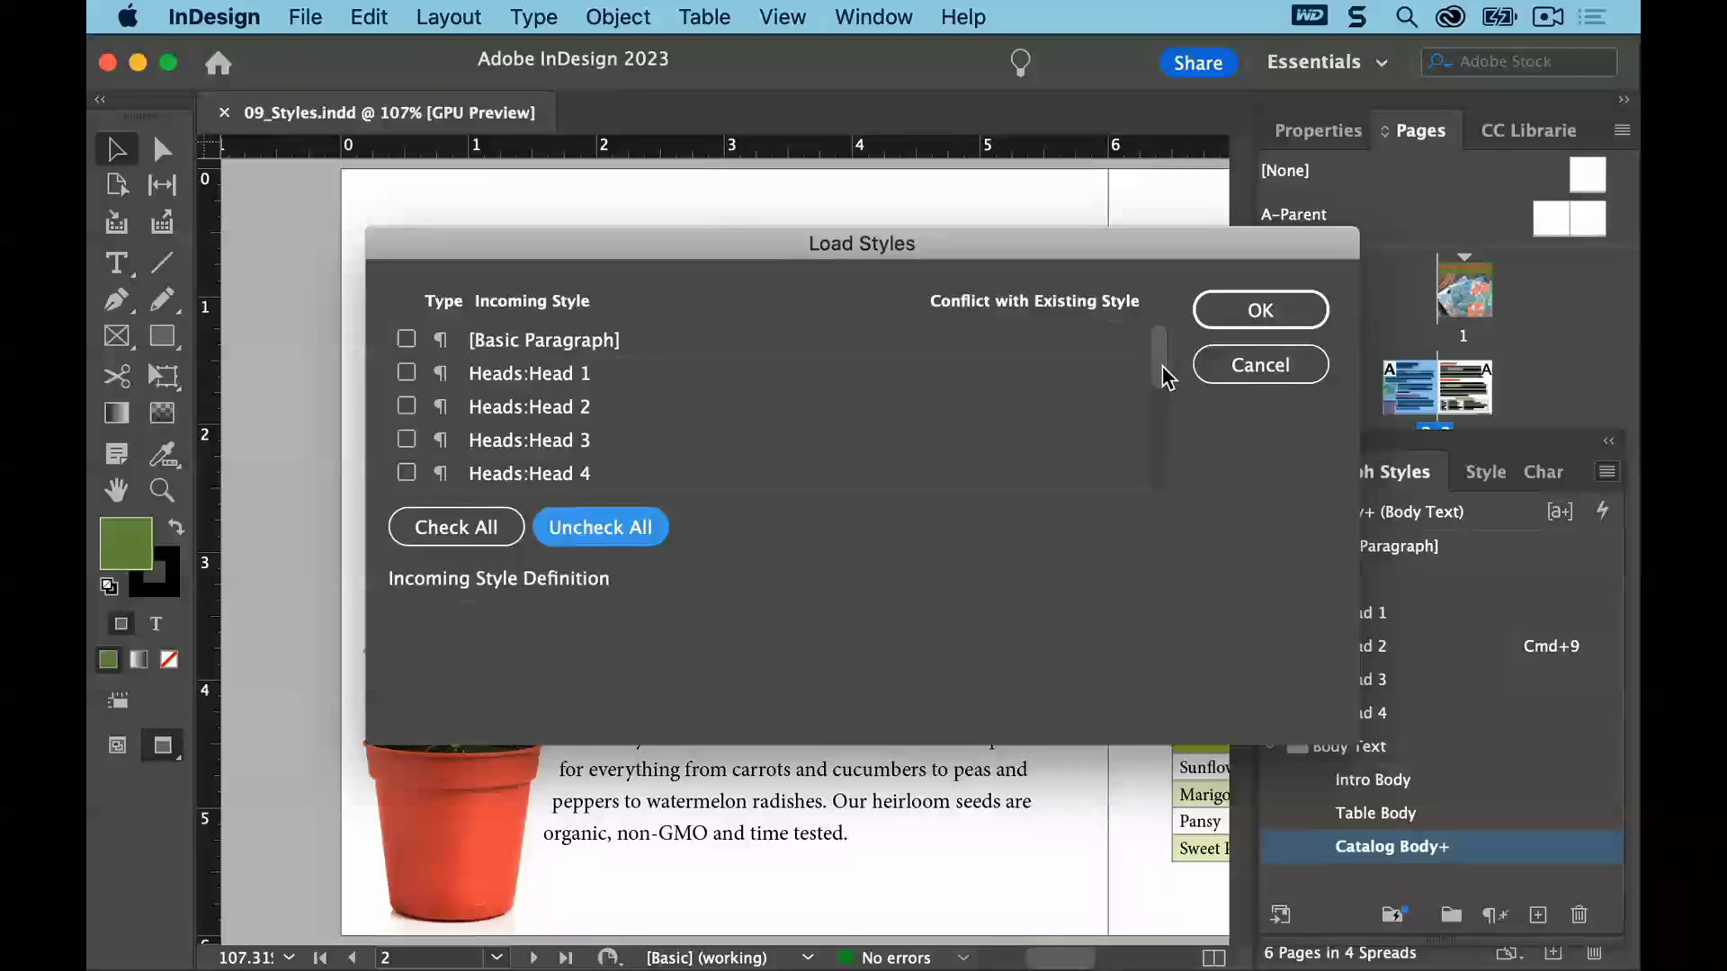
left_click_drag(1166, 378, 1162, 416)
left_click(406, 473)
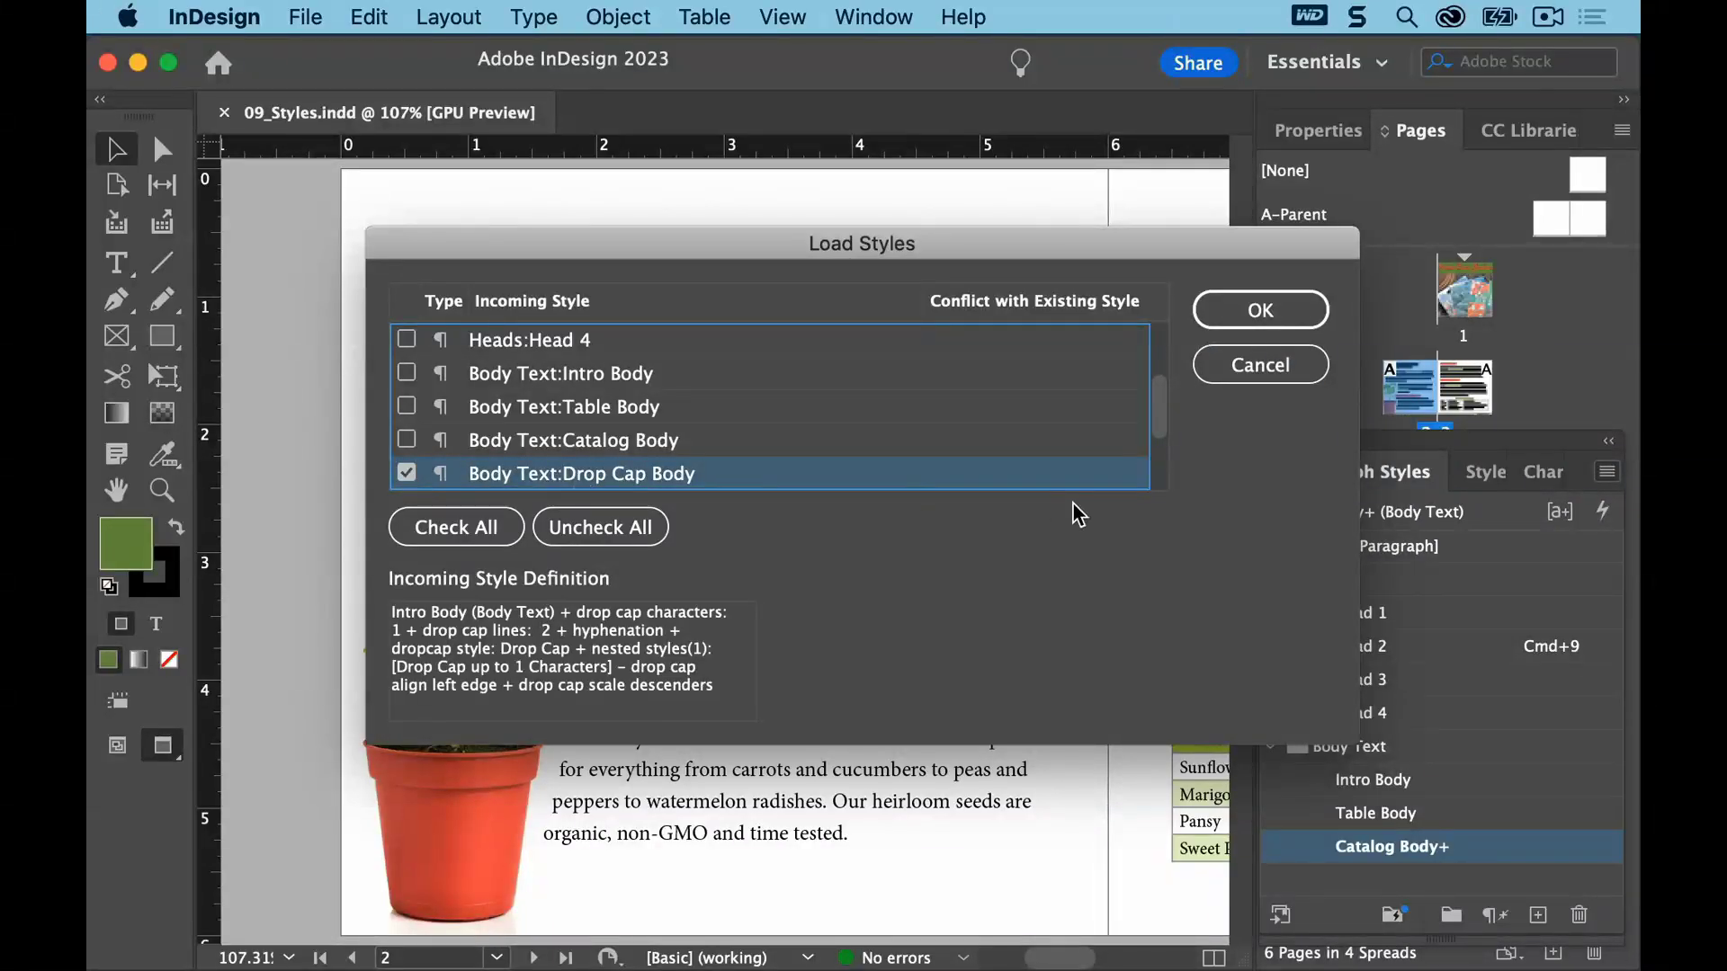
left_click_drag(1162, 396, 1156, 481)
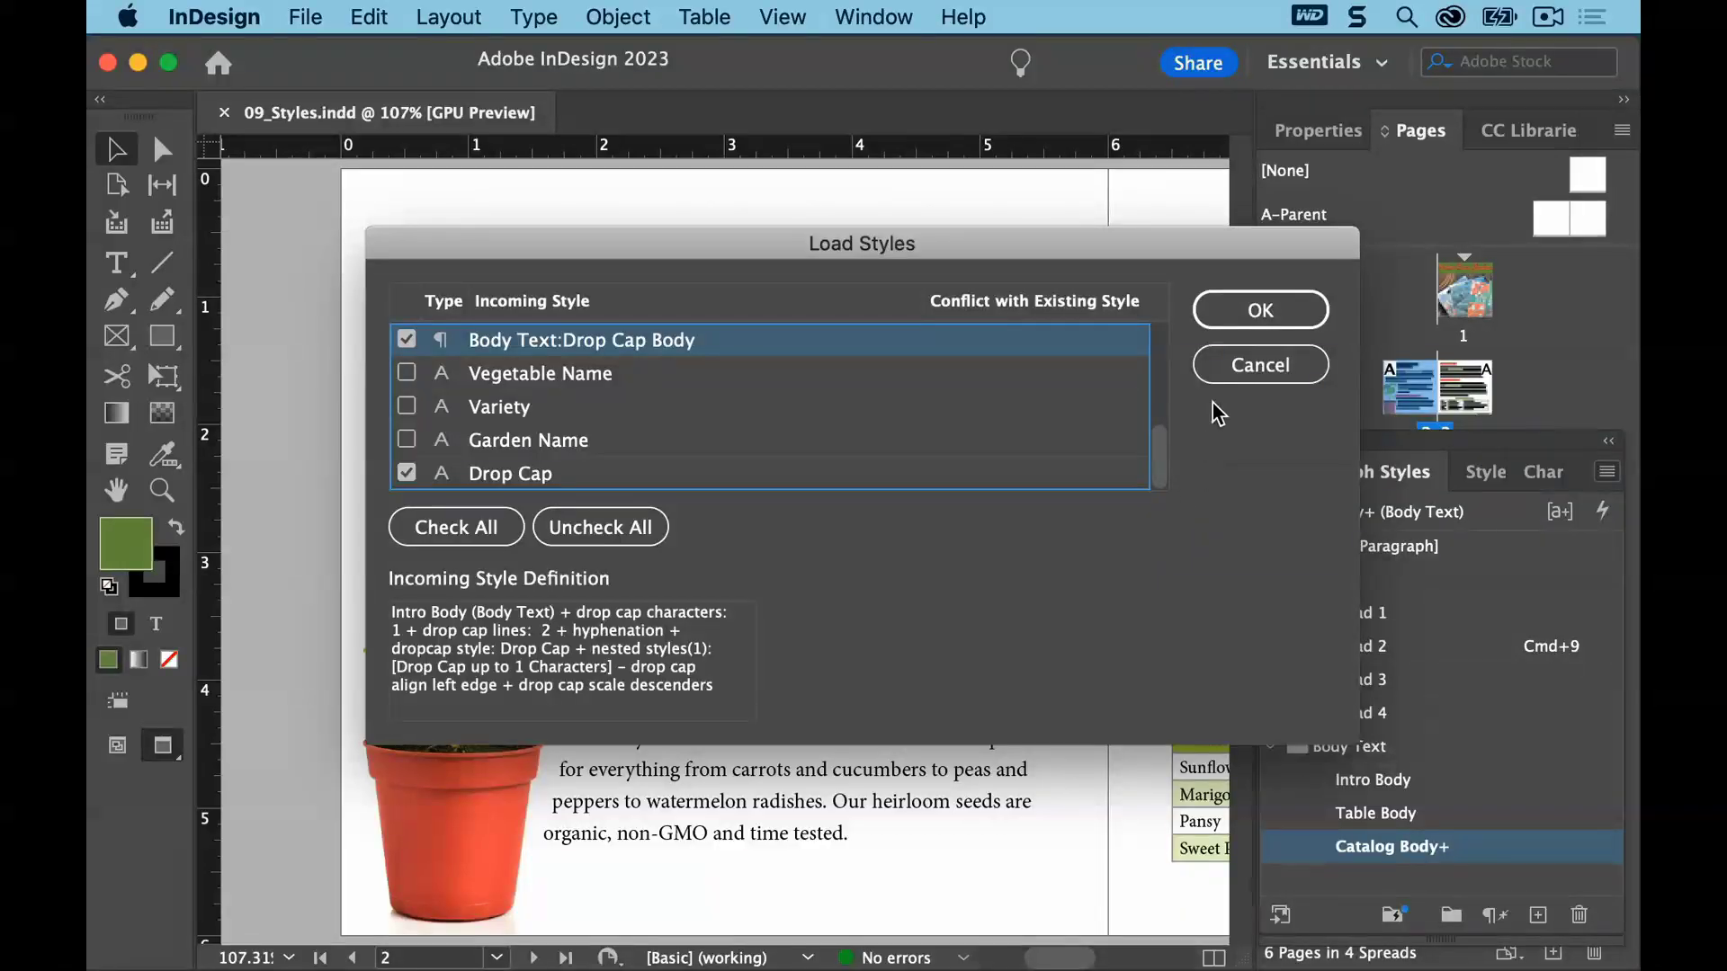
left_click(1241, 313)
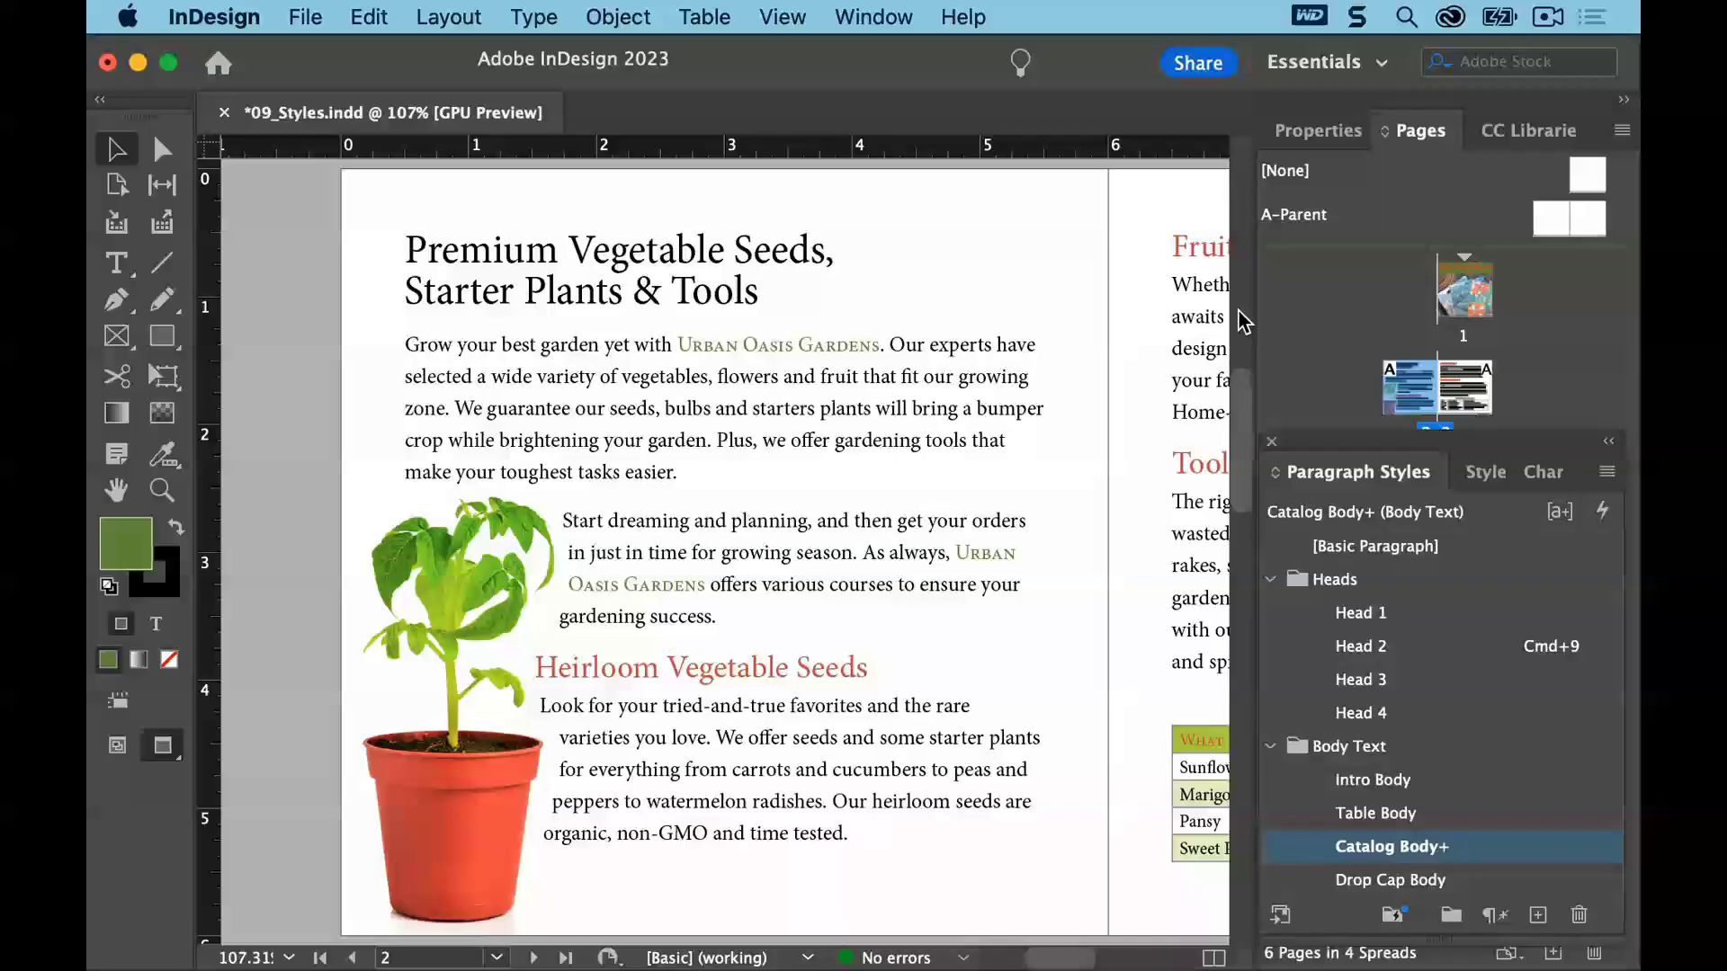
Apply the Drop Cap Body paragraph style to the paragraph below the "Heirloom Vegetable Seeds" heading
left_click_drag(1377, 439, 1354, 279)
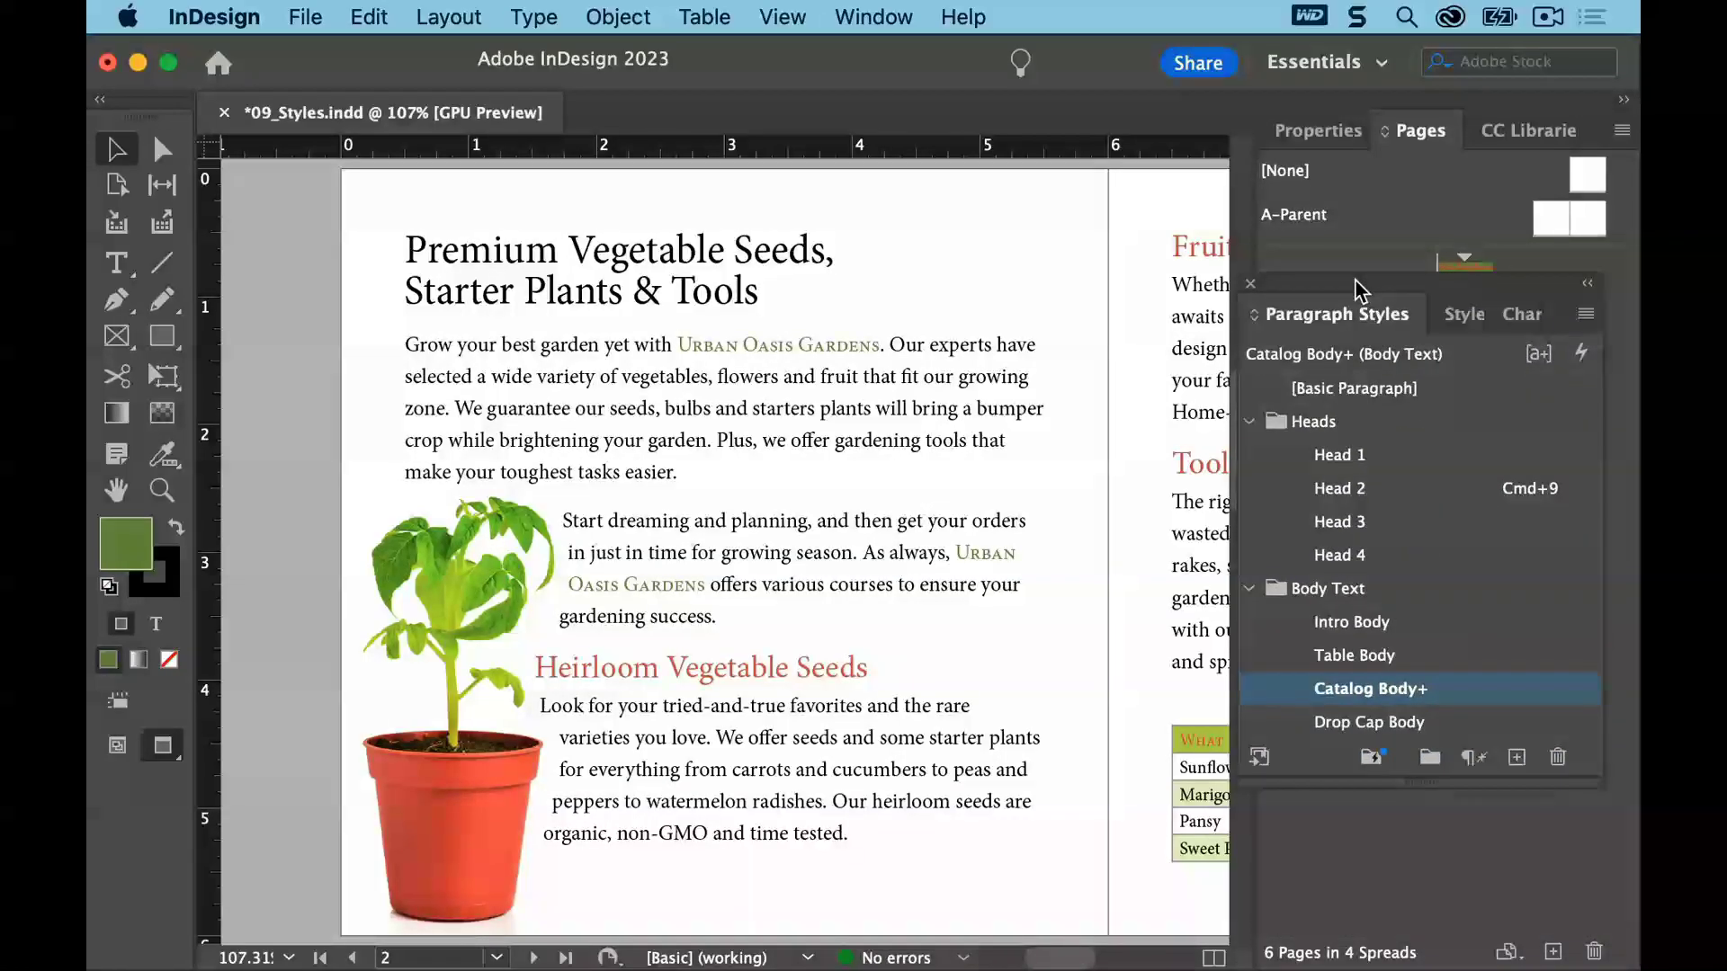
left_click(116, 263)
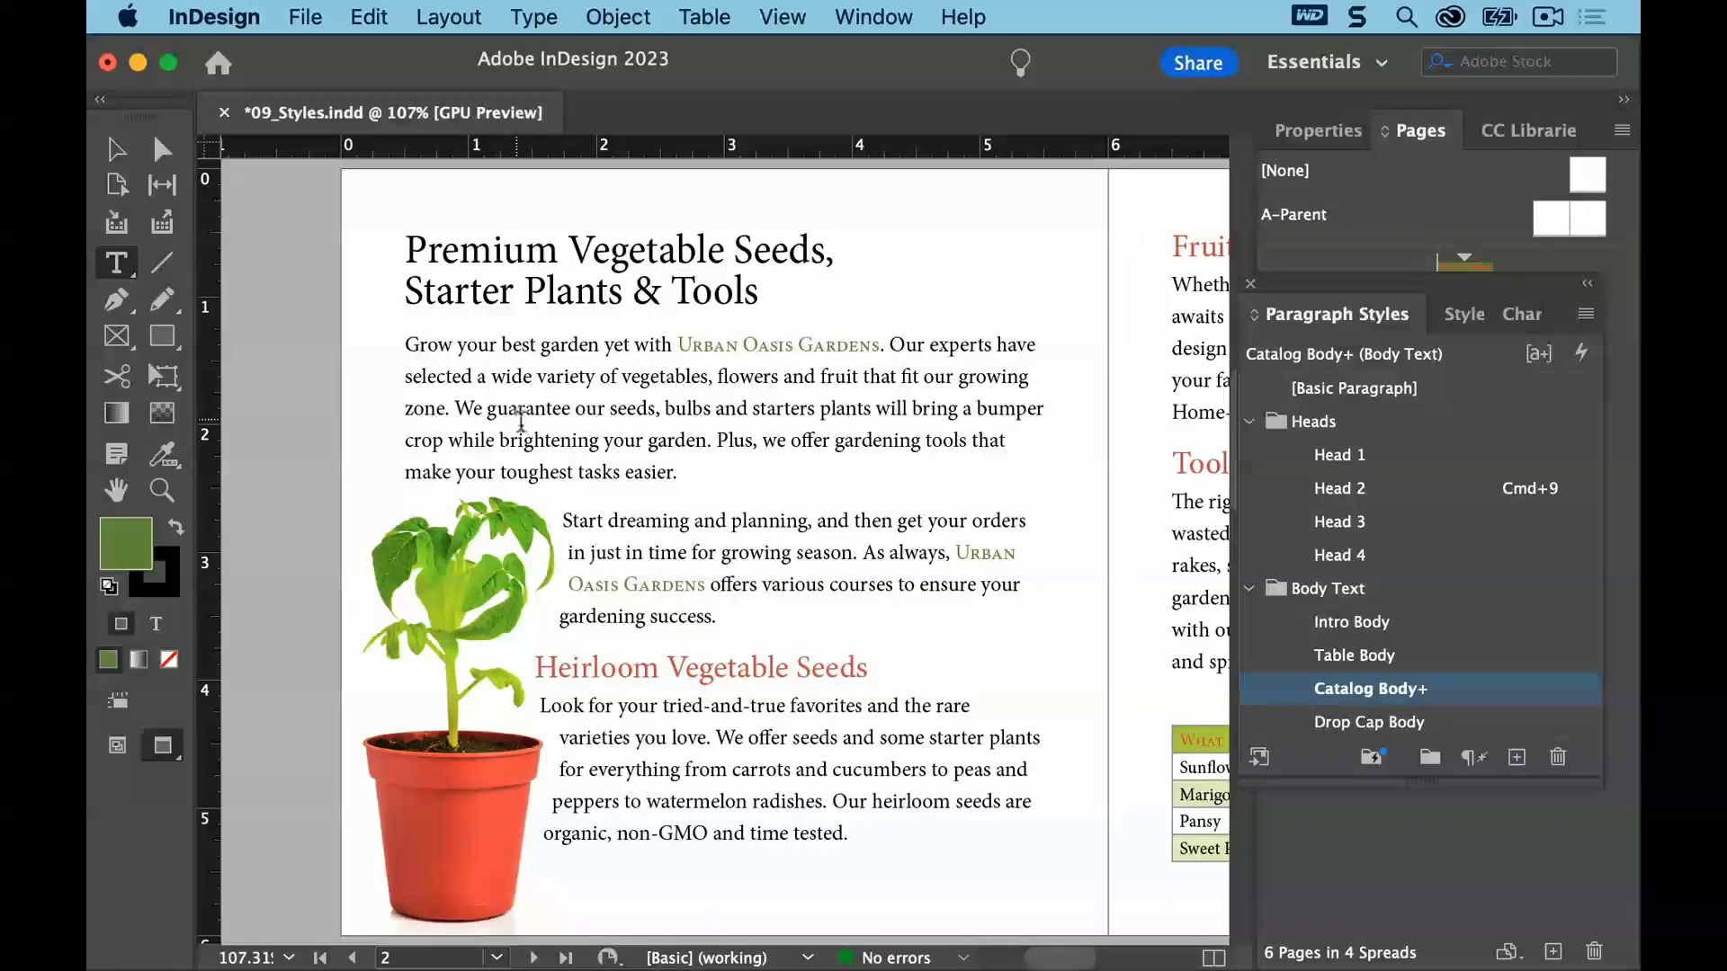
left_click(543, 707)
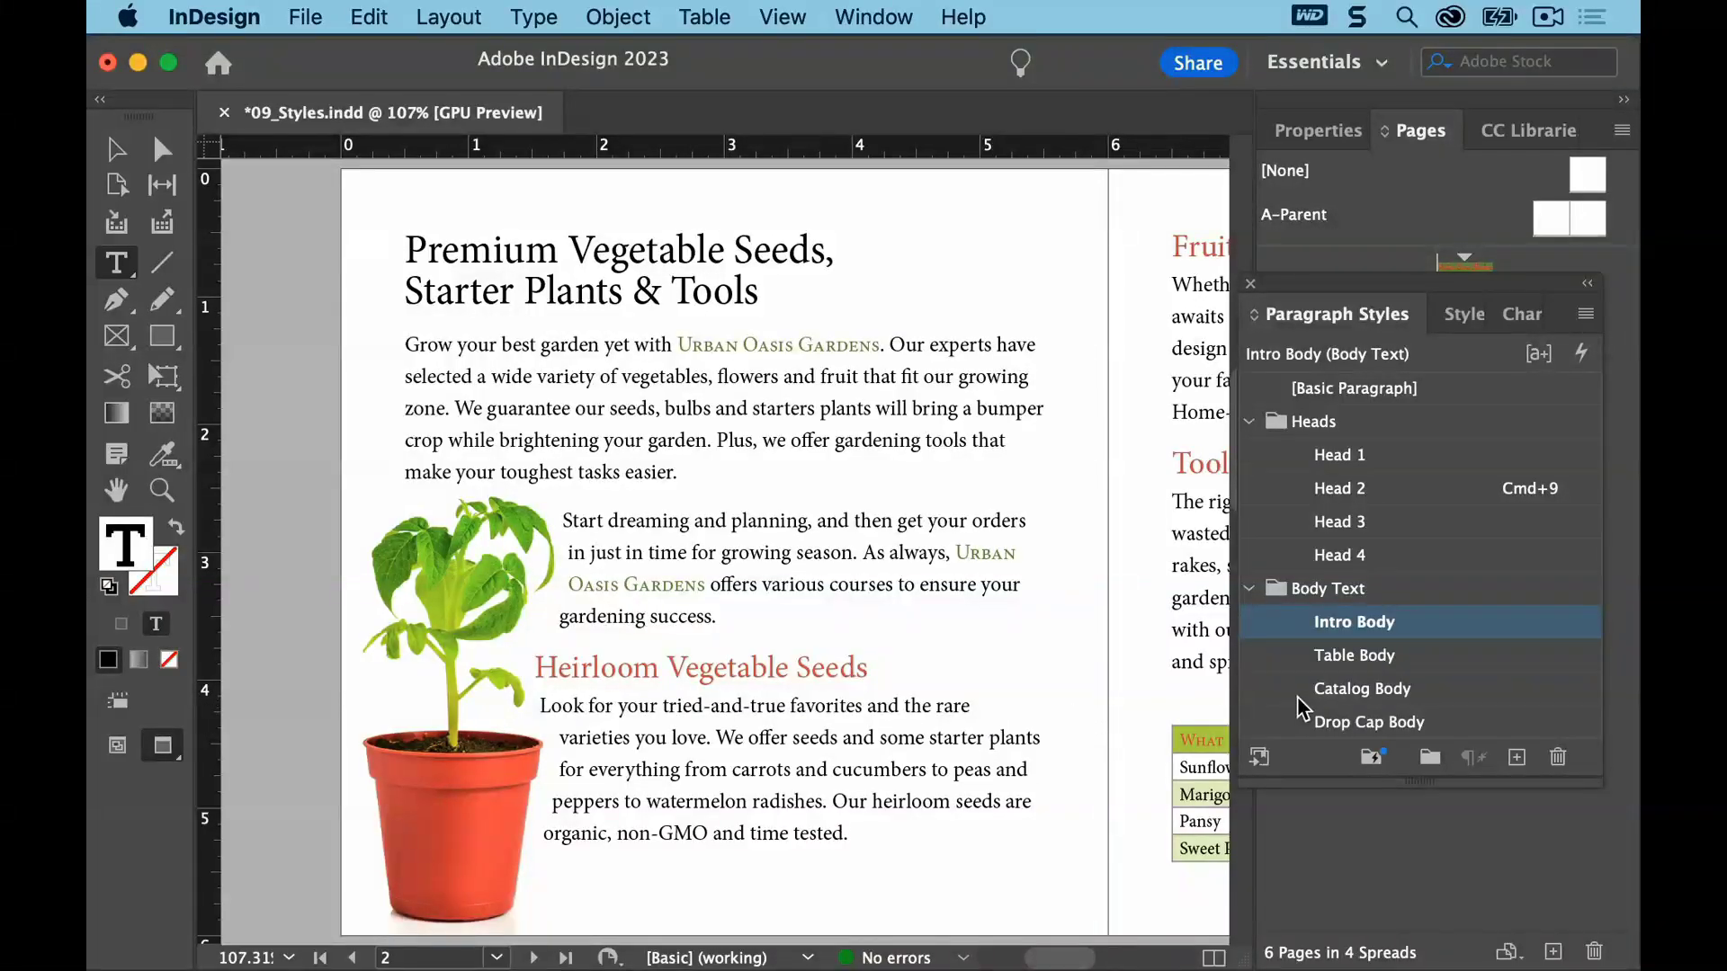
left_click(1346, 724)
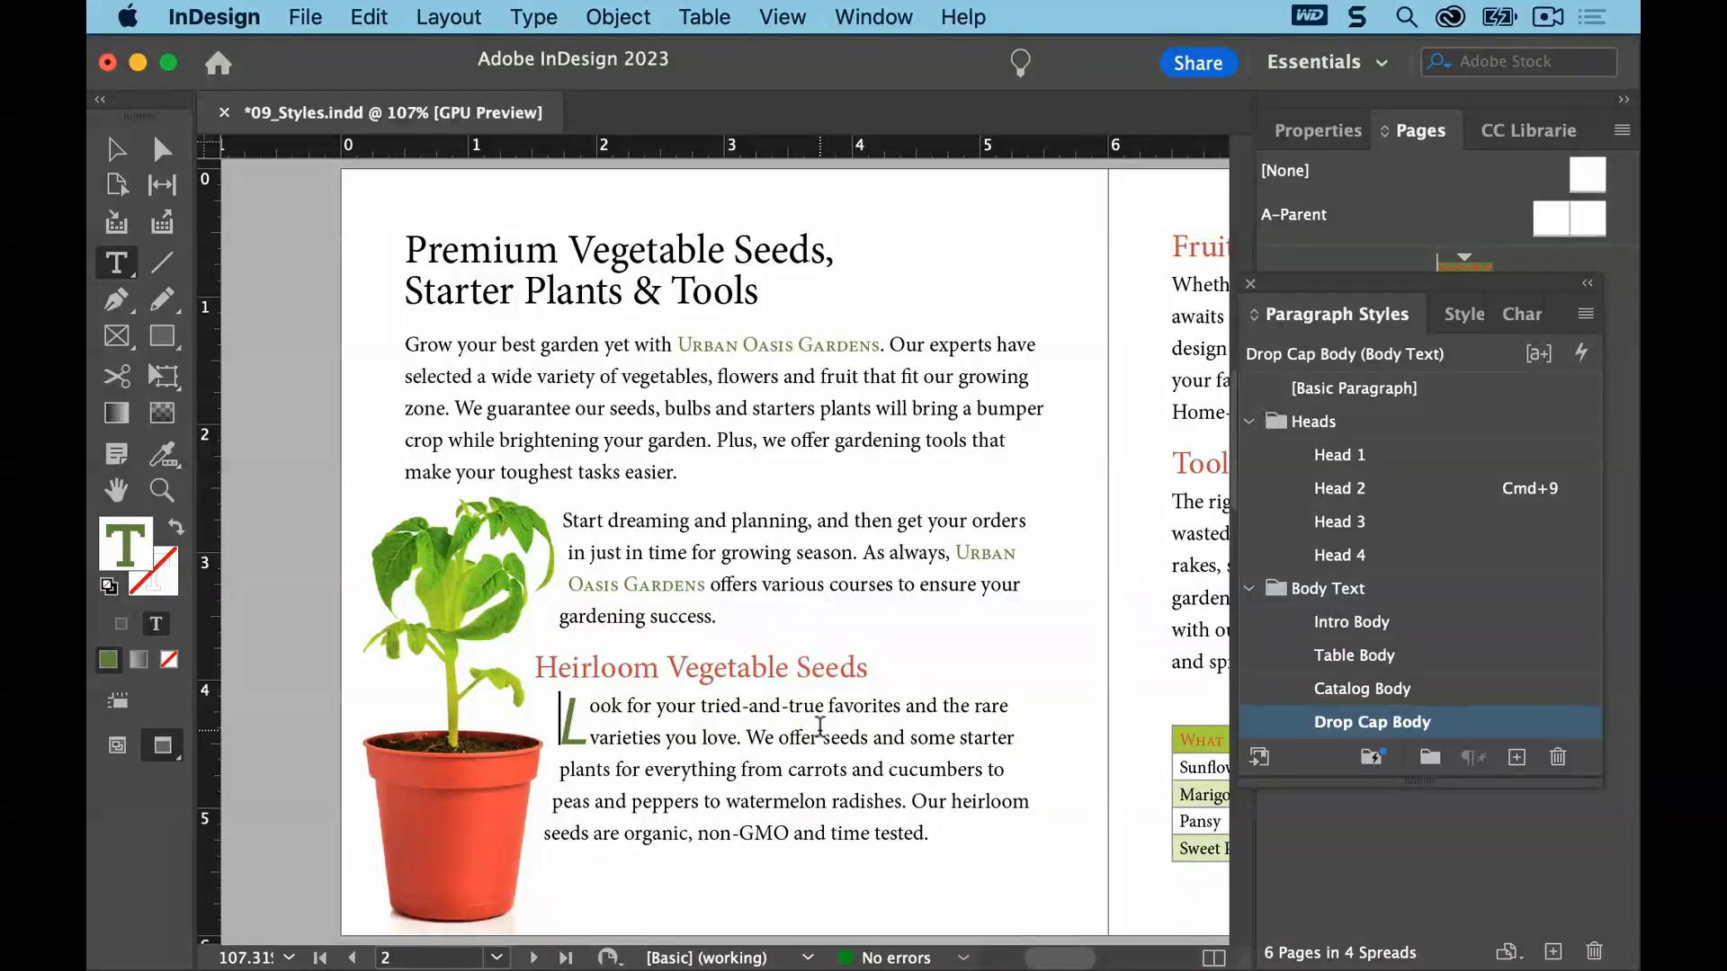
Deselect everything and save the document with the drop cap applied
left_click(368, 16)
left_click(491, 485)
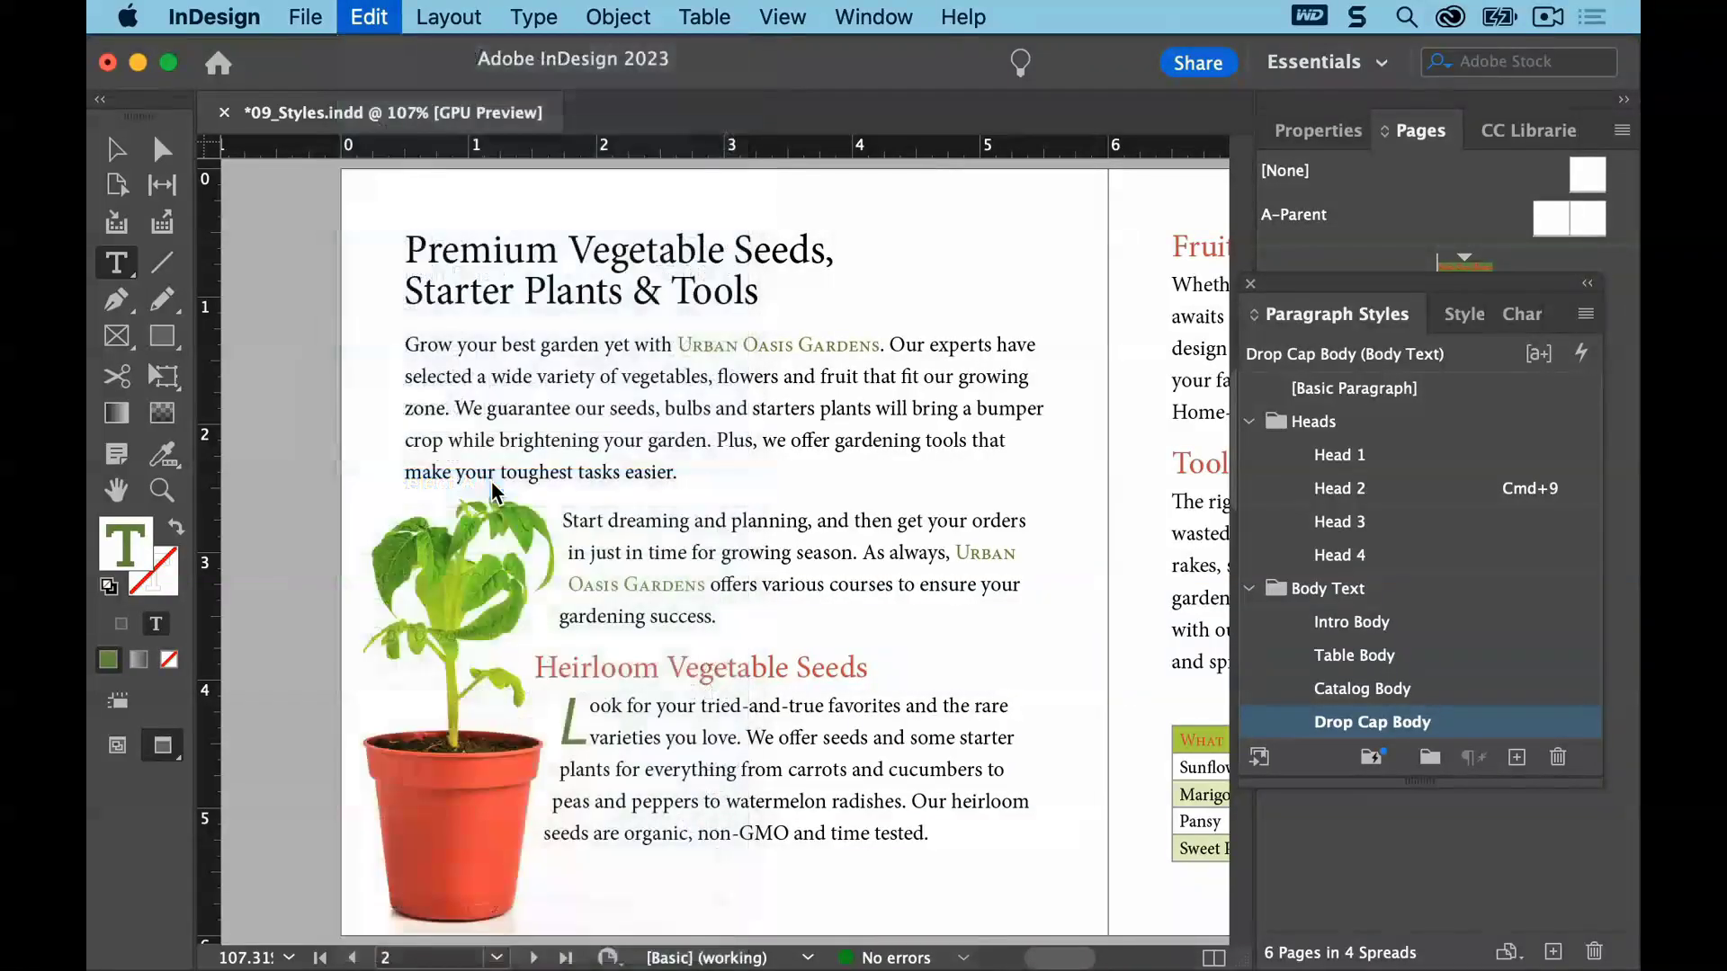
left_click(303, 16)
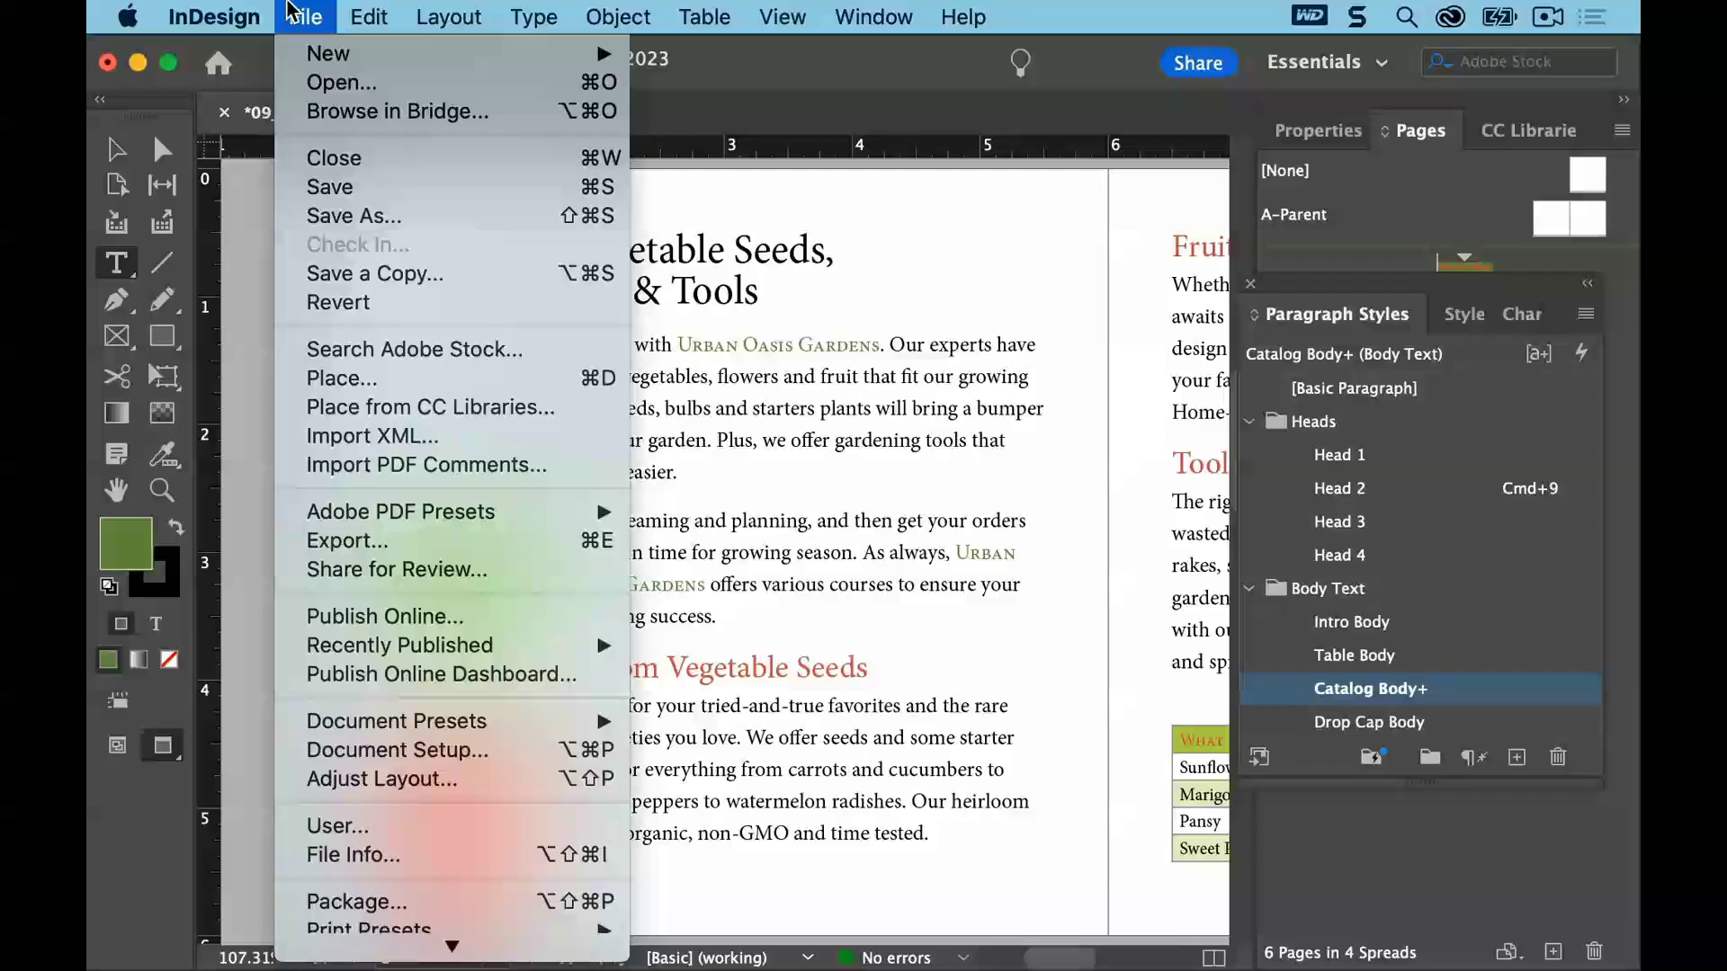
left_click(338, 186)
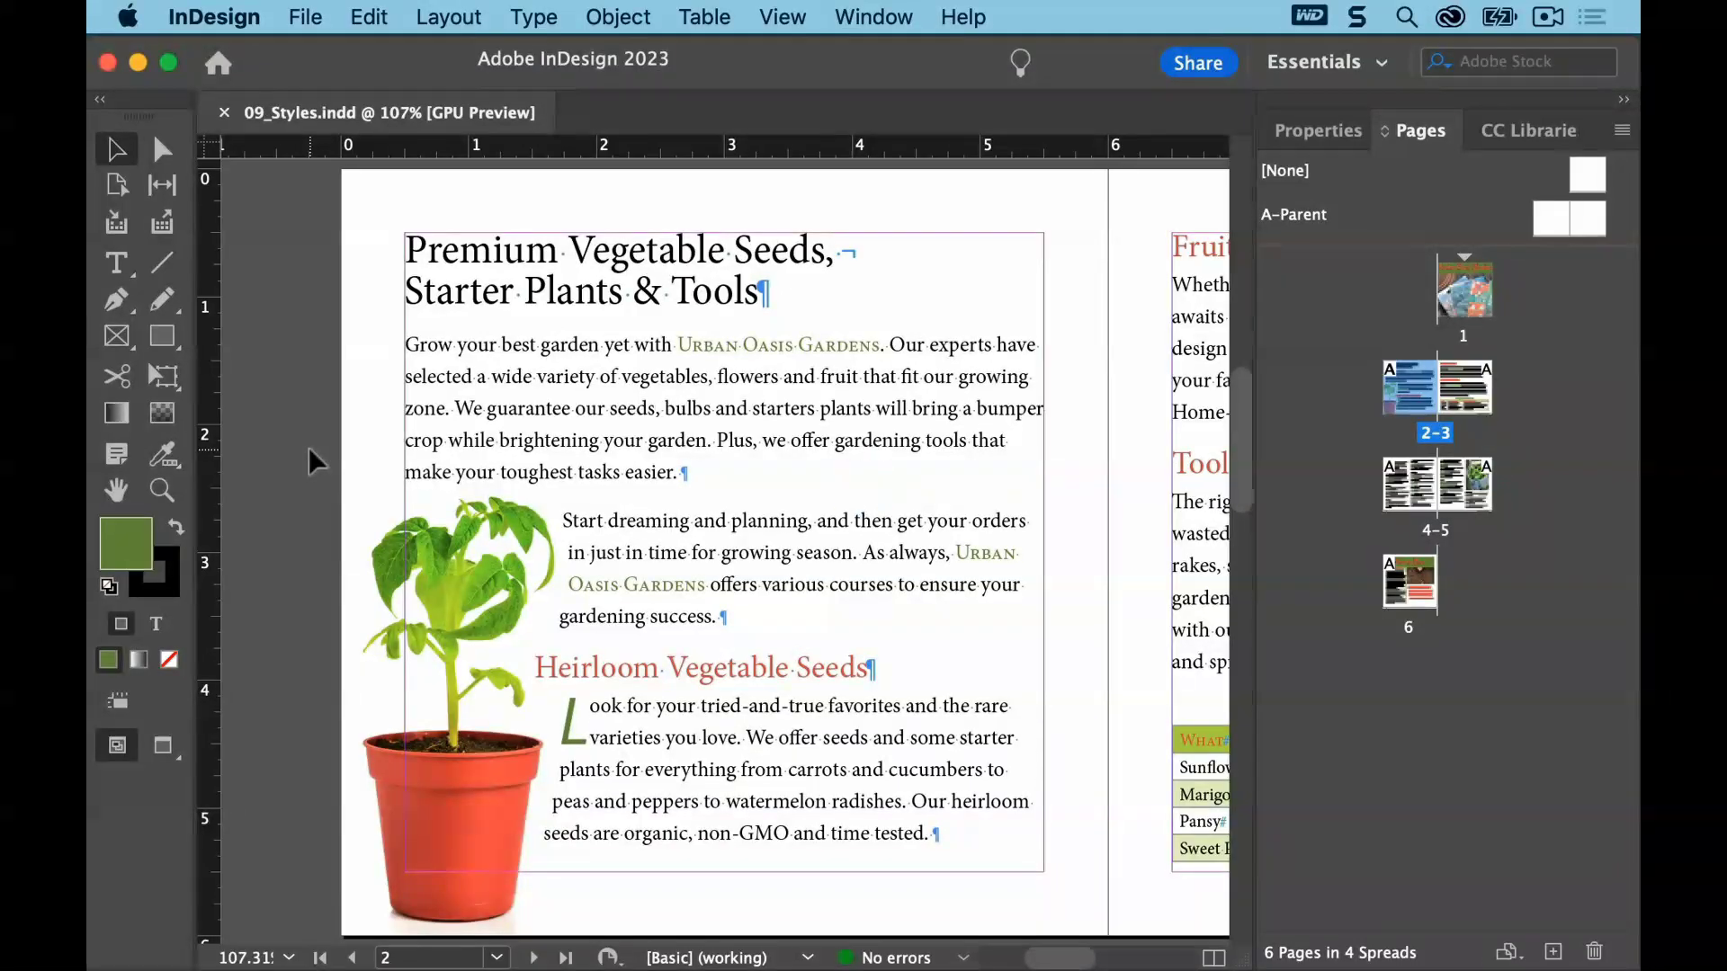
Preview the finished spread of pages 2-3 in Preview screen mode, fitted to the window with the surrounding interface temporarily hidden
left_click(173, 759)
left_click(249, 783)
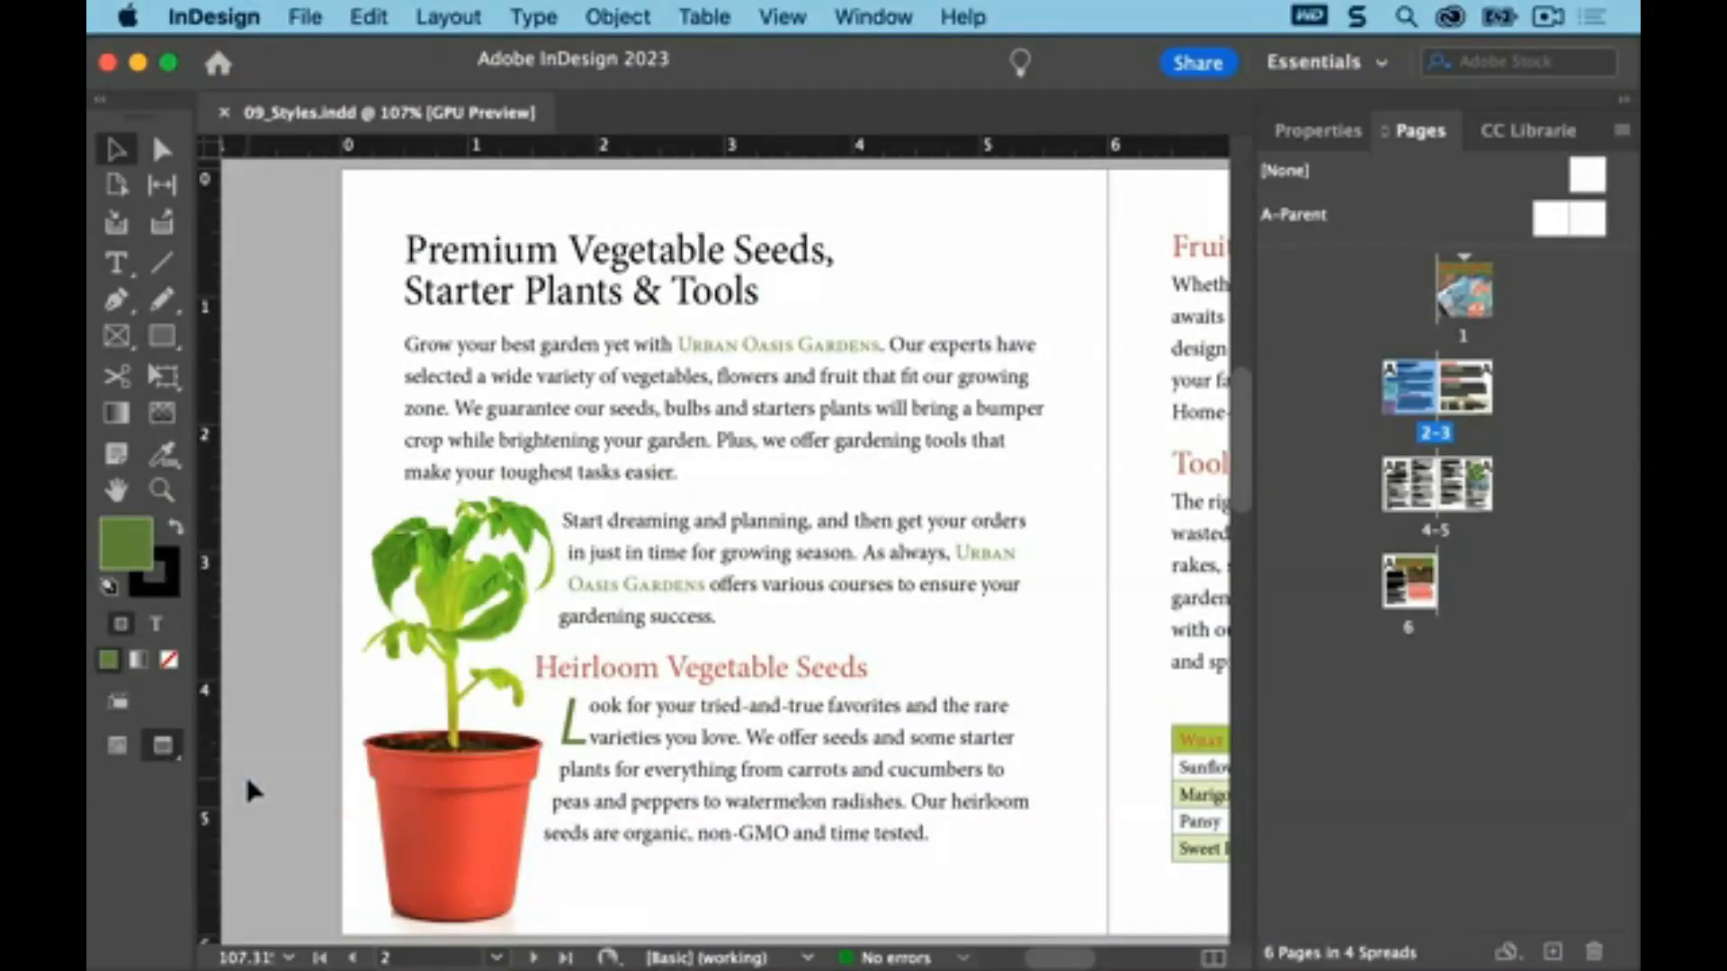
left_click(783, 17)
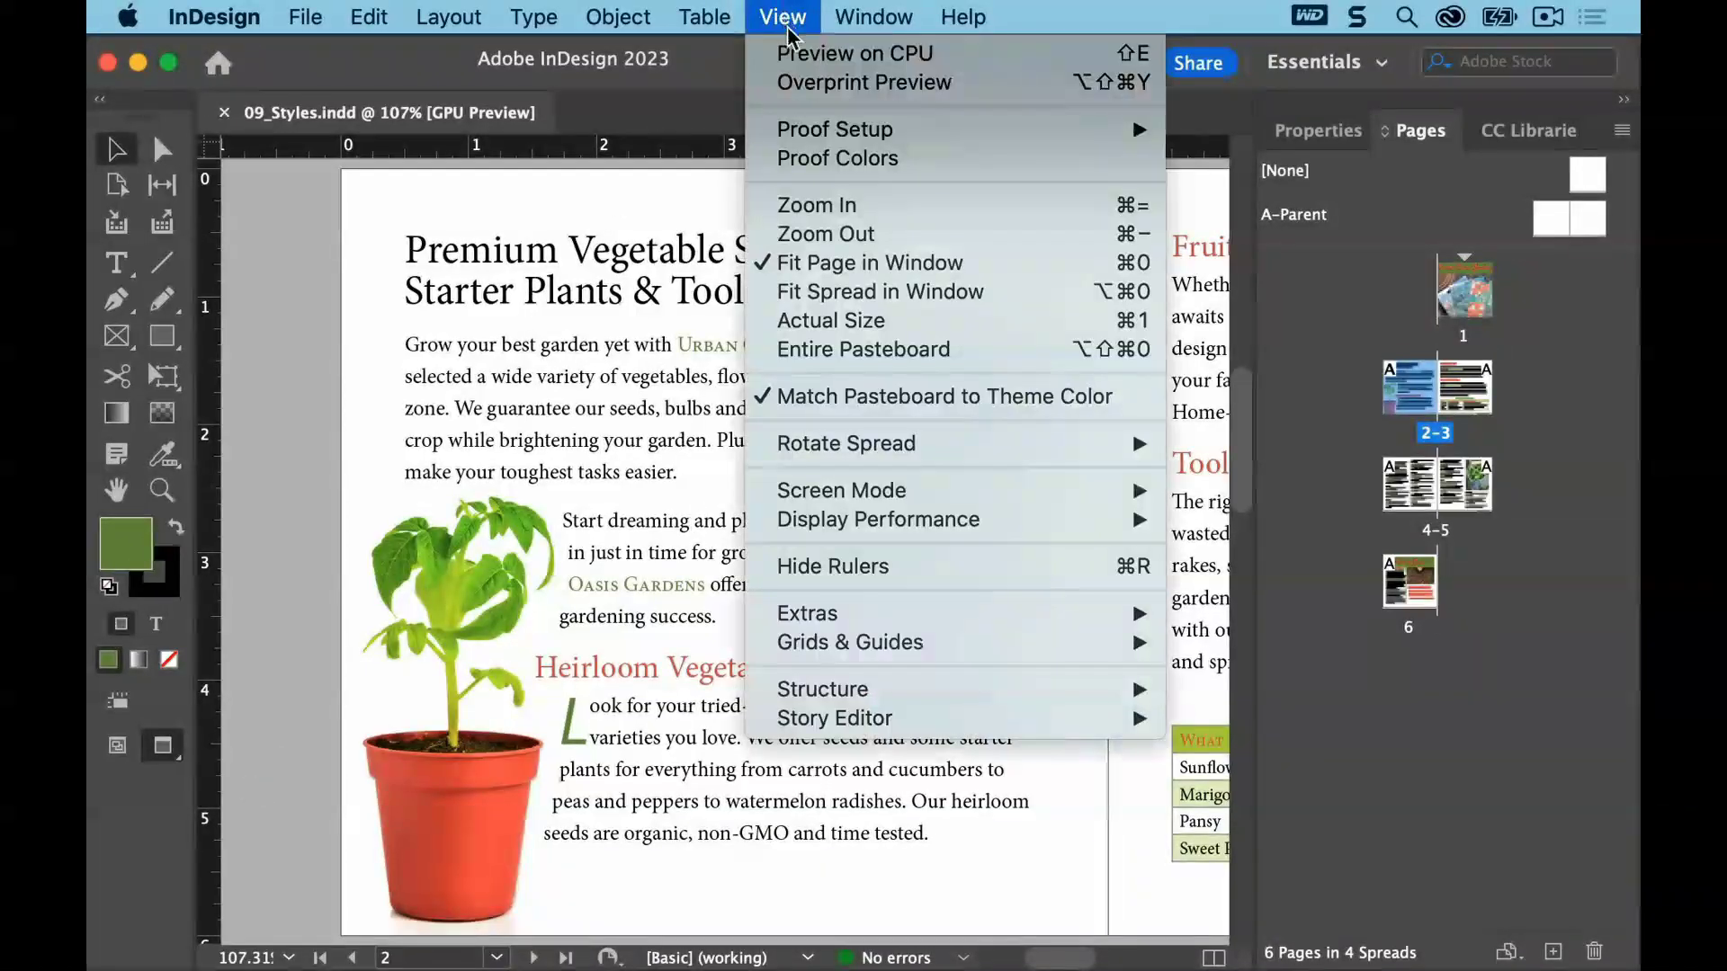
left_click(844, 293)
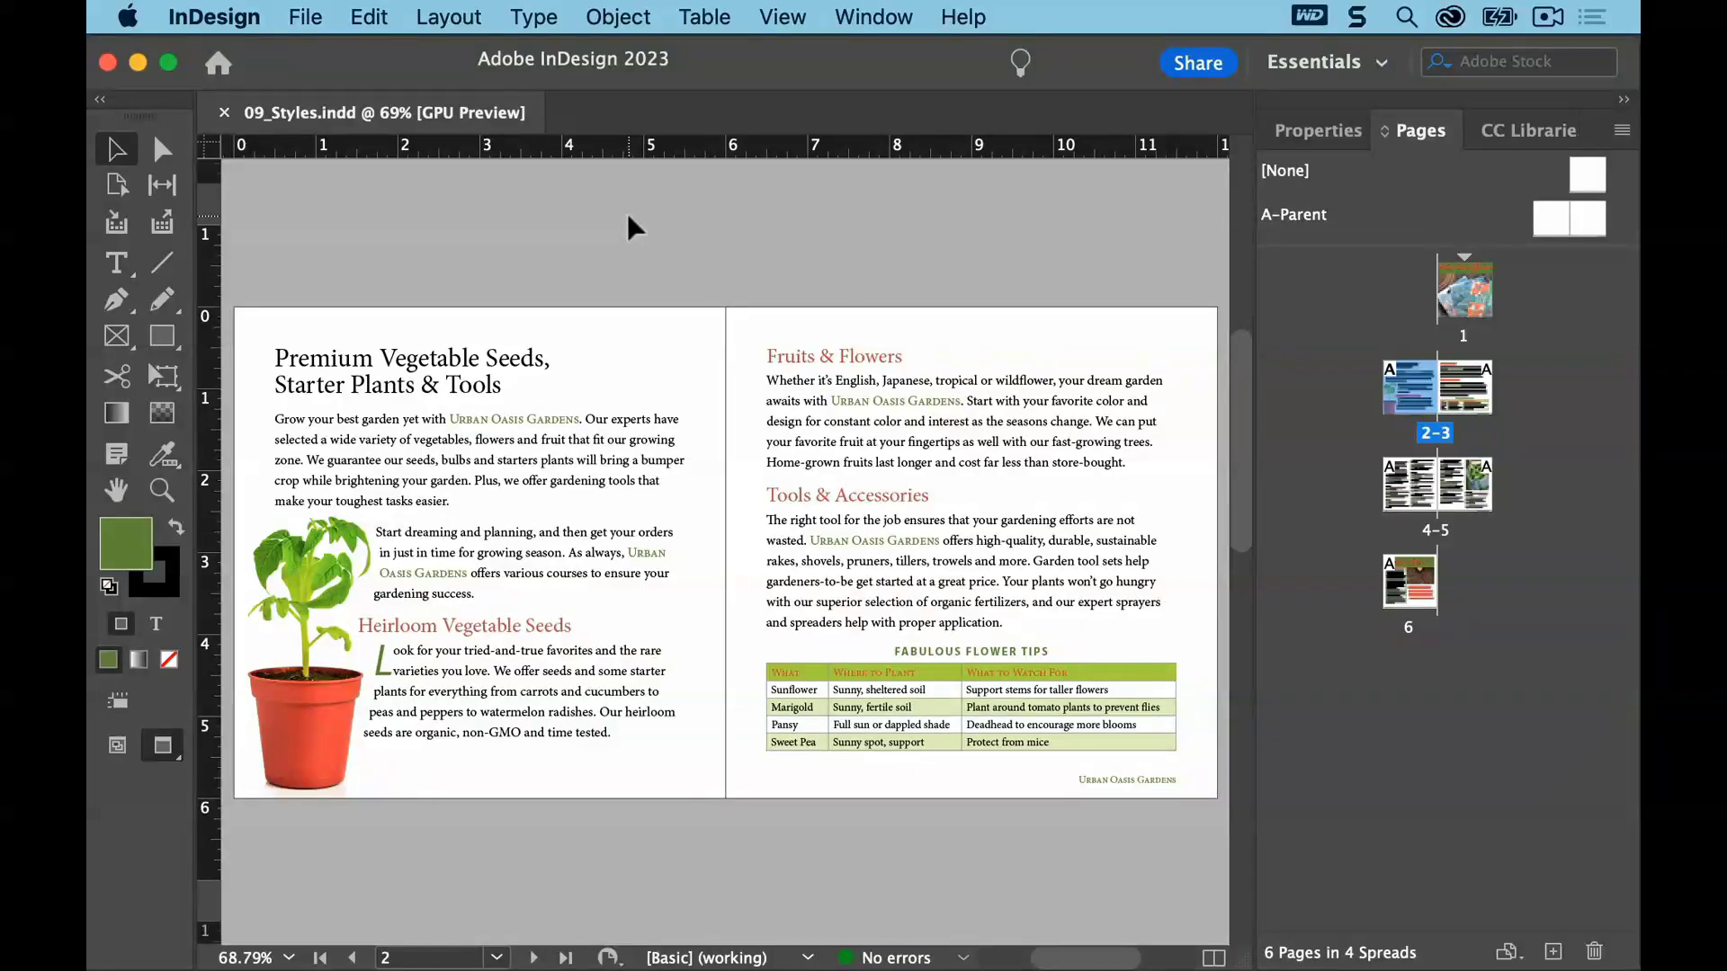
key("Tab")
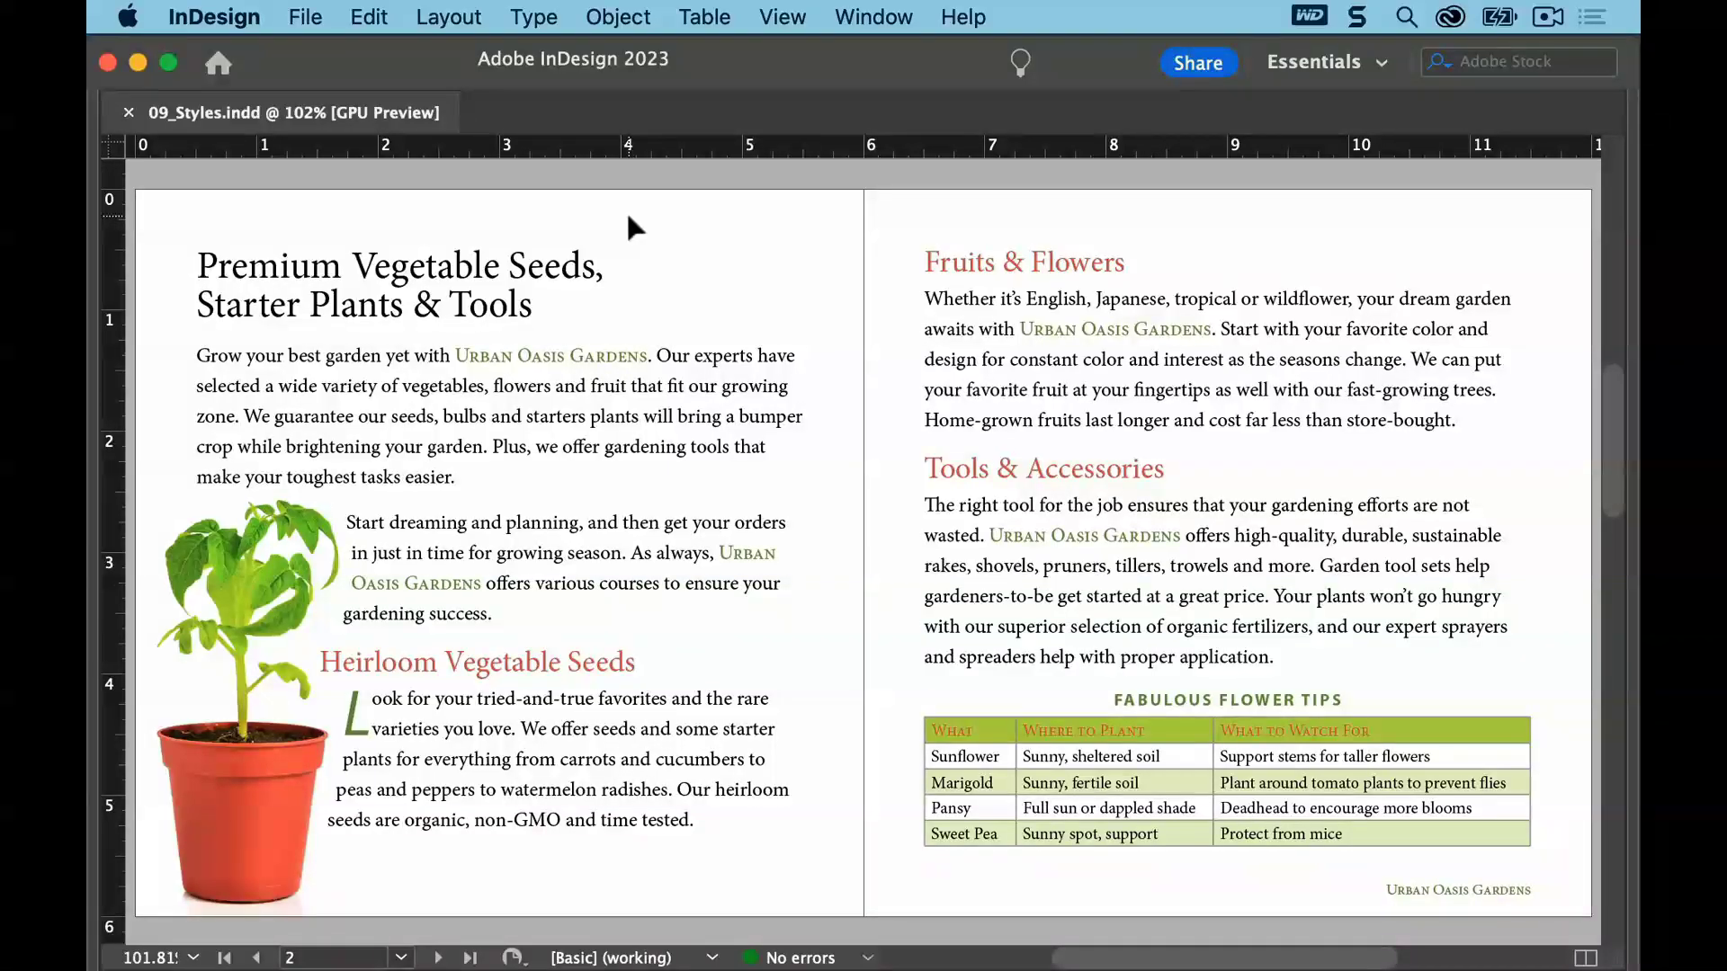
key("Tab")
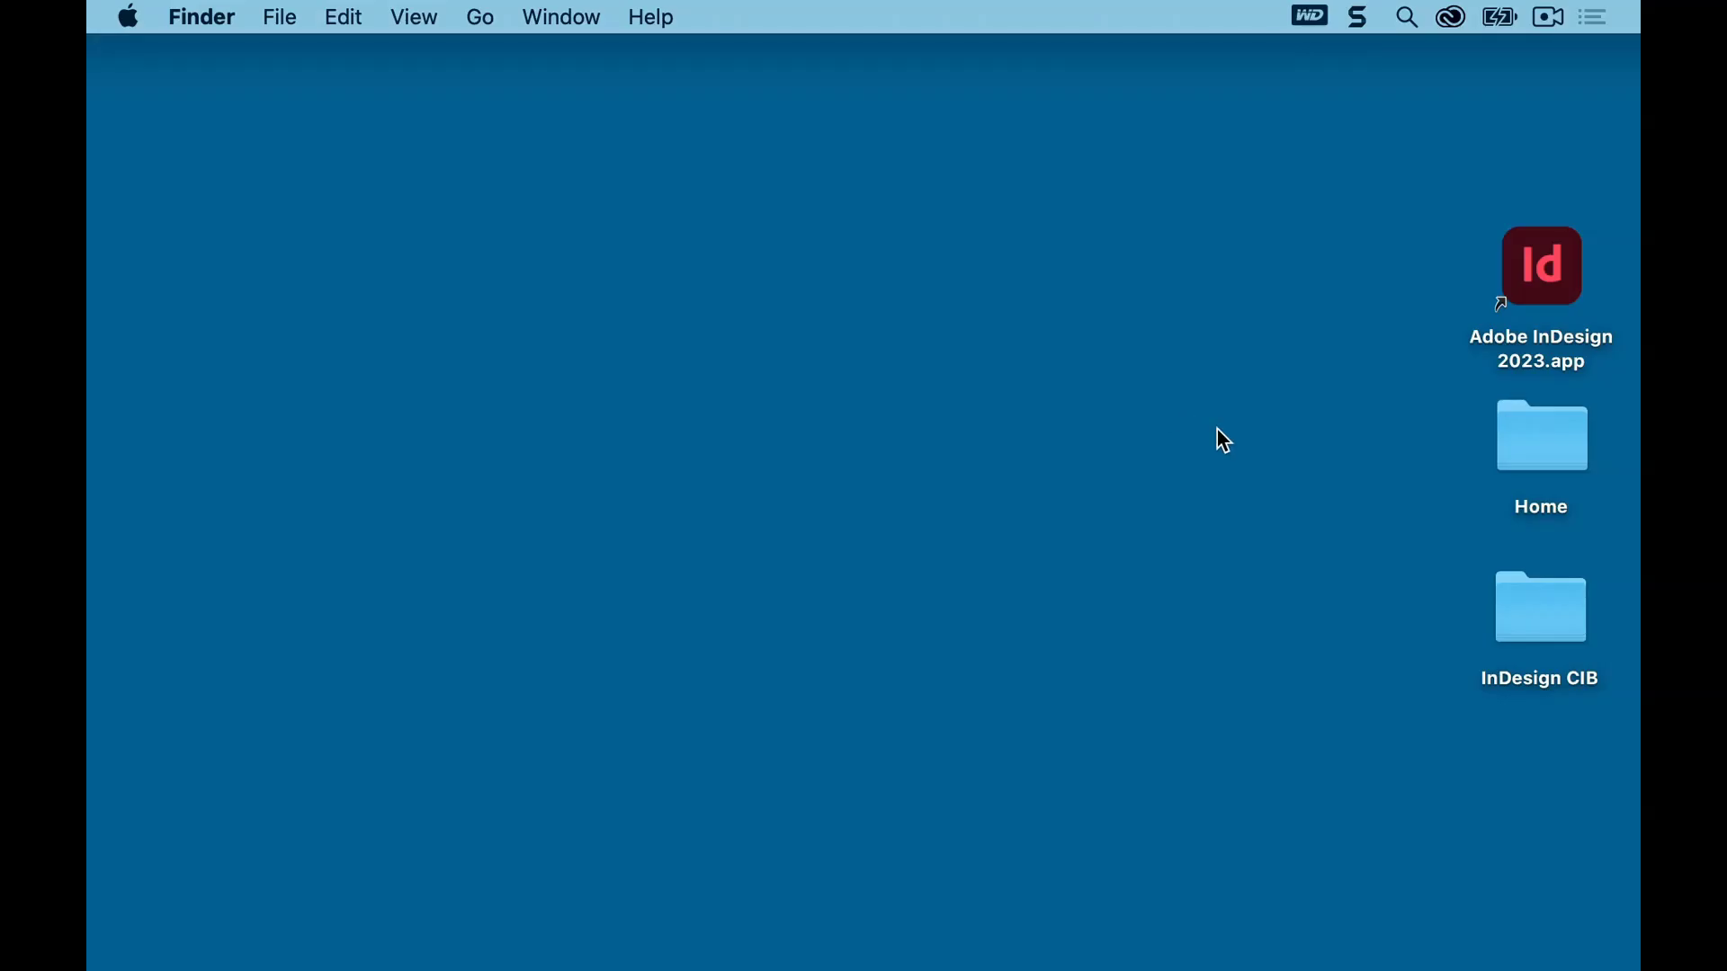
Launch Adobe InDesign 2023 from the desktop and open 10_Start.indd from the Lesson10 folder
double_click(1544, 277)
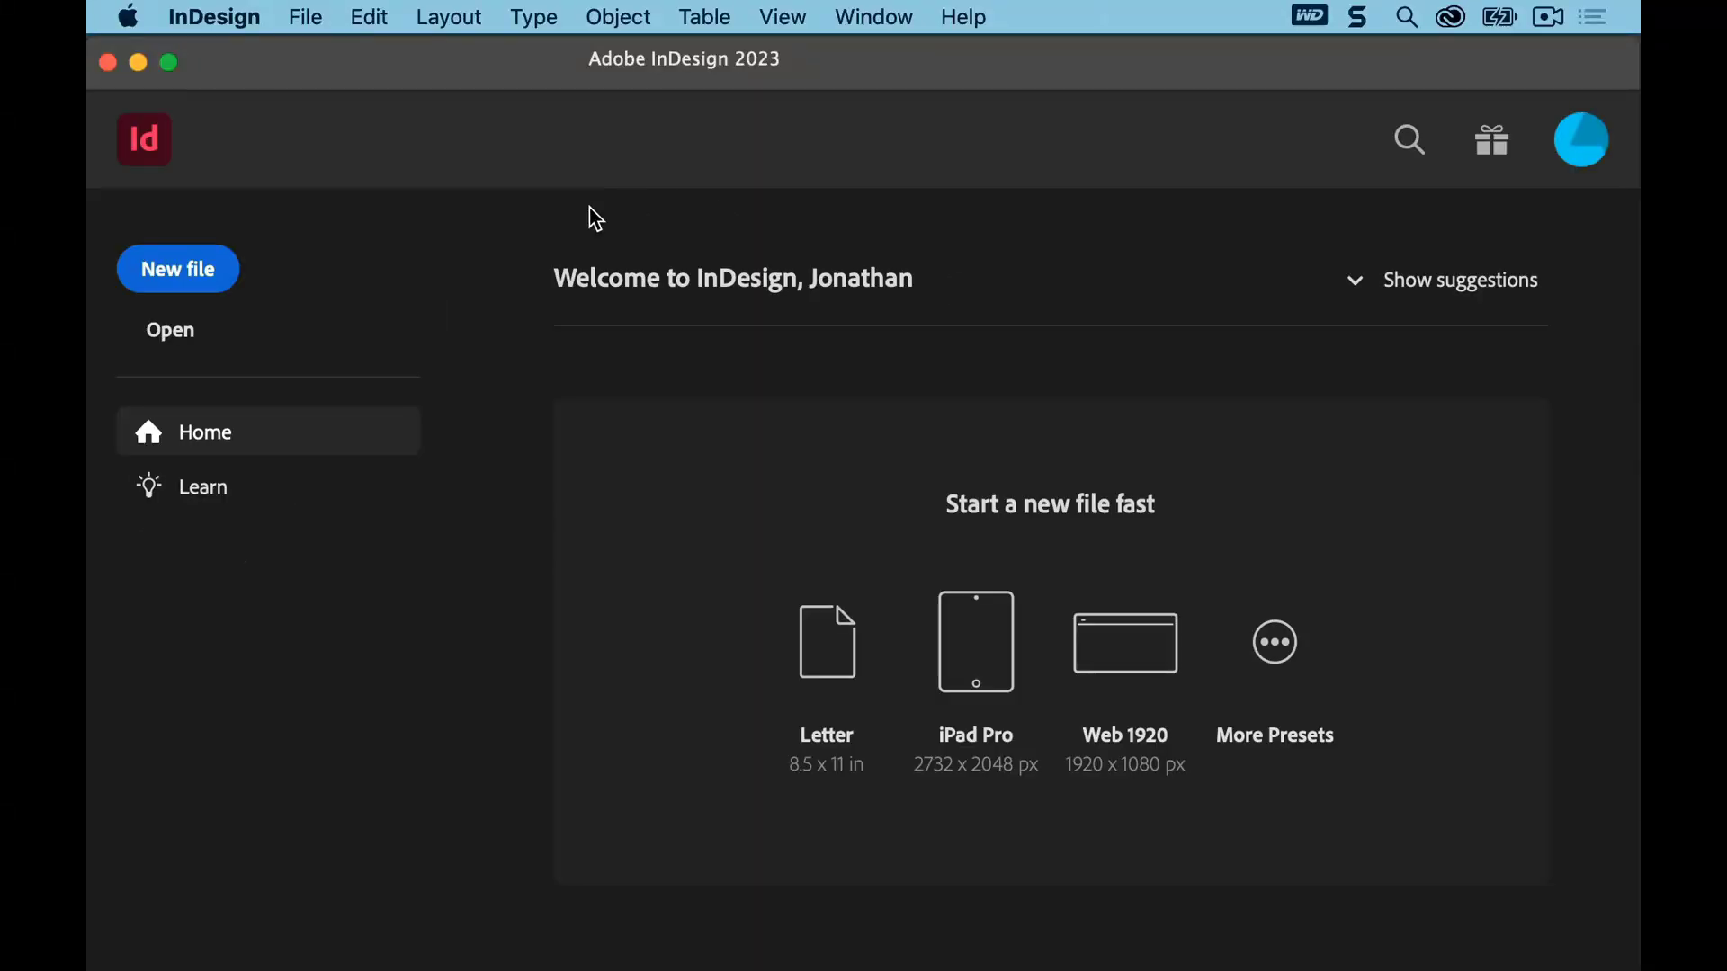
left_click(170, 339)
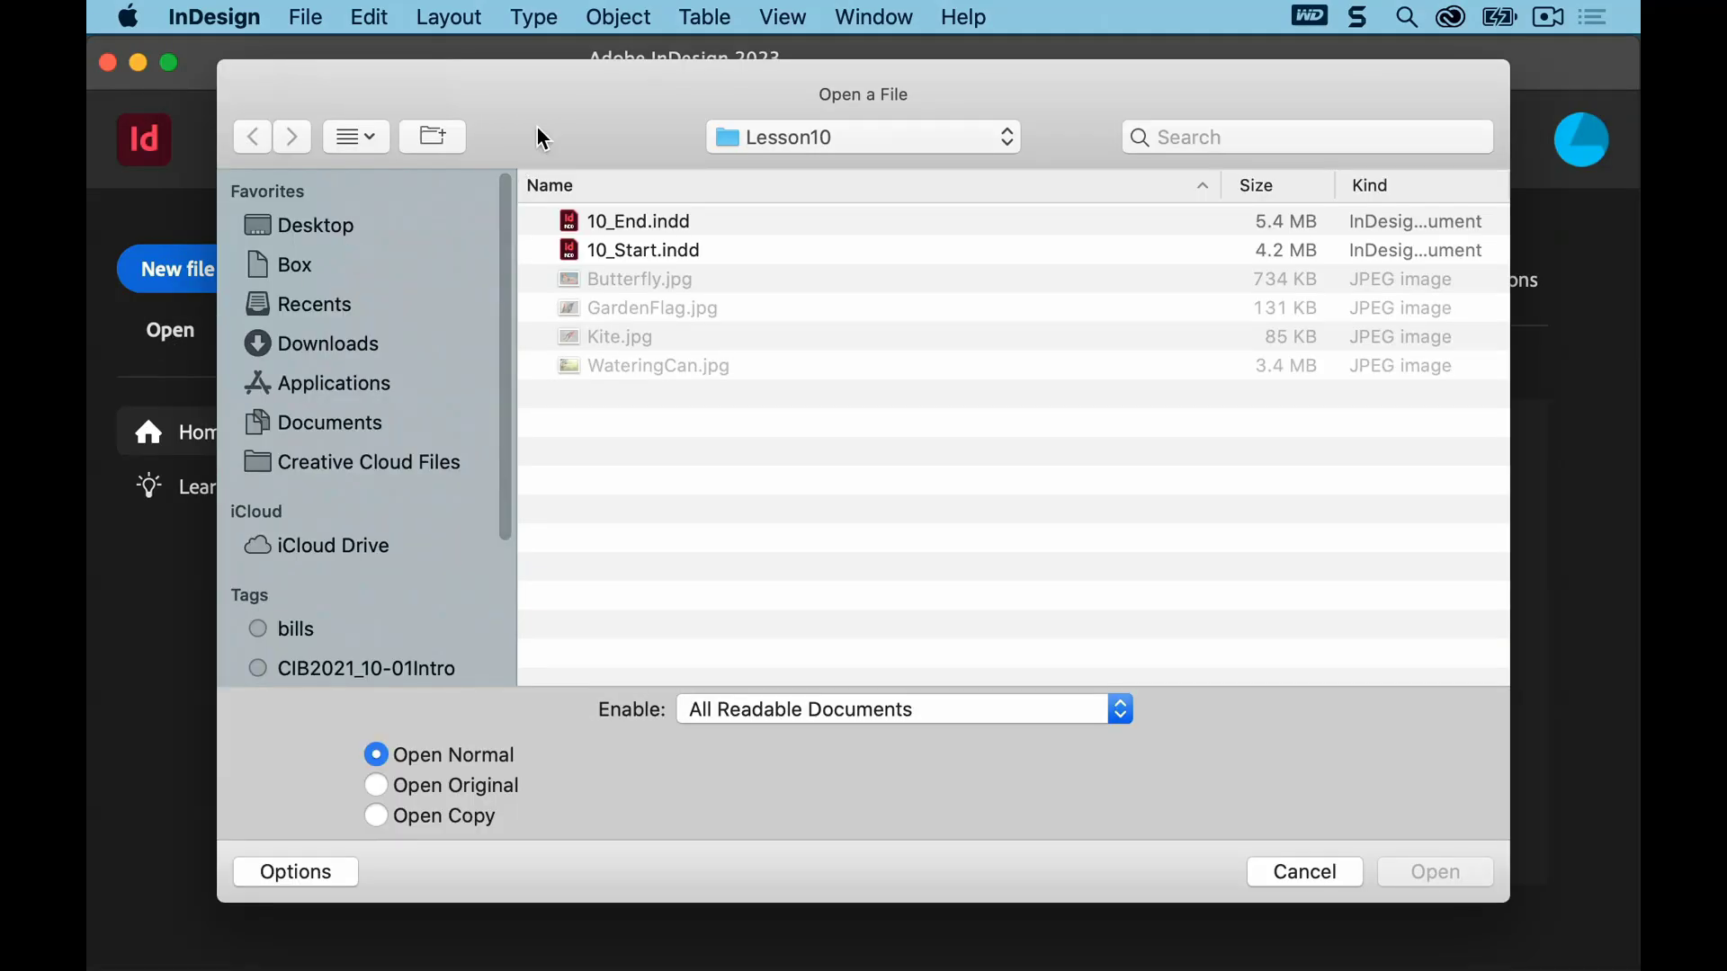
left_click(311, 22)
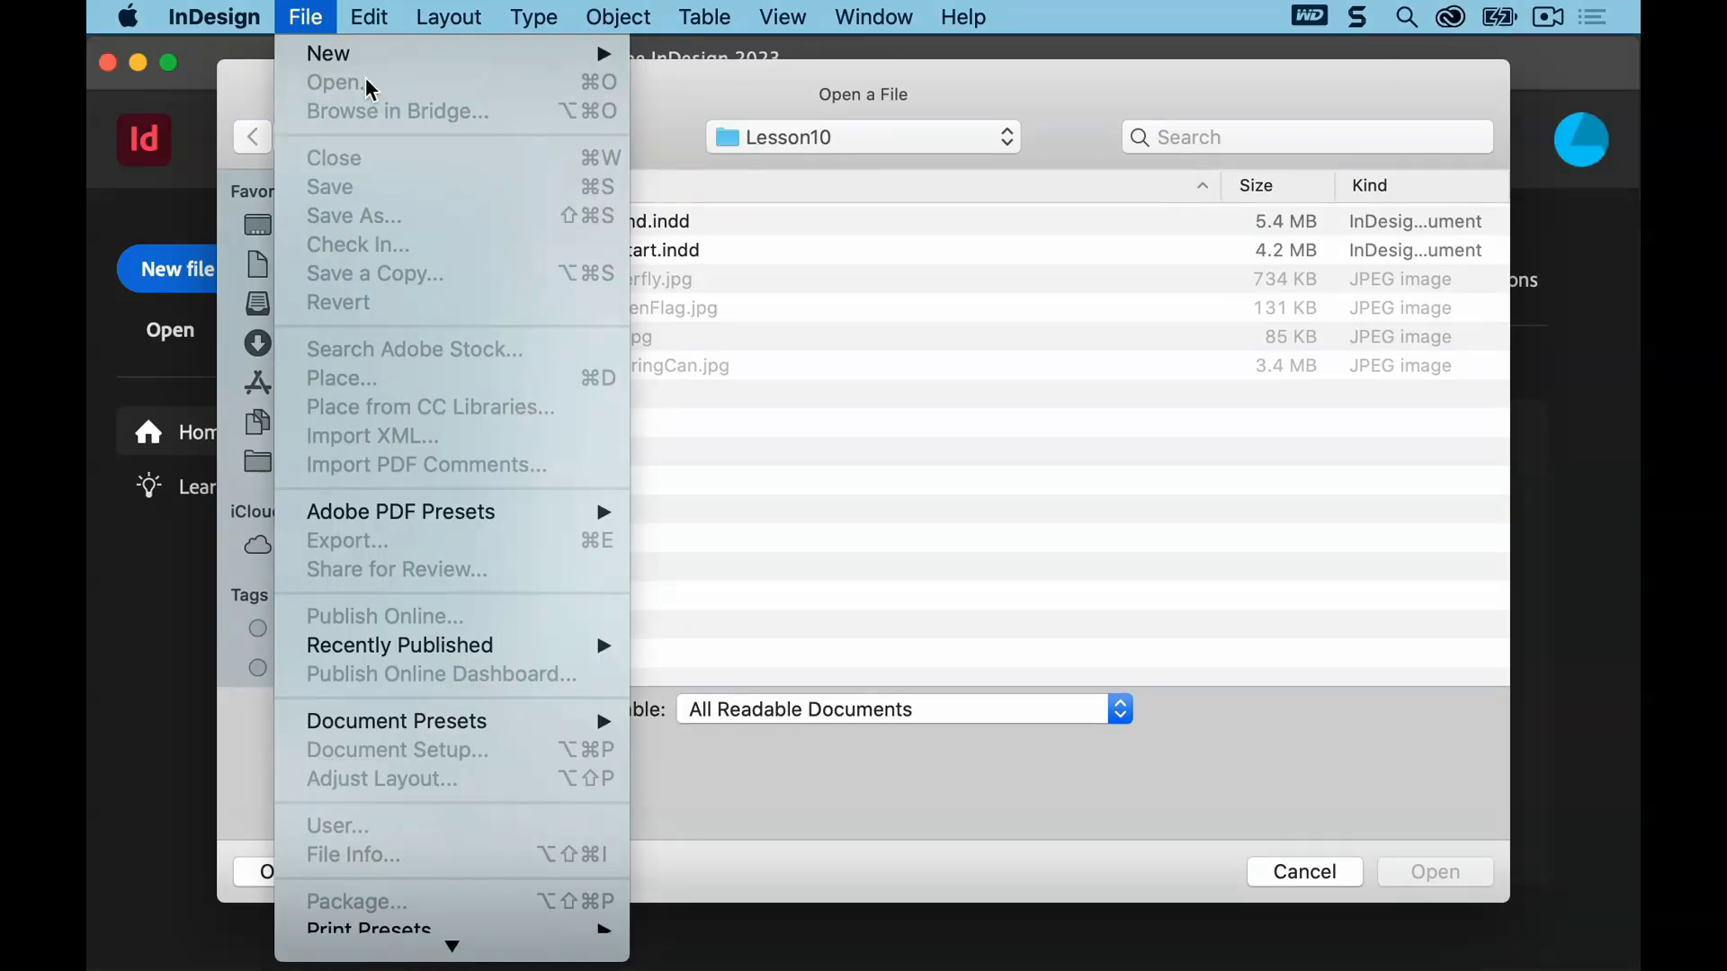
left_click(678, 89)
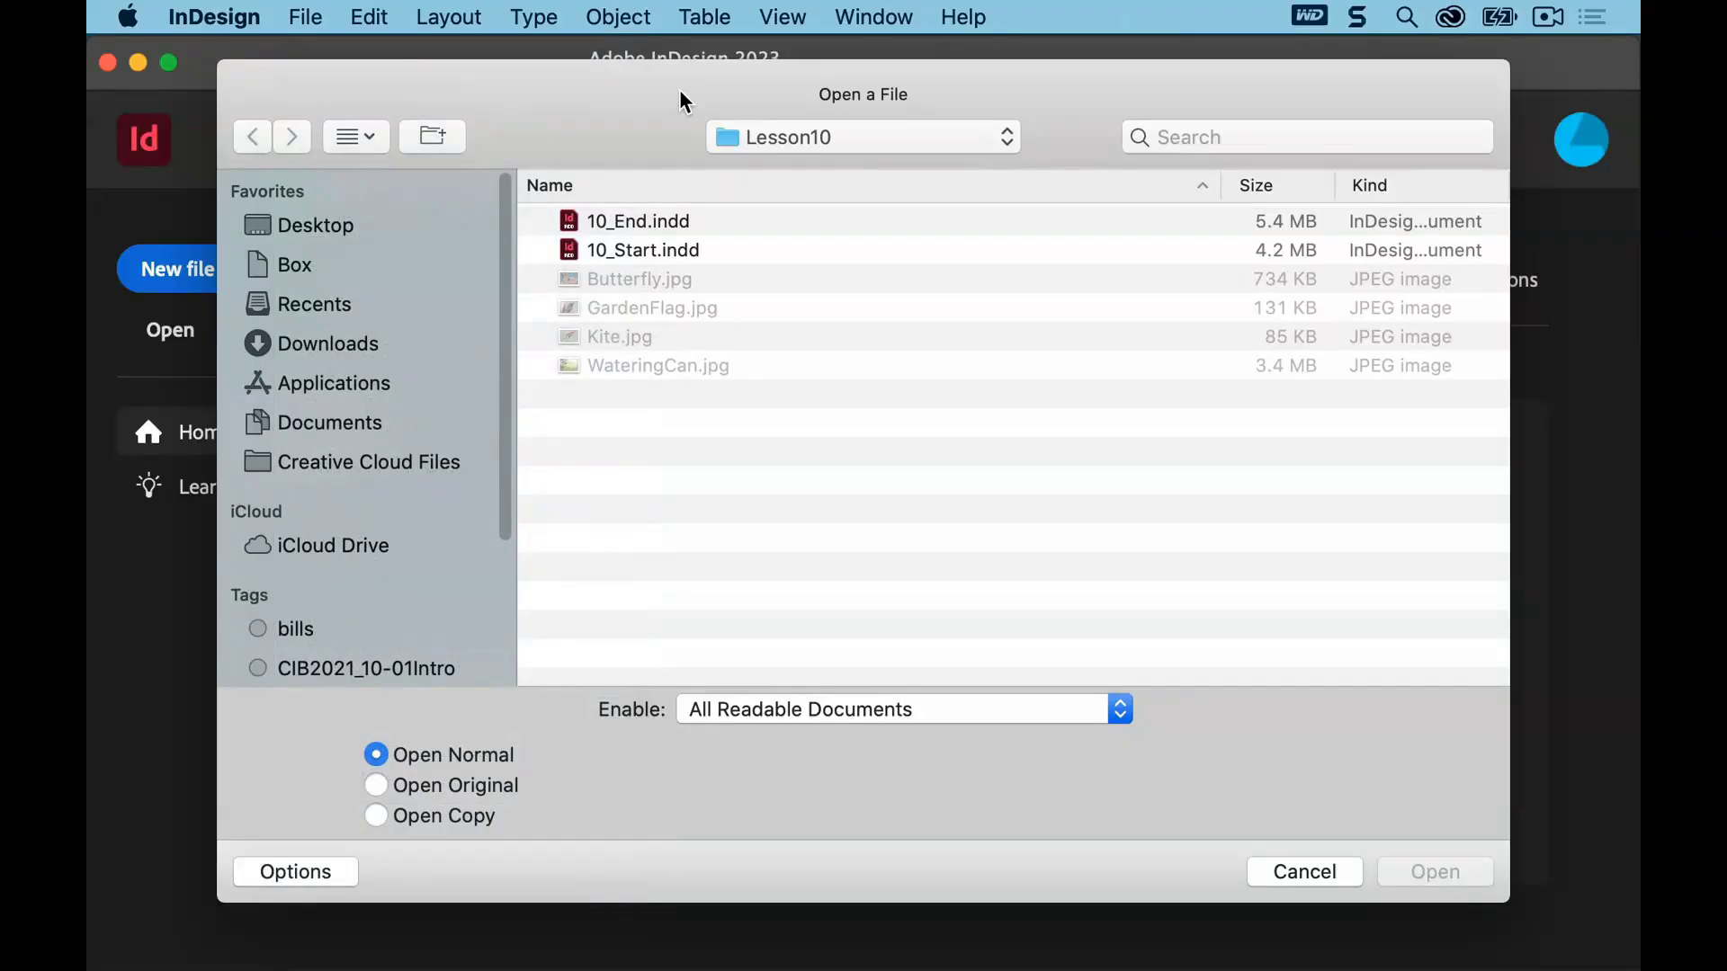
left_click(679, 253)
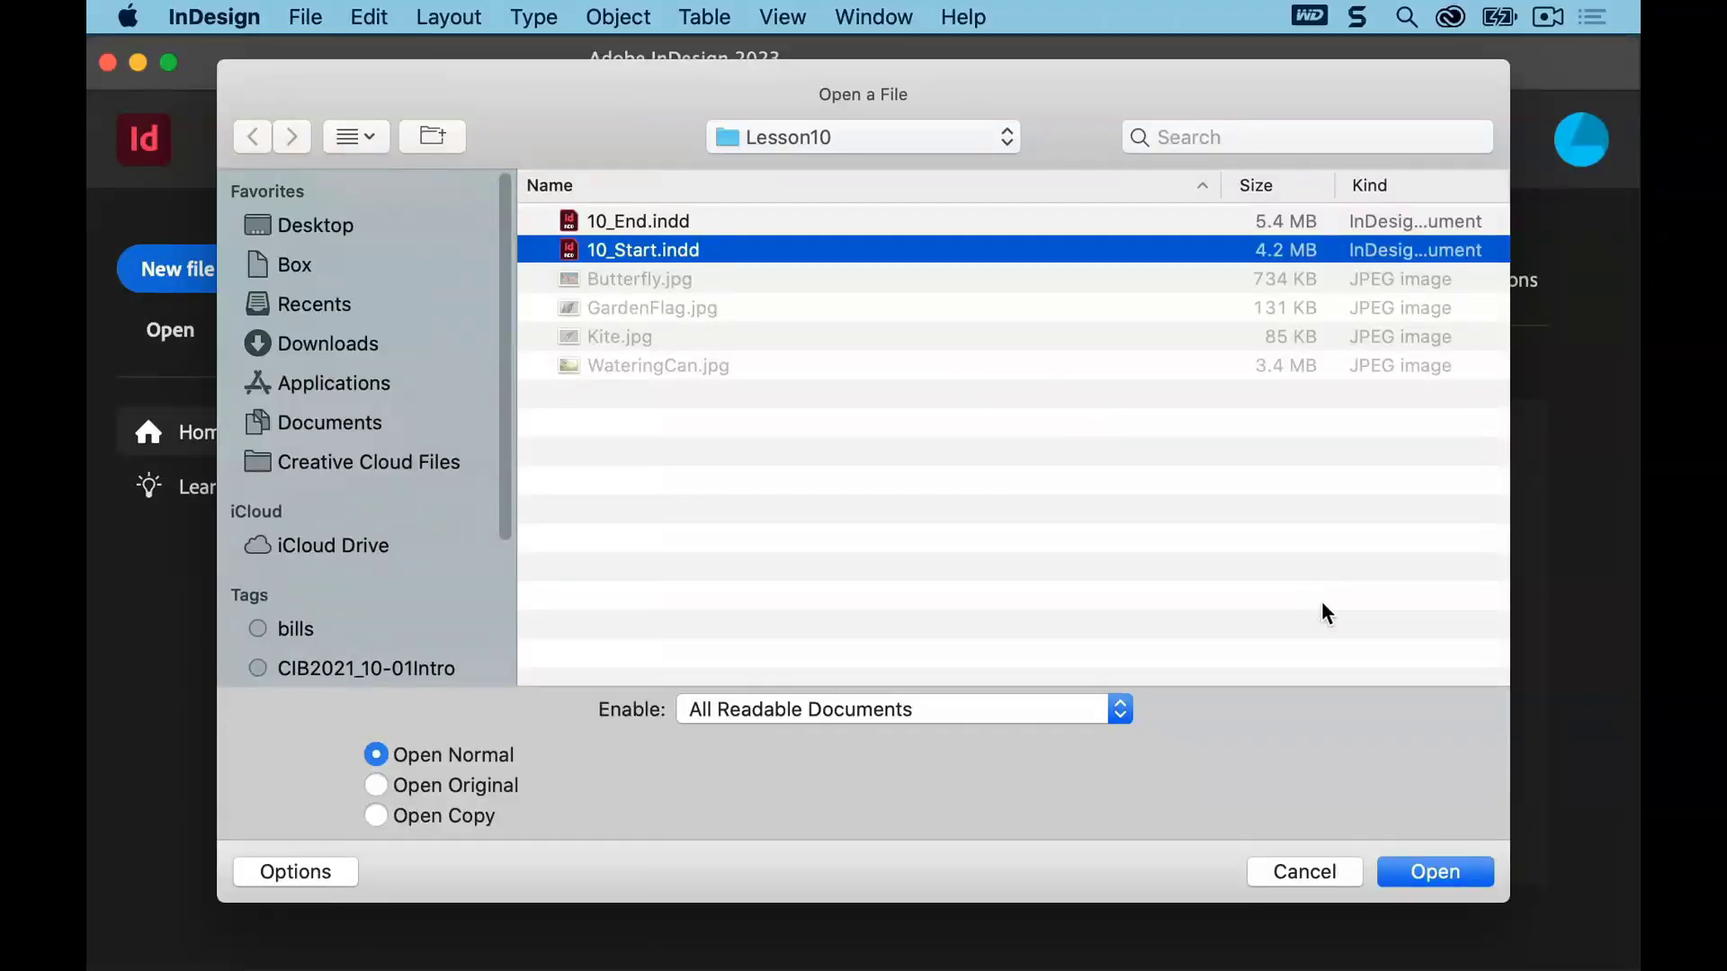
left_click(1429, 871)
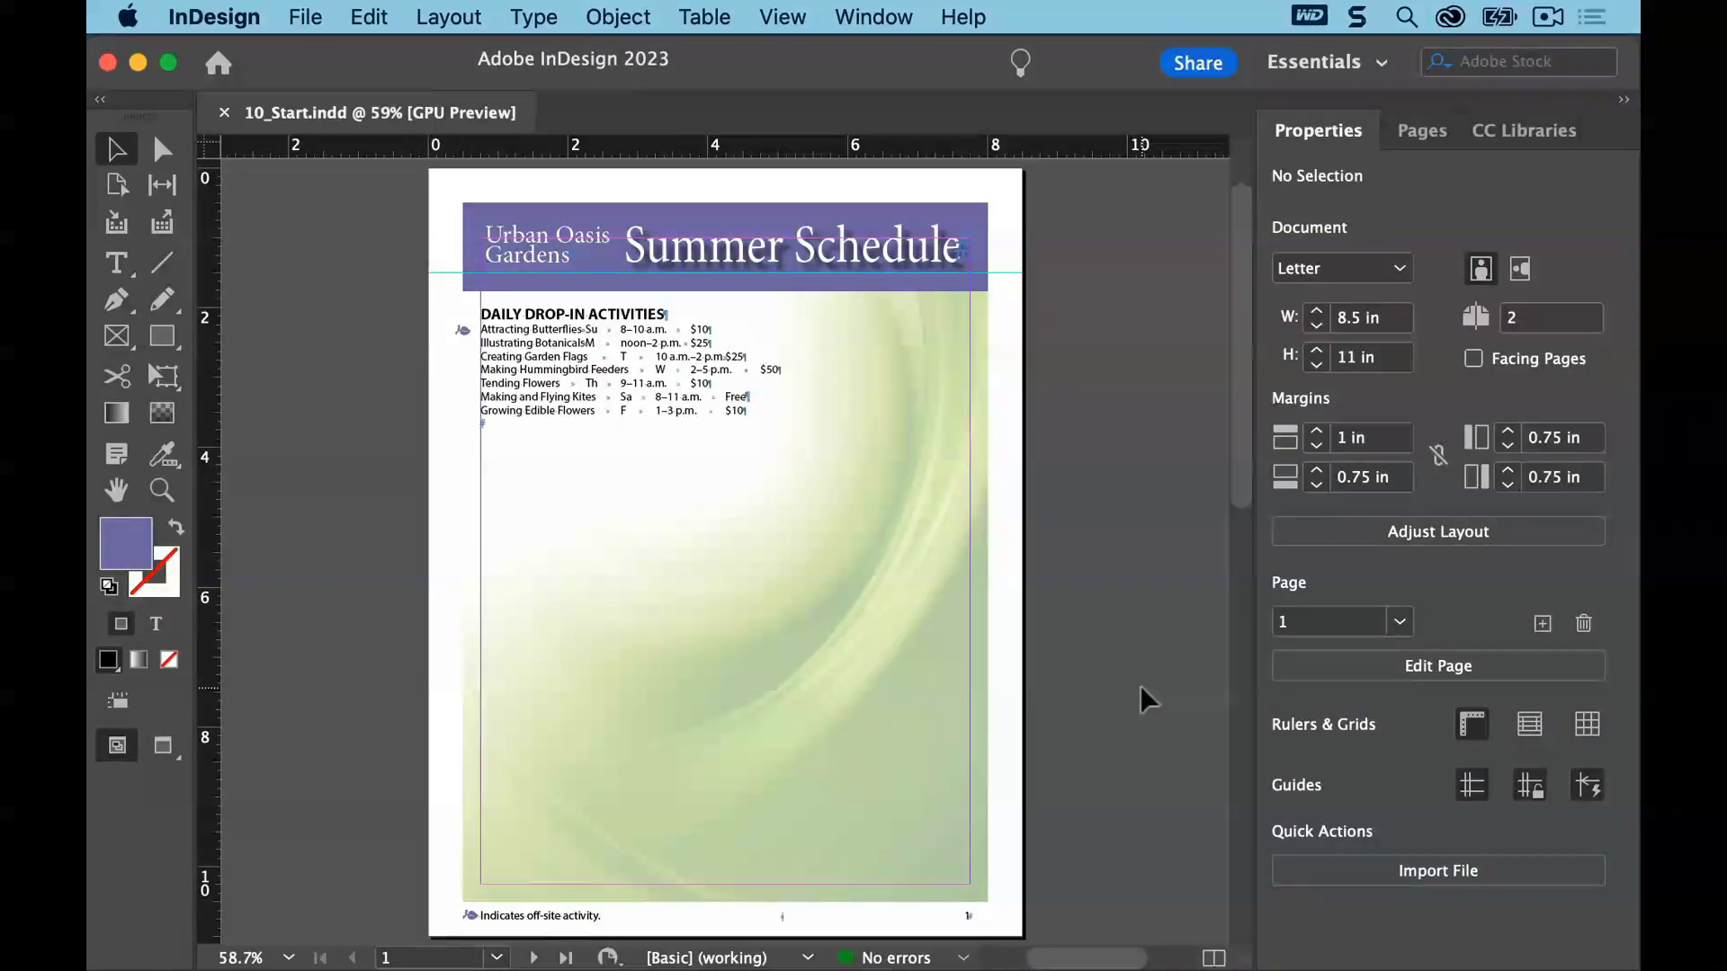
Save the document as 10_Tables.indd in the Lesson10 folder, keeping the InDesign 2023 document format
left_click(305, 17)
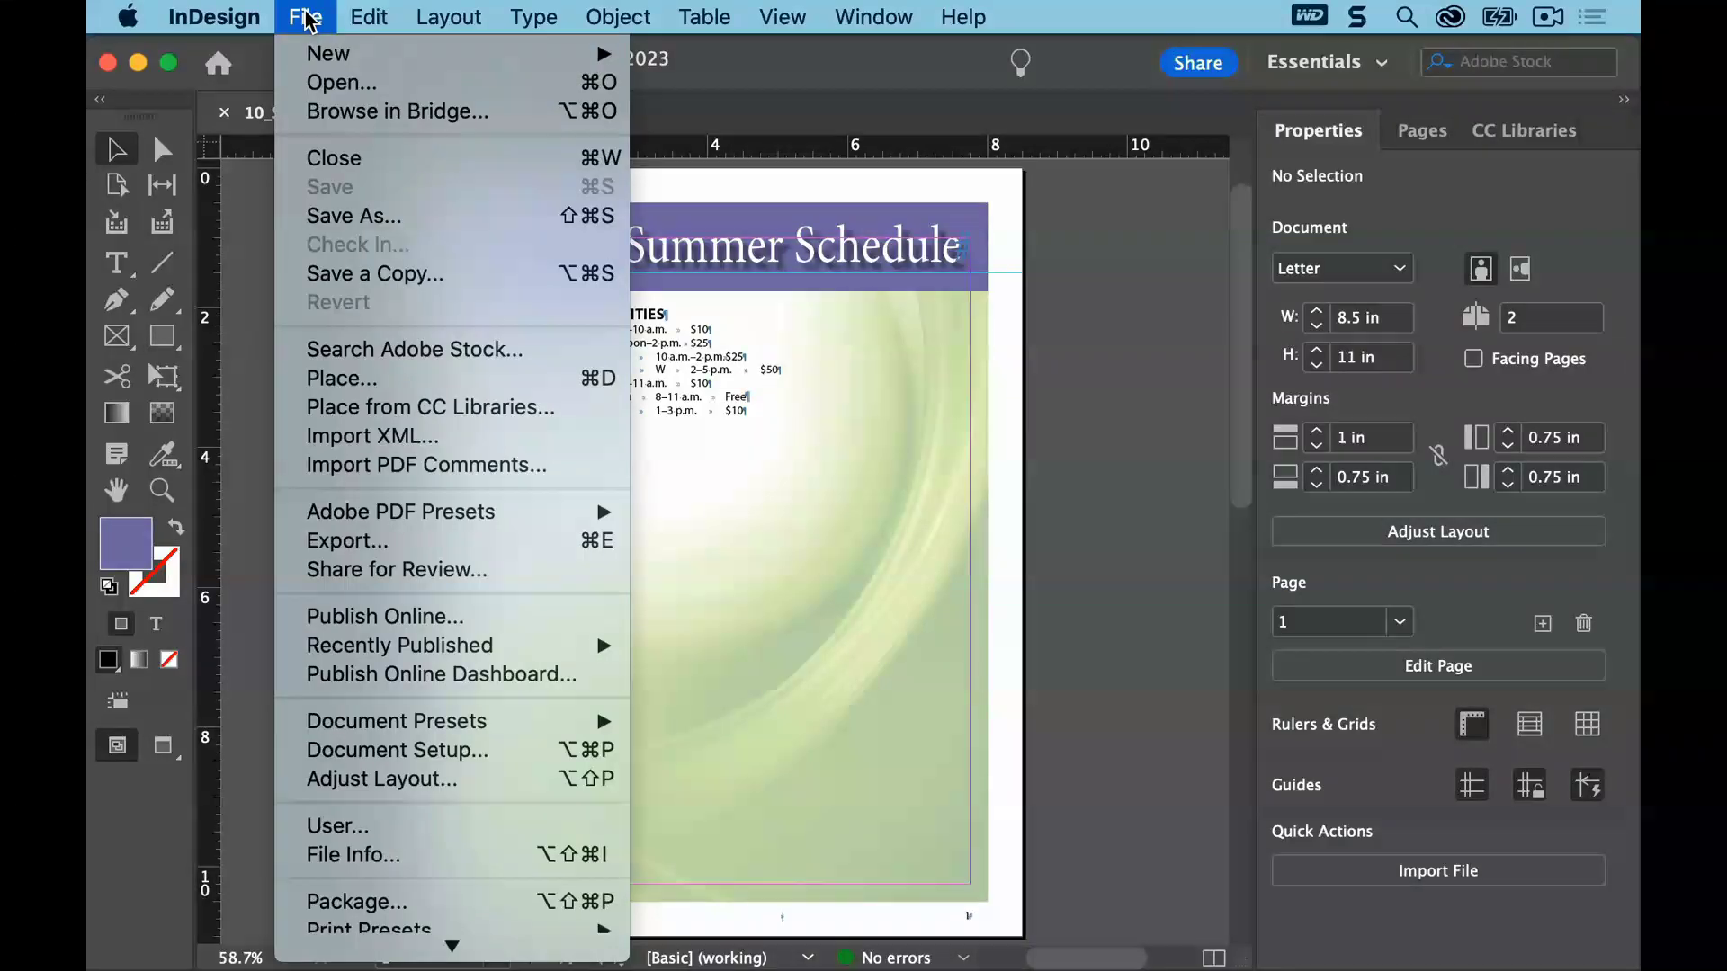
left_click(376, 218)
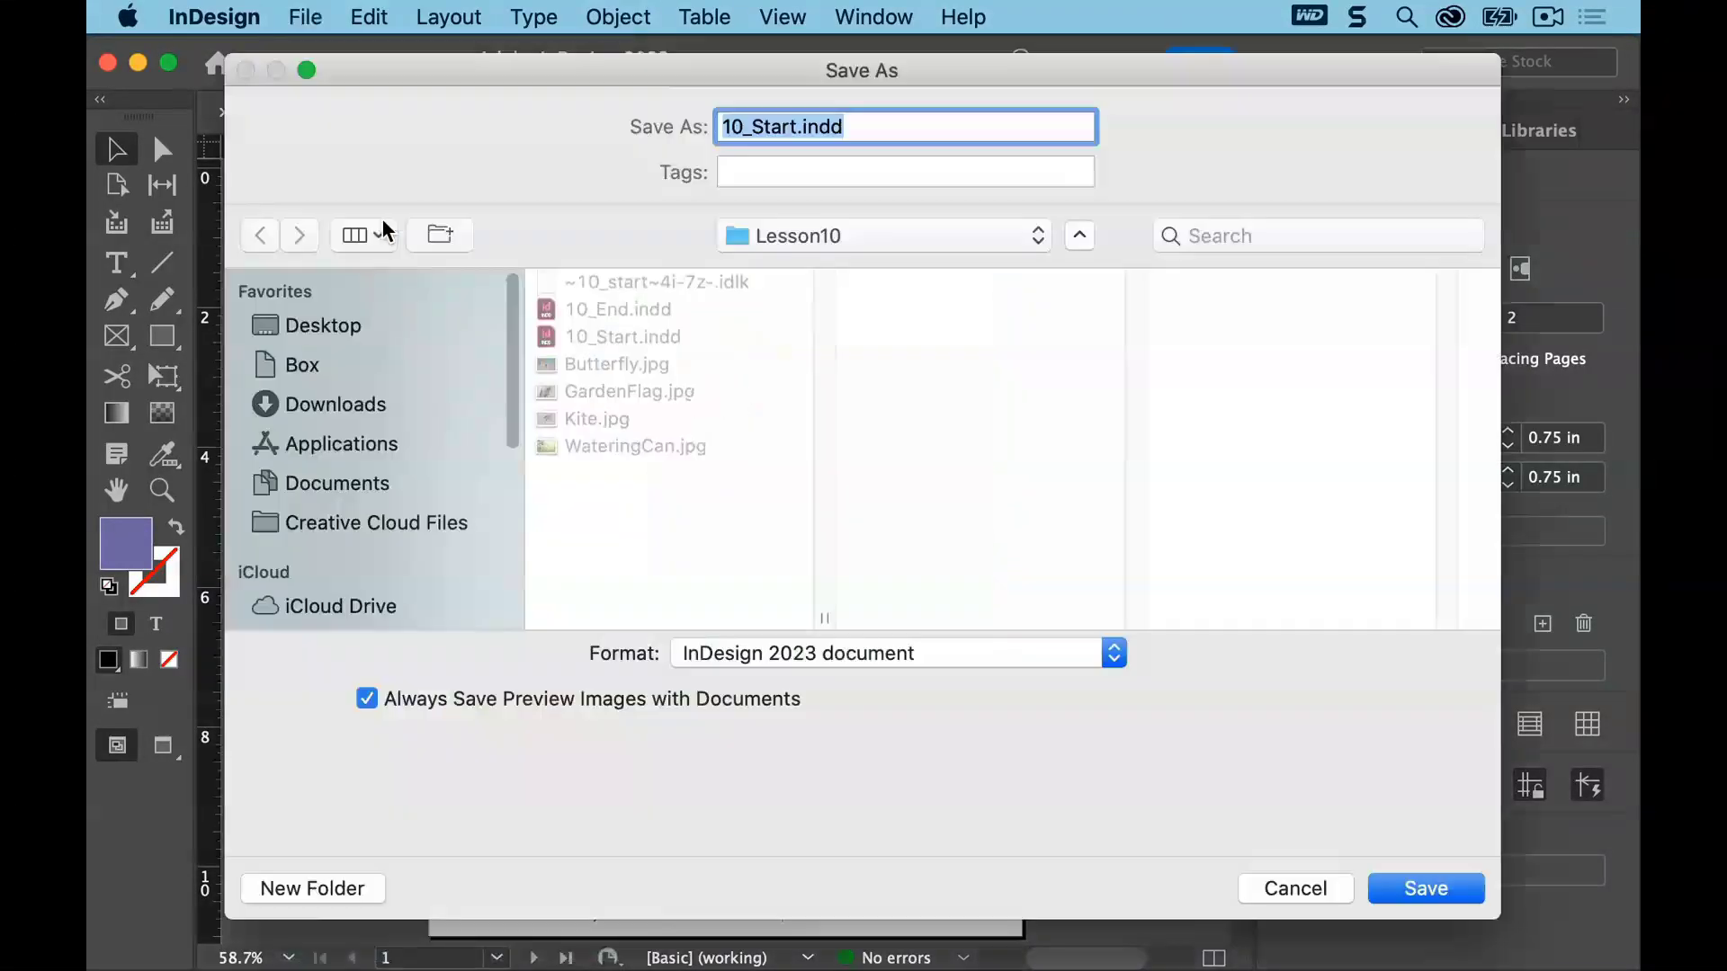
left_click(800, 126)
key("BackSpace")
key("BackSpace")
key("BackSpace")
key("BackSpace")
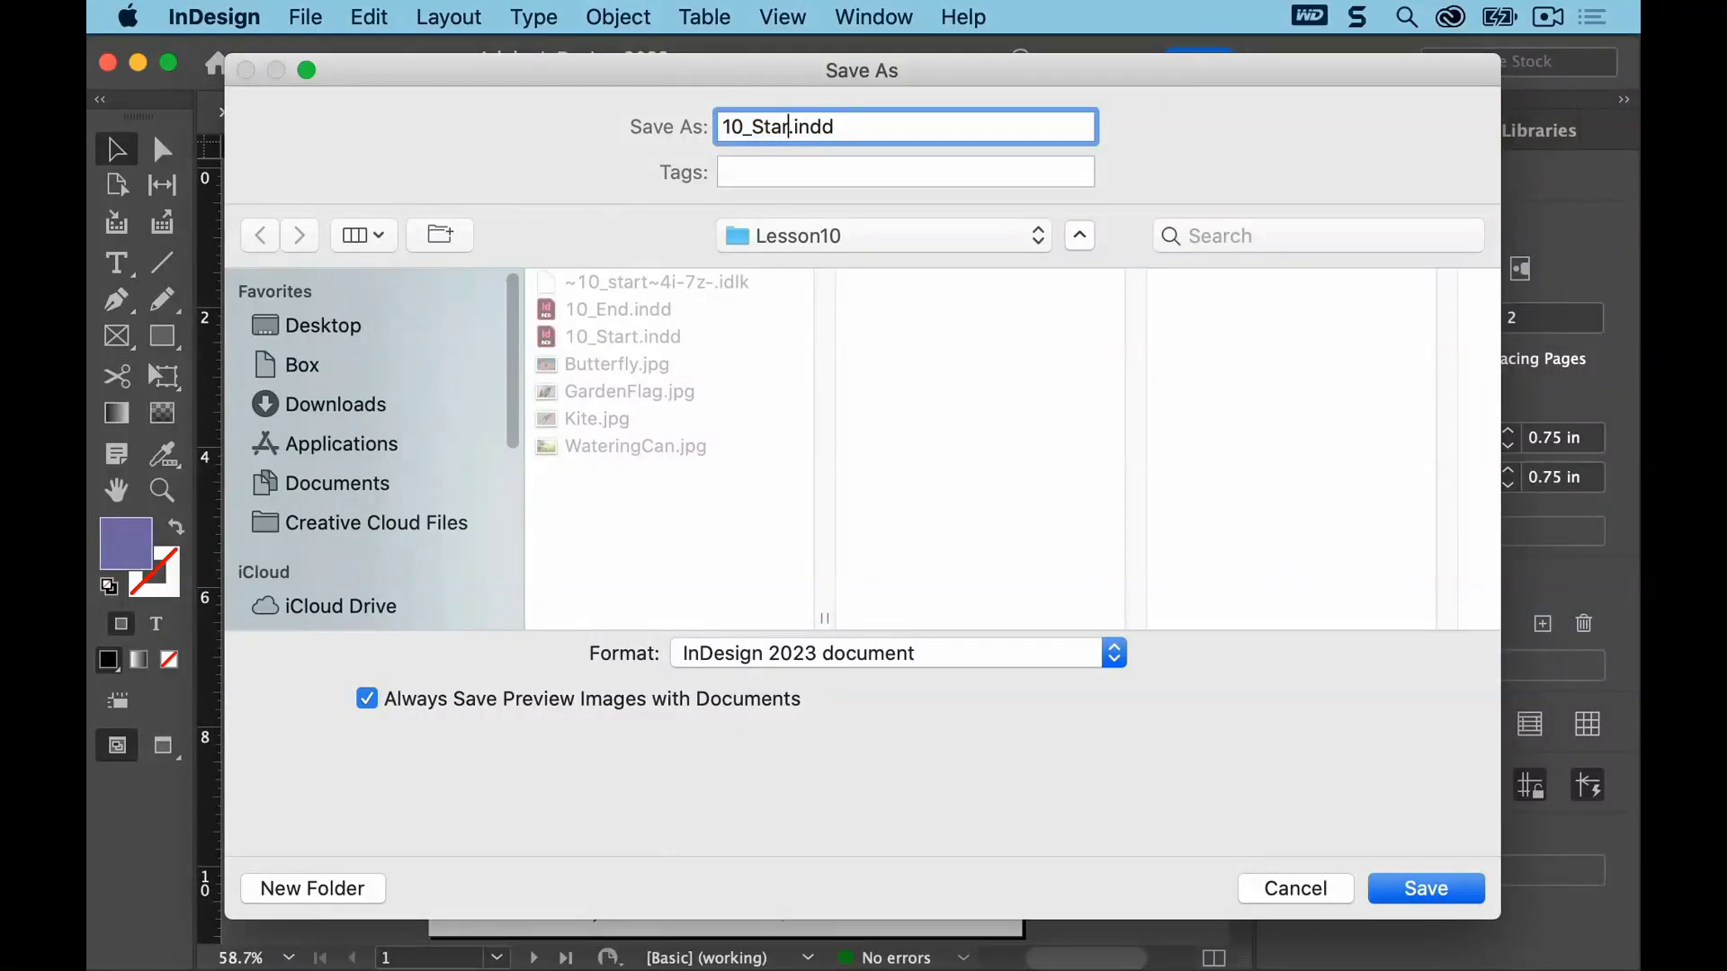
key("BackSpace")
type("Tables")
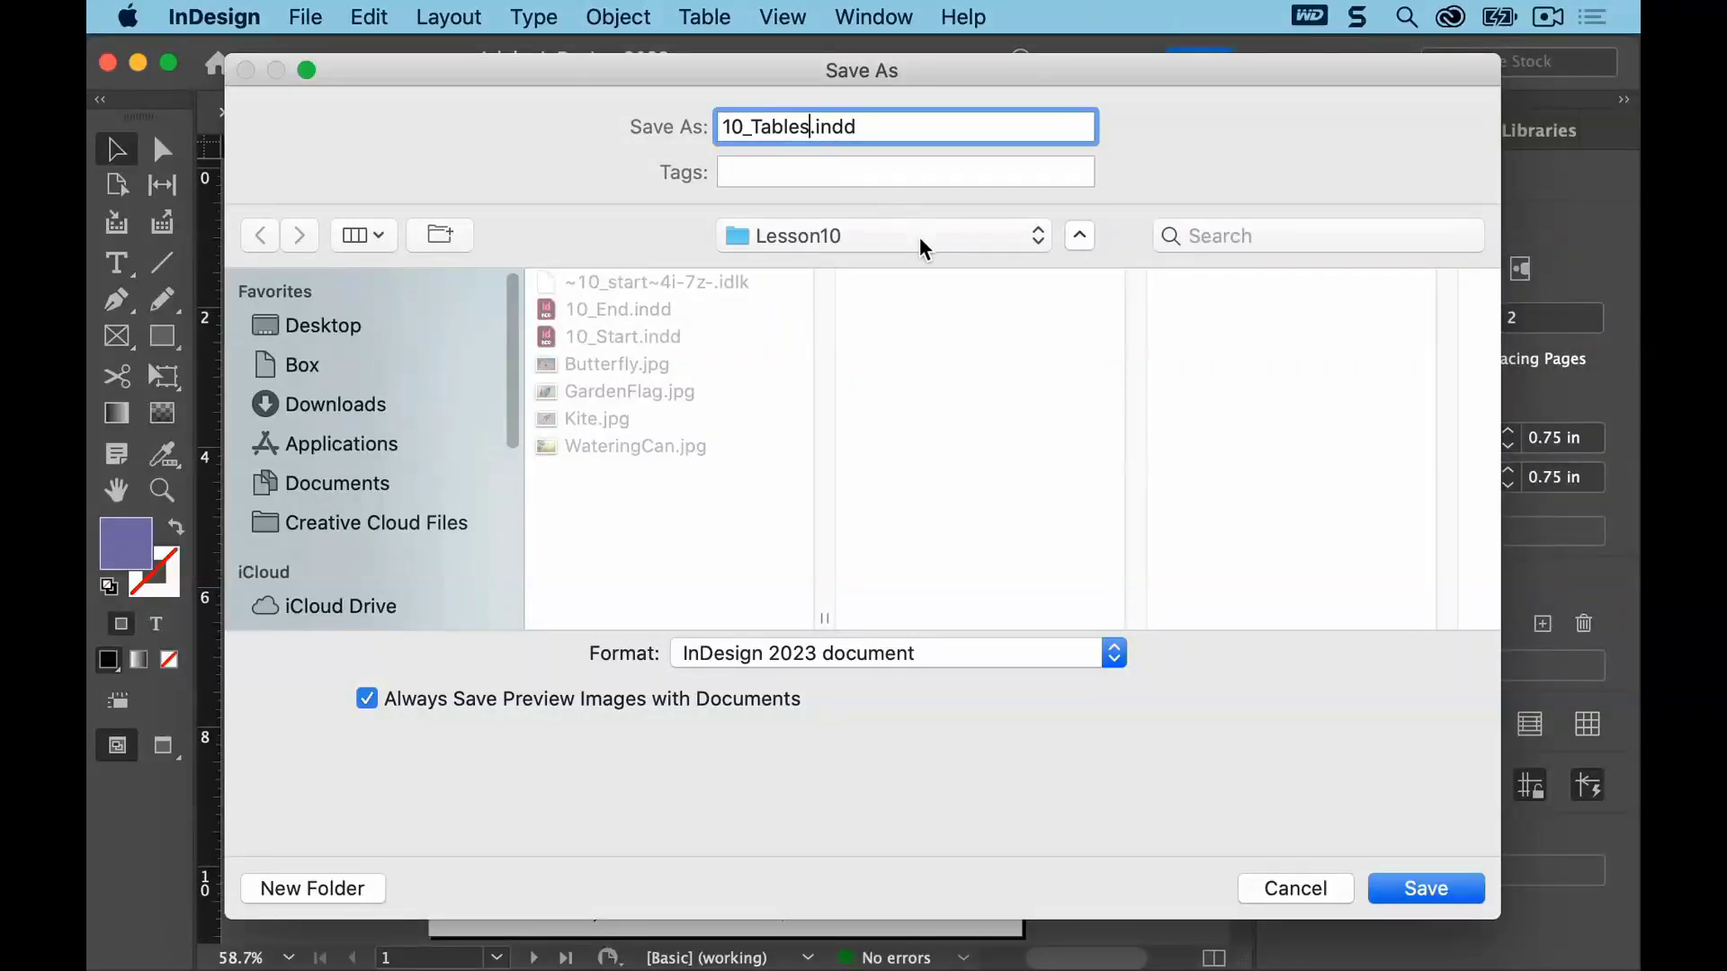
left_click(1409, 887)
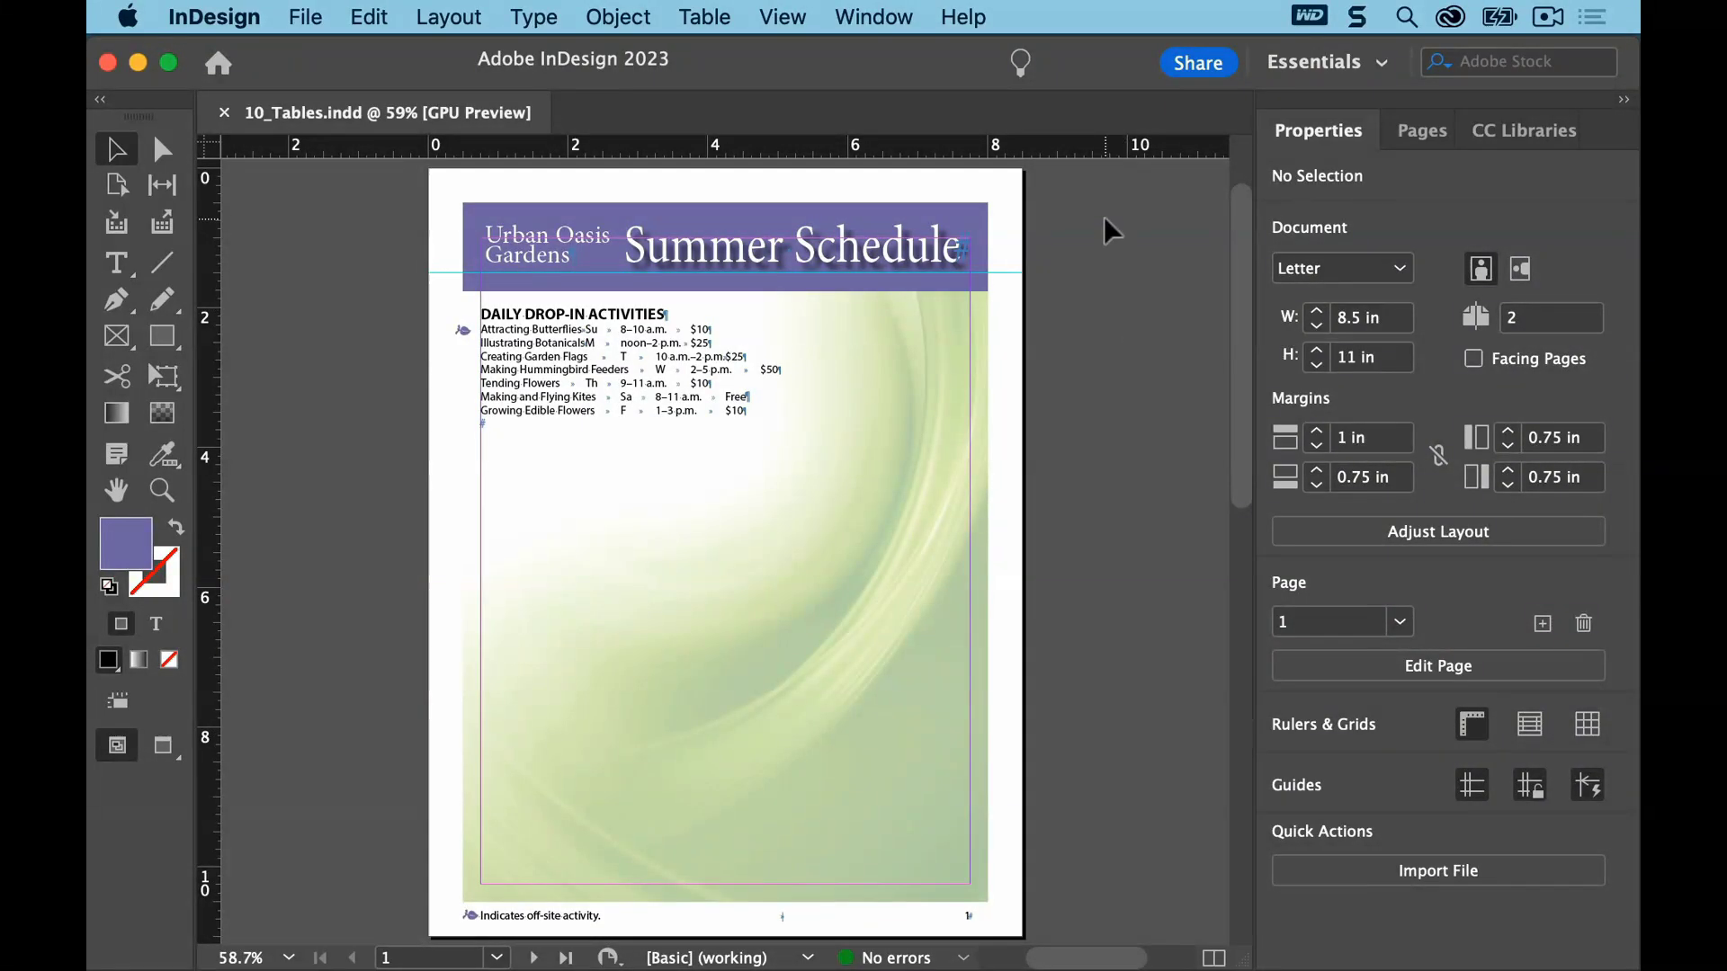
Switch to the Advanced workspace and reset it to its default arrangement
left_click(903, 19)
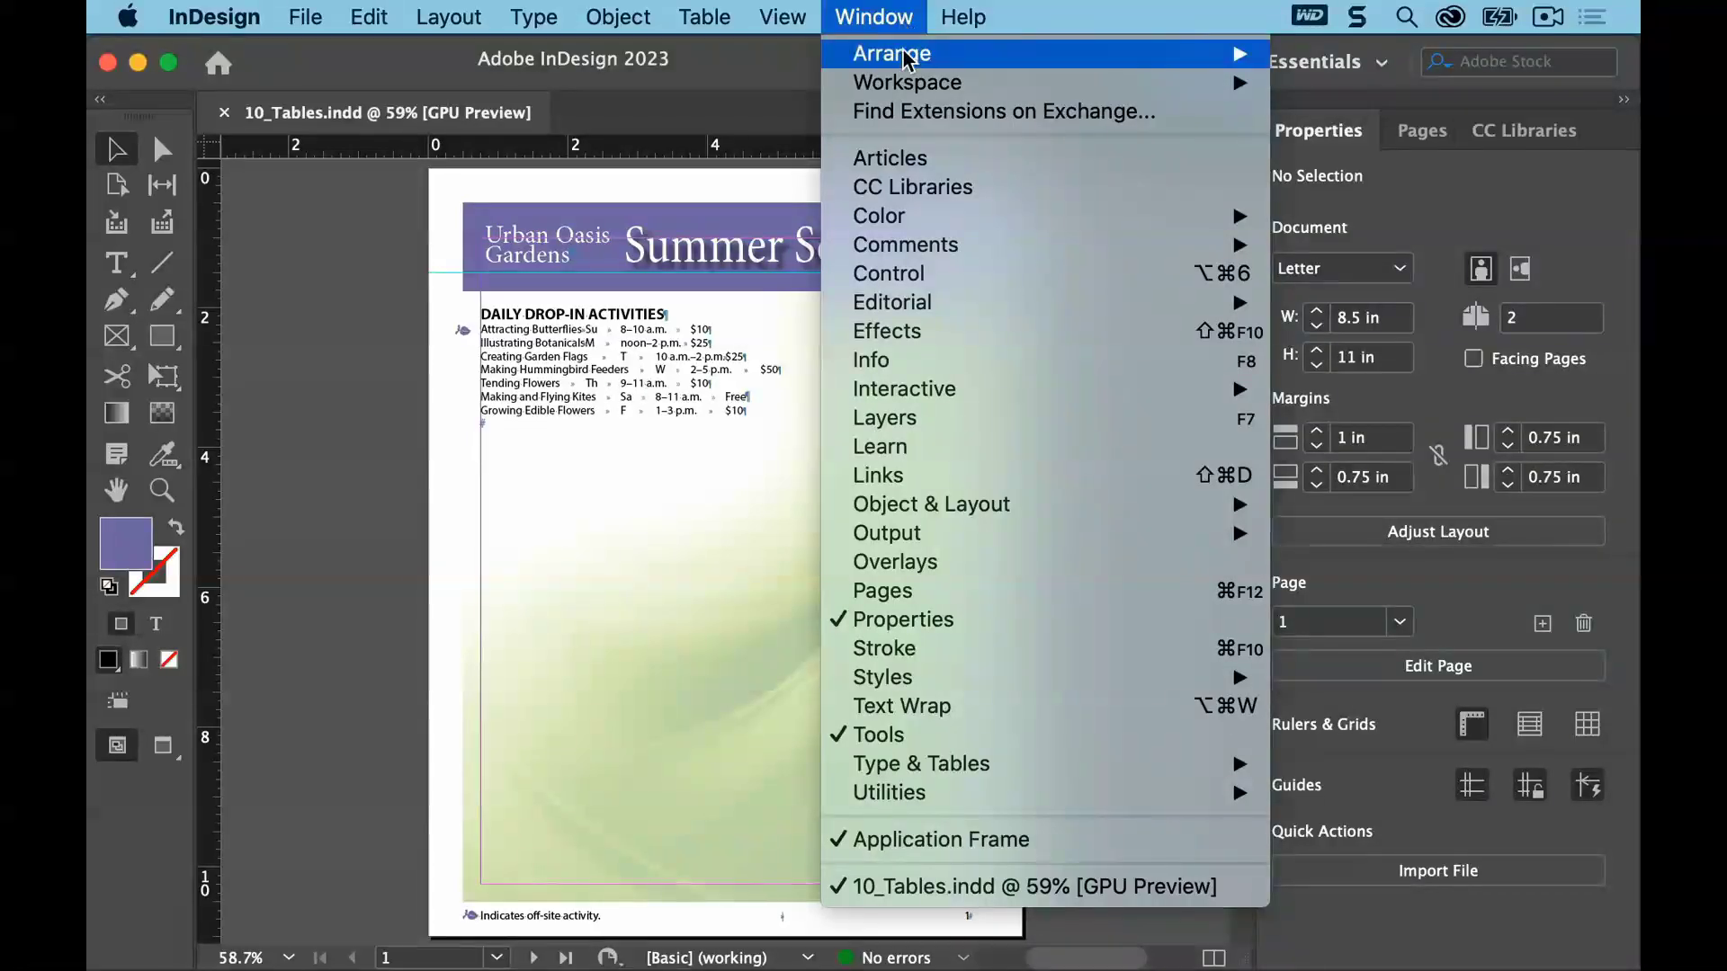
mouse_move(913, 86)
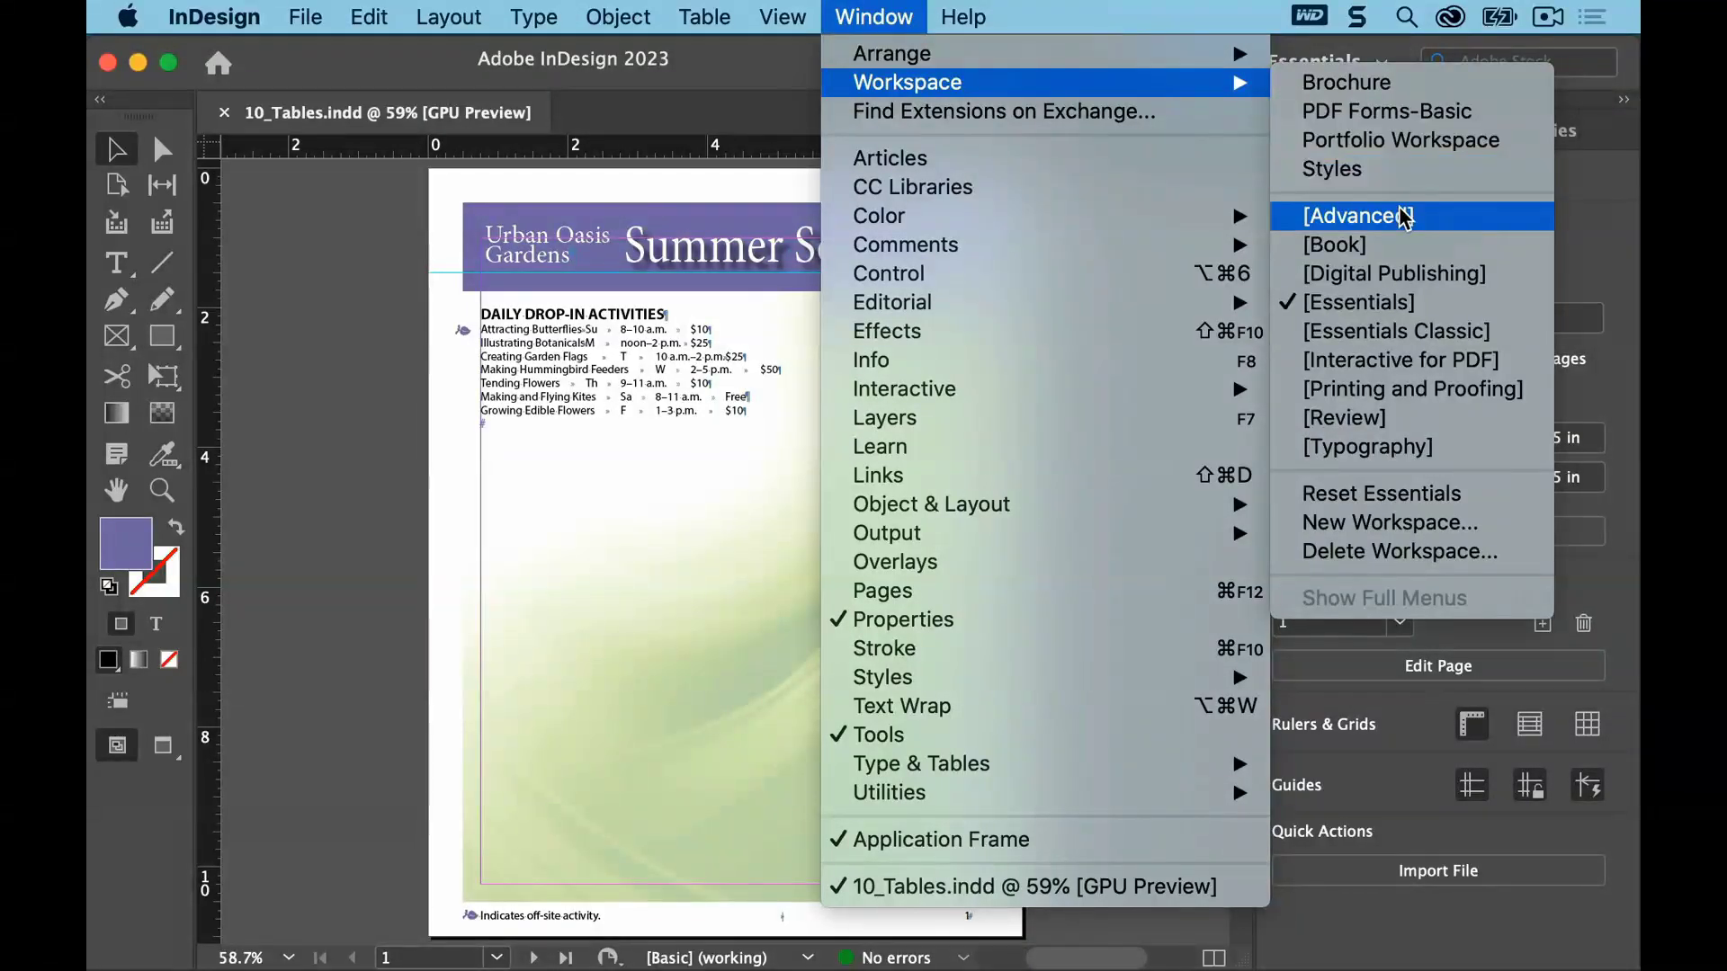
left_click(1376, 216)
left_click(884, 13)
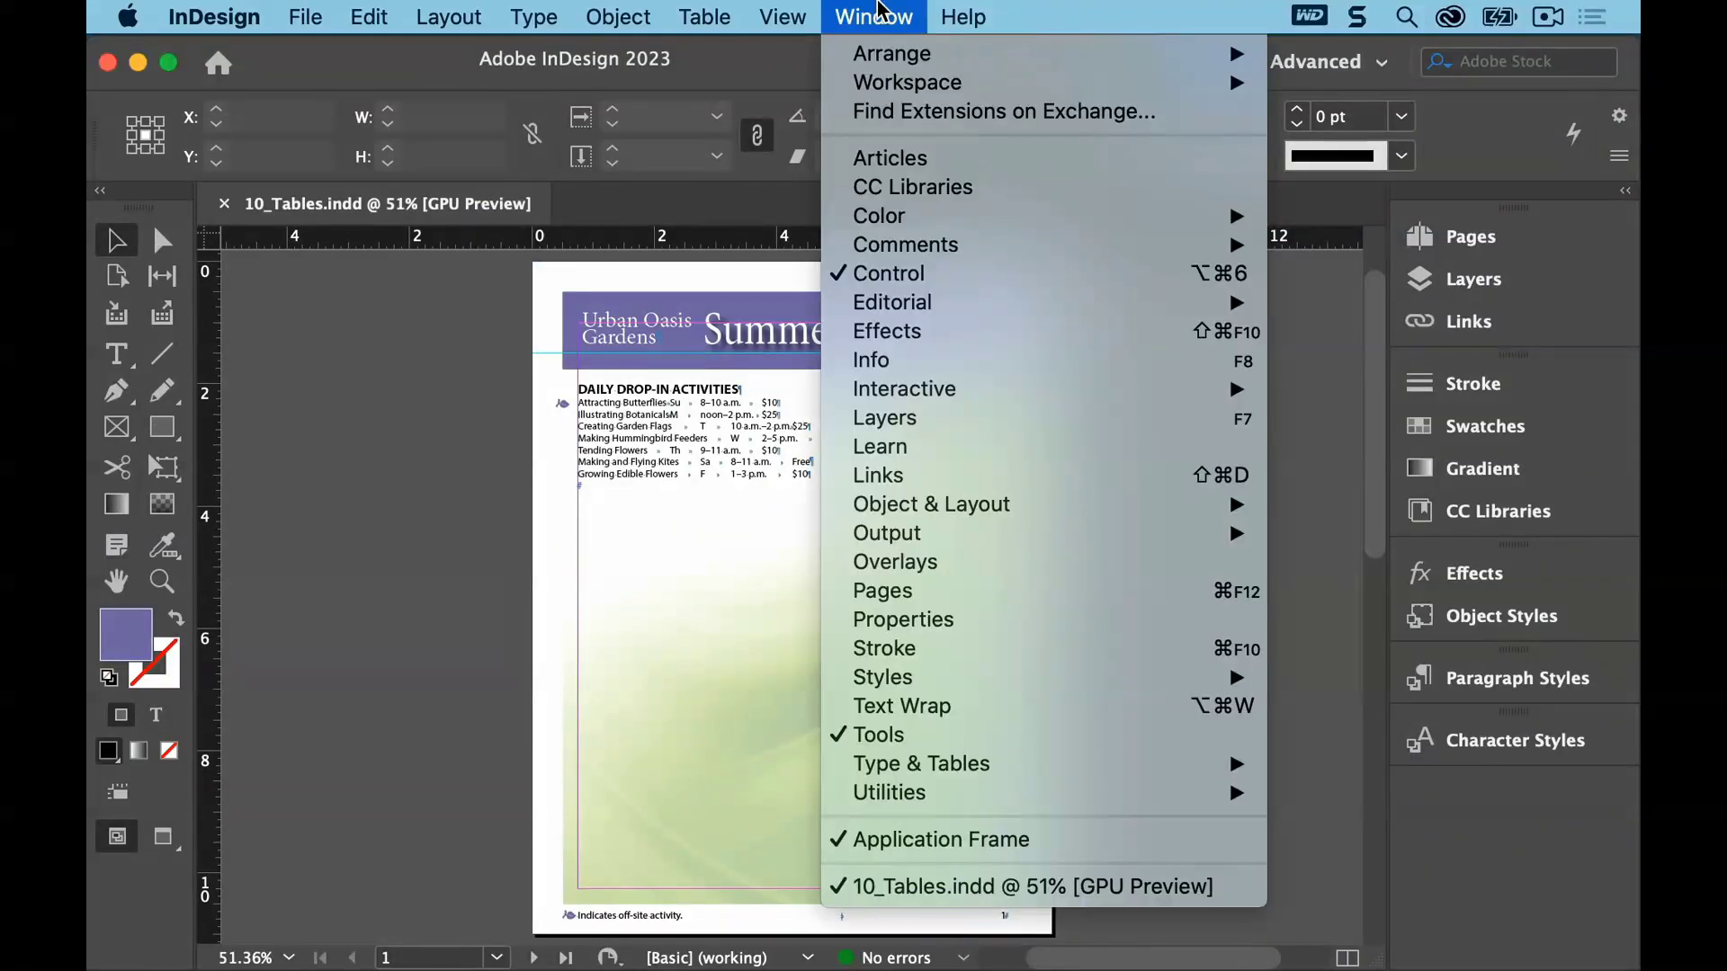
mouse_move(917, 83)
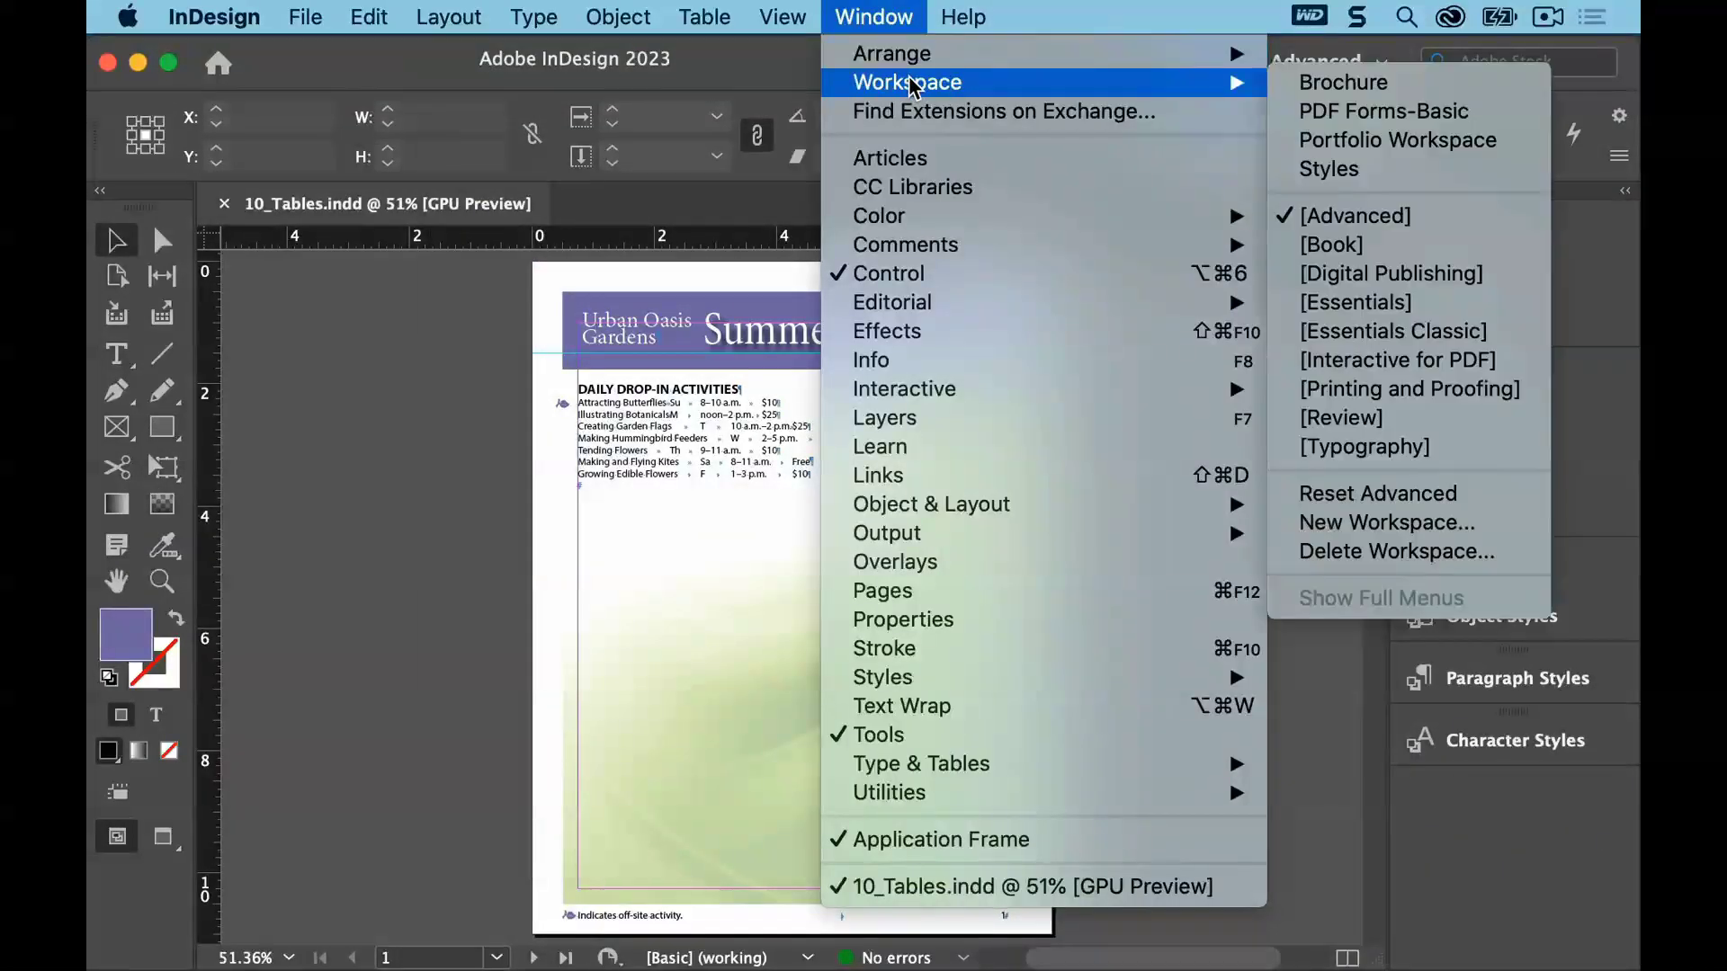
left_click(1377, 493)
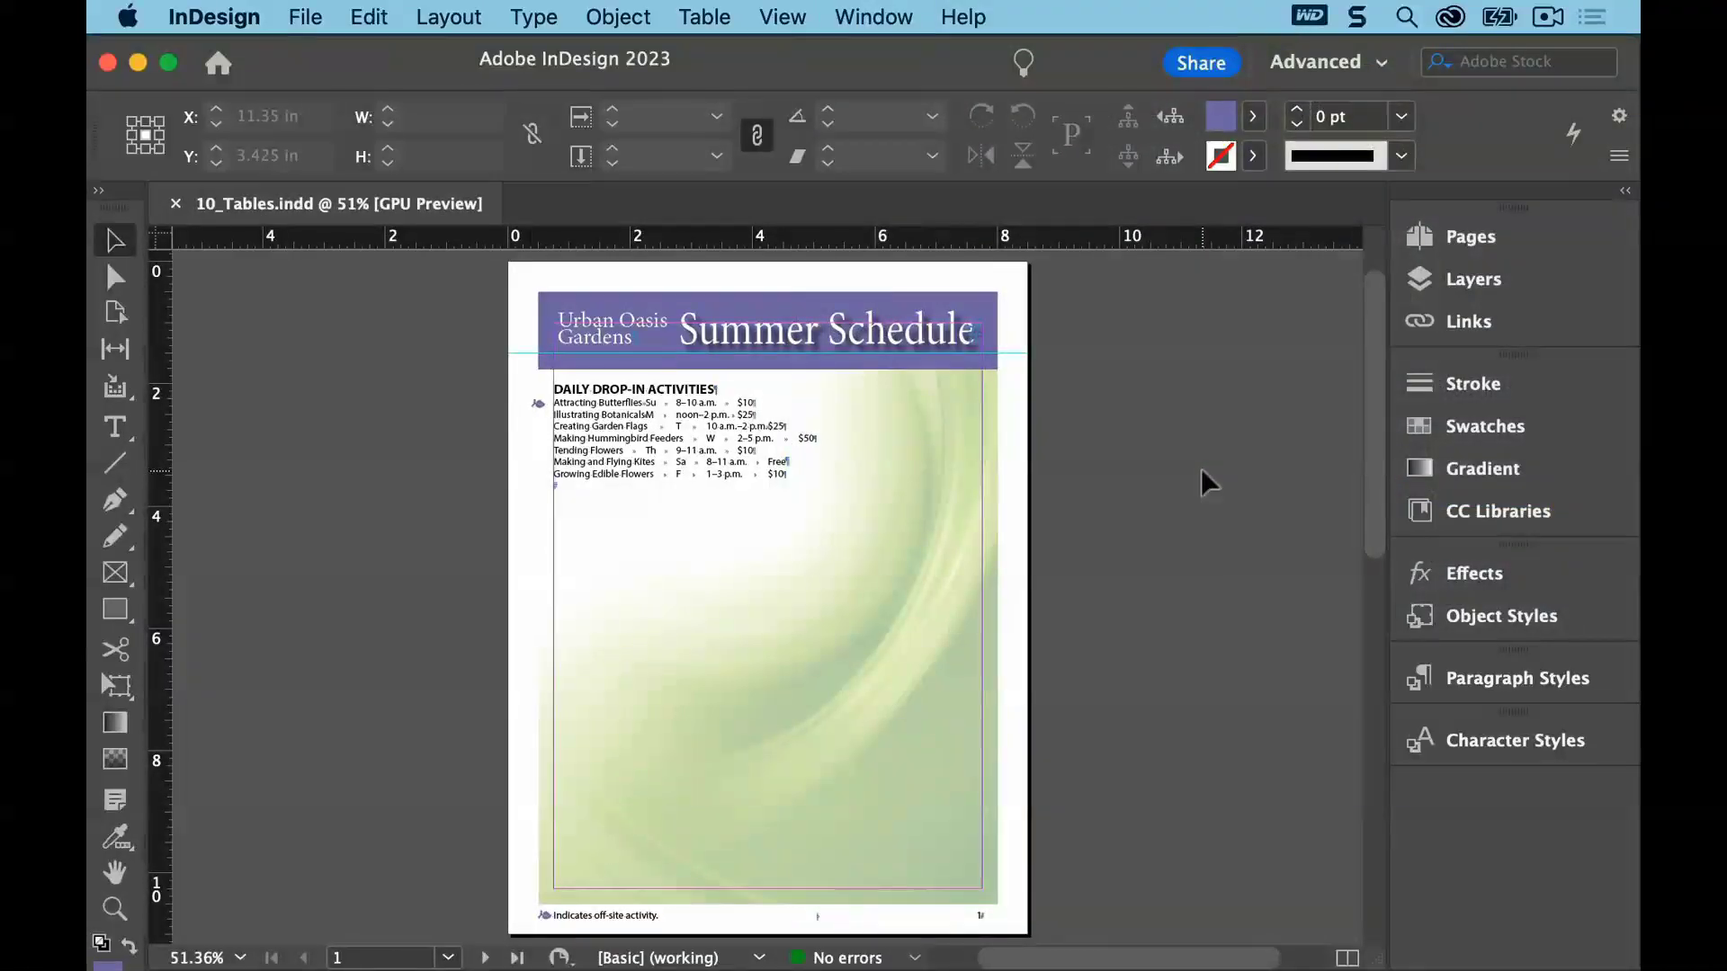
Open the finished sample file 10_End.indd from the Lesson10 folder for reference
left_click(306, 16)
left_click(326, 79)
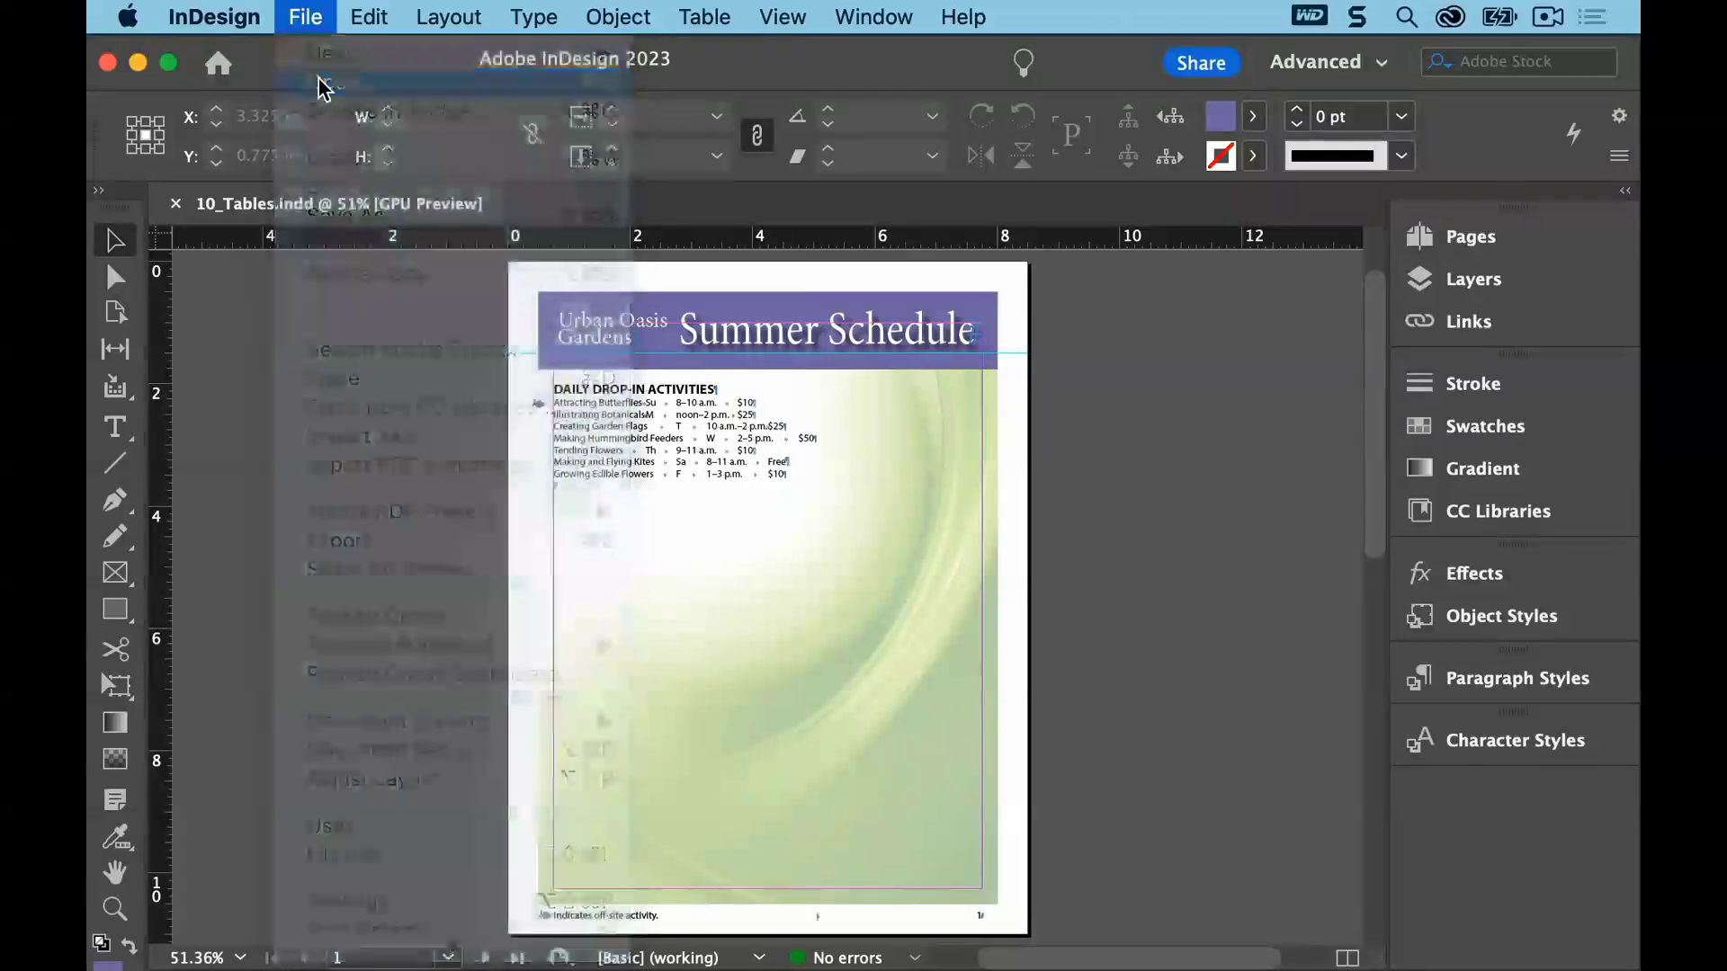
left_click(634, 247)
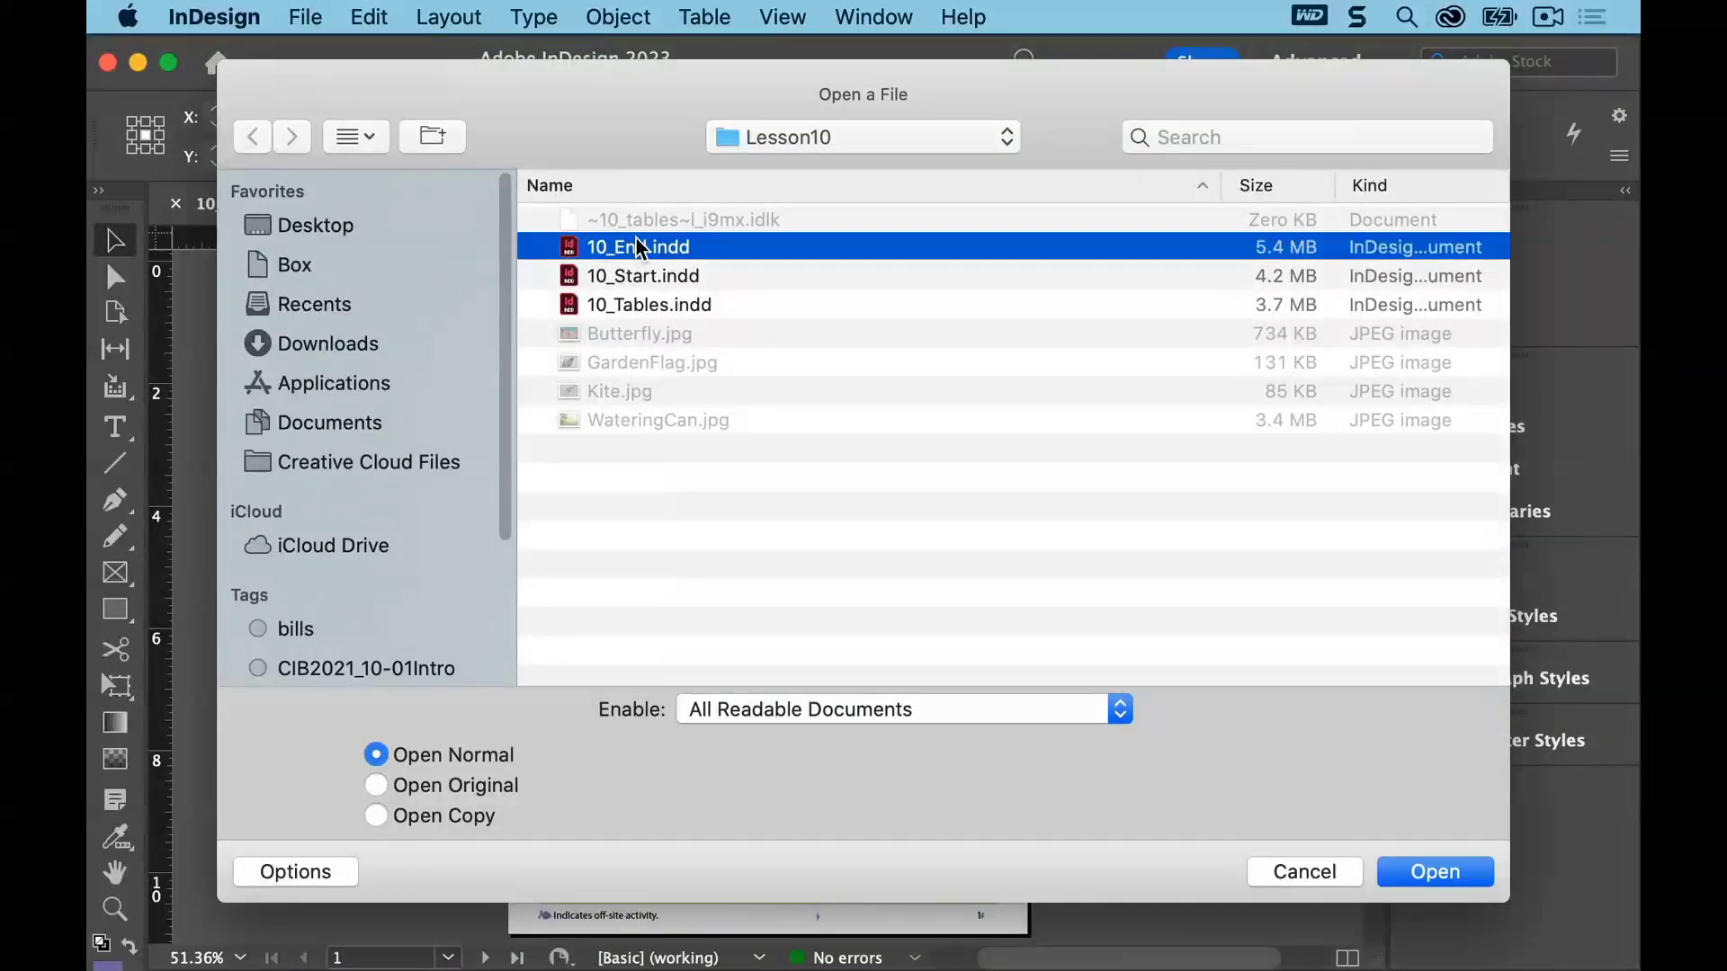
left_click(1436, 872)
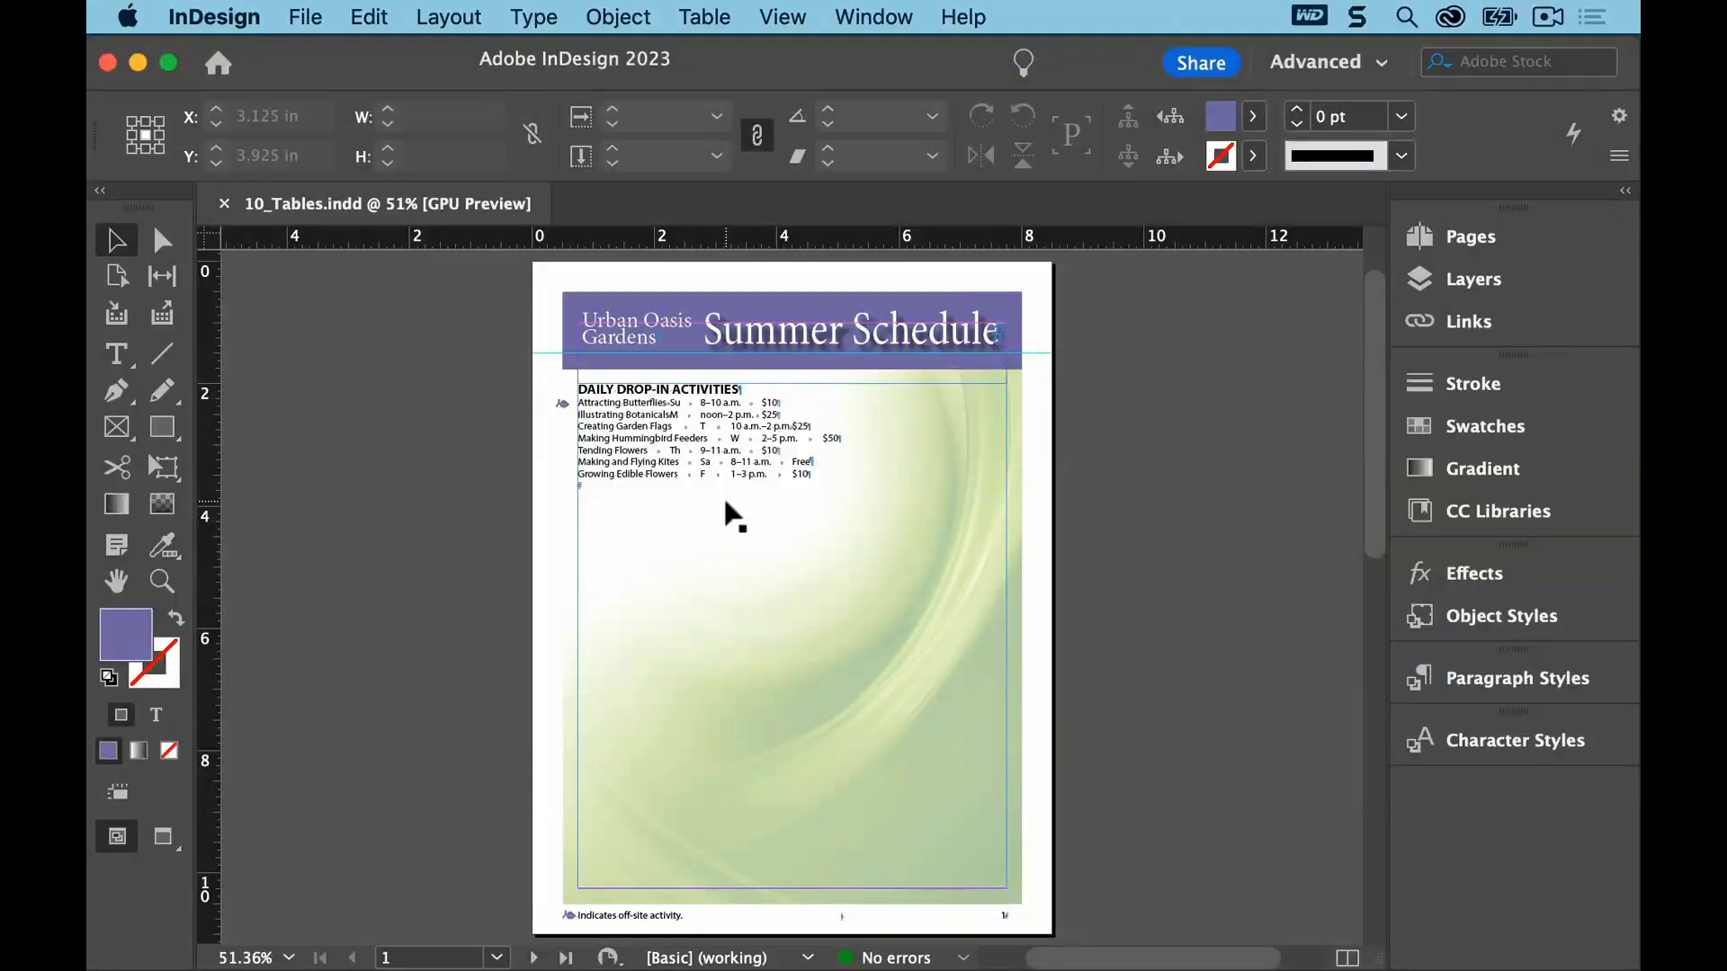
Convert all the "Daily Drop-In Activities" text to a table with Tab column and Paragraph row separators and no table style, and save the document
left_click(783, 17)
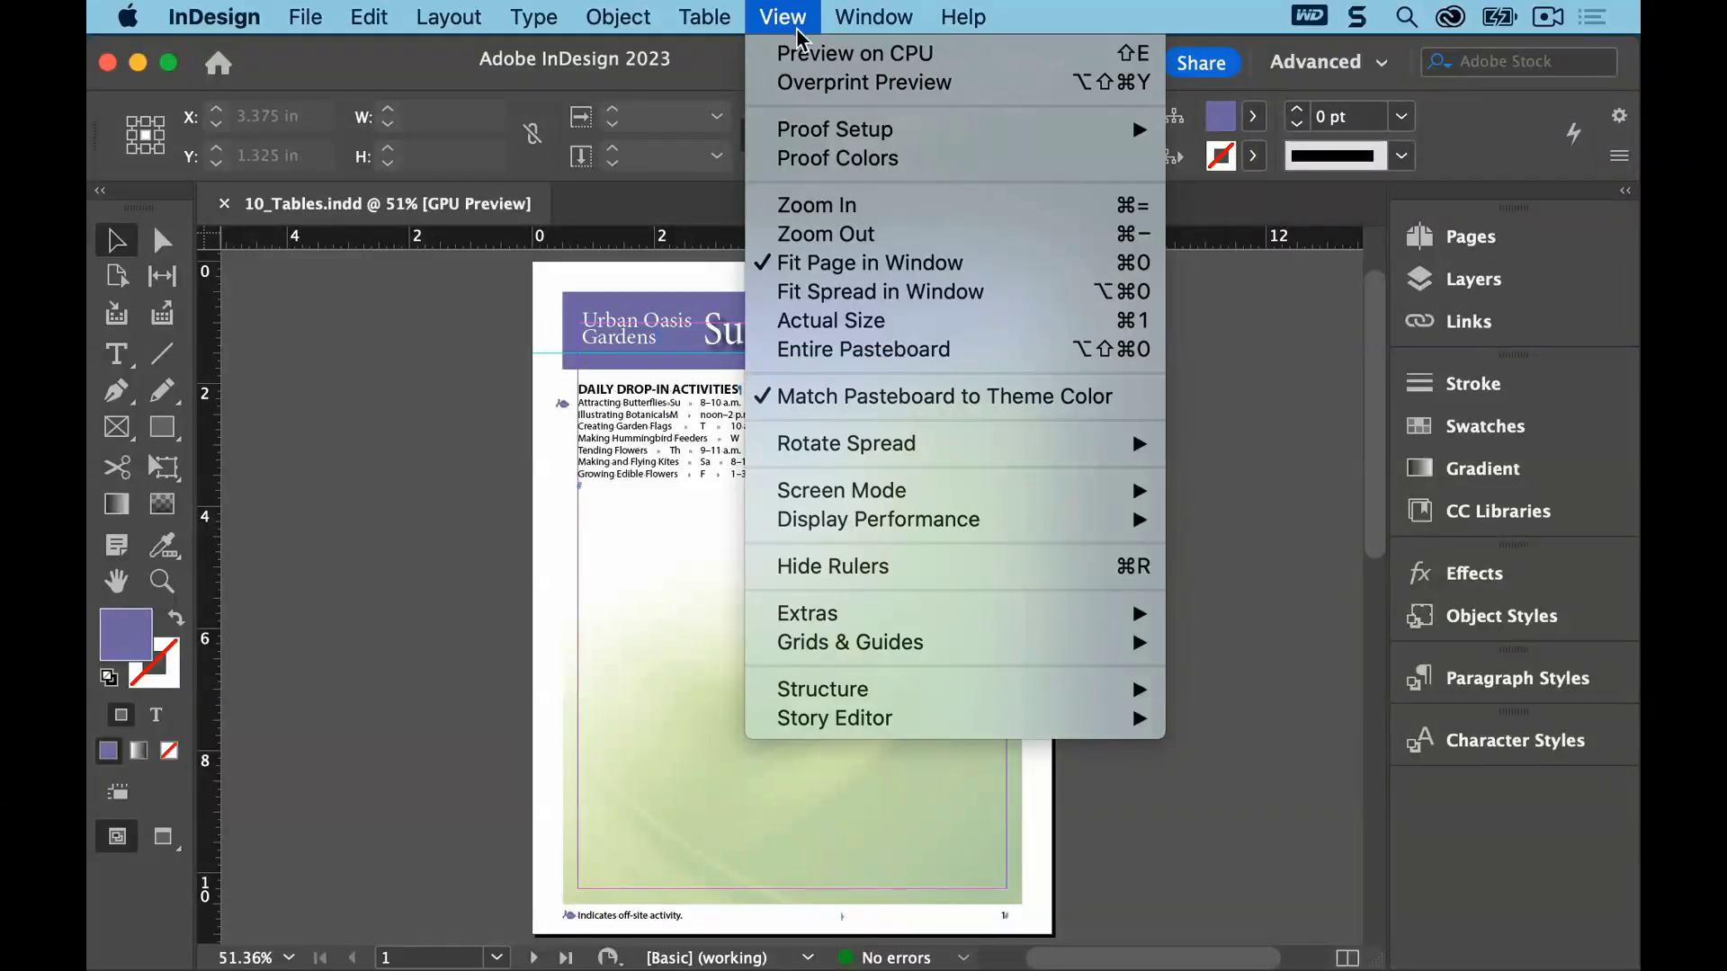
left_click(849, 323)
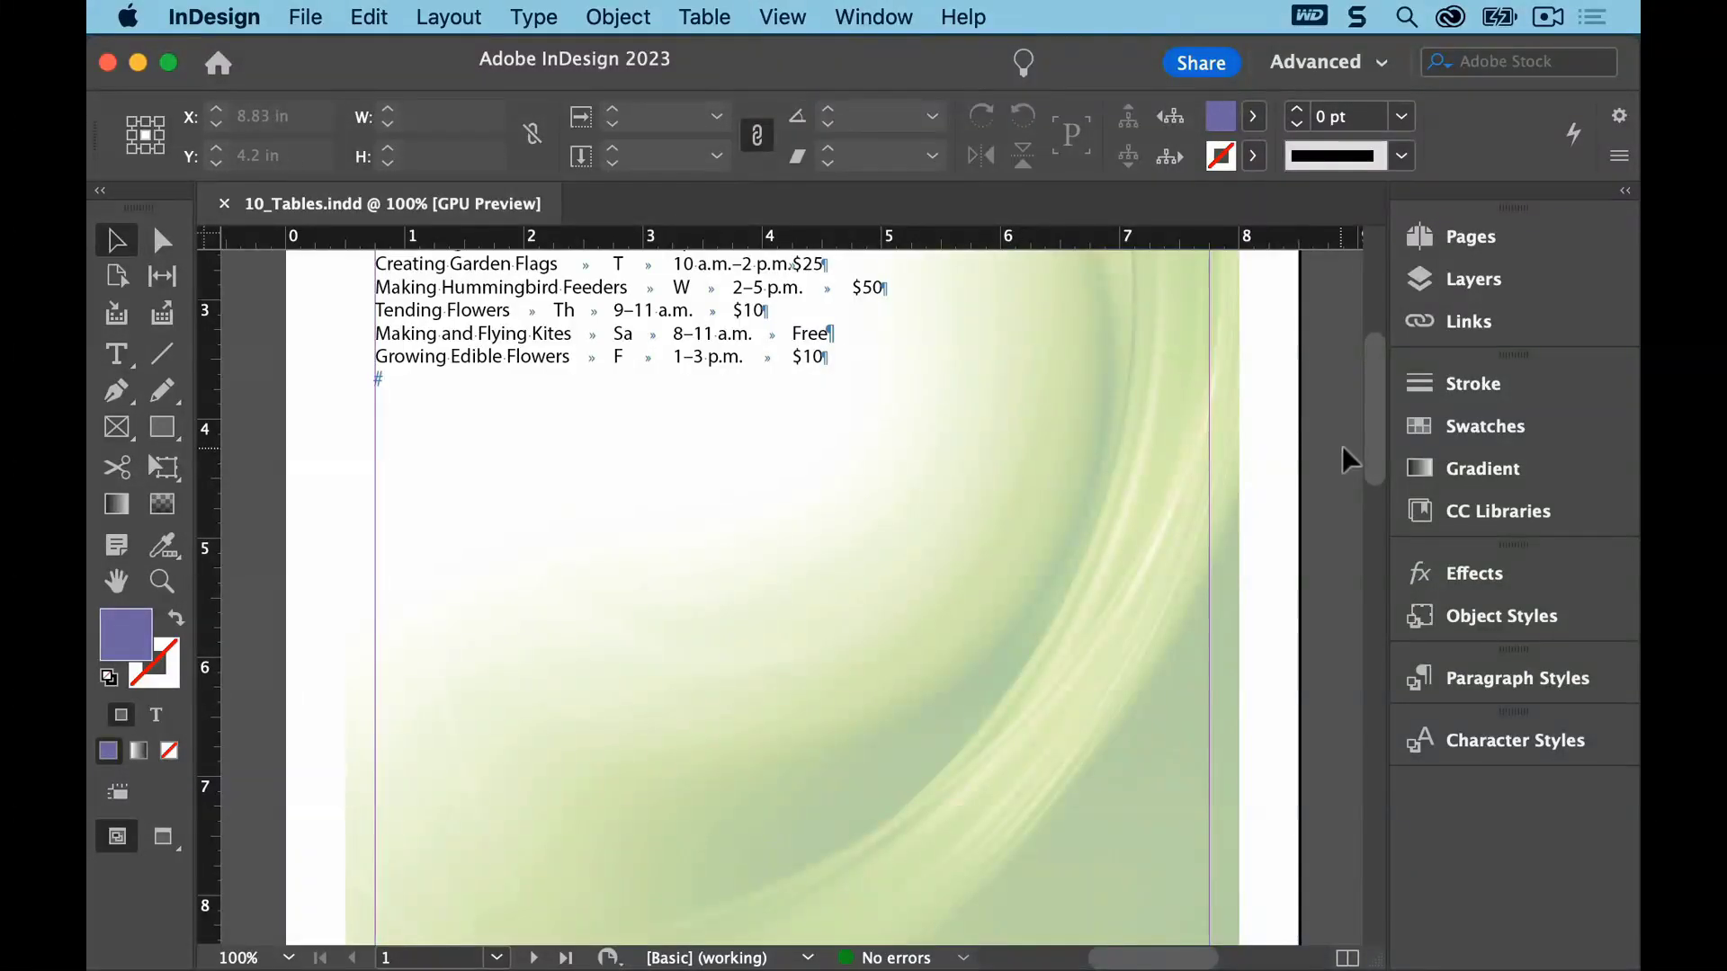
scroll(1378, 437, "up", 2)
left_click_drag(1380, 434, 1375, 378)
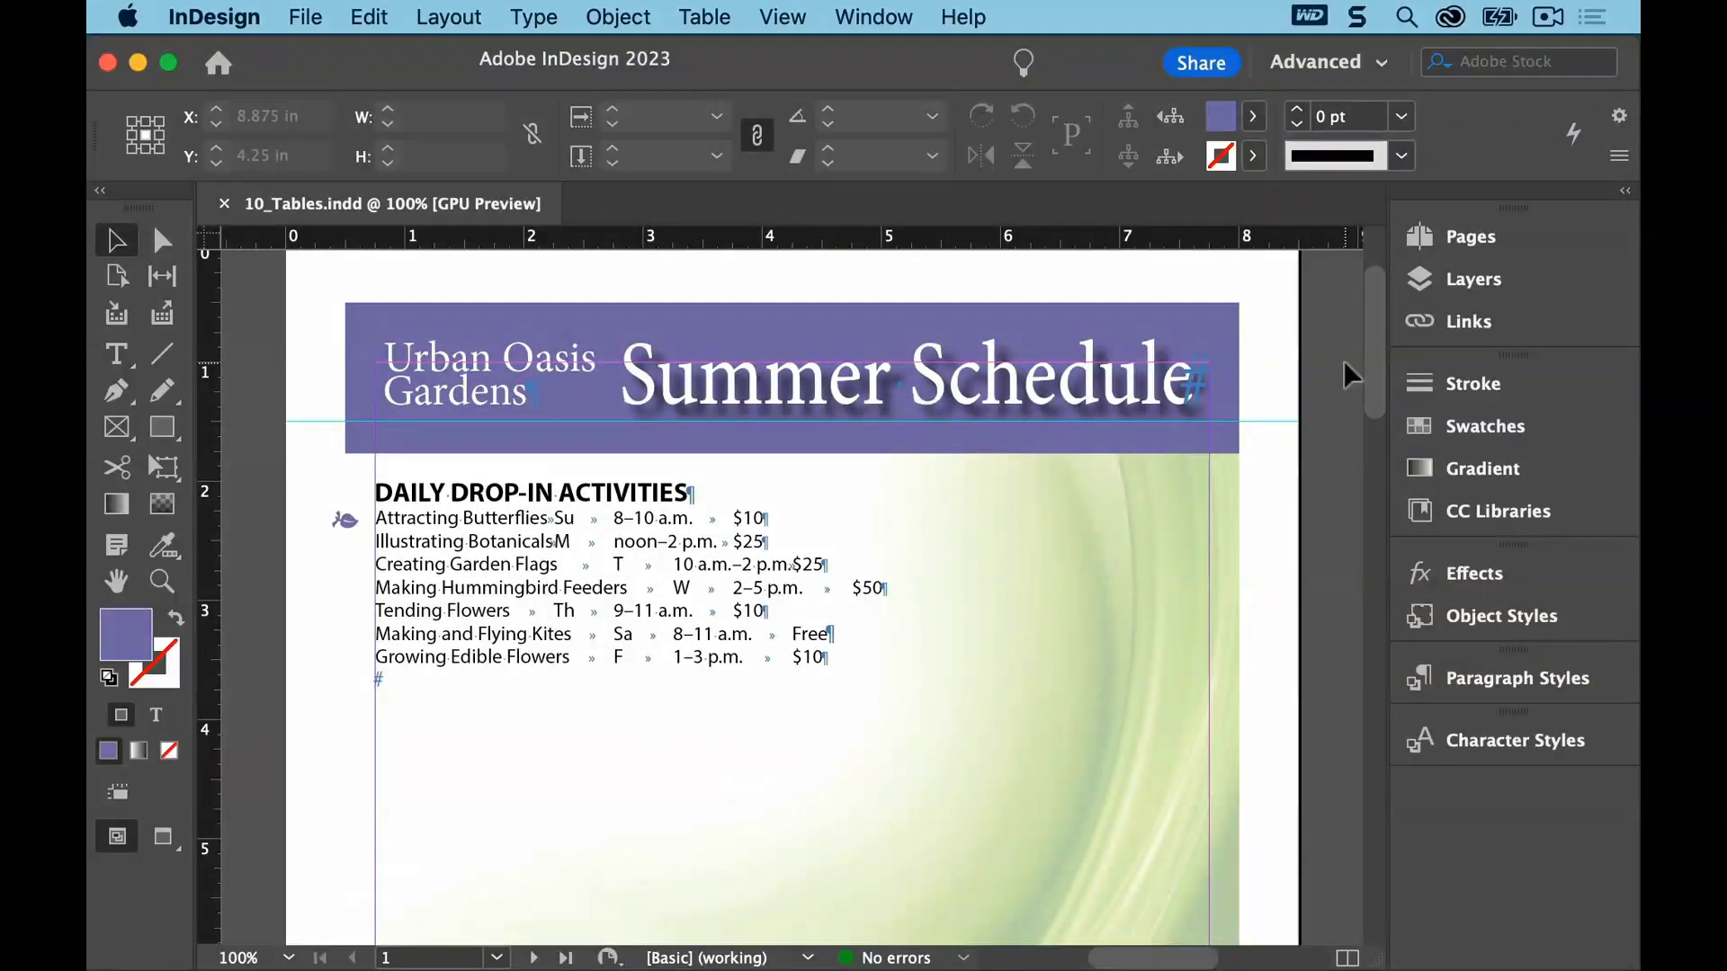
left_click(119, 355)
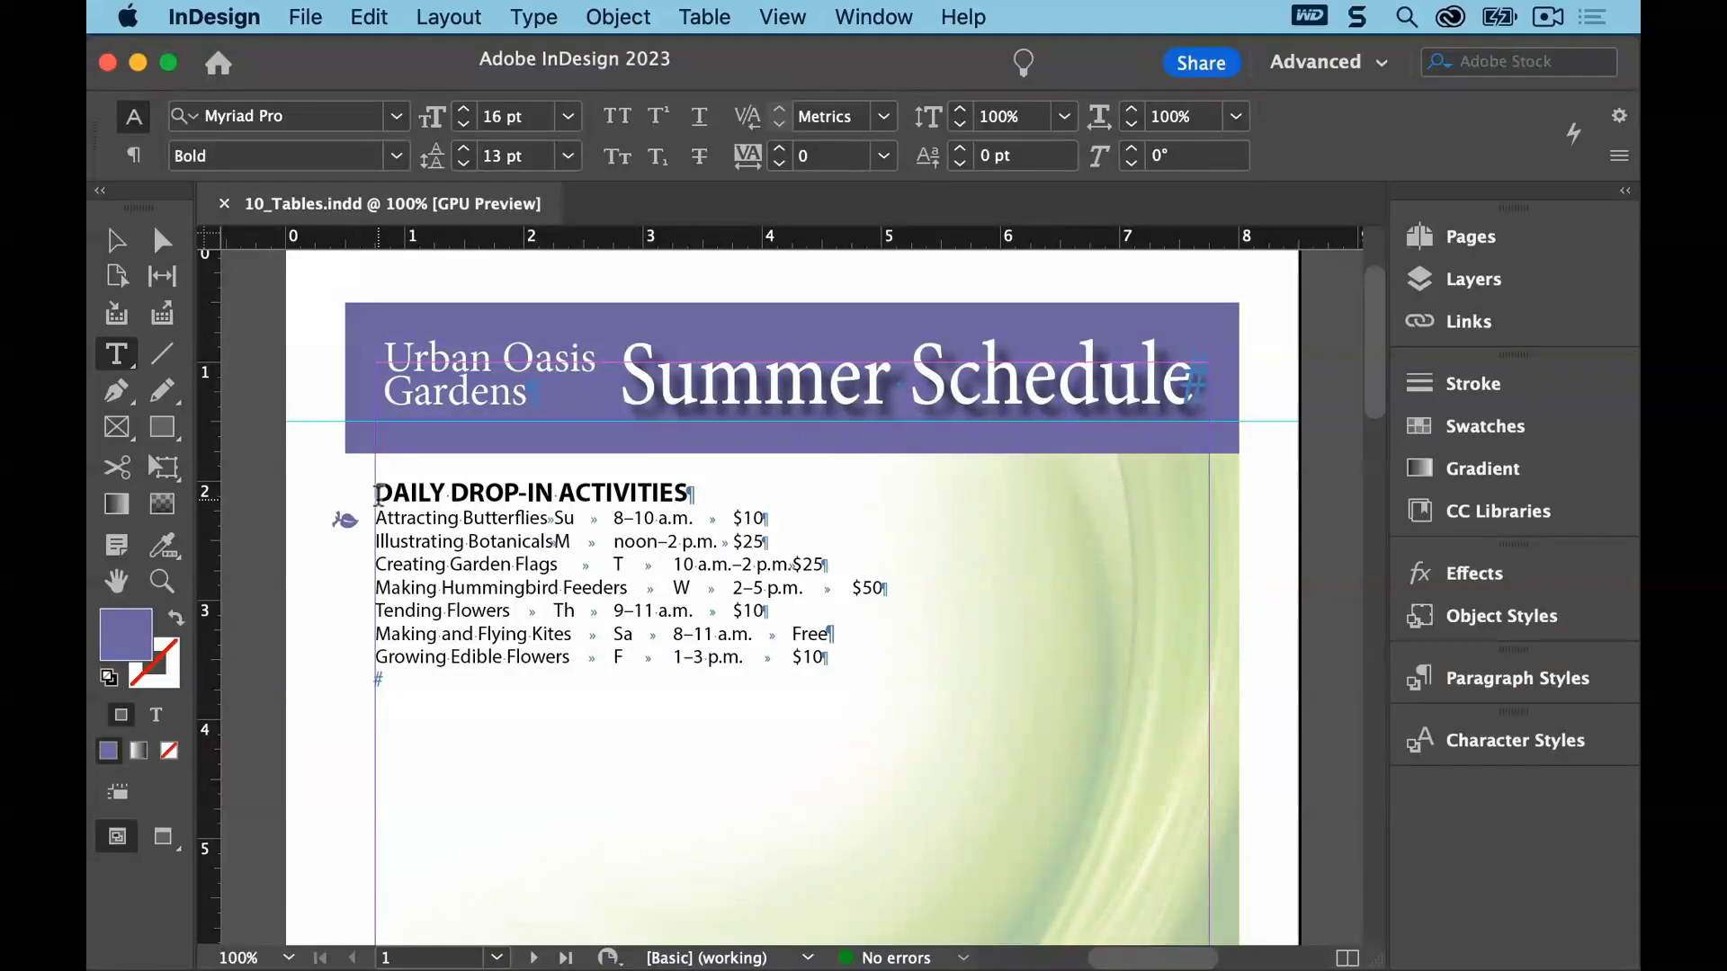
left_click(378, 493)
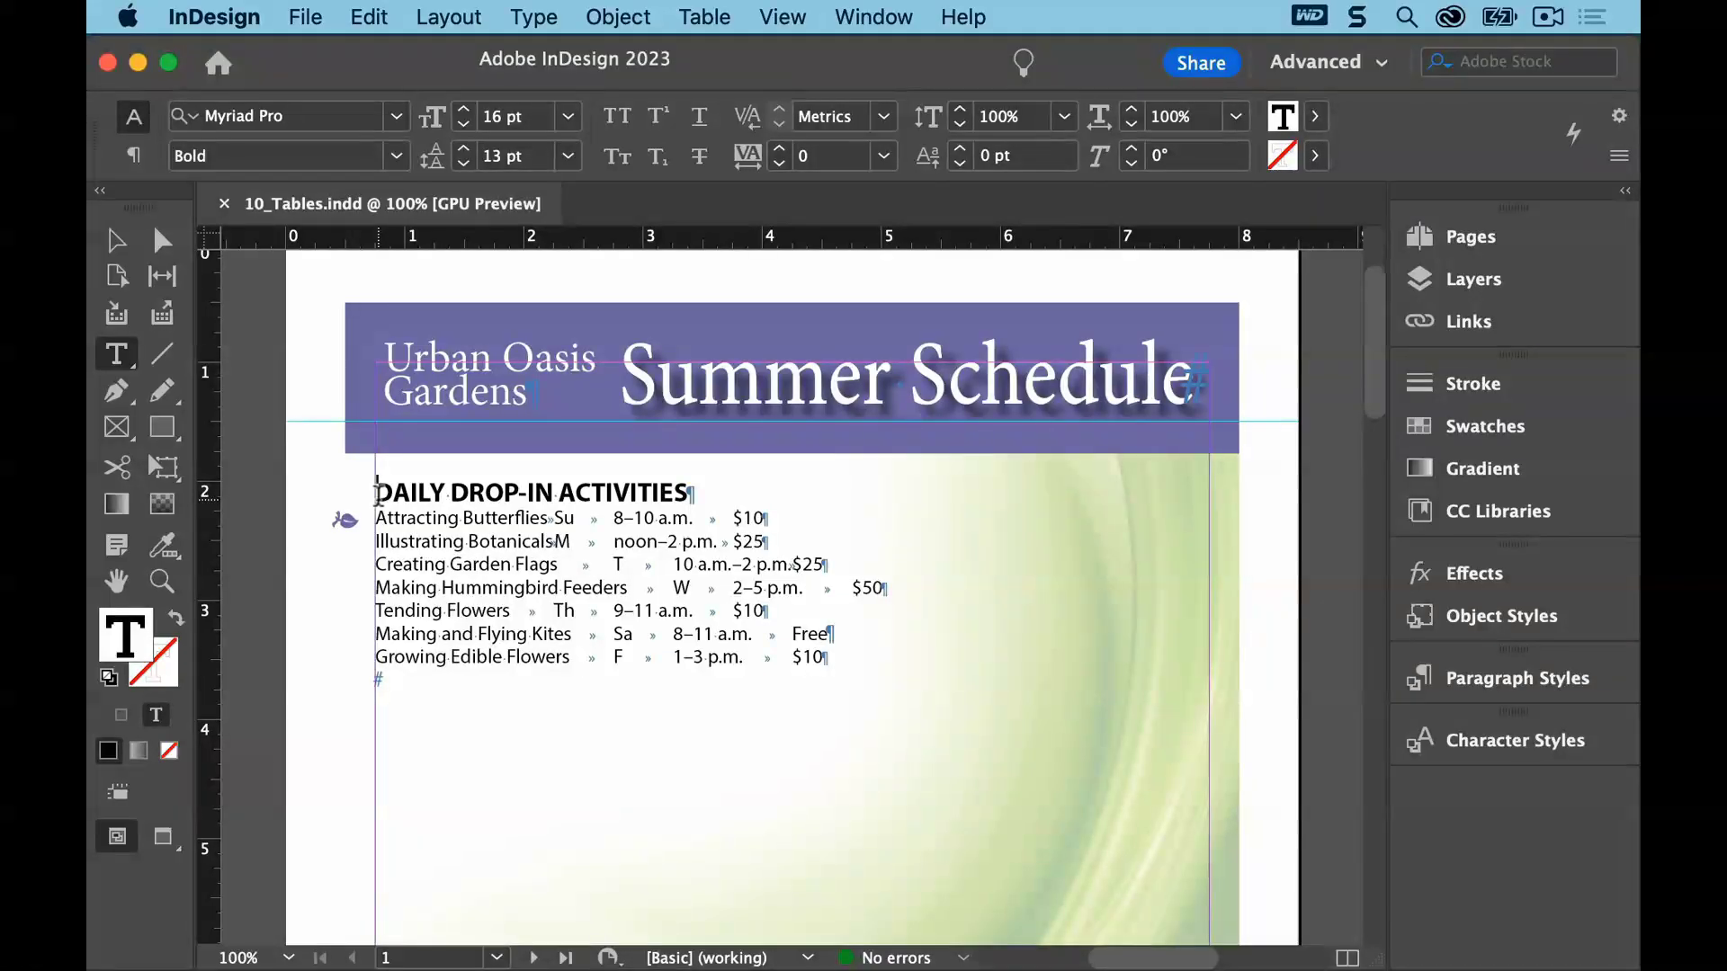
left_click(369, 17)
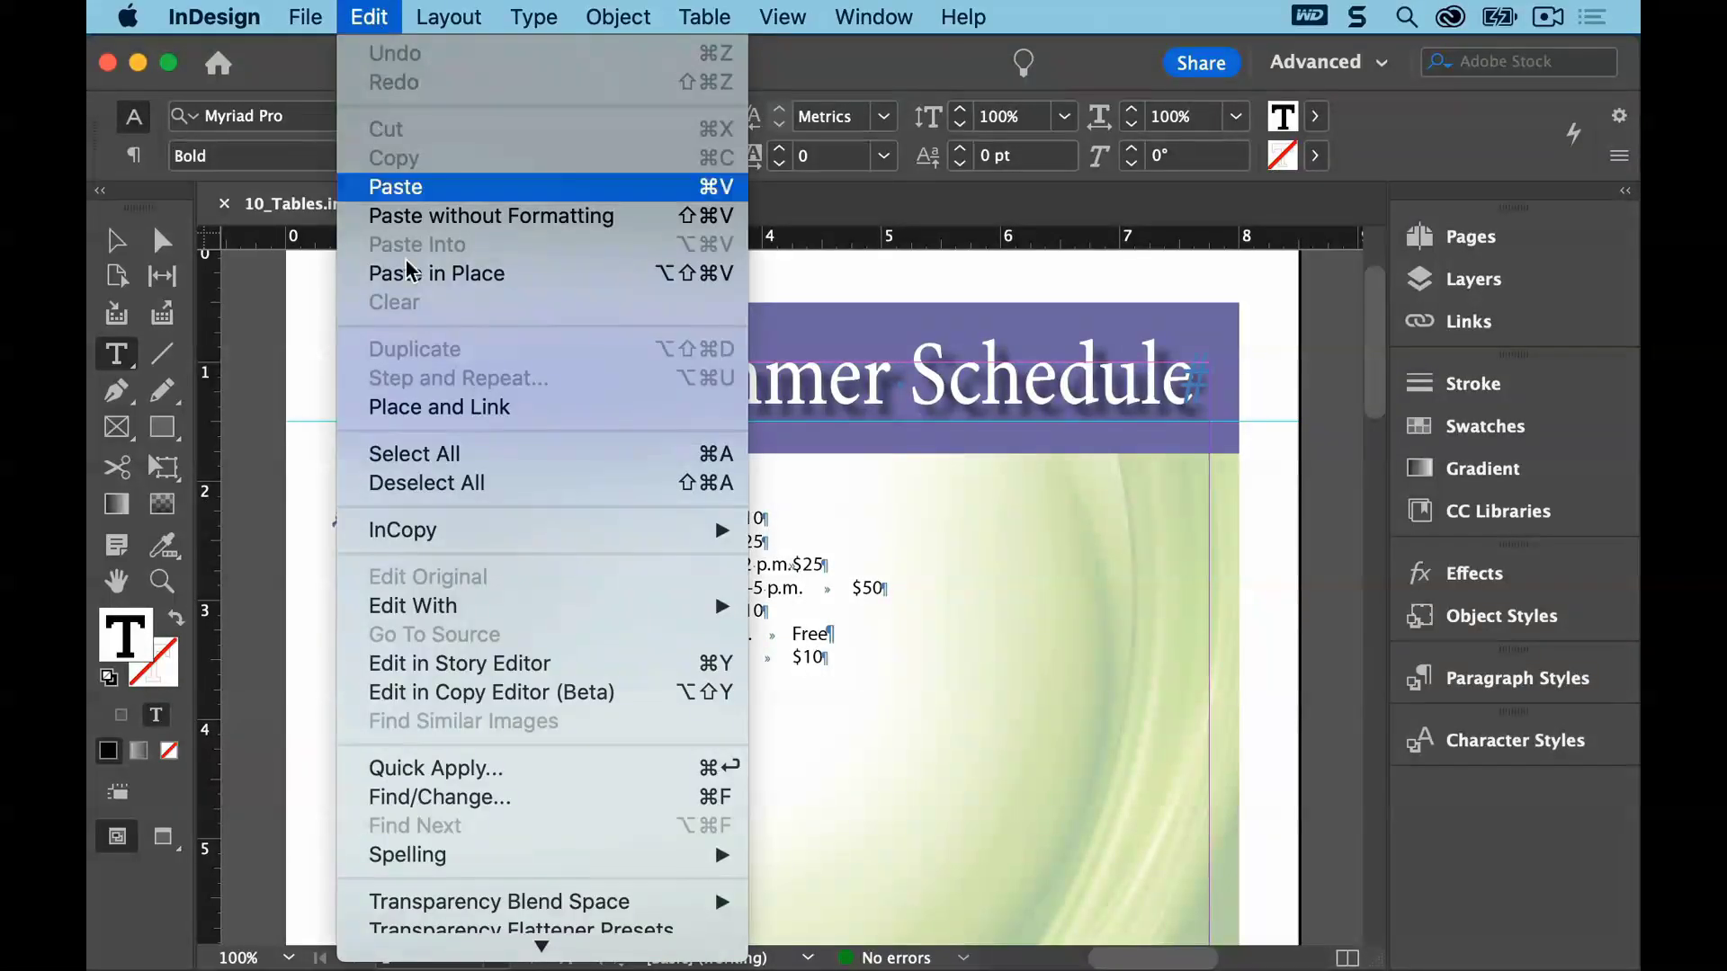
left_click(443, 454)
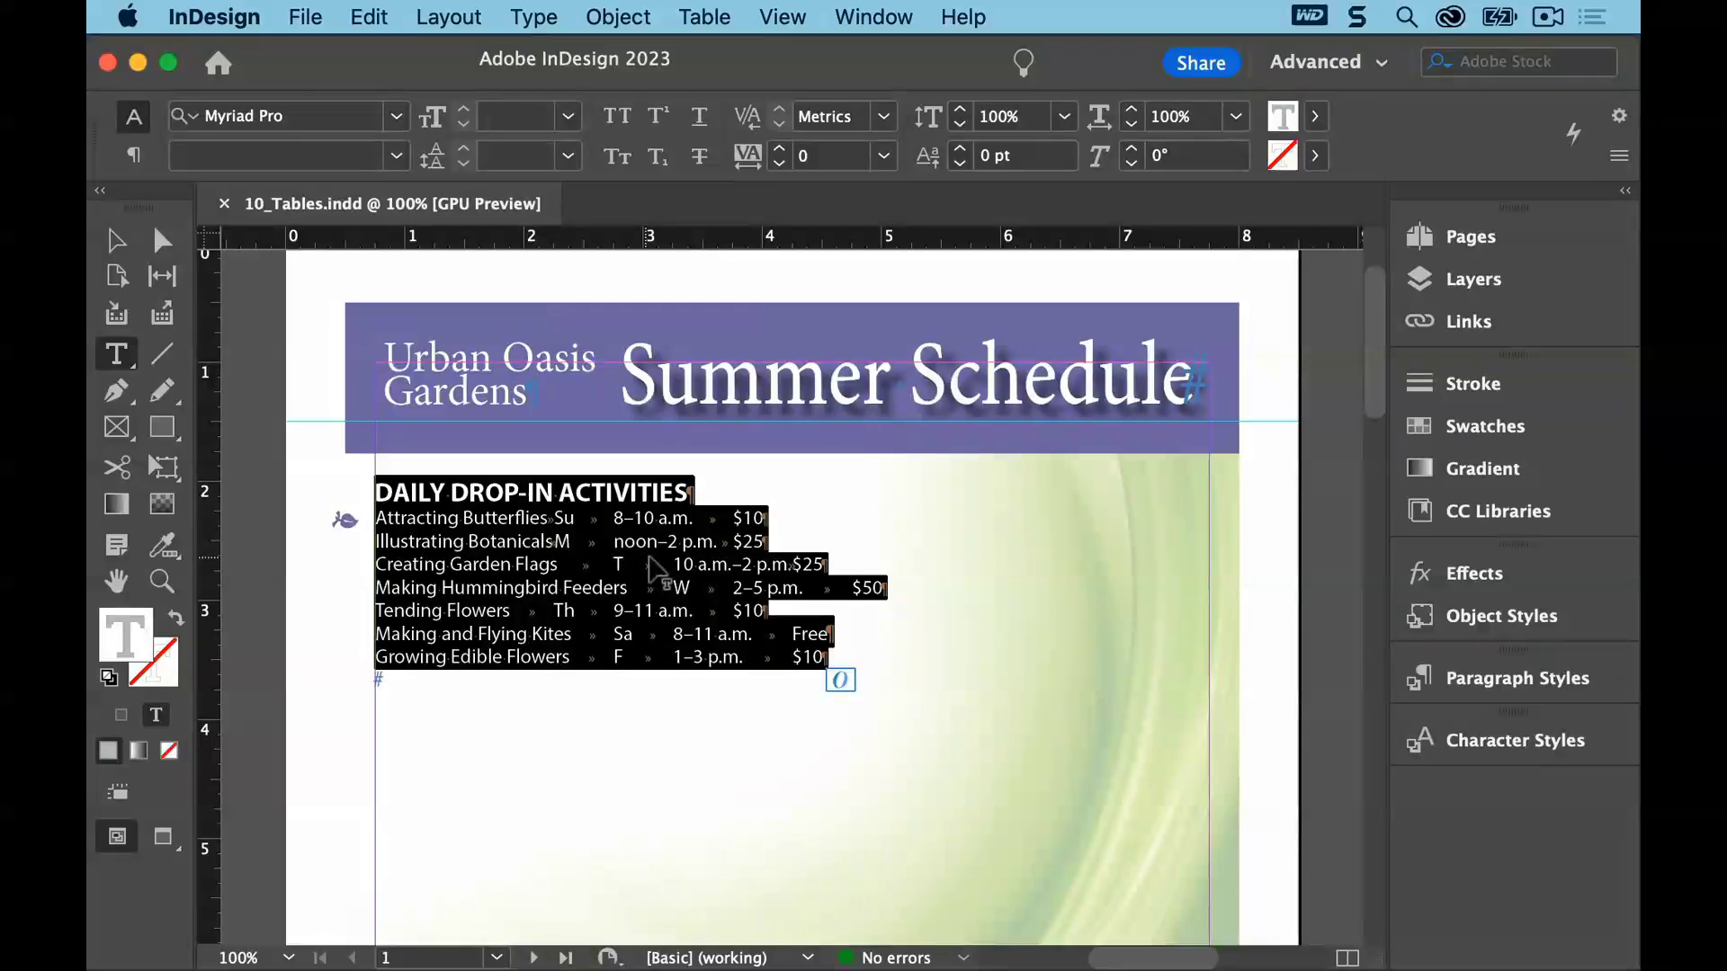
left_click(704, 17)
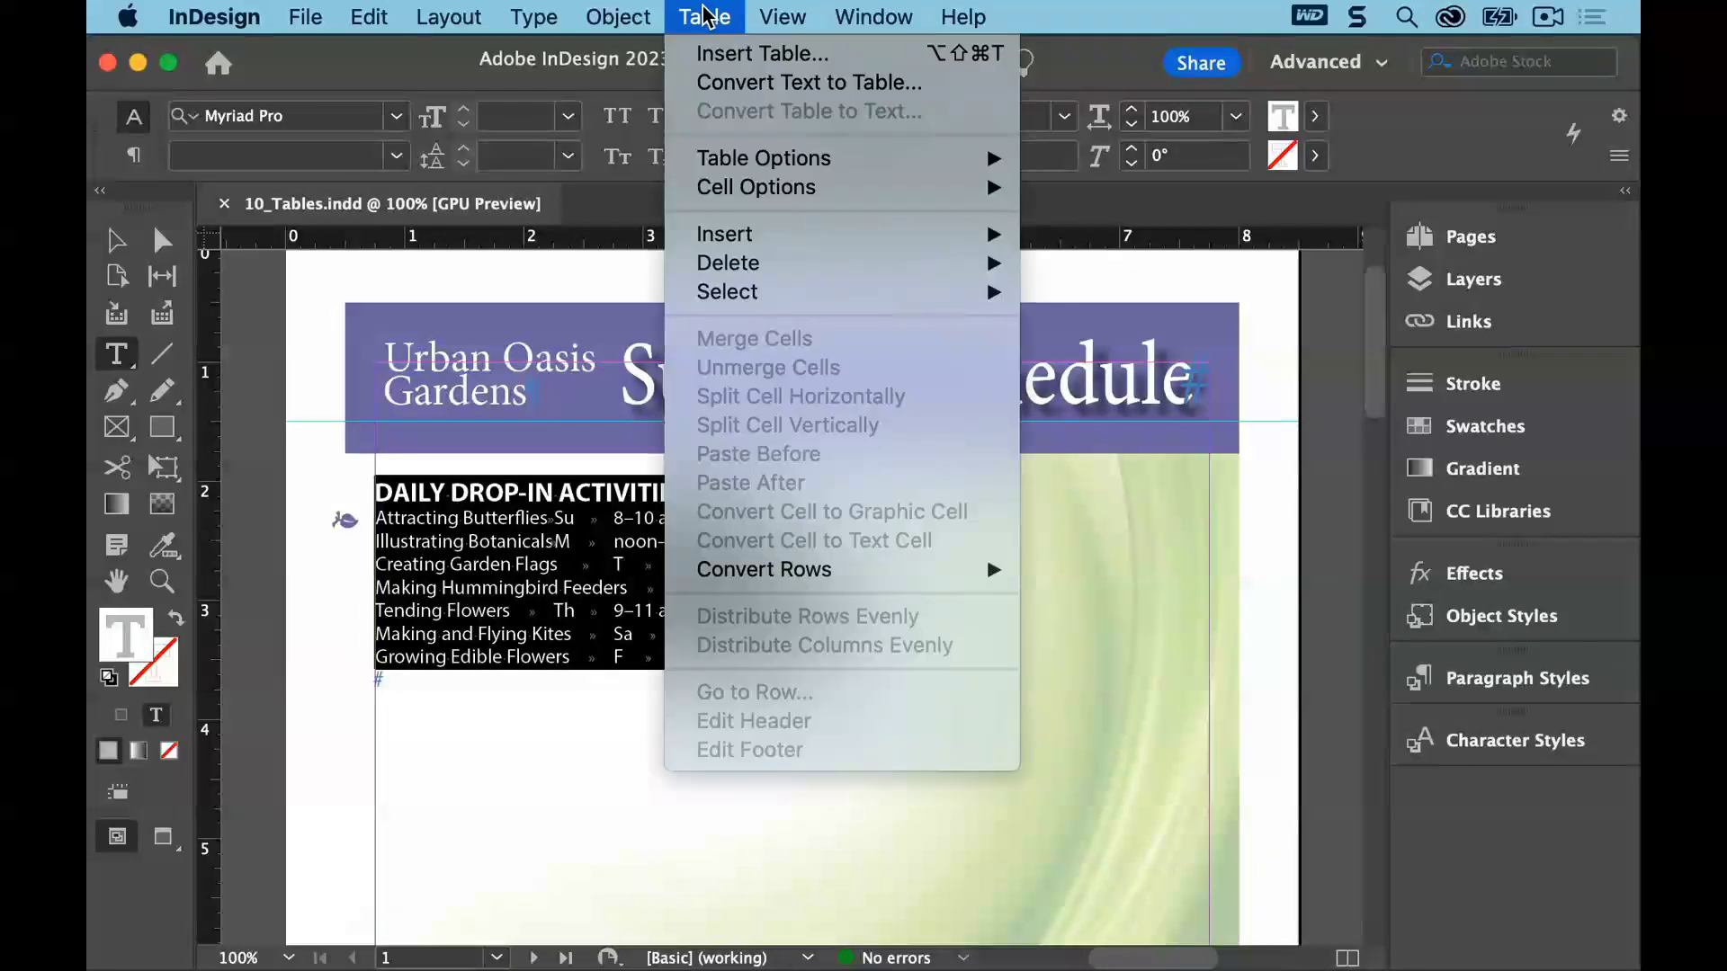
left_click(727, 82)
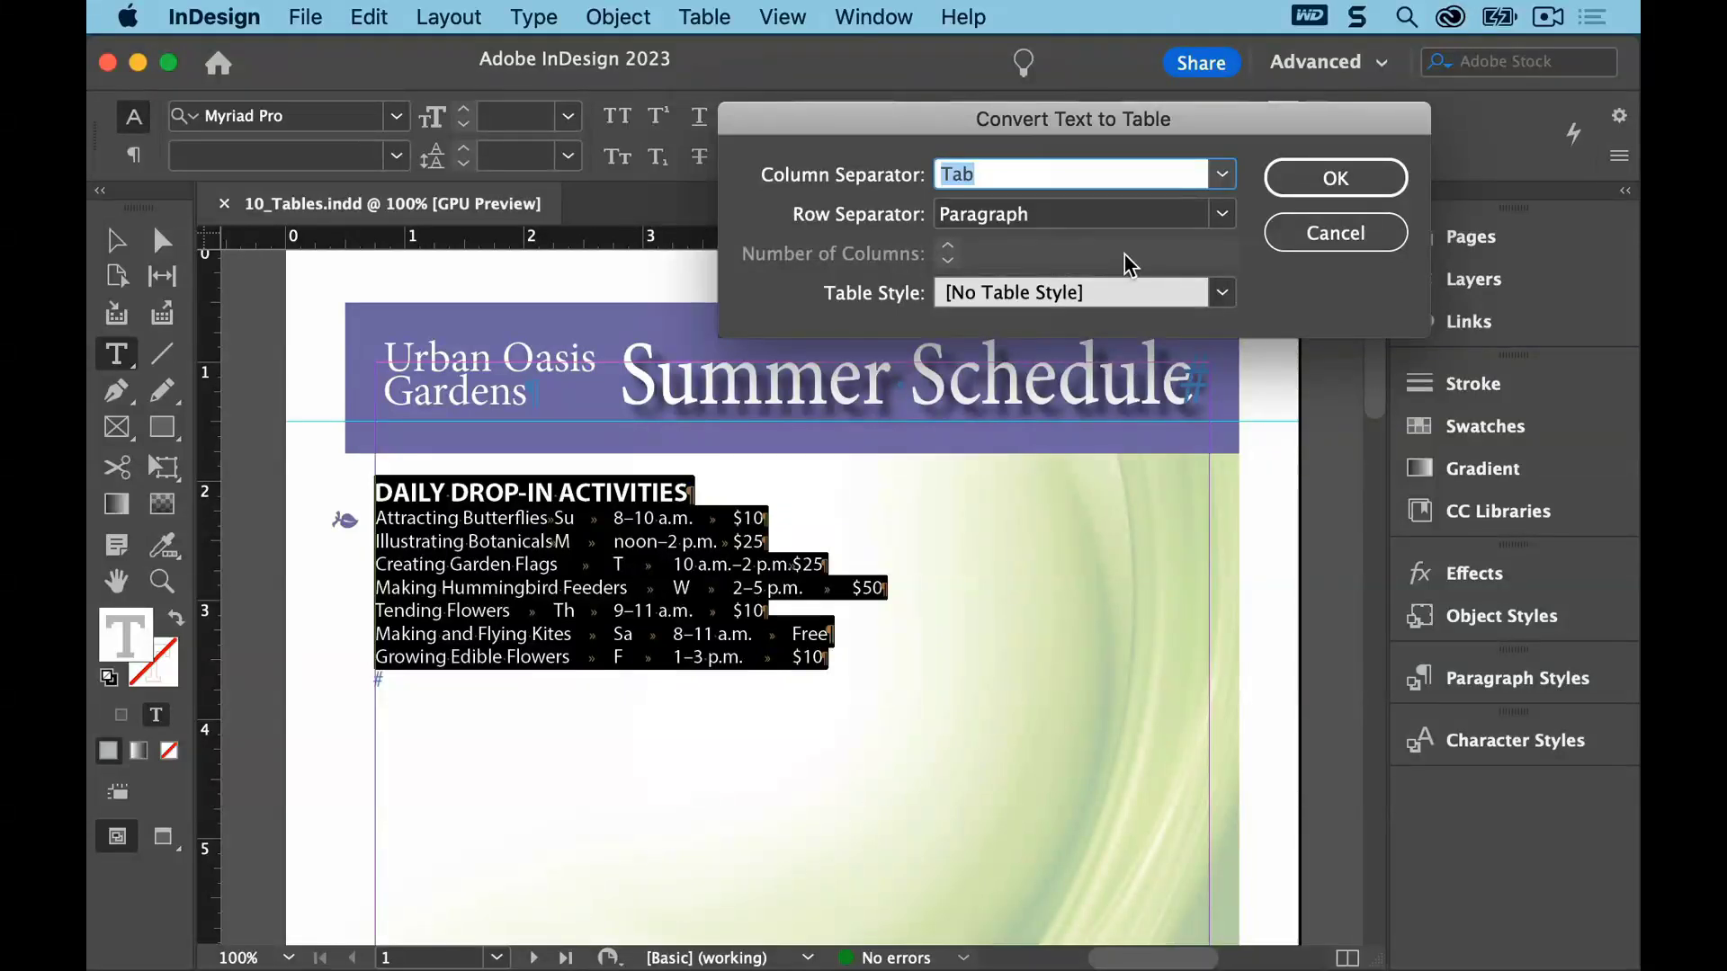
left_click_drag(1135, 126, 1111, 228)
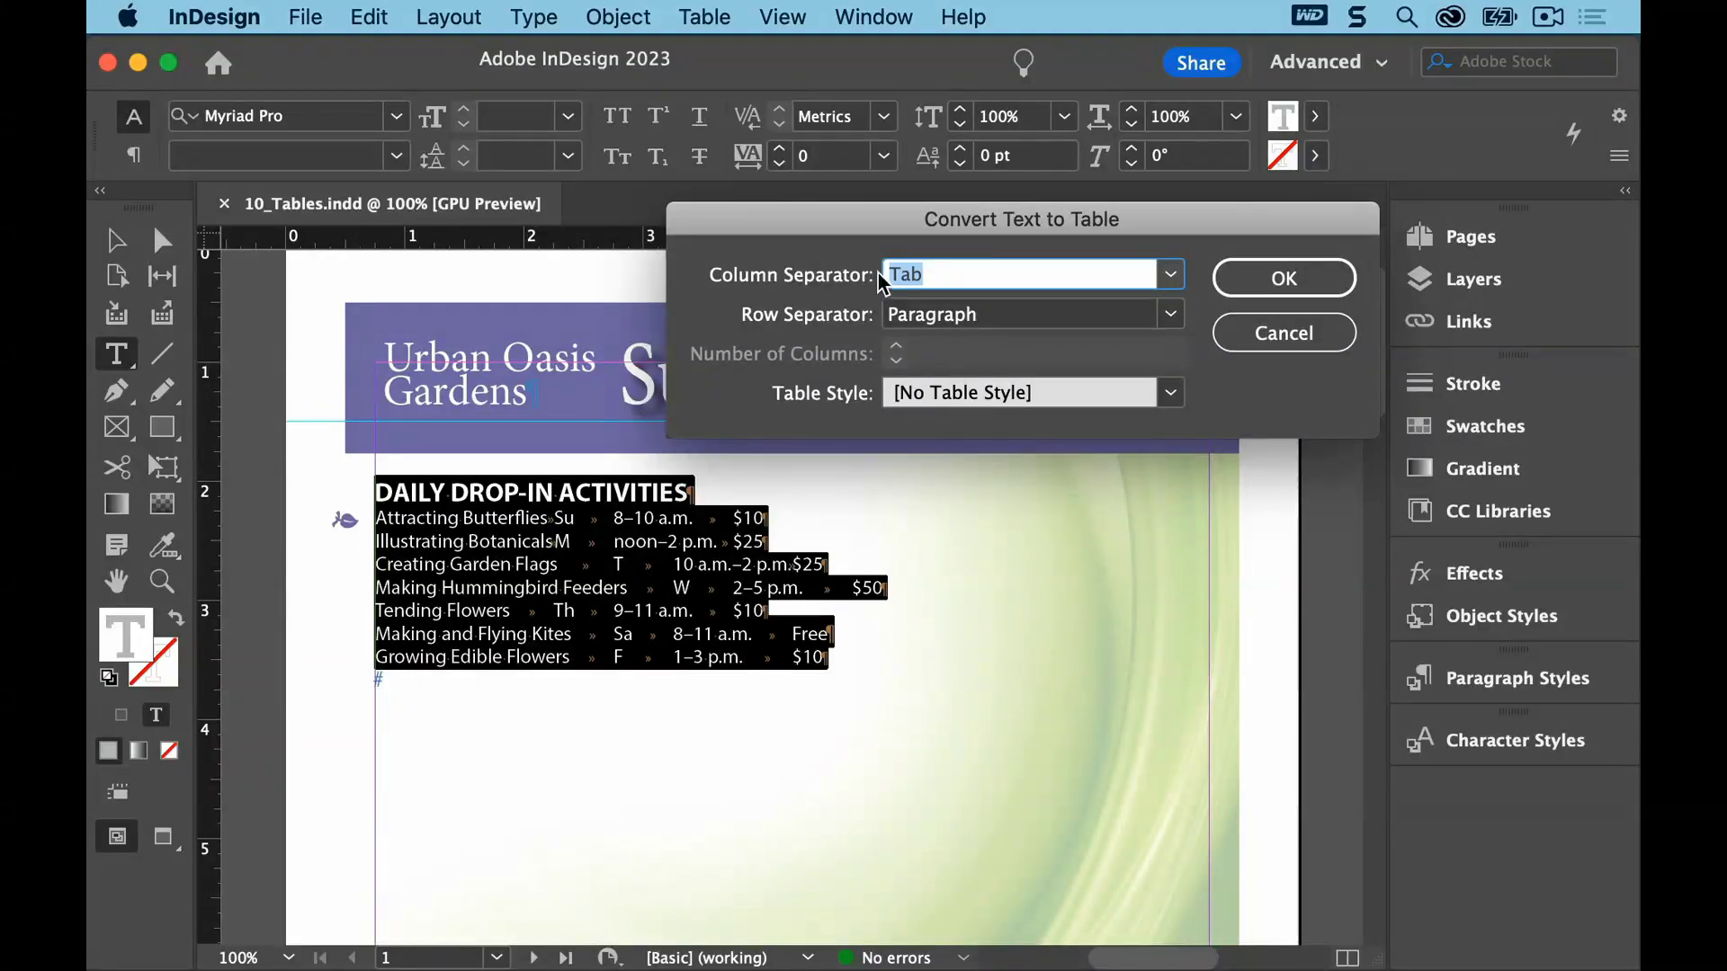
left_click(1170, 274)
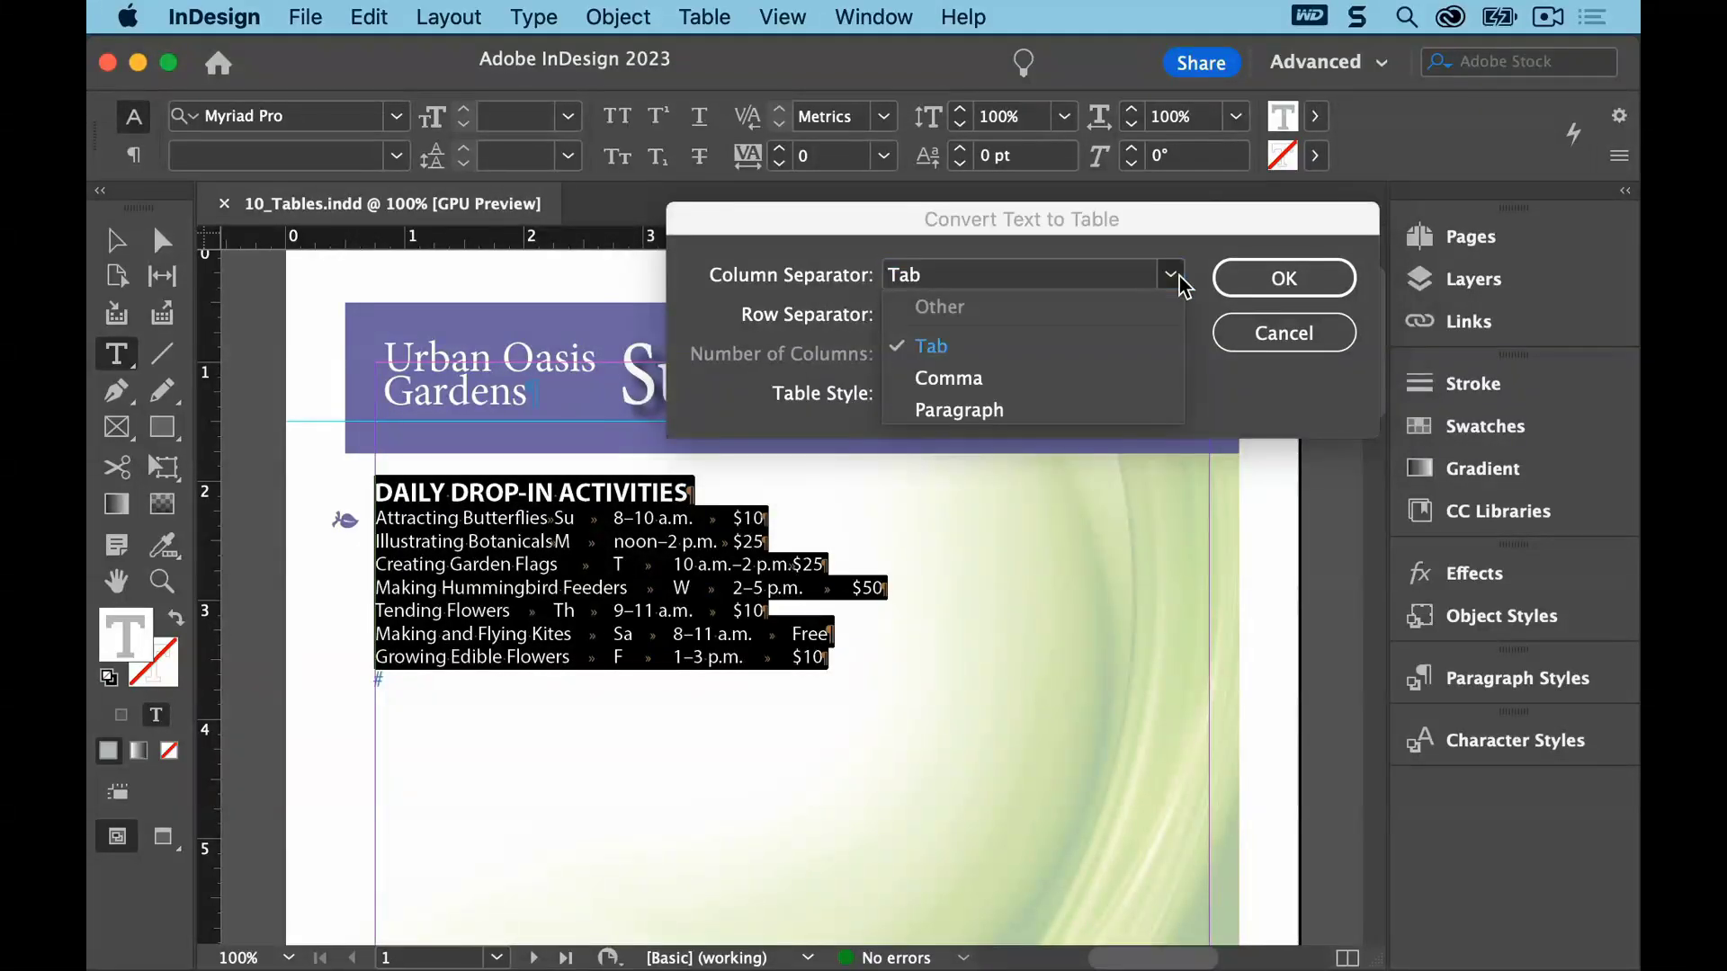
left_click(1171, 275)
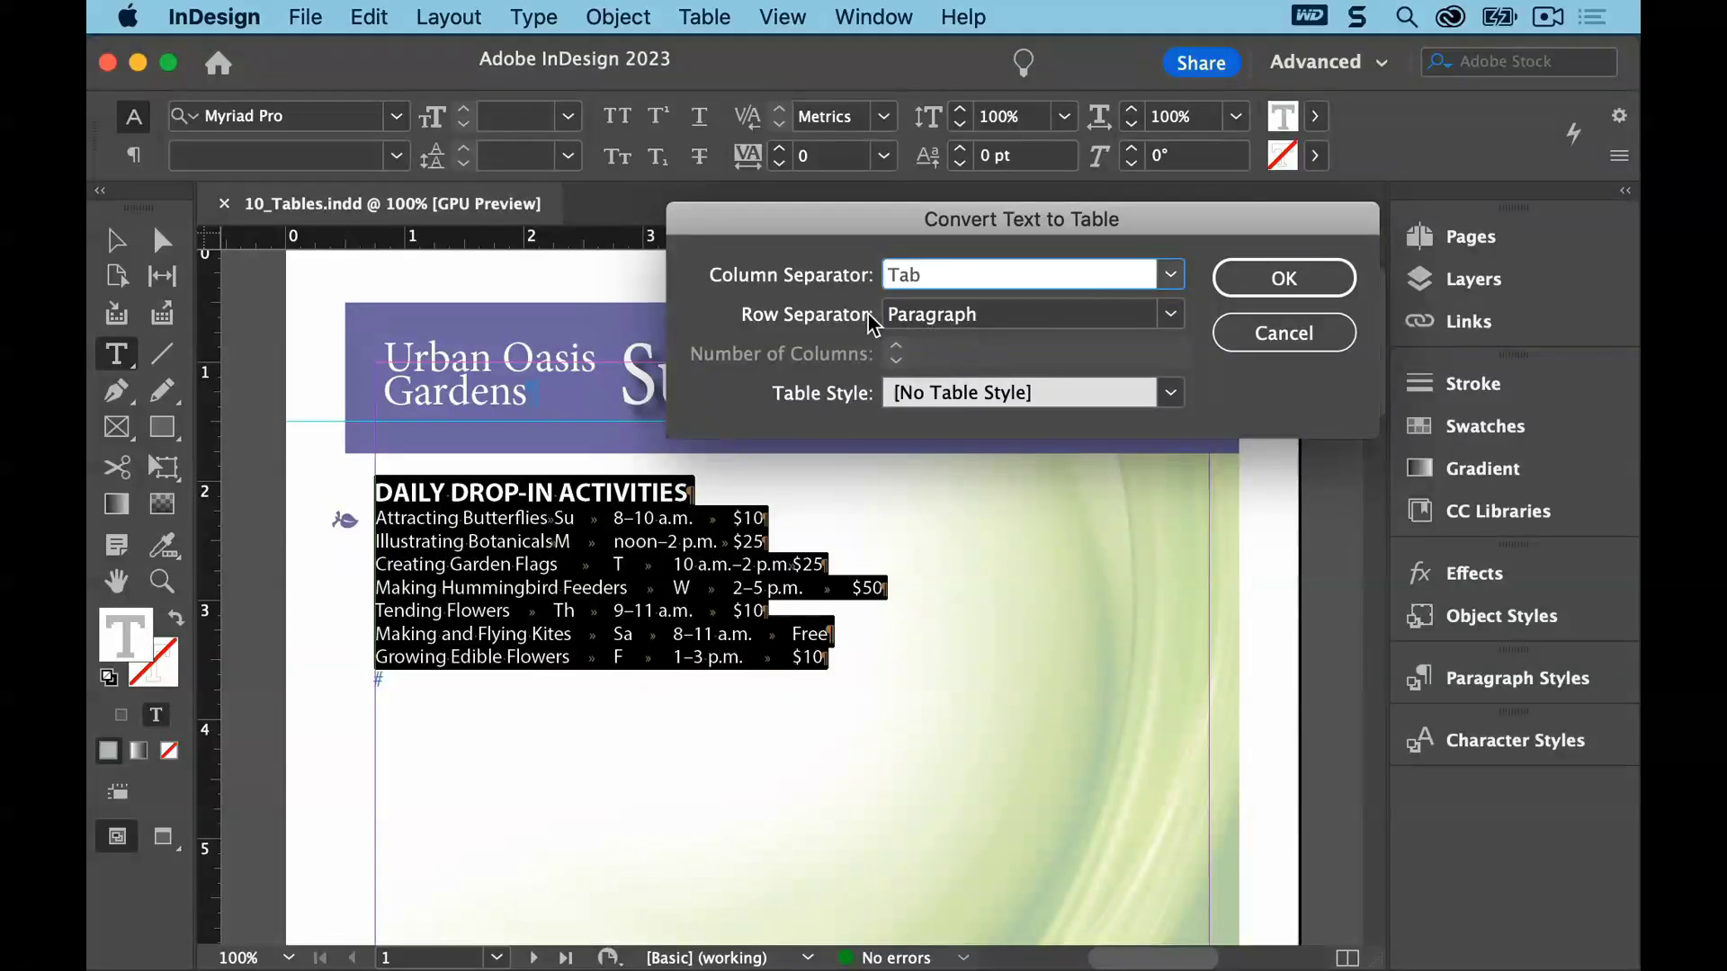
left_click(1170, 315)
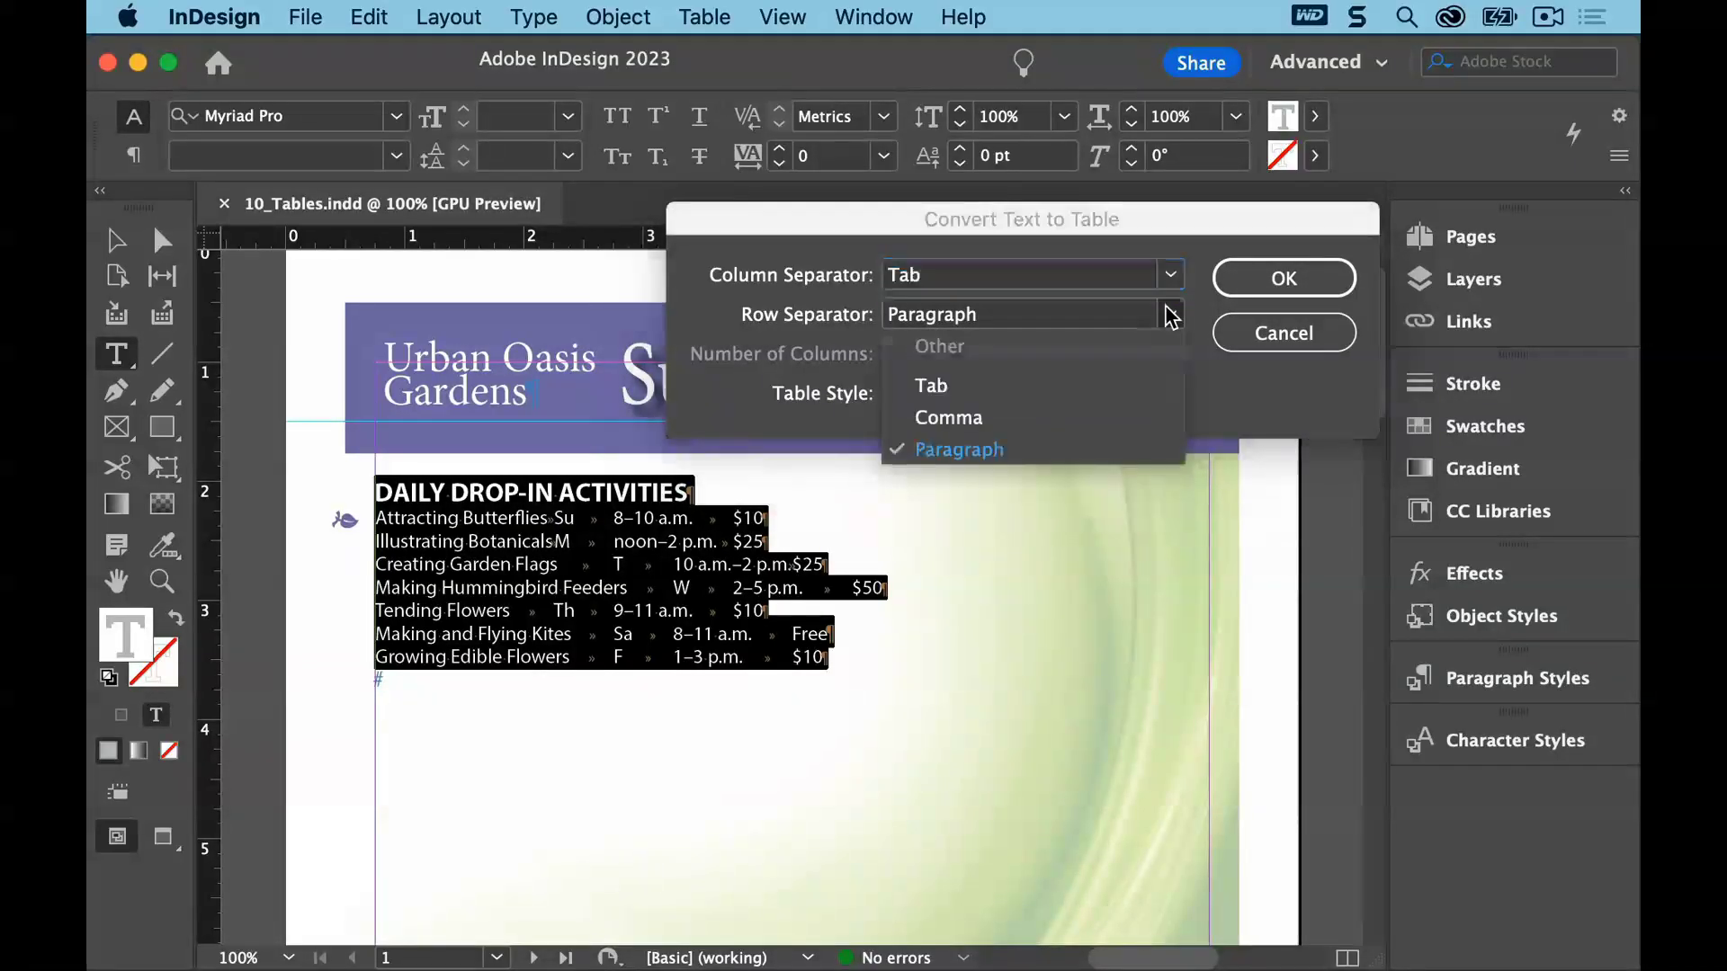
left_click(1169, 317)
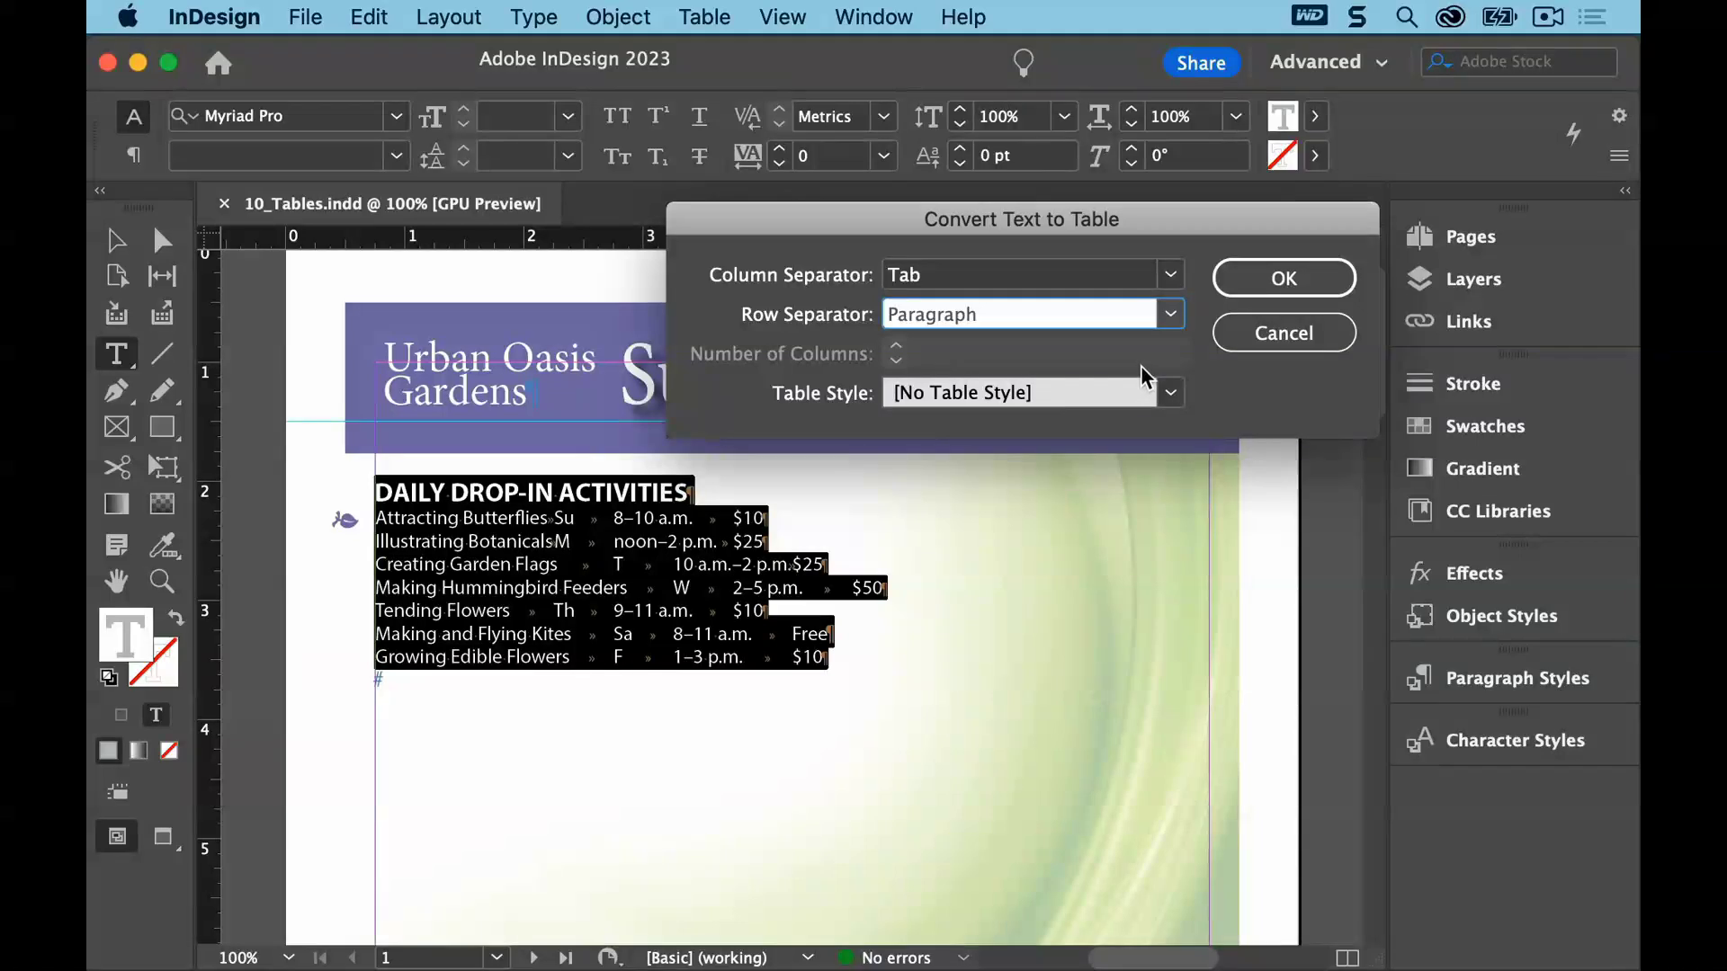
left_click(1260, 277)
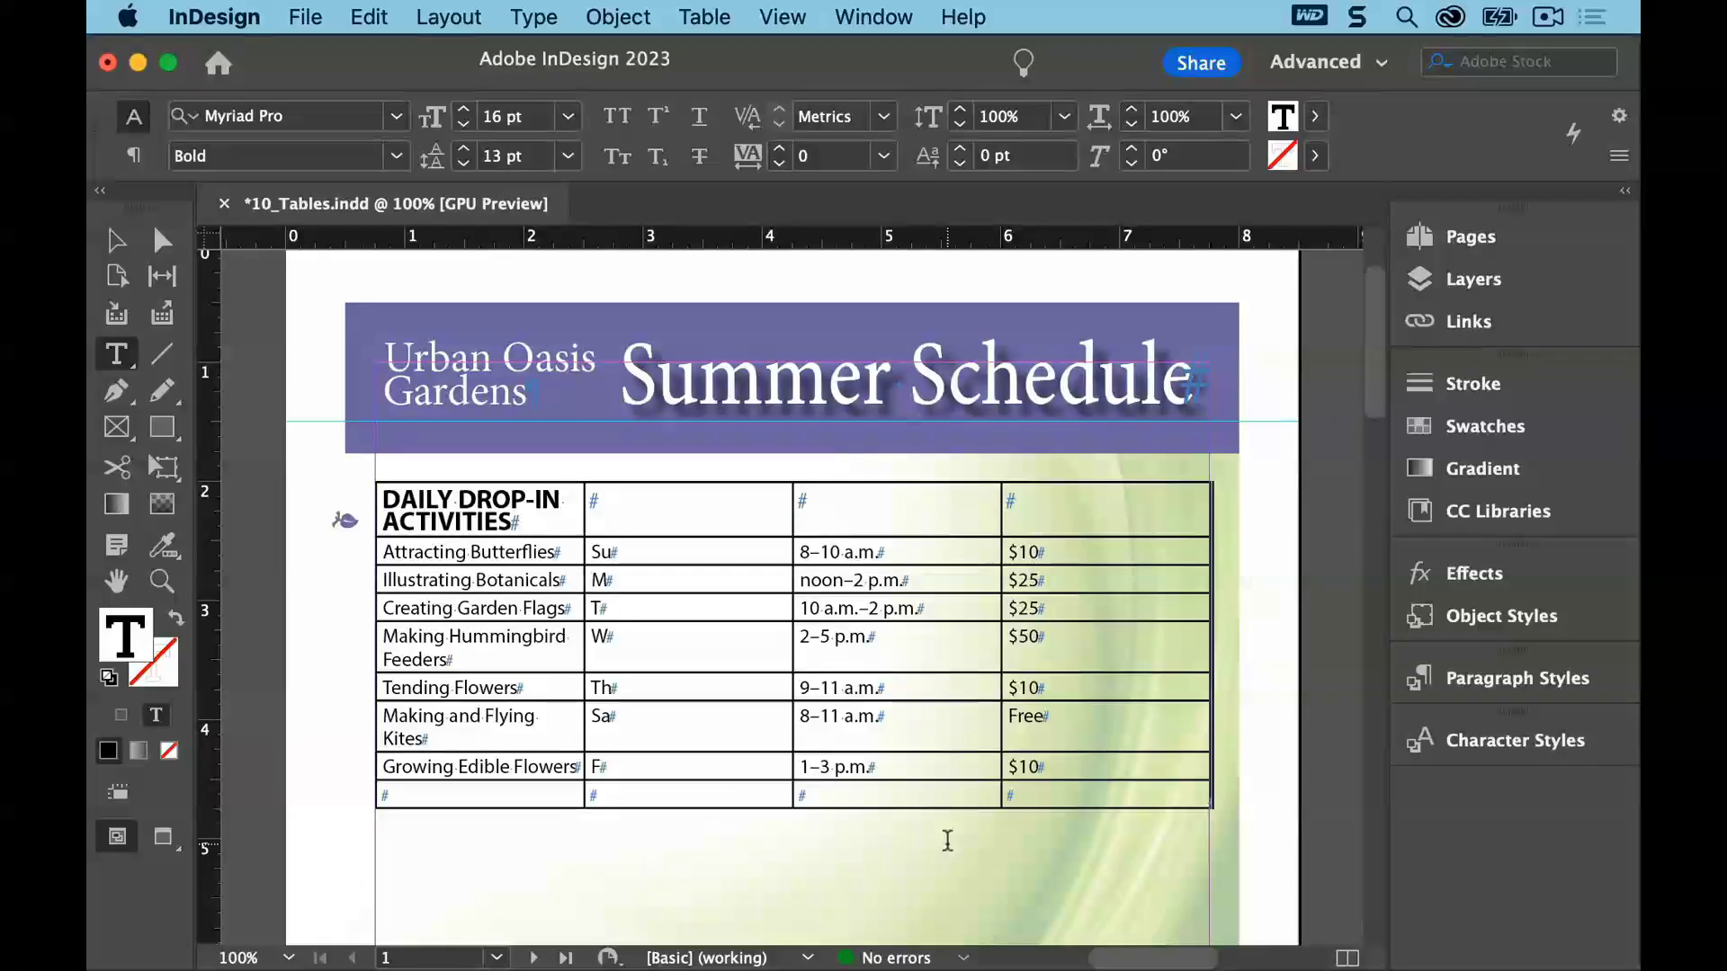
left_click(306, 14)
left_click(316, 180)
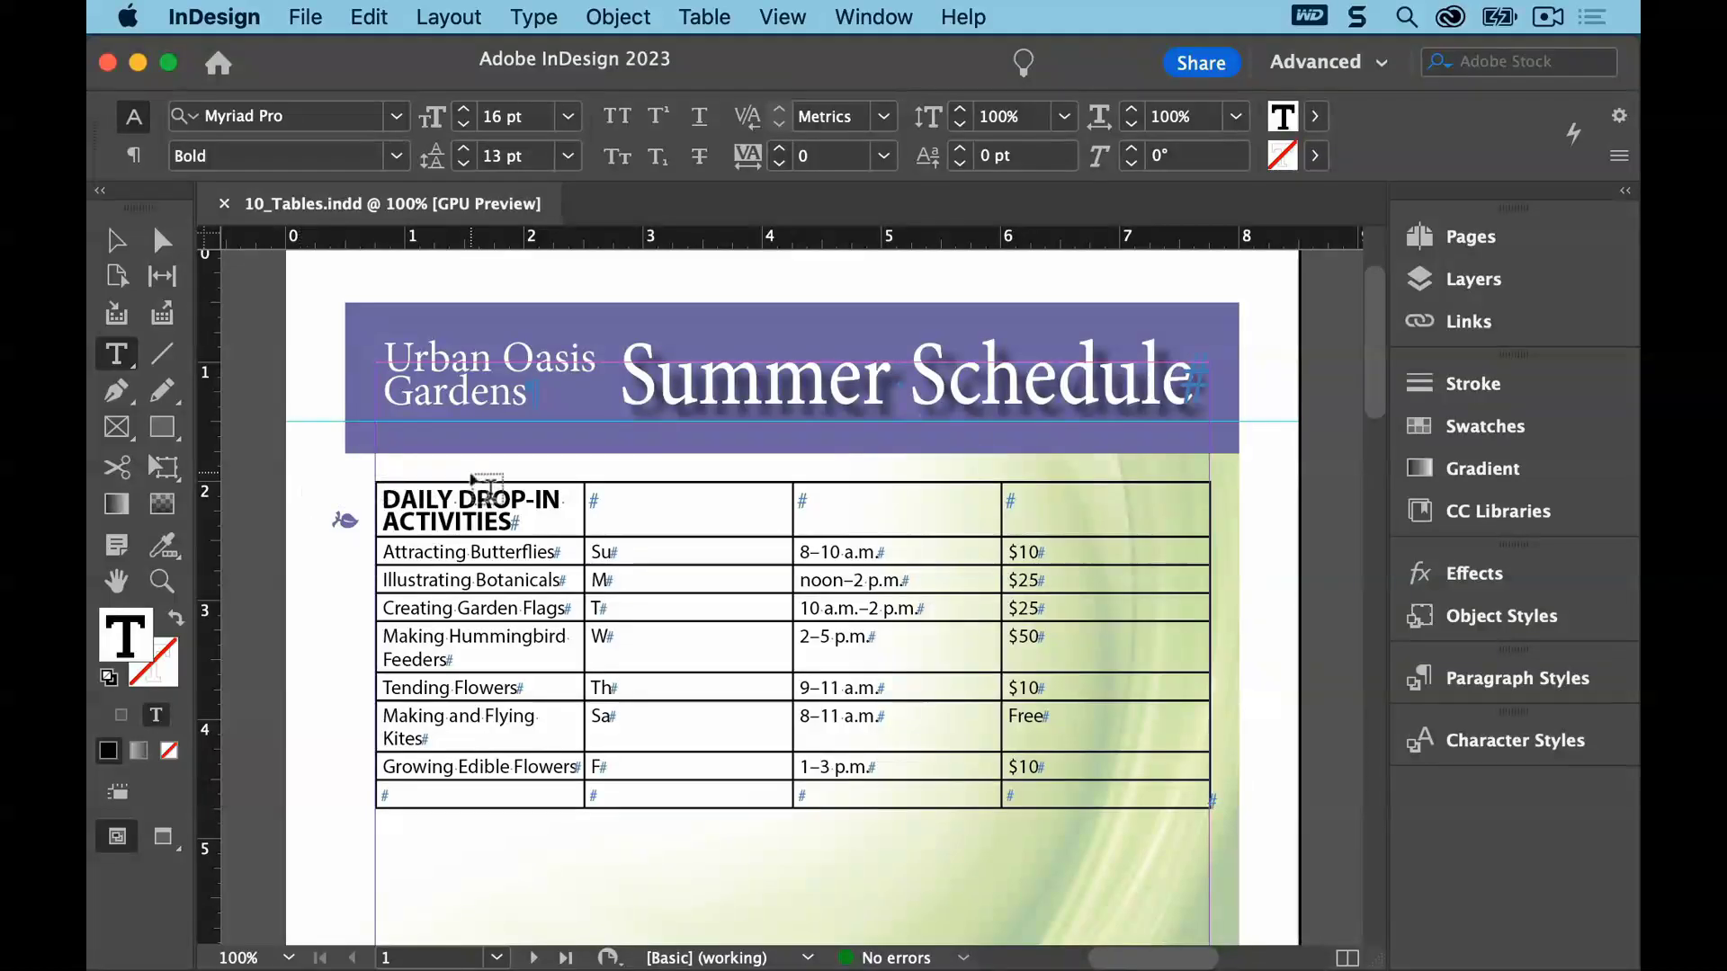
Insert one table row below the "Daily Drop-In Activities" heading row
left_click(459, 500)
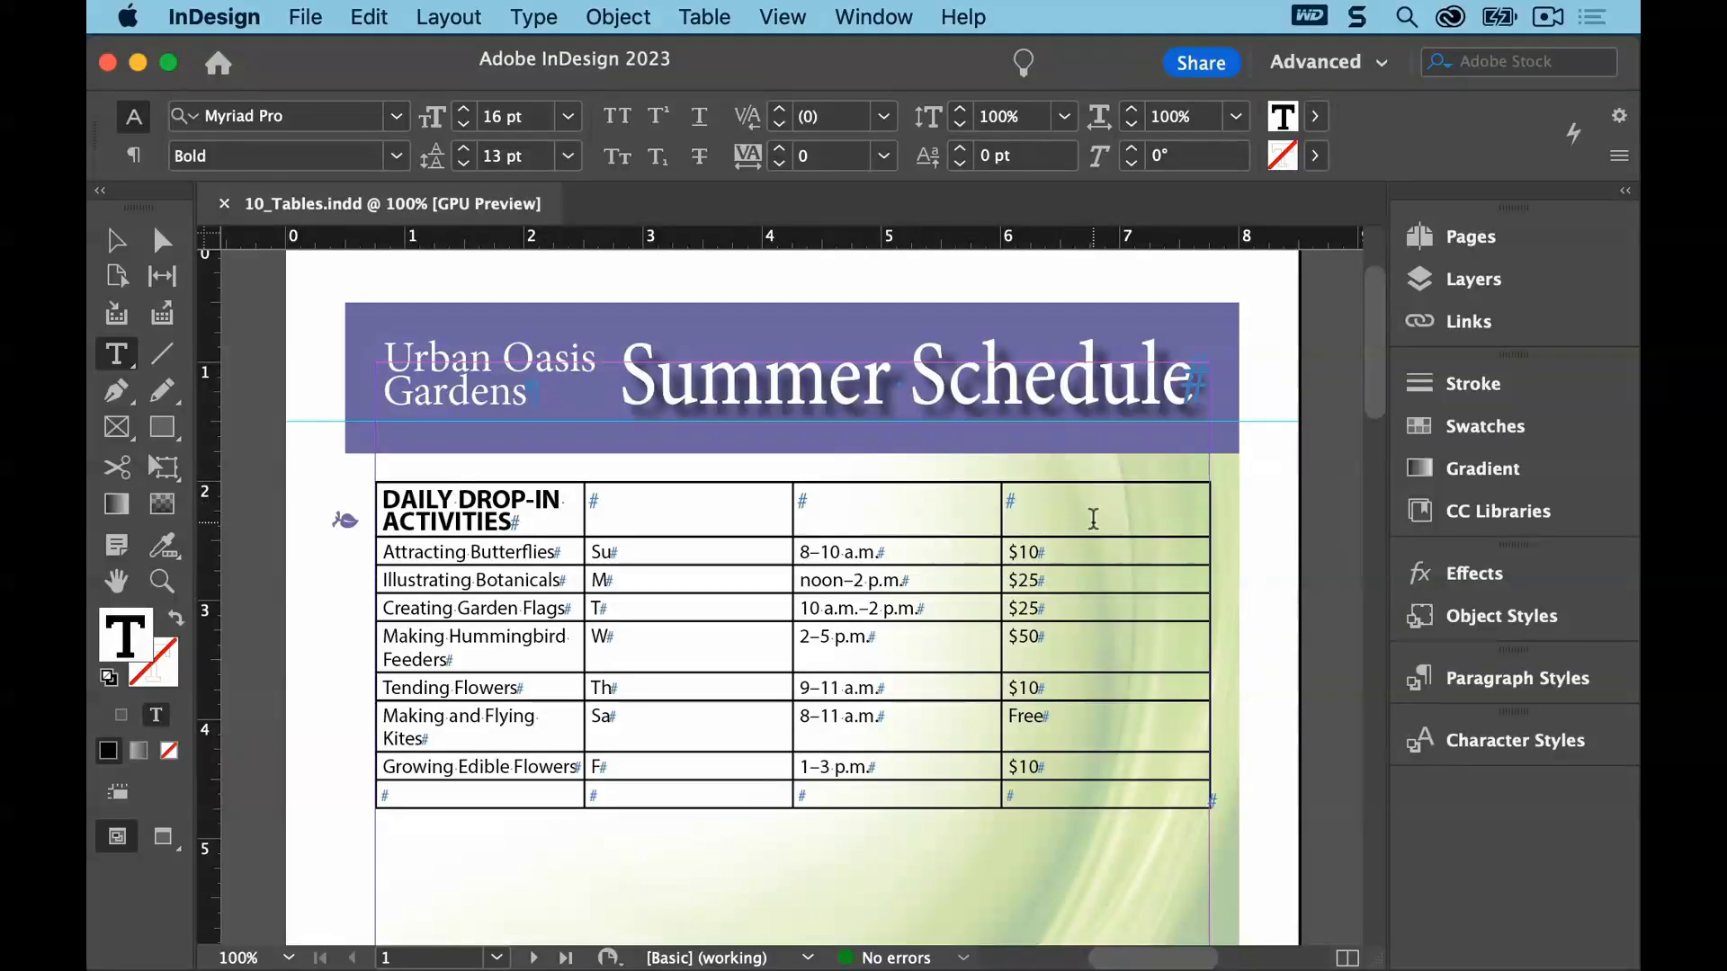
left_click(725, 23)
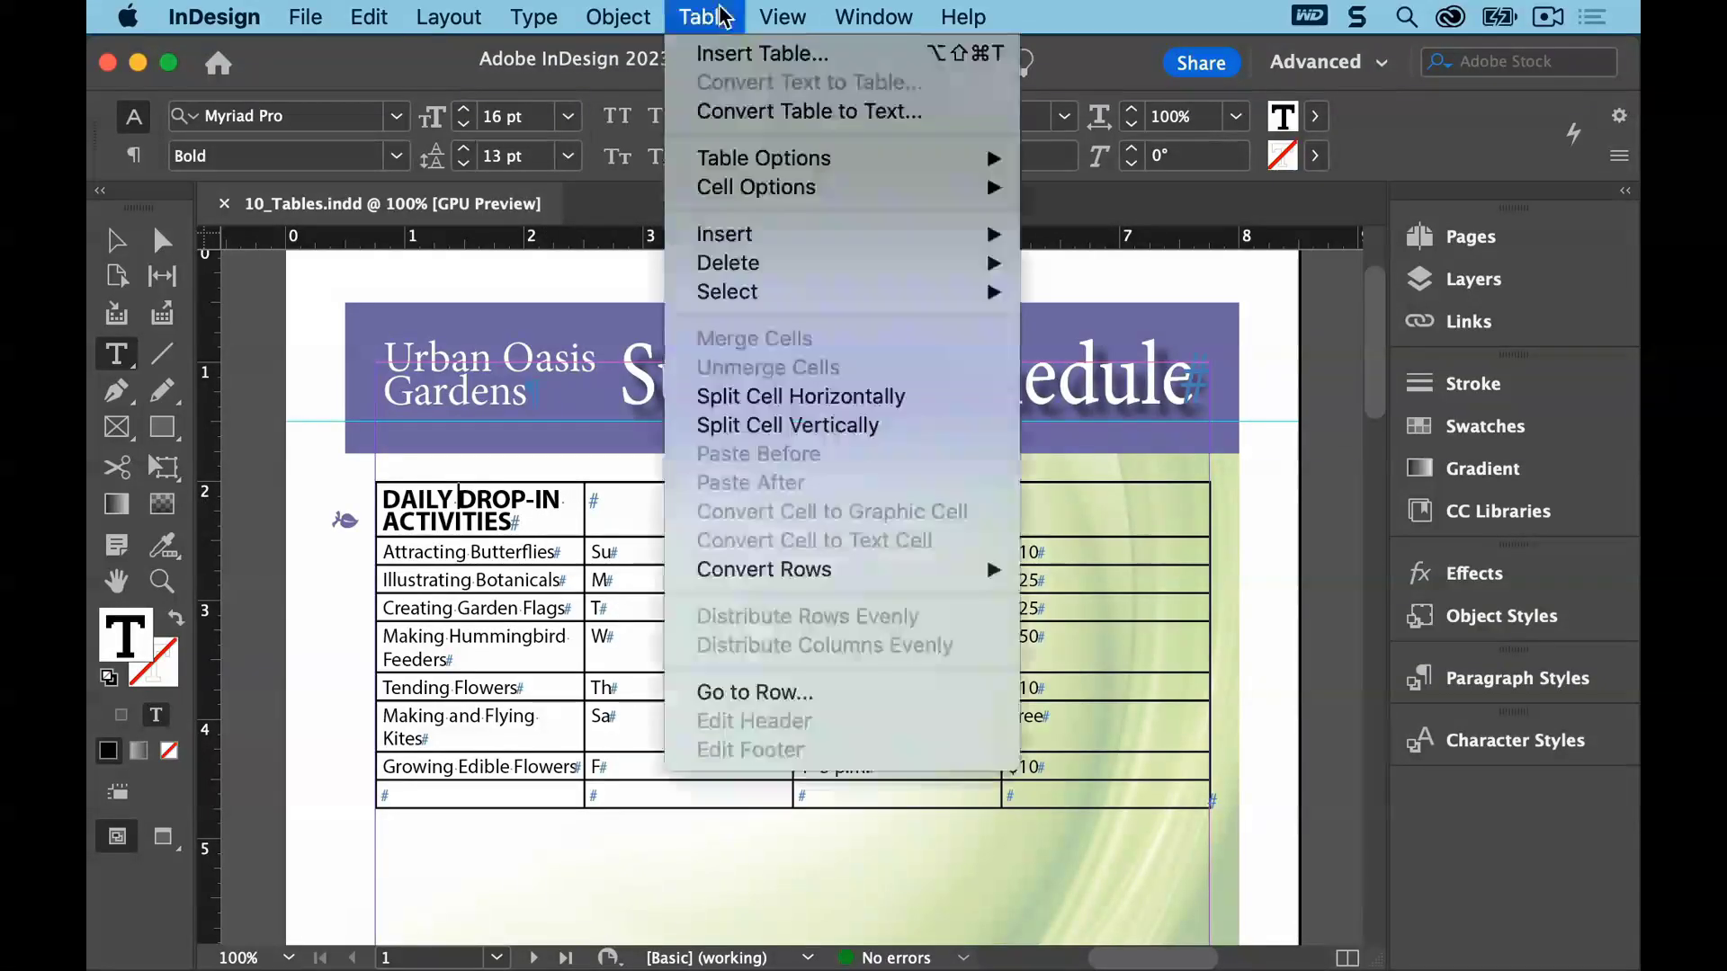
mouse_move(796, 236)
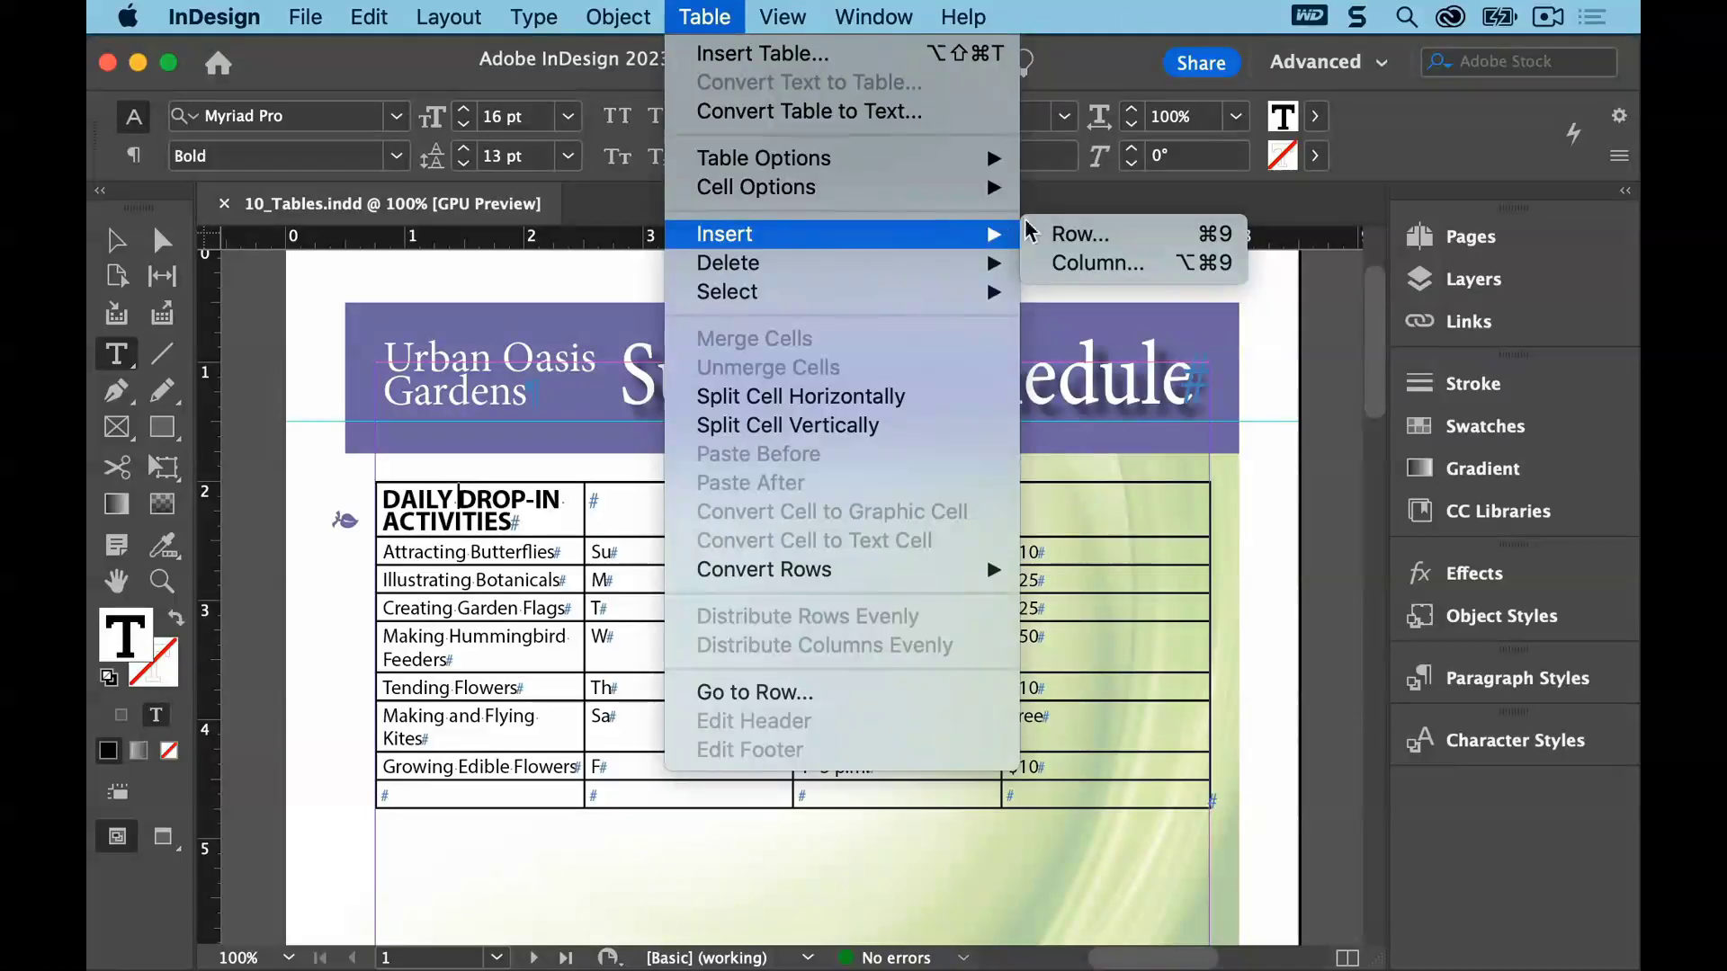
left_click(1147, 236)
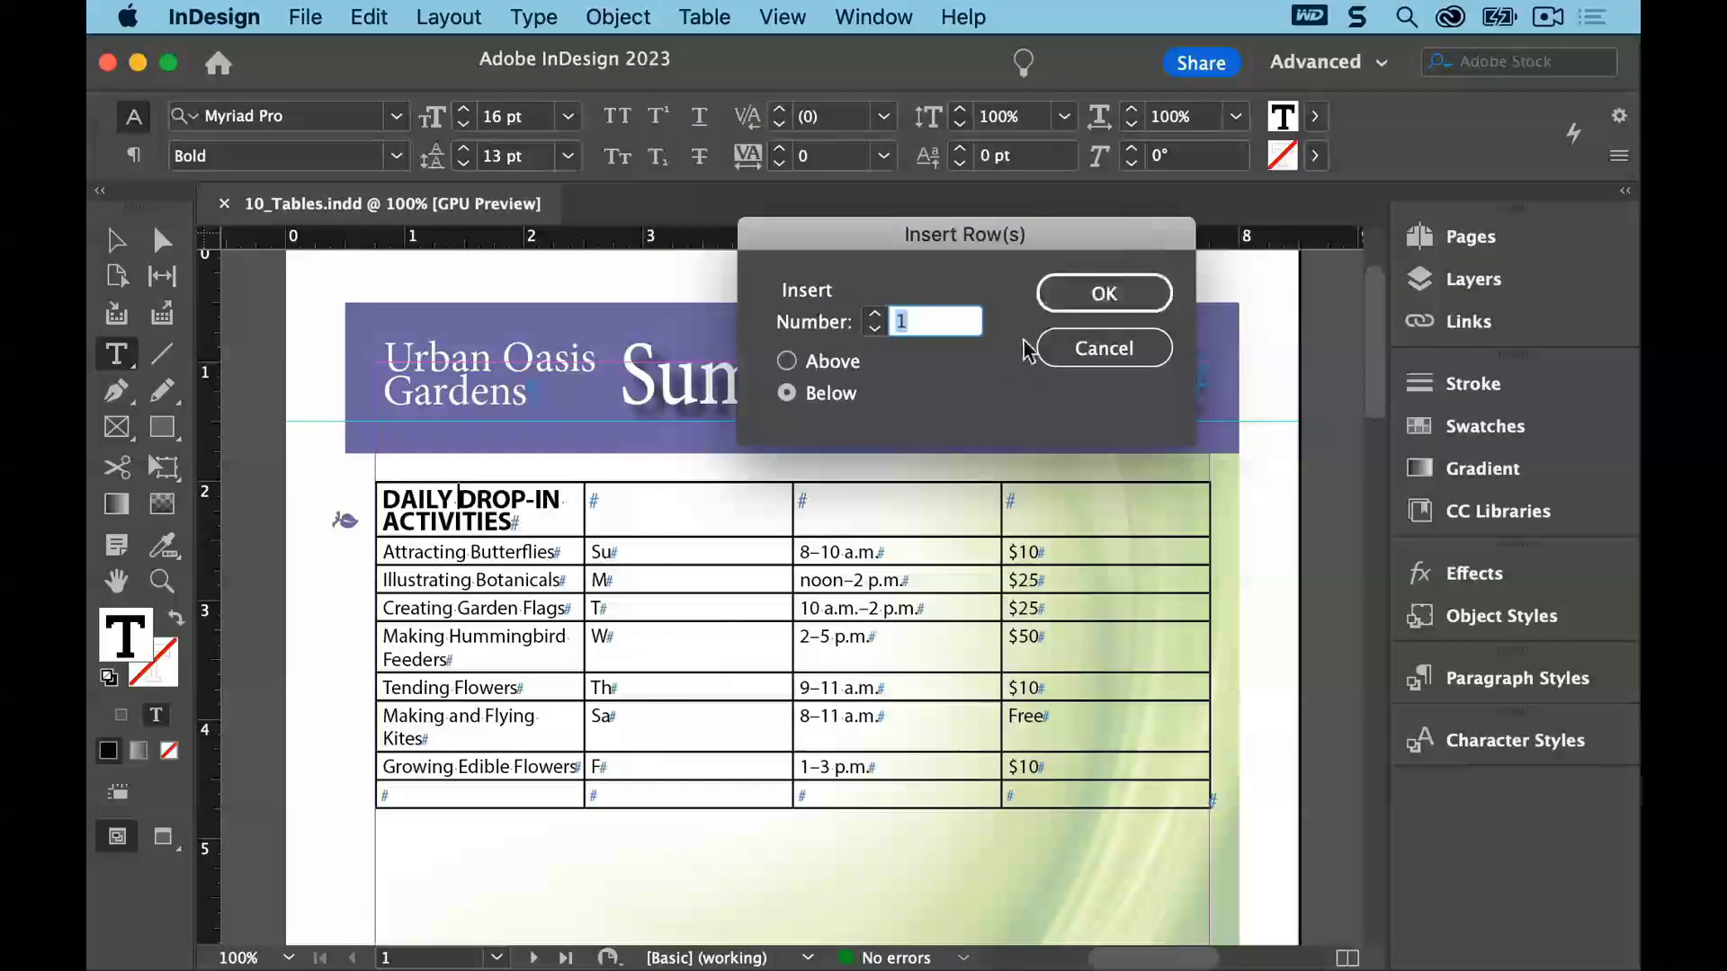
left_click(920, 325)
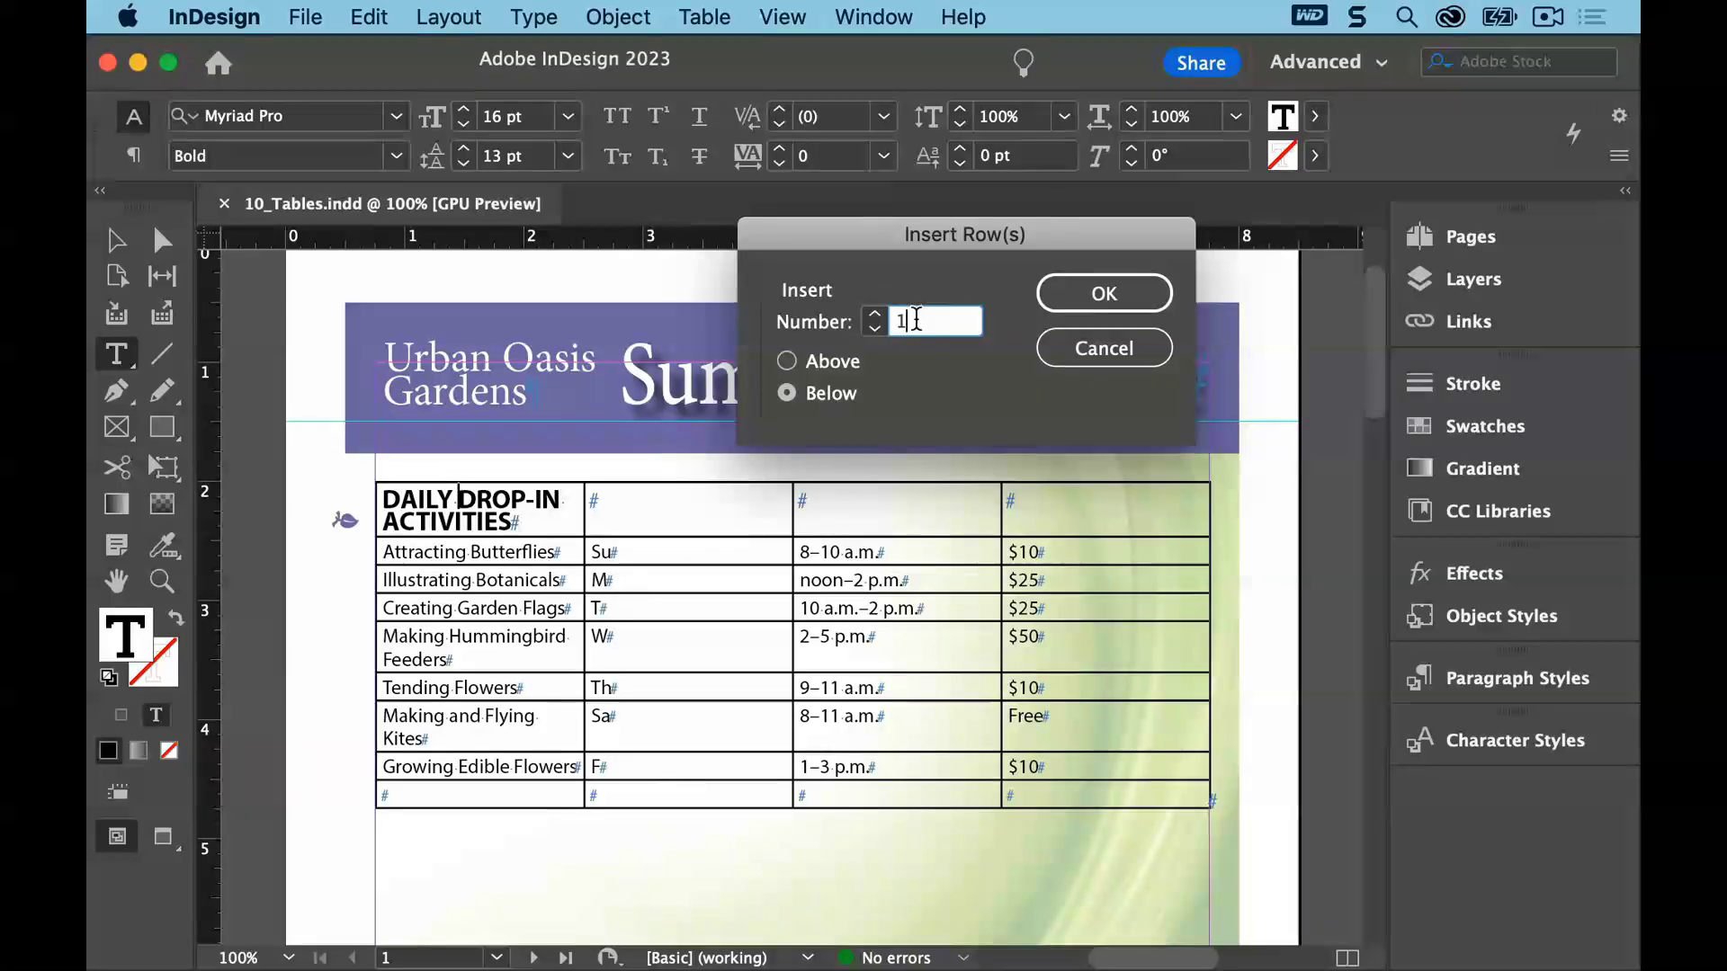
left_click(788, 393)
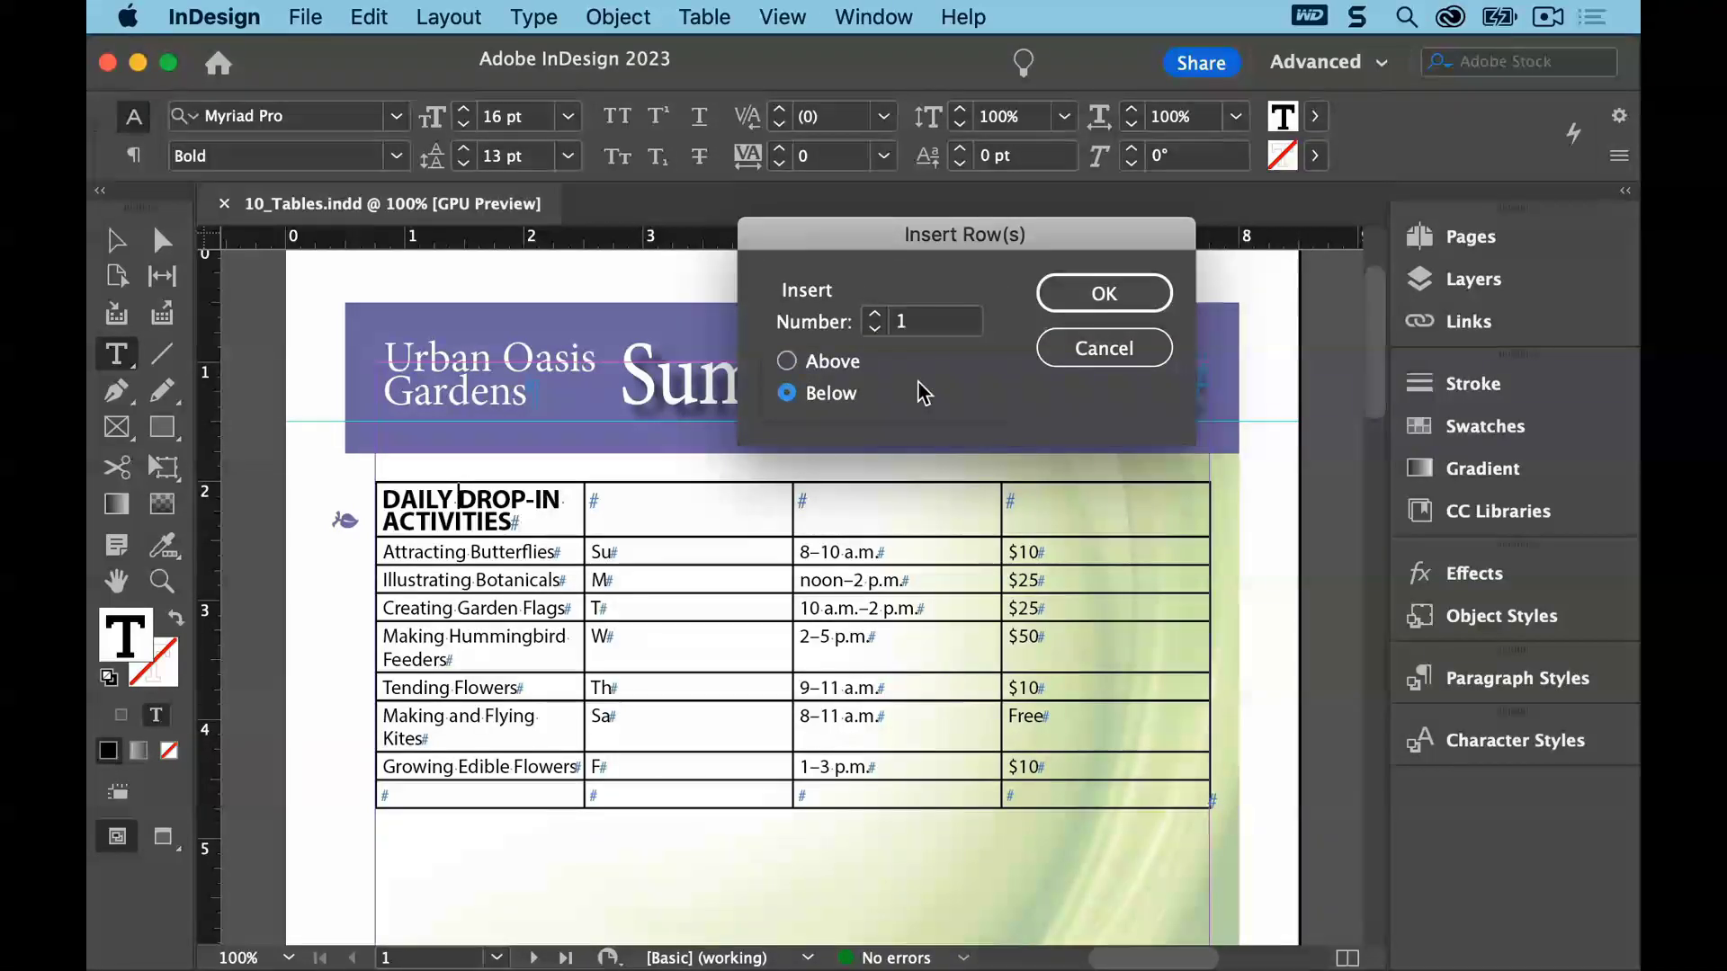
left_click(1064, 288)
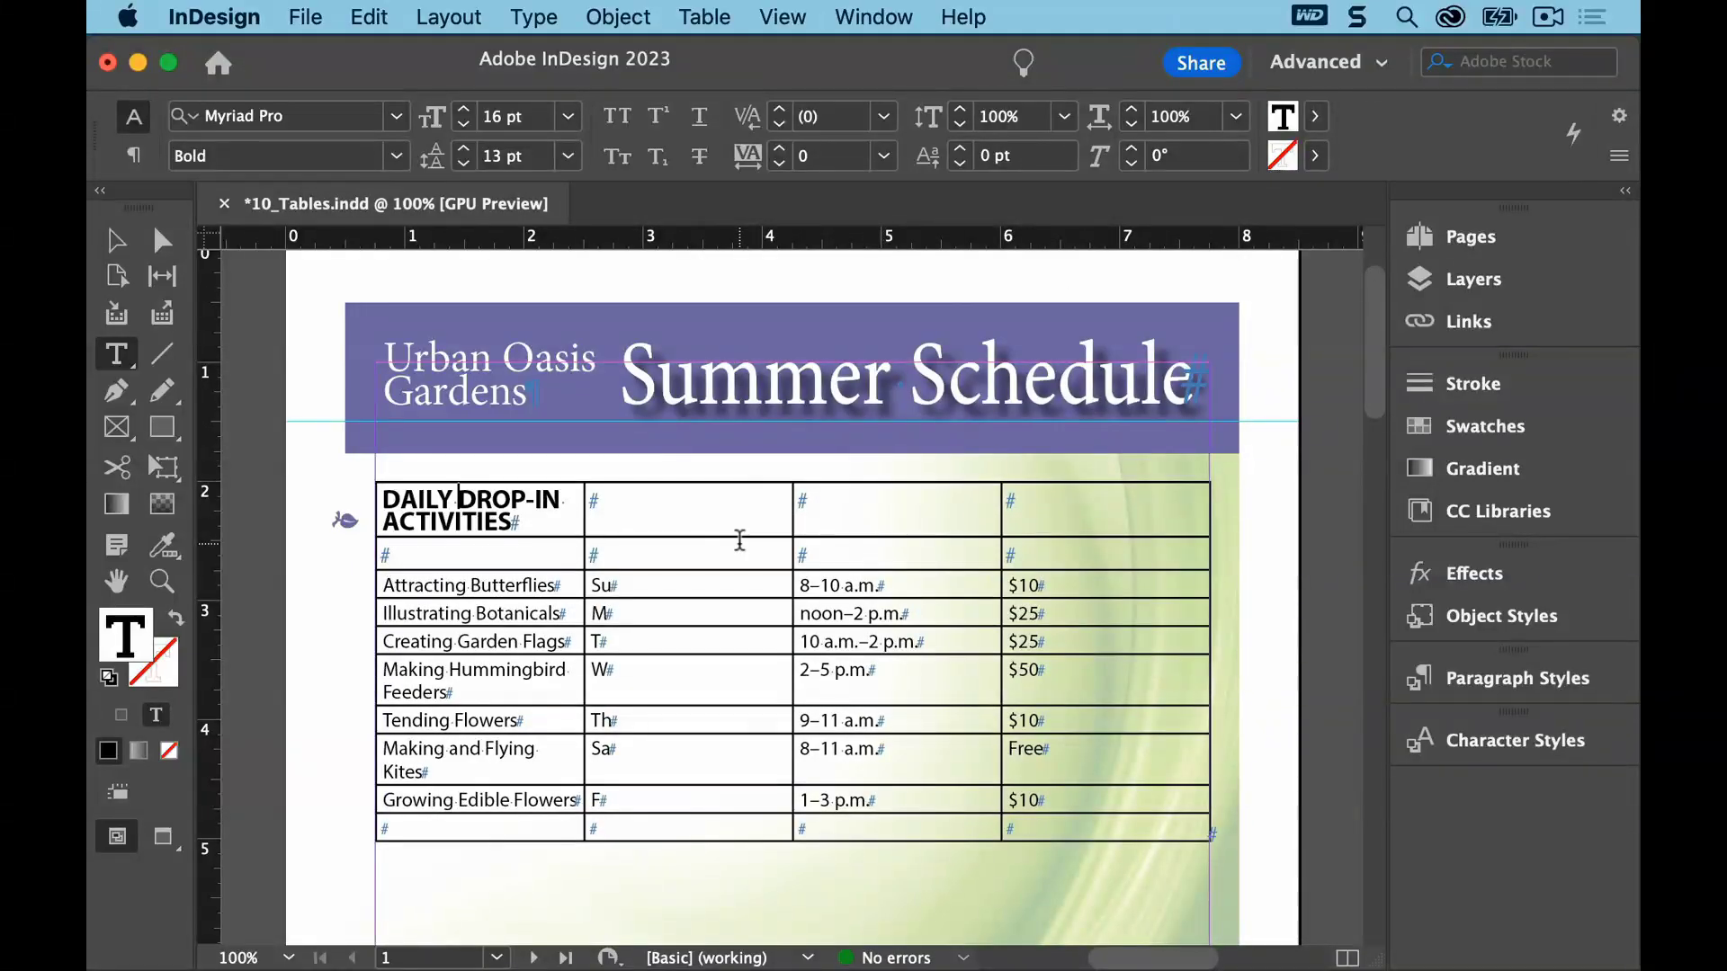
Fill the empty row beneath the heading with the column titles Activity, Day, Time and Fee
left_click(428, 552)
type("A")
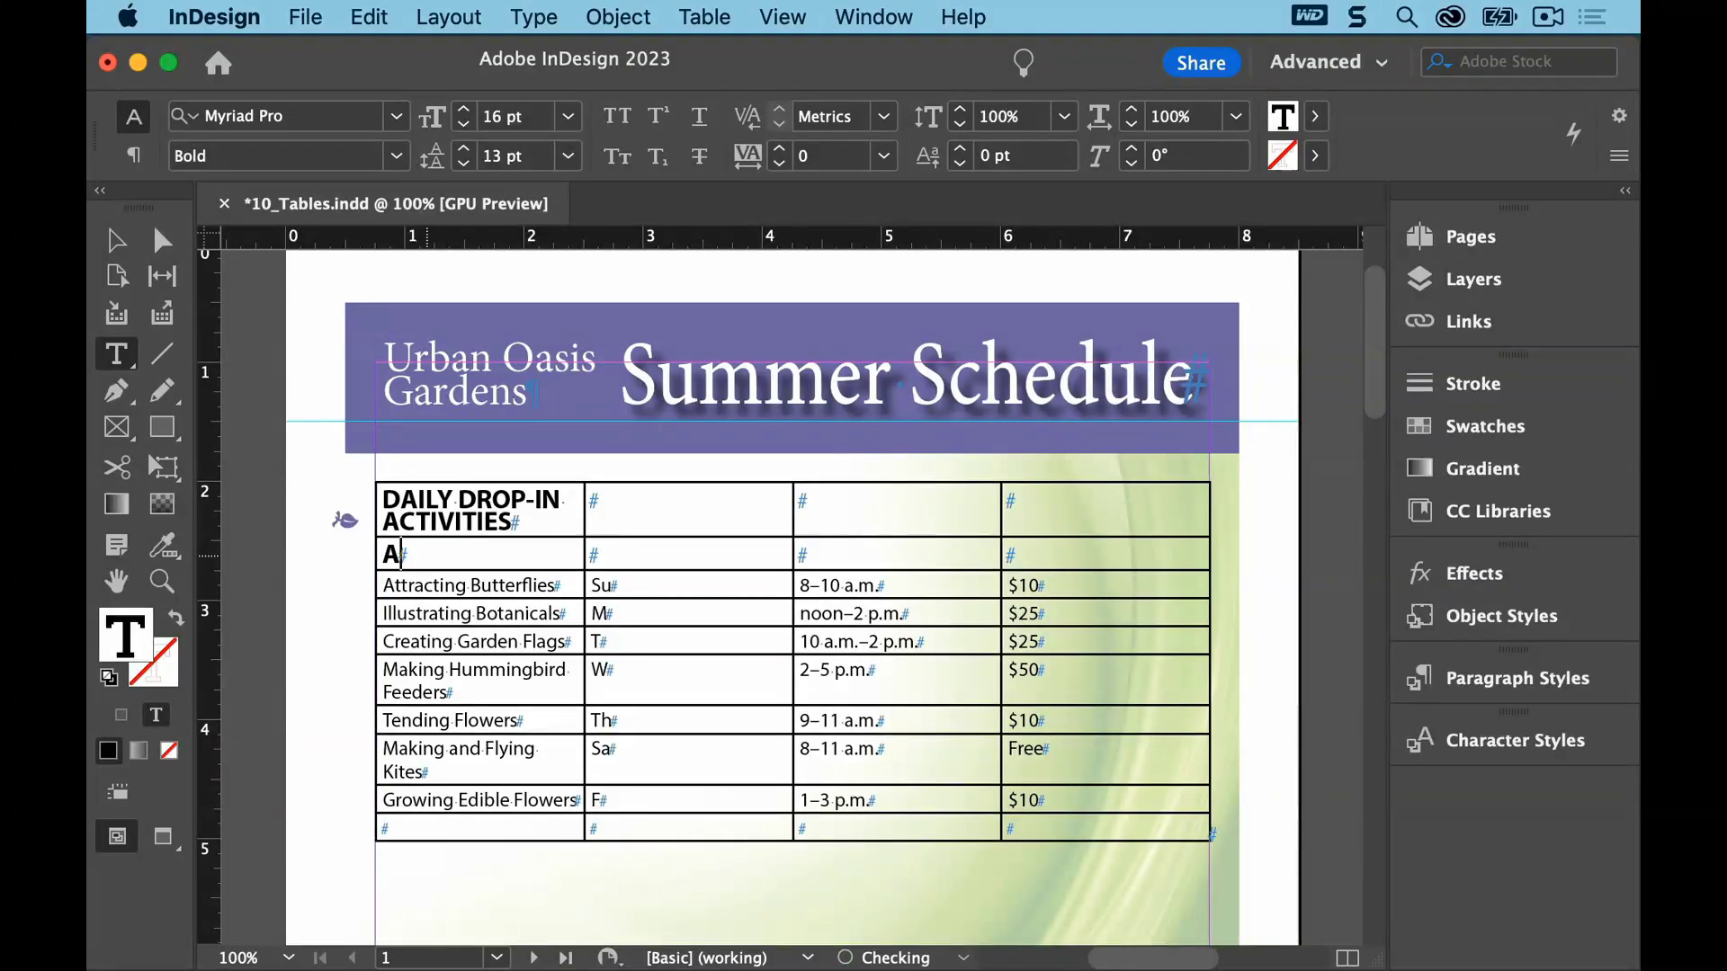
type("ctivity")
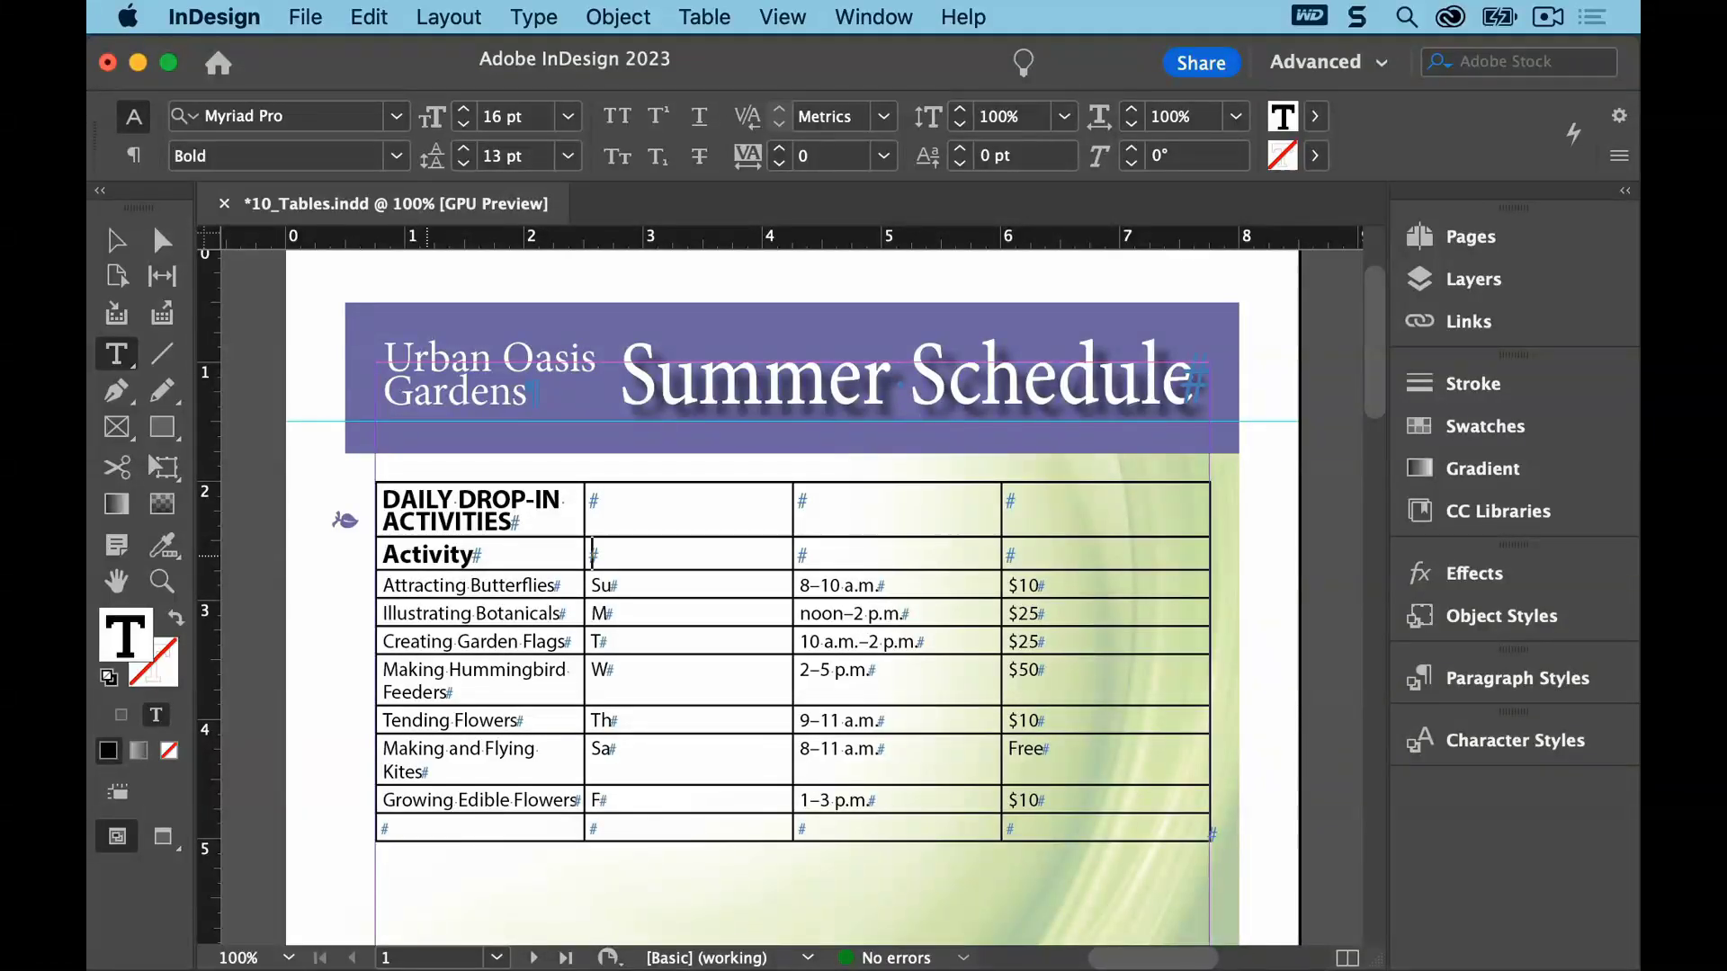
key("Tab")
type("Day")
key("Tab")
type("Time")
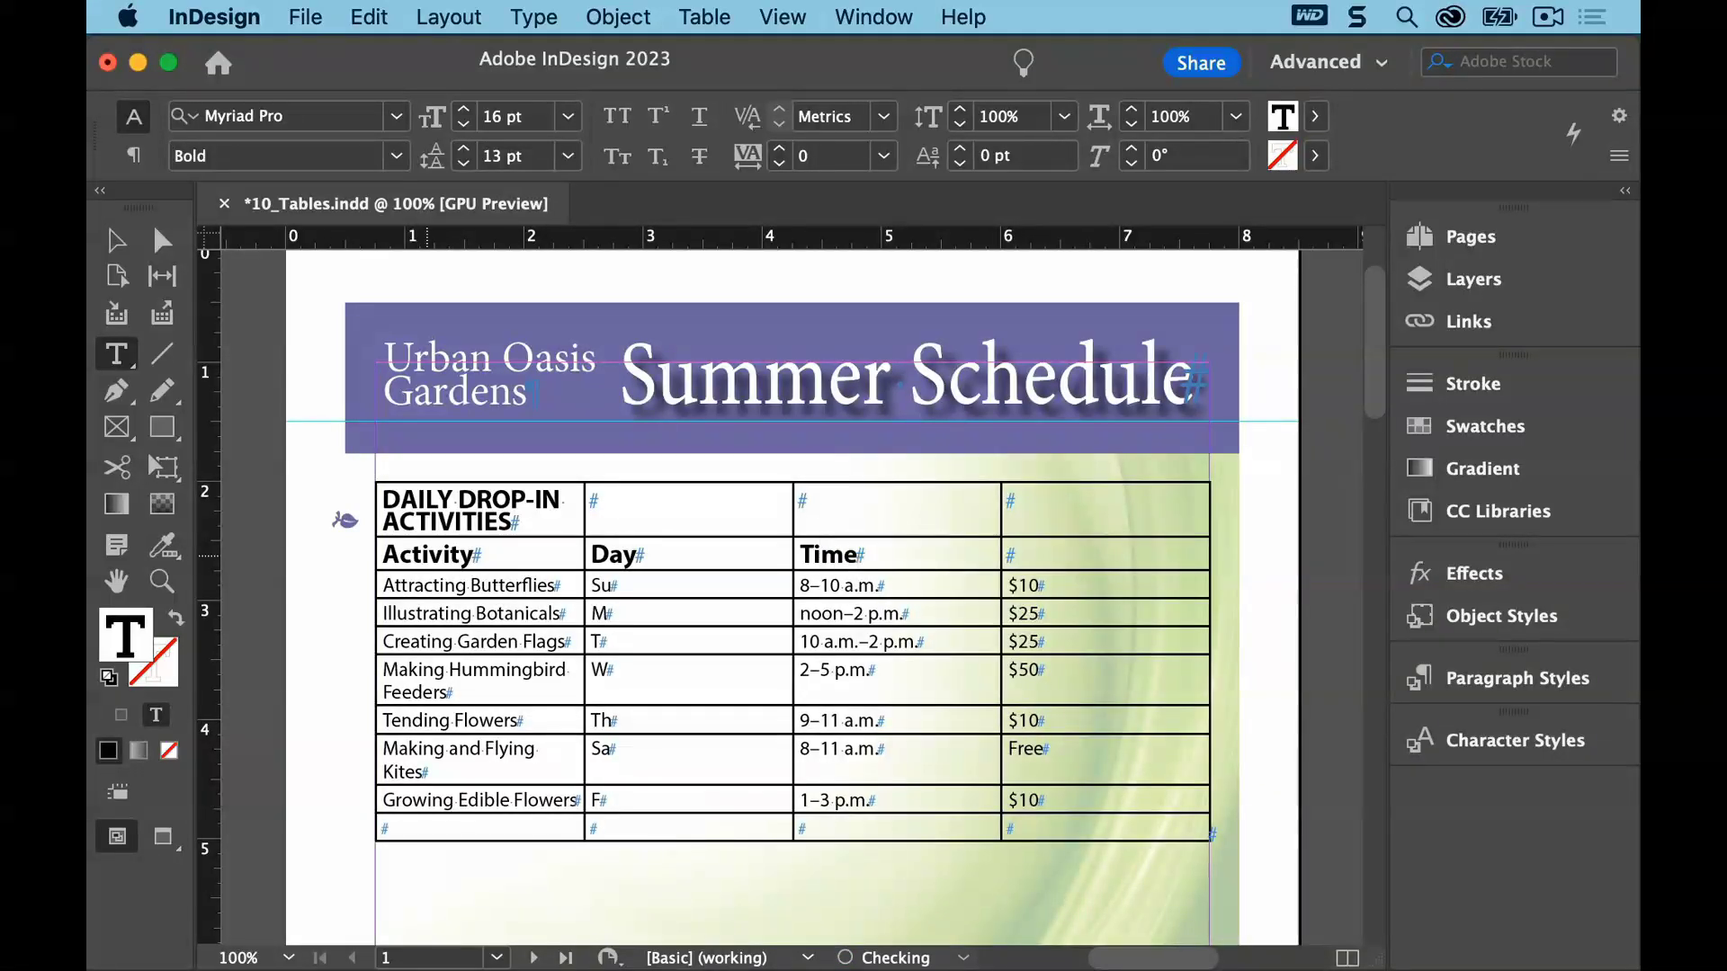
key("Tab")
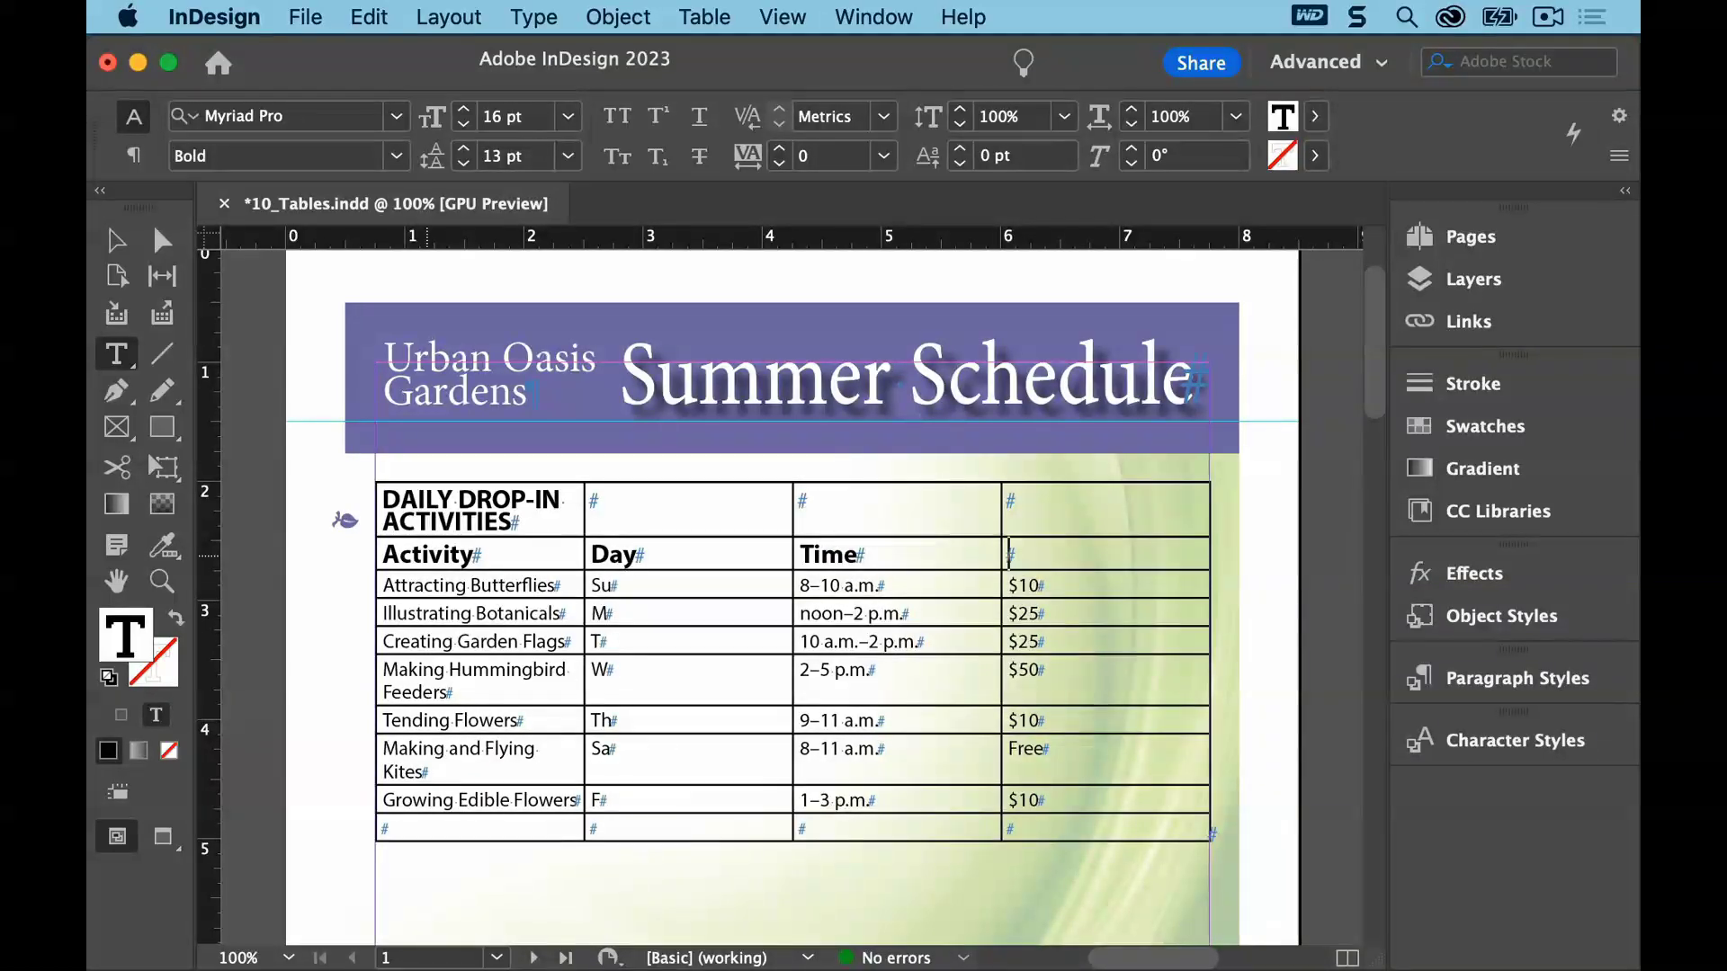
type("Fee")
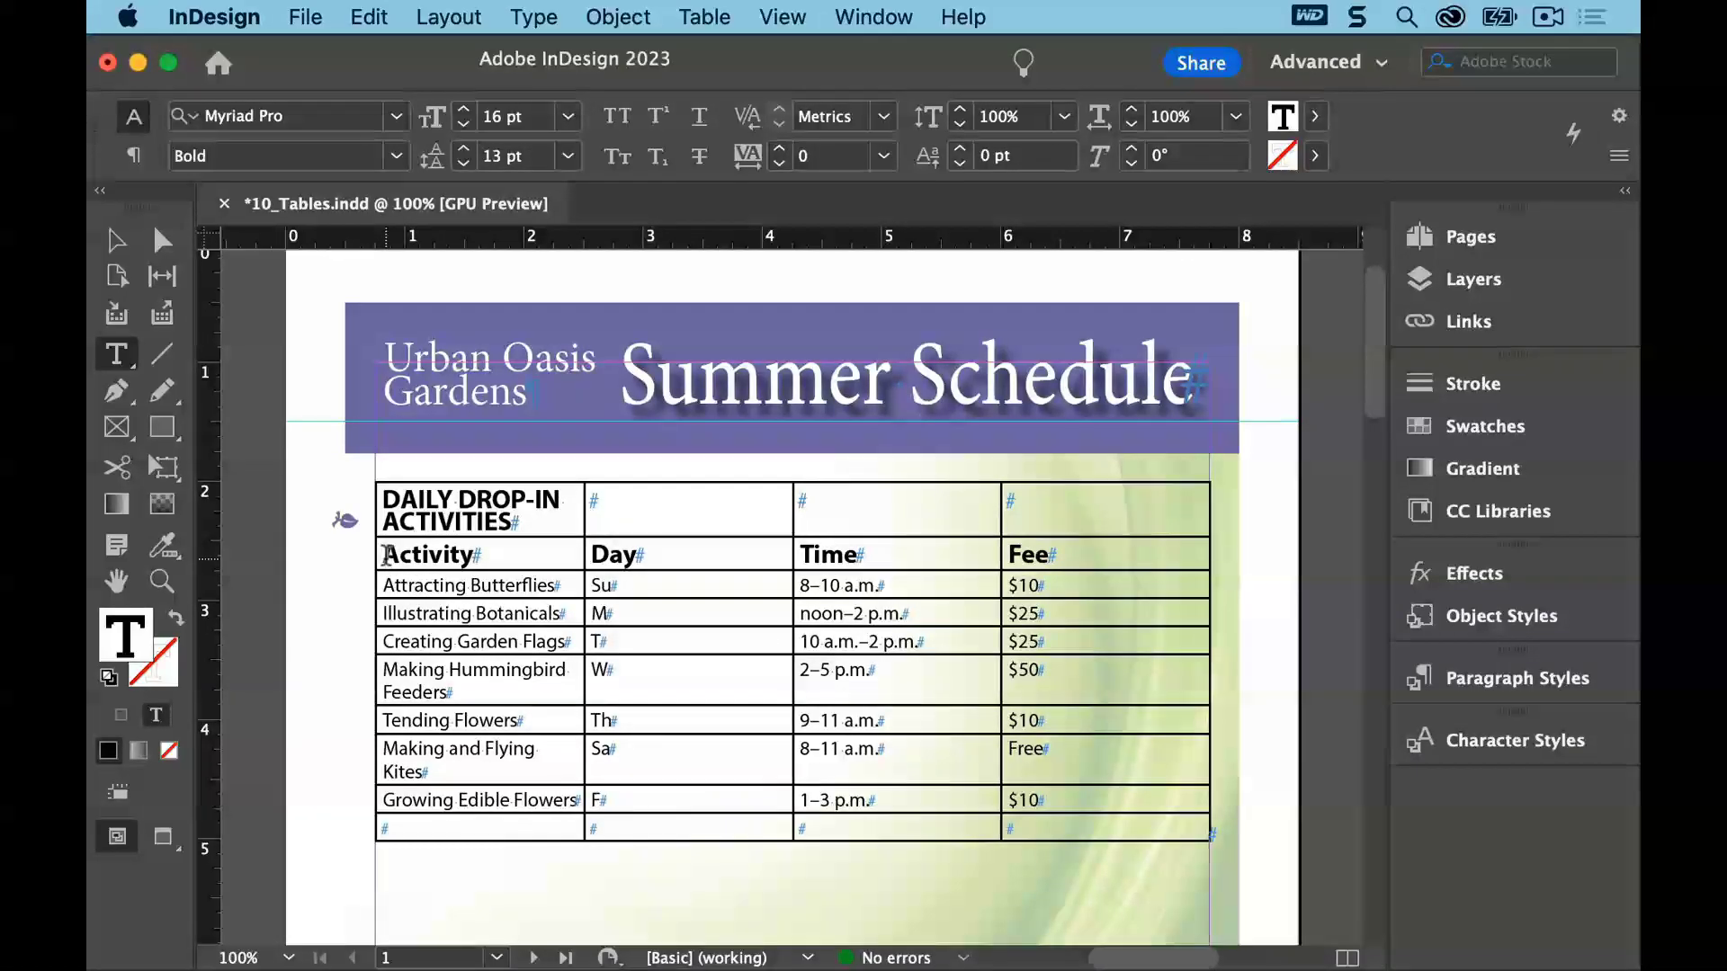
Apply the Table Column Heads paragraph style to the Activity, Day, Time and Fee cells
left_click_drag(385, 553, 1021, 544)
left_click_drag(1044, 544, 1060, 563)
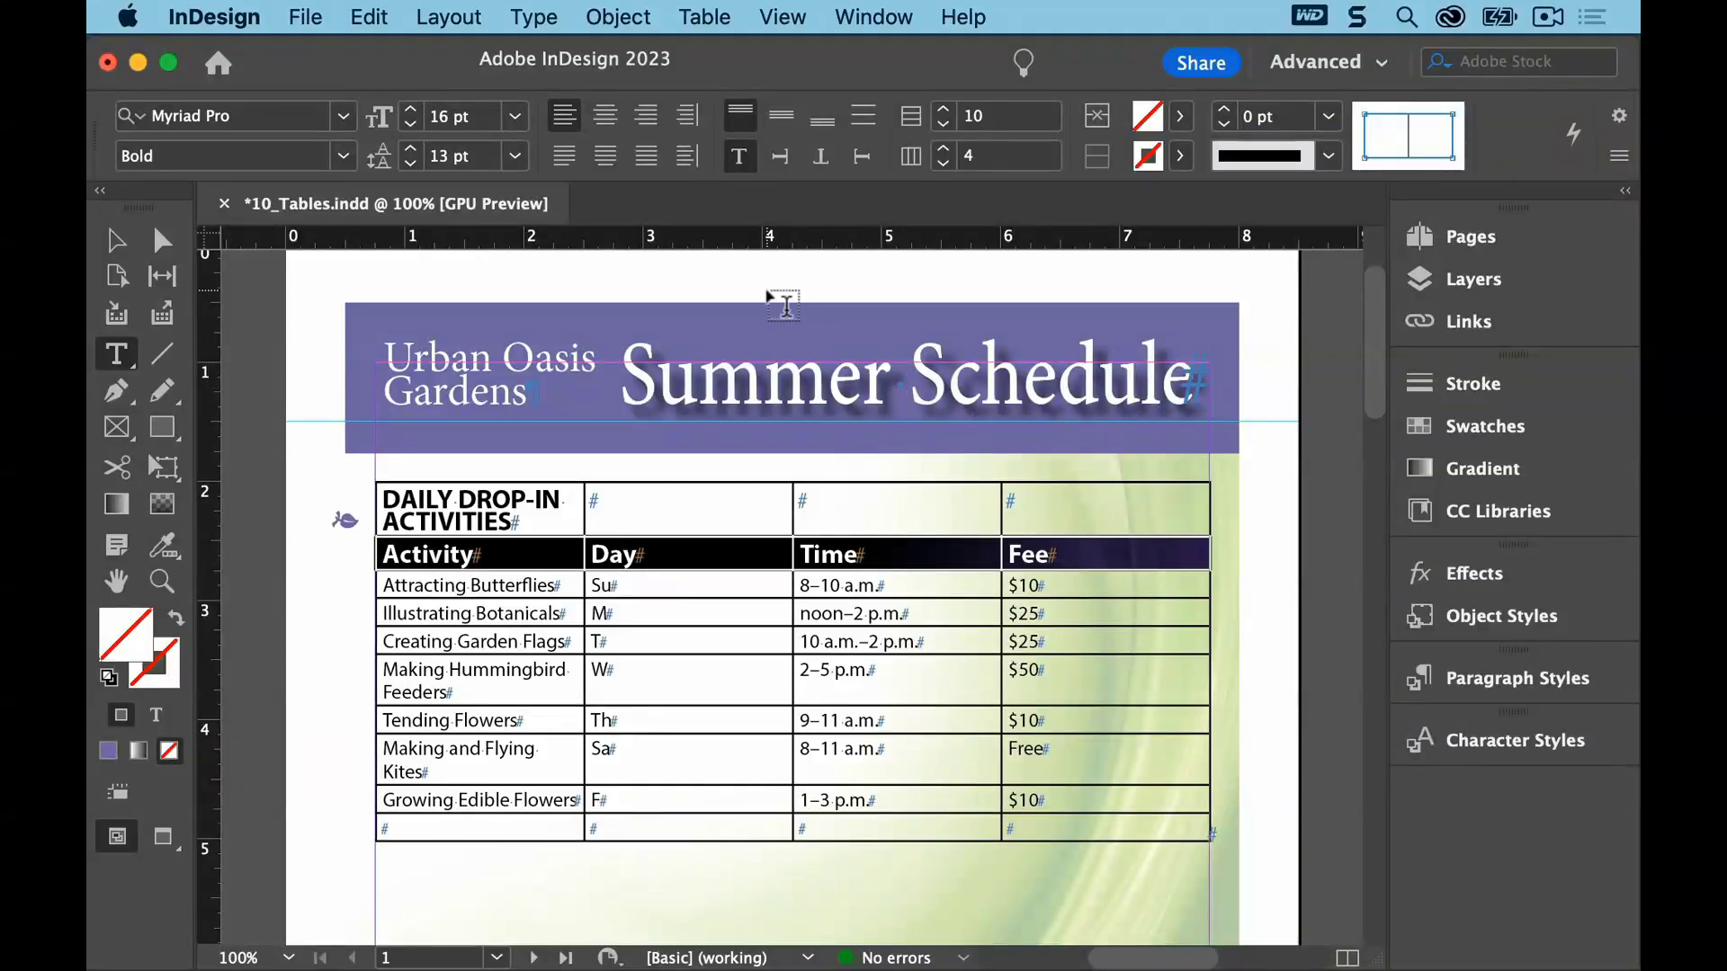
left_click(554, 18)
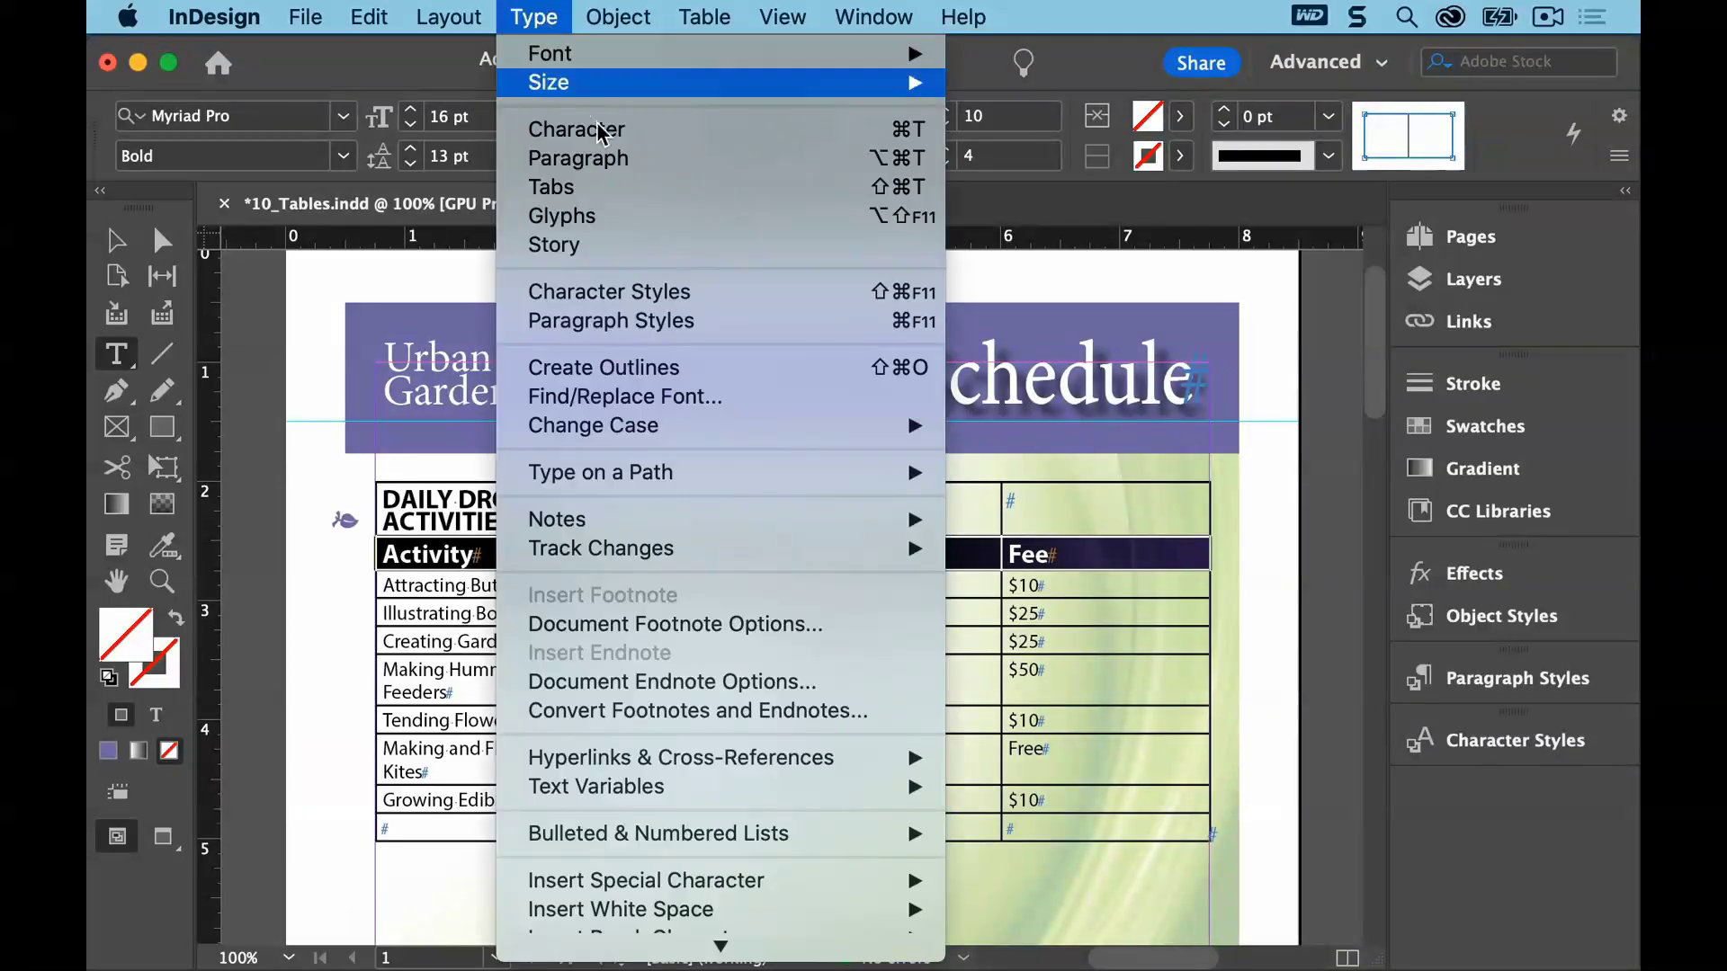
left_click(735, 326)
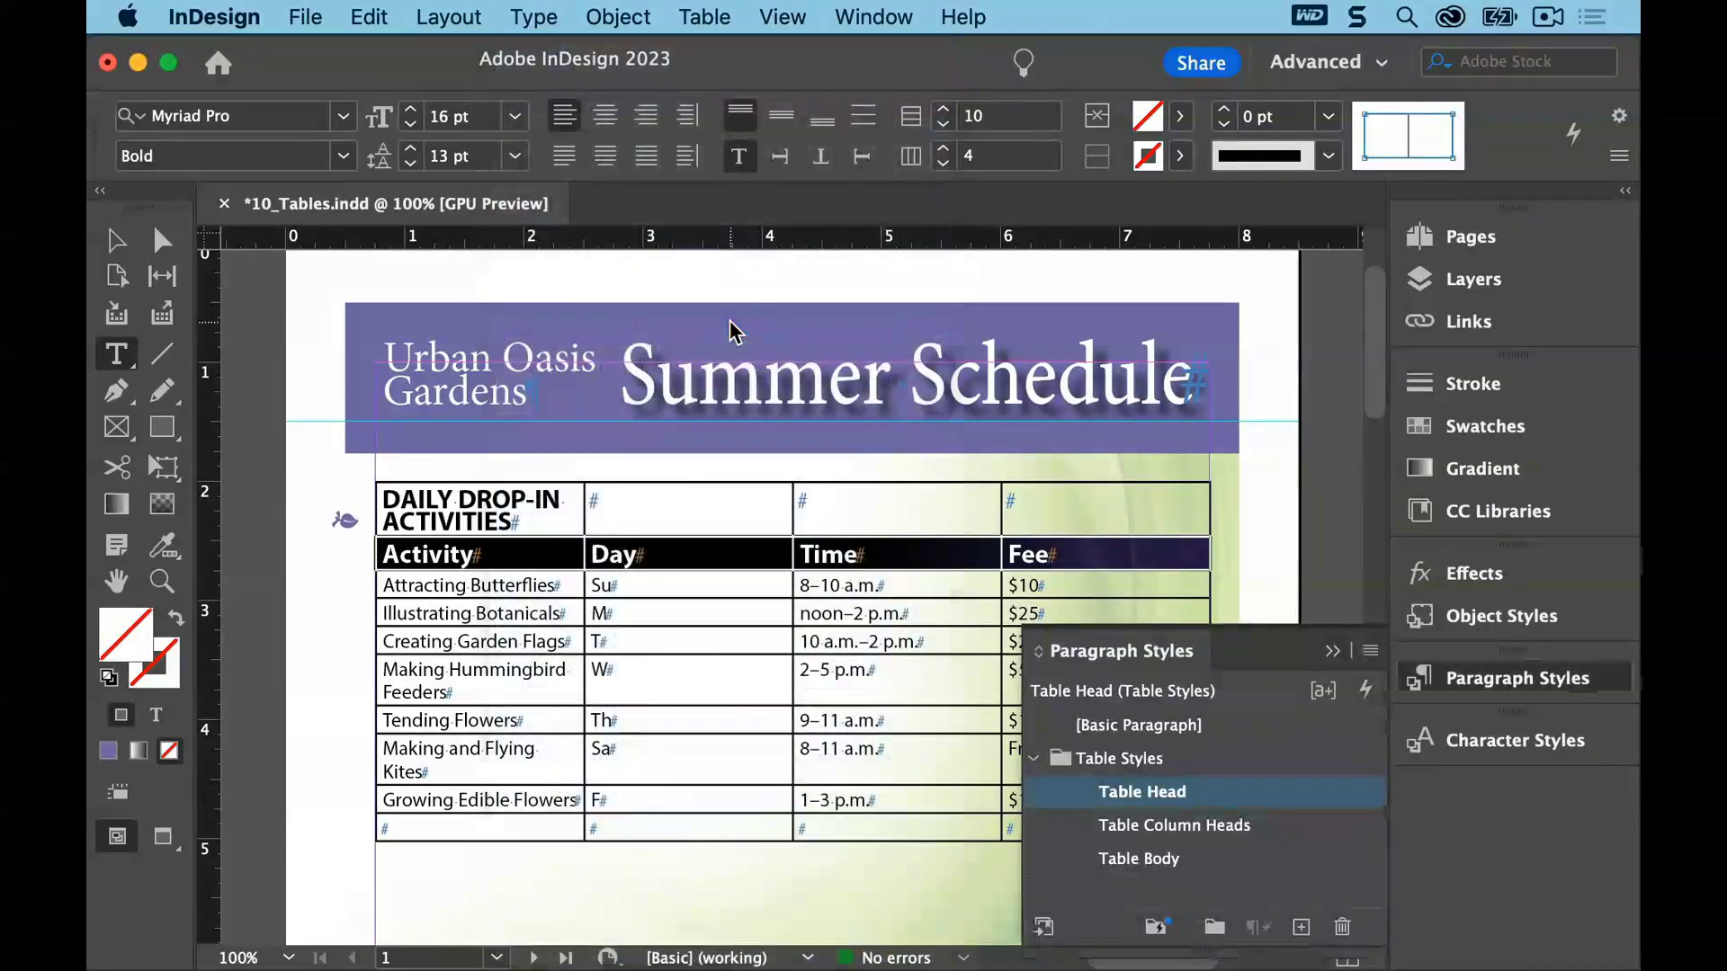
left_click(1034, 759)
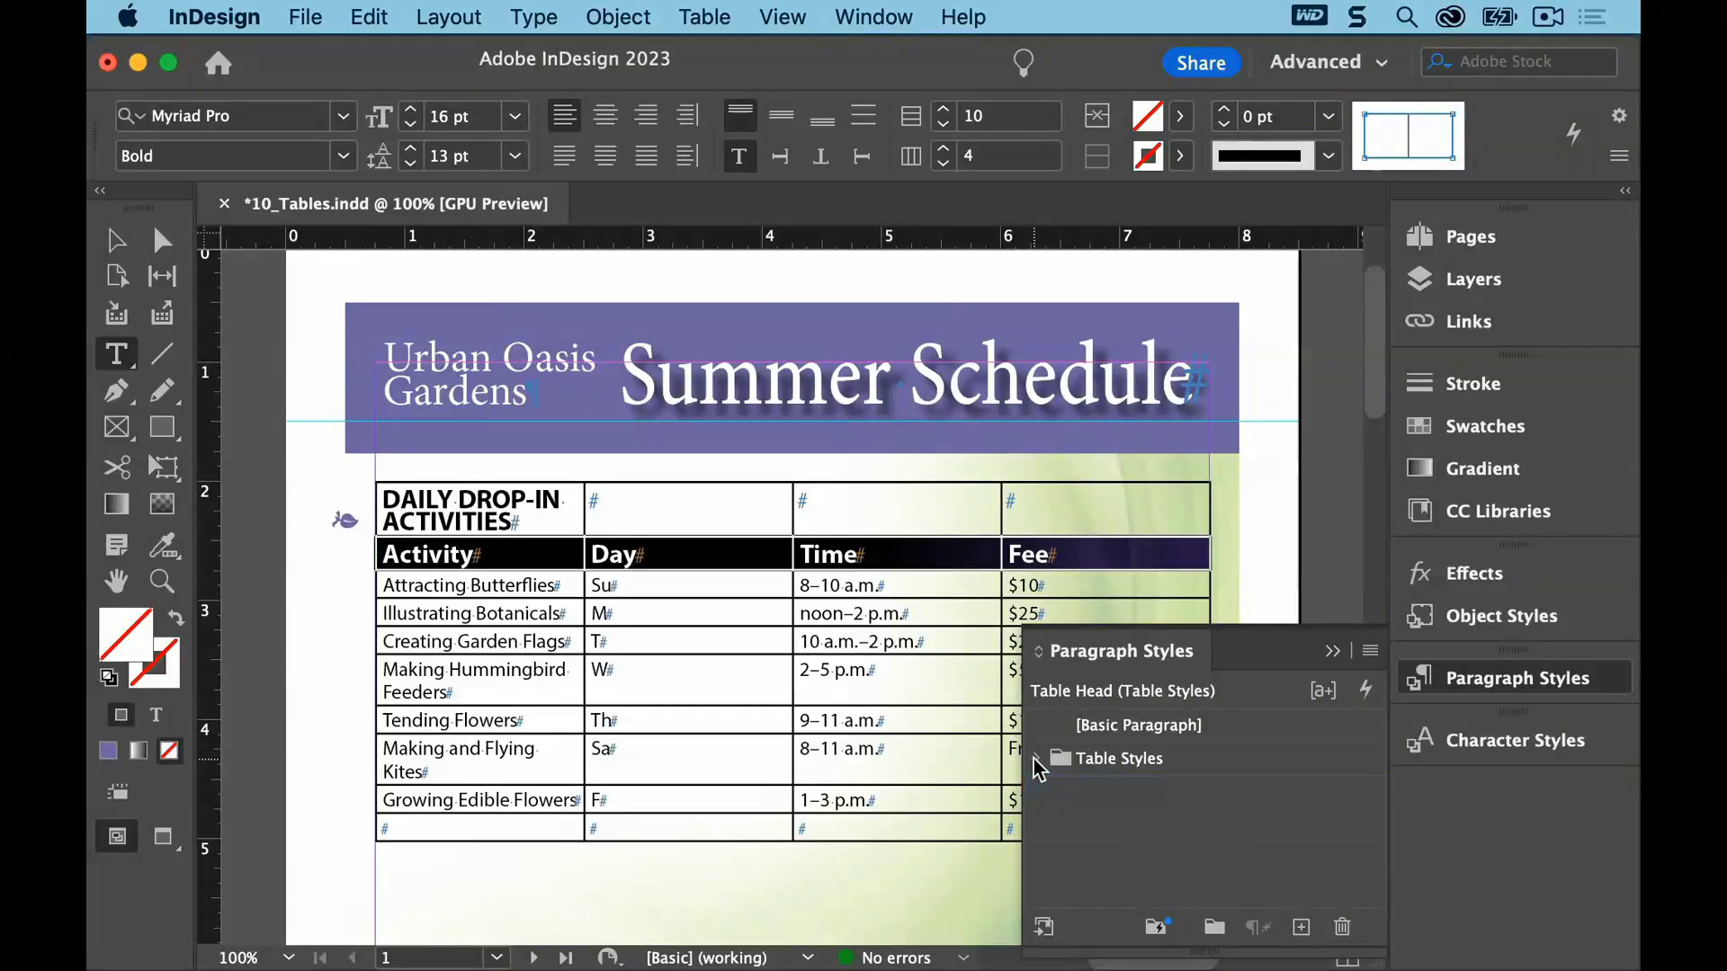
left_click(1036, 760)
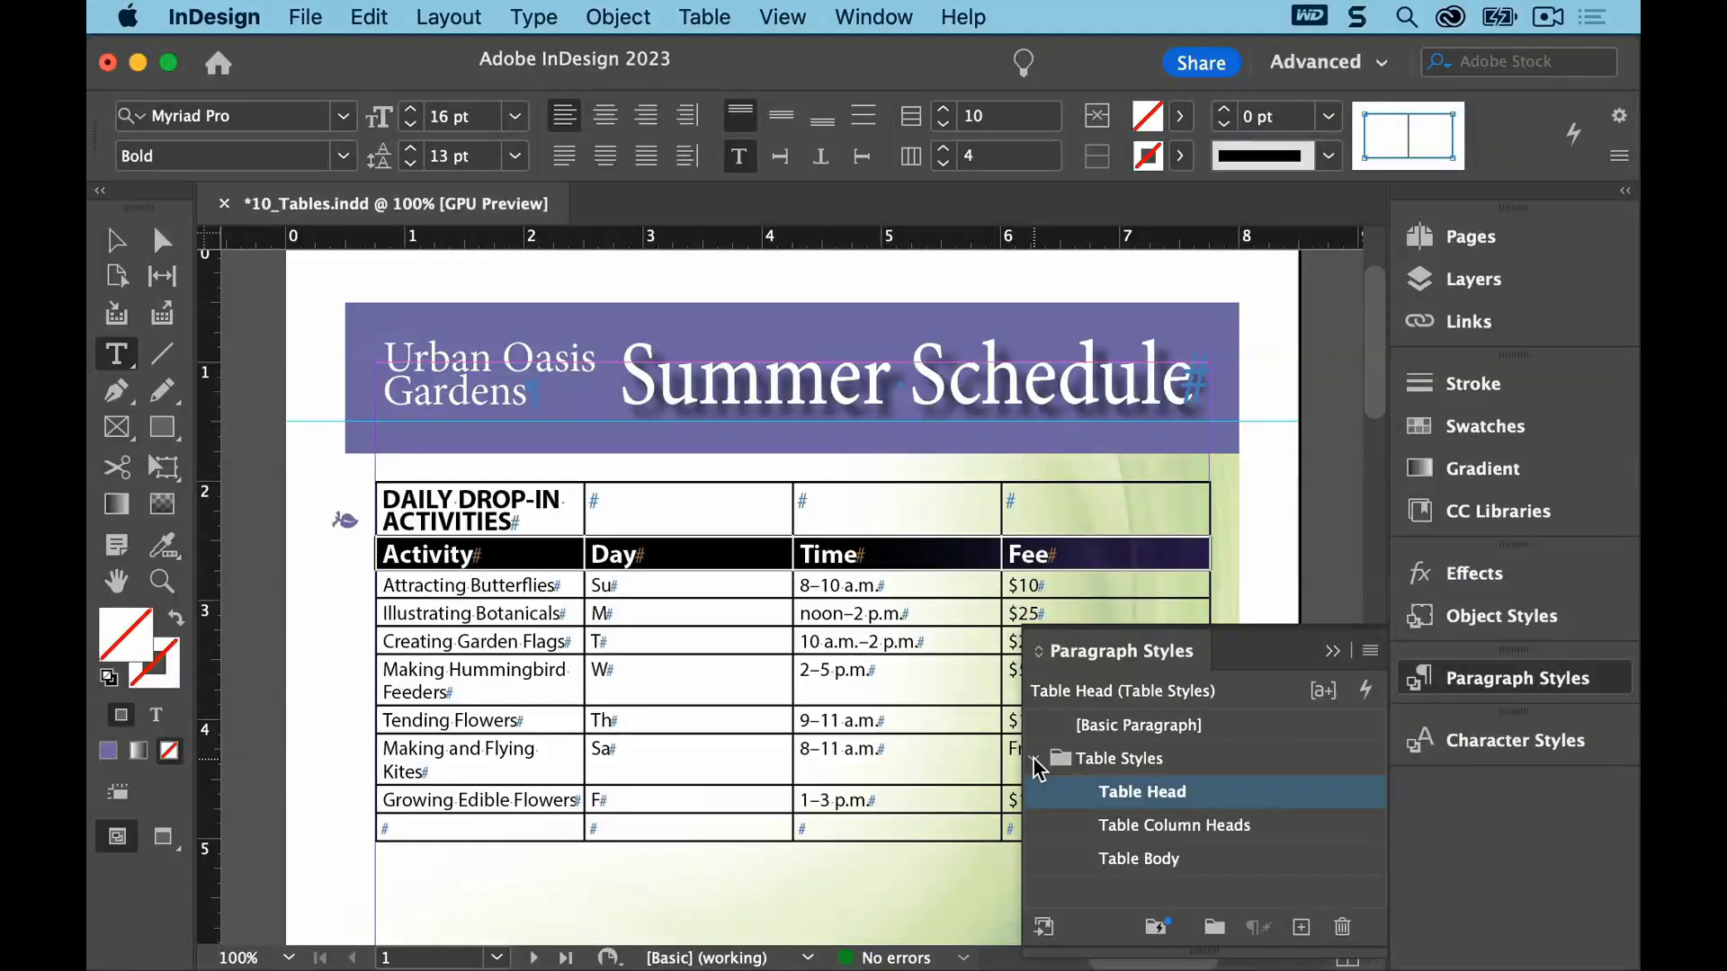
left_click(1180, 828)
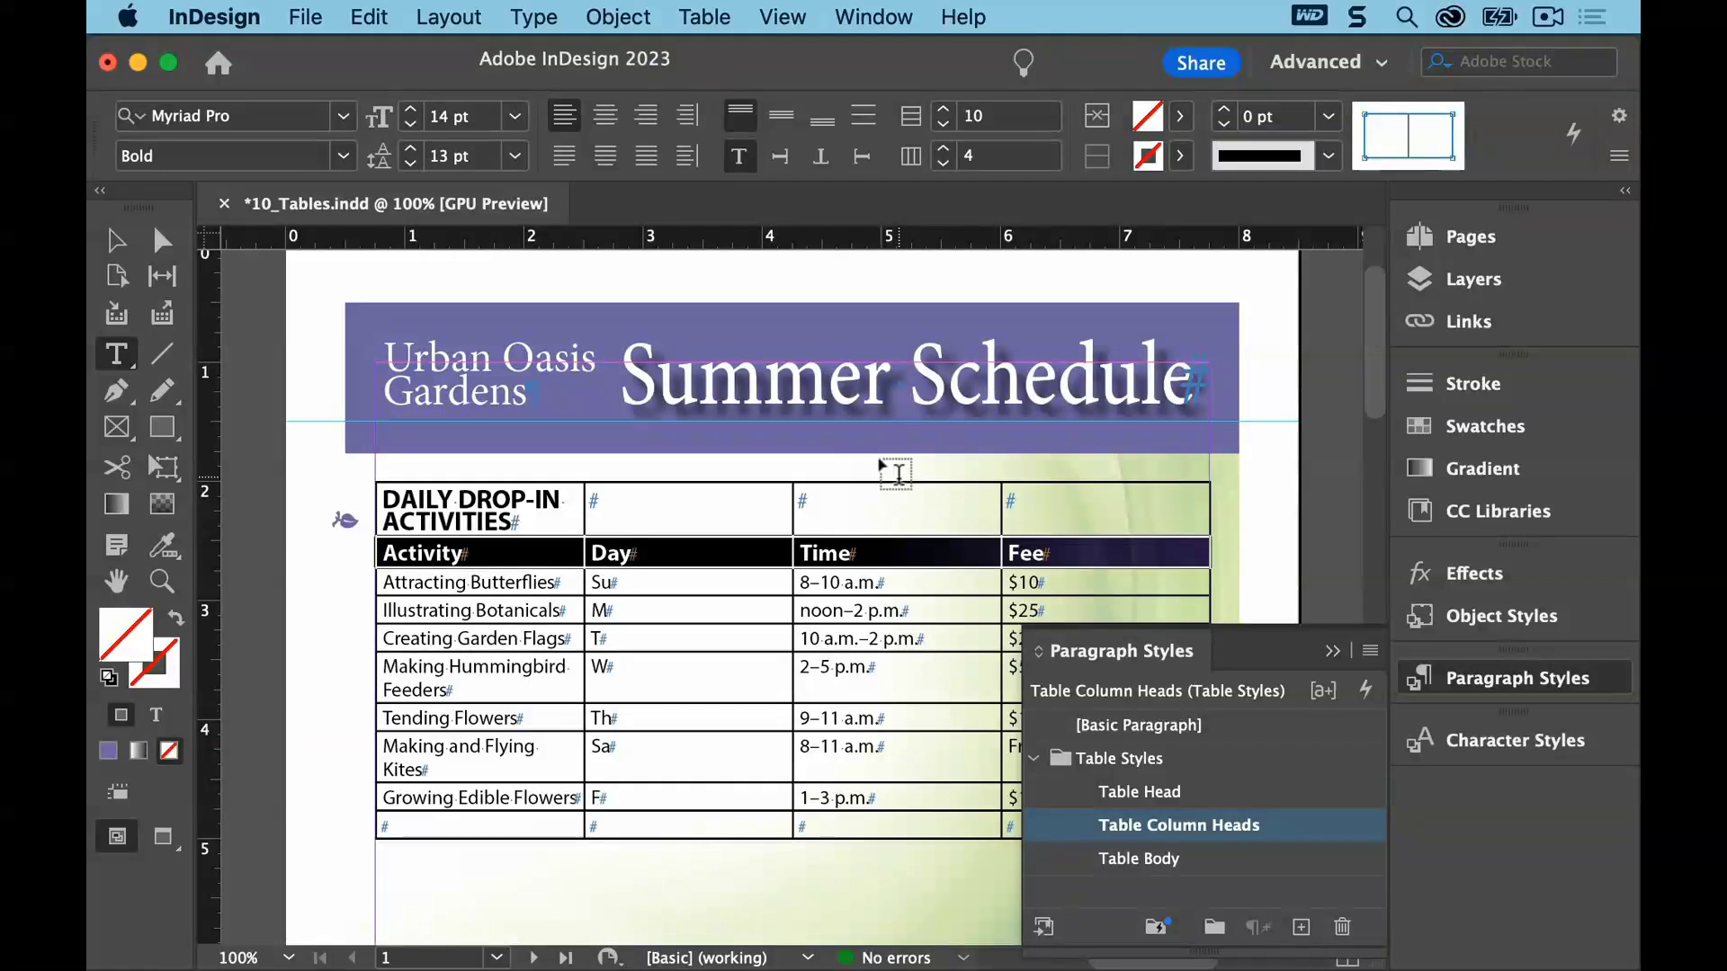
left_click(539, 17)
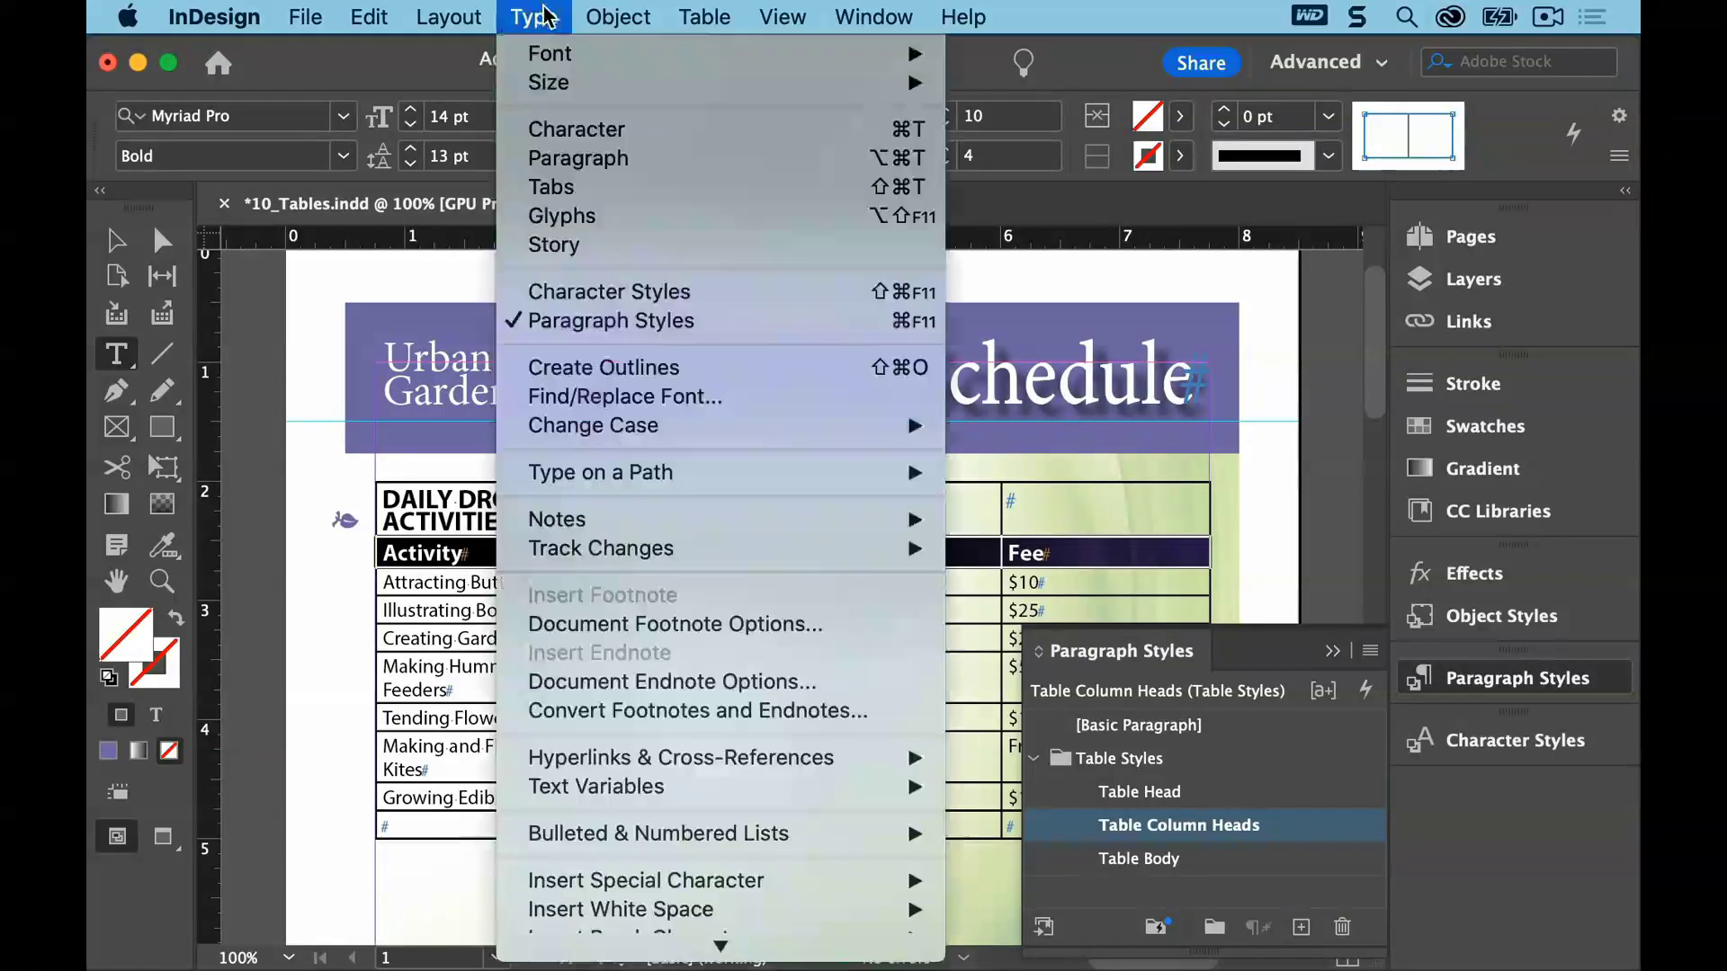
left_click(646, 324)
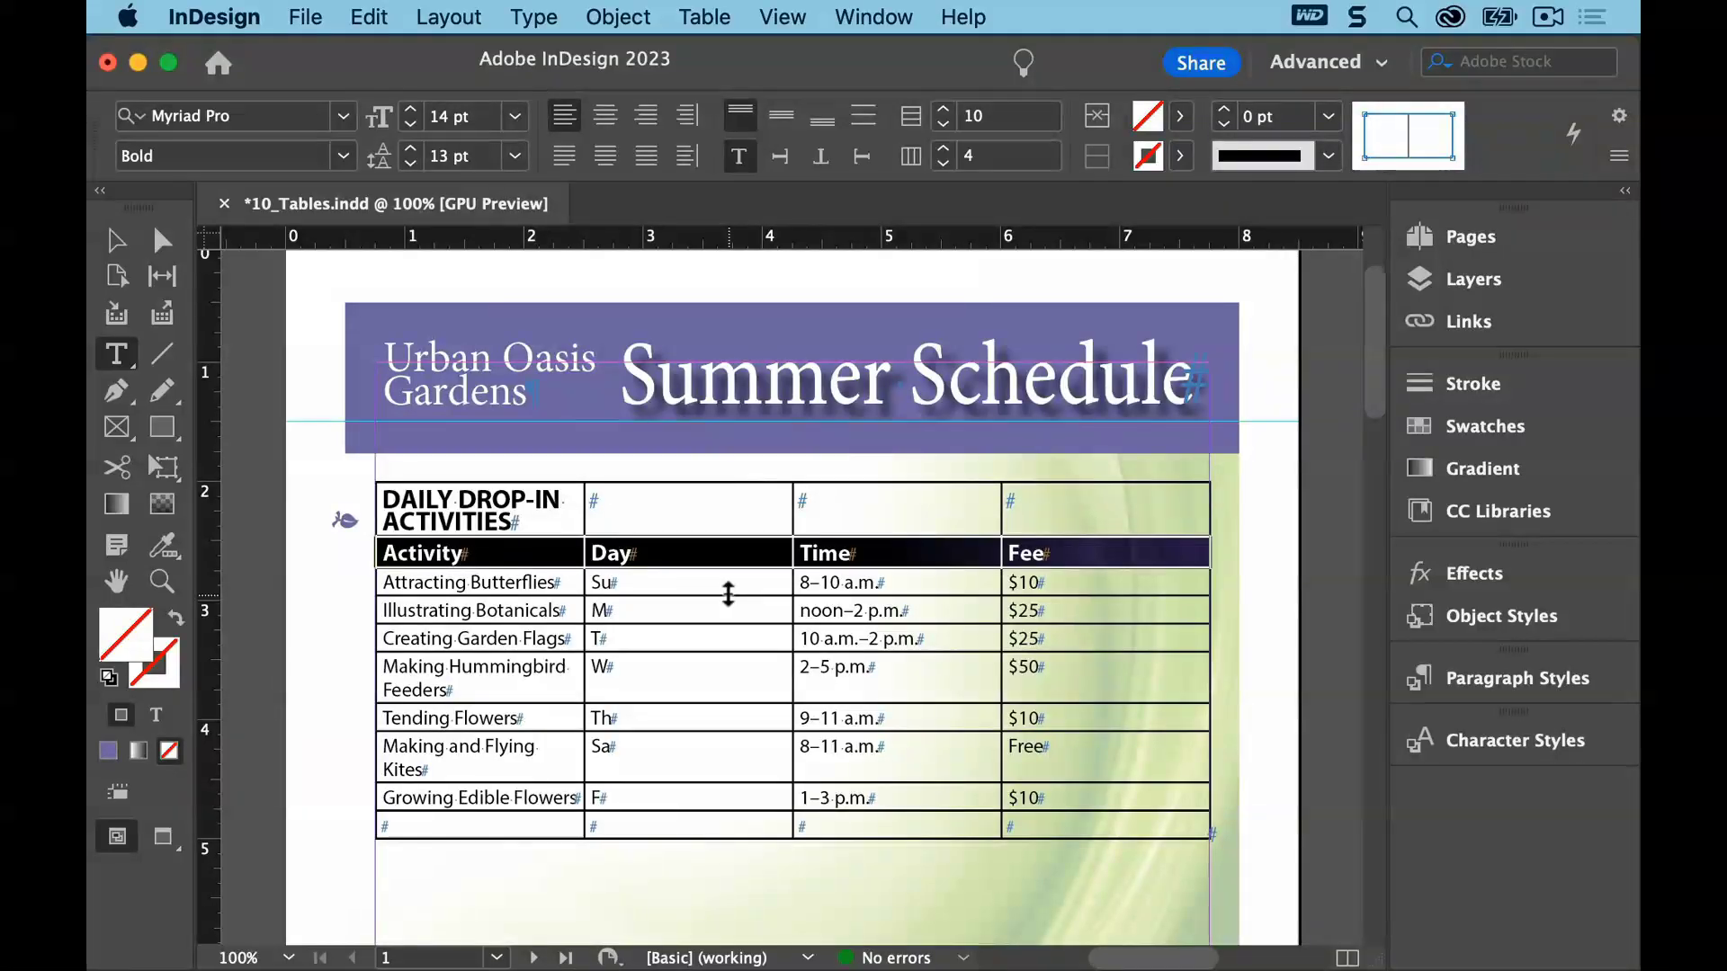
Insert one column to the right of the Fee column and save the document
left_click(1084, 553)
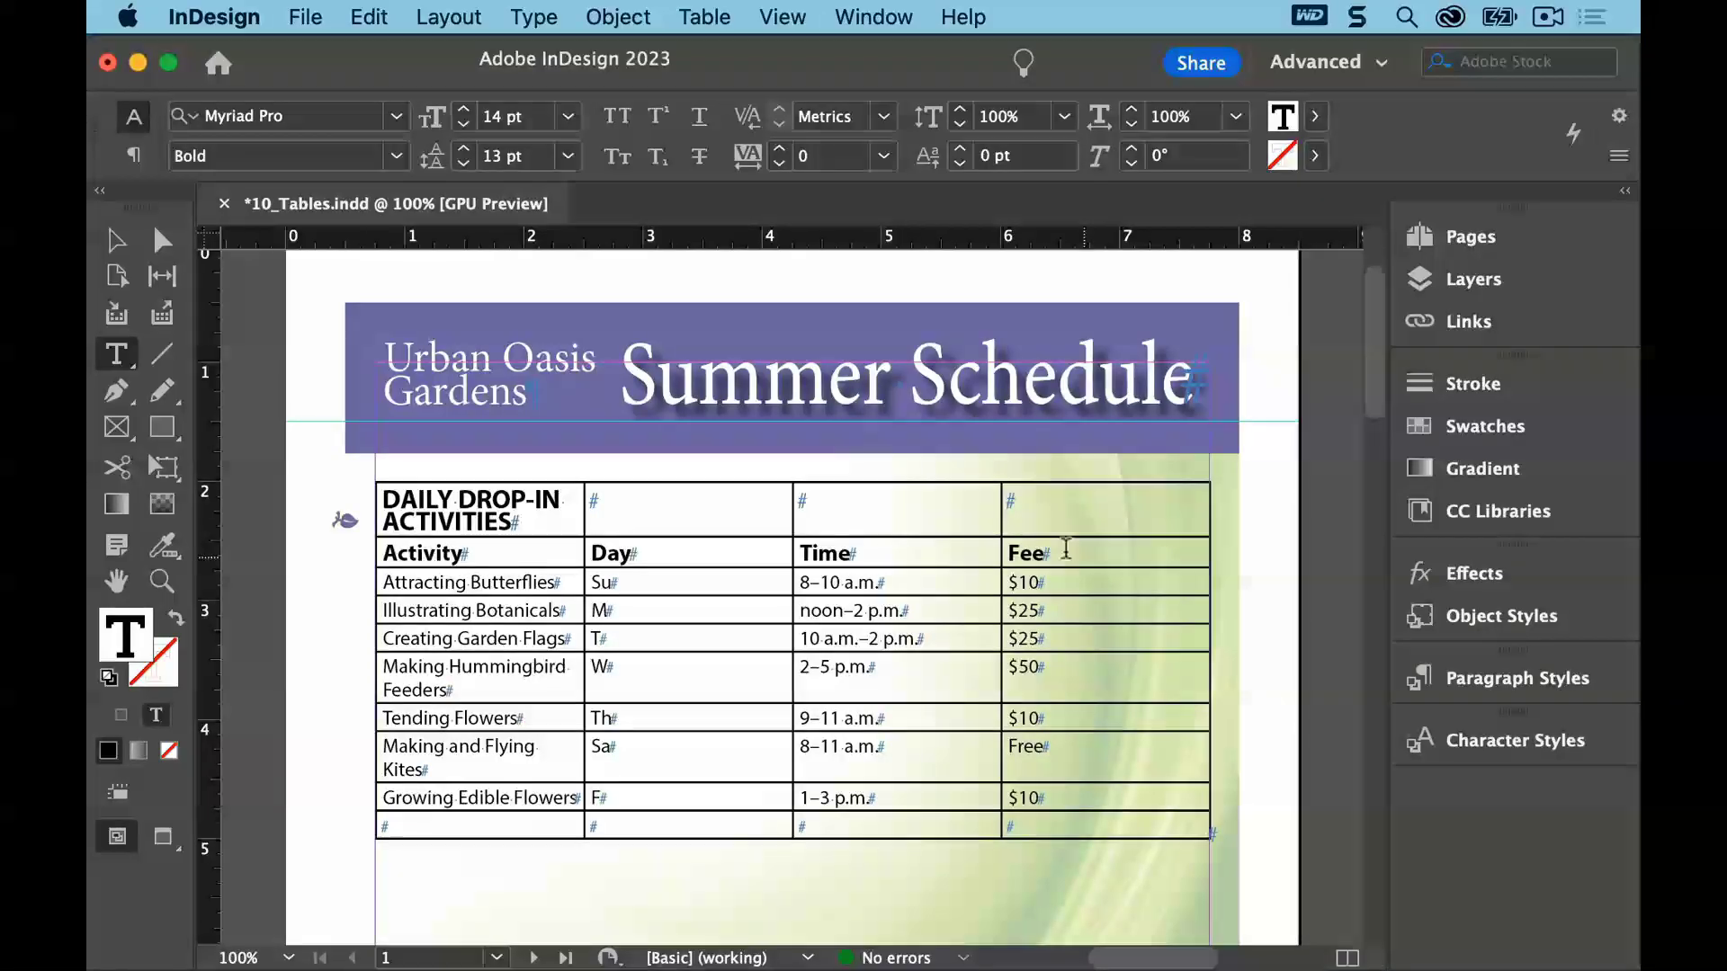
left_click(710, 18)
mouse_move(771, 235)
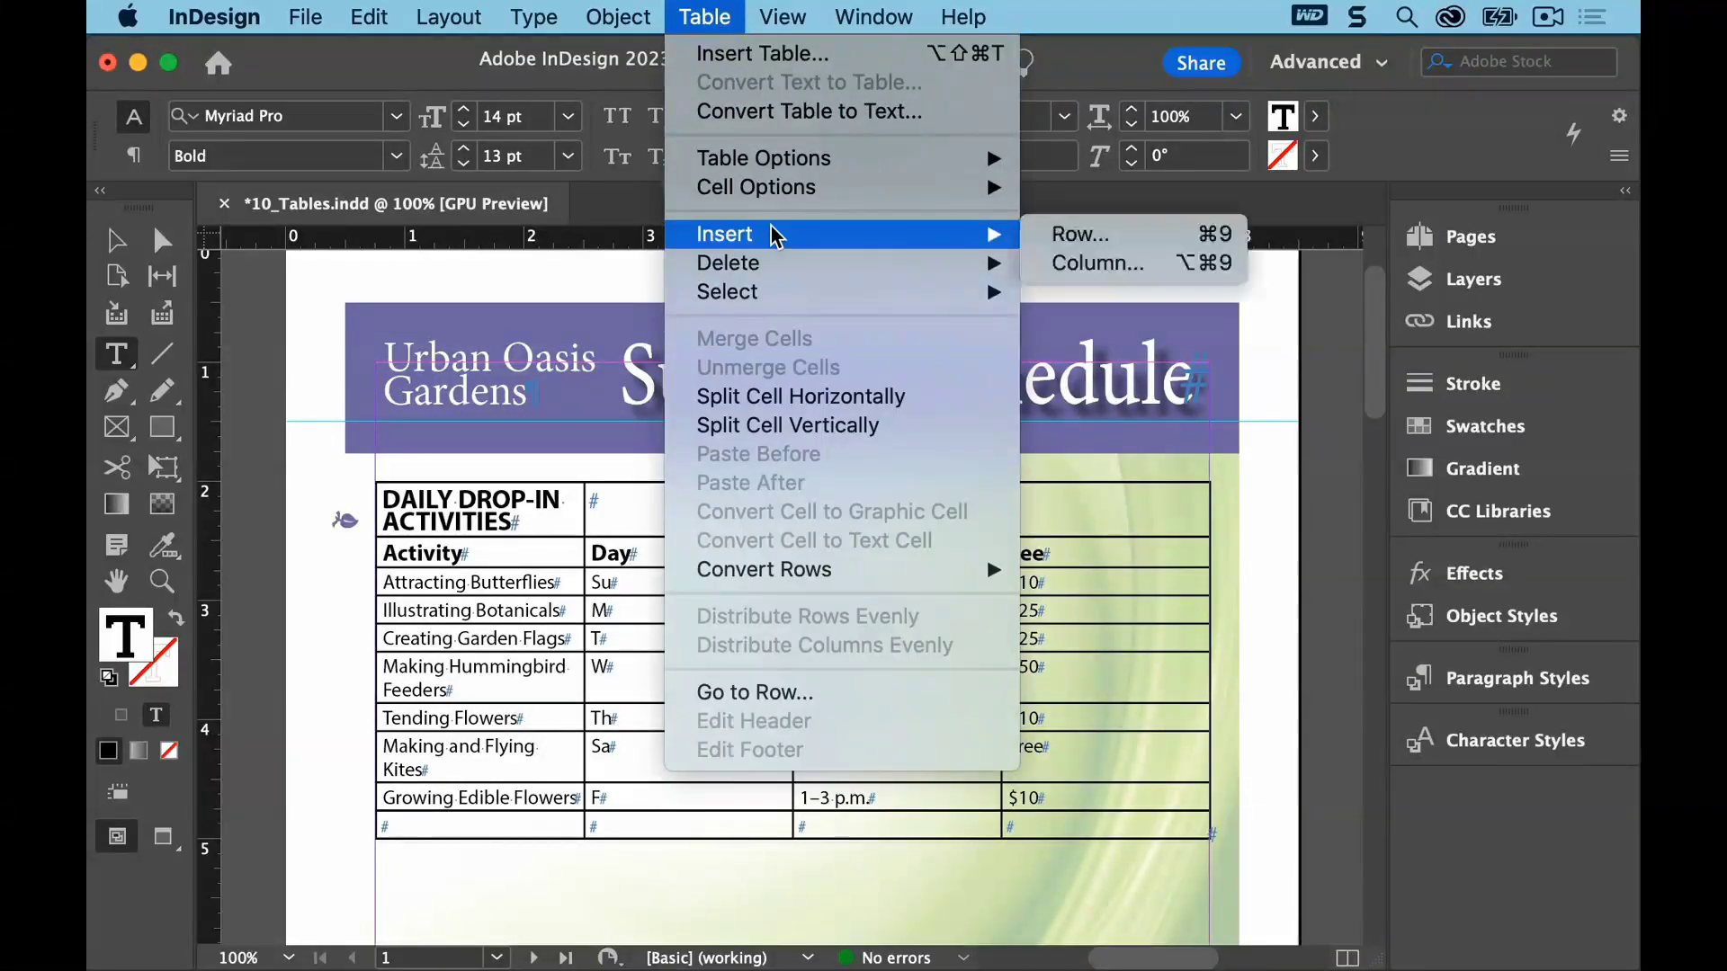
left_click(1151, 270)
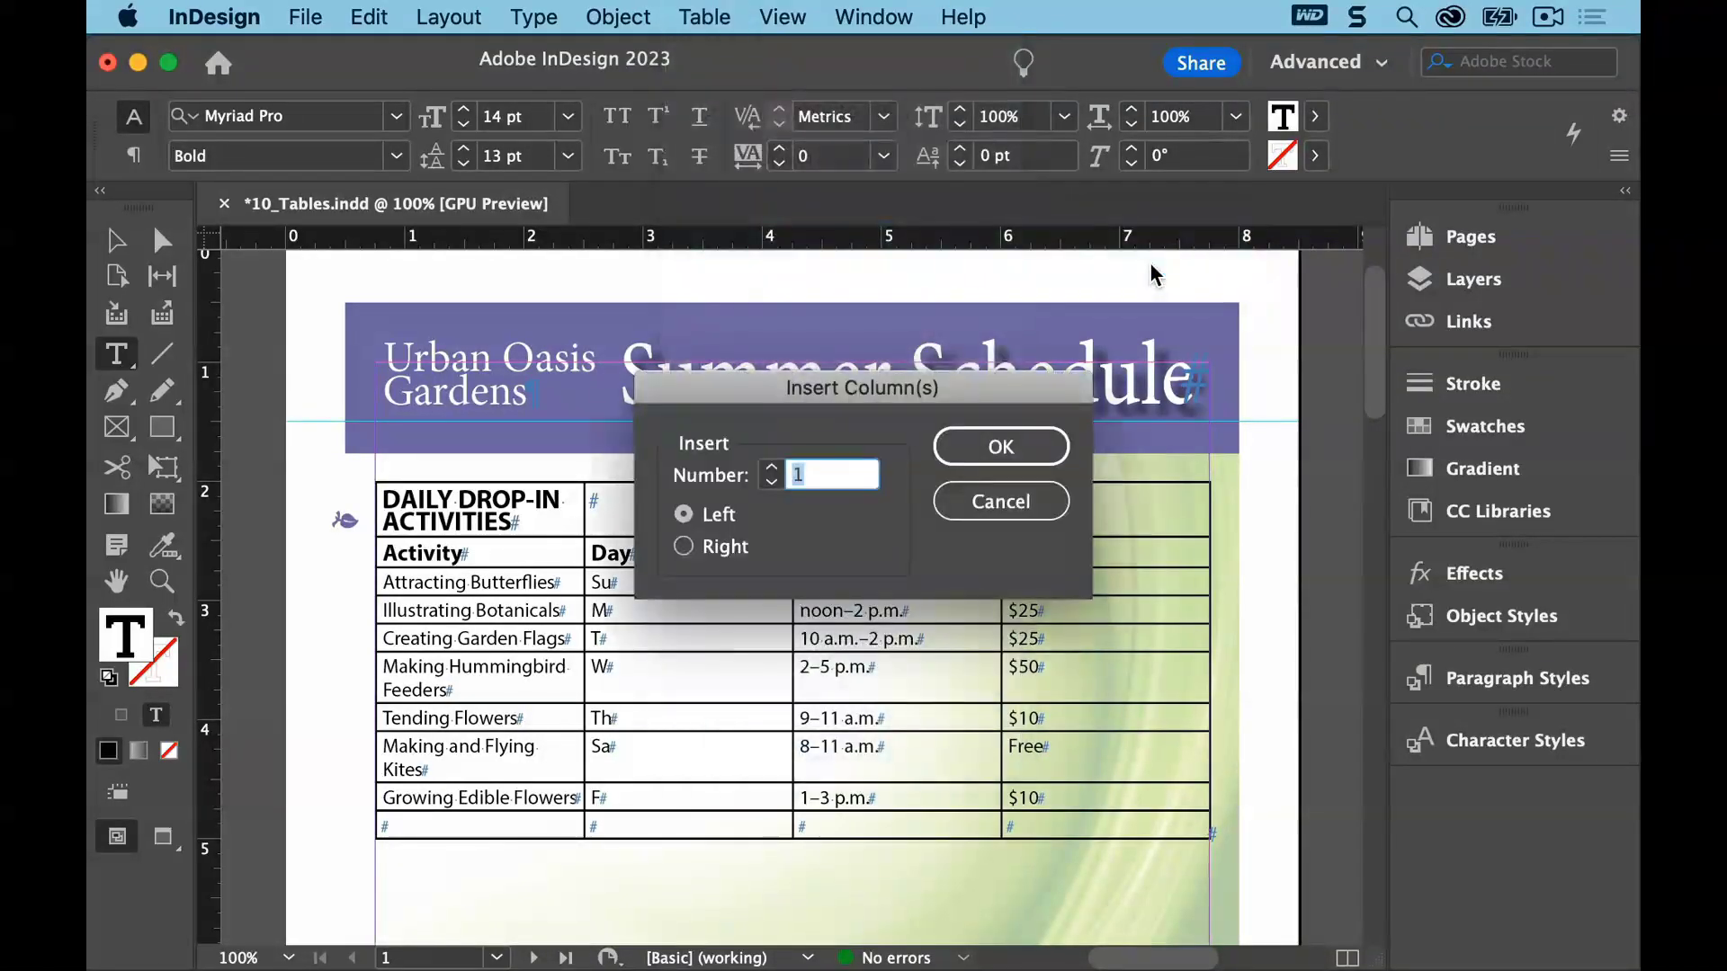
left_click_drag(943, 401, 839, 286)
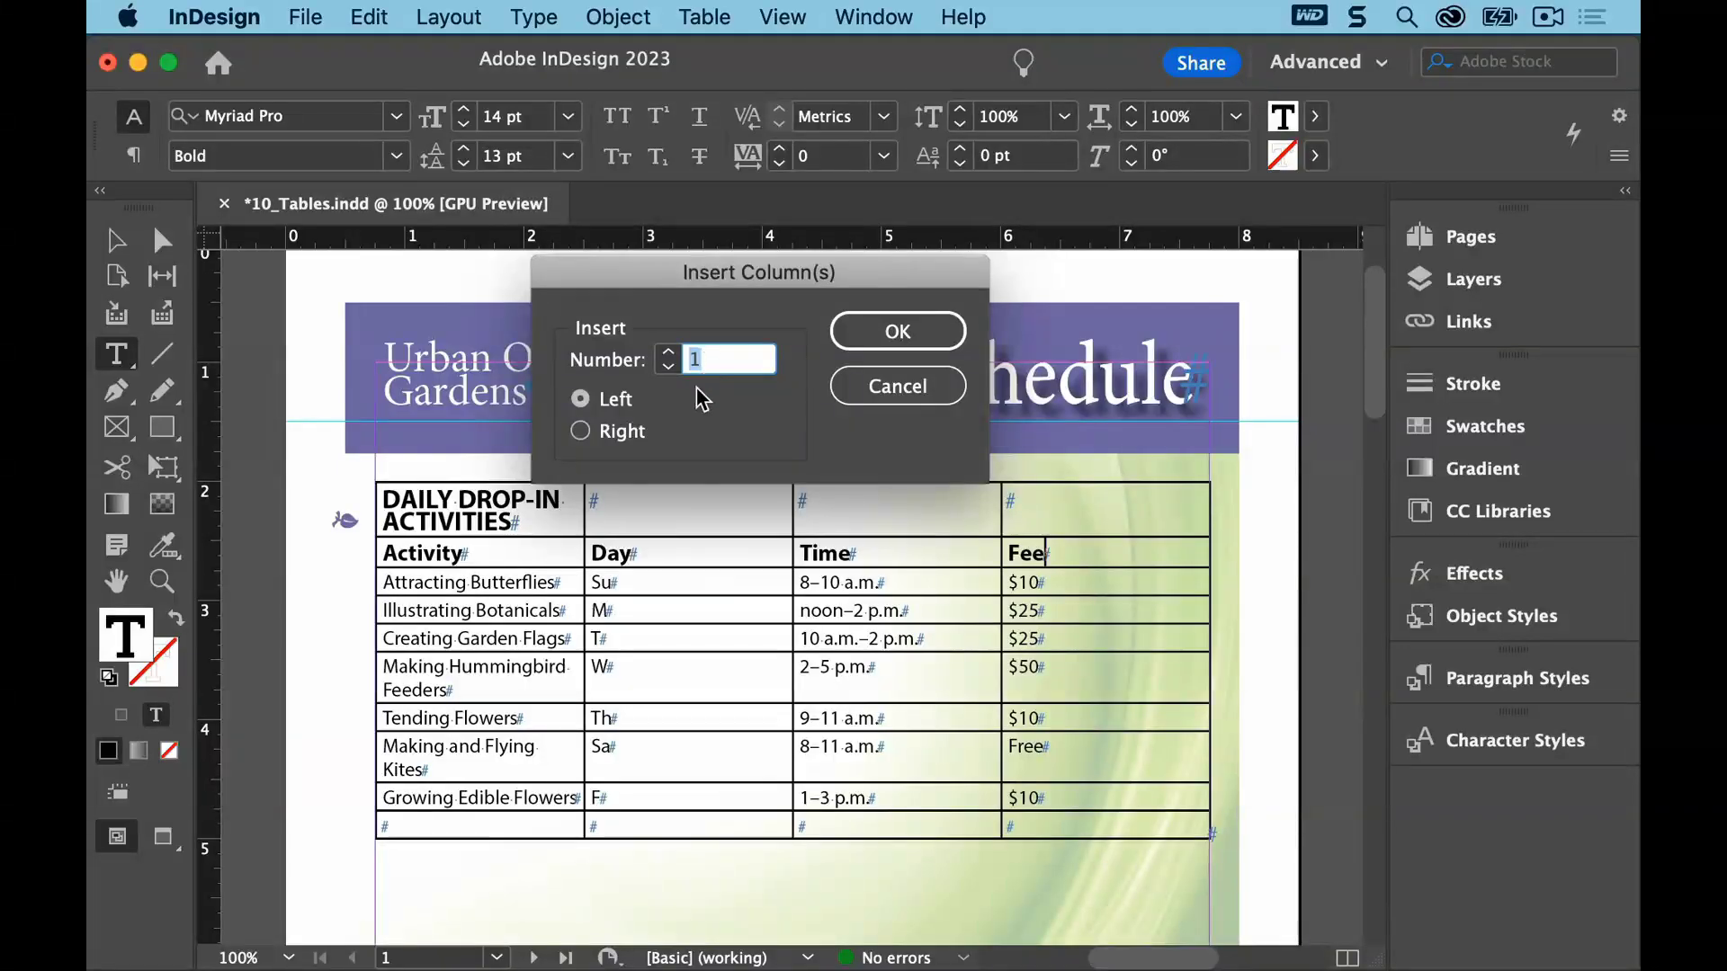
left_click(580, 431)
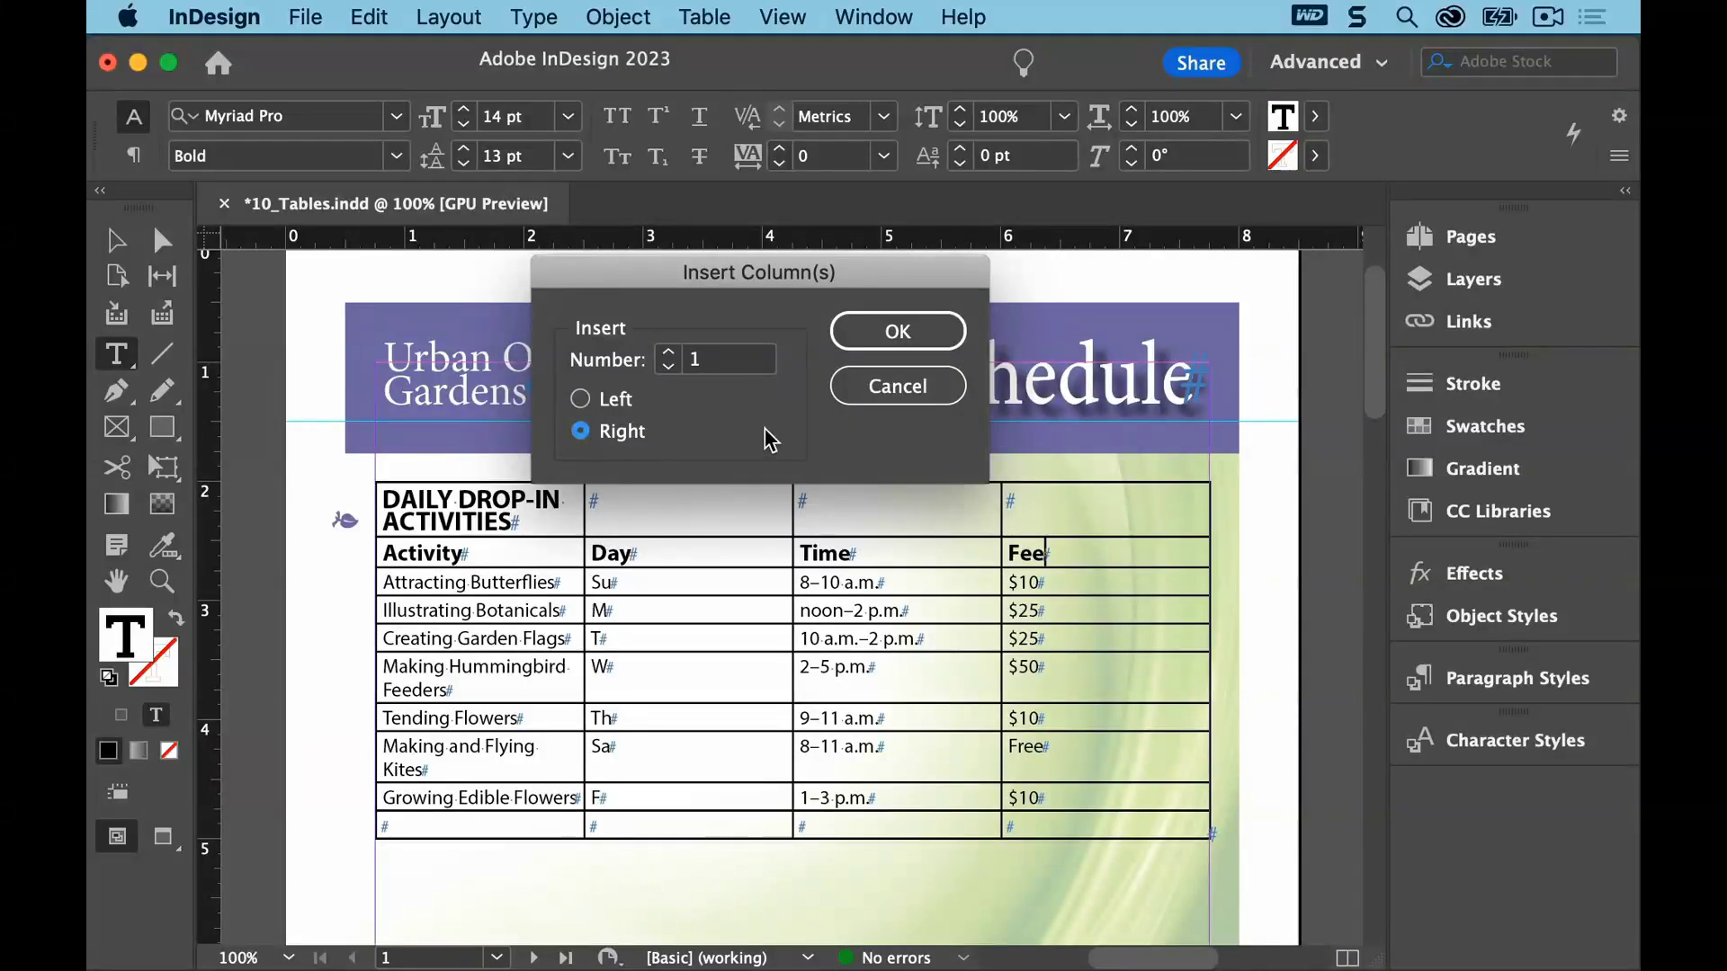
left_click(886, 333)
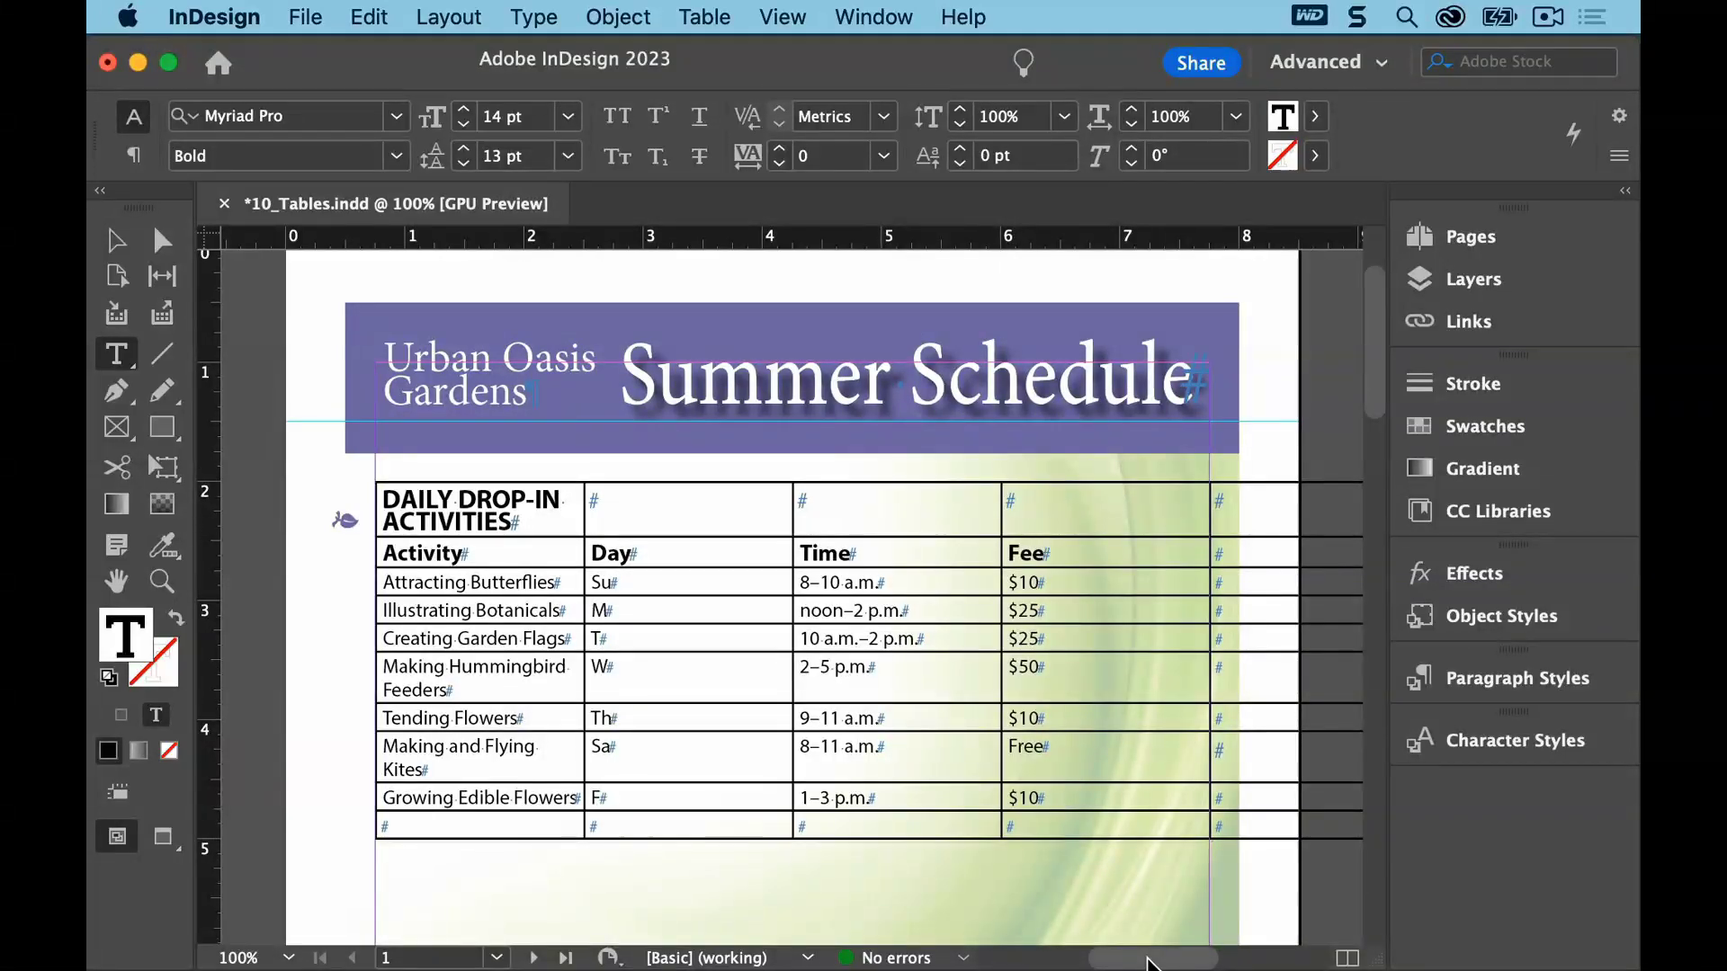
left_click_drag(1146, 963, 1161, 965)
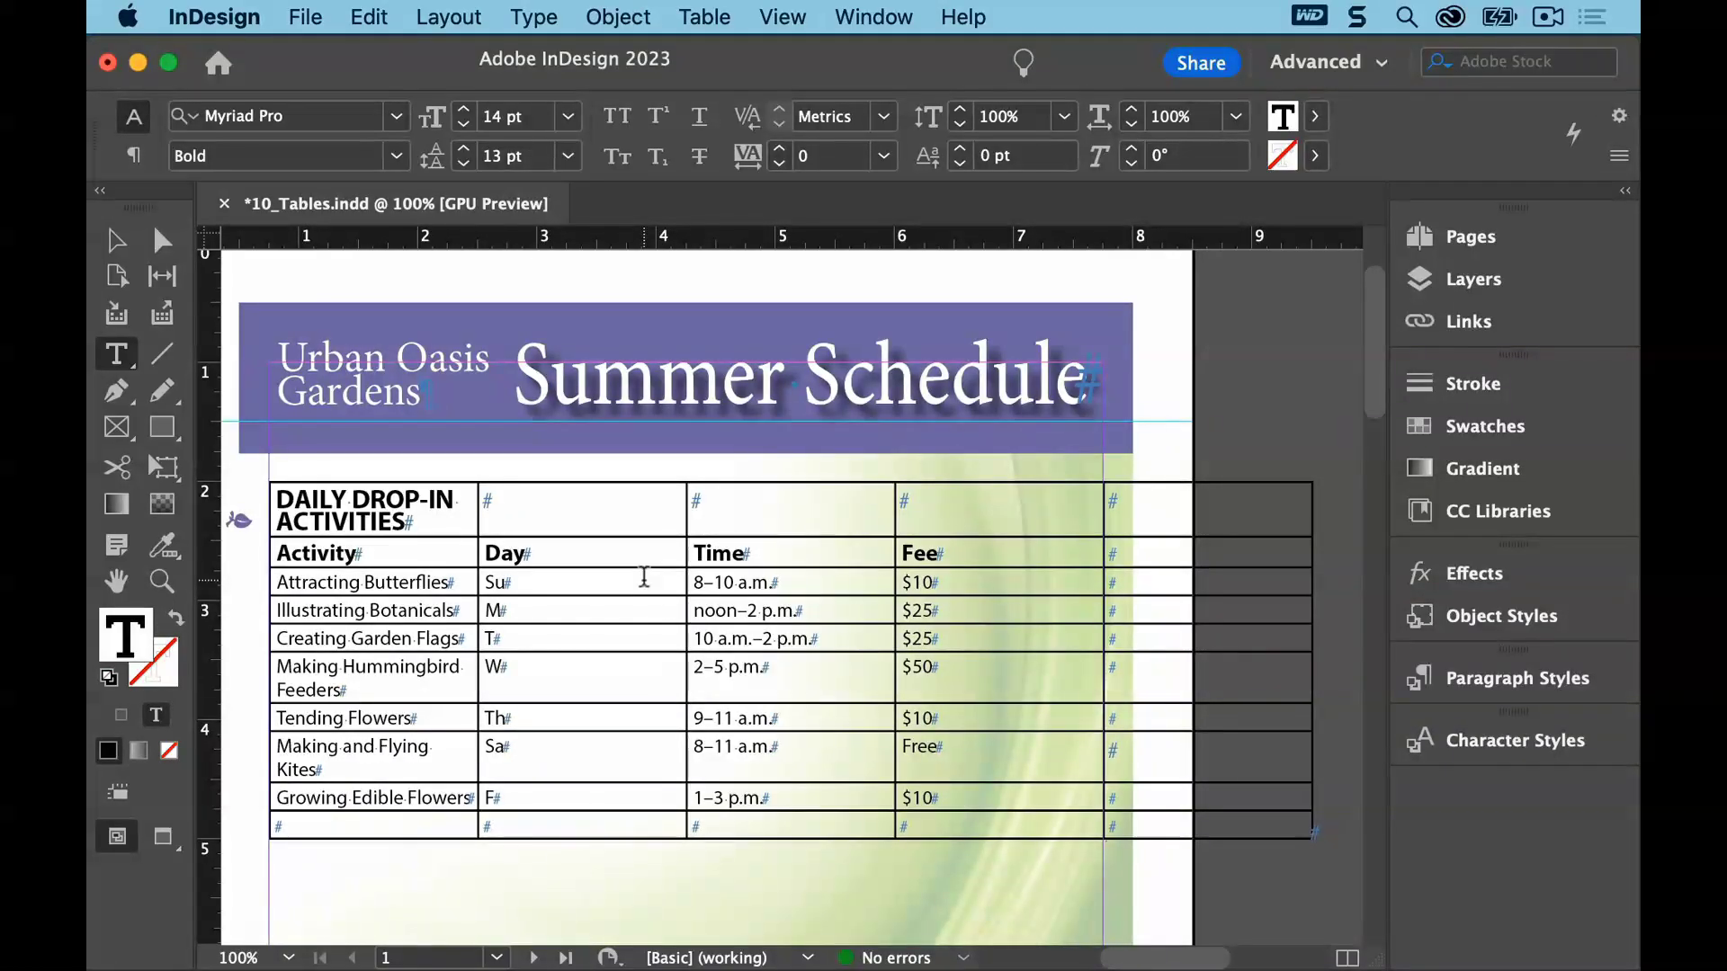
left_click(305, 17)
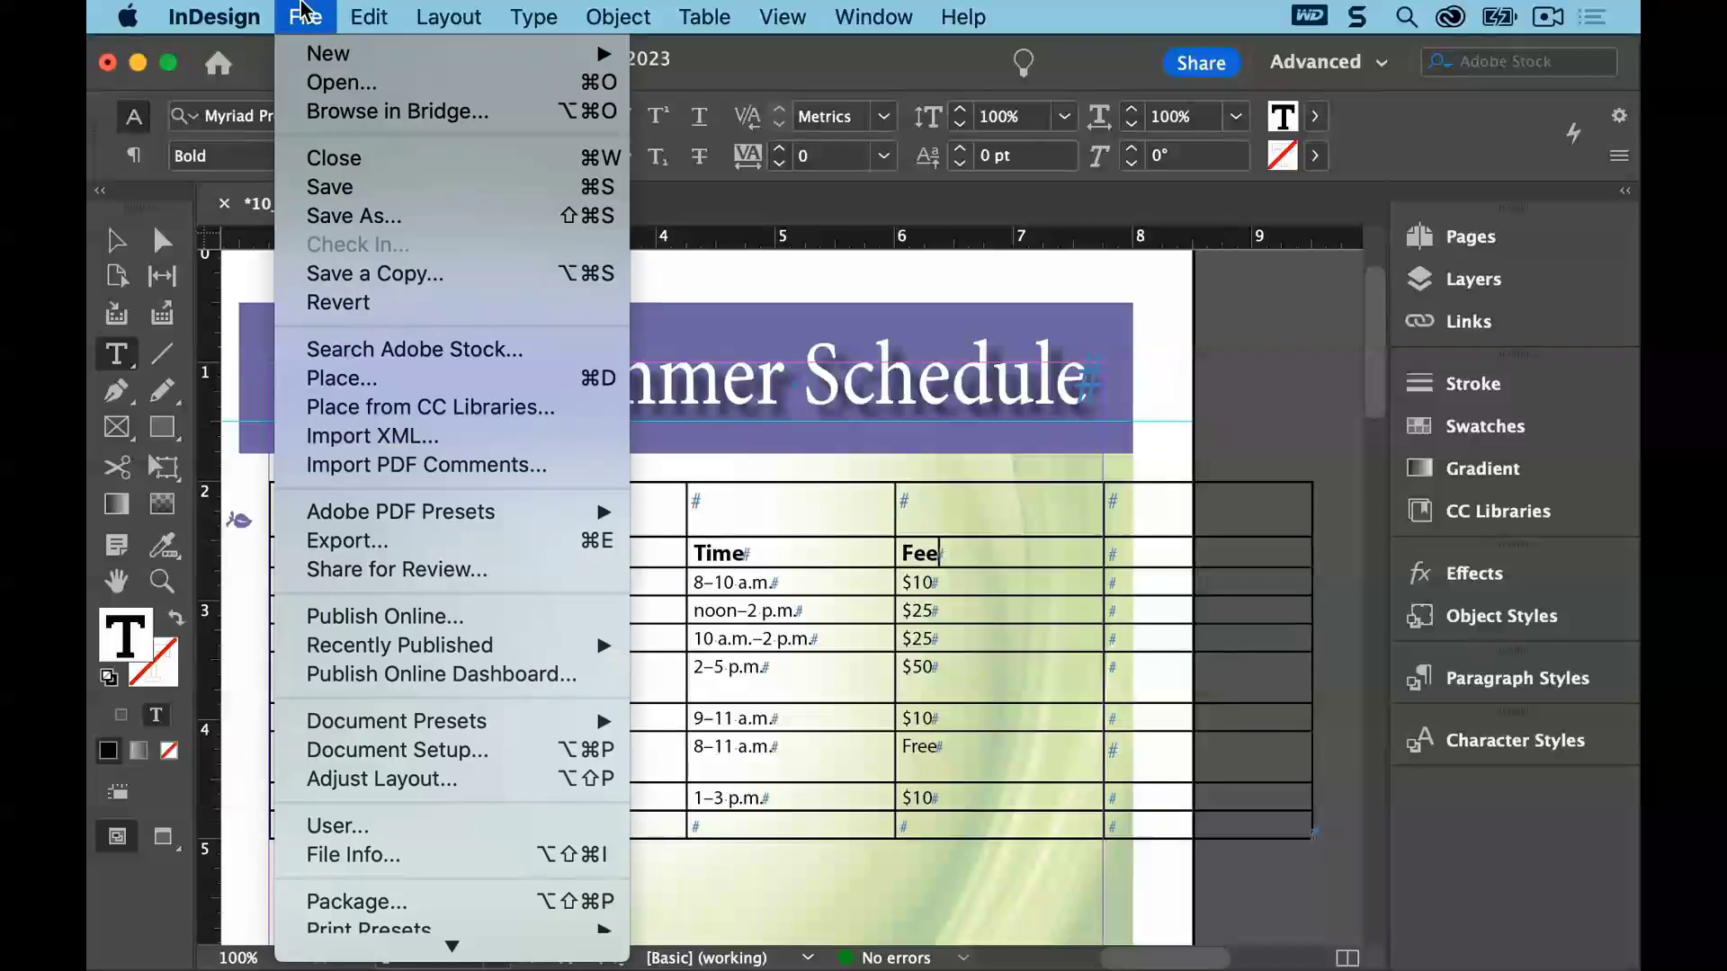
left_click(317, 186)
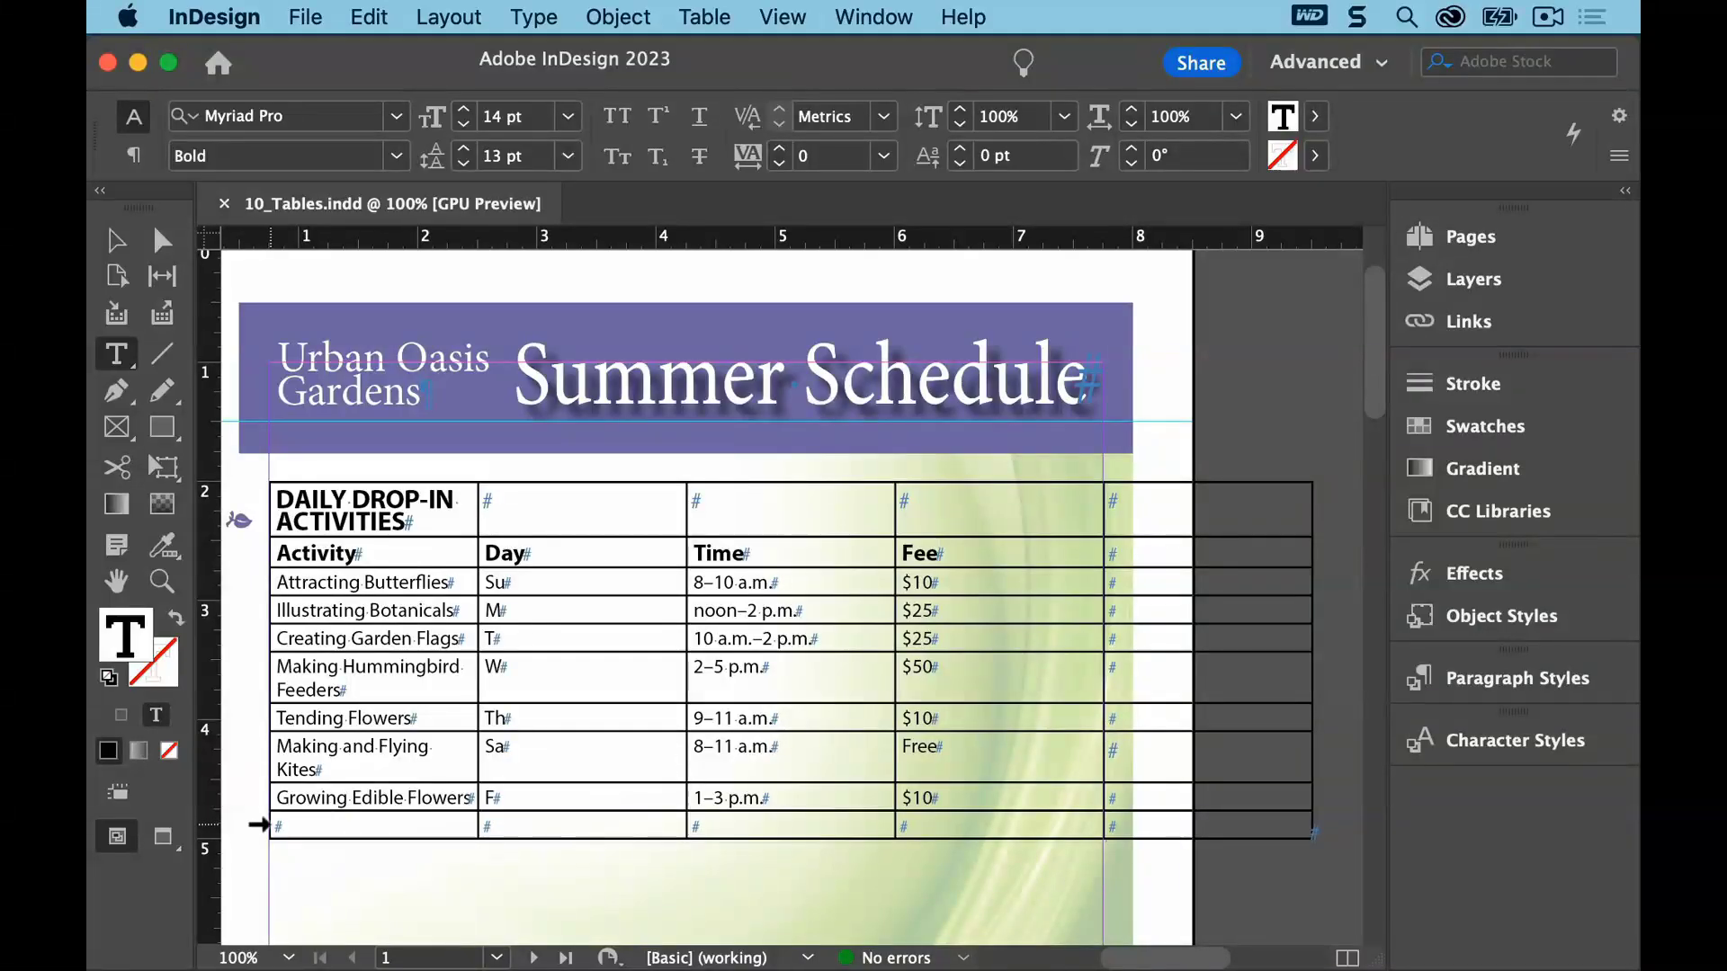
Delete the empty last row of the activities table, deselect the table and save the document
left_click(259, 825)
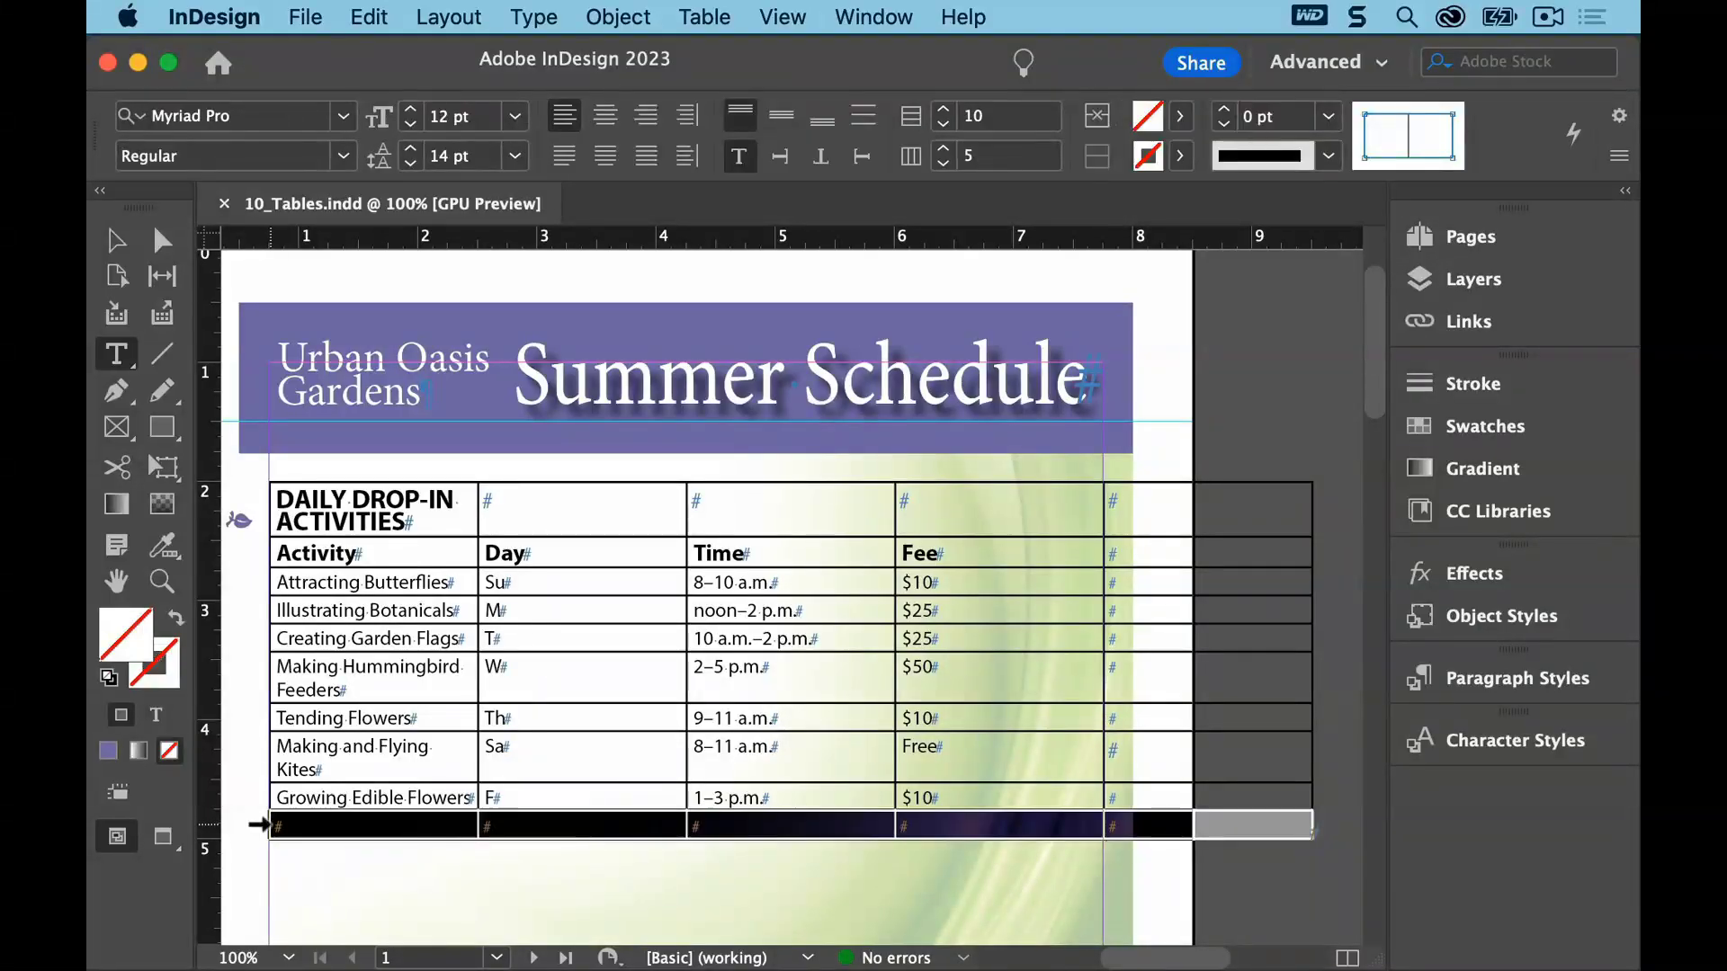
left_click(717, 17)
mouse_move(760, 262)
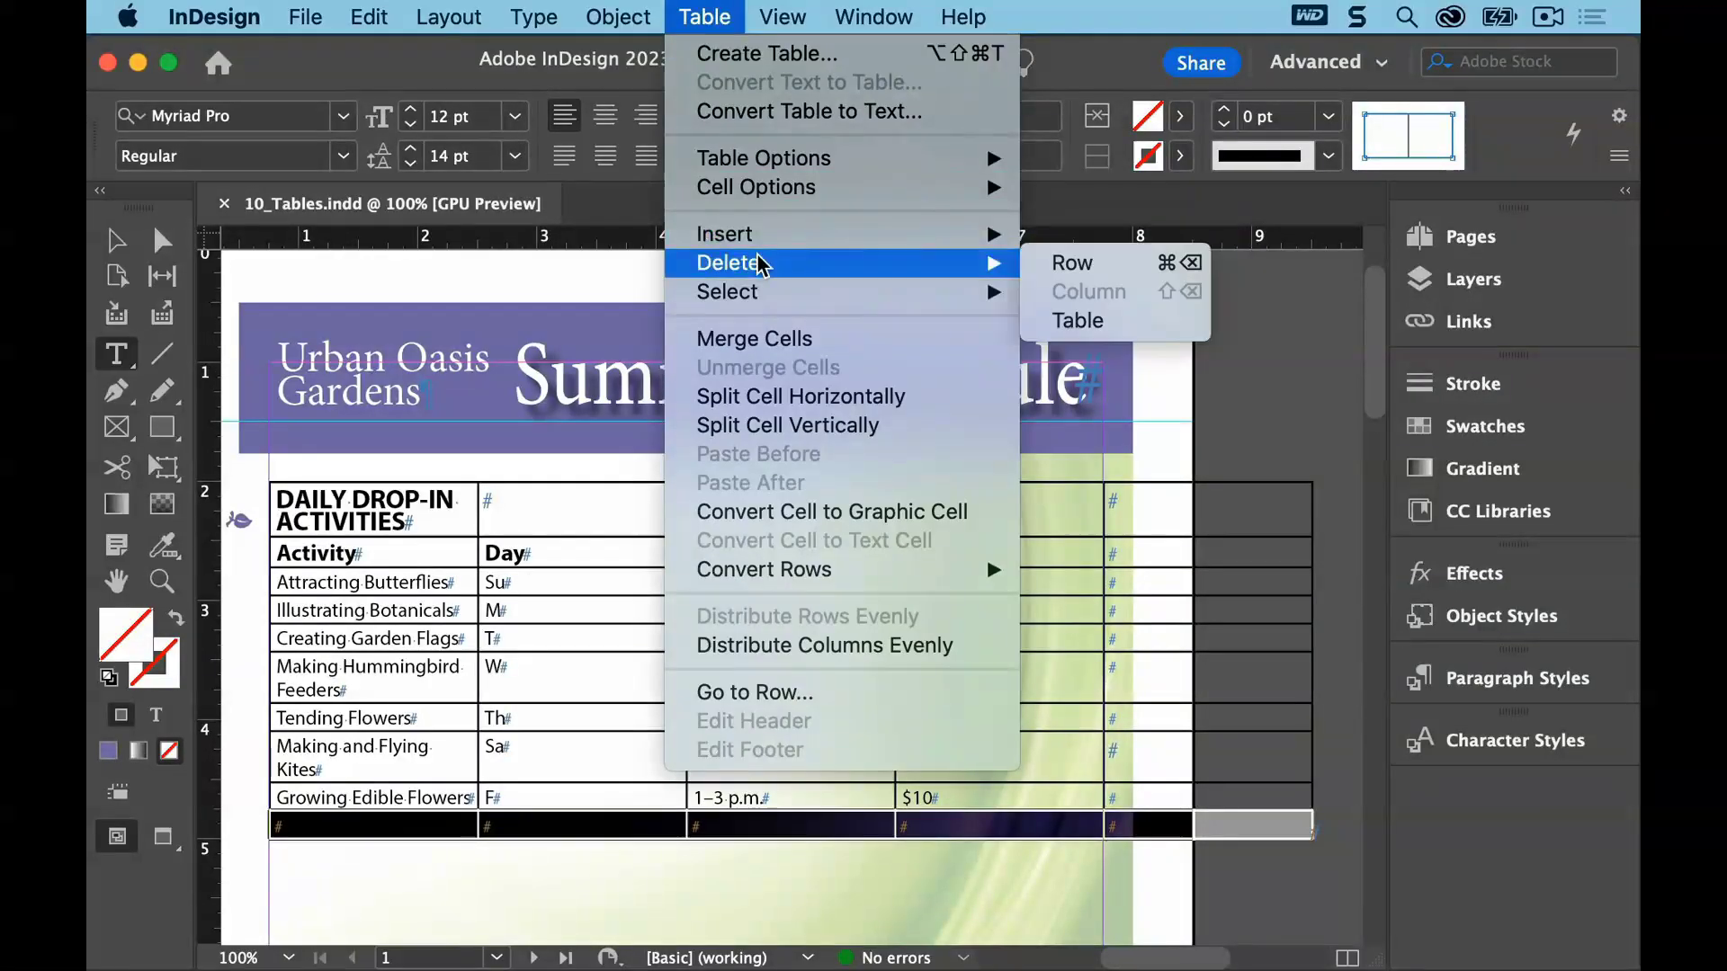
left_click(1056, 264)
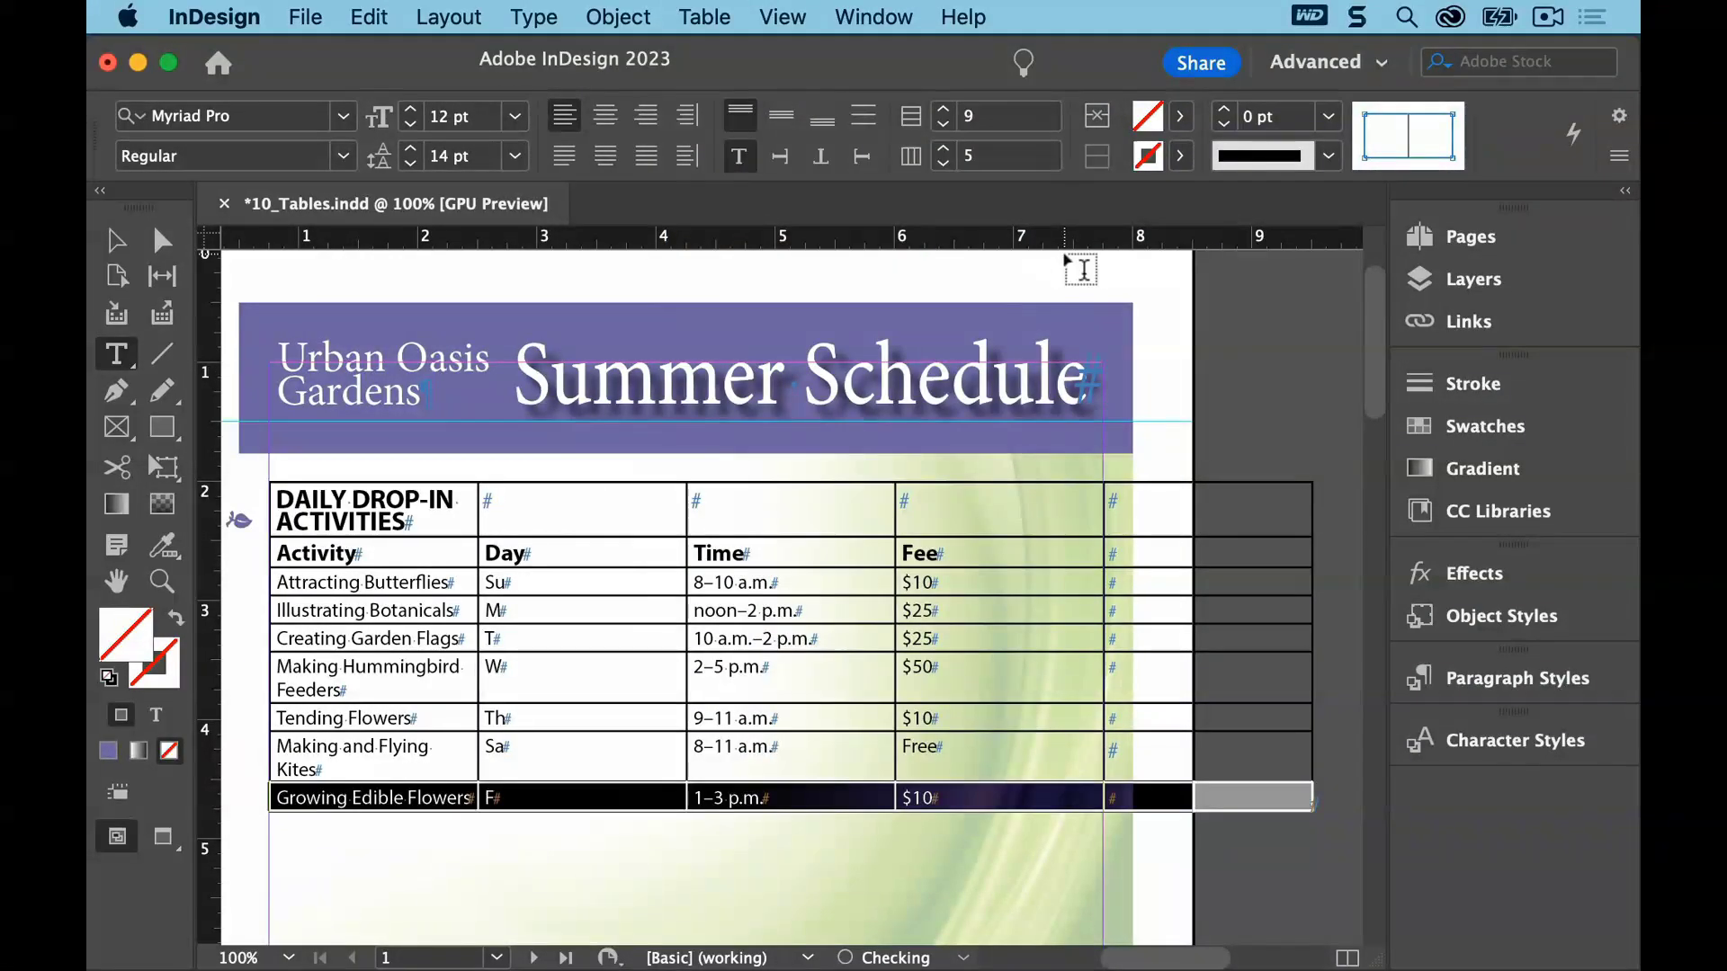
left_click(373, 17)
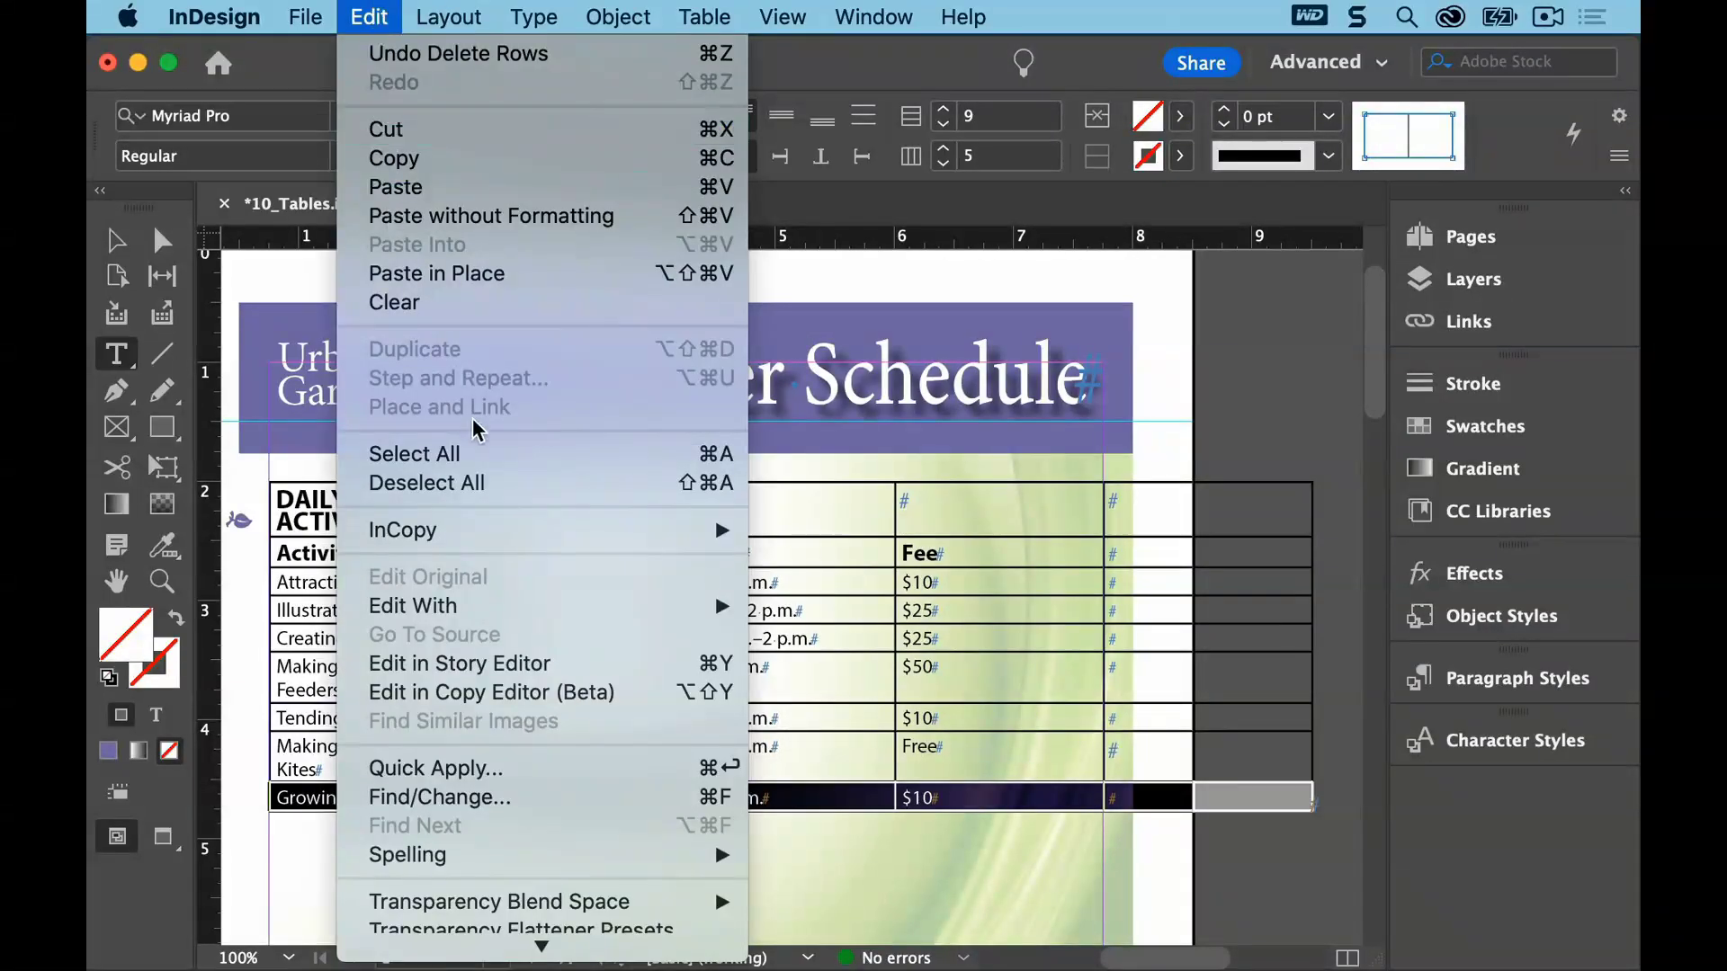
left_click(486, 490)
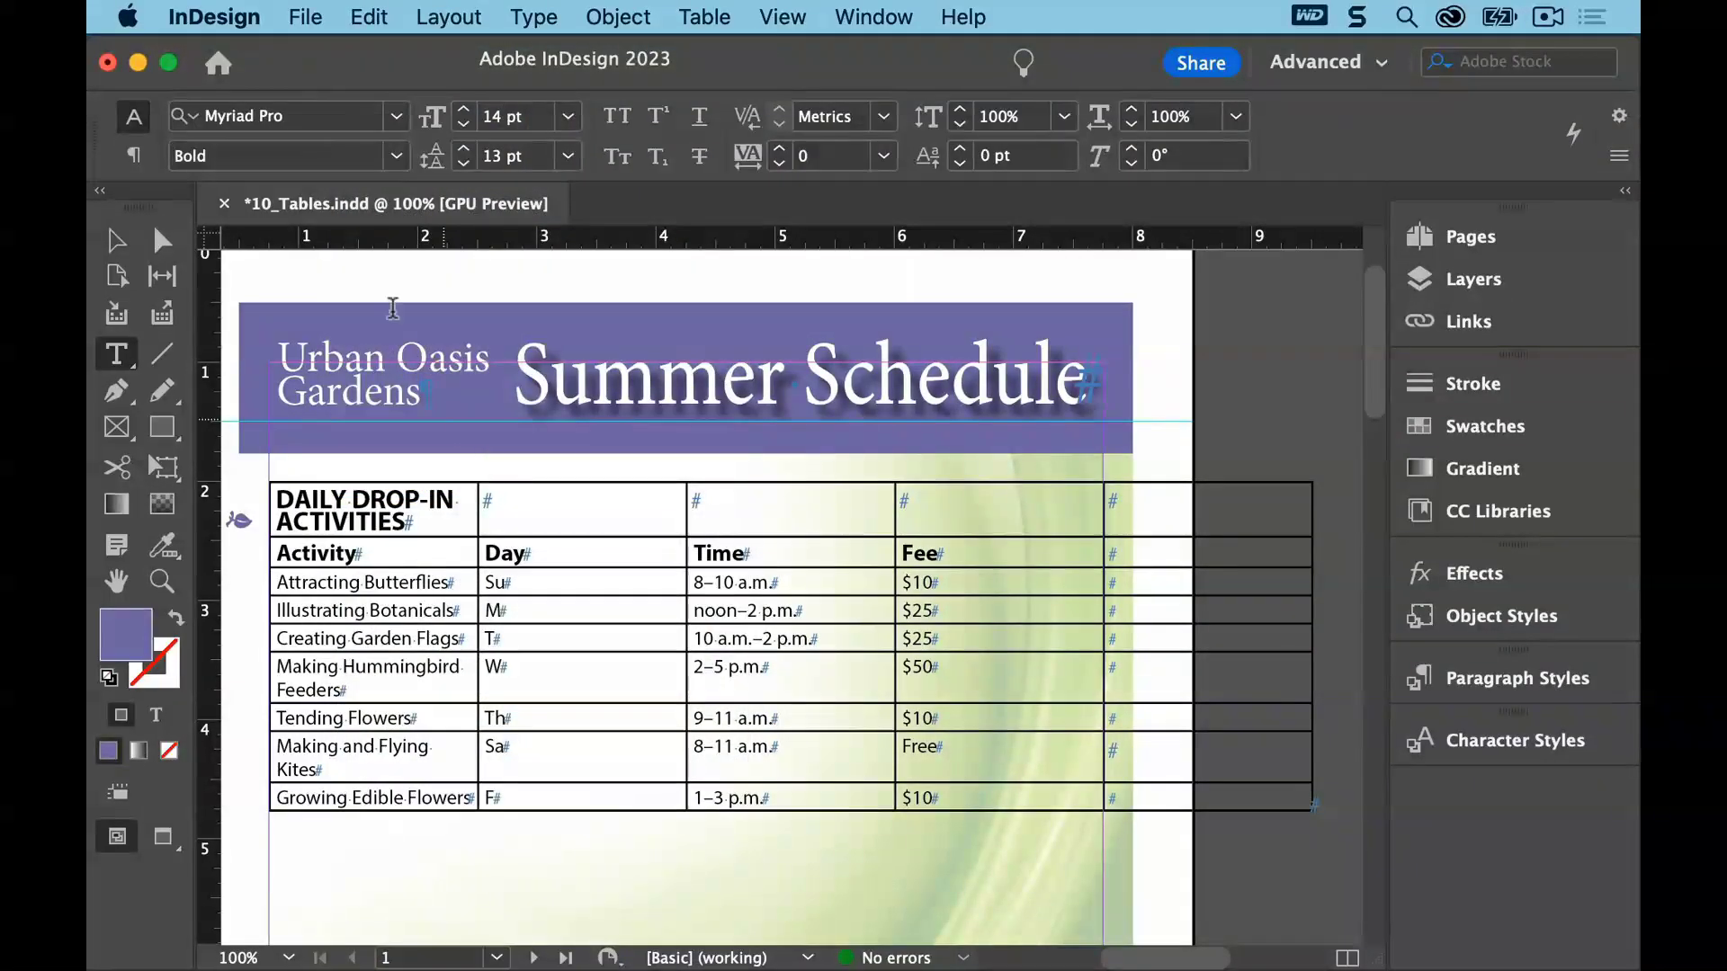
left_click(297, 18)
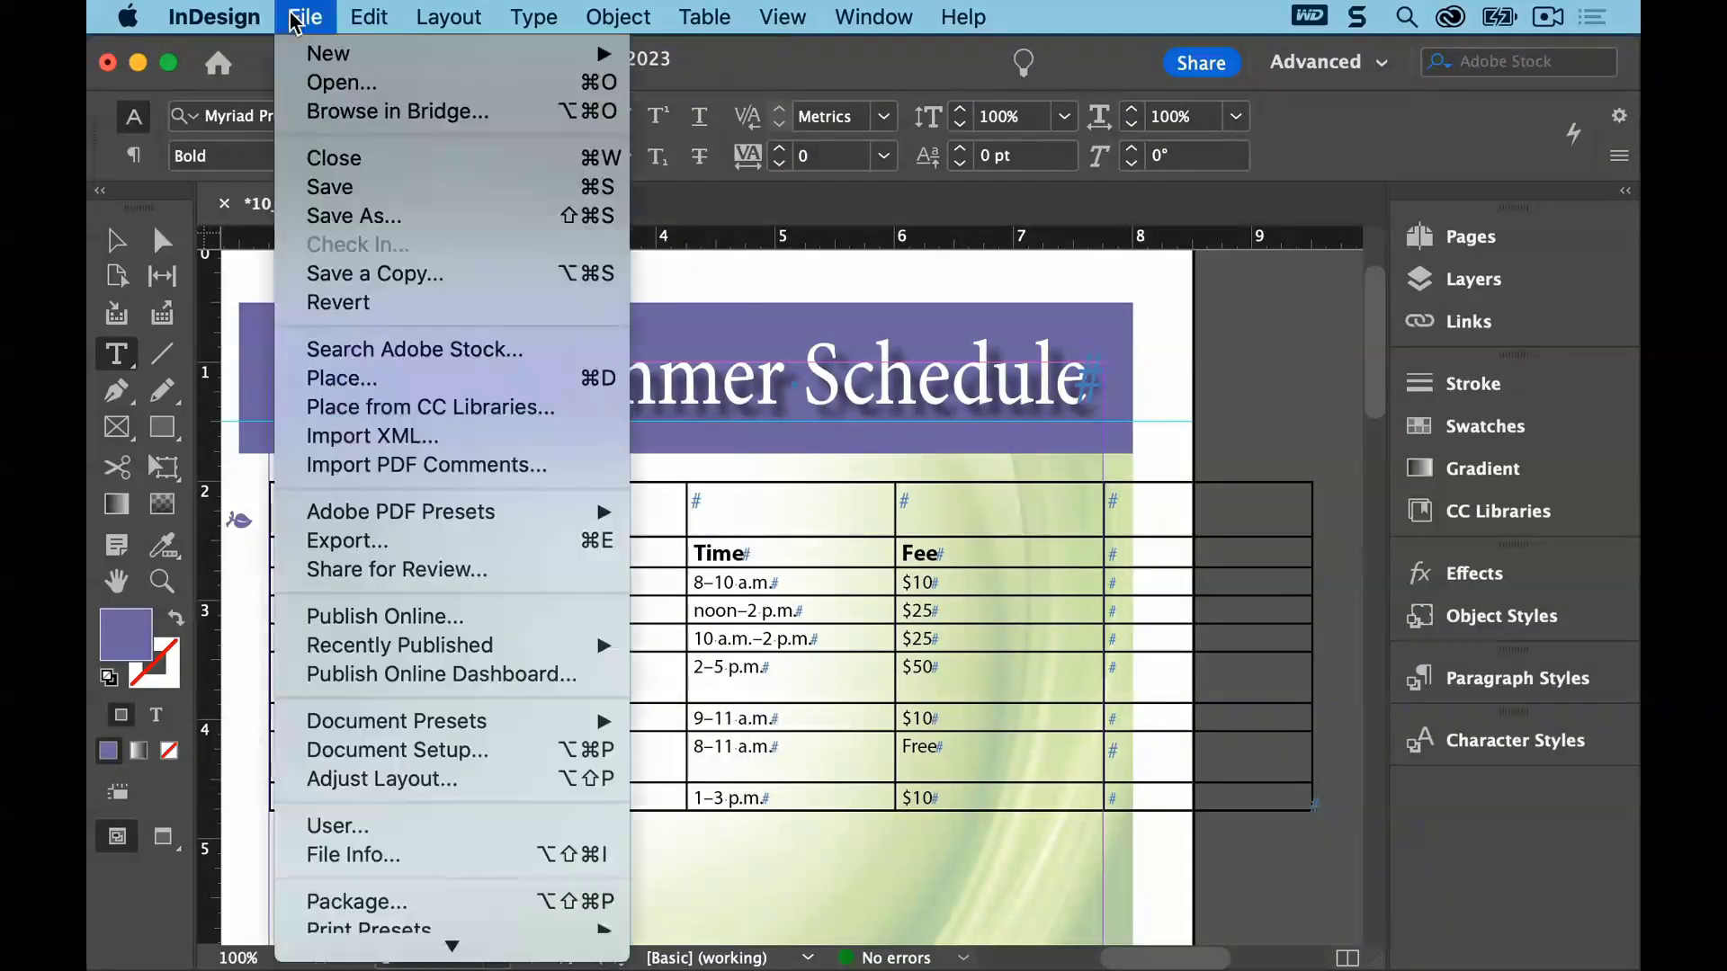
left_click(329, 189)
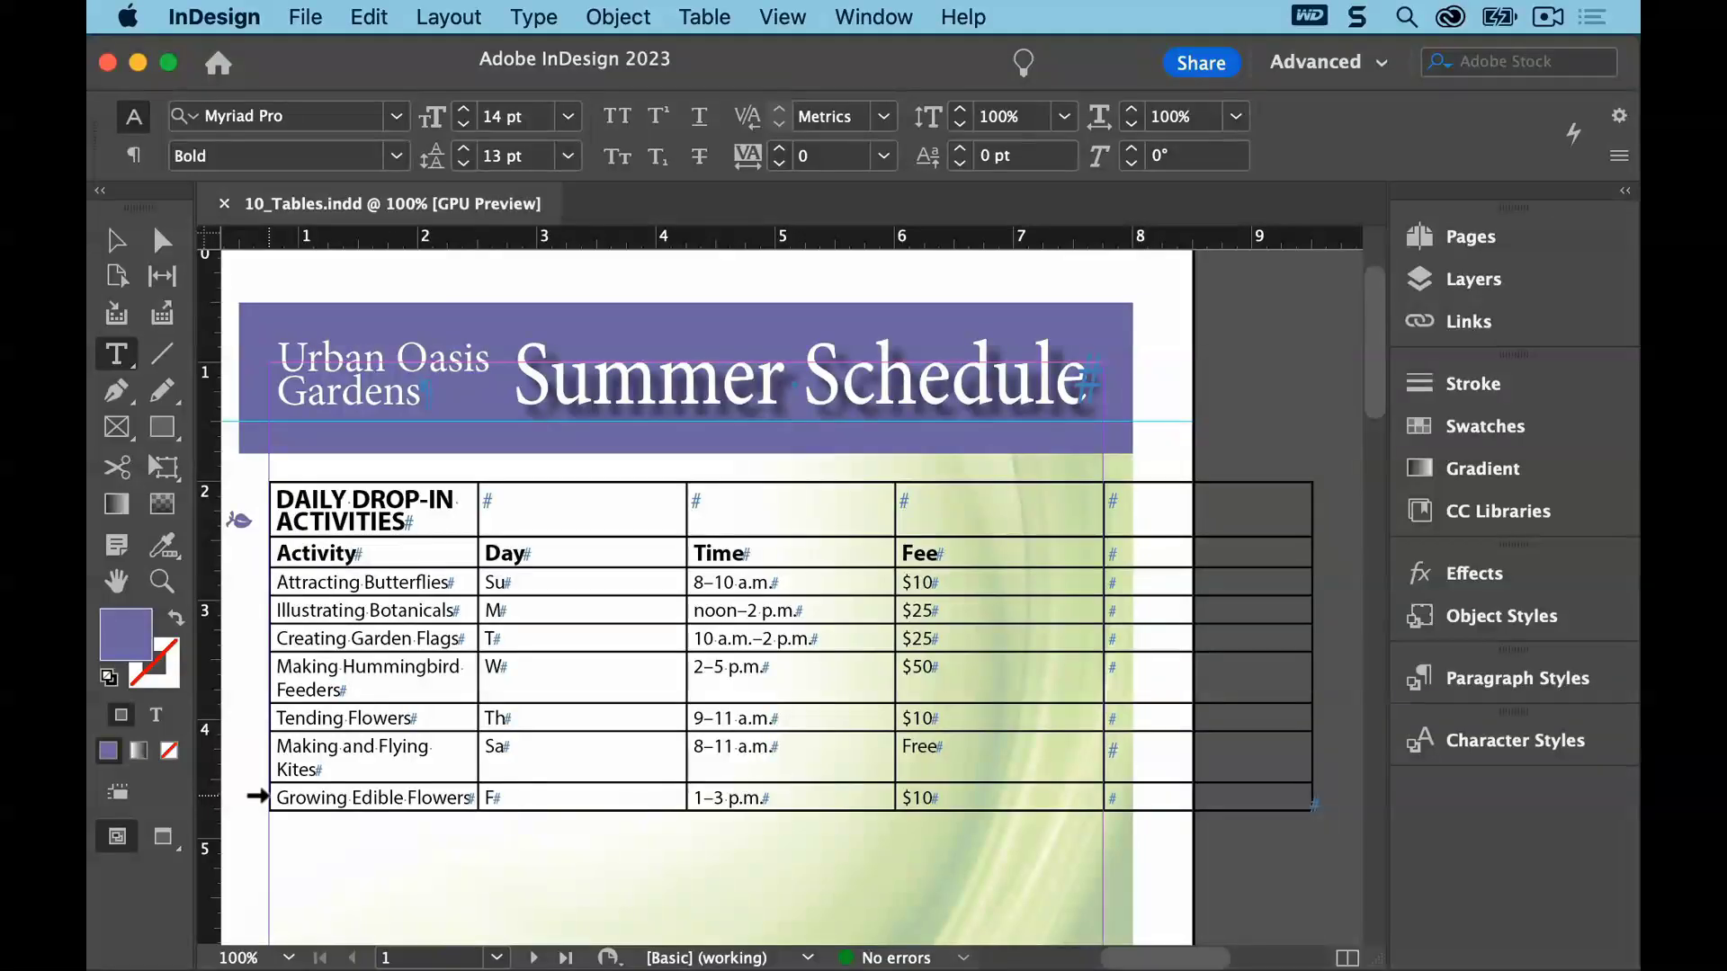
Move the Growing Edible Flowers row above the Making and Flying Kites row and save the document
left_click(257, 796)
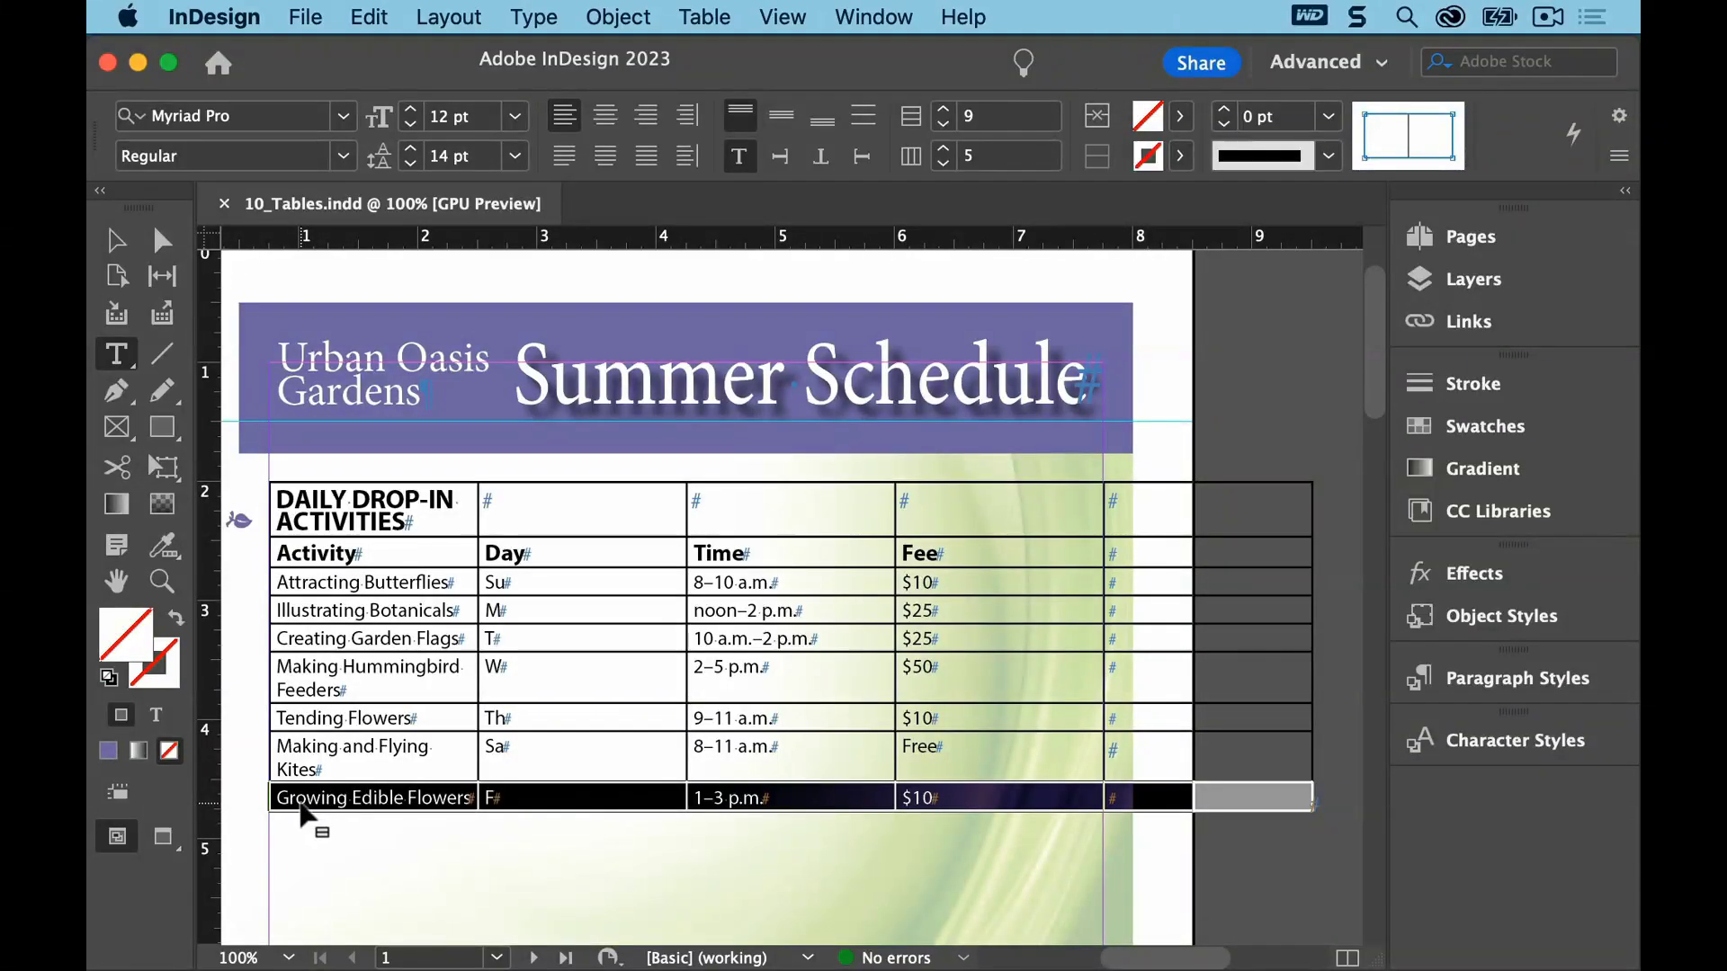
left_click_drag(302, 807, 311, 752)
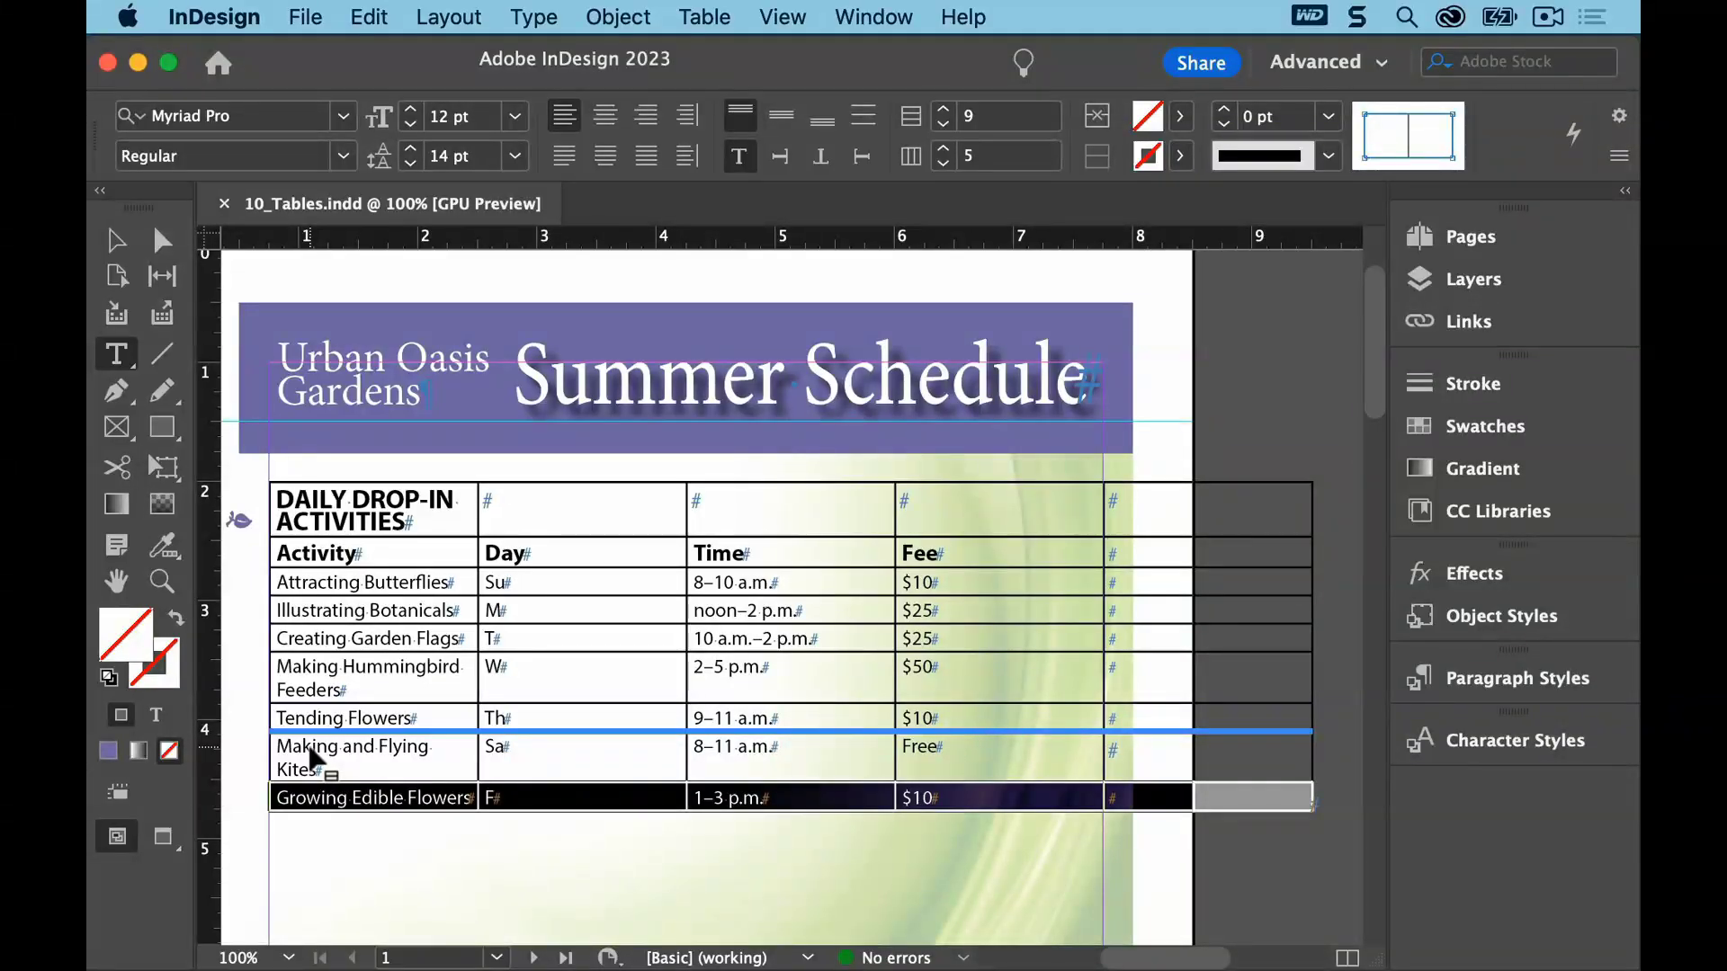
left_click_drag(311, 760, 312, 757)
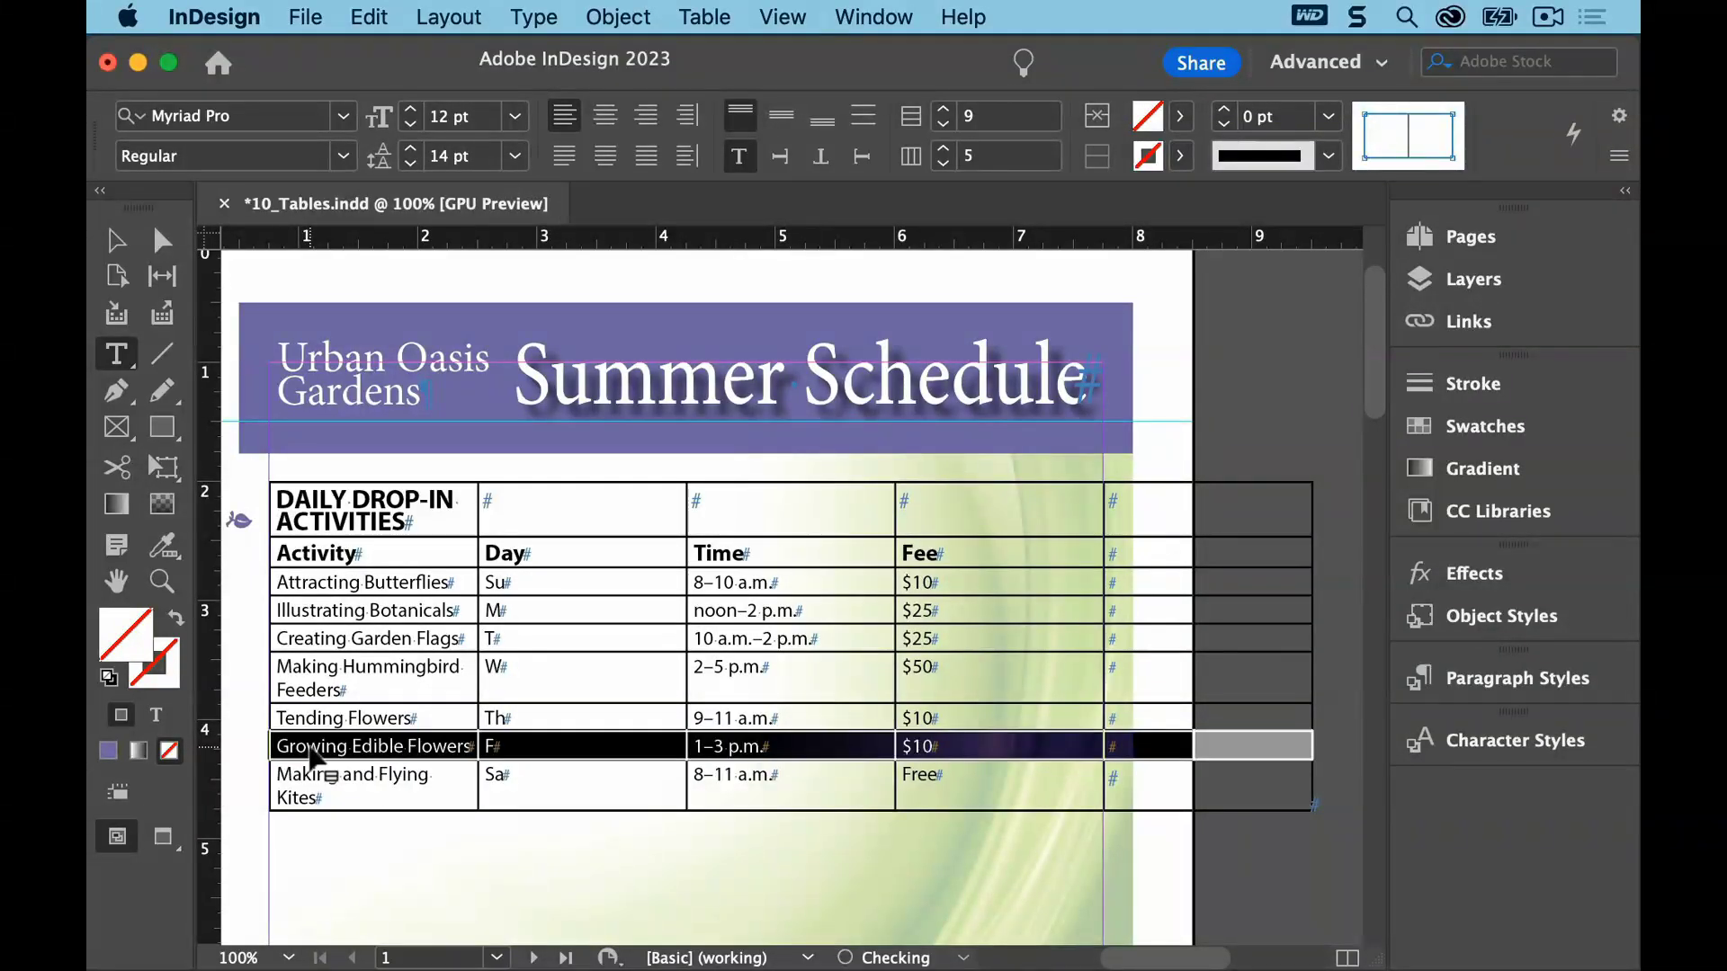
left_click(369, 17)
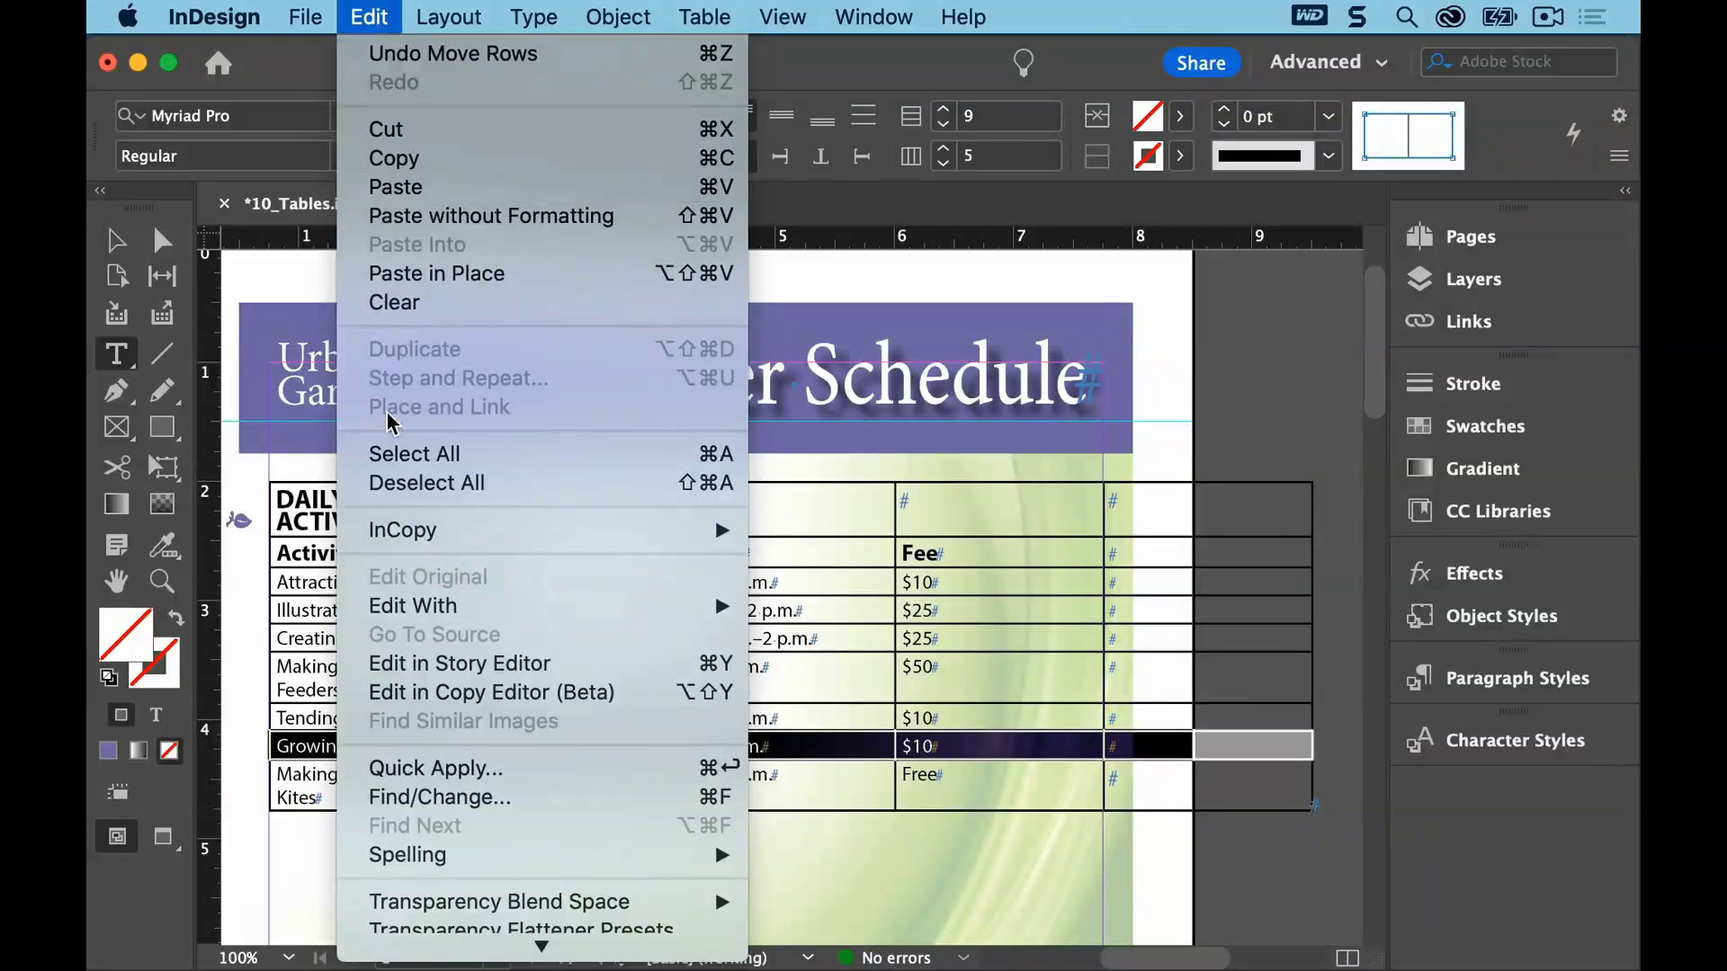
left_click(378, 483)
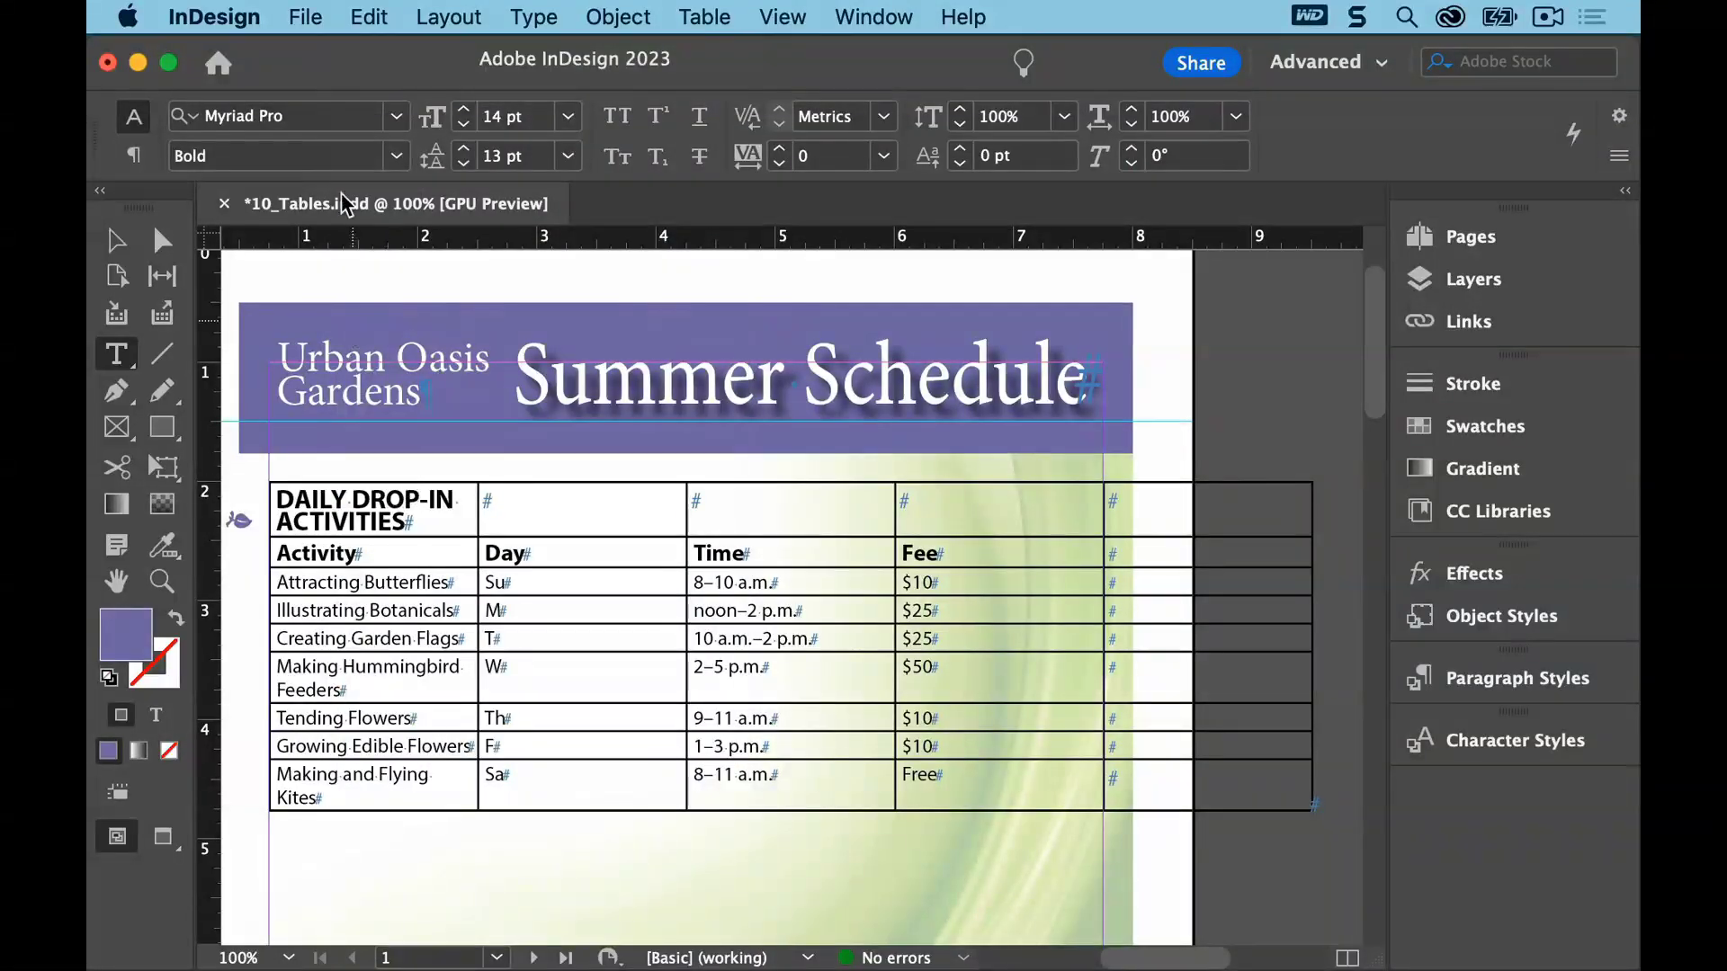
left_click(305, 17)
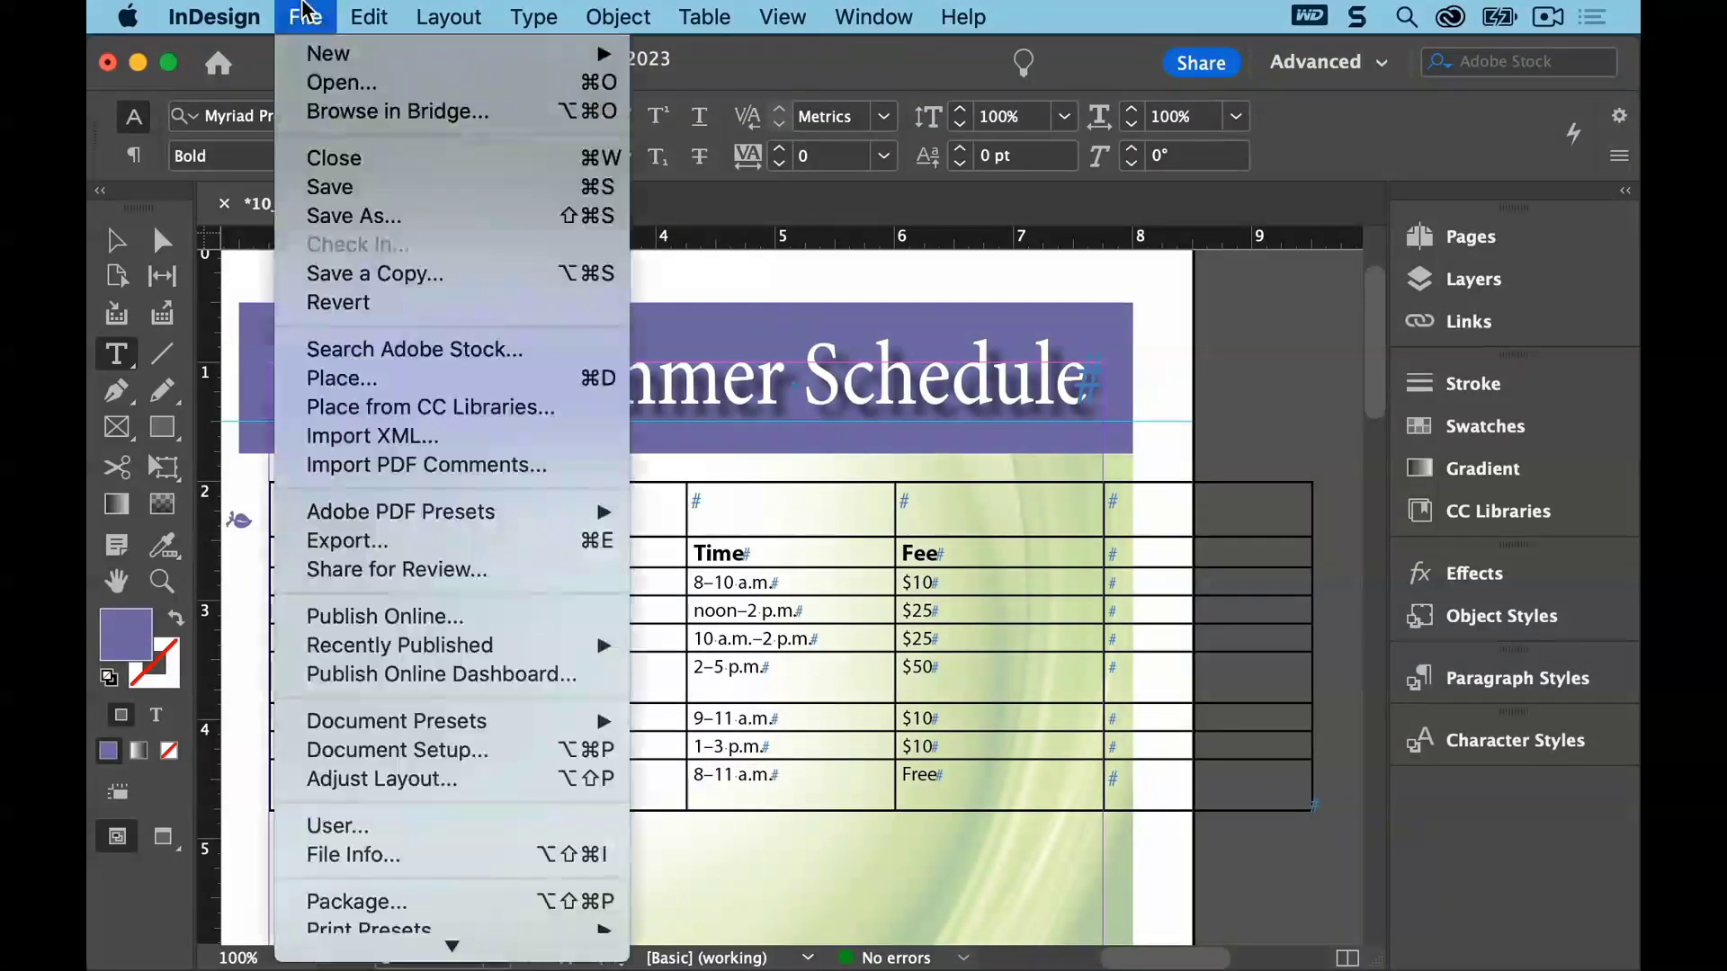
left_click(310, 187)
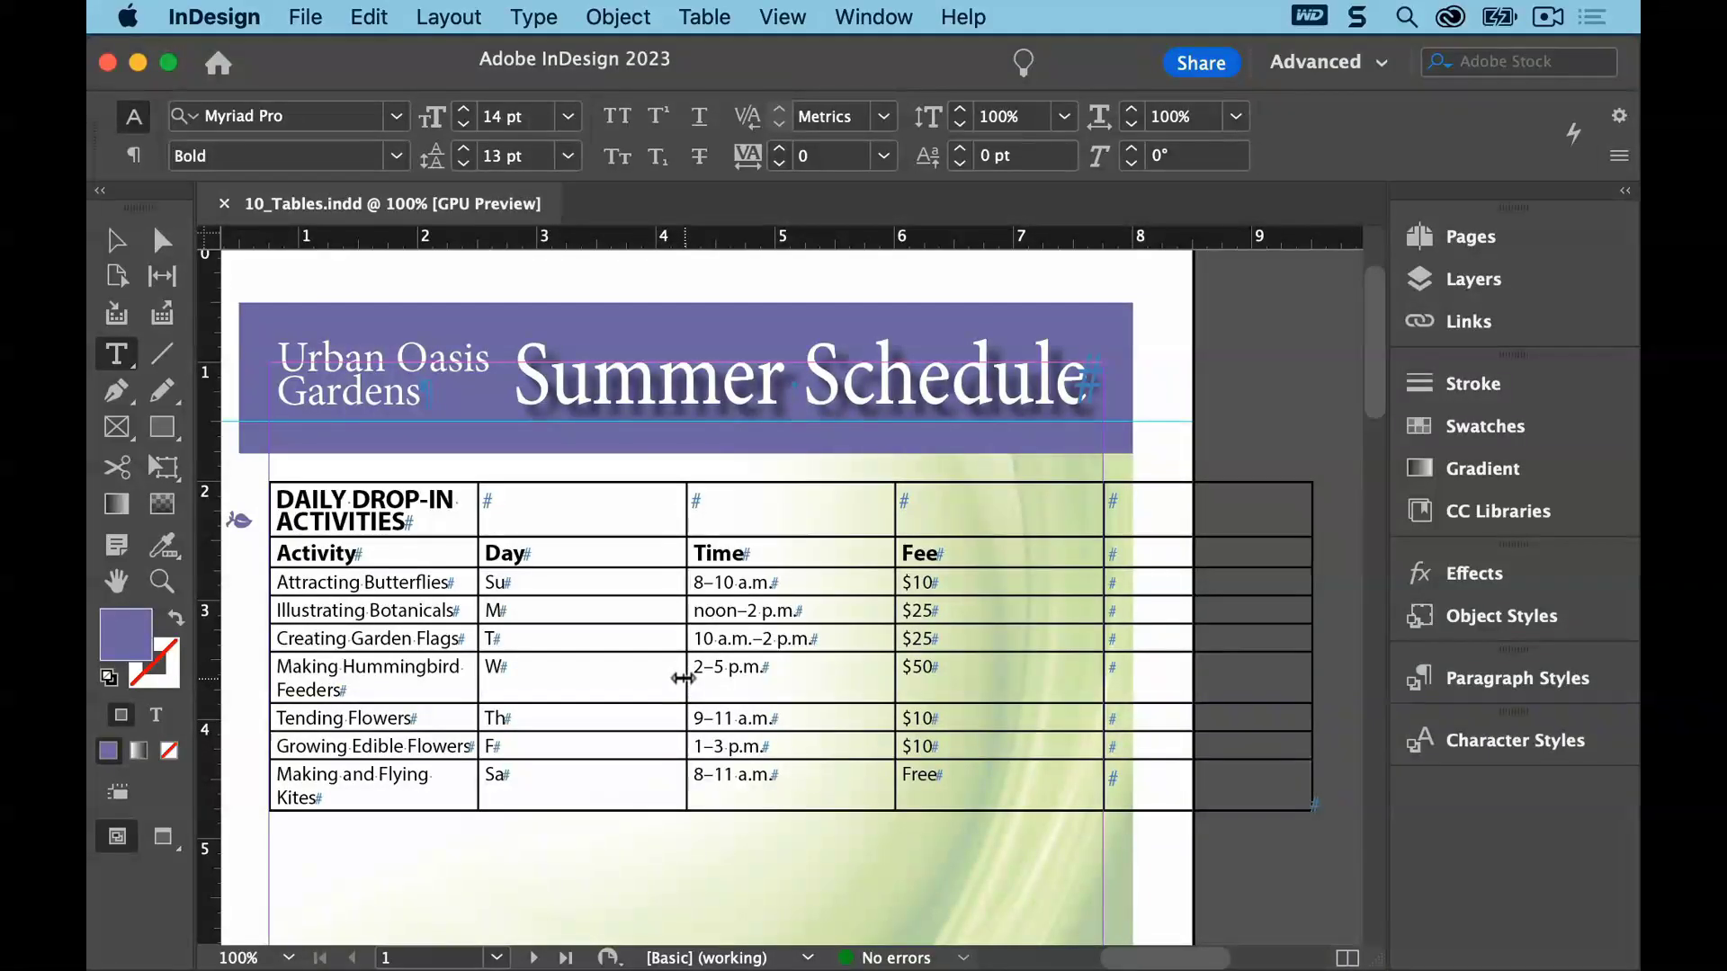
mouse_move(683, 678)
left_mouse_down()
mouse_move(587, 678)
mouse_move(655, 674)
left_mouse_up()
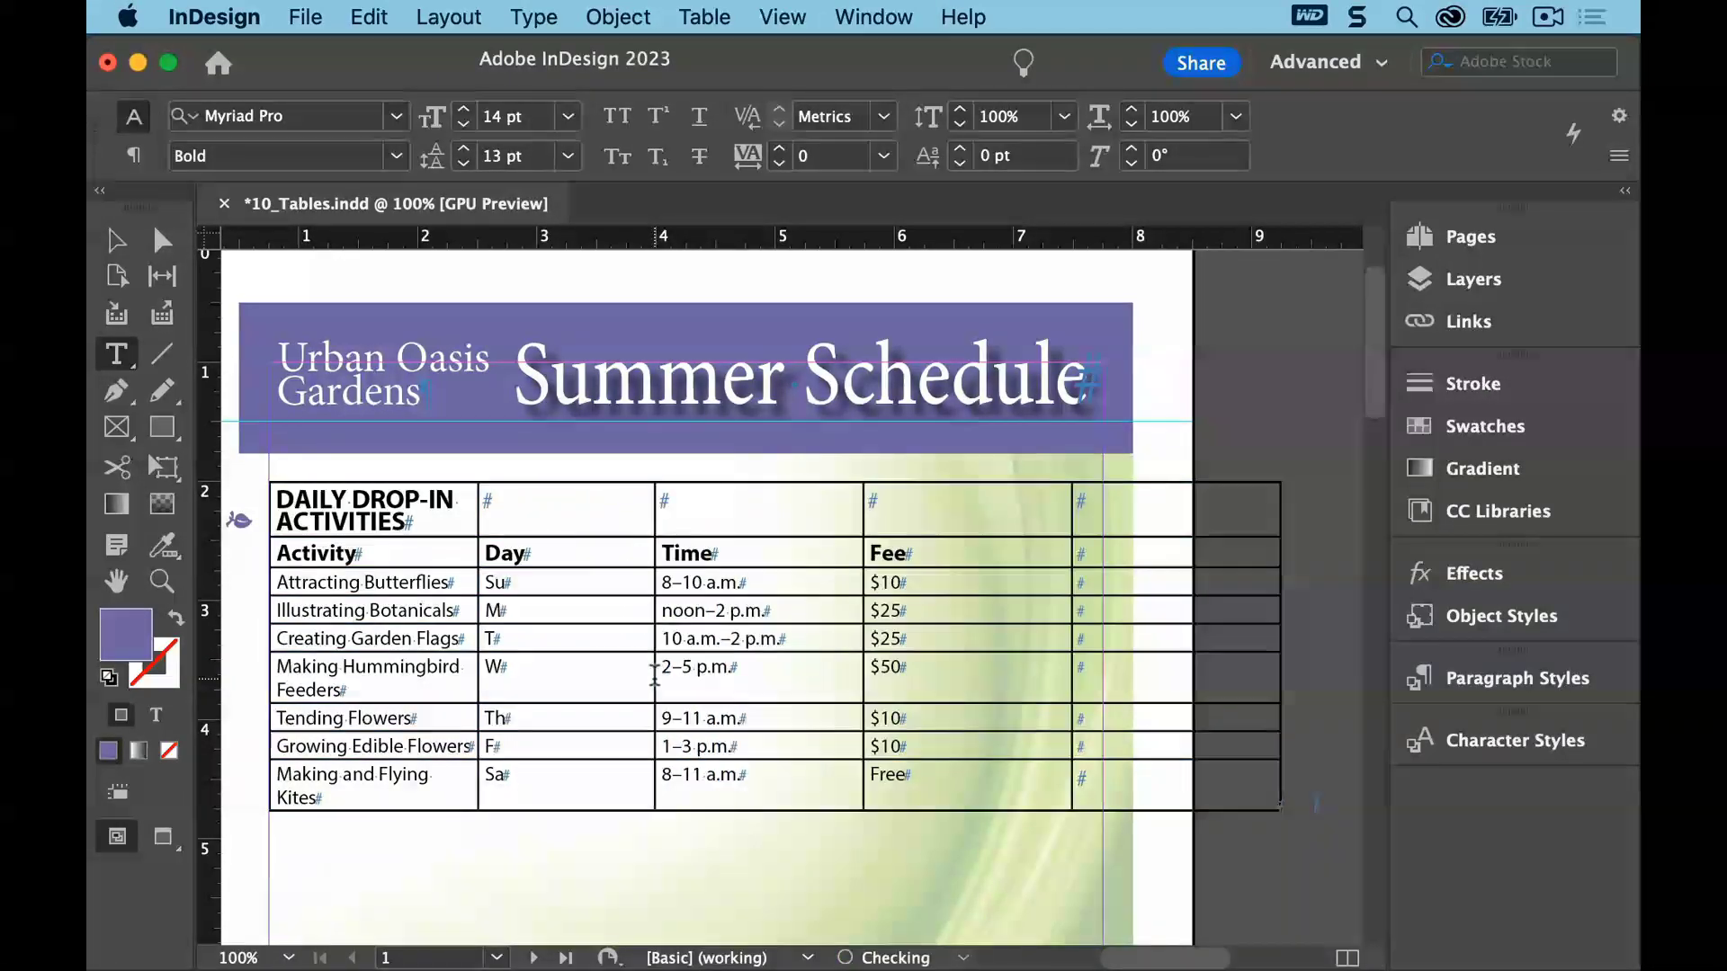
left_click(373, 17)
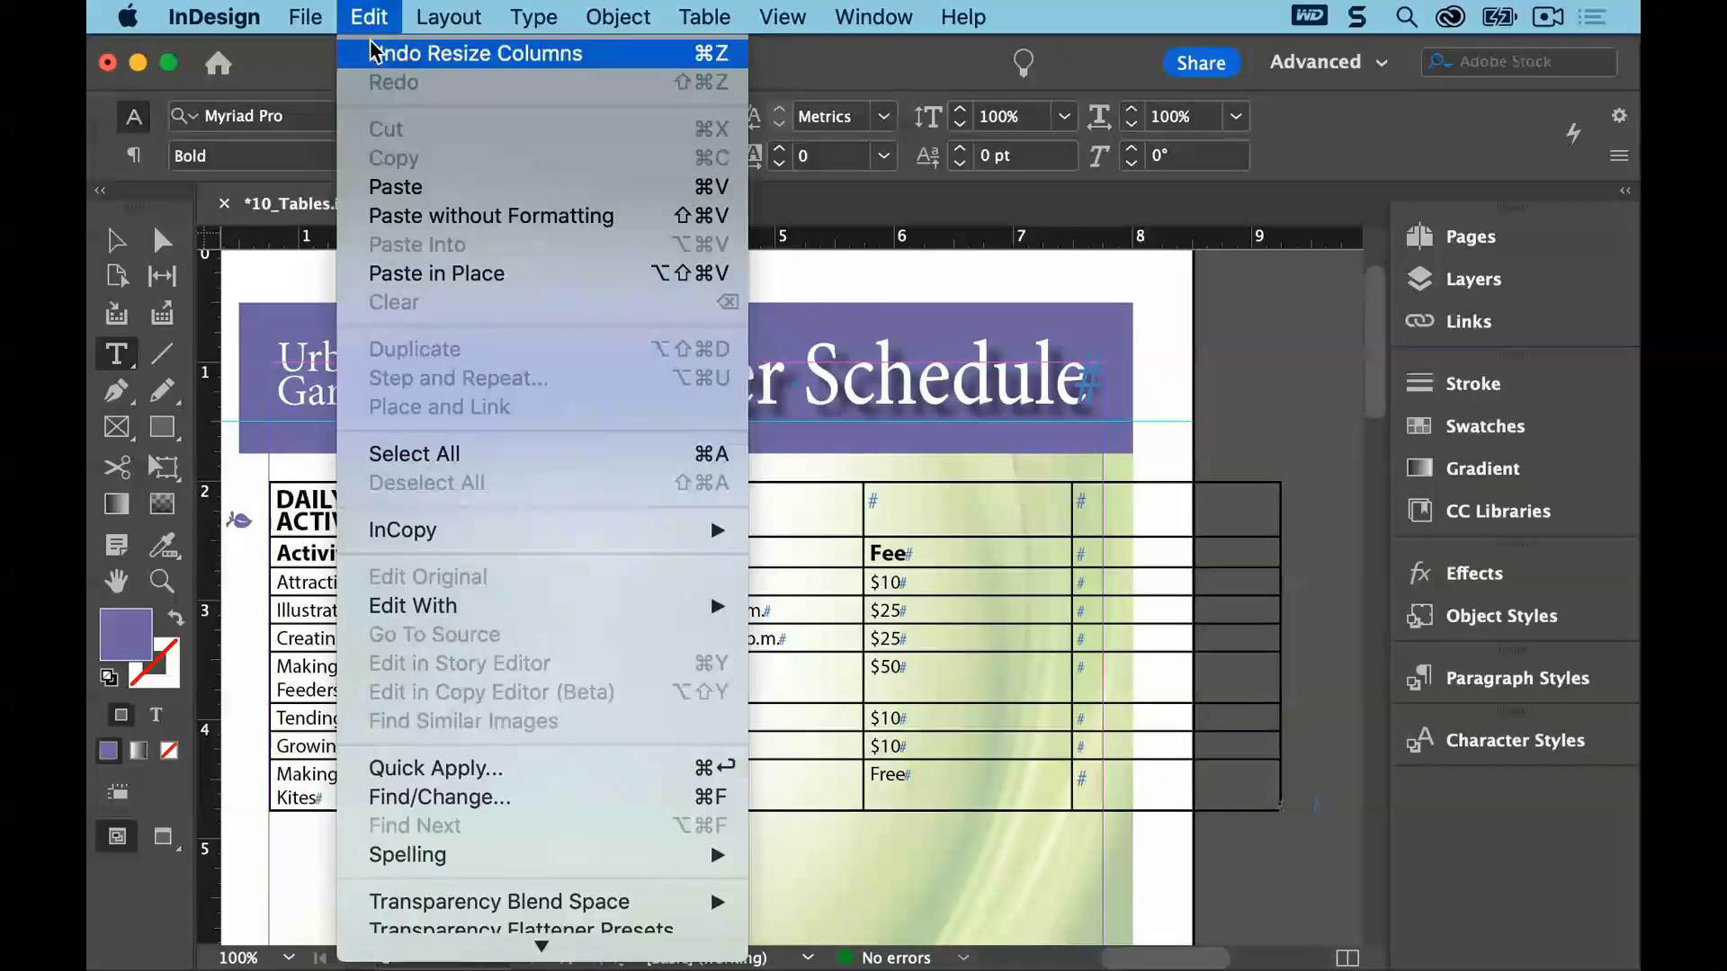
left_click(371, 53)
left_click(370, 17)
left_click(372, 53)
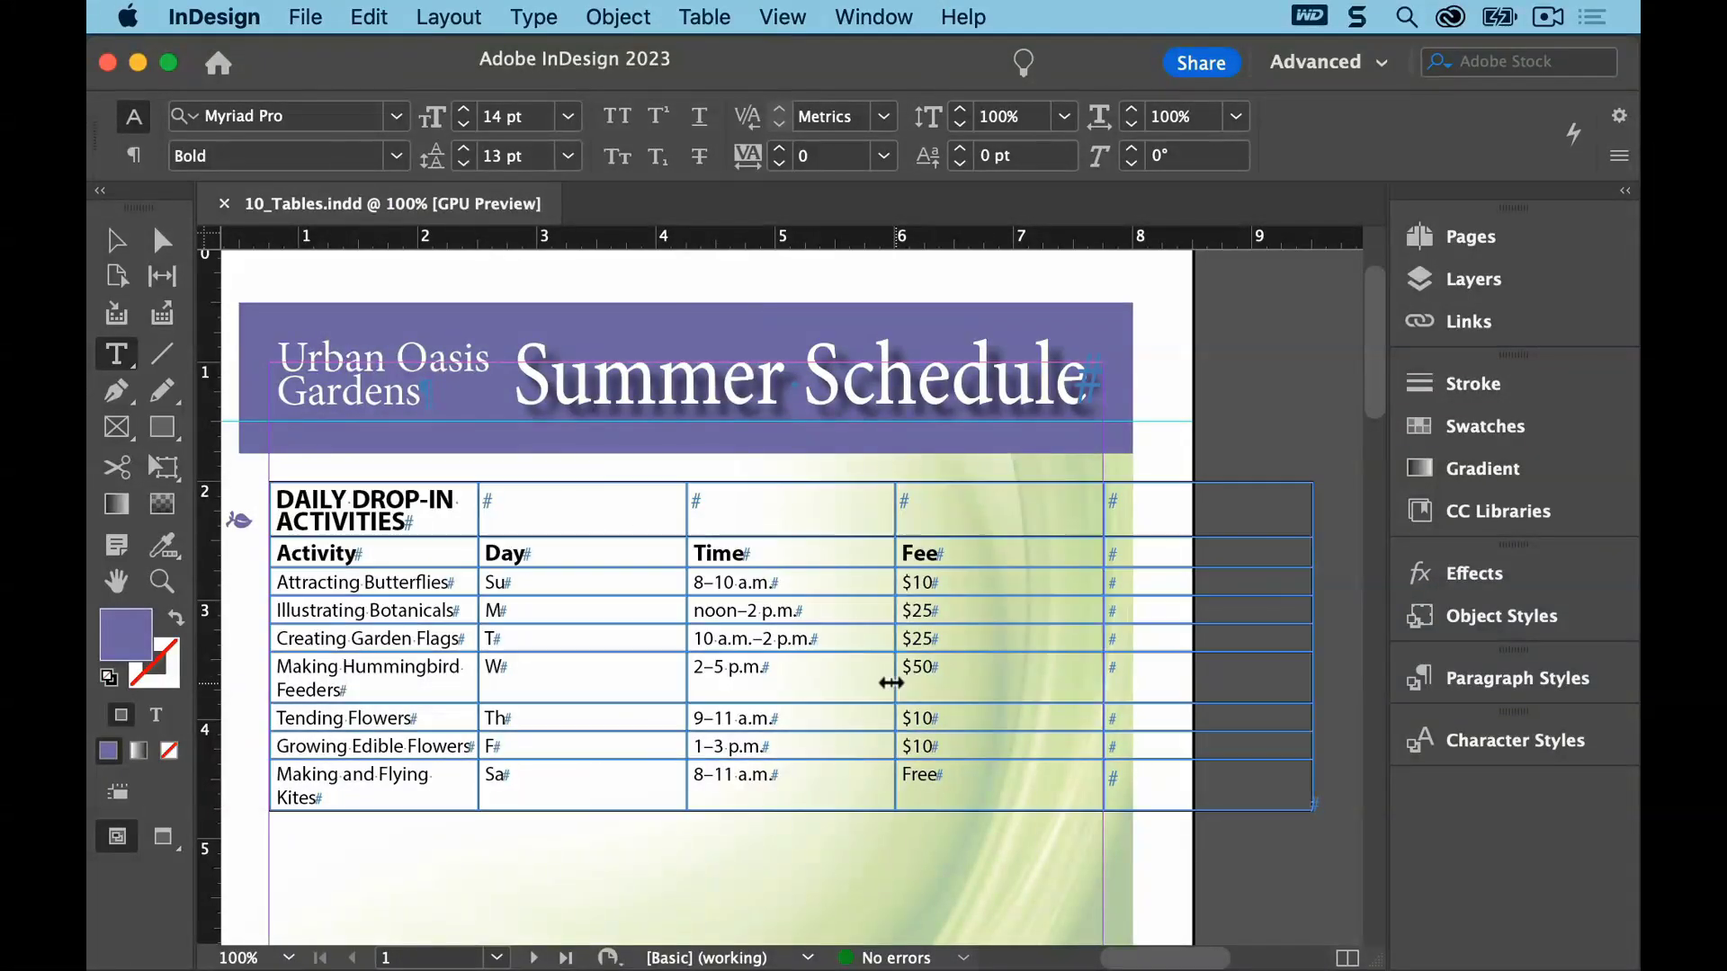
left_click_drag(891, 683, 842, 682)
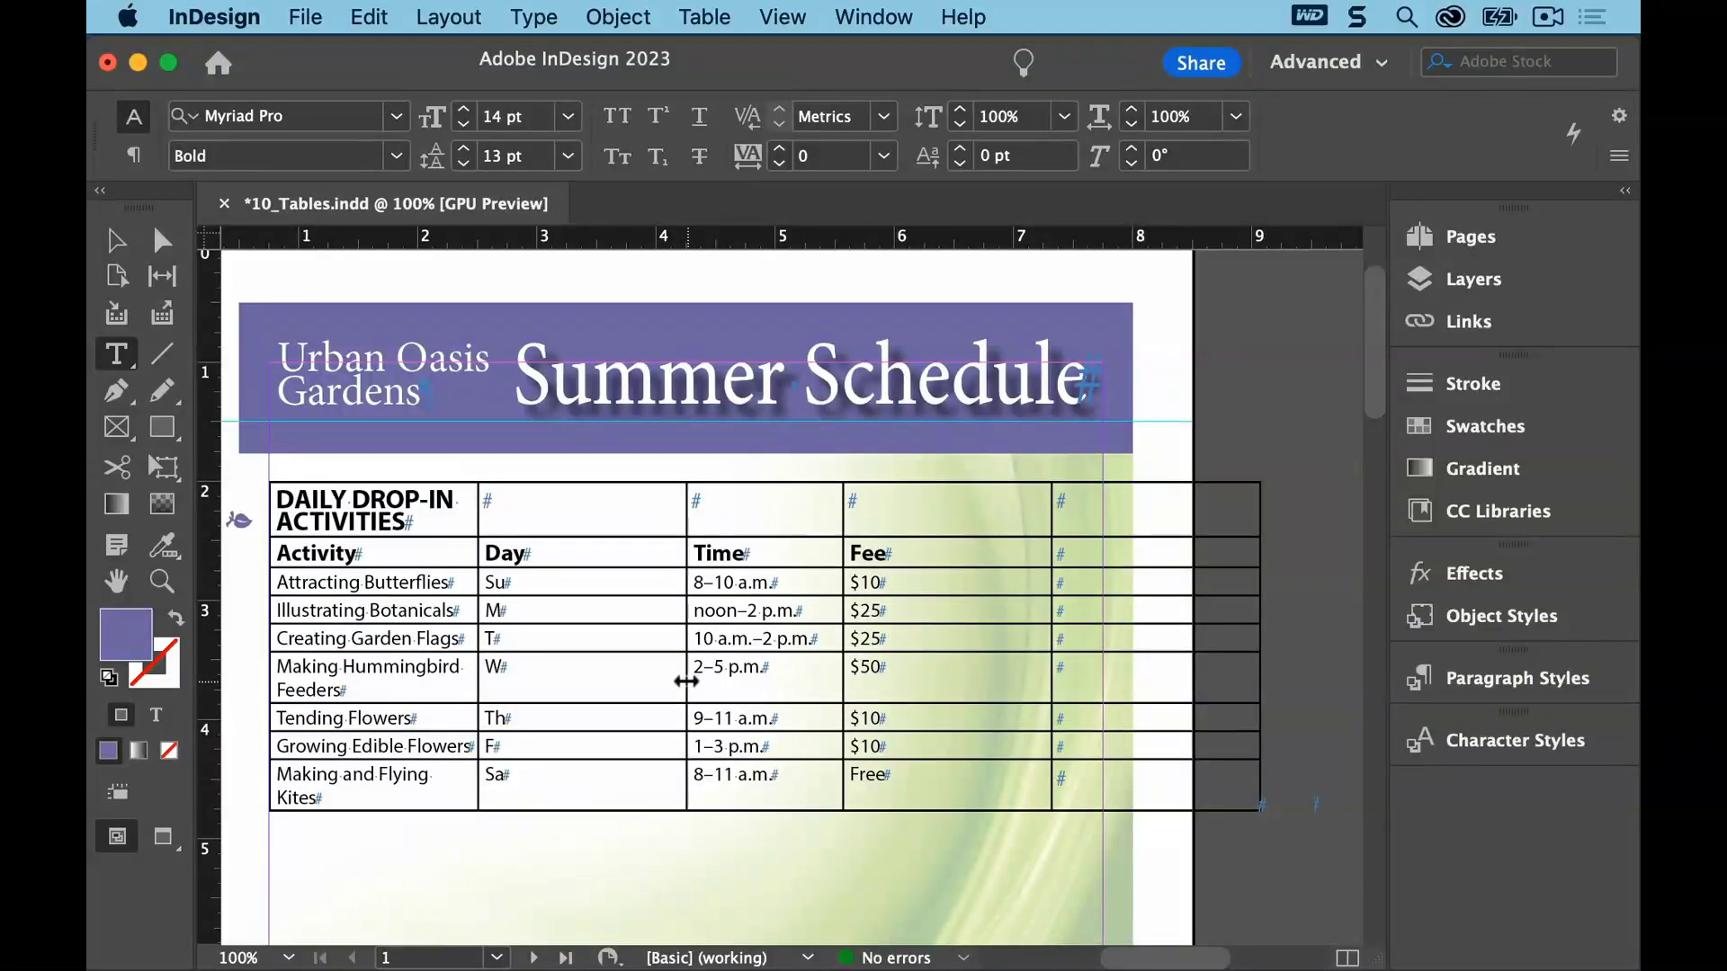
left_click_drag(685, 681, 622, 680)
left_click(360, 17)
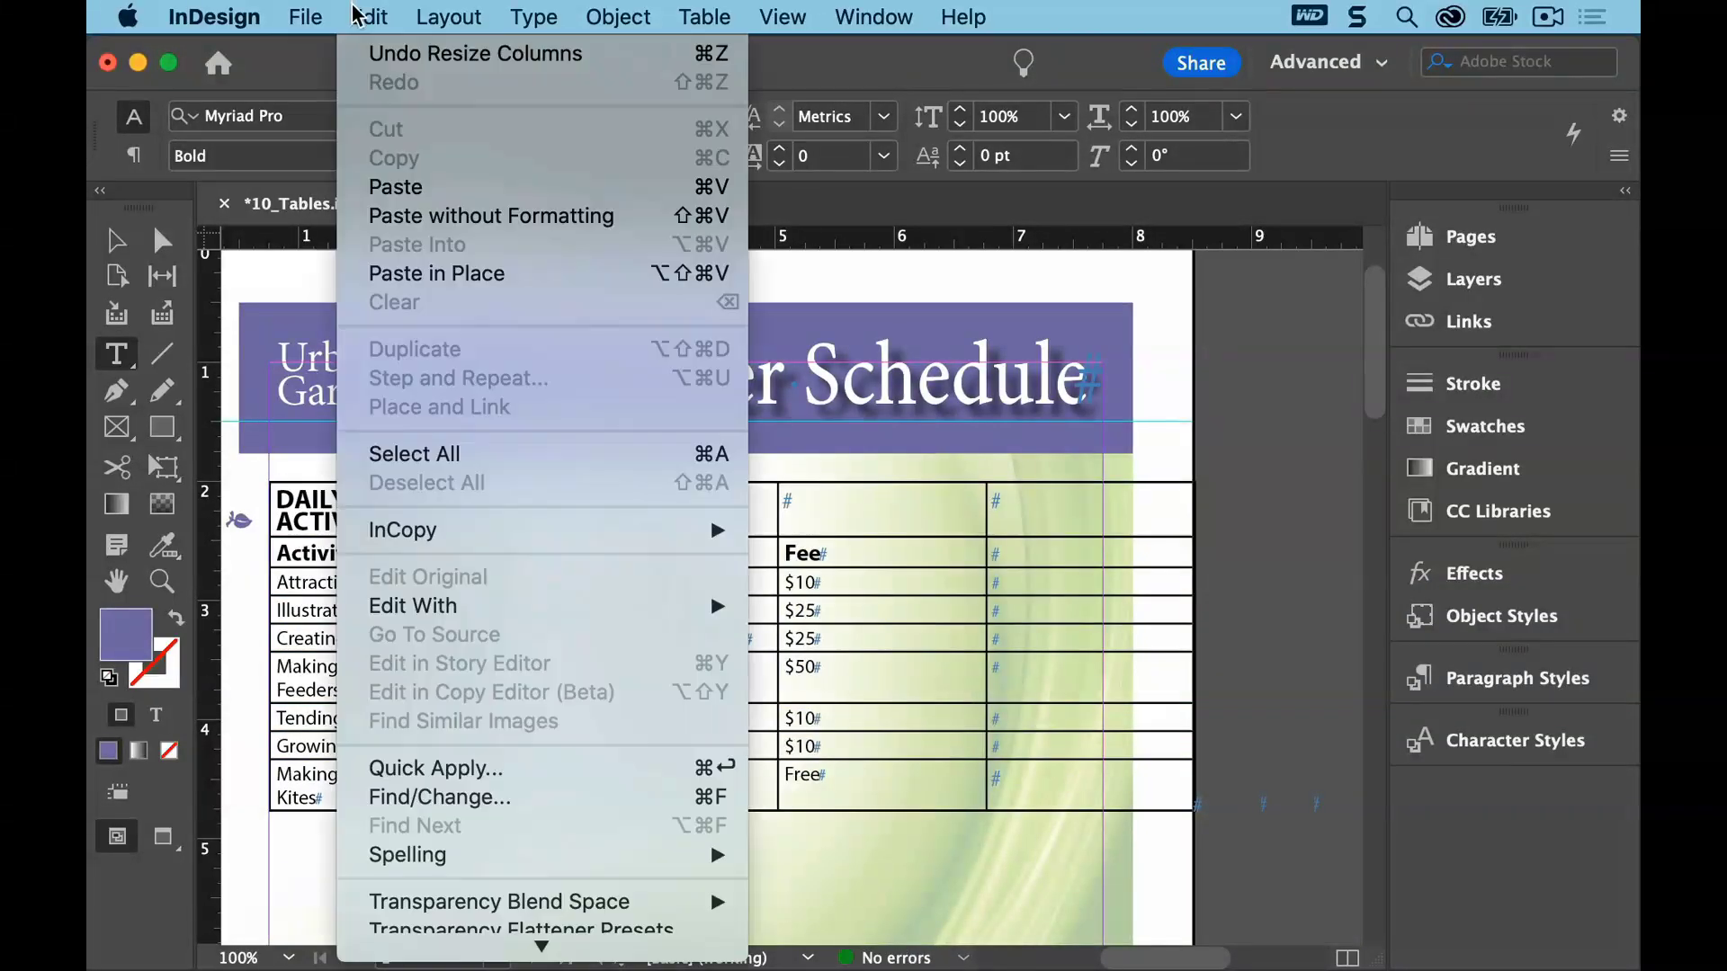
left_click(370, 54)
left_click(364, 17)
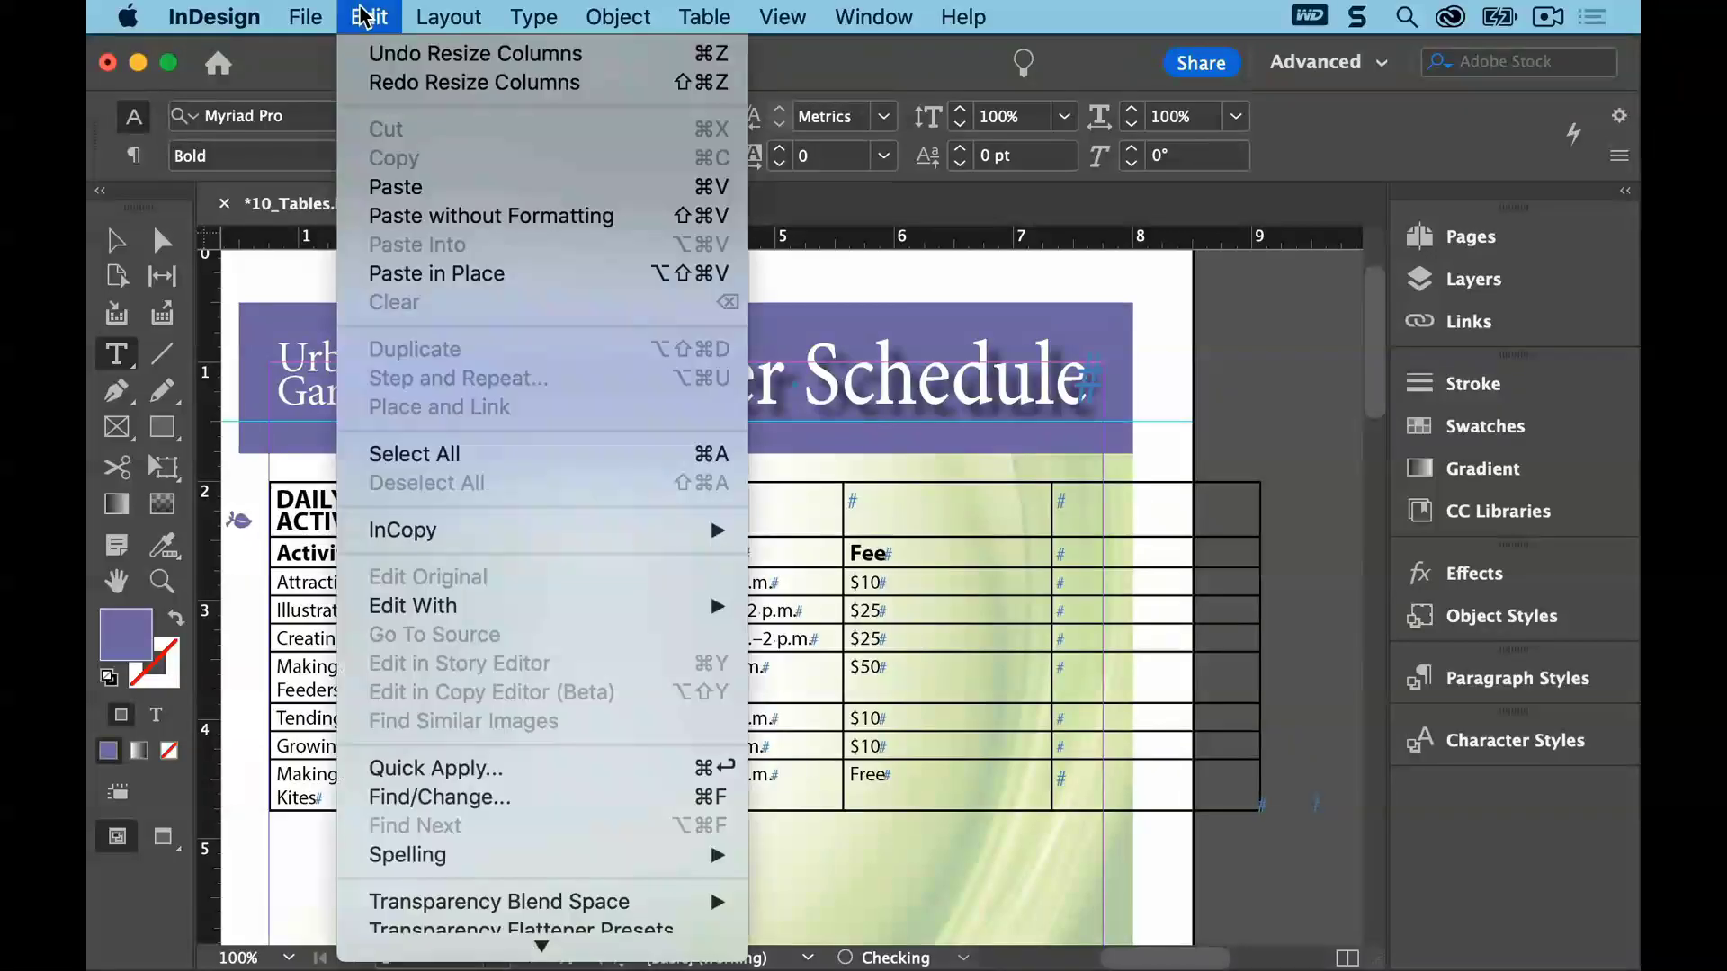
left_click(366, 54)
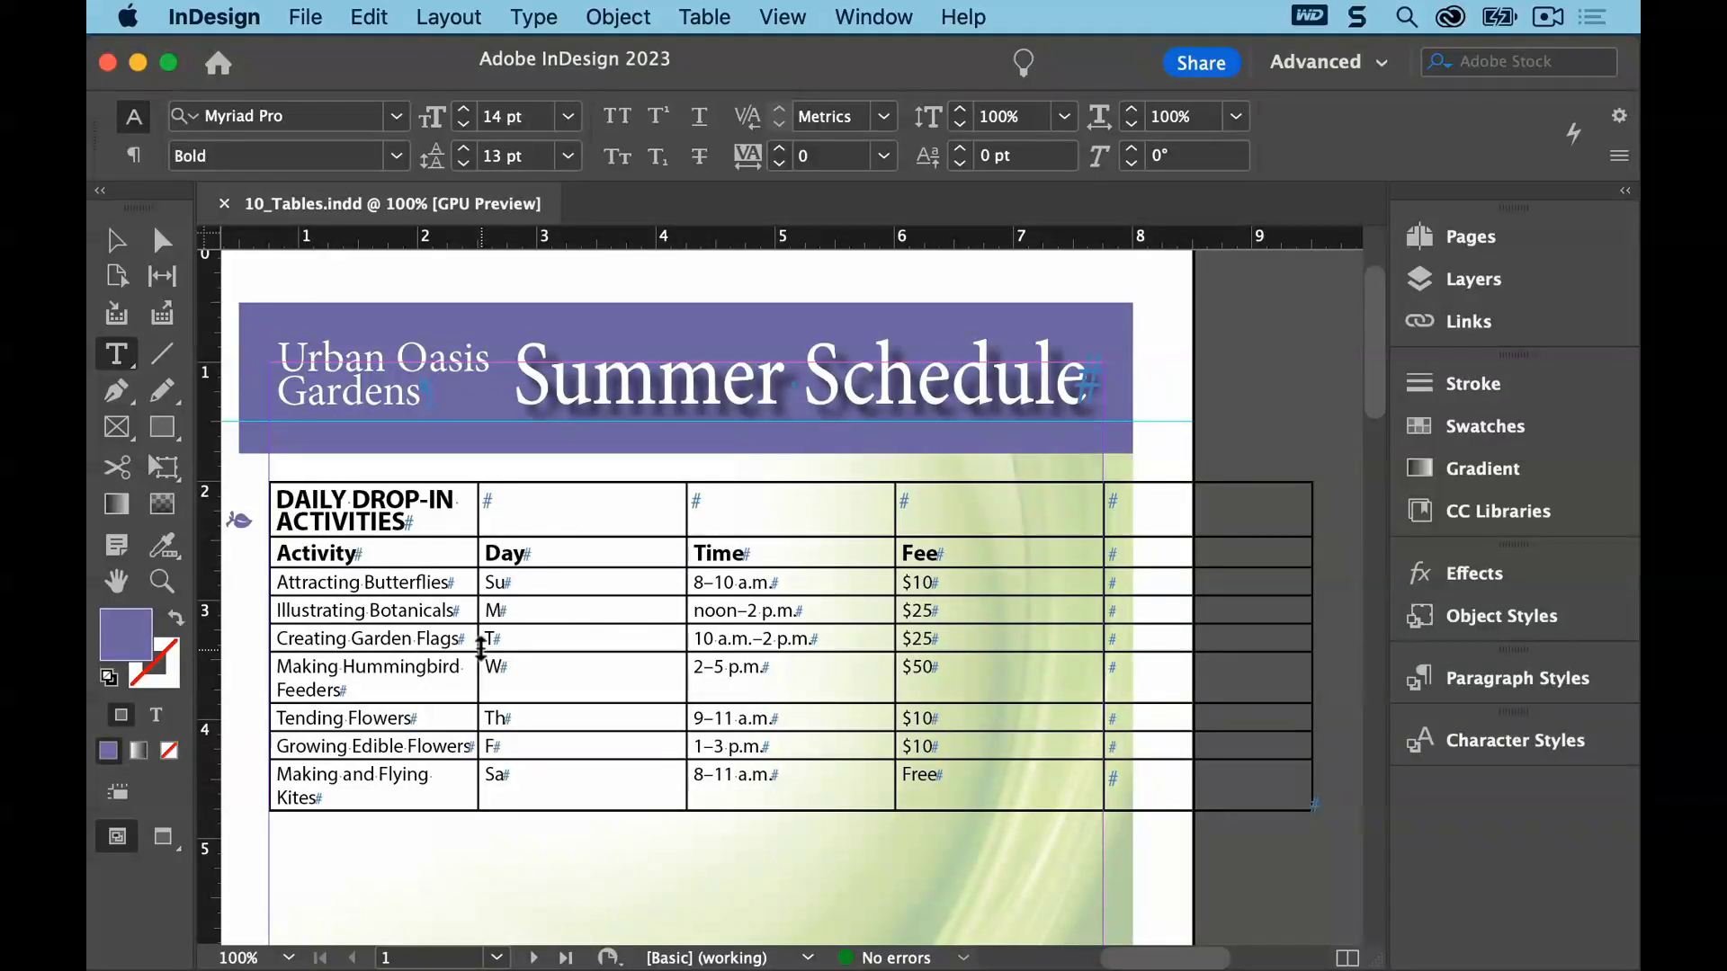
Widen the Activity column to about 2.74 in, narrow Day, Time and Fee close to their text, and end the empty column at the page margin
left_click_drag(474, 638, 596, 630)
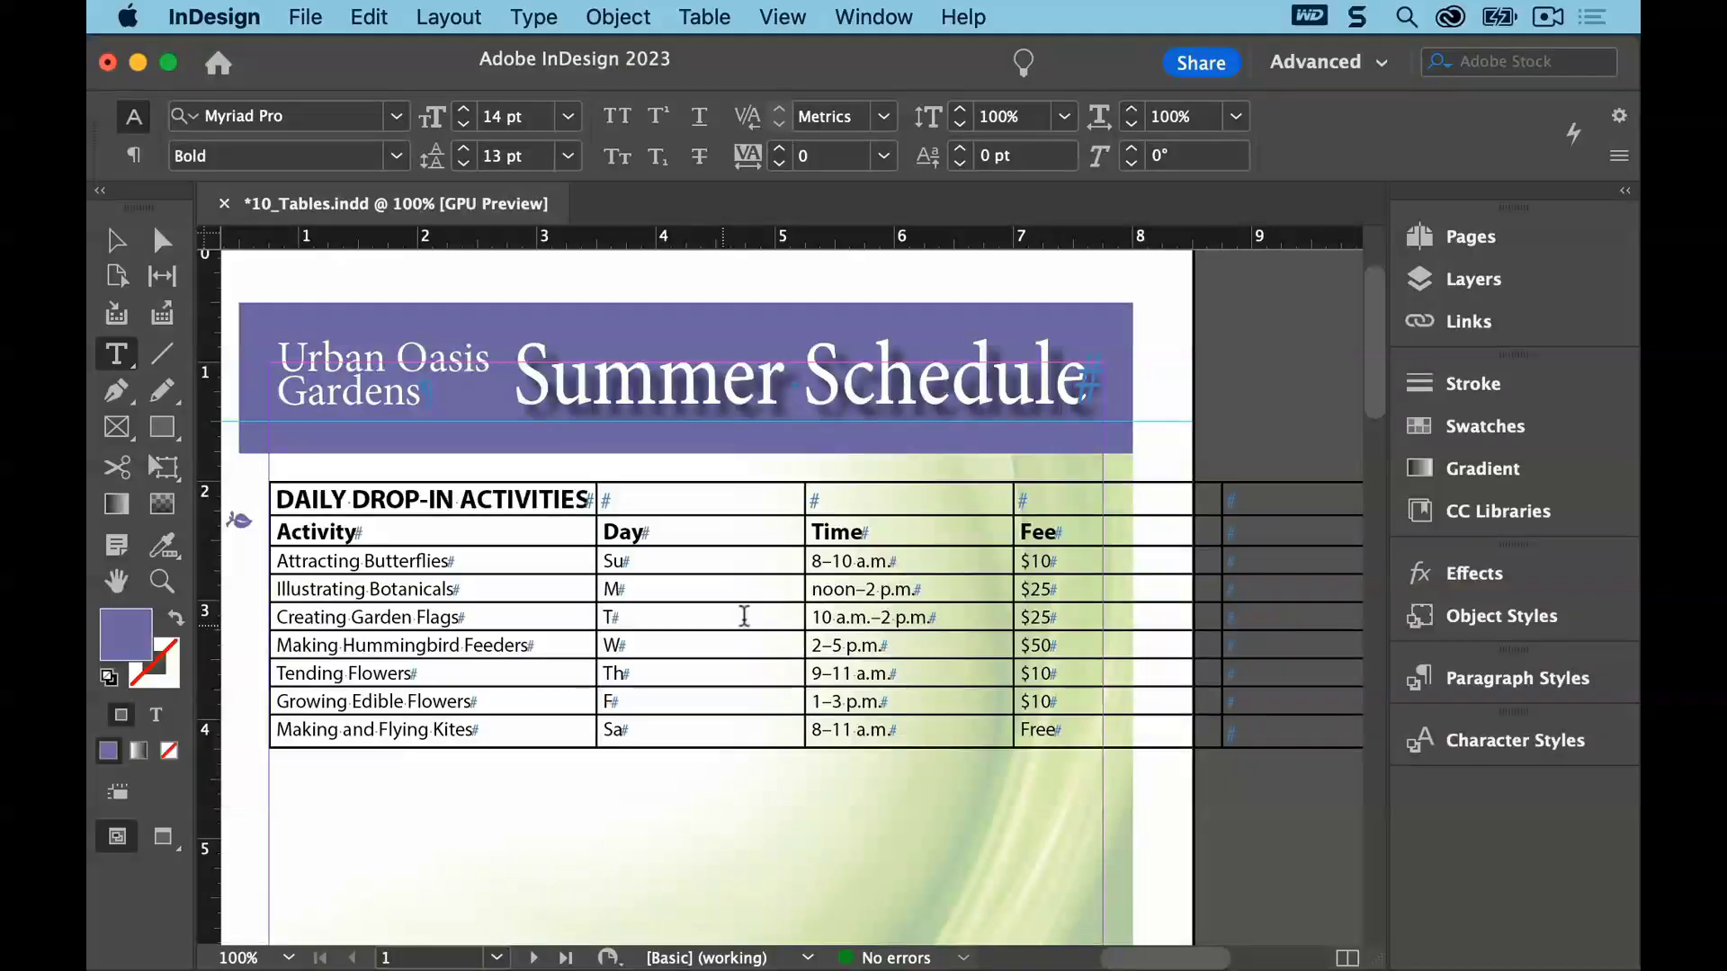
left_click_drag(805, 605, 685, 601)
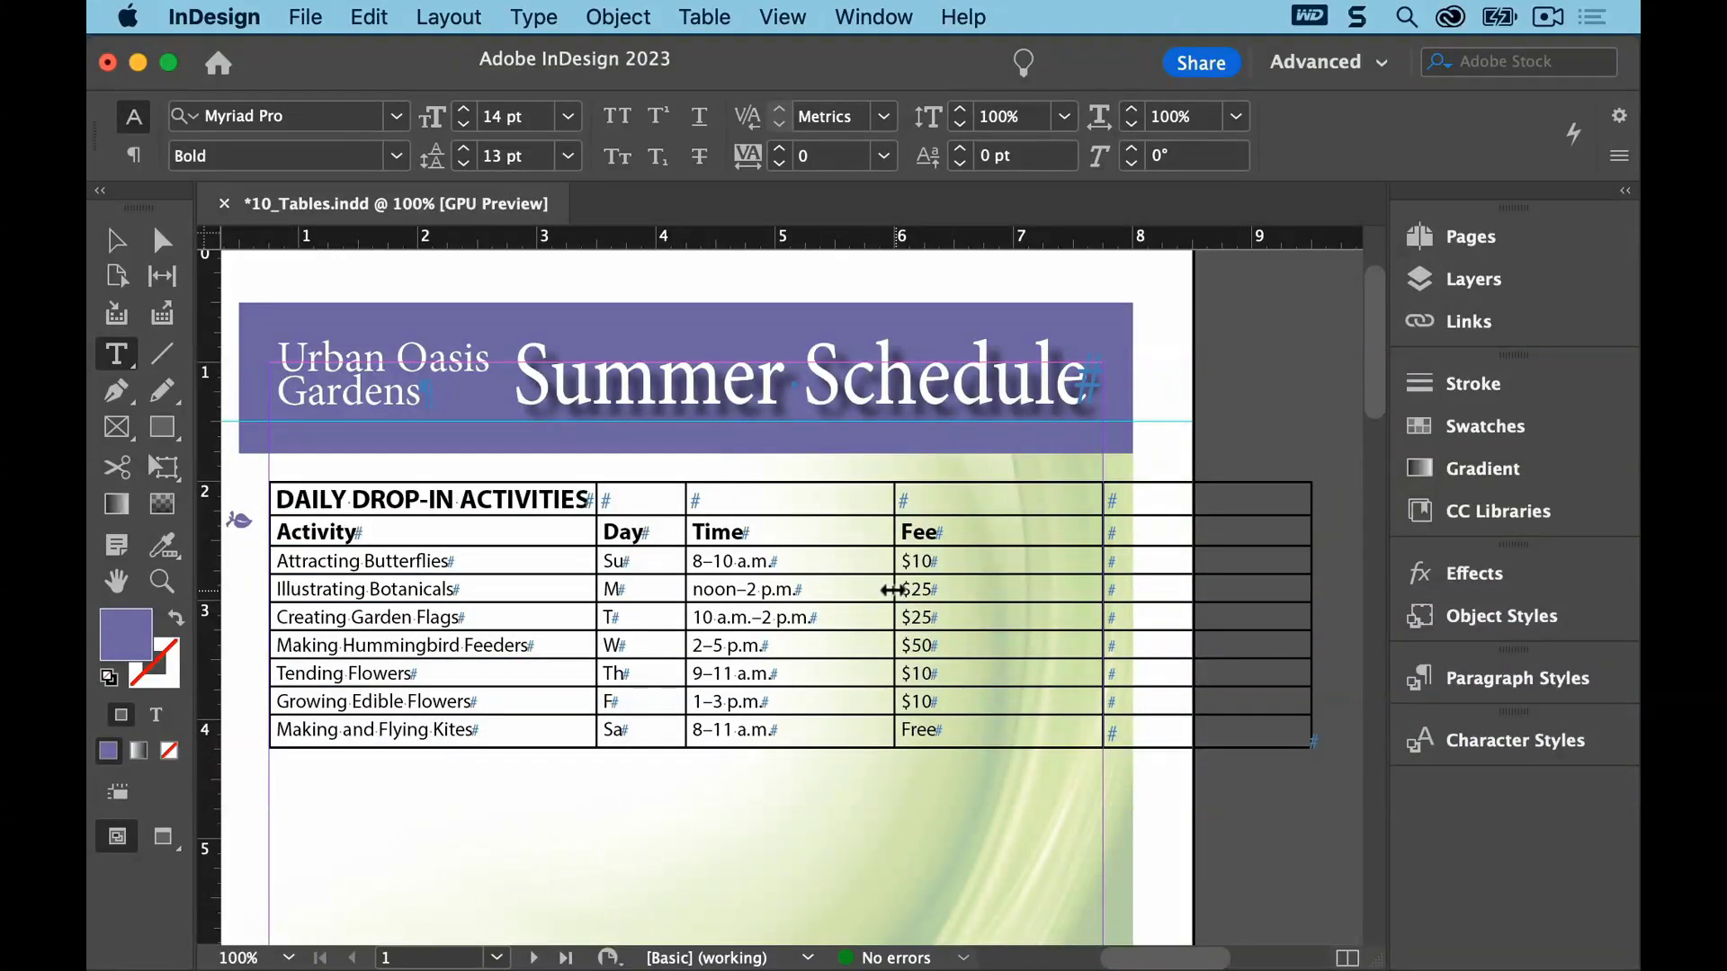
left_click_drag(895, 589, 836, 589)
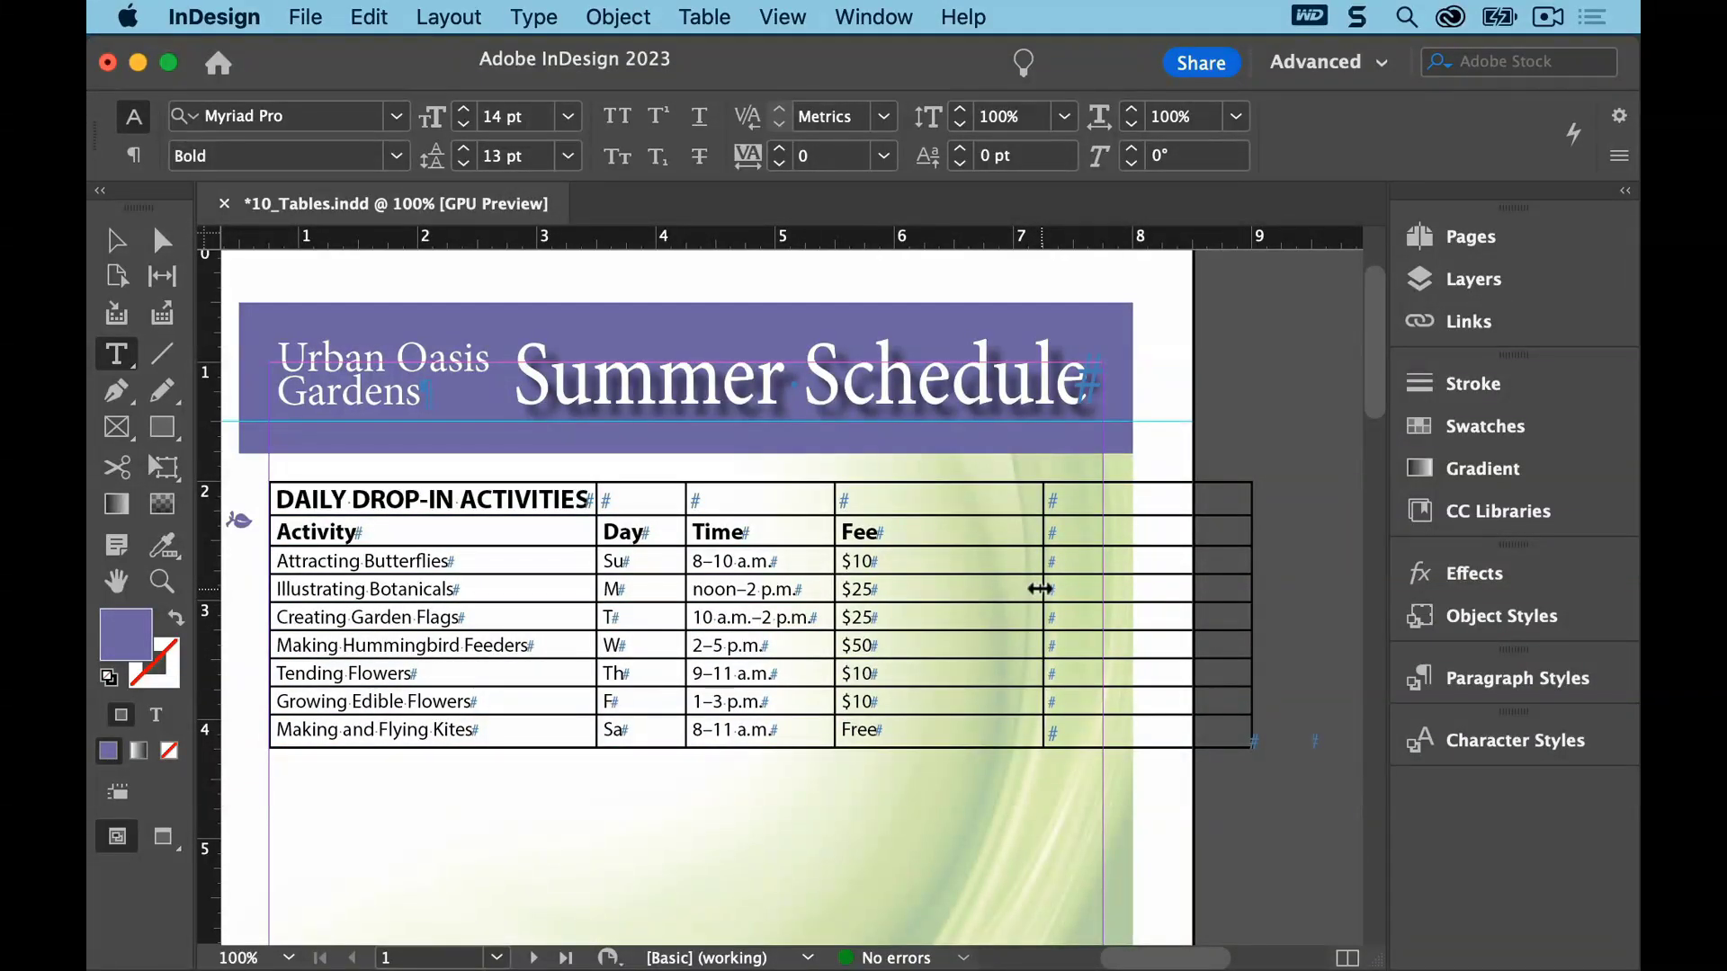
left_click_drag(1041, 589, 922, 590)
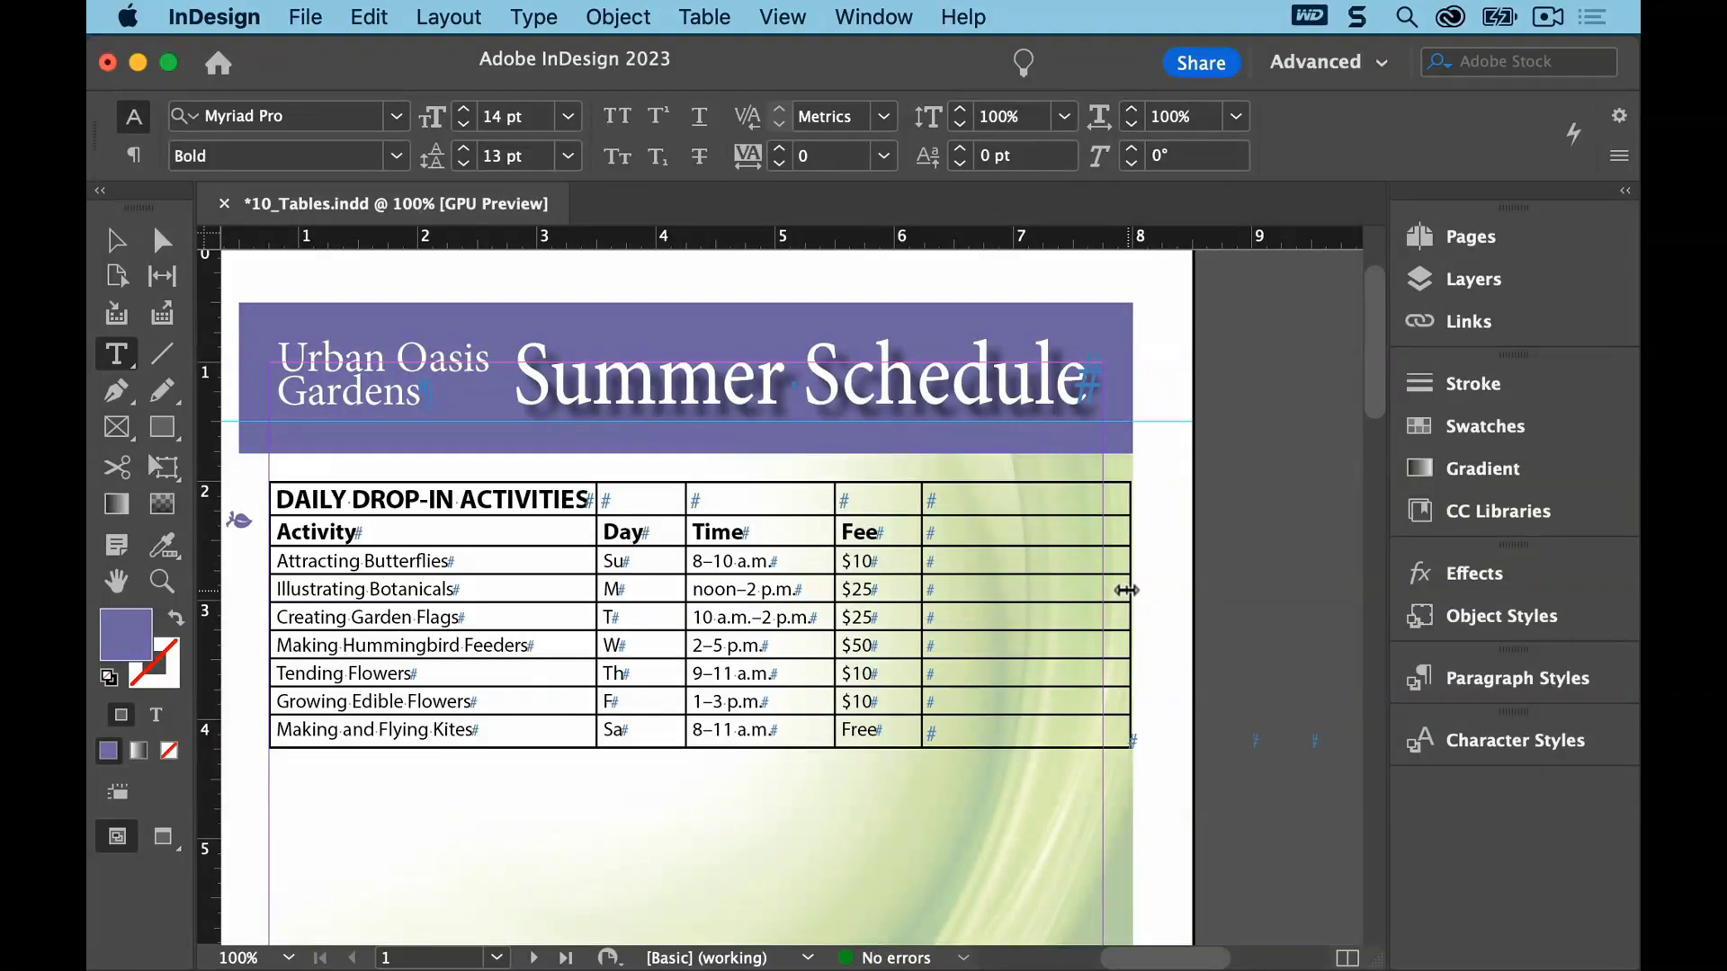
left_click_drag(1125, 590, 1102, 591)
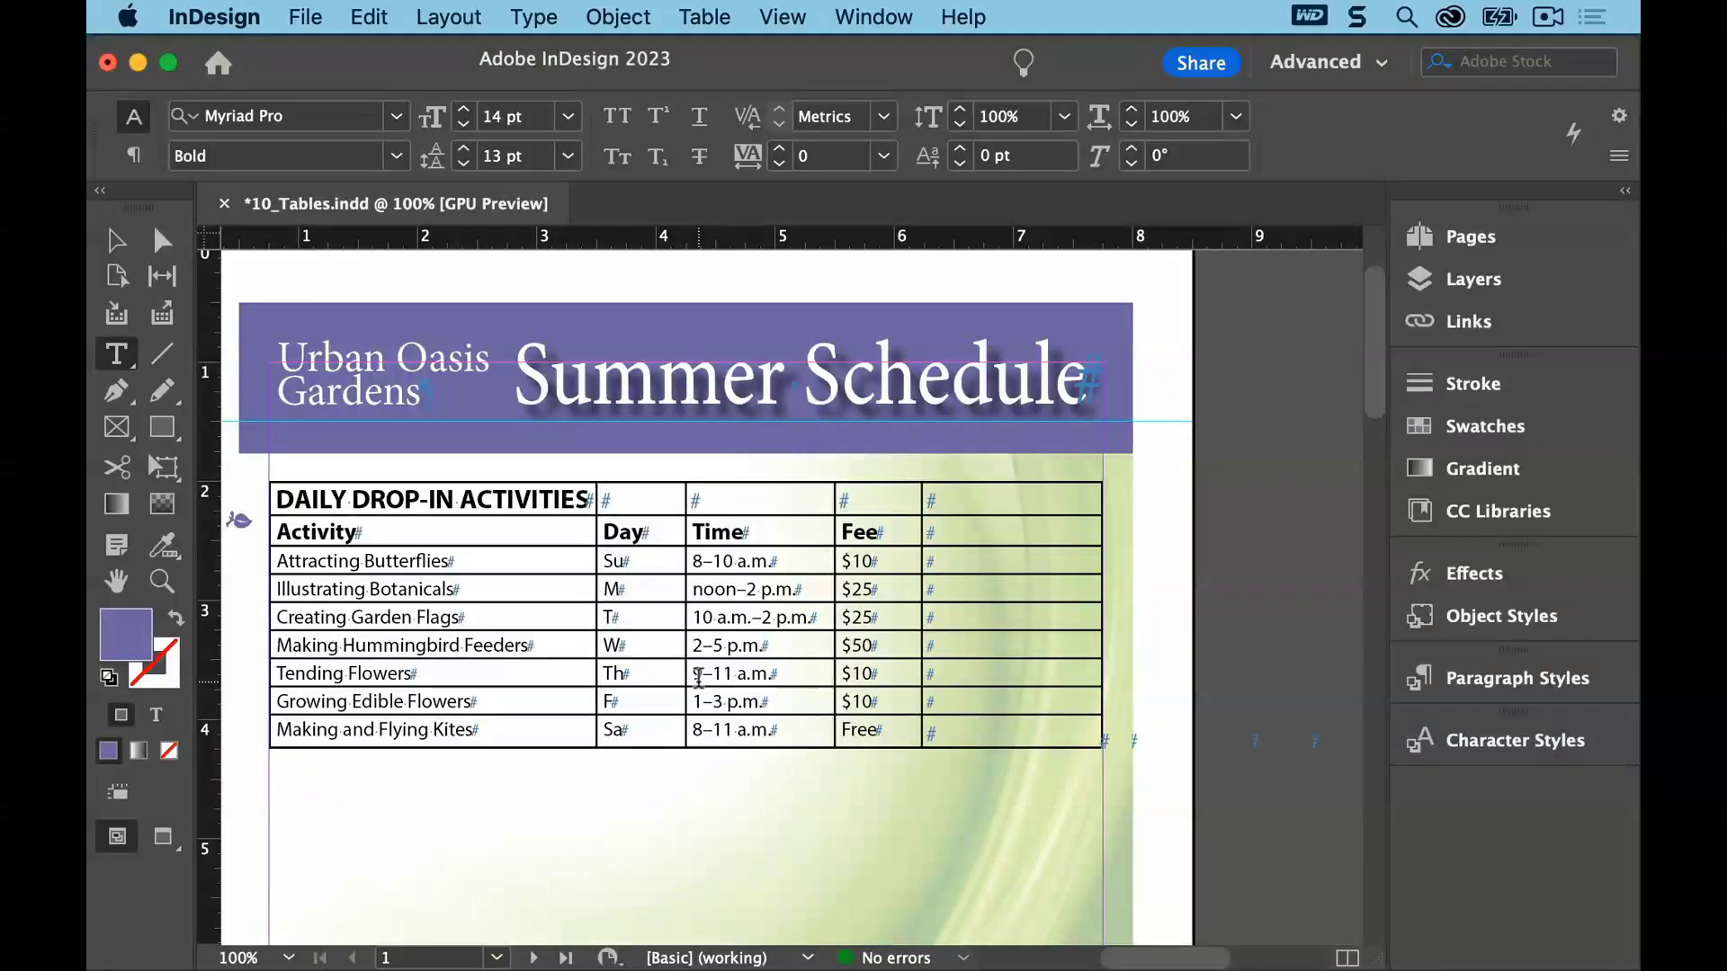
Set the cell insets on all four sides to 0.125 in for the entire activities table
left_click(886, 15)
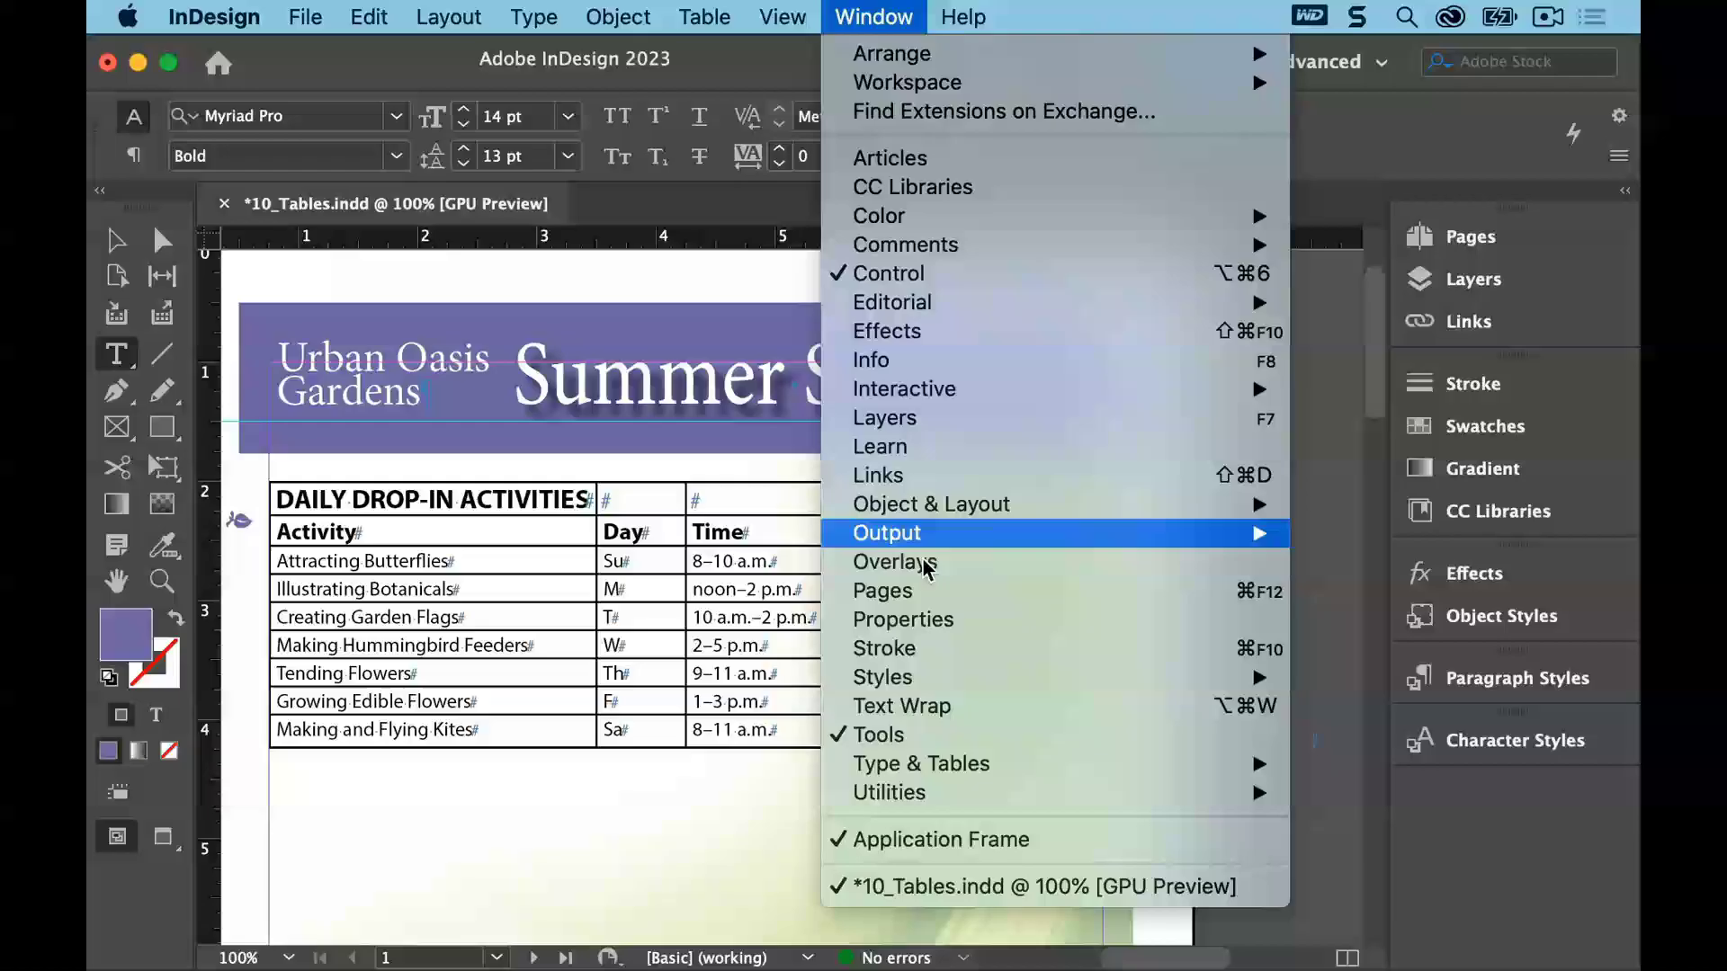
mouse_move(946, 769)
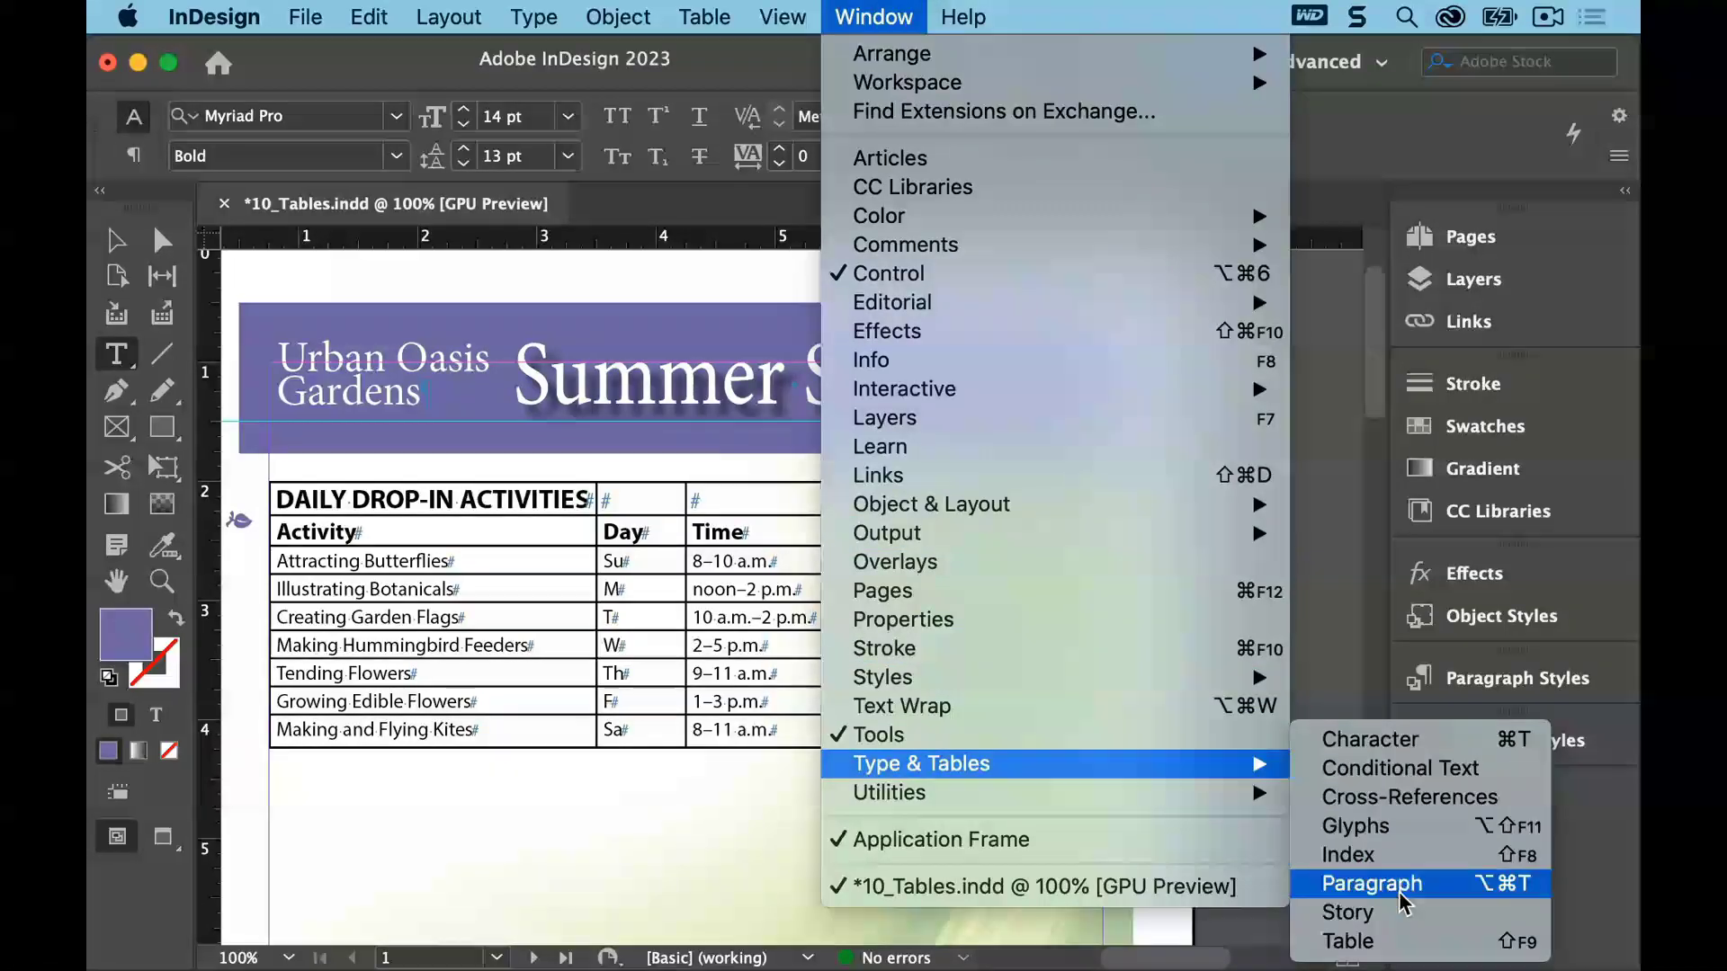
left_click(1399, 944)
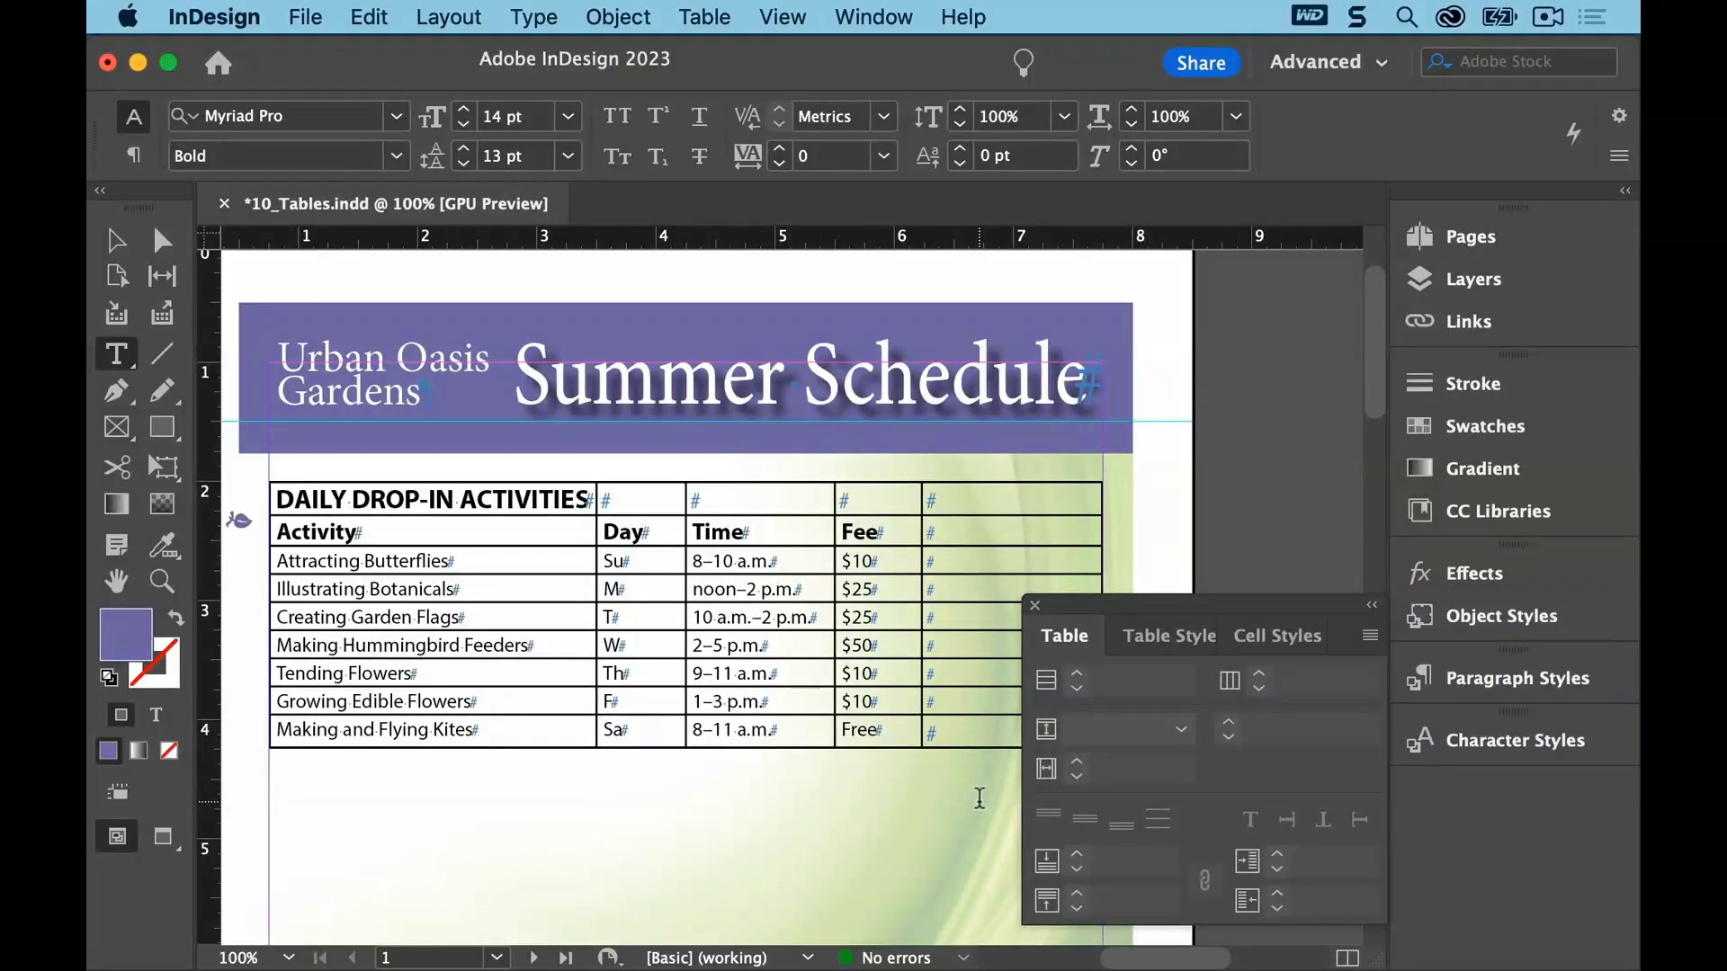
left_click(479, 586)
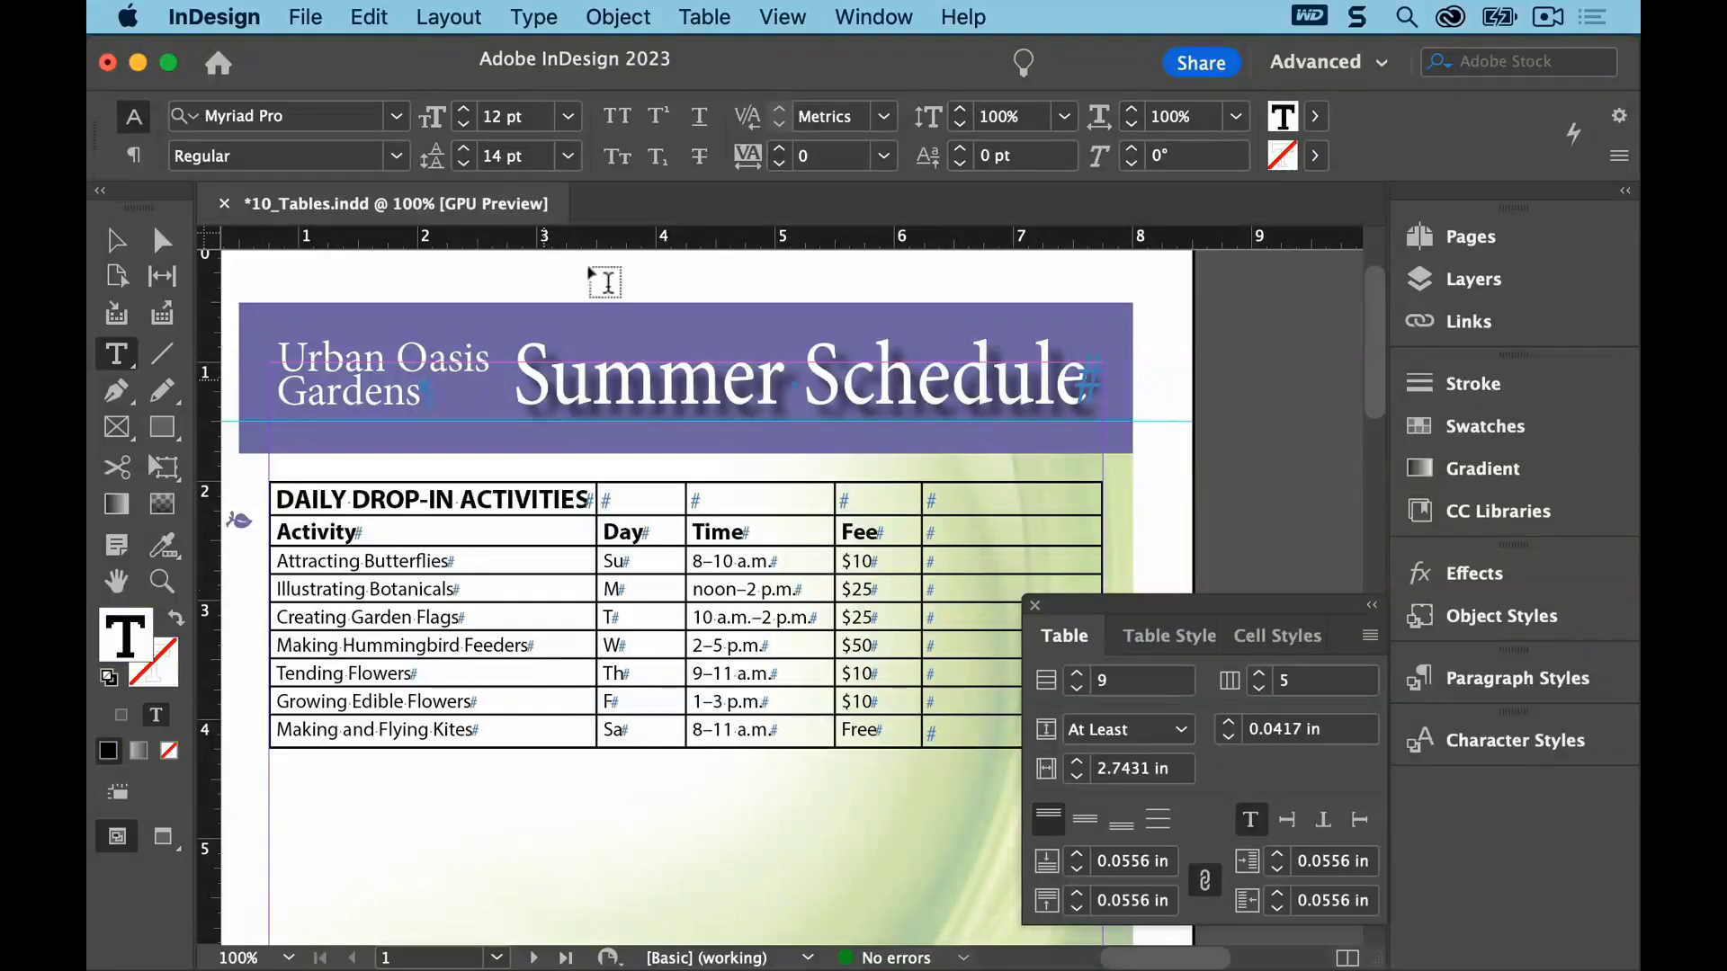
left_click(706, 16)
mouse_move(763, 290)
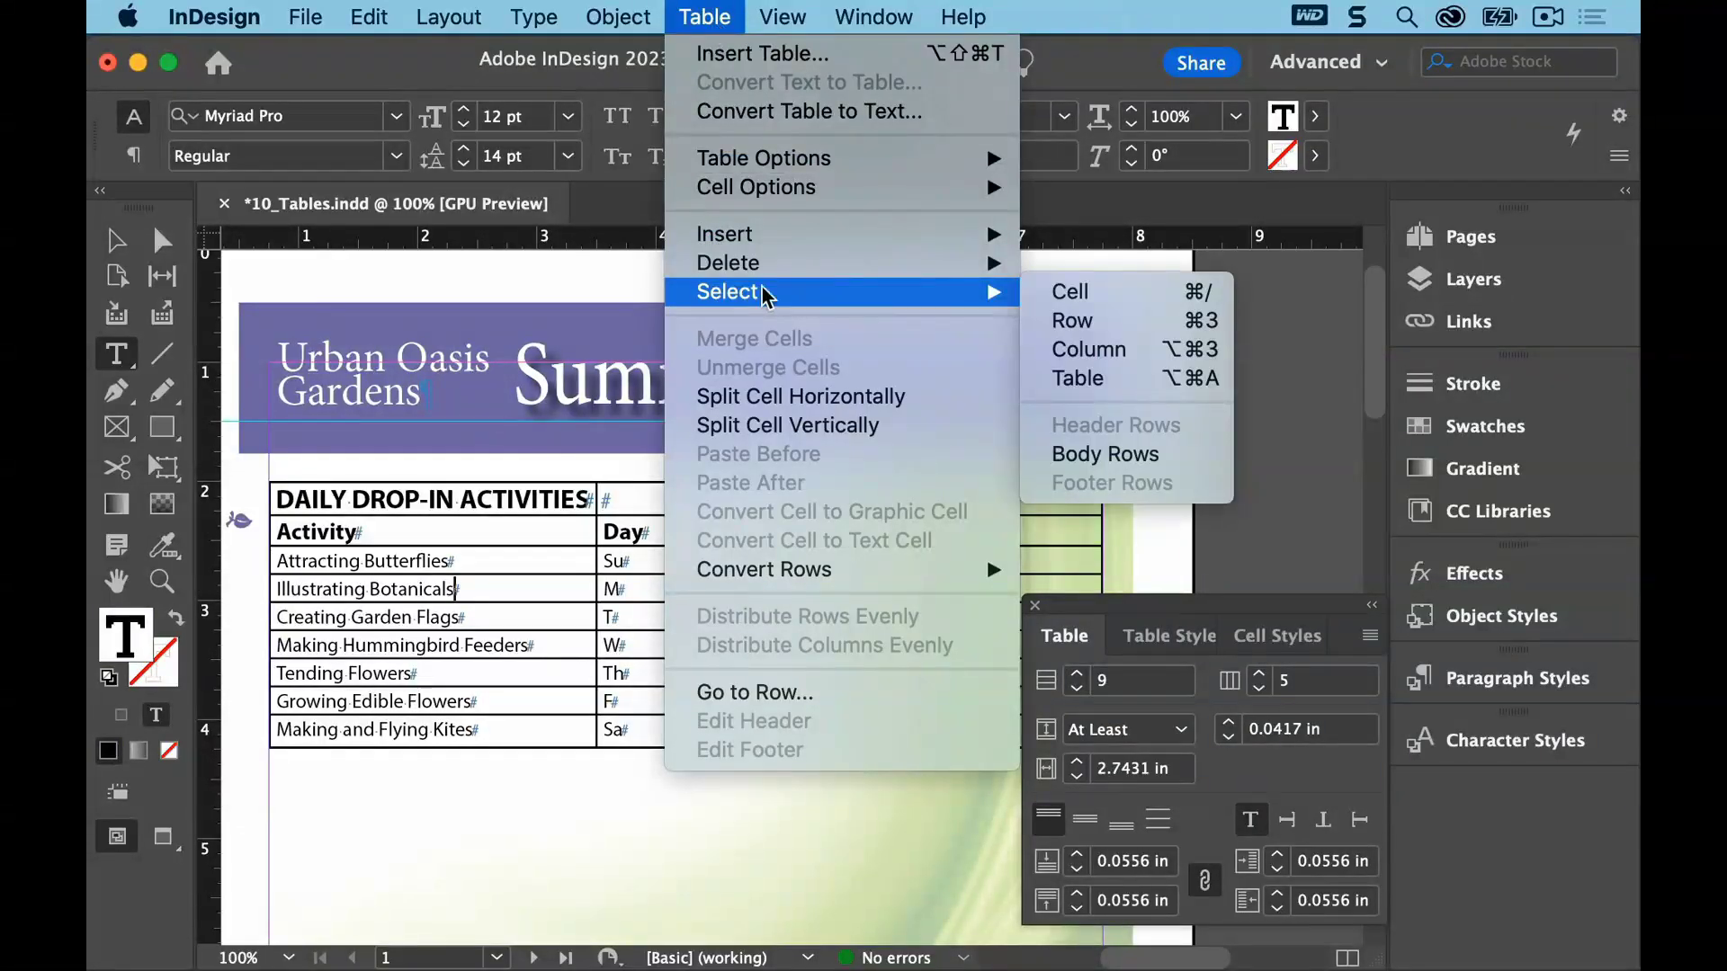
left_click(1126, 382)
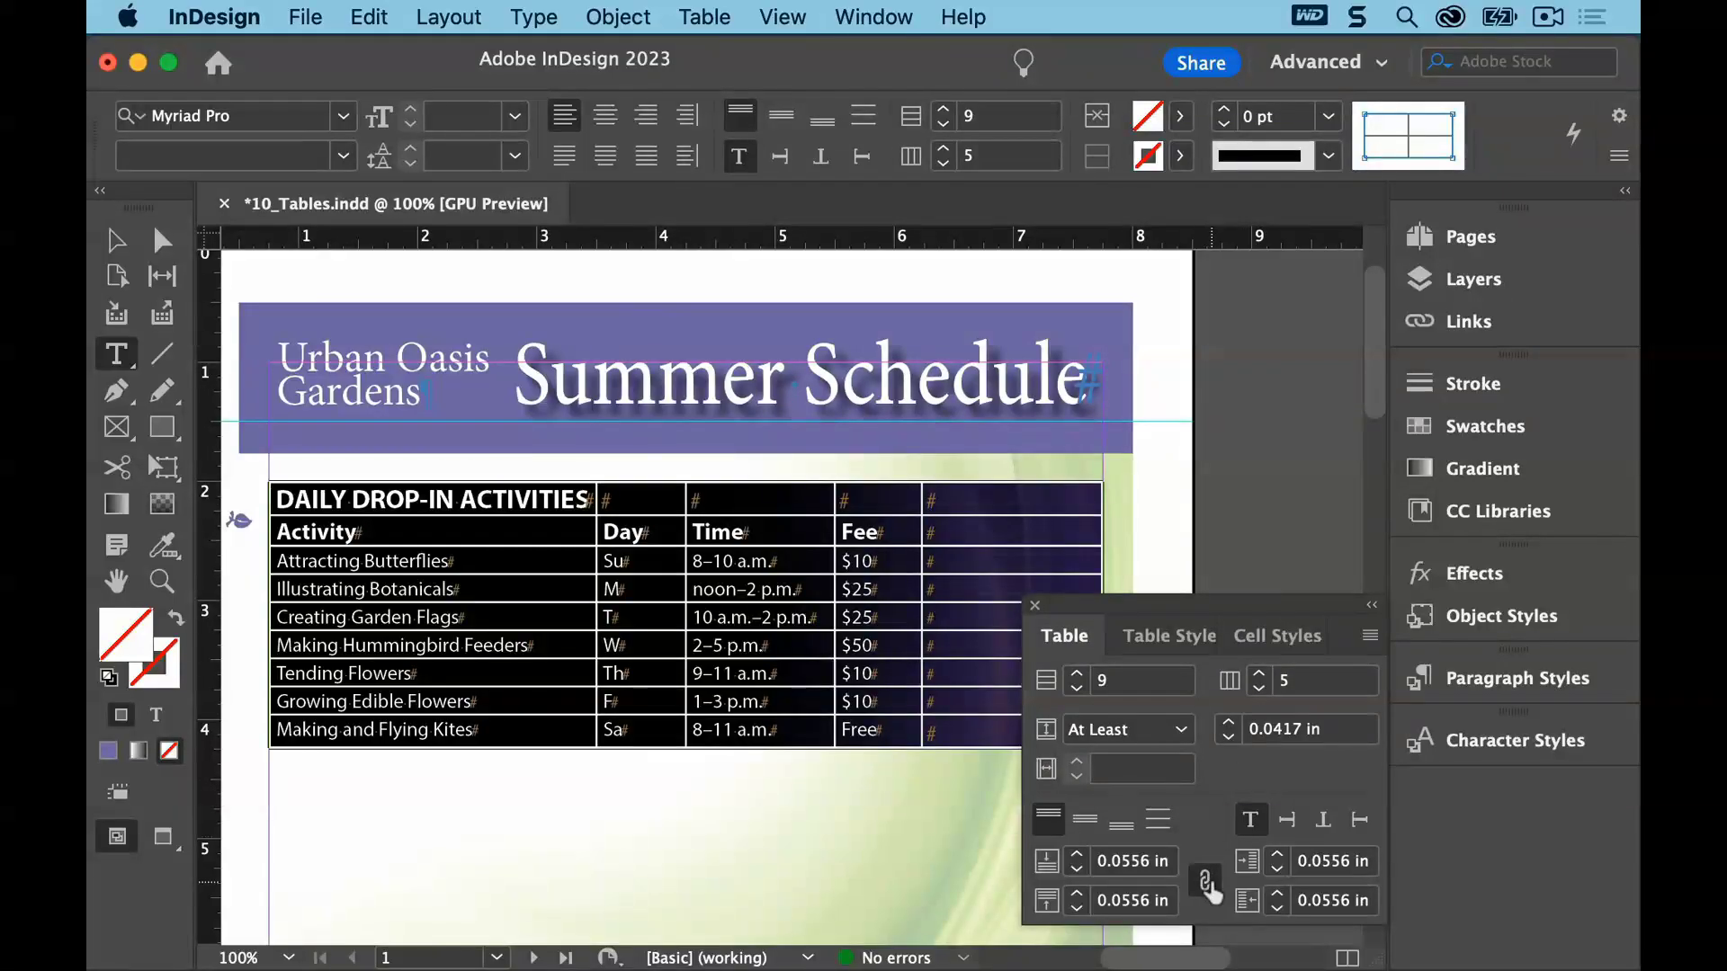
left_click(1136, 868)
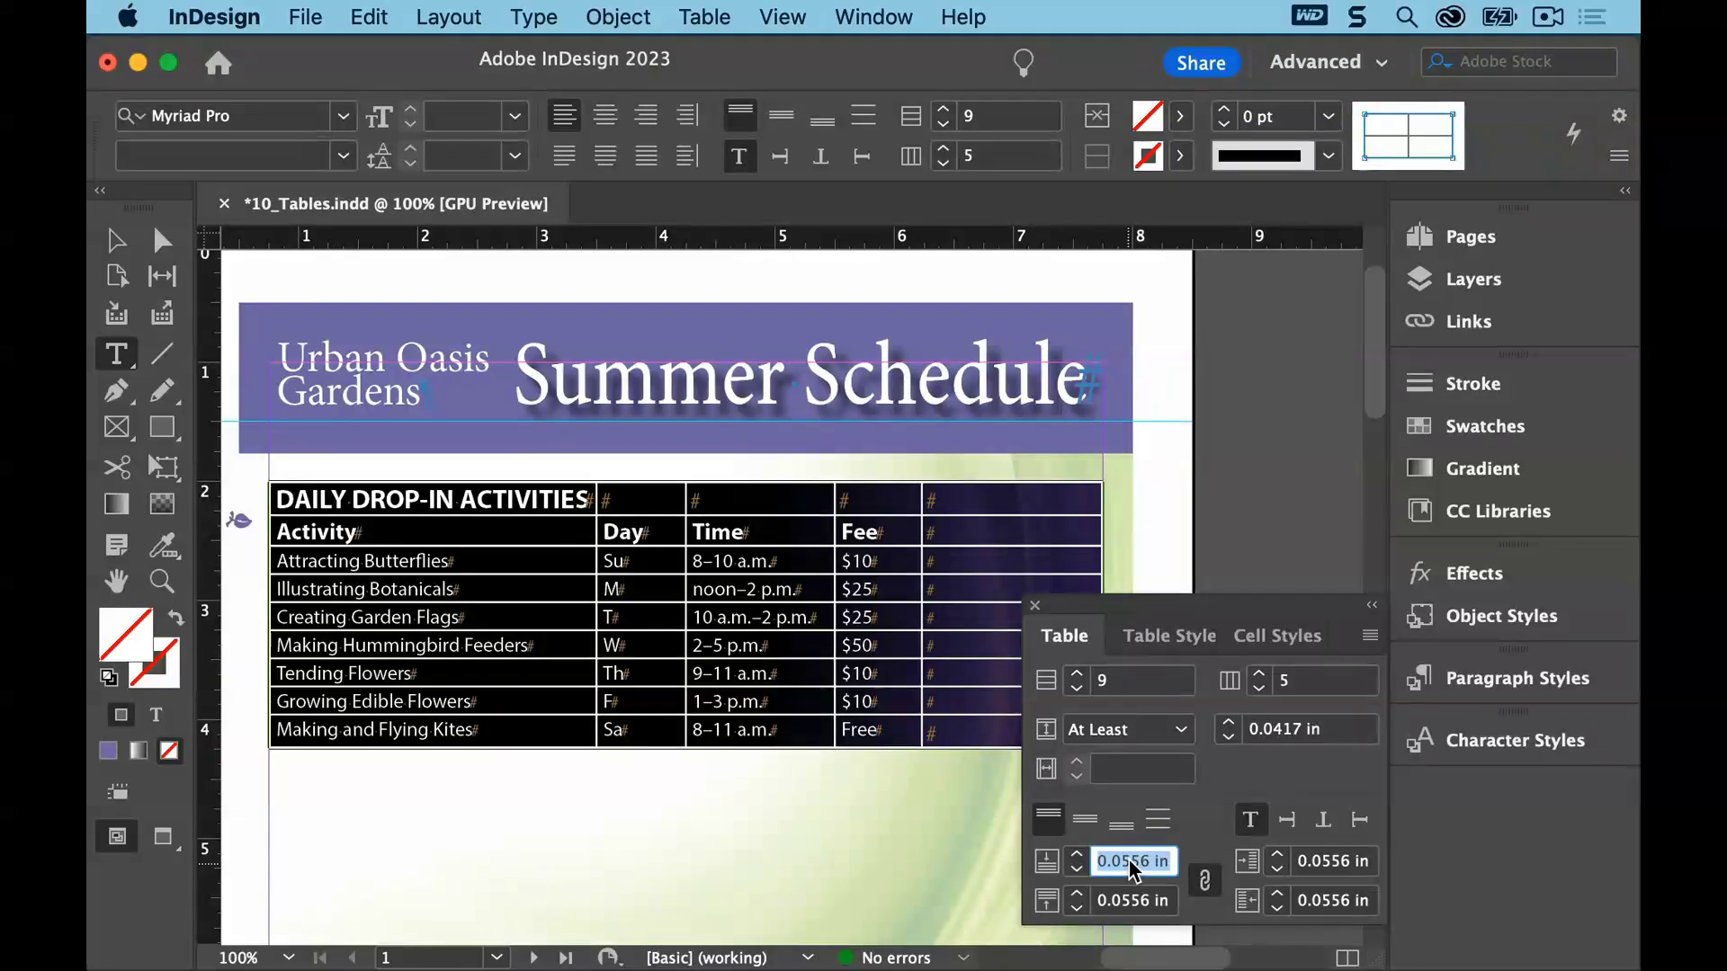
type(".125")
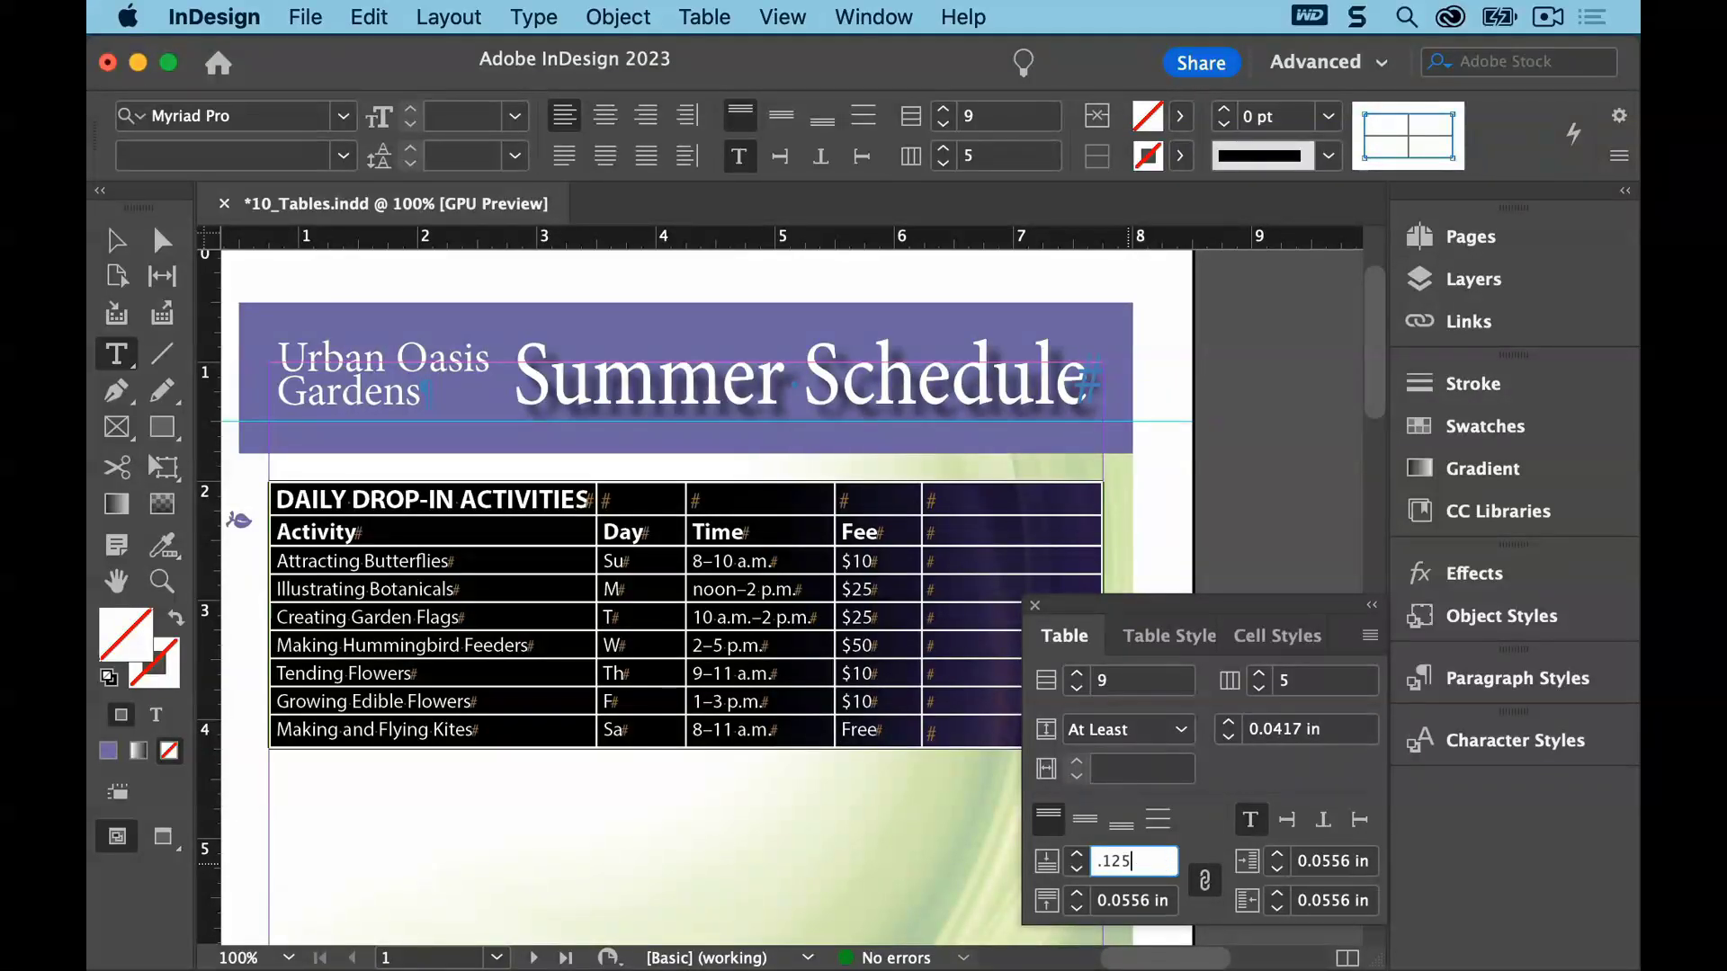
key("Return")
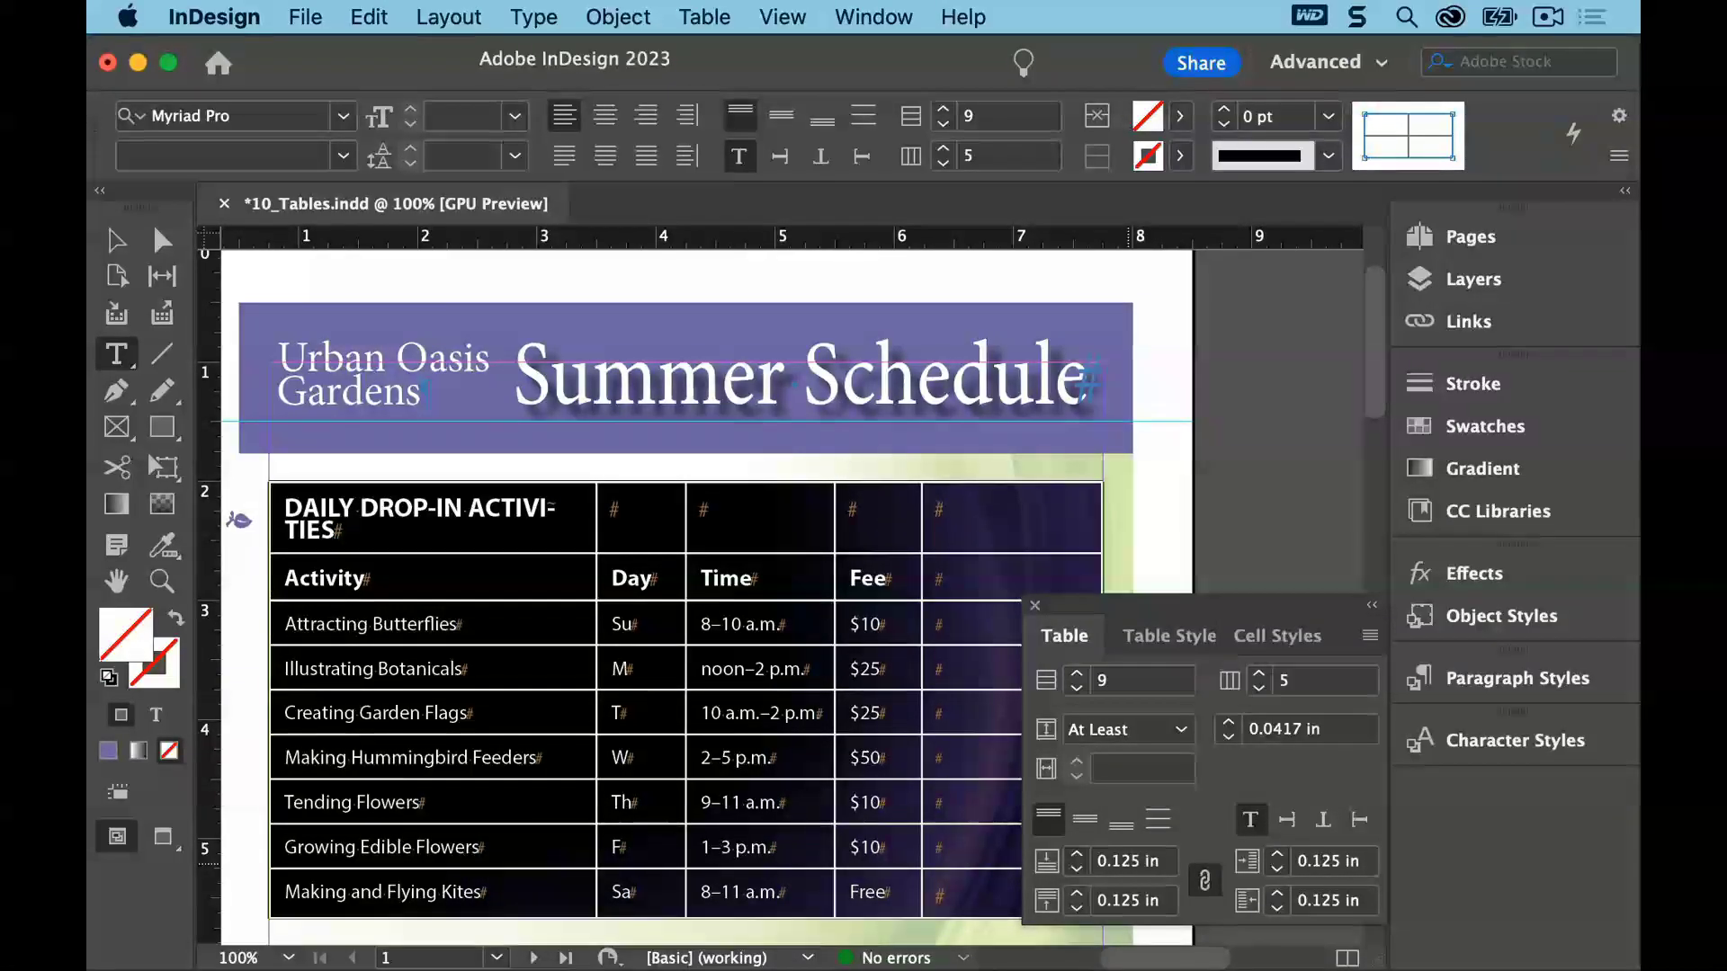
Vertically center the text in every cell of the activities table, dock the floating table panel group and save the document
left_click(1085, 823)
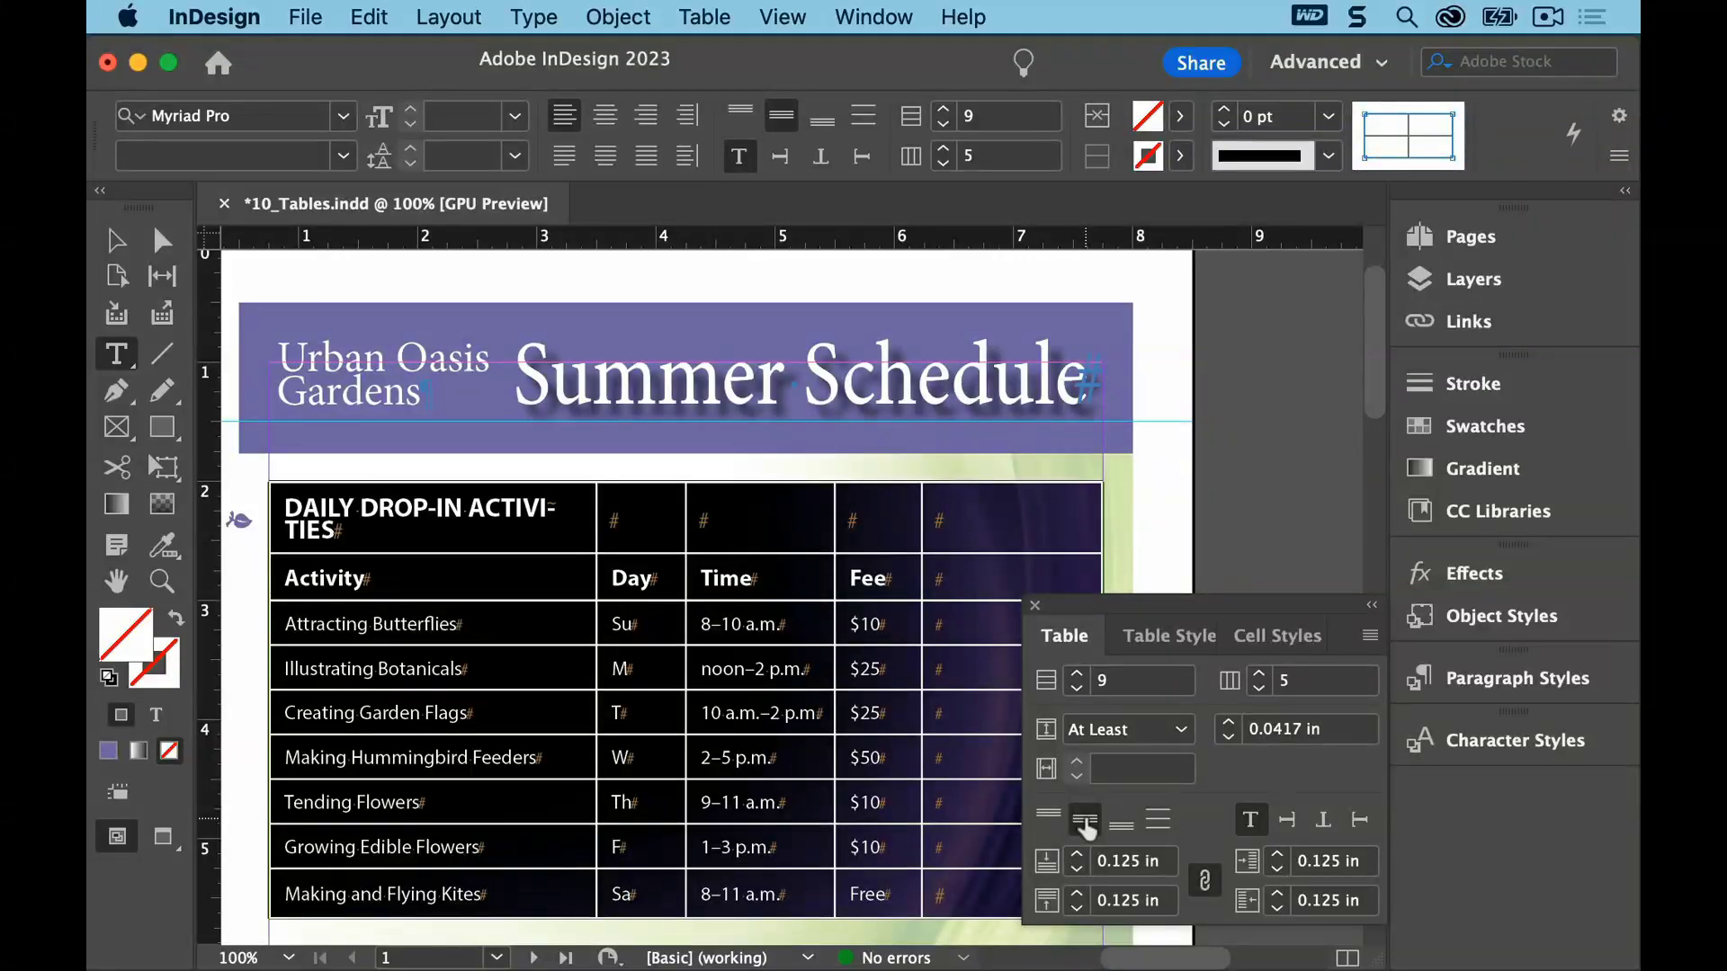
left_click(796, 583)
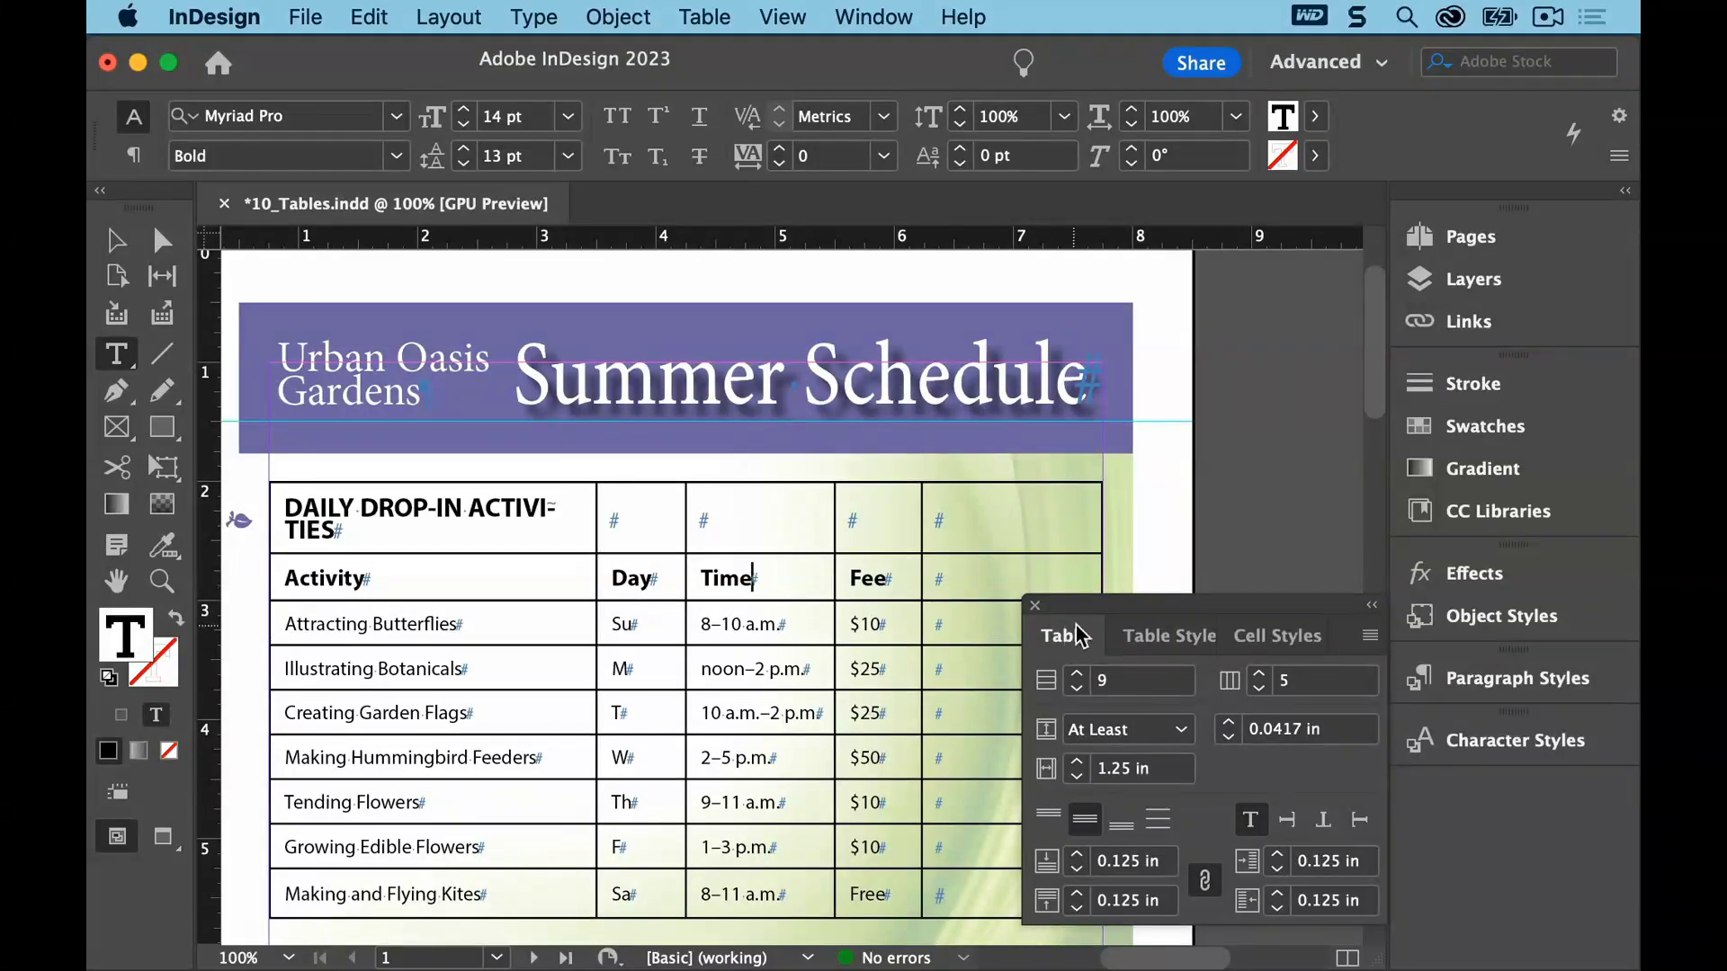
left_click_drag(1088, 608, 1481, 774)
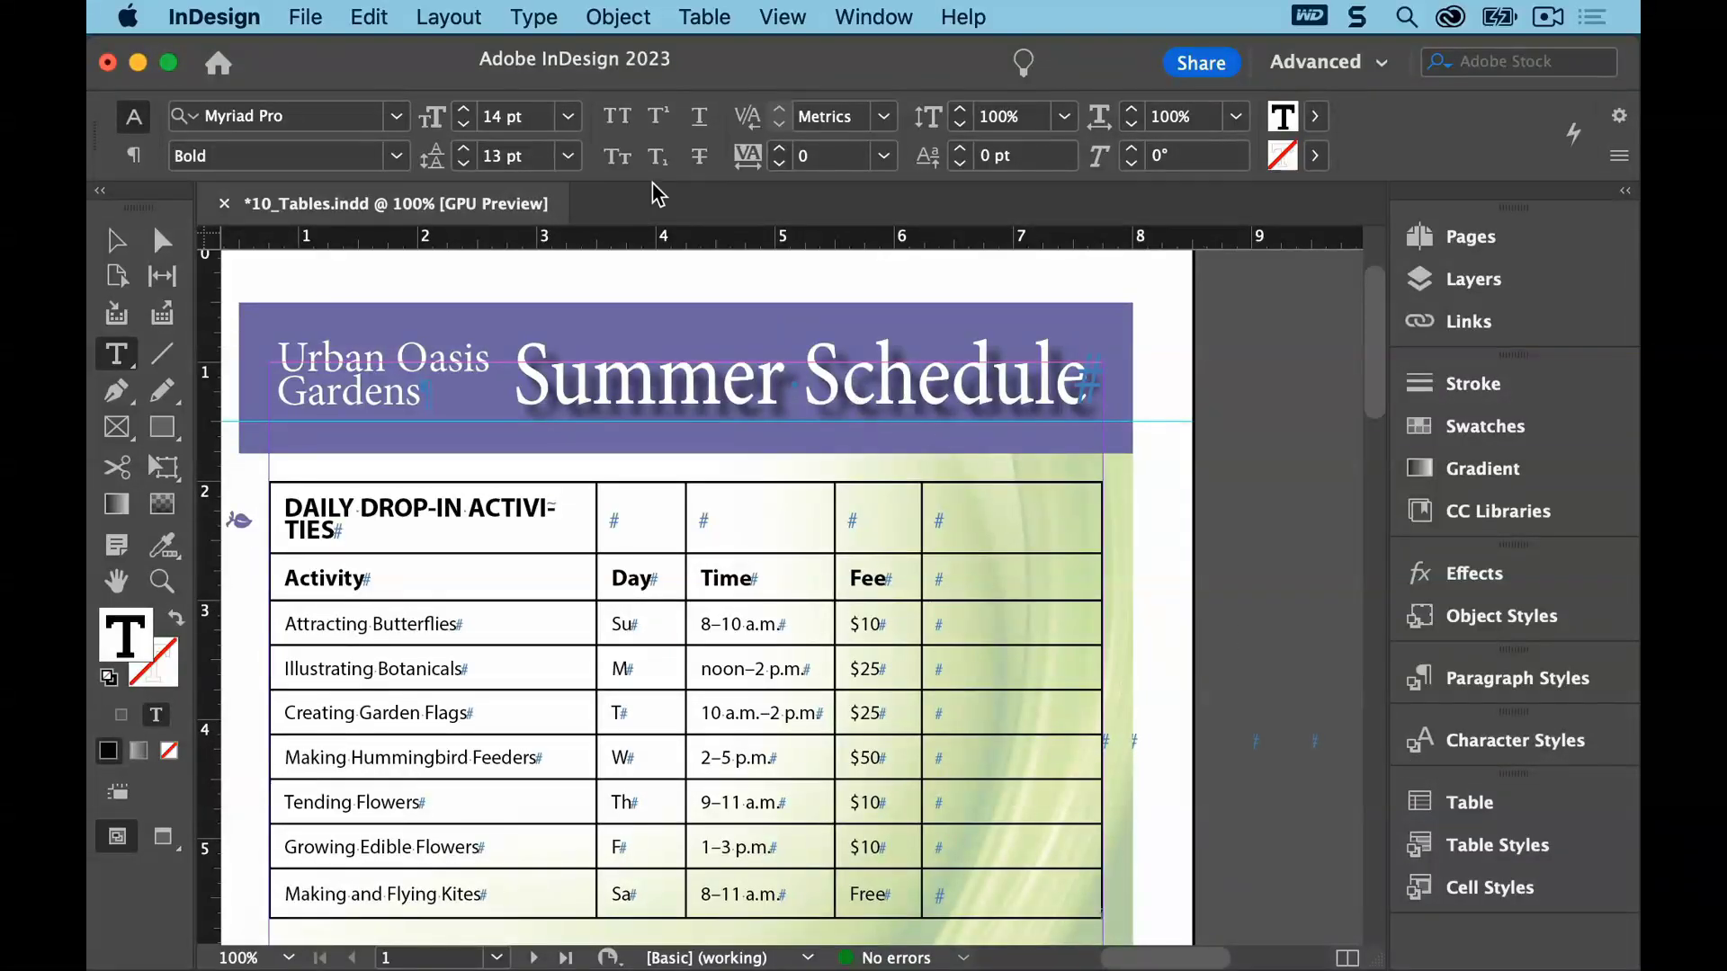
left_click(307, 17)
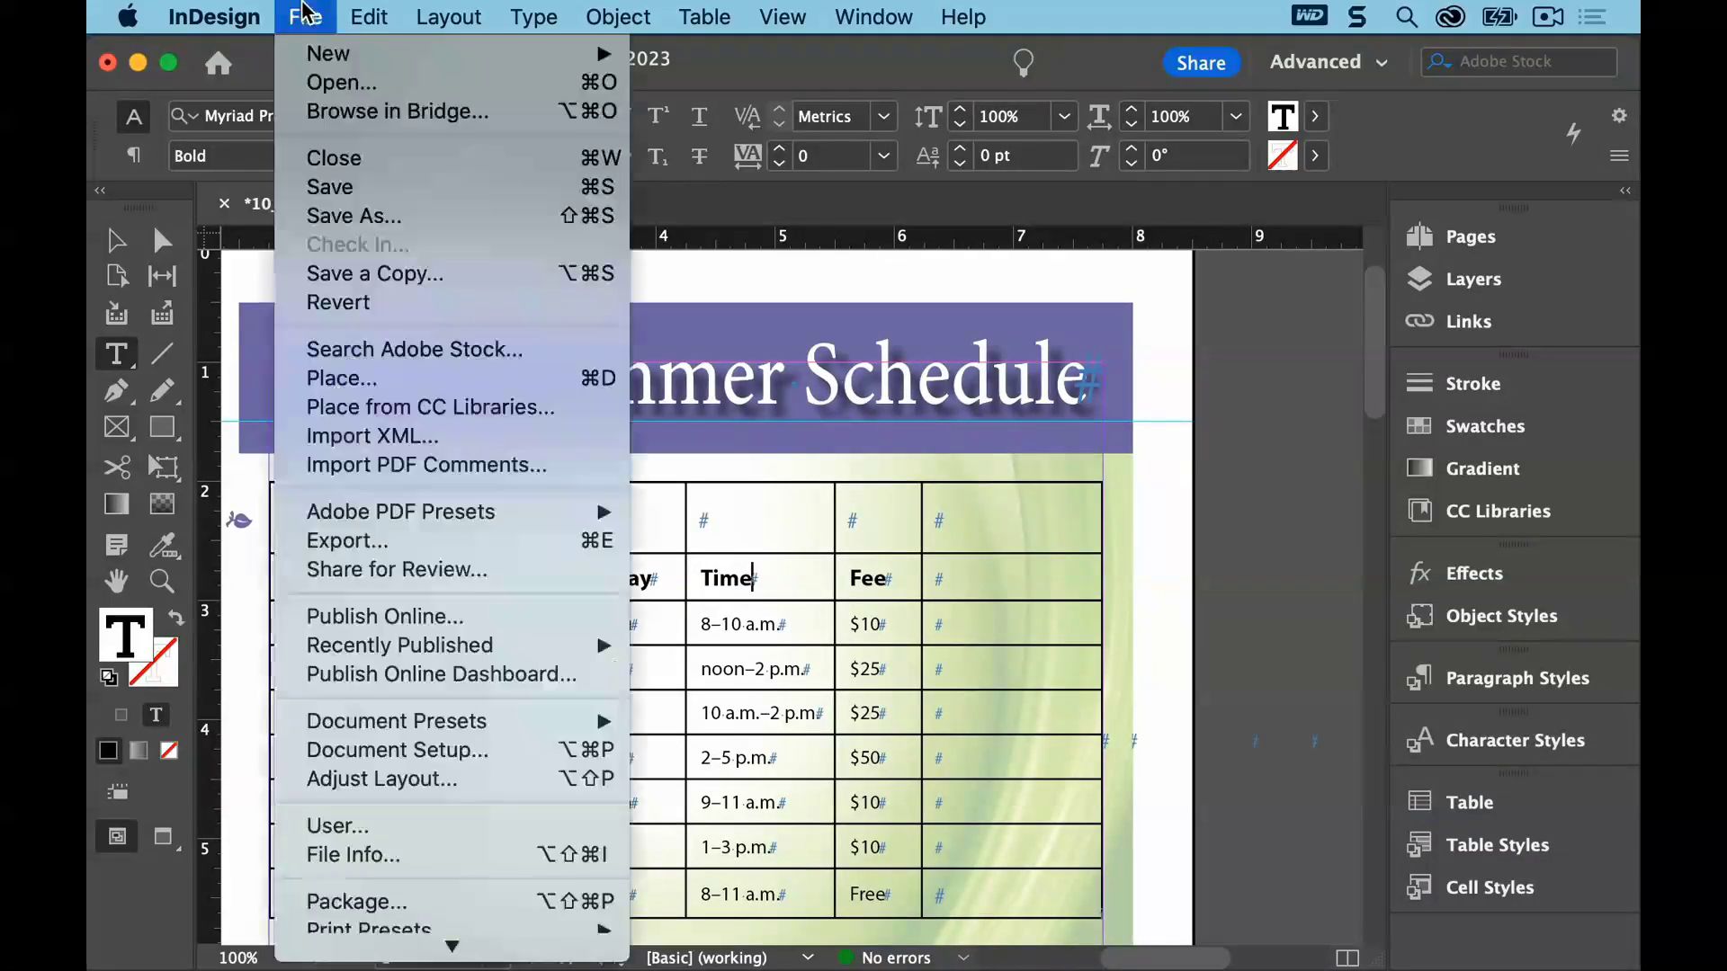
left_click(310, 185)
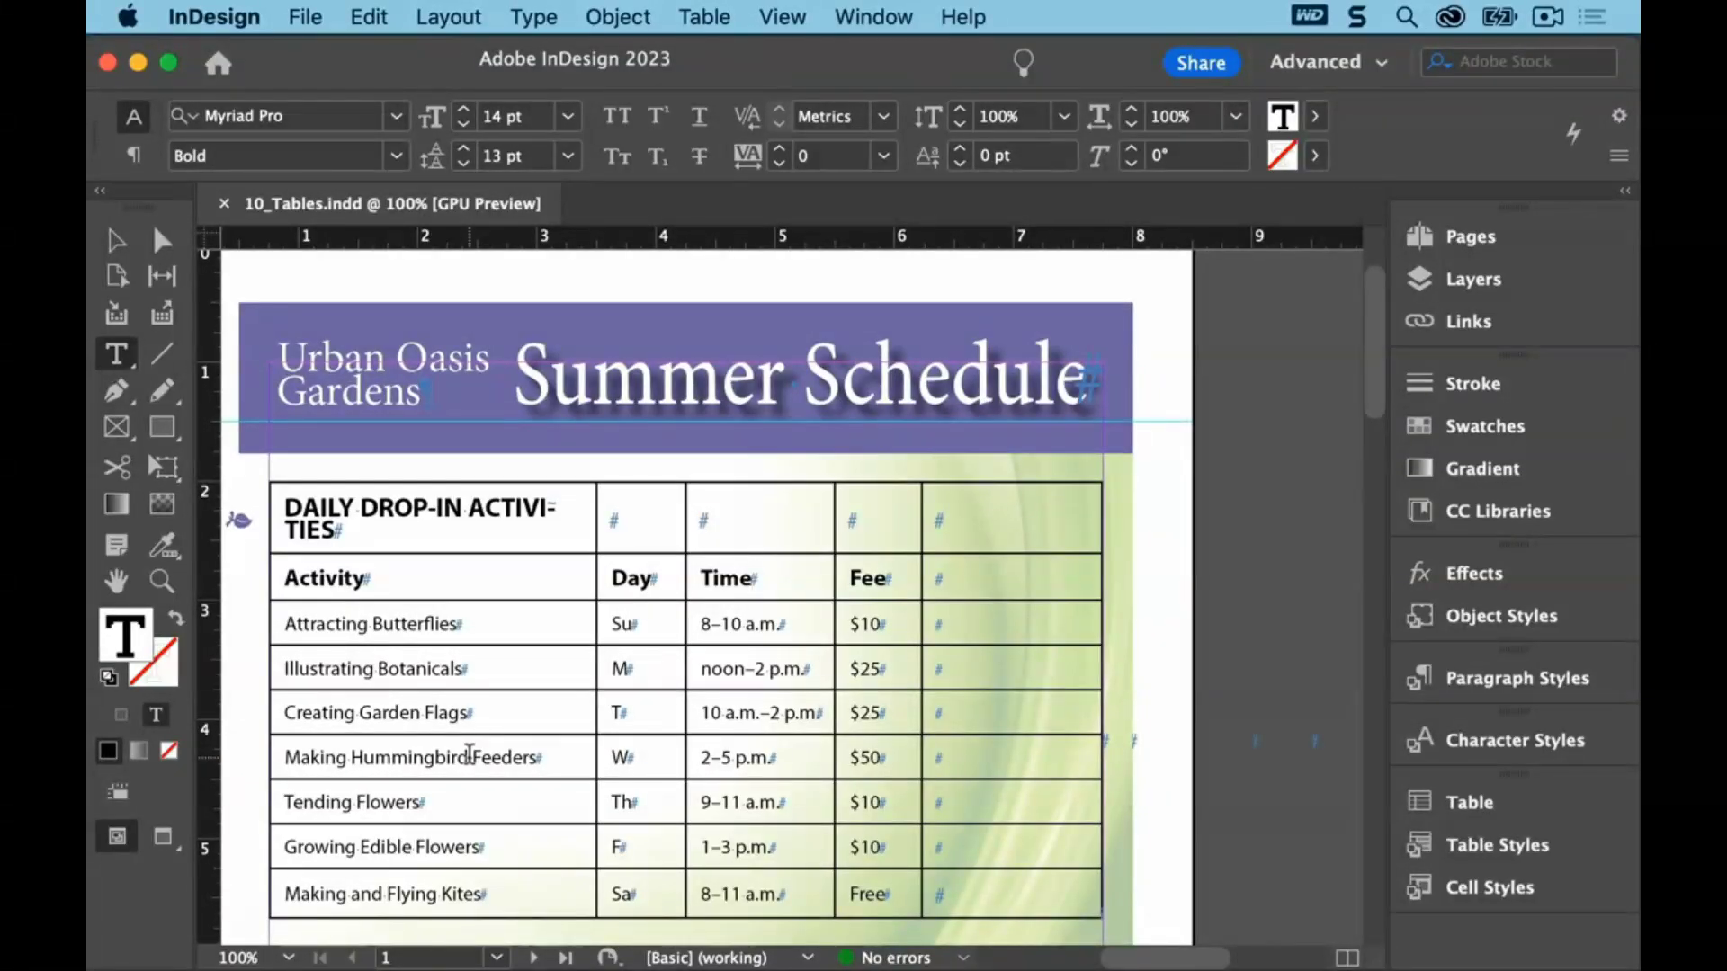
Merge all cells of the DAILY DROP-IN ACTIVITIES row into one cell, deselect it and save the document
left_click(784, 17)
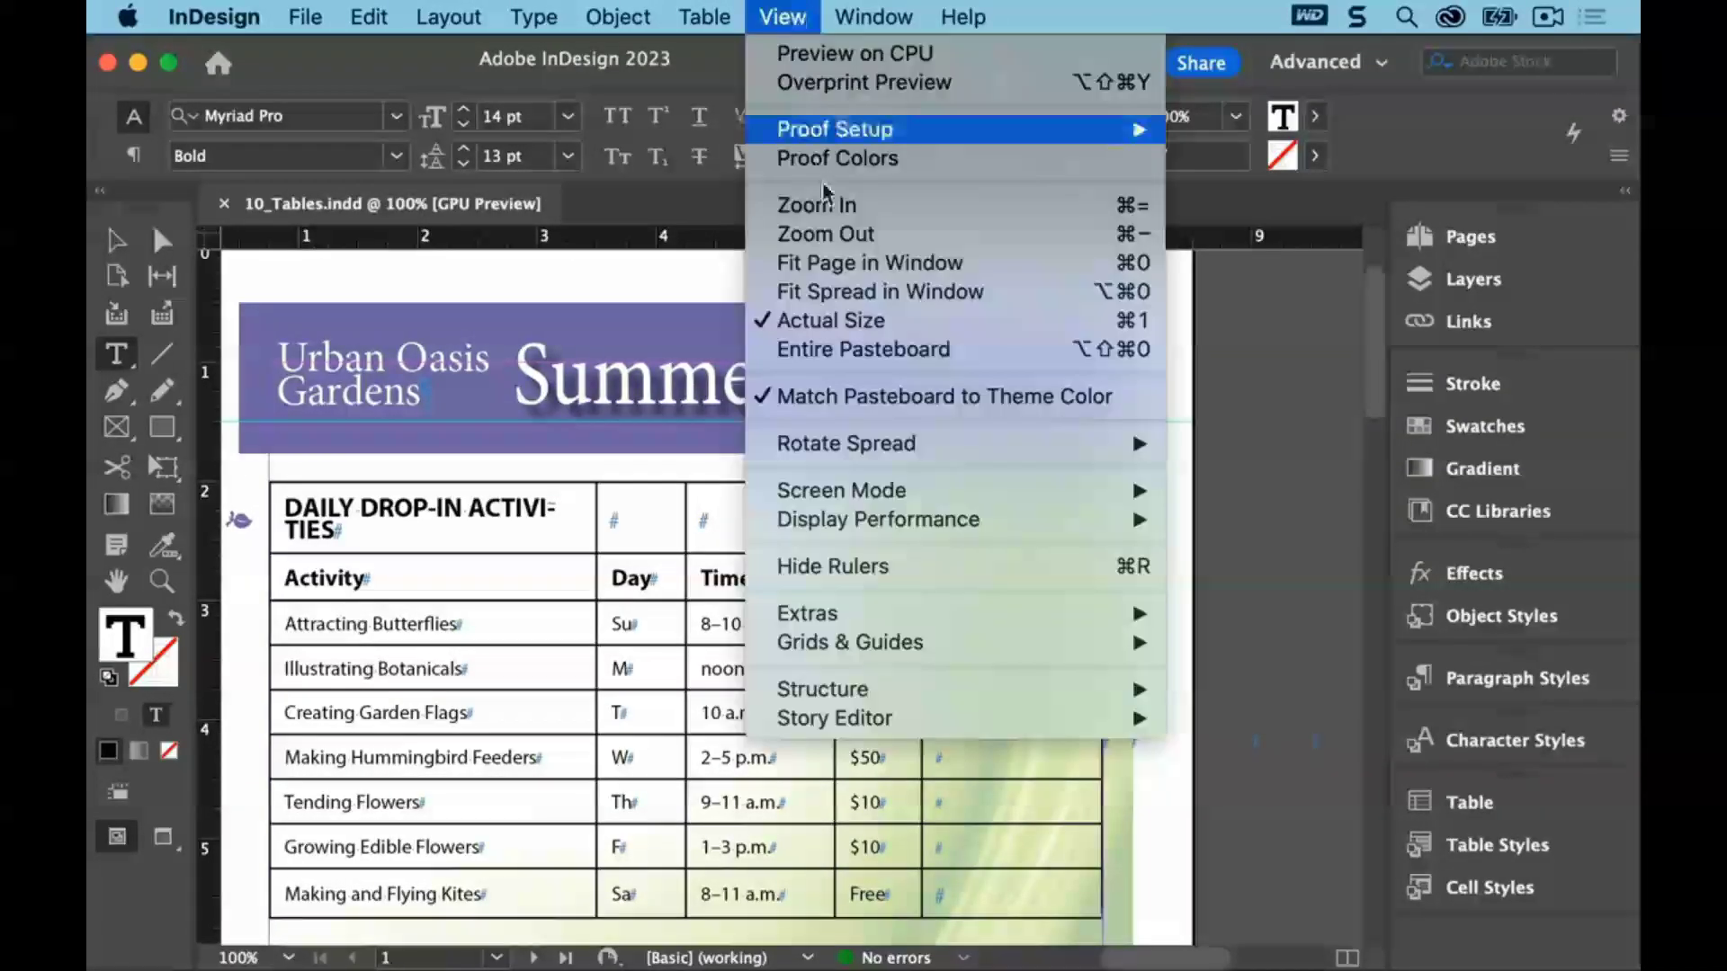
left_click(839, 262)
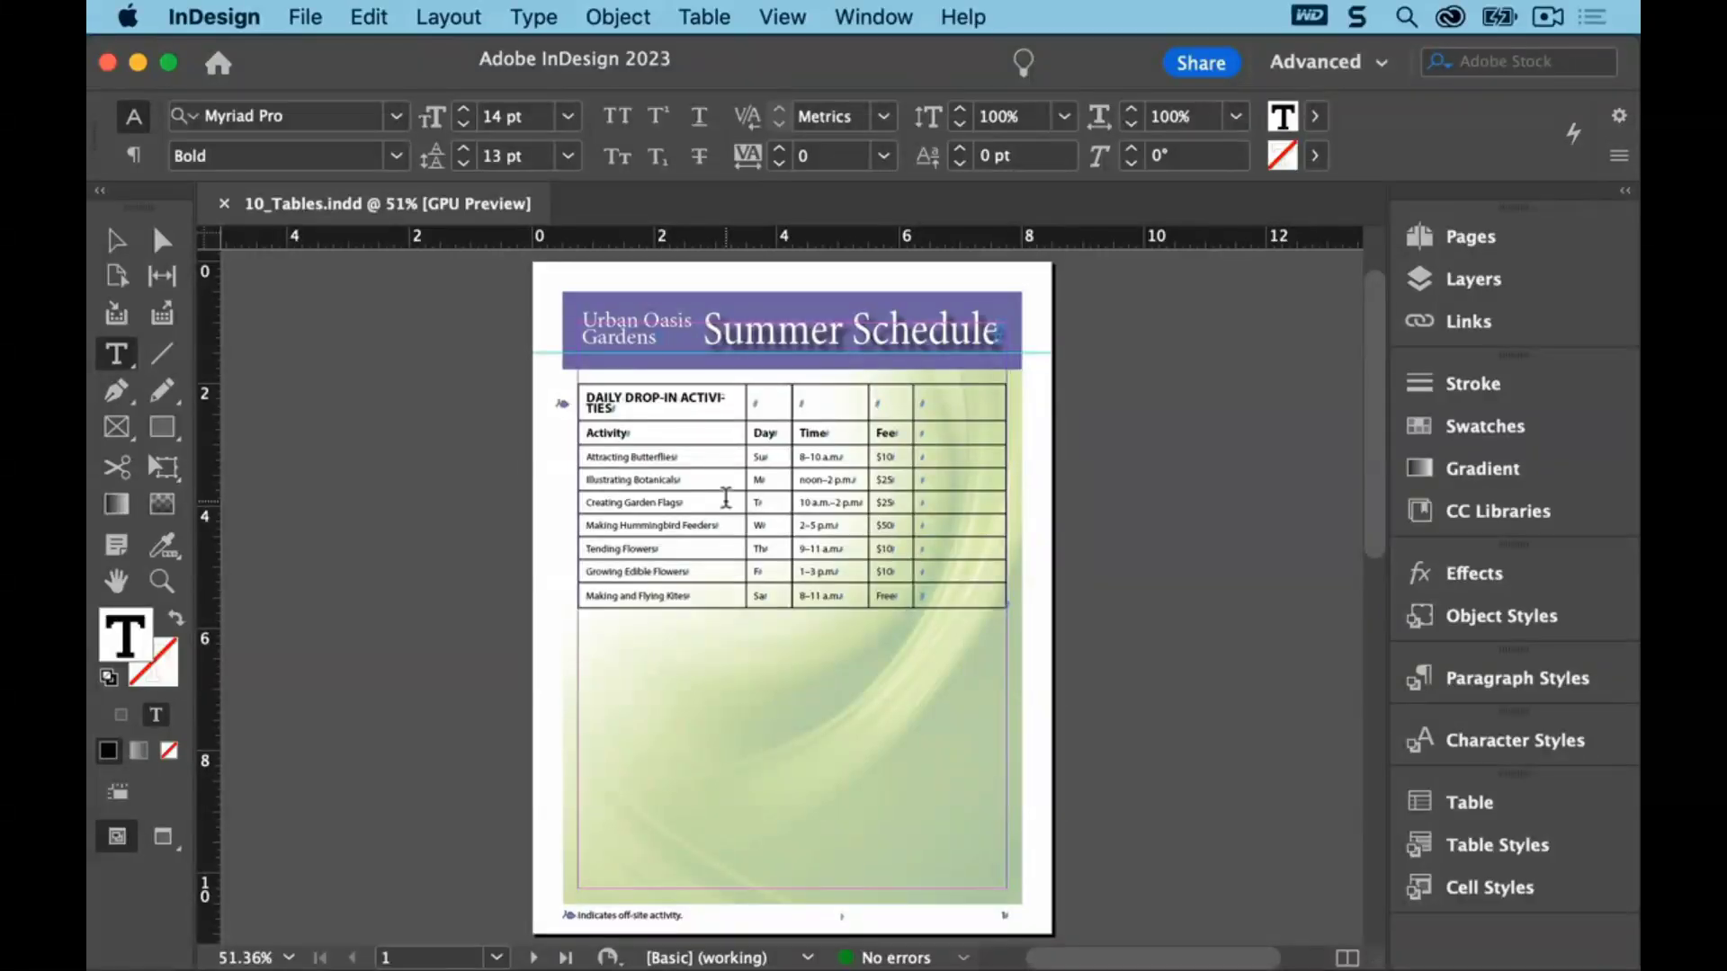
left_click(587, 396)
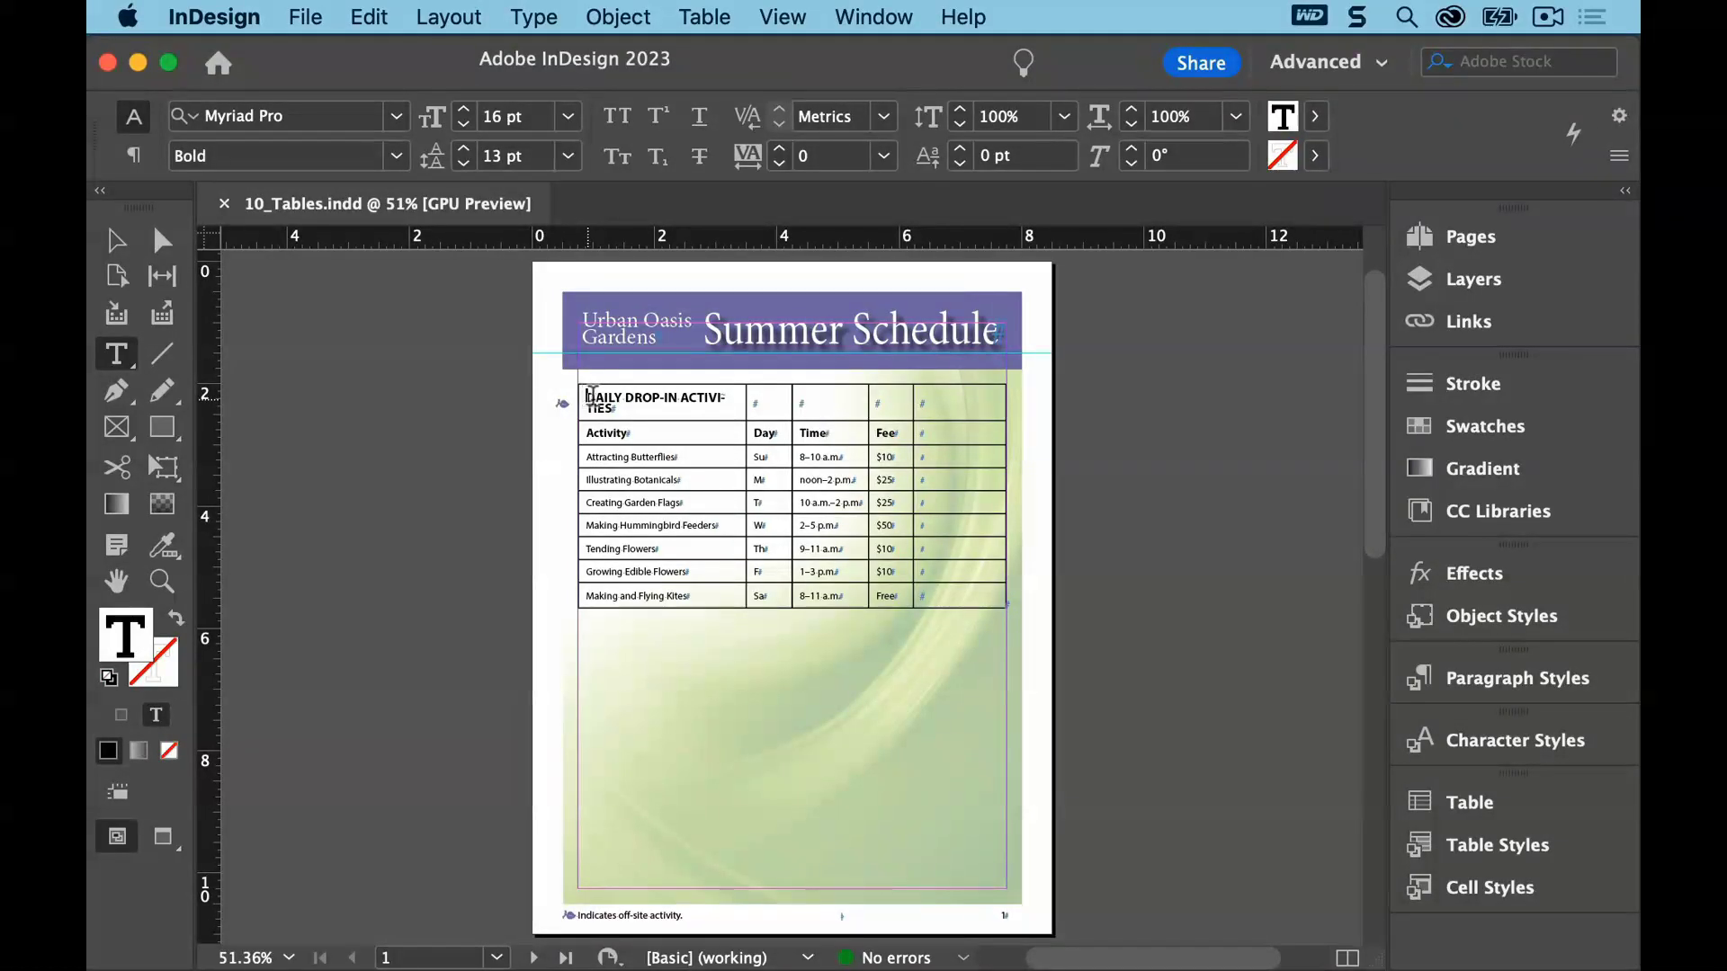
left_click_drag(591, 397, 952, 409)
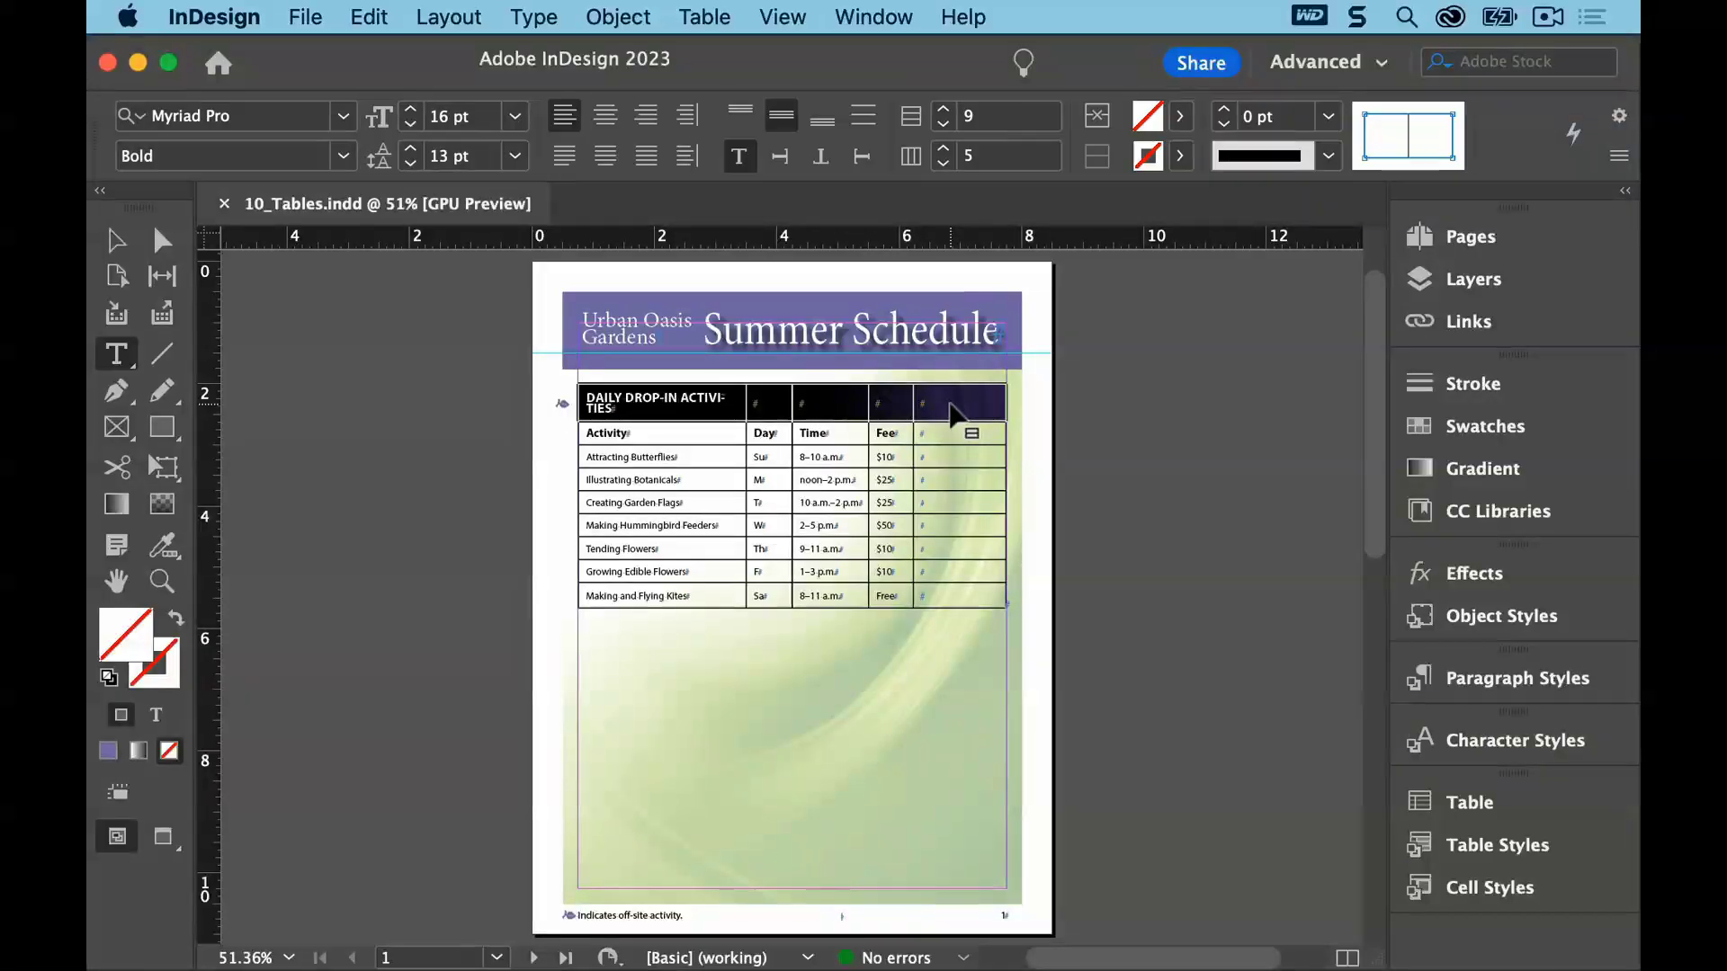
left_click(720, 18)
left_click(823, 339)
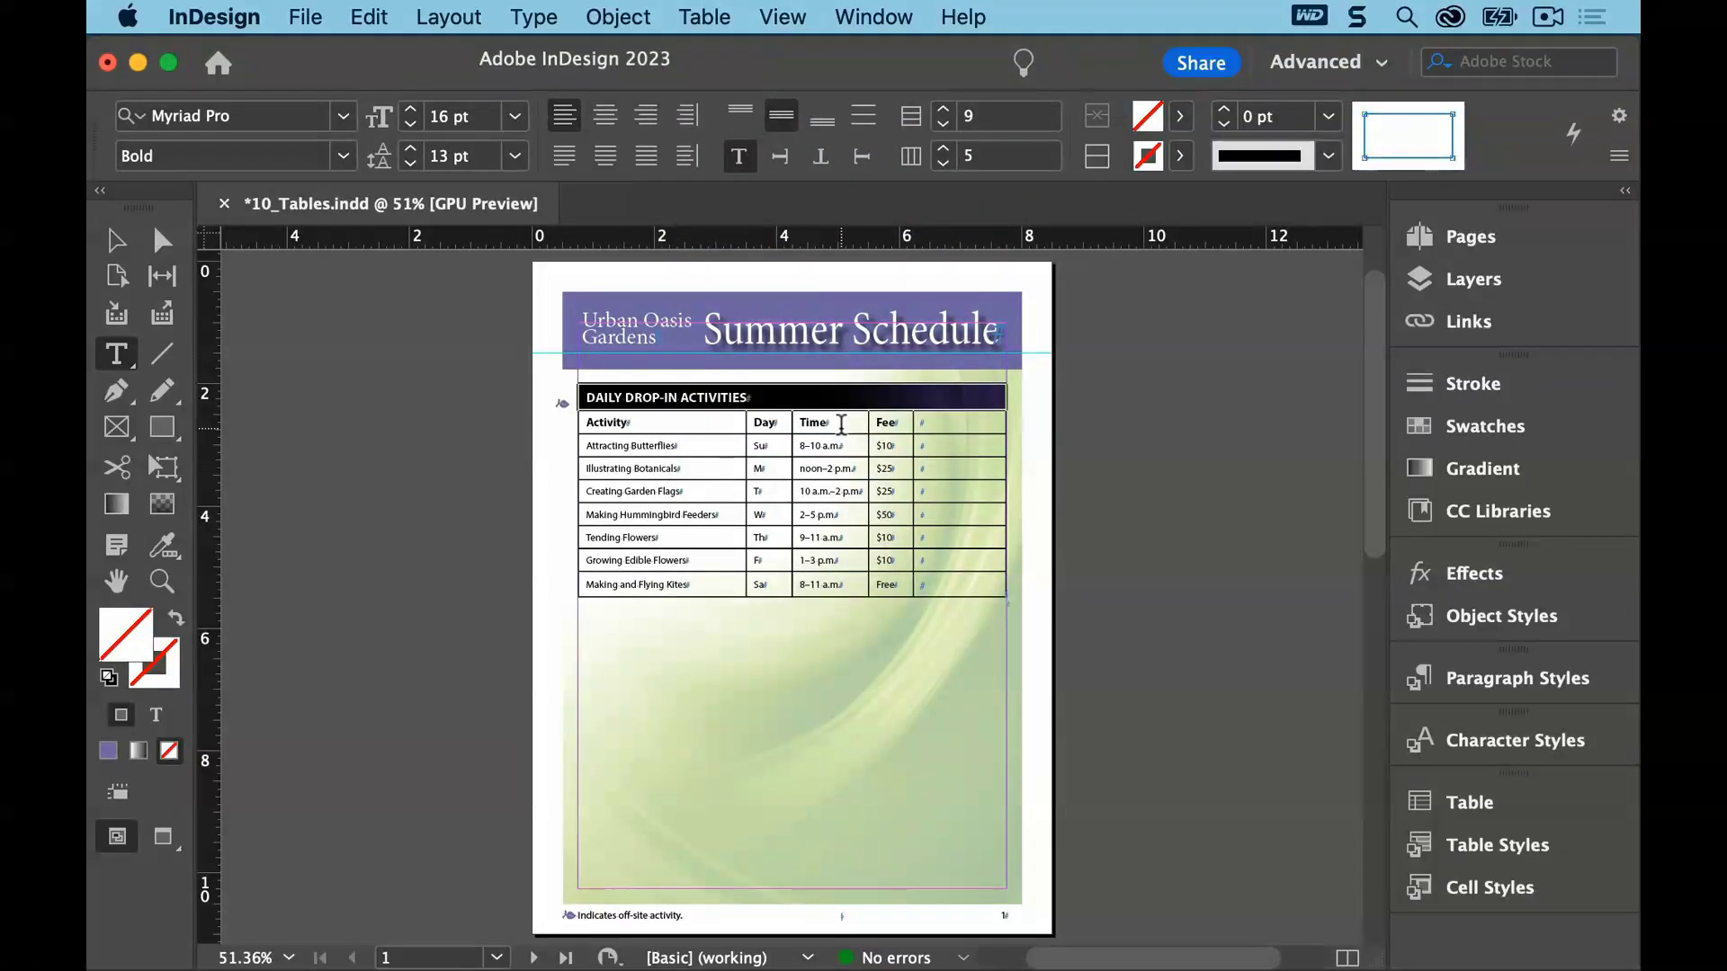
left_click(478, 436)
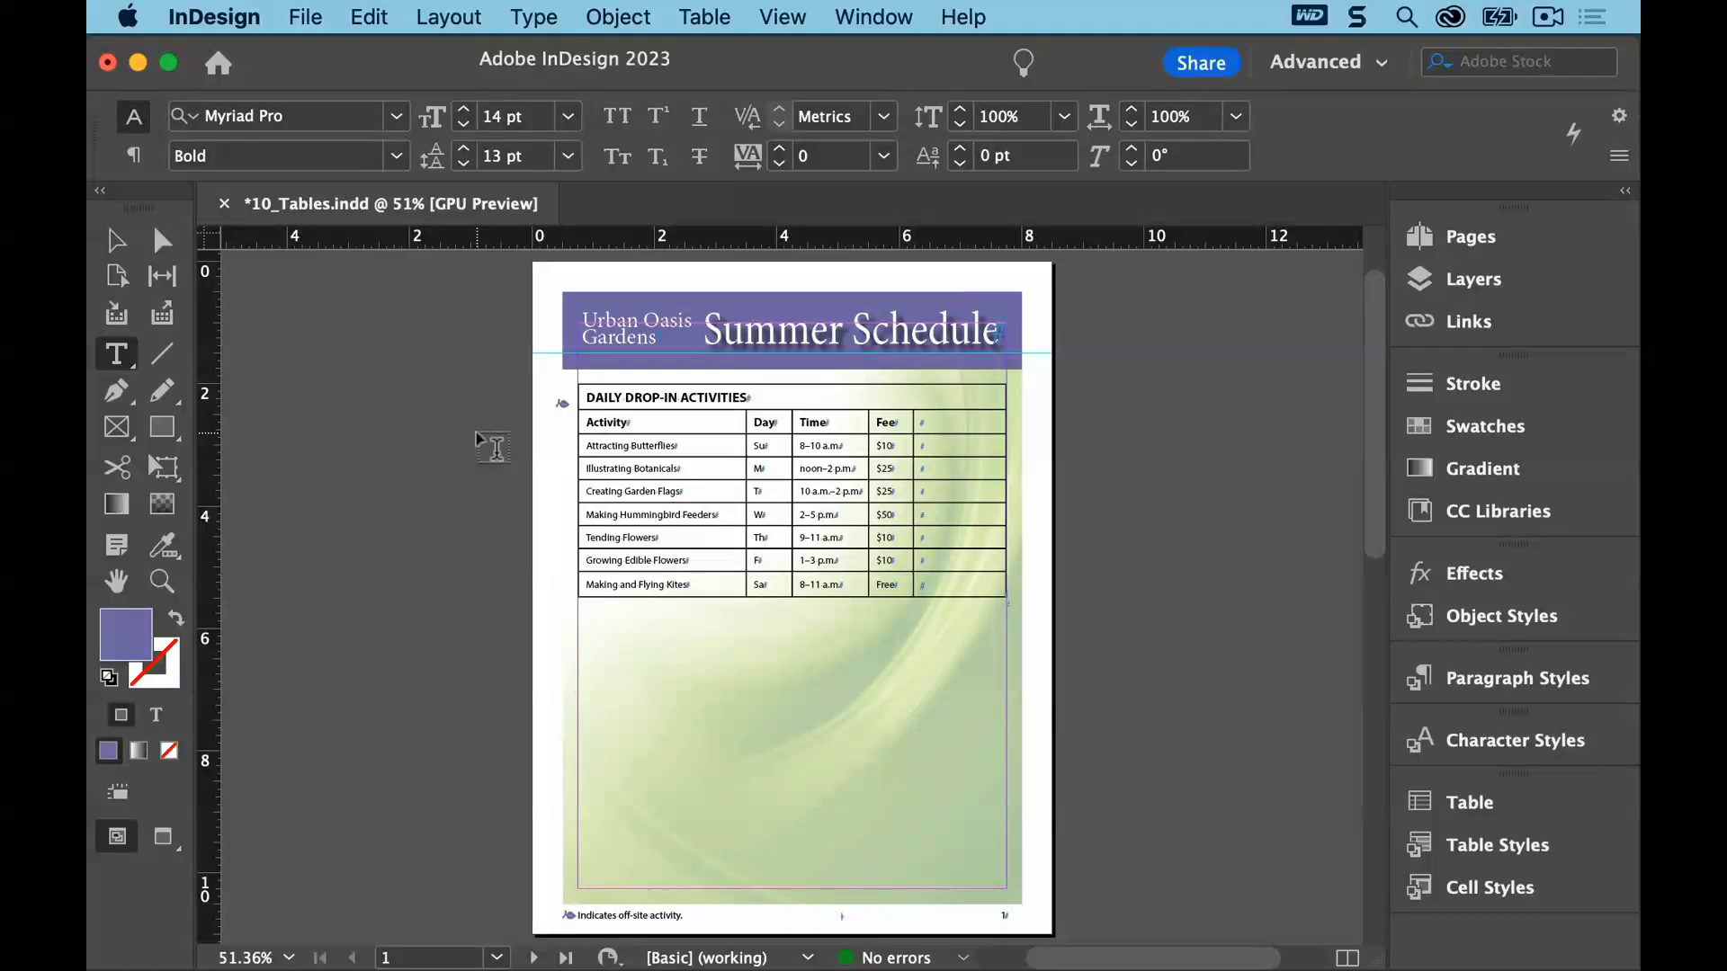
left_click(305, 17)
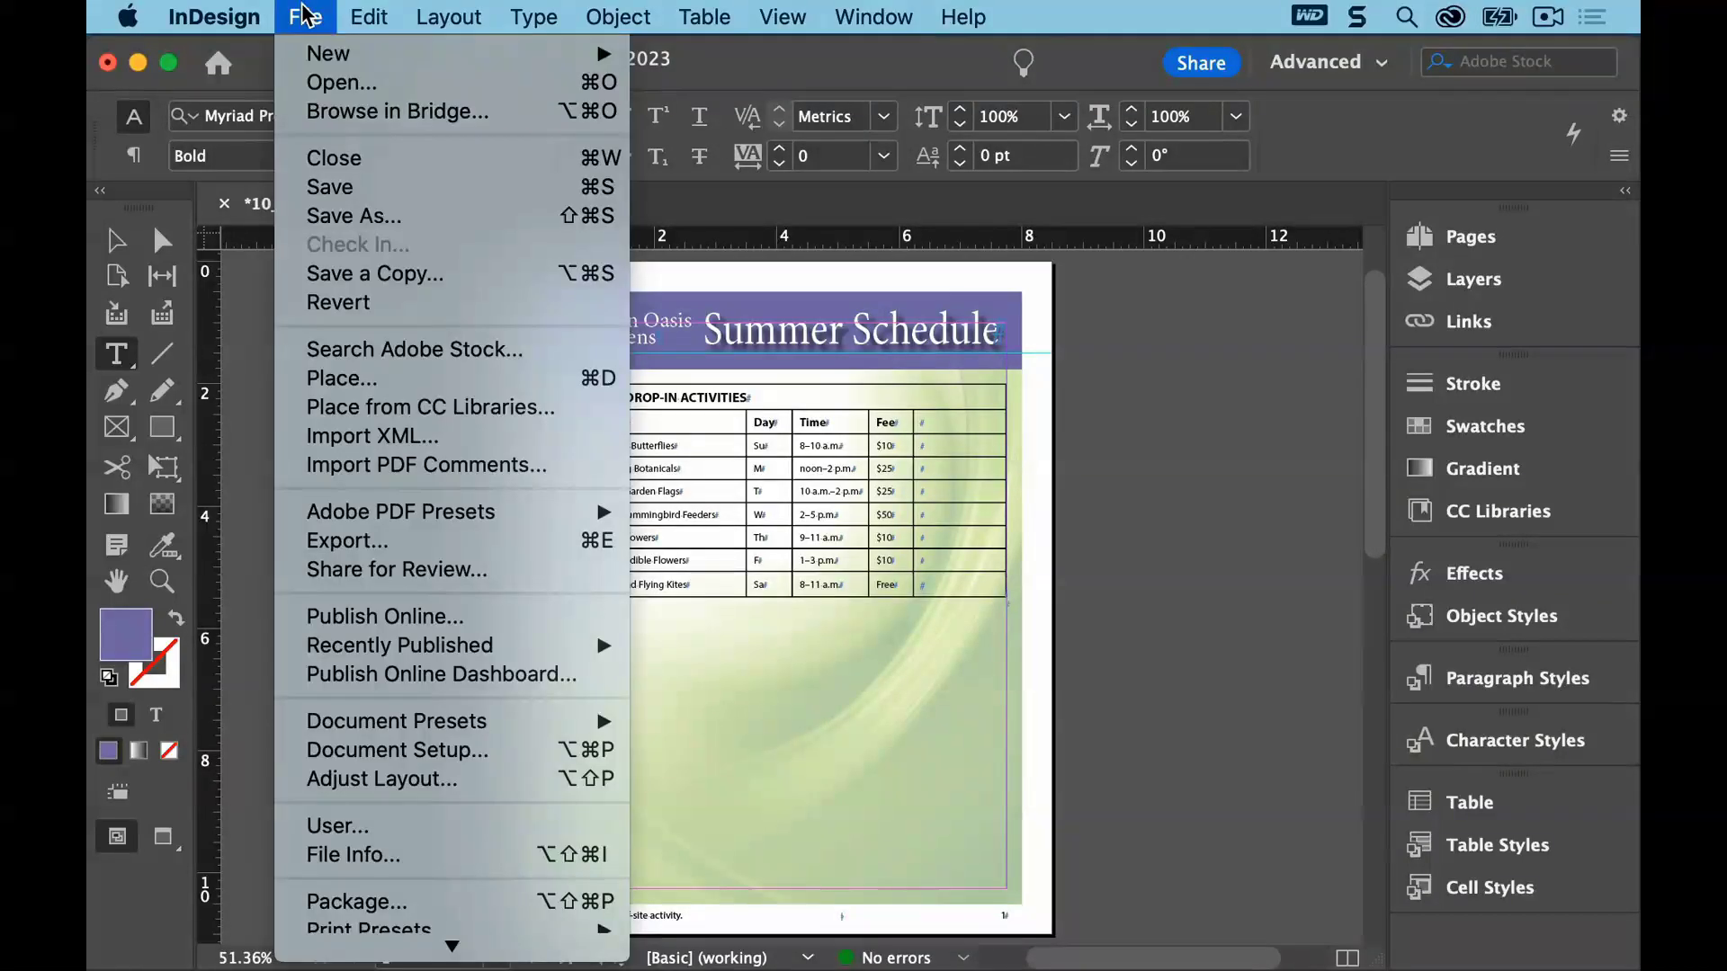
left_click(315, 193)
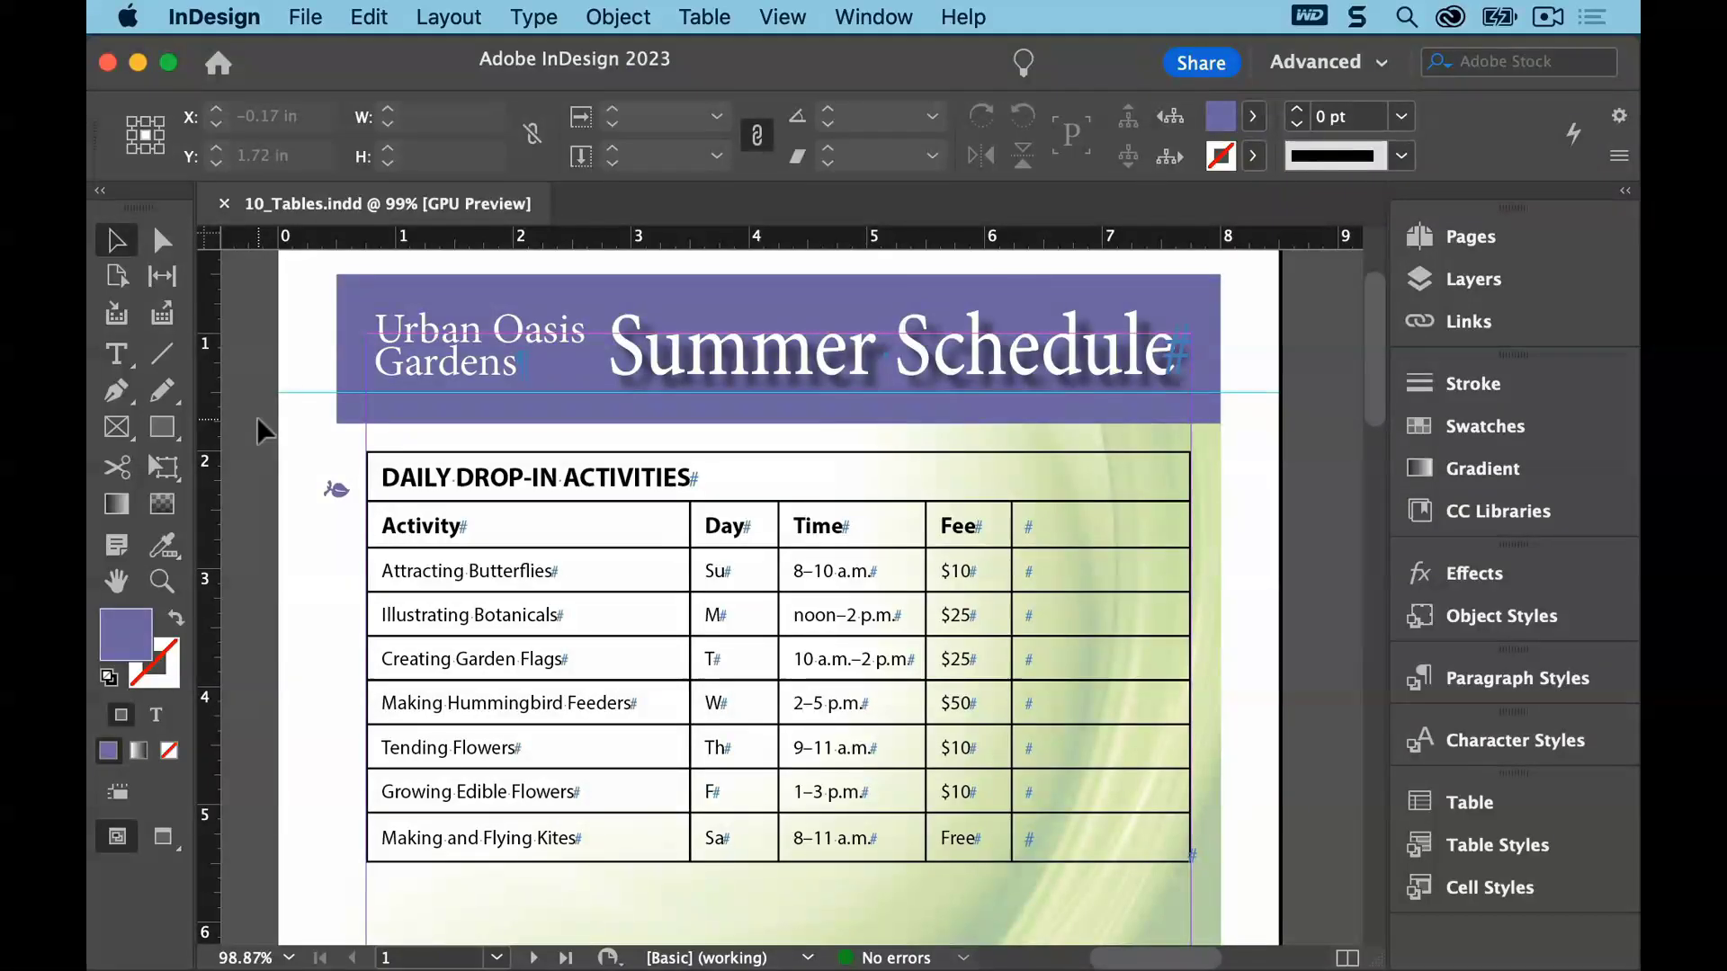
Apply alternating fills to every other row of the activities table, using [Black] at 20% tint and [None], and save the document
left_click(116, 354)
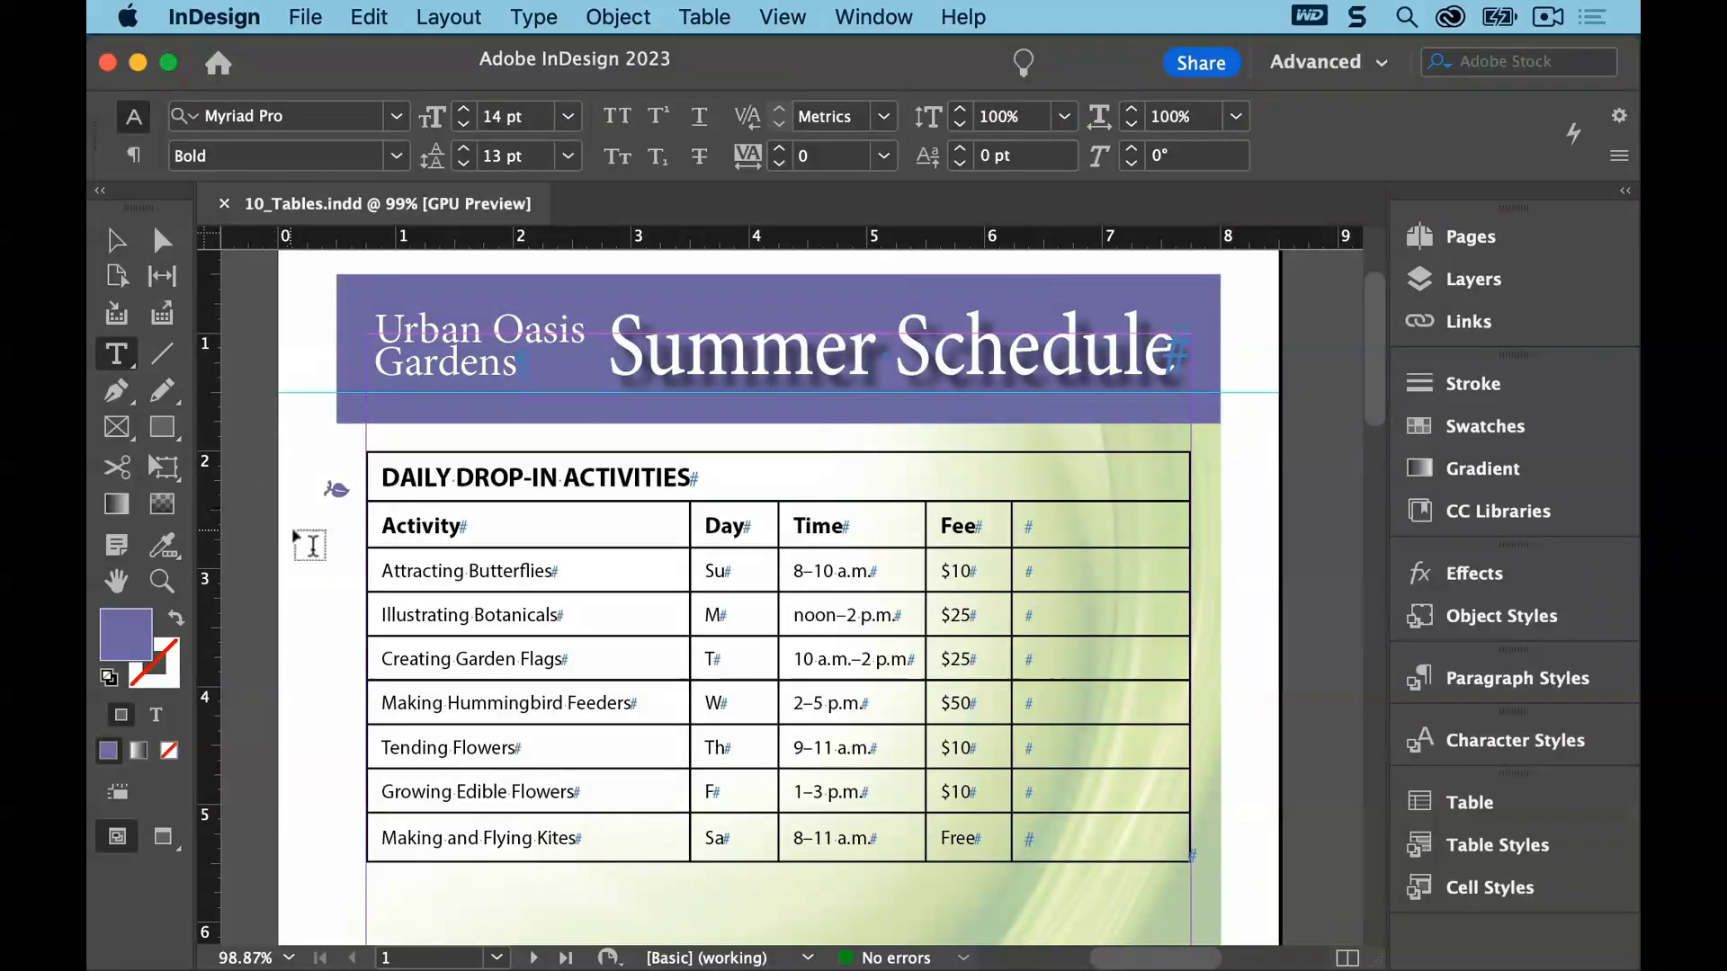
left_click(559, 477)
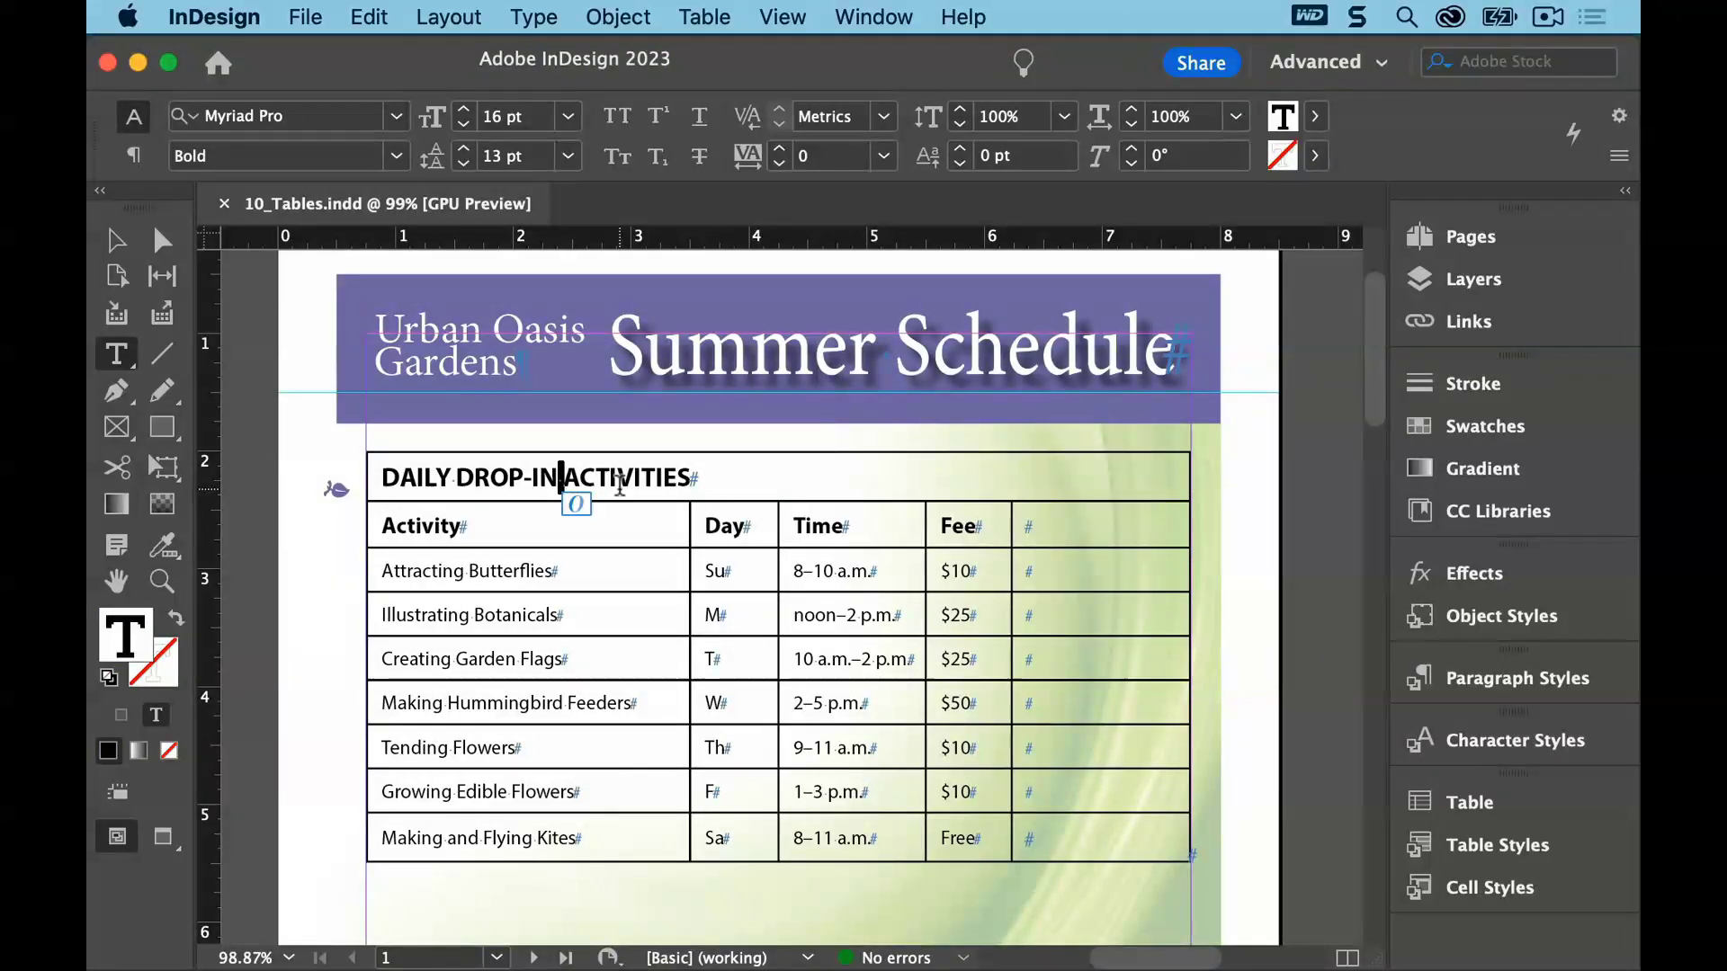
left_click(704, 18)
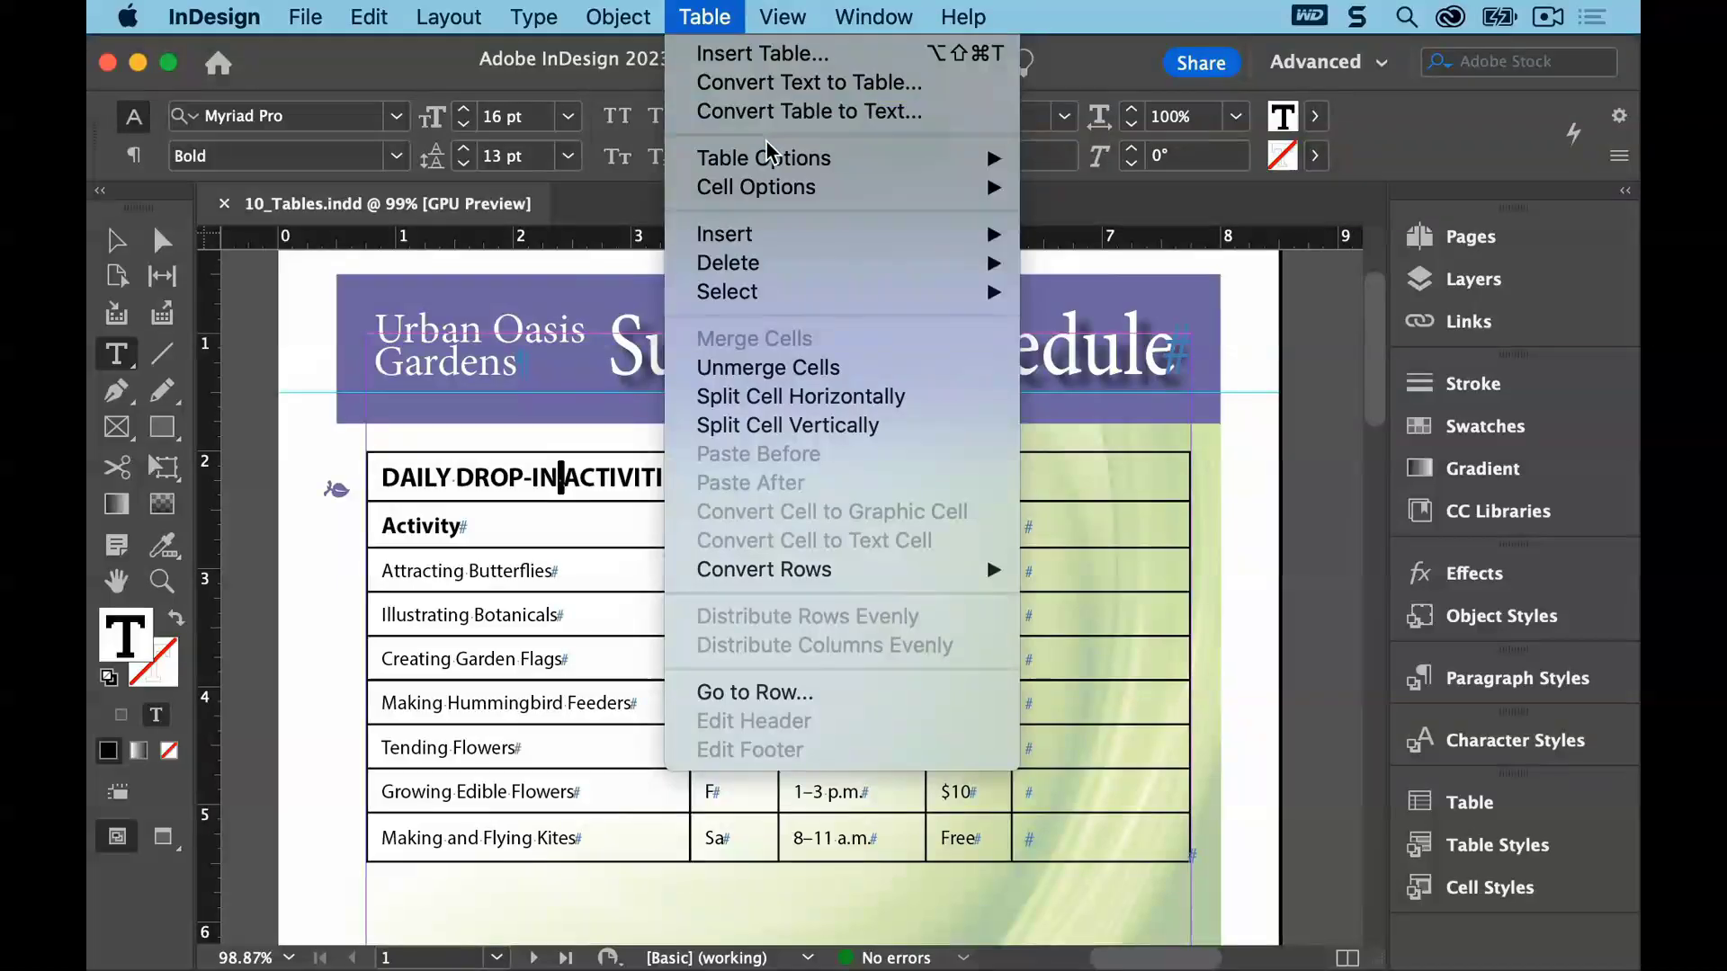
mouse_move(772, 159)
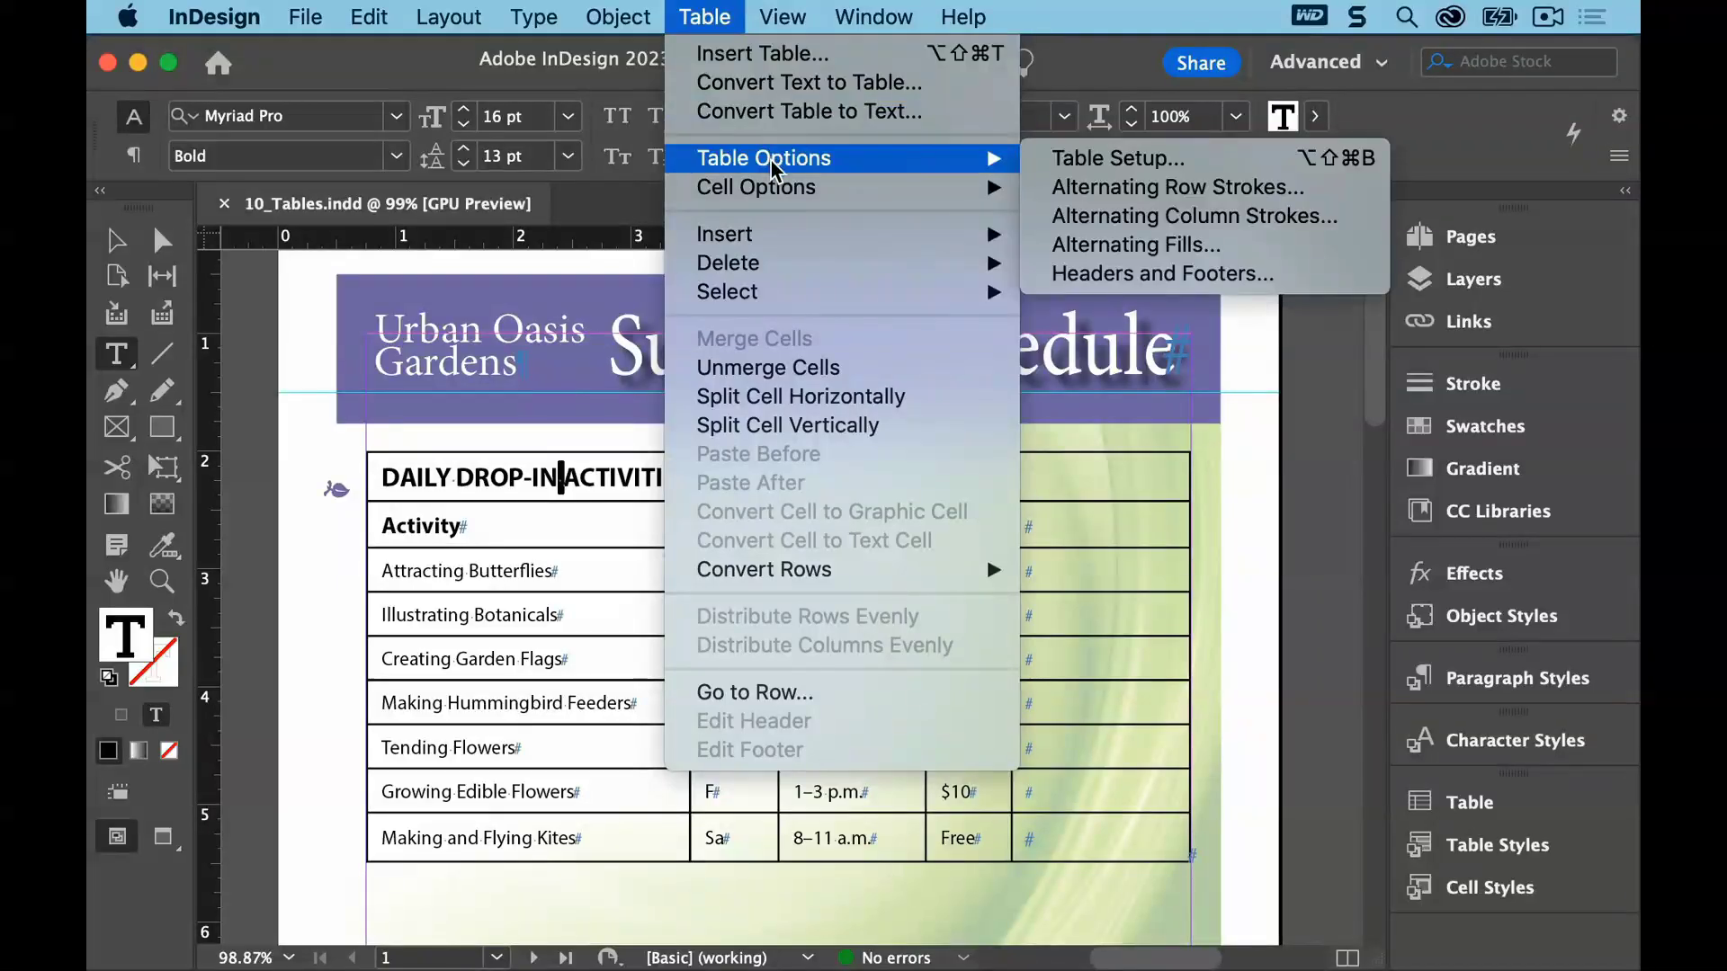
left_click(1211, 245)
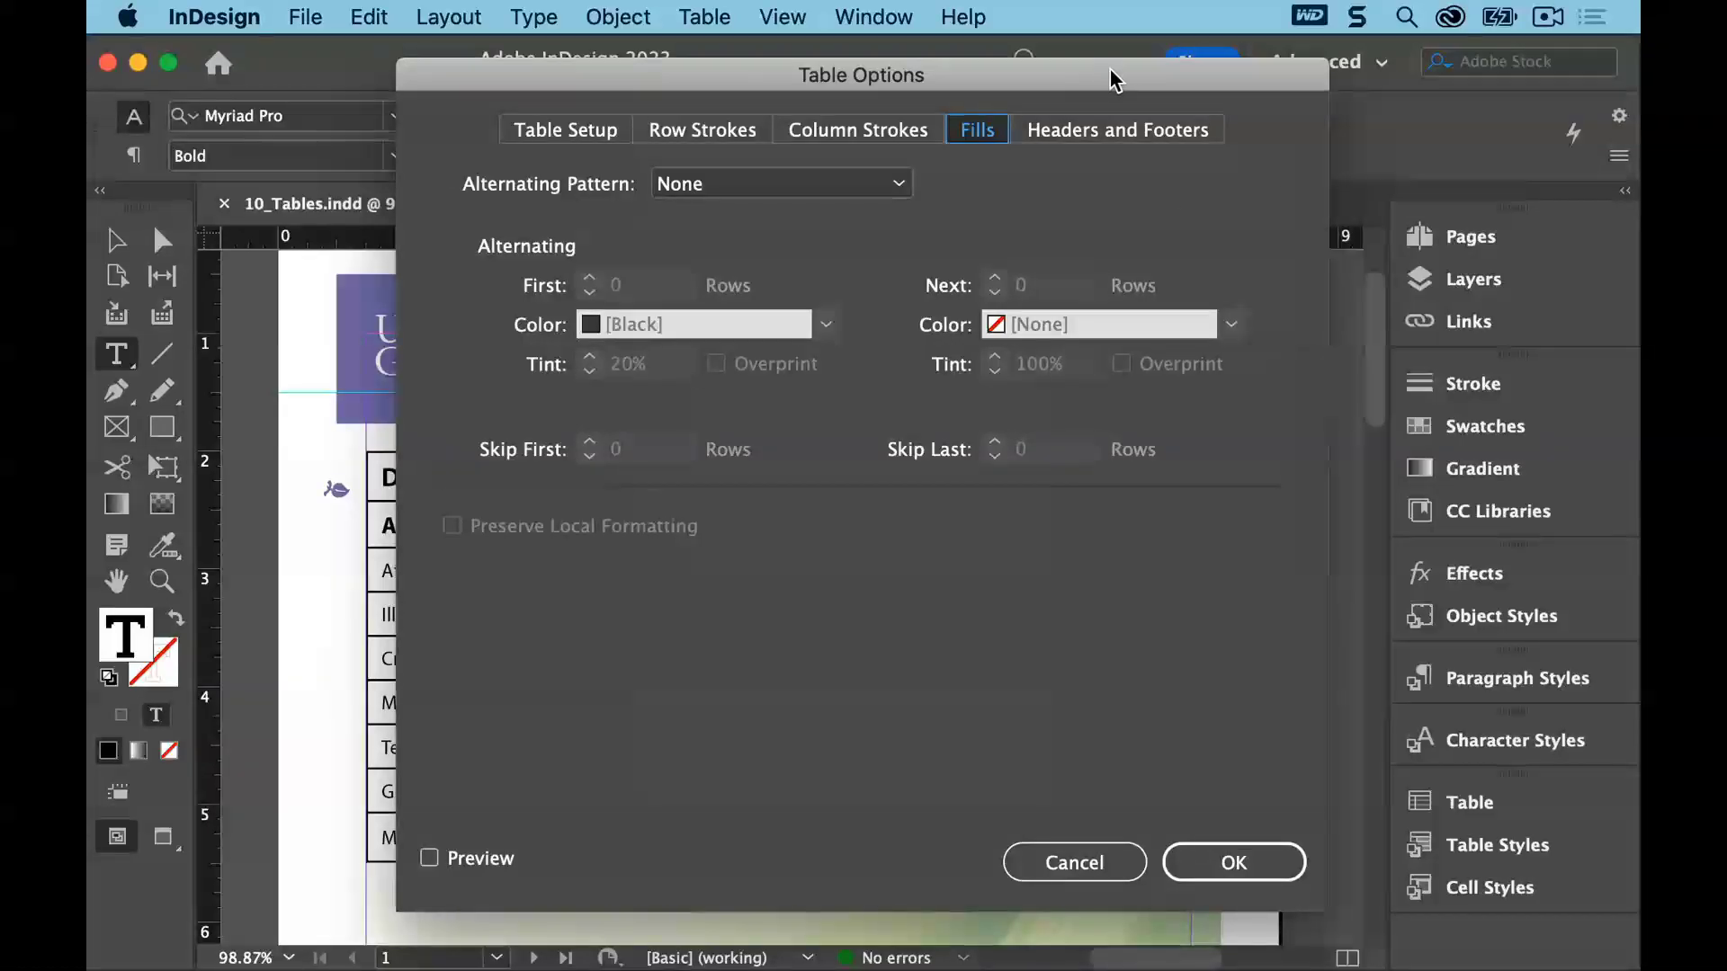
left_click_drag(1108, 80, 1222, 82)
left_click(990, 185)
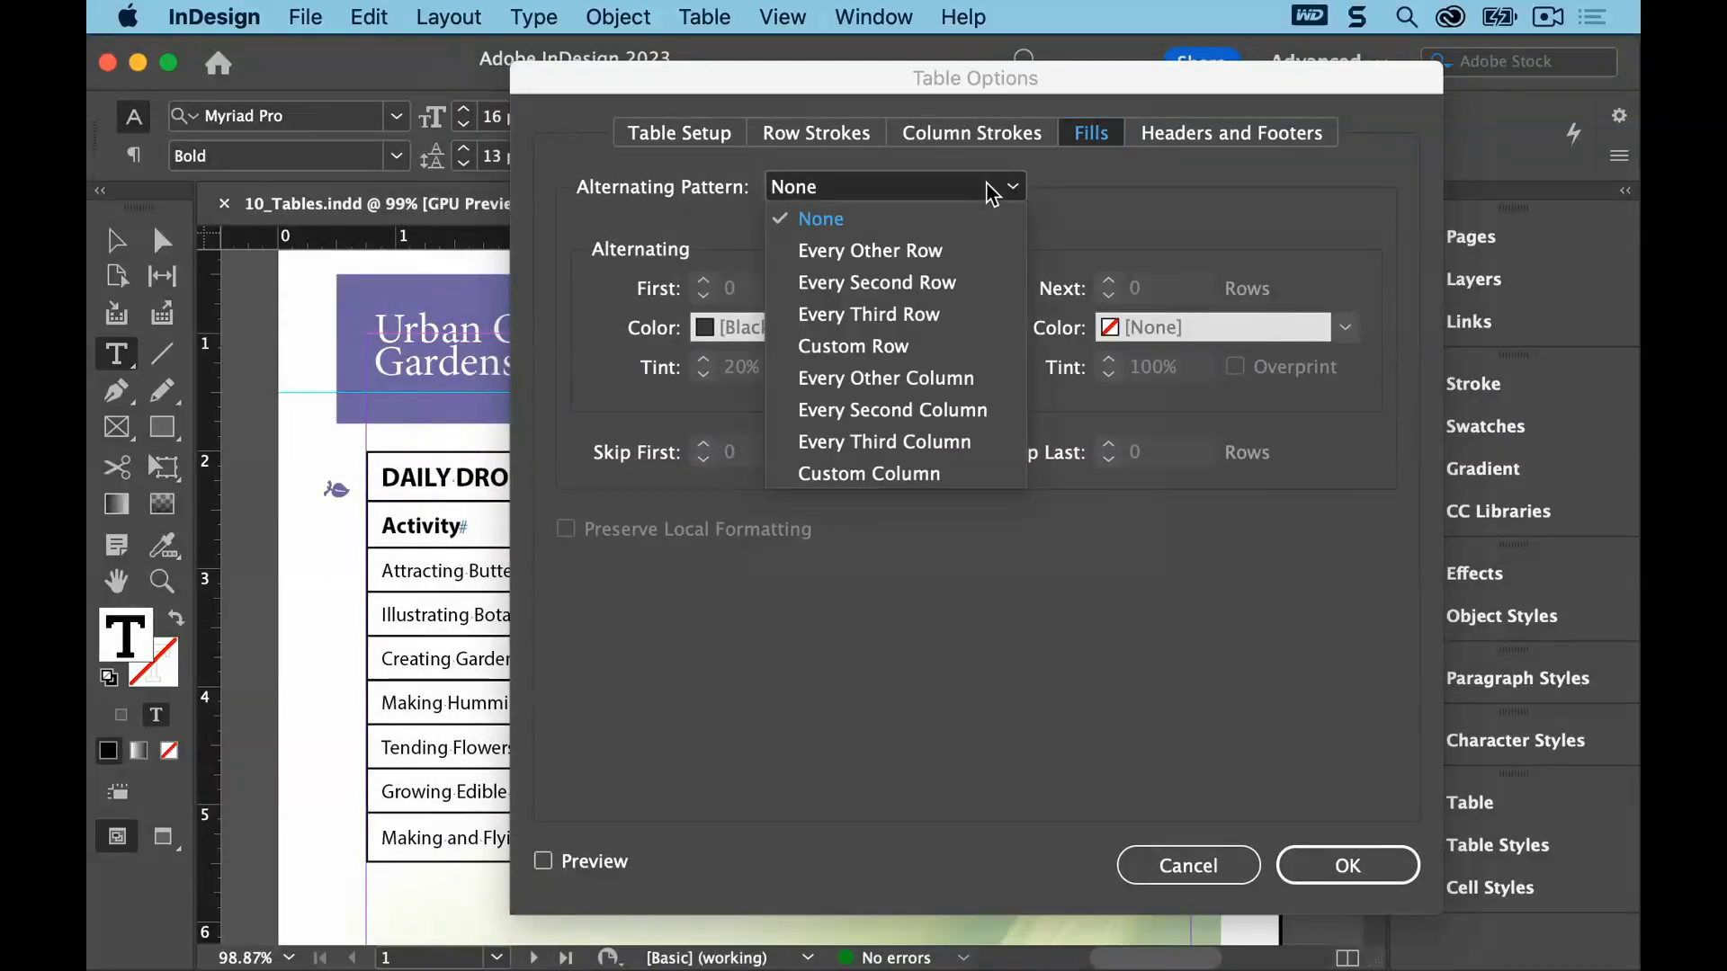
left_click(959, 241)
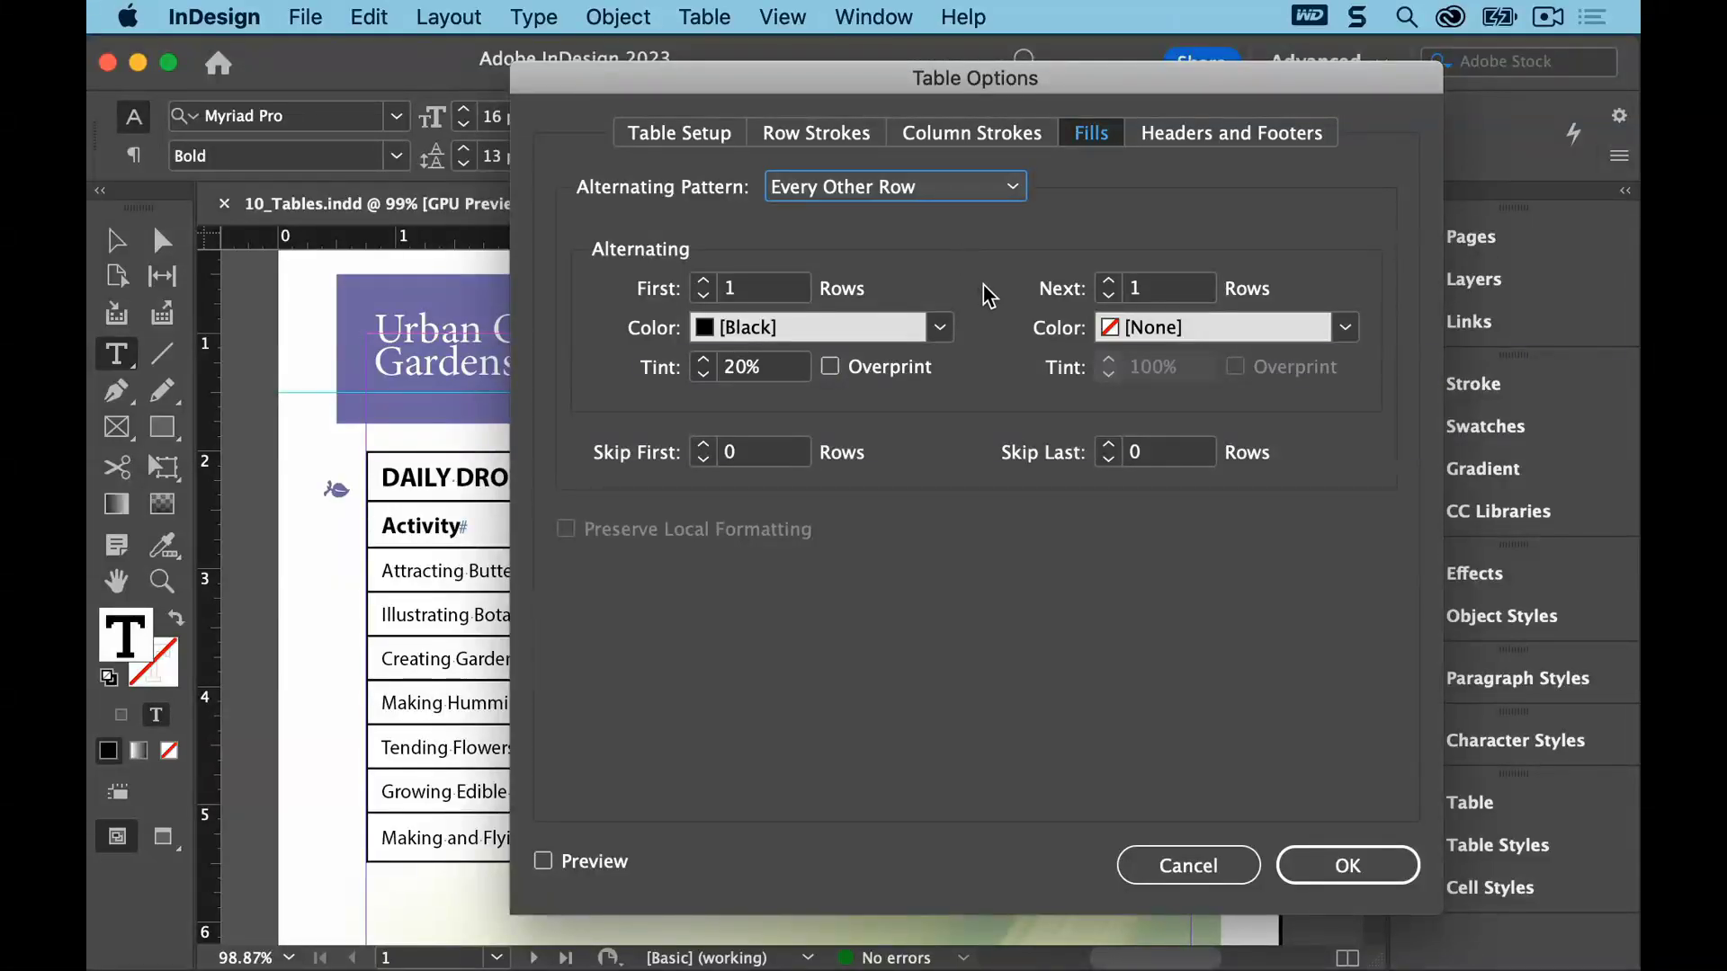
left_click(1348, 865)
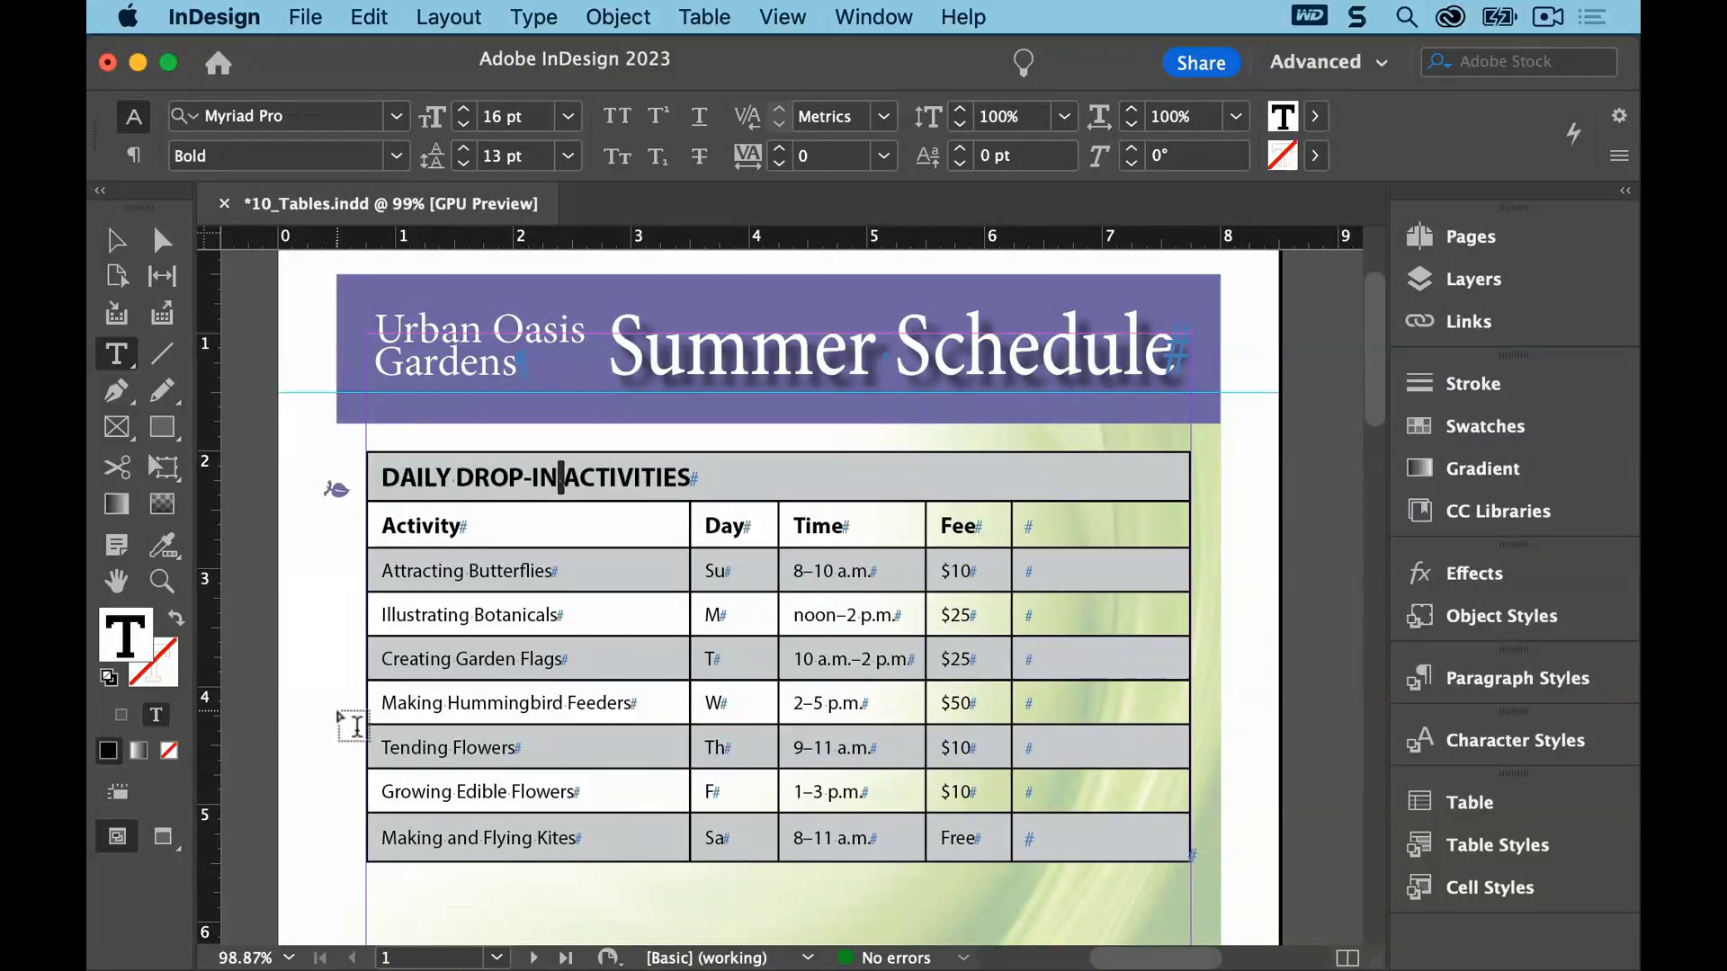
left_click(306, 12)
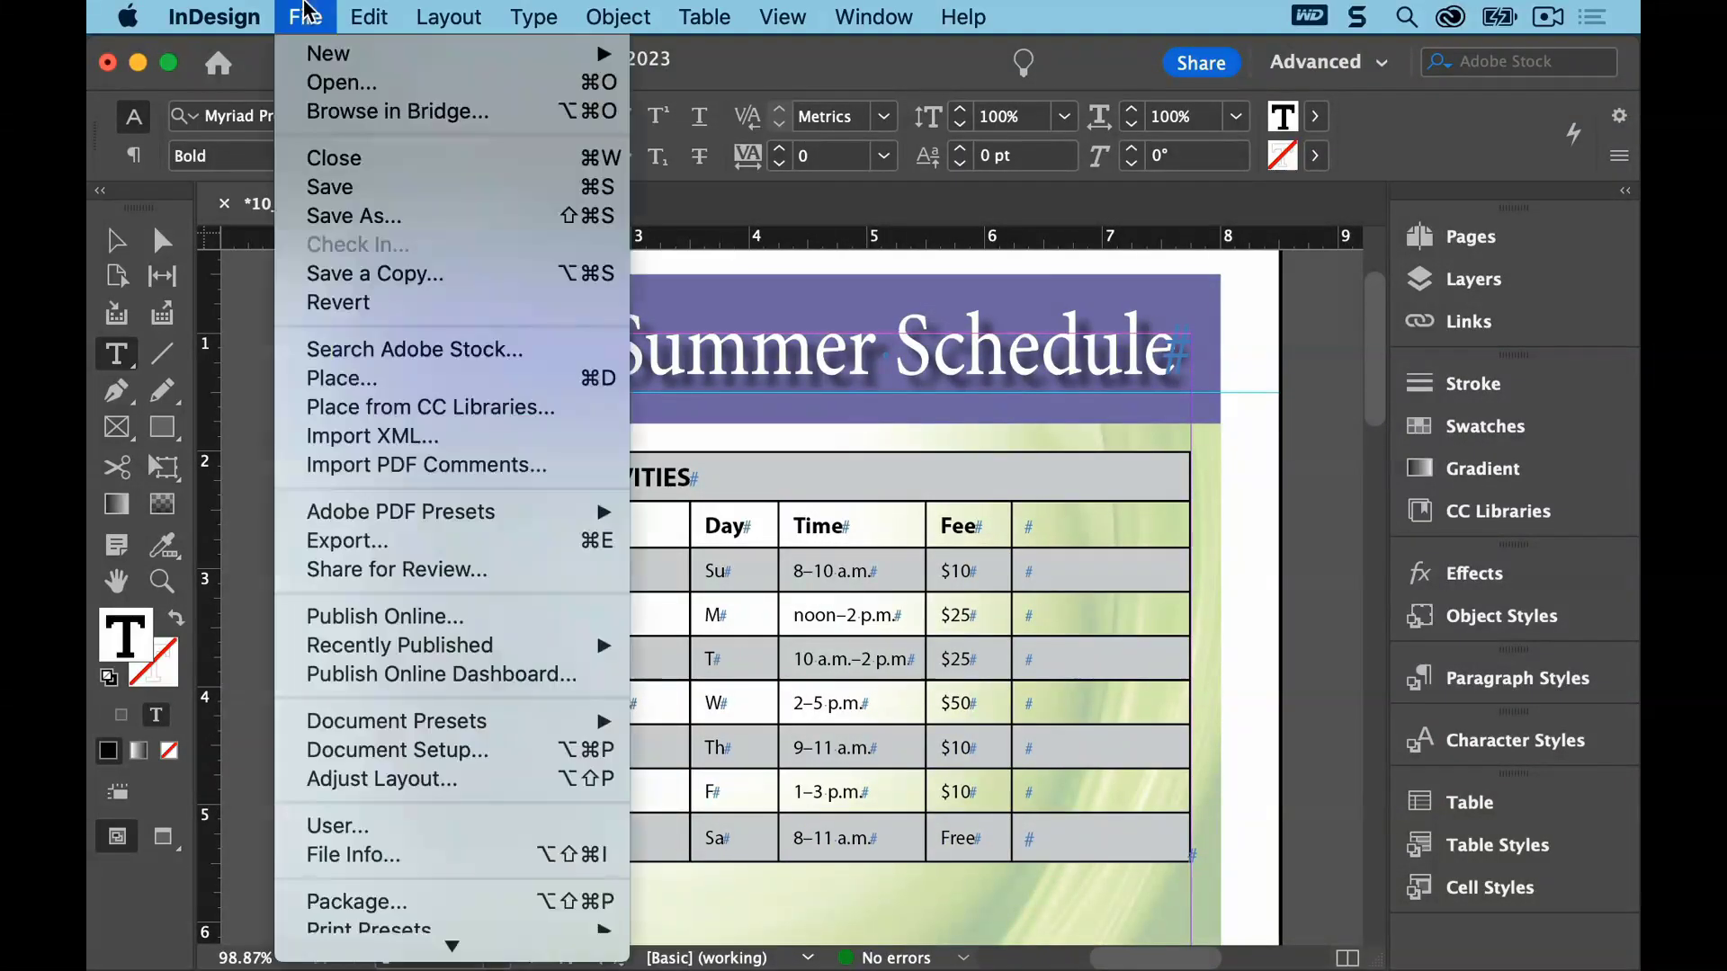
left_click(329, 186)
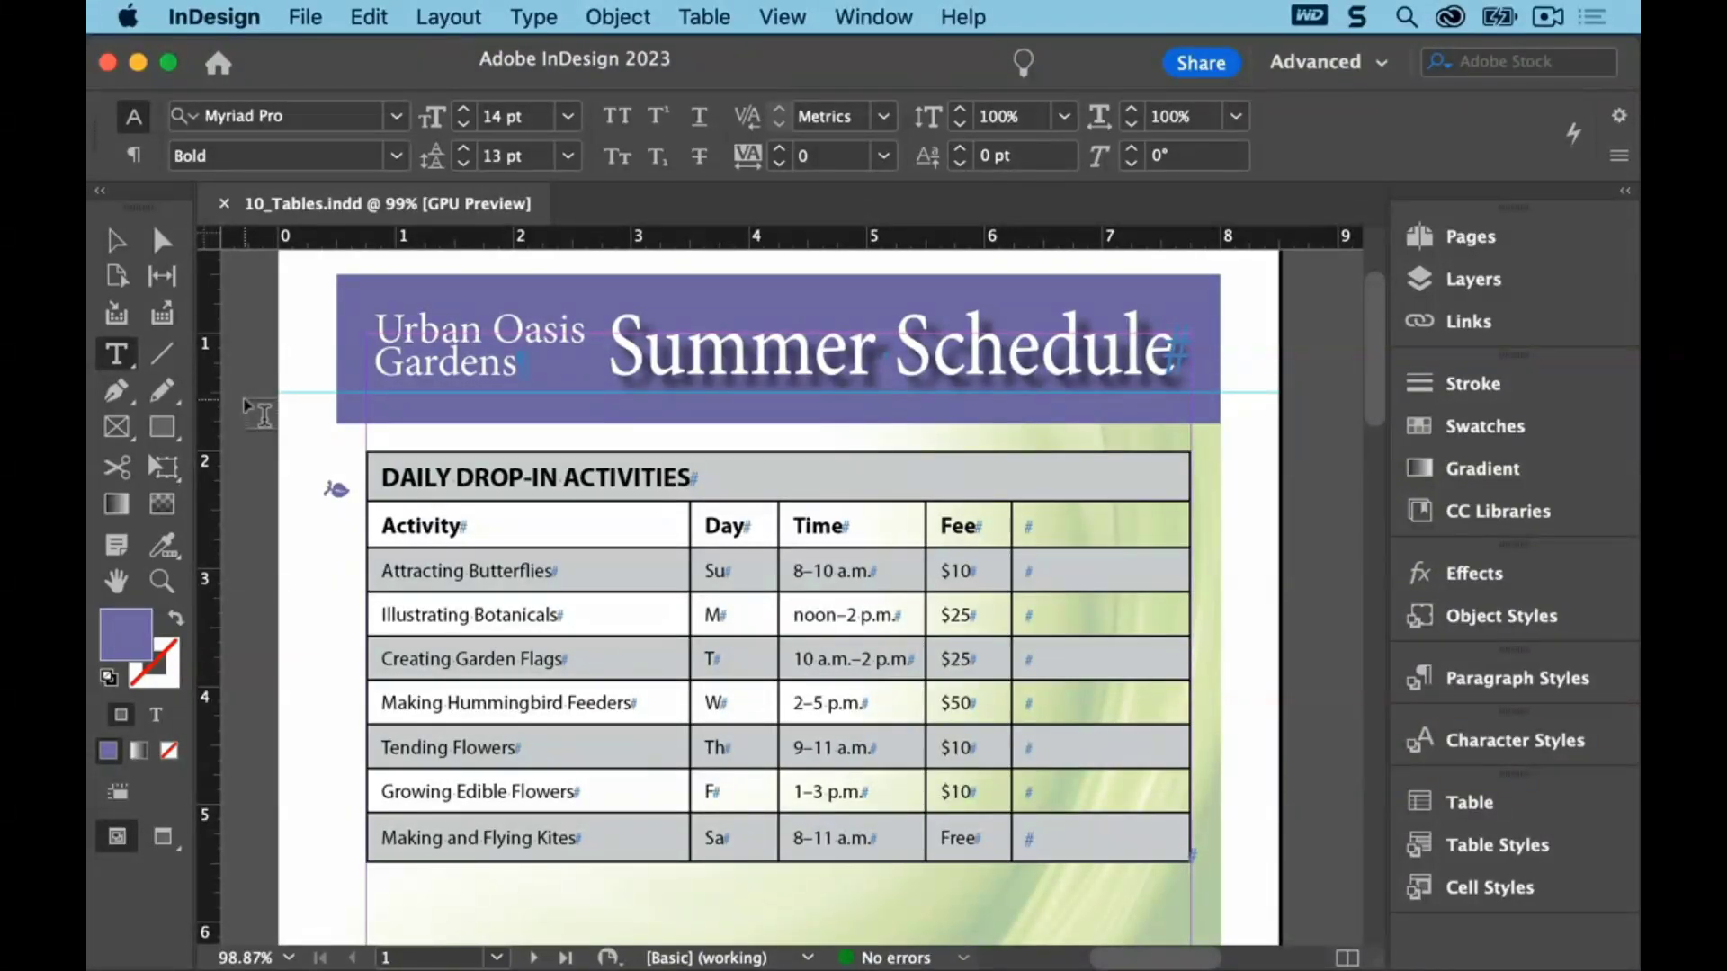
Fill the DAILY DROP-IN ACTIVITIES row with the Purple-Cool swatch at a 50% tint
left_click(355, 474)
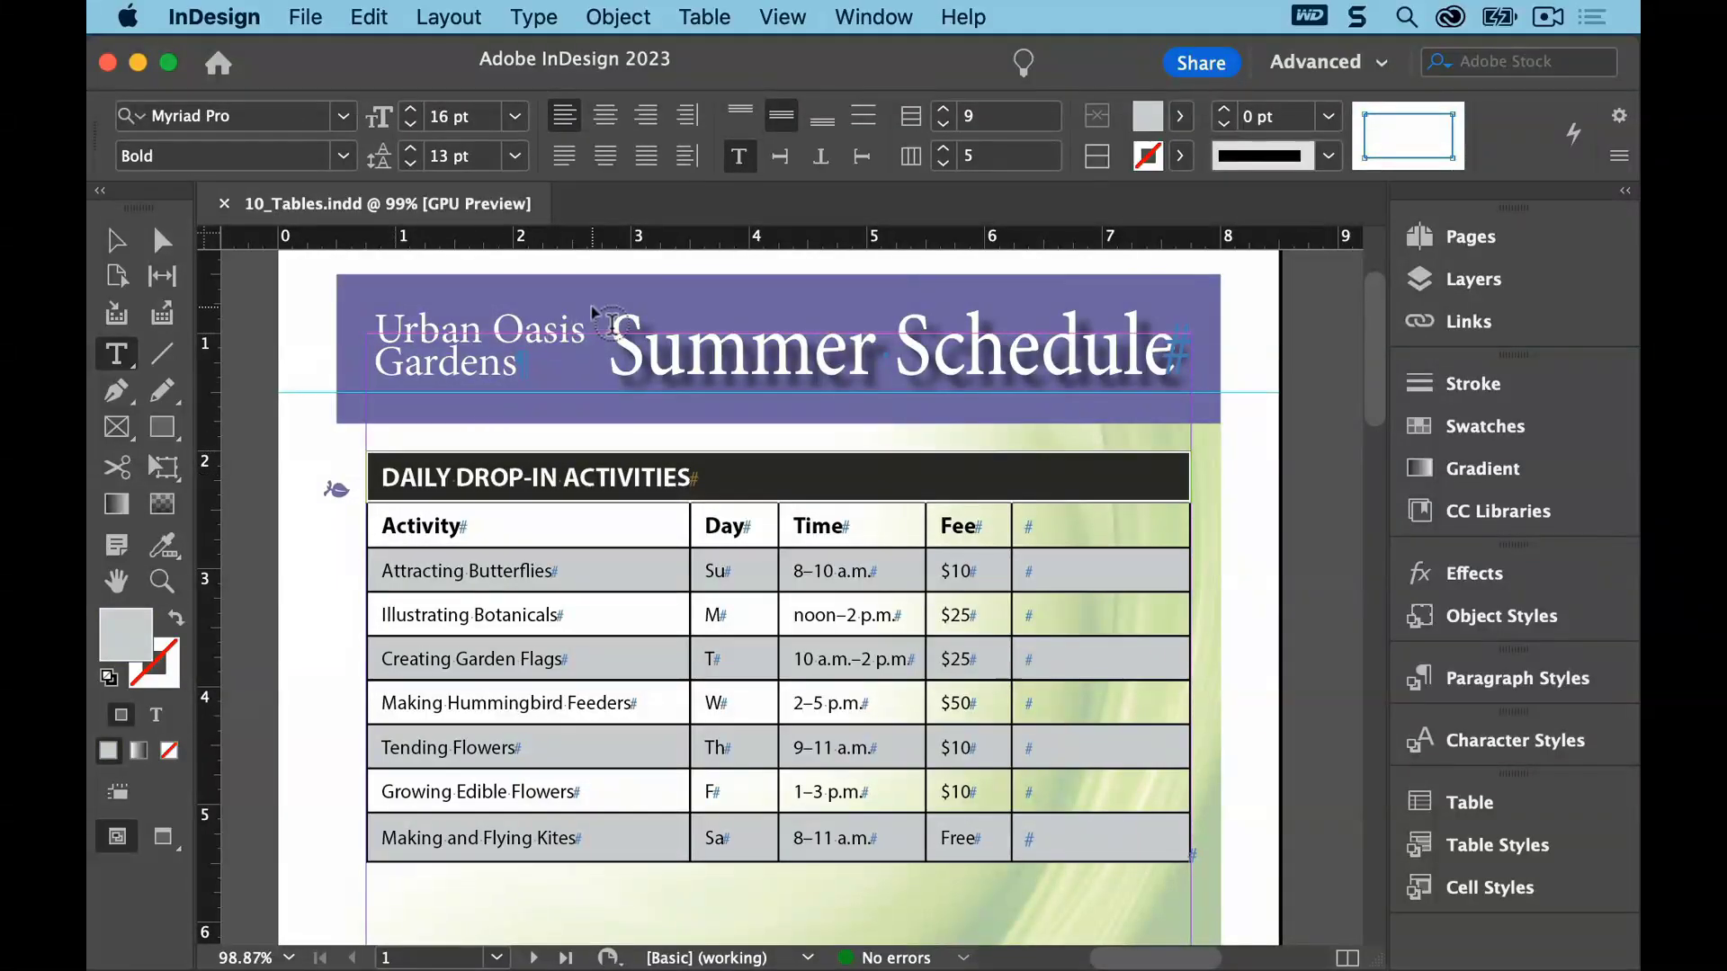
left_click(874, 17)
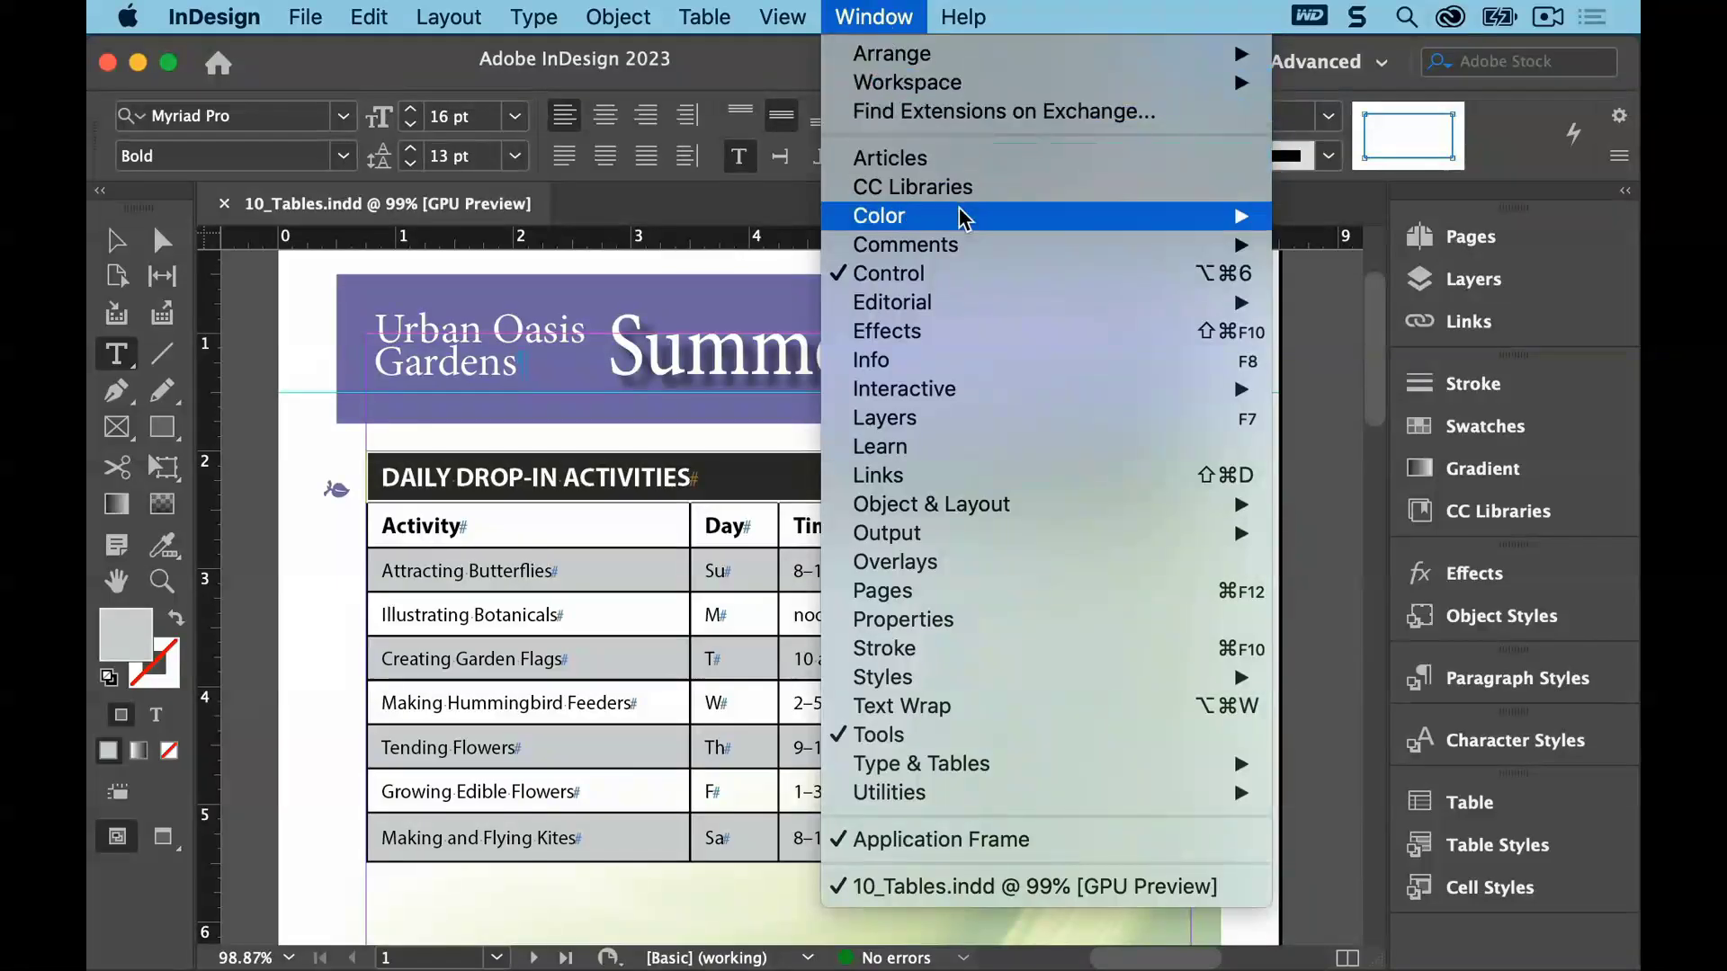
mouse_move(961, 216)
left_click(1424, 277)
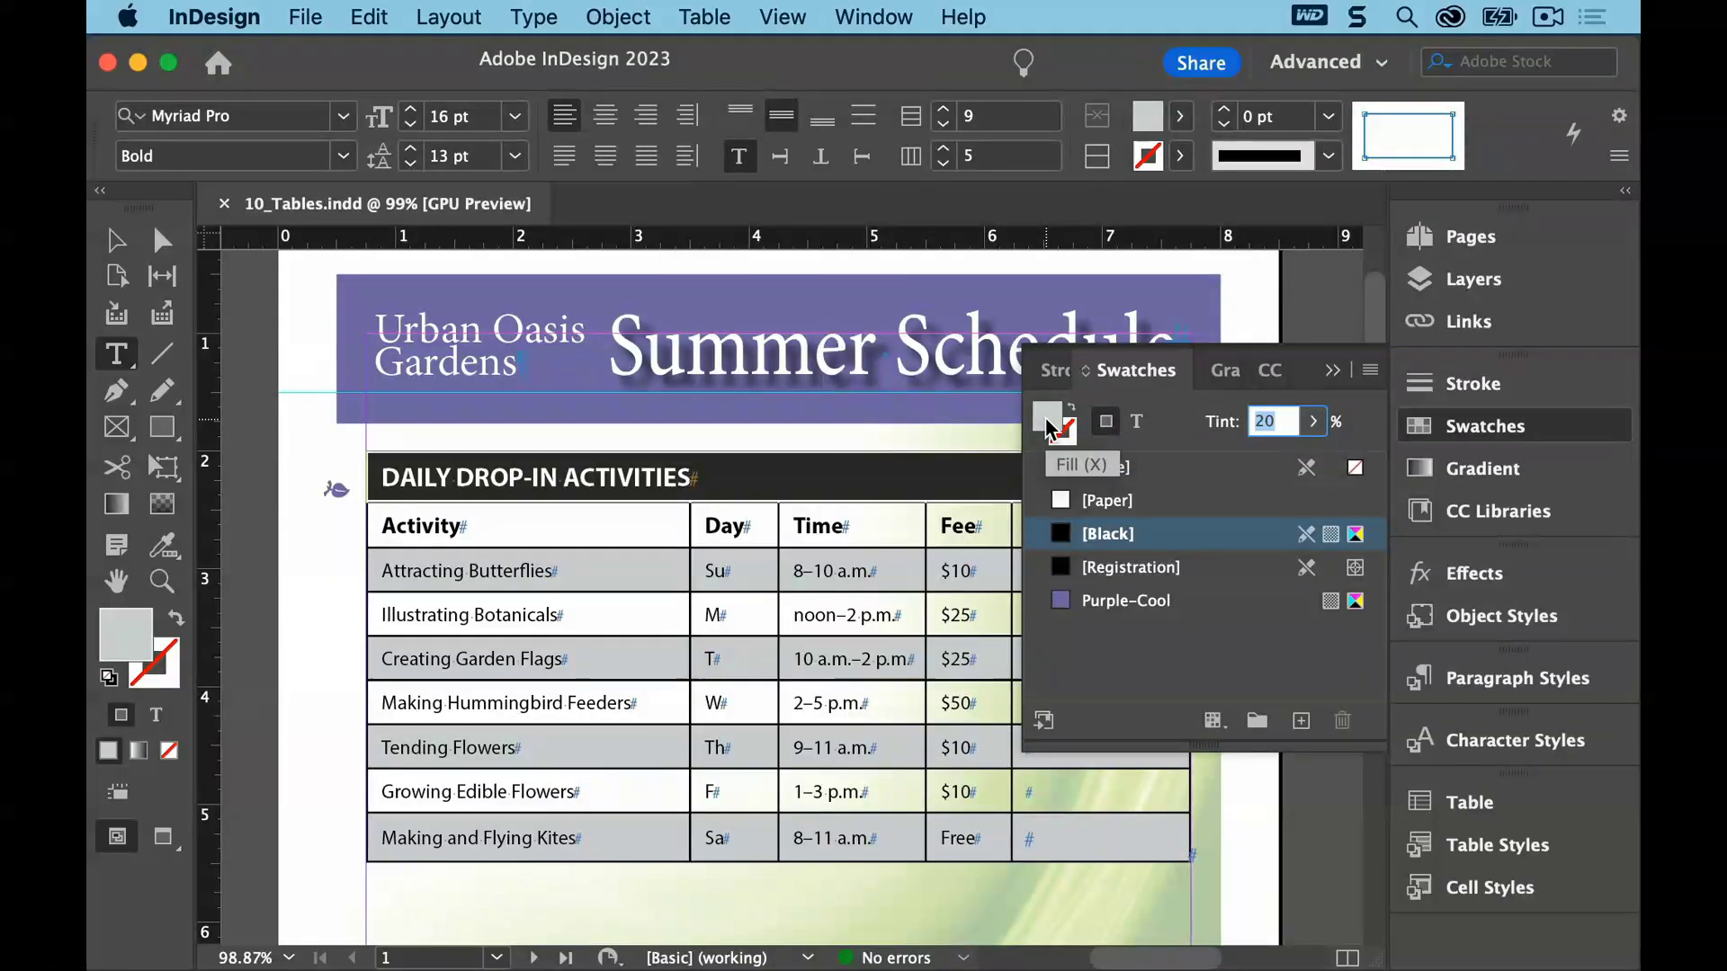
left_click(1062, 601)
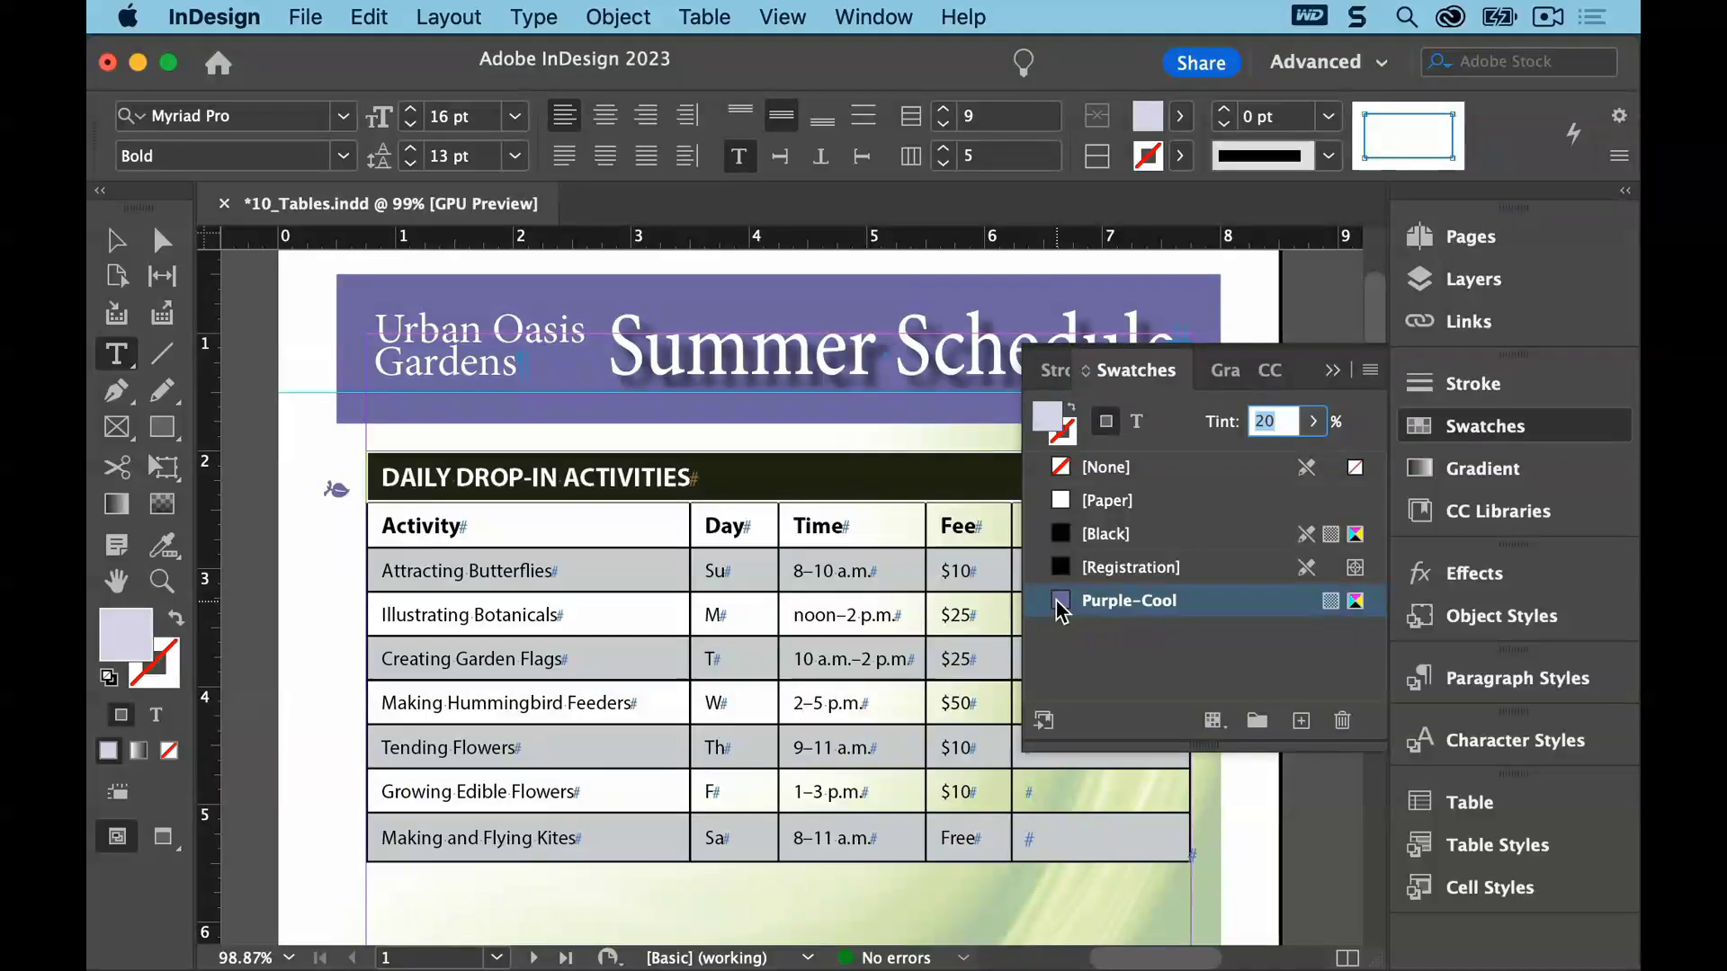
left_click(1313, 422)
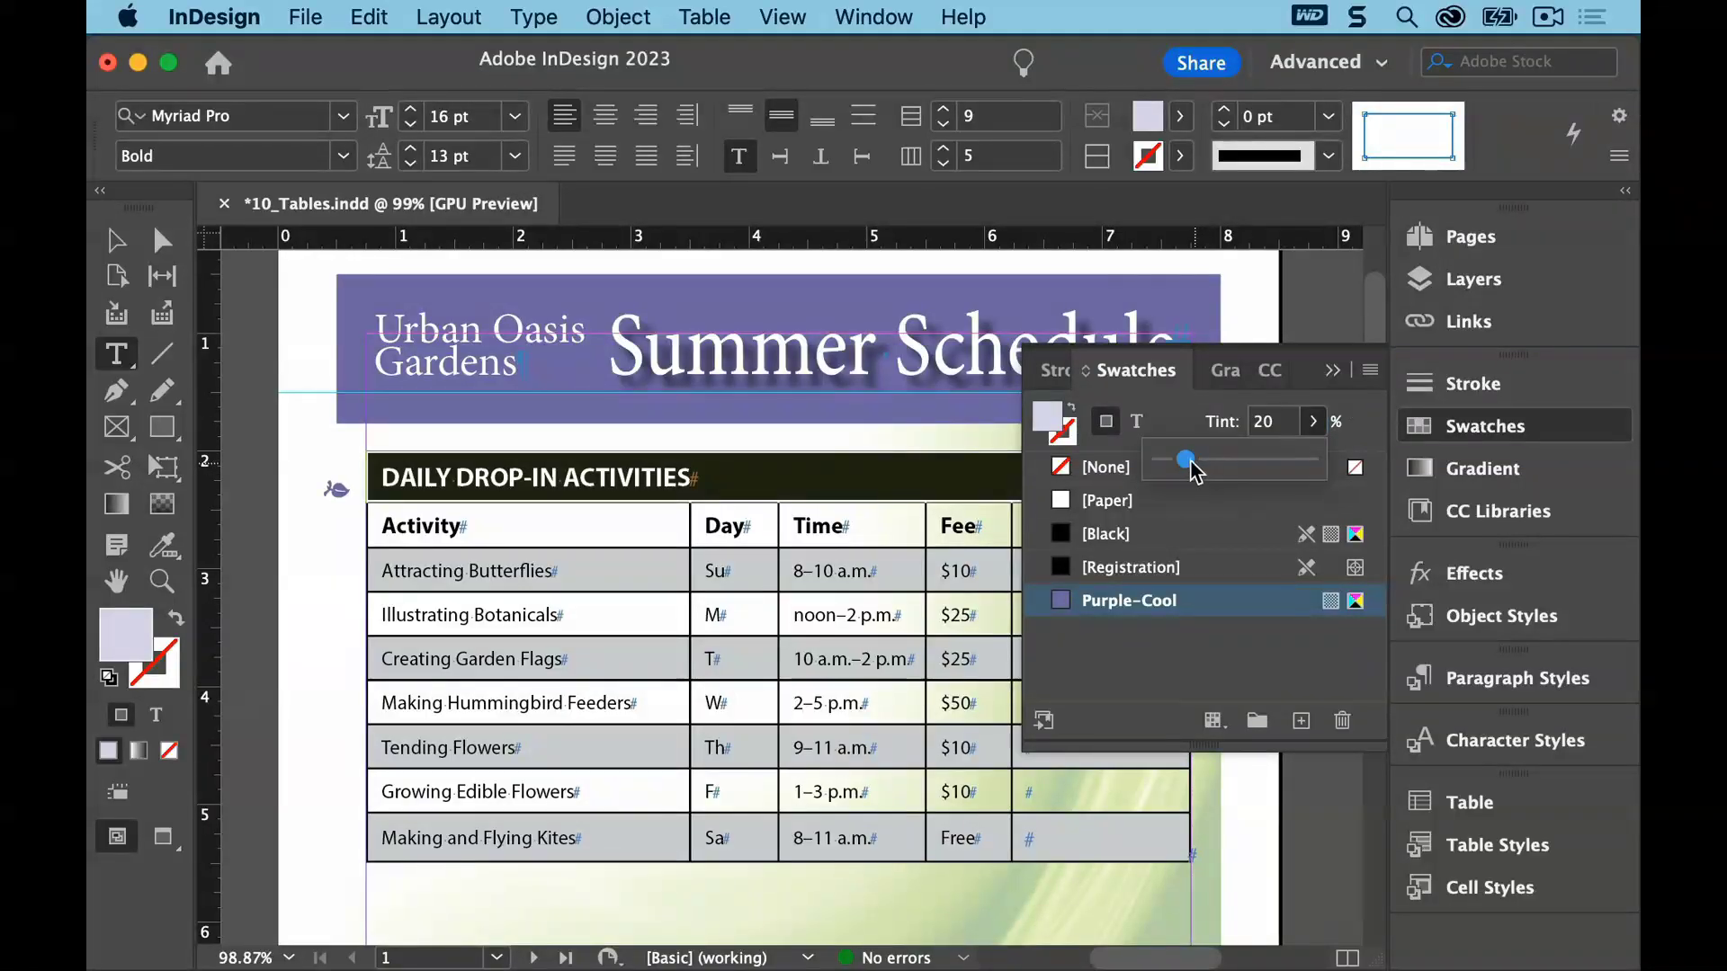
left_click_drag(1187, 459, 1239, 474)
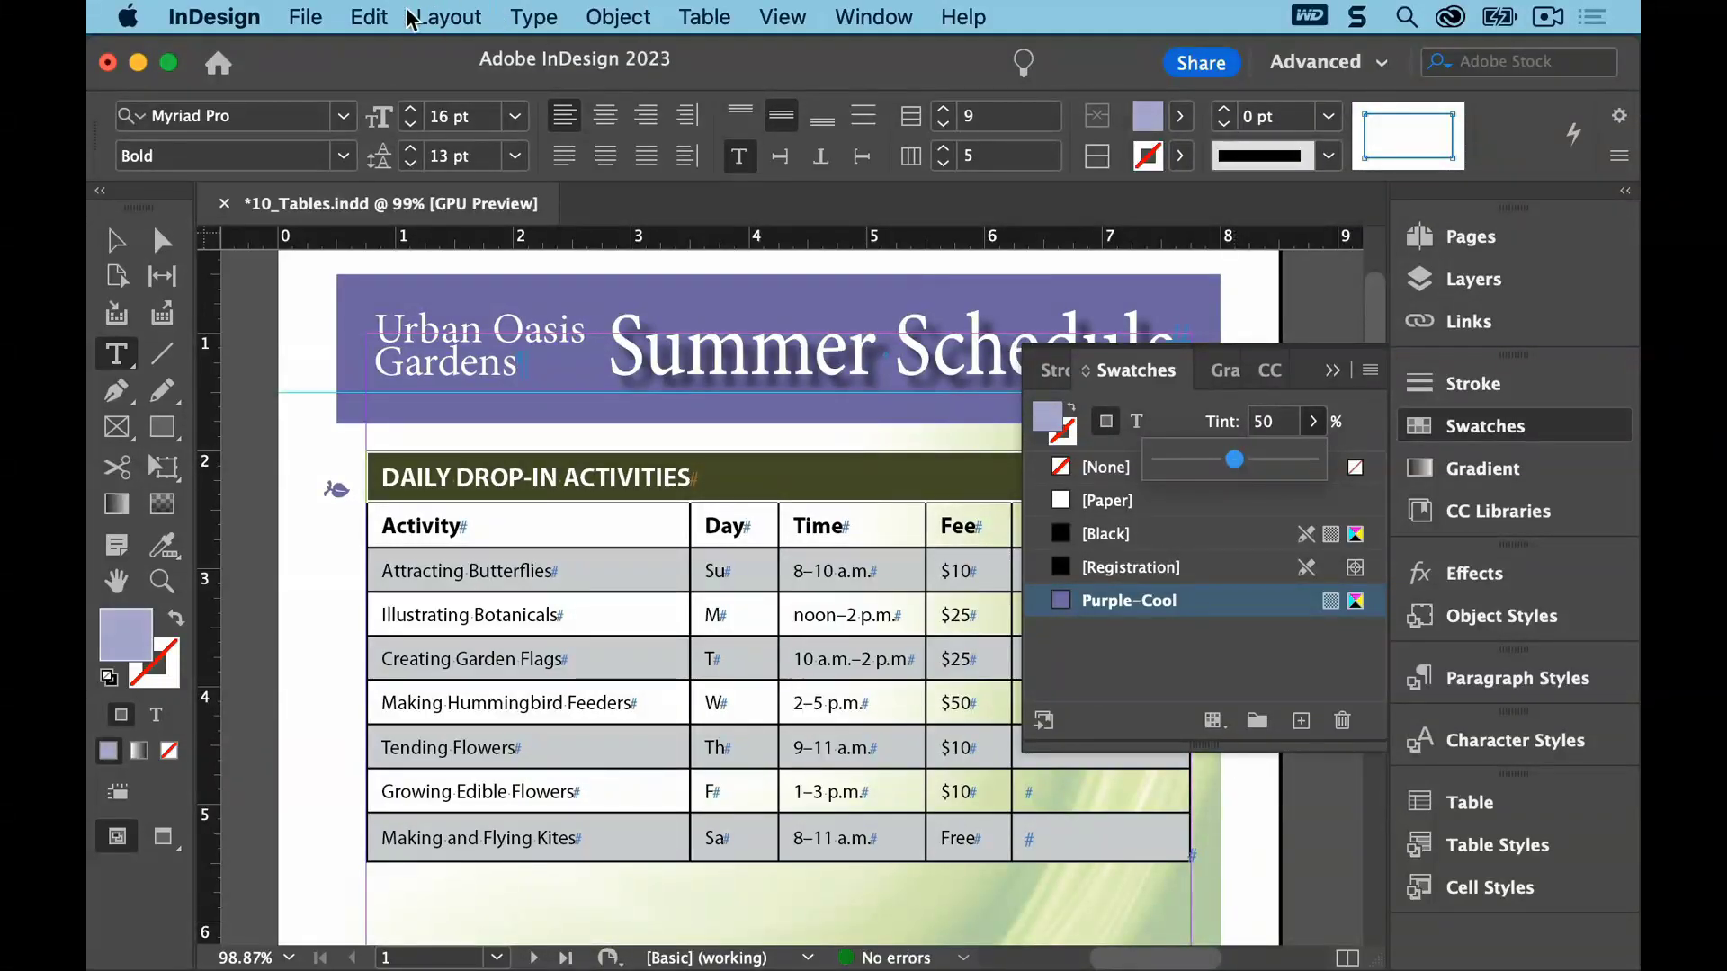
Deselect the title row, hide the swatches and save the document
left_click(372, 17)
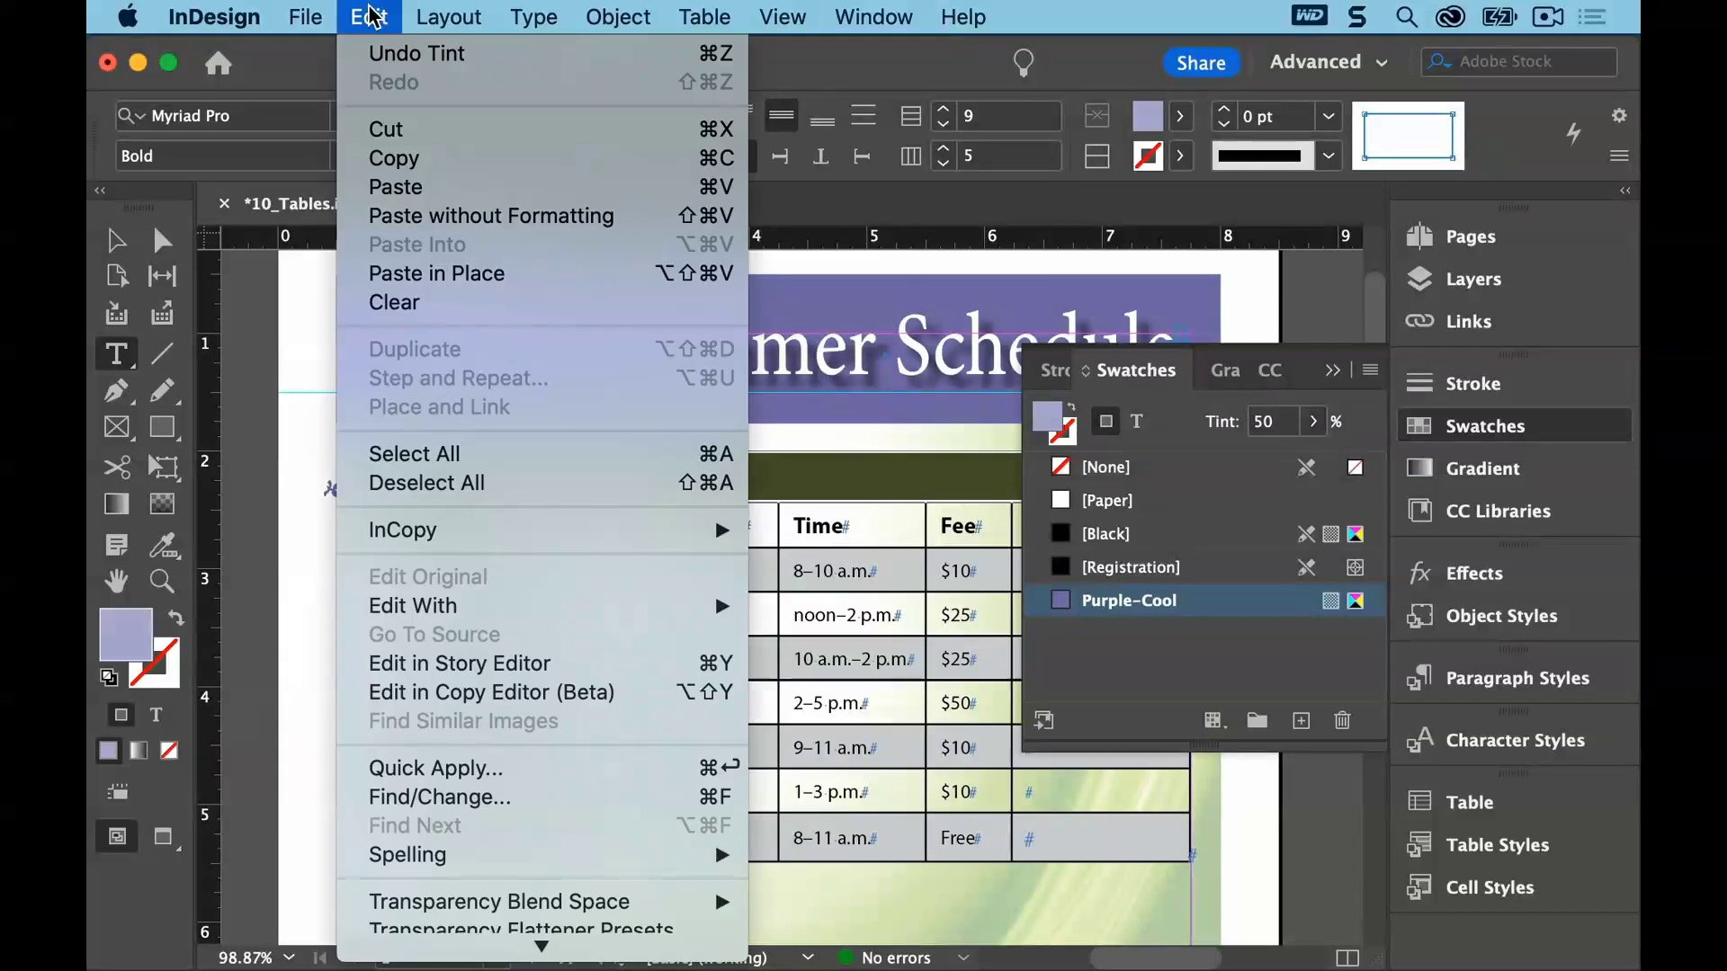
left_click(397, 482)
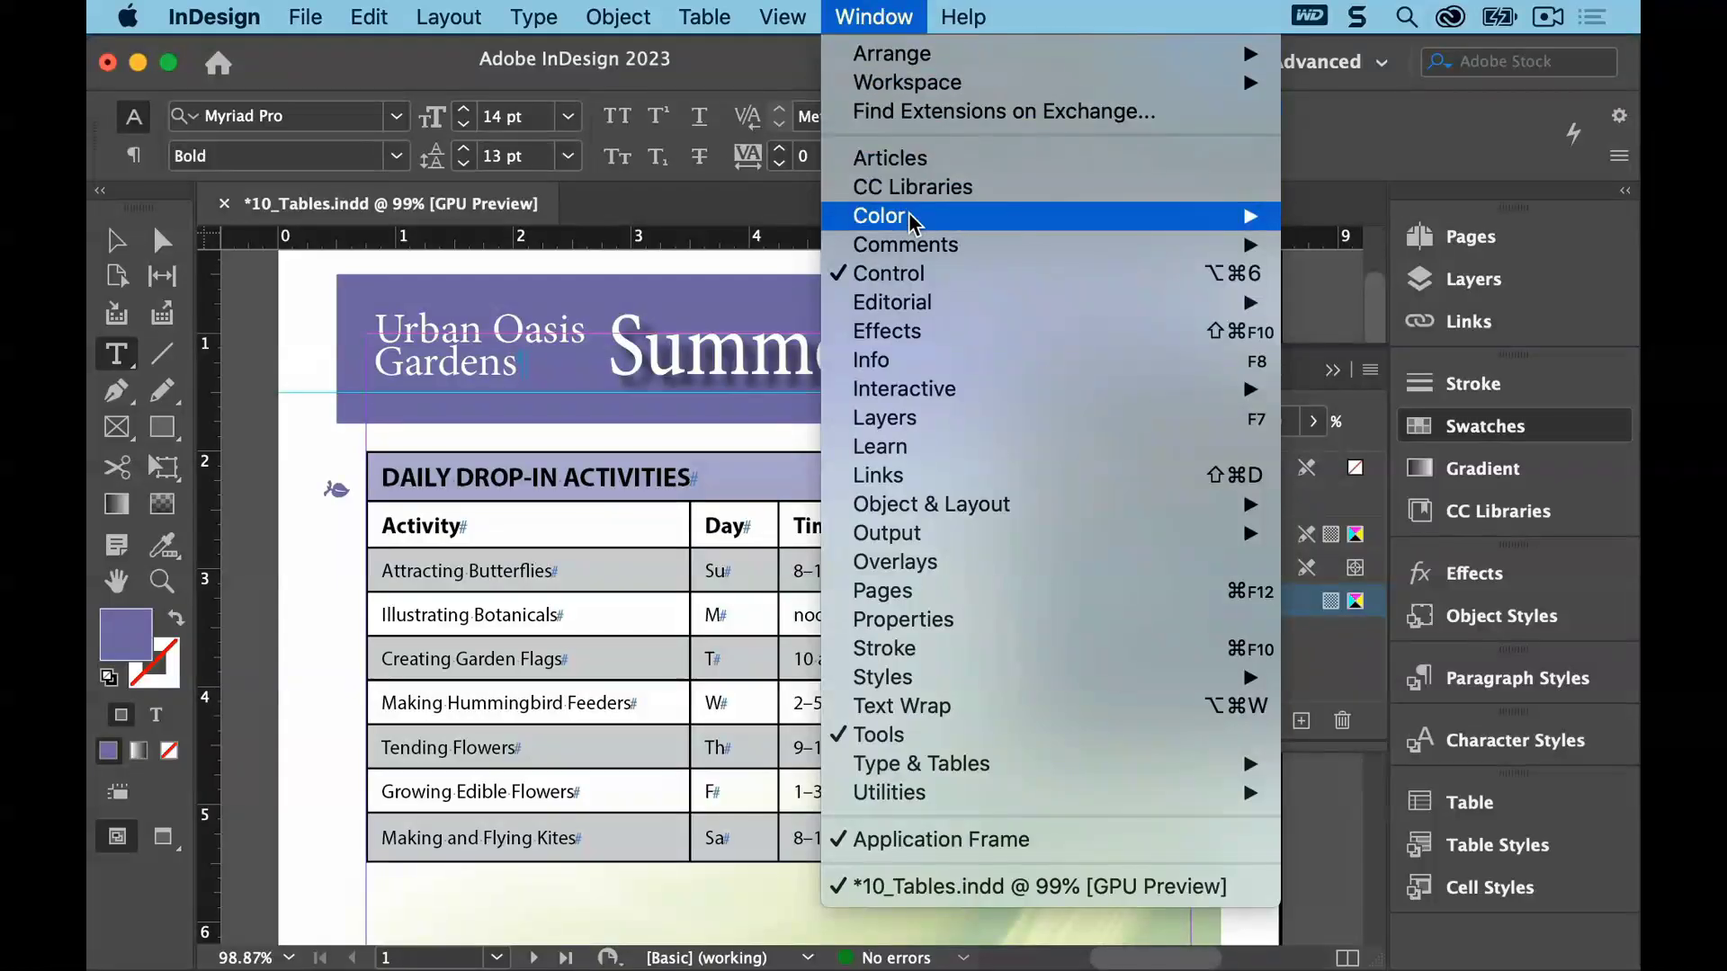
mouse_move(1246, 216)
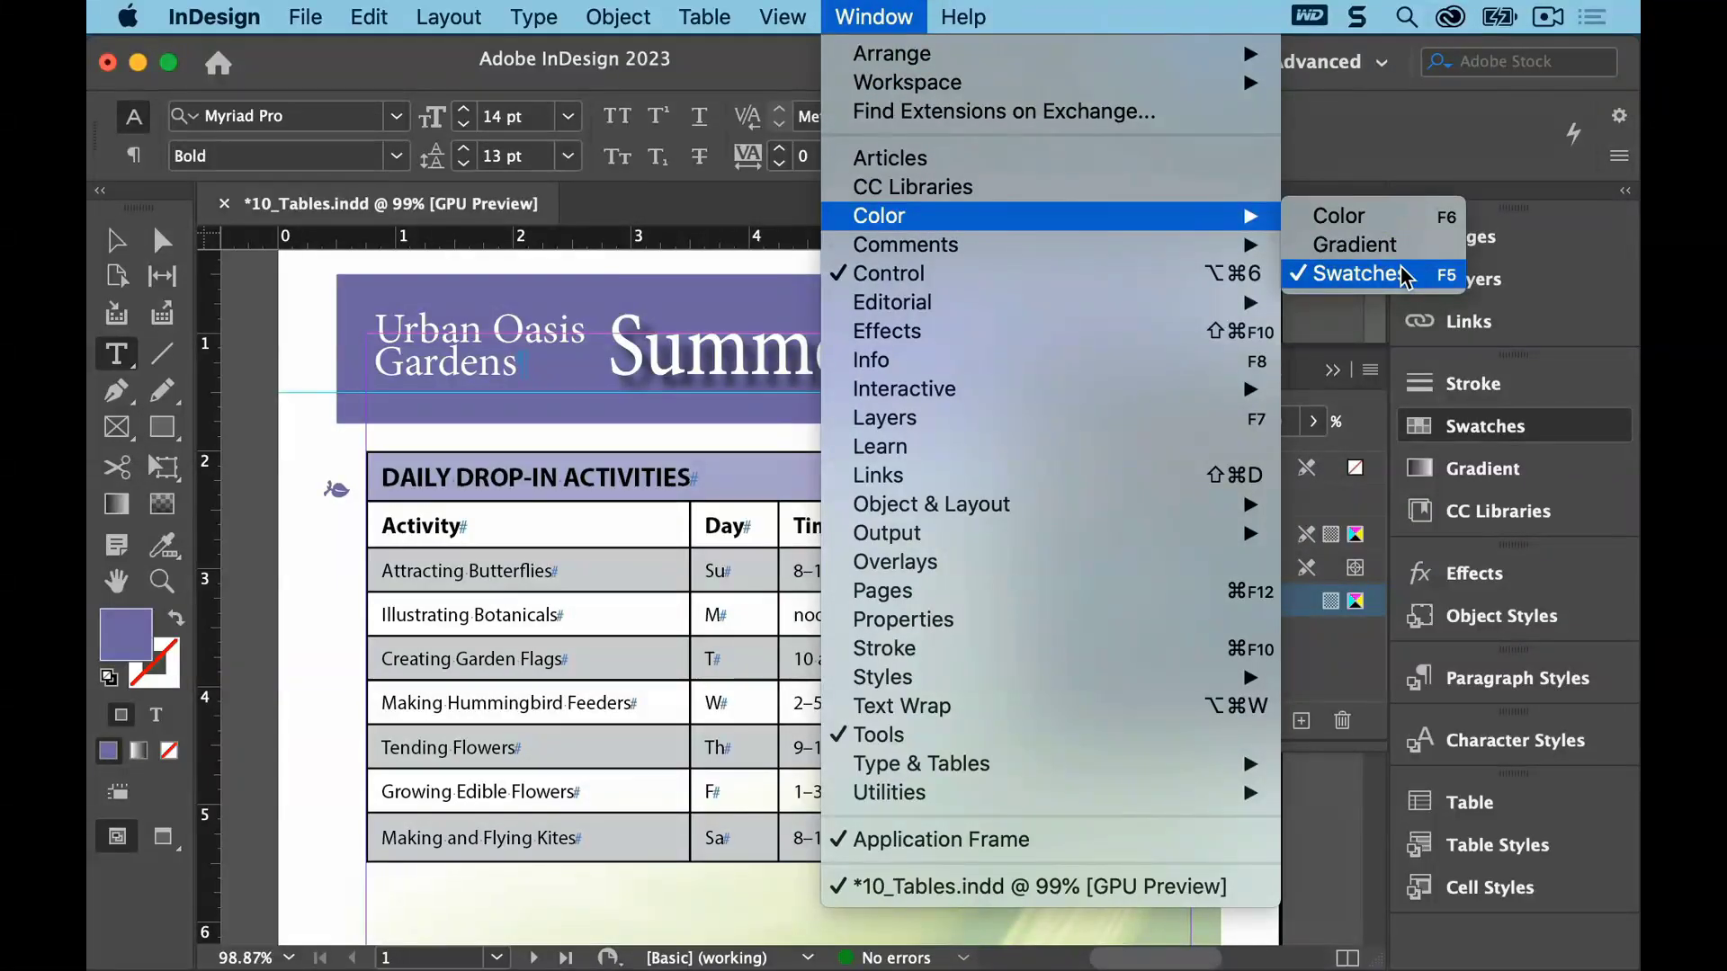
left_click(1367, 273)
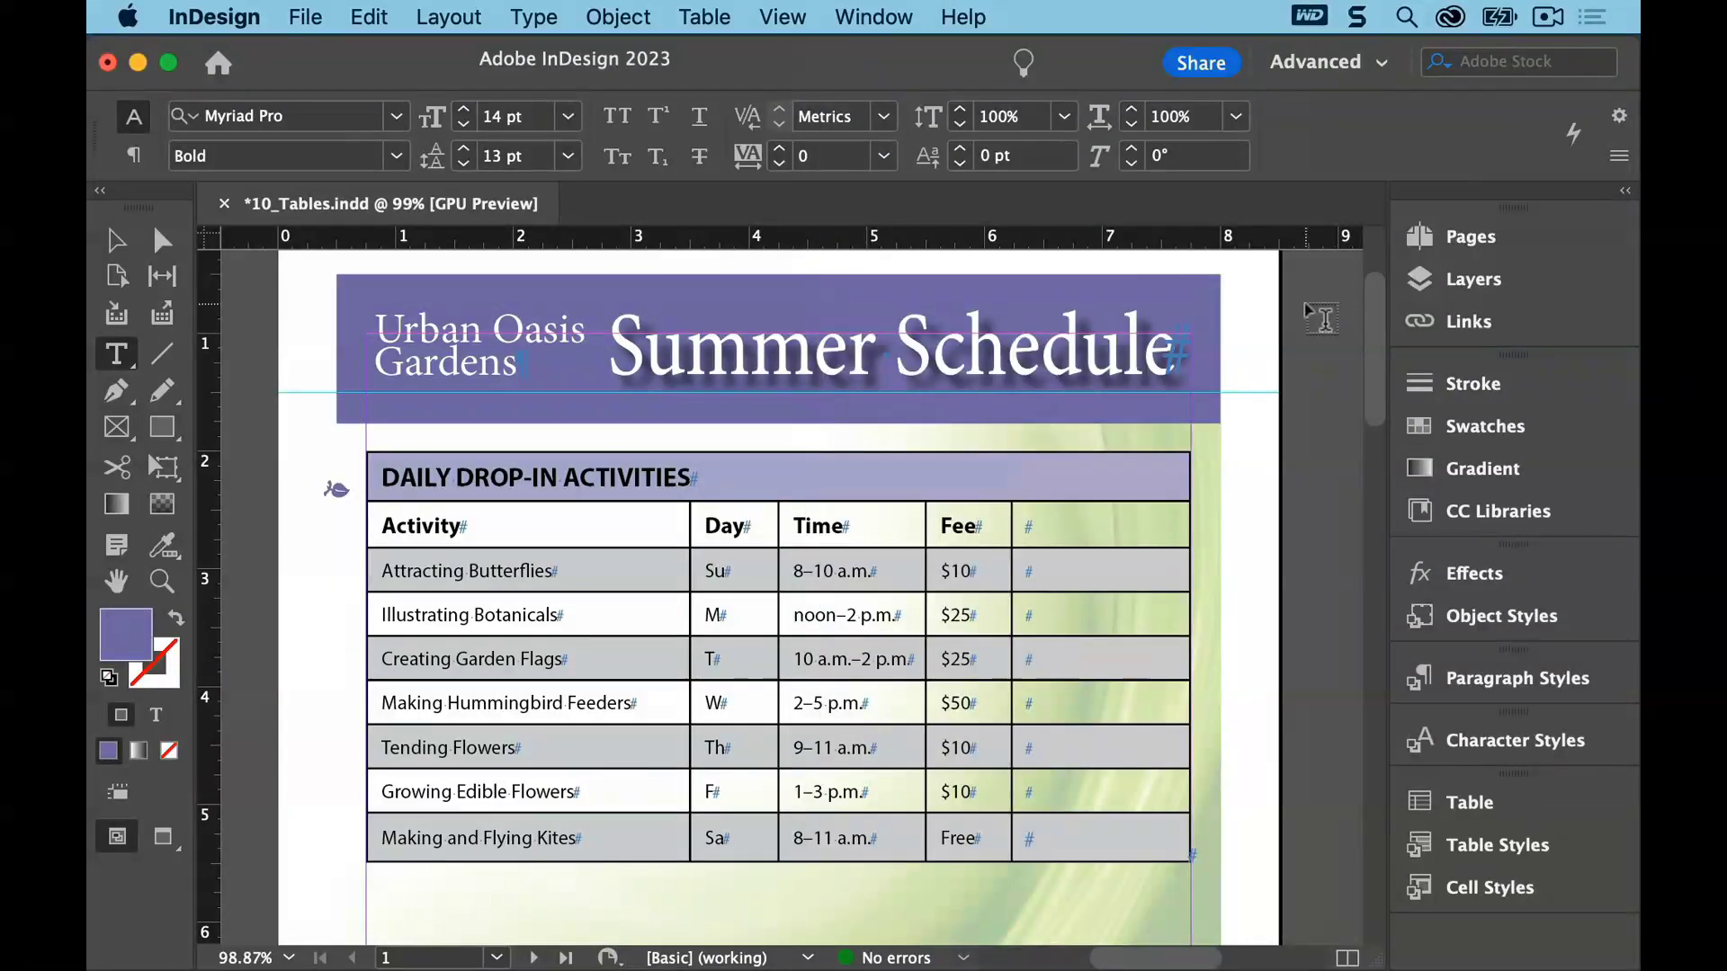
left_click(305, 17)
left_click(309, 189)
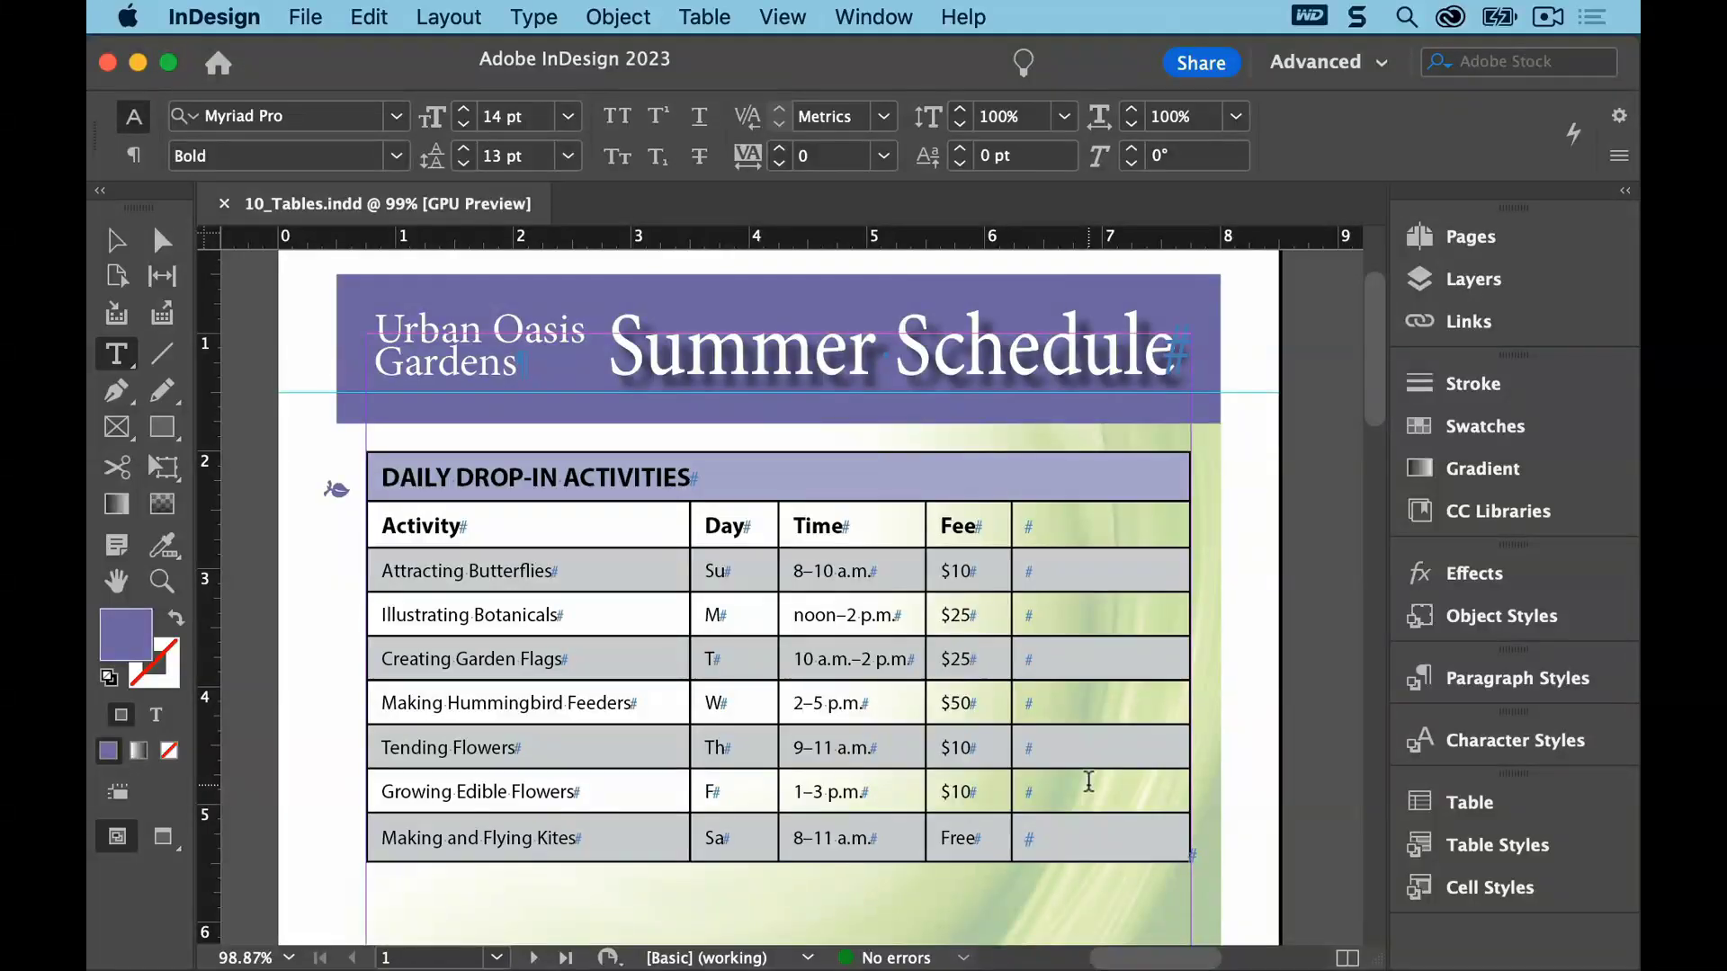
Select the entire activities table and set the weight of all its horizontal strokes to 0 pt
left_click(875, 658)
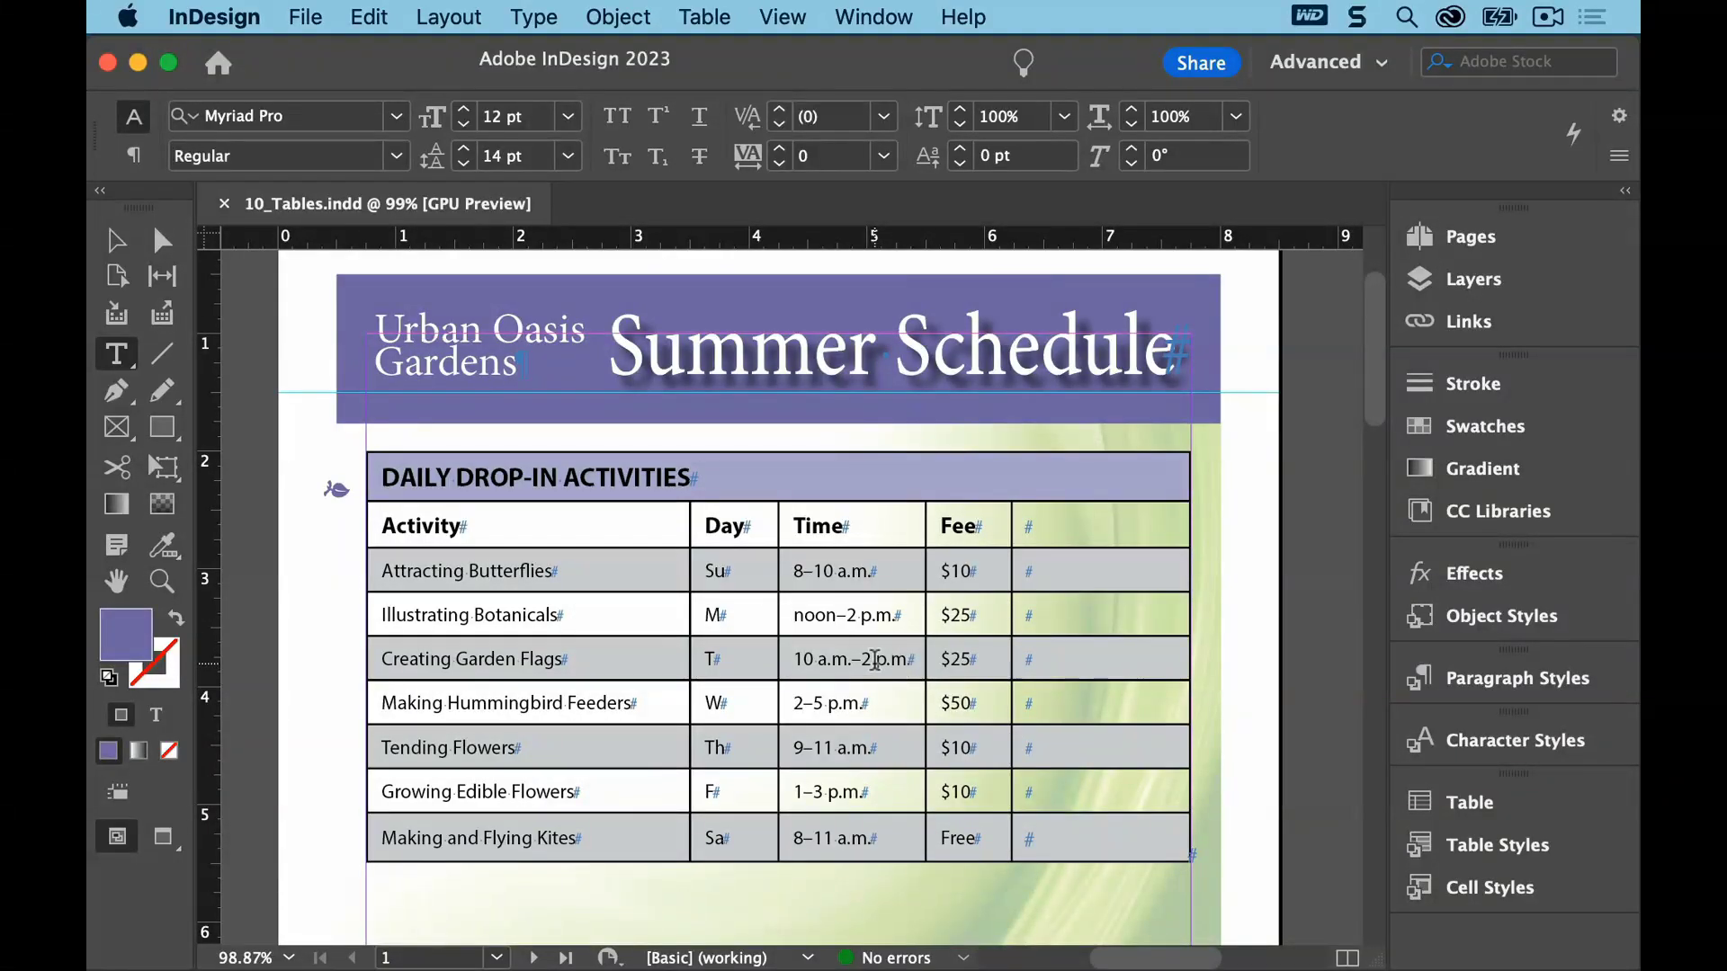
left_click(704, 17)
mouse_move(760, 286)
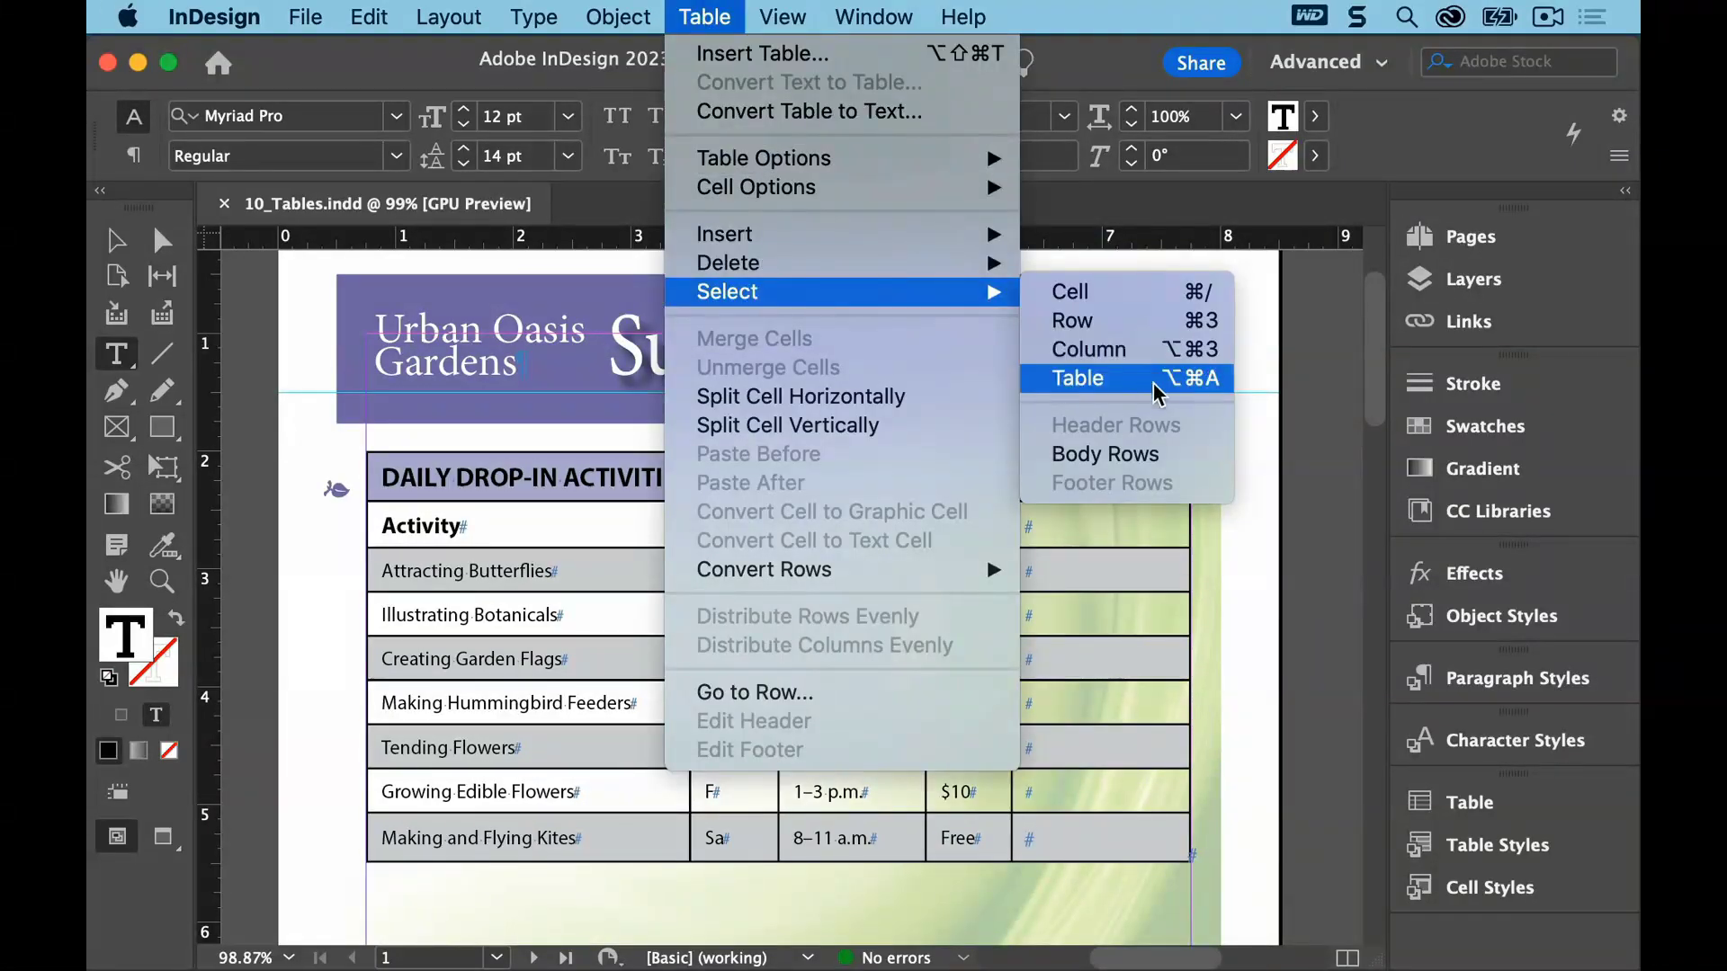
left_click(1155, 378)
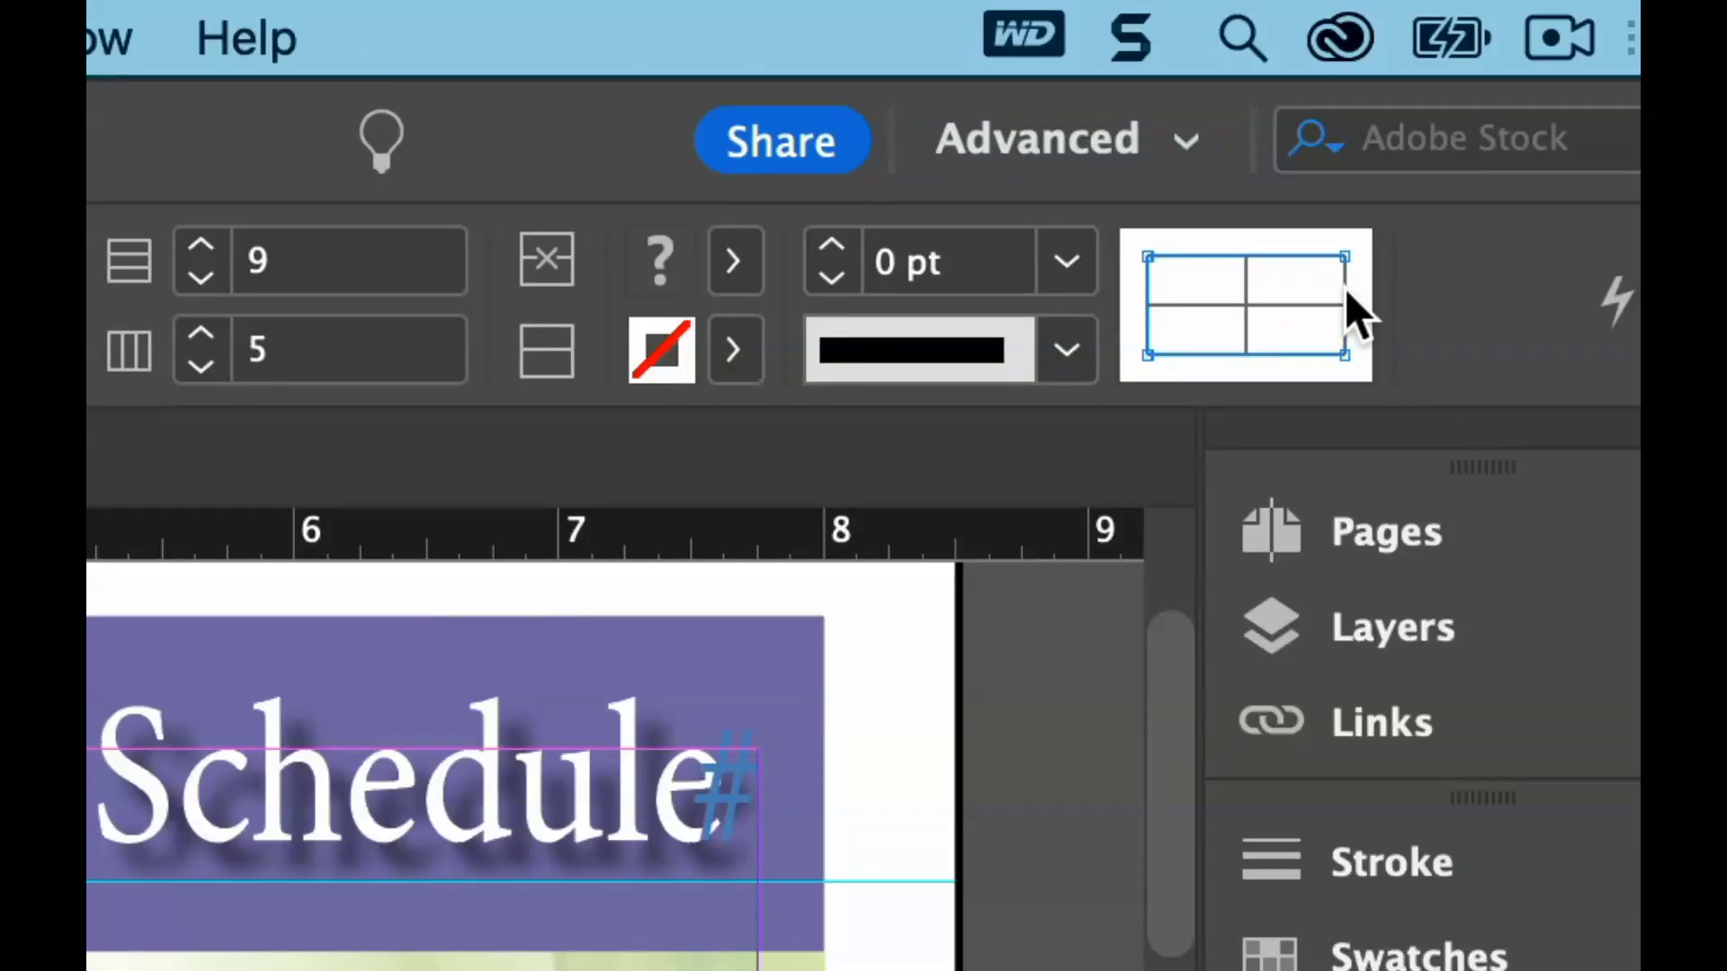
left_click(1297, 304)
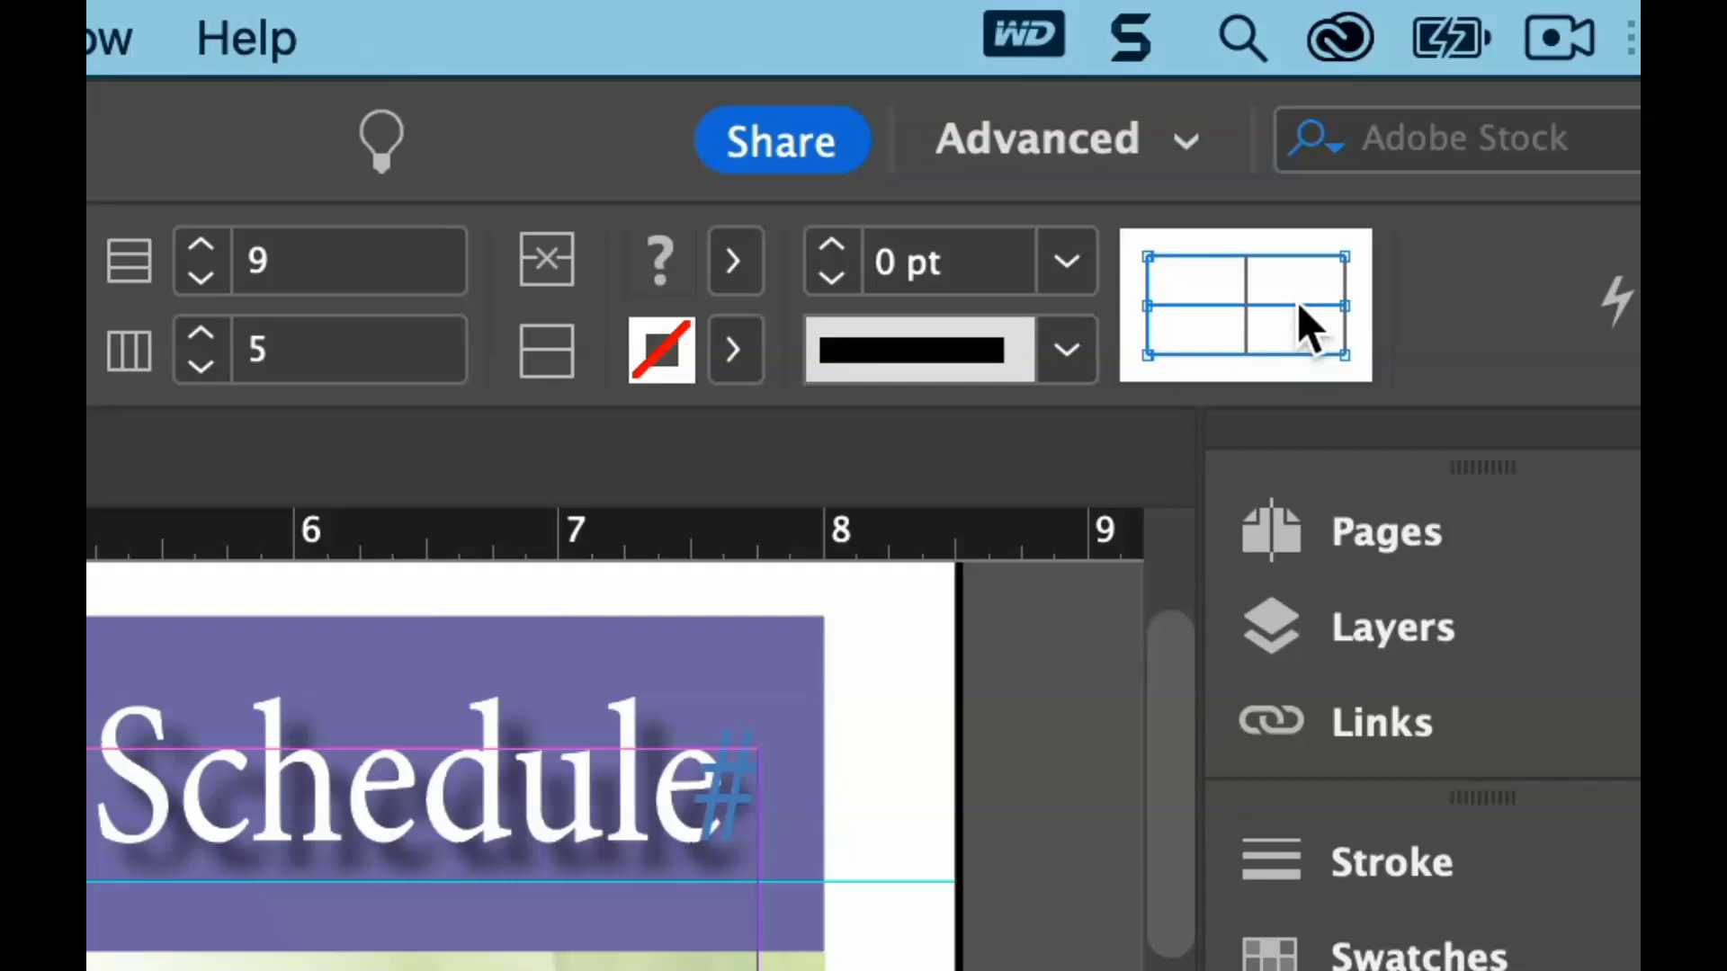
left_click(1246, 281)
left_click(1263, 306)
left_click(1246, 298)
left_click(1266, 305)
triple_click(942, 265)
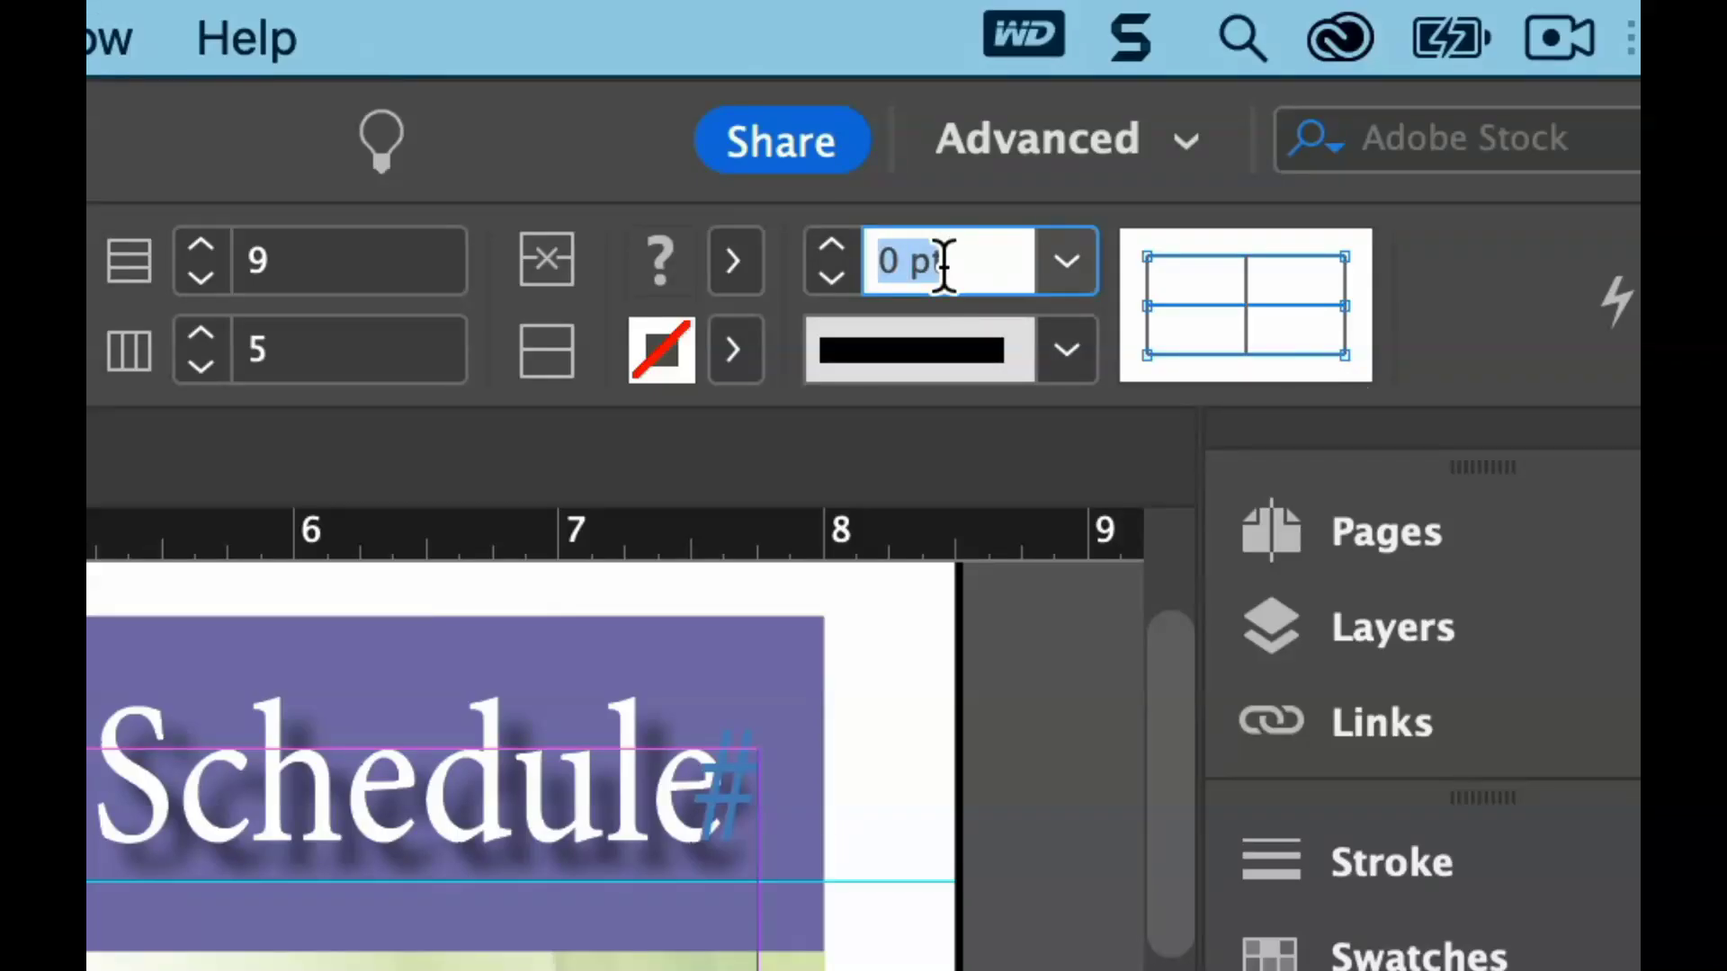
type("0")
key("Return")
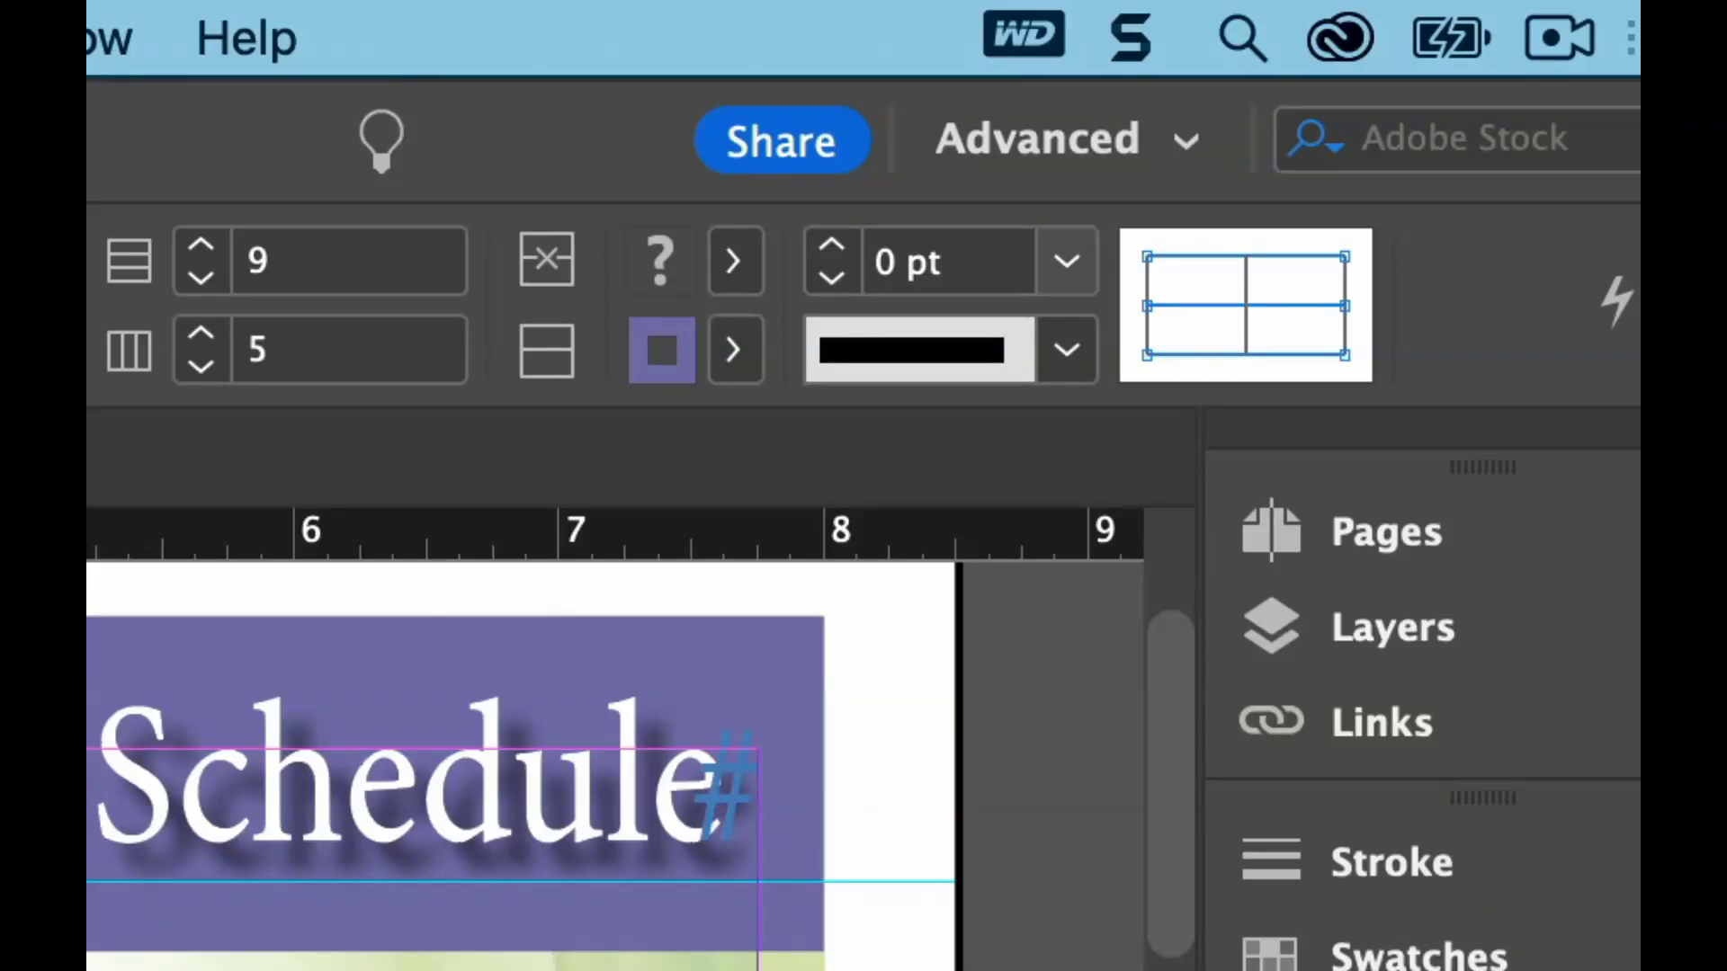
Isolate the vertical strokes of the selected activities table and set their weight to 0.5 pt
left_click(1147, 273)
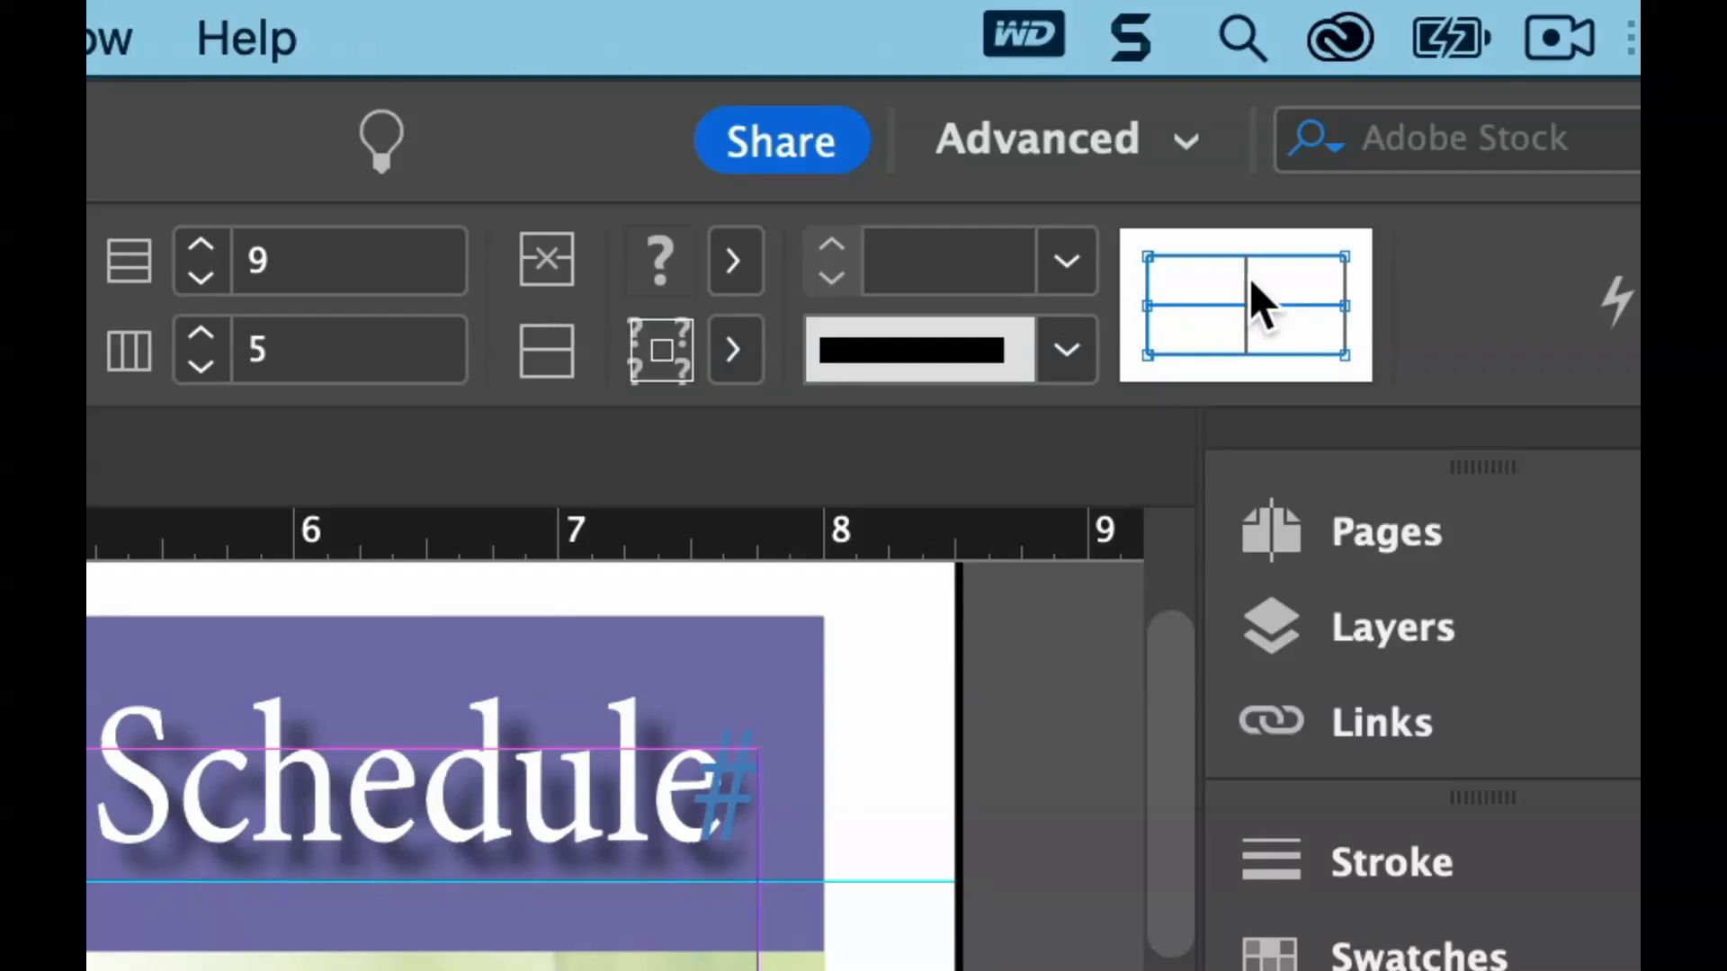
left_click(1245, 281)
left_click(1300, 257)
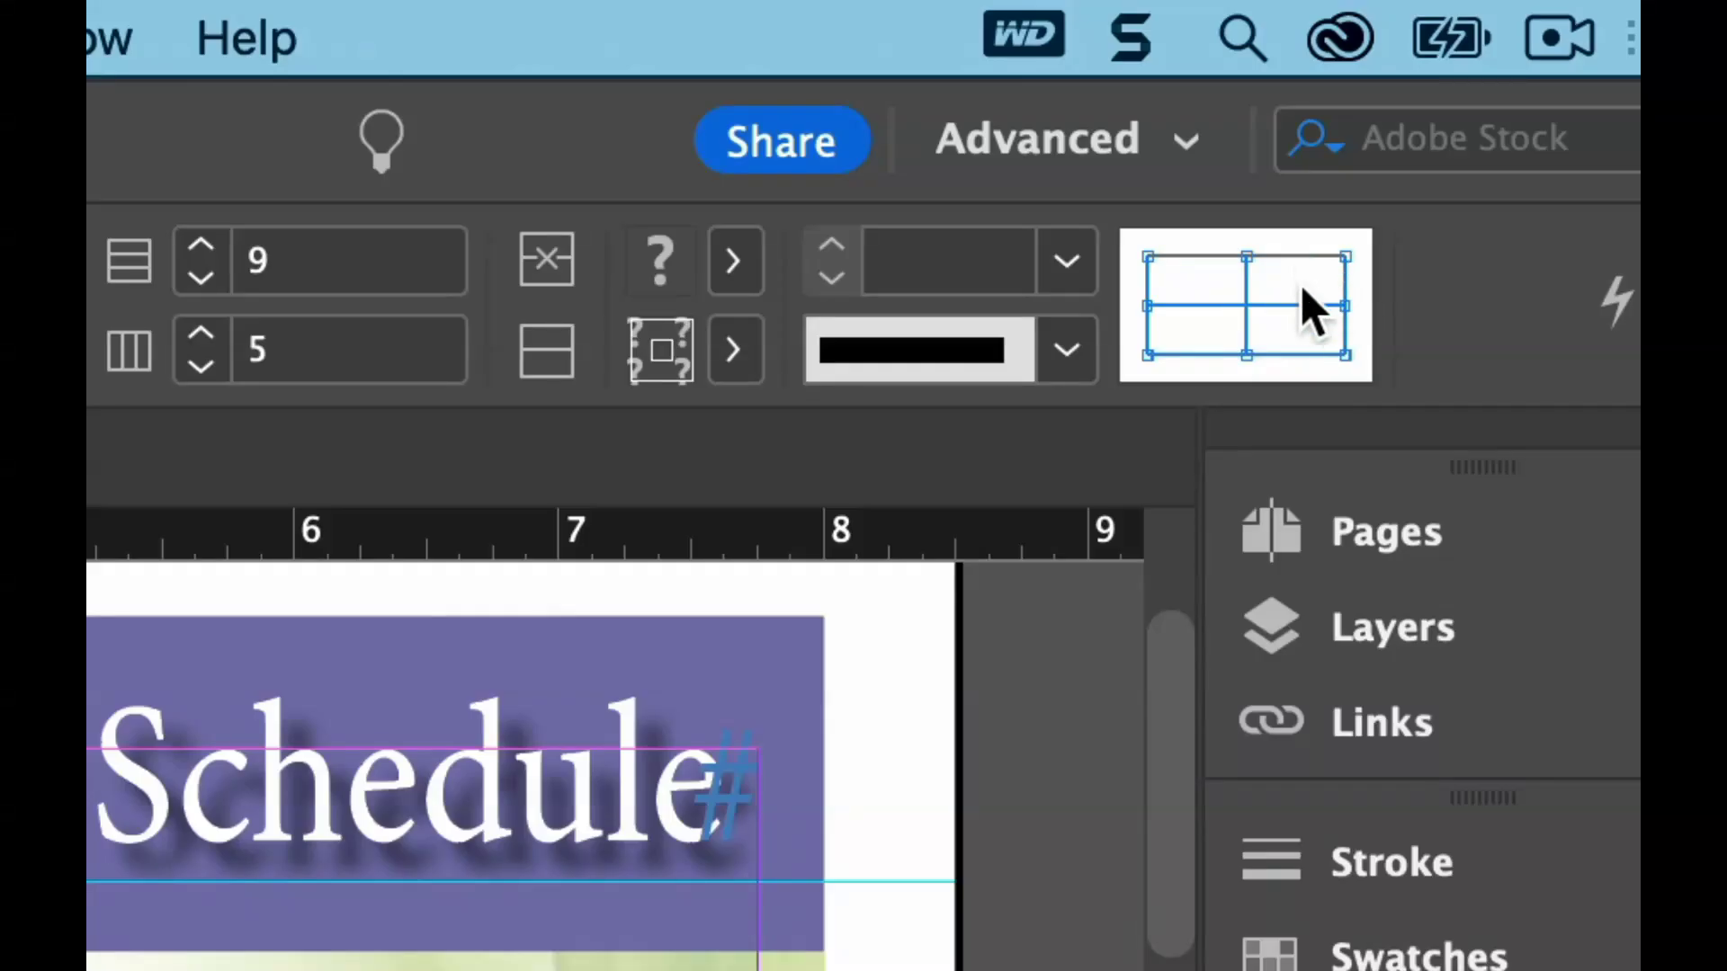
left_click(1290, 305)
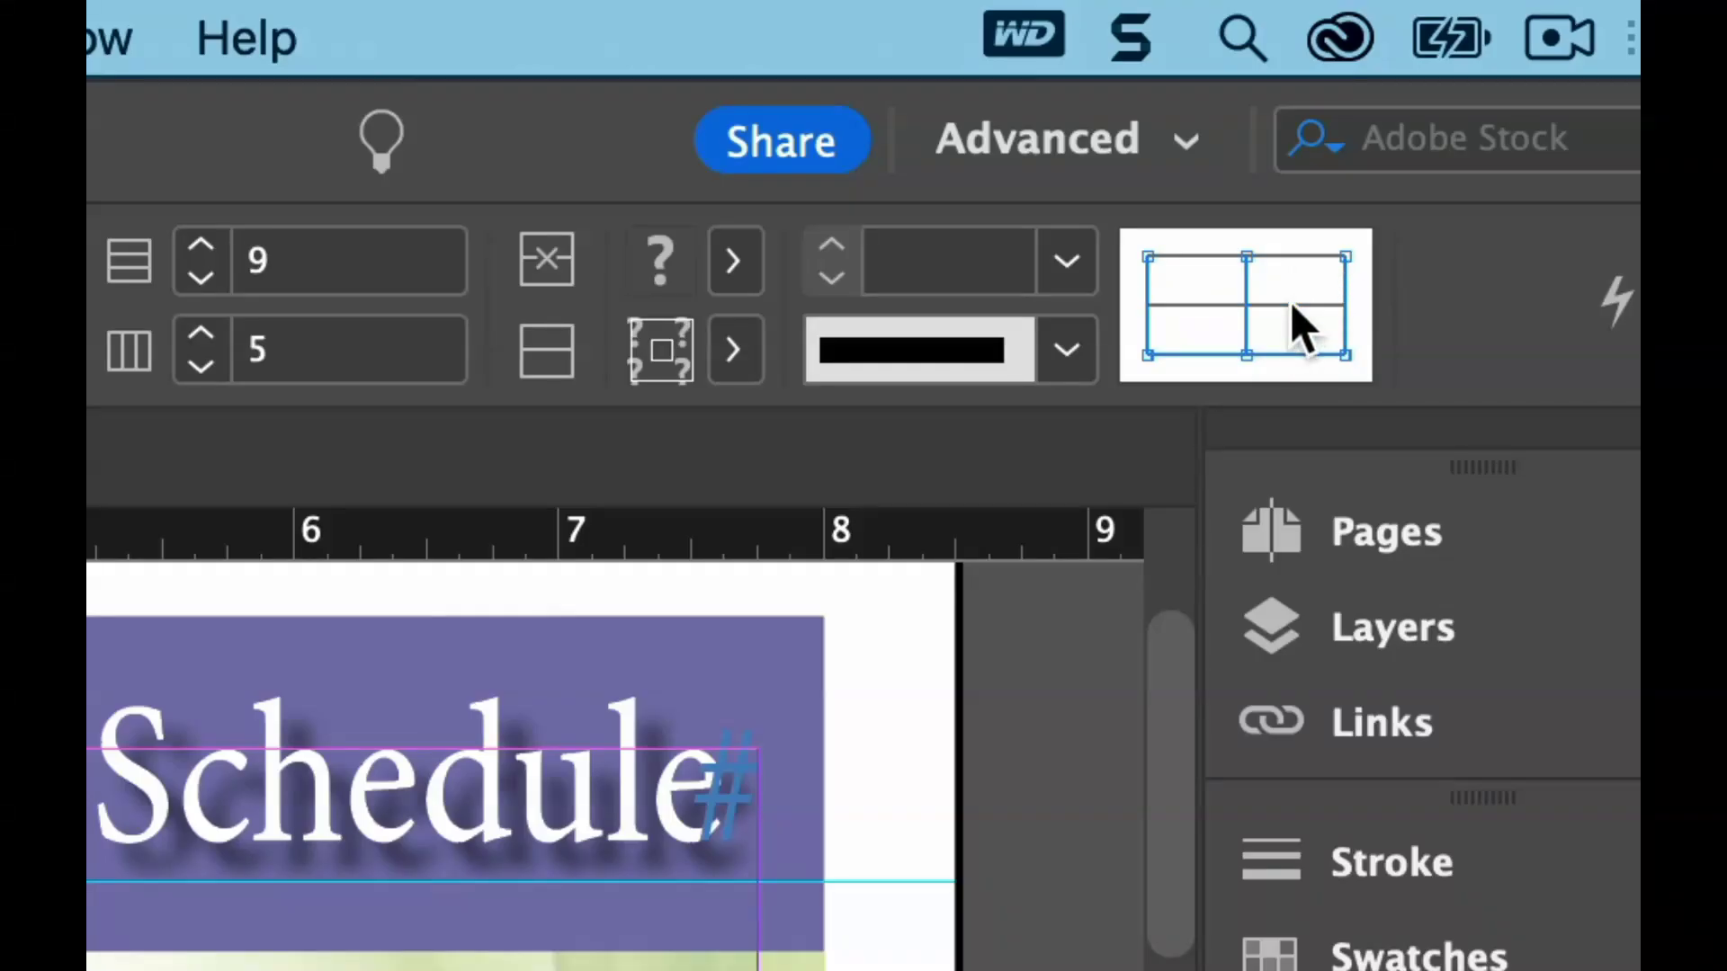
left_click(1290, 349)
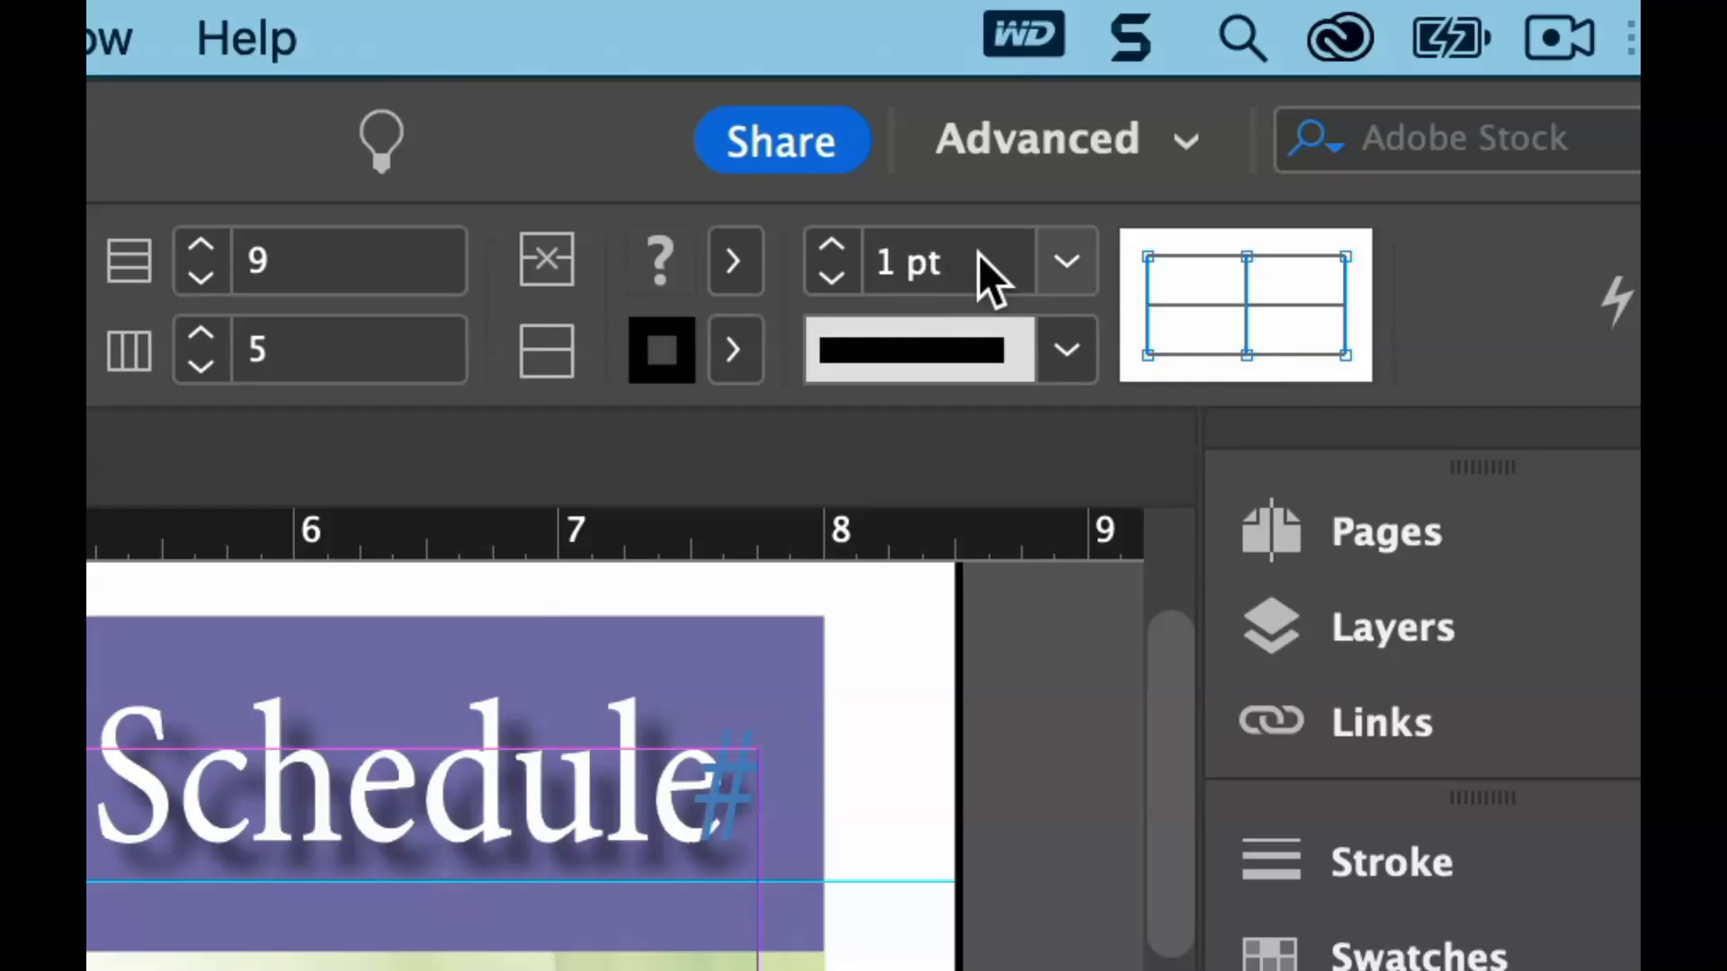
left_click_drag(985, 261, 901, 257)
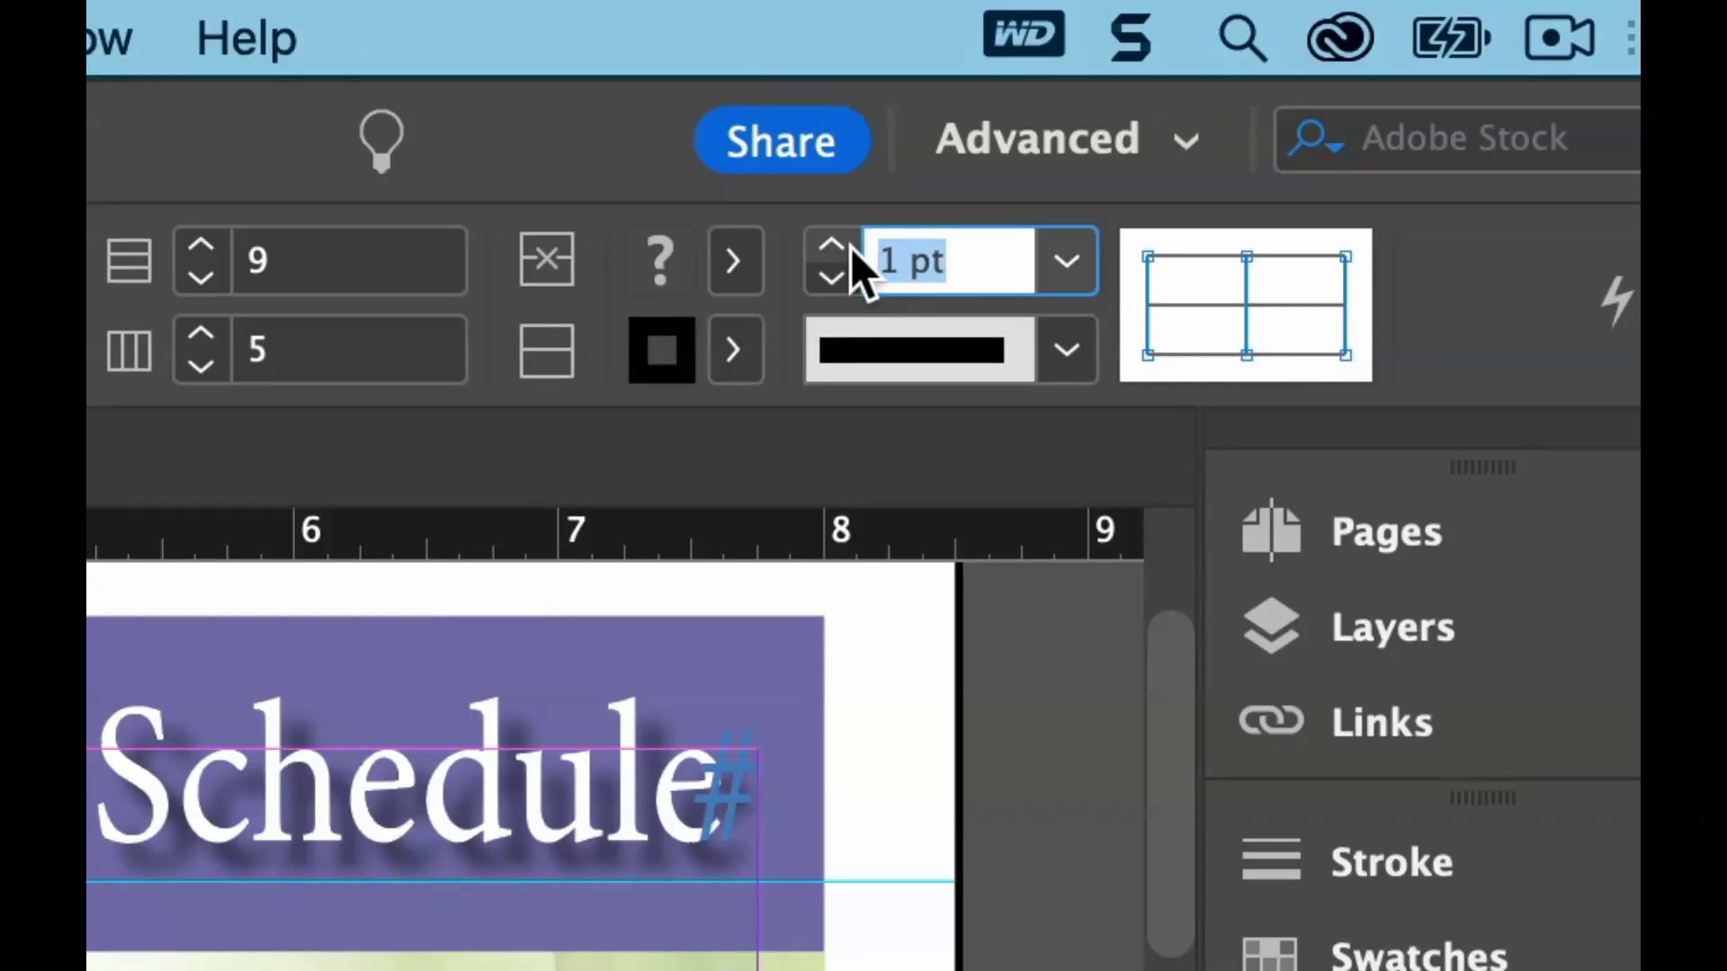
key("BackSpace")
type(".5")
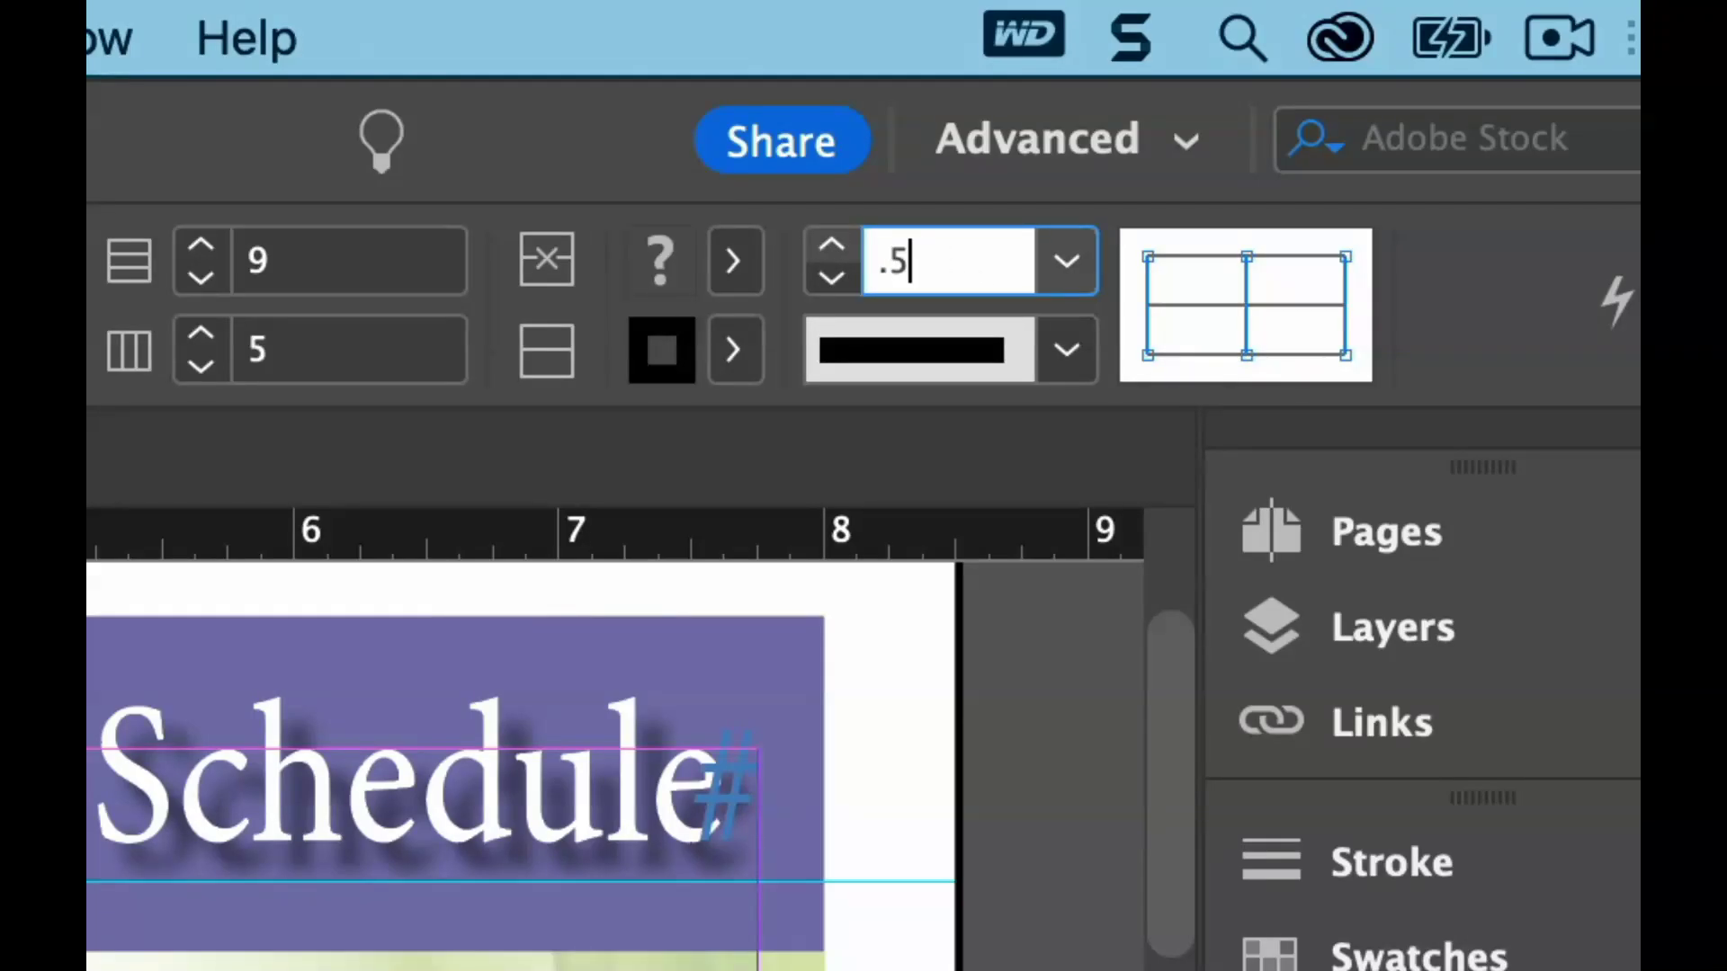
key("Return")
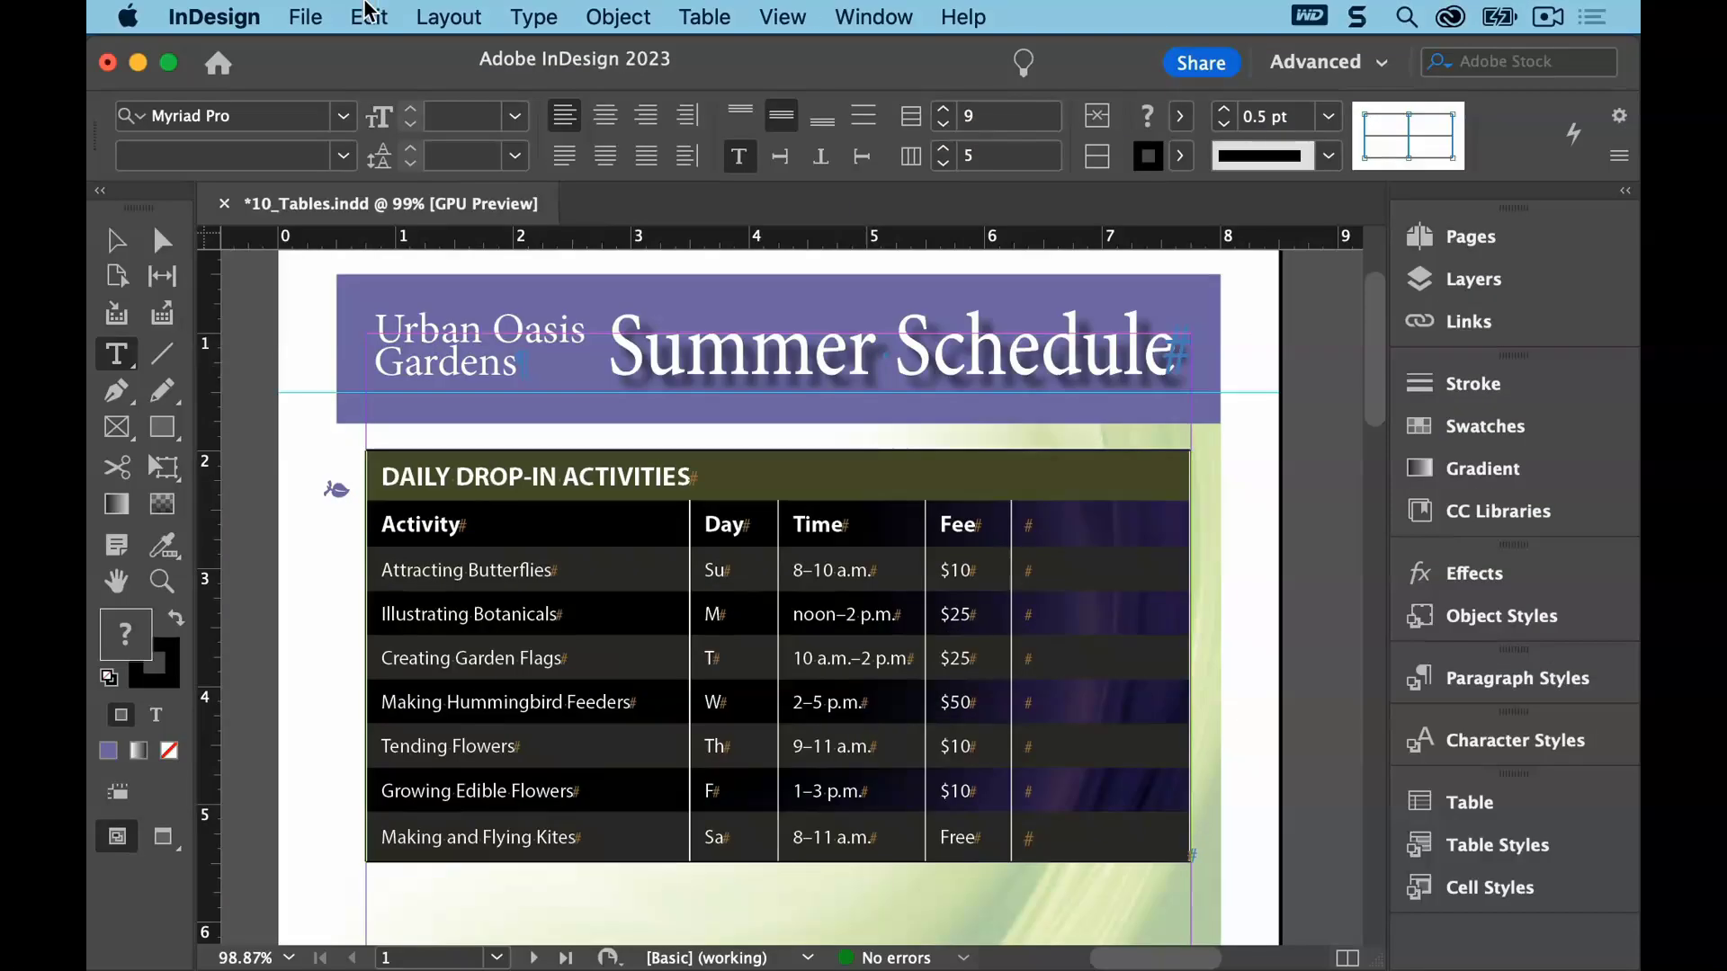
Deselect the activities table and save the document
left_click(368, 17)
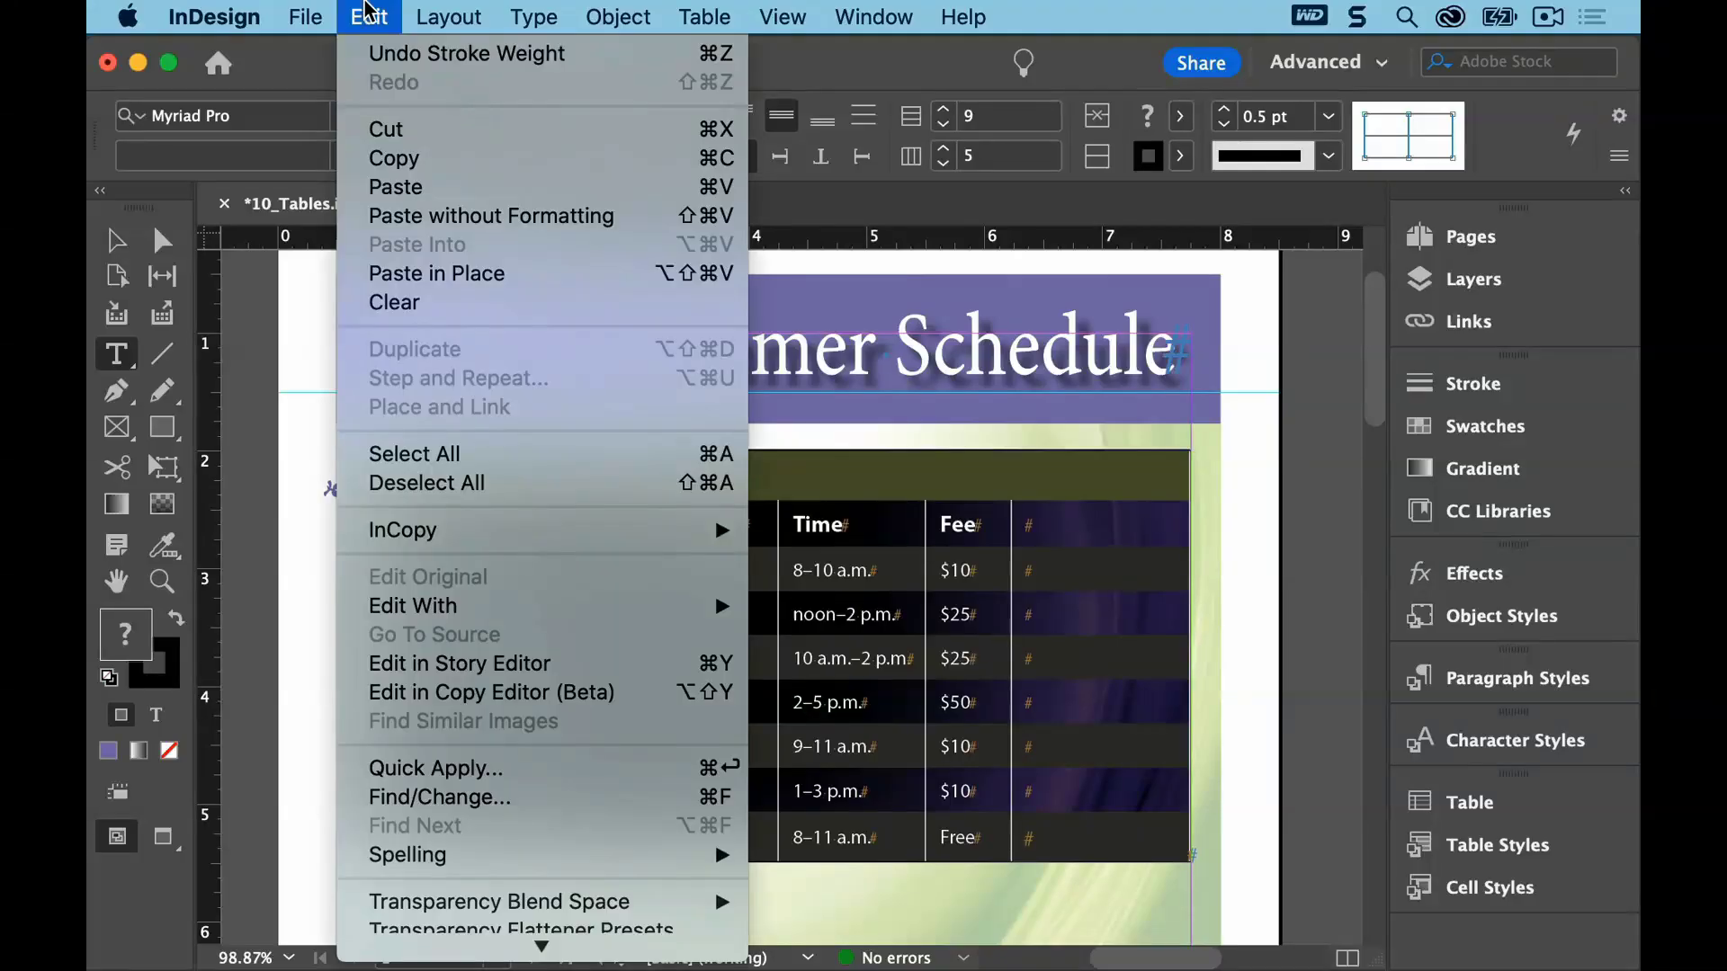
left_click(382, 483)
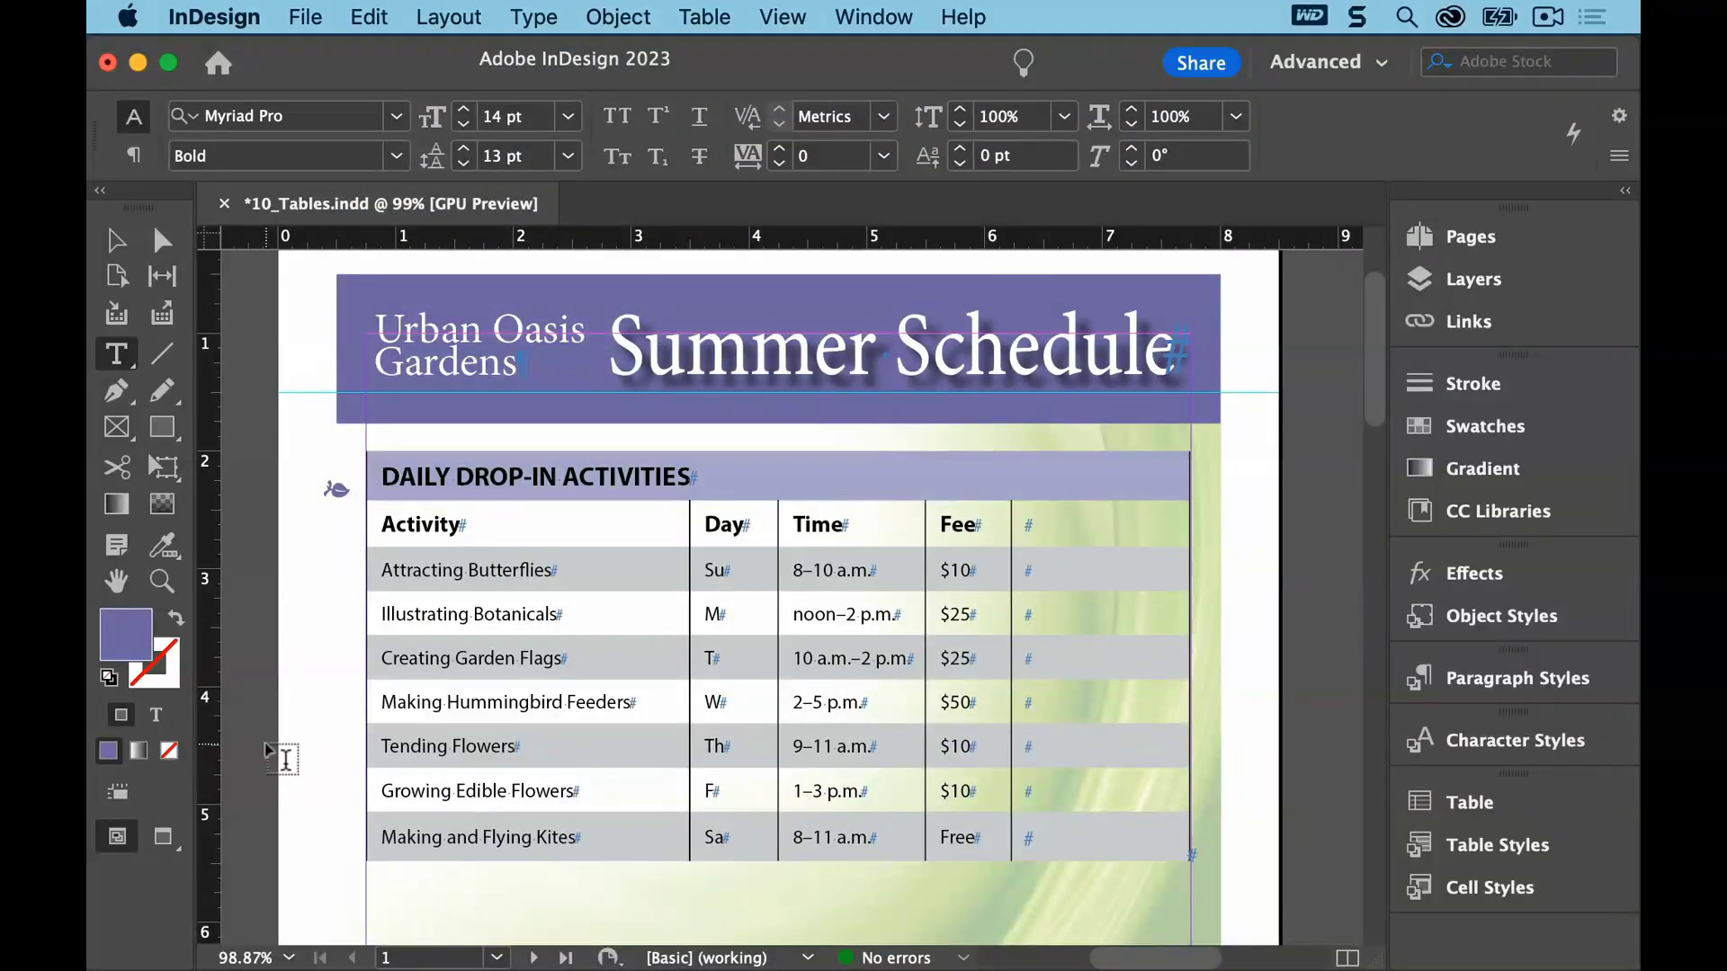
left_click(314, 18)
left_click(325, 186)
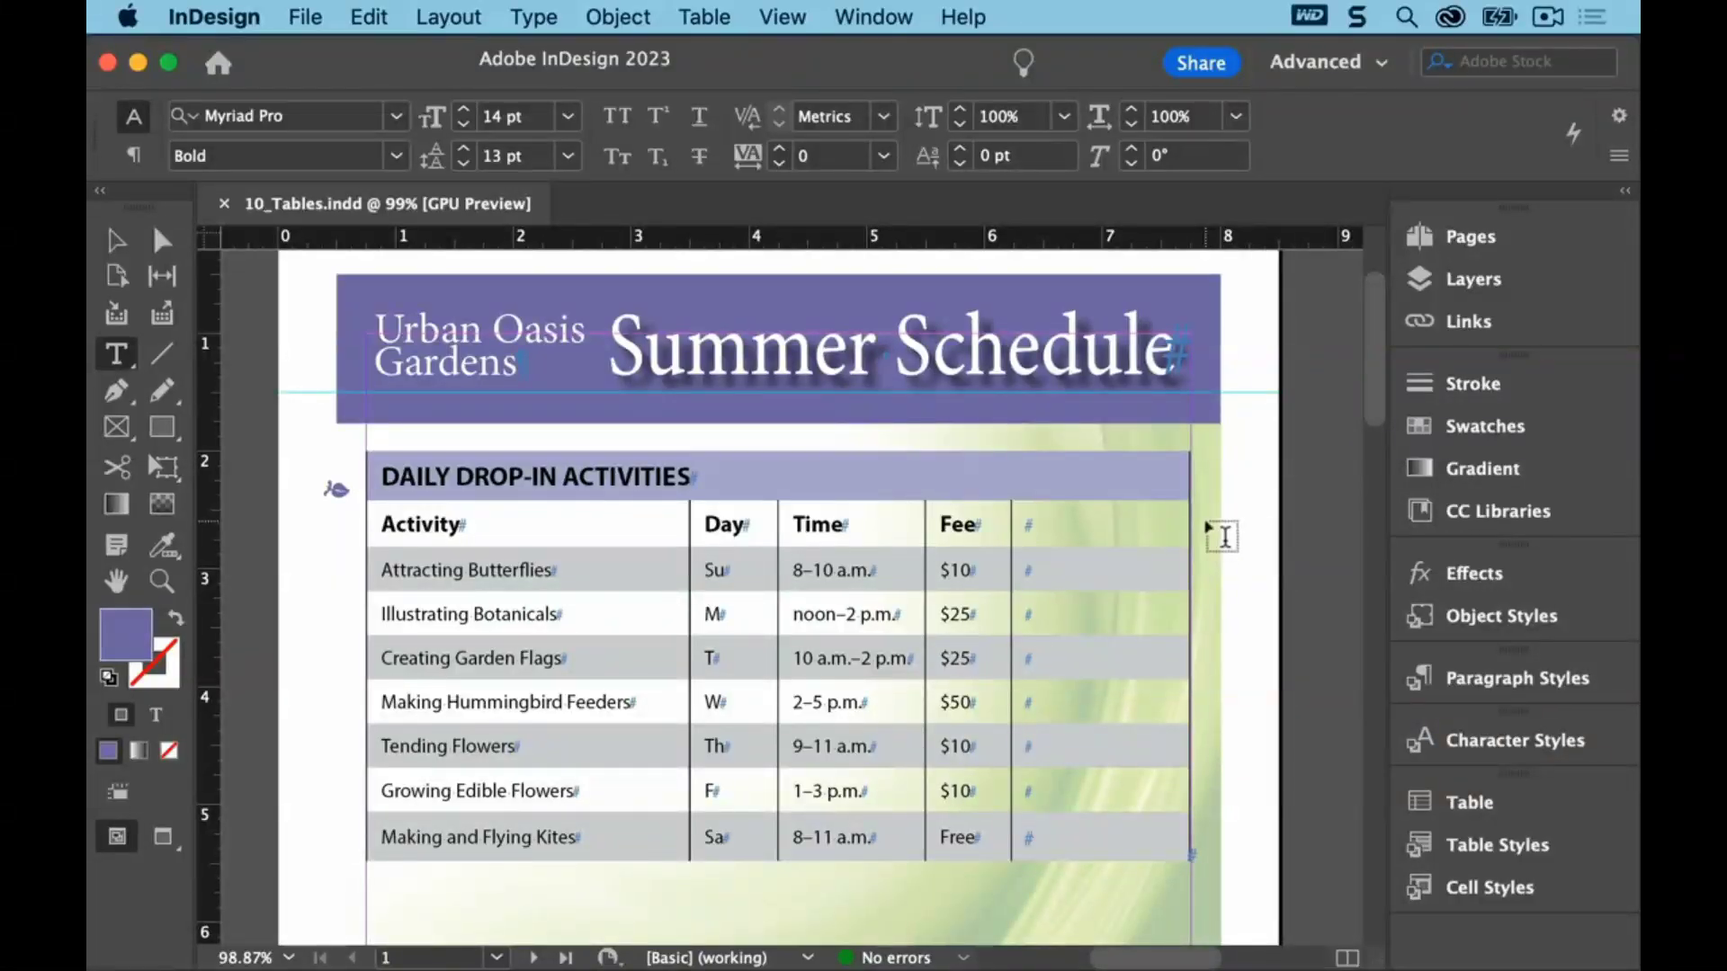
Select the entire activities table, apply a table border with a weight of 0.5 pt and deselect the table
left_click(576, 525)
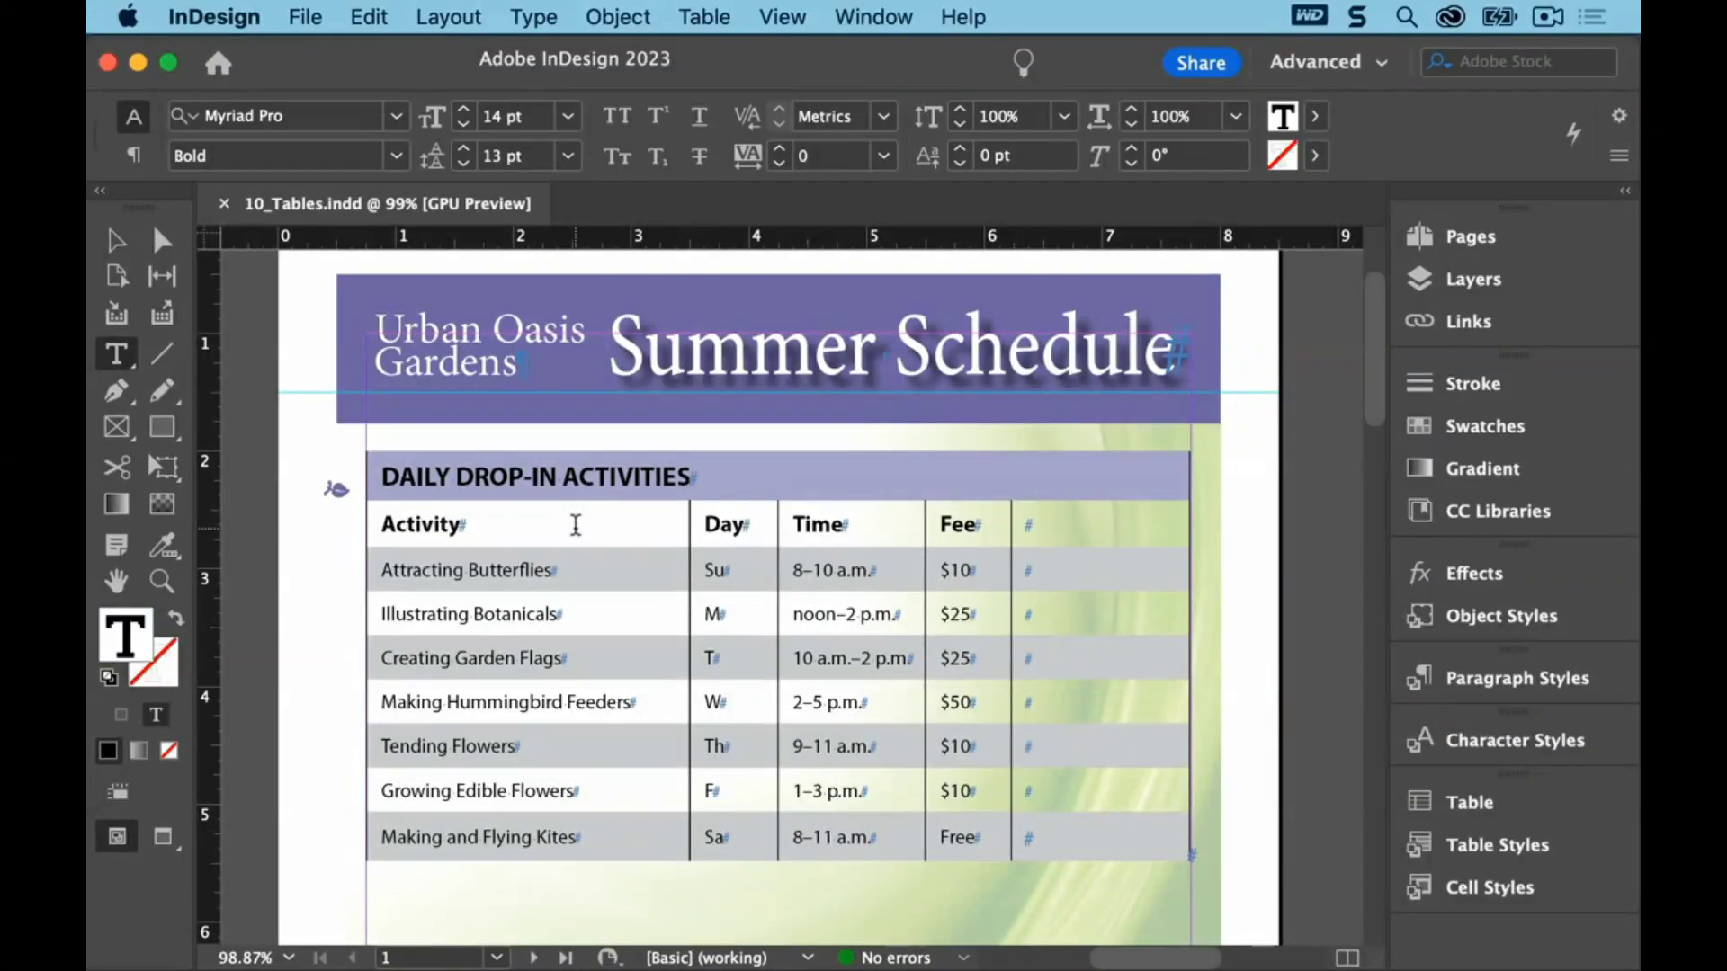
left_click(702, 16)
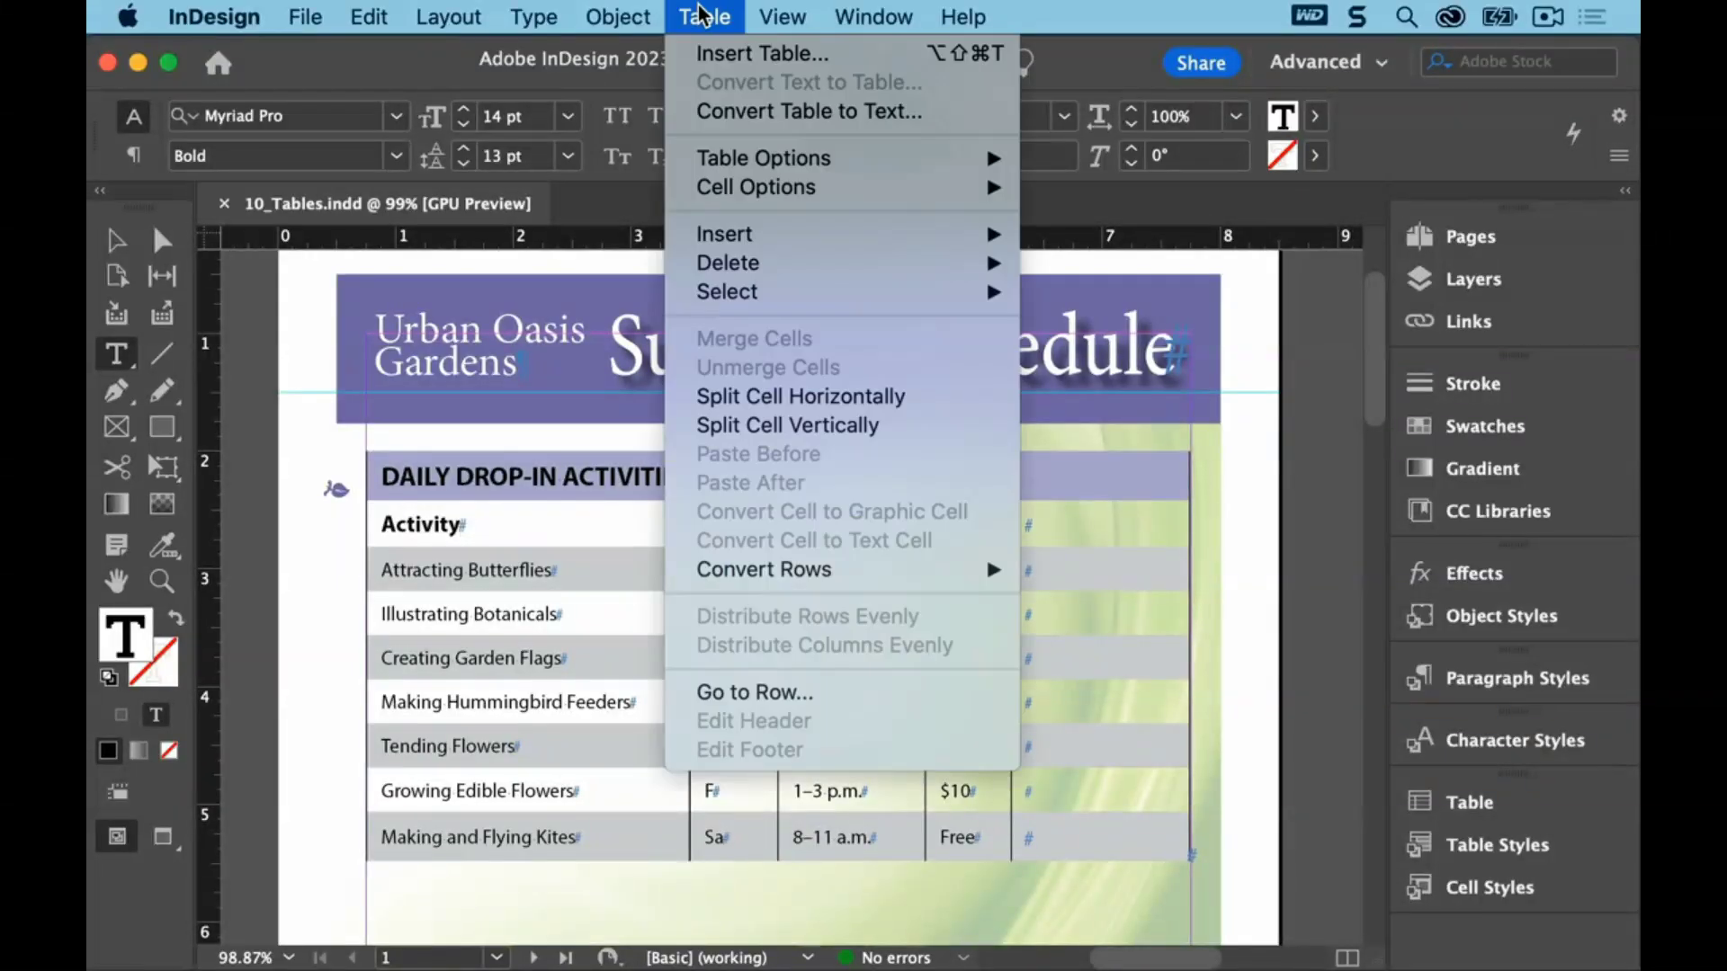
mouse_move(752, 291)
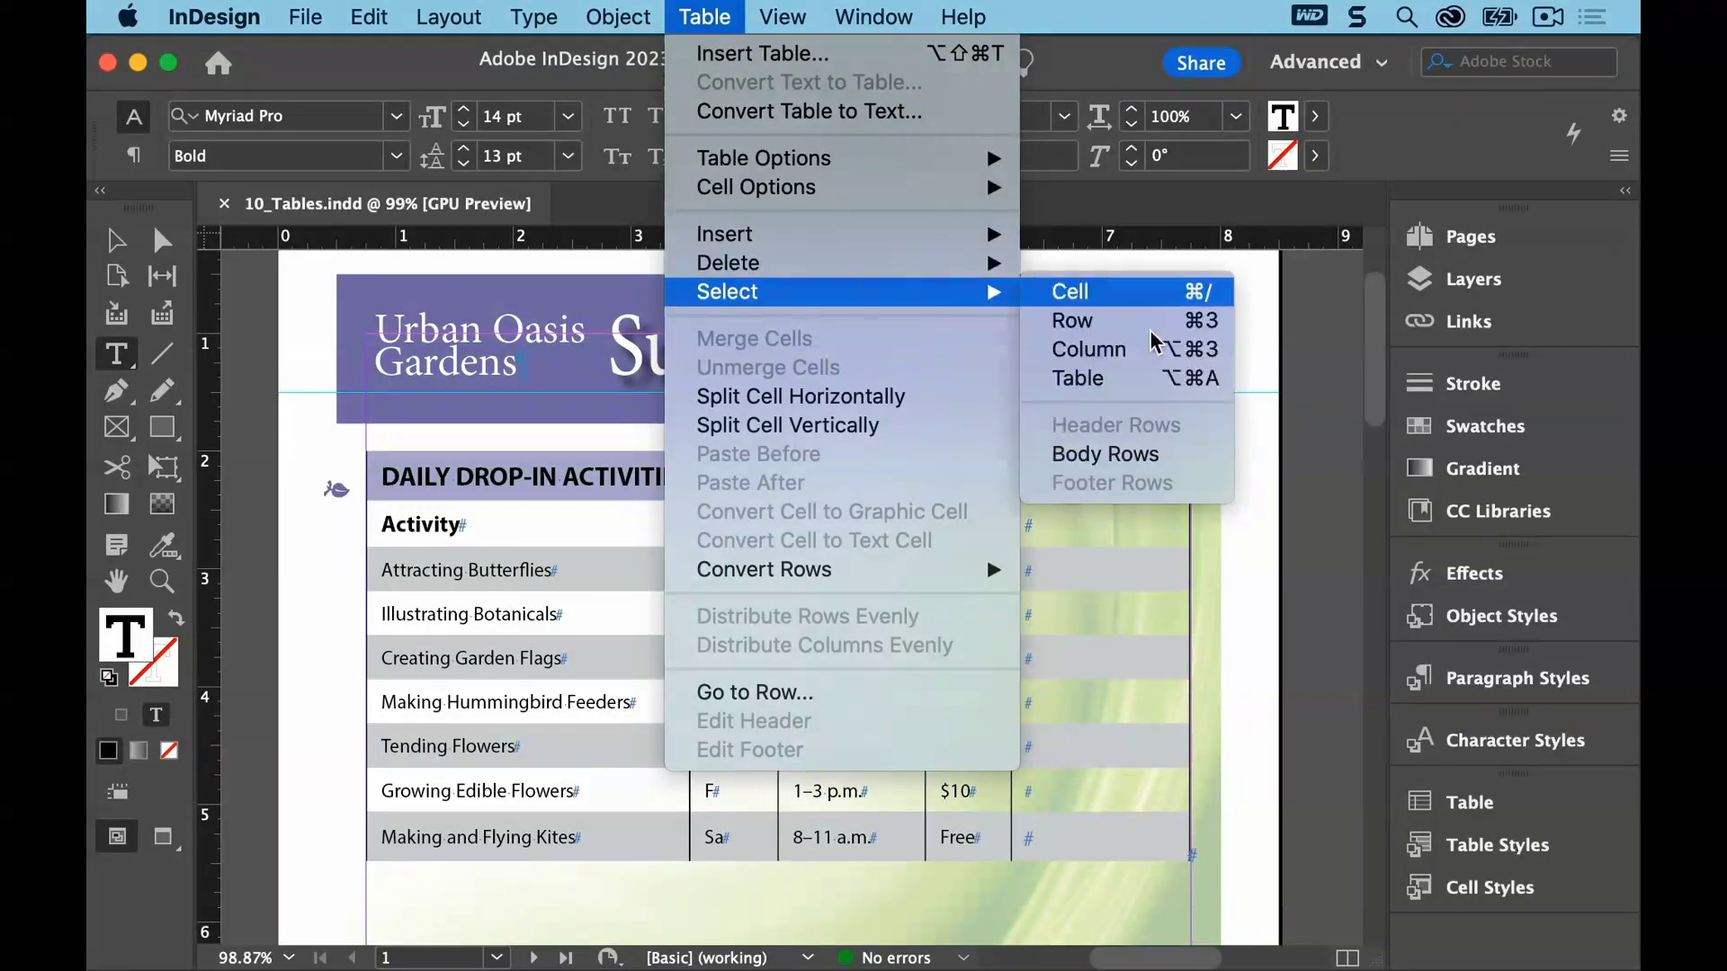
left_click(1205, 379)
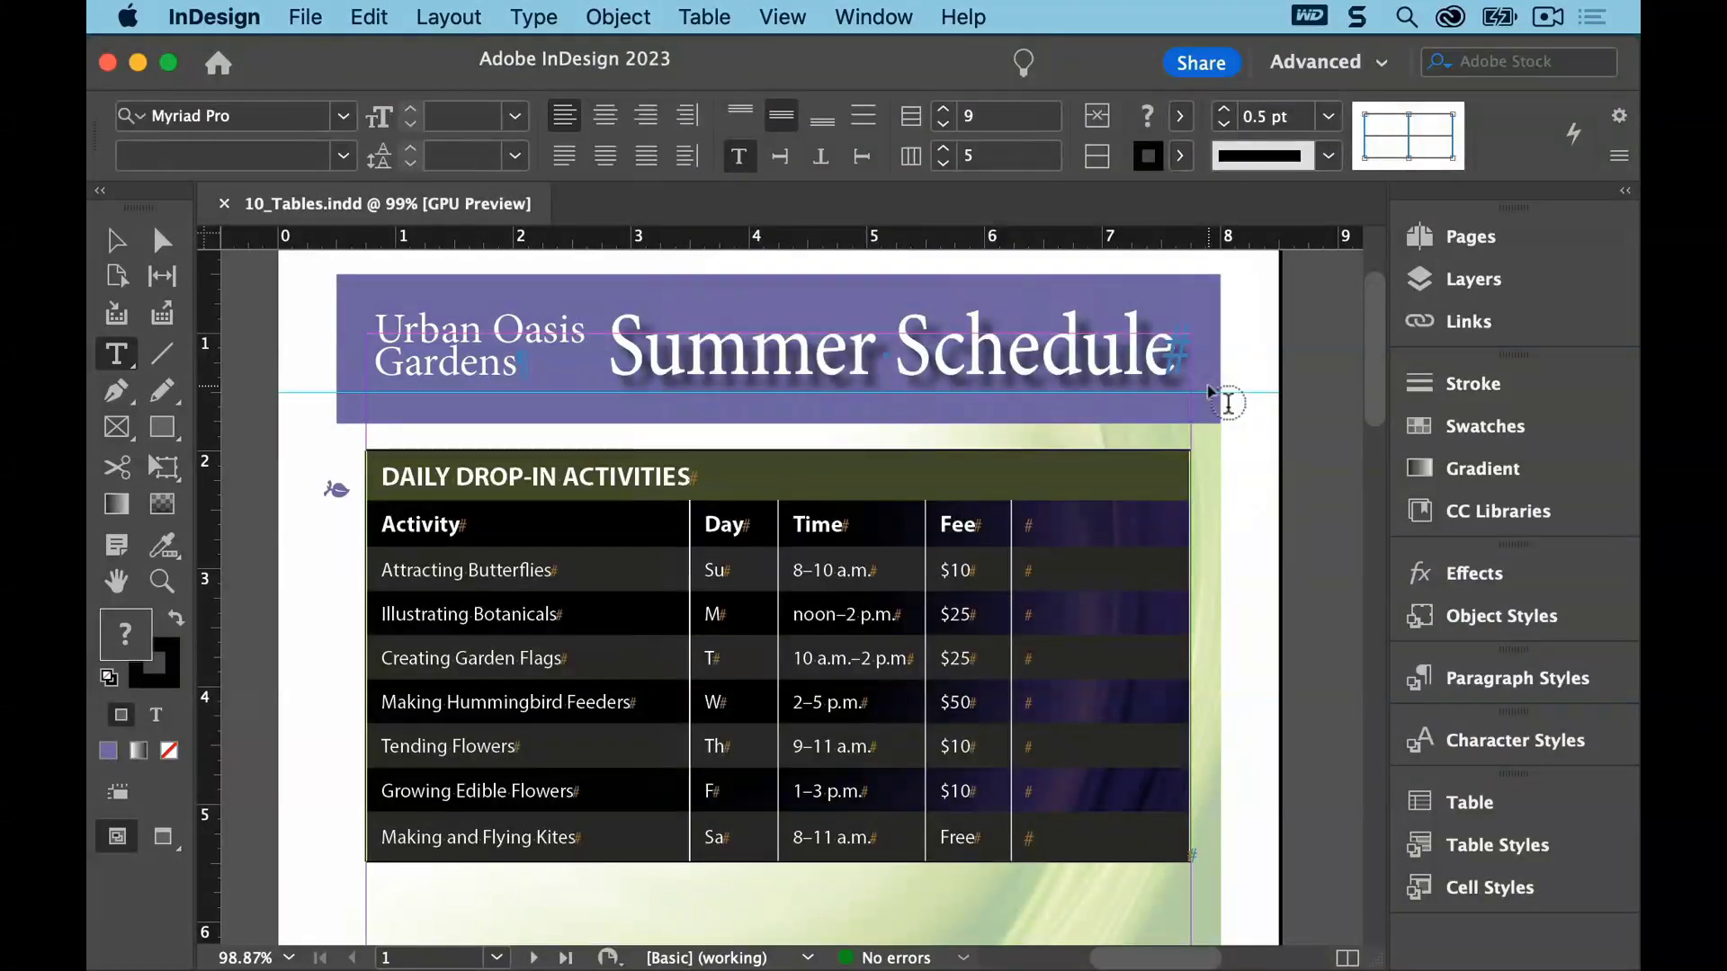
left_click(703, 16)
mouse_move(747, 159)
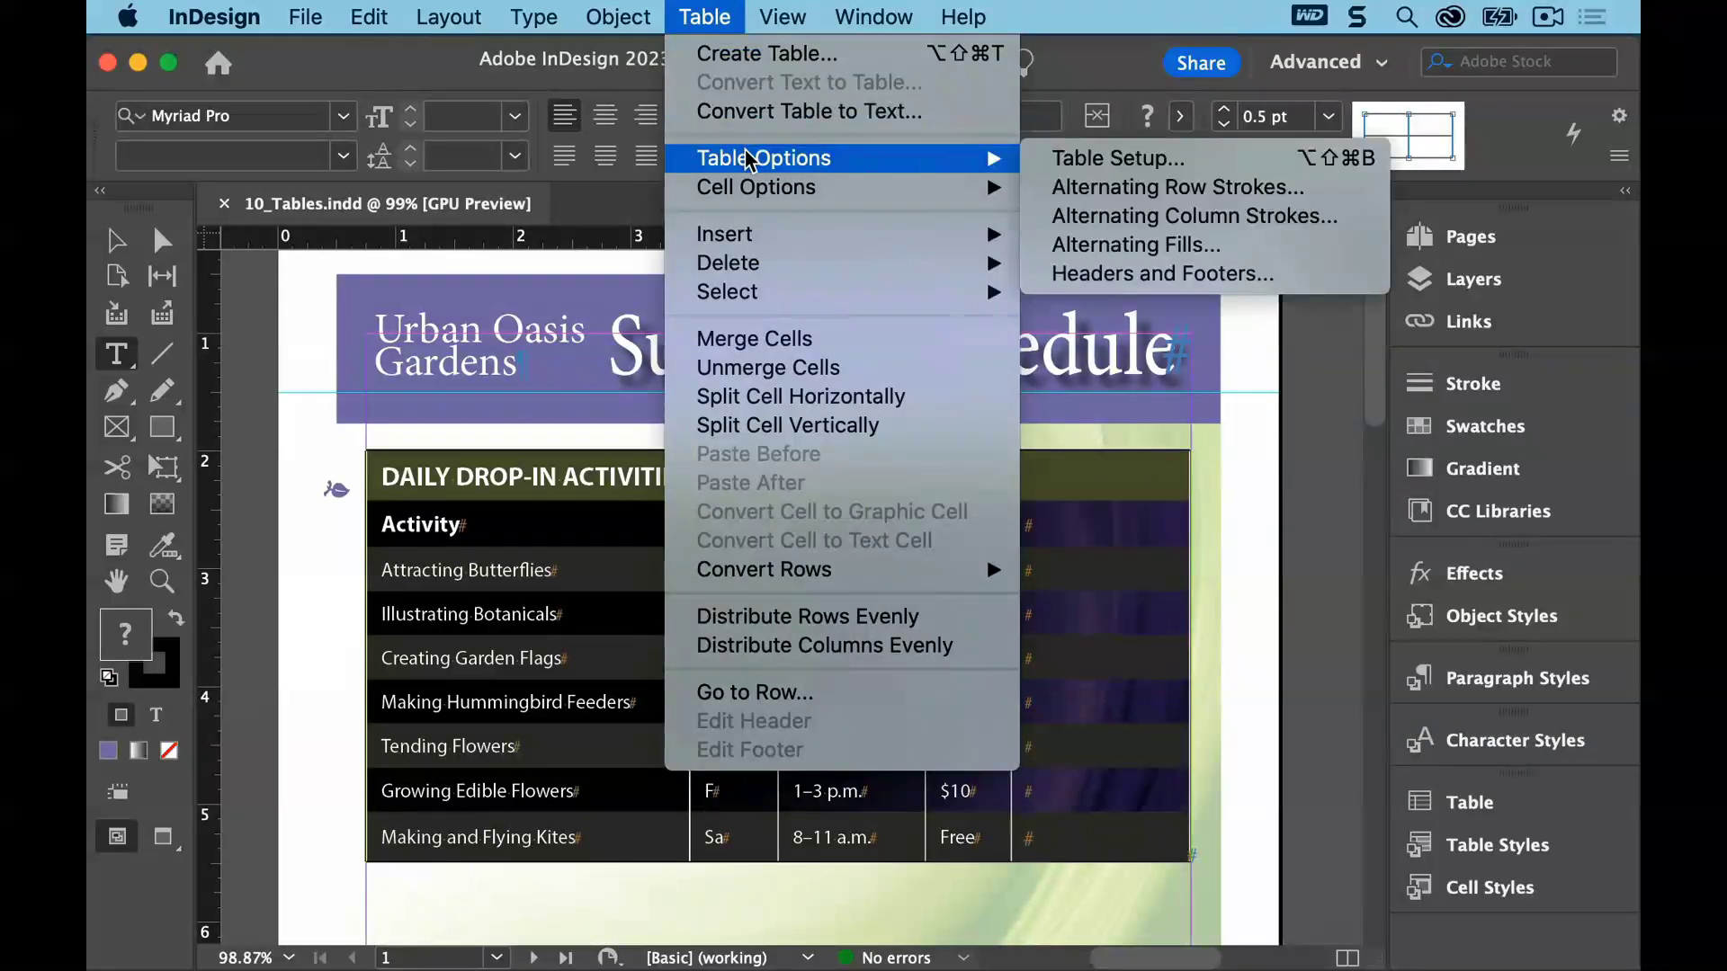
left_click(1108, 159)
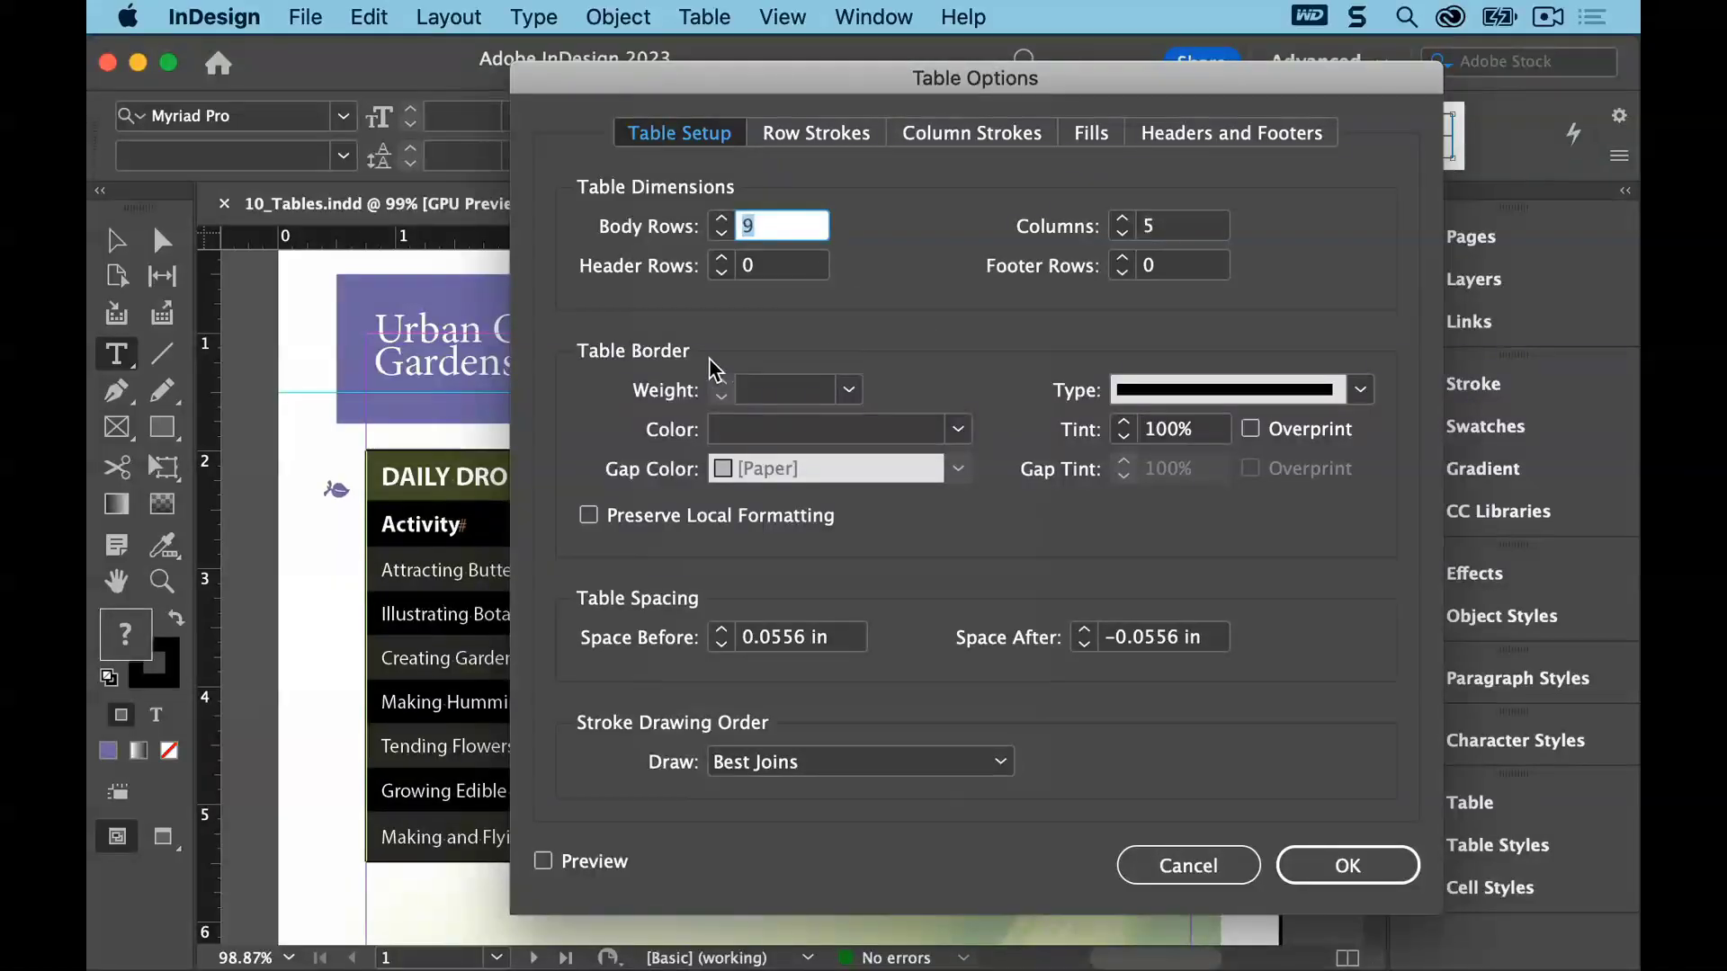
left_click(779, 392)
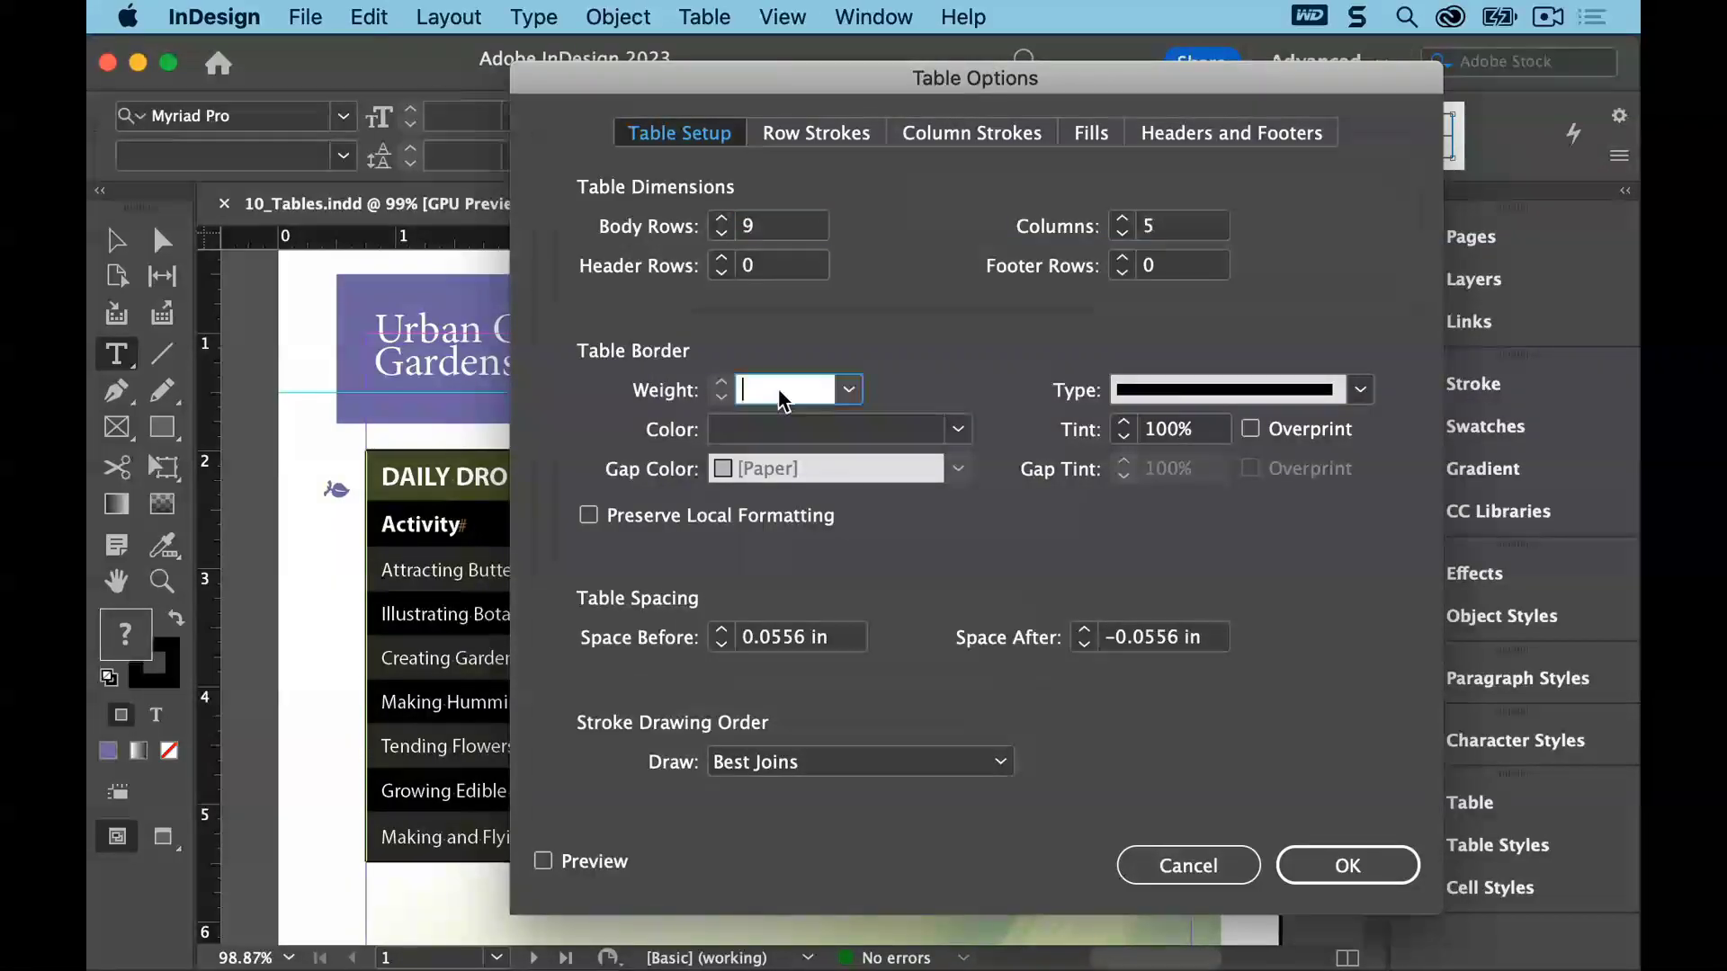
left_click(850, 390)
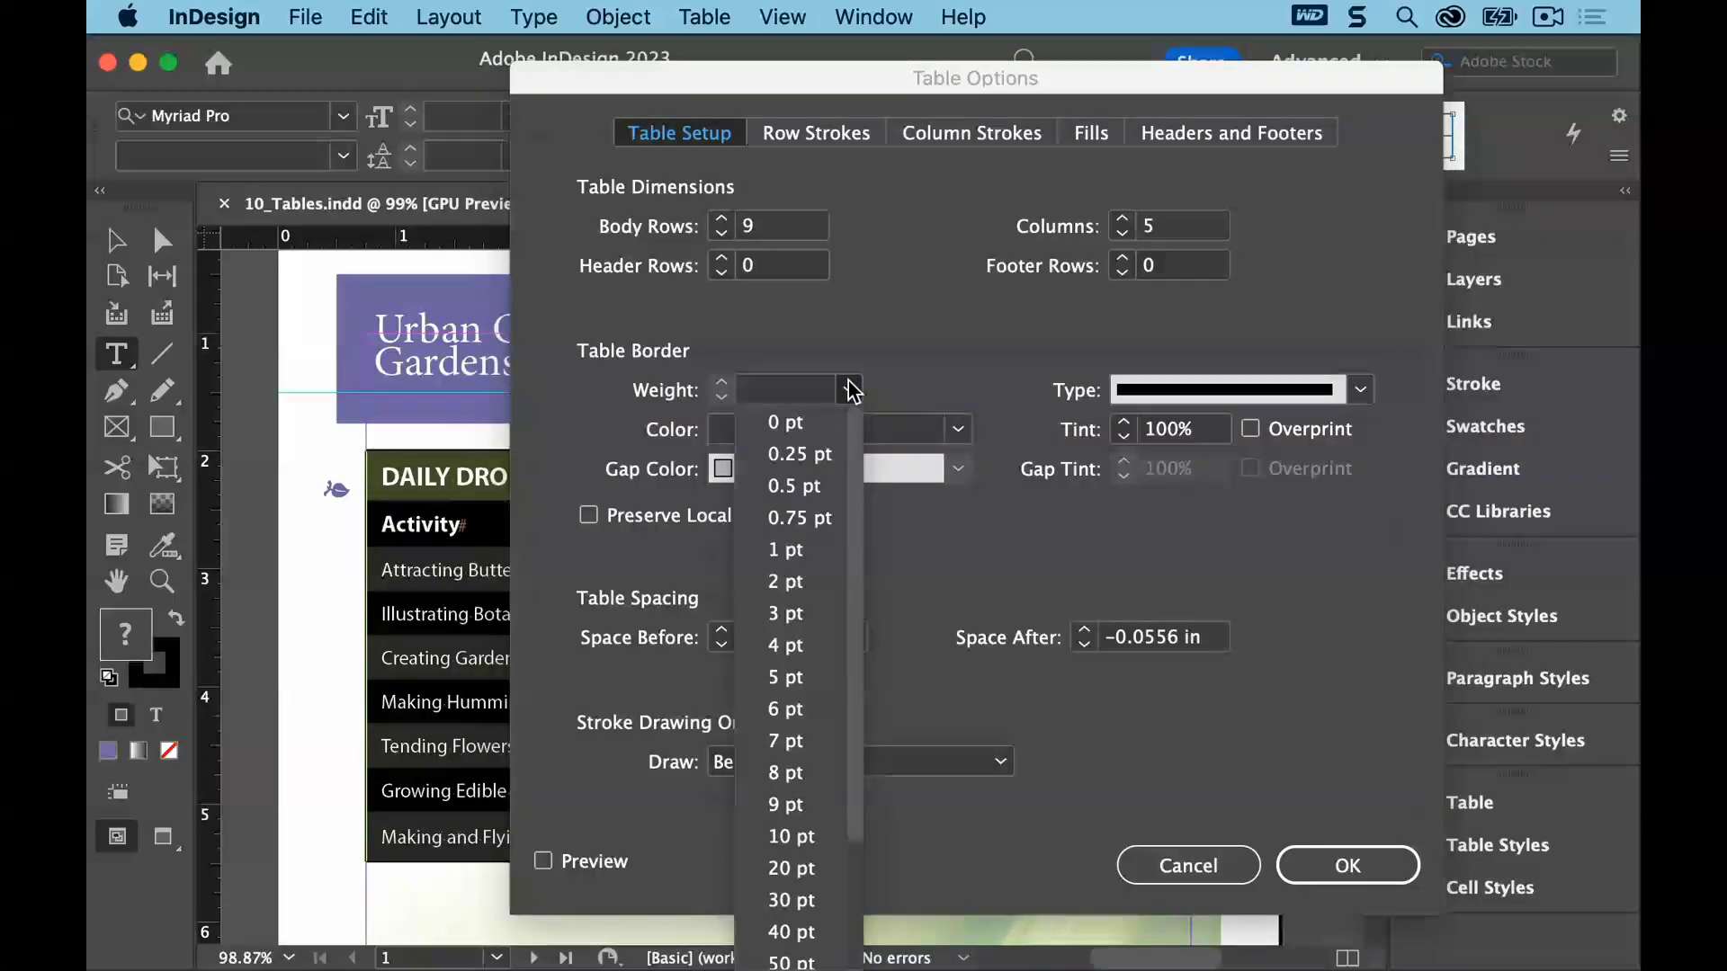
left_click(814, 486)
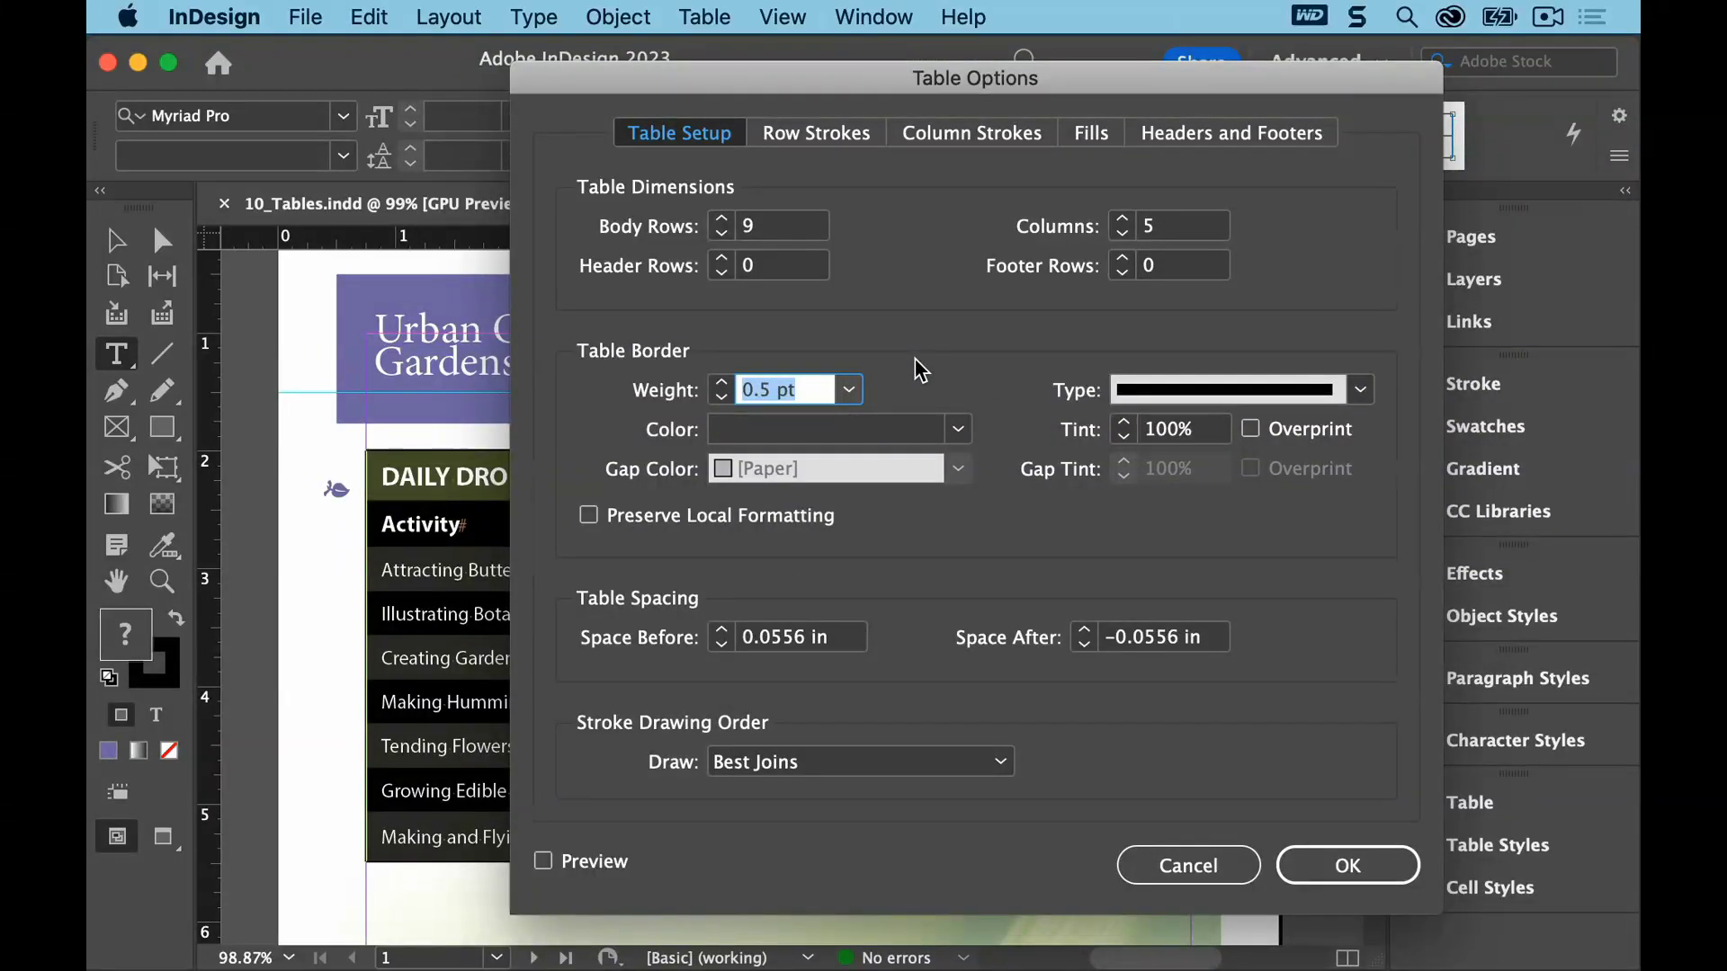
left_click(1324, 851)
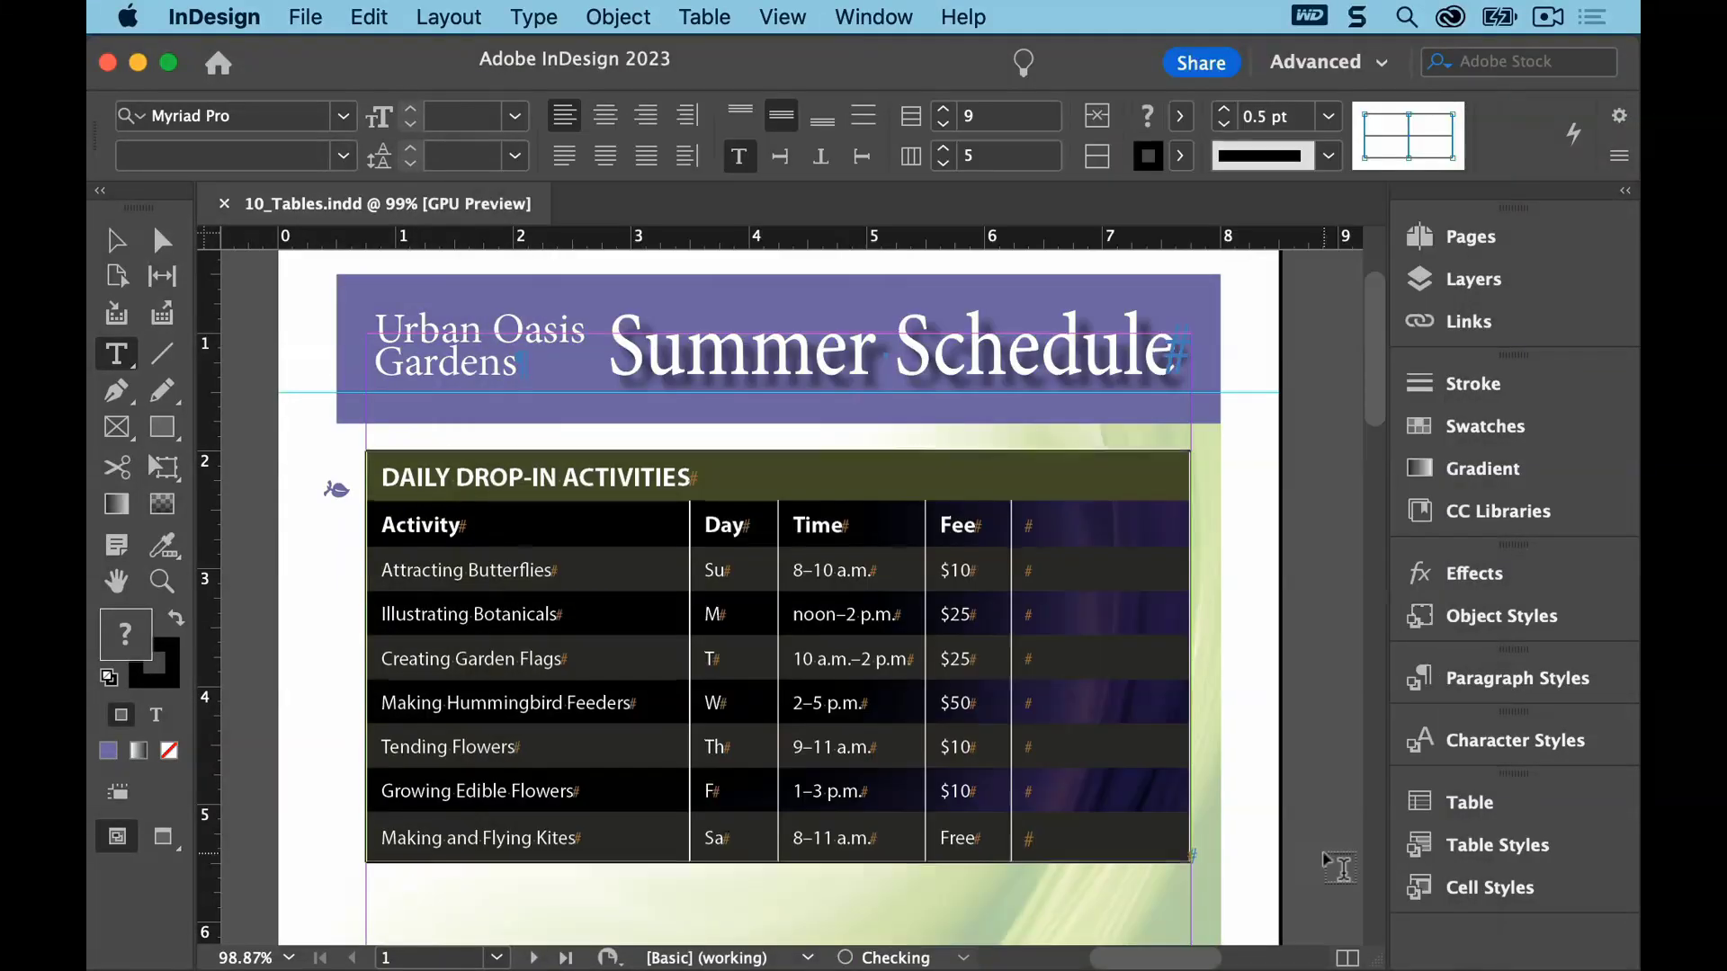
left_click(371, 16)
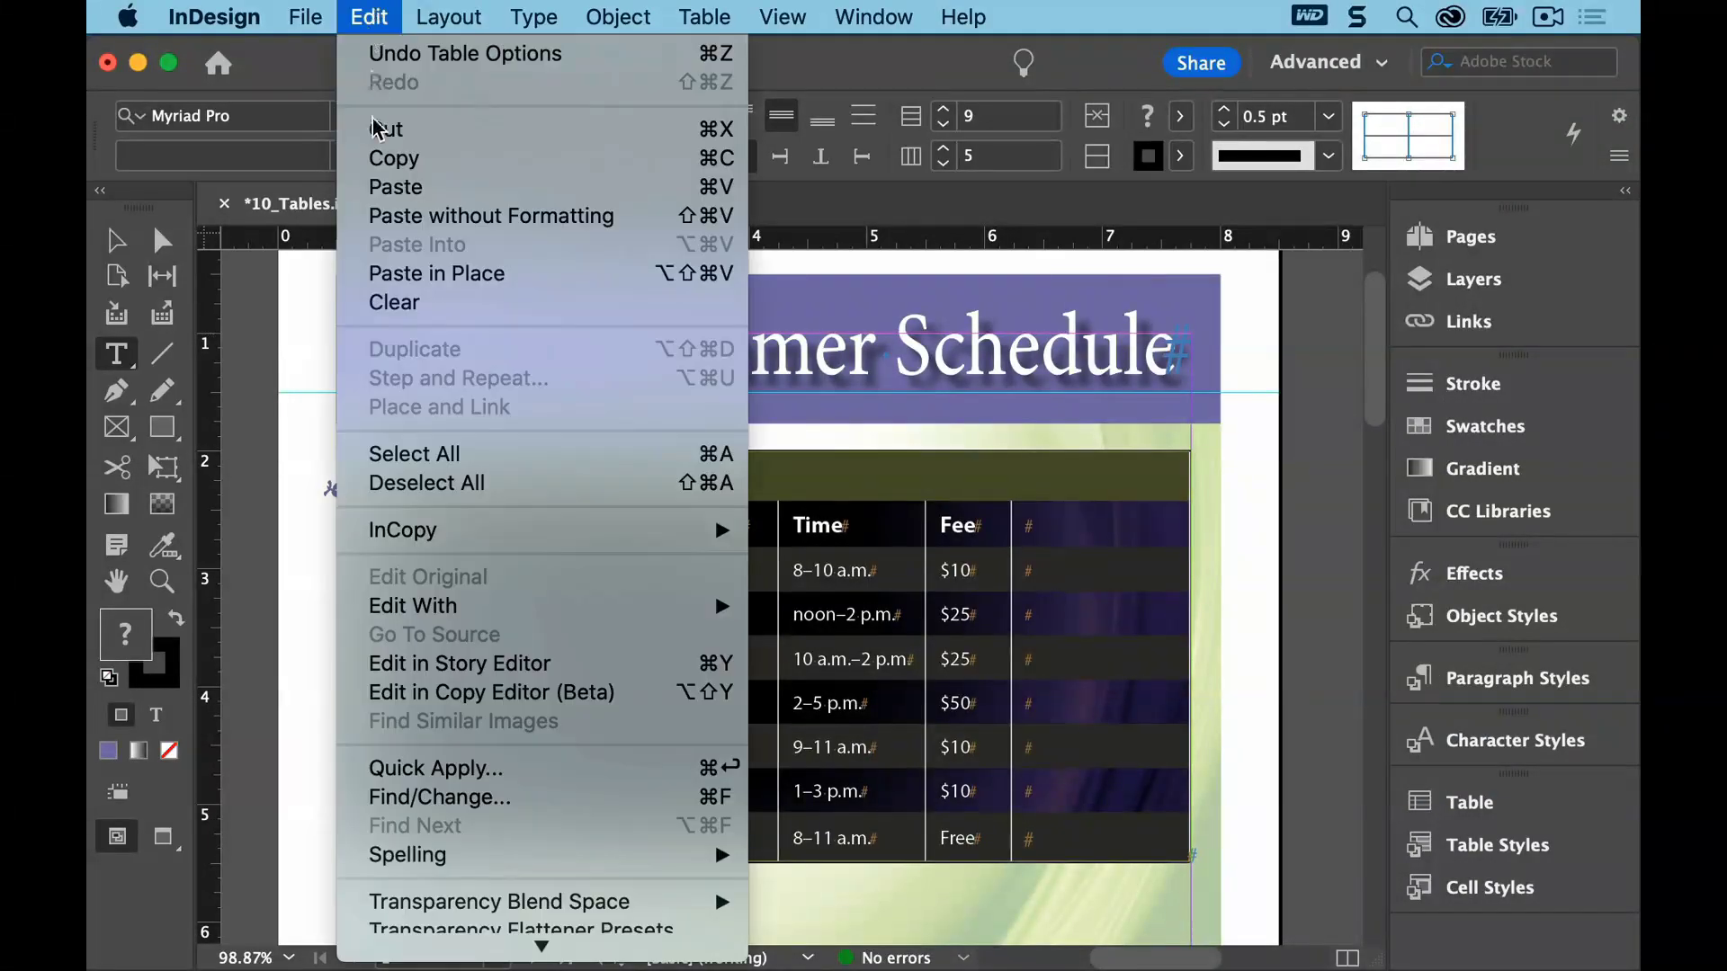
left_click(430, 486)
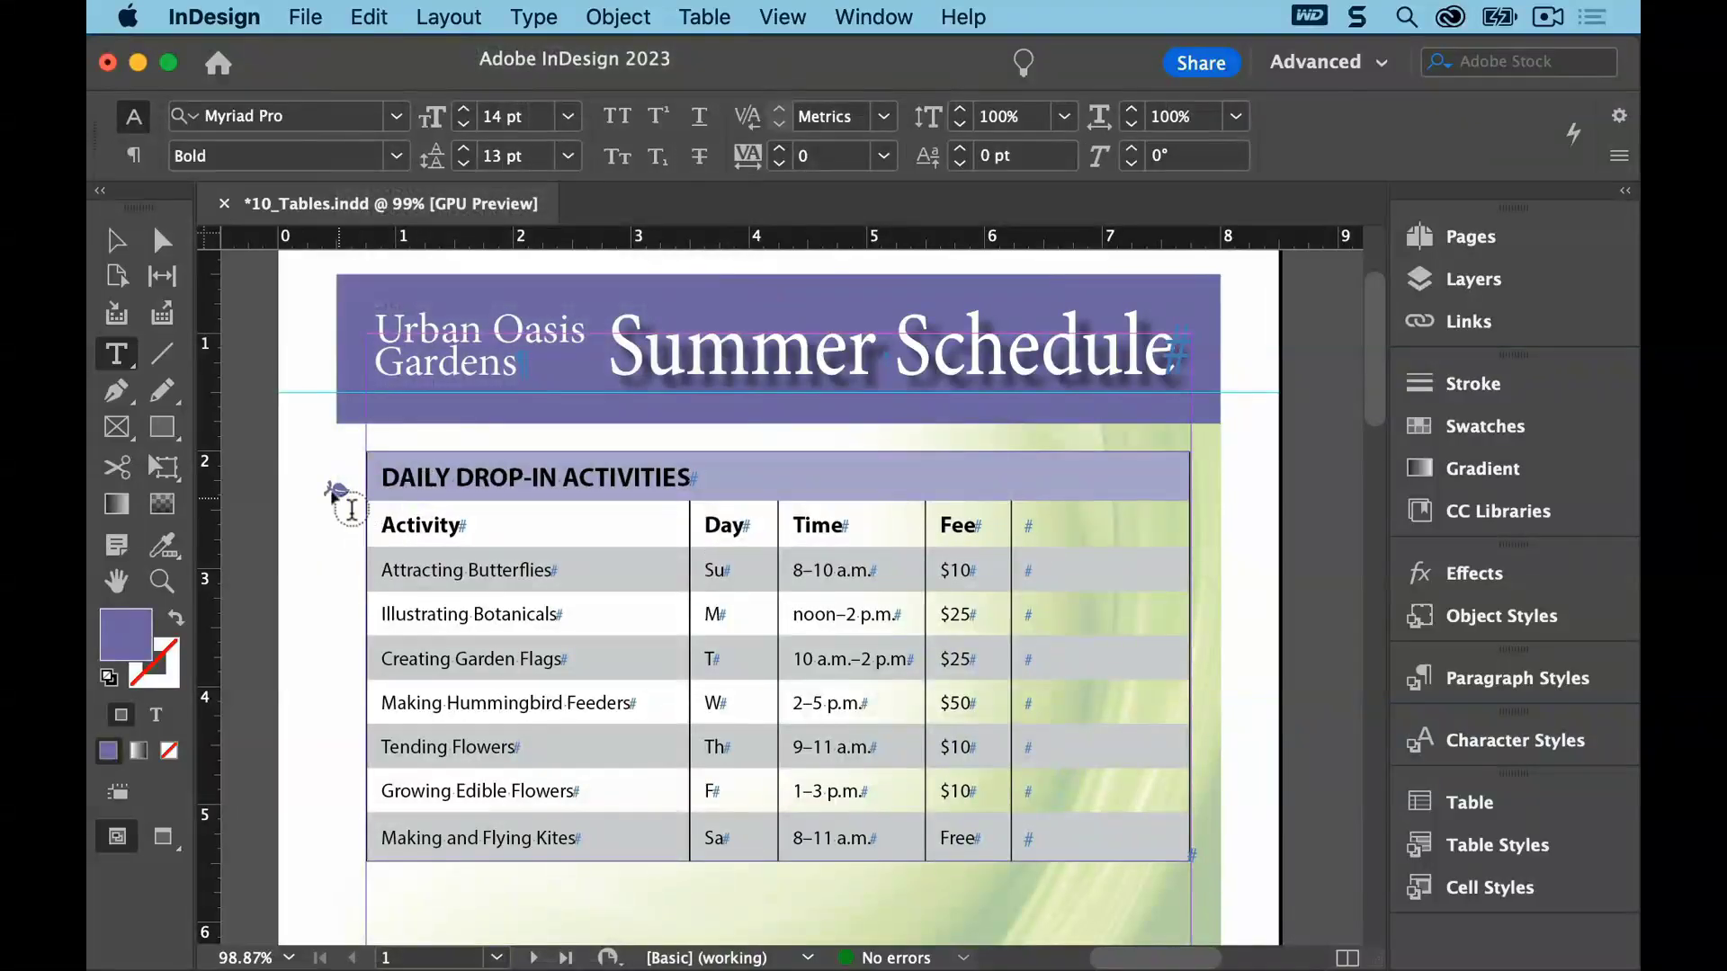
Check the table in the Preview screen mode, return to the Normal screen mode and save the document
left_click(779, 16)
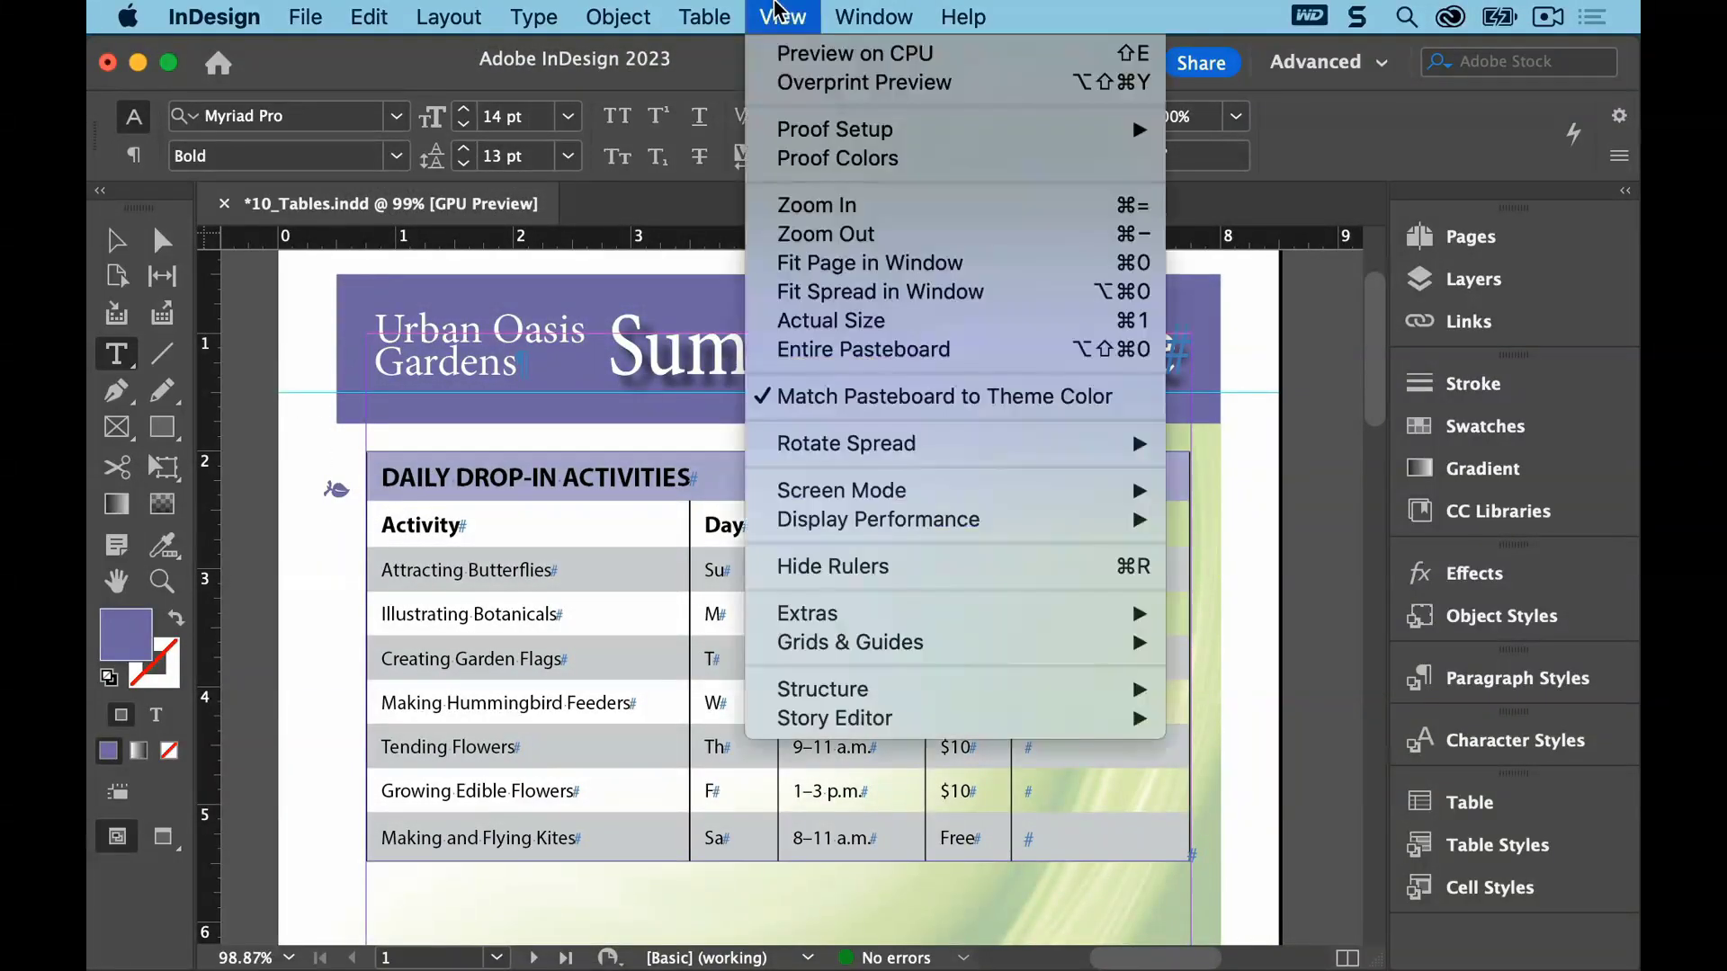
mouse_move(895, 487)
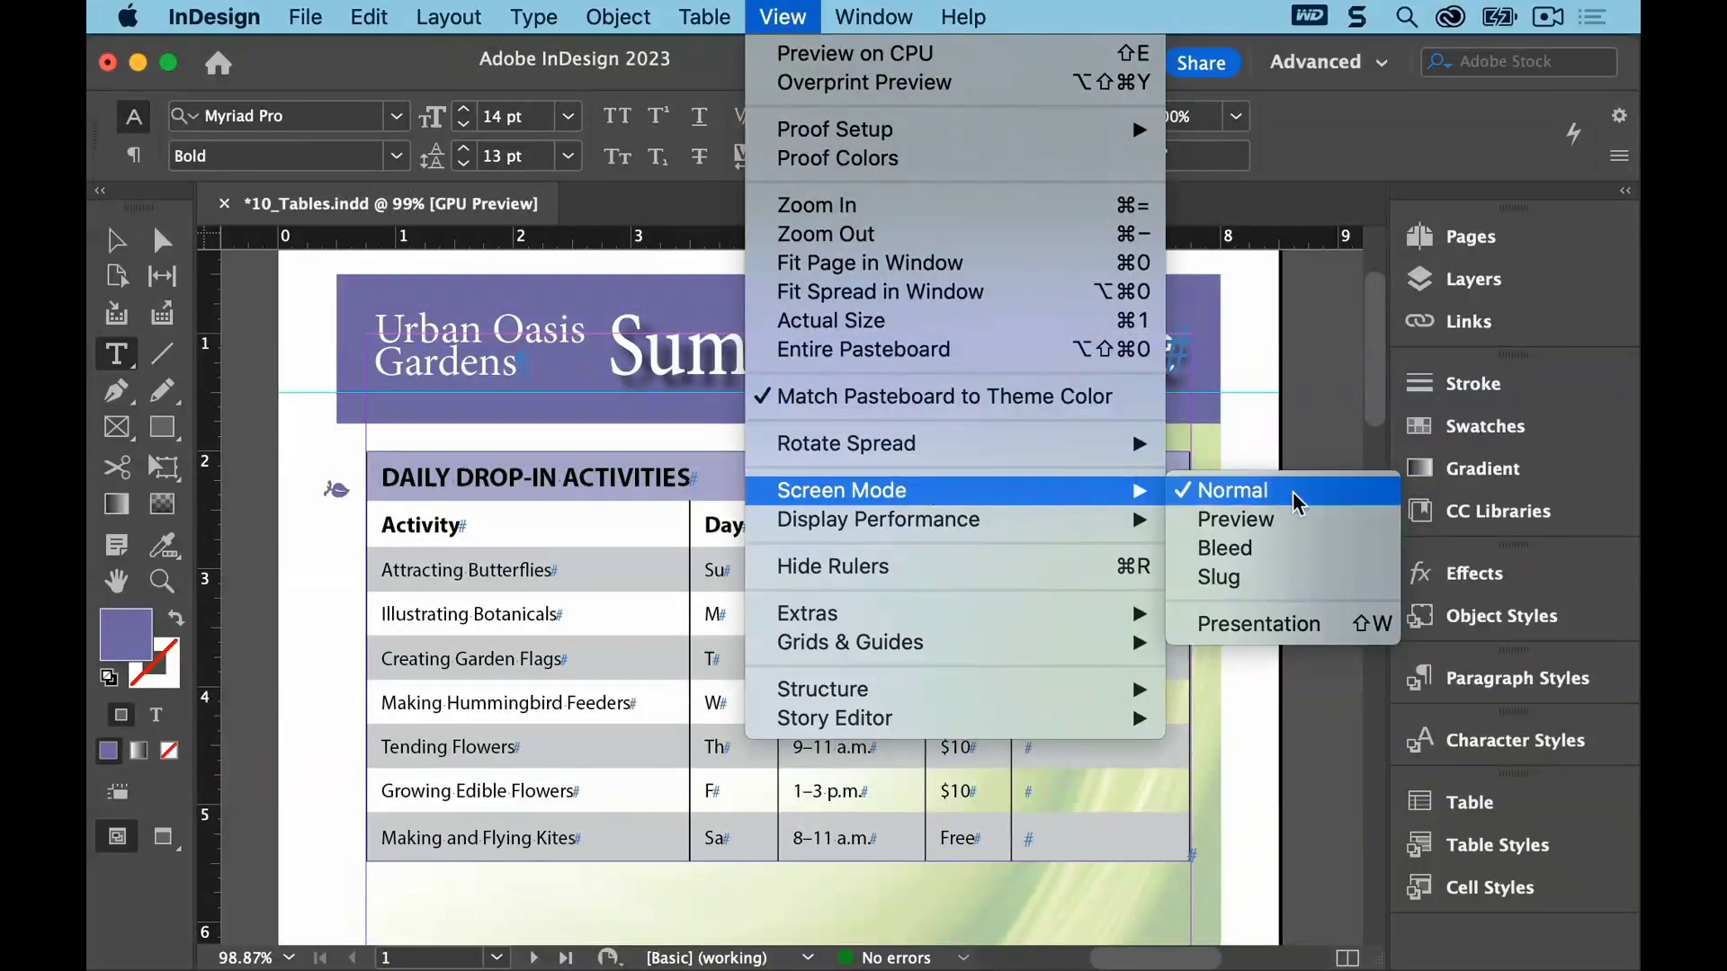
left_click(1309, 527)
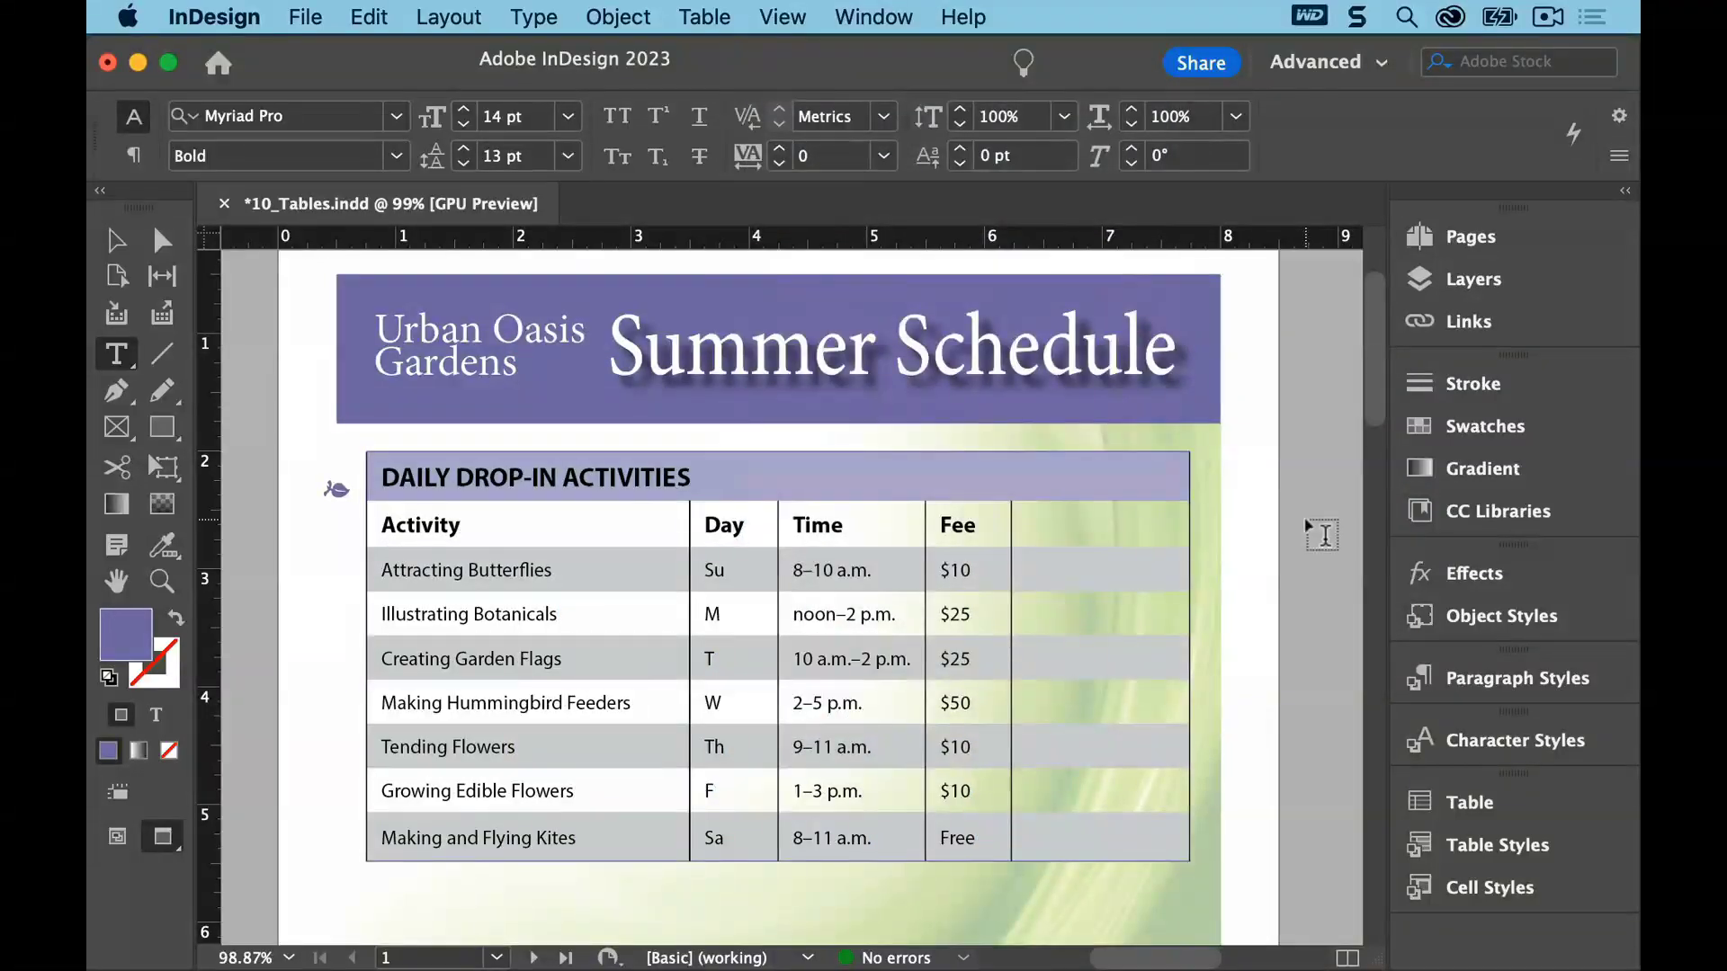
left_click(781, 17)
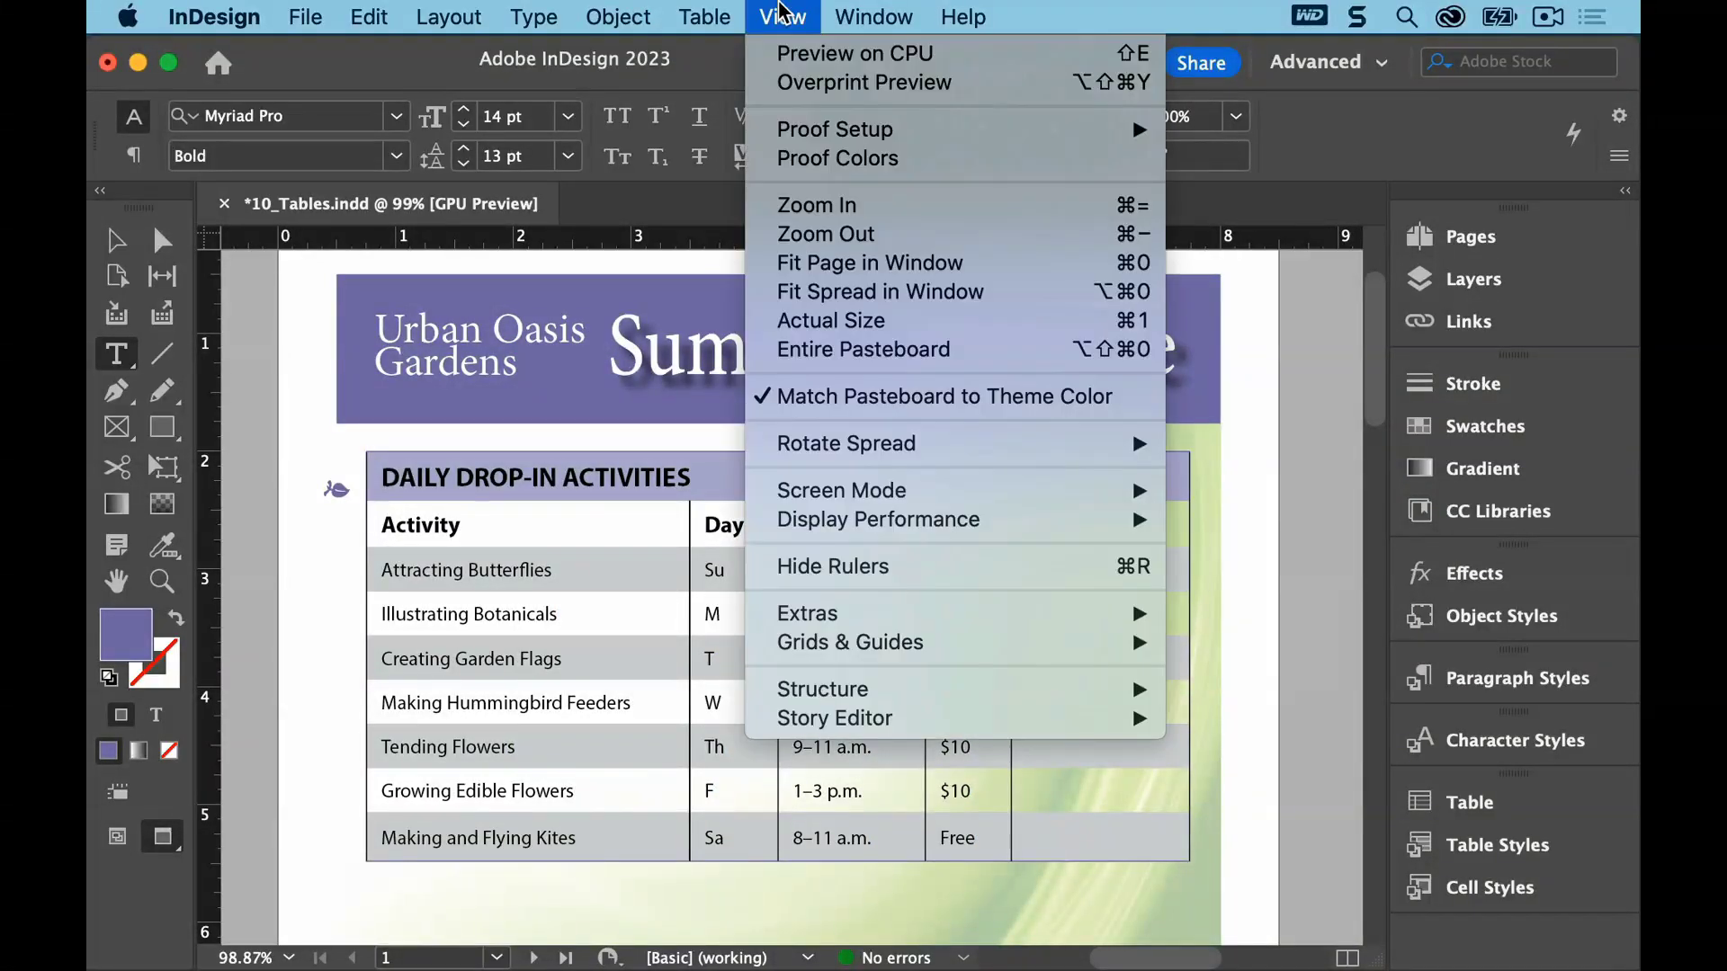
mouse_move(959, 500)
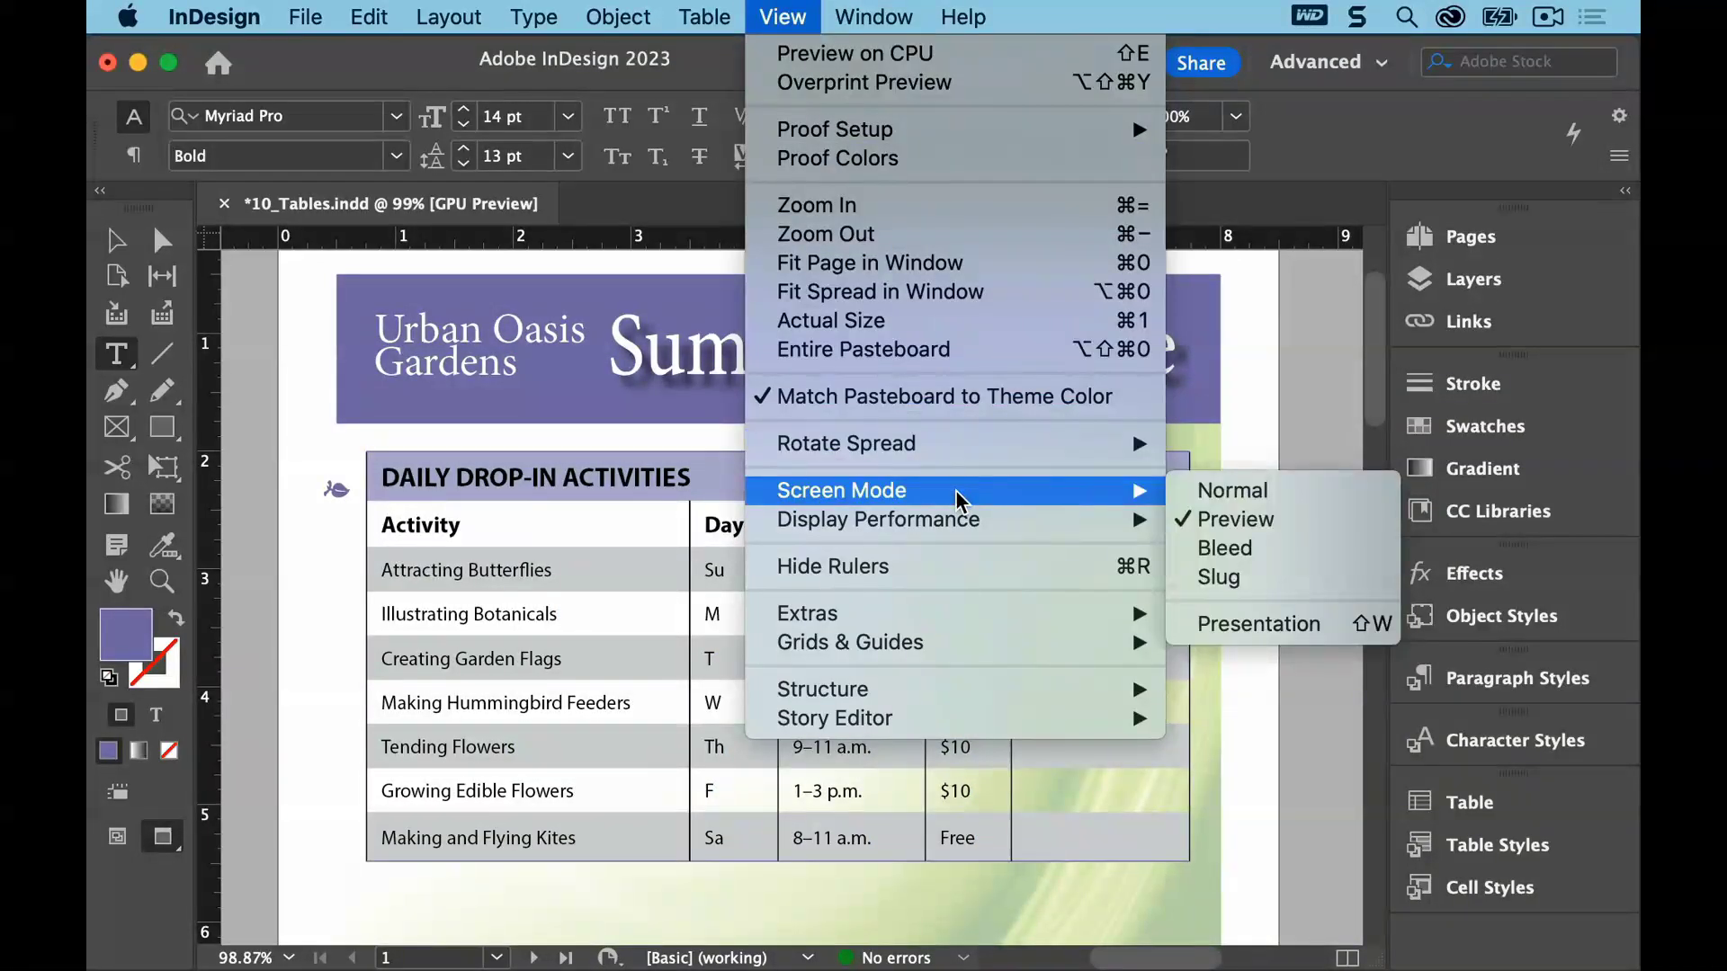
left_click(1300, 492)
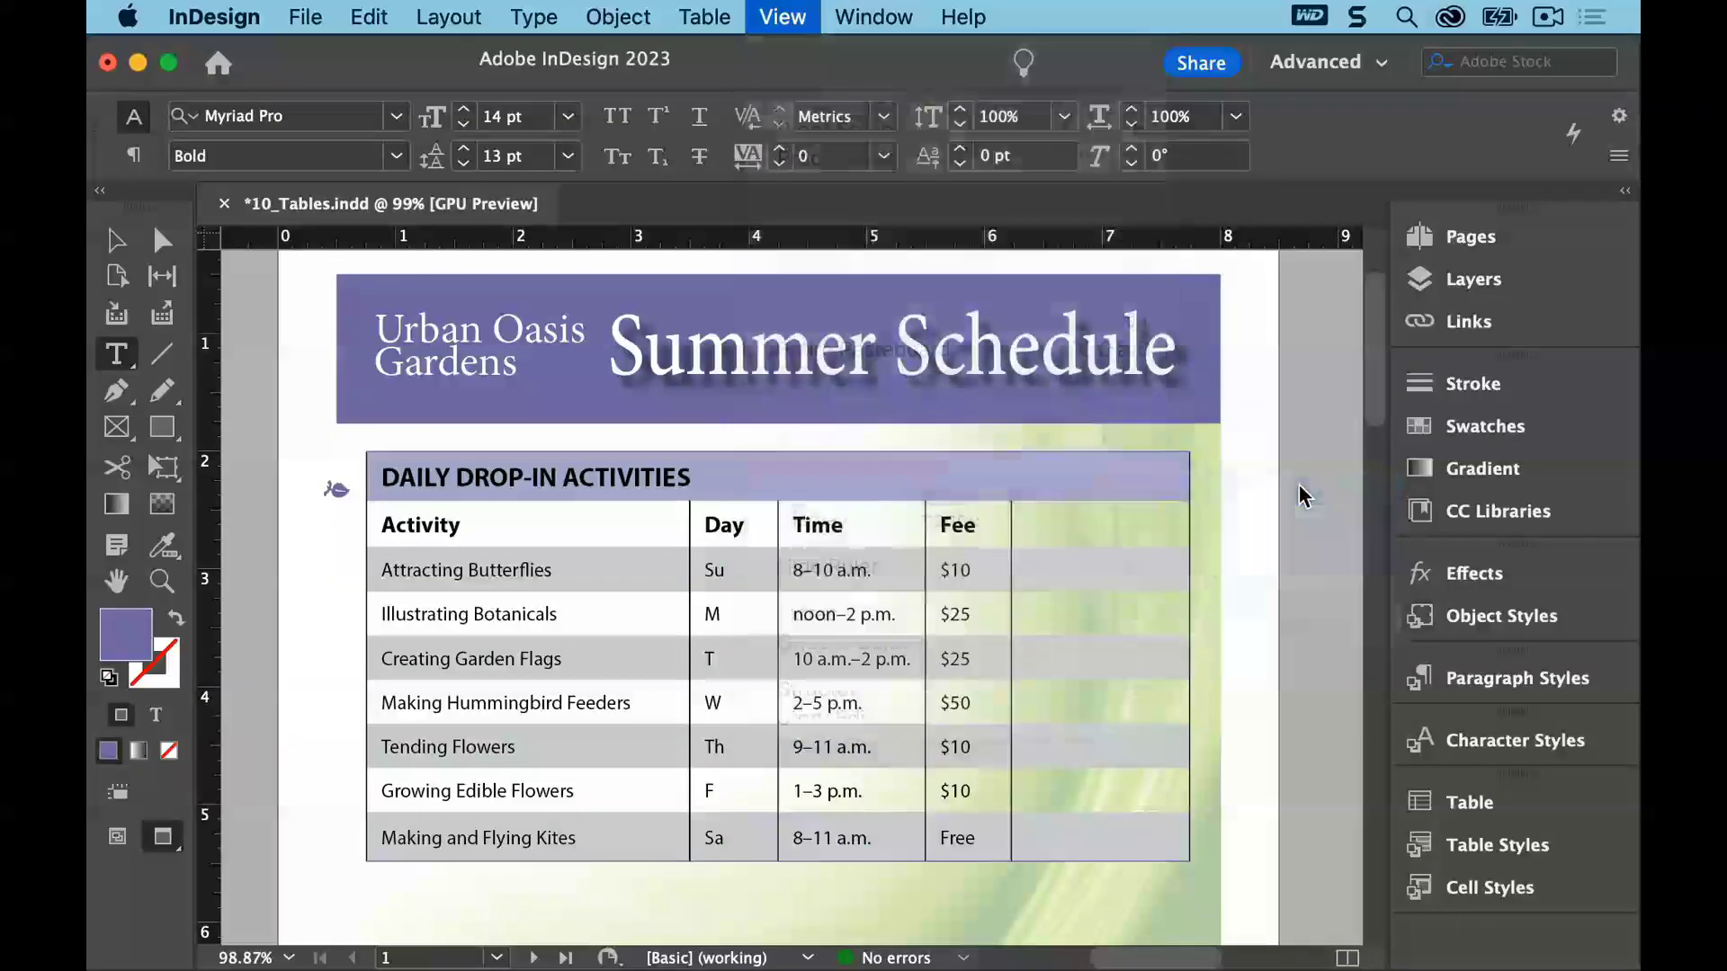
left_click(303, 17)
left_click(311, 188)
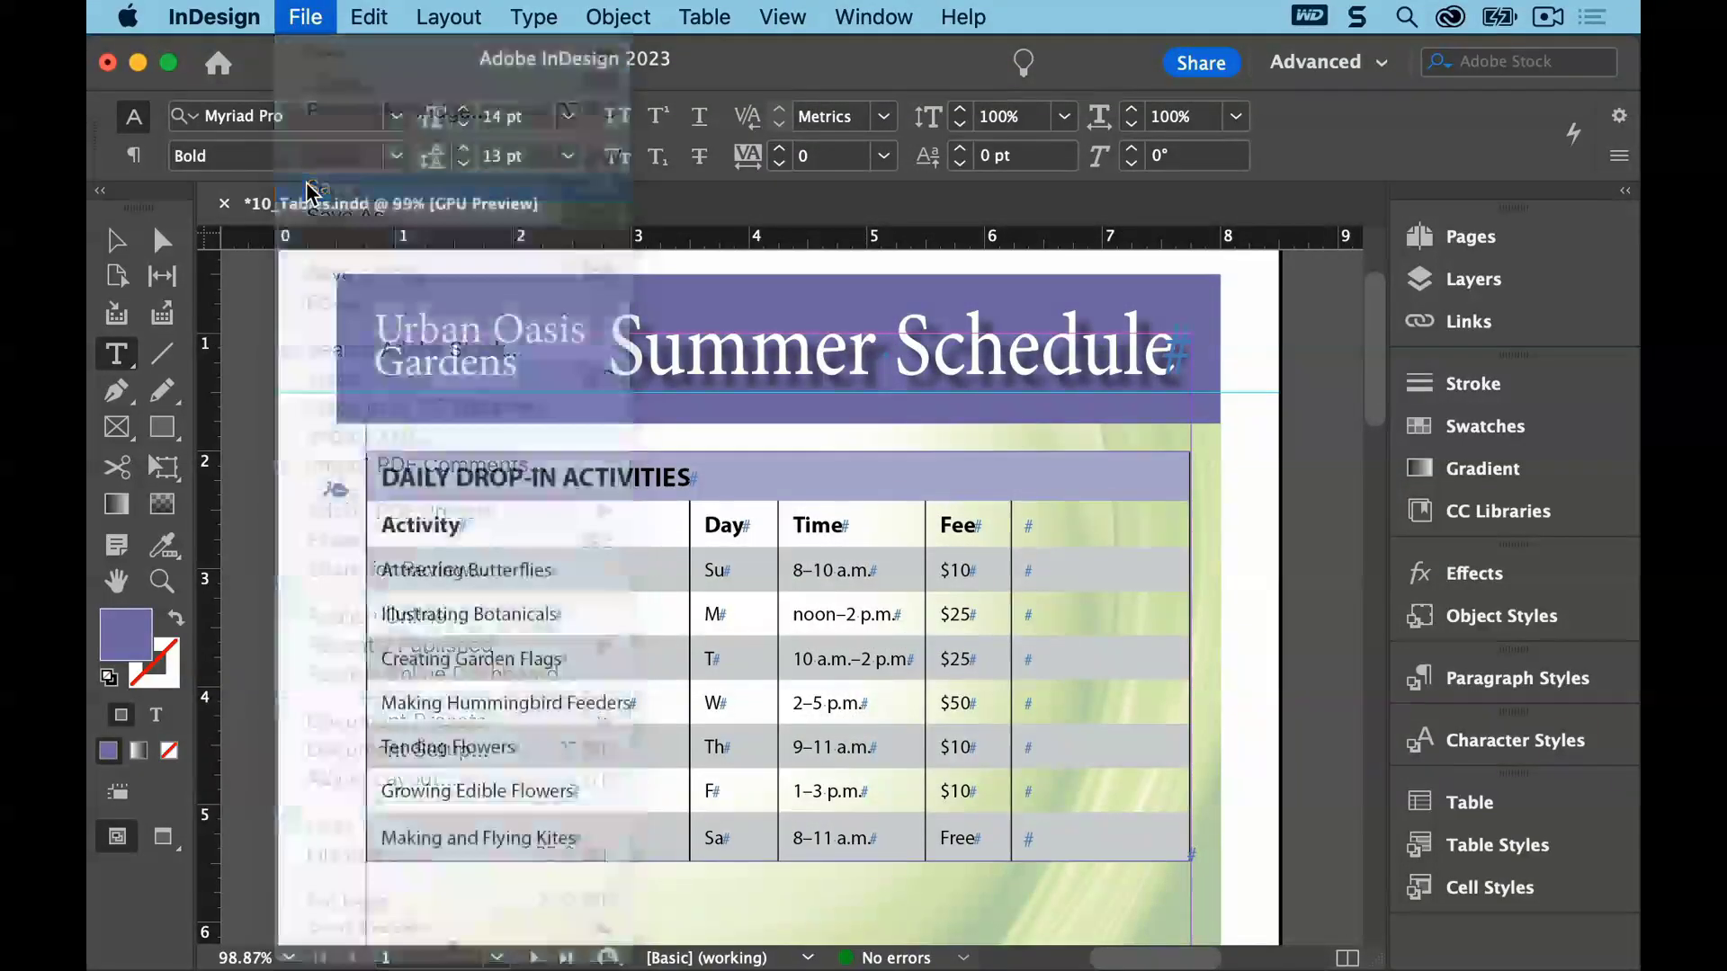
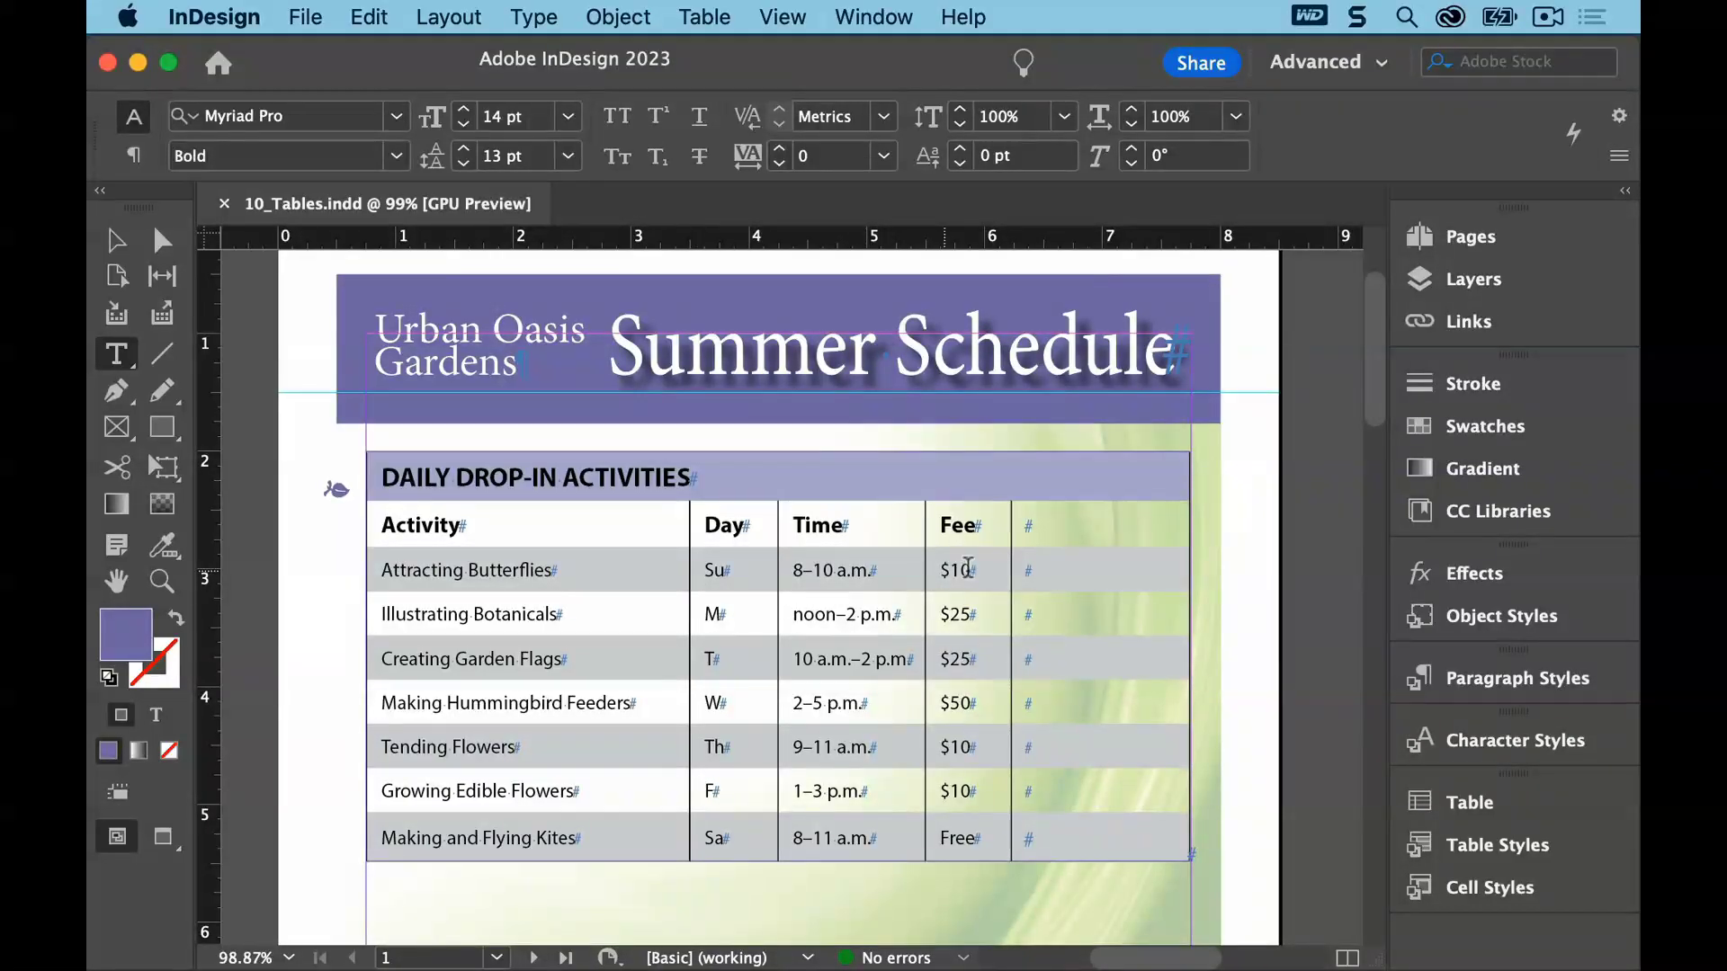
Select the empty last cell of the Attracting Butterflies row and convert it to a graphic cell
left_click(1049, 574)
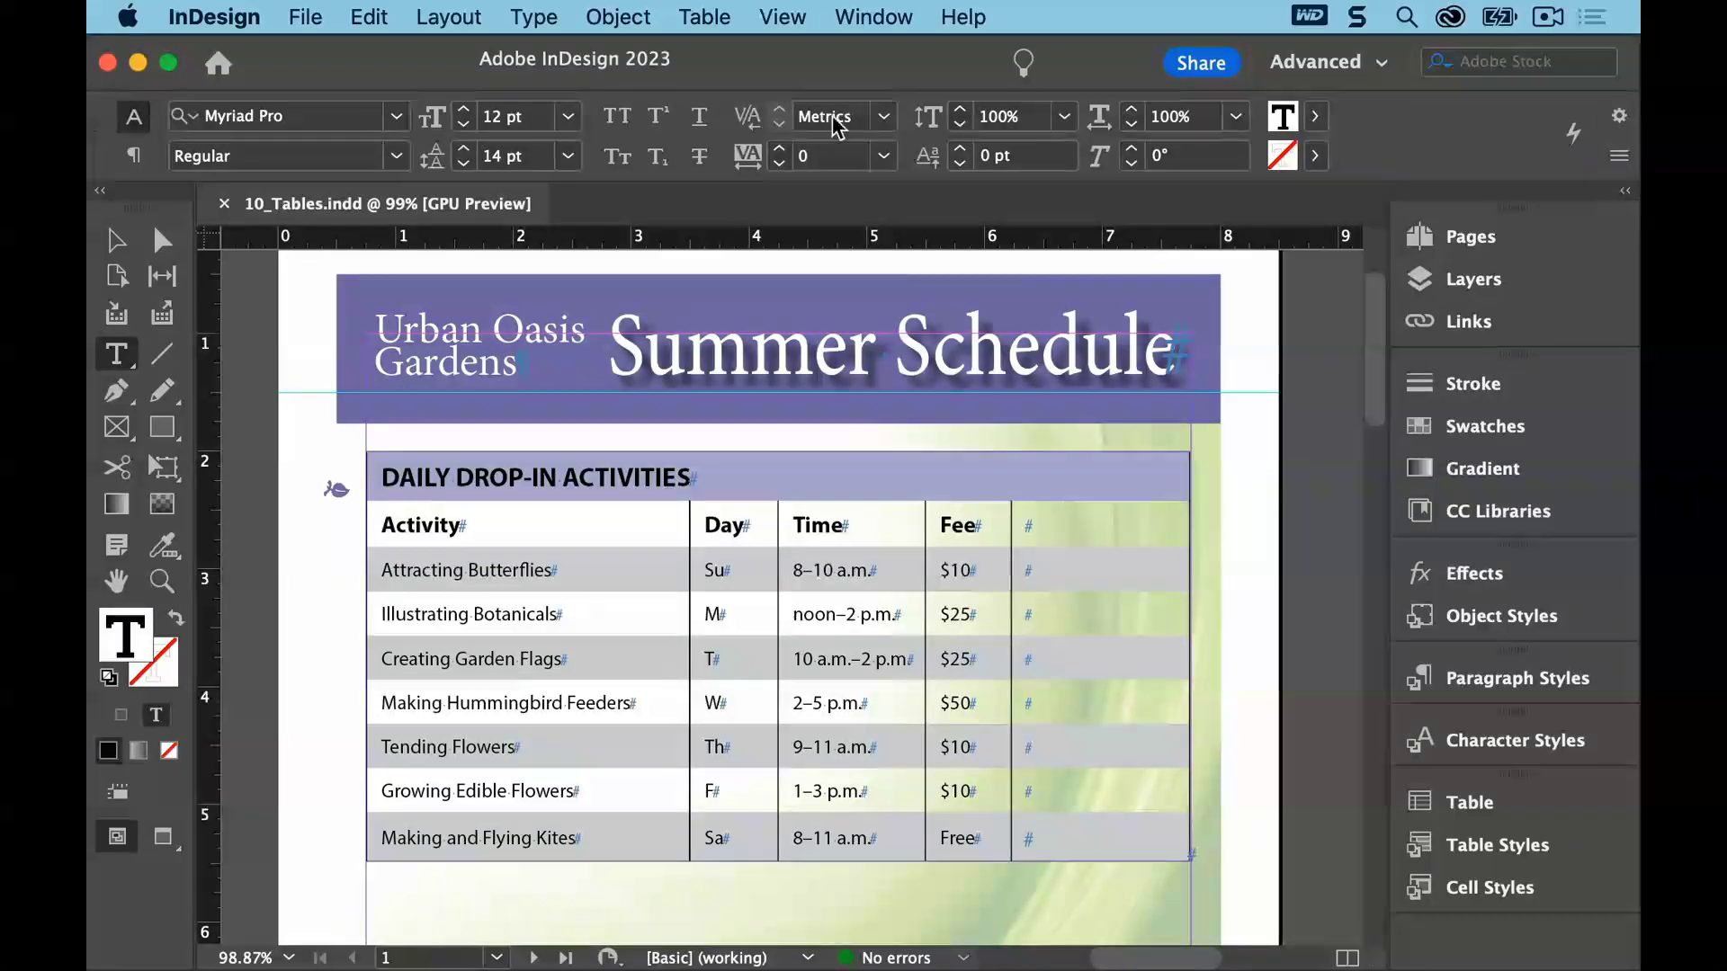
left_click(687, 16)
mouse_move(771, 292)
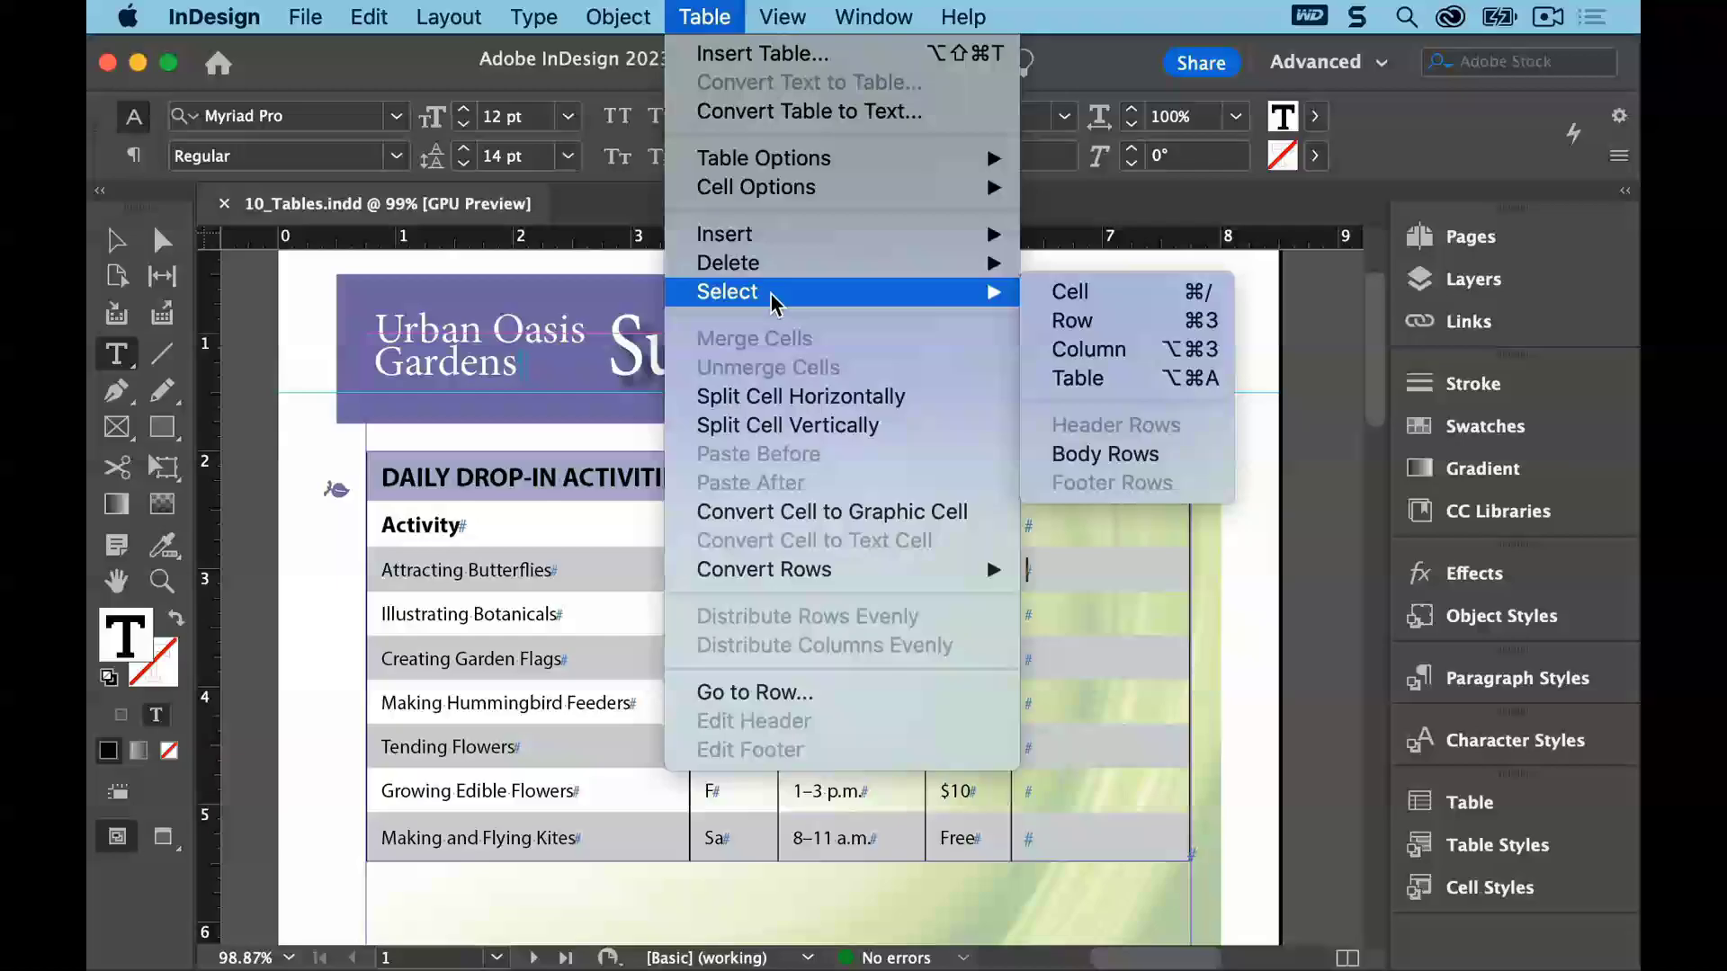
left_click(1127, 300)
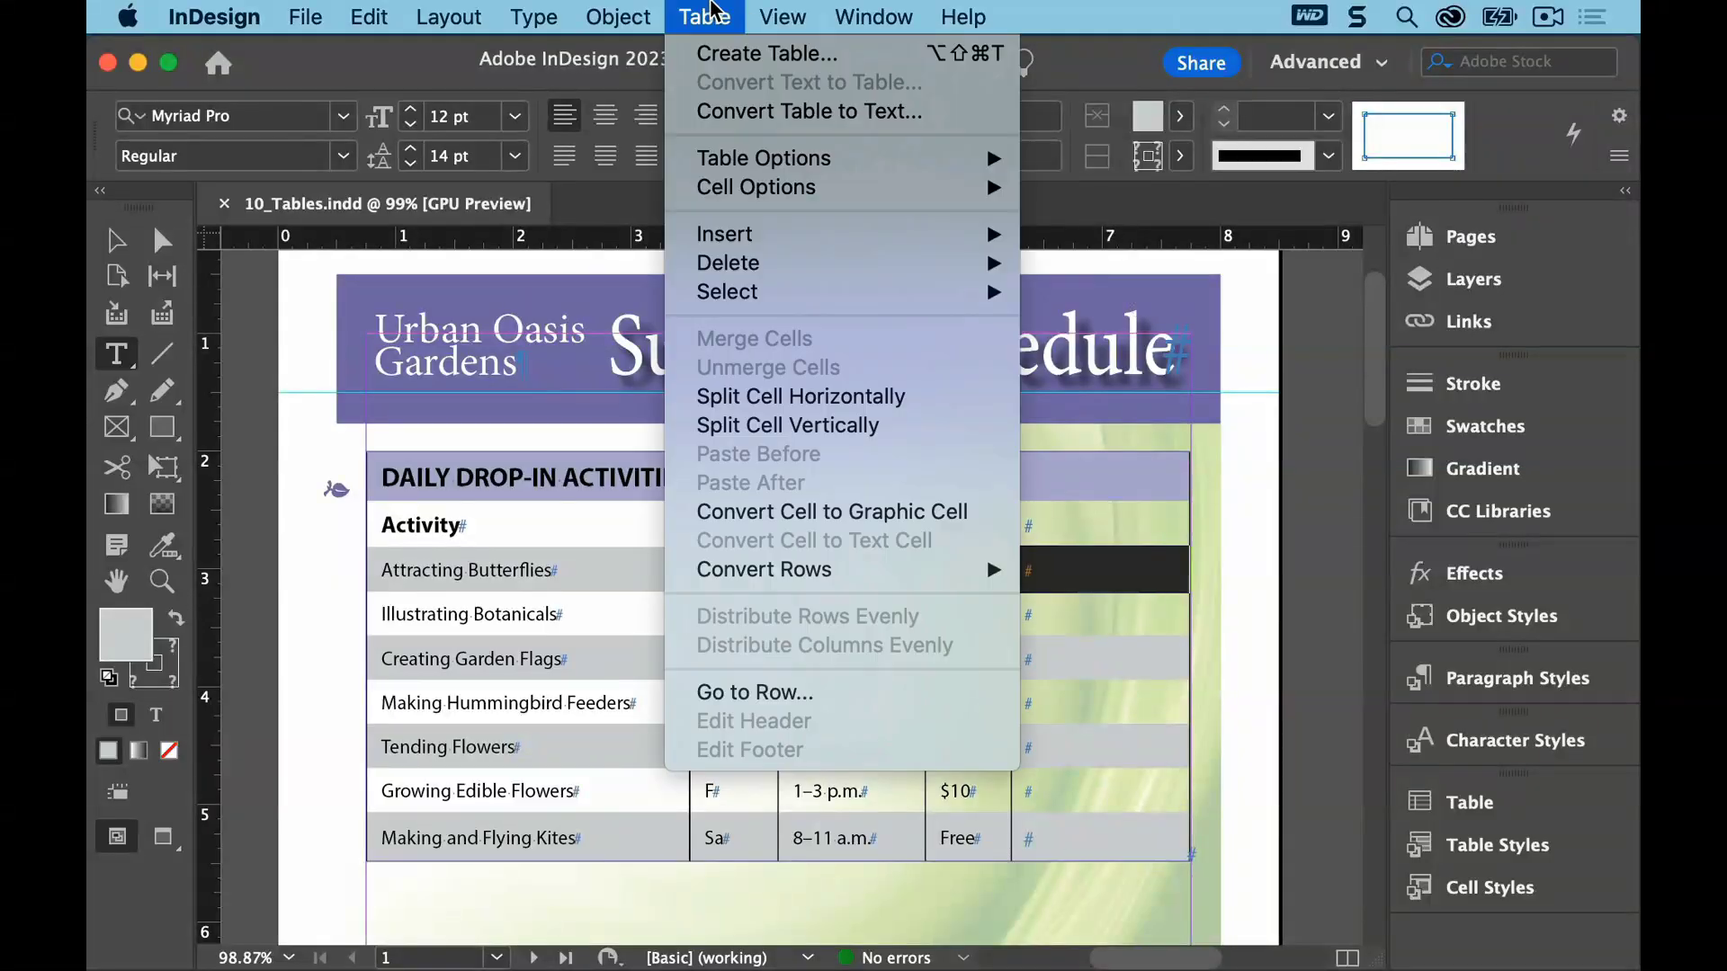
left_click(715, 14)
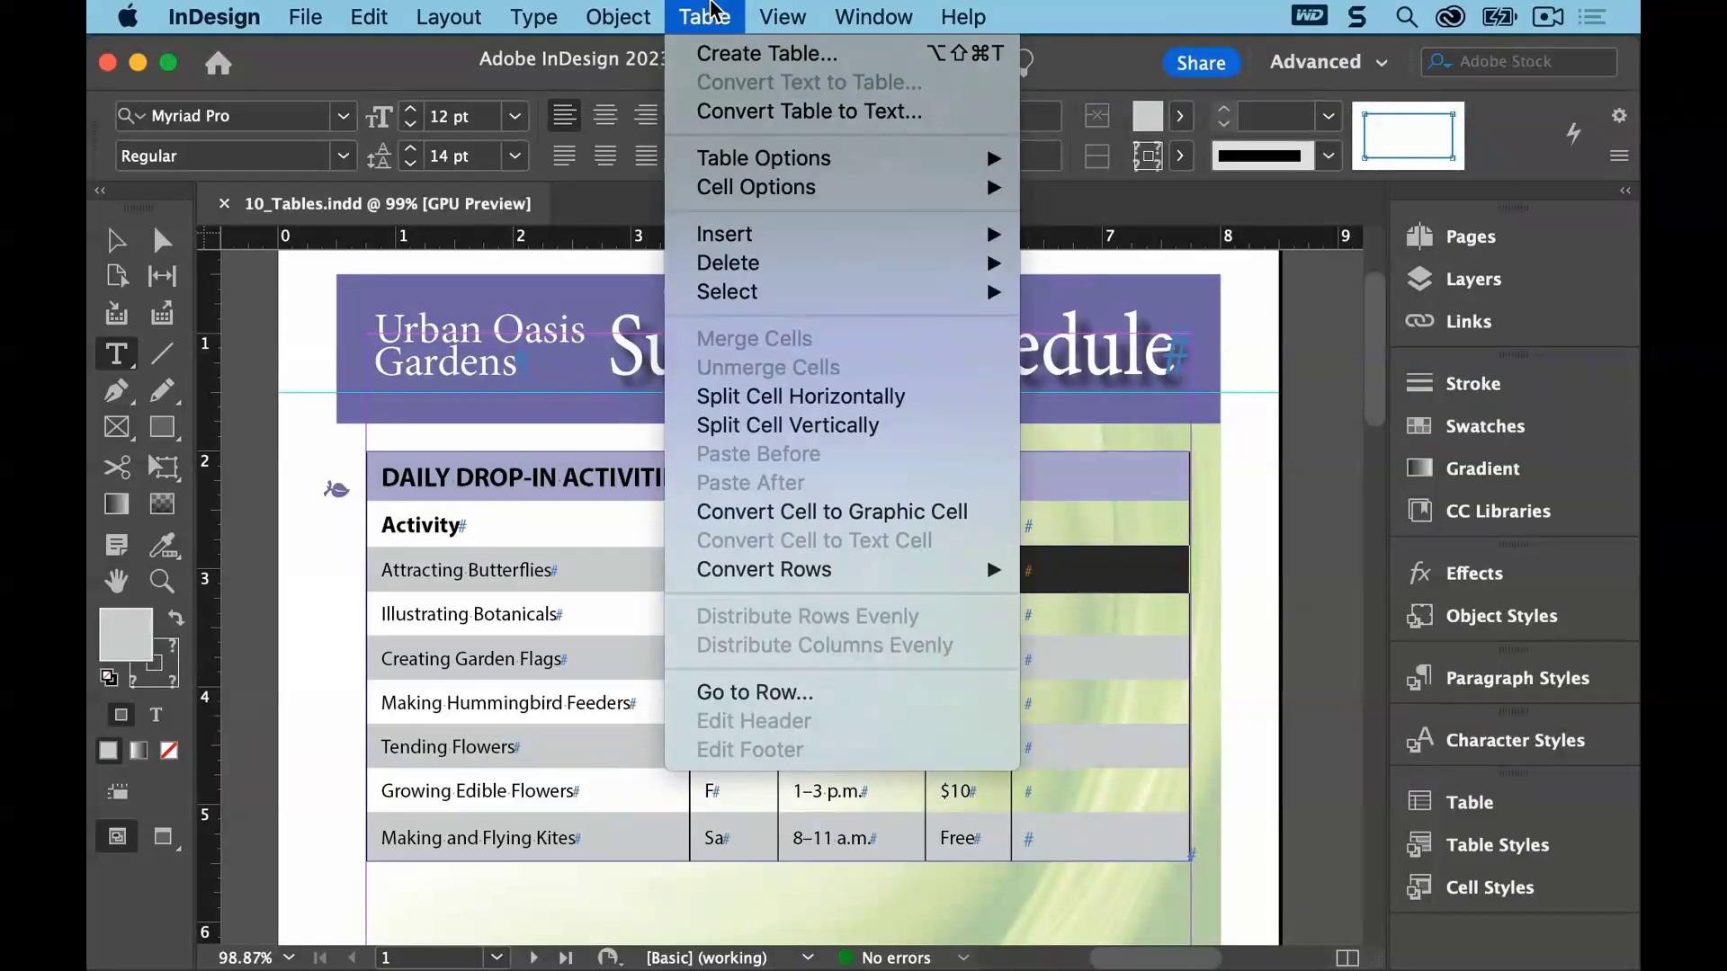
left_click(820, 511)
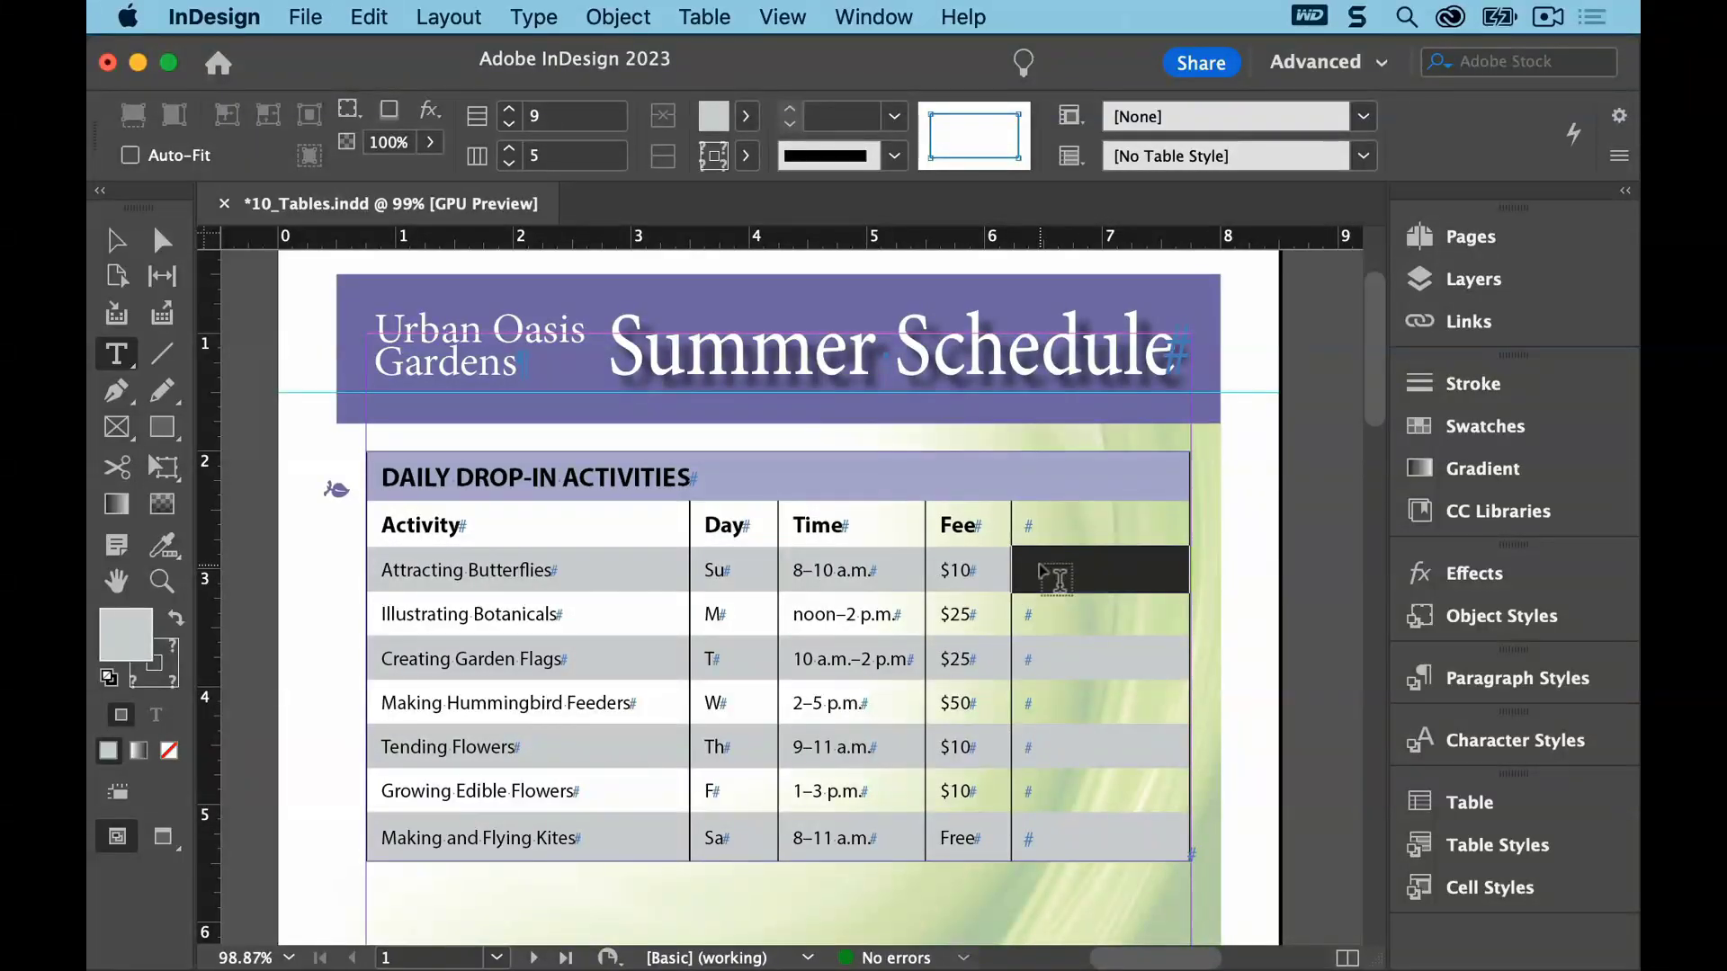
Convert the empty last cell of the Creating Garden Flags row to a graphic cell
left_click(1042, 662)
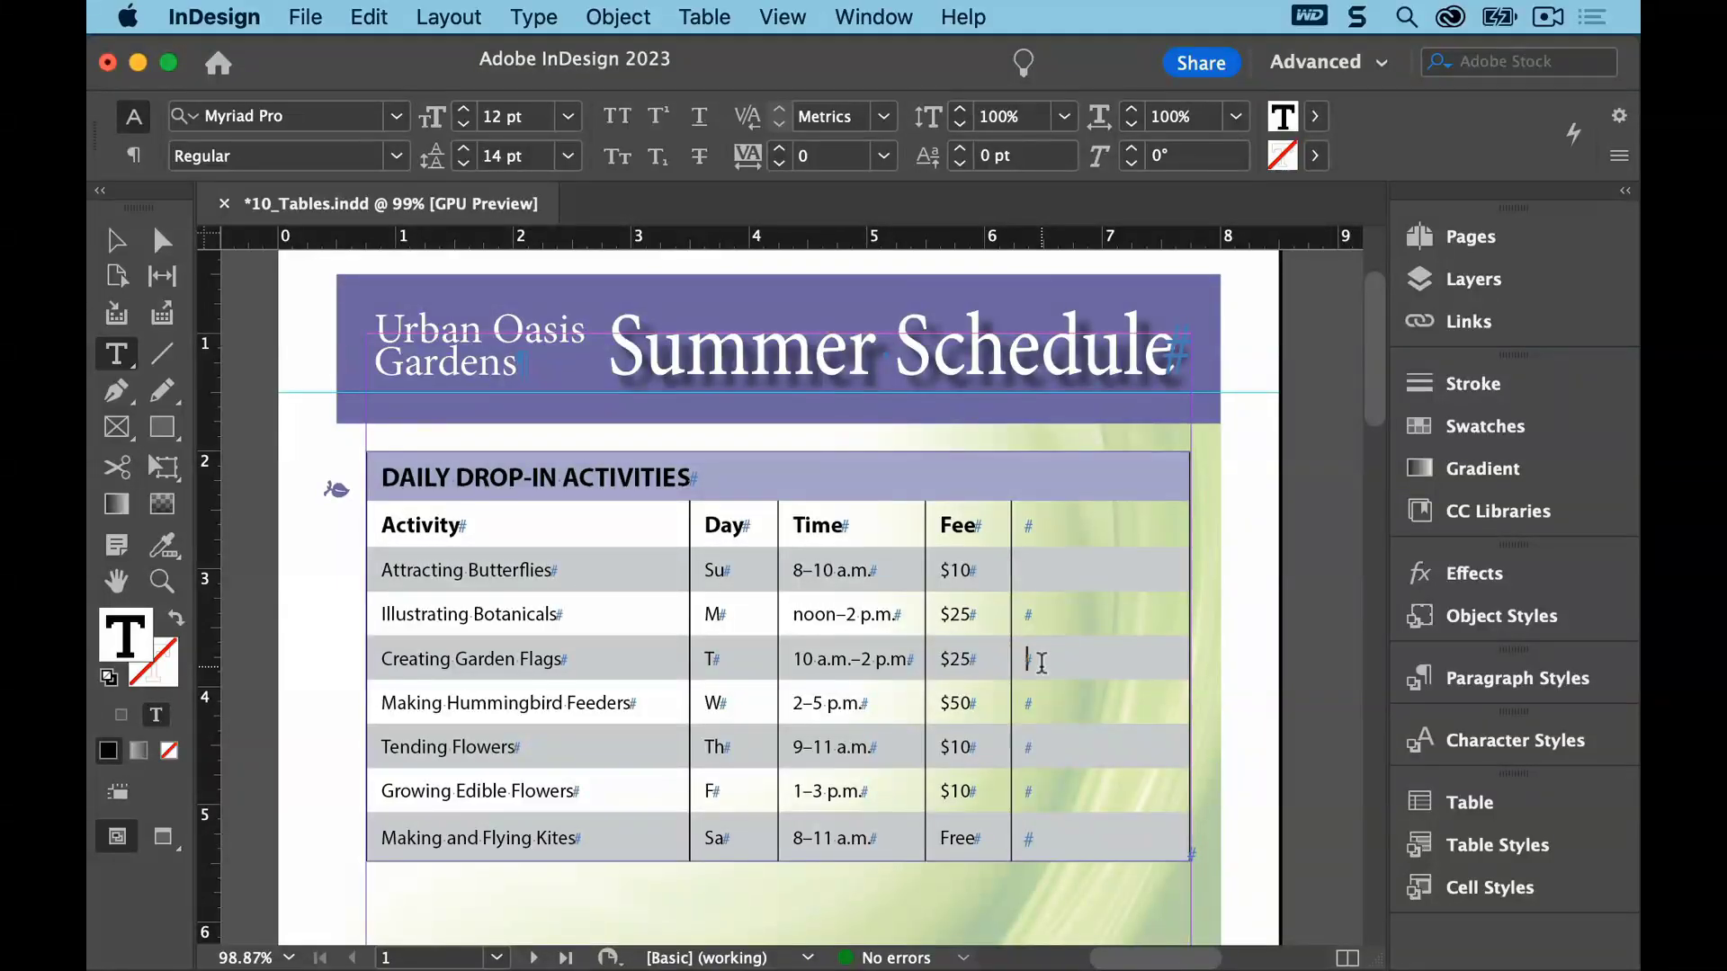
left_click(874, 17)
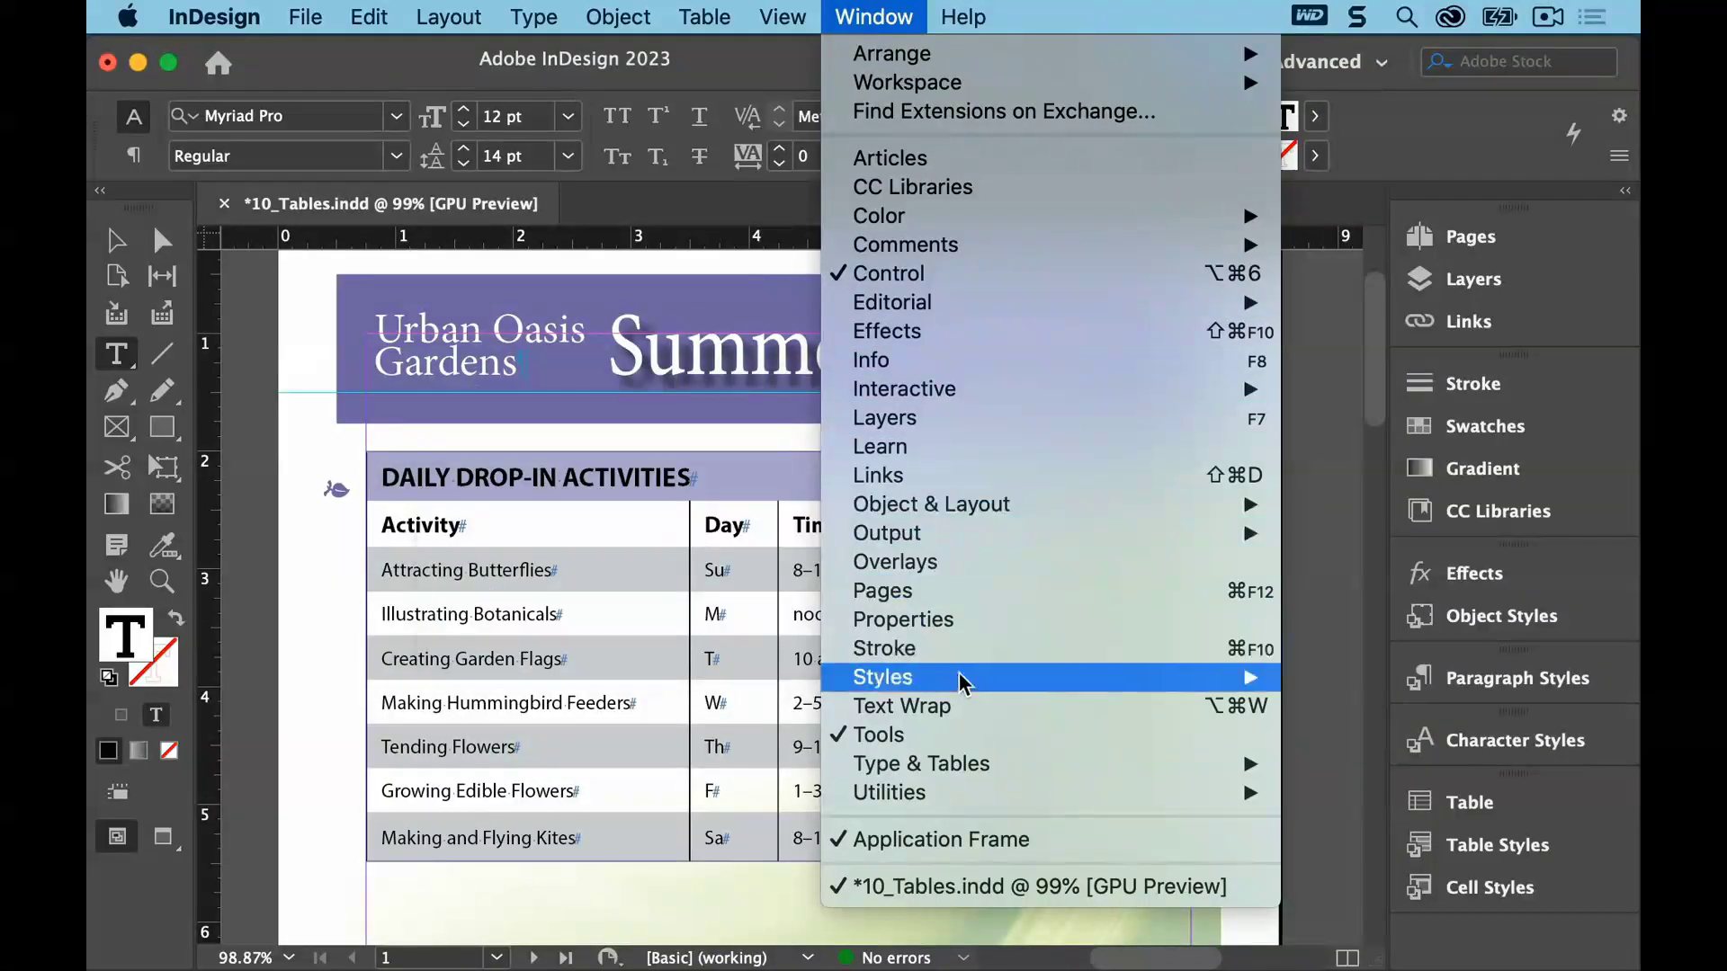
mouse_move(970, 770)
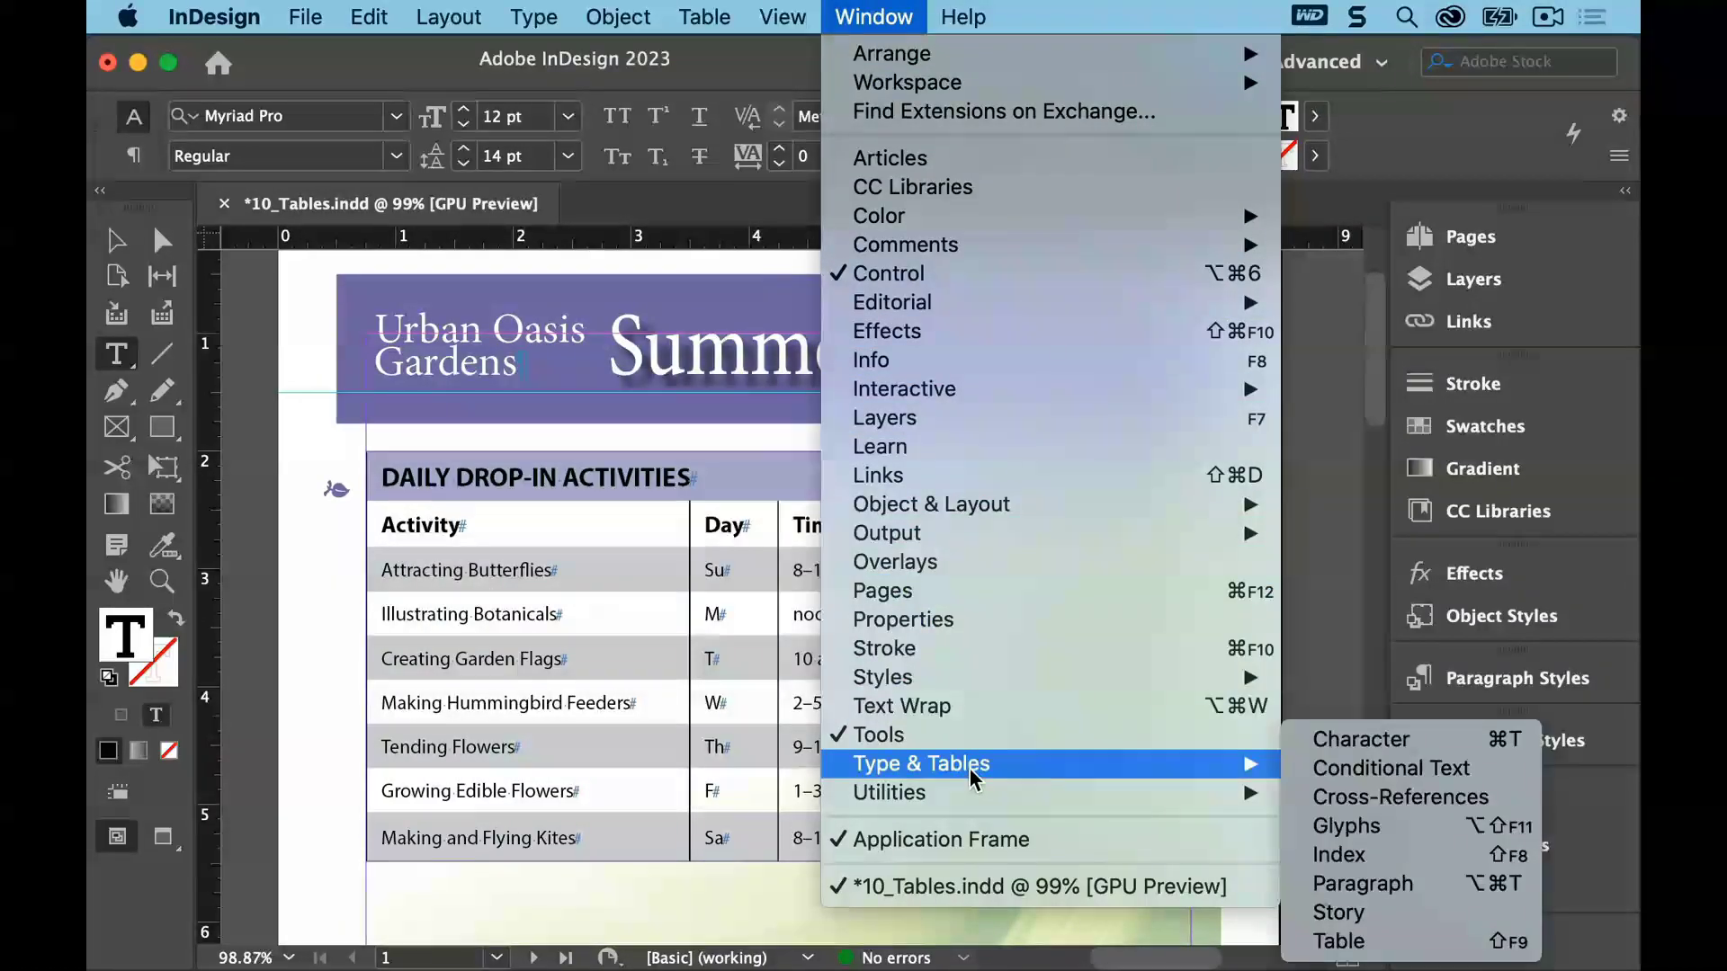
left_click(1427, 941)
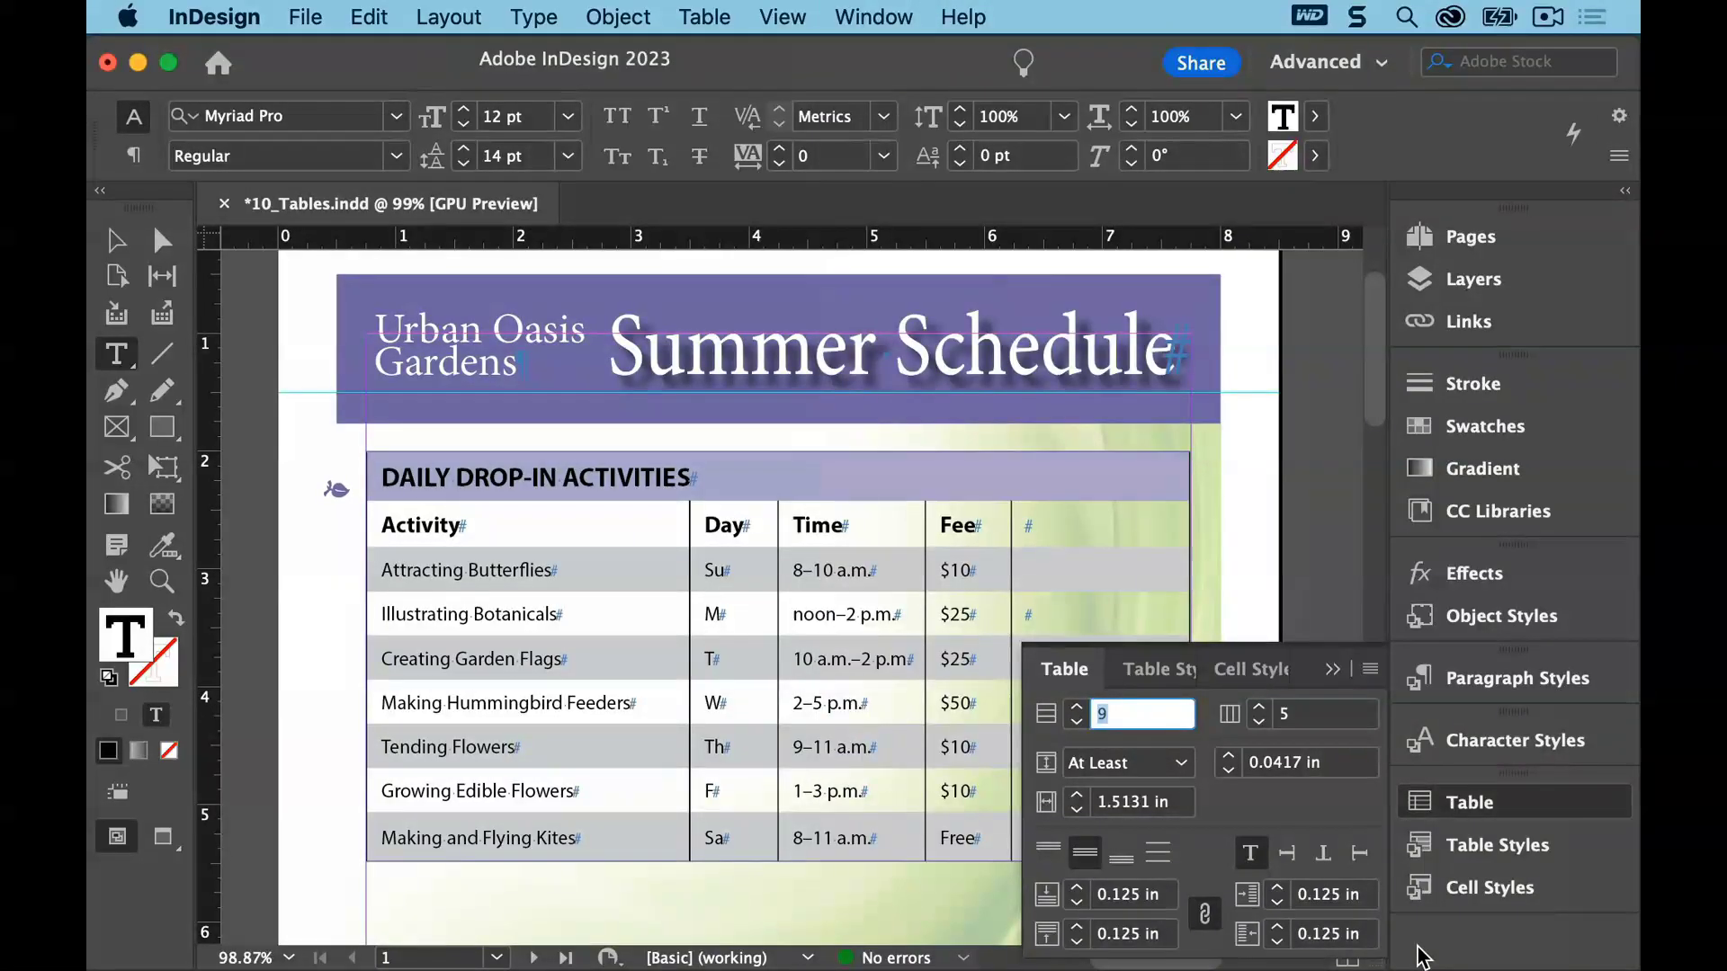
left_click(1369, 670)
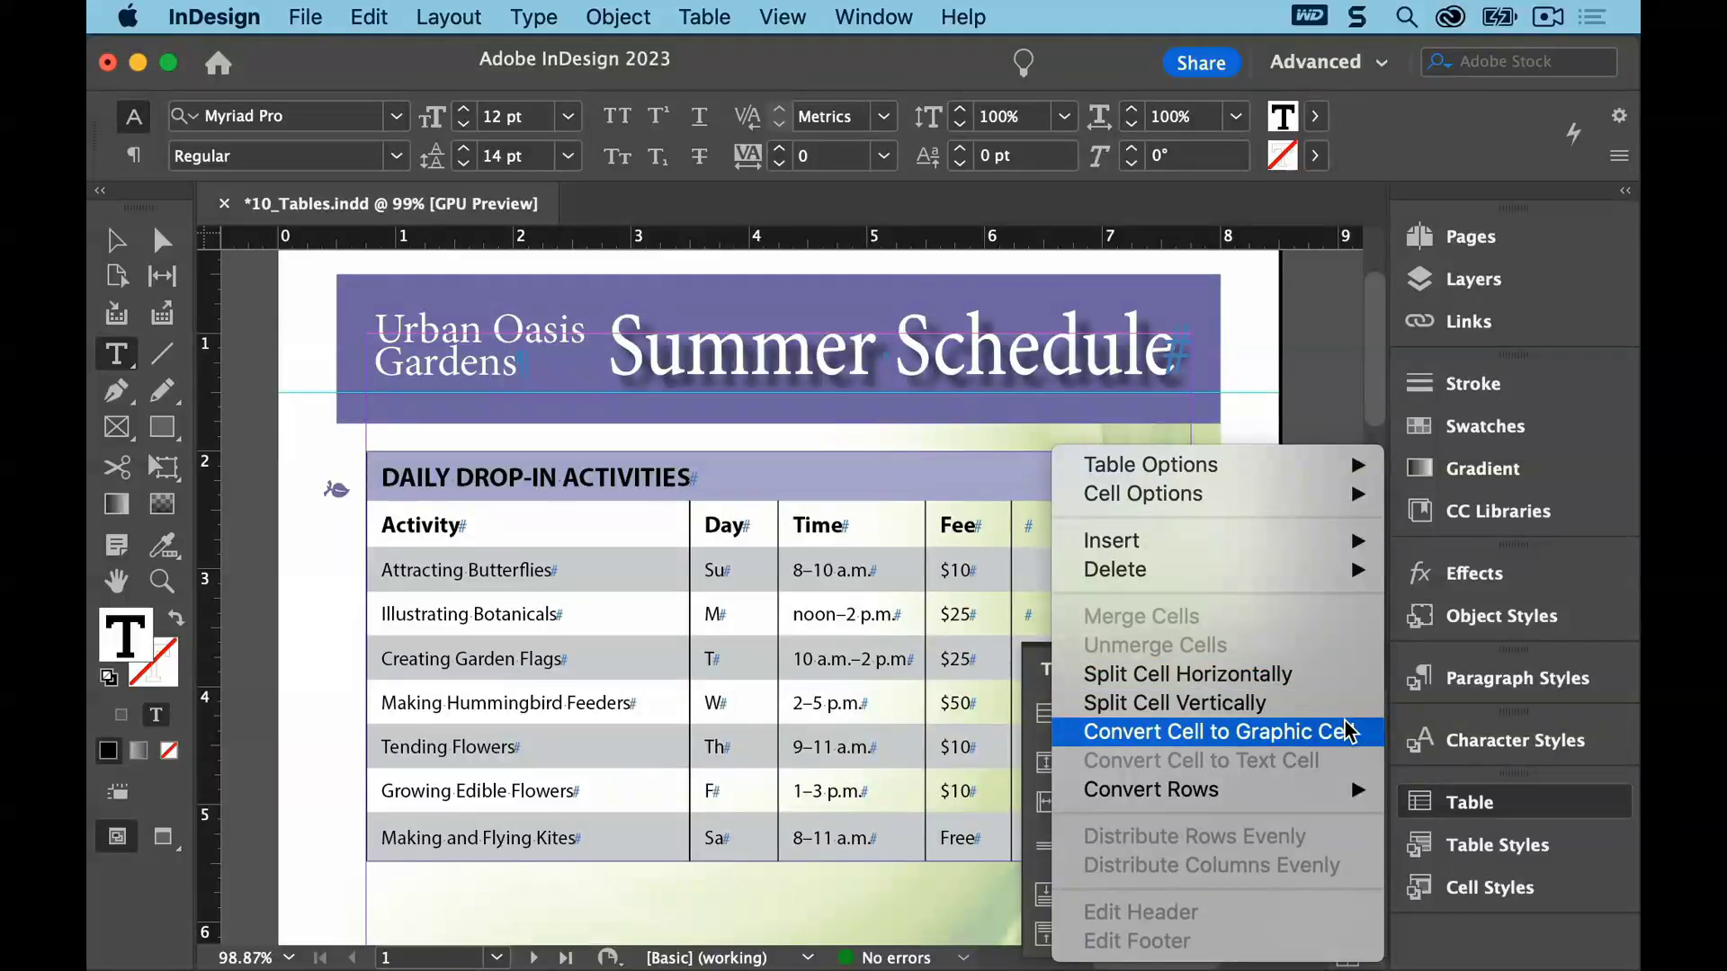
left_click(1347, 730)
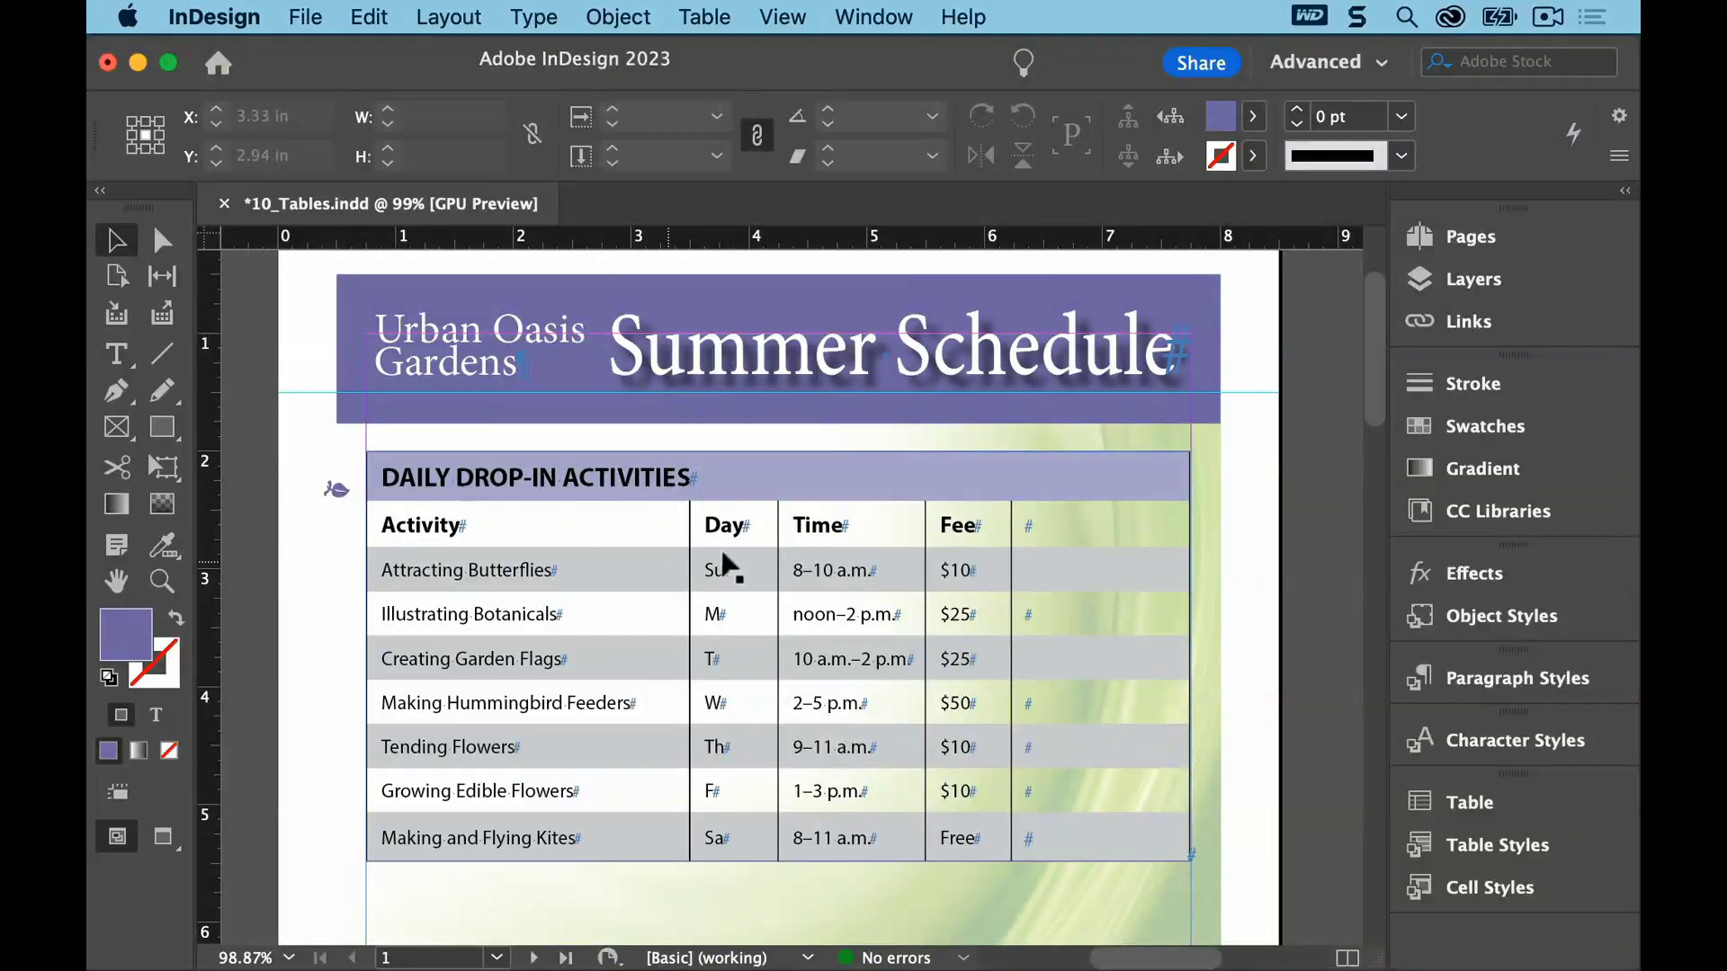
Place Butterfly.jpg in the graphic cell of the Attracting Butterflies row and fit the frame to the content
left_click(1110, 568)
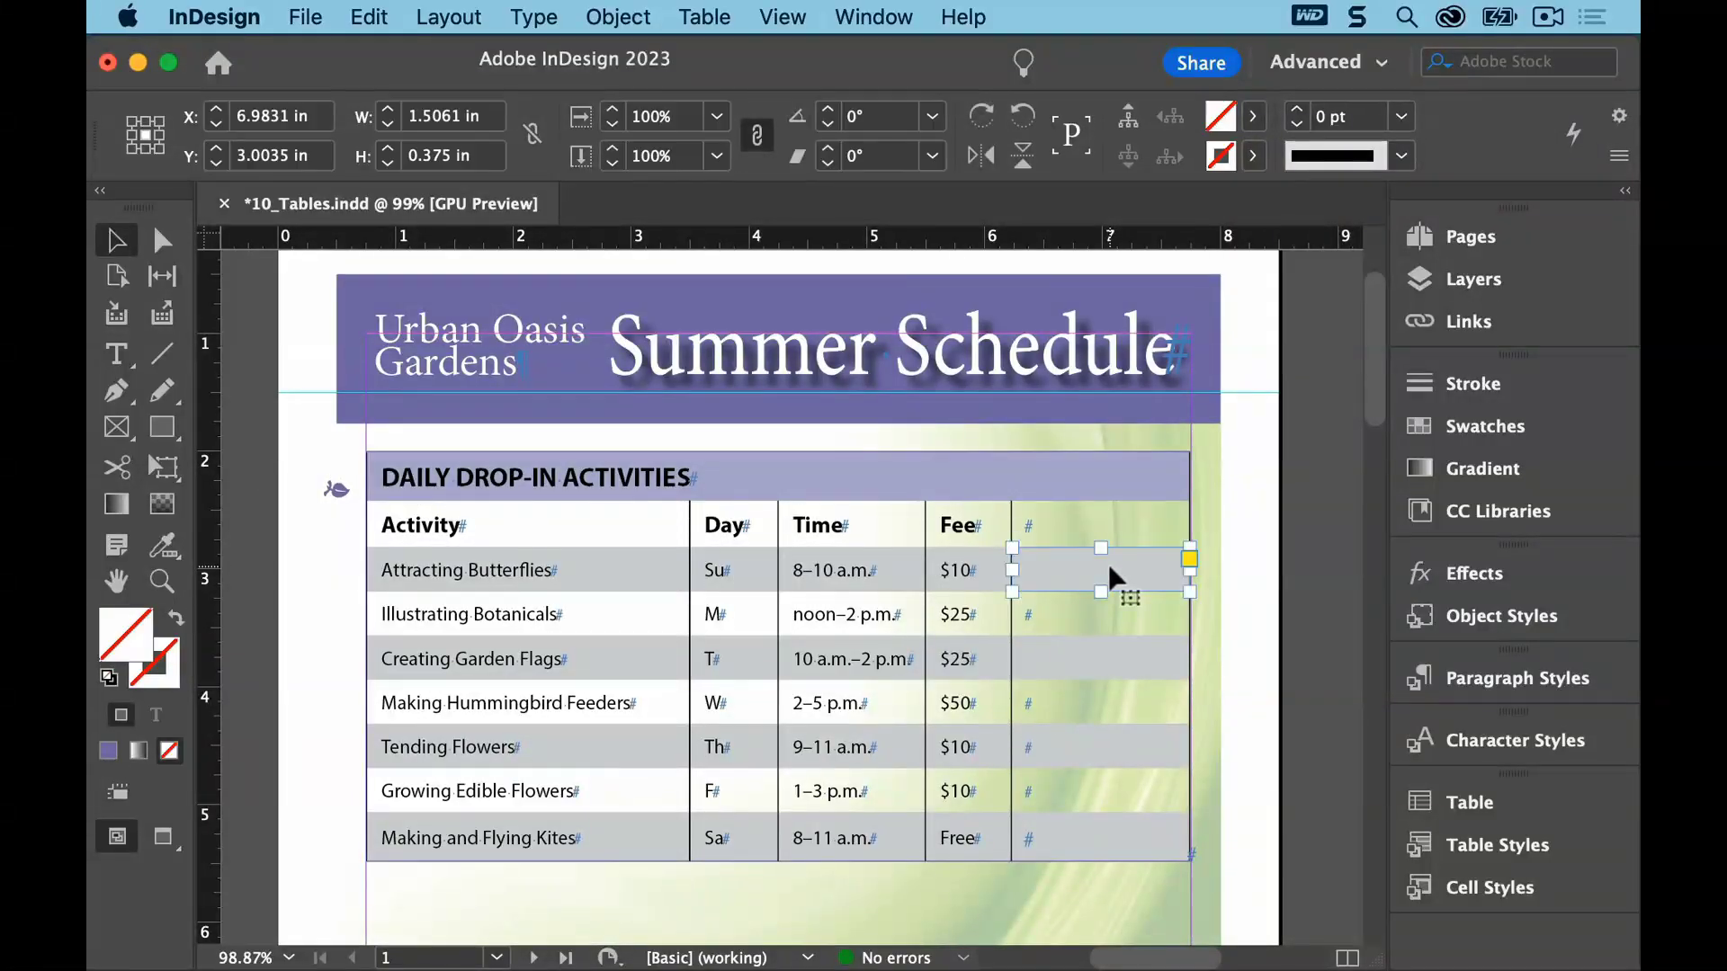
left_click(305, 17)
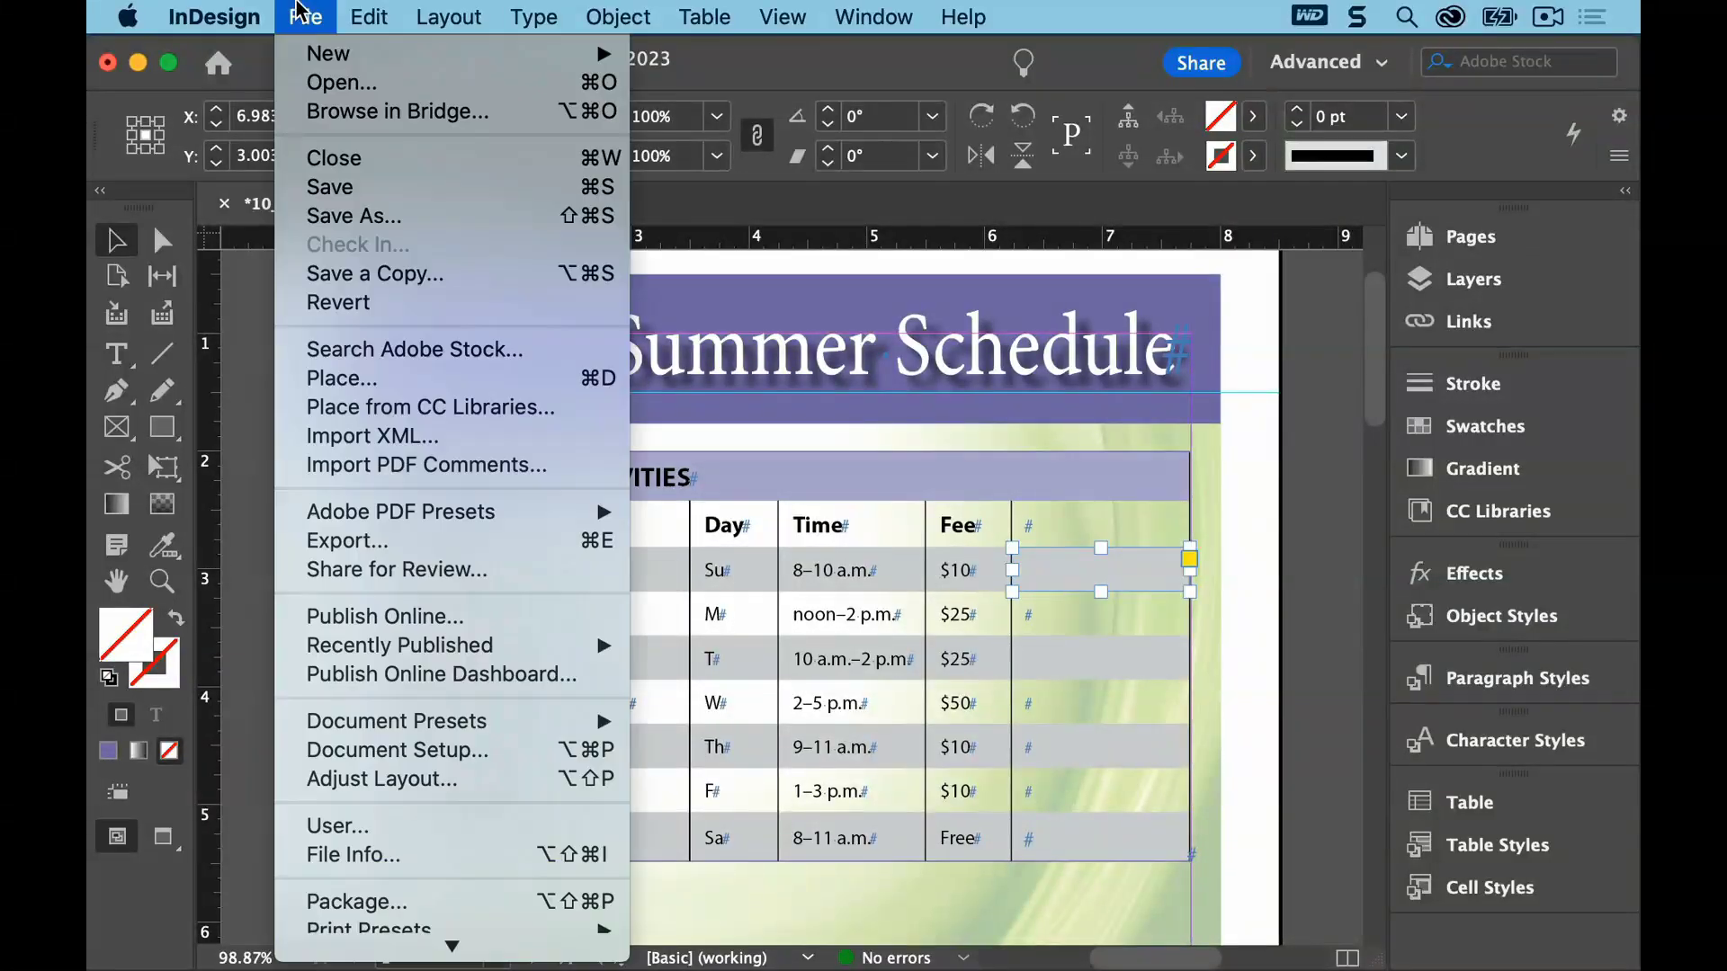
left_click(379, 376)
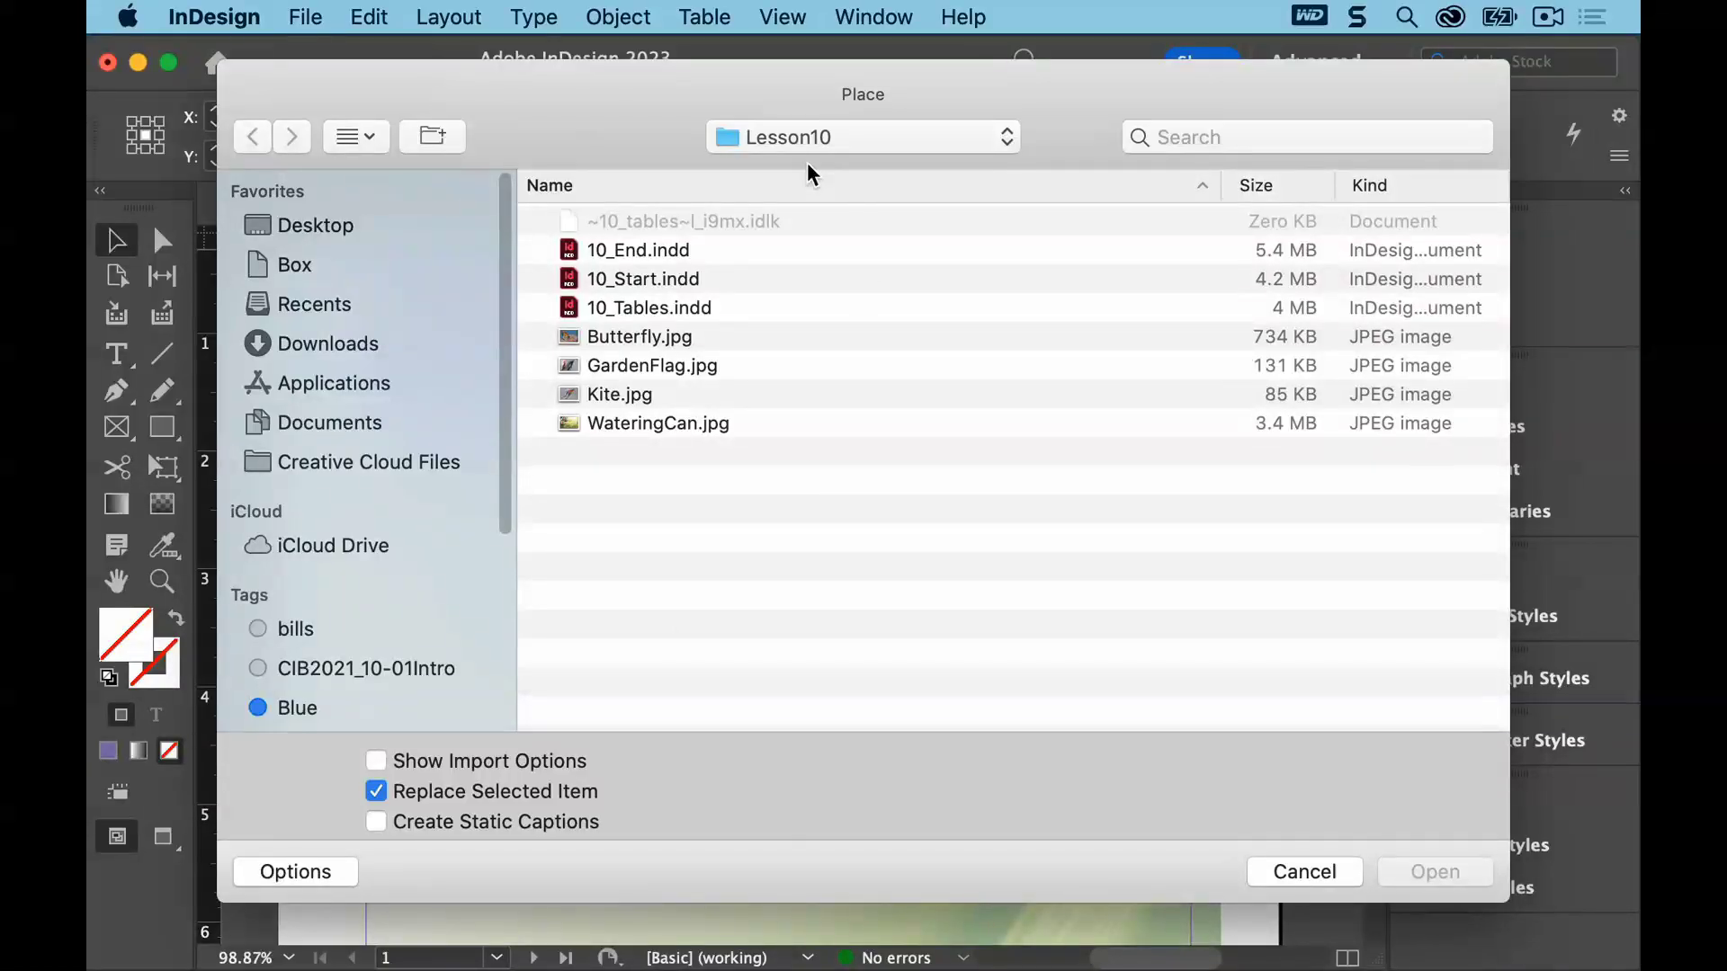
left_click(675, 345)
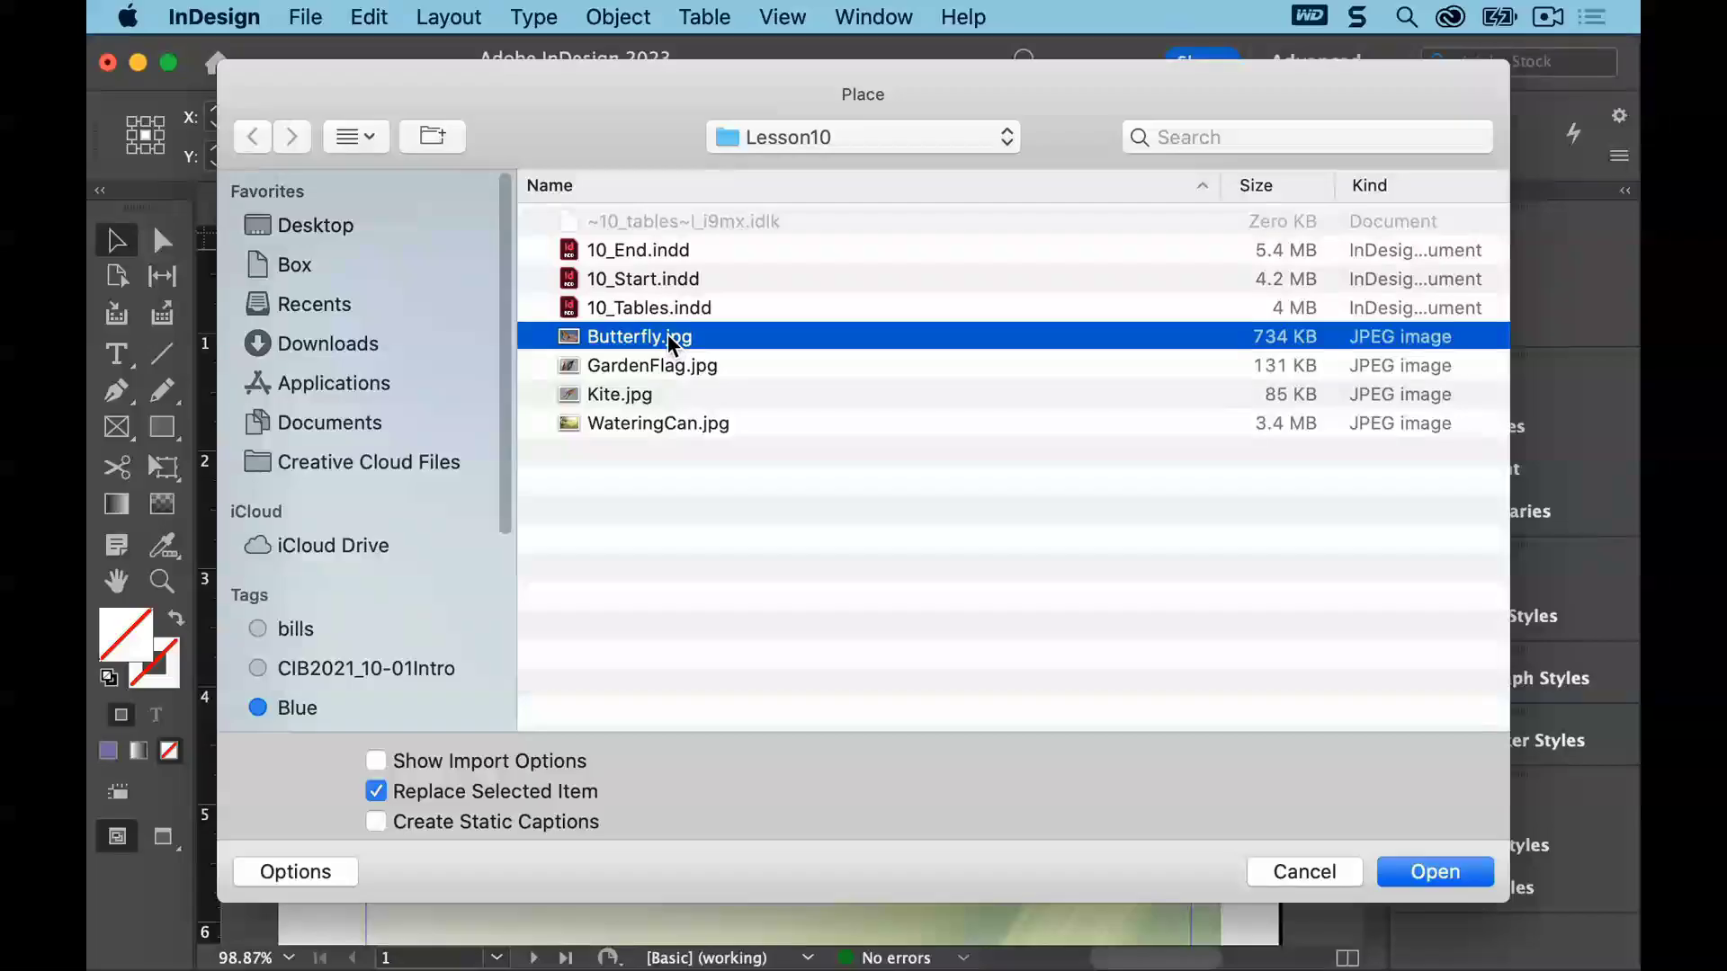
left_click(1444, 874)
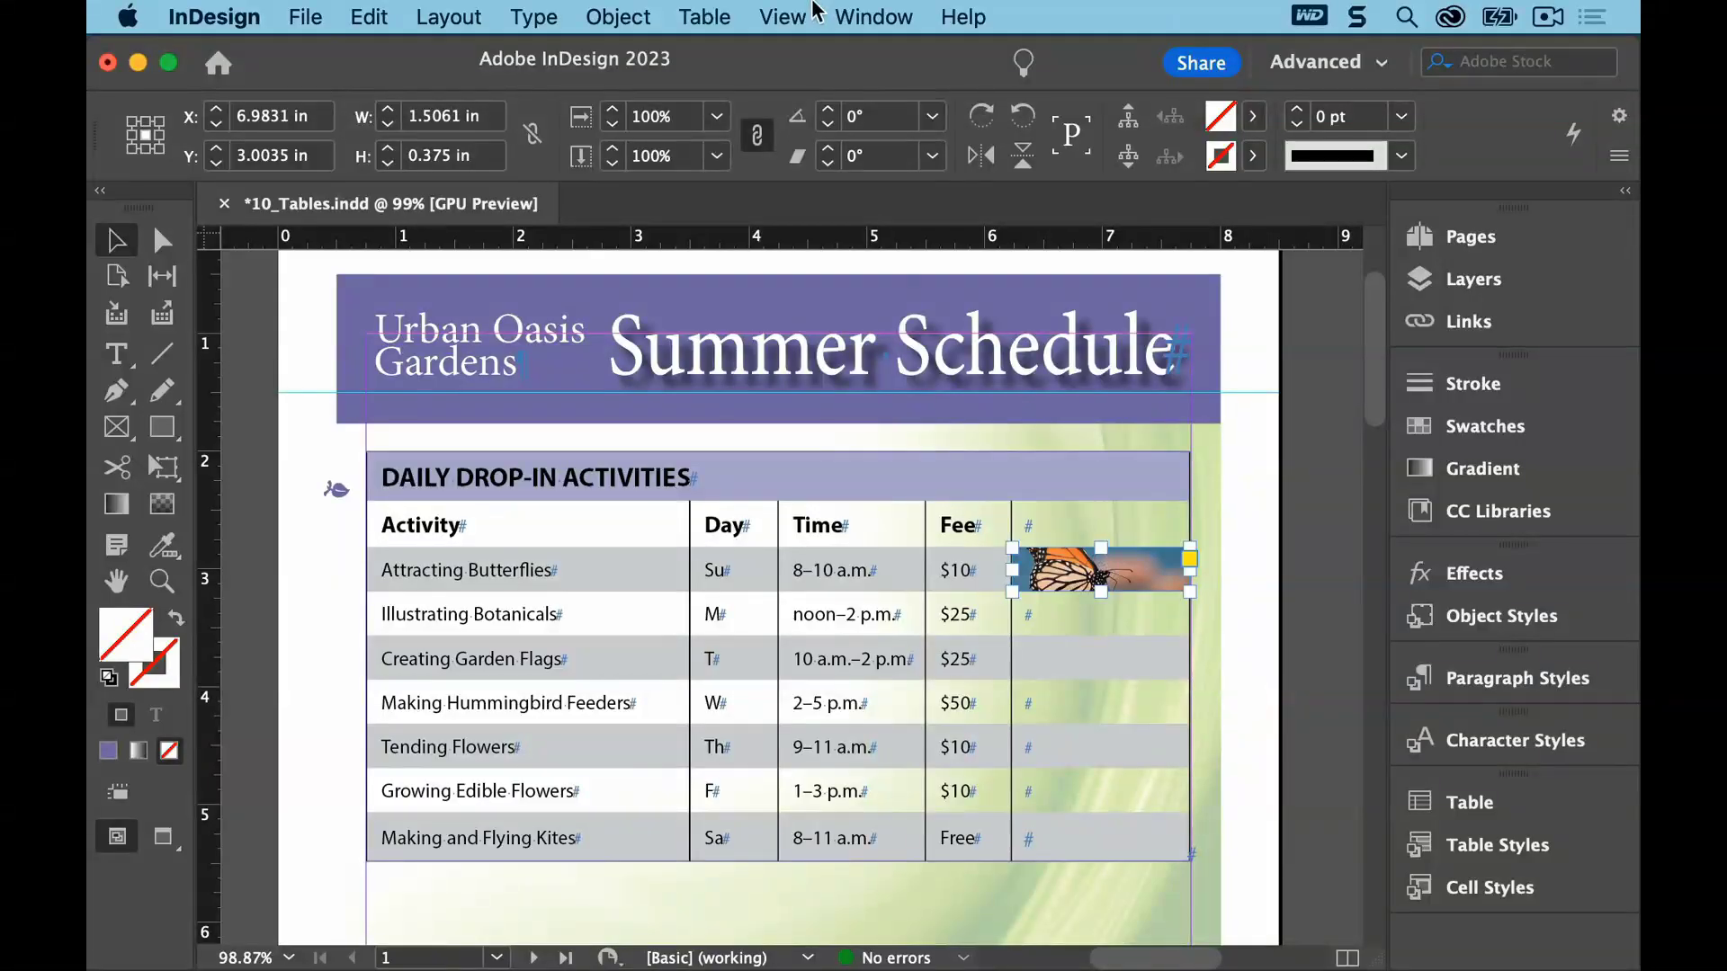
left_click(617, 15)
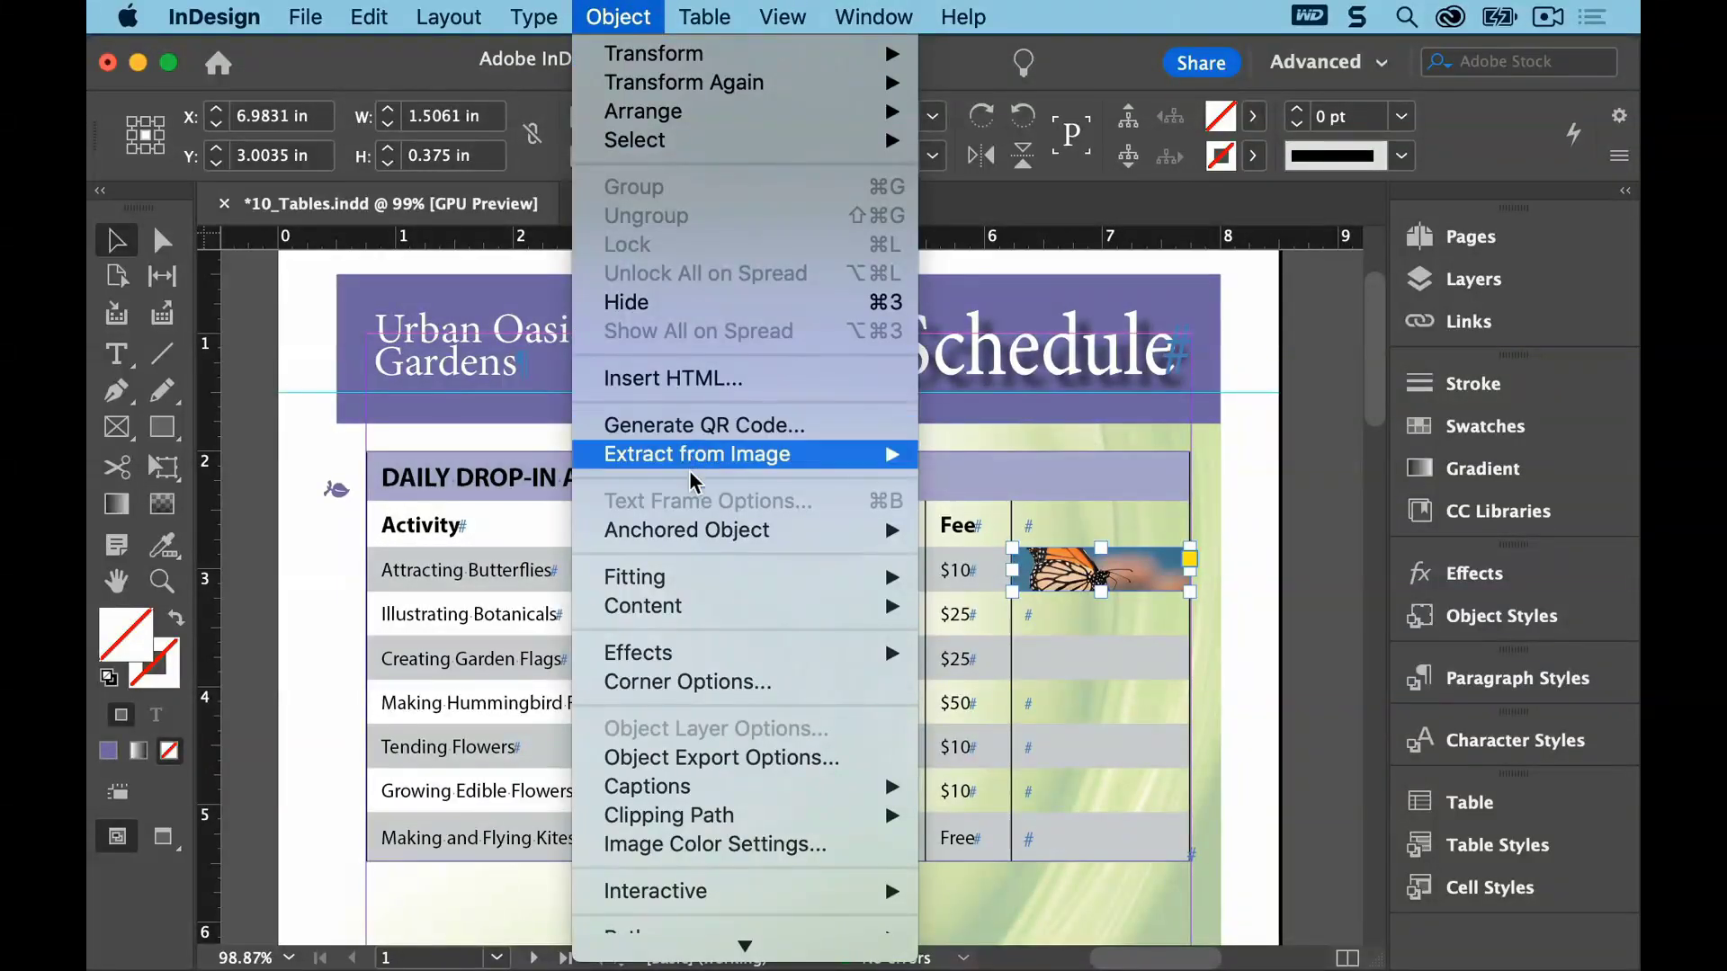
mouse_move(694, 578)
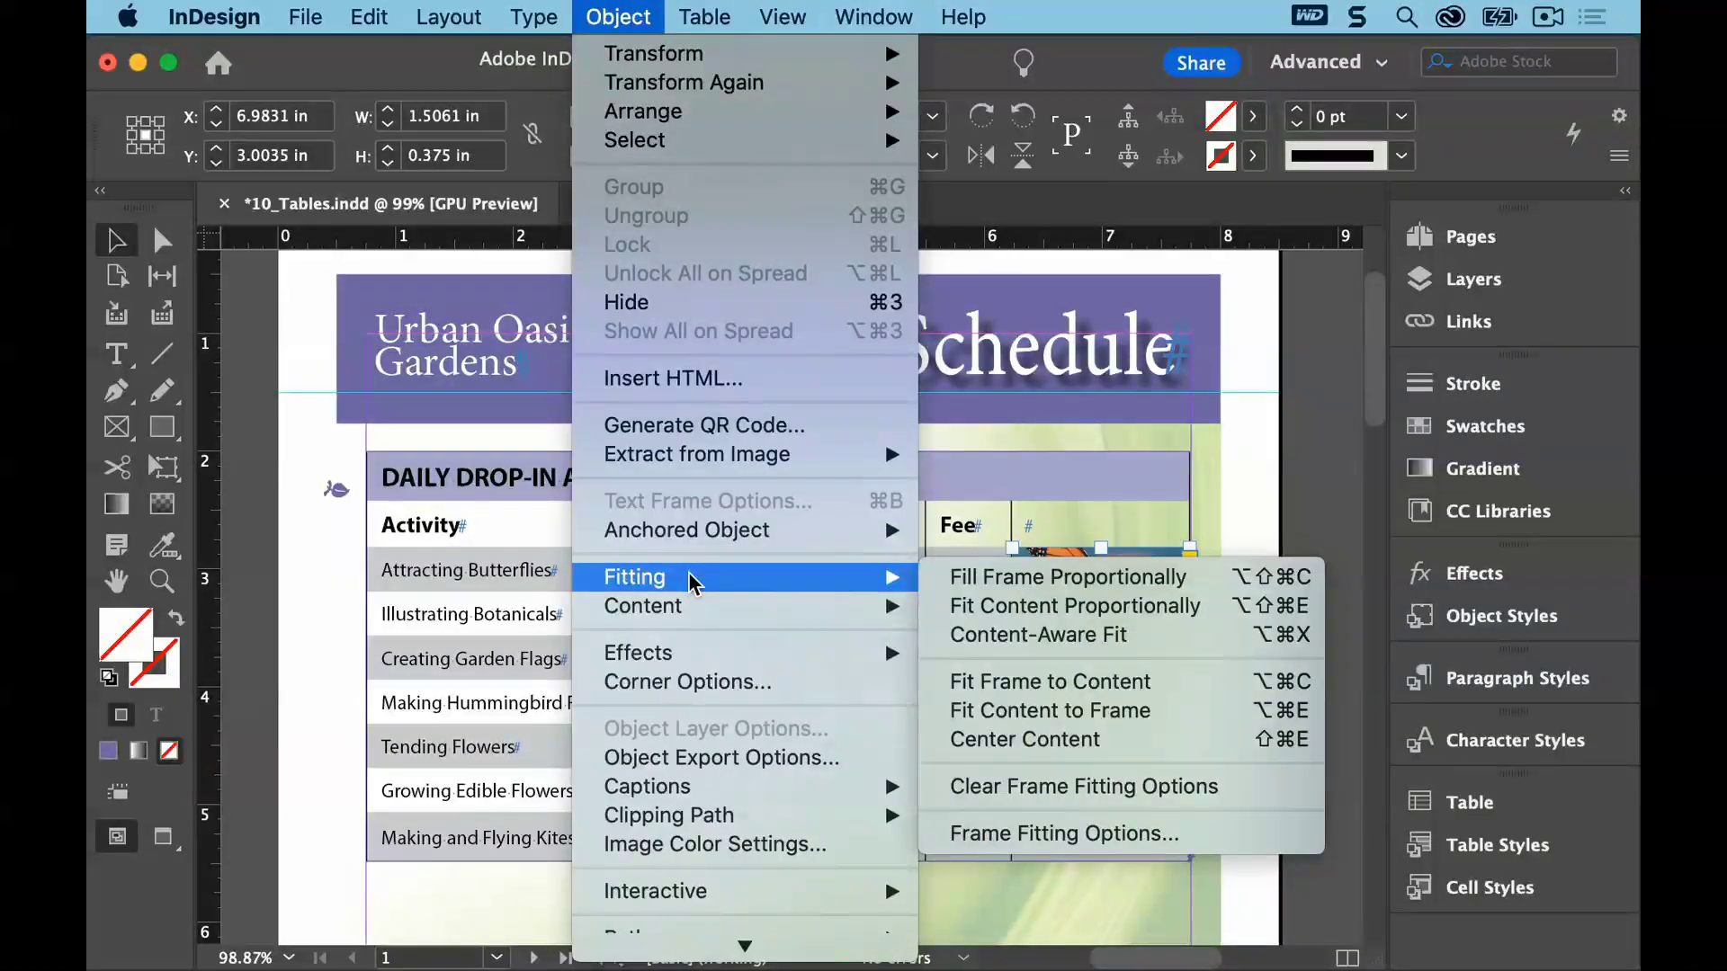
left_click(985, 679)
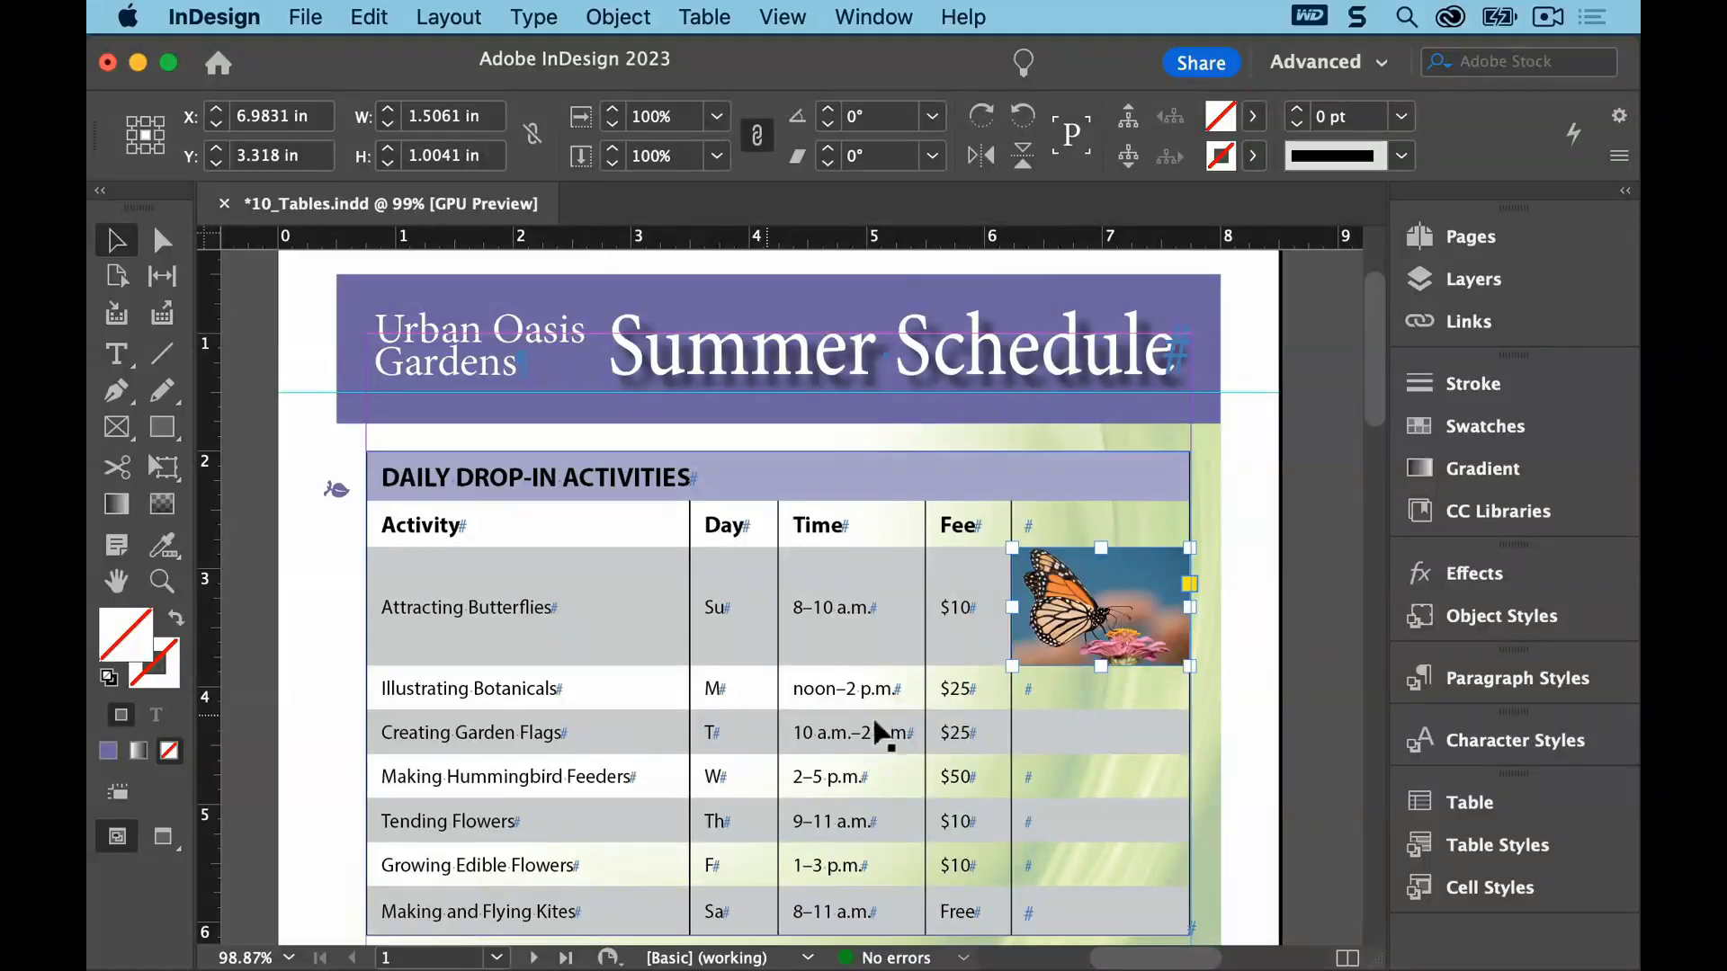
Place GardenFlag.jpg in the graphic cell of the Creating Garden Flags row and fit the frame to the content
left_click(1114, 740)
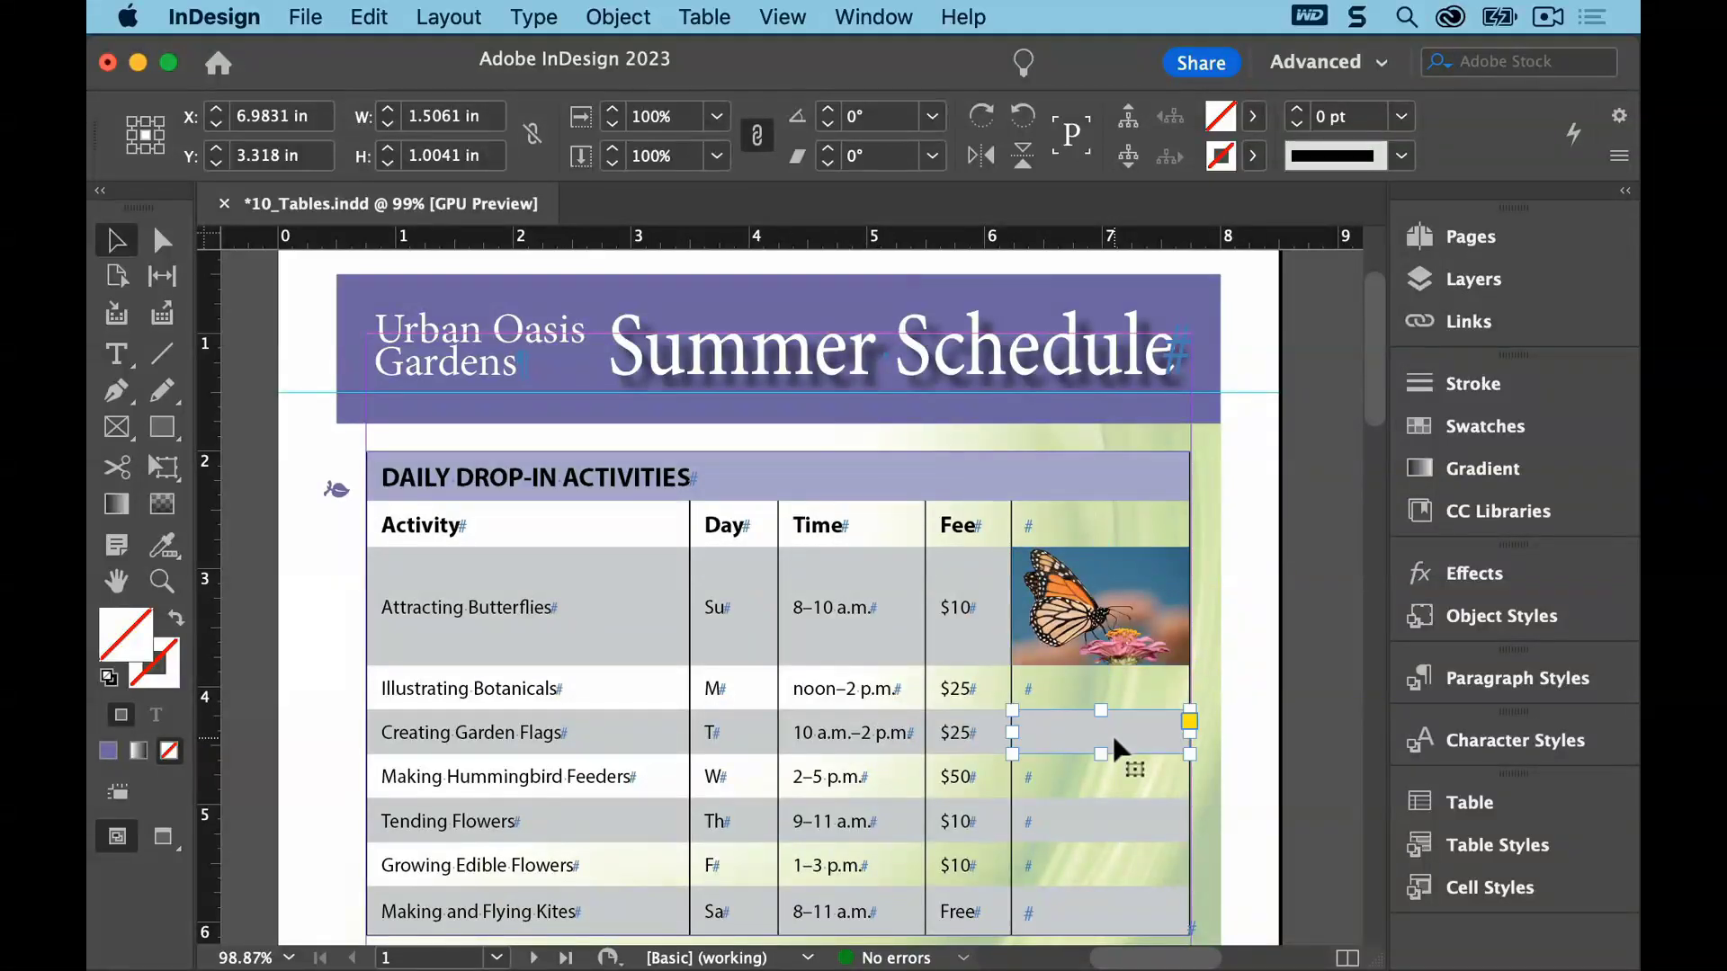
left_click(306, 17)
left_click(343, 377)
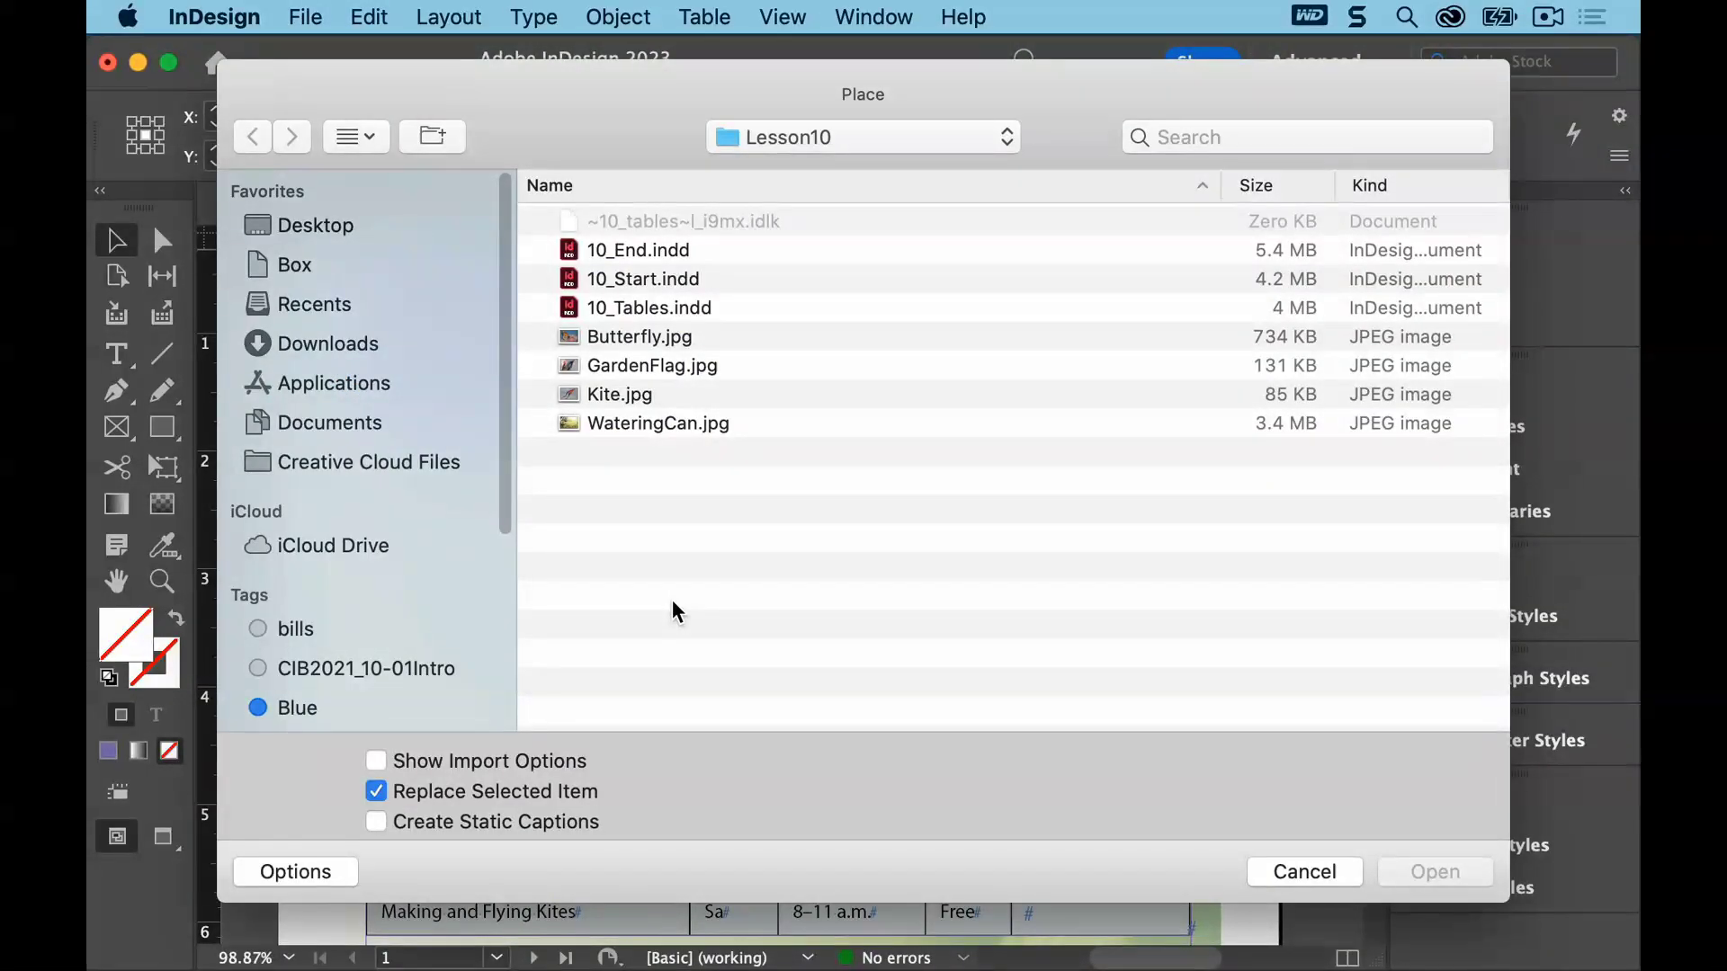
left_click(682, 367)
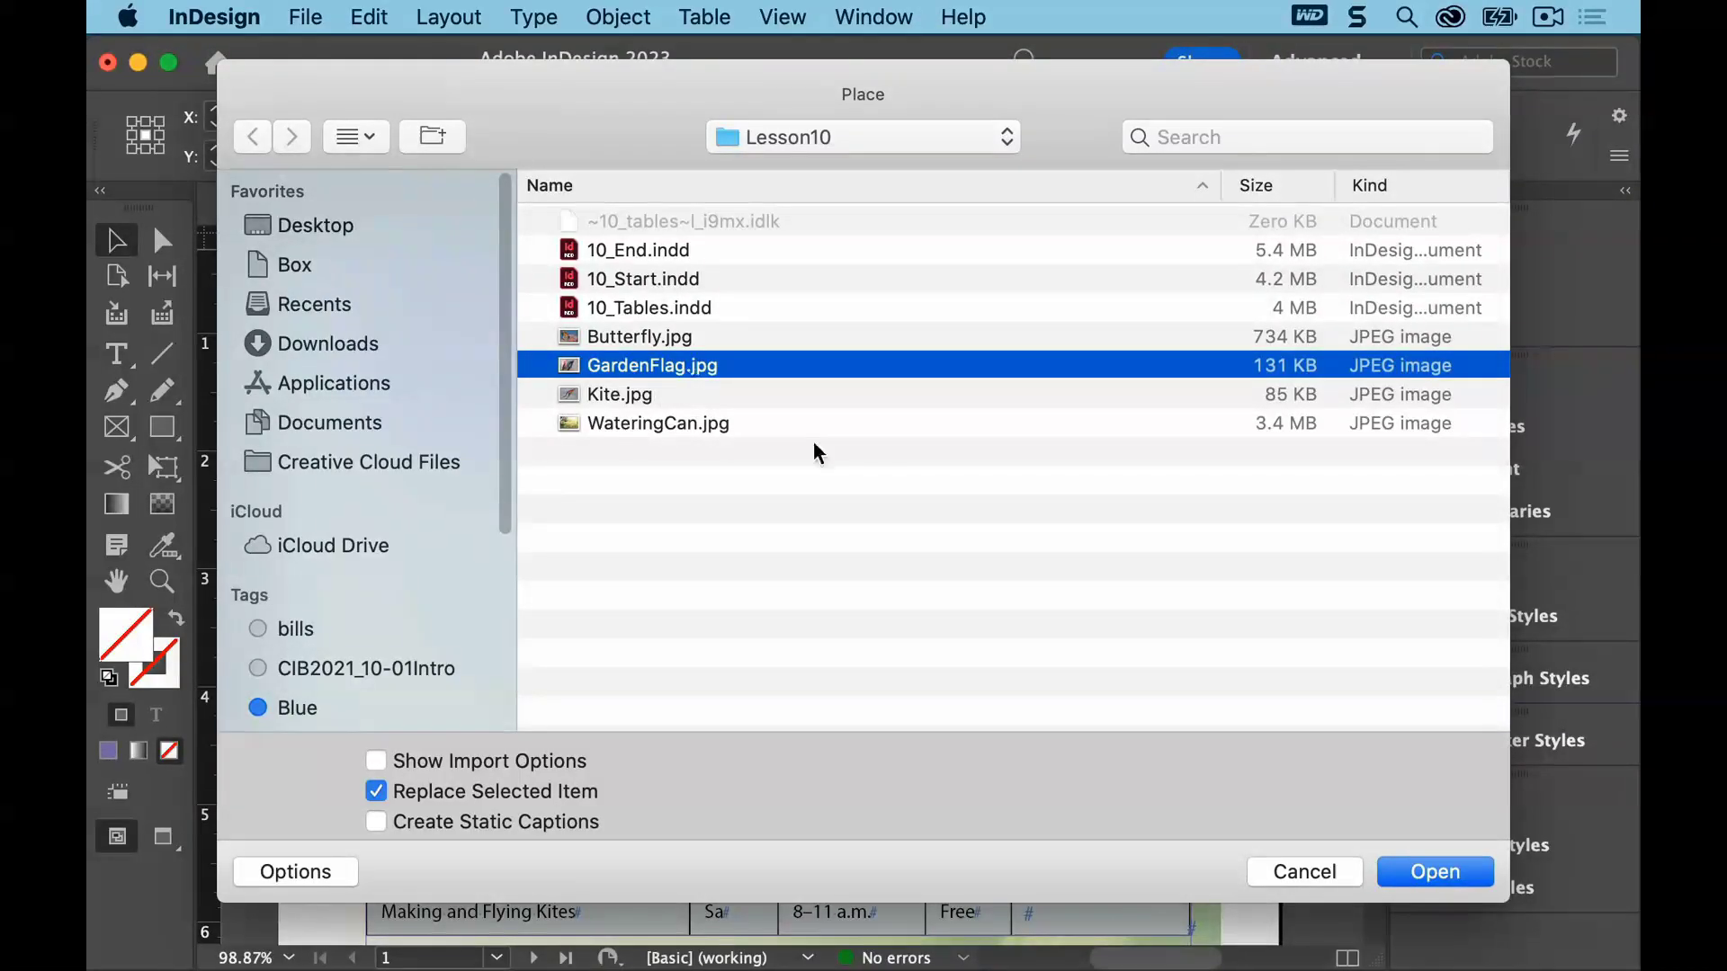
left_click(1424, 886)
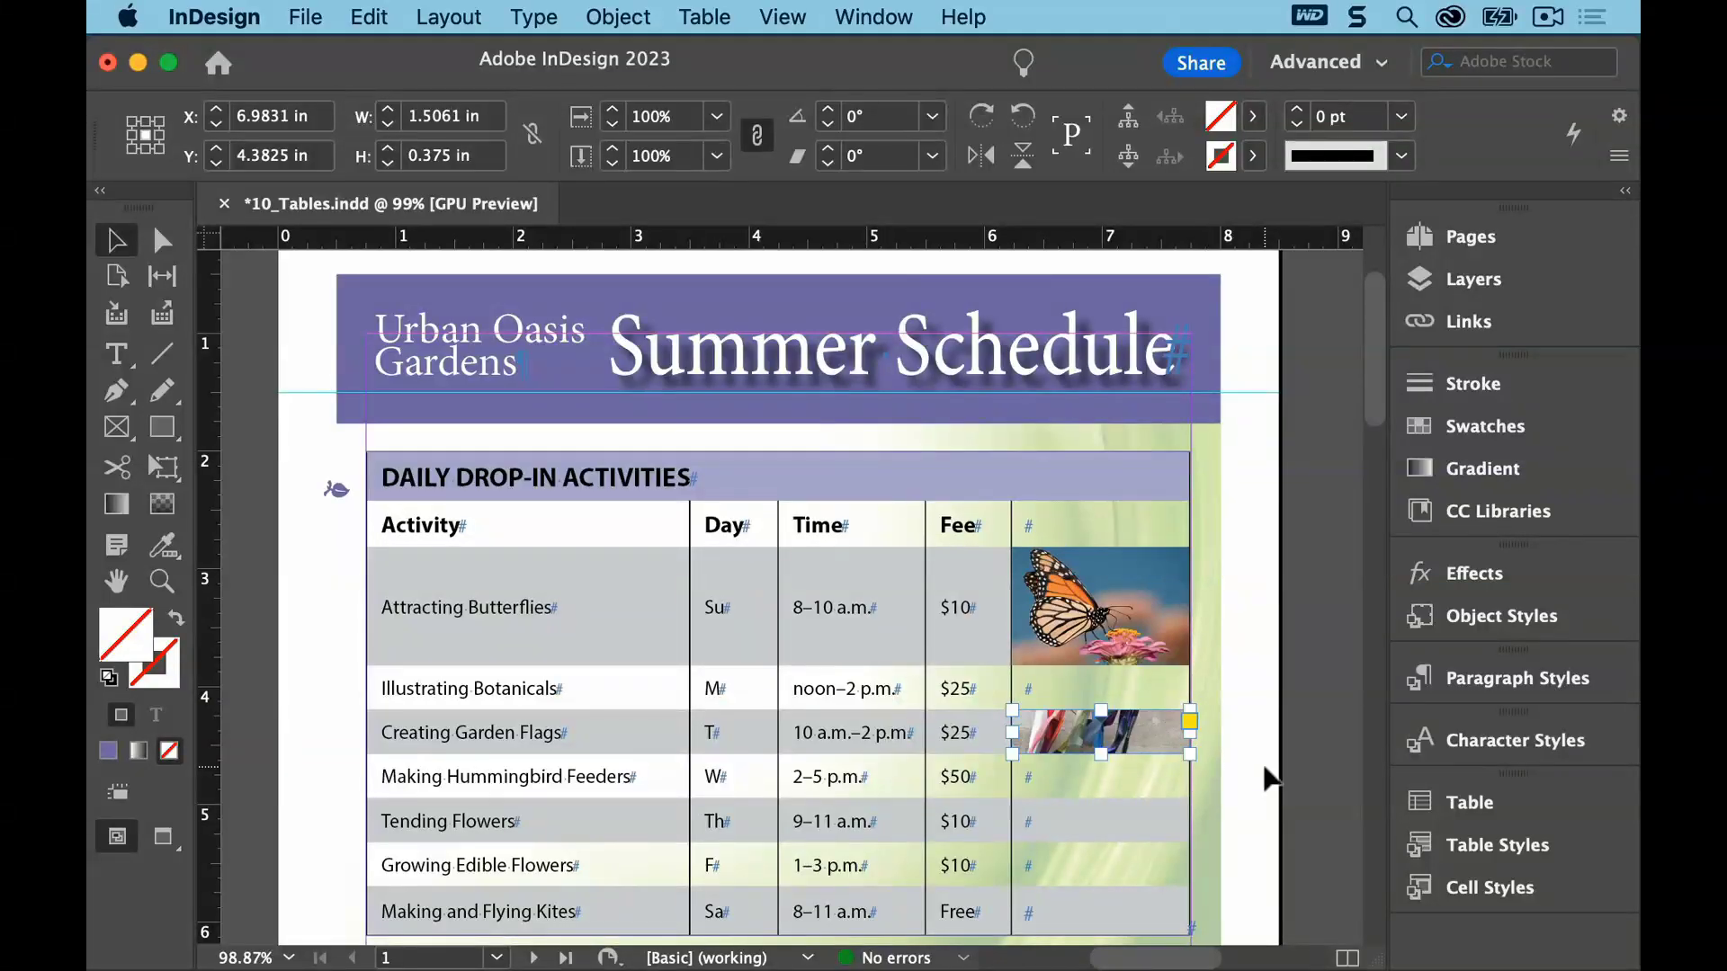
key("super+alt+c")
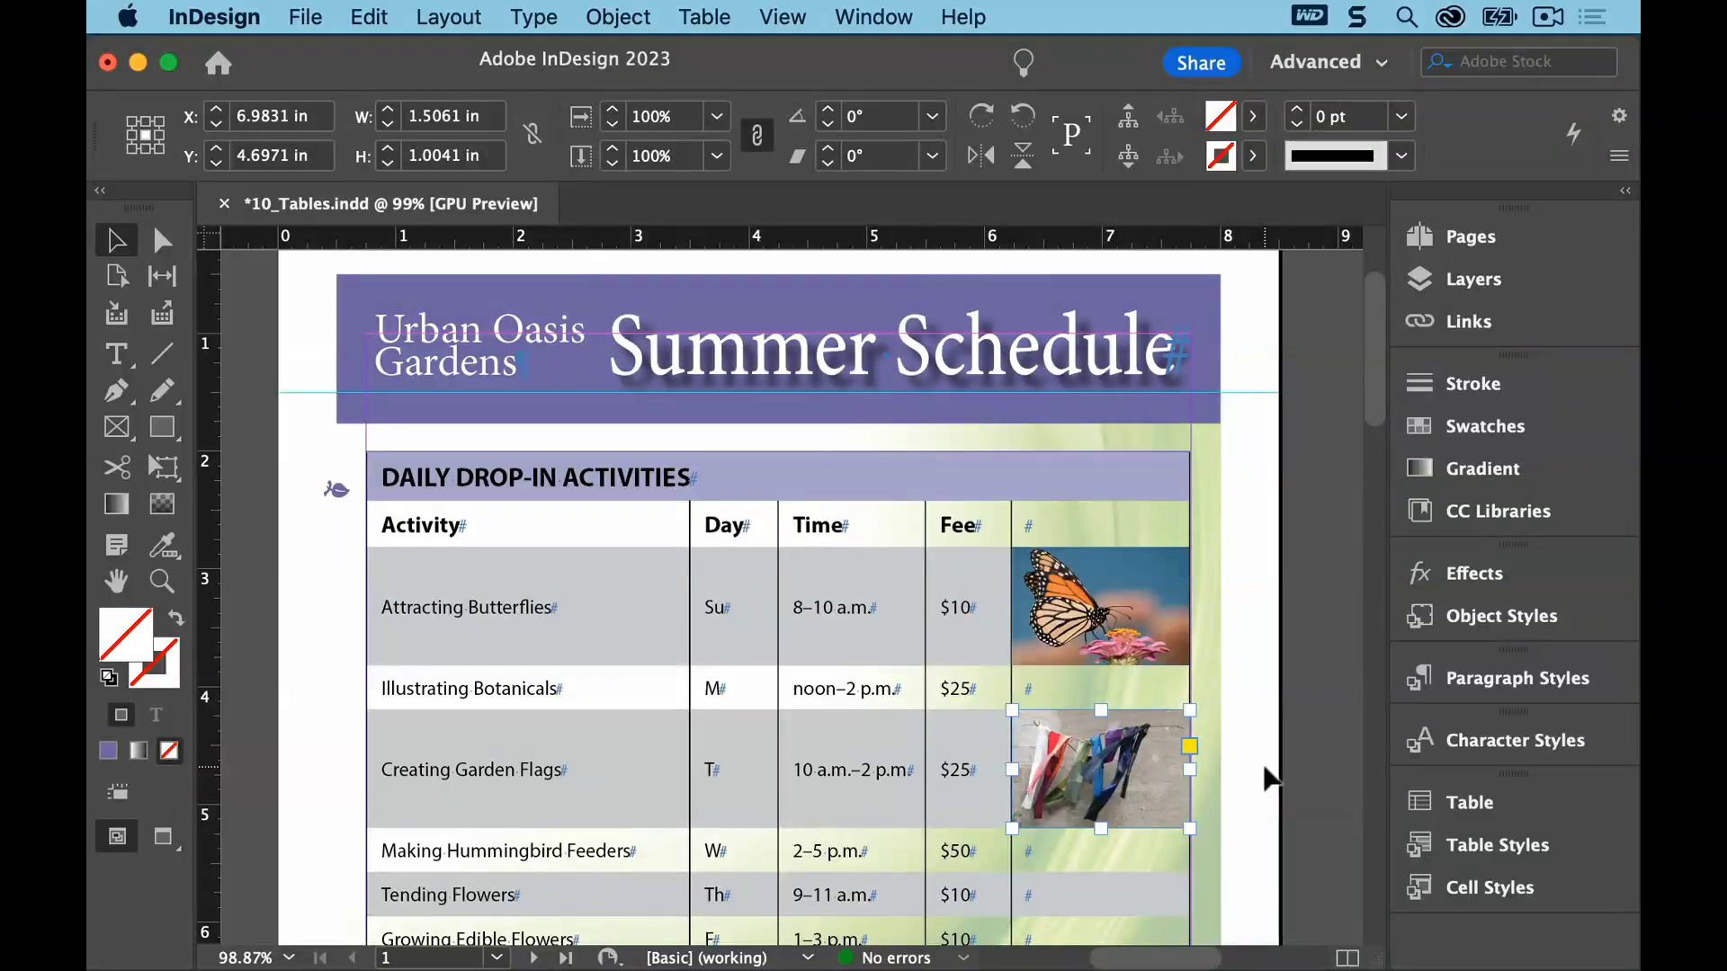
Load Kite.jpg and WateringCan.jpg together and place them in the last cells of the Making and Flying Kites and Tending Flowers rows respectively
left_click(309, 18)
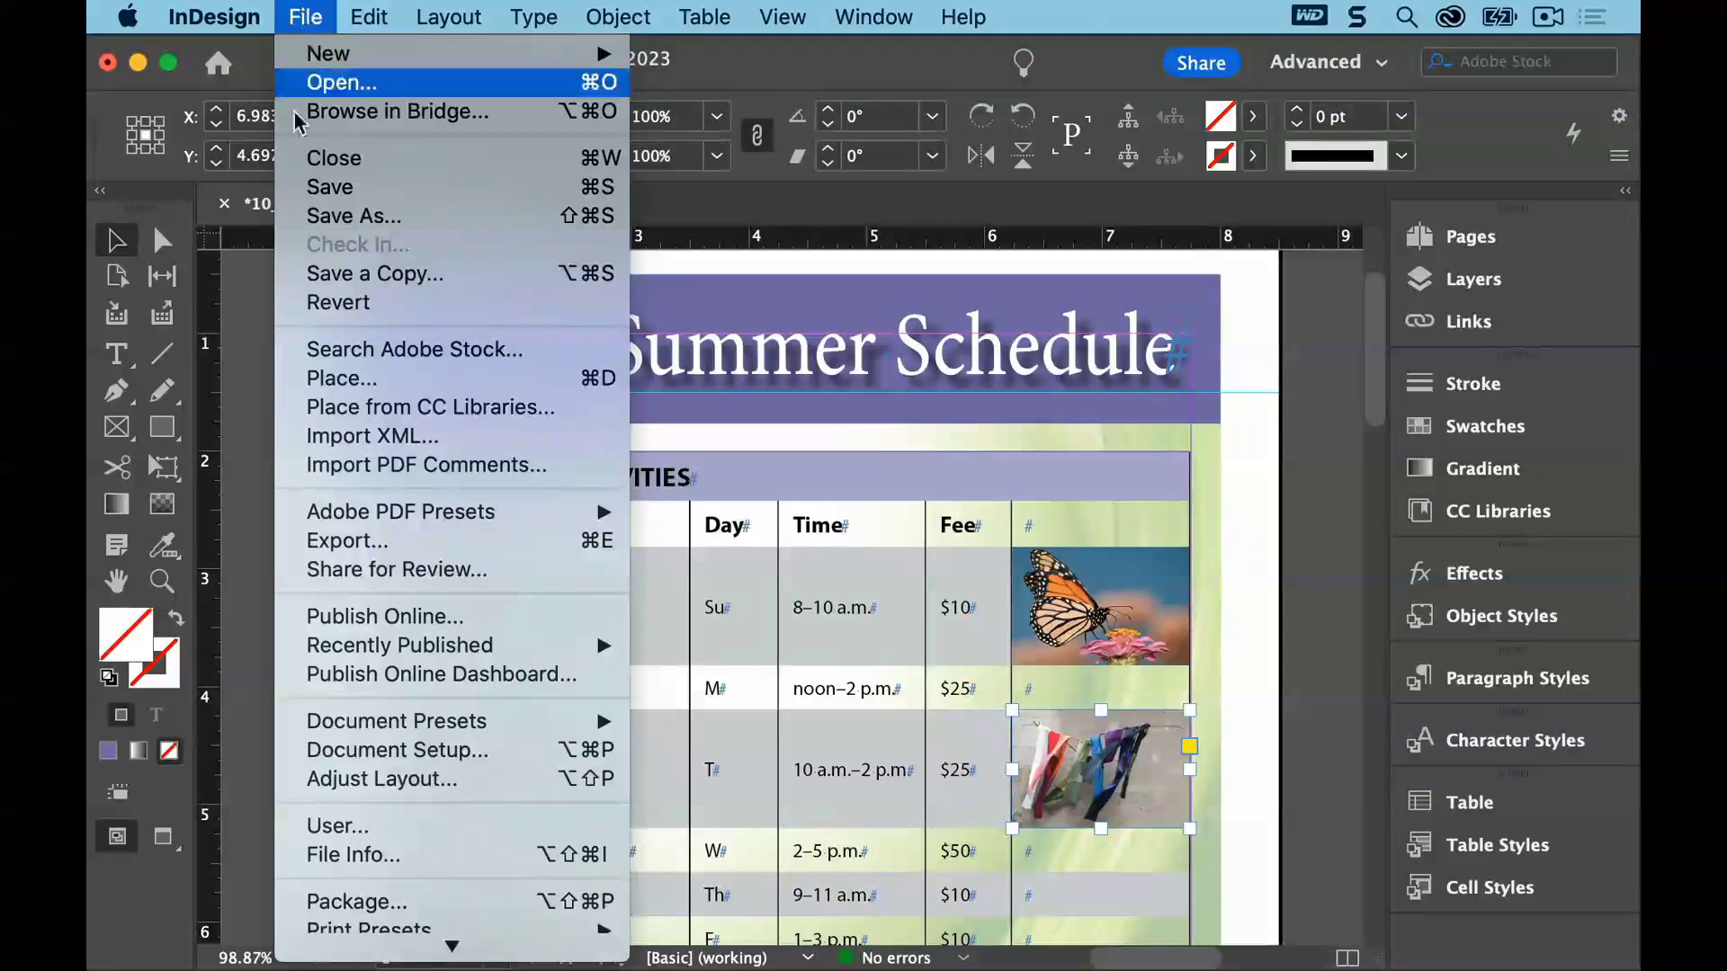
left_click(324, 372)
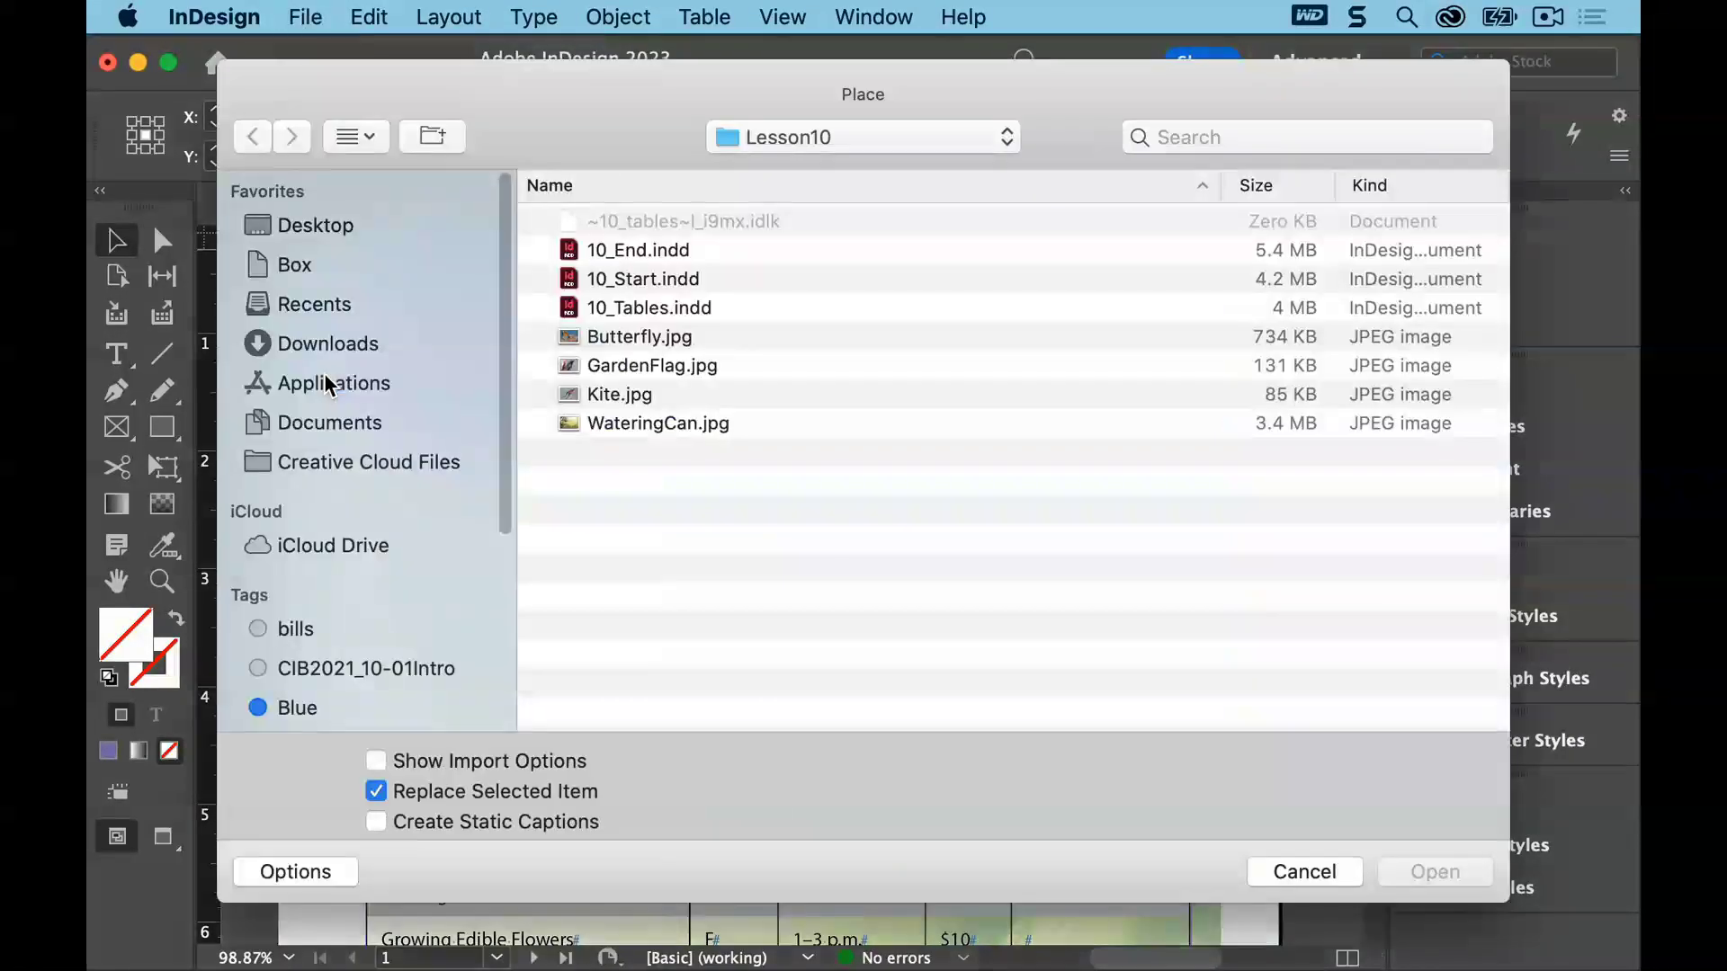
left_click(694, 422)
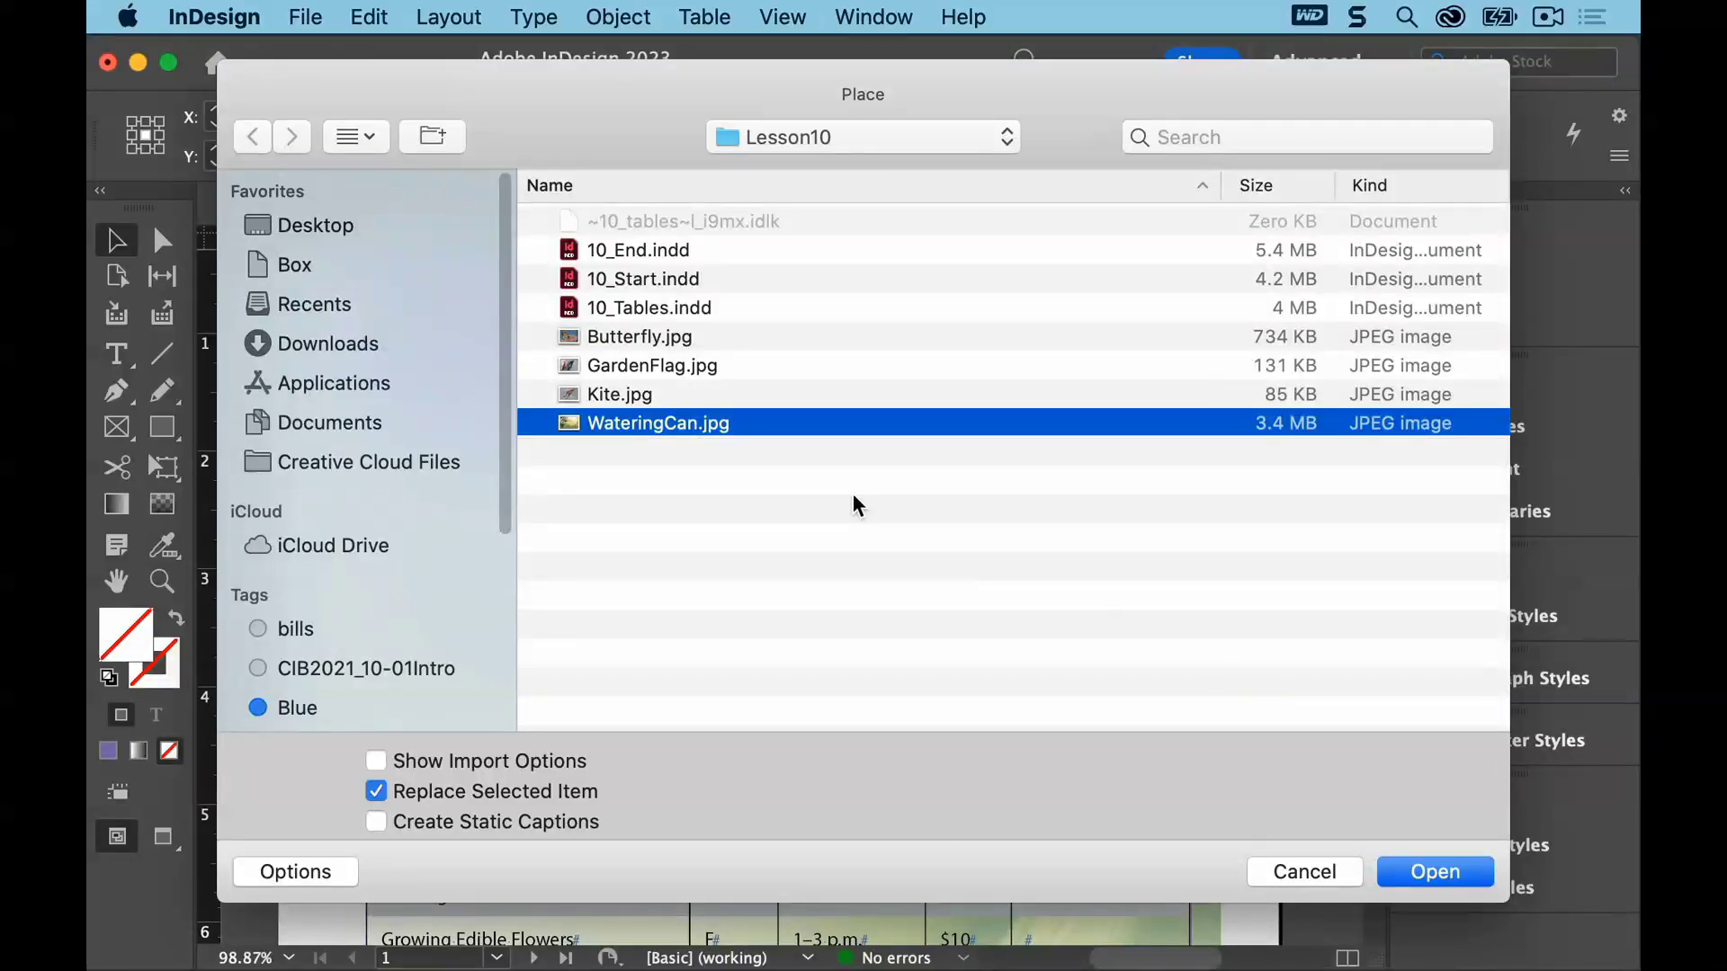
left_click(654, 398, "shift")
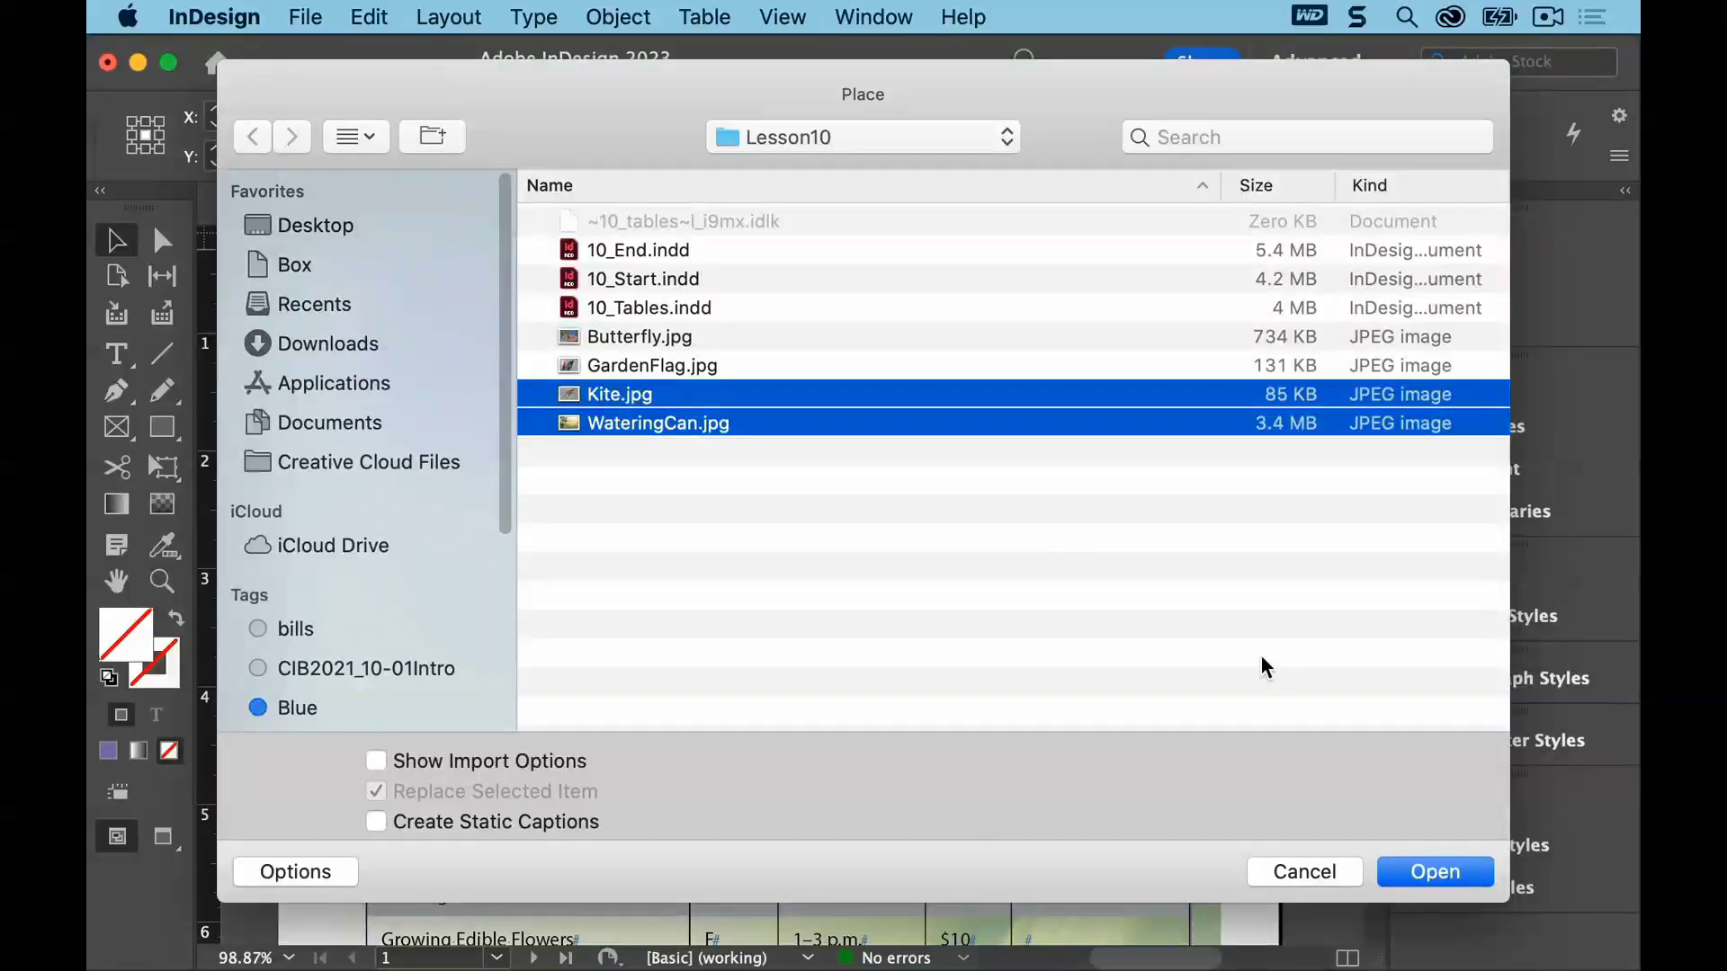
left_click(1430, 871)
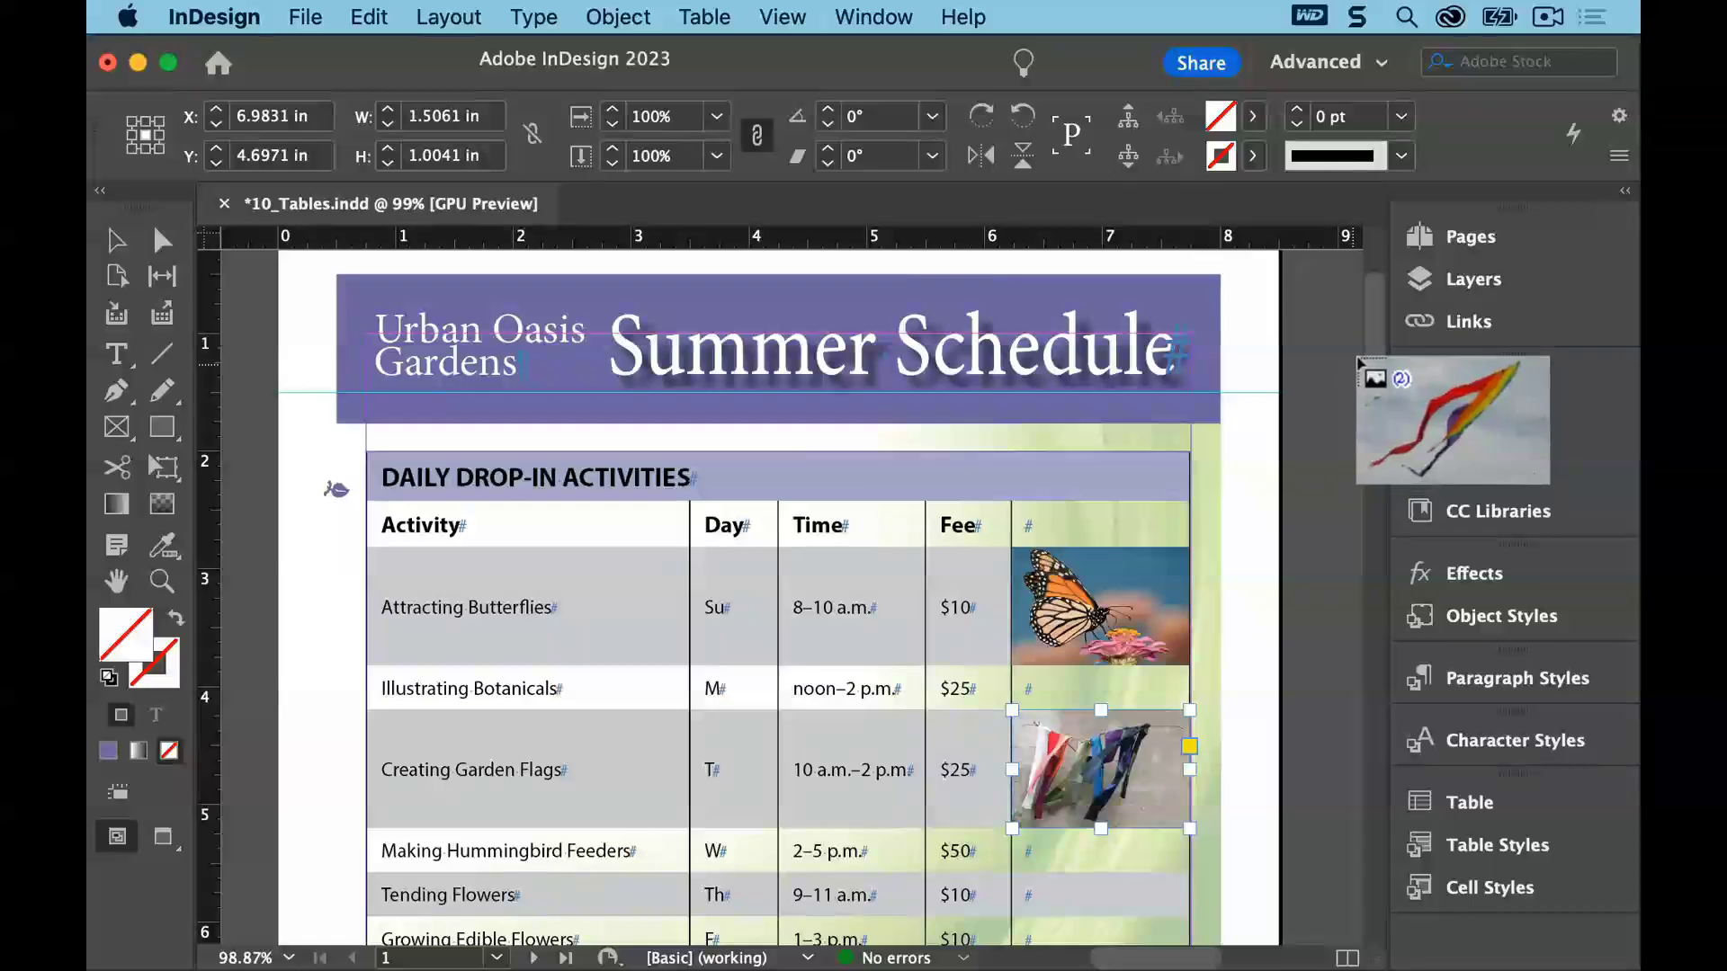
left_click_drag(1373, 321, 1376, 374)
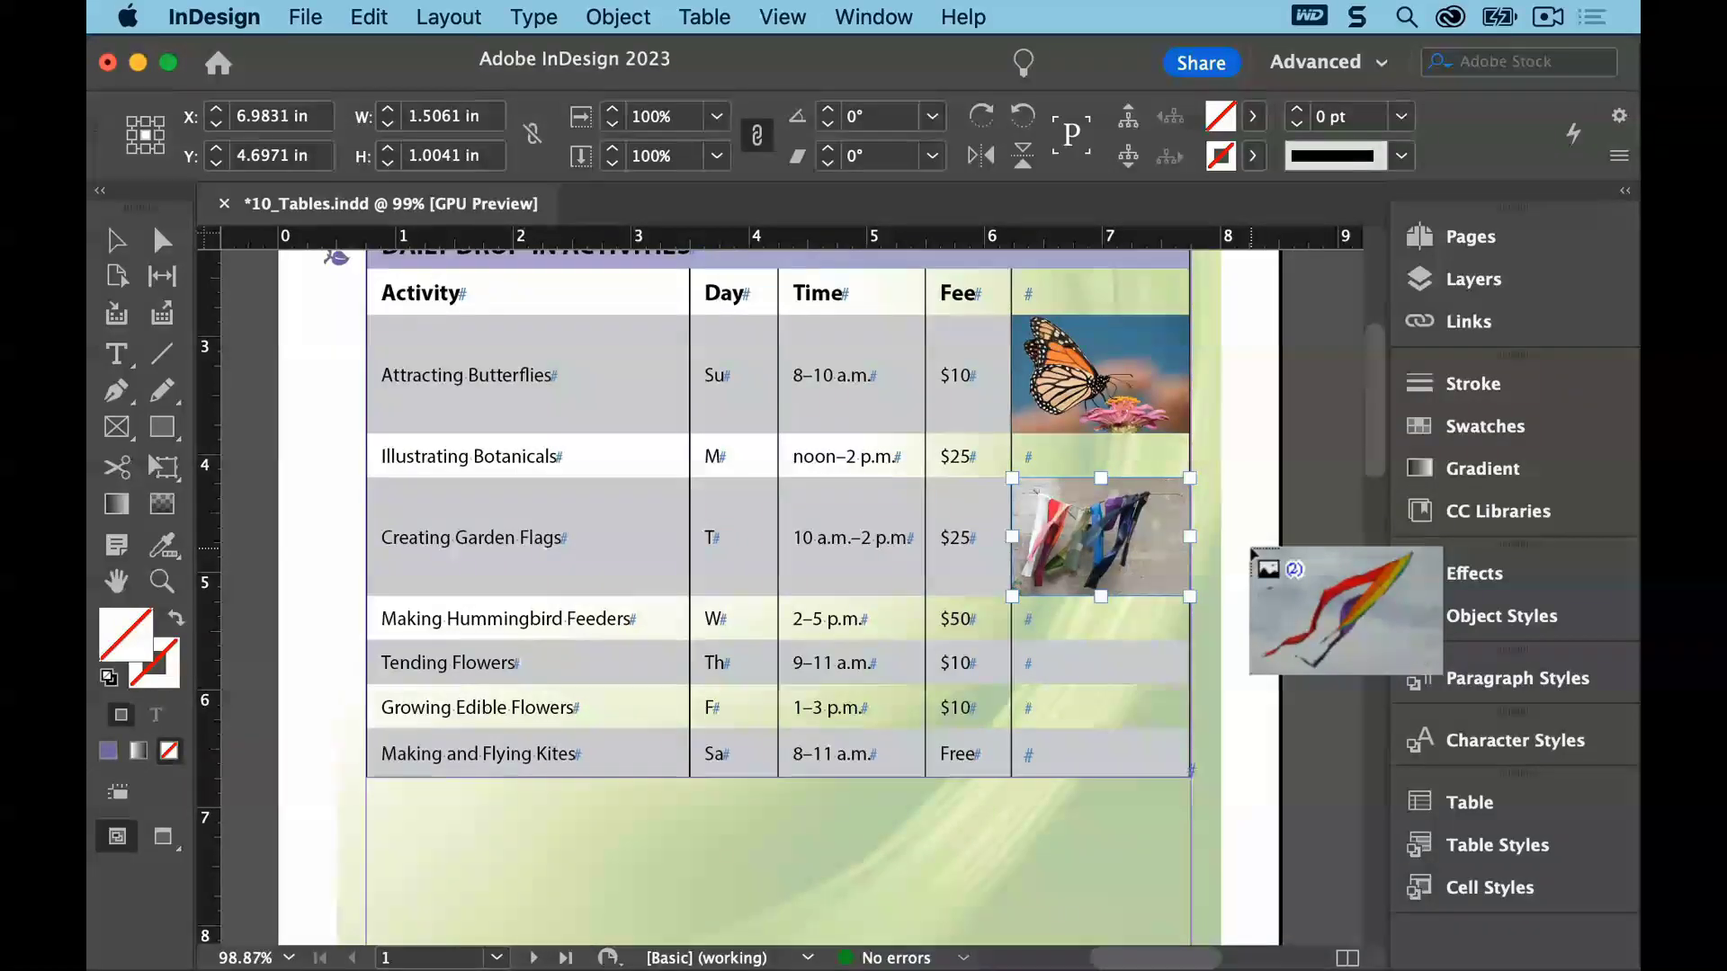
left_click(1059, 761)
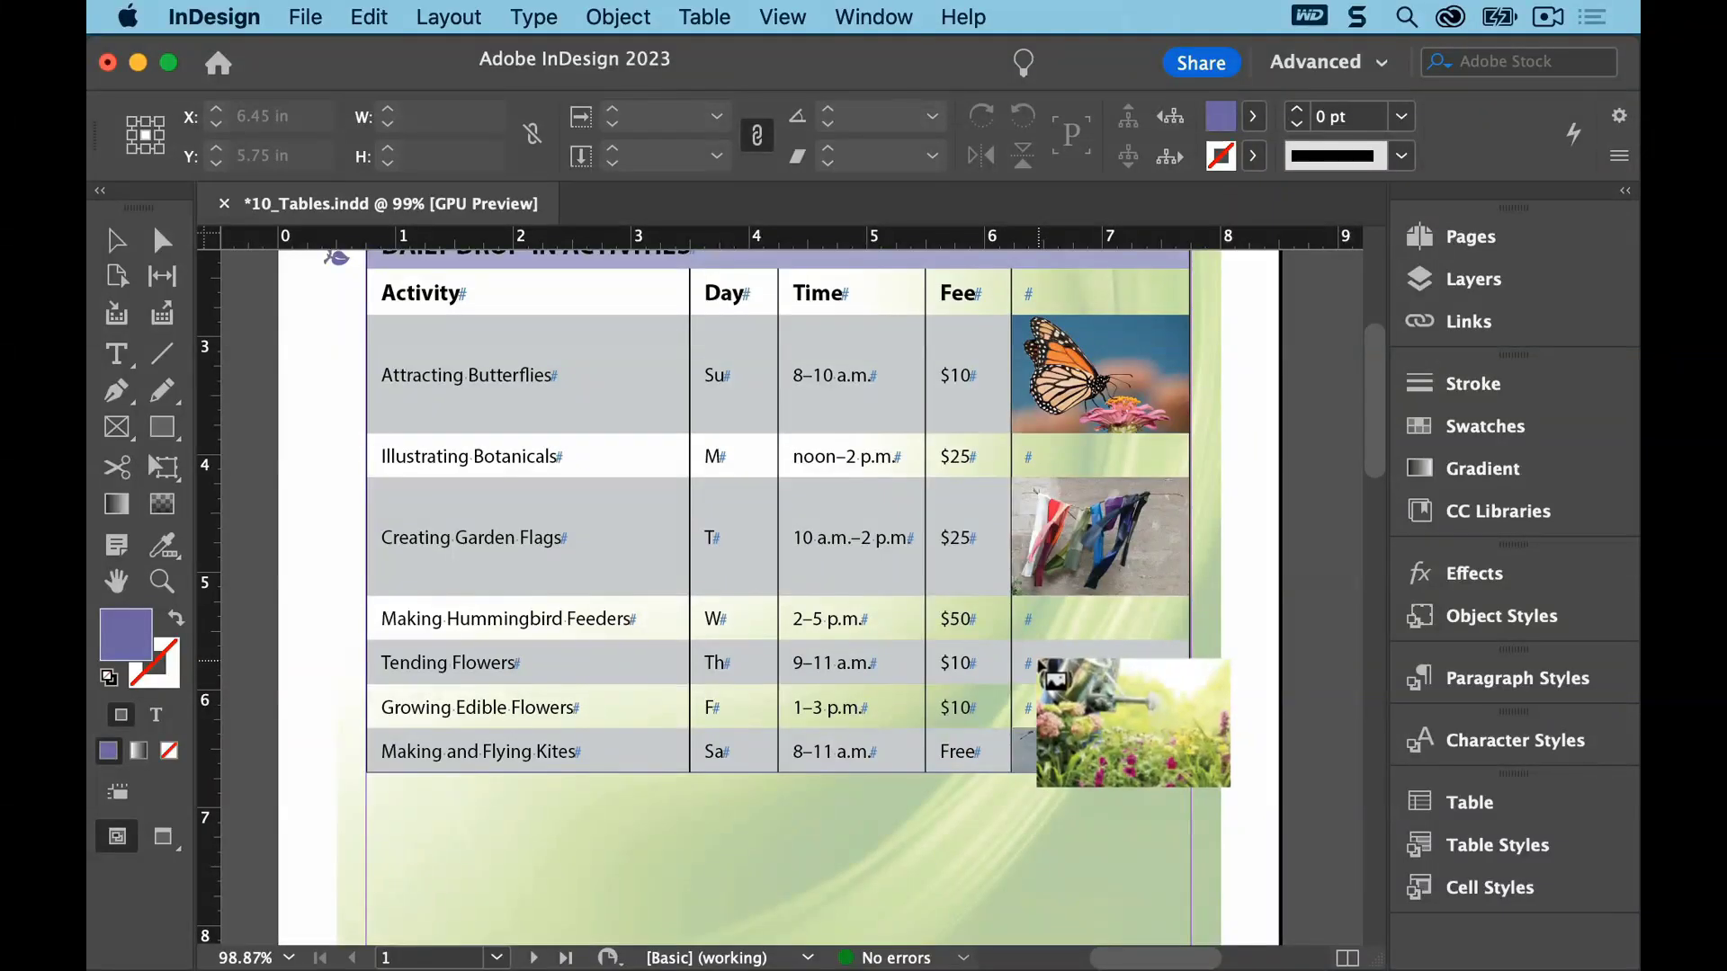
left_click(1044, 666)
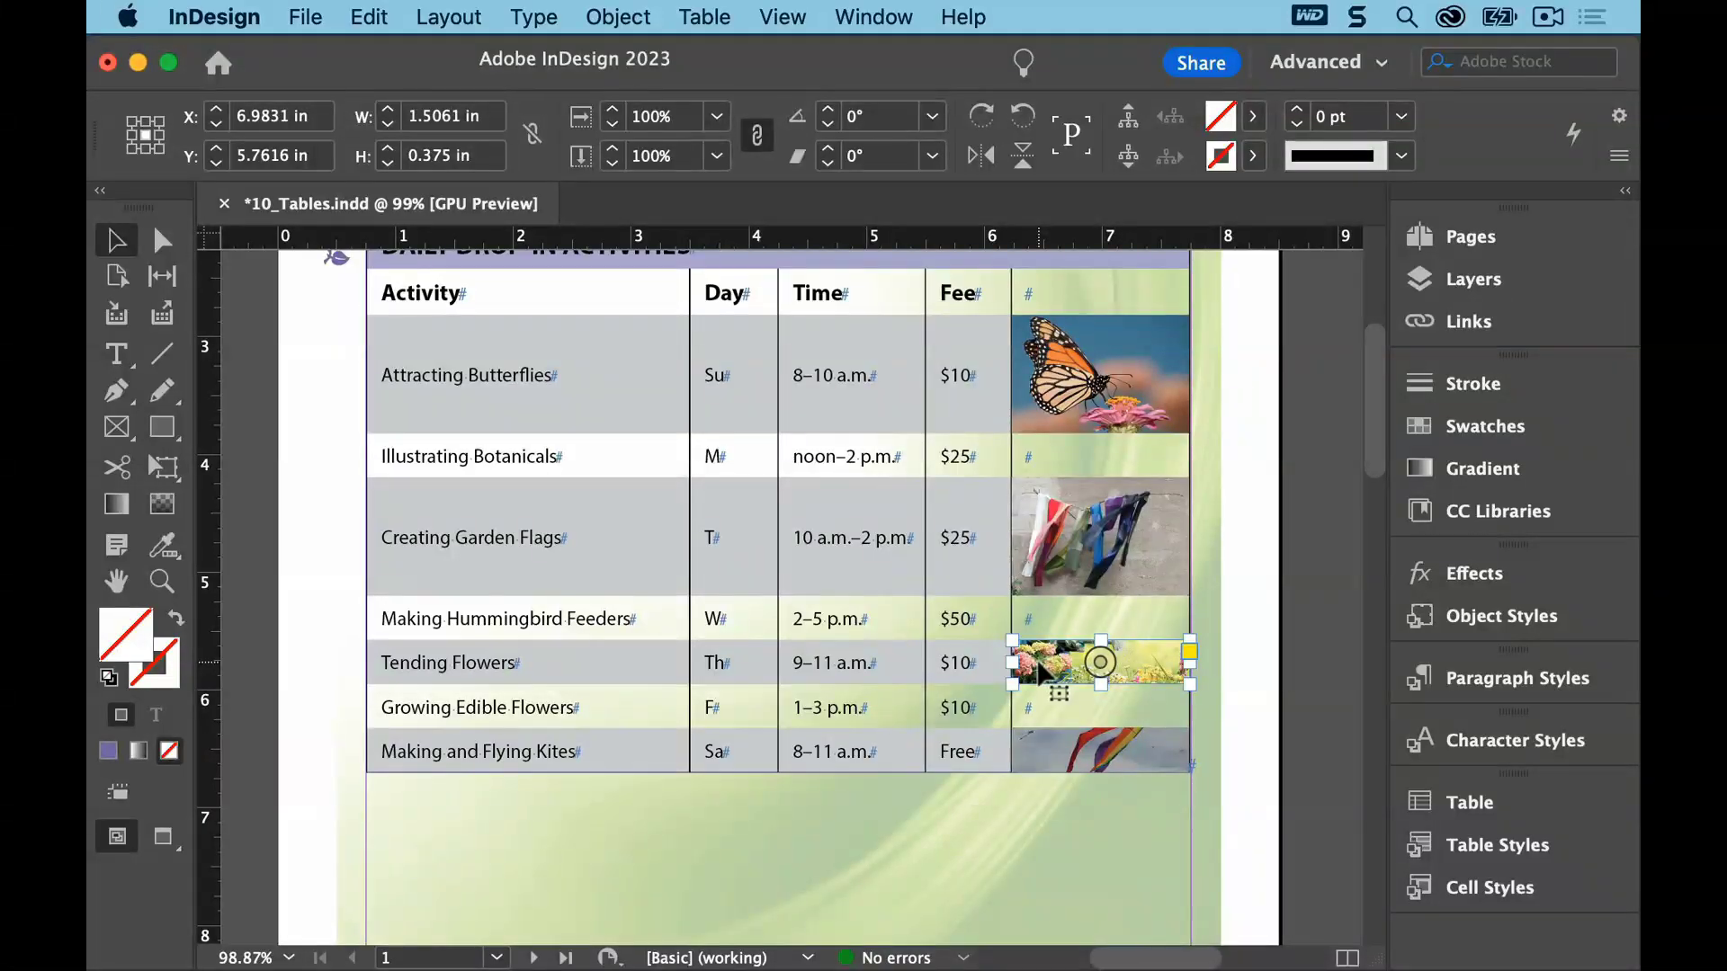
Fit the frames of the Tending Flowers and Making and Flying Kites images to their content, deselect everything, and save the document
key("super+alt+c")
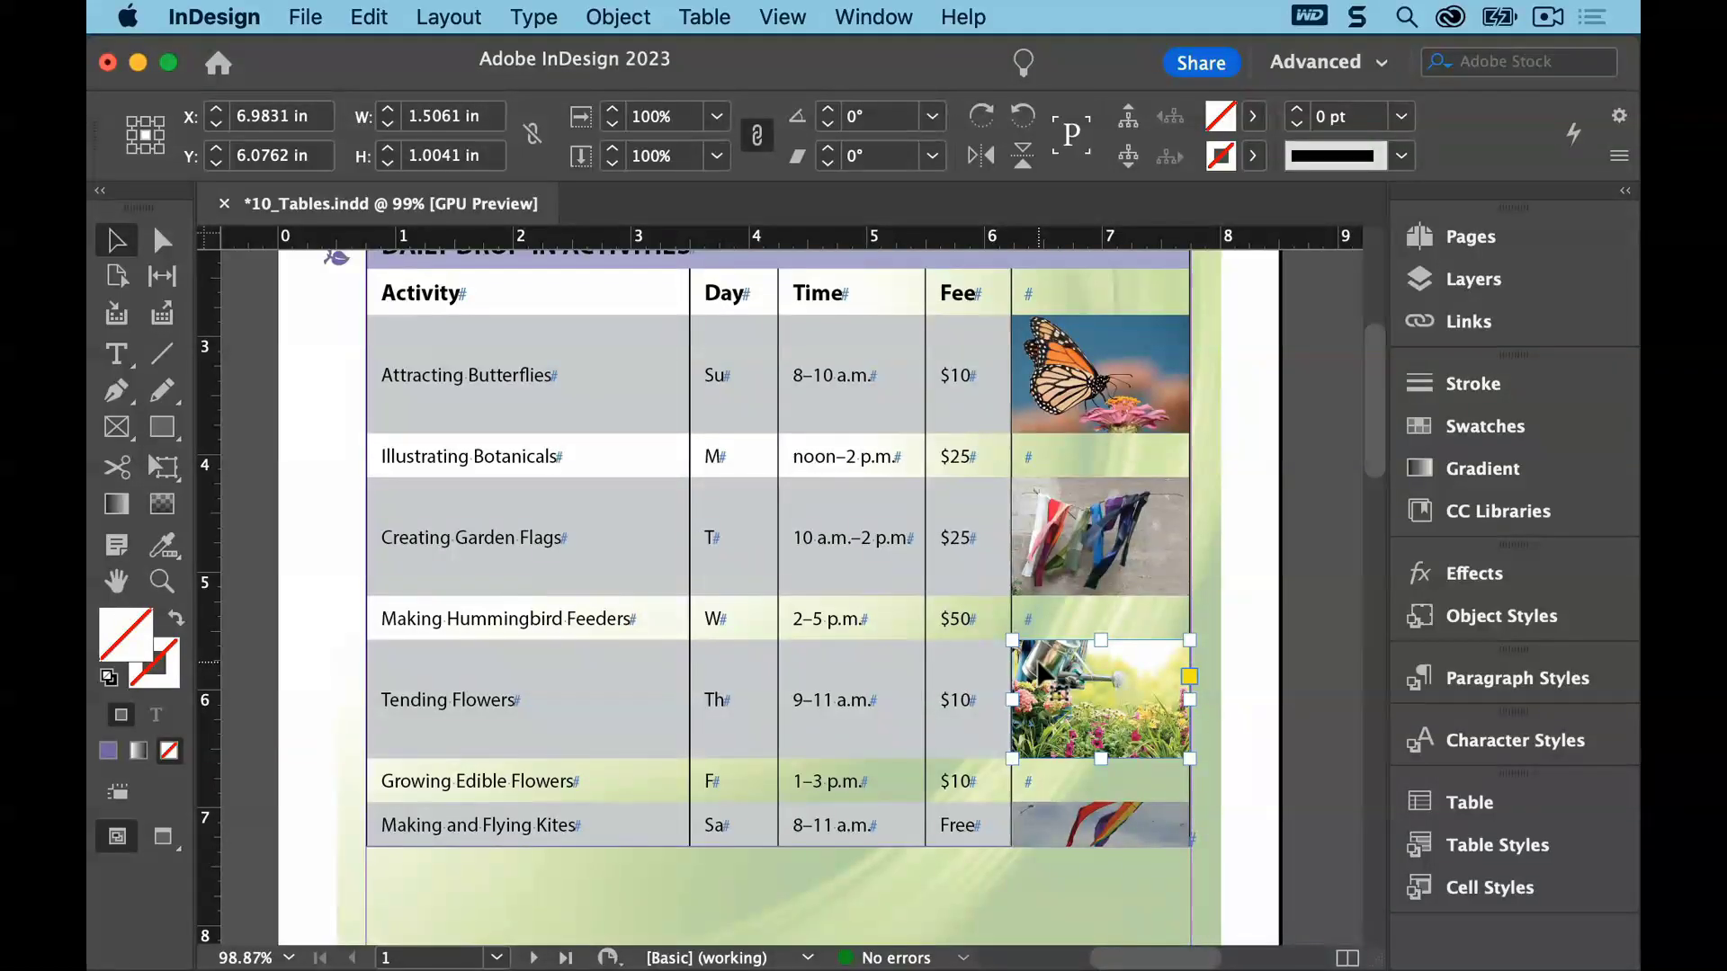
left_click(1061, 834)
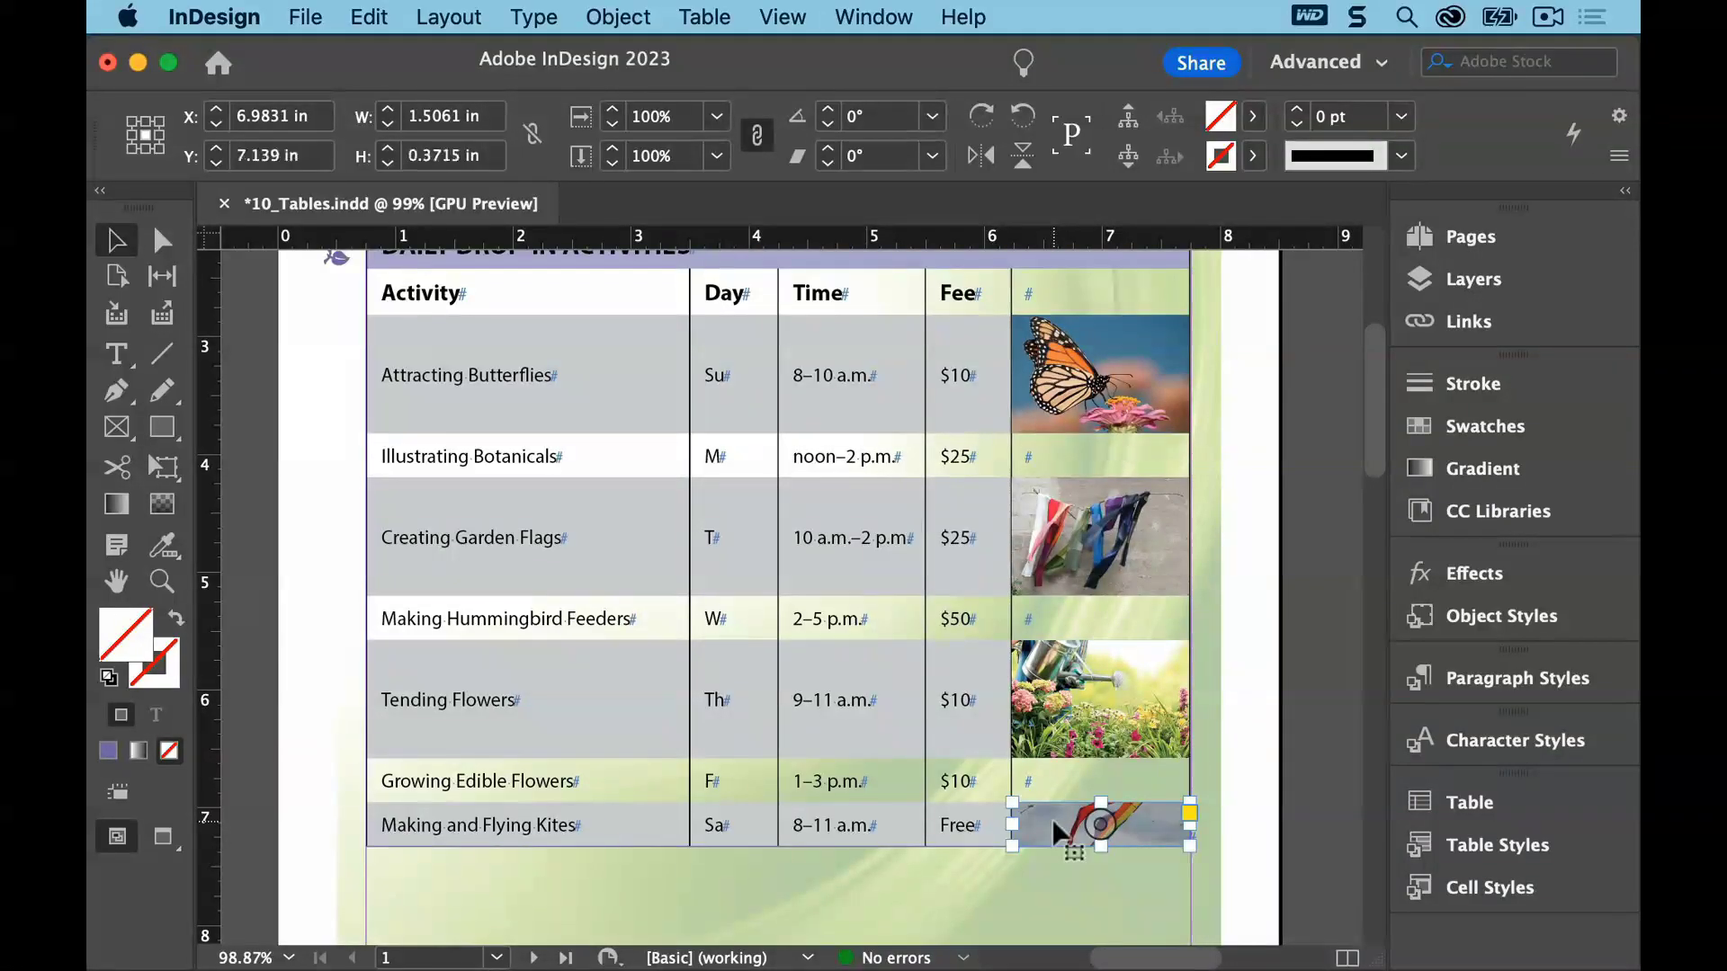
key("super+alt+c")
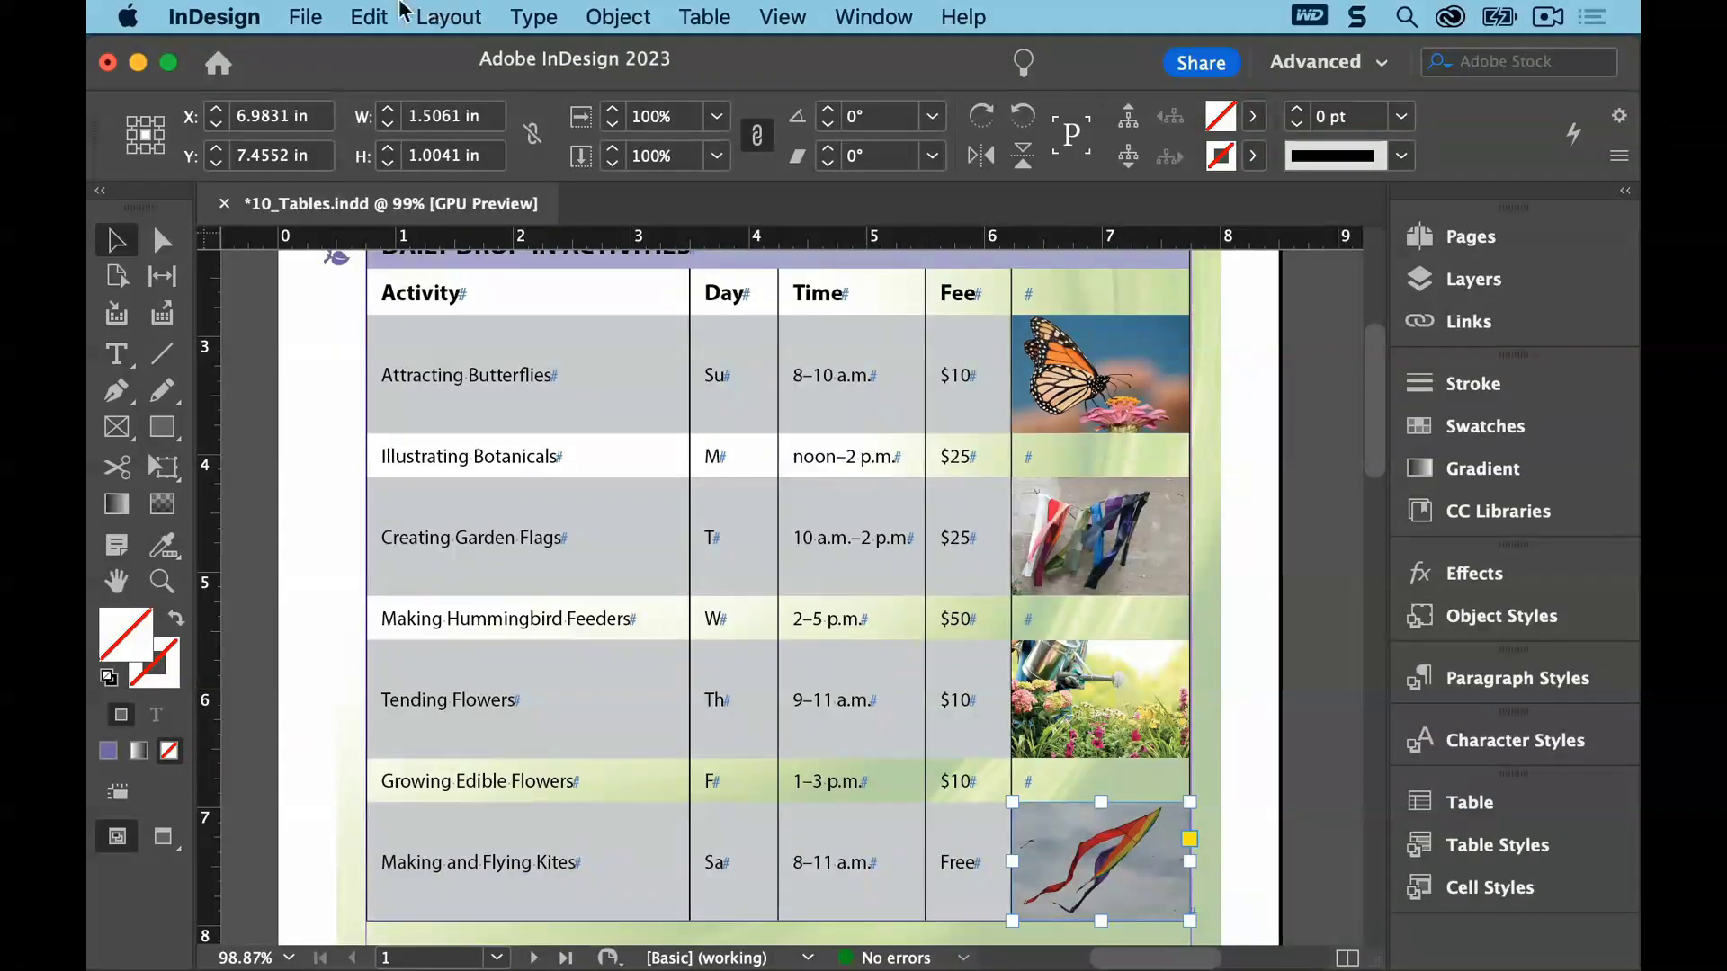
left_click(369, 17)
left_click(430, 460)
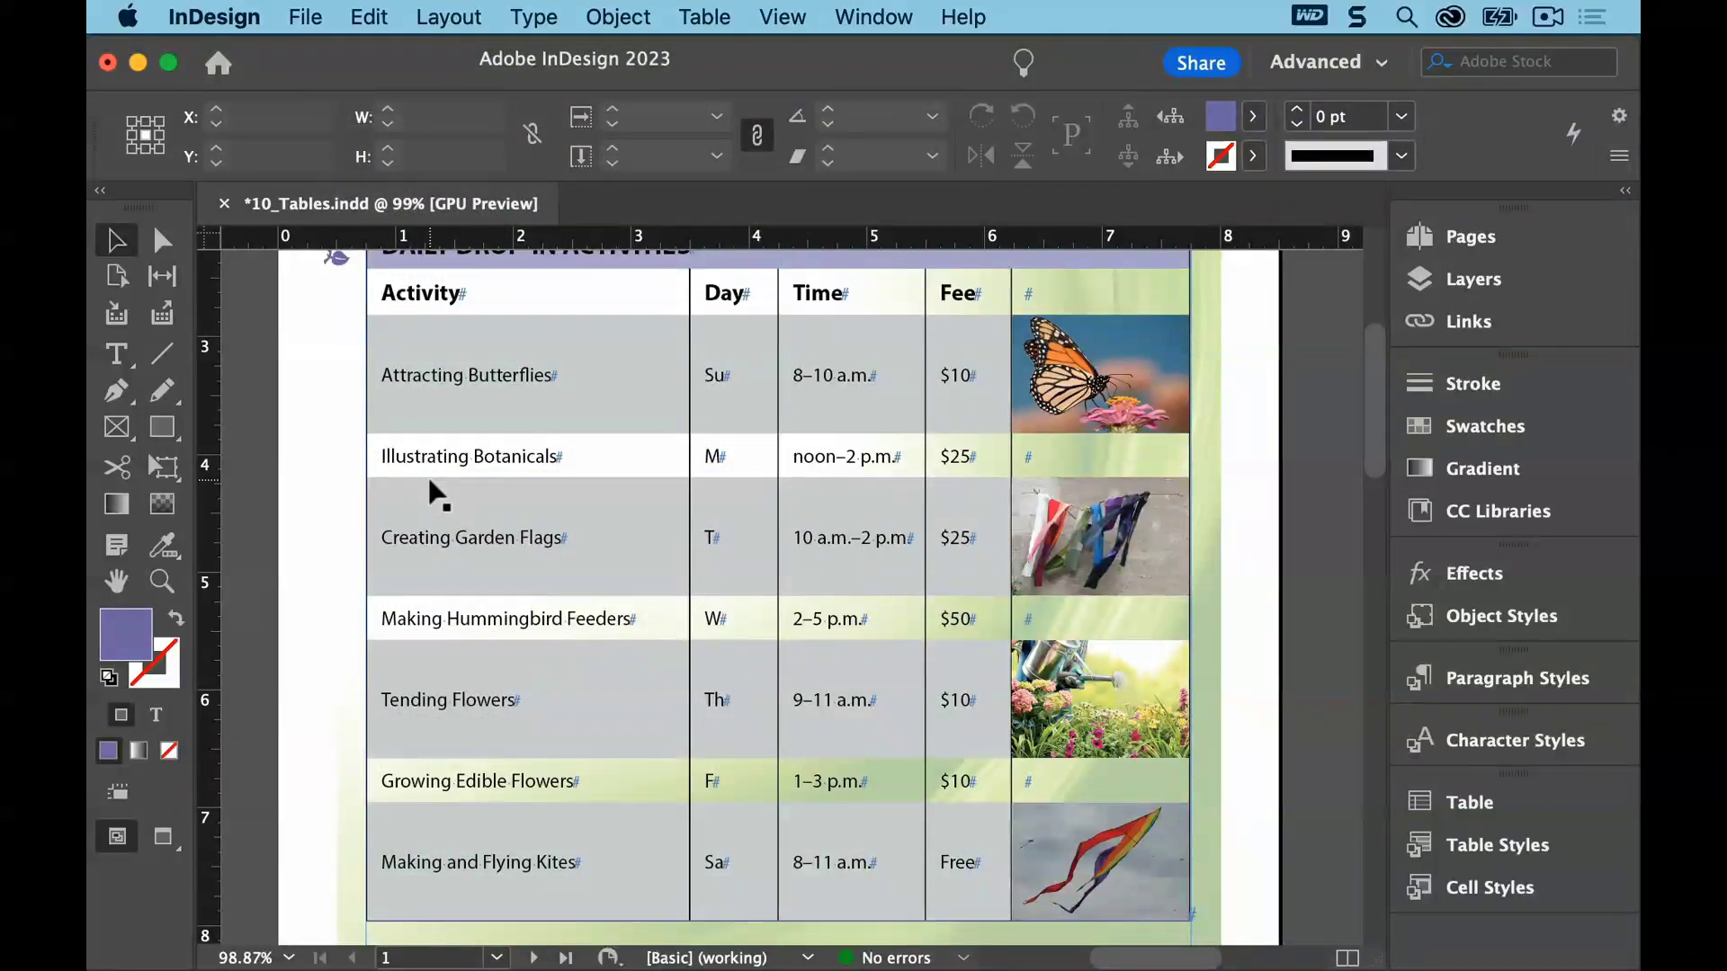
left_click(306, 17)
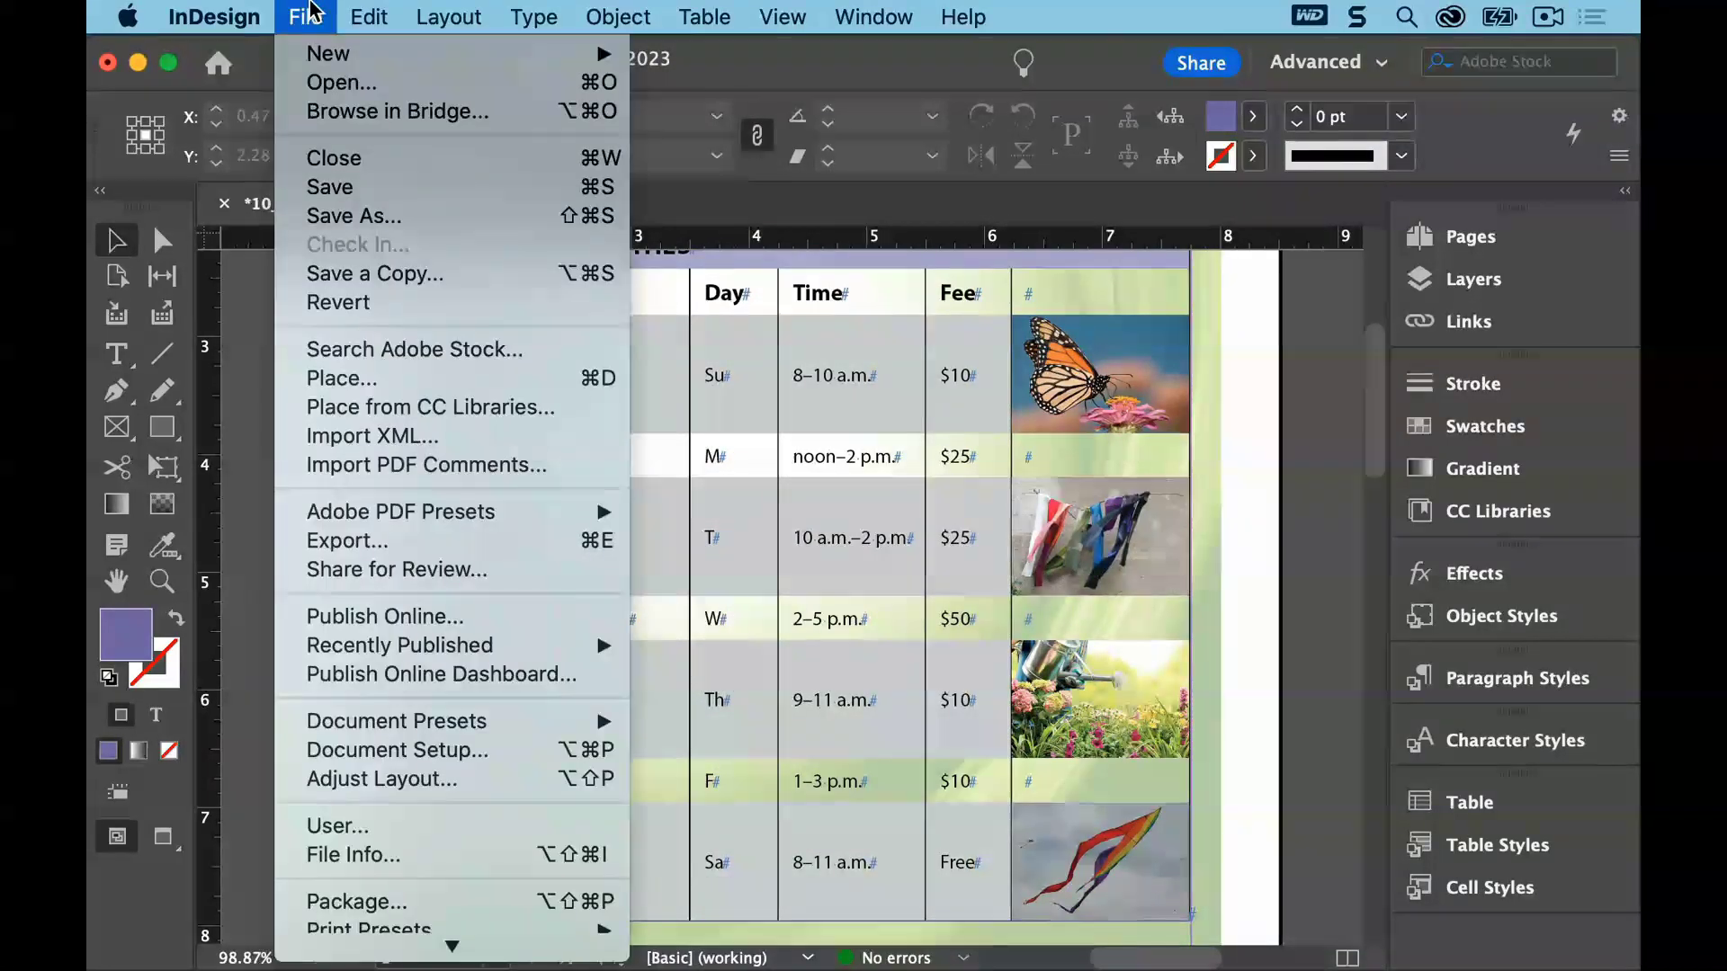
left_click(329, 190)
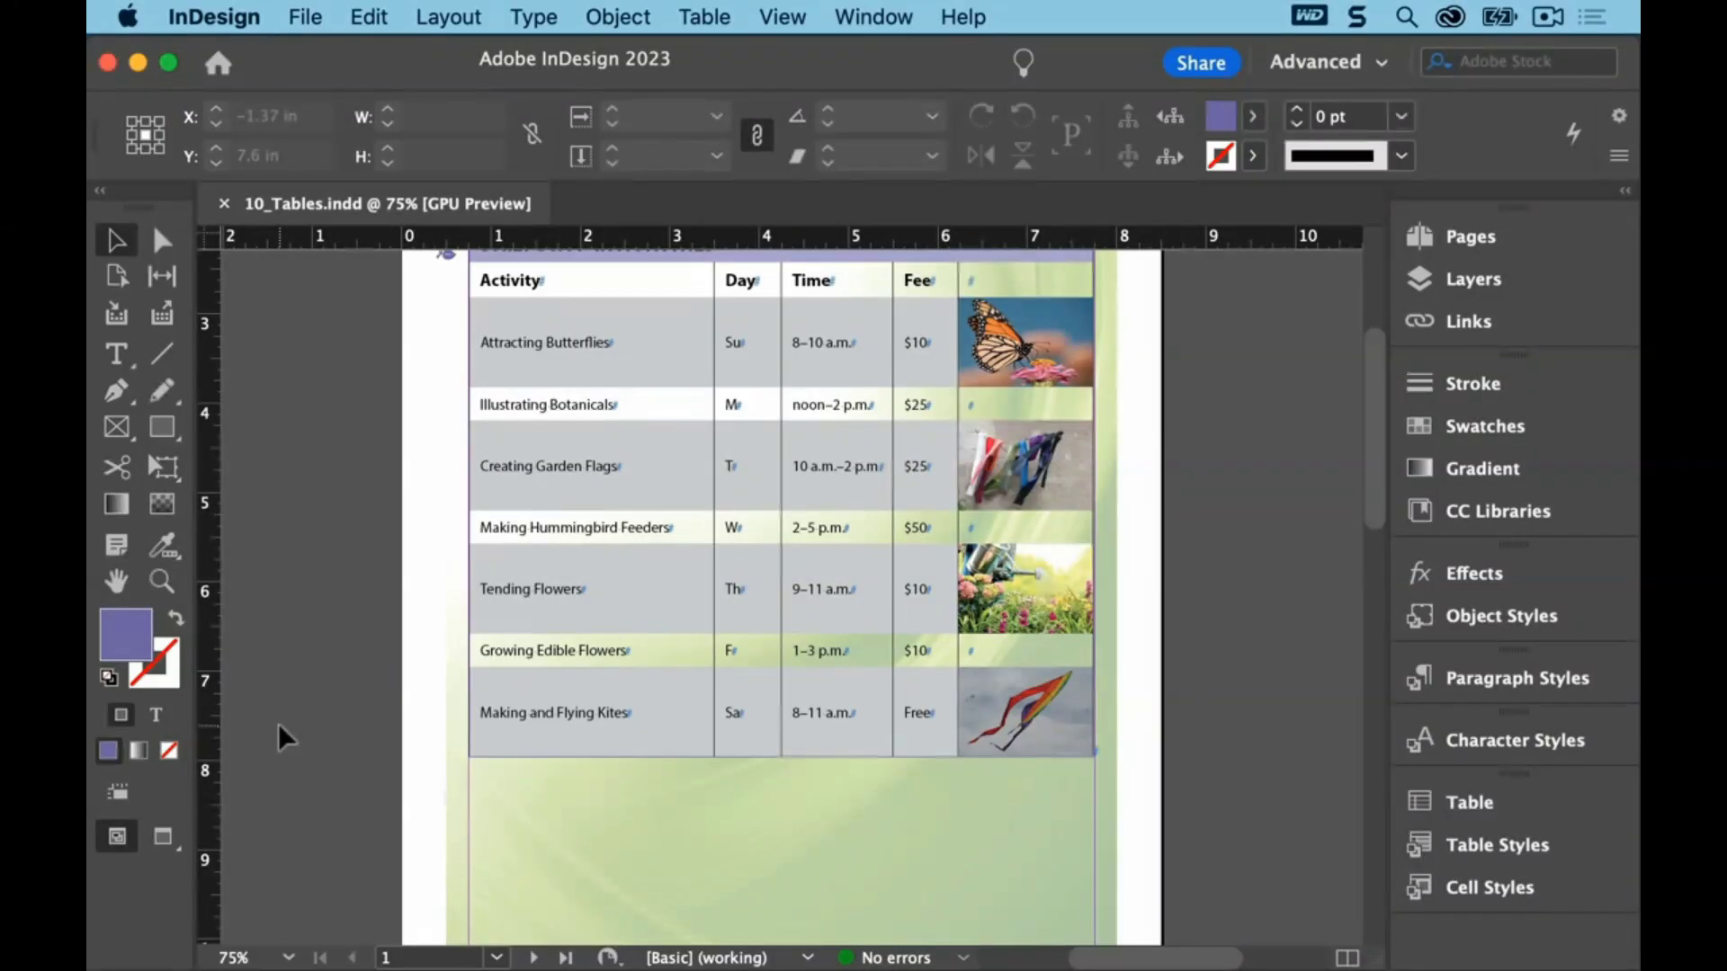
Set the height of all rows from Attracting Butterflies through Making and Flying Kites to exactly 1 in
left_click(892, 23)
mouse_move(1097, 765)
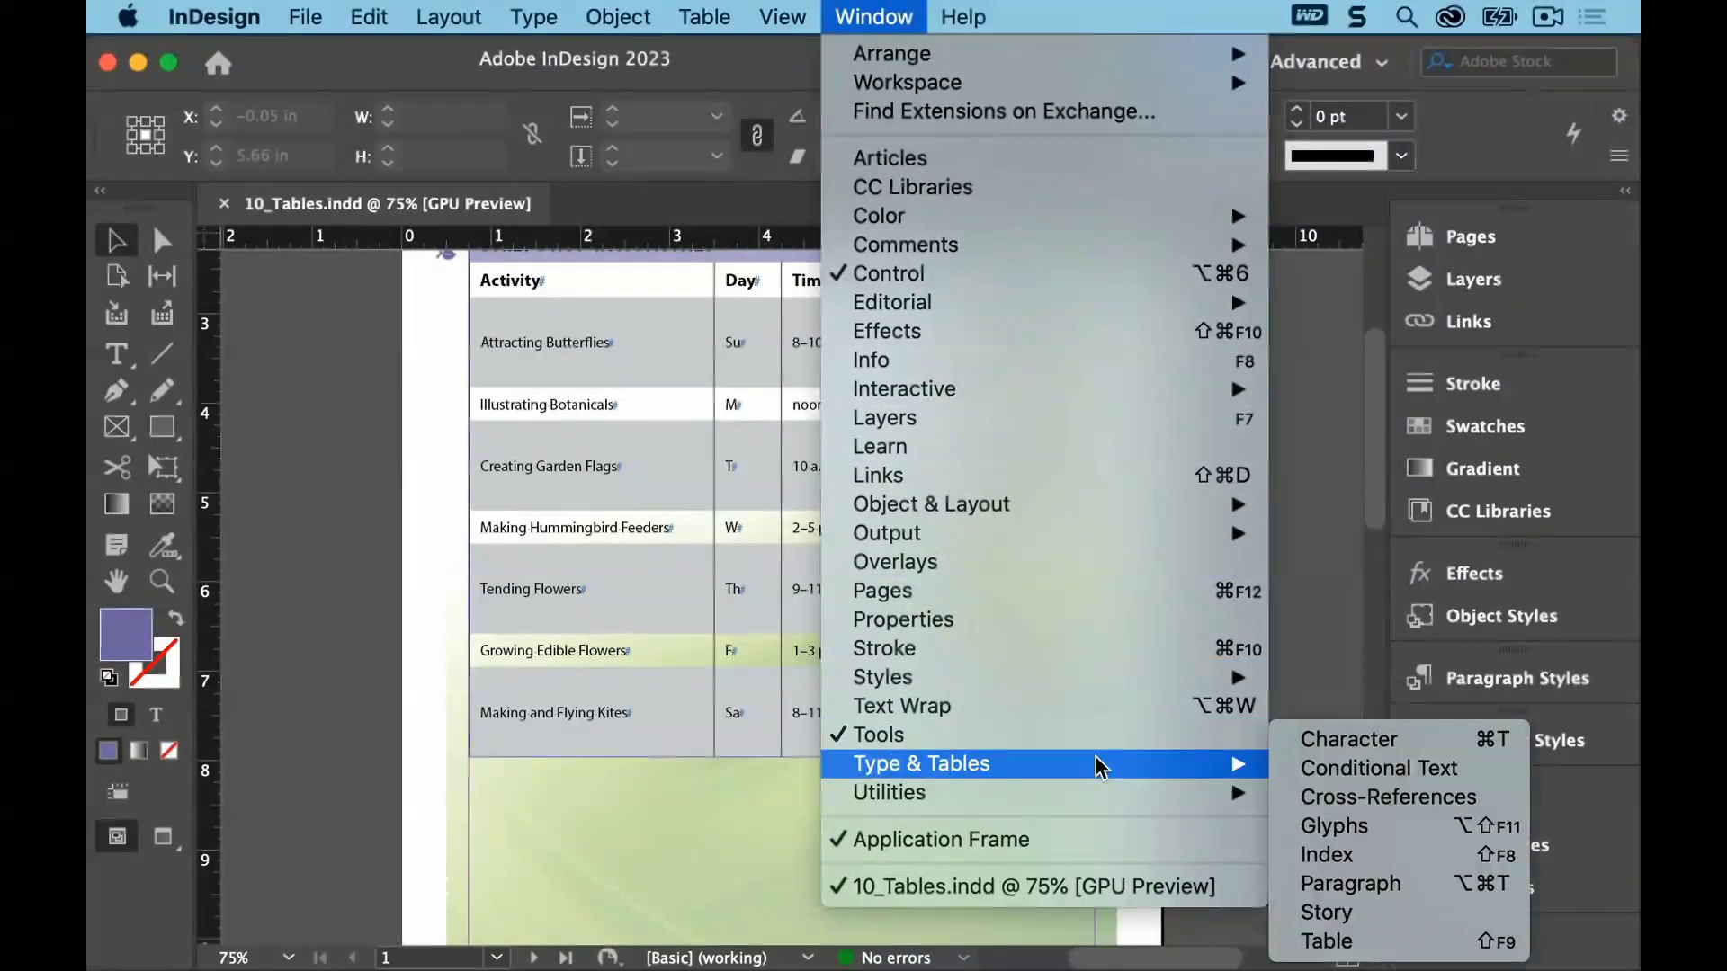
left_click(1421, 944)
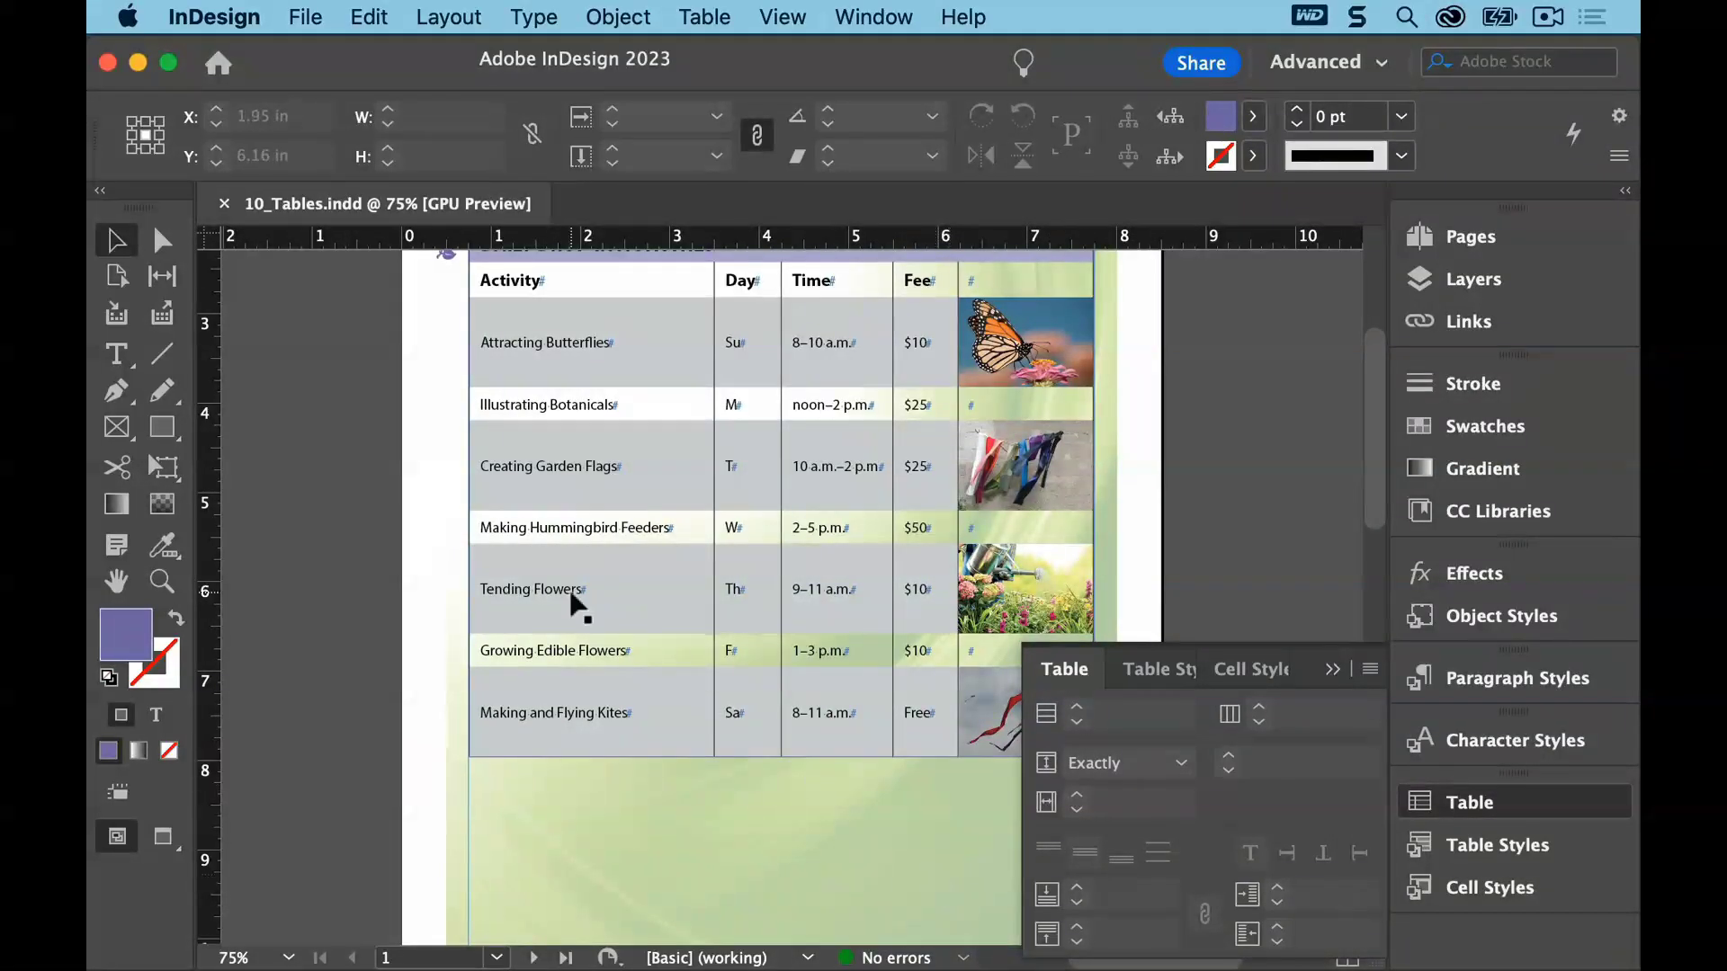
left_click(127, 360)
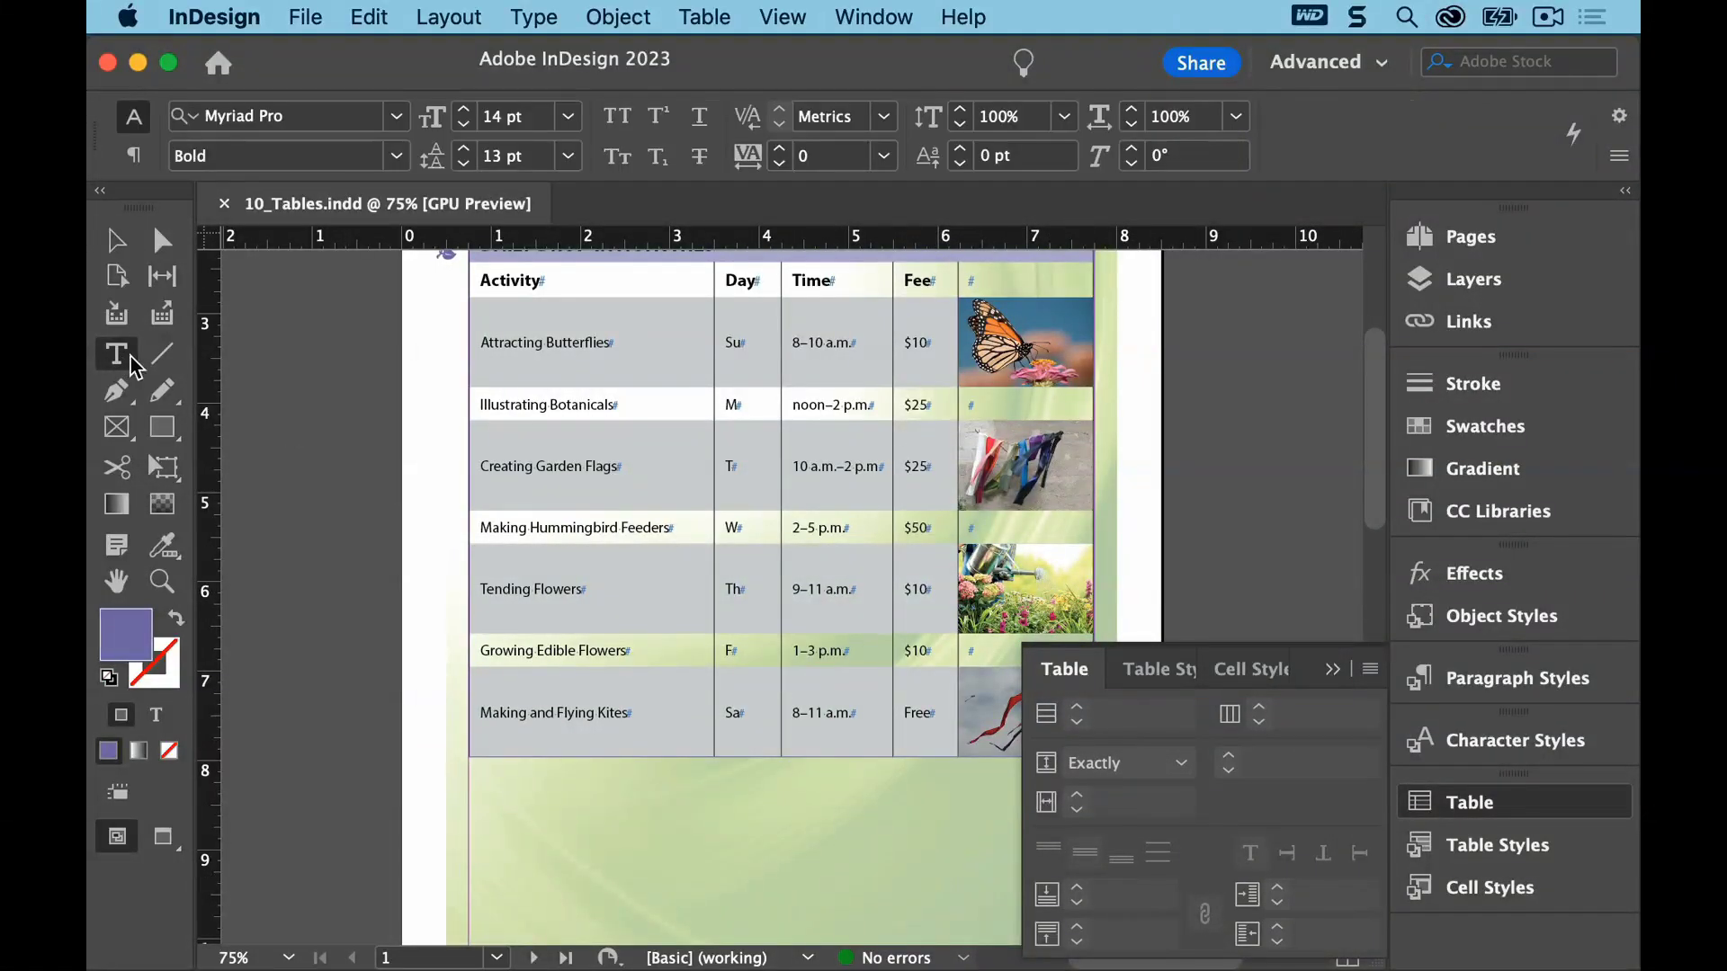
left_click(459, 345)
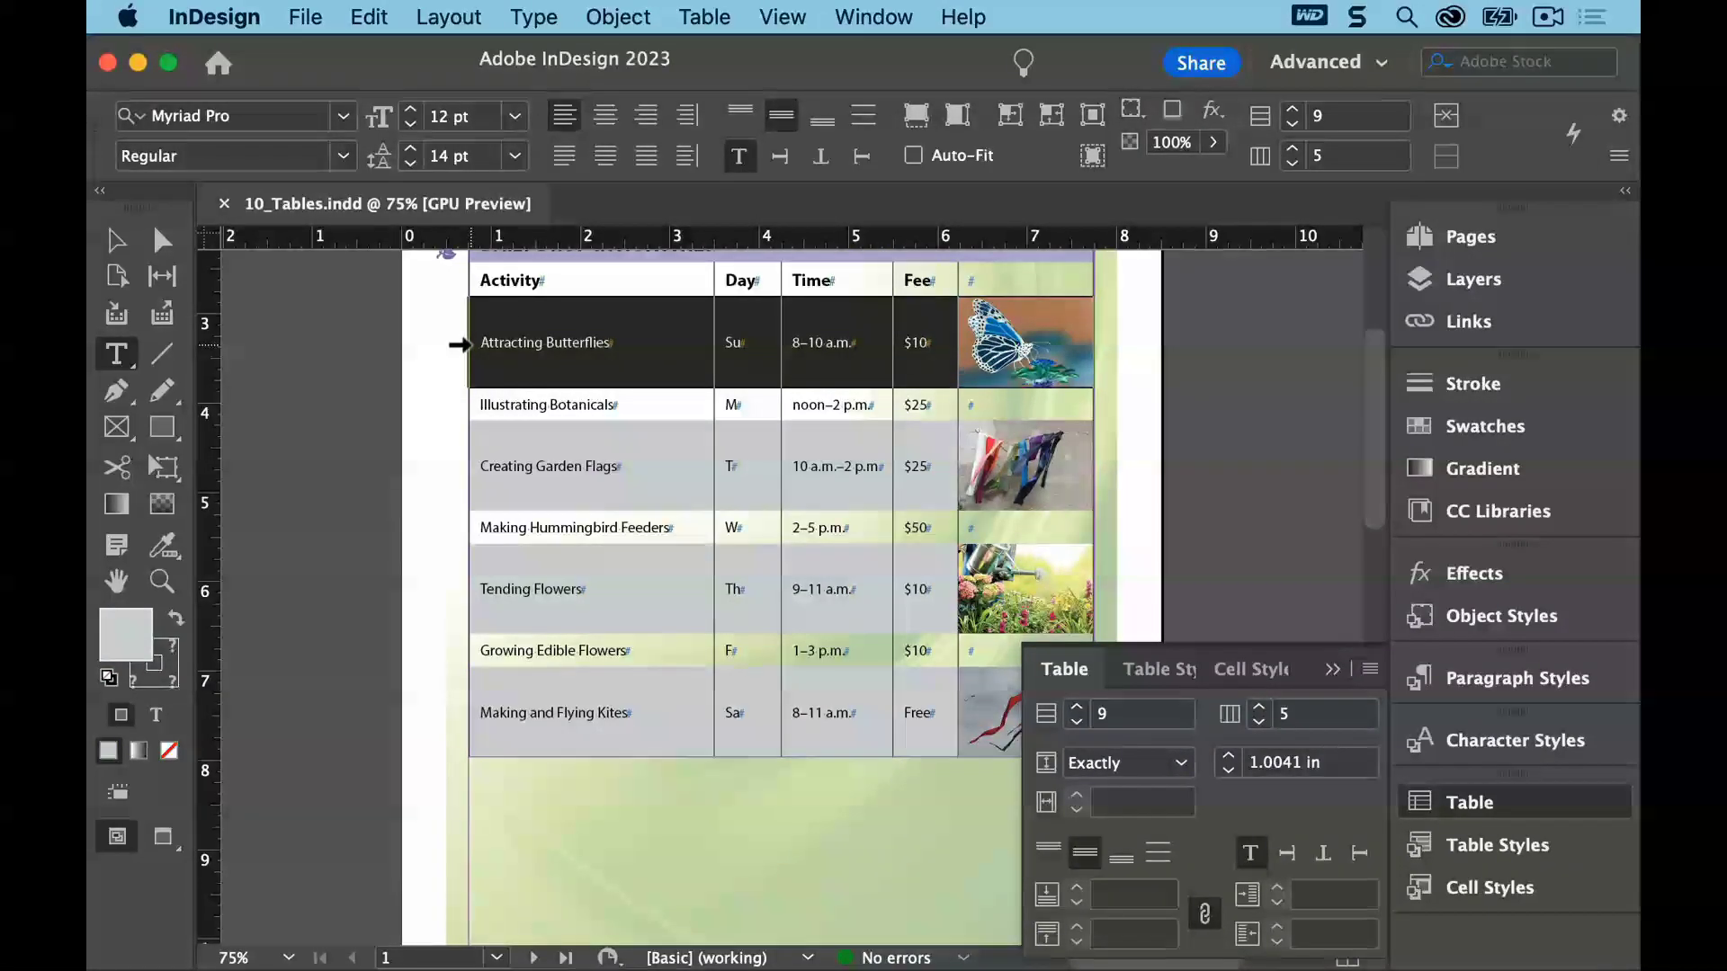
left_click_drag(459, 344, 467, 681)
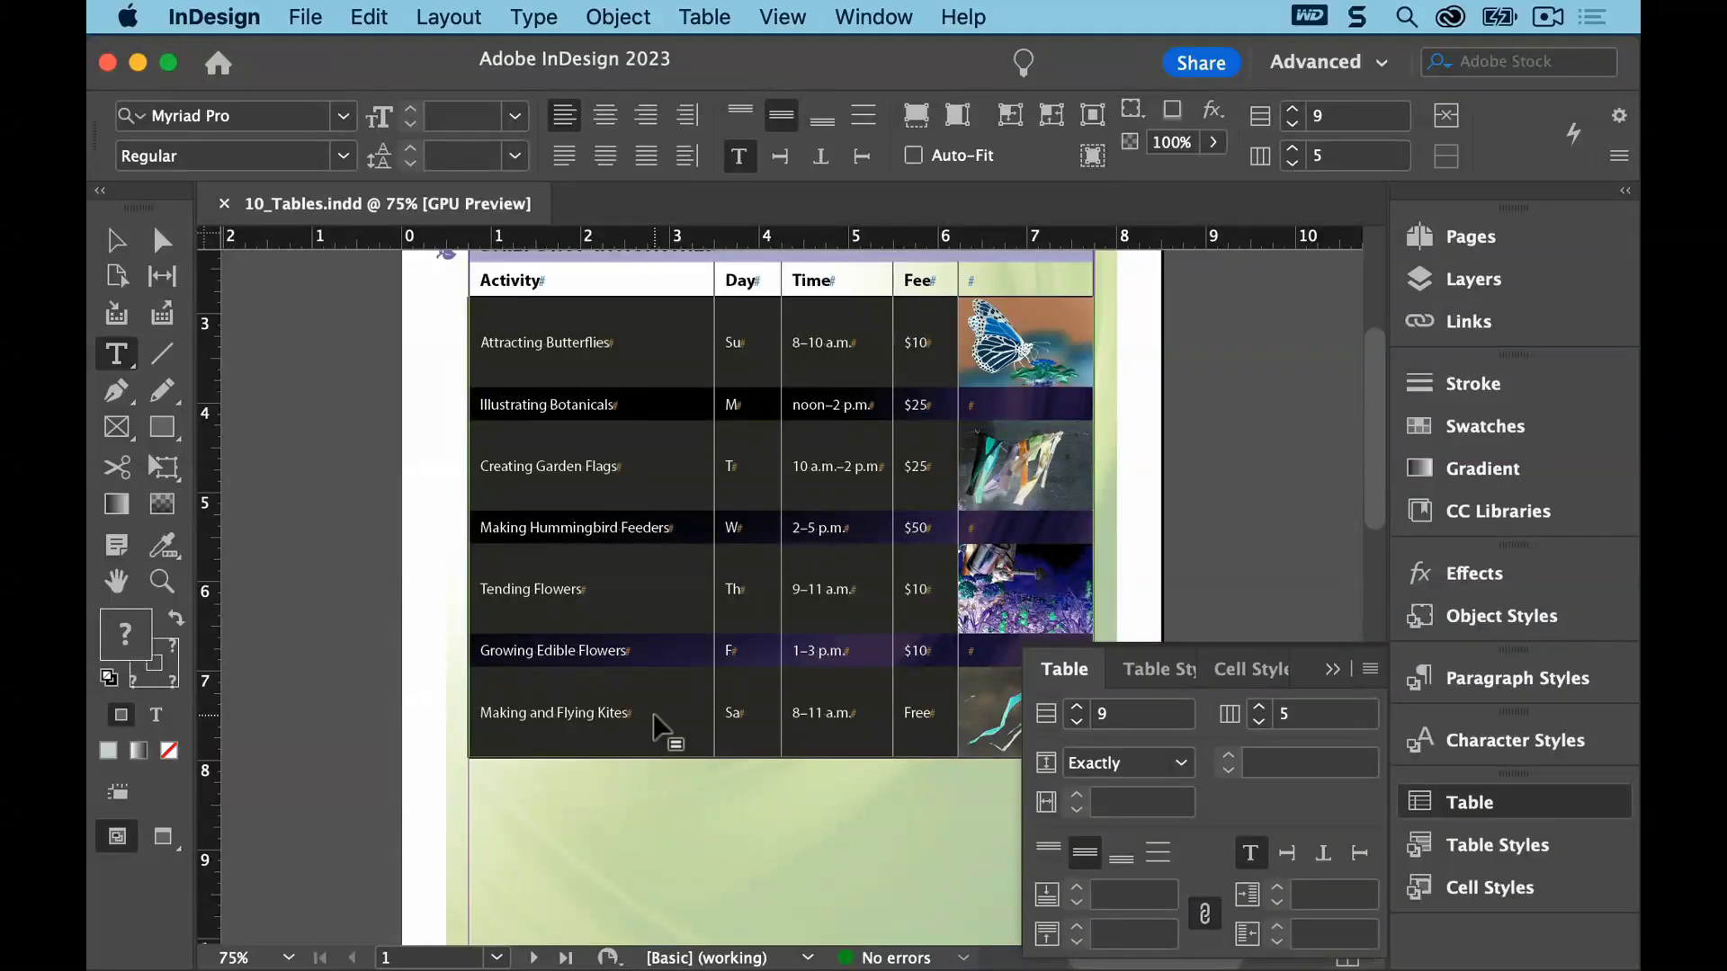
left_click(1182, 764)
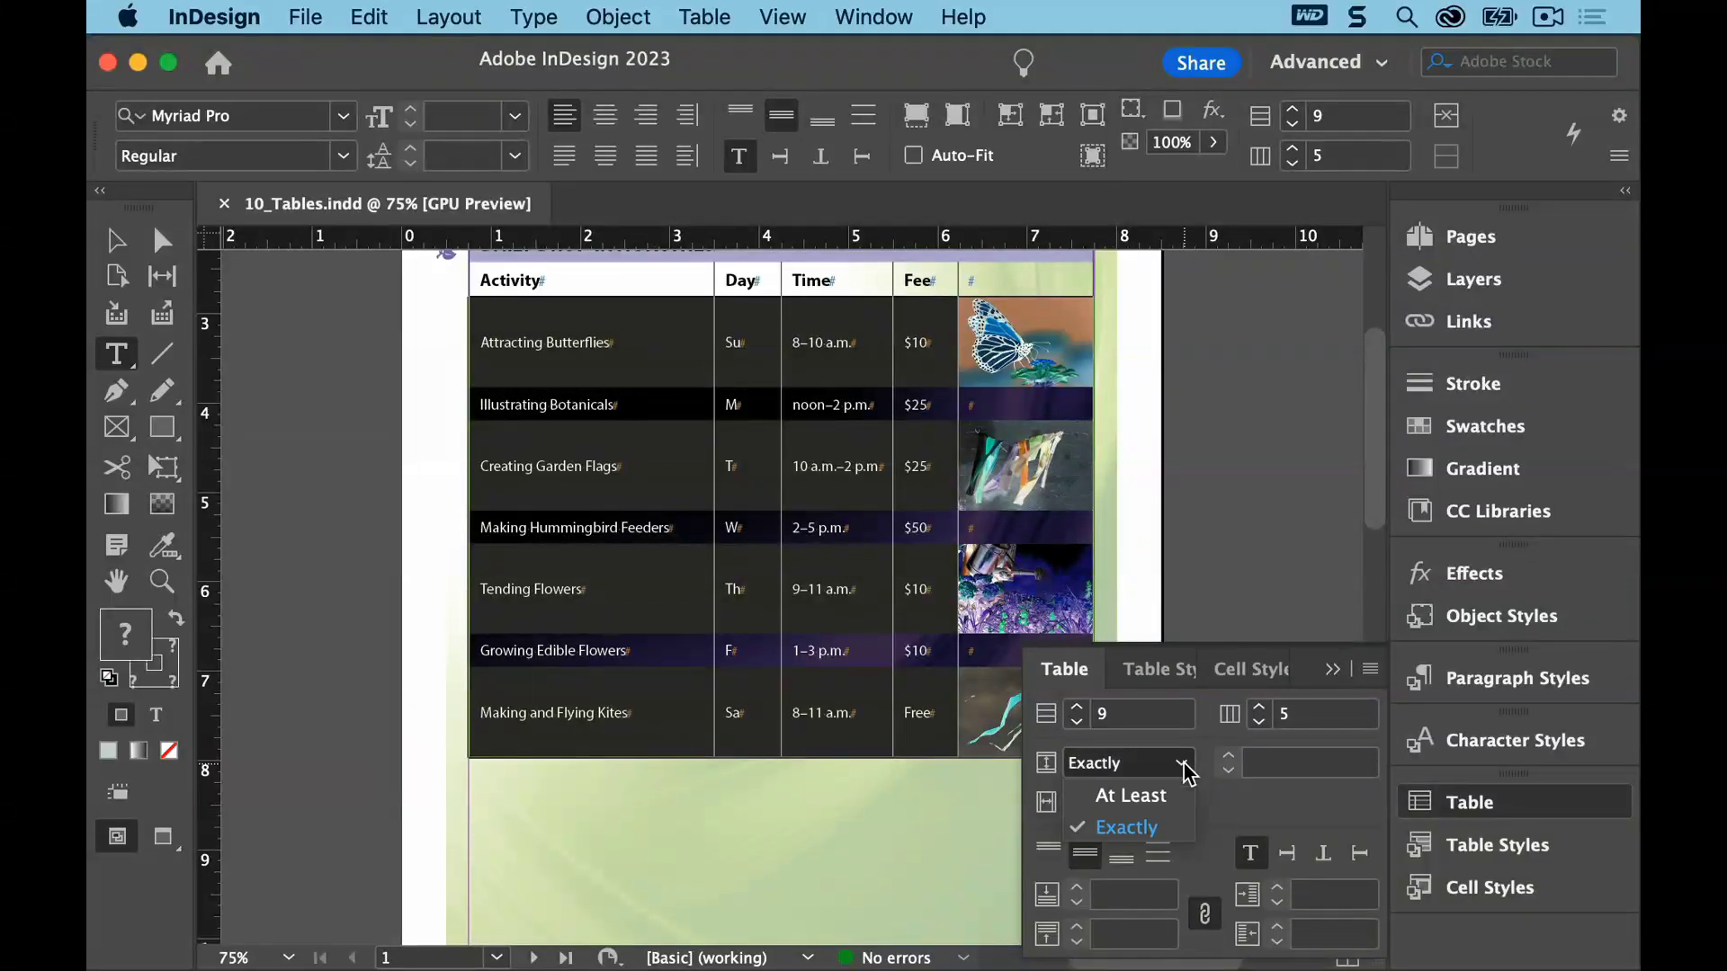
left_click(1184, 766)
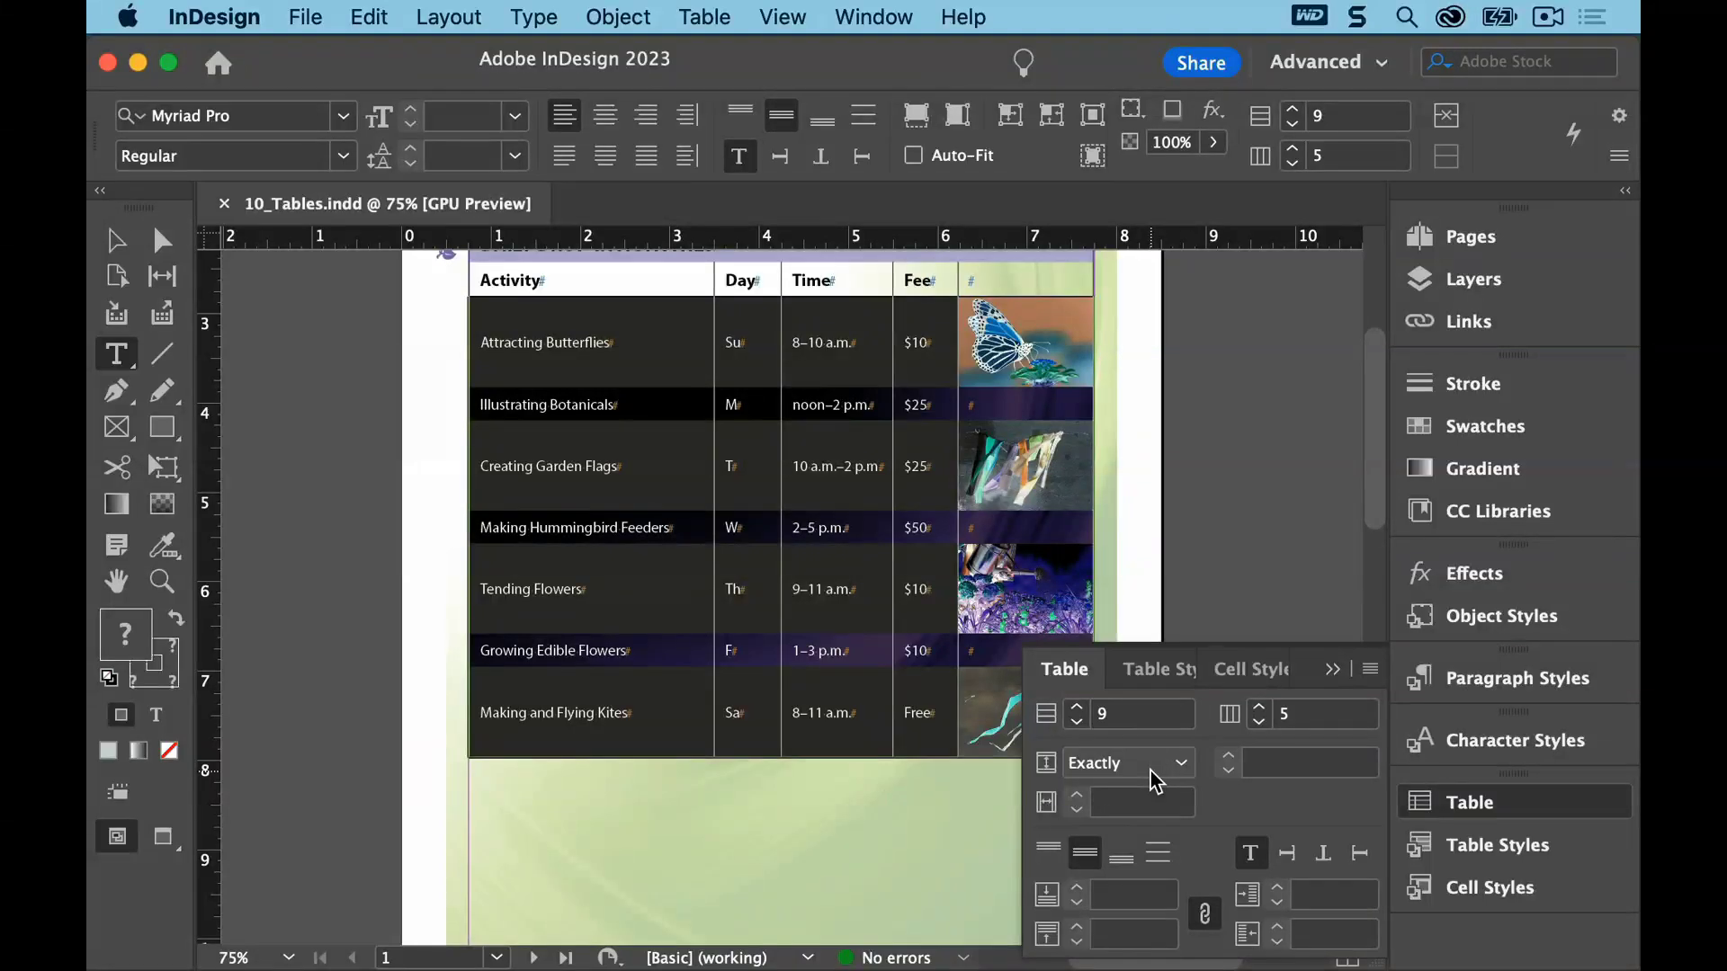
left_click(1279, 767)
type("1")
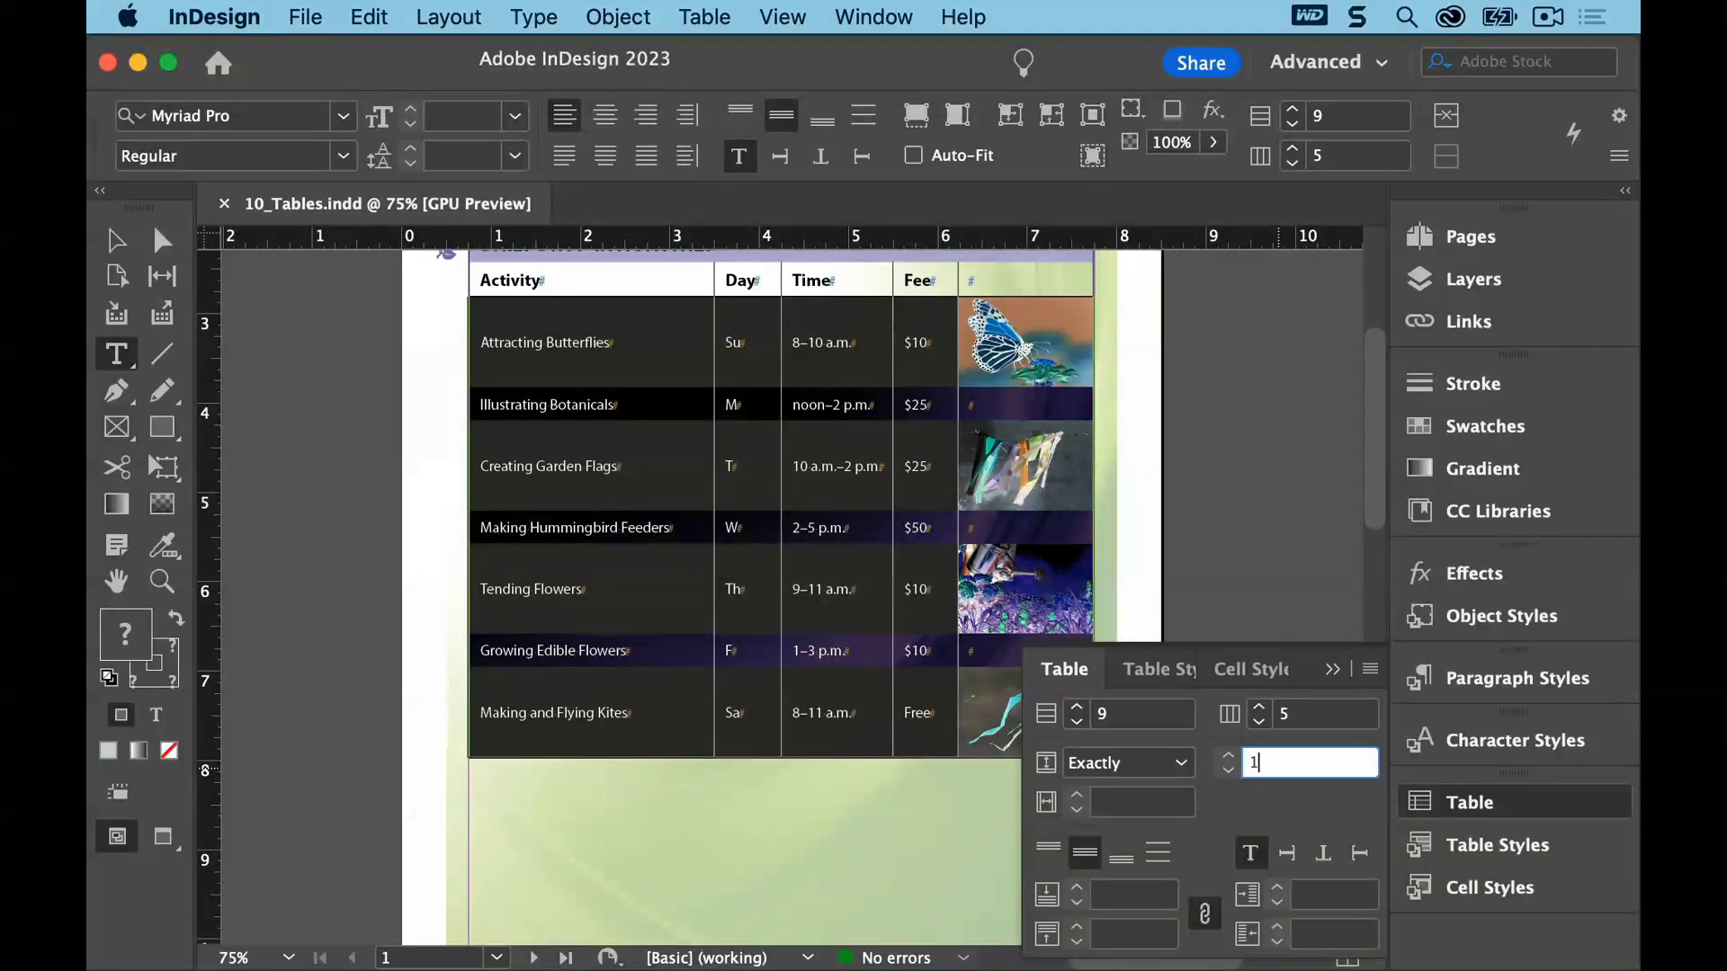
key("Return")
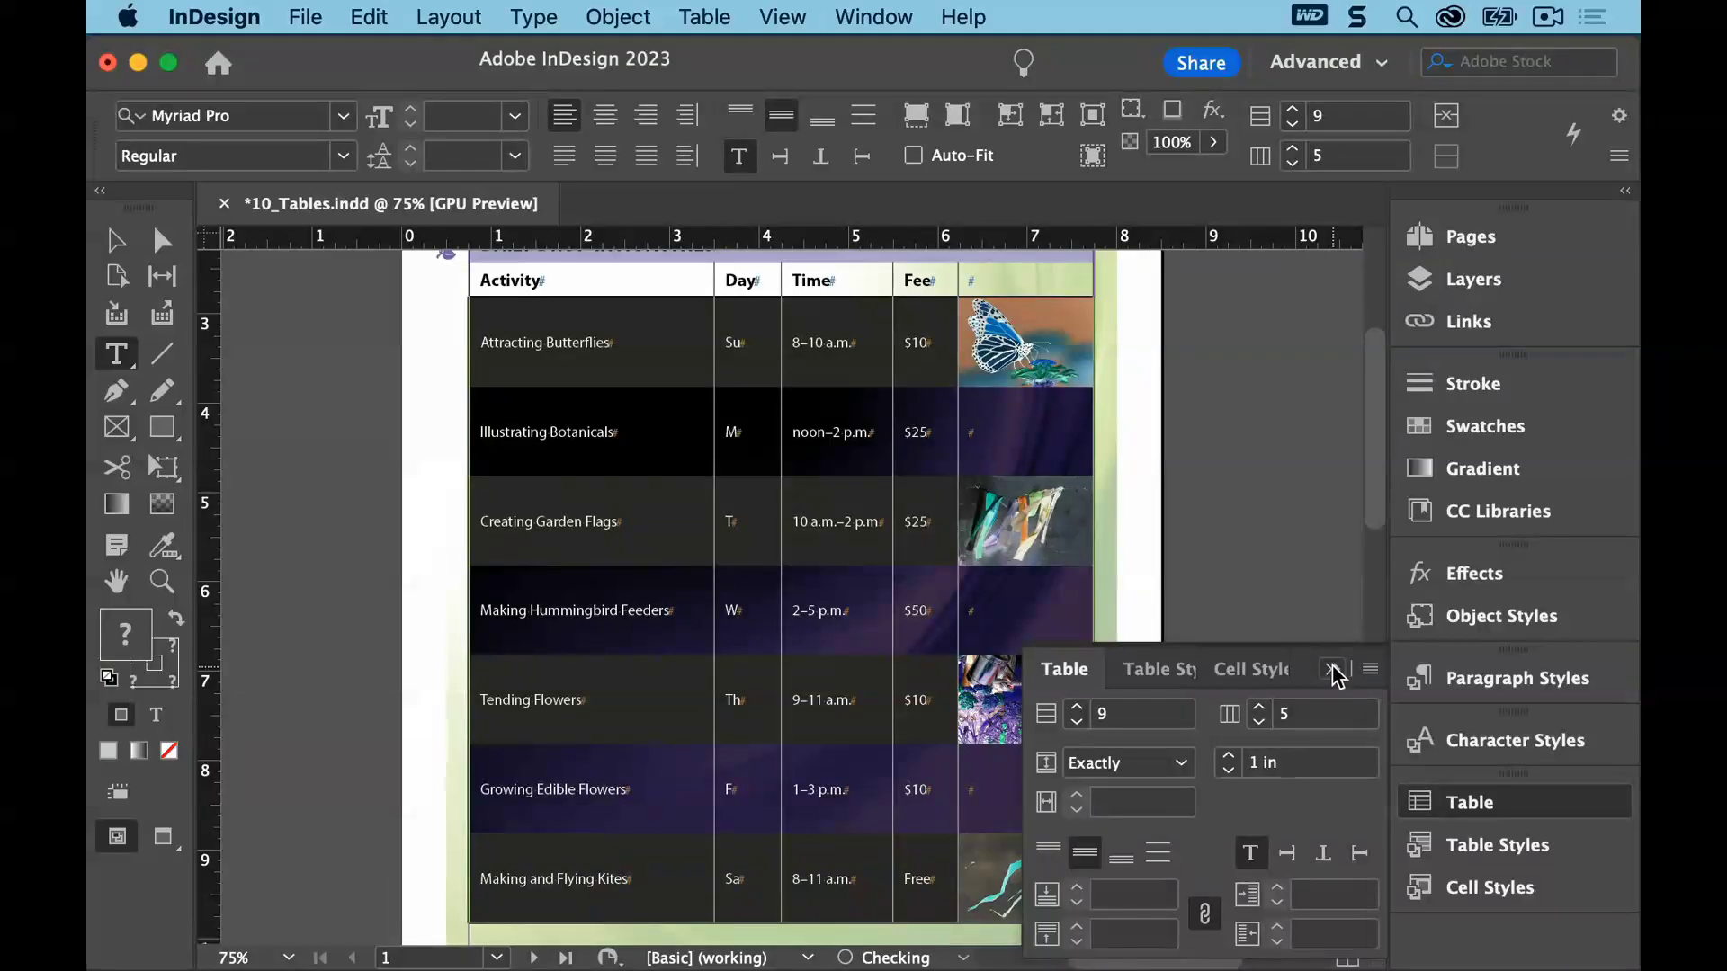
left_click(1332, 669)
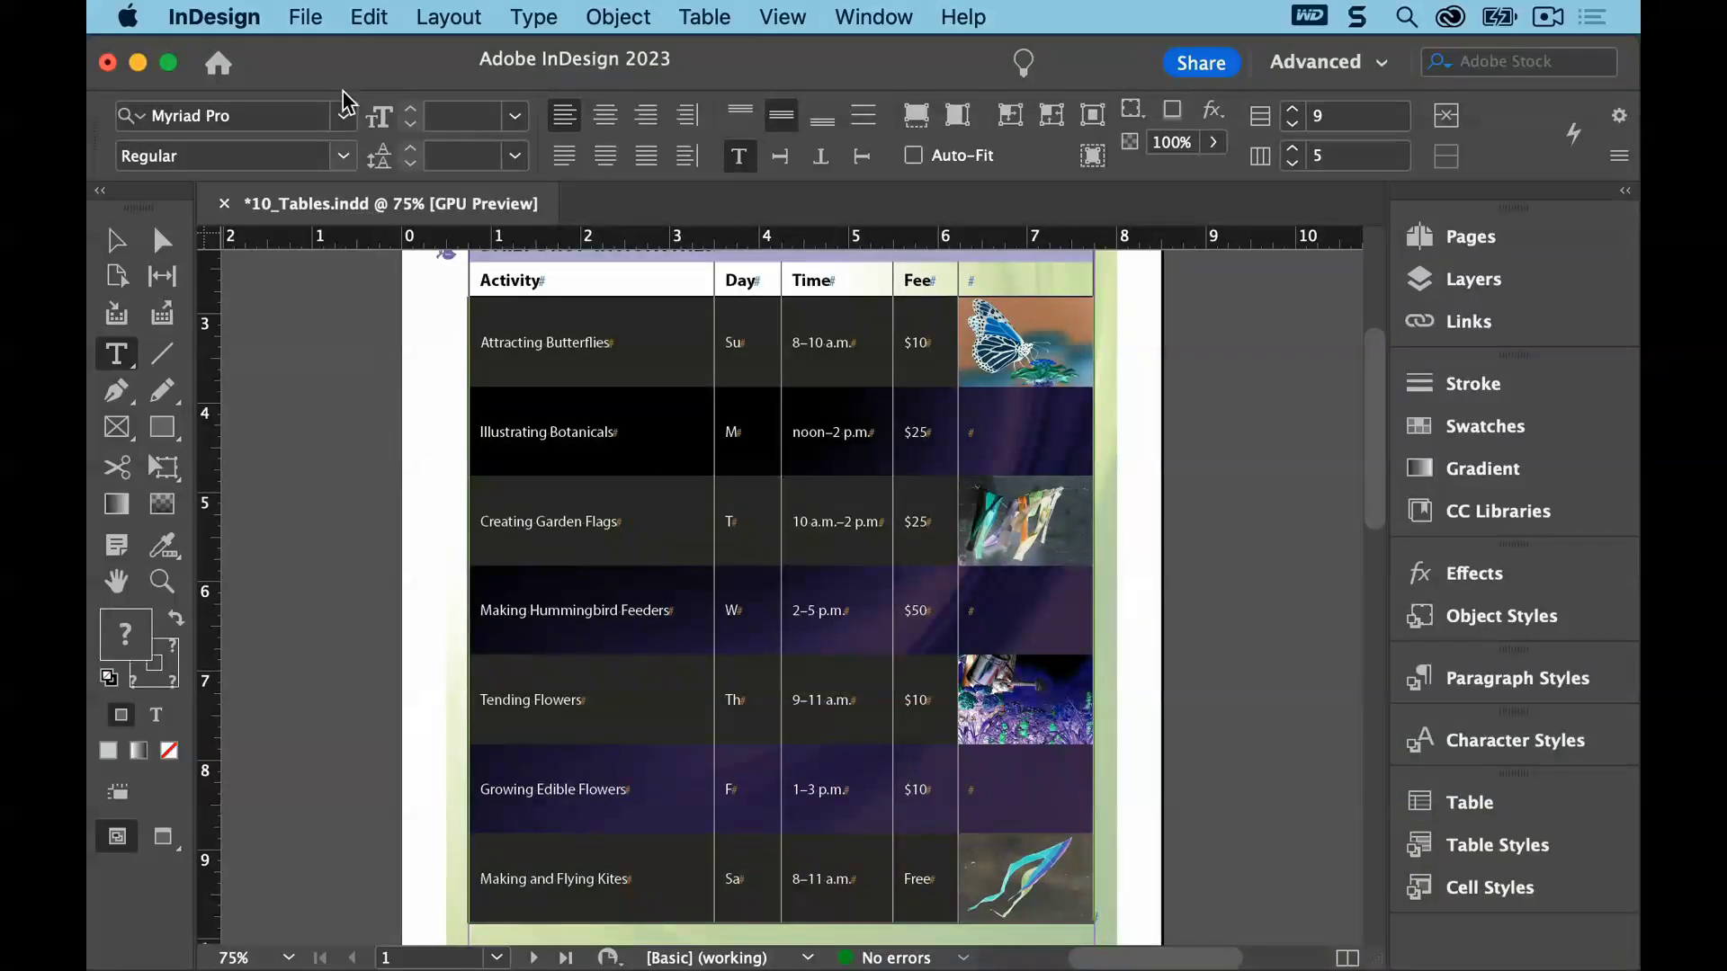
Deselect the table rows and save the document
left_click(369, 17)
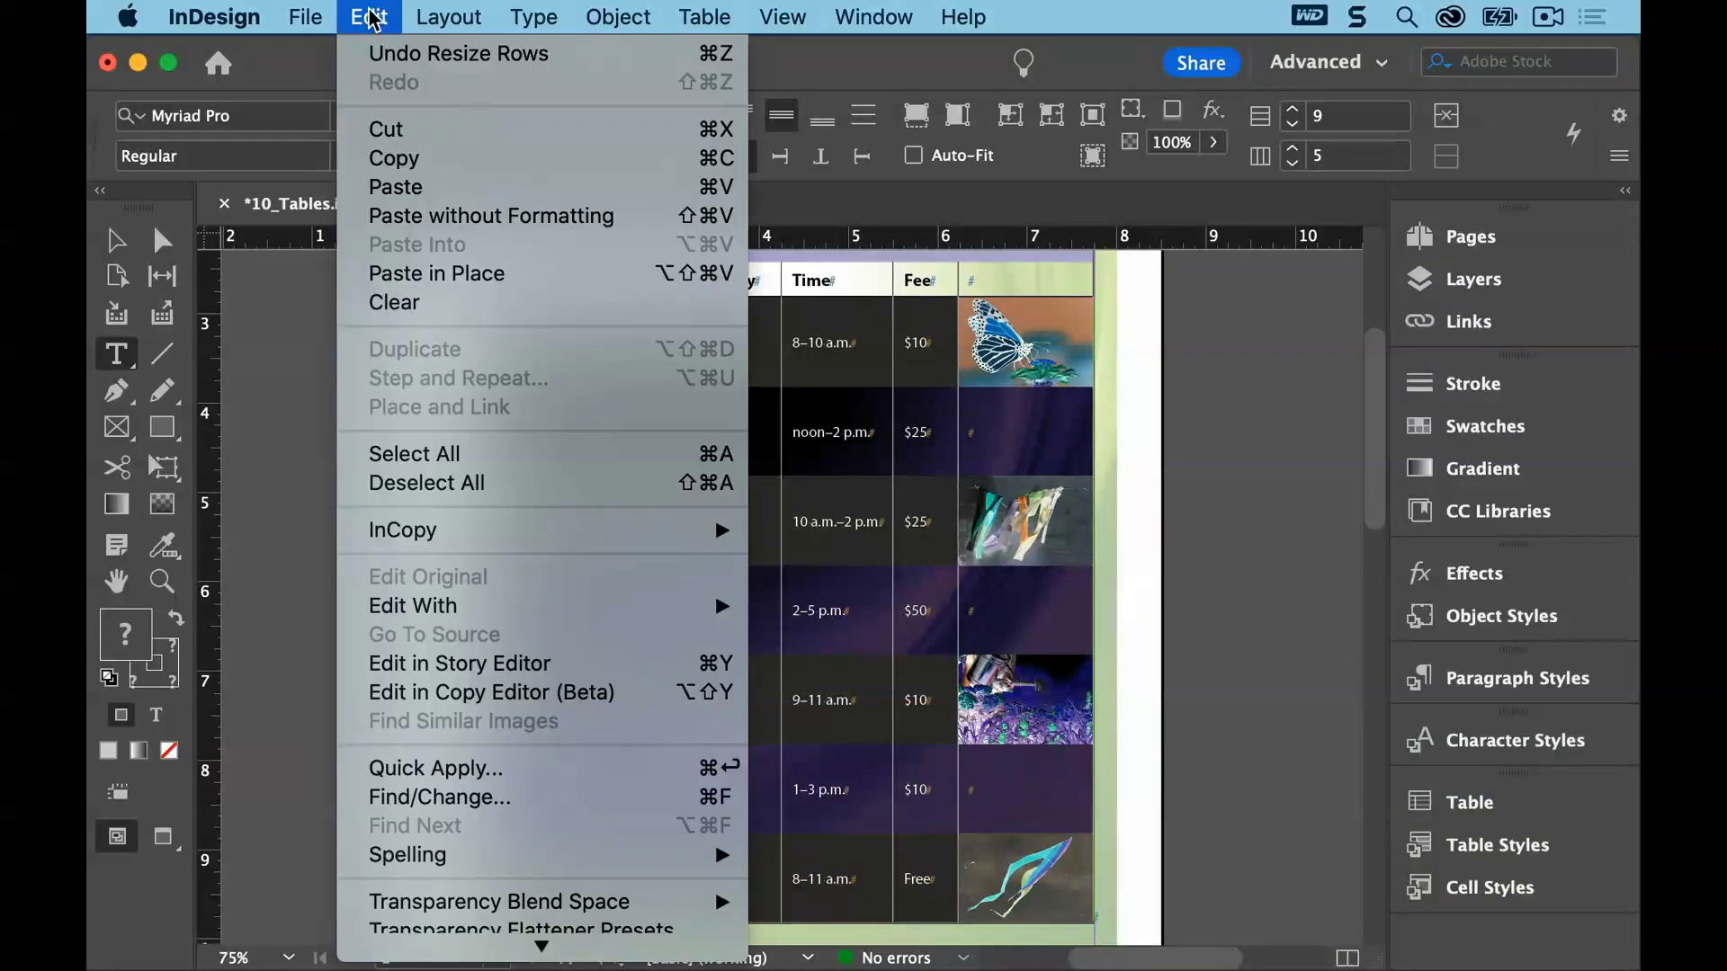
left_click(371, 484)
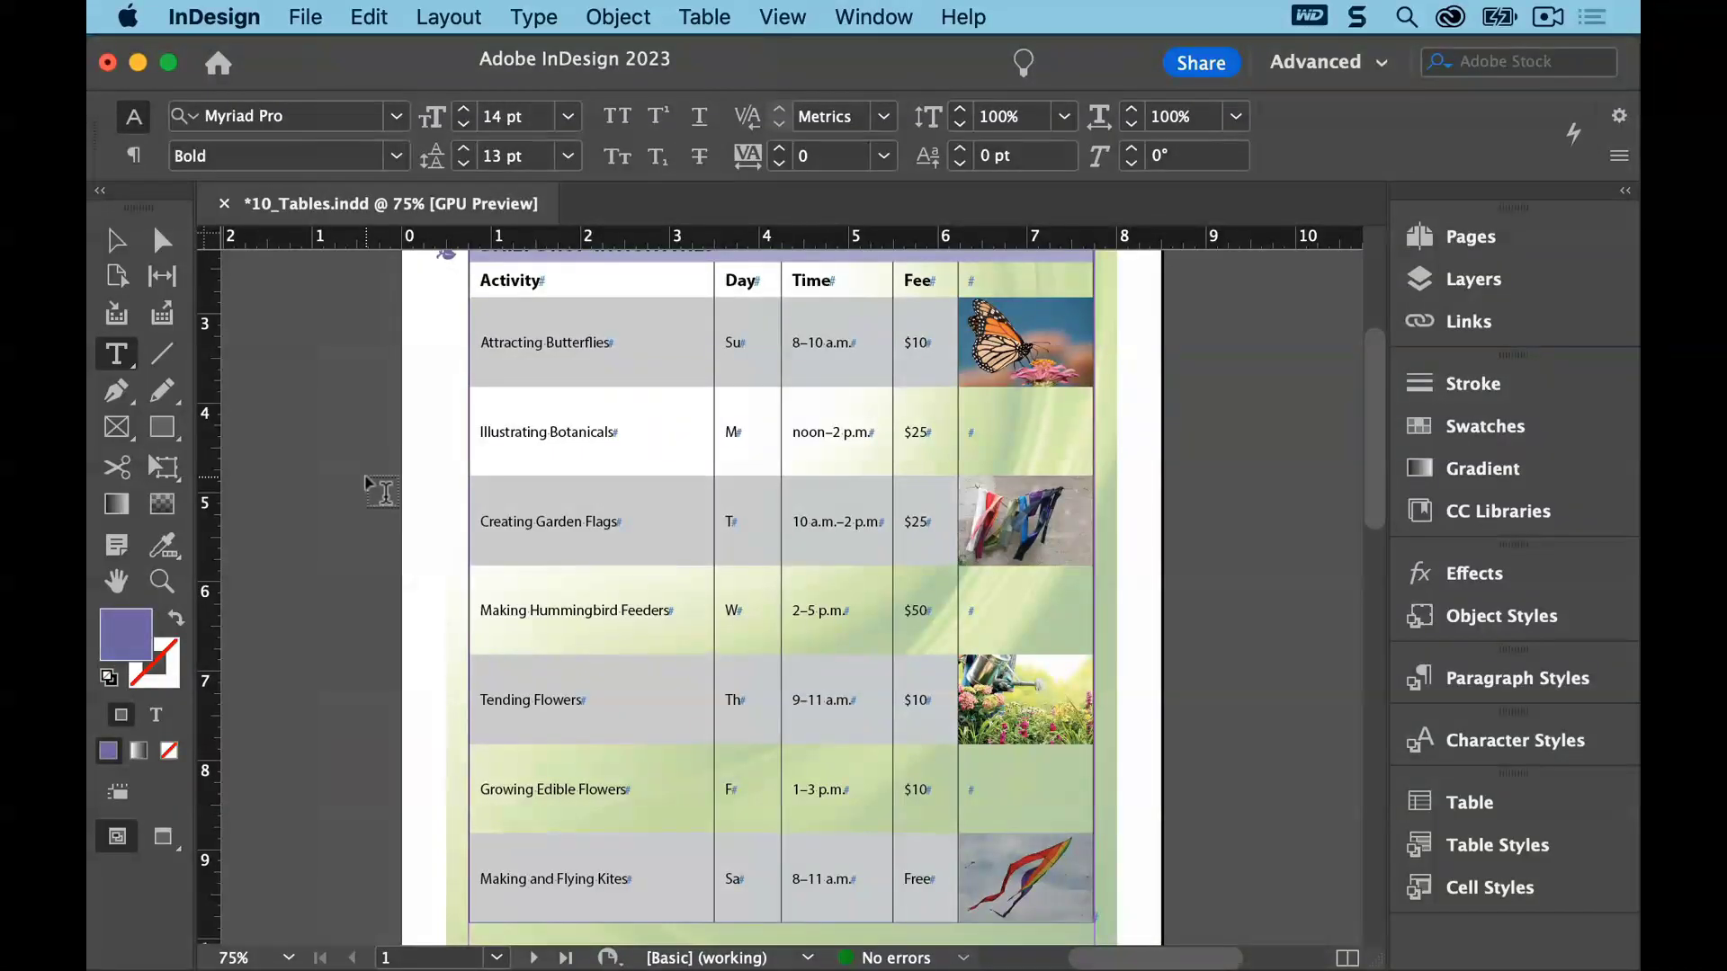
left_click(306, 18)
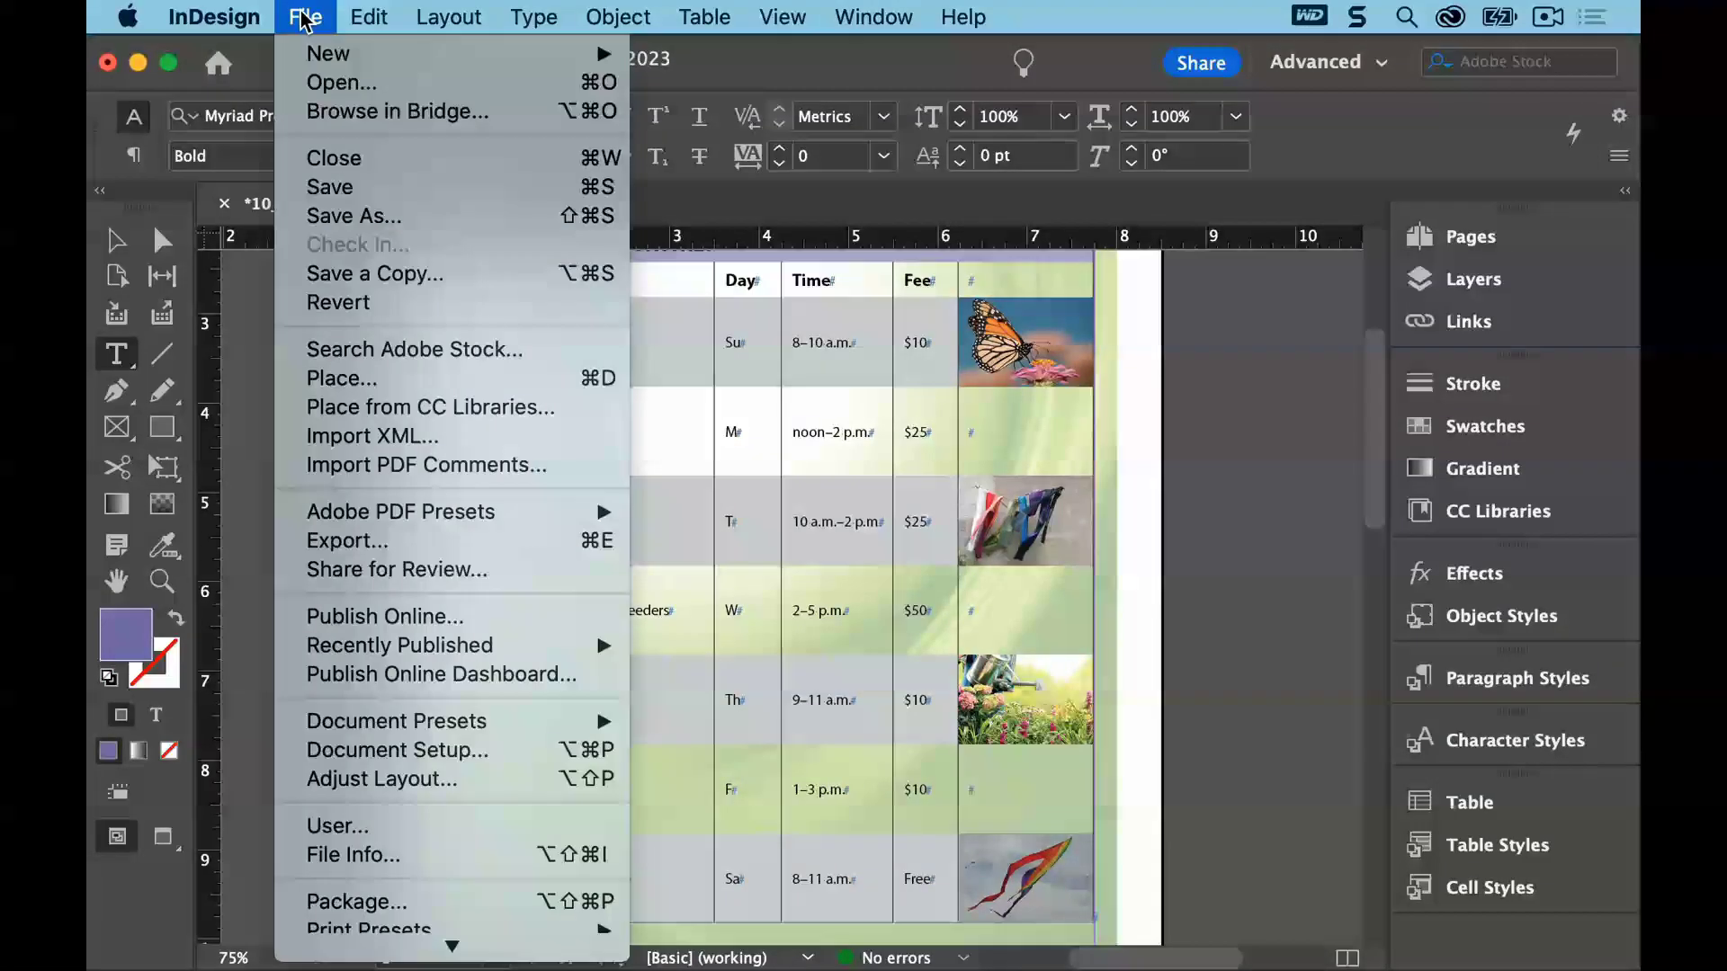
left_click(312, 187)
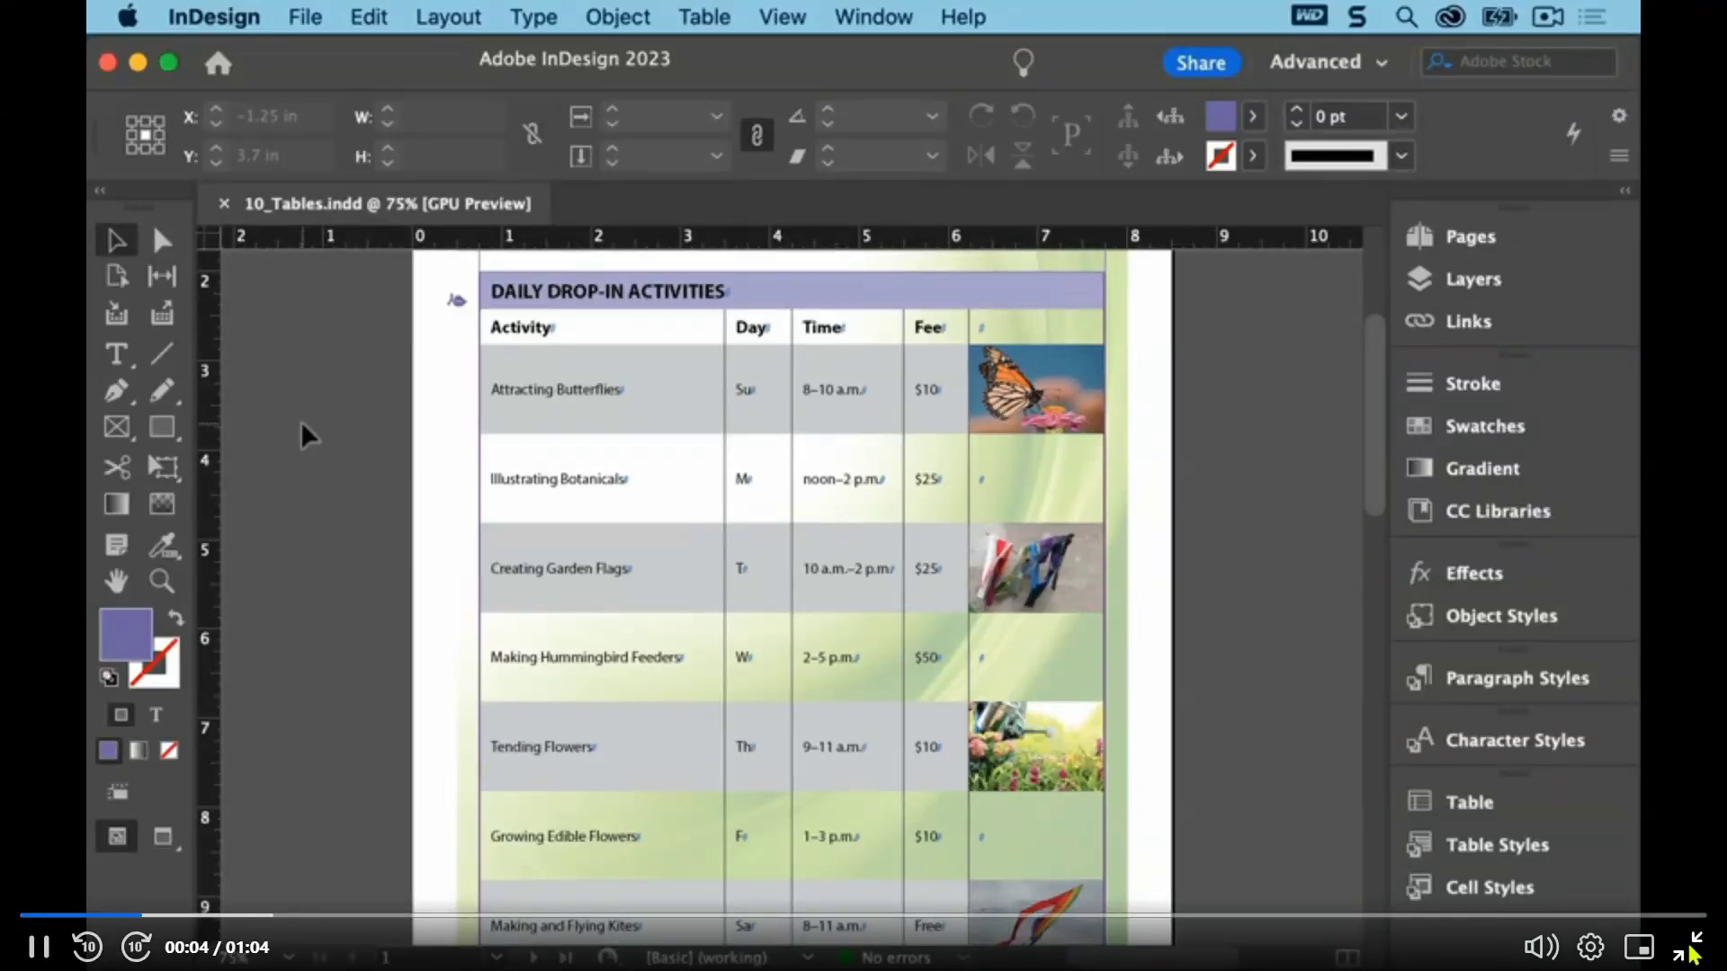
Leave the full-screen video, look through the course outline for the lessons following 10.16, and return to full screen
key("Escape")
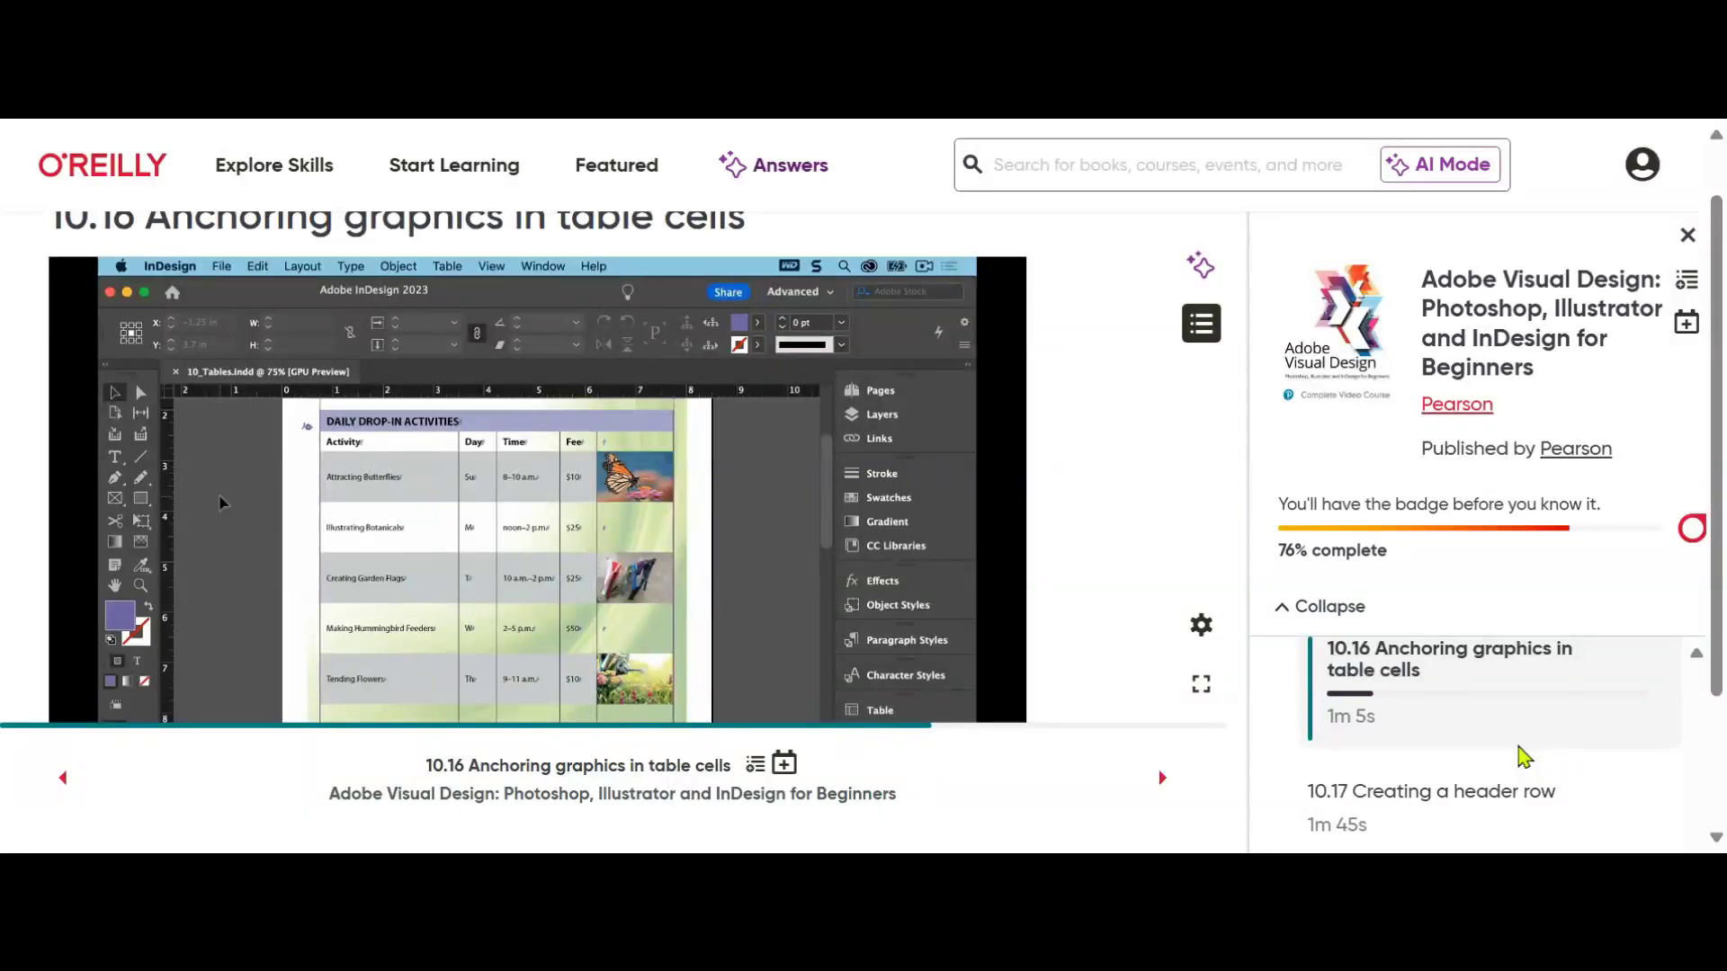
scroll(1523, 758, "down", 1)
scroll(1475, 746, "down", 3)
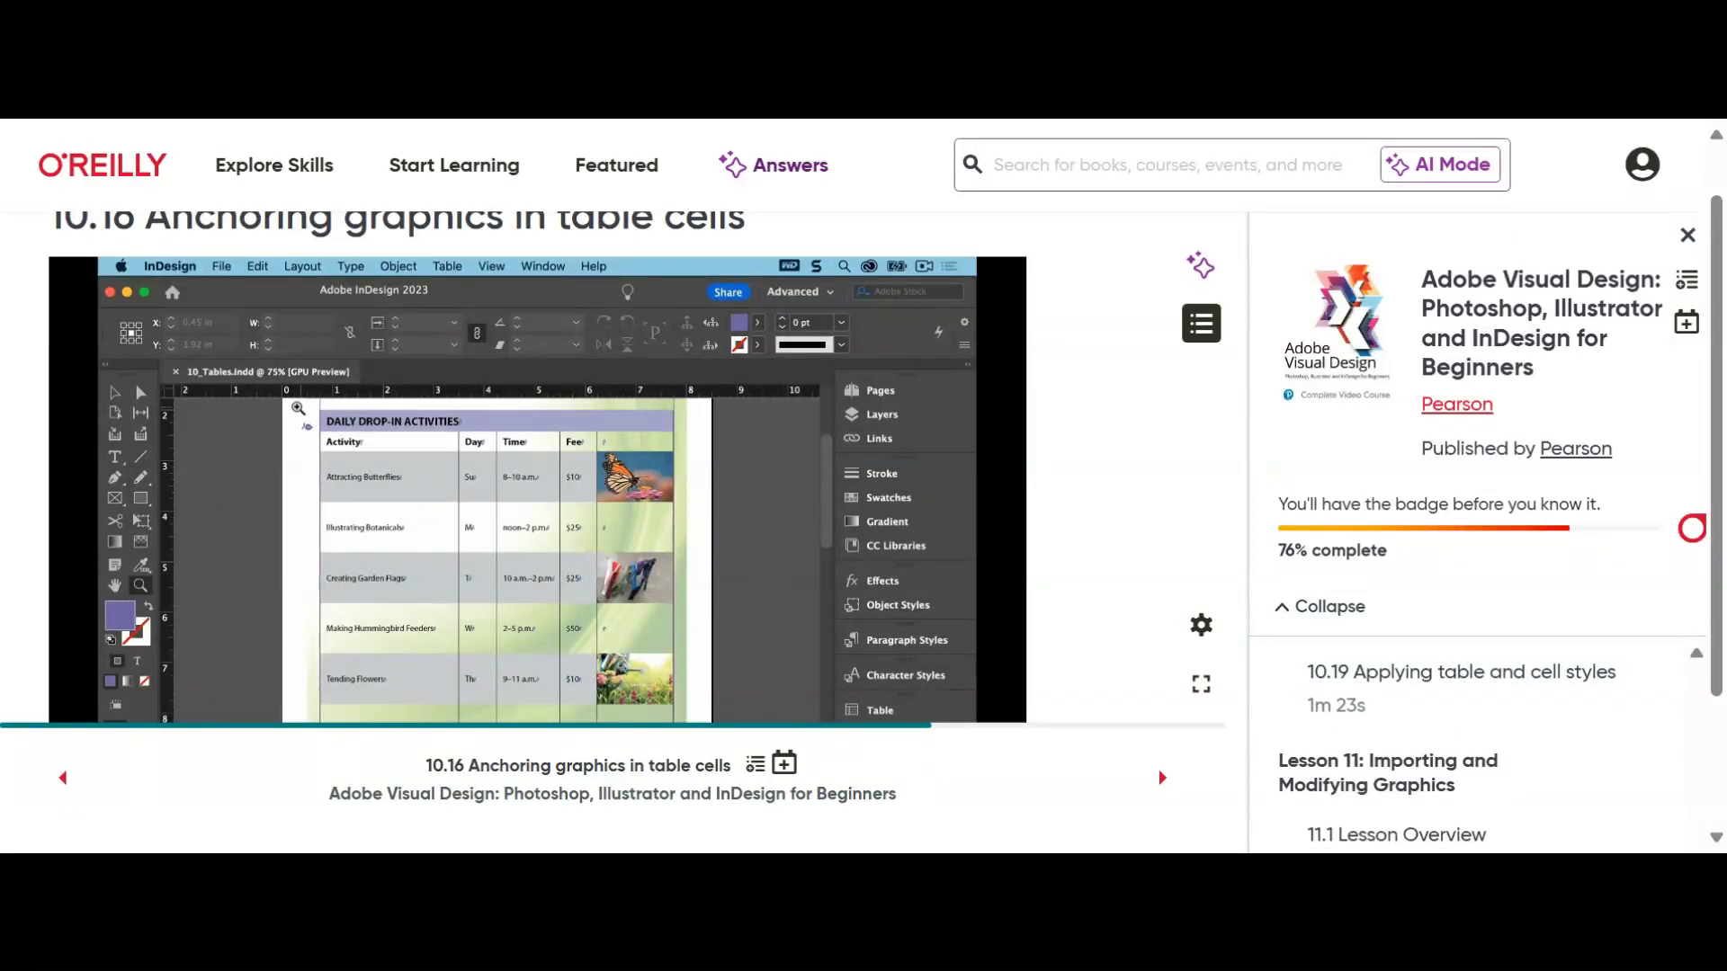
scroll(1475, 746, "up", 1)
scroll(1475, 746, "up", 4)
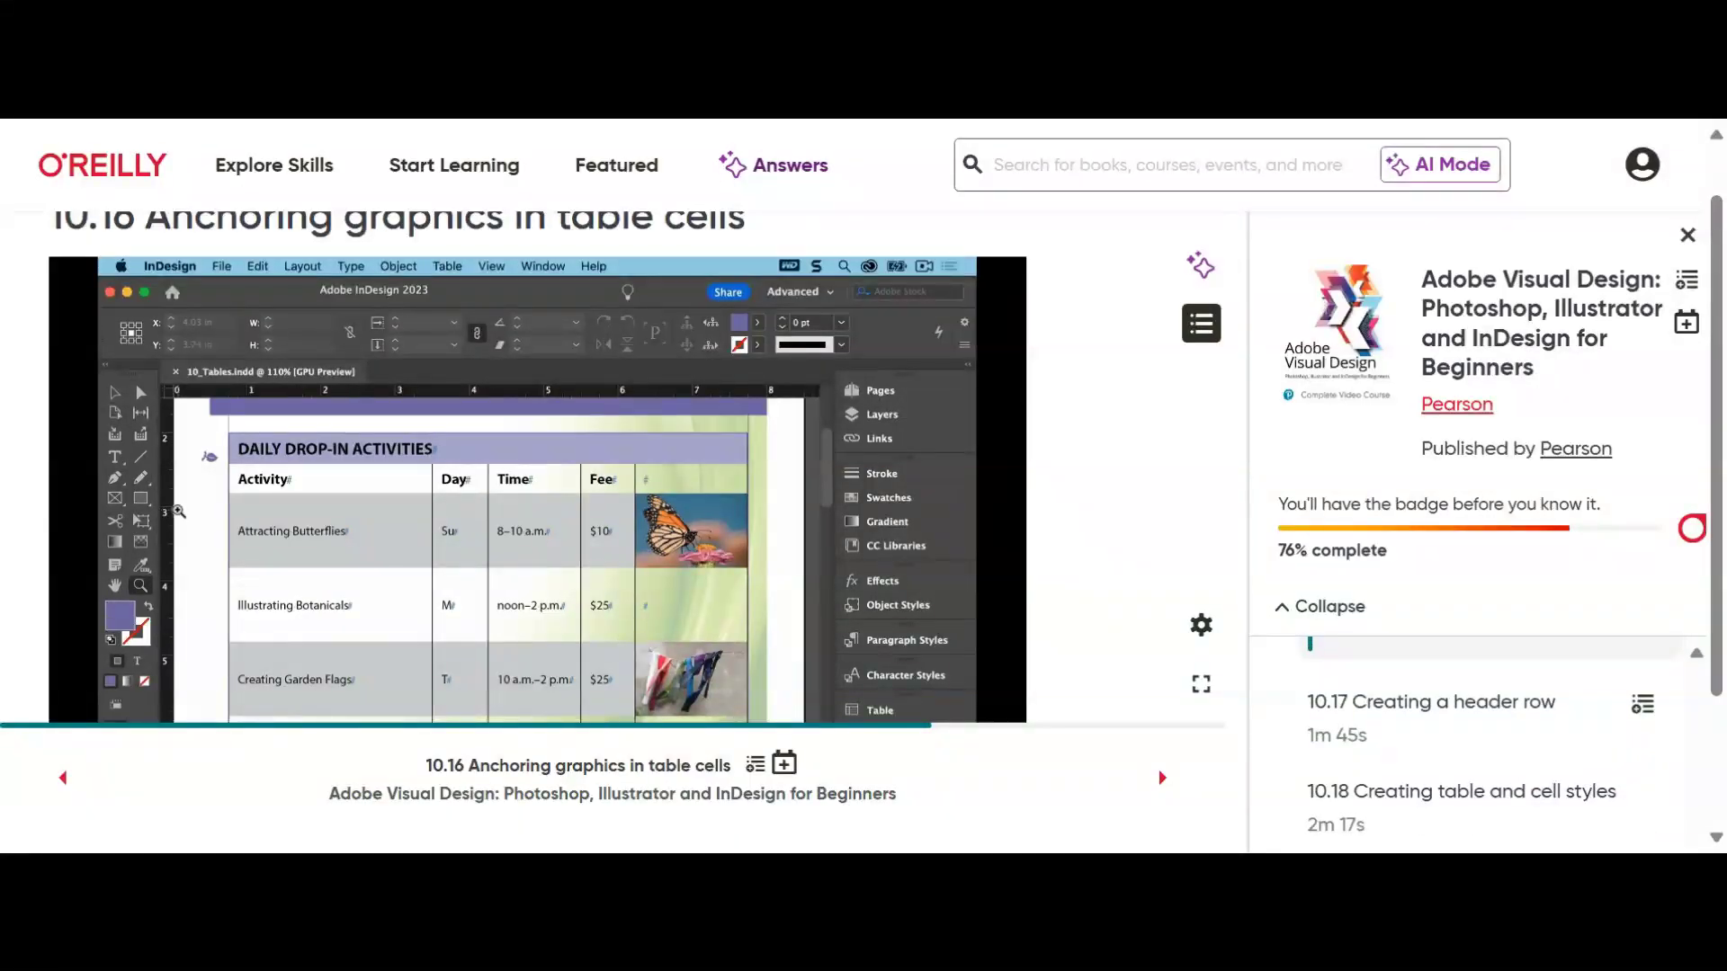
scroll(1491, 747, "up", 2)
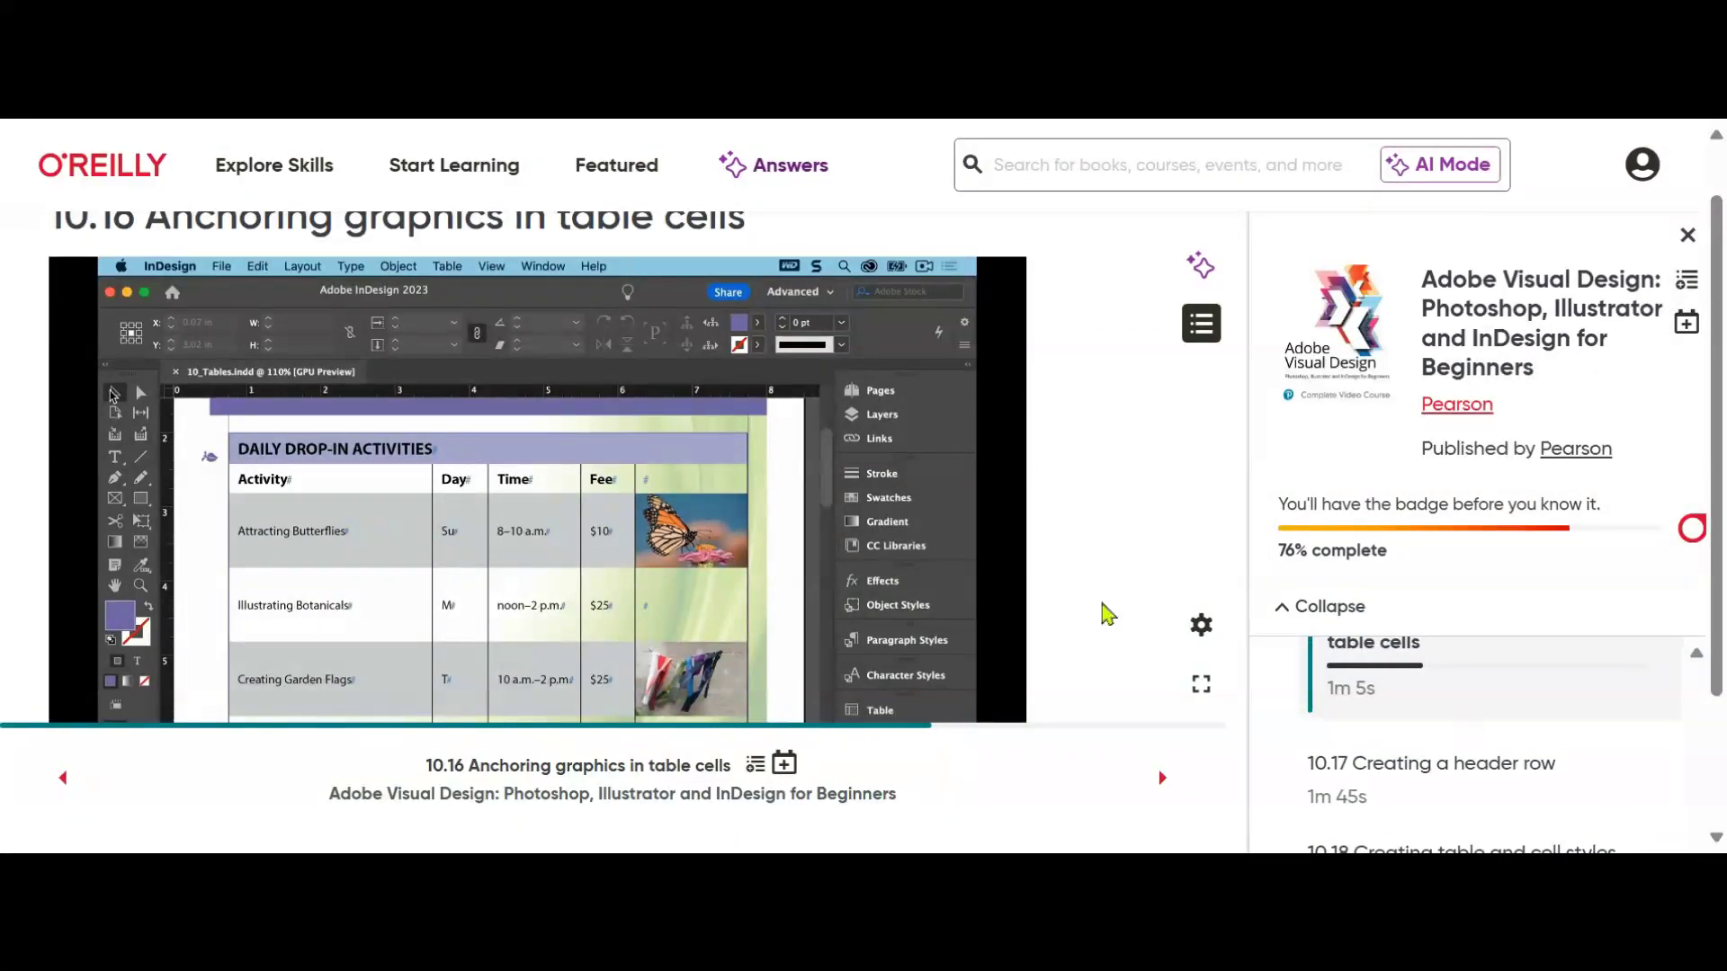
scroll(775, 551, "down", 1)
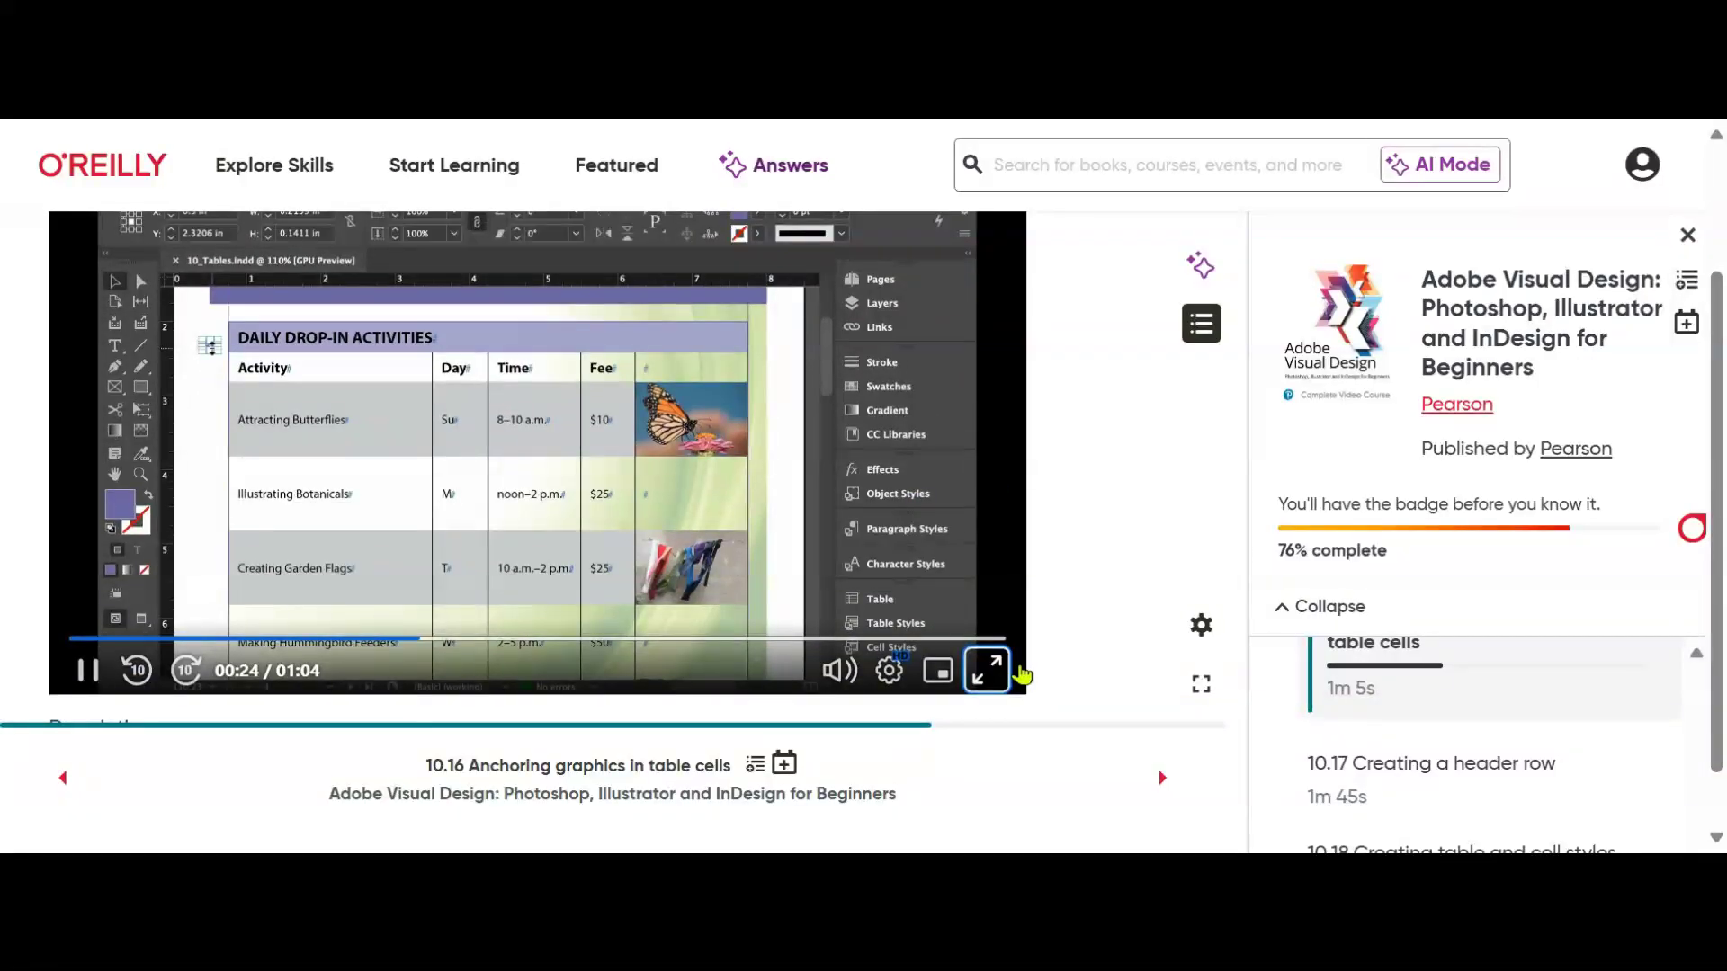
left_click(986, 673)
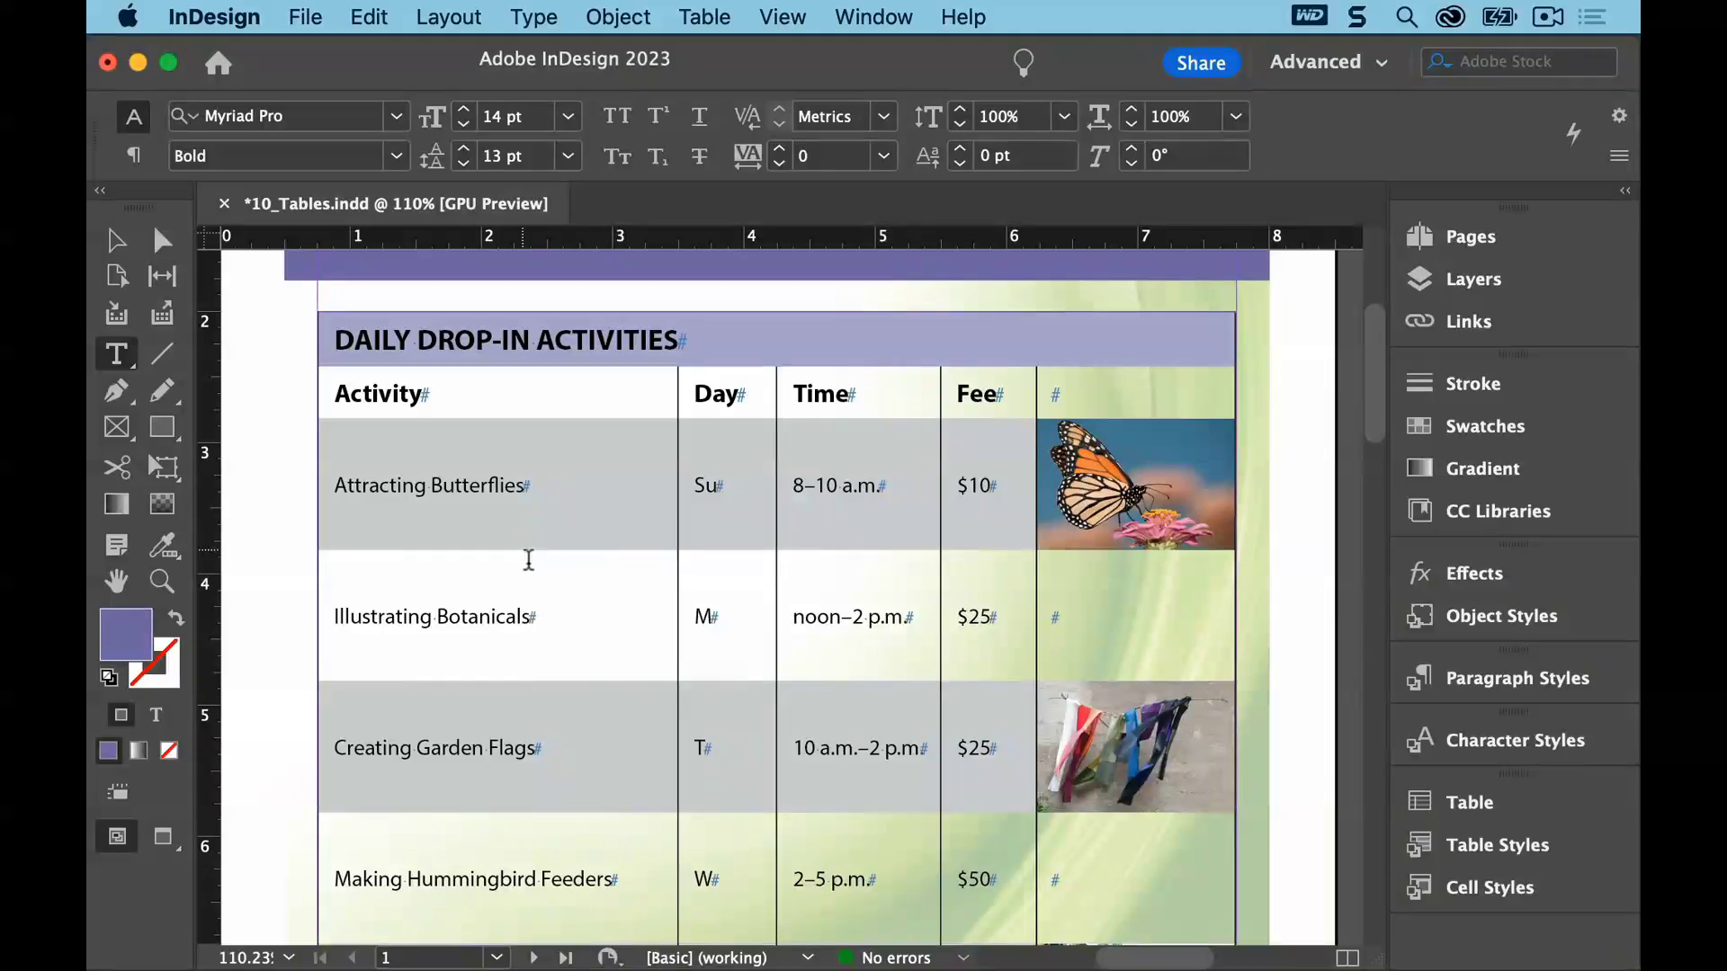
Add a space after the text Illustrating Botanicals and paste the copied leaf graphic there as an anchored object
left_click(529, 621)
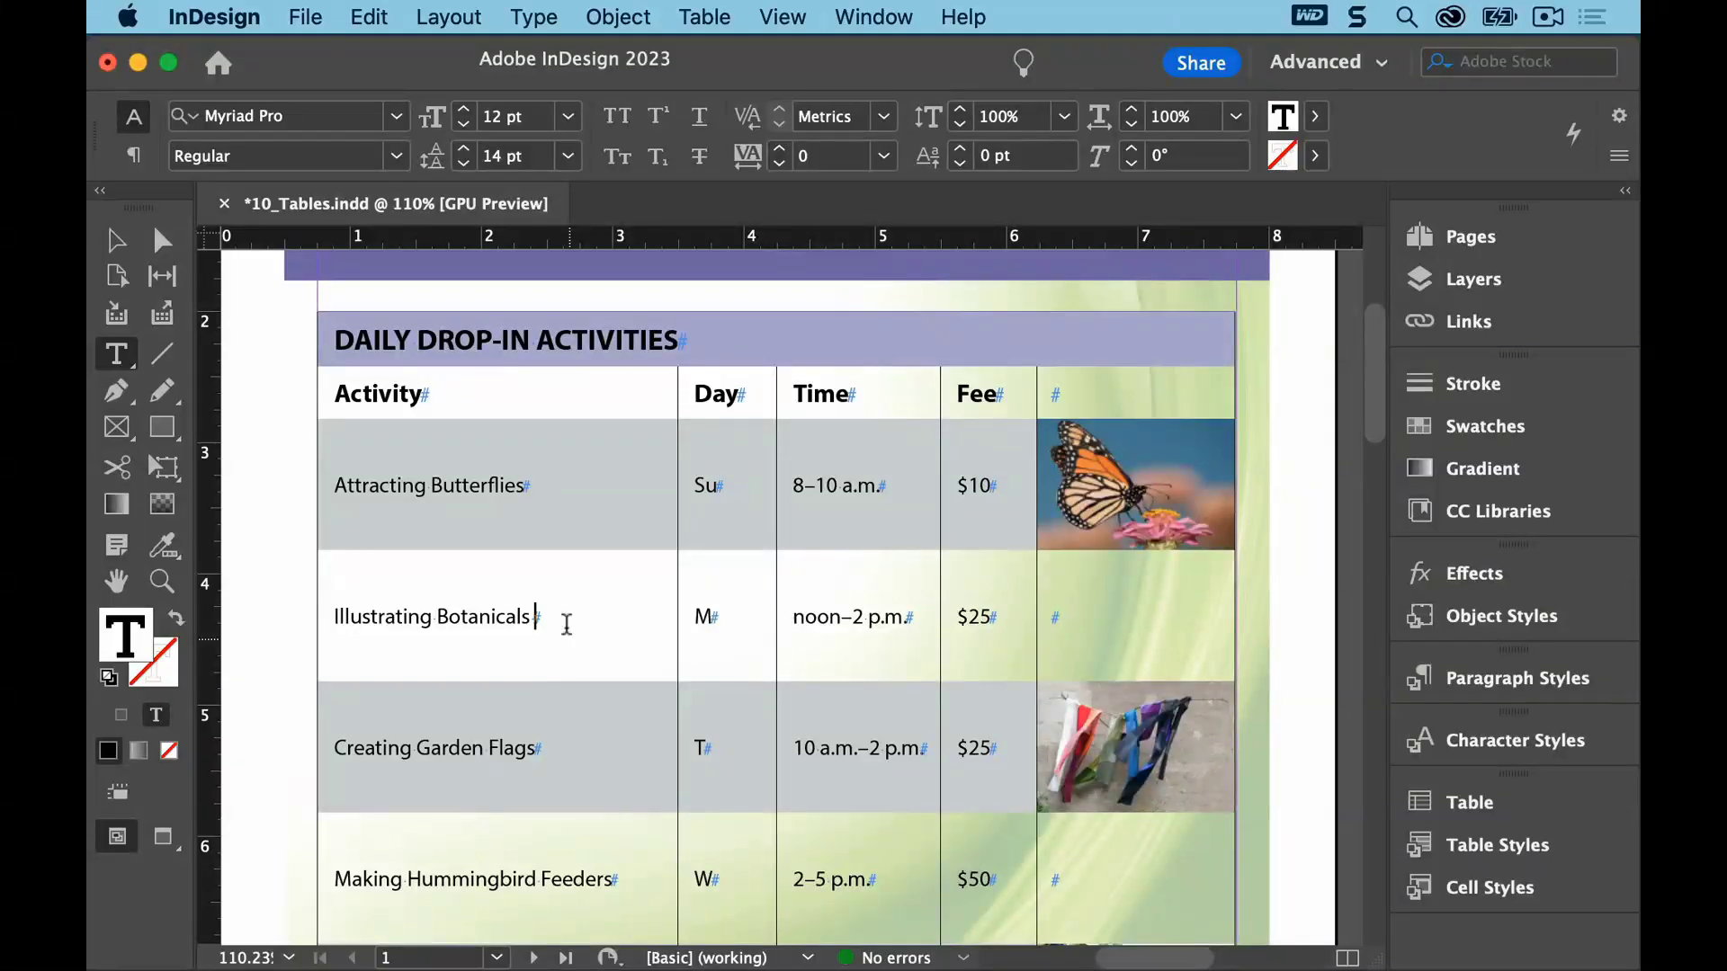
left_click(369, 16)
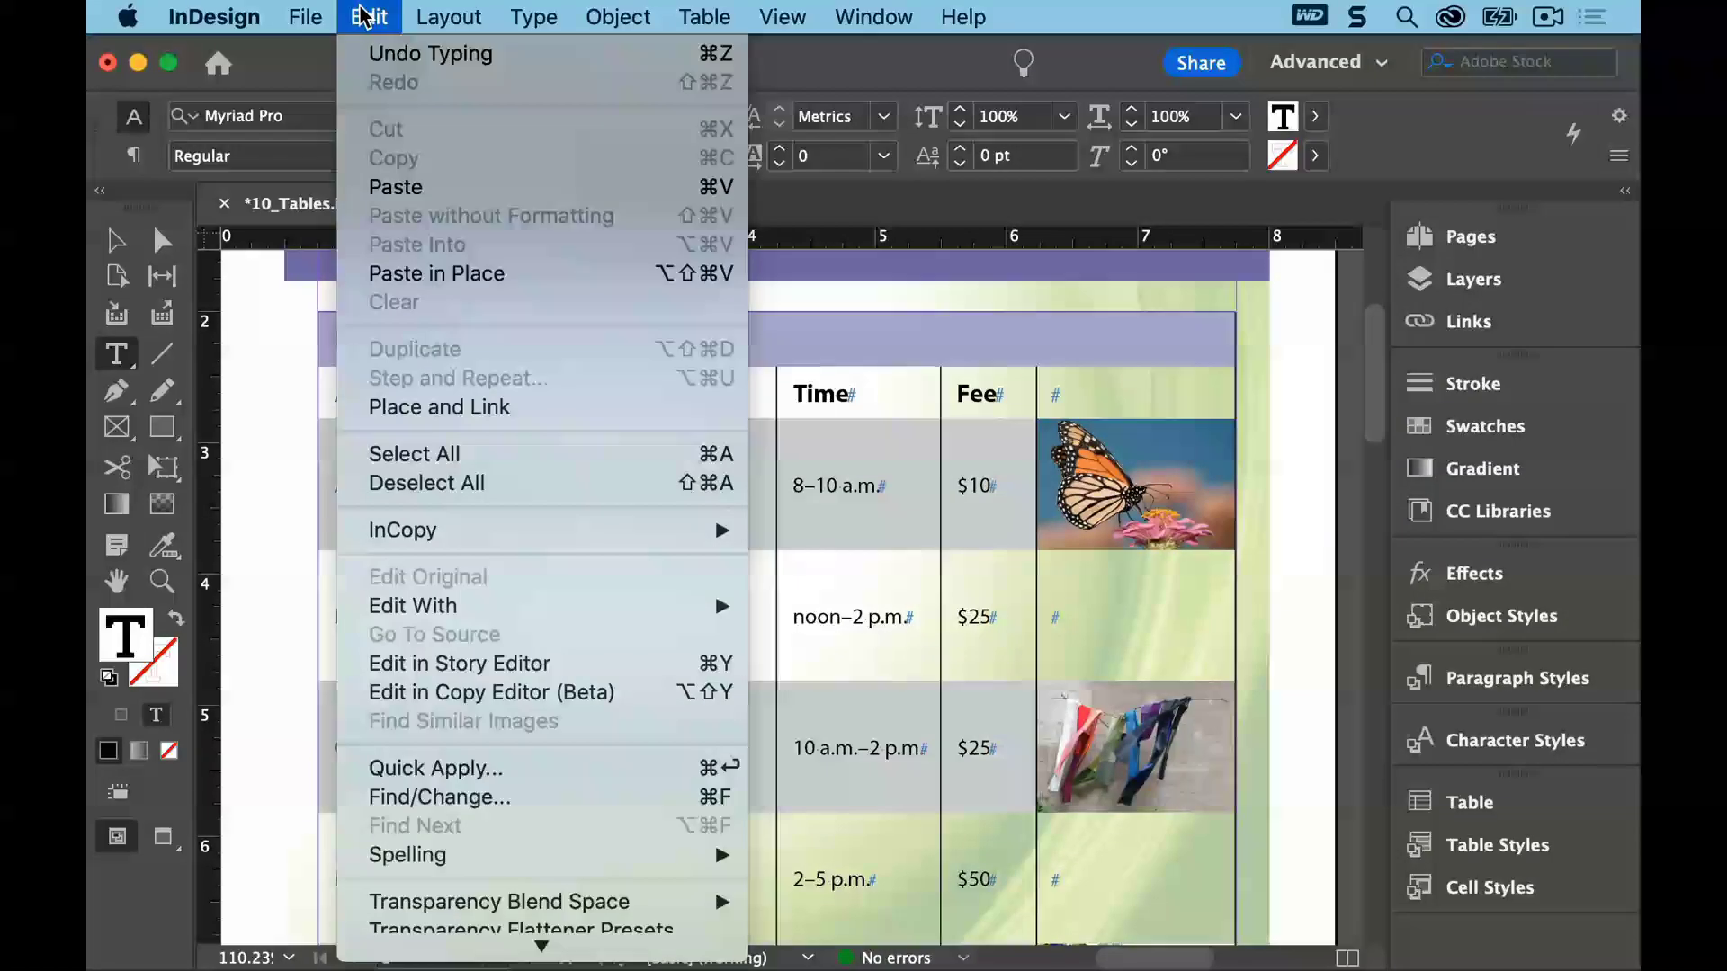
left_click(406, 185)
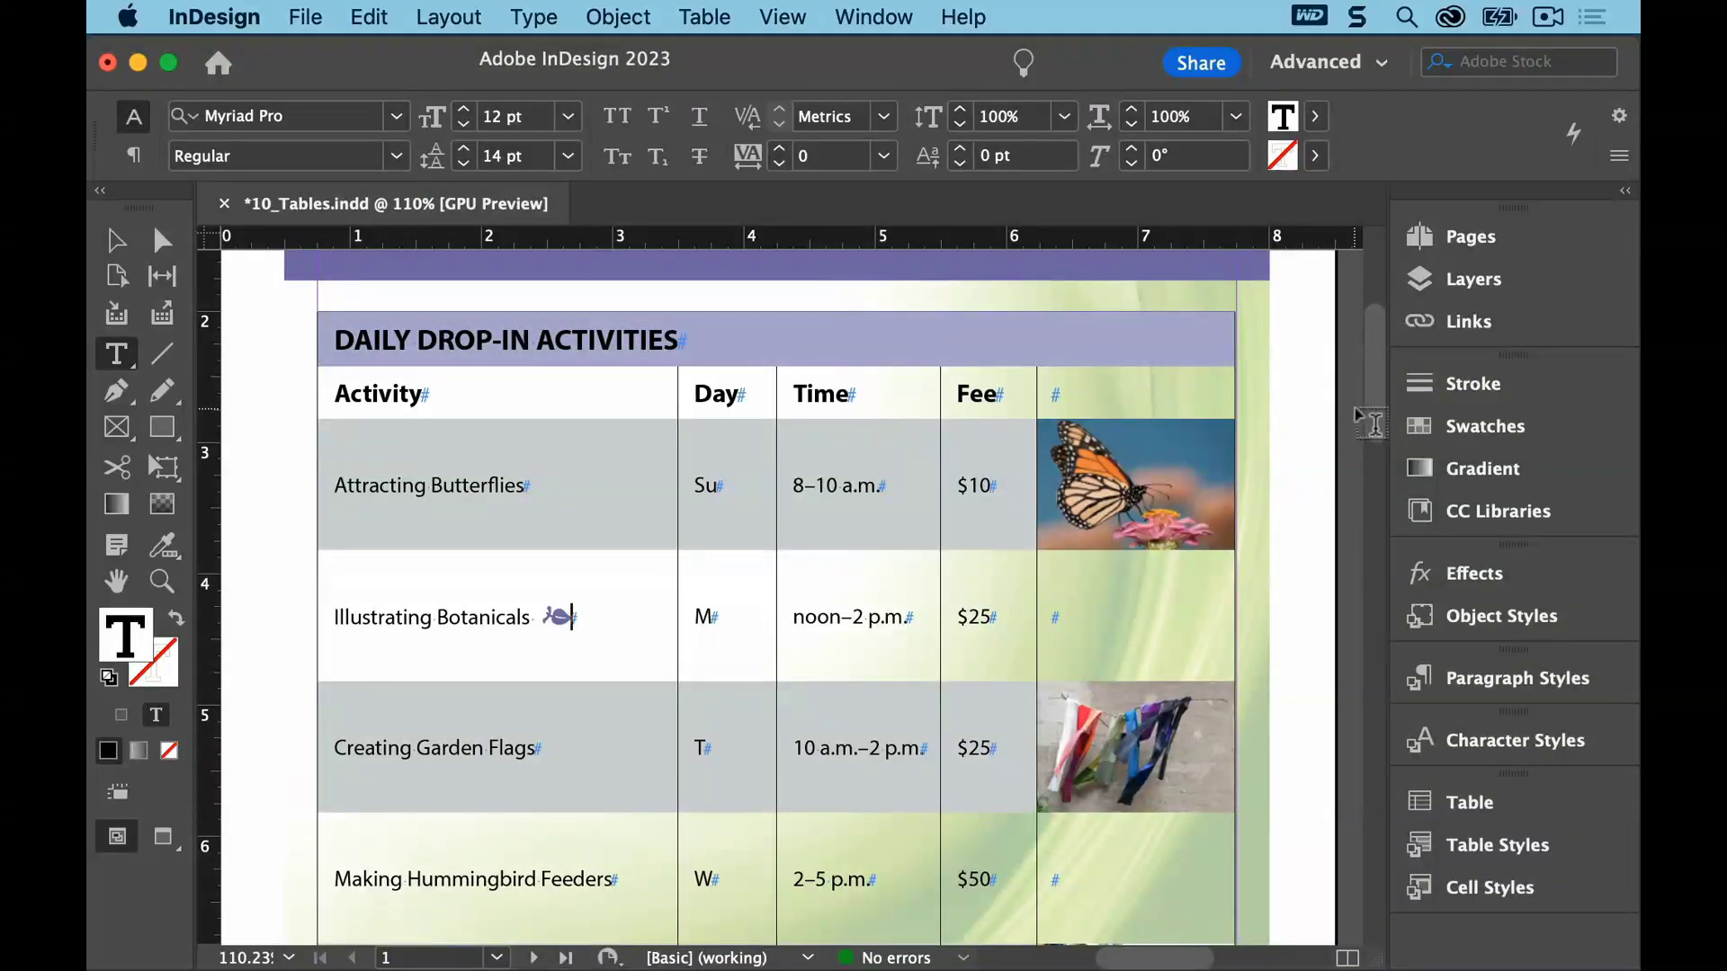
Add a space and paste the leaf graphic after the text Making and Flying Kites, and save the document
left_click_drag(1370, 417, 1380, 501)
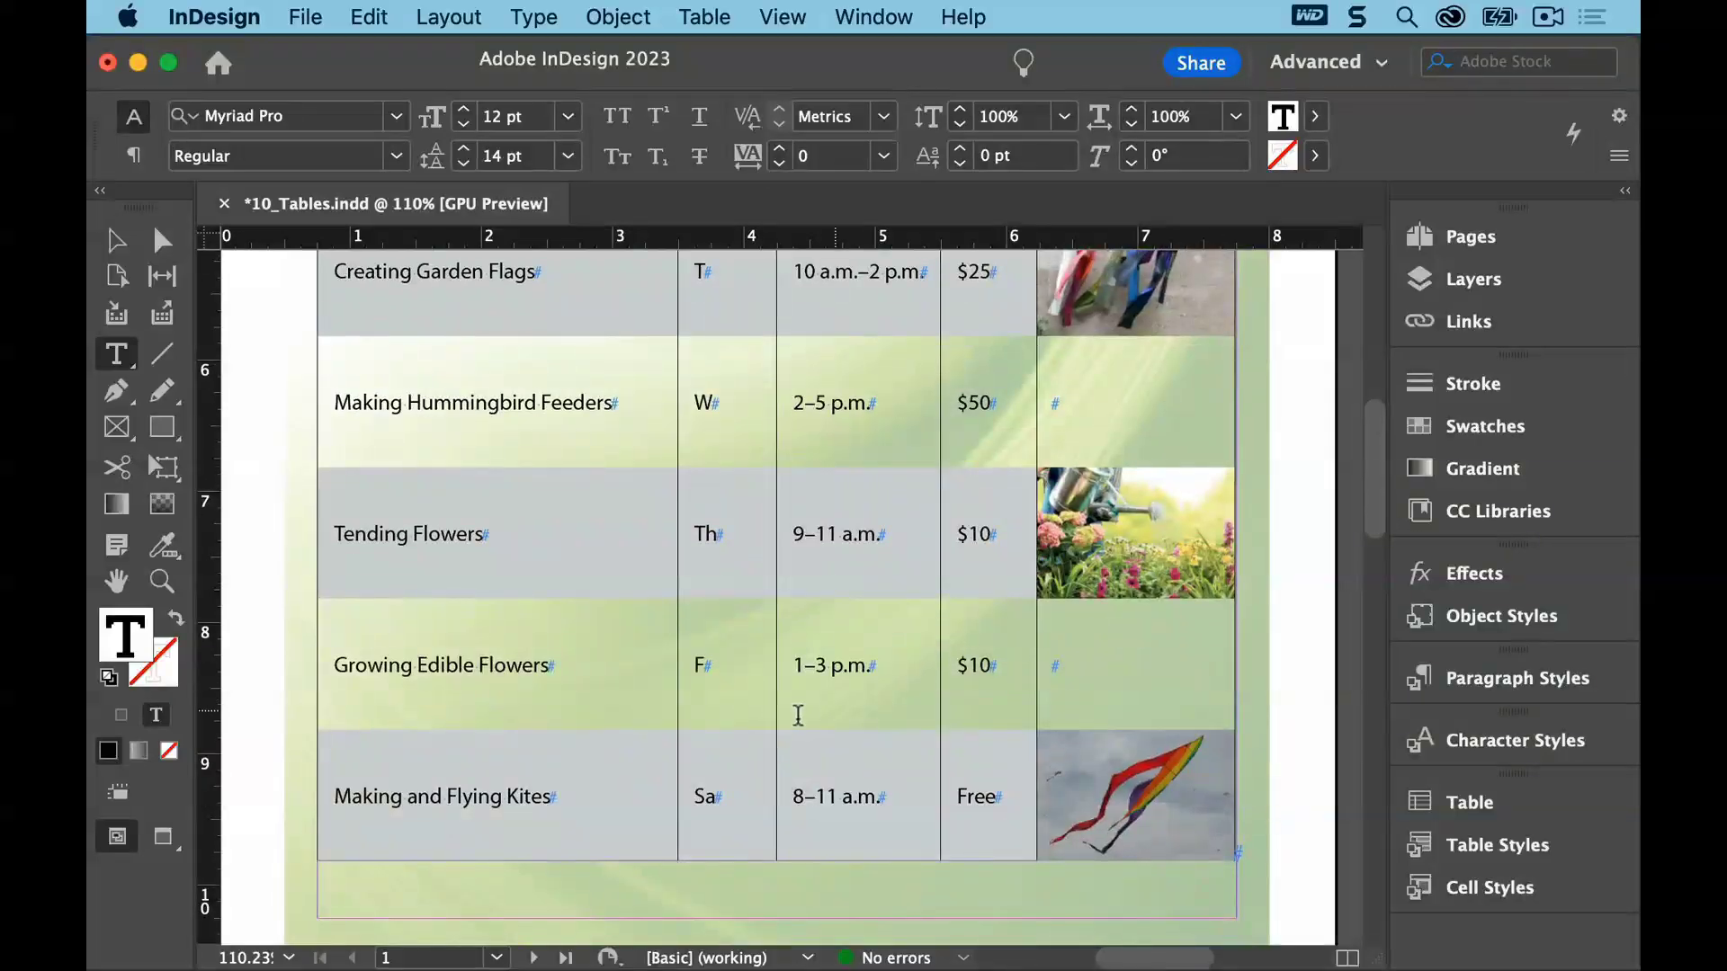
left_click(567, 797)
left_click(373, 13)
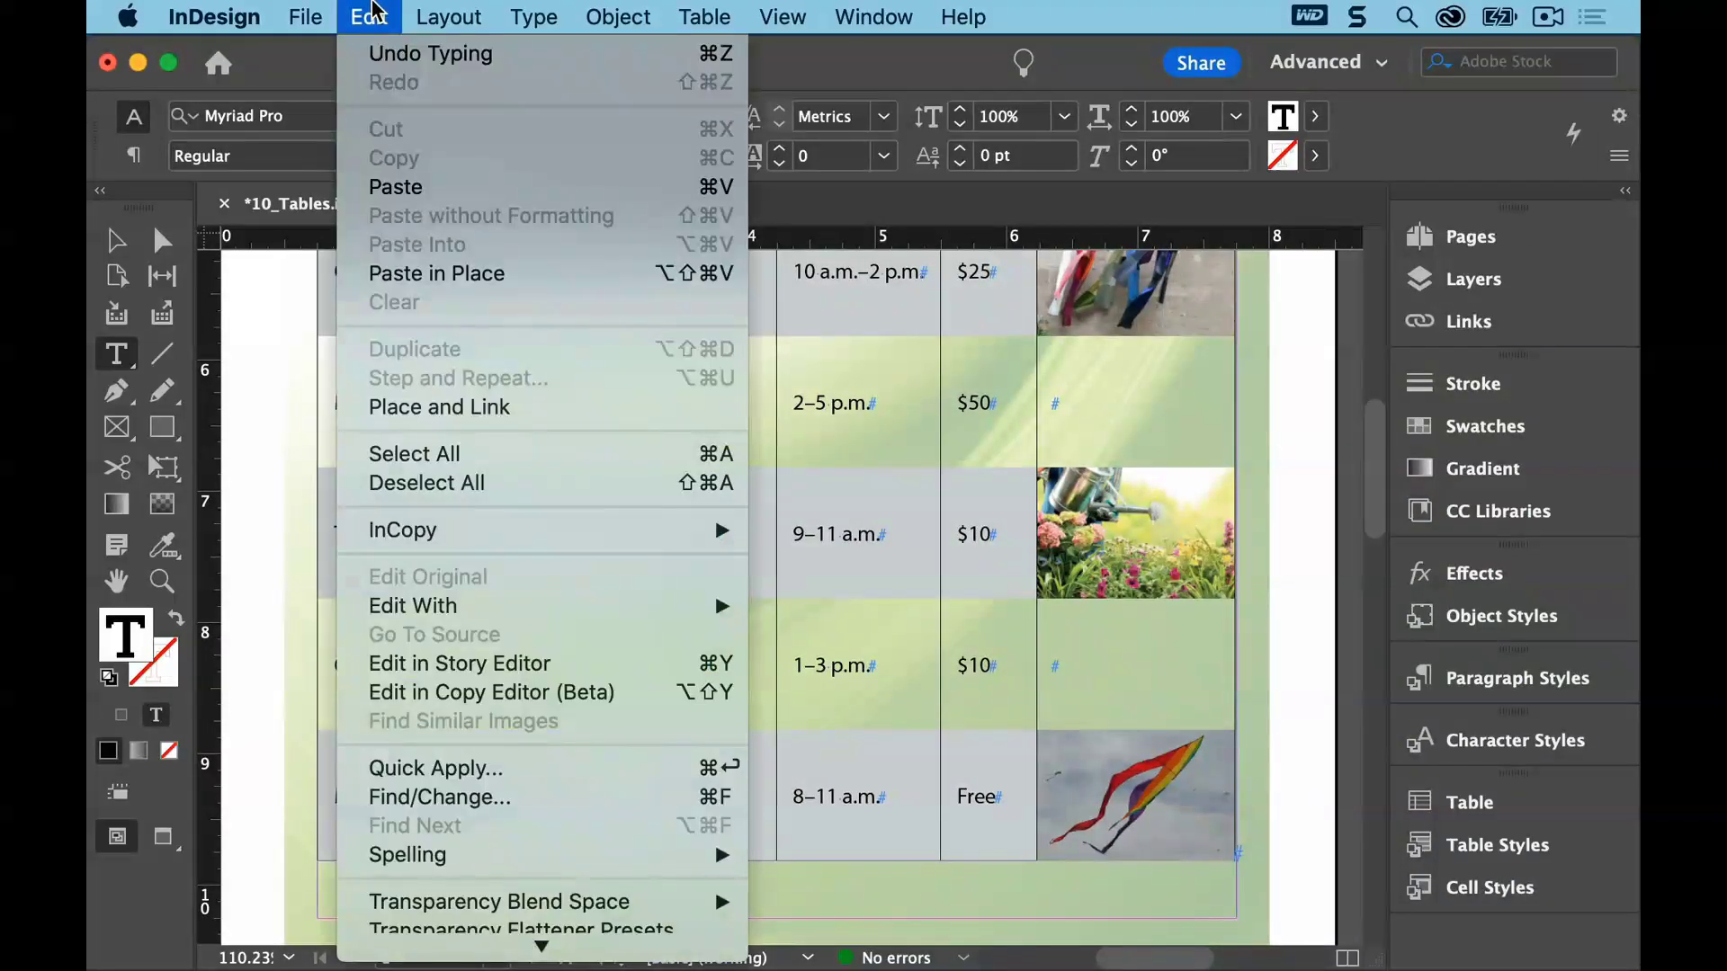
left_click(416, 184)
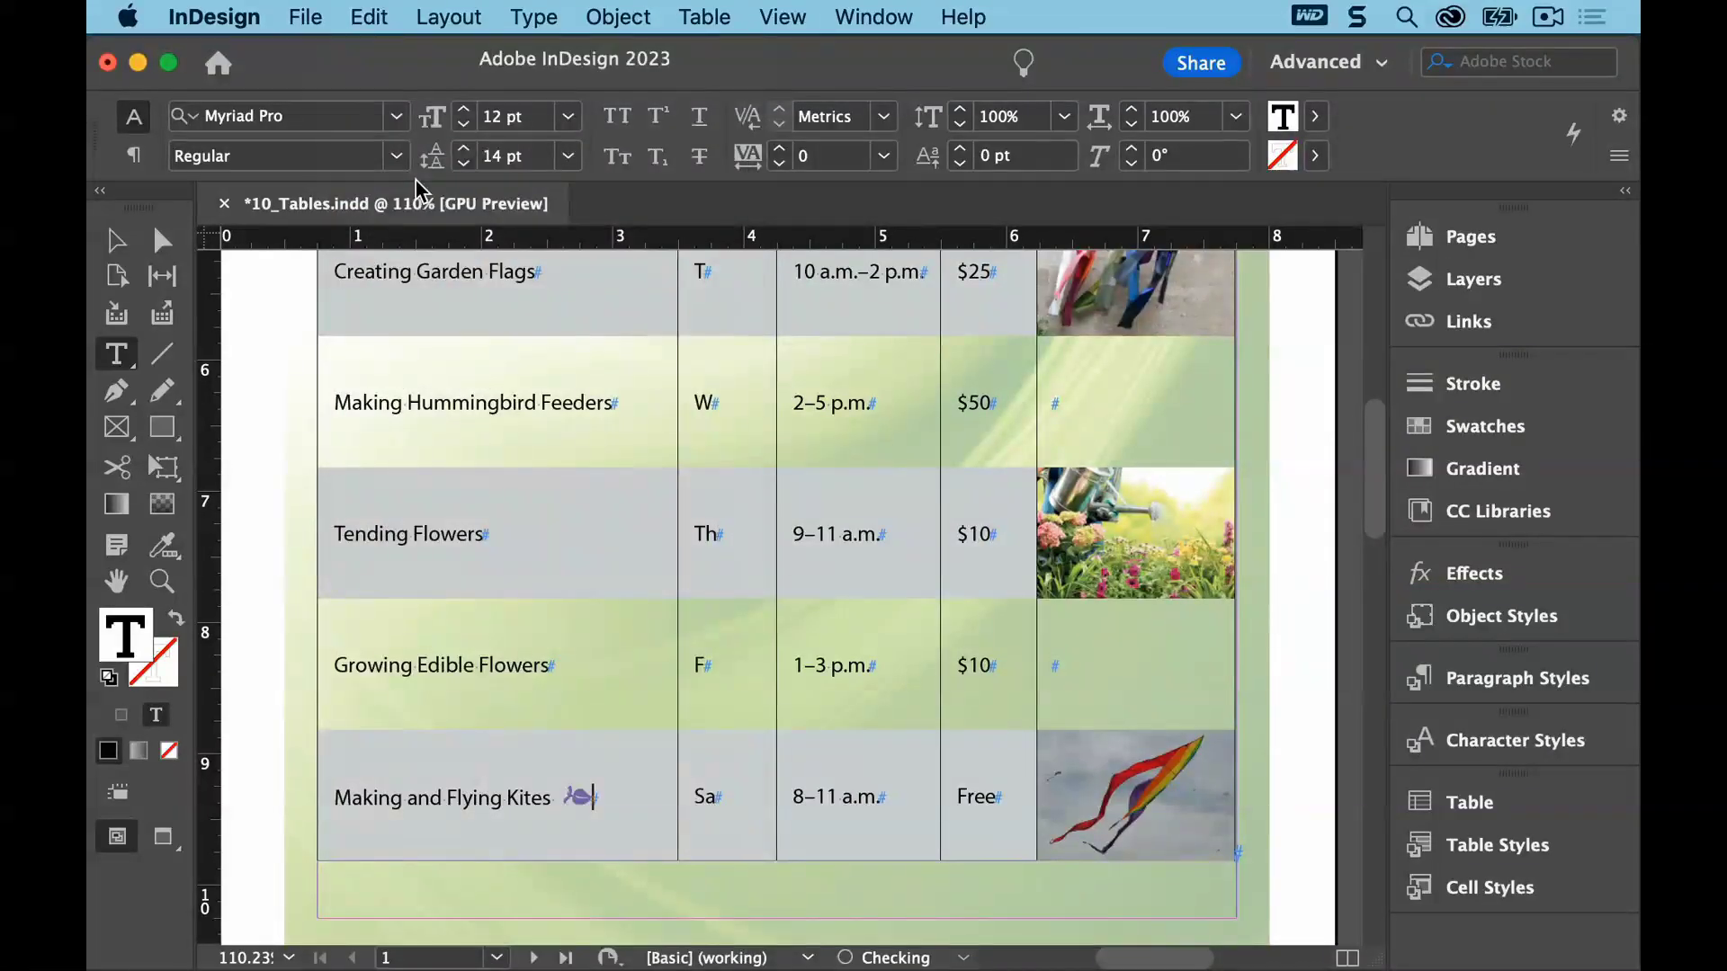
left_click(306, 16)
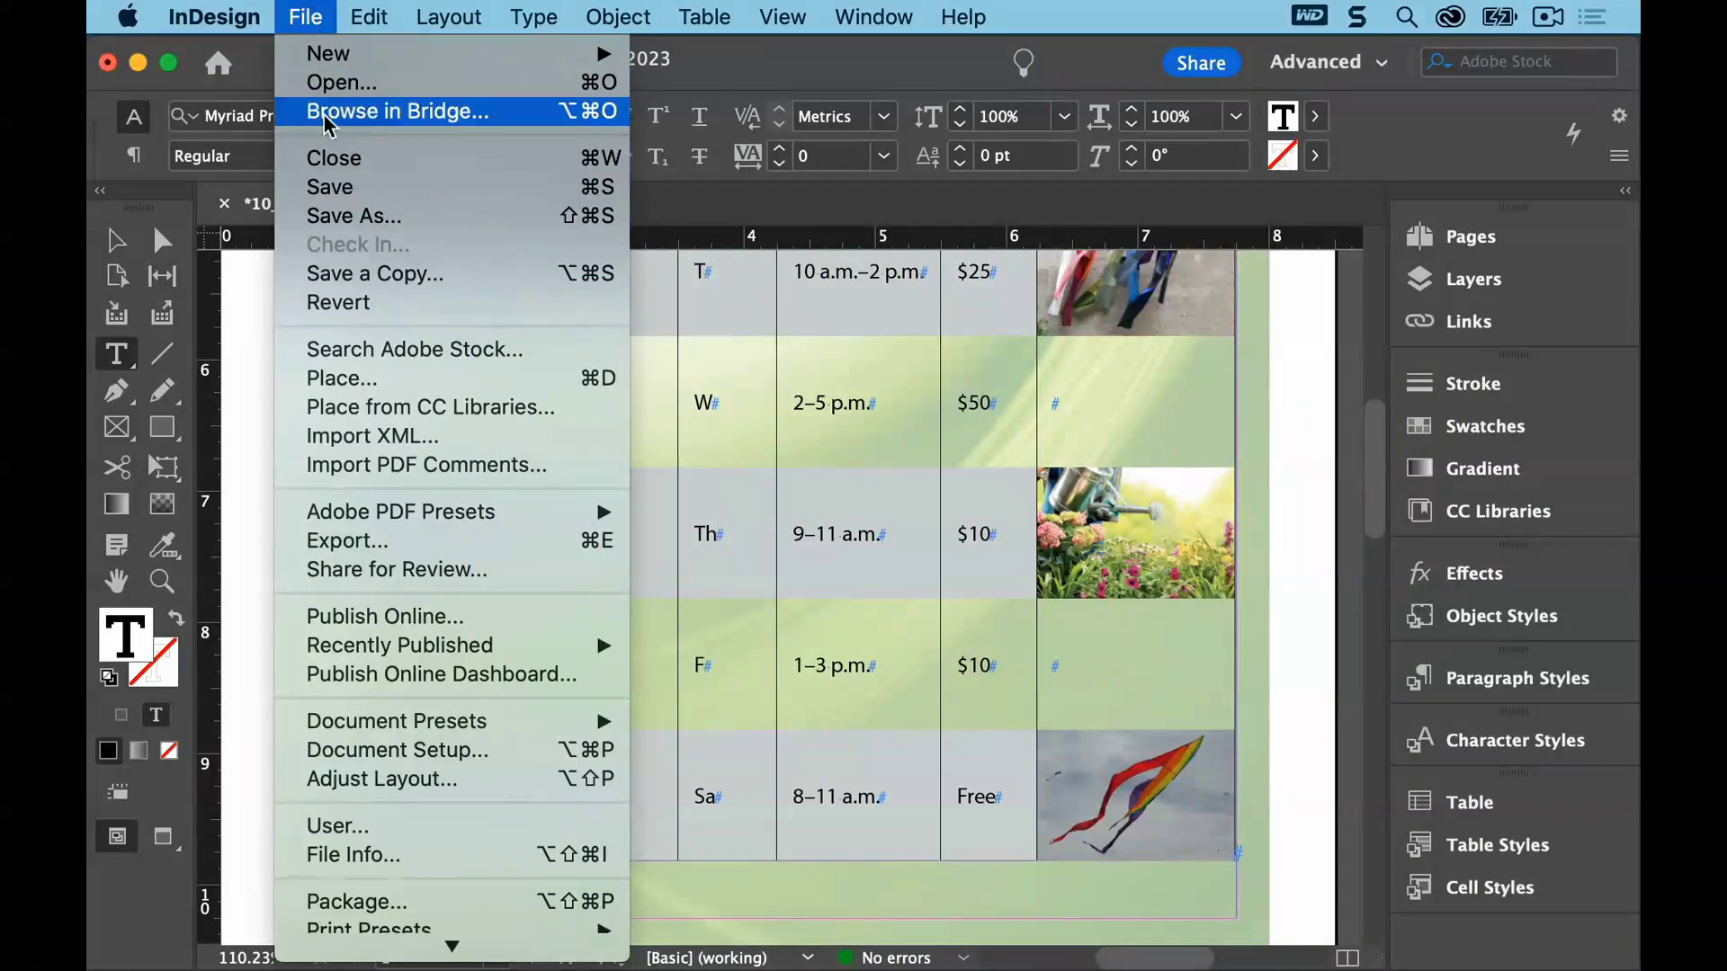
left_click(331, 186)
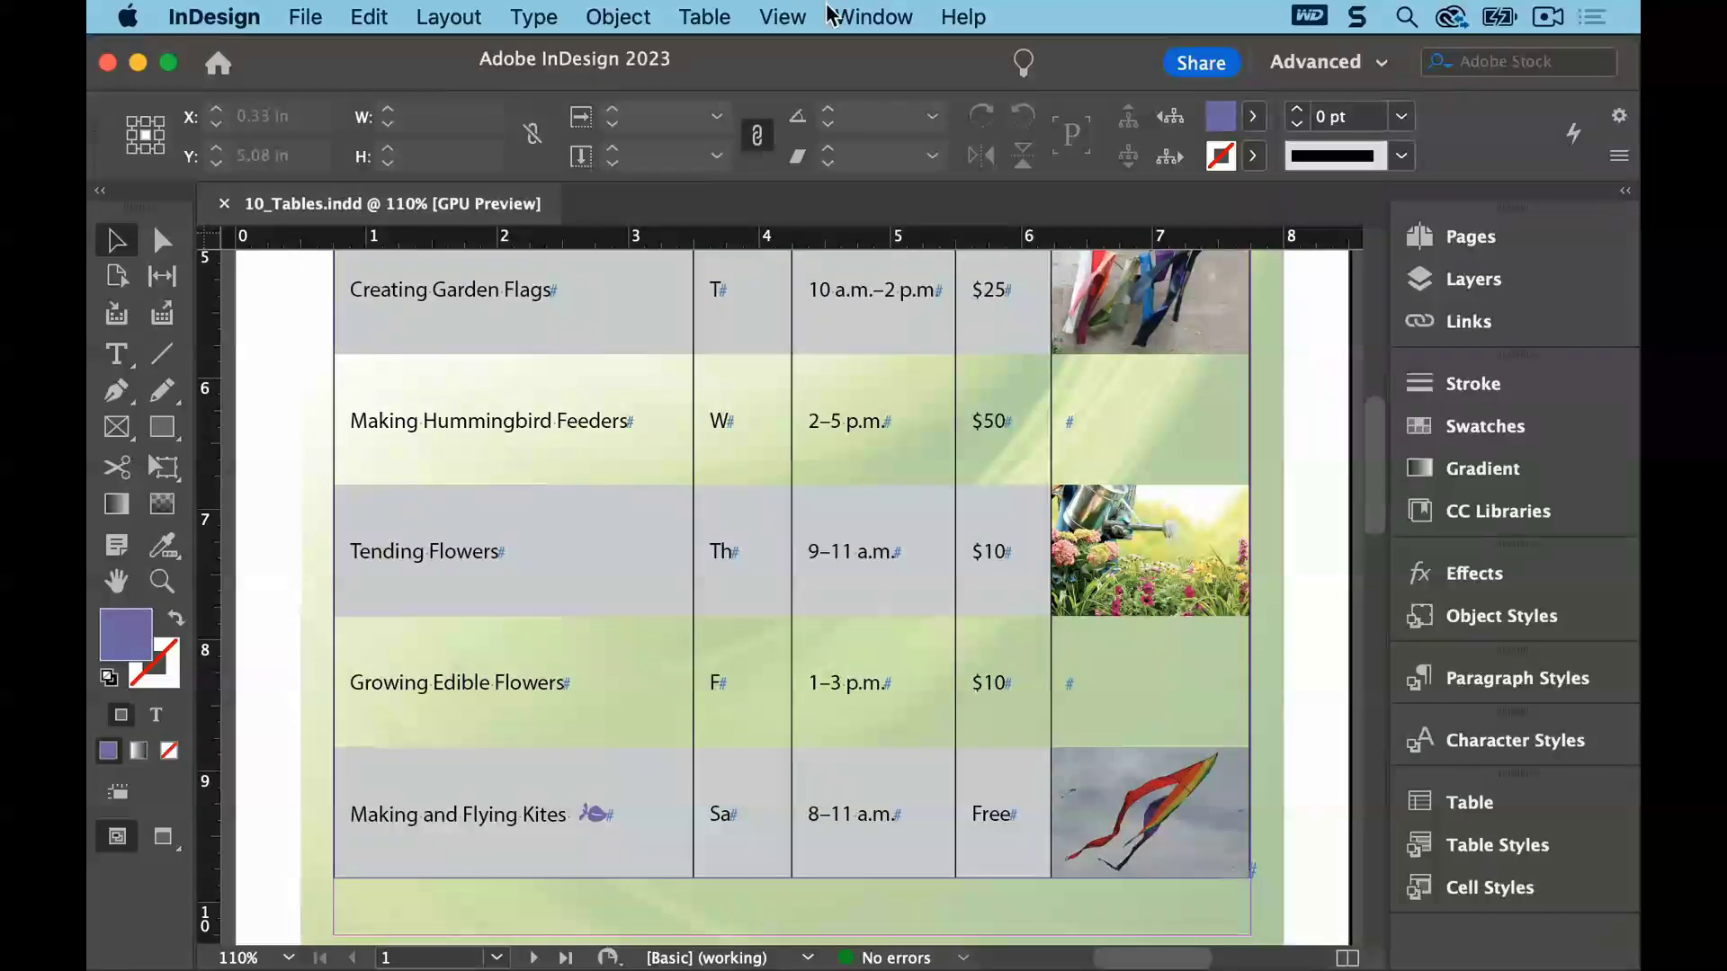
Convert the table's first two rows, the DAILY DROP-IN ACTIVITIES title and the column headings, to header rows
left_click(797, 22)
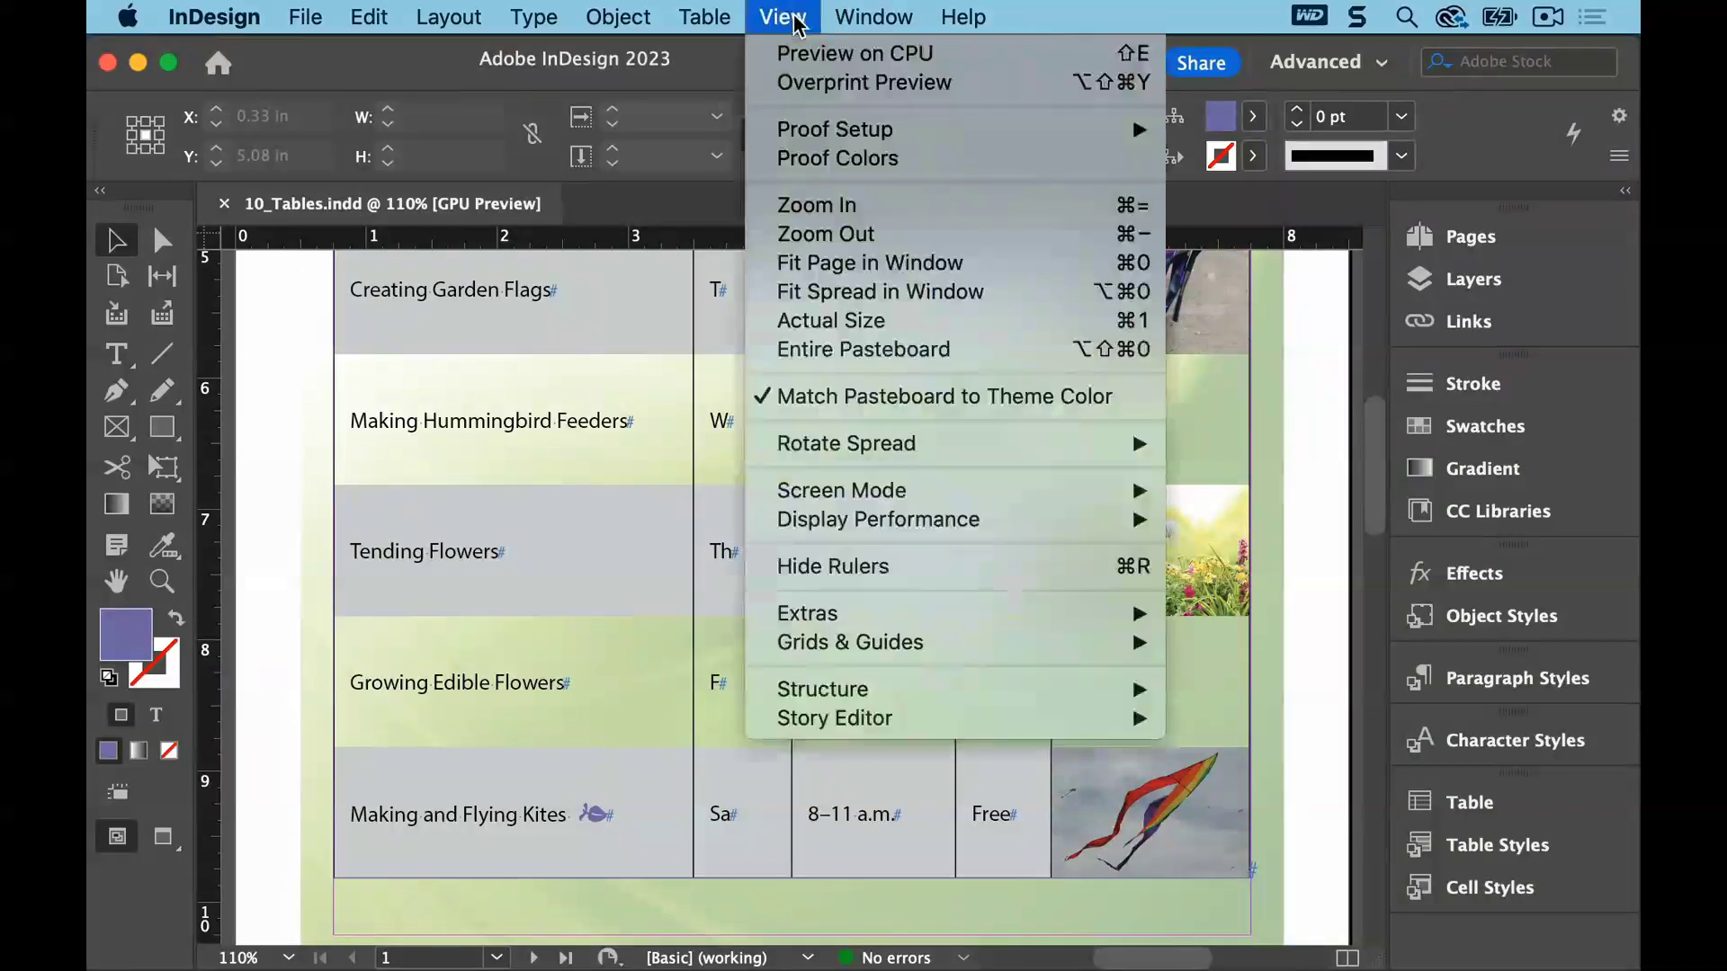
left_click(832, 262)
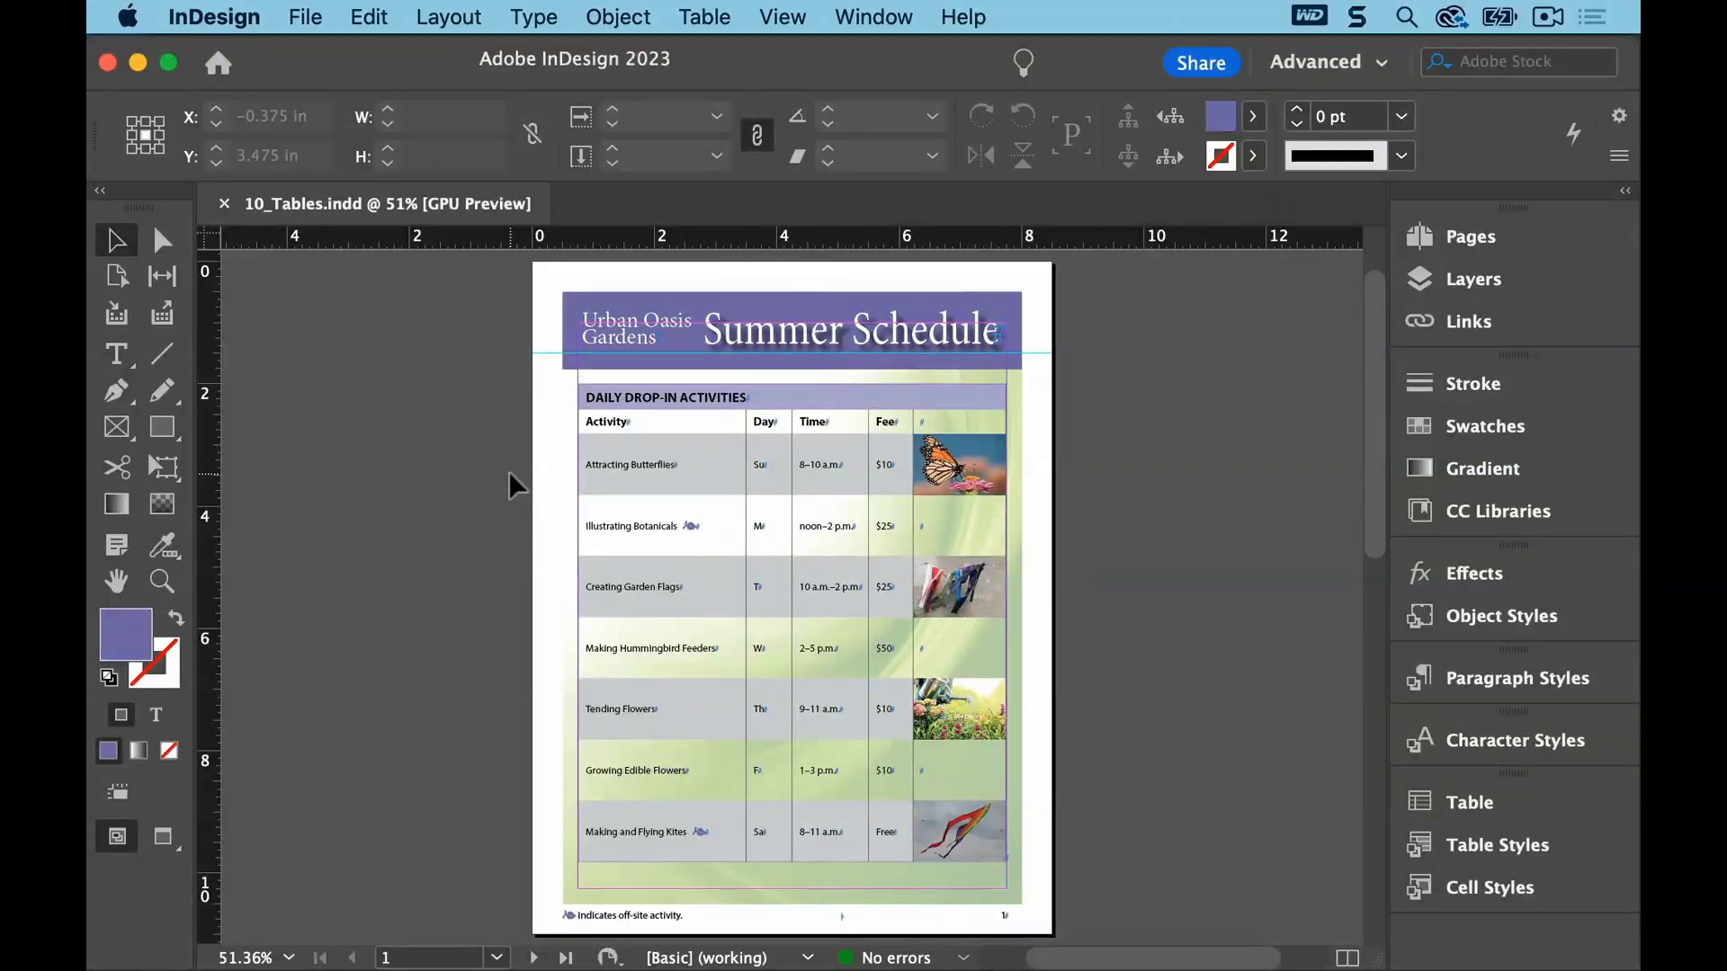
left_click(118, 357)
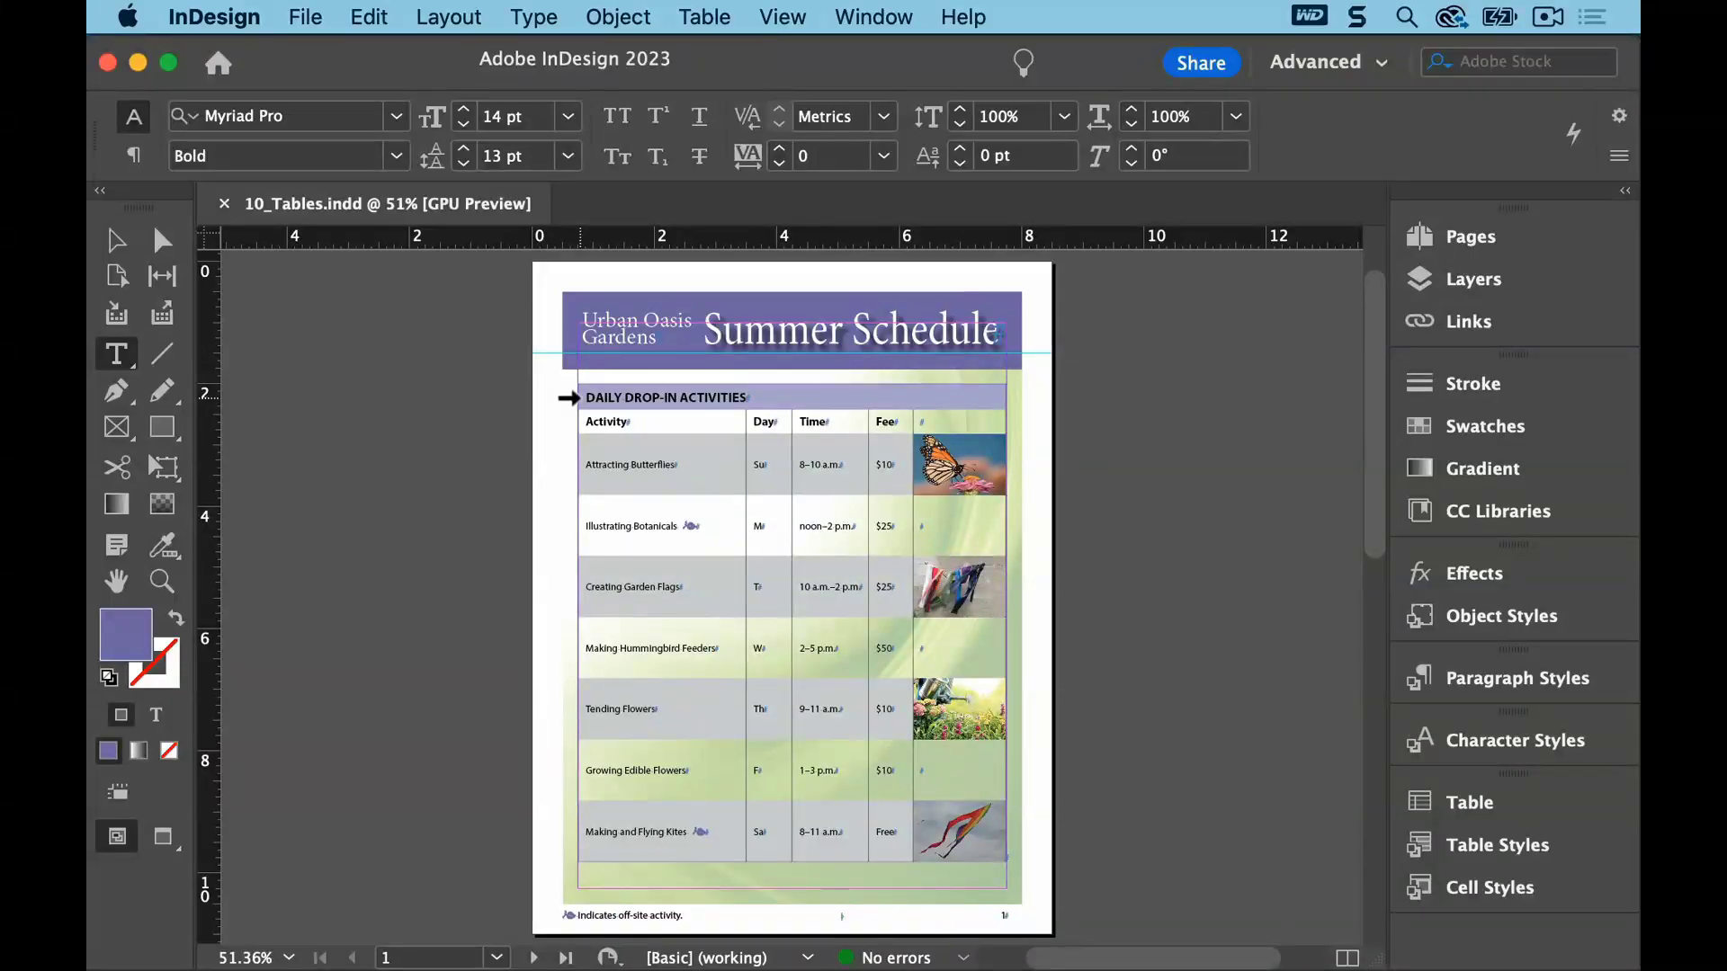
left_click(567, 397)
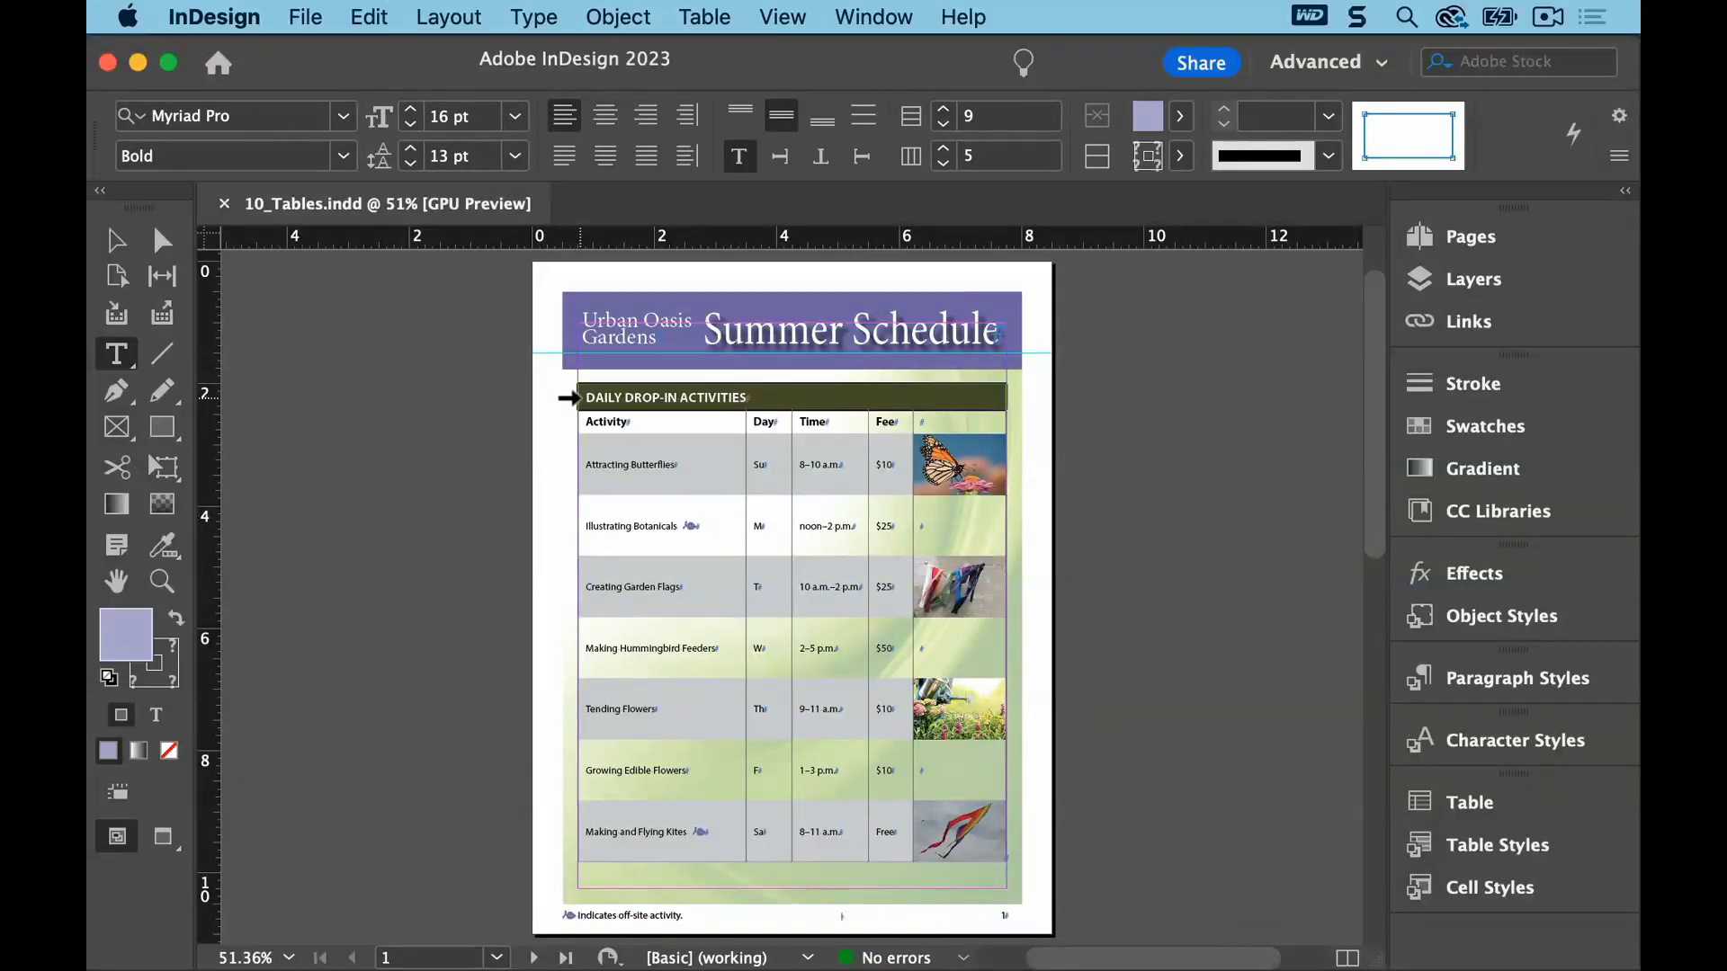
left_click(567, 418)
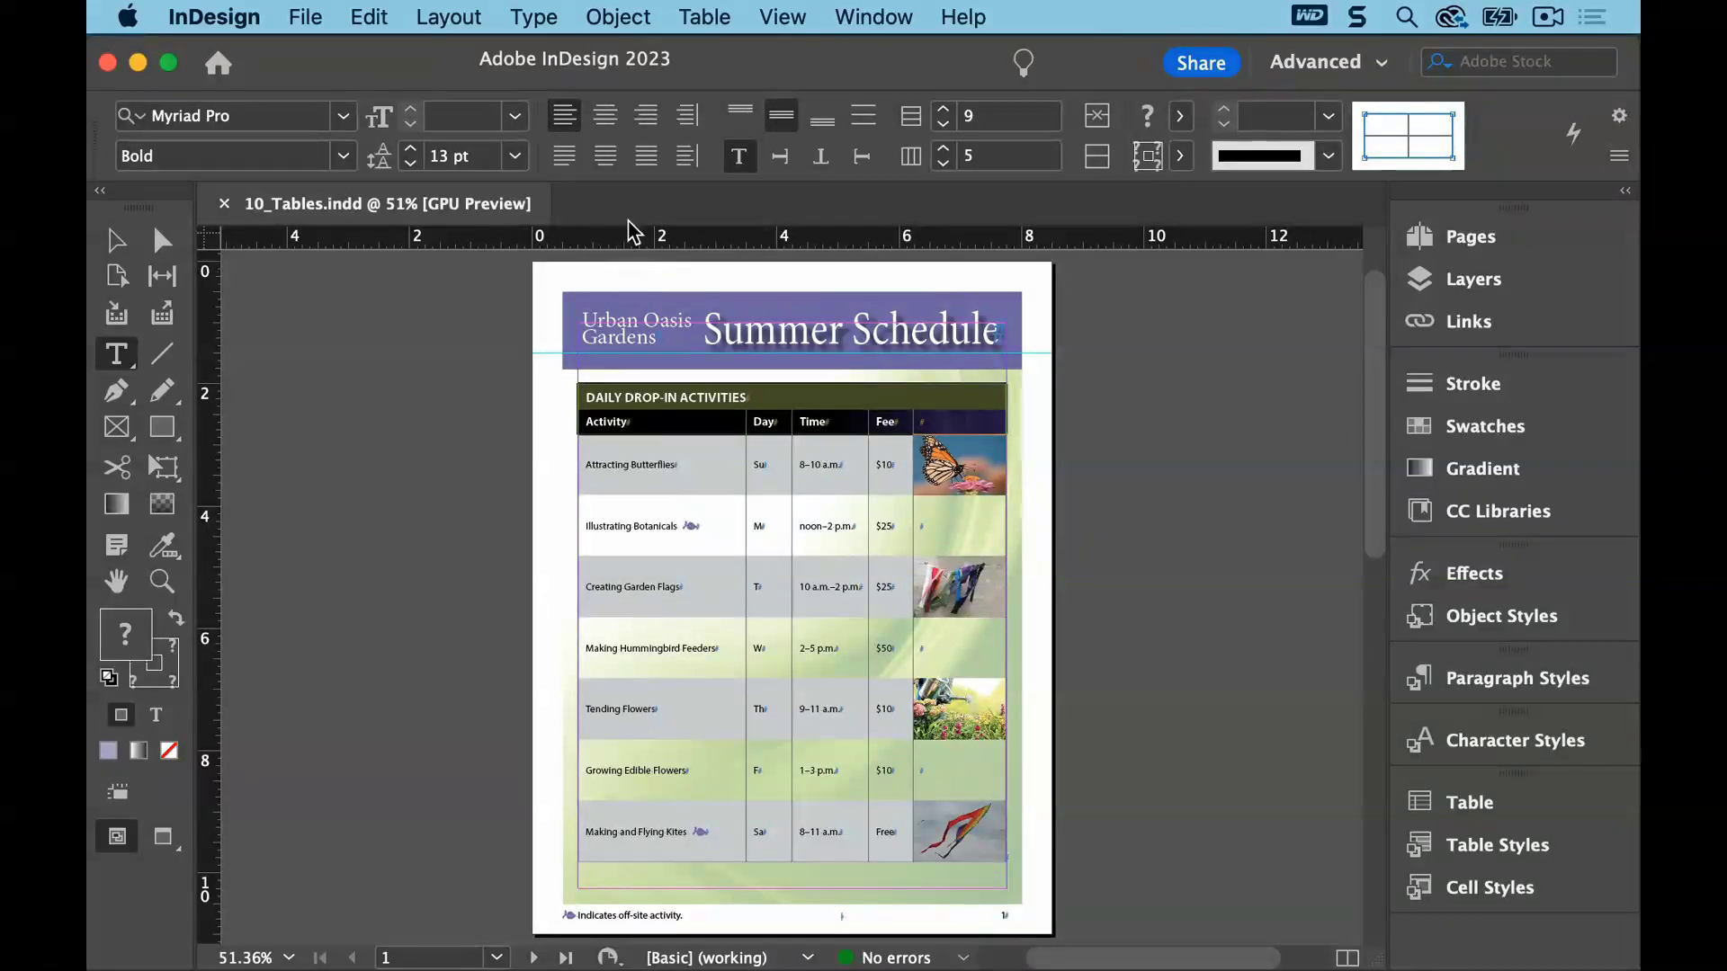
left_click(707, 20)
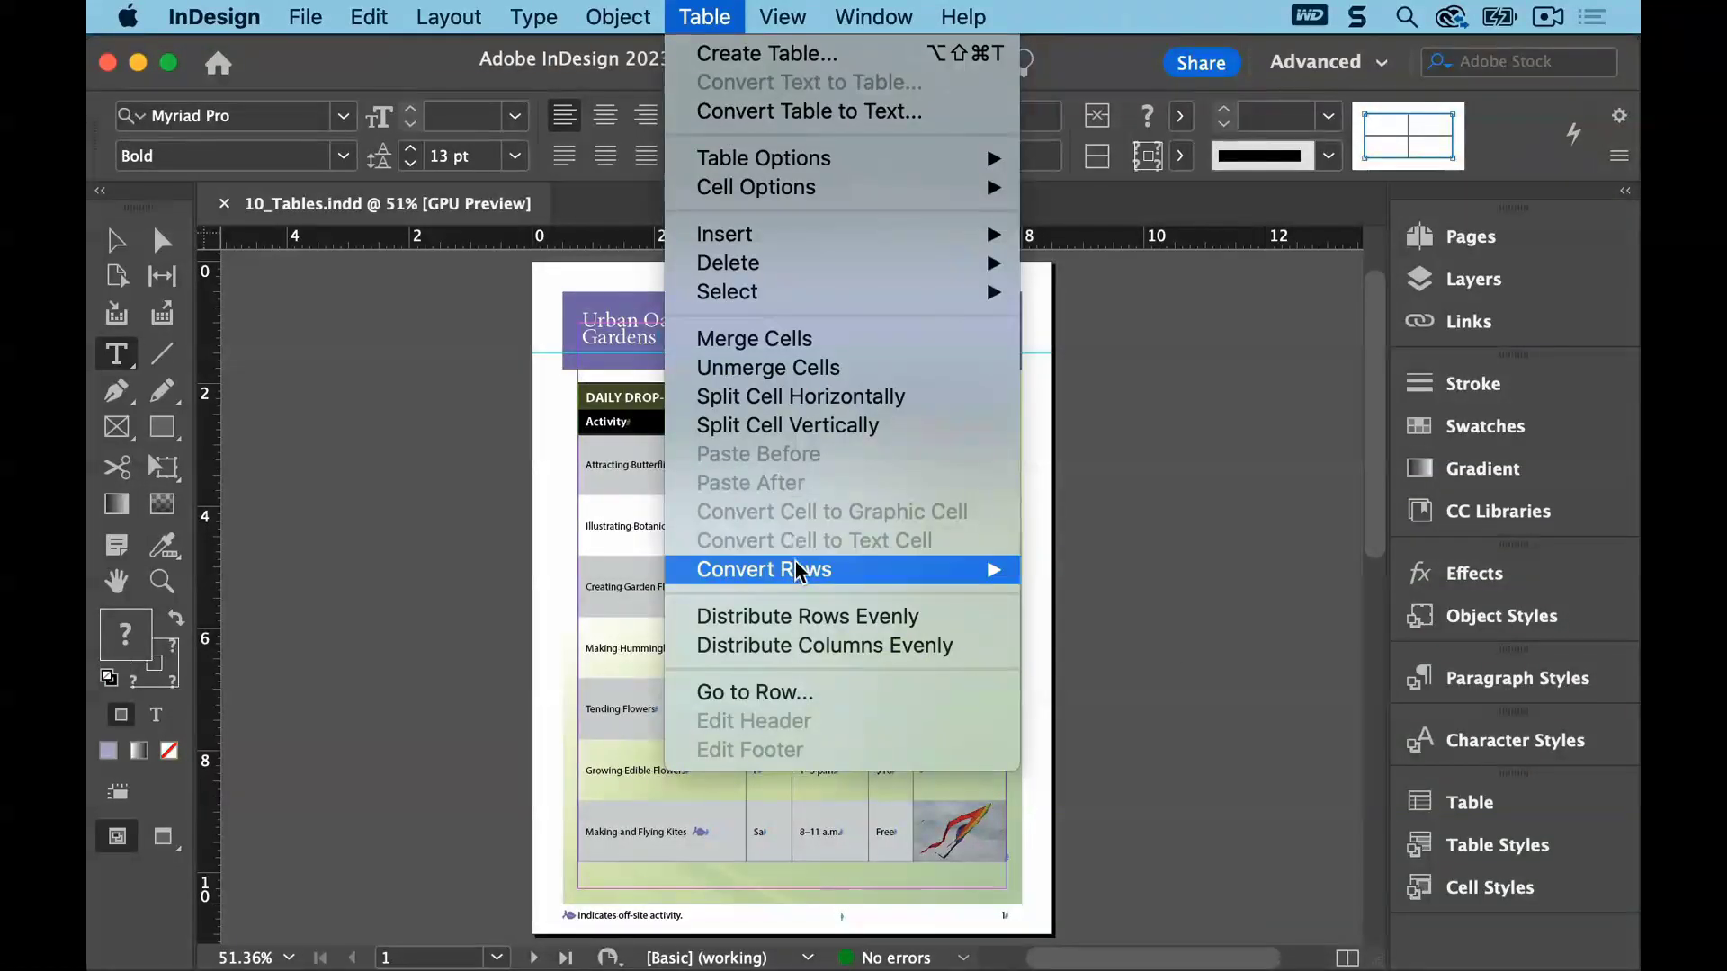
mouse_move(800, 576)
left_click(1075, 569)
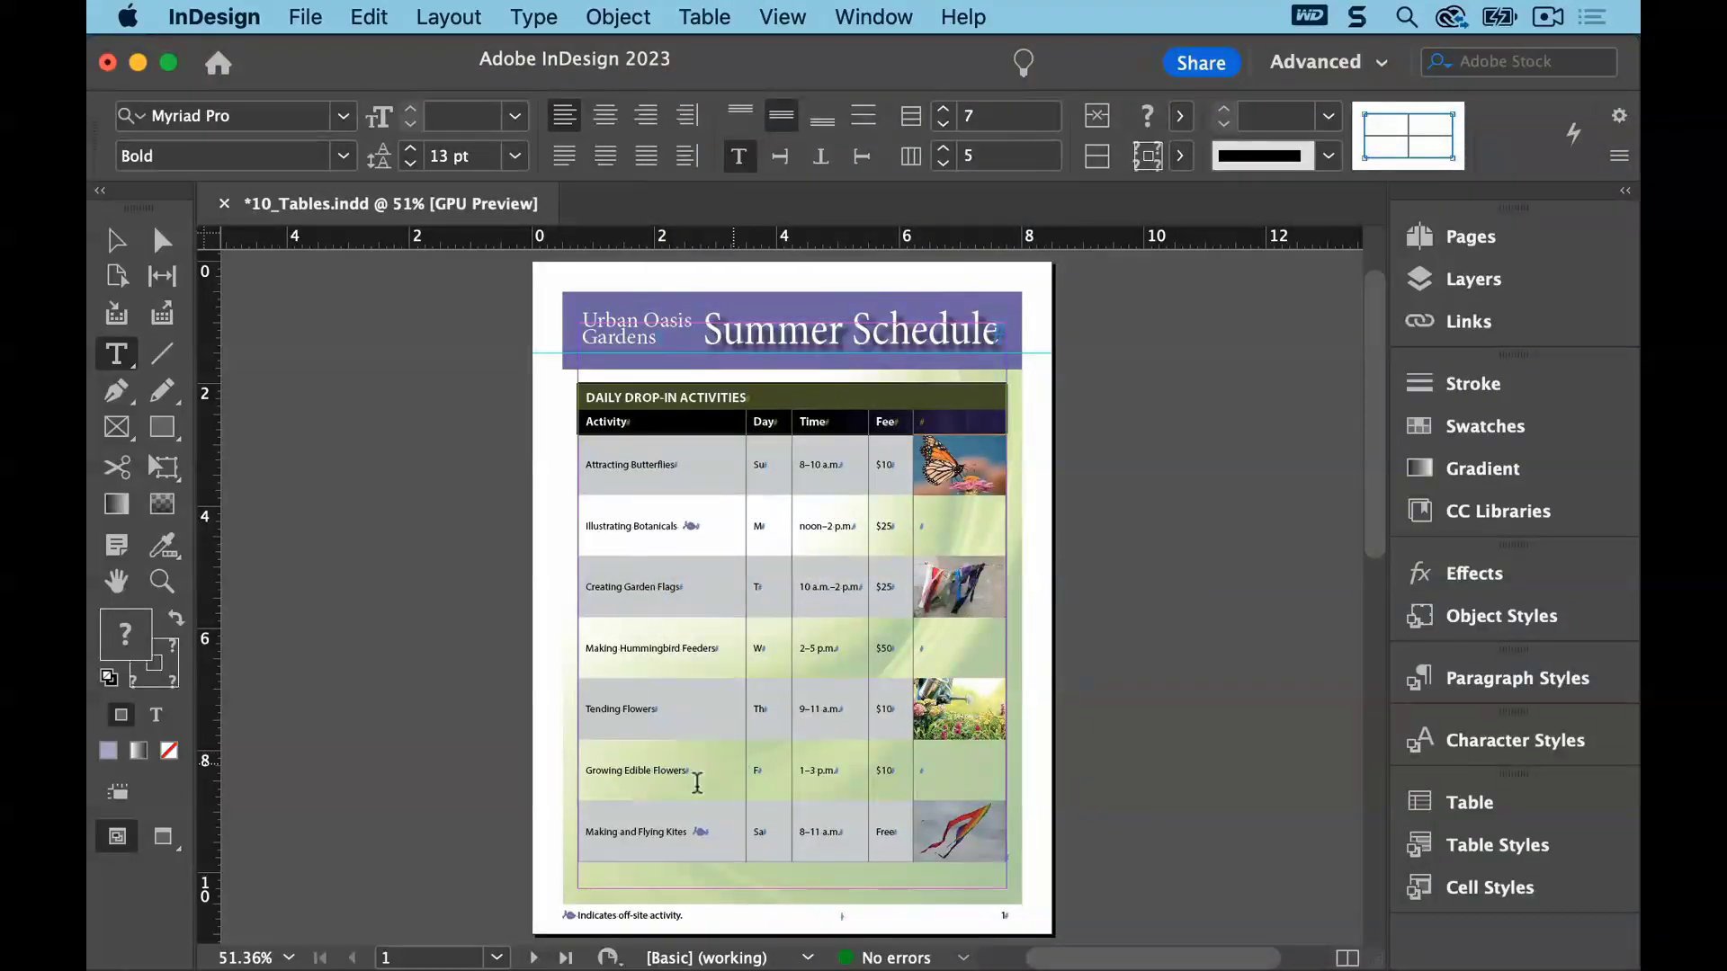
Insert 4 rows below the Making and Flying Kites row
left_click(626, 832)
left_click(704, 17)
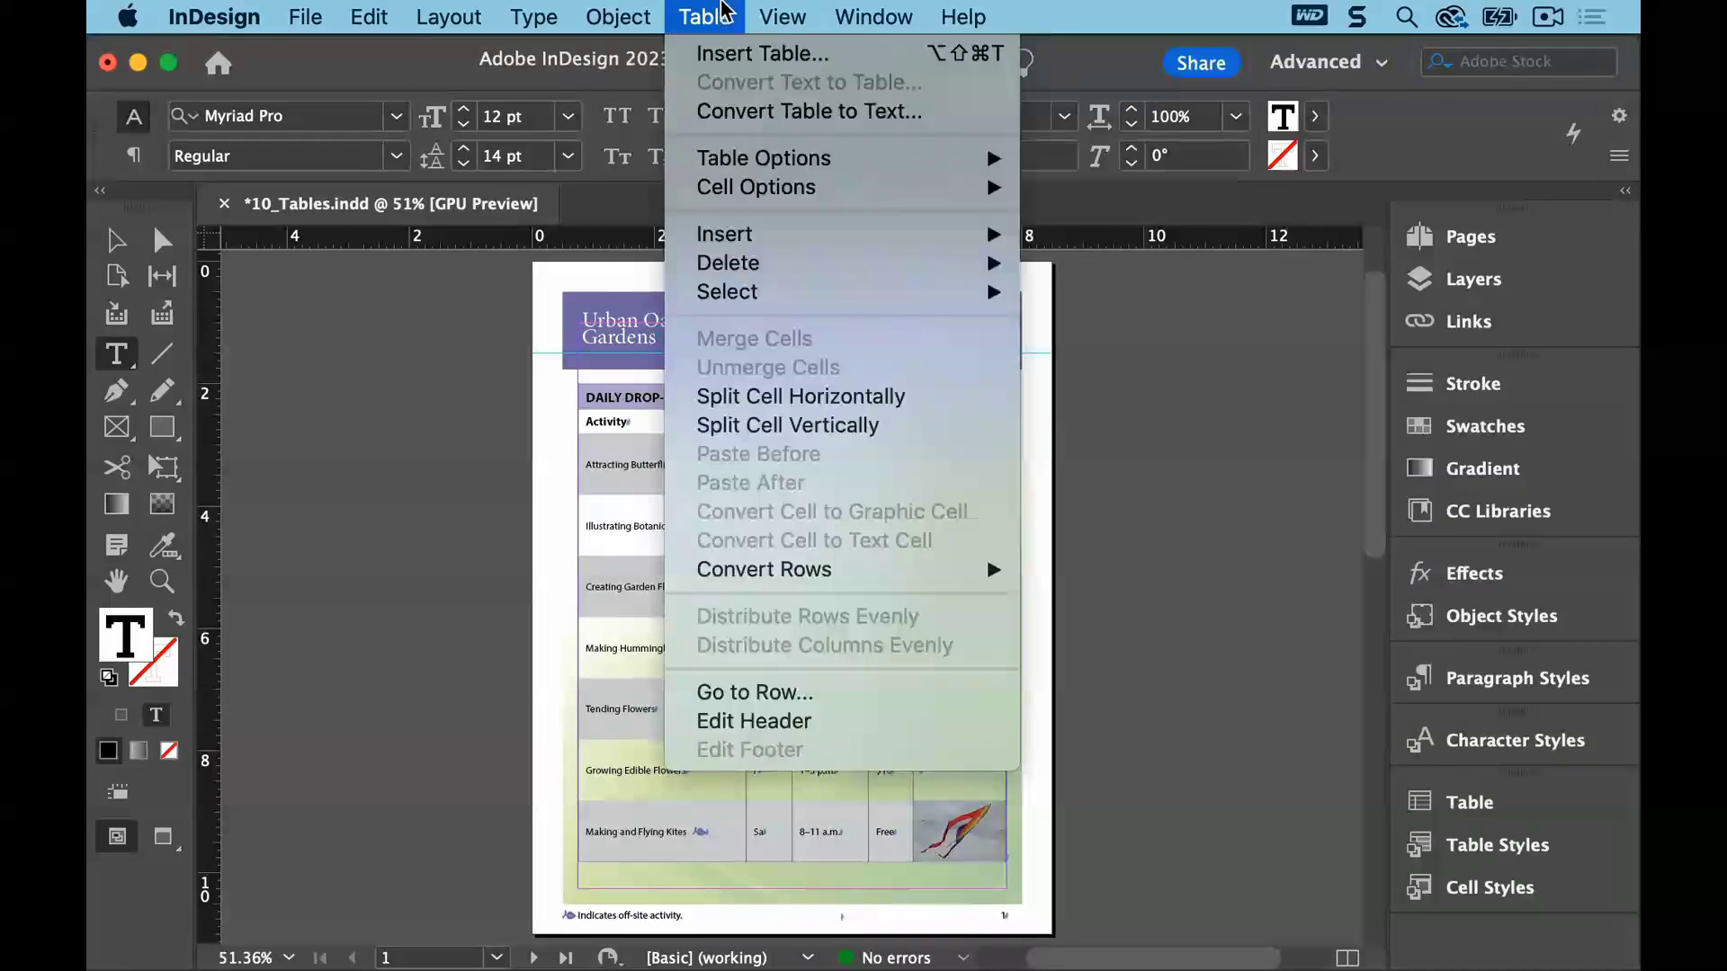
mouse_move(754, 236)
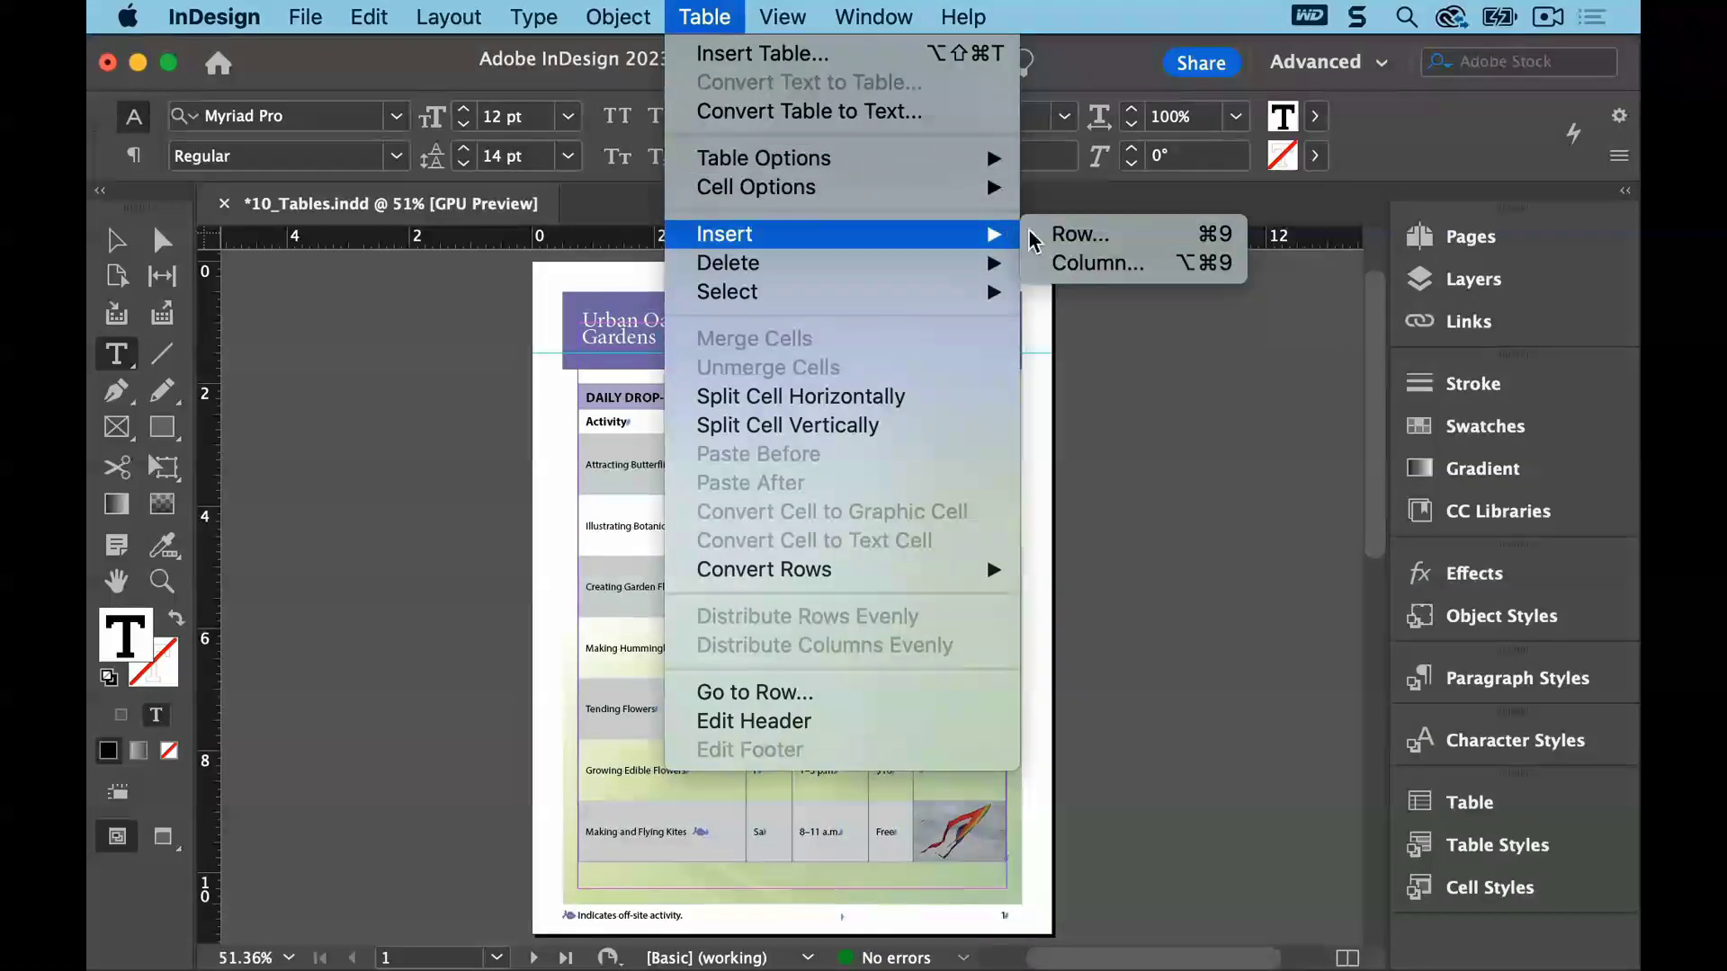
left_click(1066, 234)
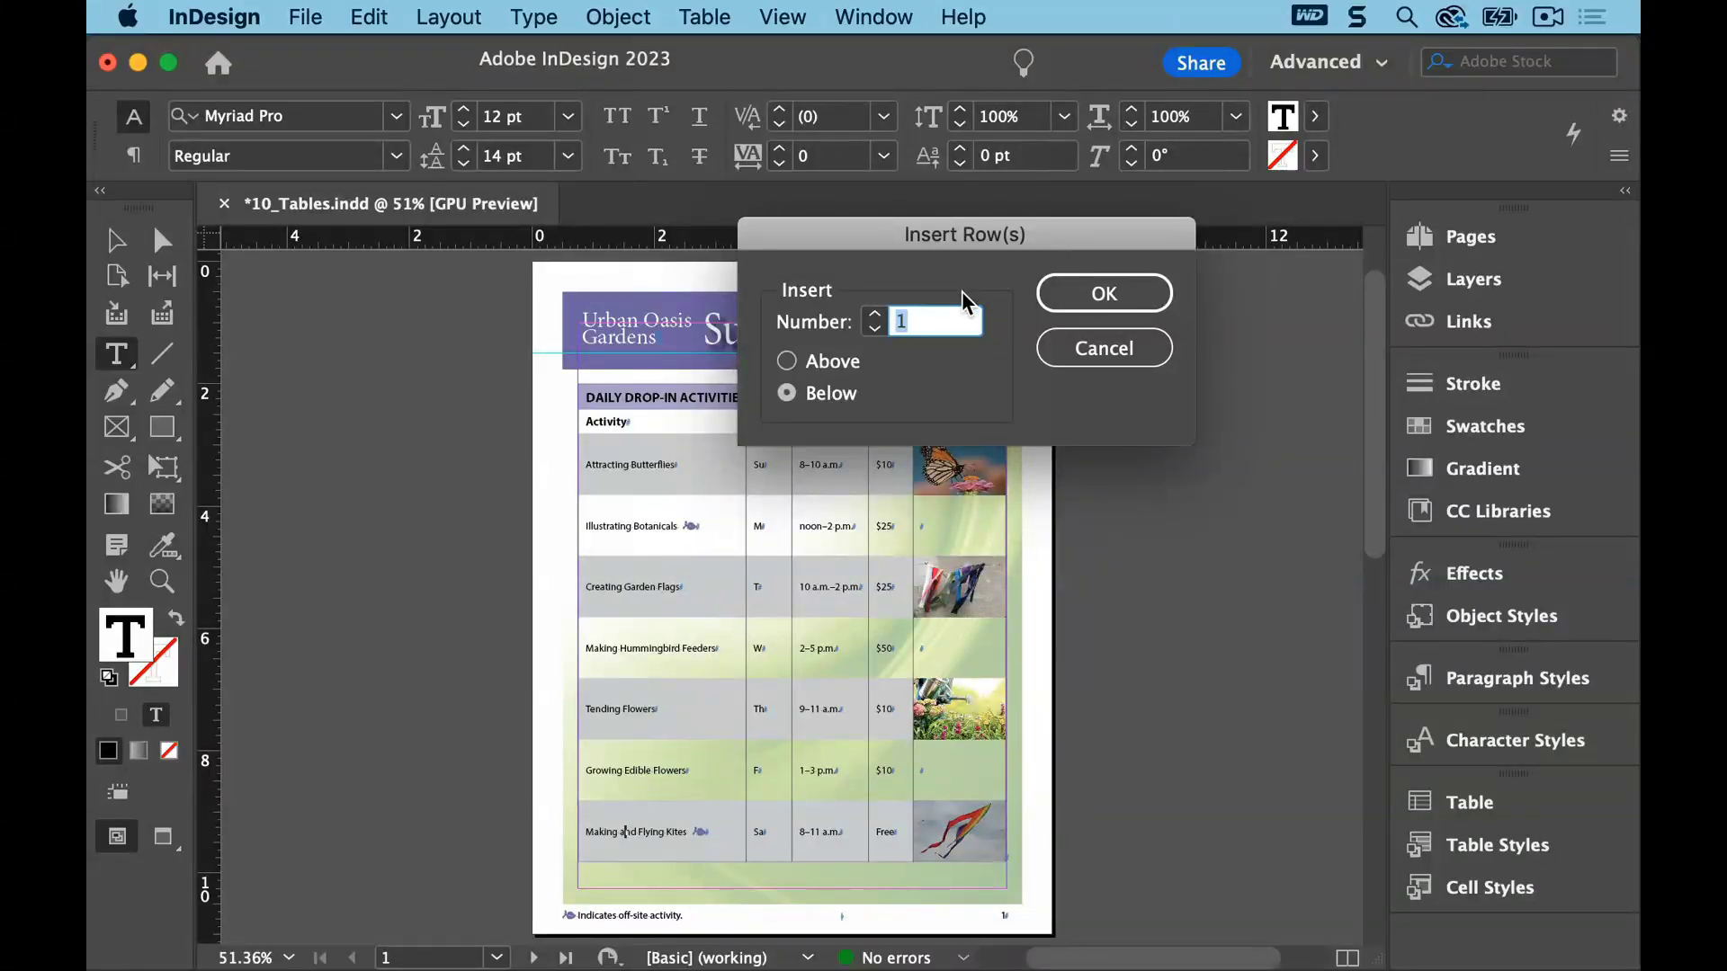
type("4")
left_click(1064, 302)
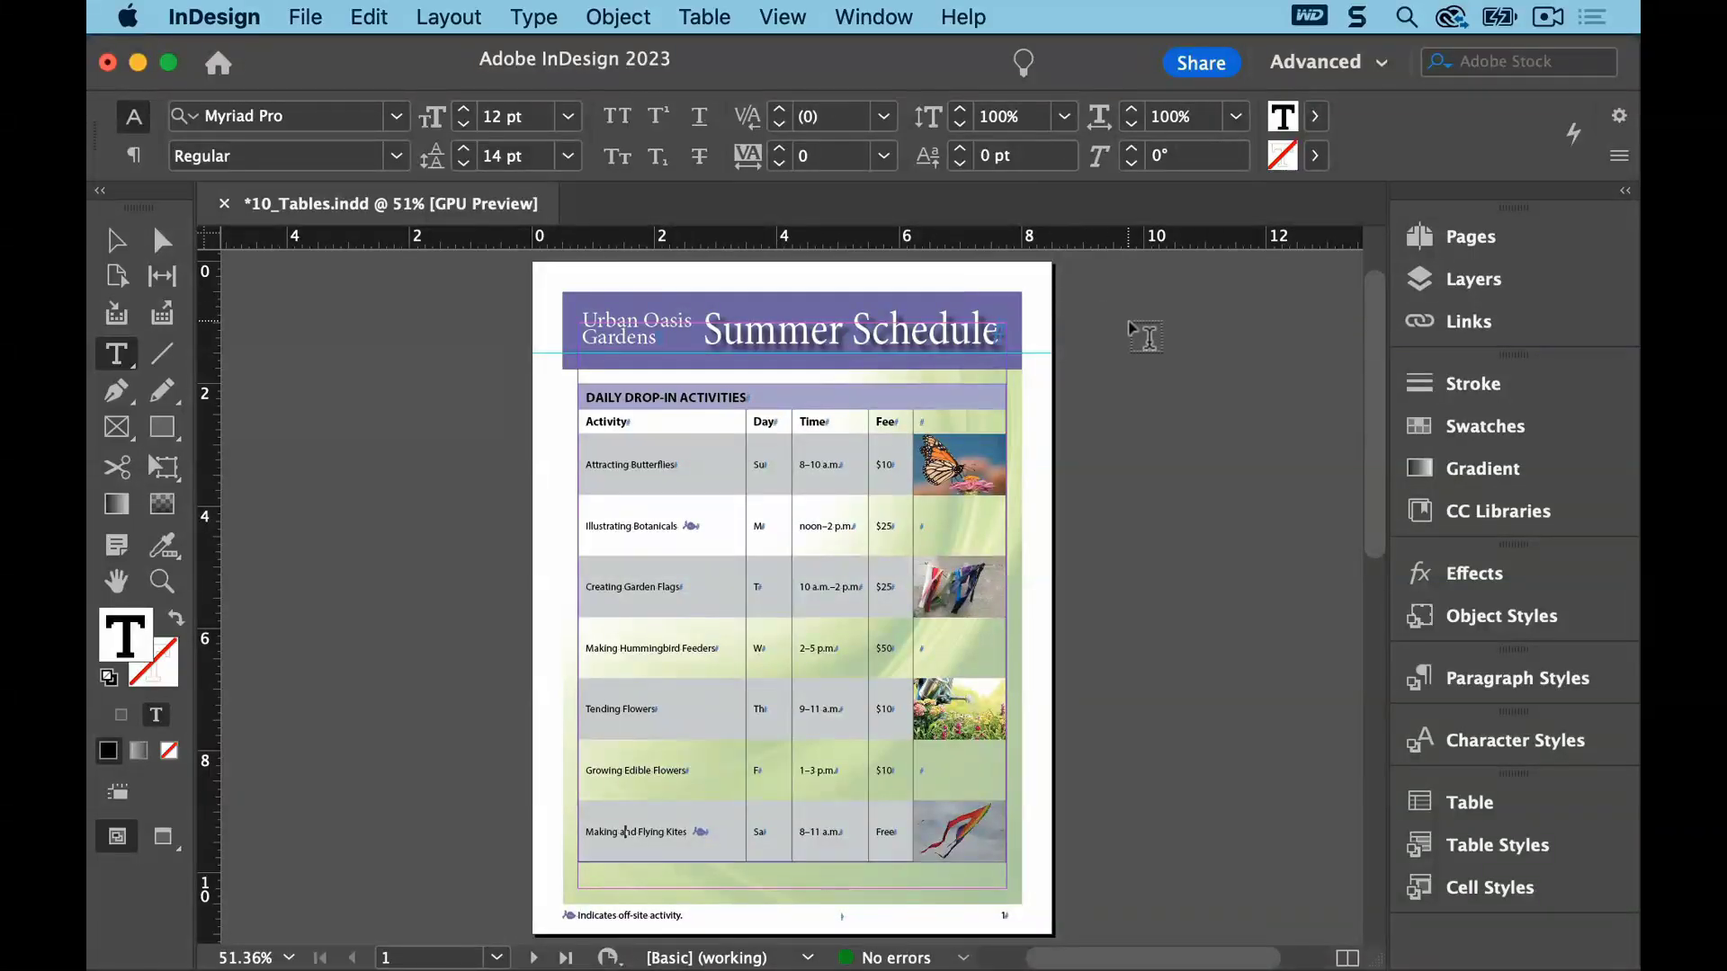
Check how the table continues on page 2, return to page 1 and save the document
left_click(464, 20)
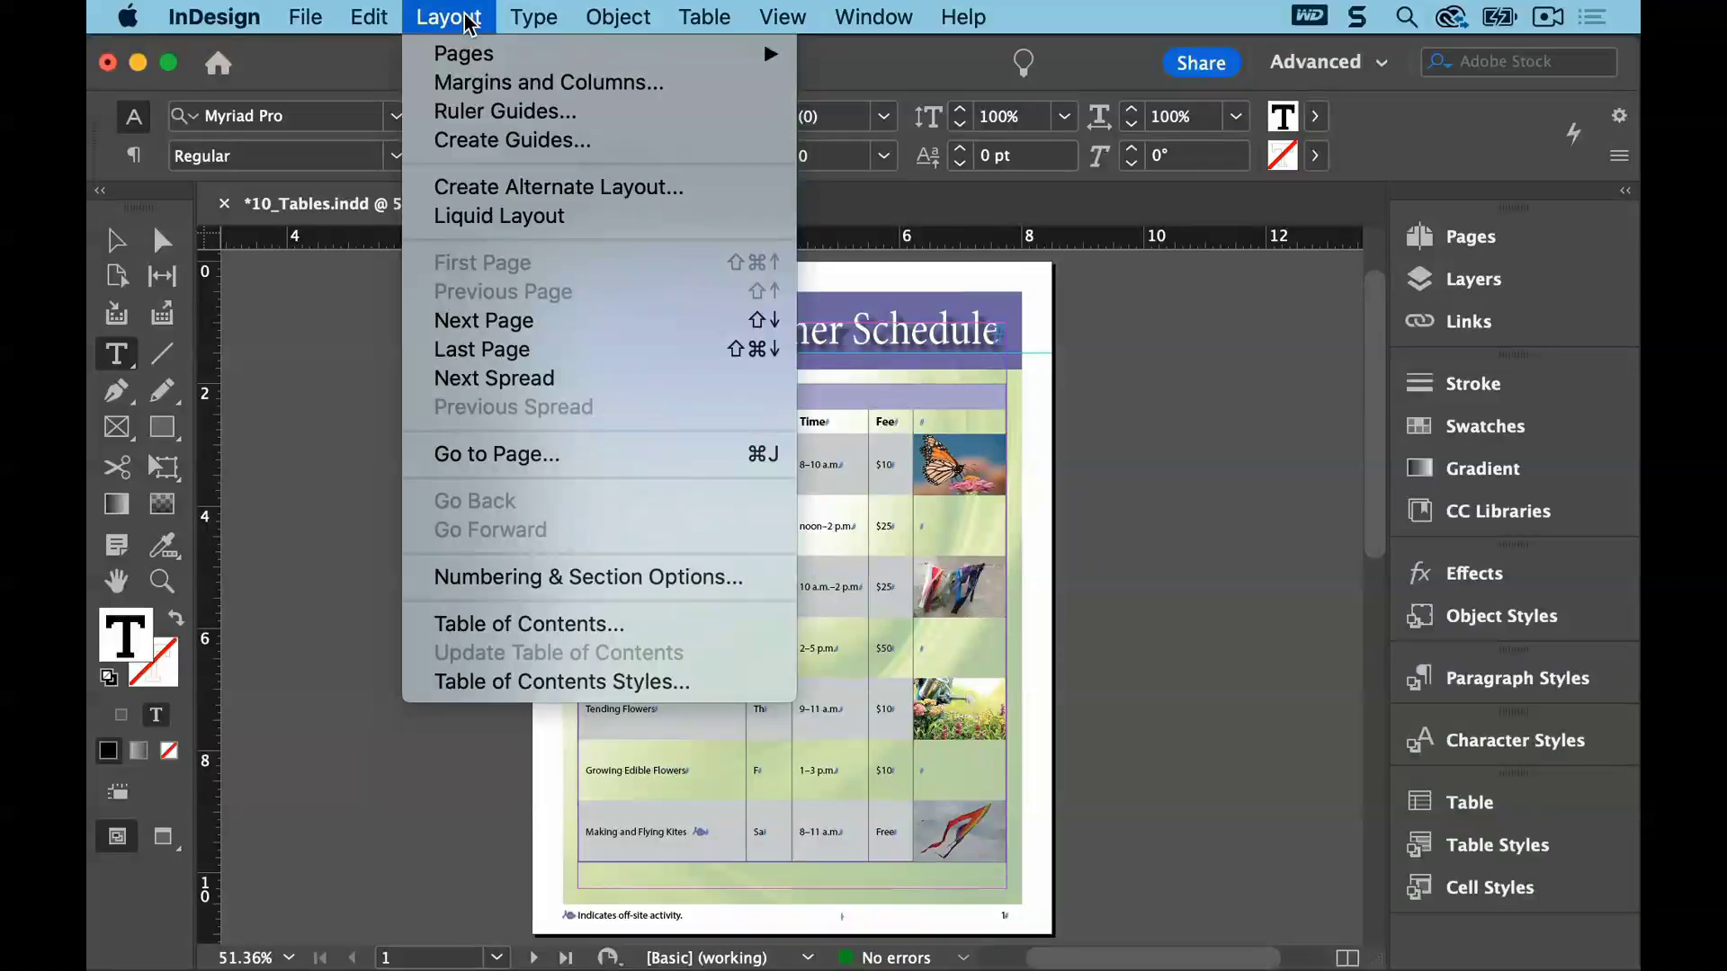
left_click(486, 329)
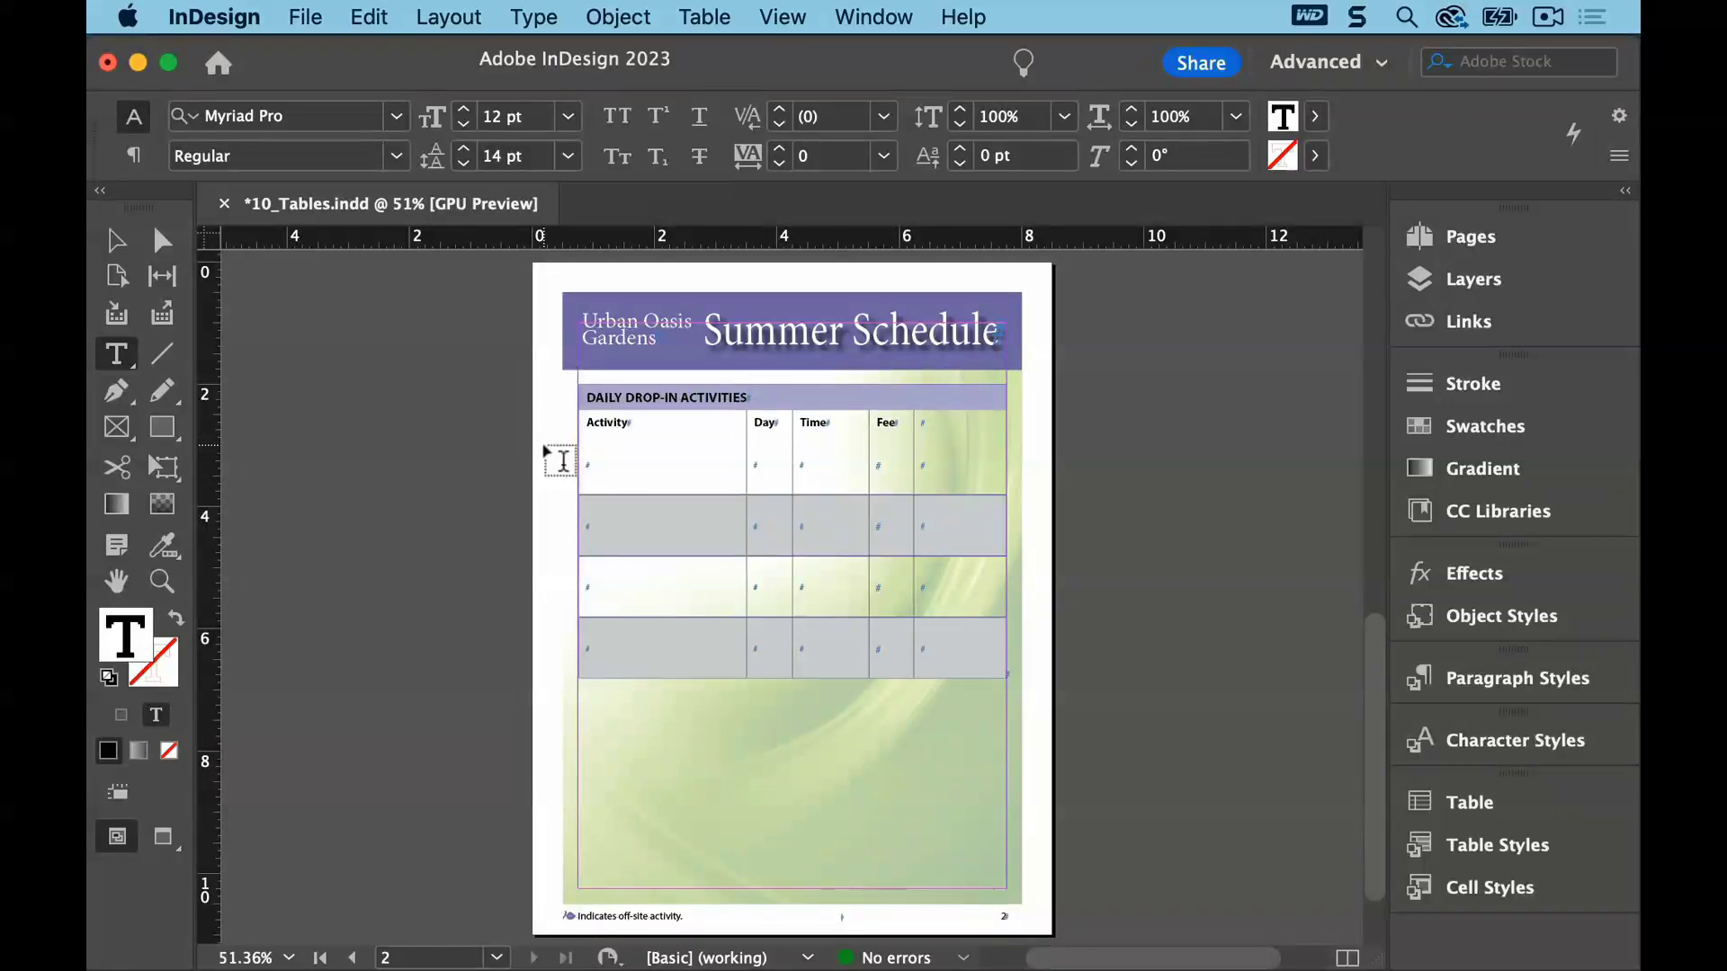
left_click(457, 16)
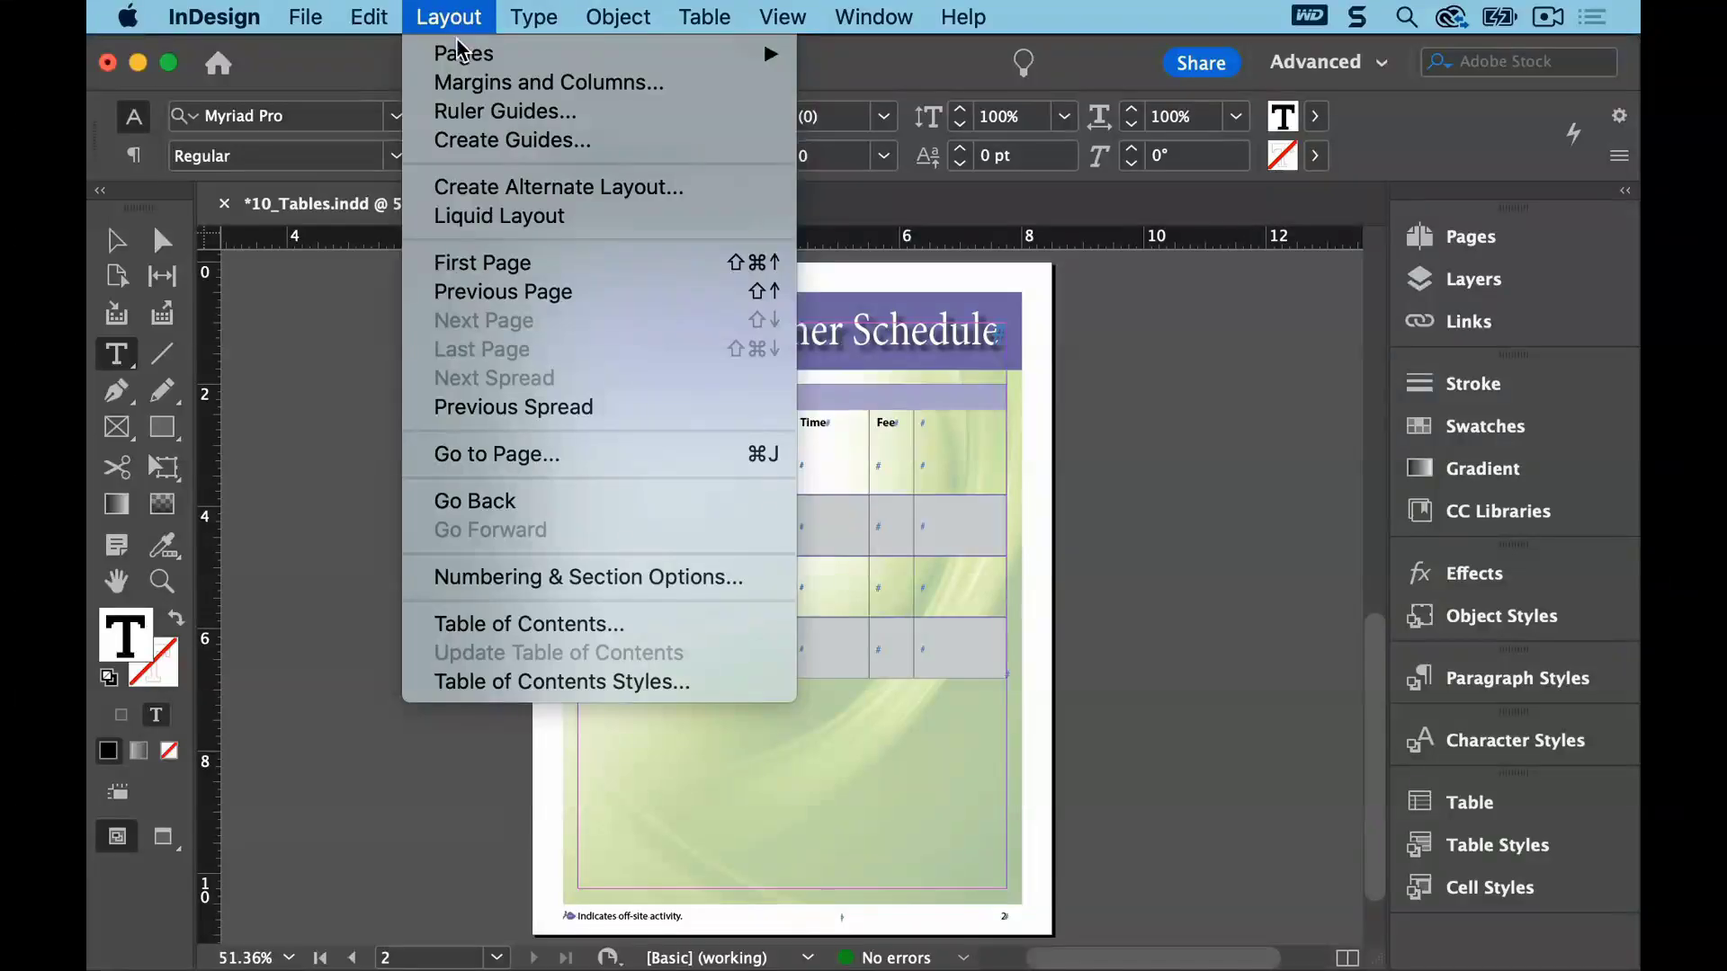
left_click(499, 292)
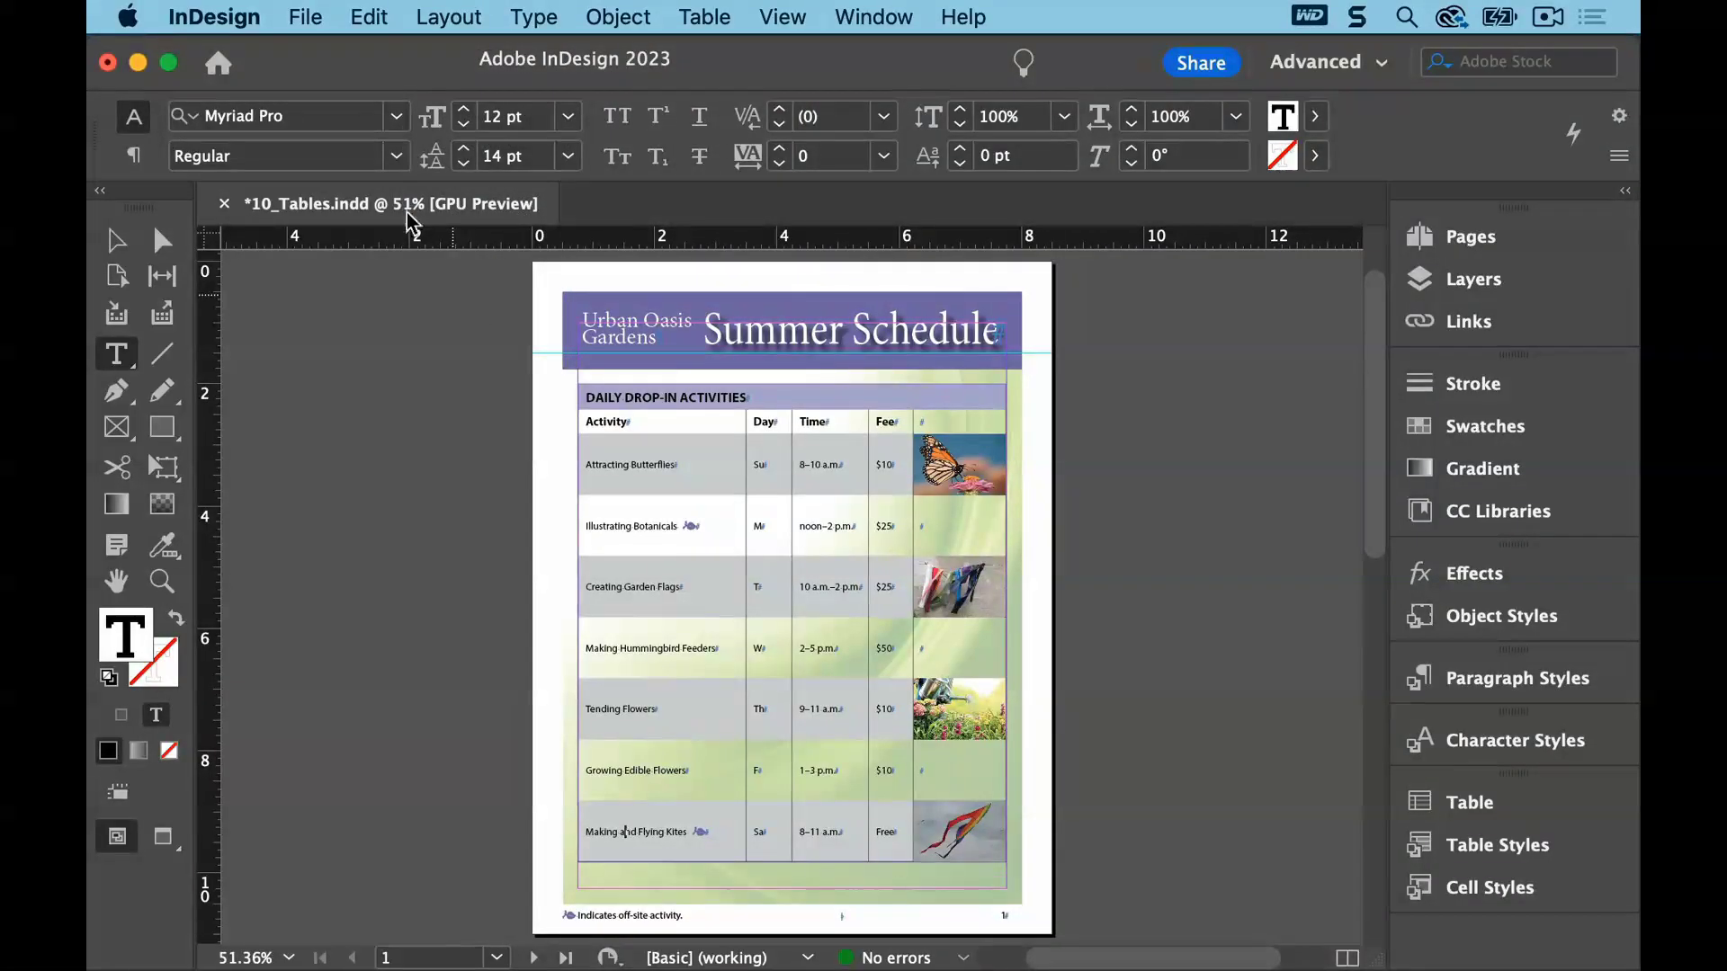
left_click(306, 16)
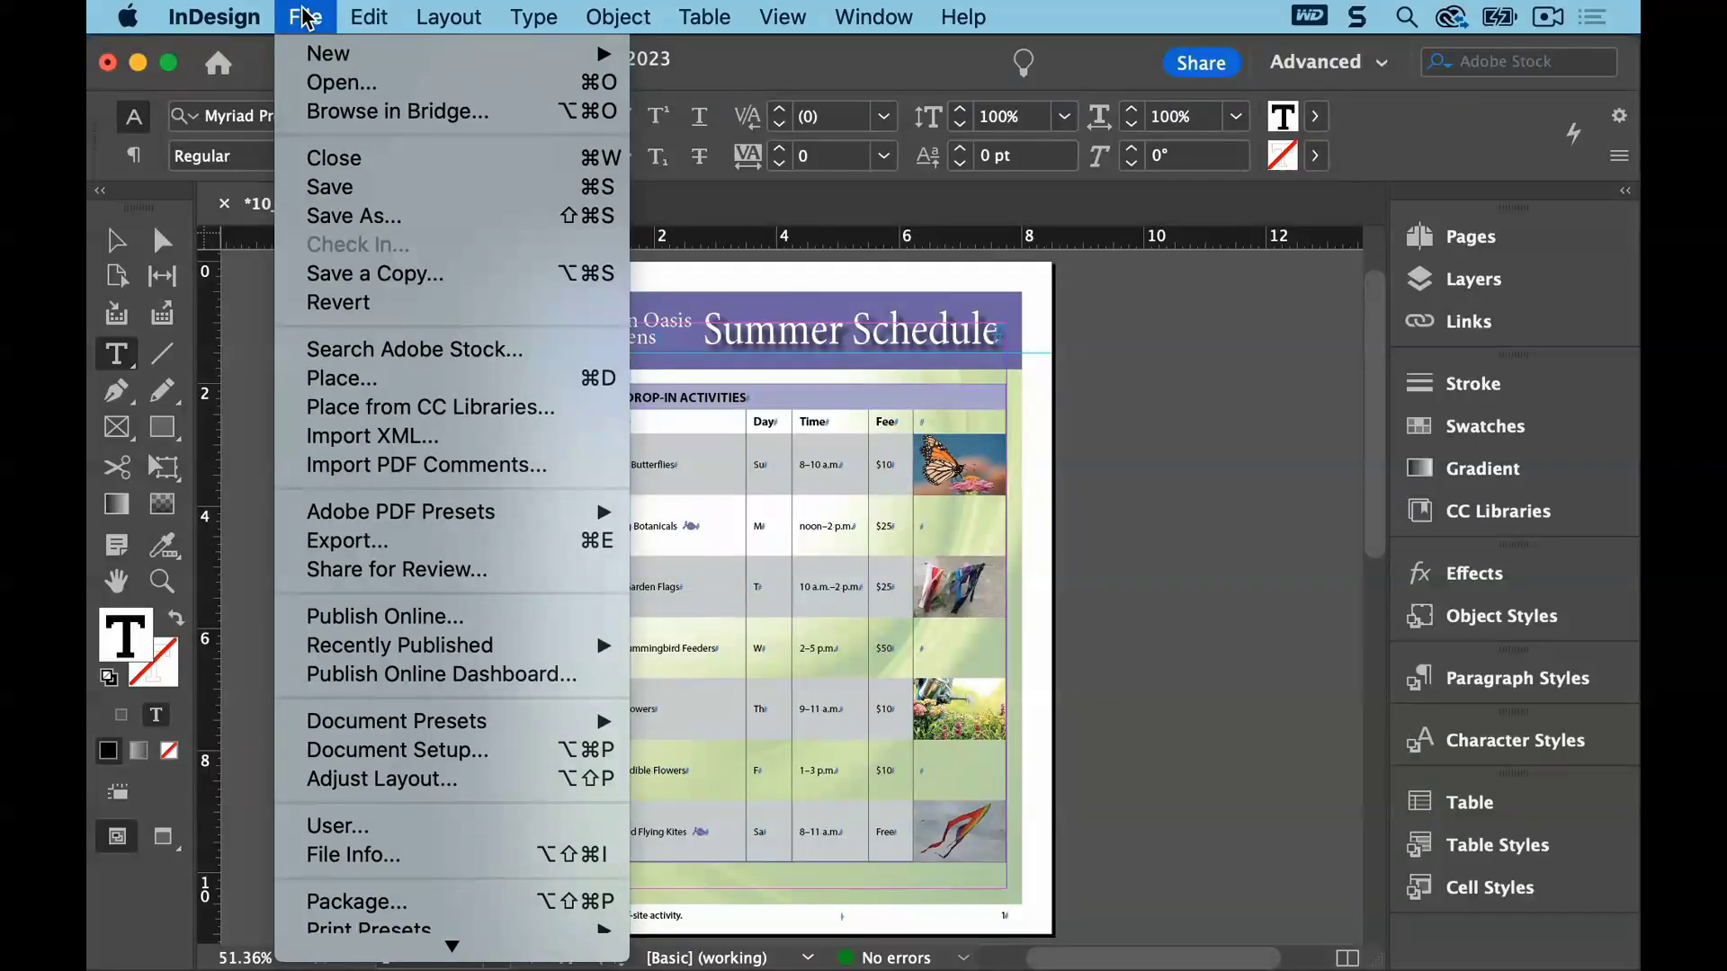
left_click(313, 186)
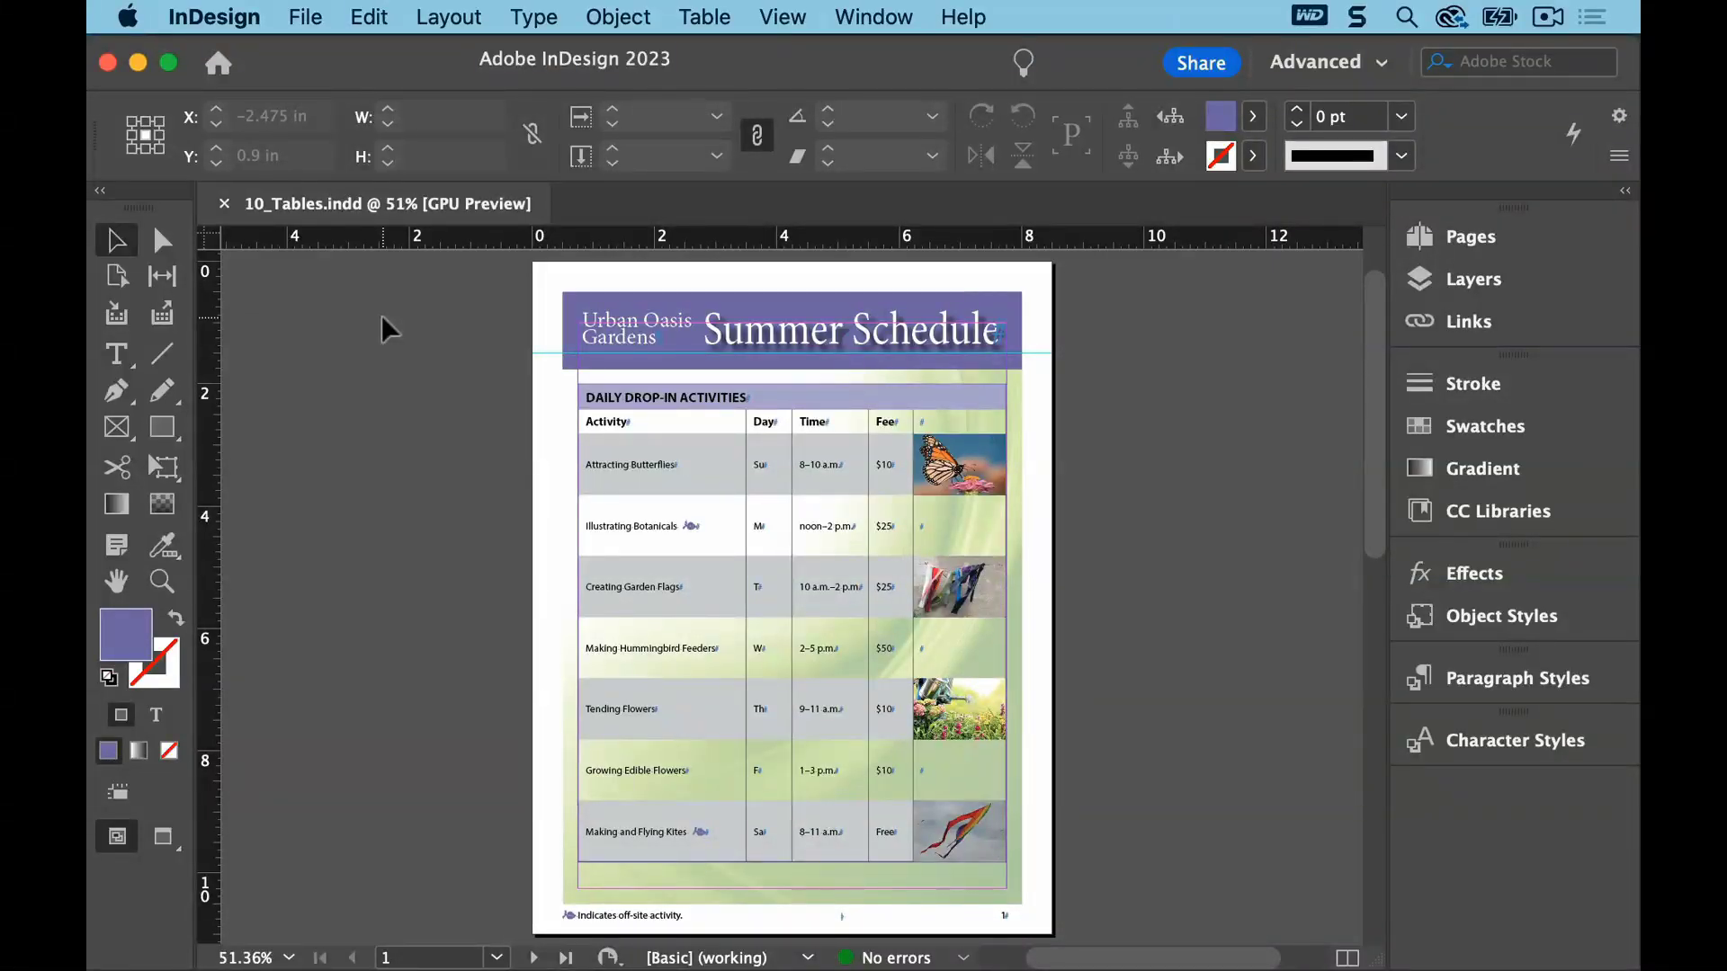
Create a table style named Activity Table from the formatting of the activities table
left_click(116, 353)
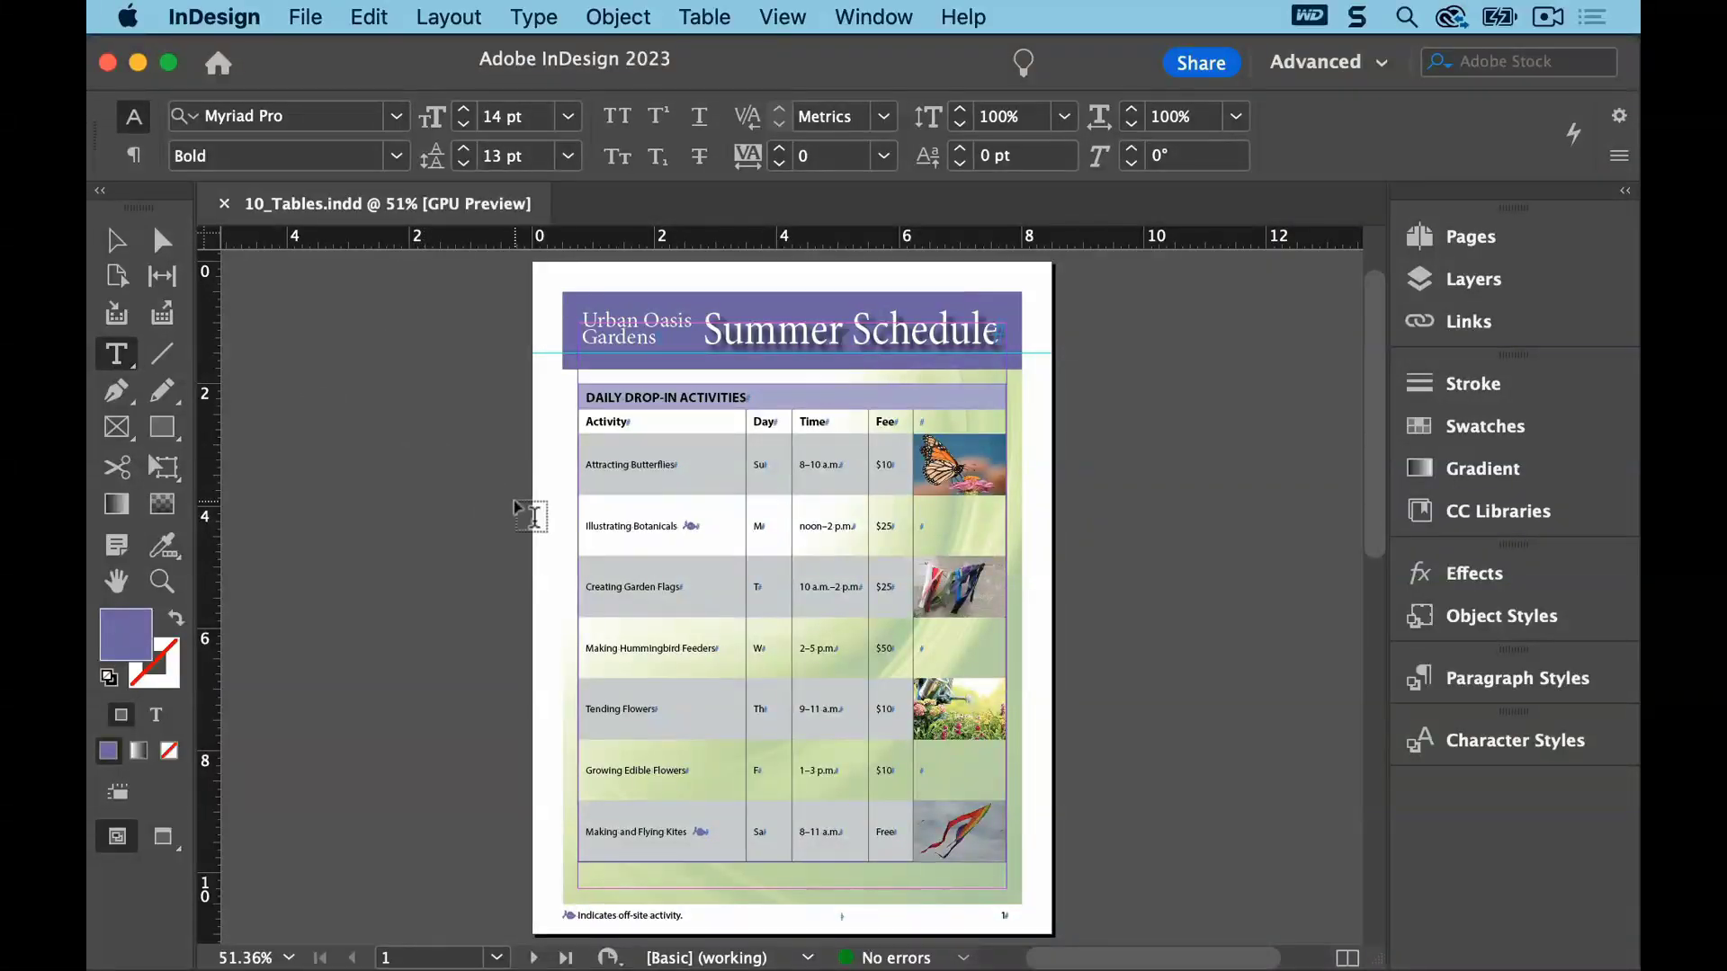
left_click(699, 583)
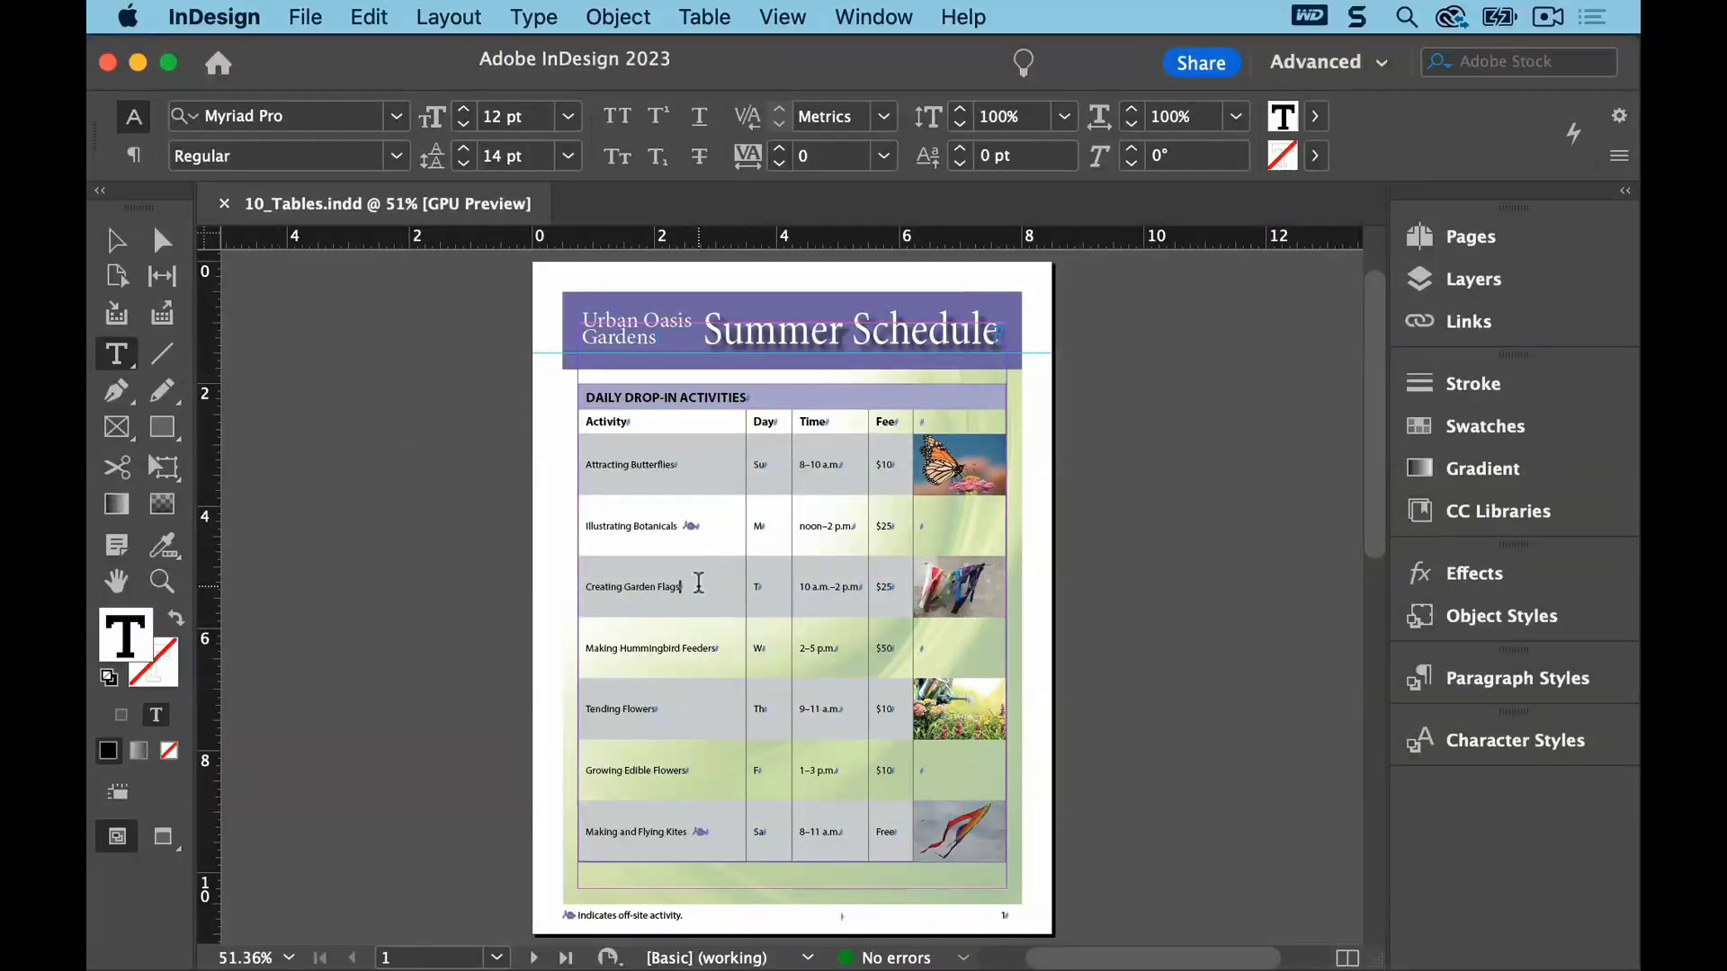
left_click(899, 14)
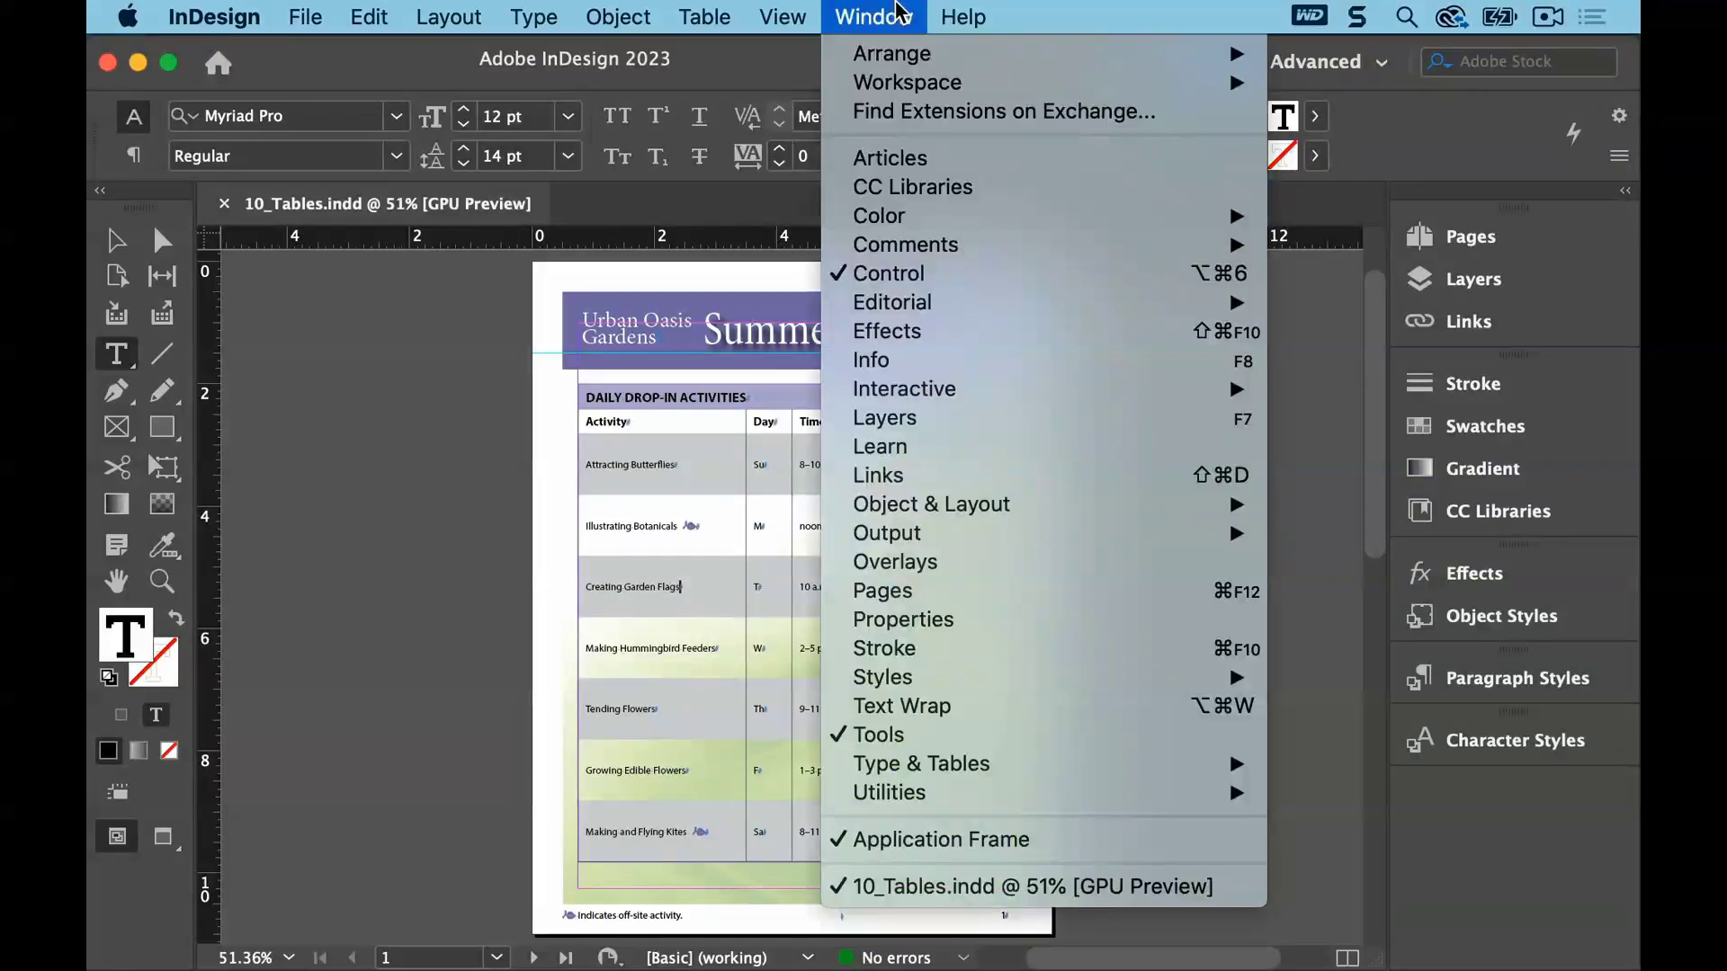
mouse_move(897, 677)
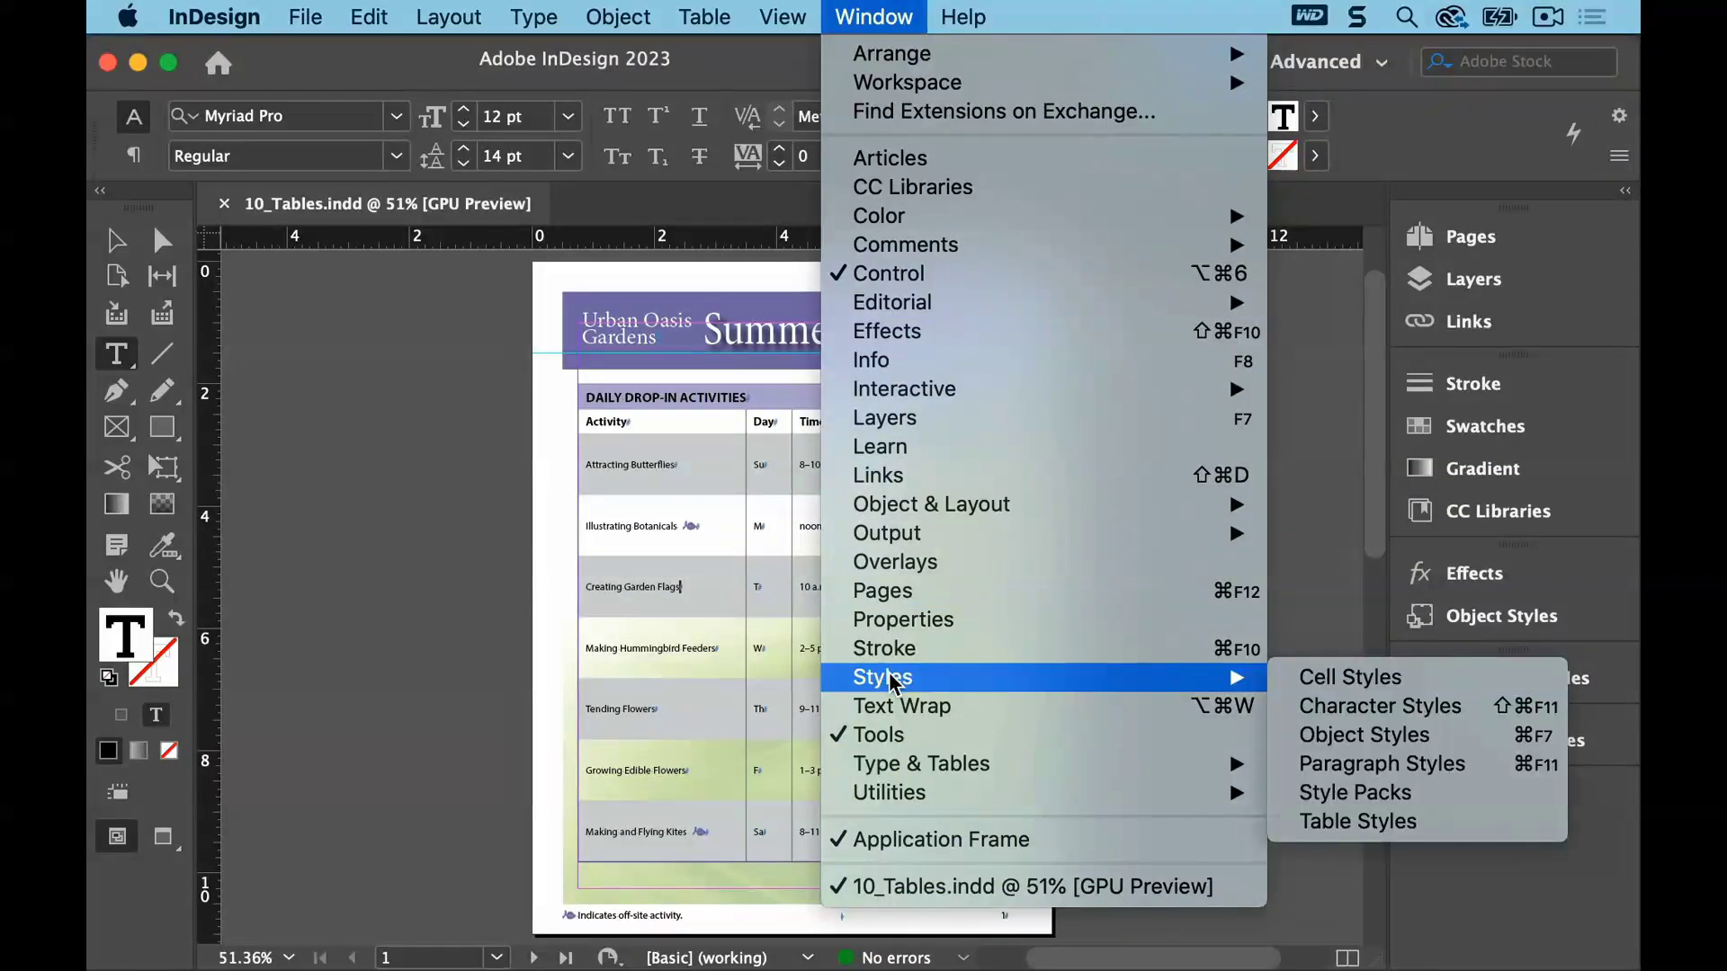
left_click(1449, 824)
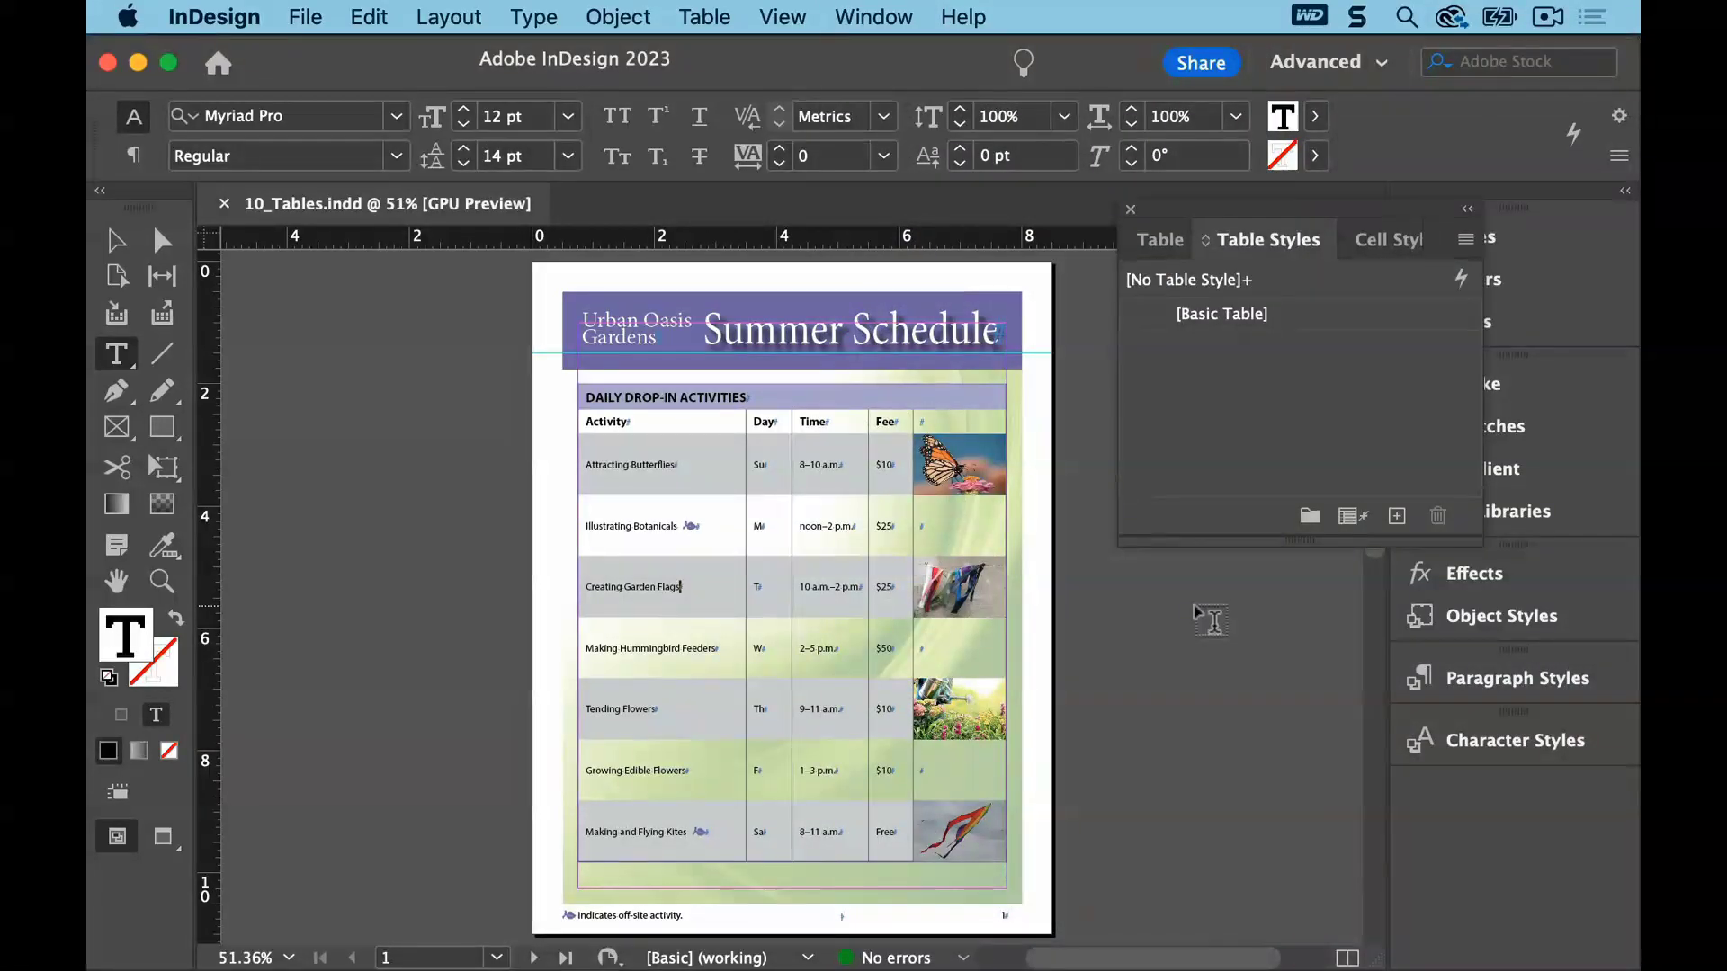
left_click(1465, 239)
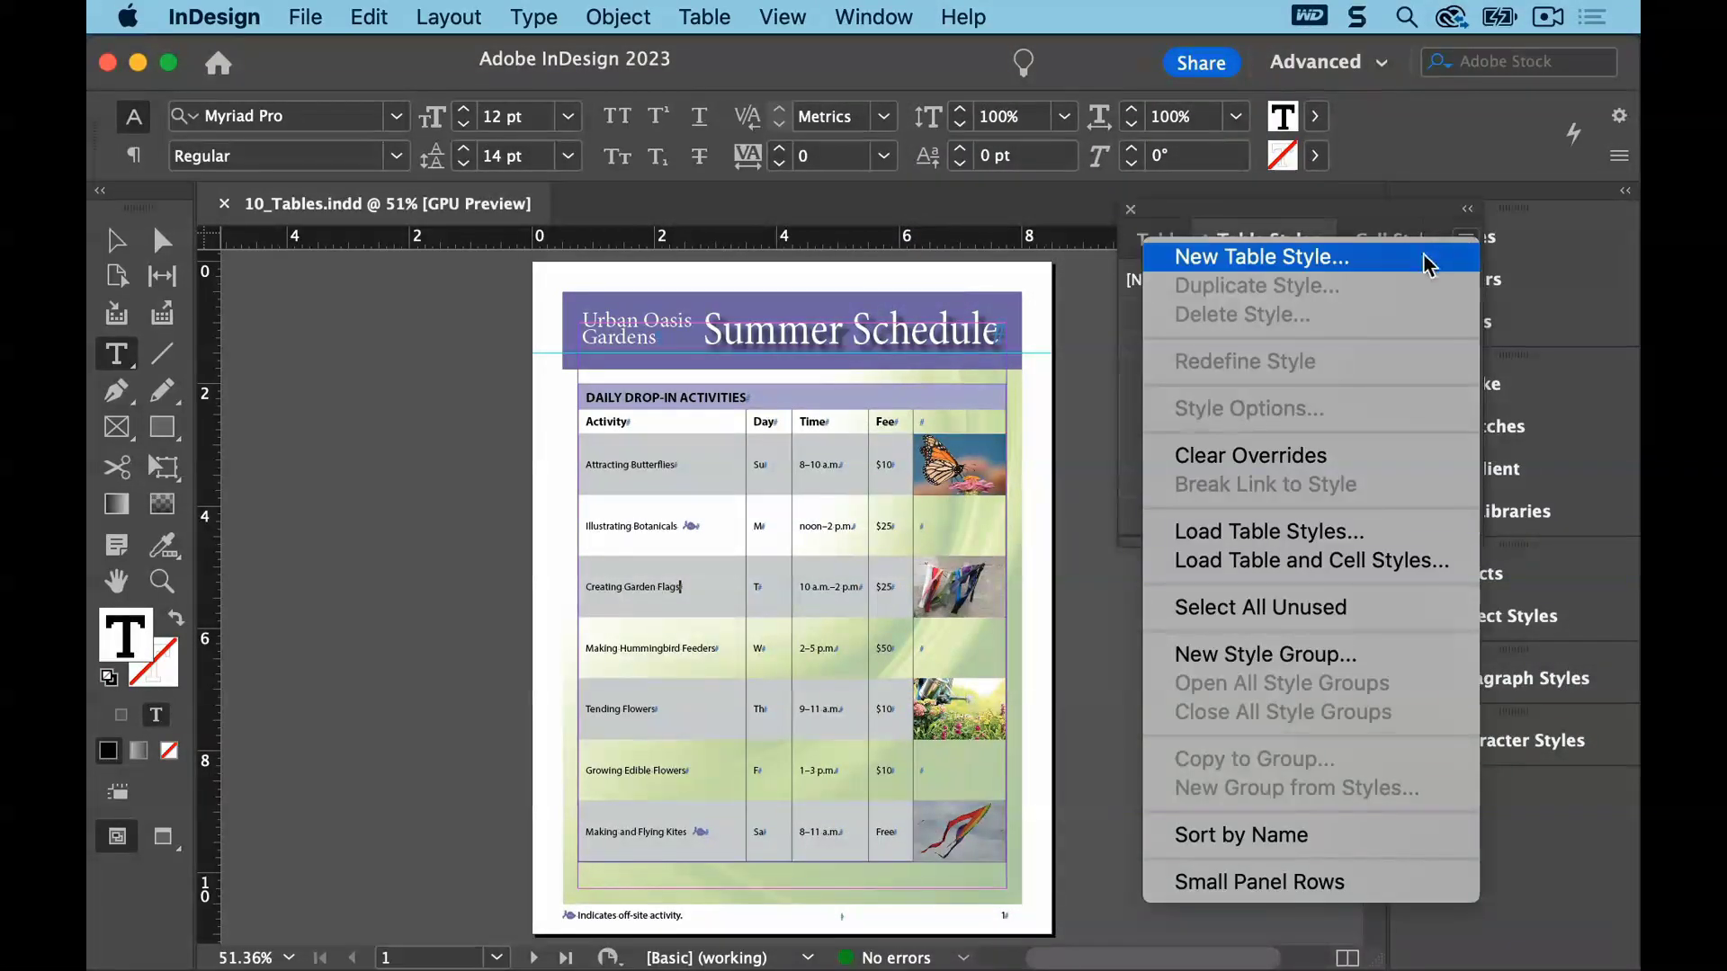
left_click(1430, 259)
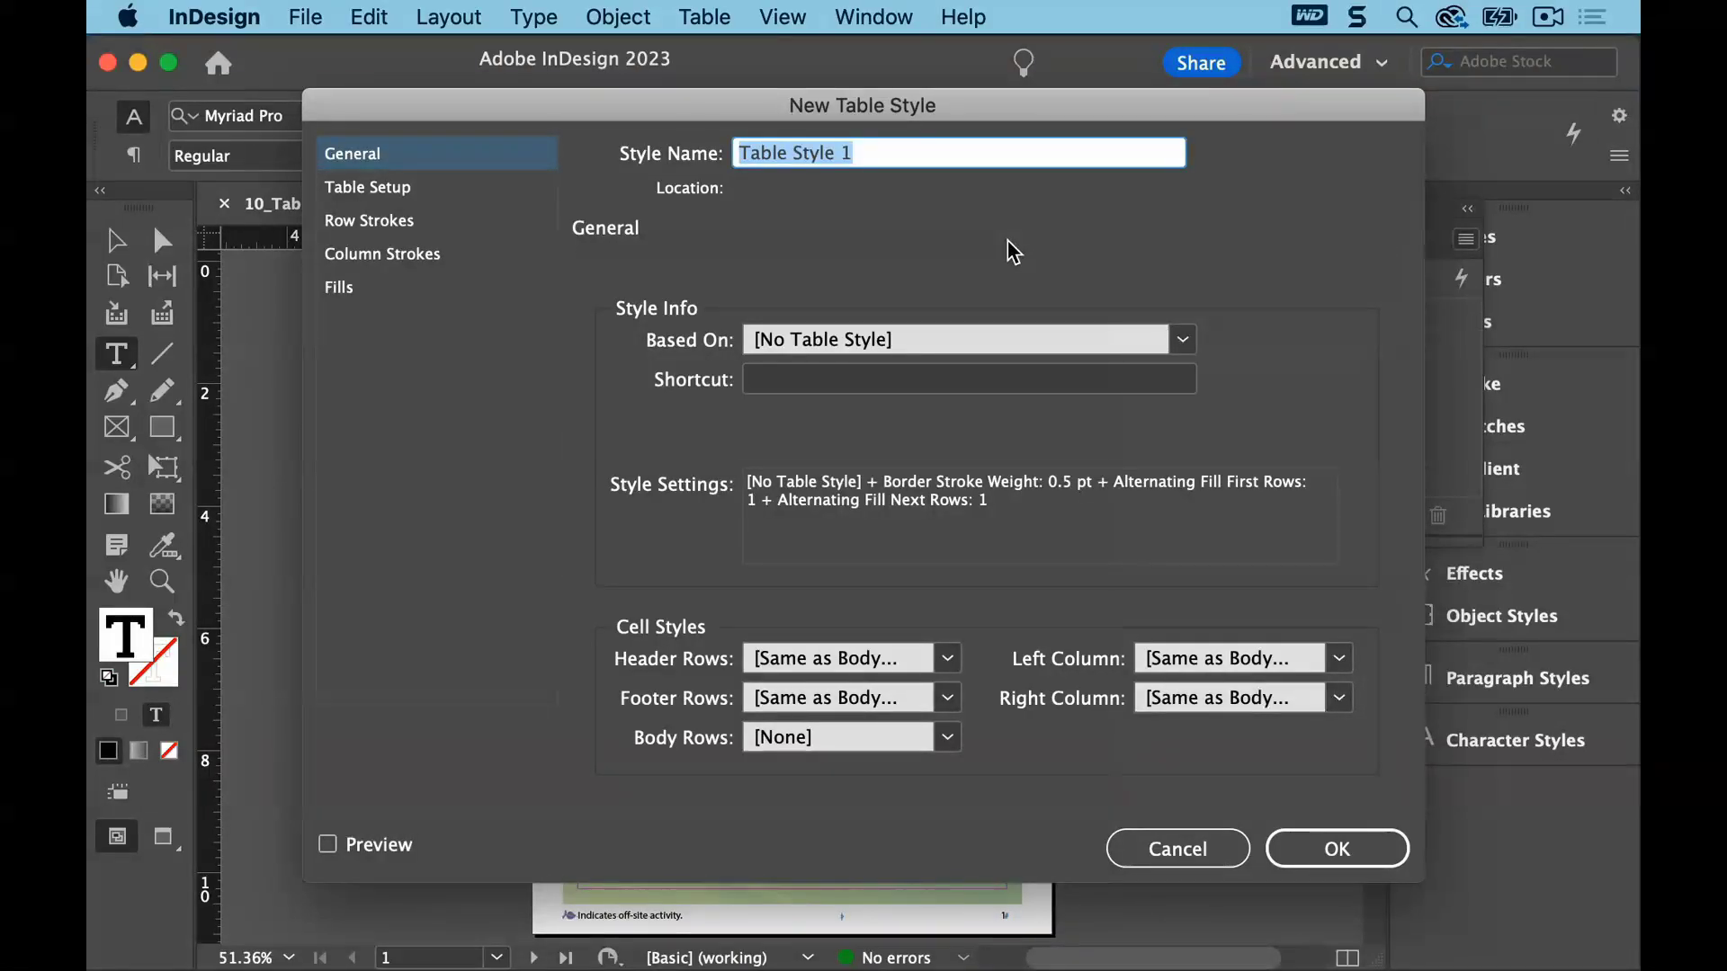
type("Activity")
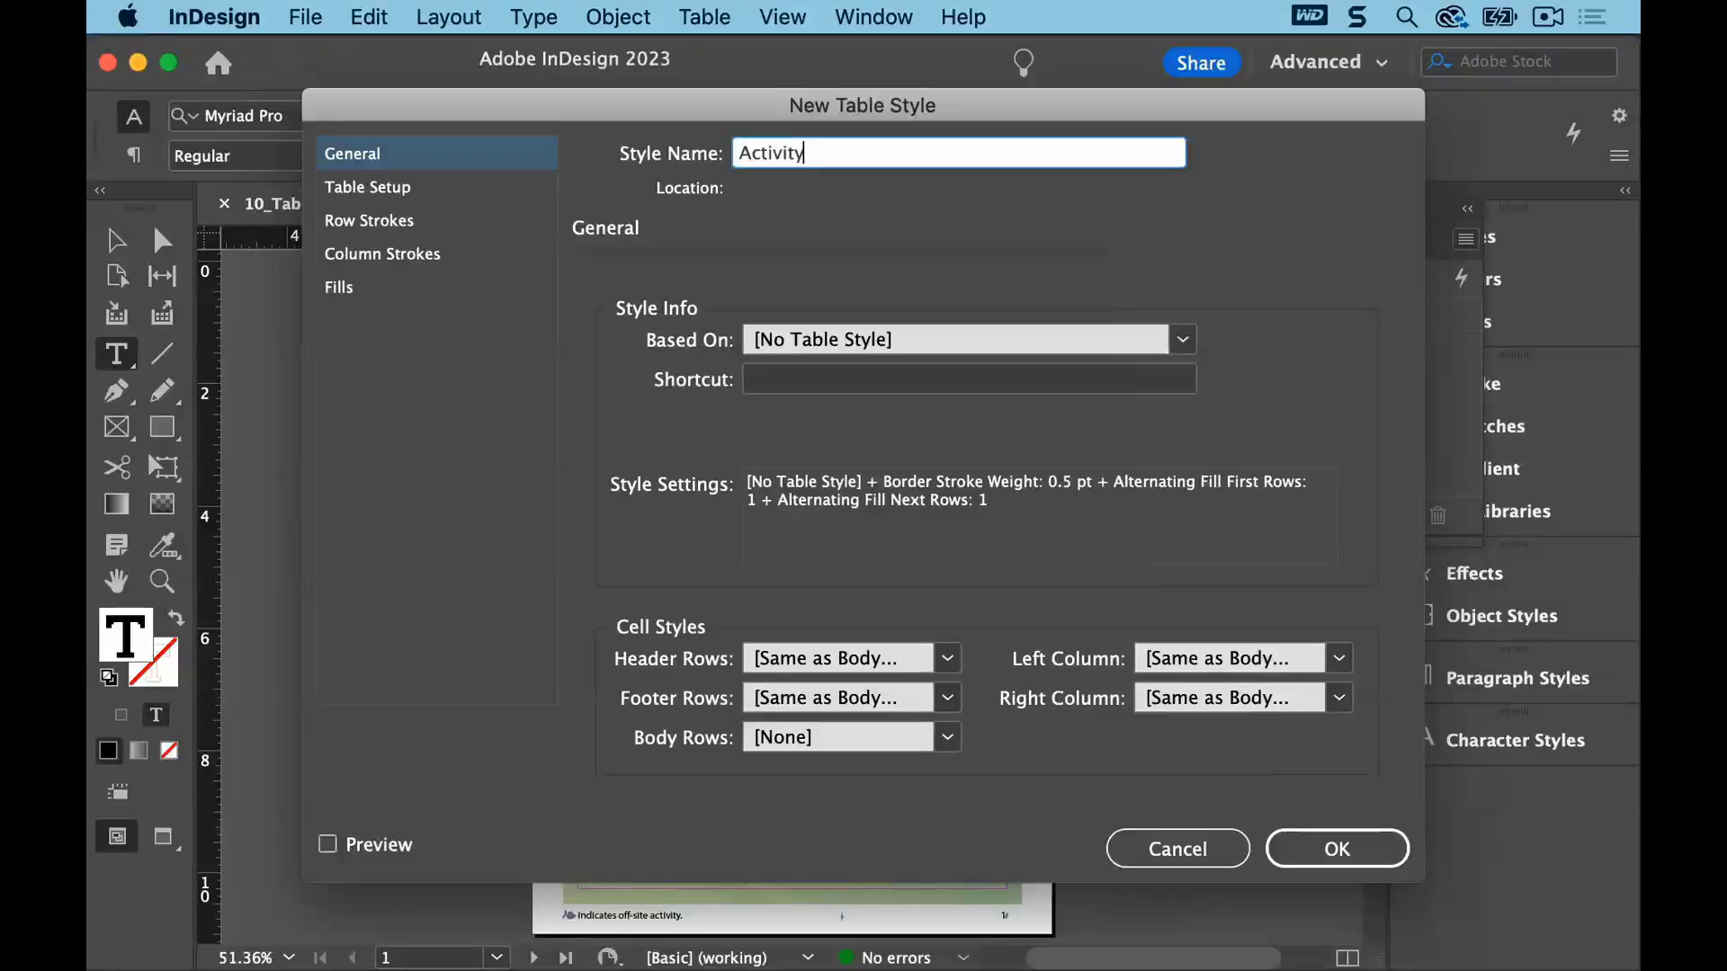
type(" Table")
left_click(1312, 849)
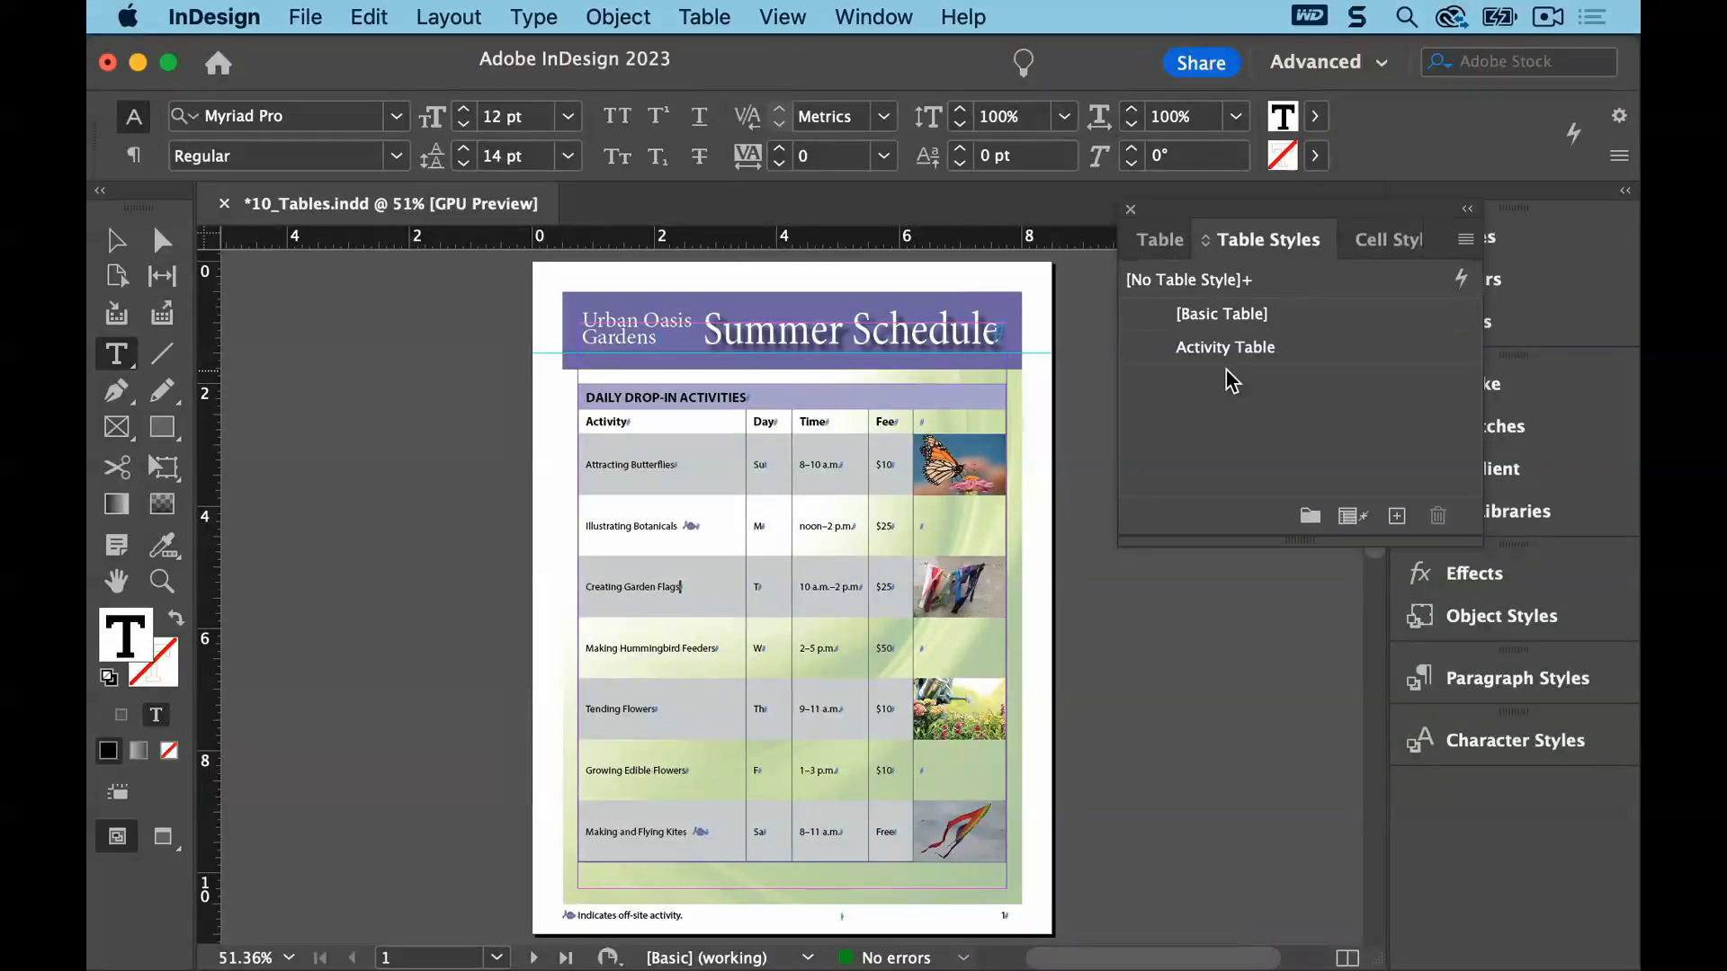
Create a new cell style based on the formatting of the DAILY DROP-IN ACTIVITIES header cell
left_click(681, 395)
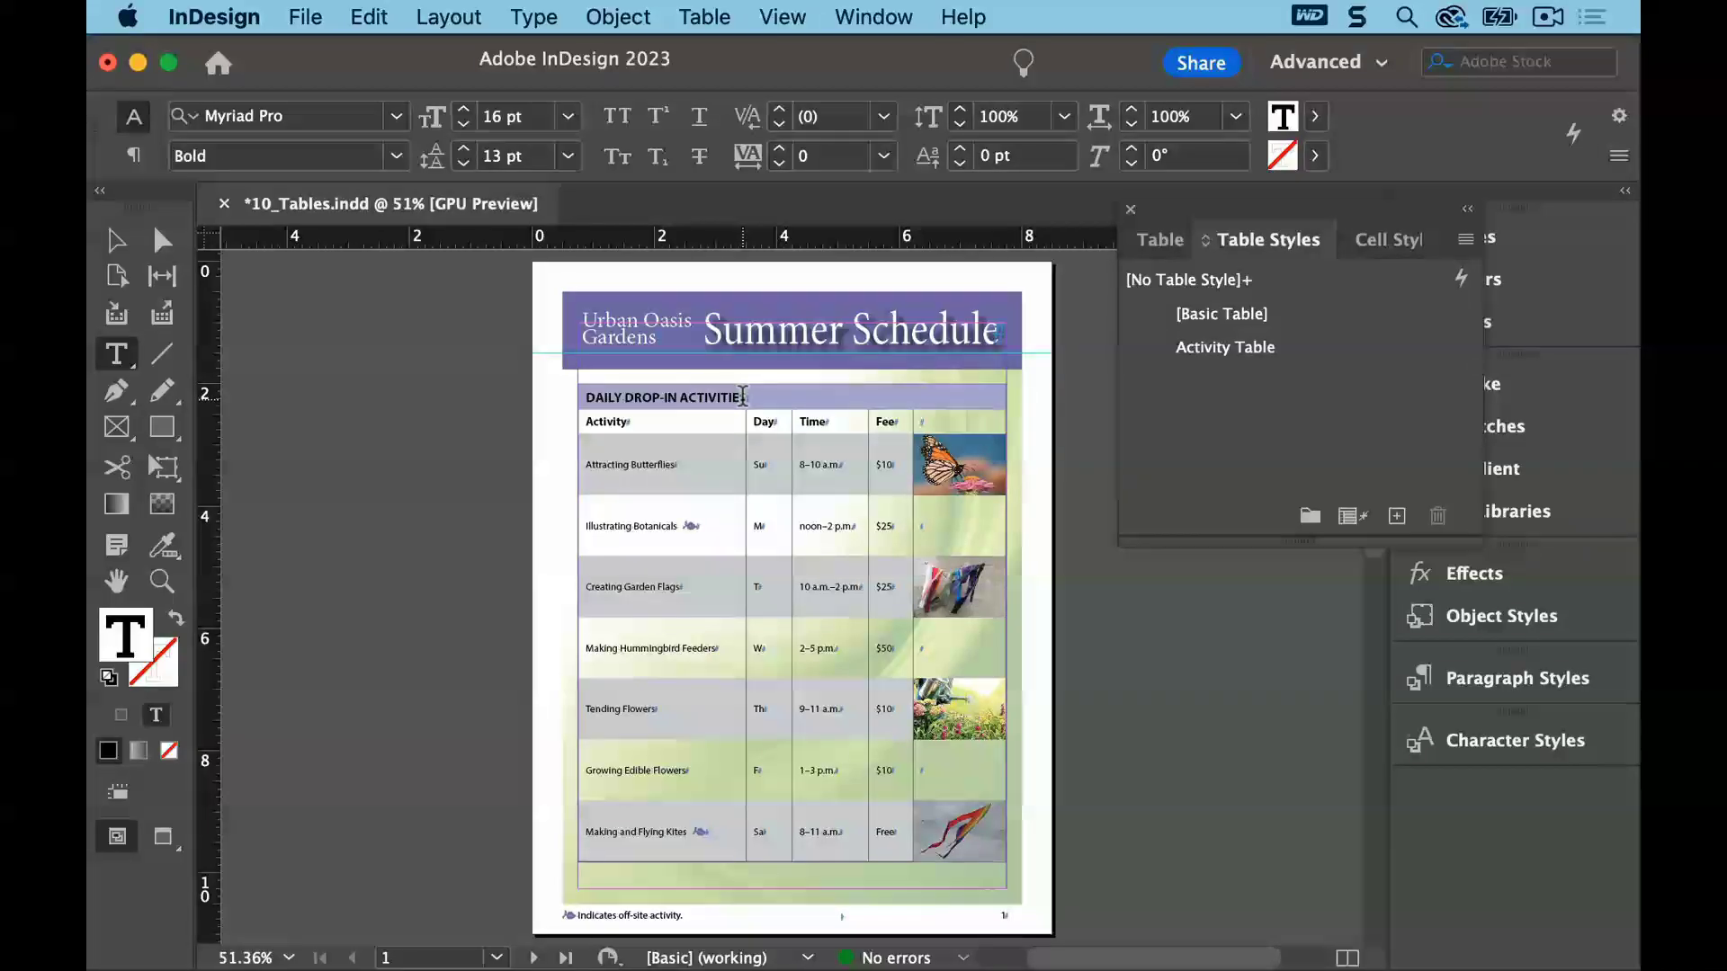
left_click(877, 17)
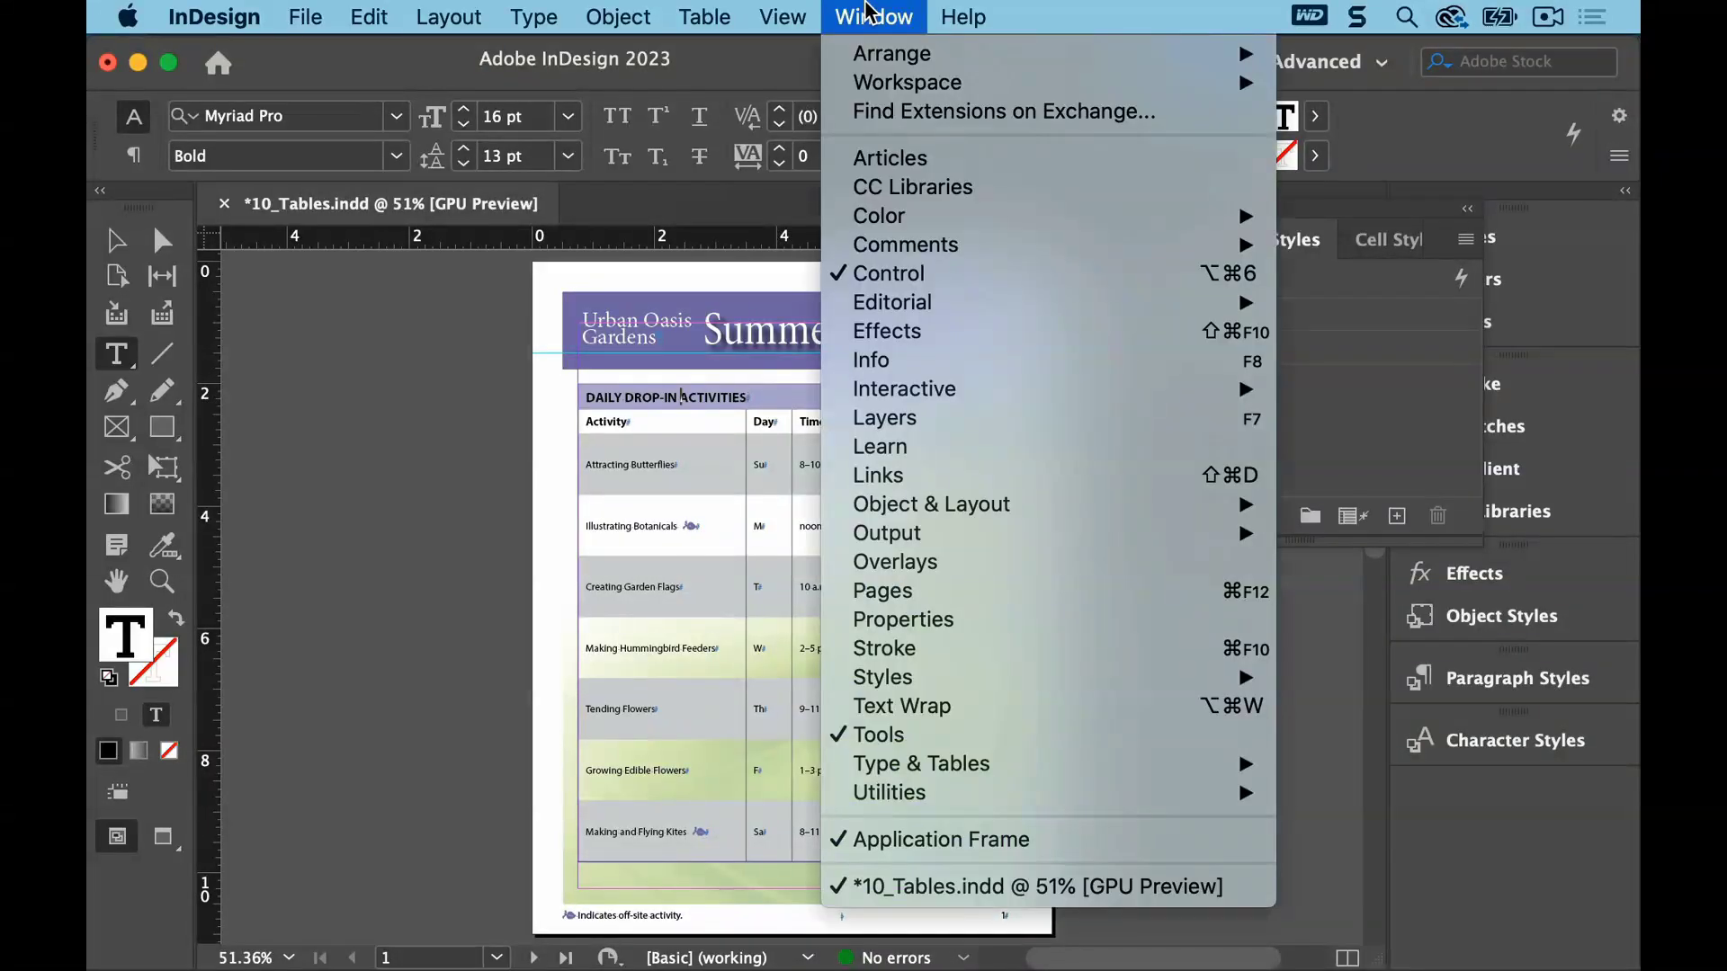
mouse_move(910, 679)
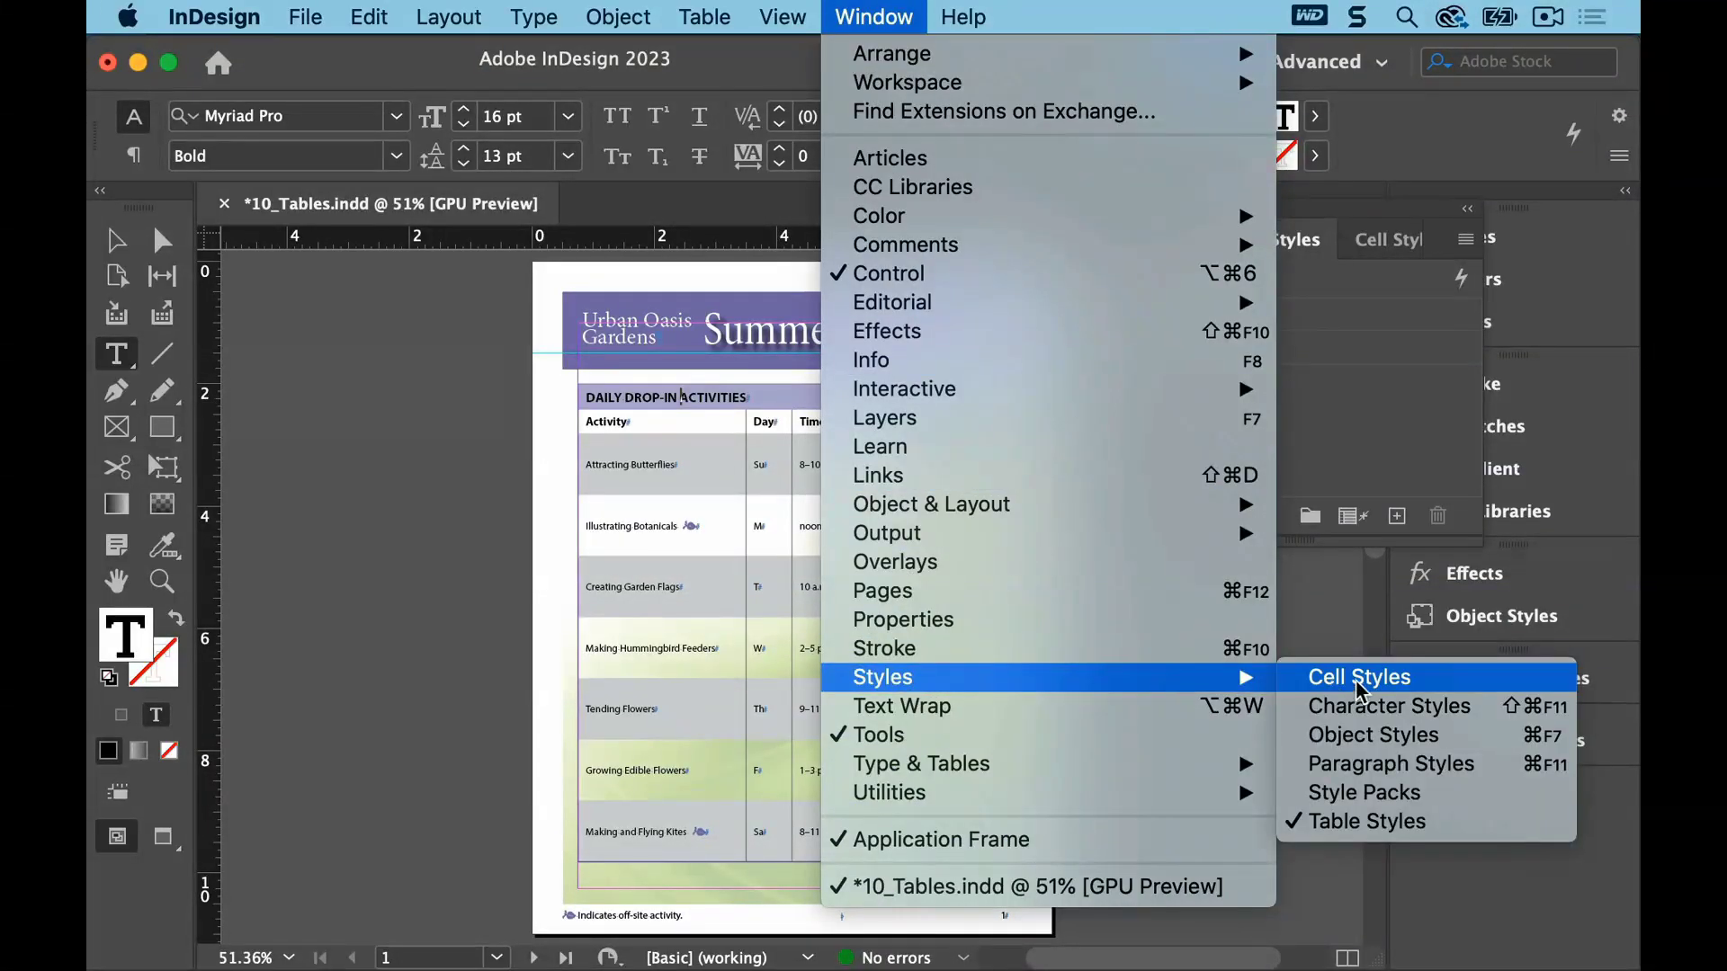
left_click(1453, 673)
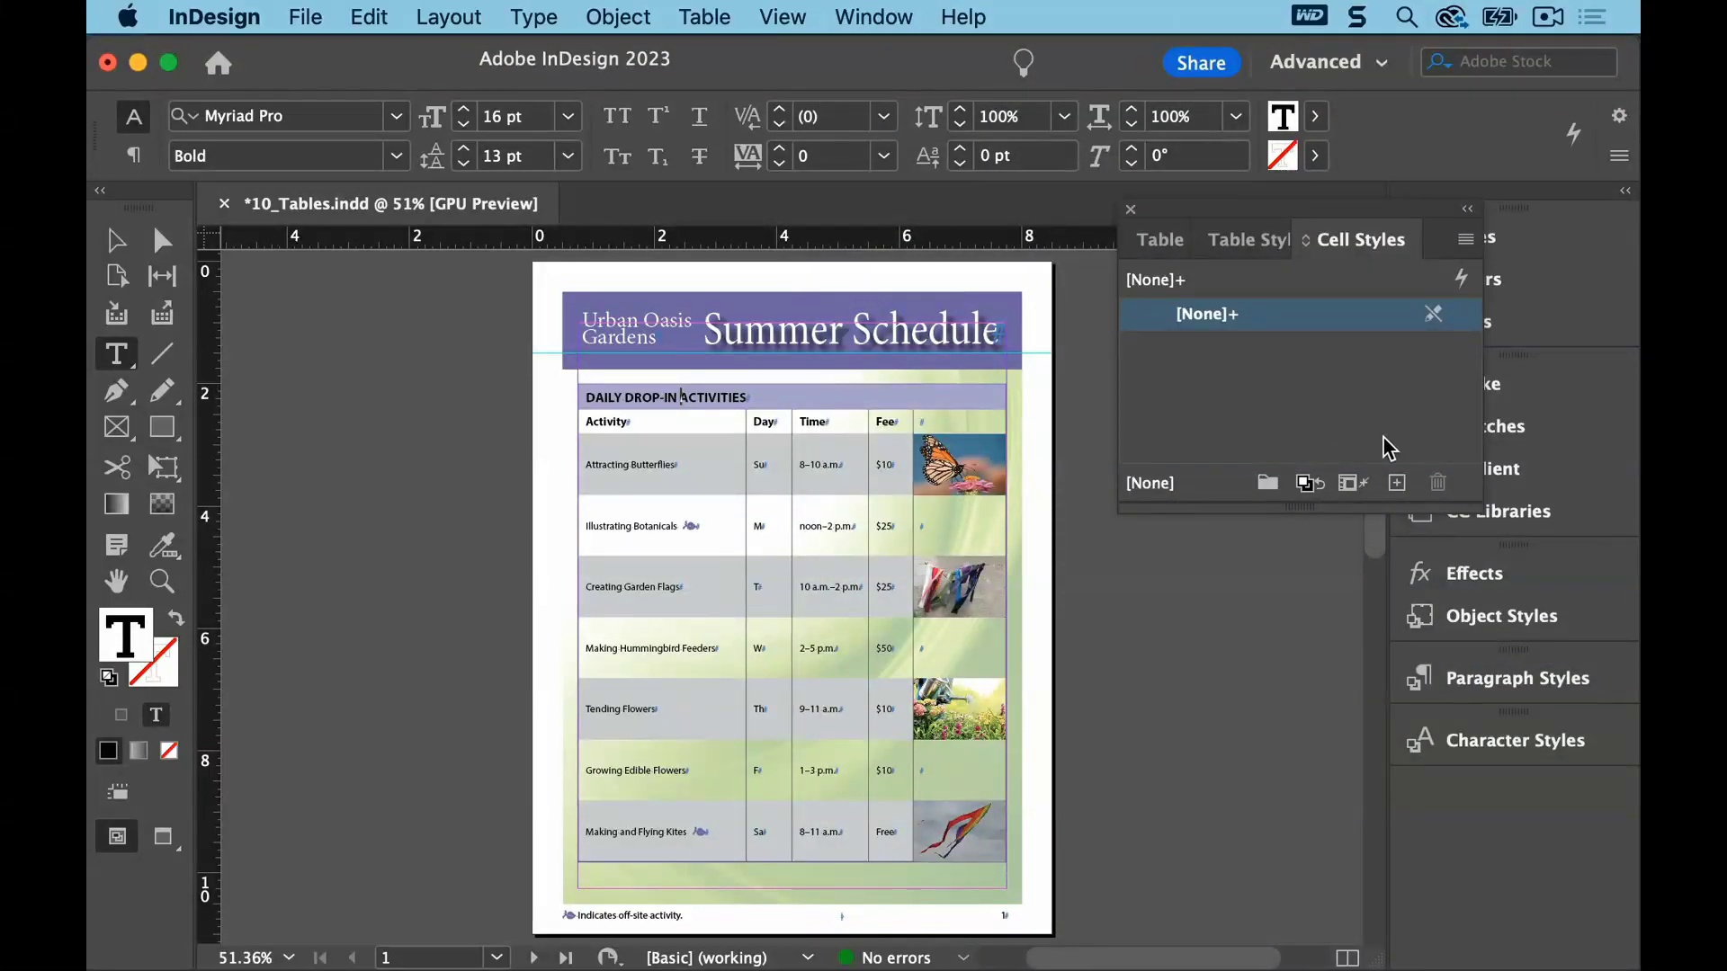
left_click(1395, 483)
Name the new cell style Table Header and assign it the Table Head paragraph style
double_click(1241, 349)
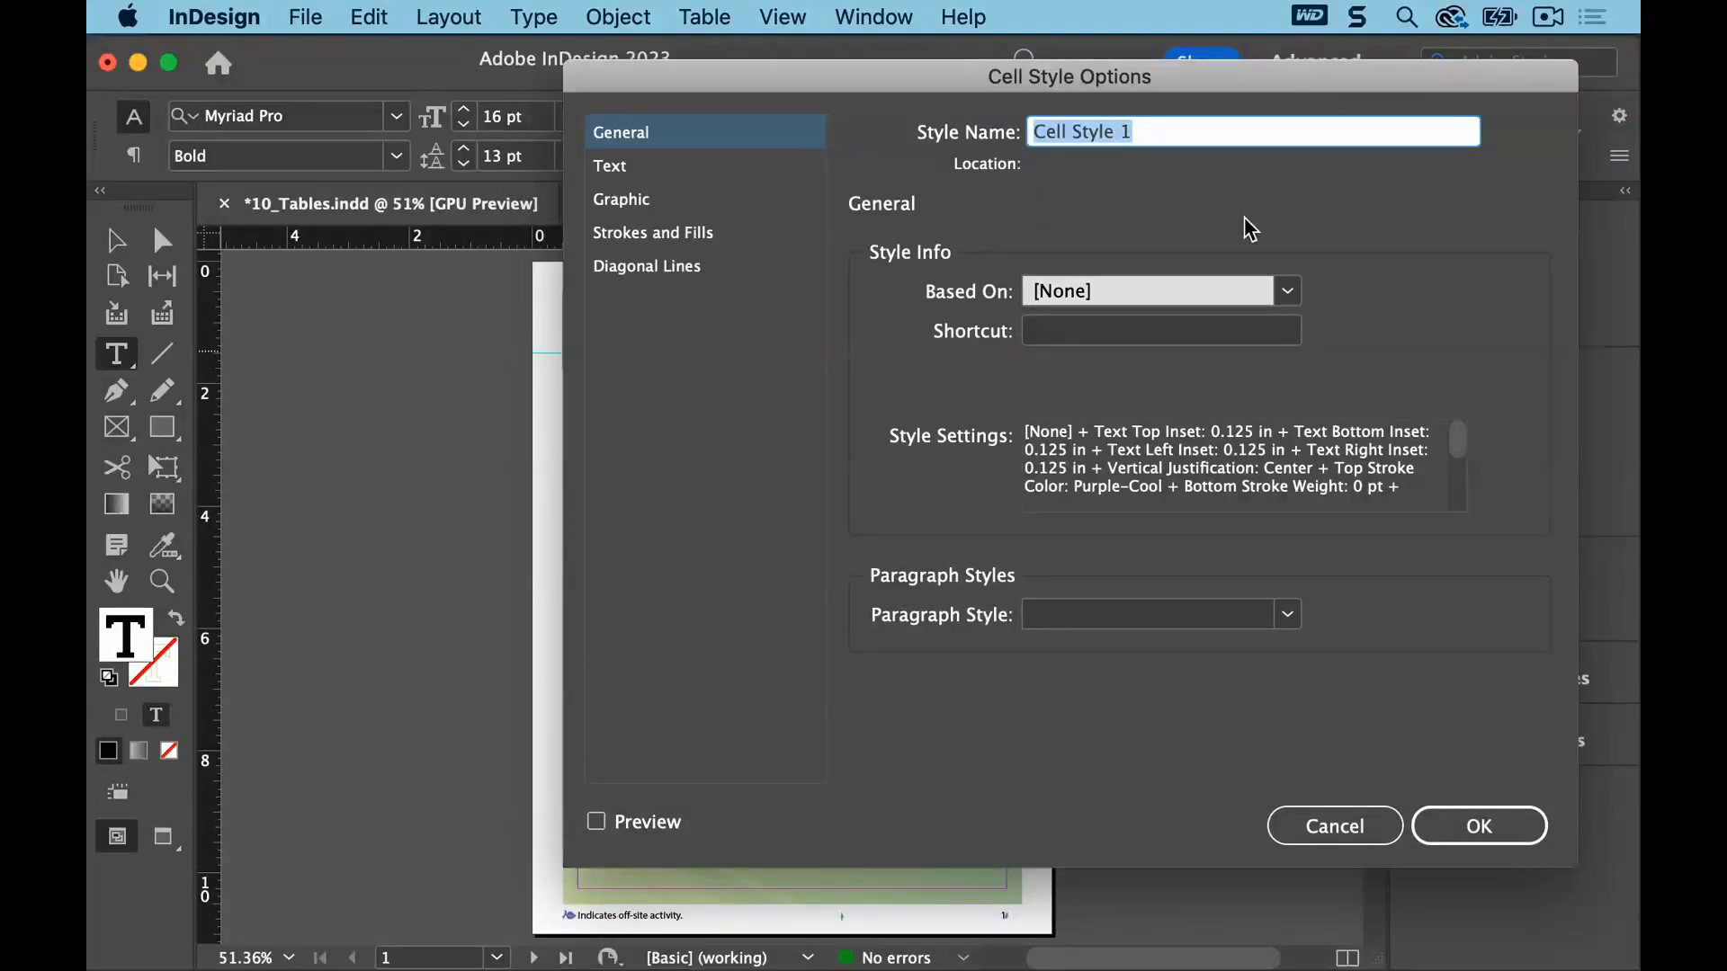
type("Table ")
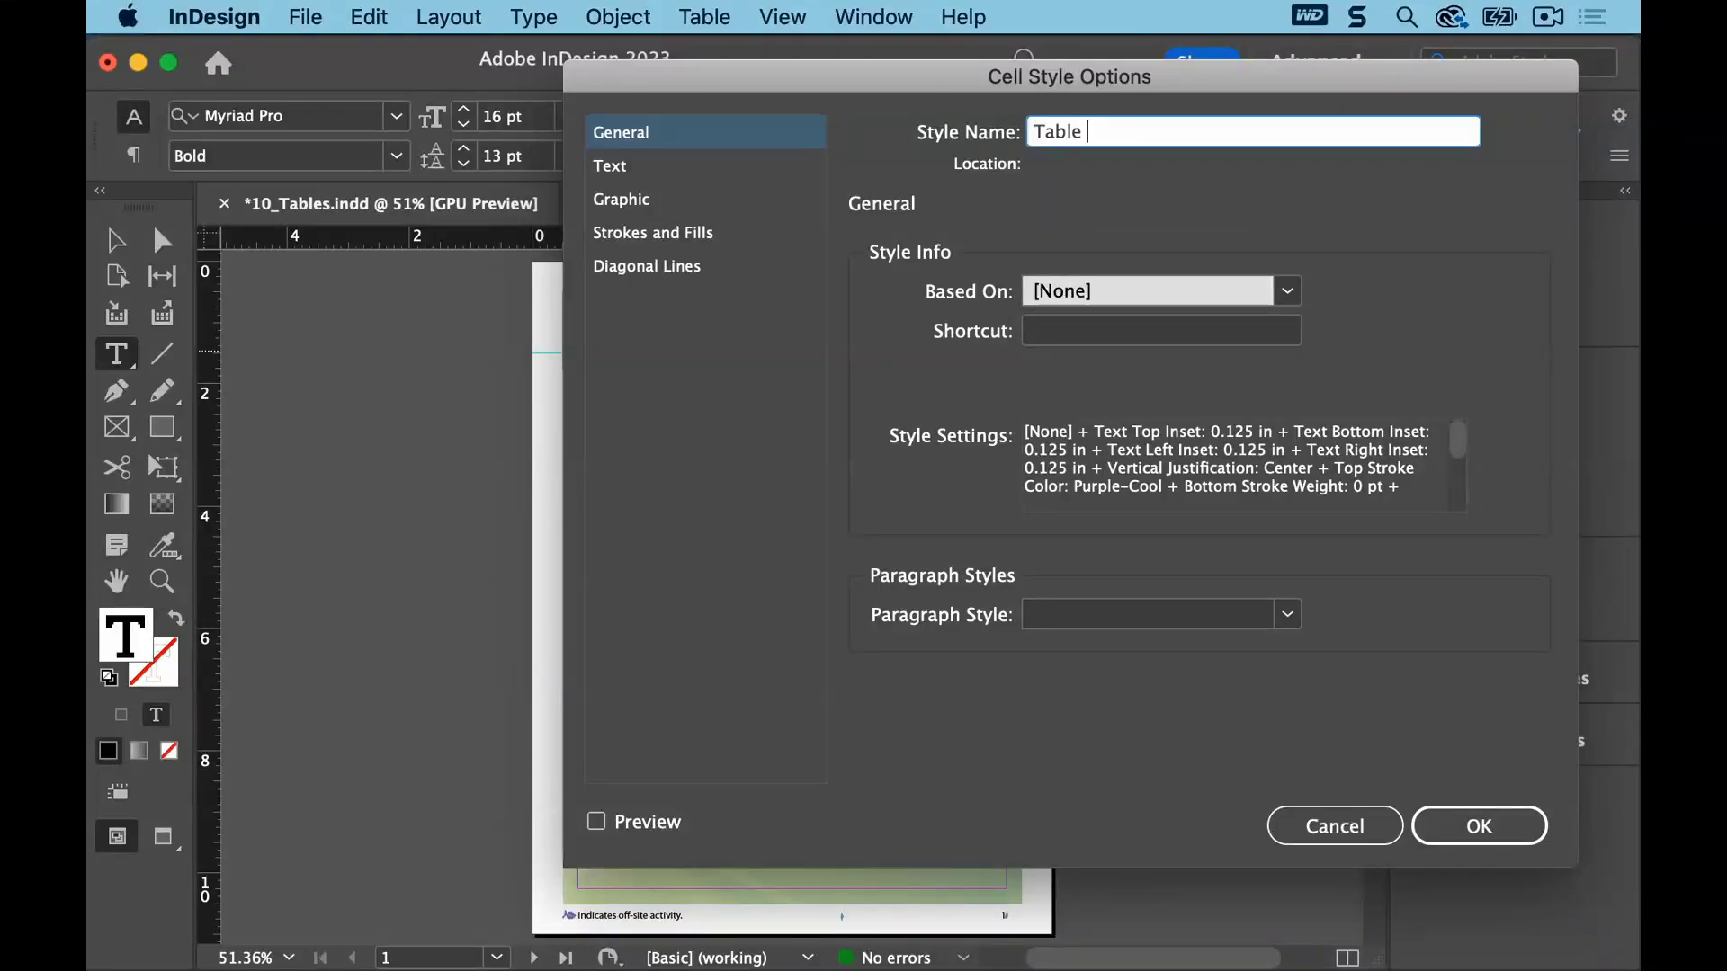
type("Header")
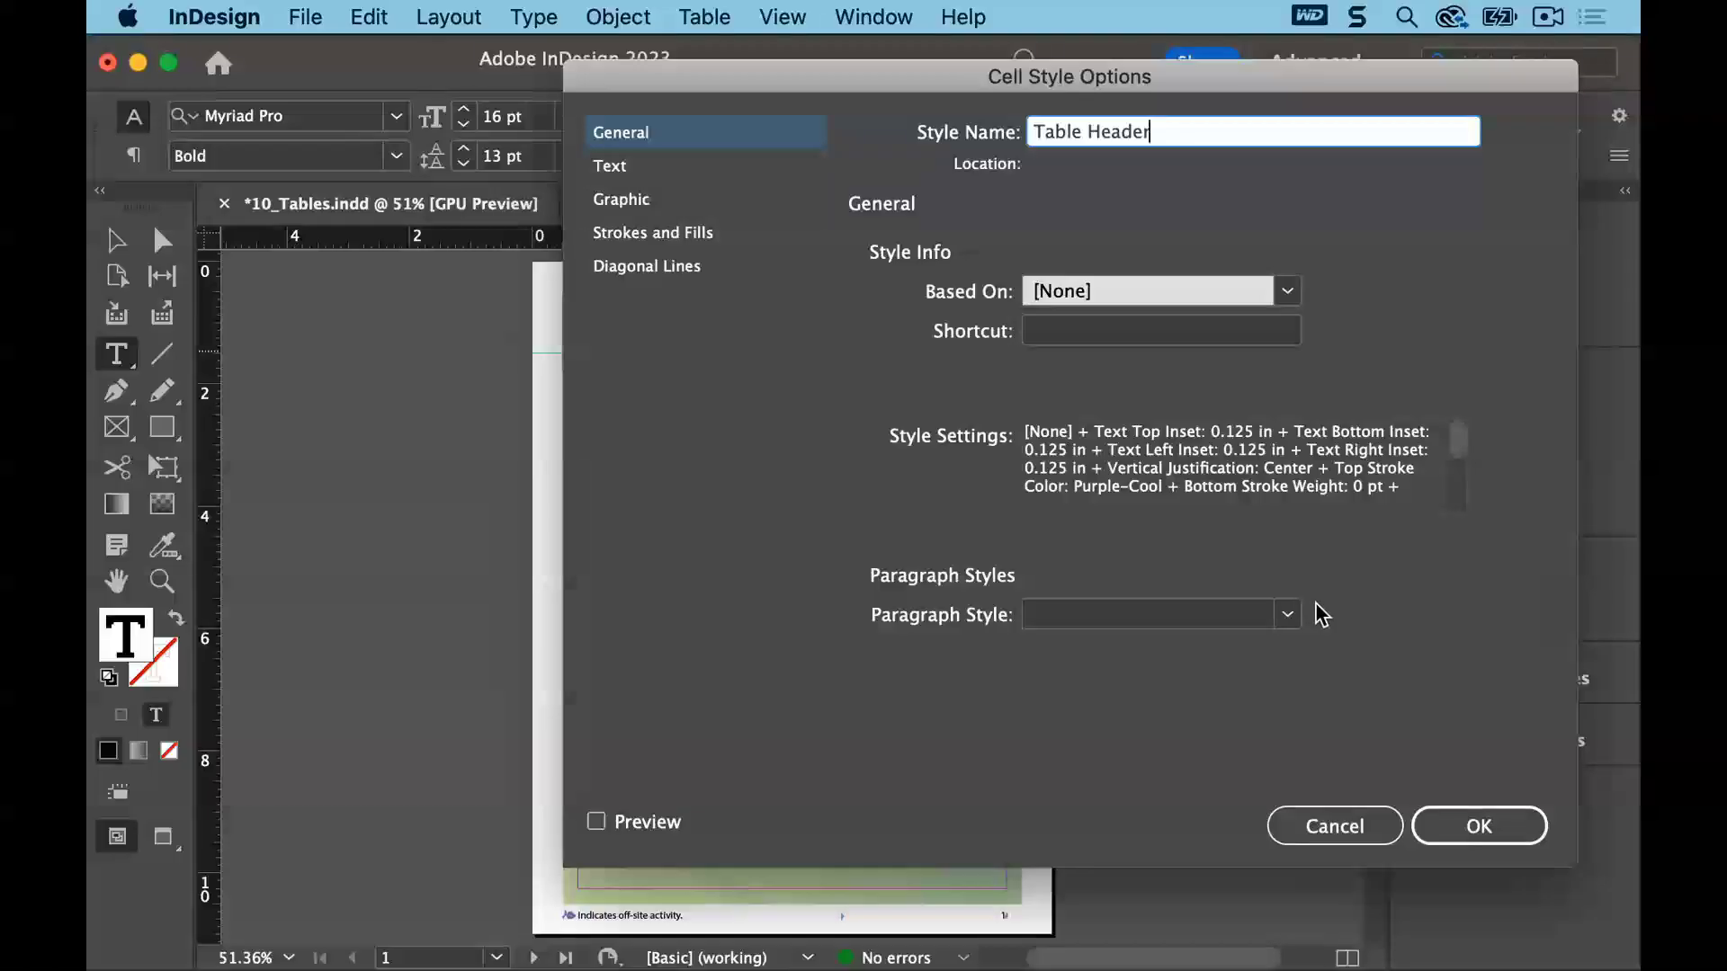
left_click(1288, 616)
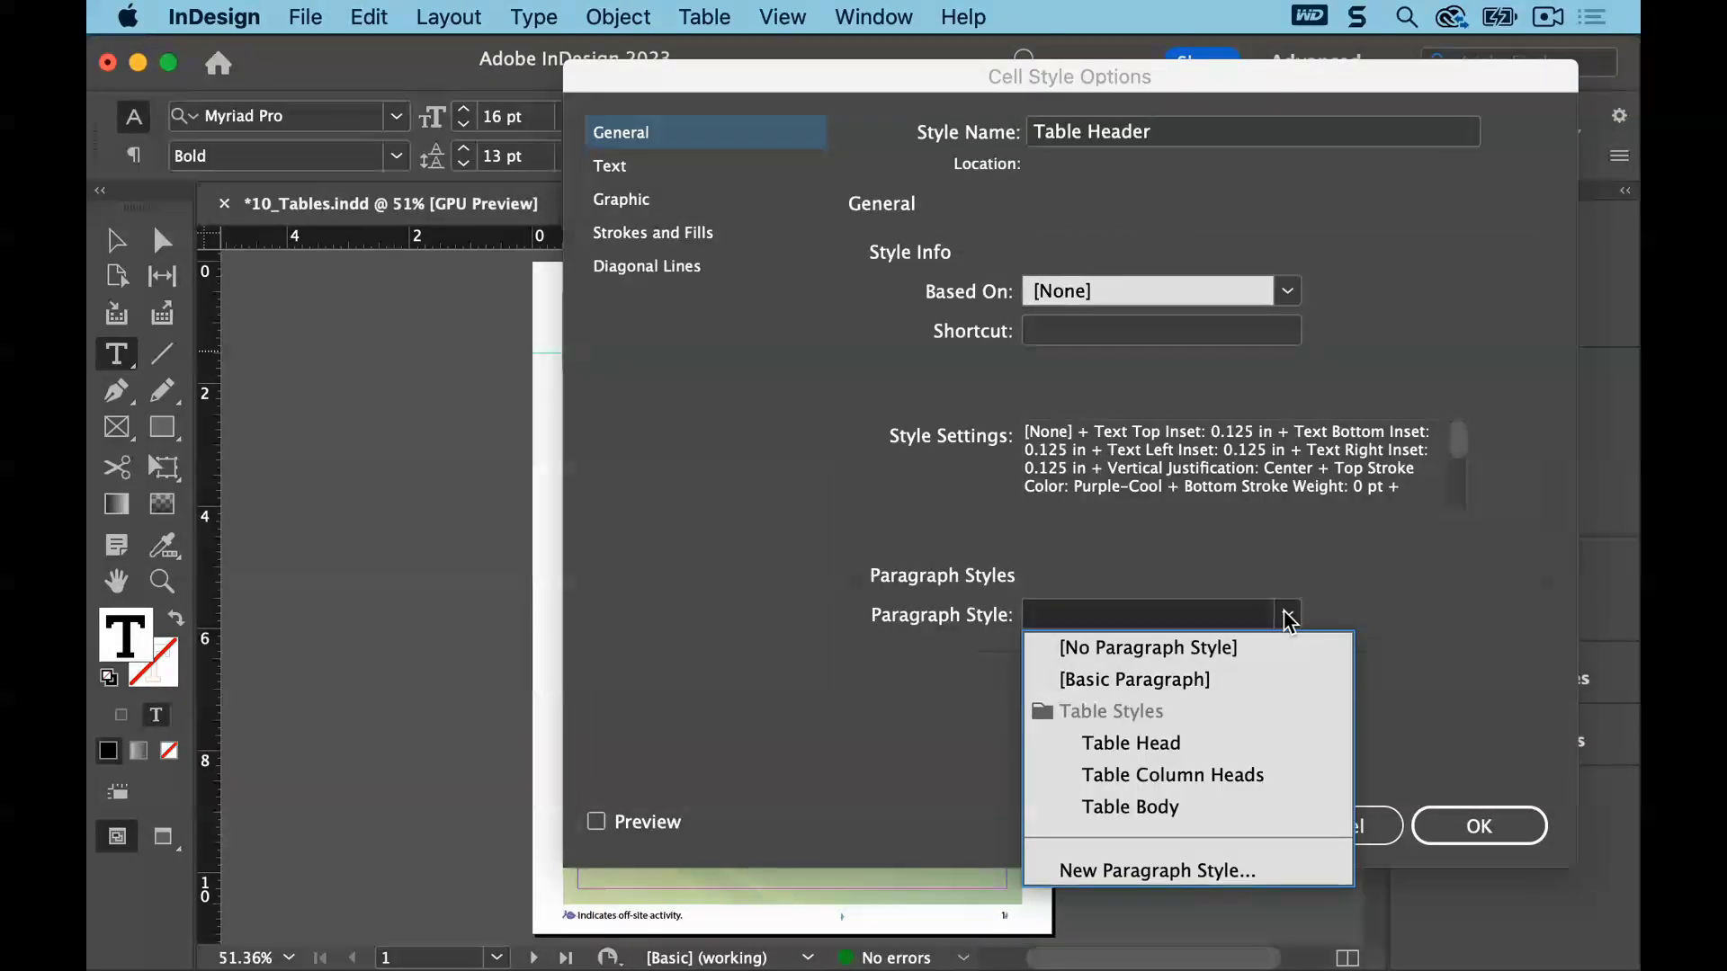
left_click(1187, 744)
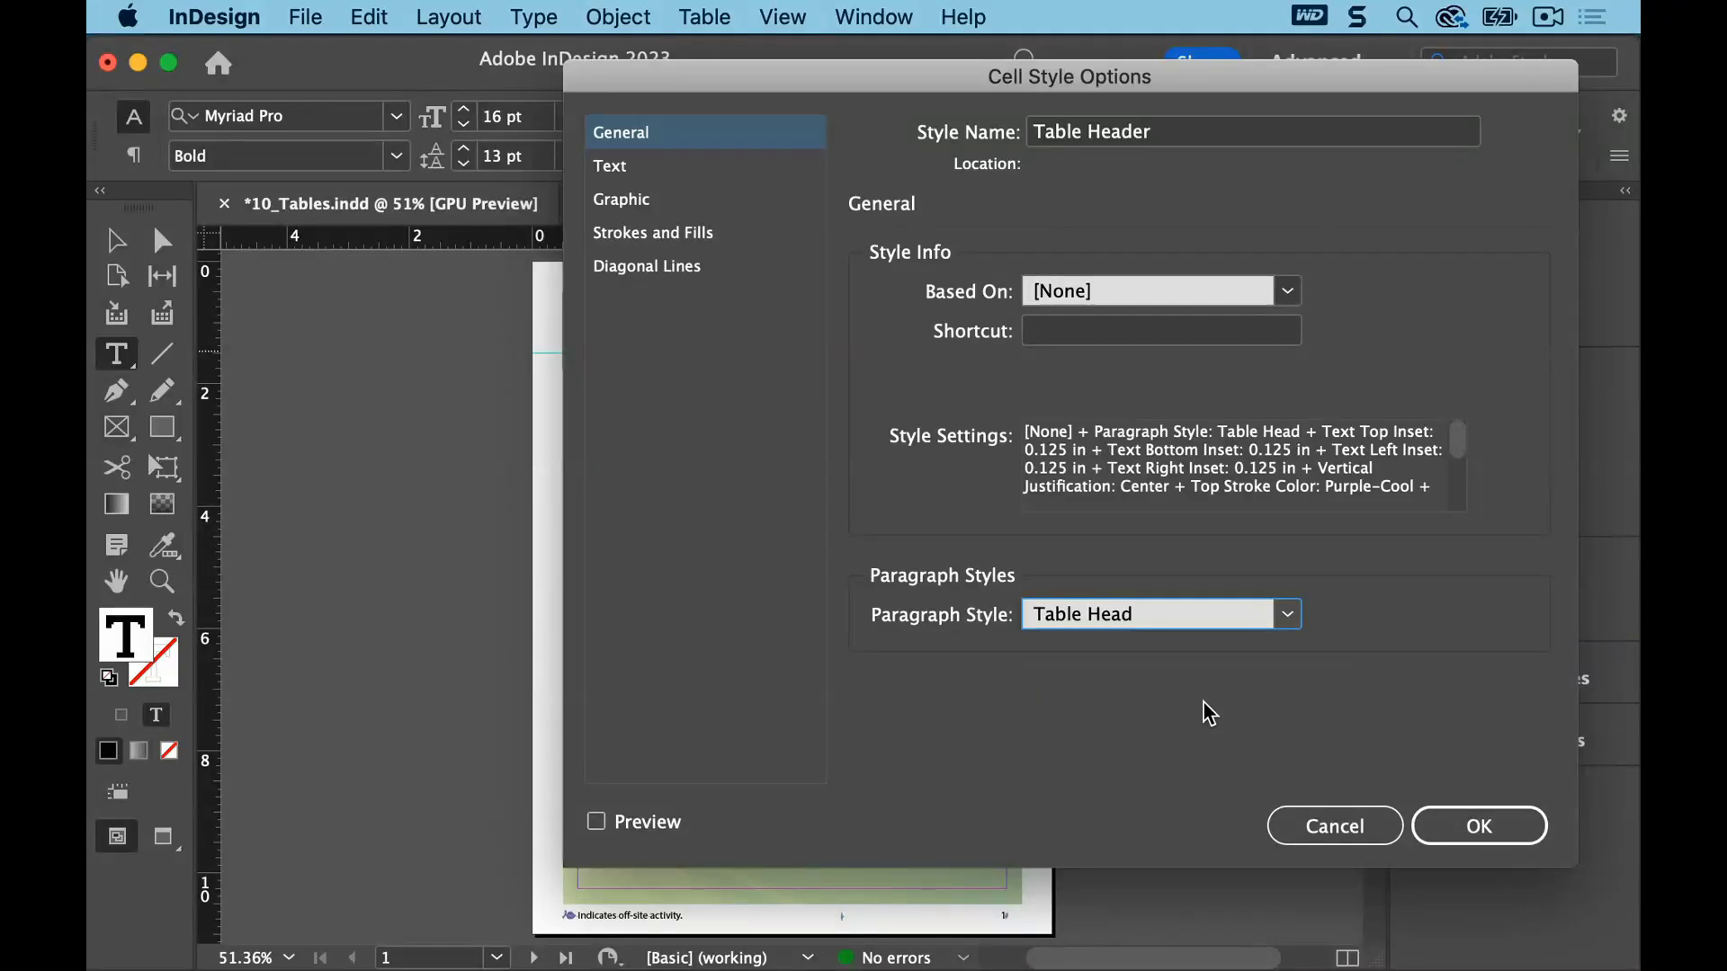
left_click(1451, 823)
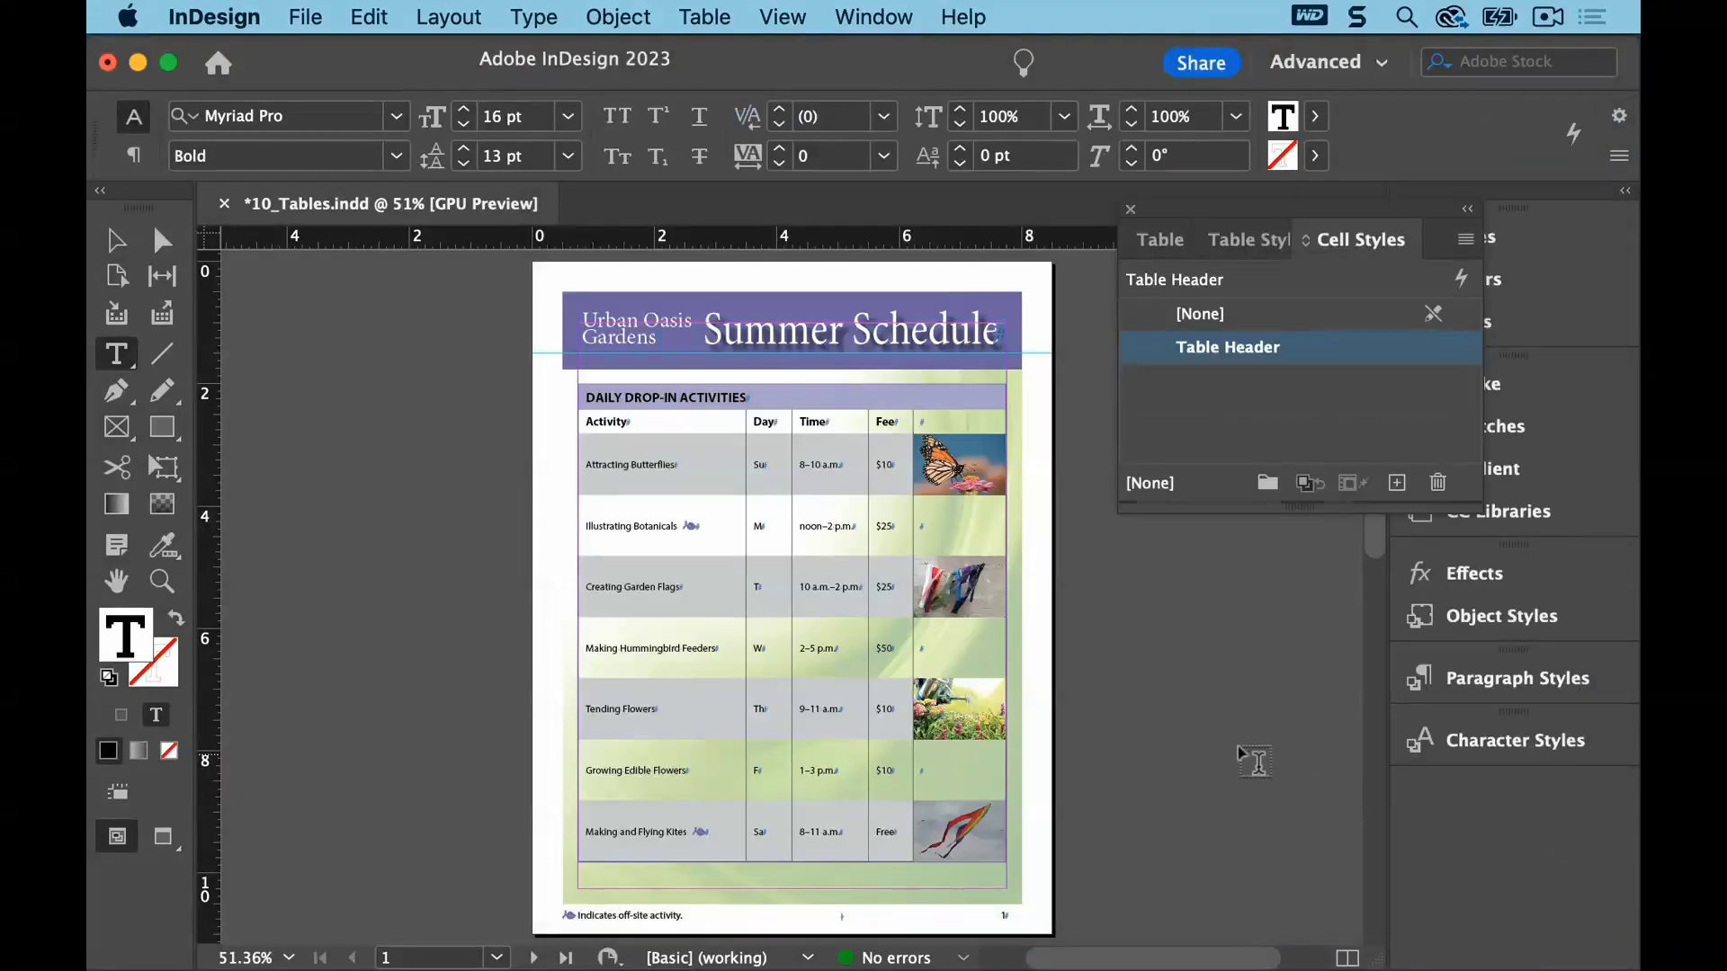
Place the cursor in the empty image cell of the Illustrating Botanicals row and save the document
left_click(921, 526)
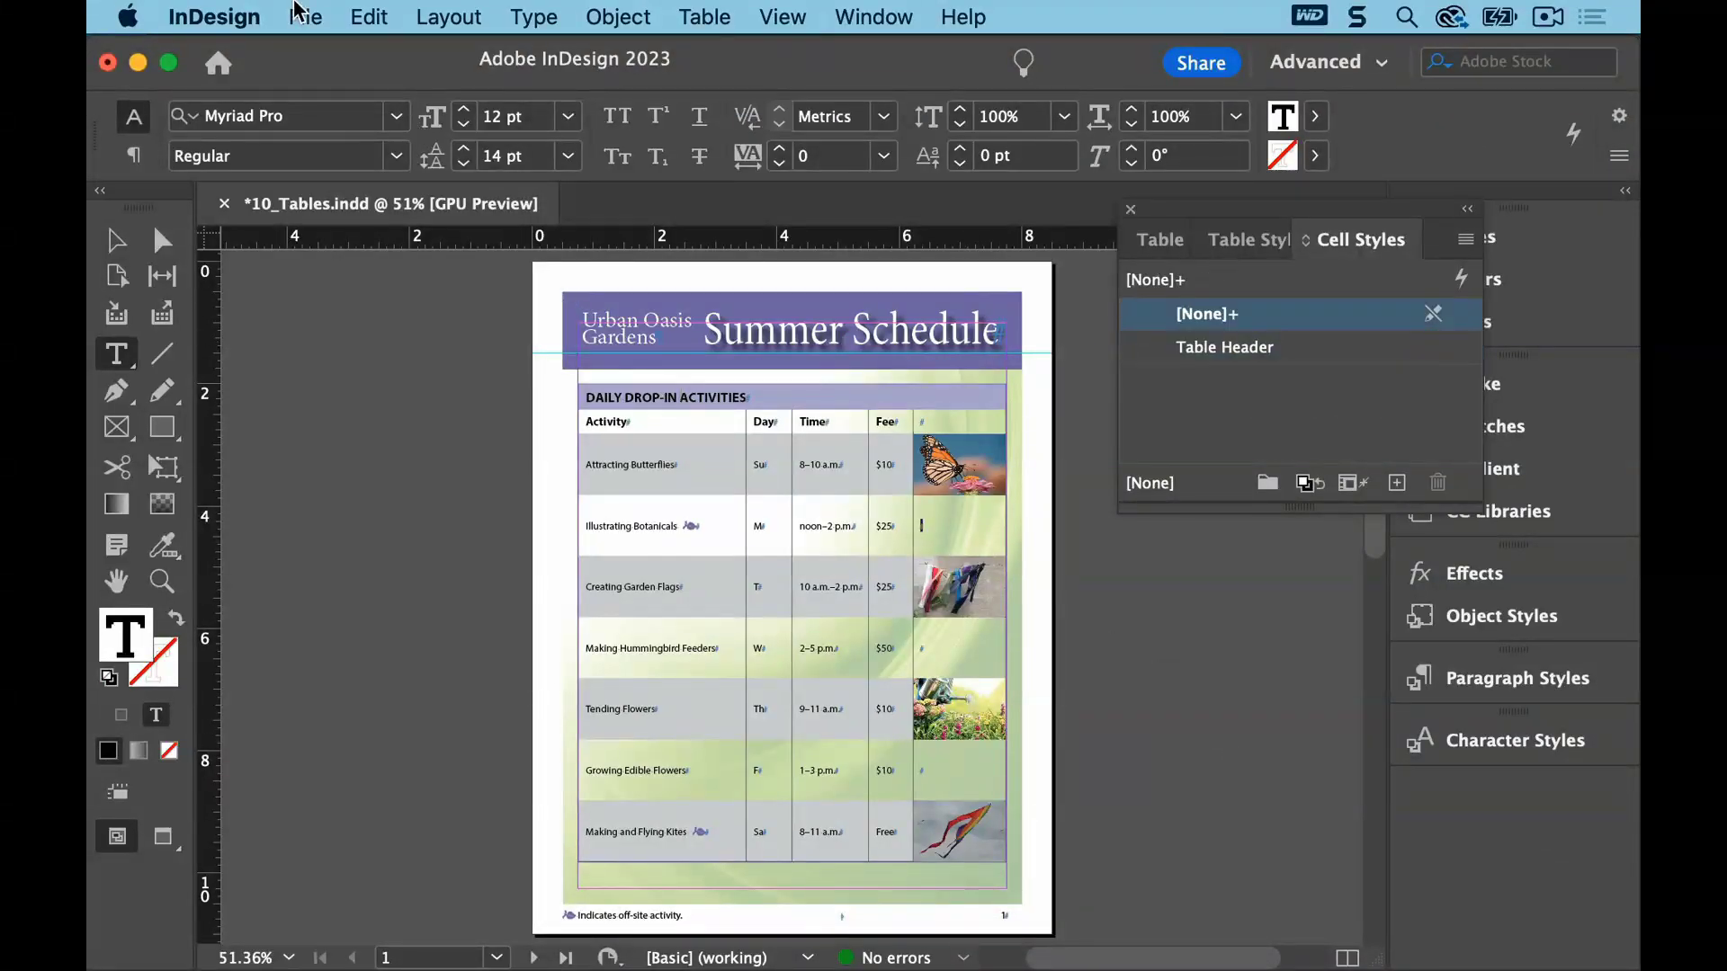
left_click(301, 16)
left_click(328, 181)
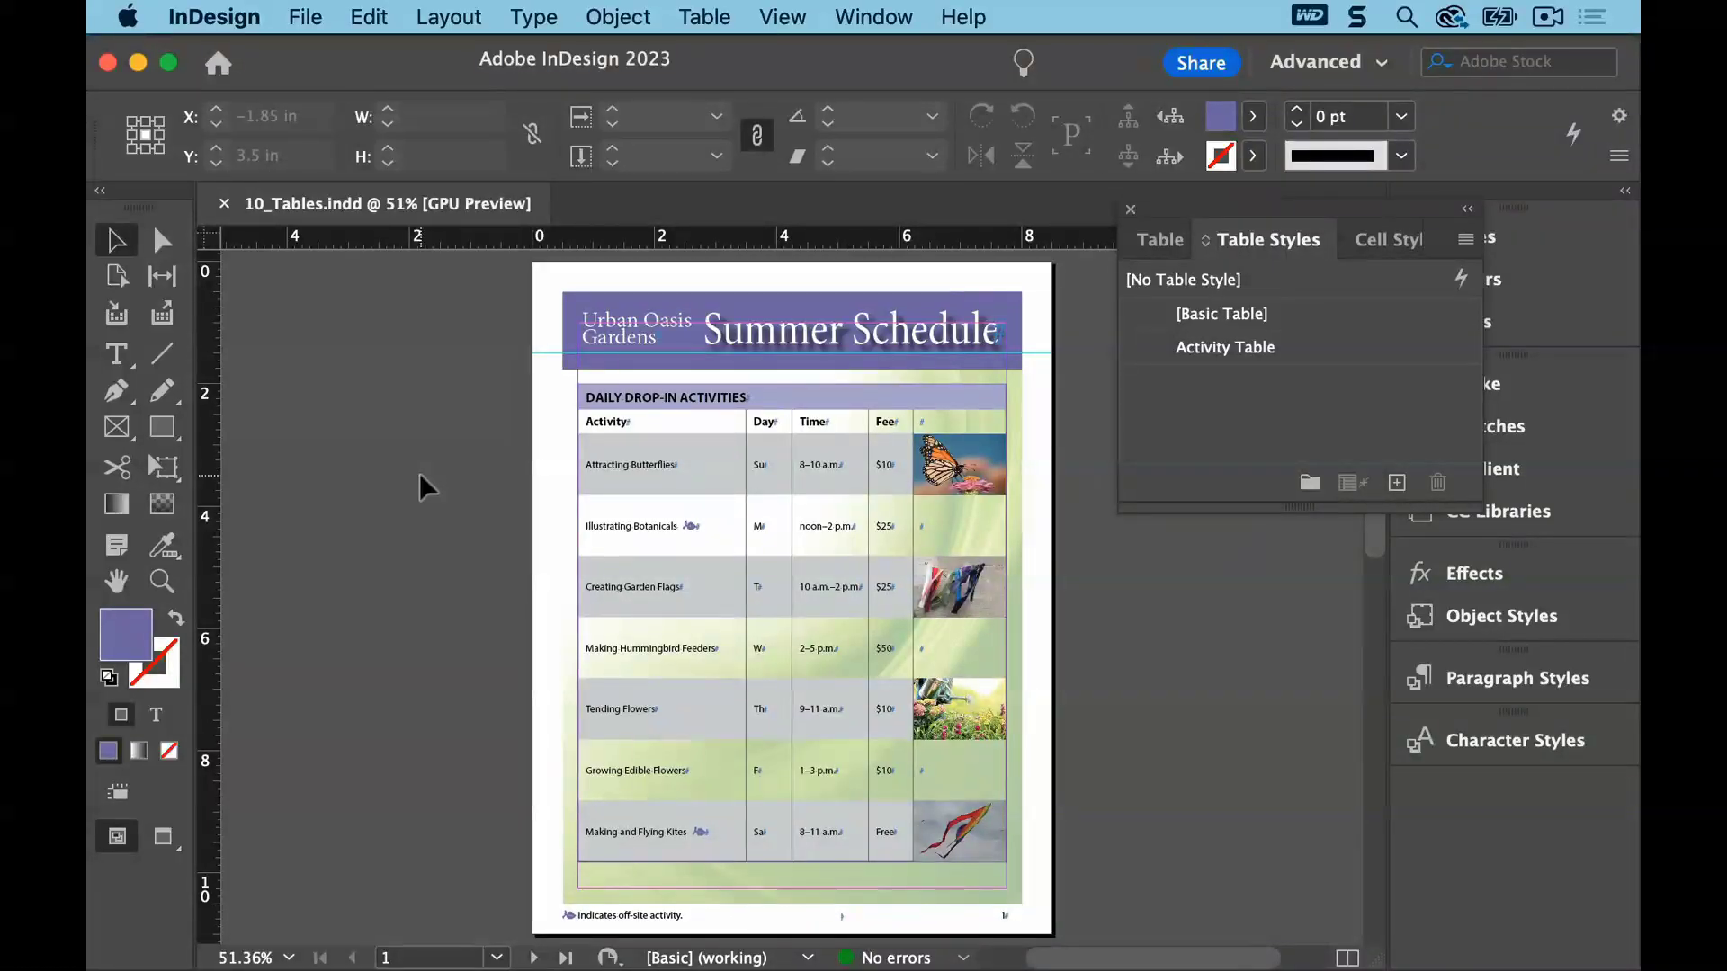
Apply the Activity Table style to the activities table
left_click(116, 353)
left_click(704, 465)
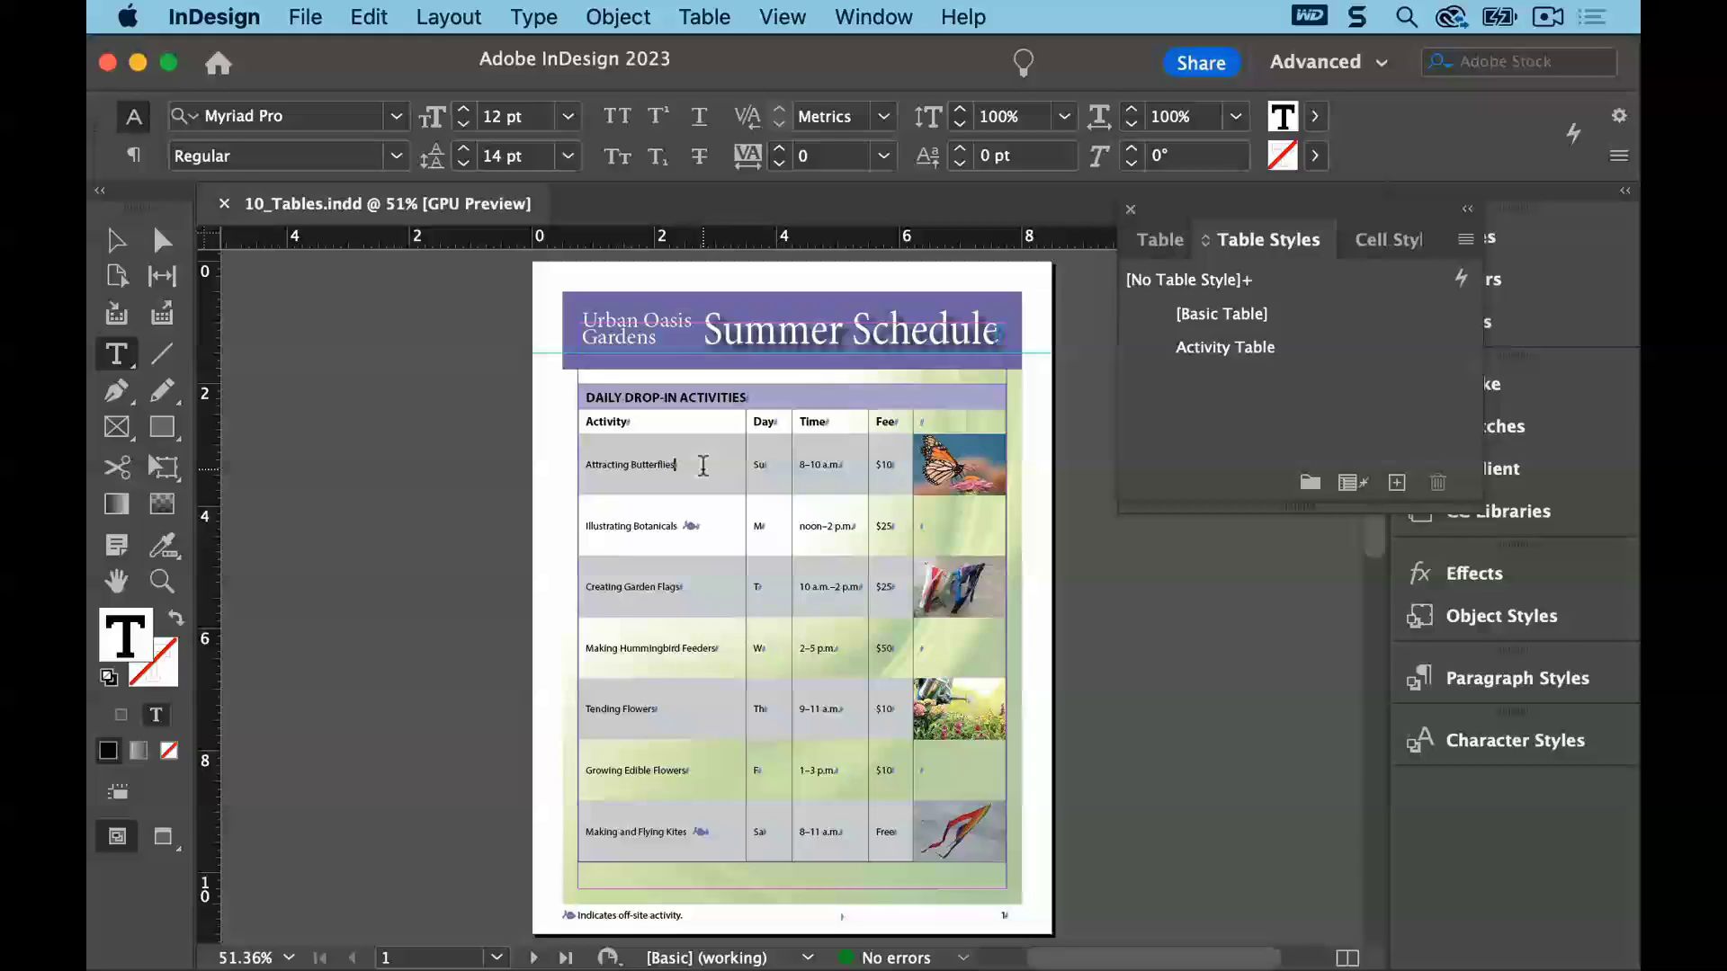
left_click(1225, 350)
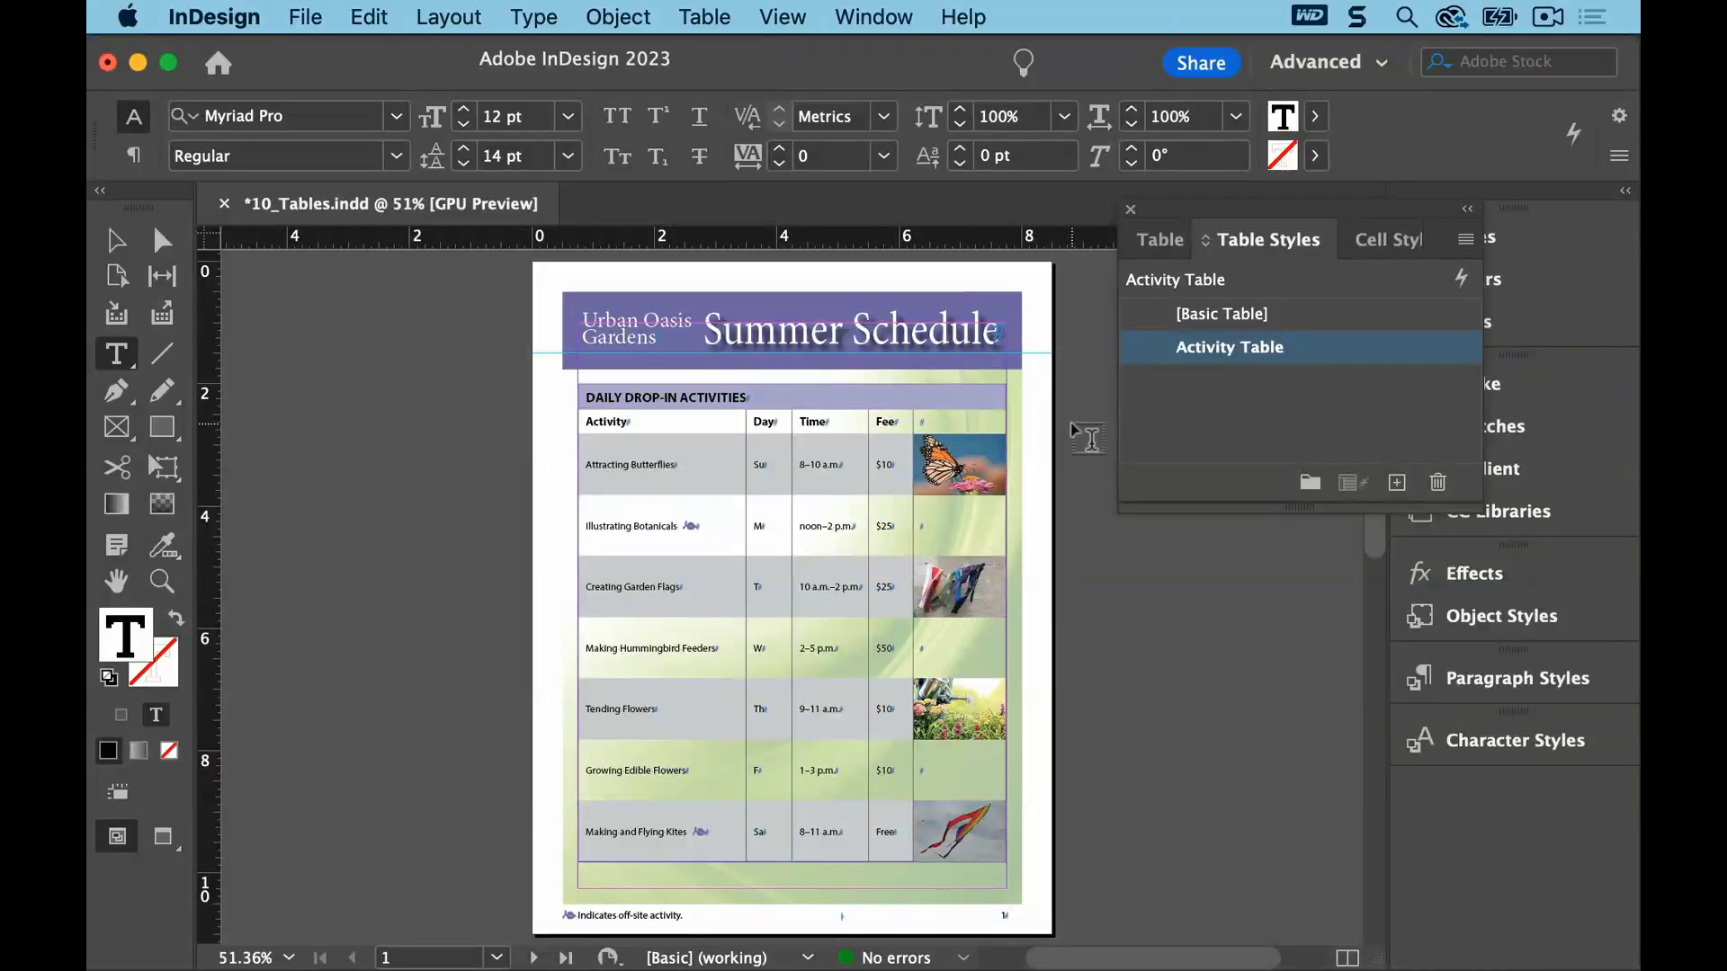
Select the DAILY DROP-IN ACTIVITIES row and apply the Table Header cell style to it
left_click(757, 396)
left_click(704, 17)
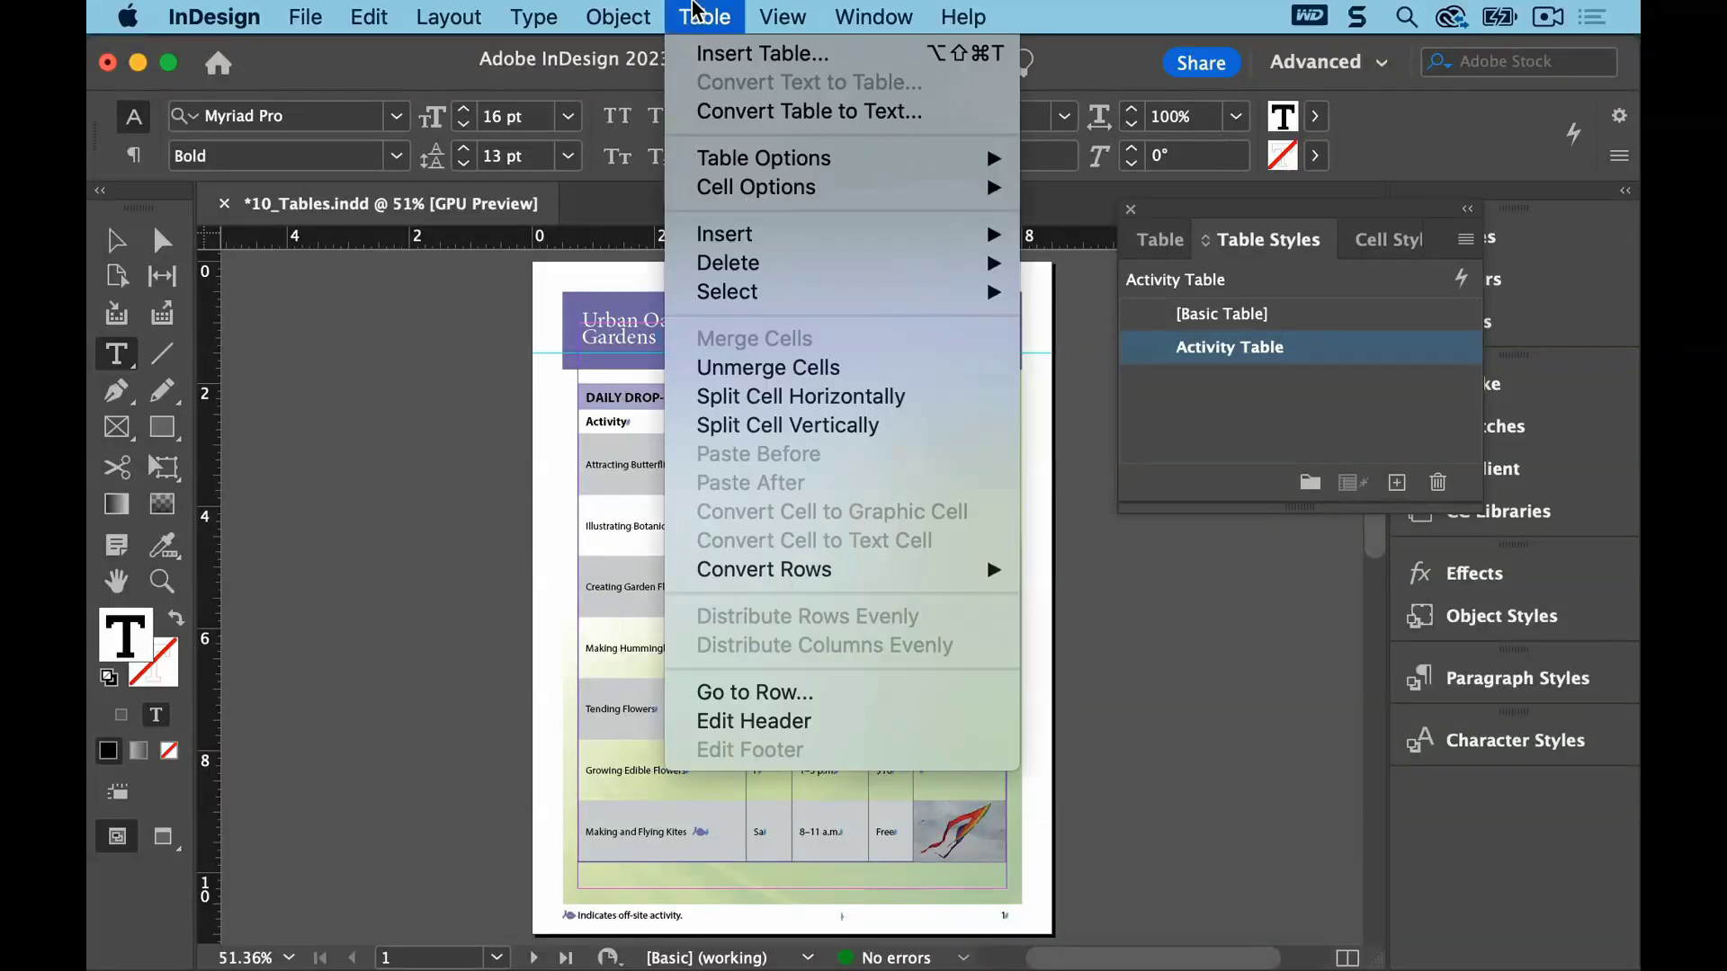
mouse_move(751, 291)
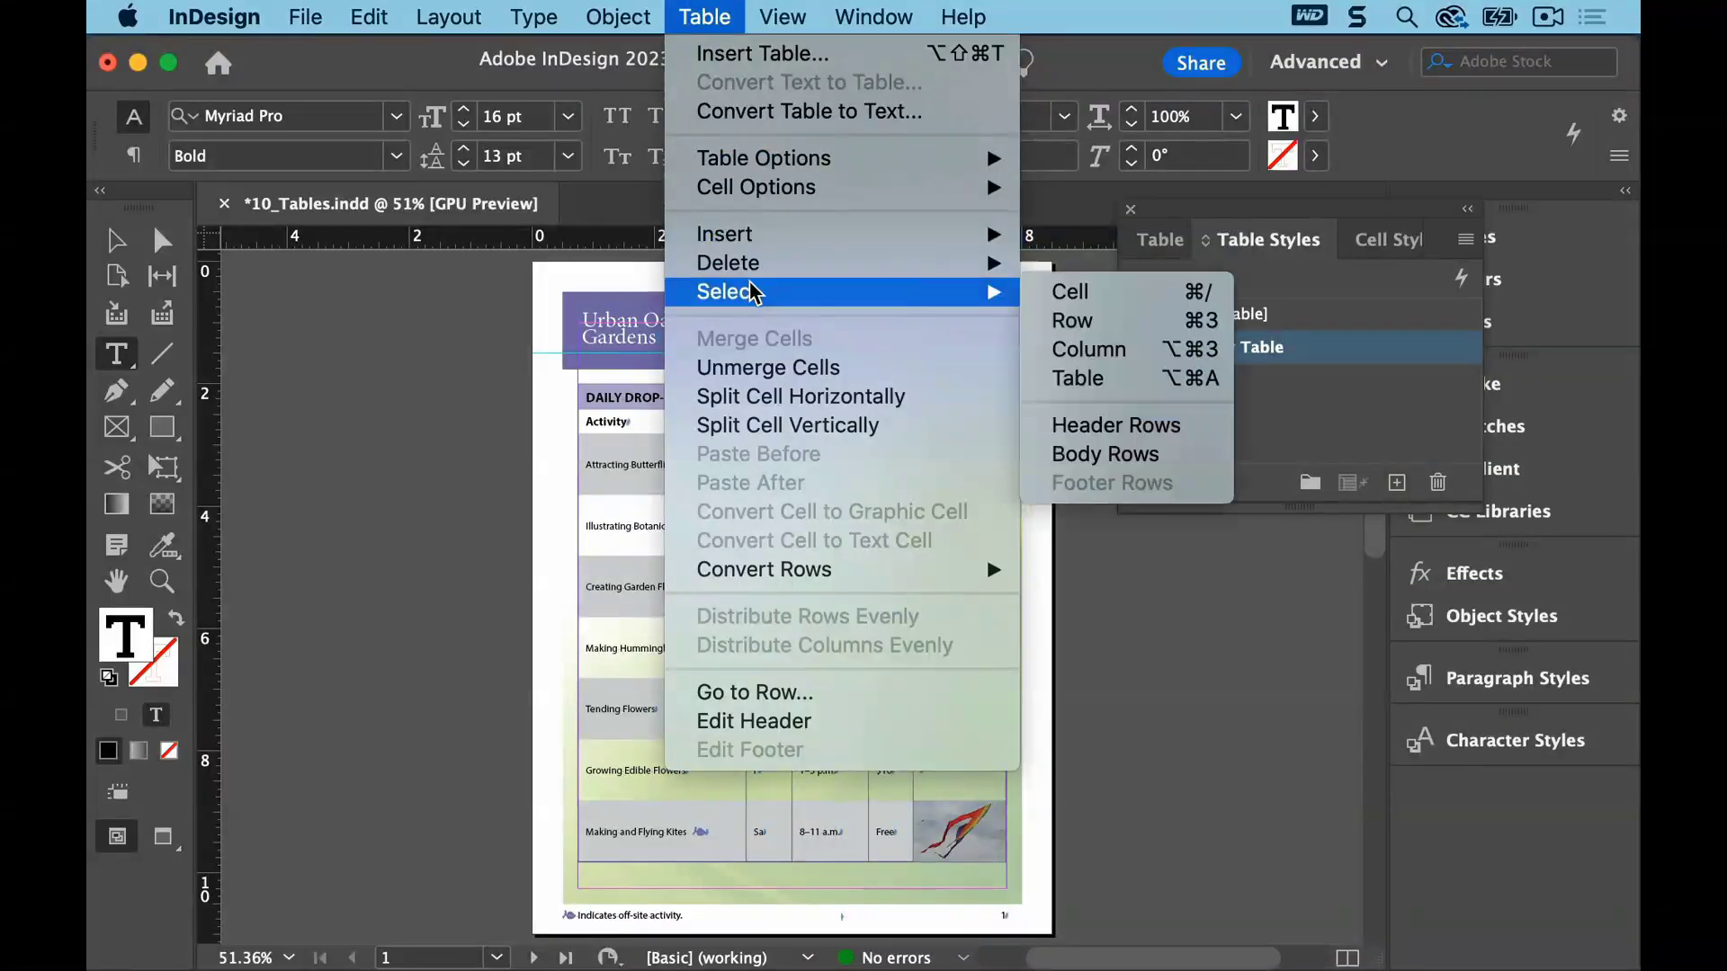
left_click(1076, 321)
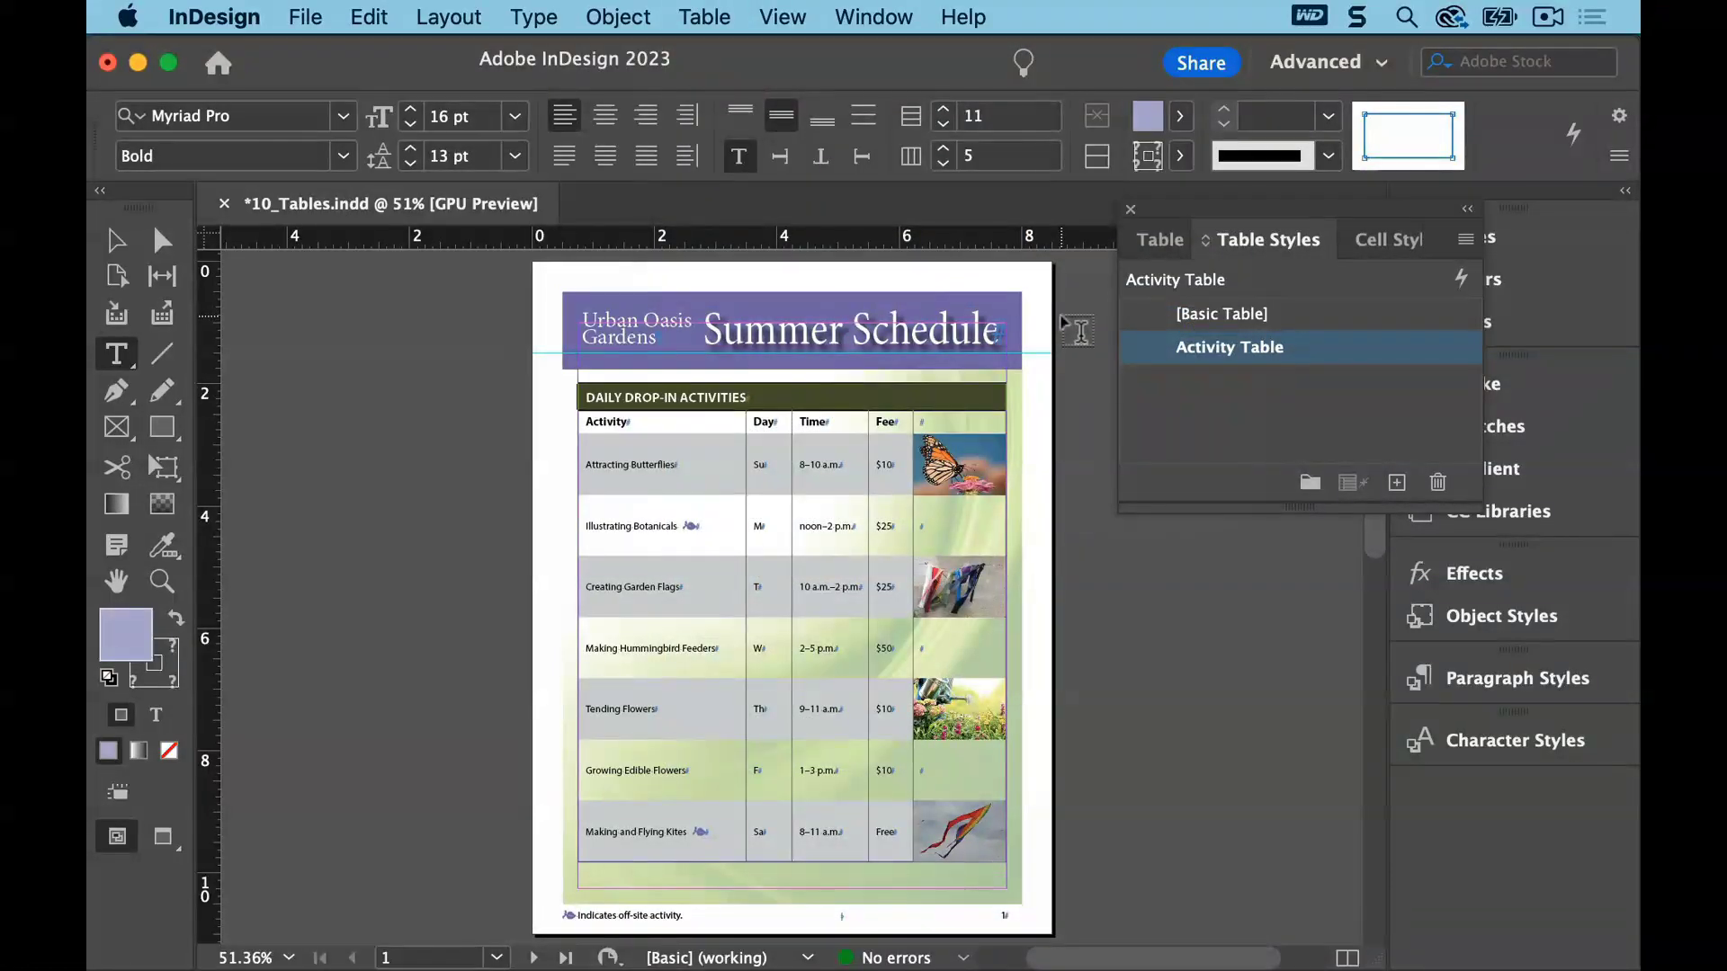
left_click(1386, 239)
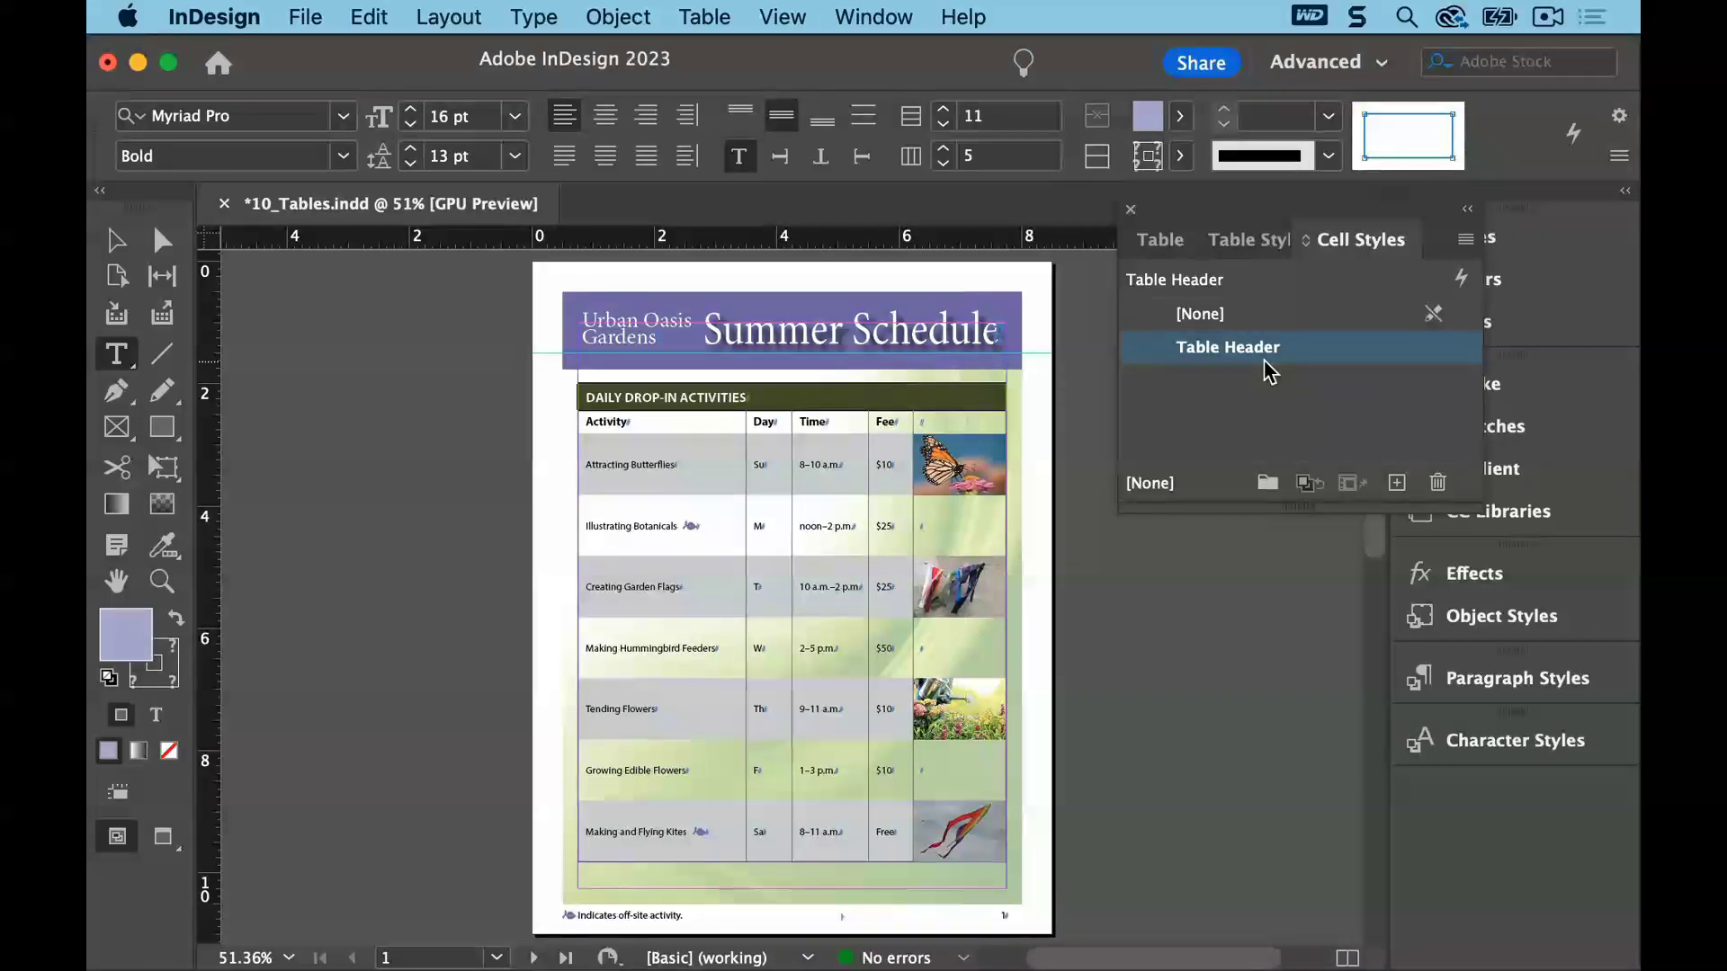
Deselect the table row and display page 1 in Preview screen mode
left_click(380, 18)
left_click(416, 483)
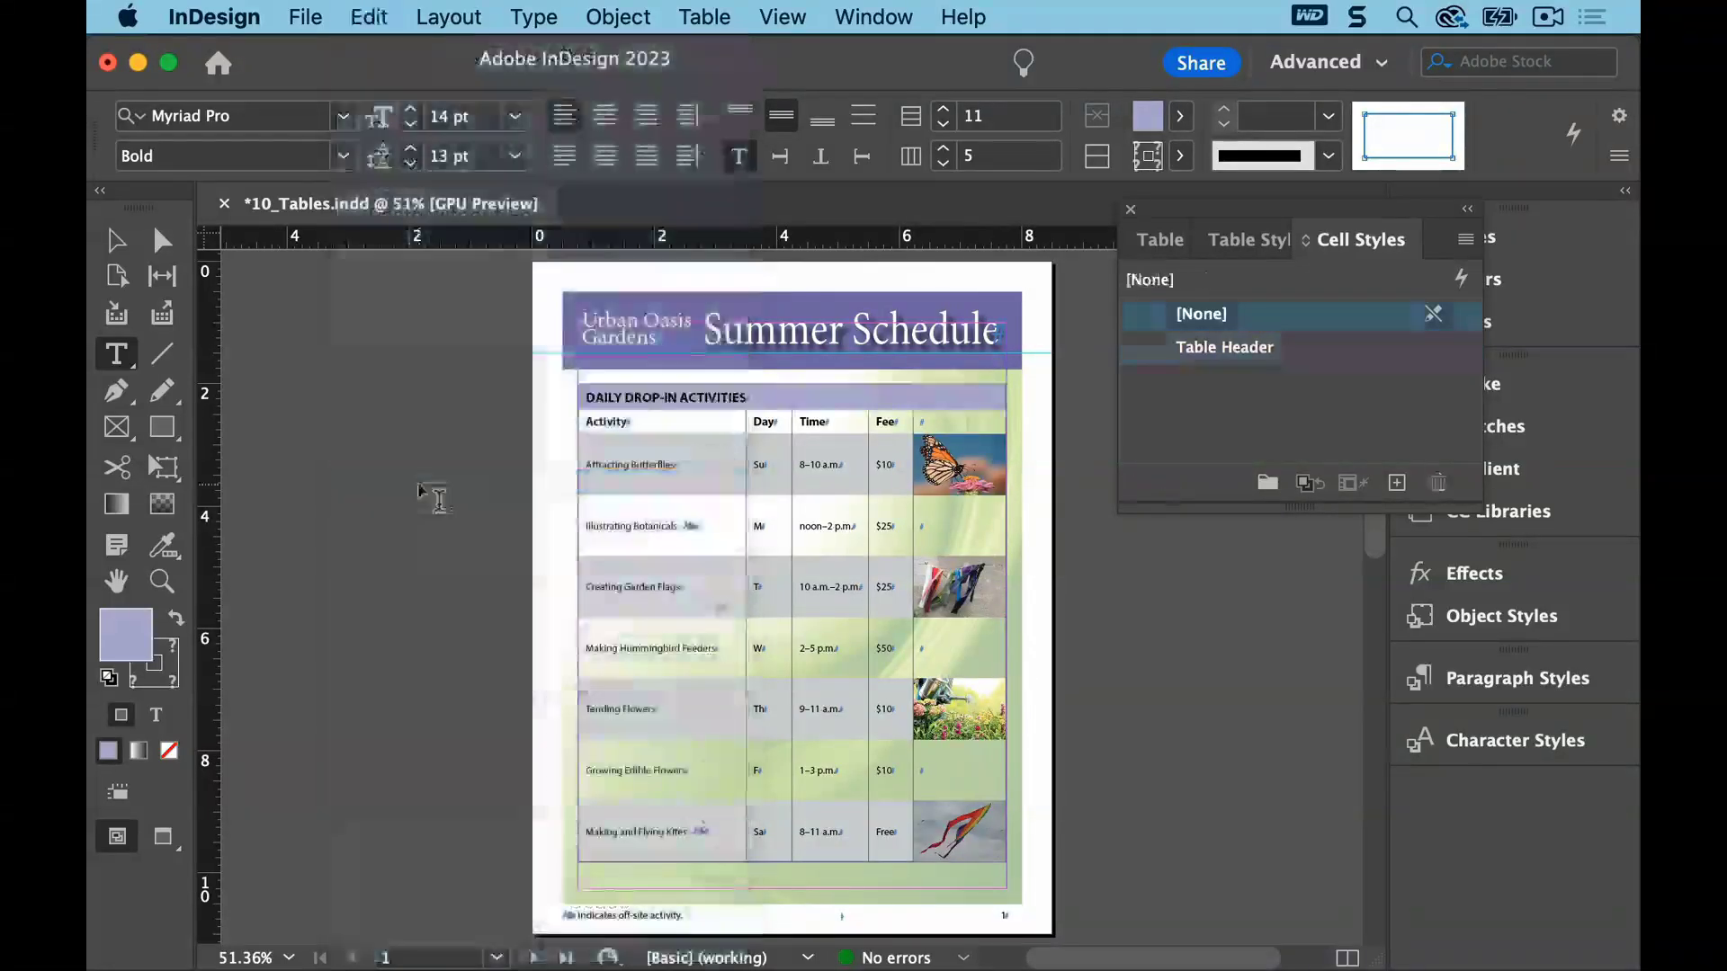
left_click(782, 17)
left_click(814, 267)
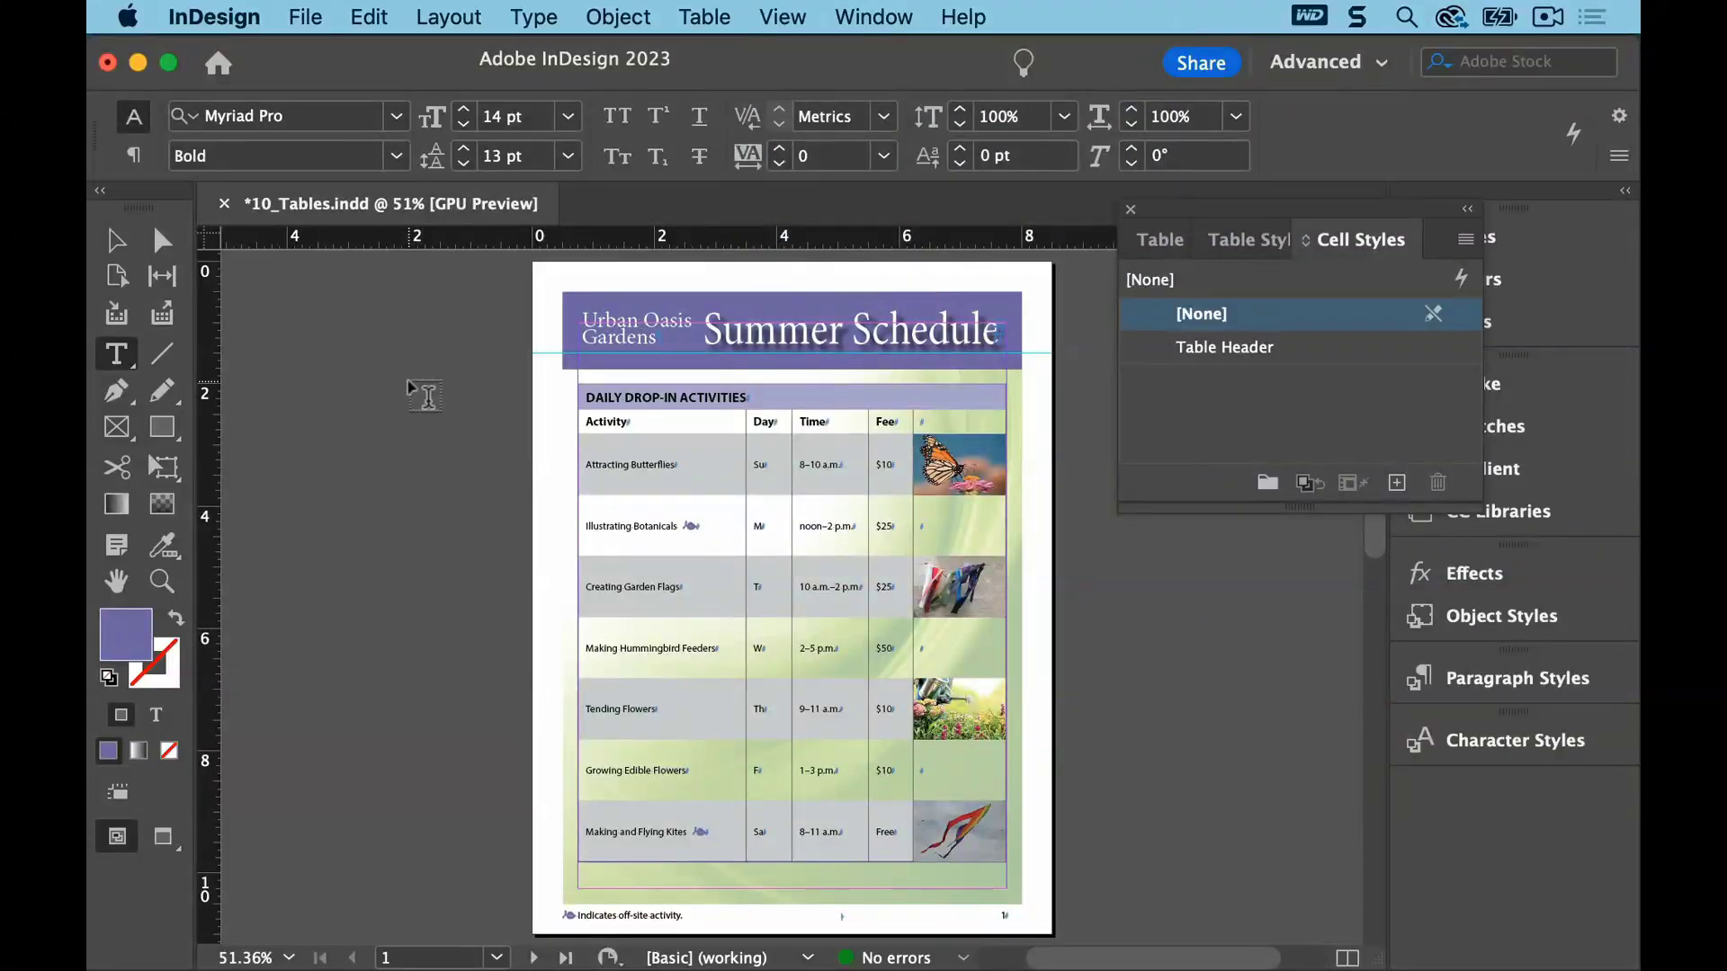
left_click(169, 840)
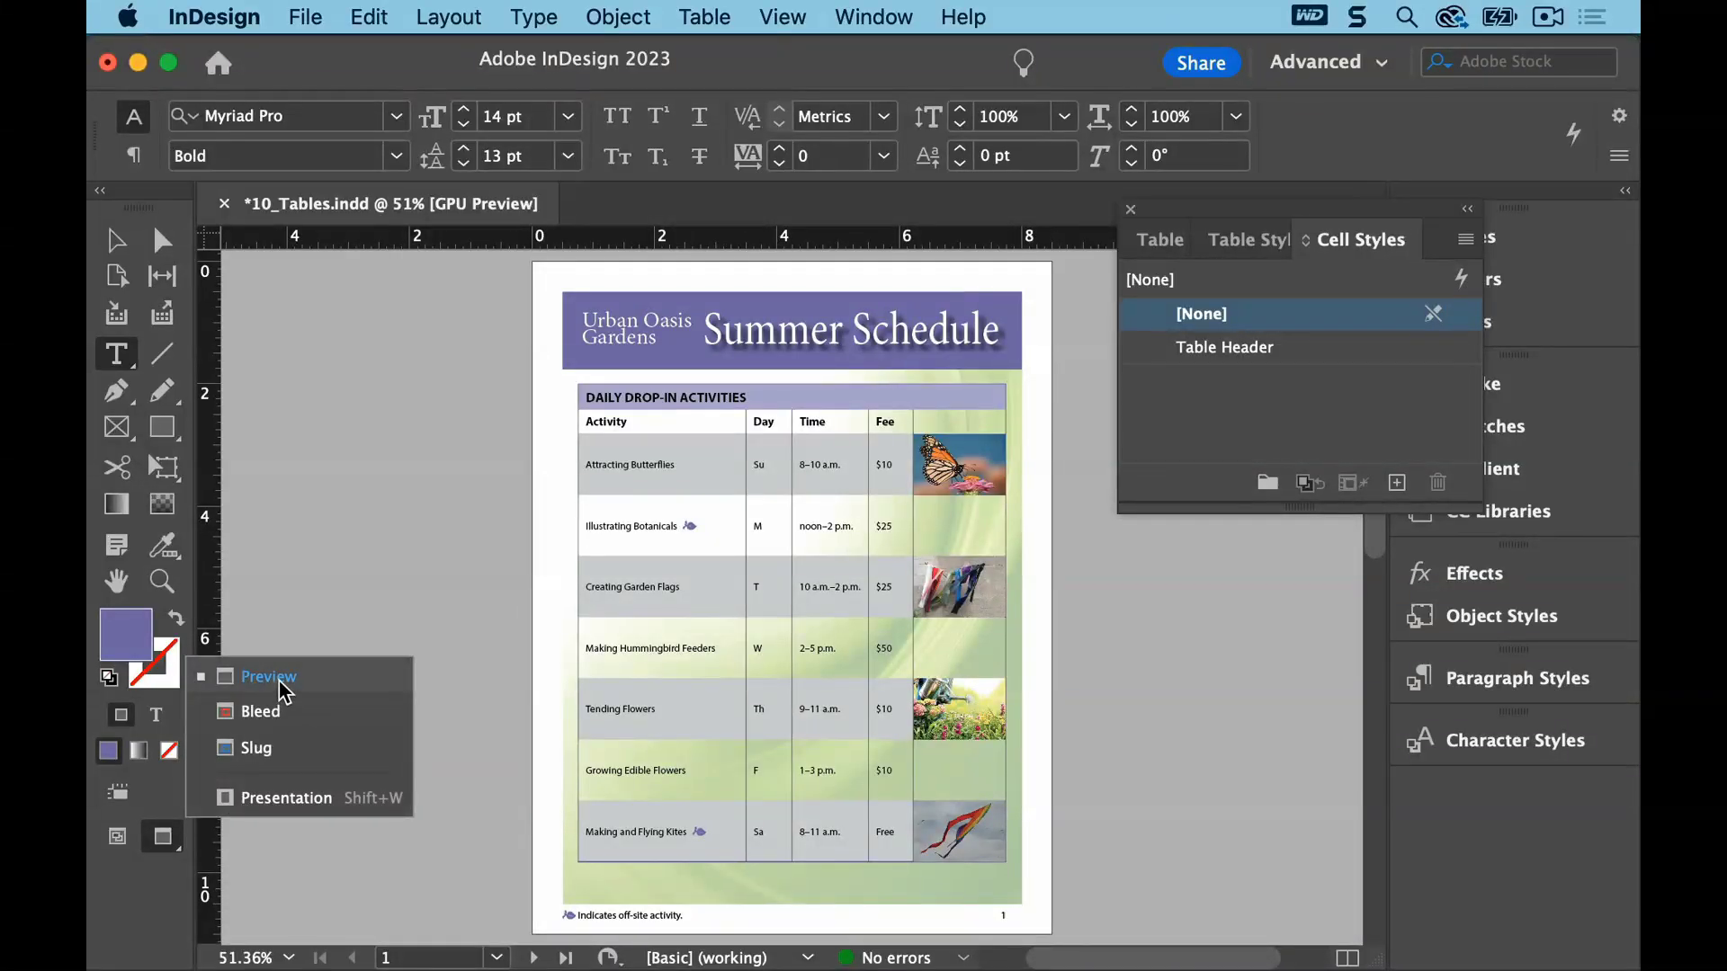
left_click(280, 685)
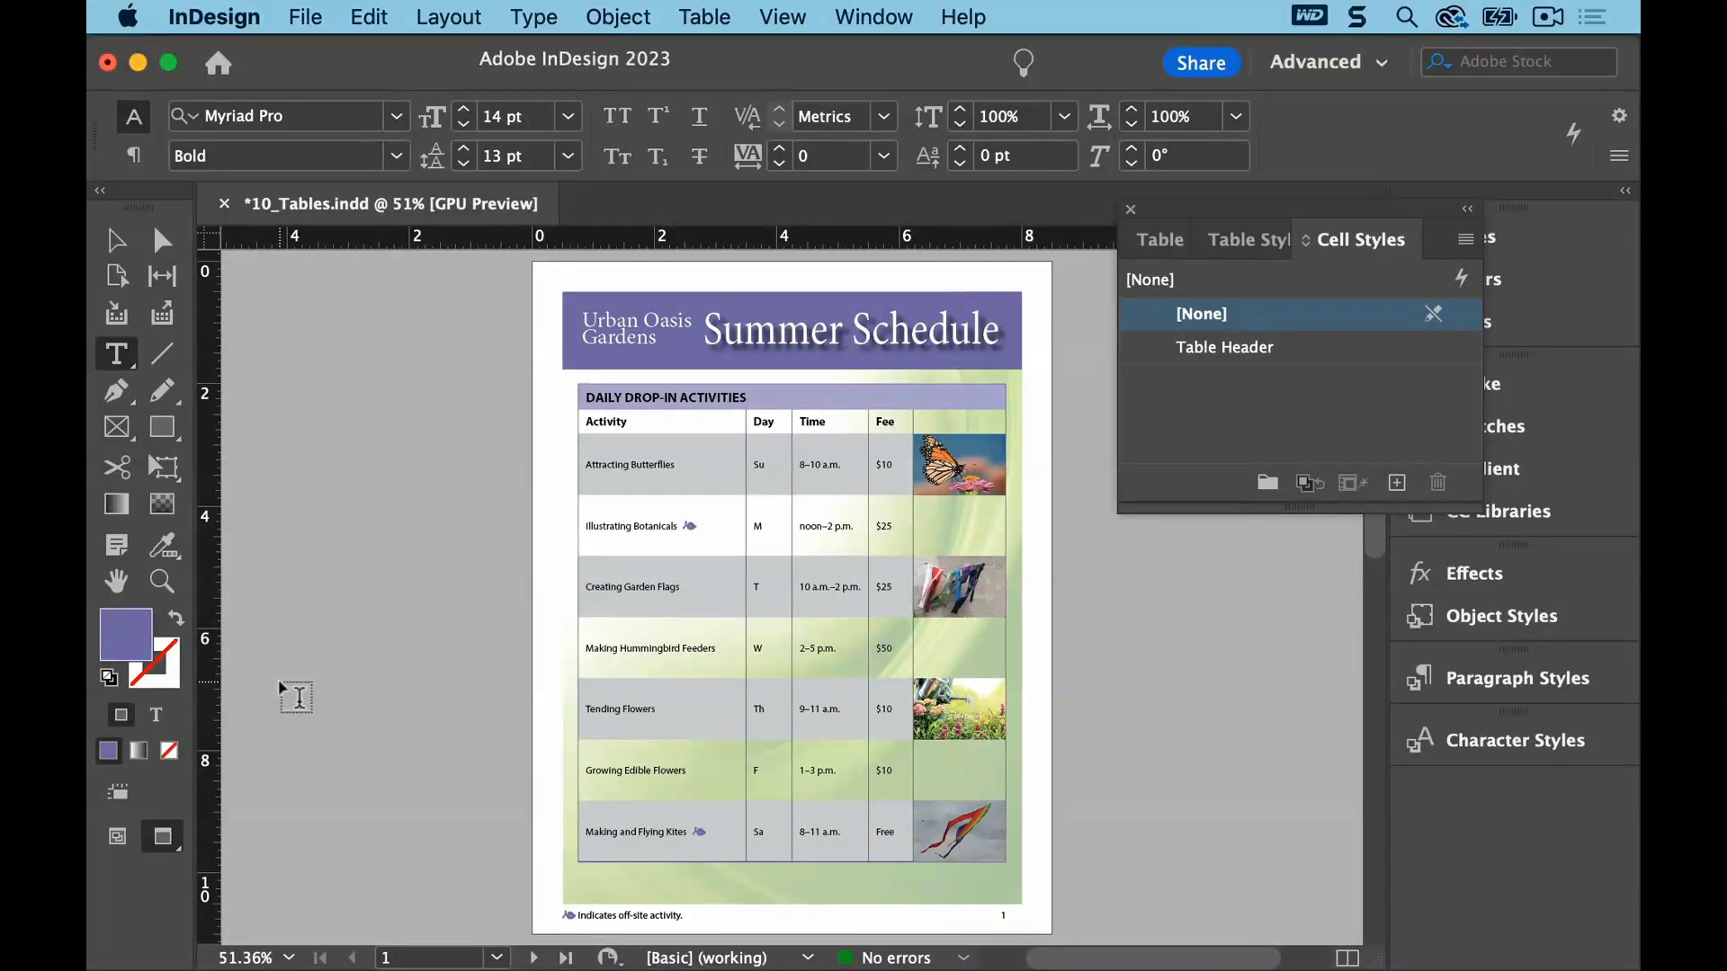
Hide all panels around the page and save the document
key("Tab")
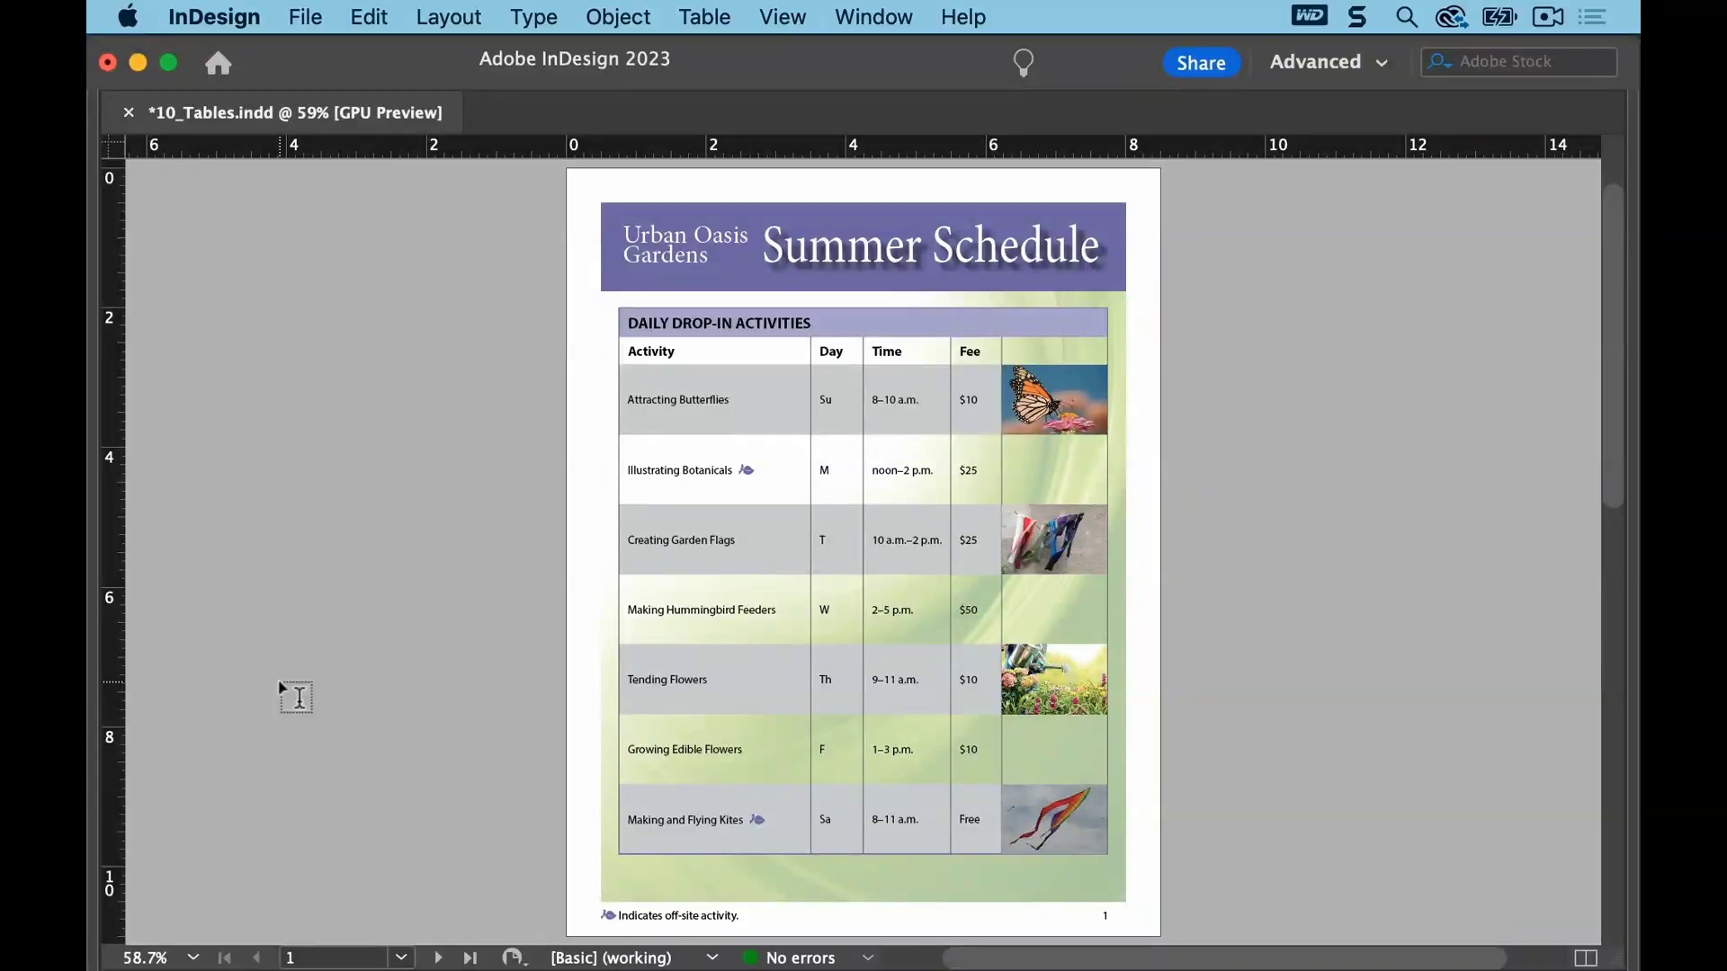
left_click(307, 17)
left_click(315, 186)
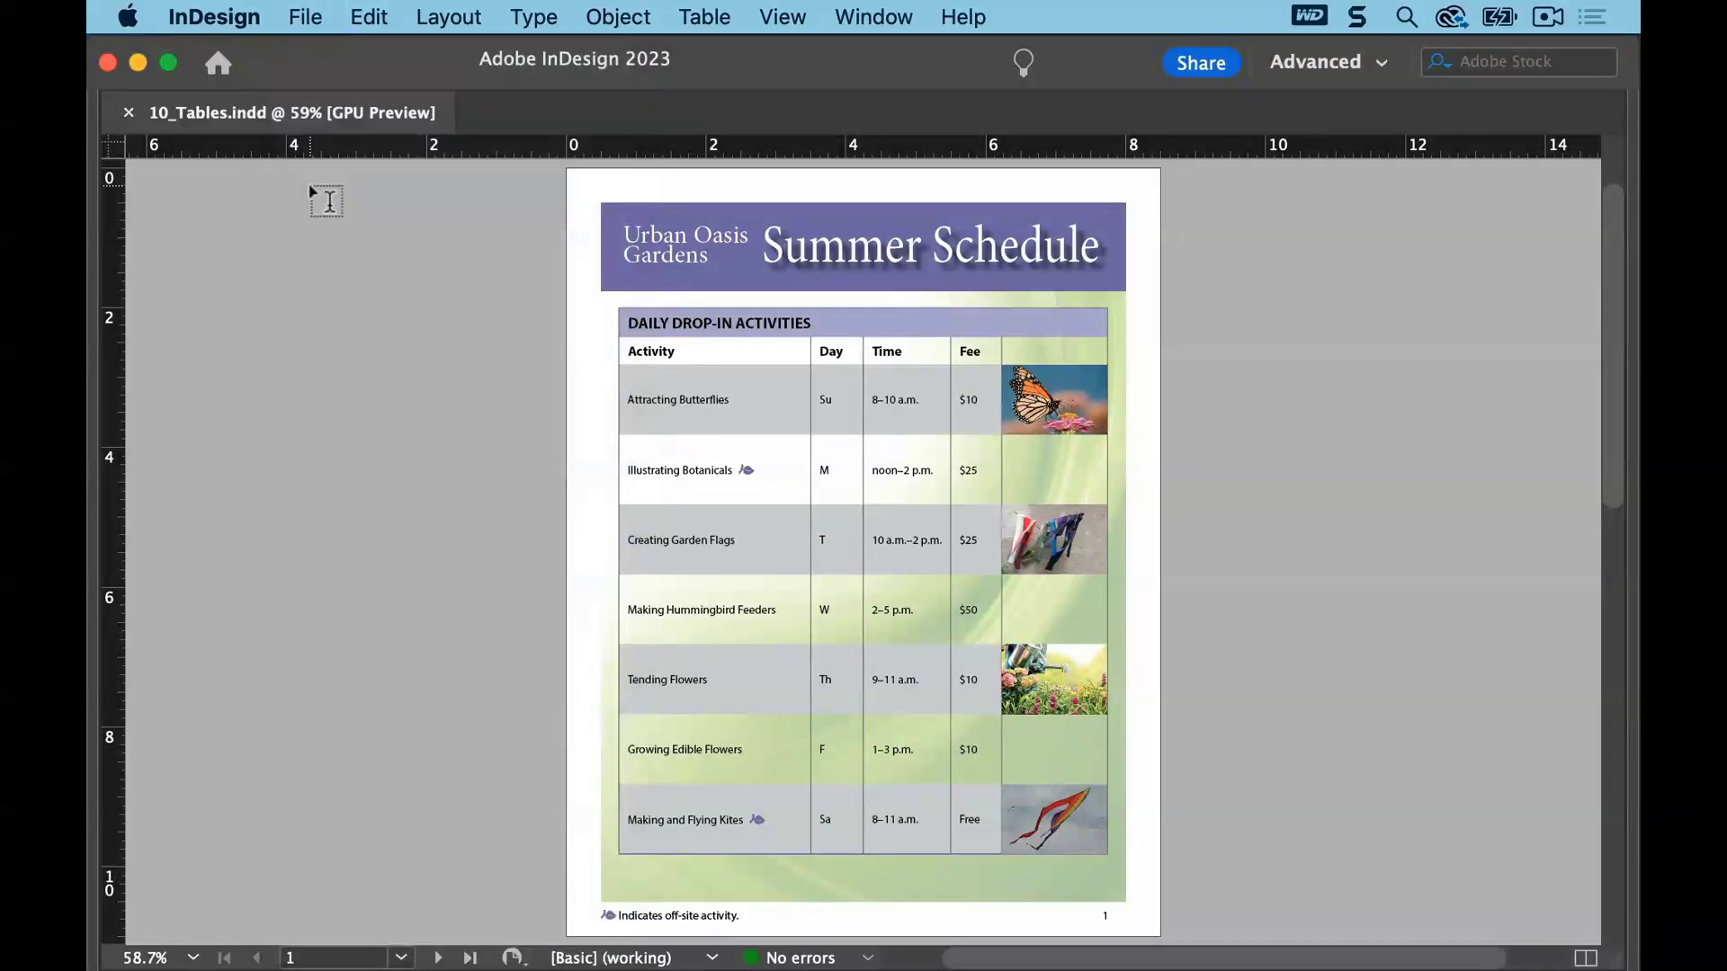